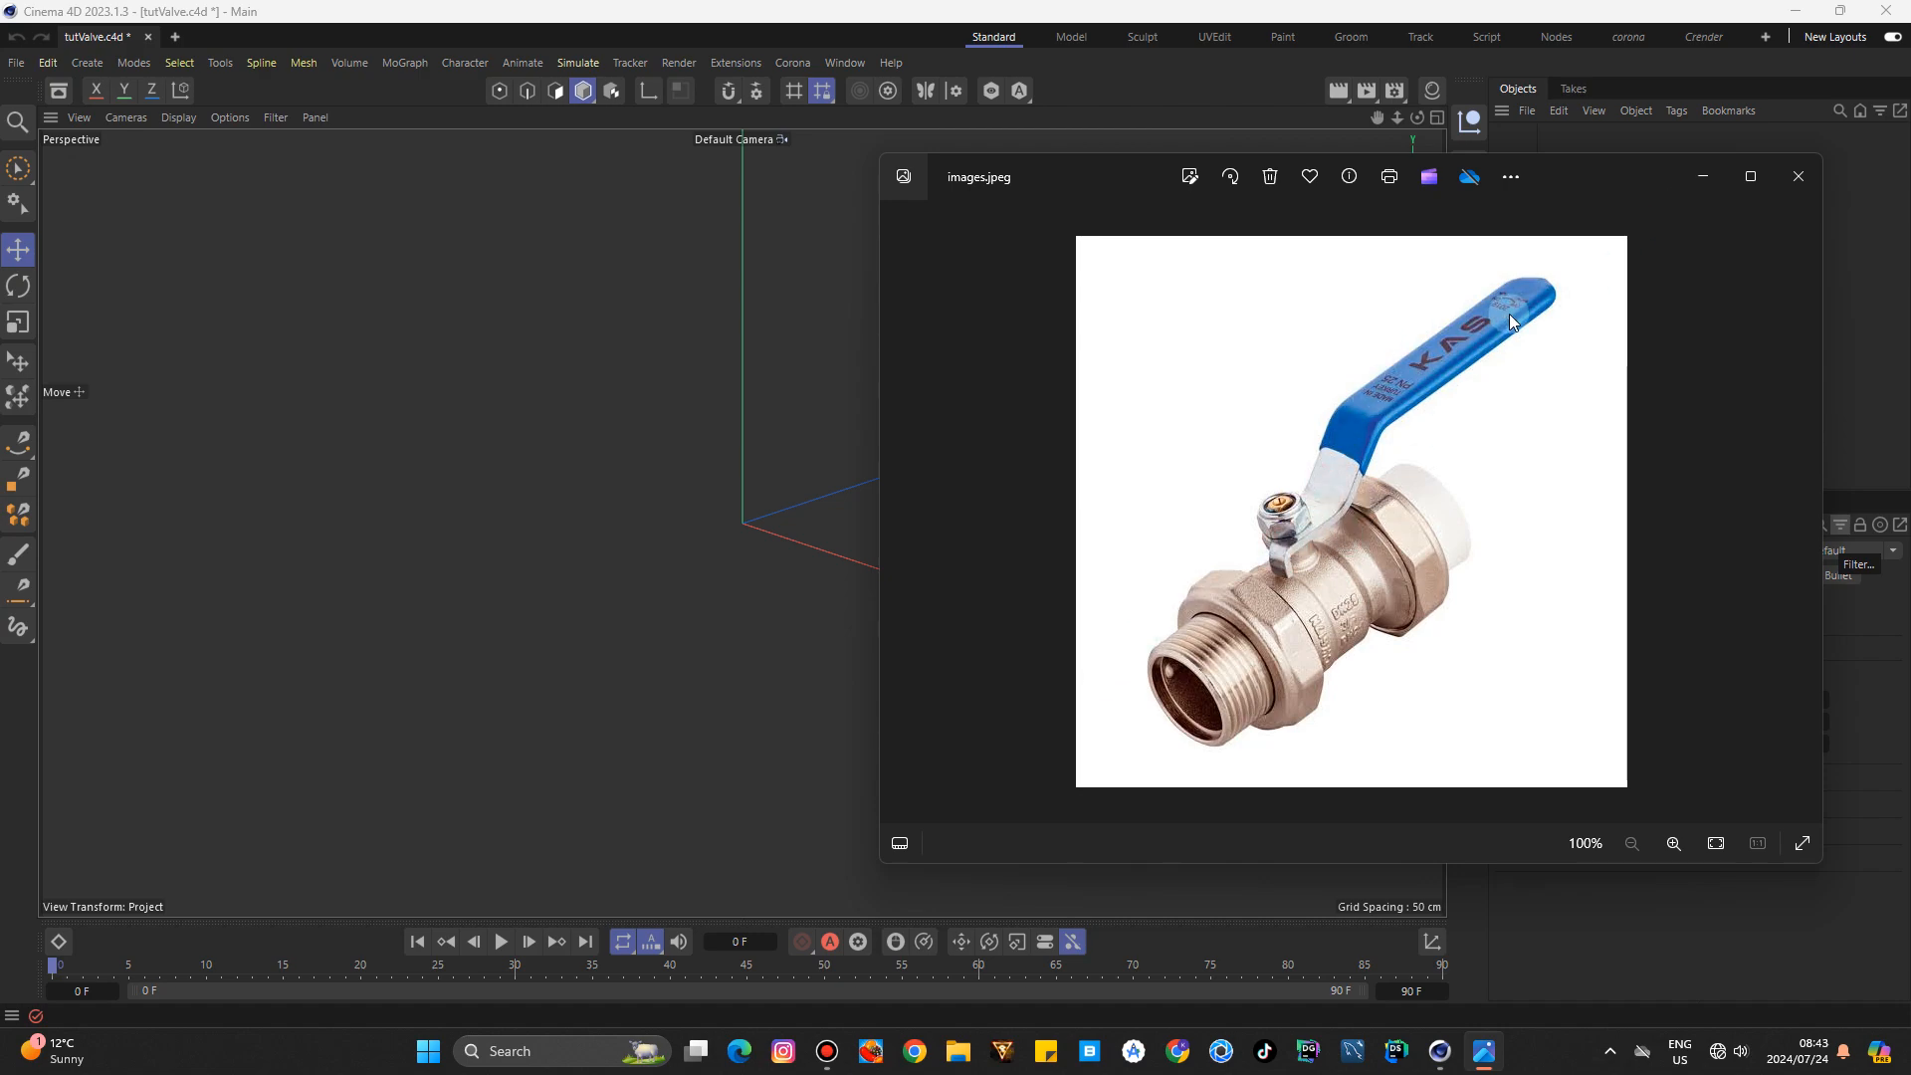
Minimise the reference image, add a disc primitive to the scene and display it shaded with its polygon lines.
click(1708, 176)
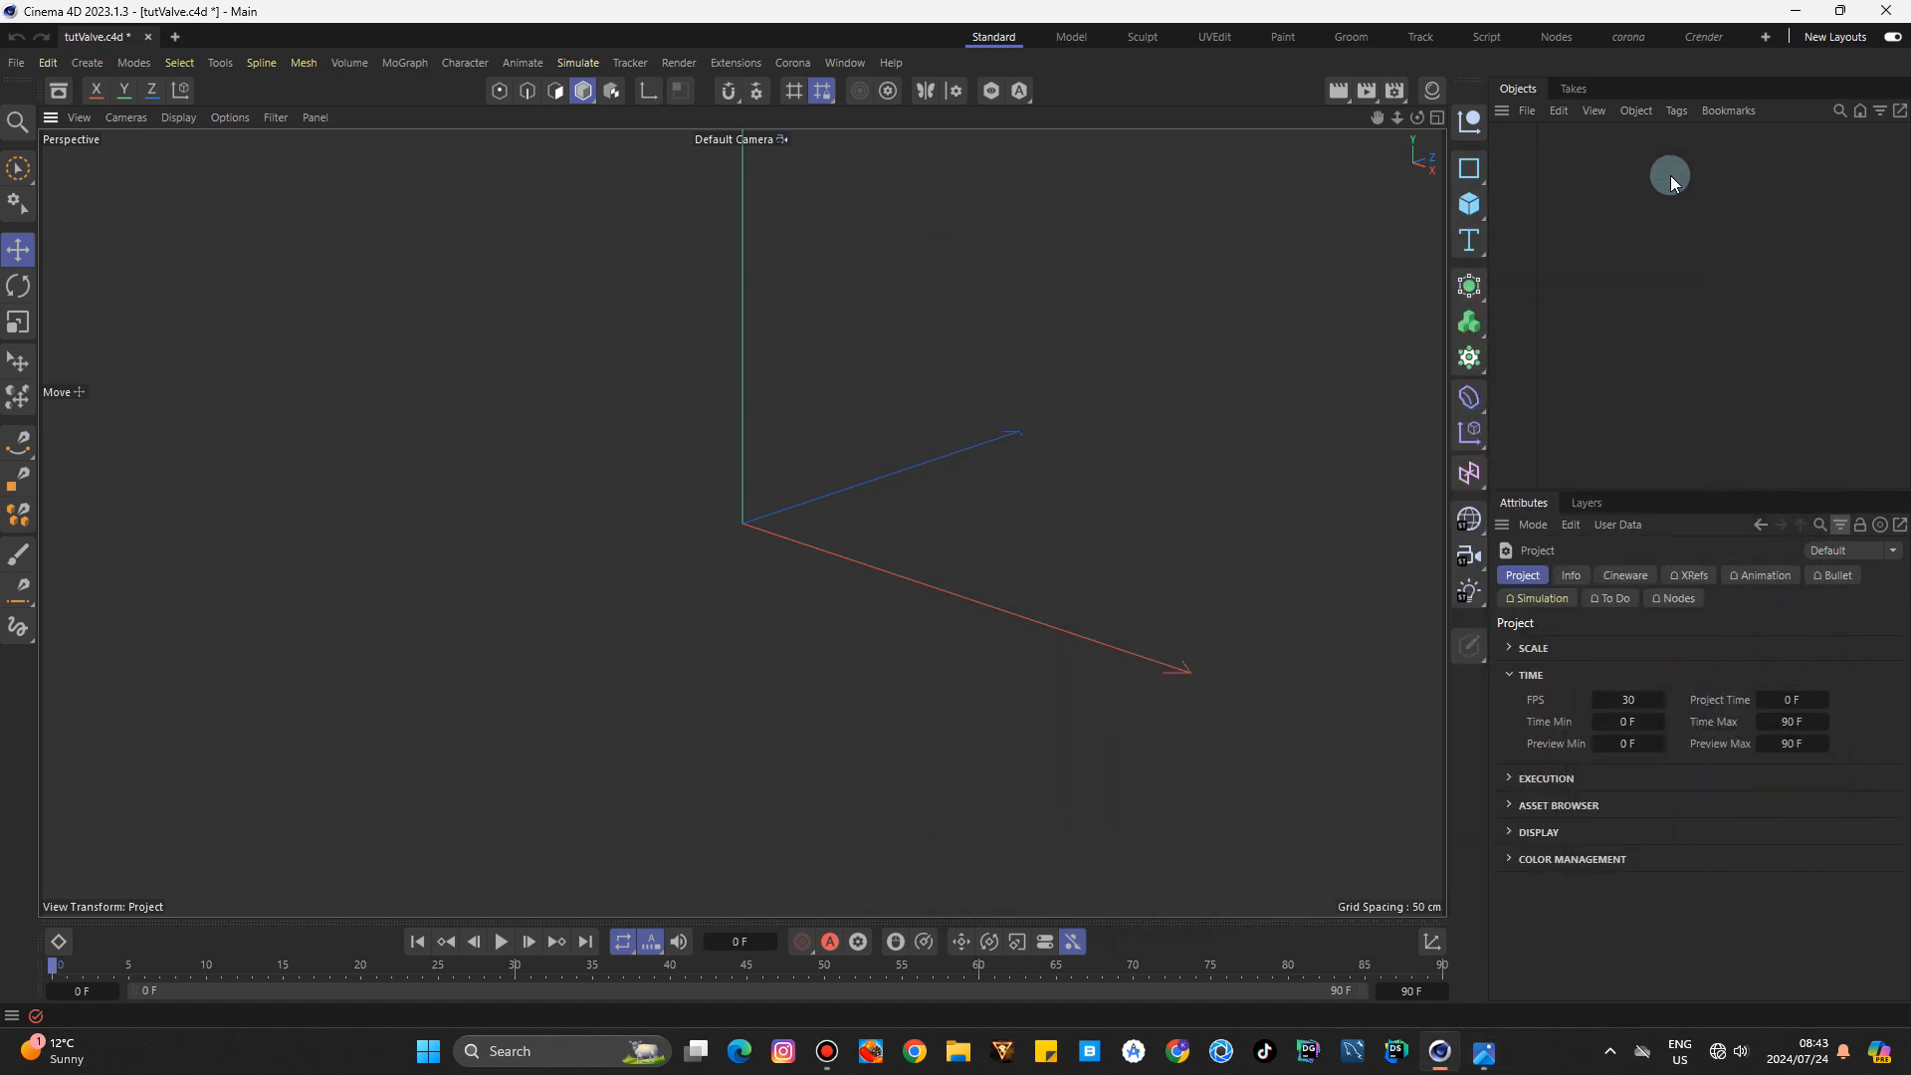
click(1465, 213)
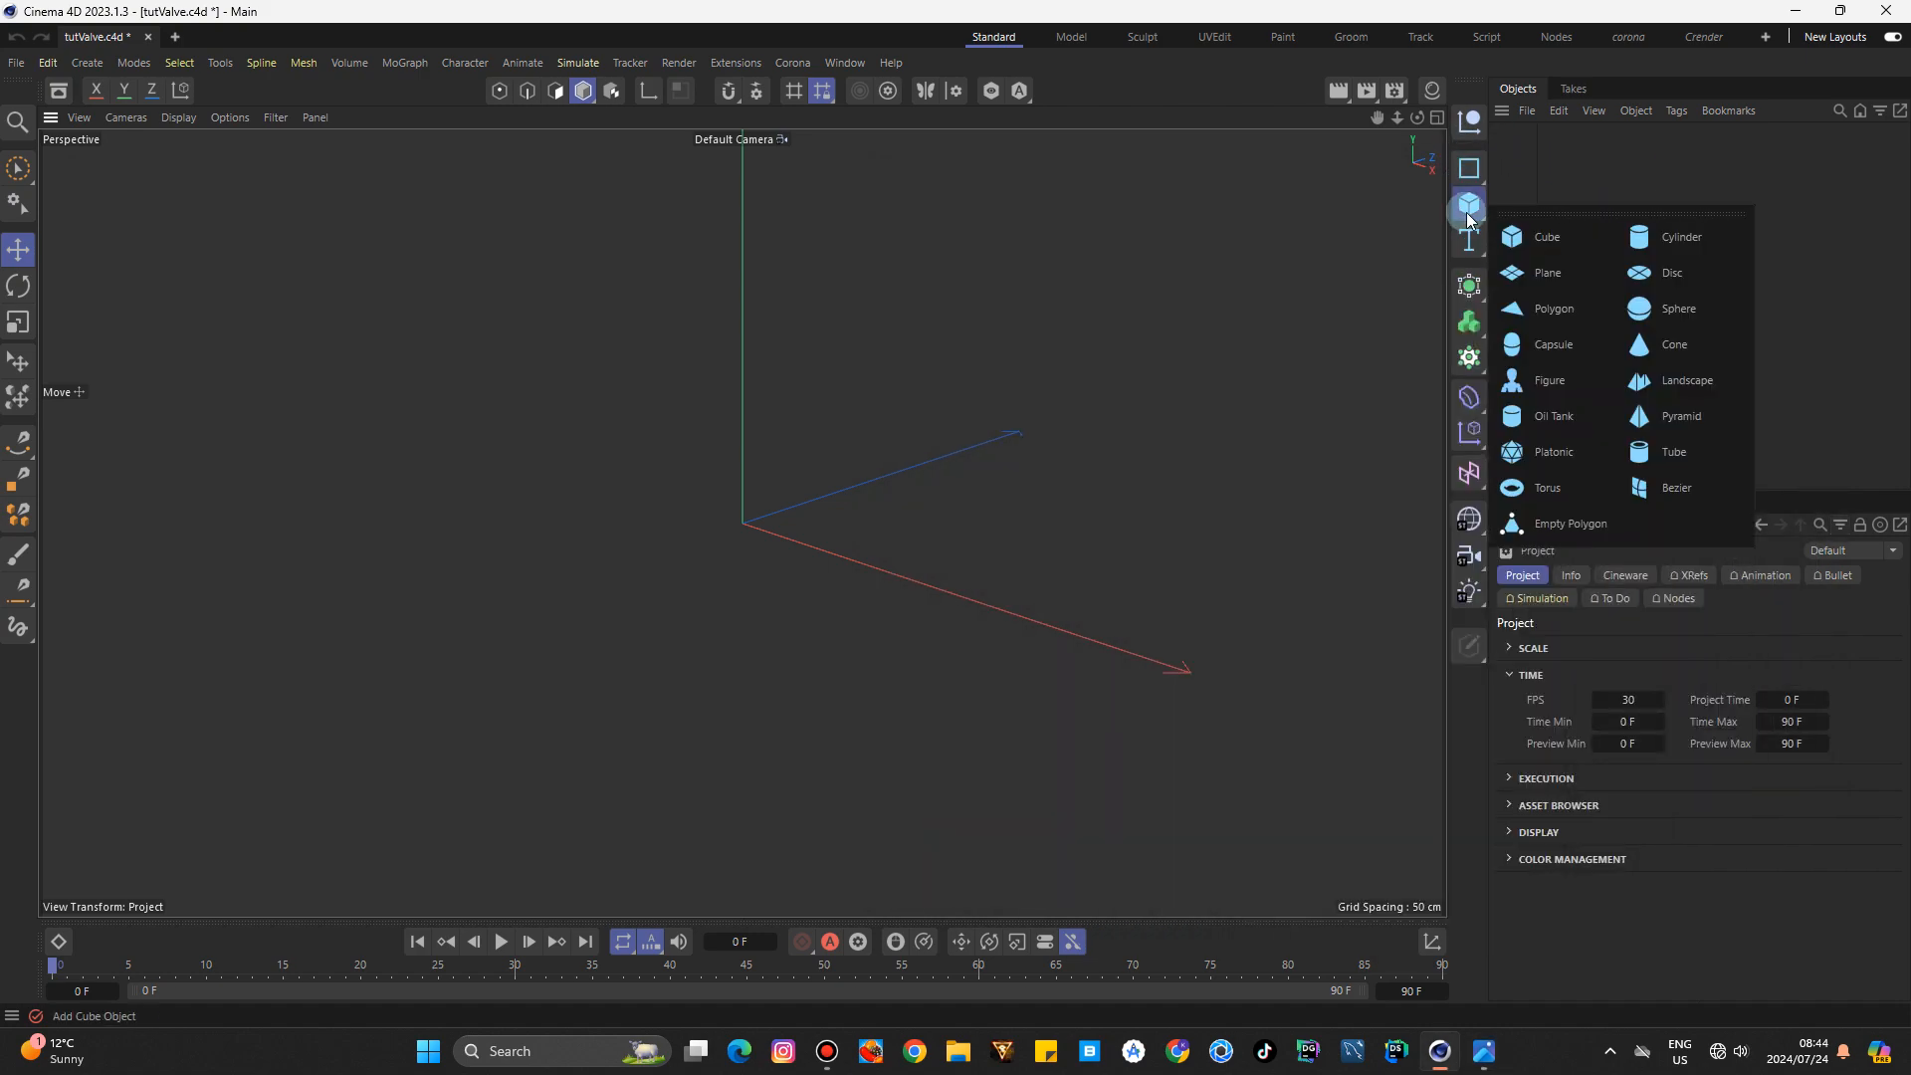
click(1664, 271)
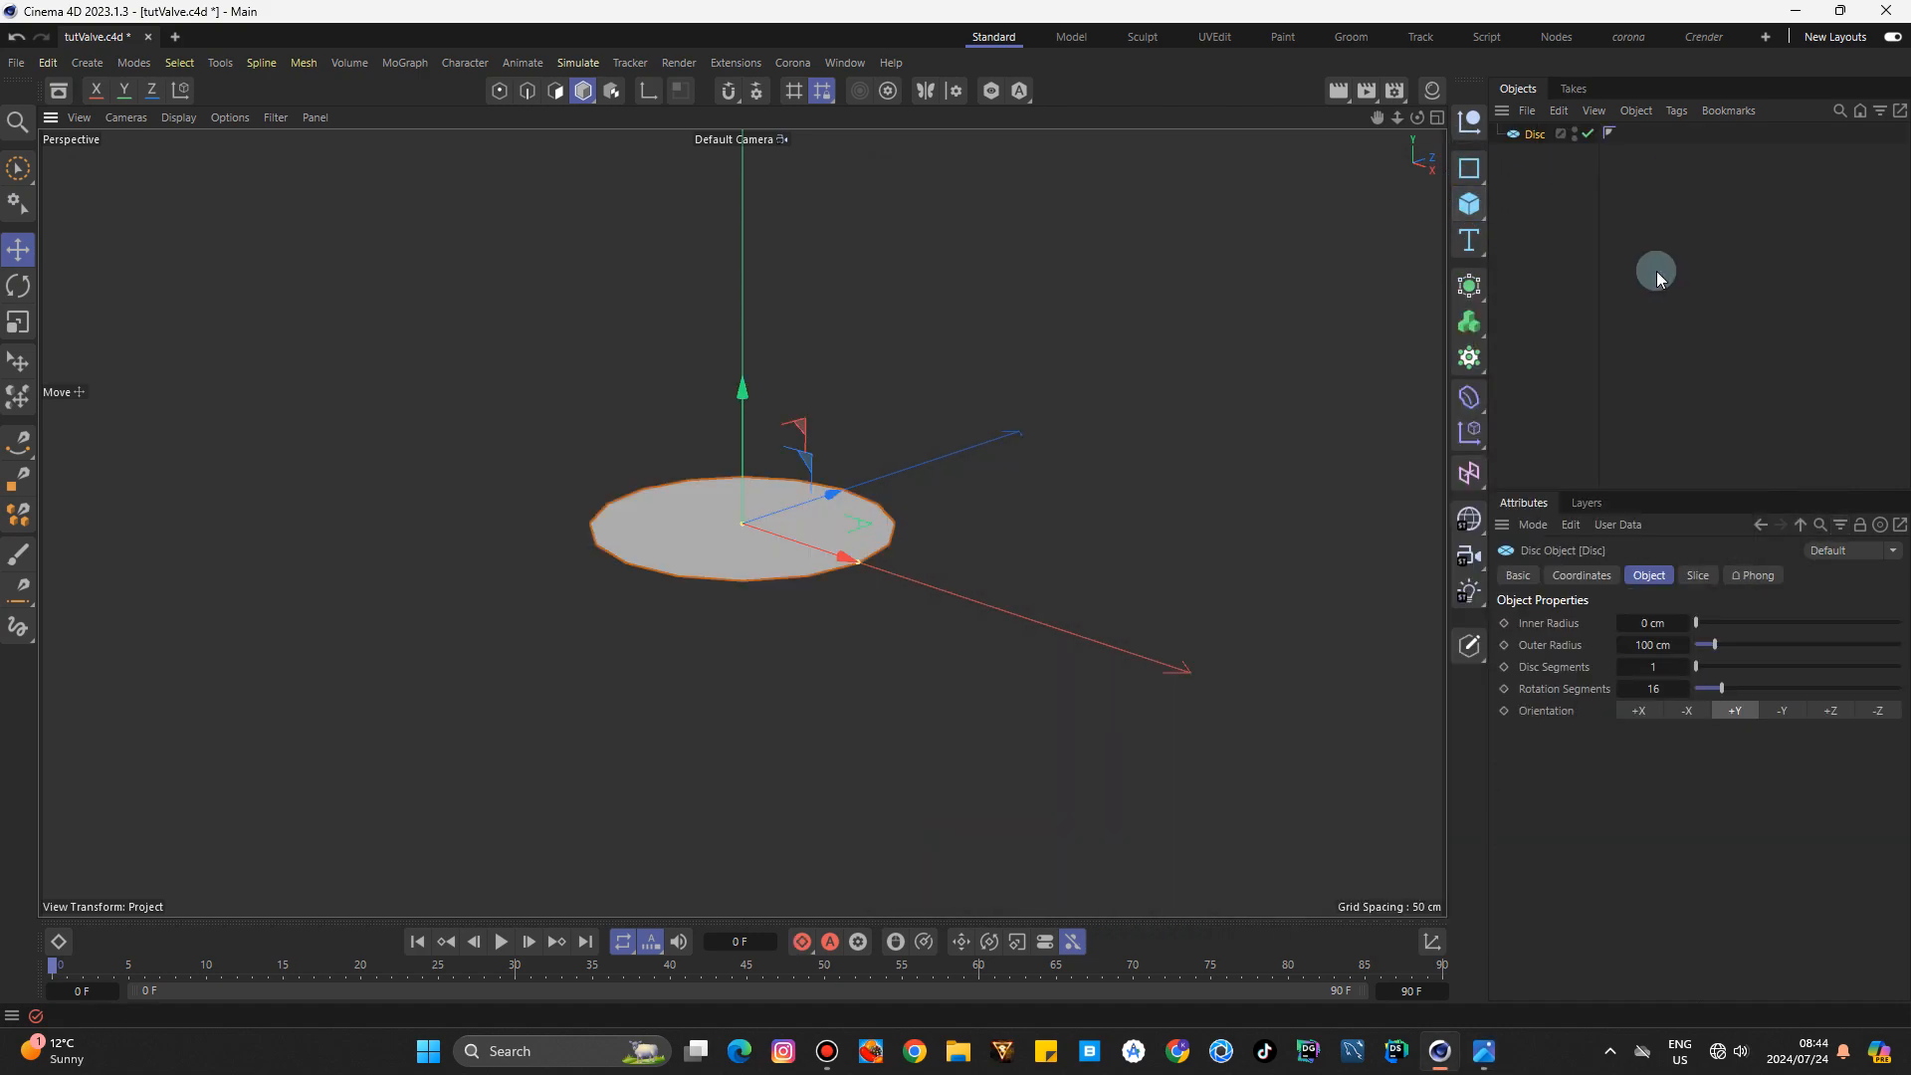
key(n)
key(b)
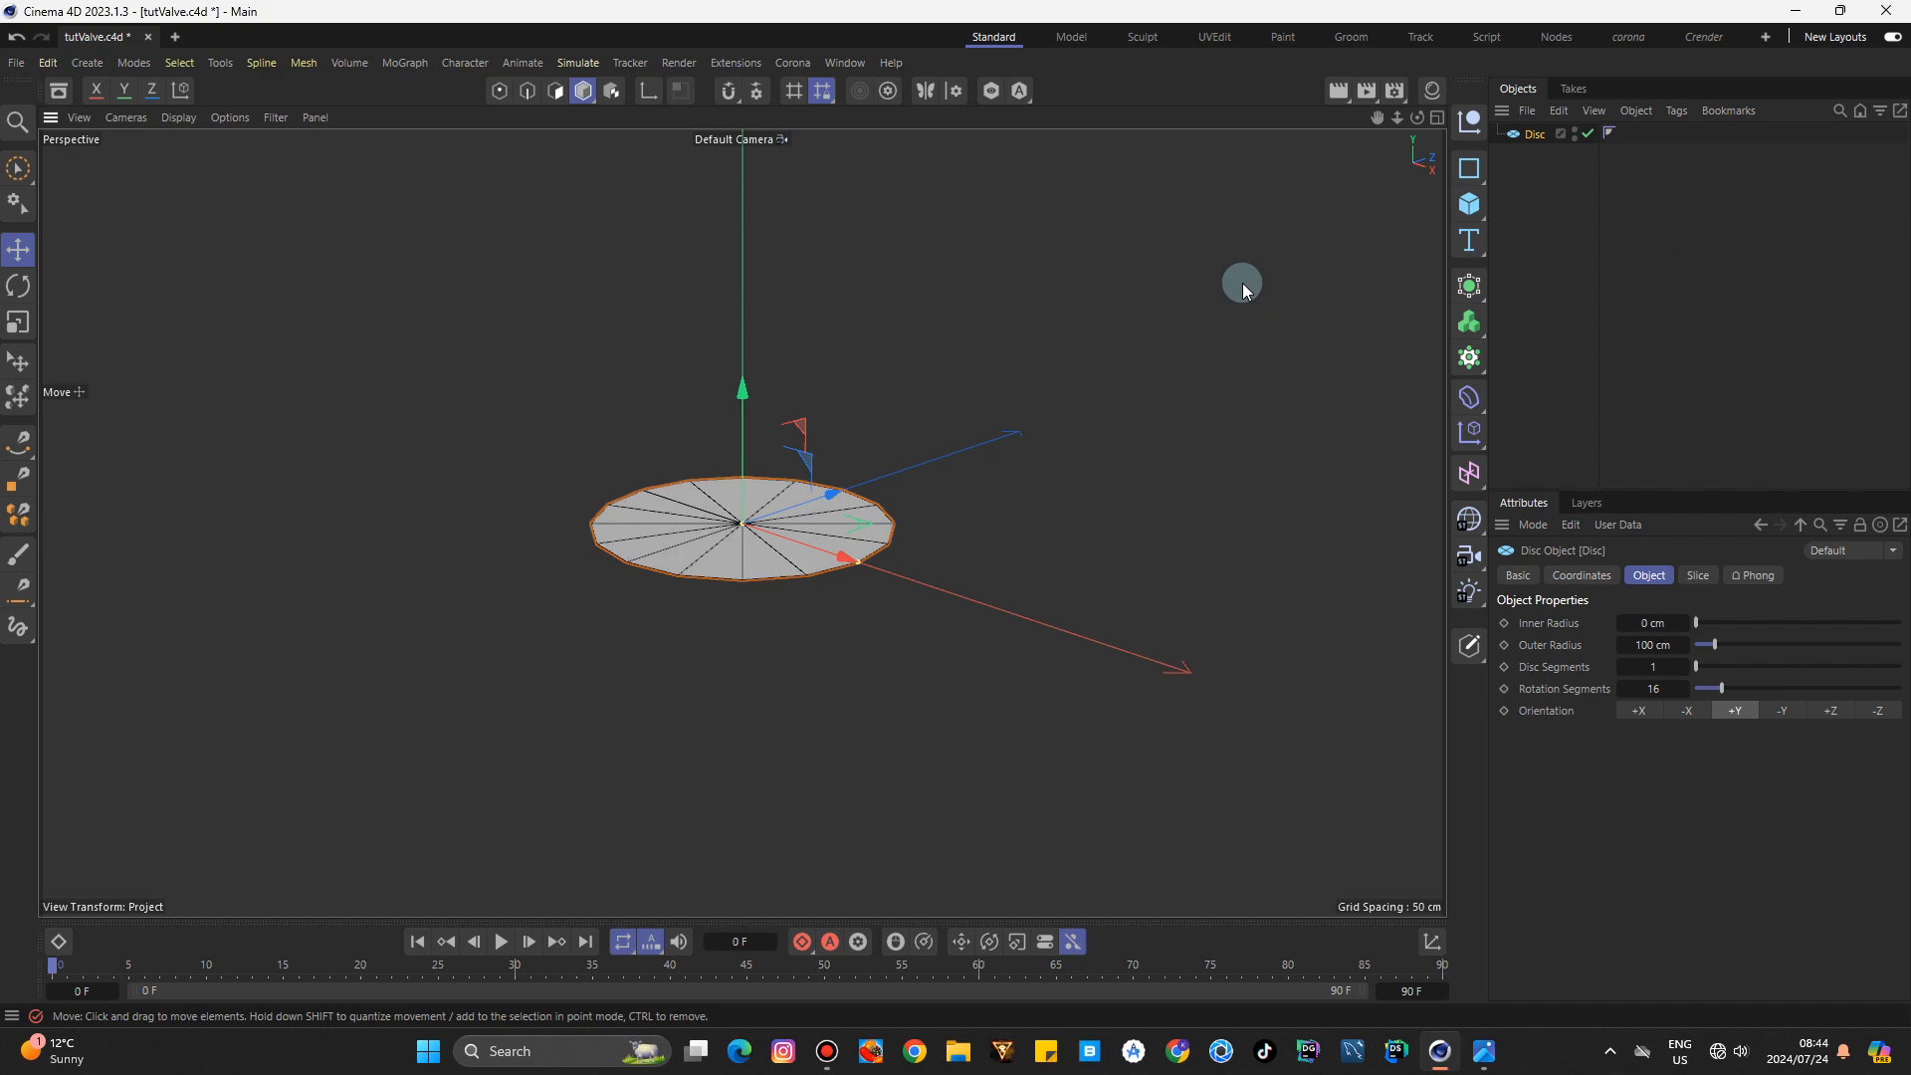
Show the disc in a full-size top view and convert it to an editable polygon object.
click(1439, 118)
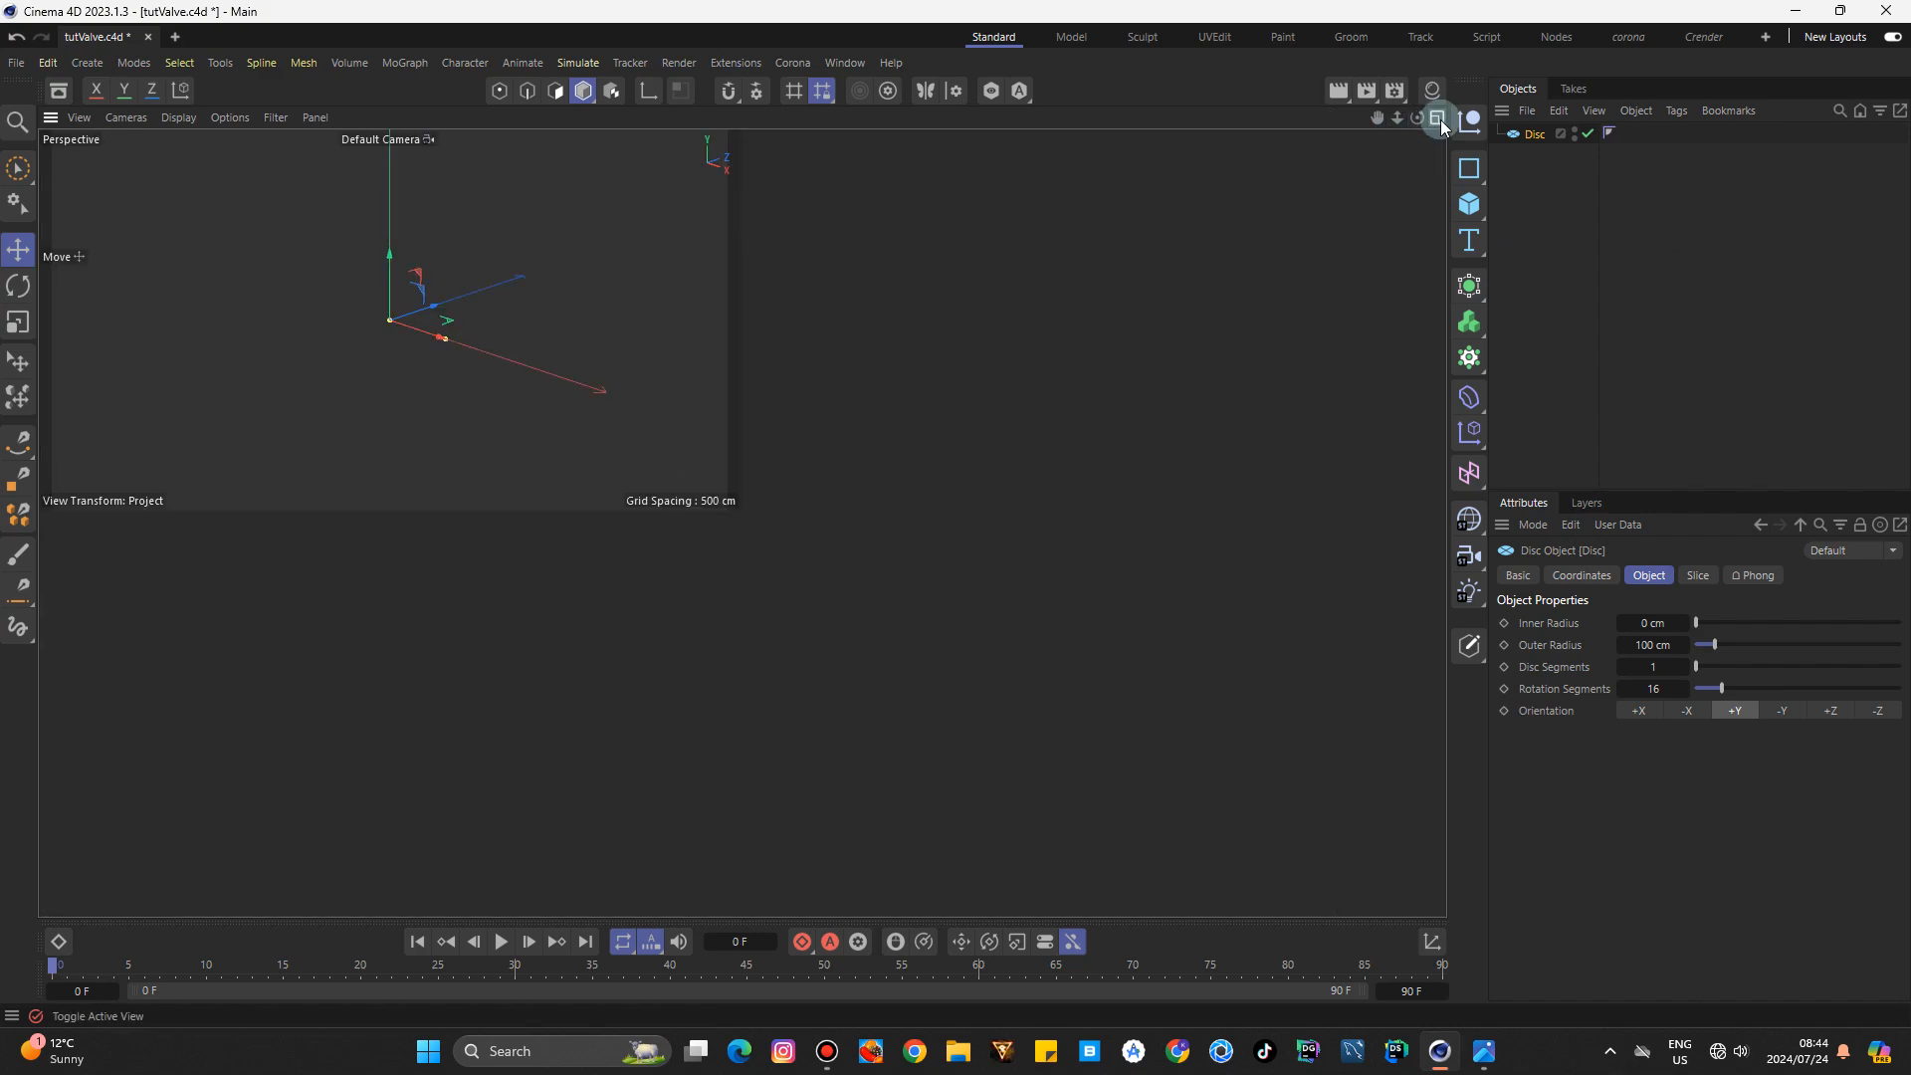
click(1436, 119)
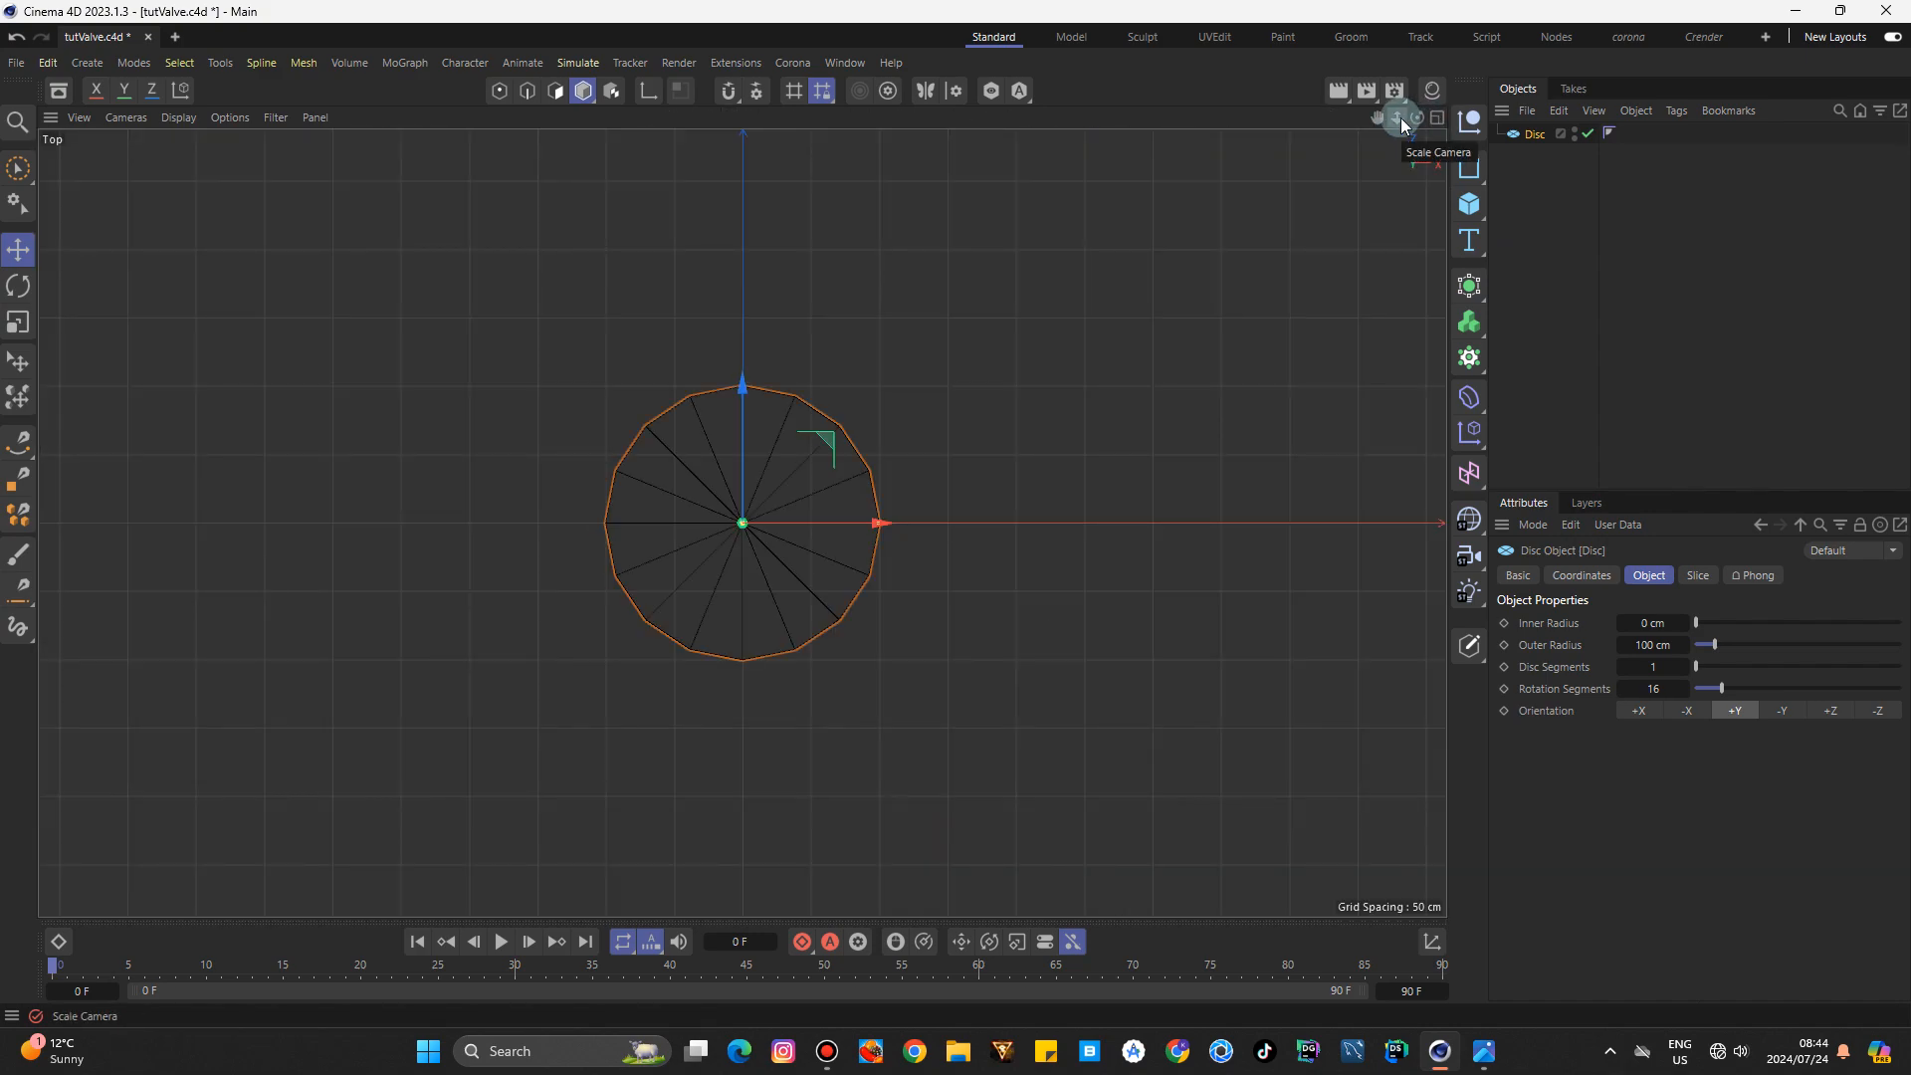
key(c)
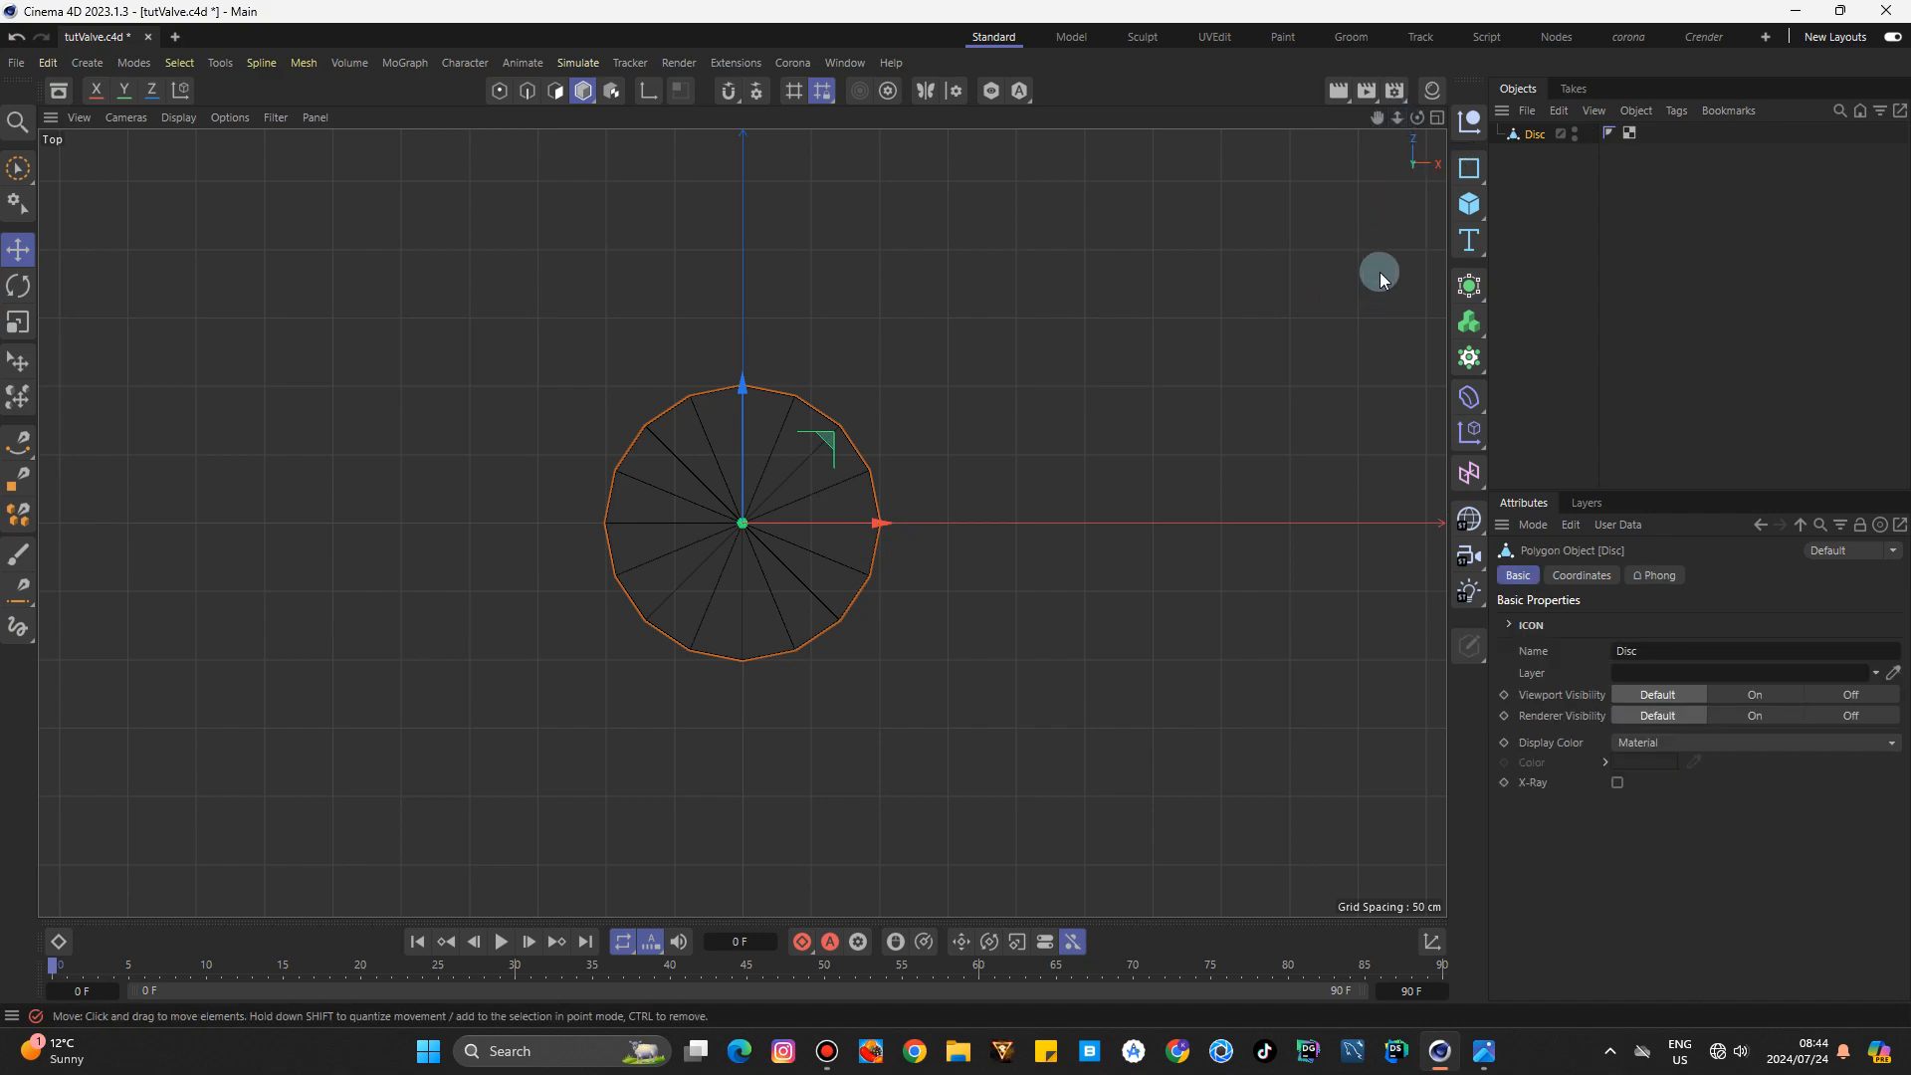
Select the two adjoining rim edges at the disc's +Z side and extrude them slightly outward as a short tab.
click(527, 91)
click(12, 172)
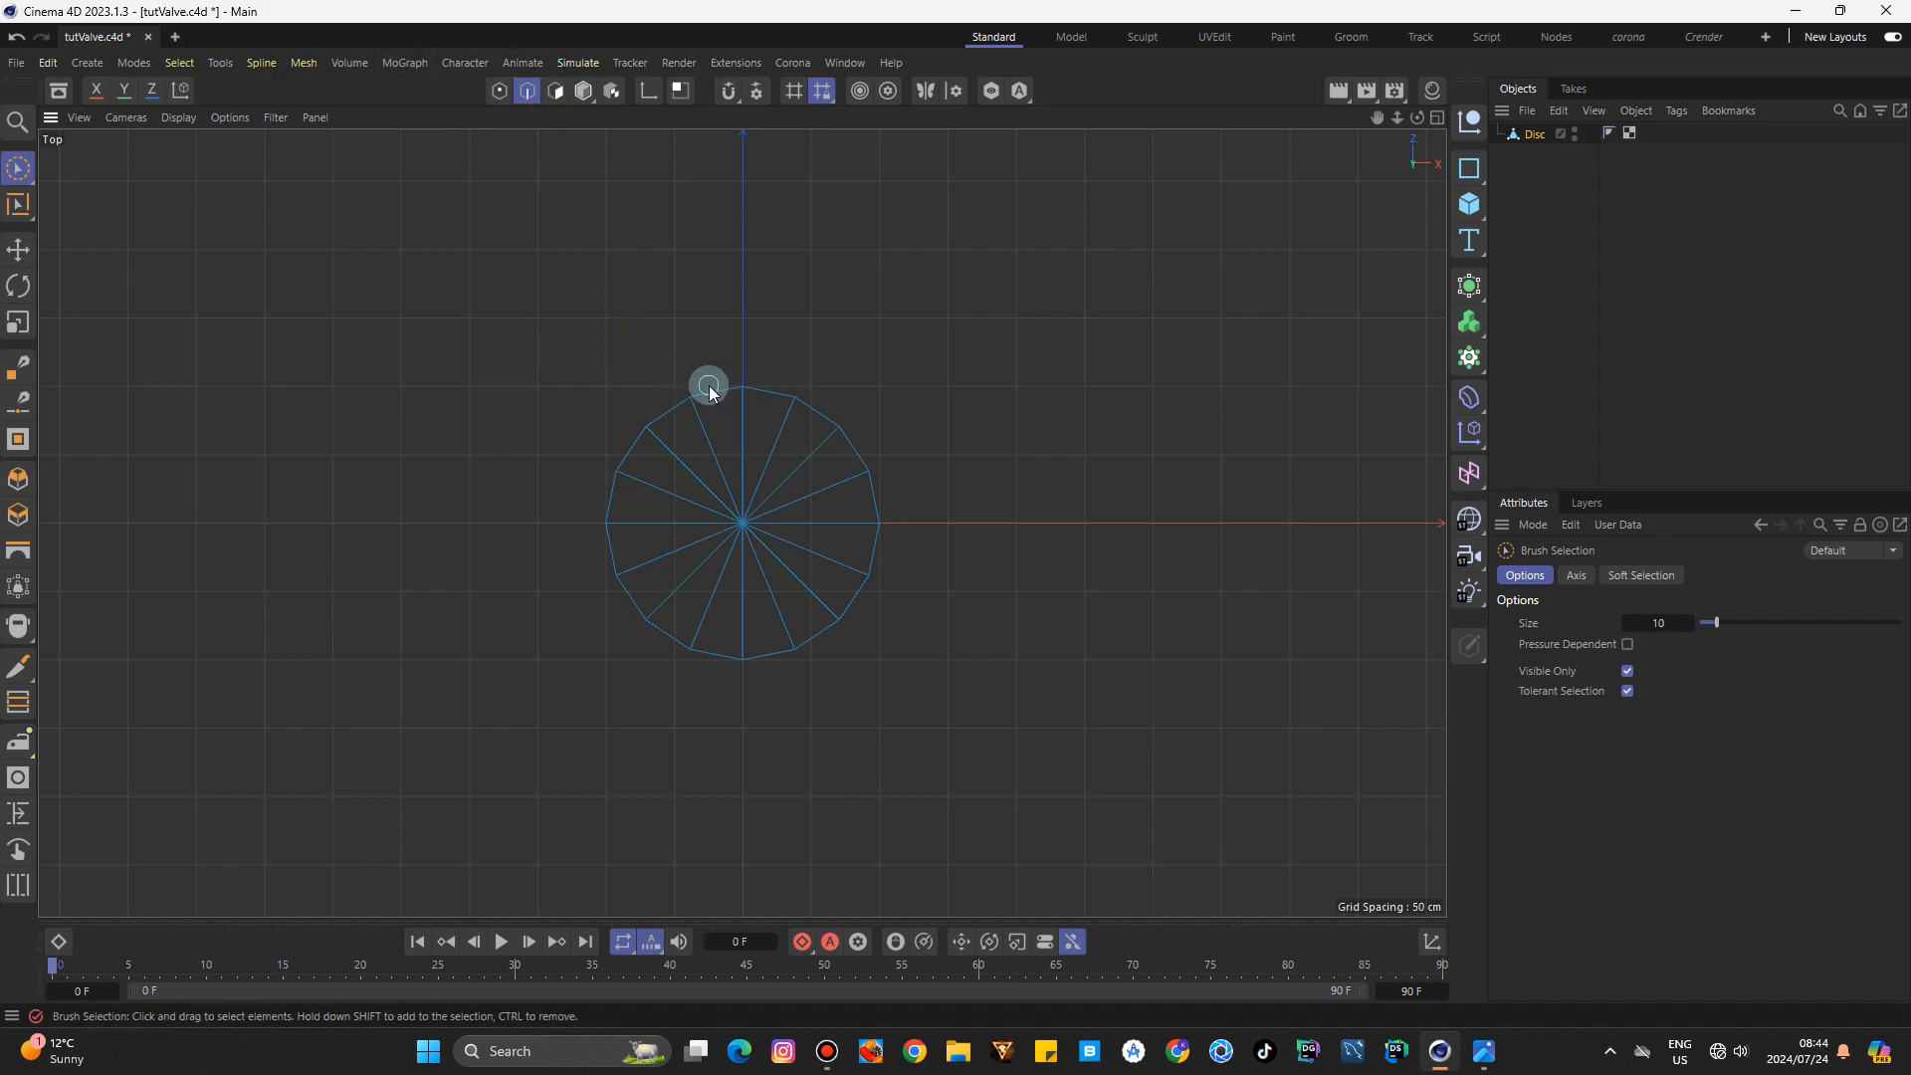
click(708, 388)
click(762, 392)
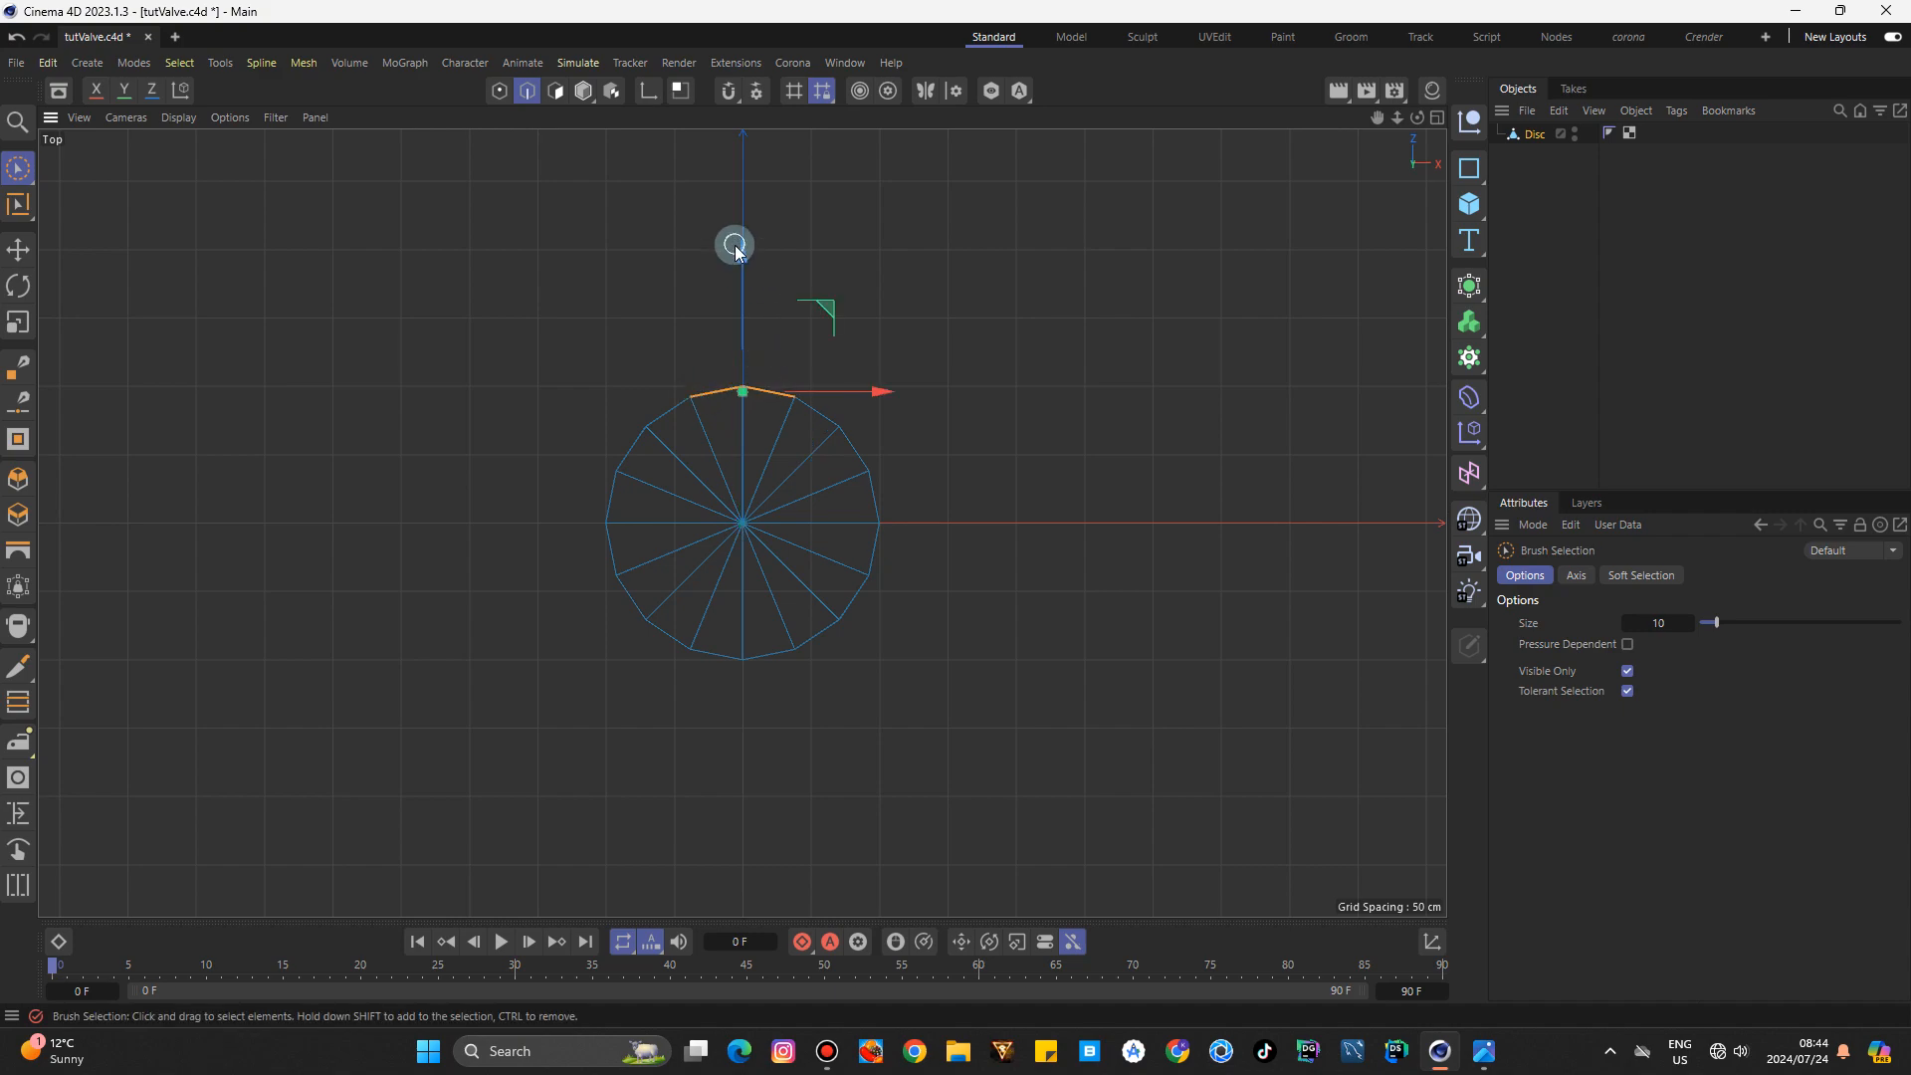
drag(746, 260, 747, 245)
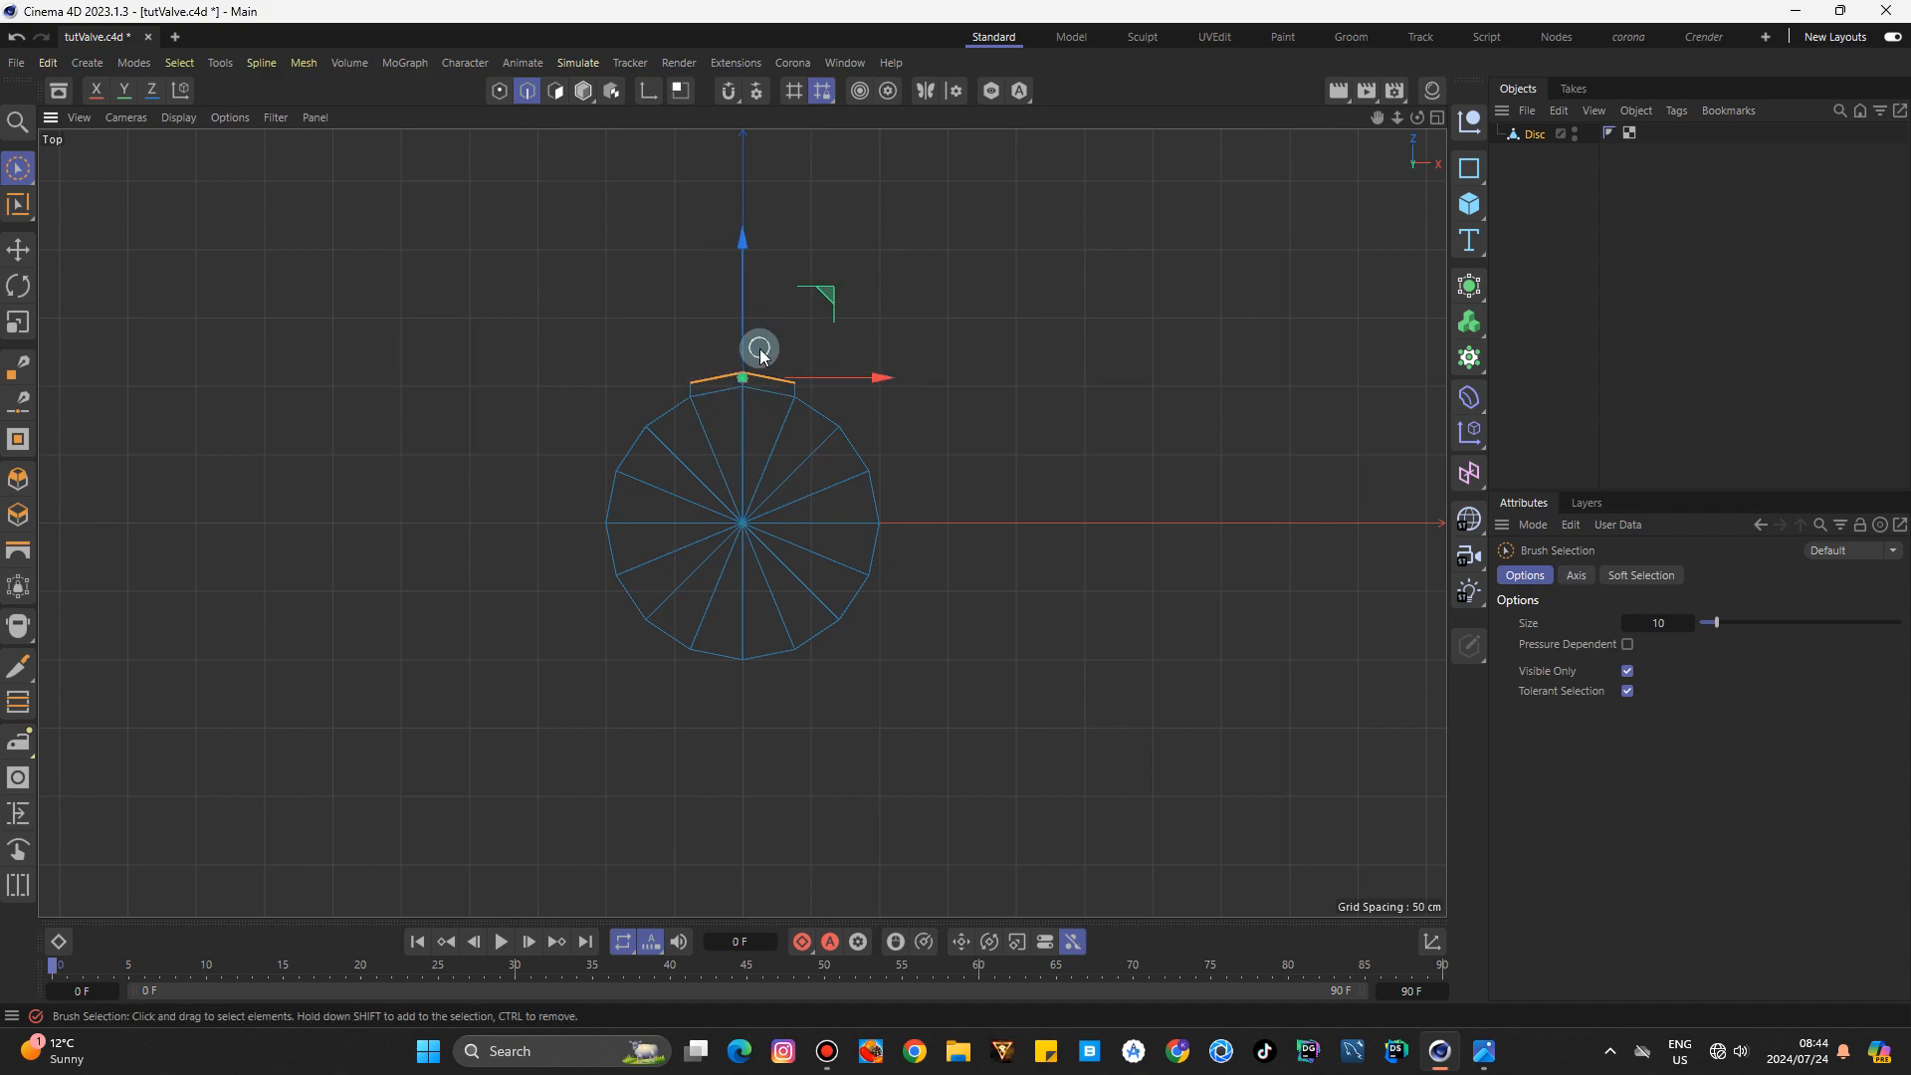
Scale the tab's two outer edges along Z until they form a straight line.
scroll(696, 440, up, 8)
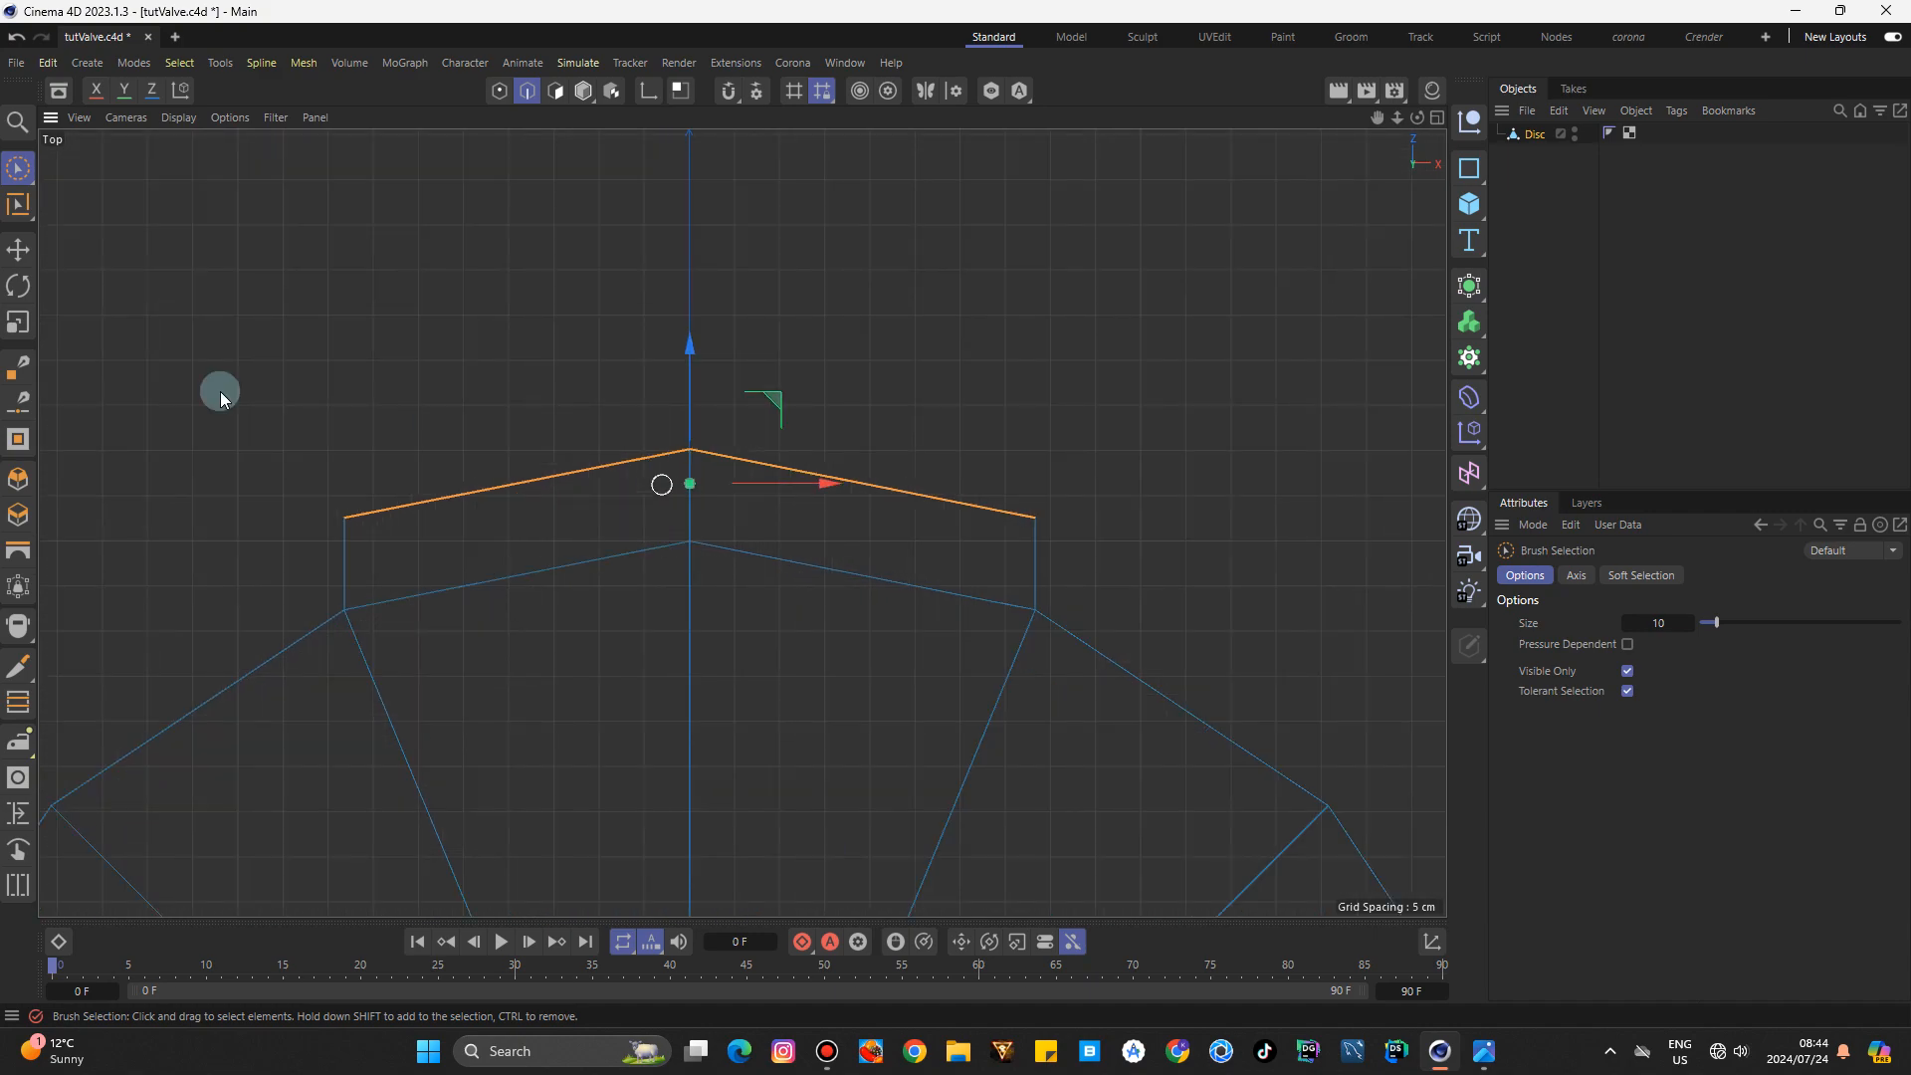
click(18, 322)
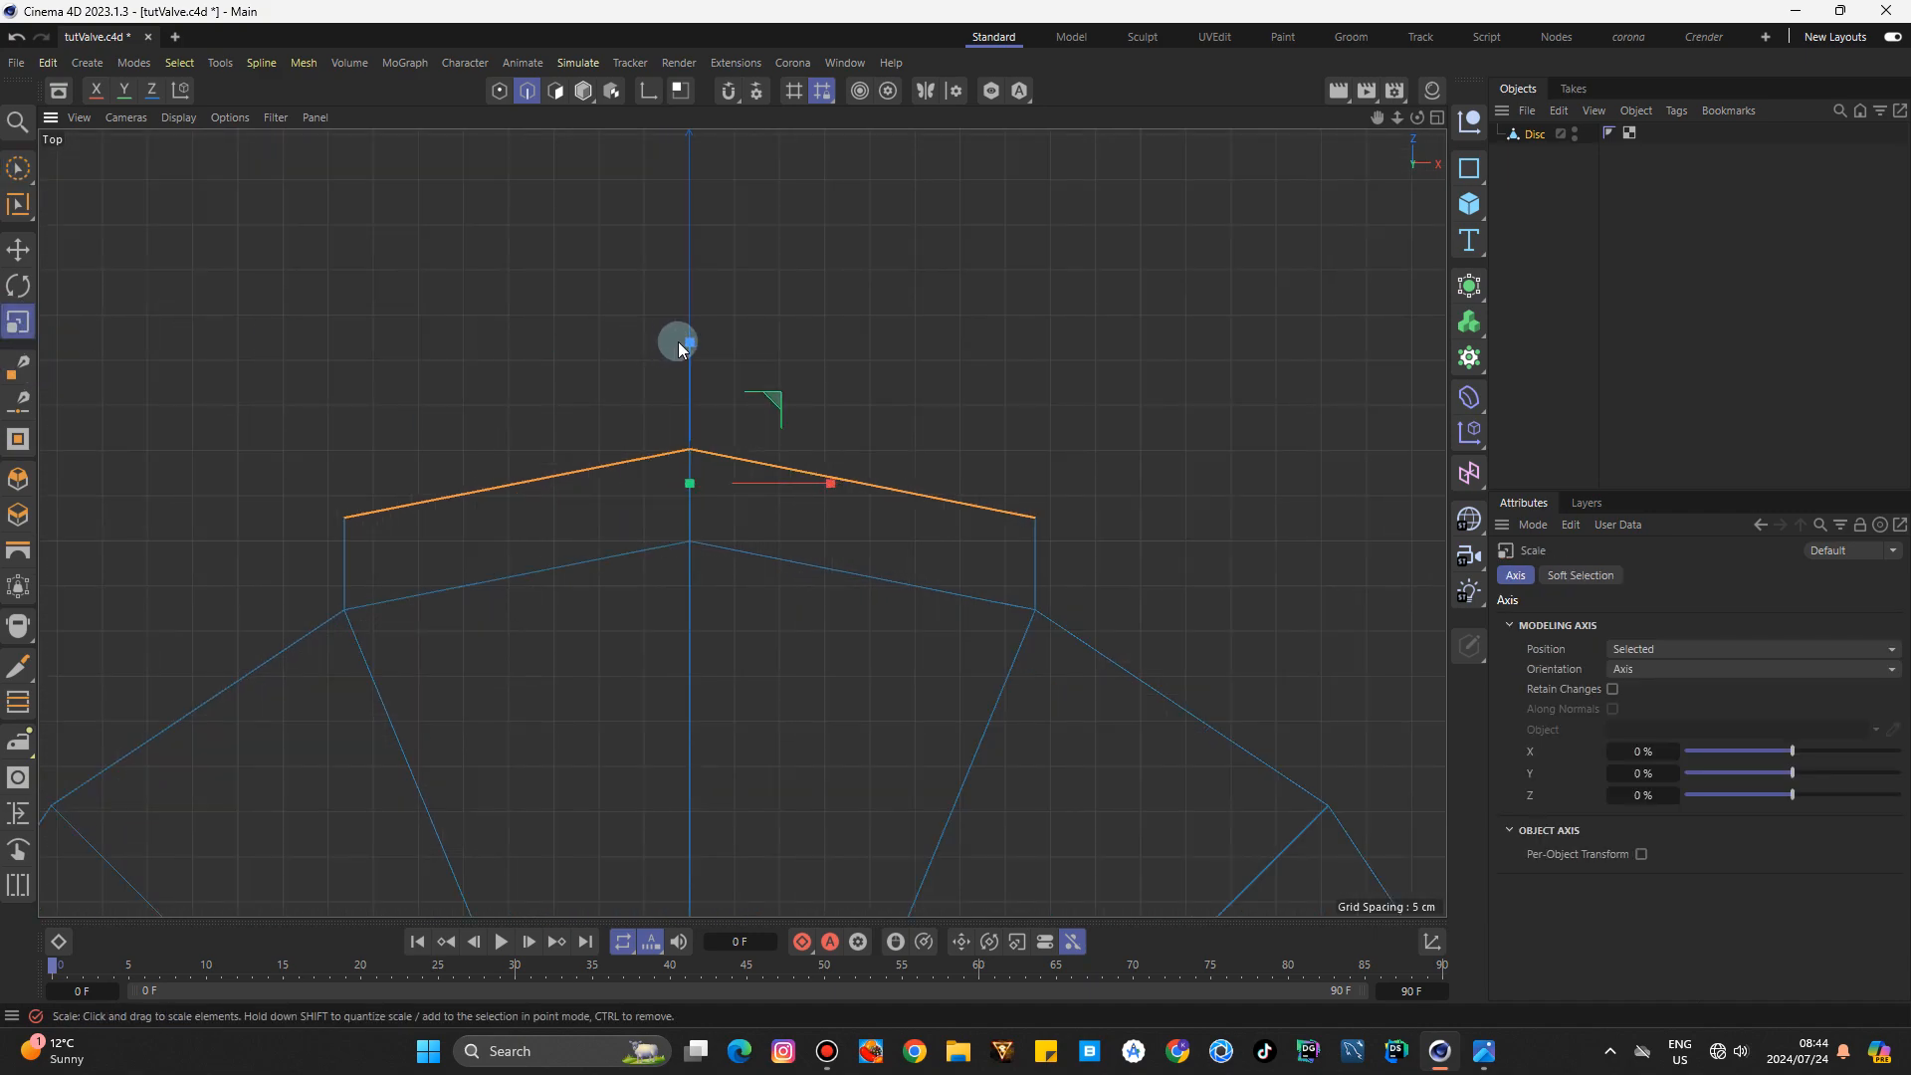
drag(682, 347, 701, 484)
Select the six rim edges on the side of the disc opposite the tab.
drag(1396, 127, 1387, 88)
click(30, 161)
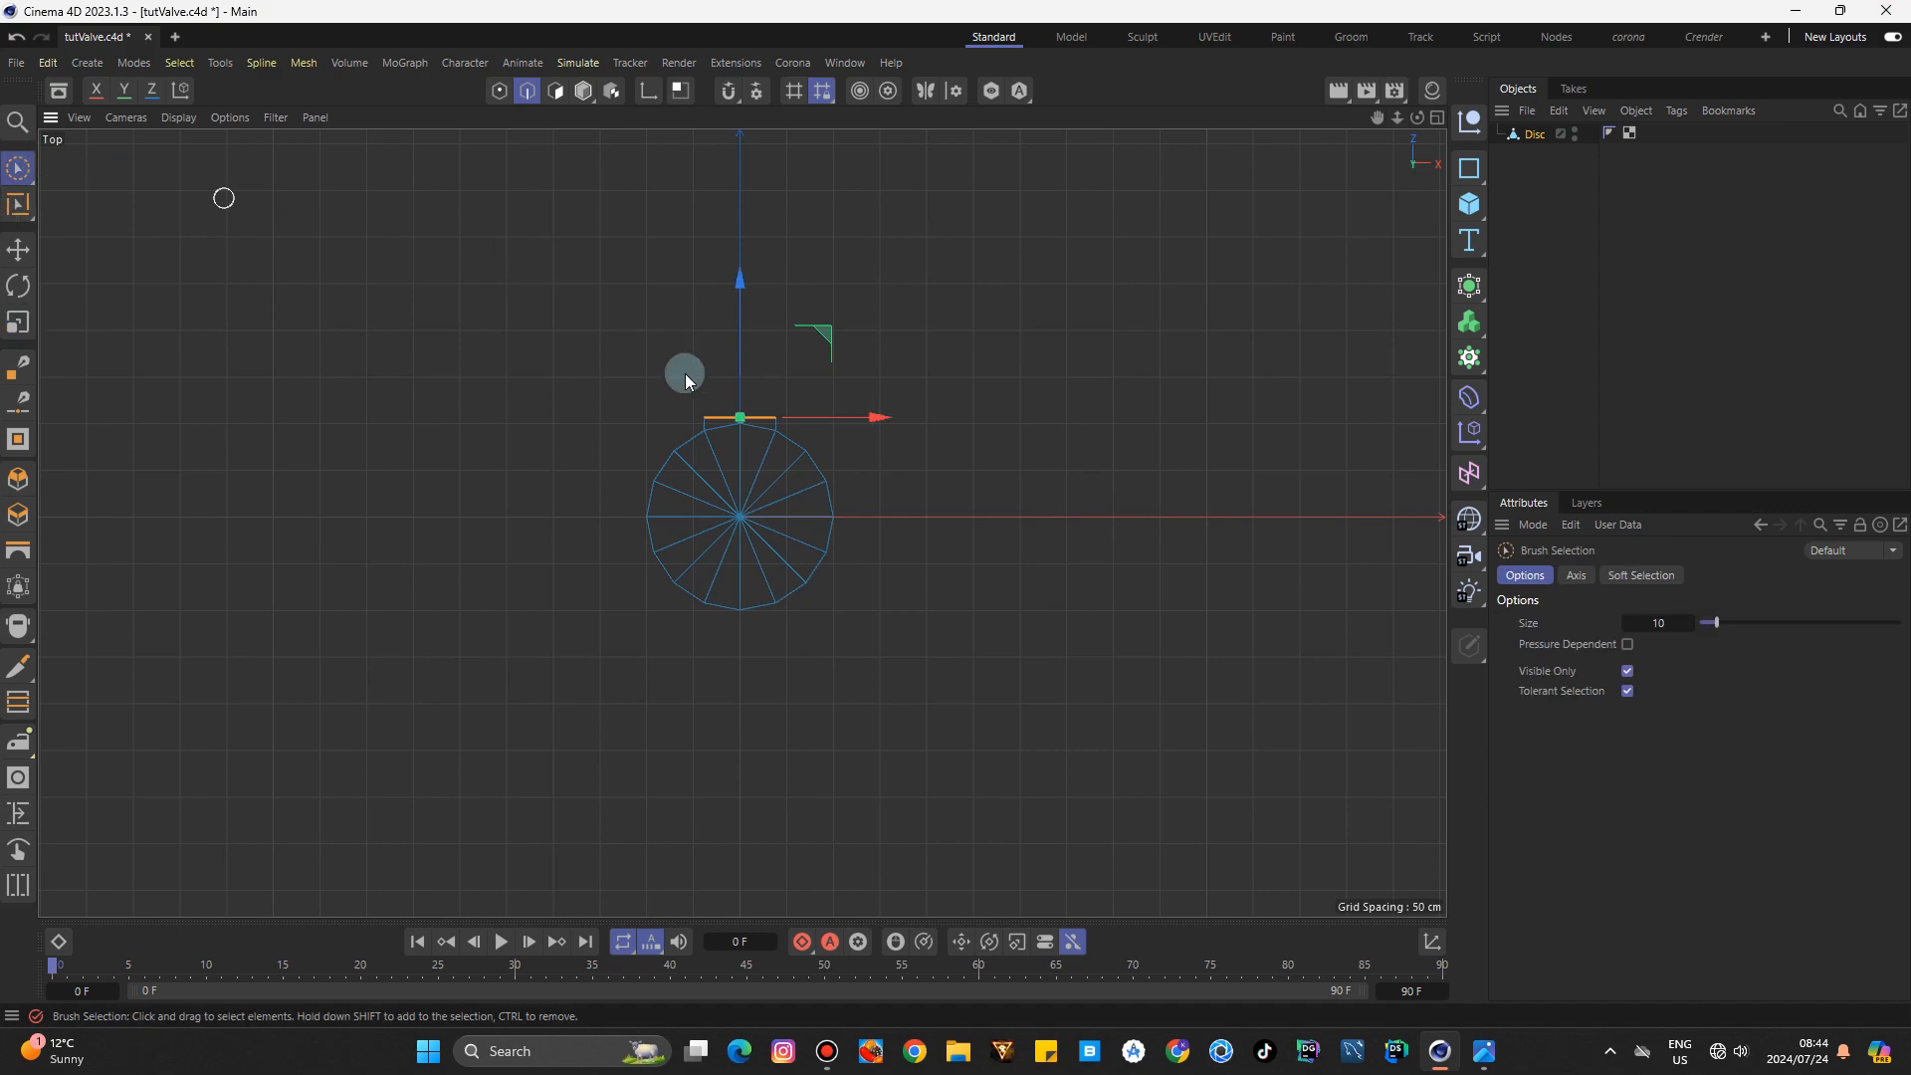
click(654, 573)
scroll(664, 629, up, 6)
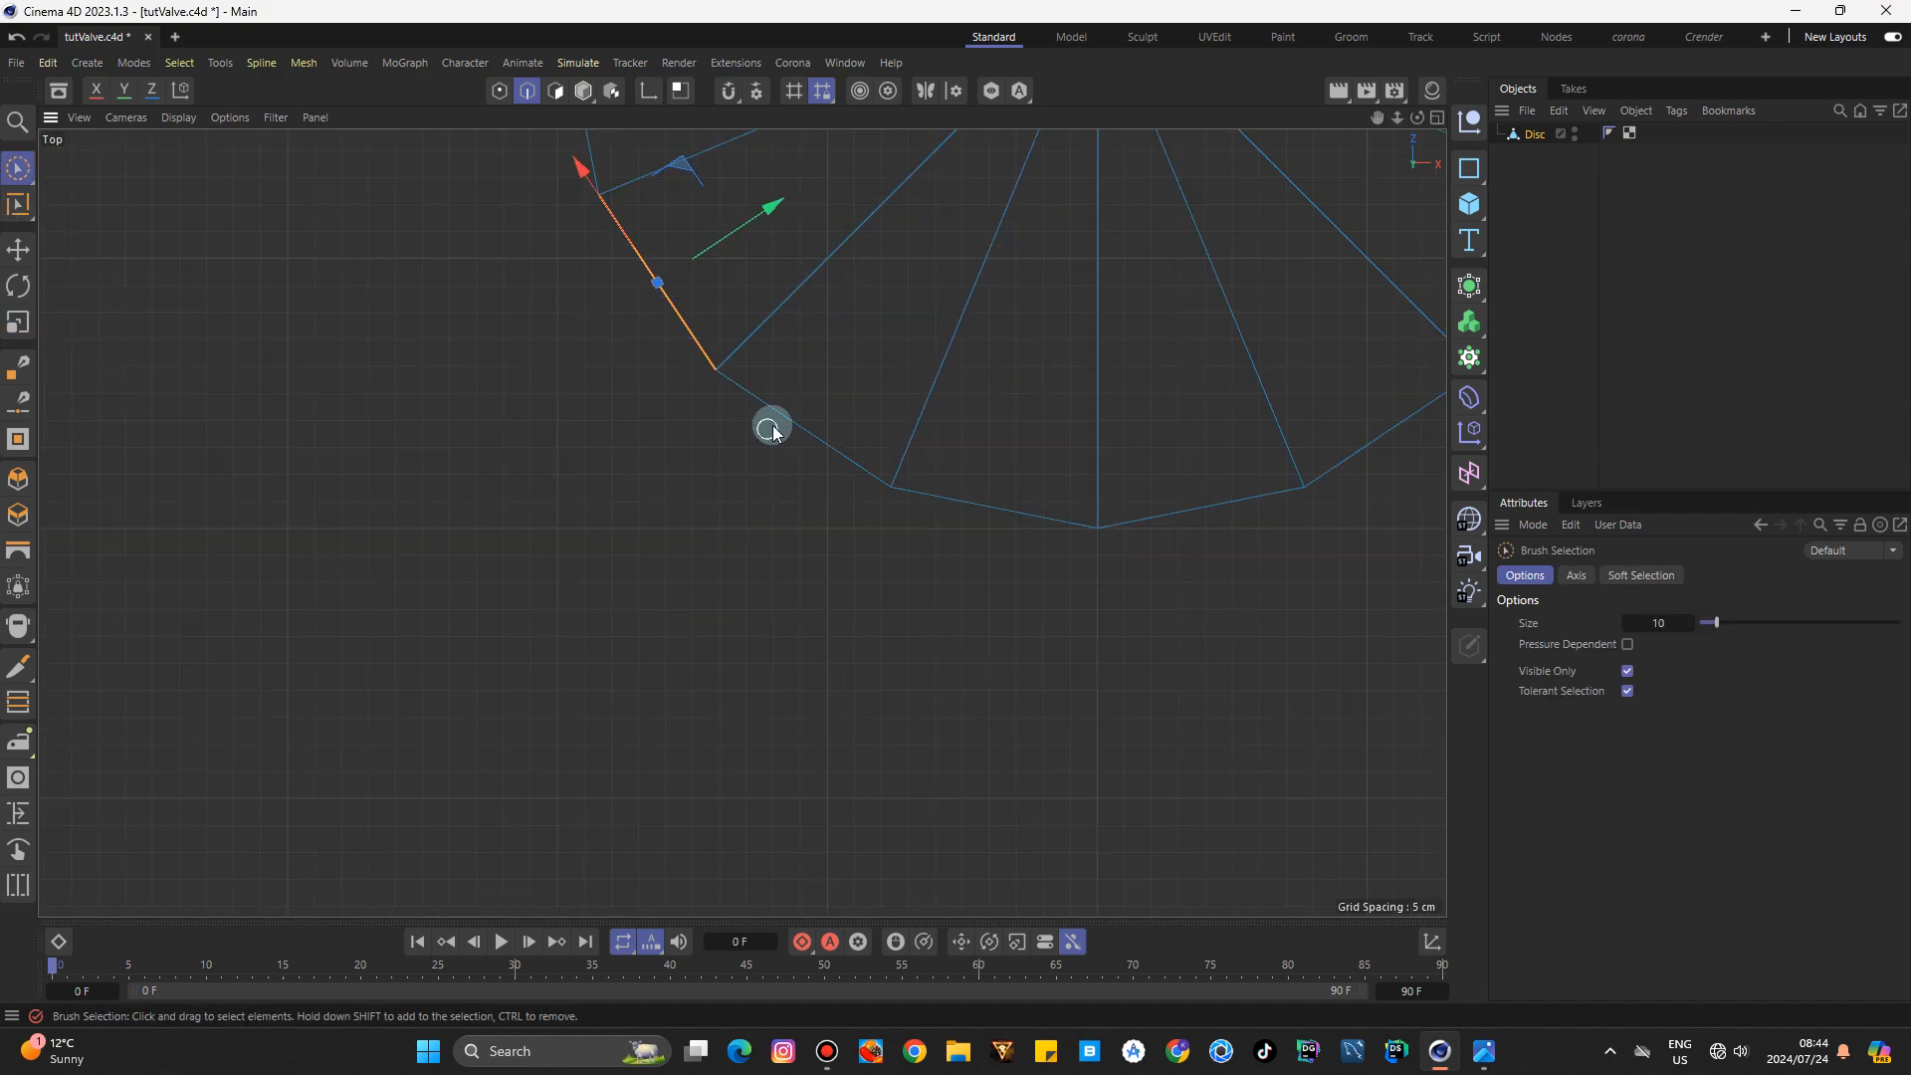
mouse_move(773, 430)
shift+mouse_down()
mouse_move(780, 547)
mouse_move(1013, 488)
mouse_move(1176, 559)
mouse_move(1291, 304)
shift+mouse_up()
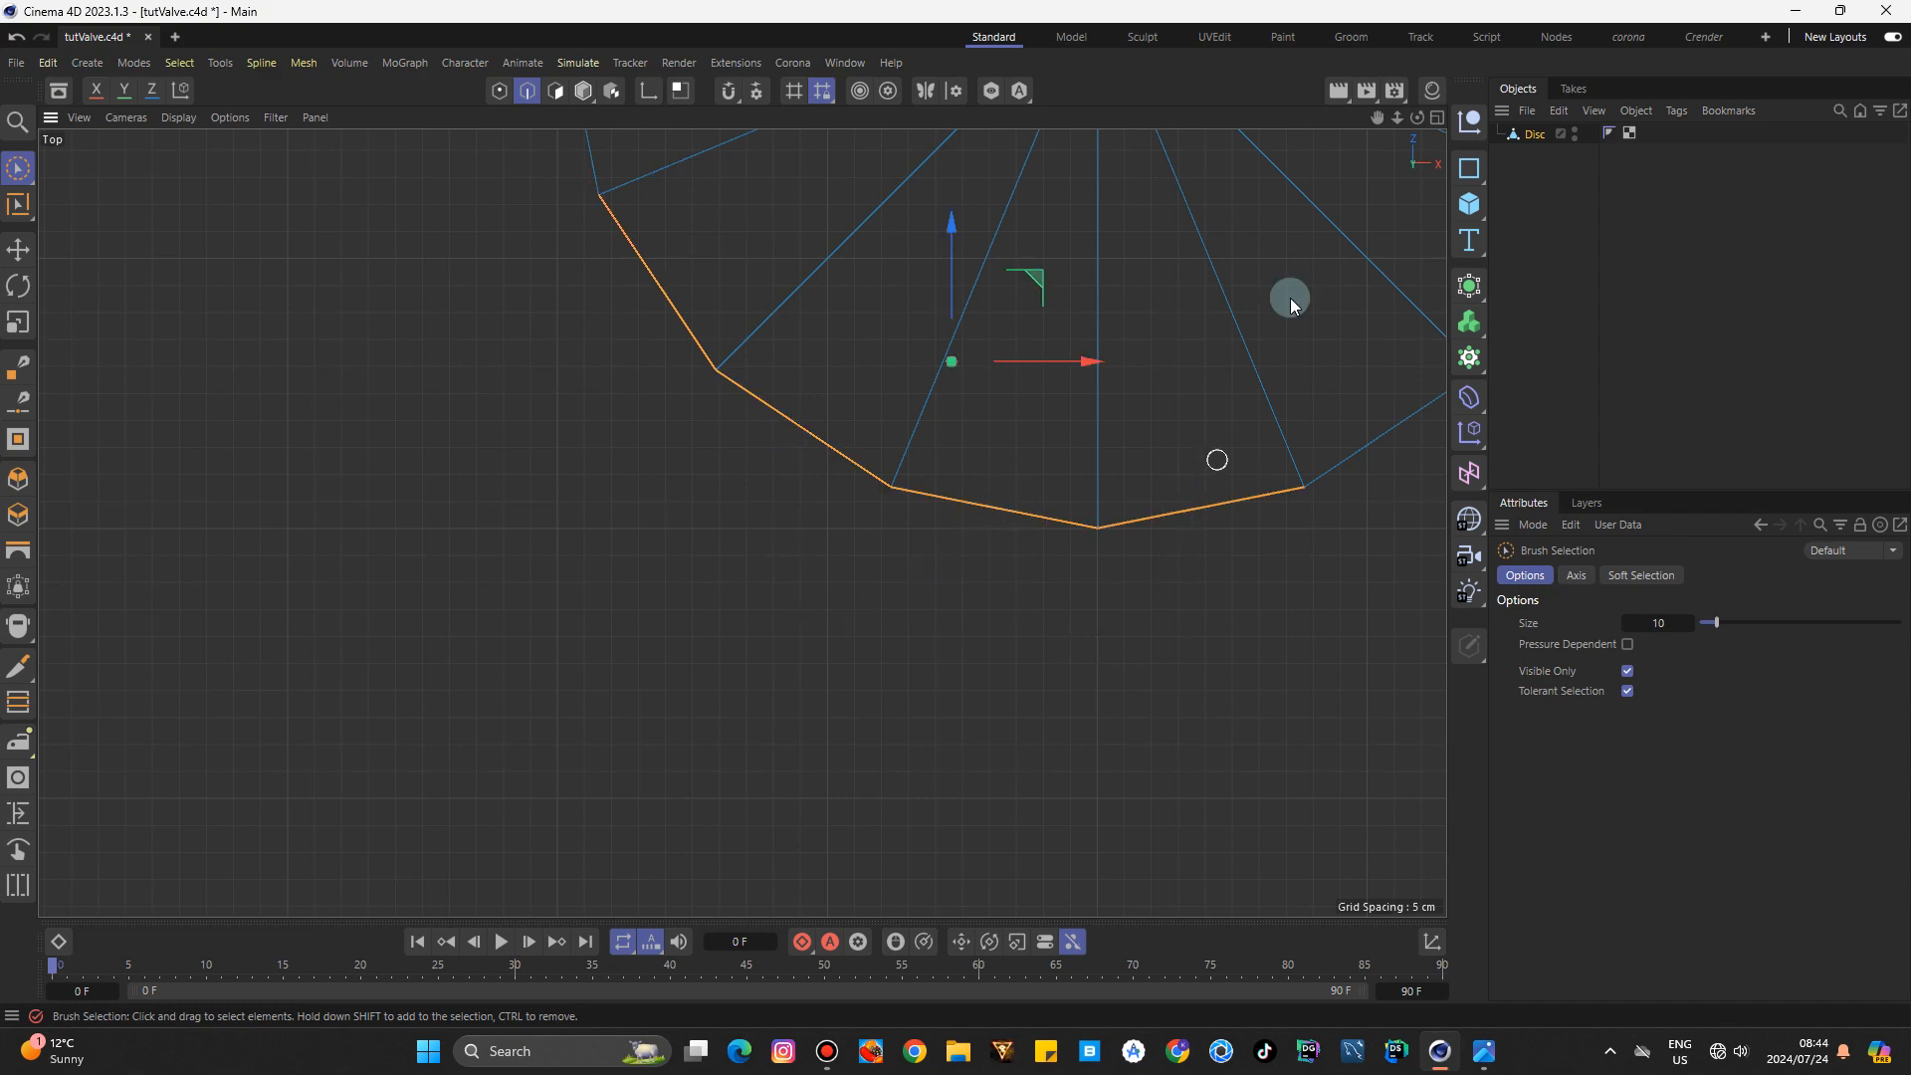
drag(1378, 117, 1095, 276)
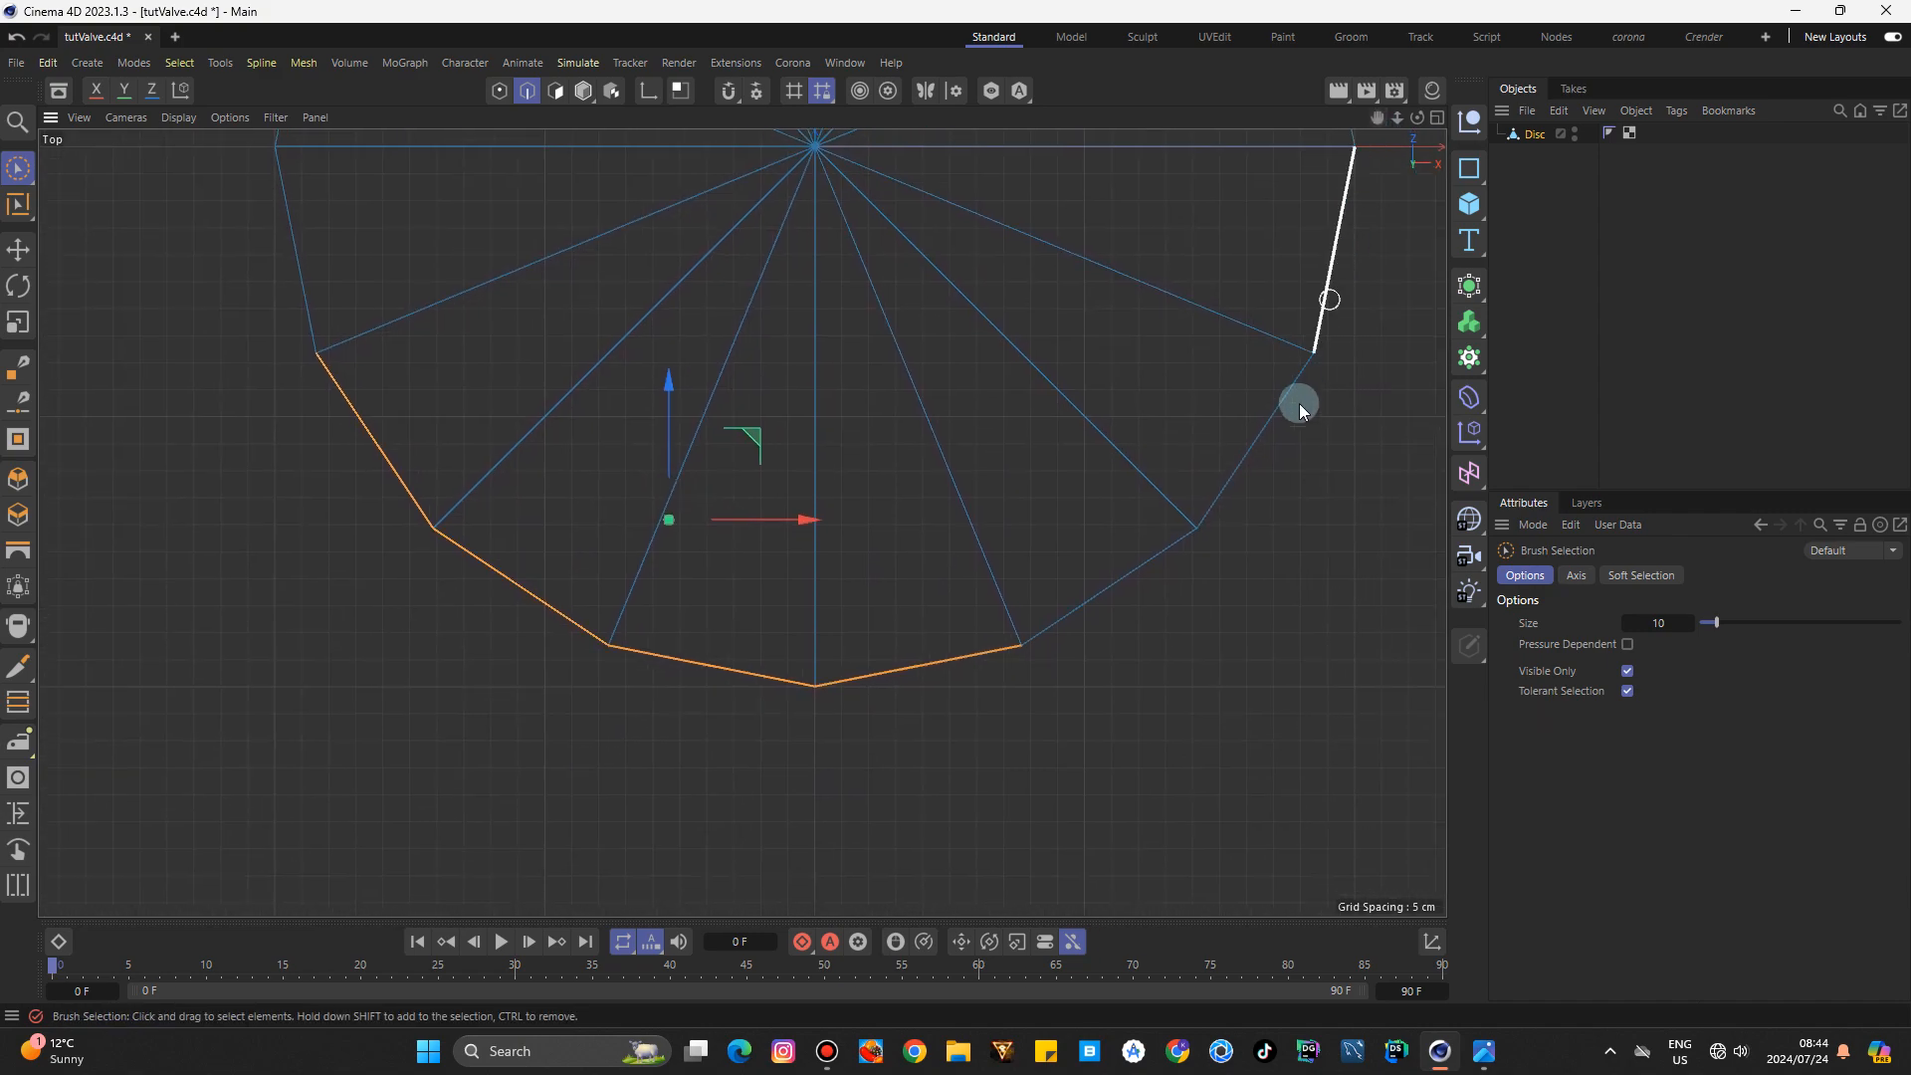
mouse_move(1149, 565)
shift+mouse_down()
mouse_move(1090, 722)
mouse_move(1097, 703)
shift+mouse_up()
drag(1398, 117, 1174, 248)
scroll(745, 523, up, 3)
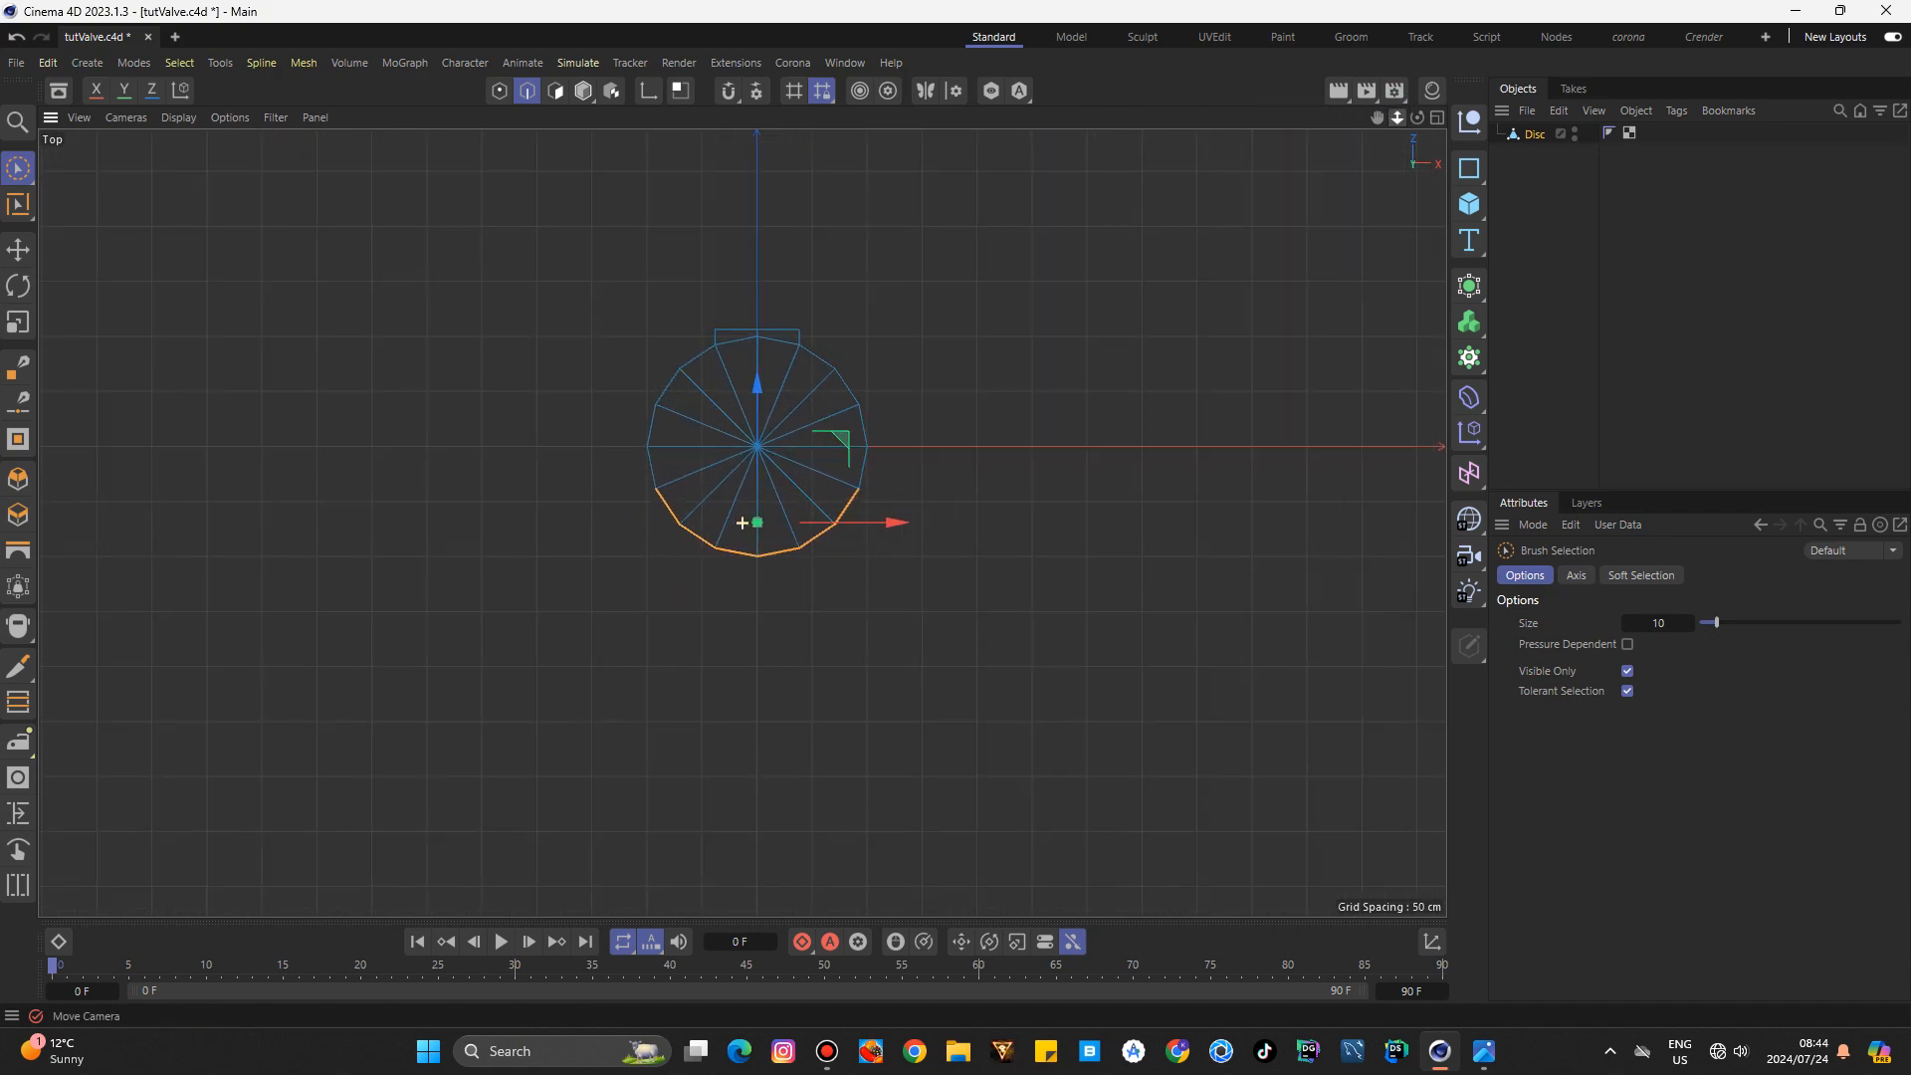
Extrude the six selected edges away from the disc along Z and flatten them into a straight end.
ctrl+drag(755, 380, 756, 507)
key(t)
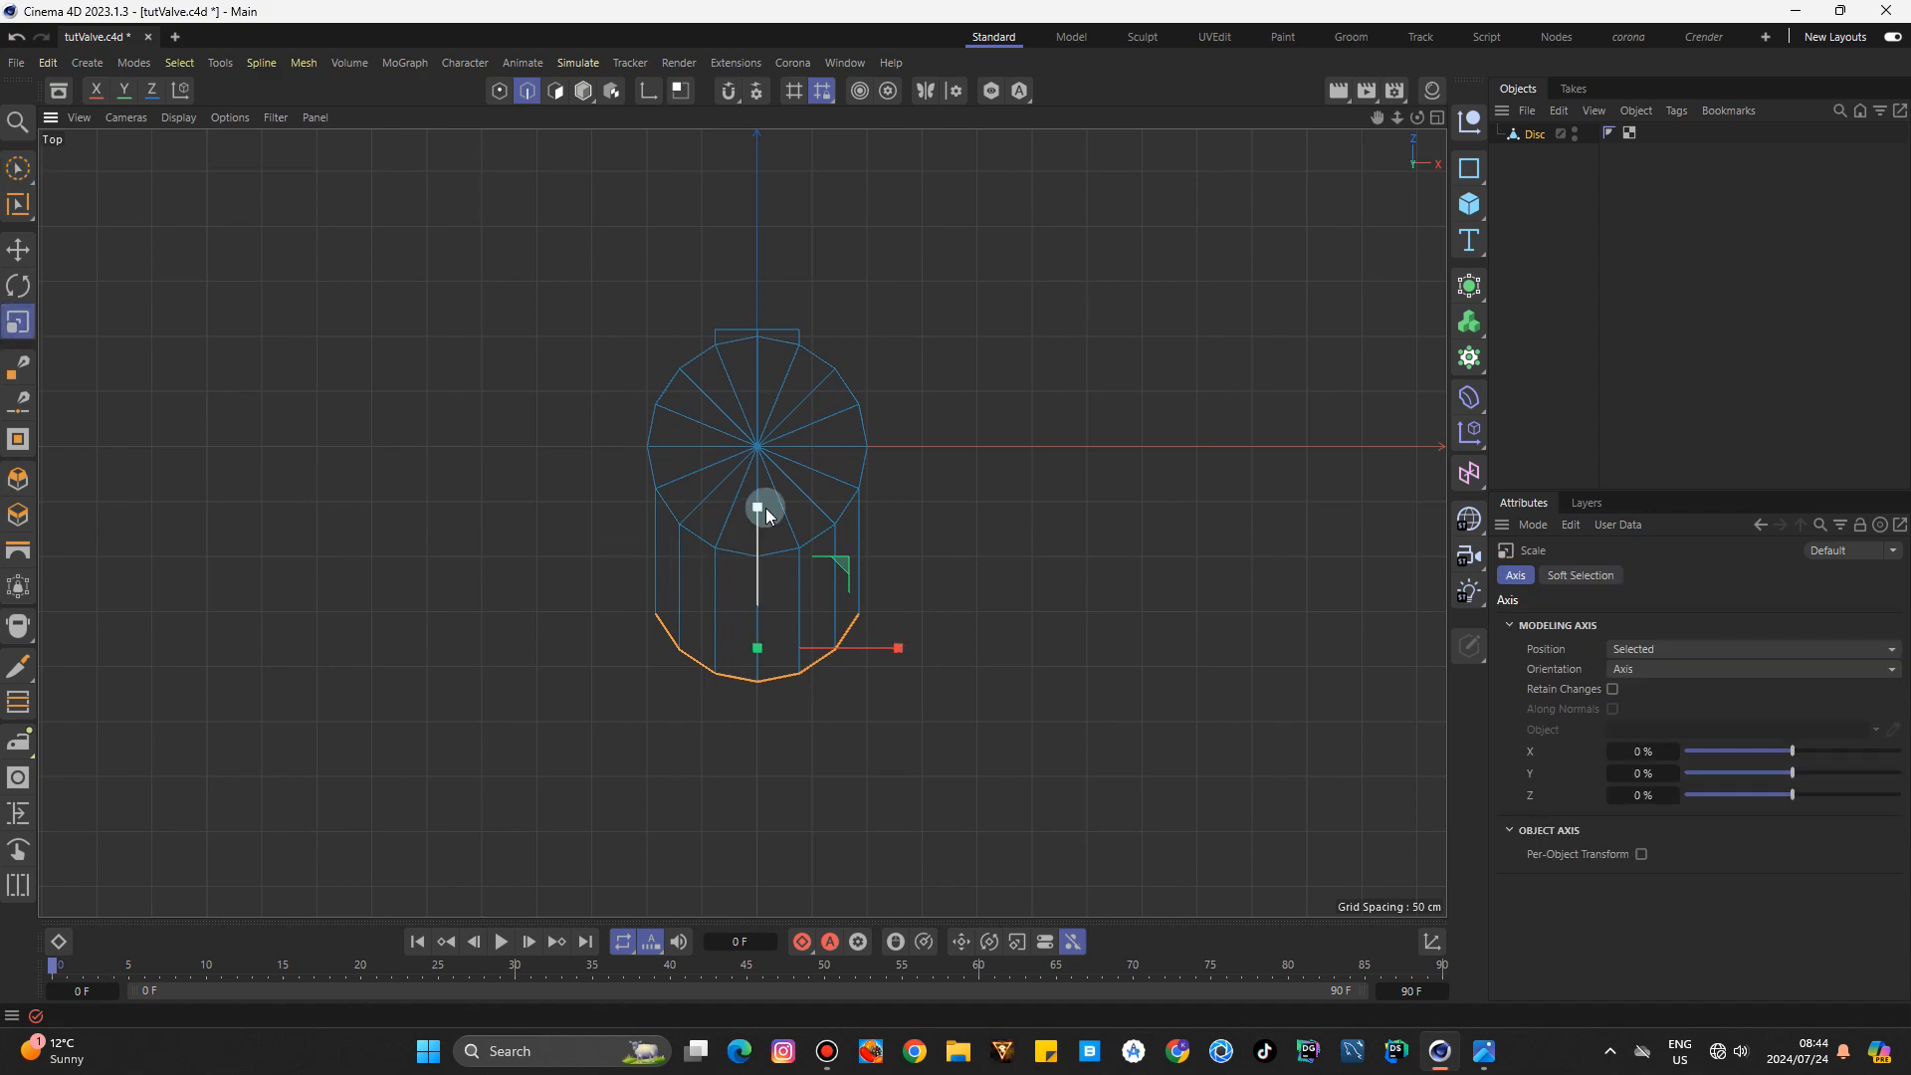
drag(761, 505, 756, 581)
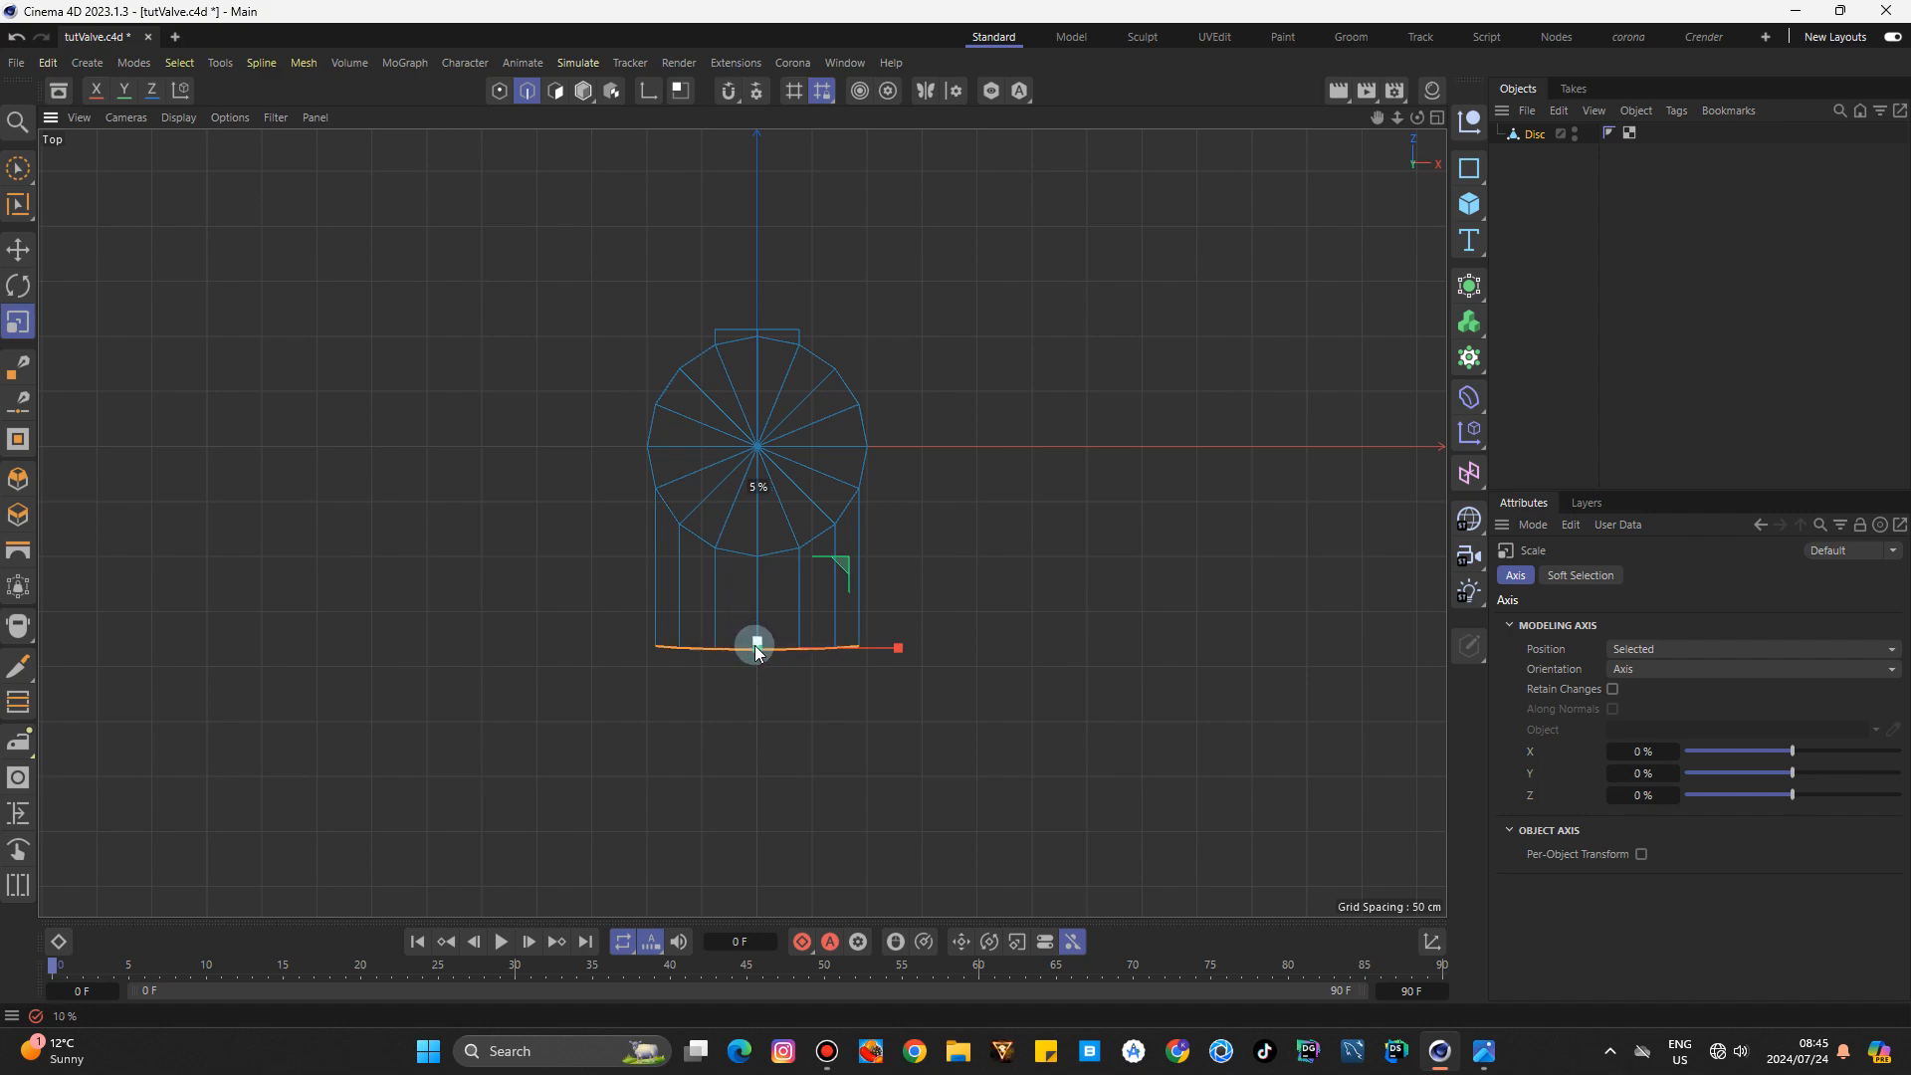
drag(757, 655, 756, 655)
In the perspective view, select the tab's two outer edges and extrude them downward to form a lip.
click(1436, 118)
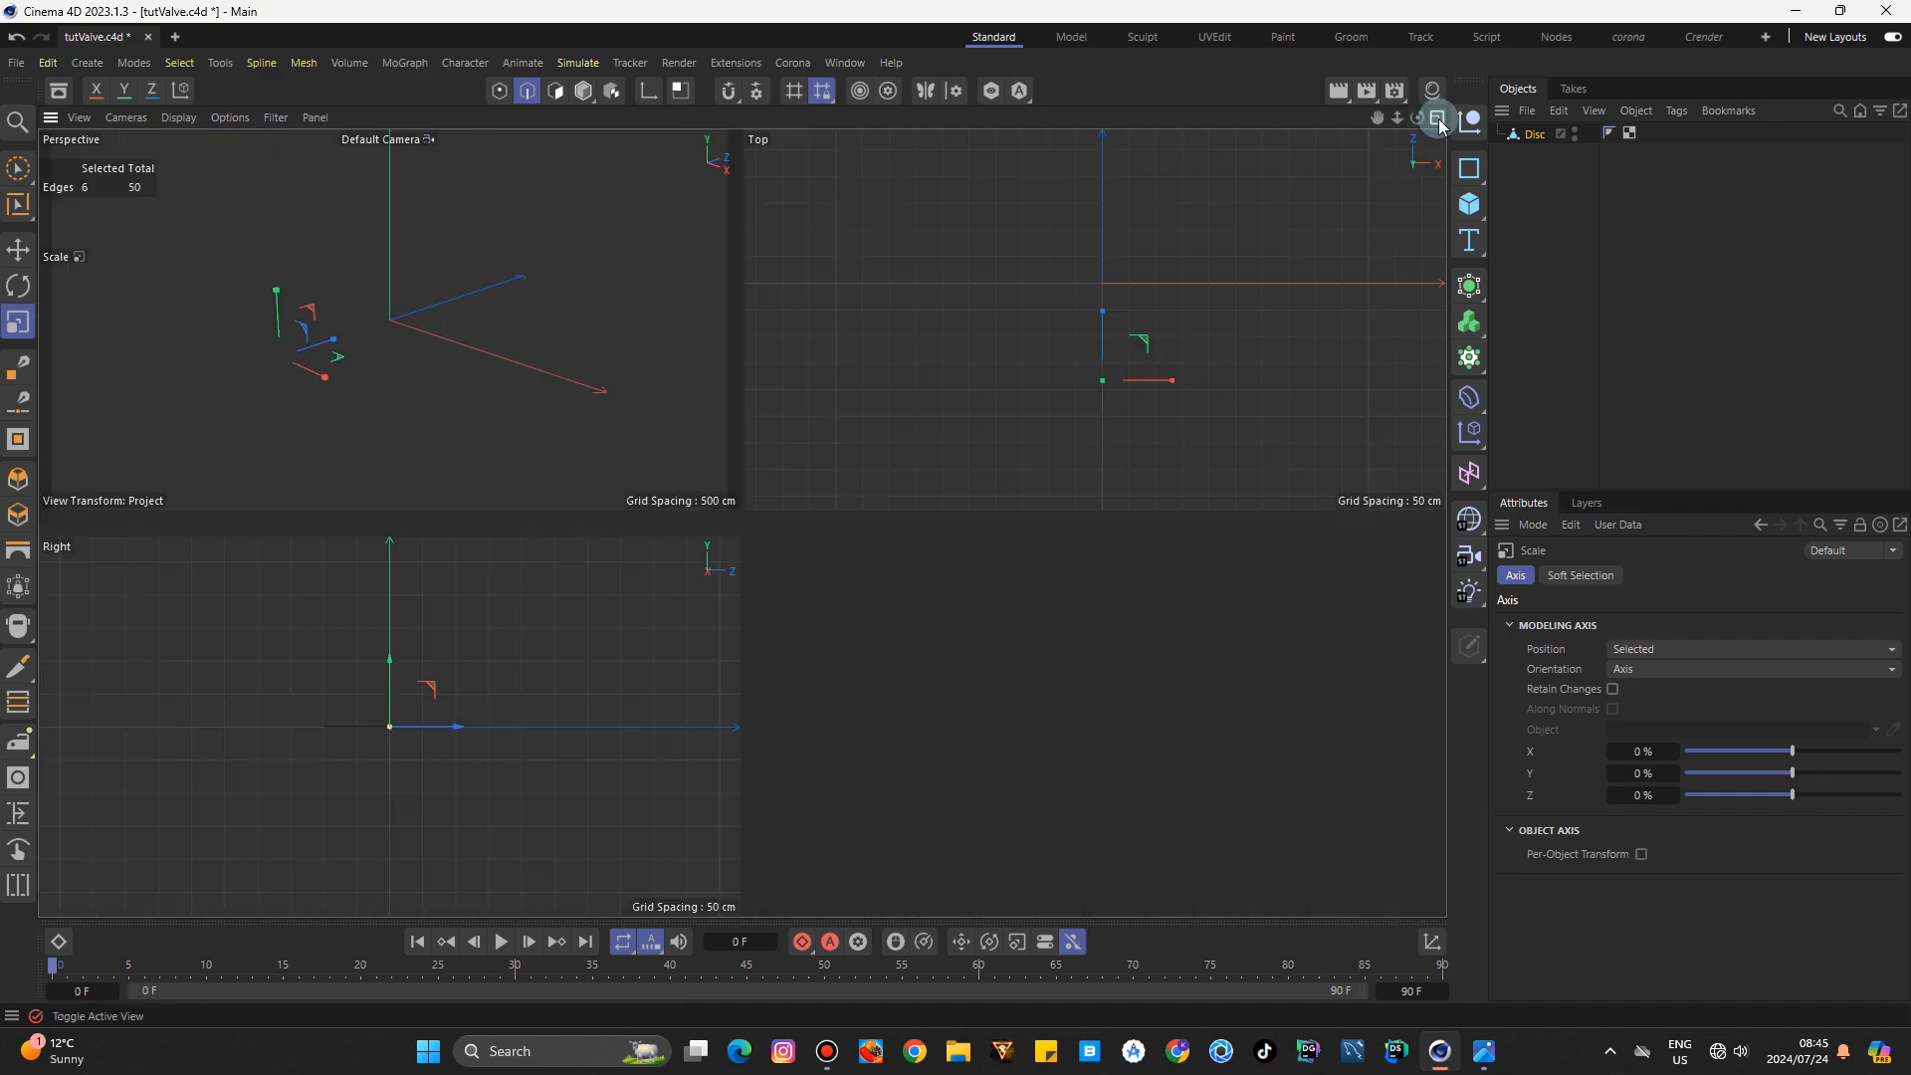
click(732, 118)
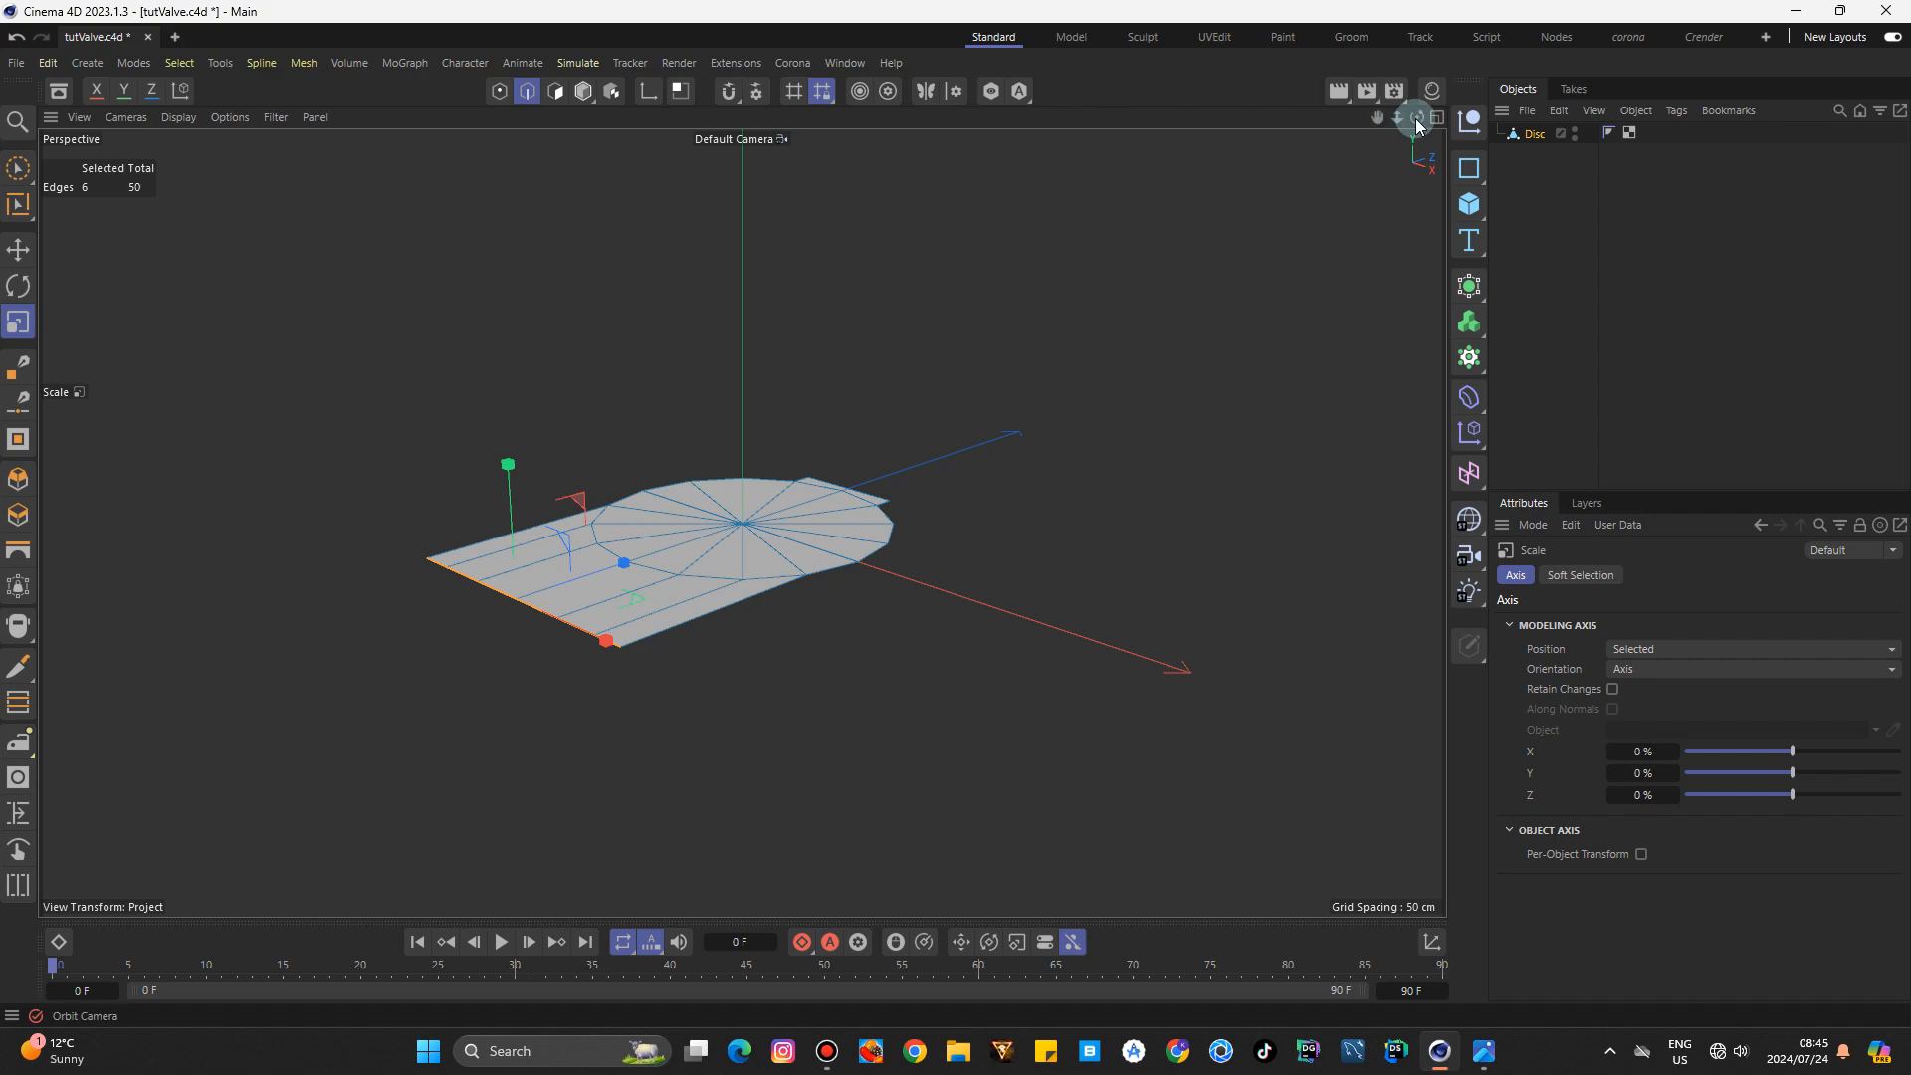
drag(1418, 117, 1304, 89)
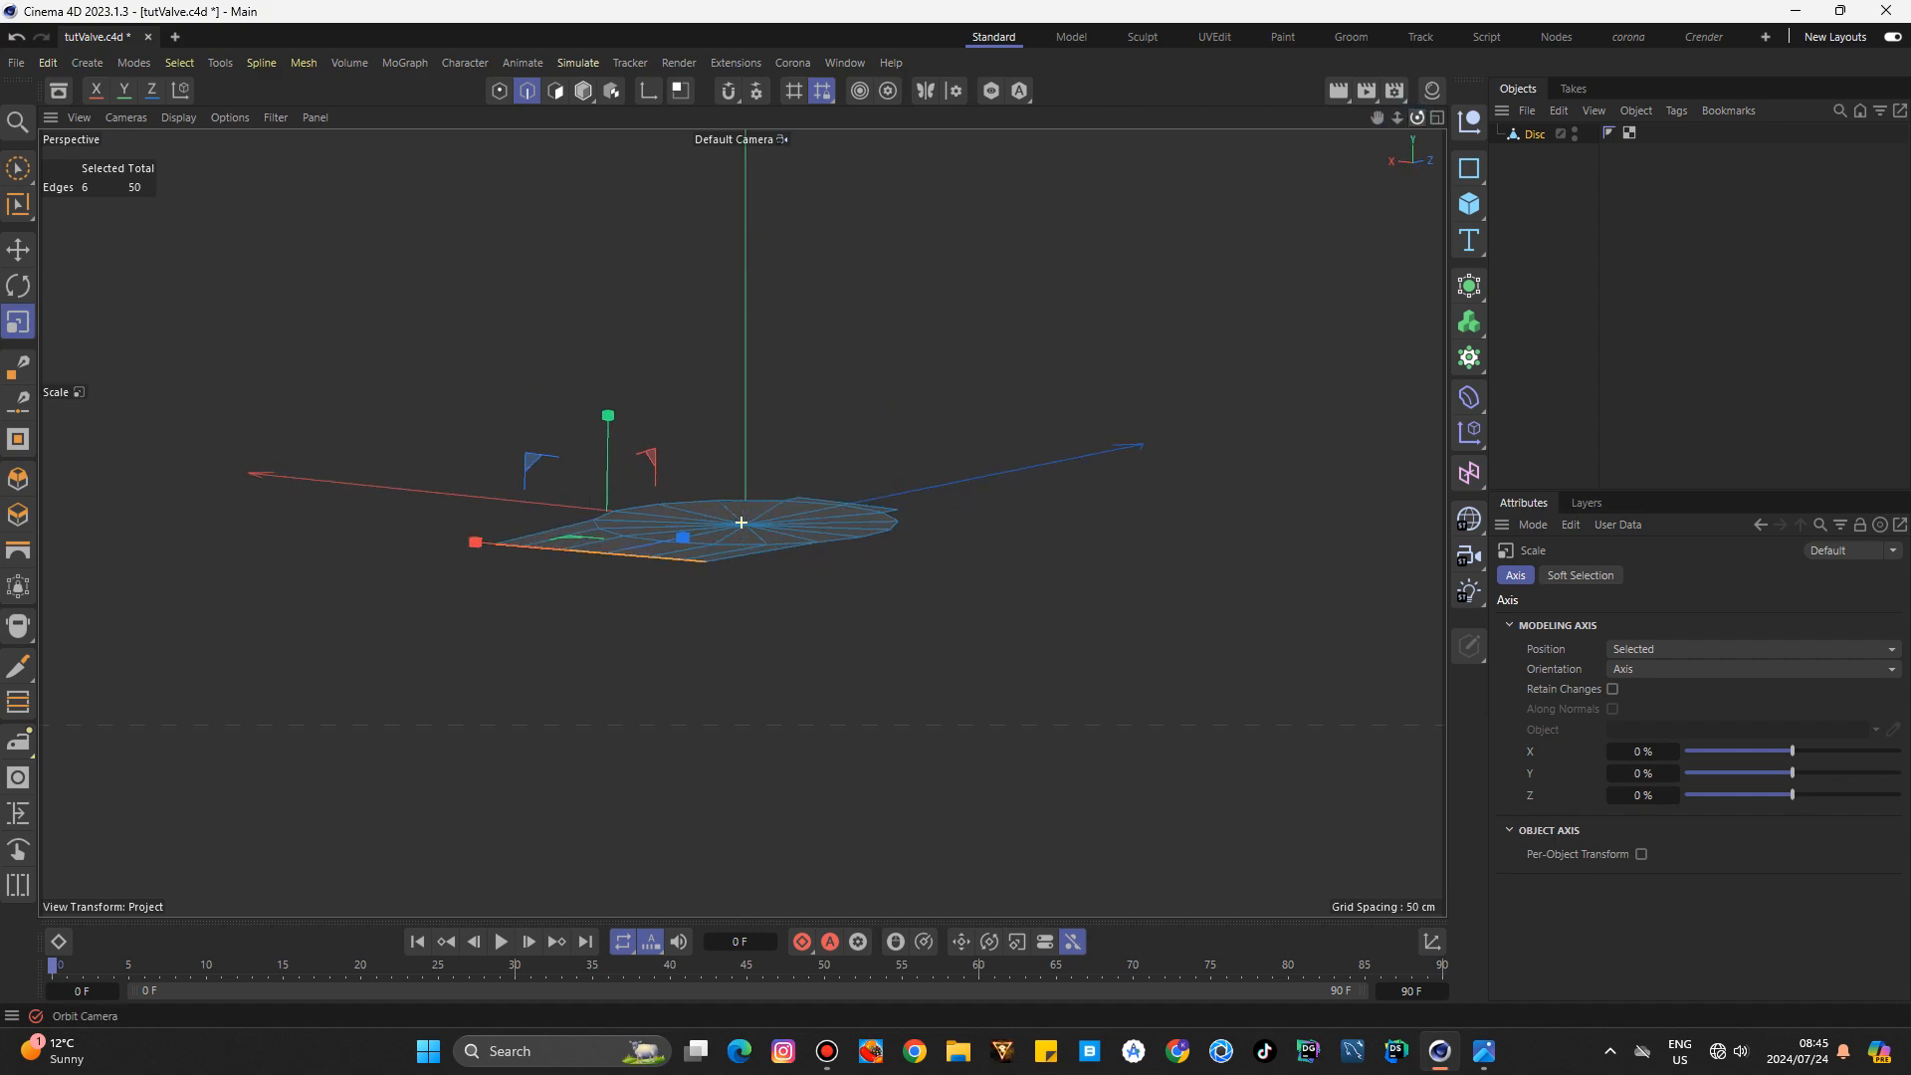
click(27, 242)
scroll(908, 512, up, 2)
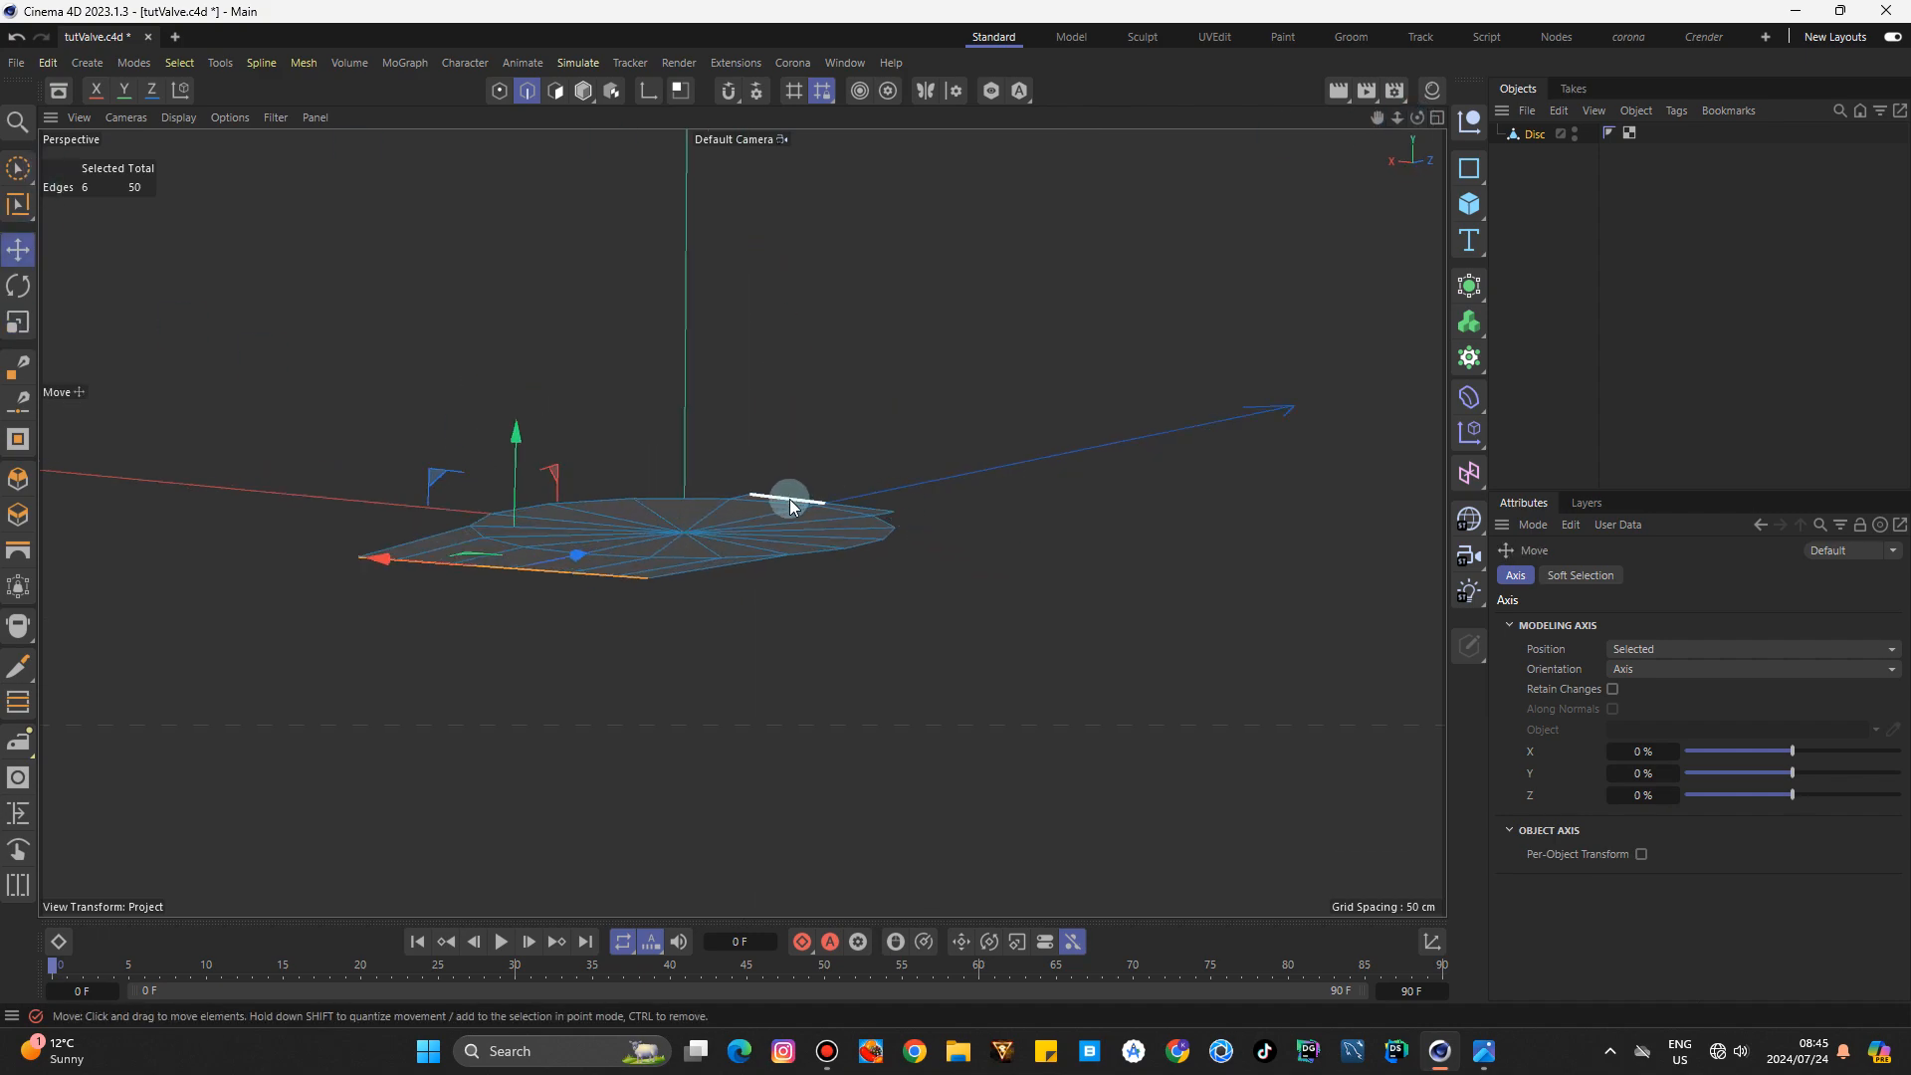
click(791, 499)
shift+click(862, 504)
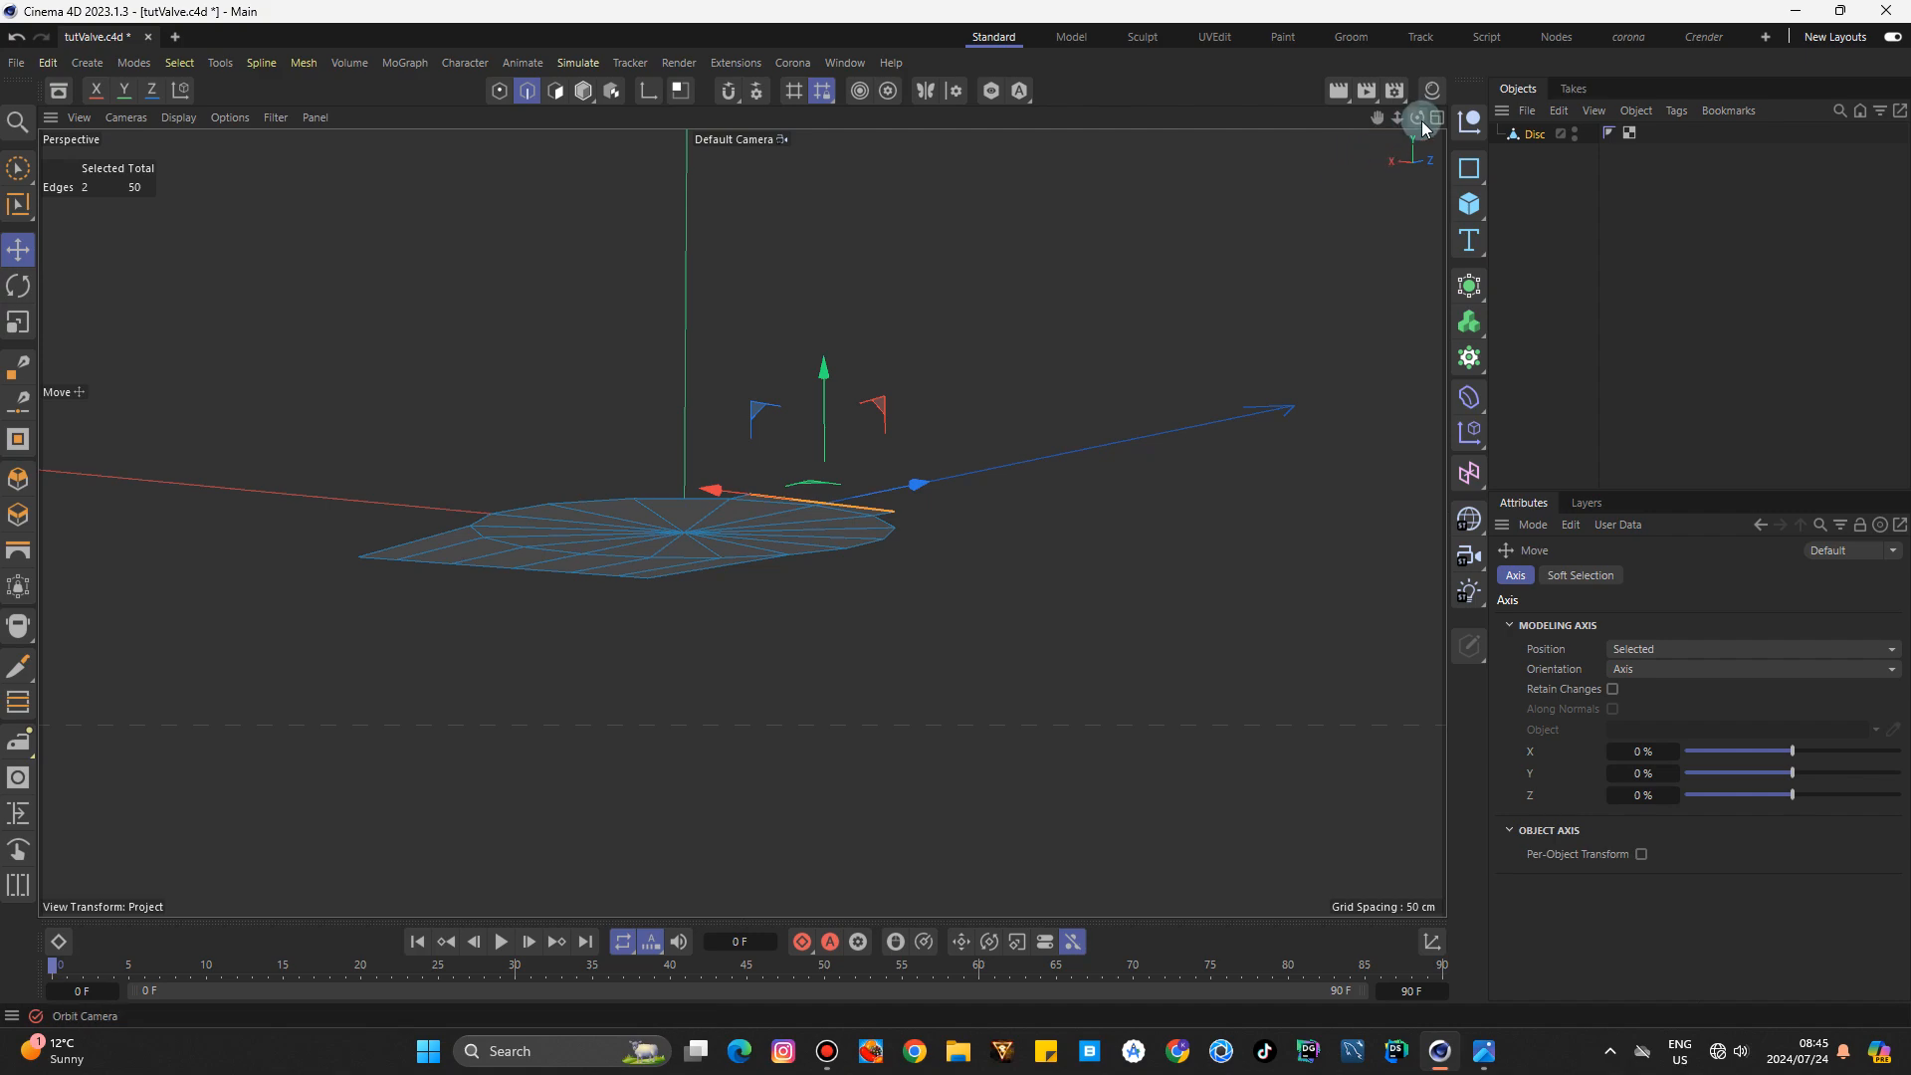
drag(1421, 121, 1417, 119)
ctrl+drag(887, 405, 893, 481)
Select the six edges at the strip's straight end and move them outward along Z to lengthen the strip.
drag(1397, 117, 1418, 123)
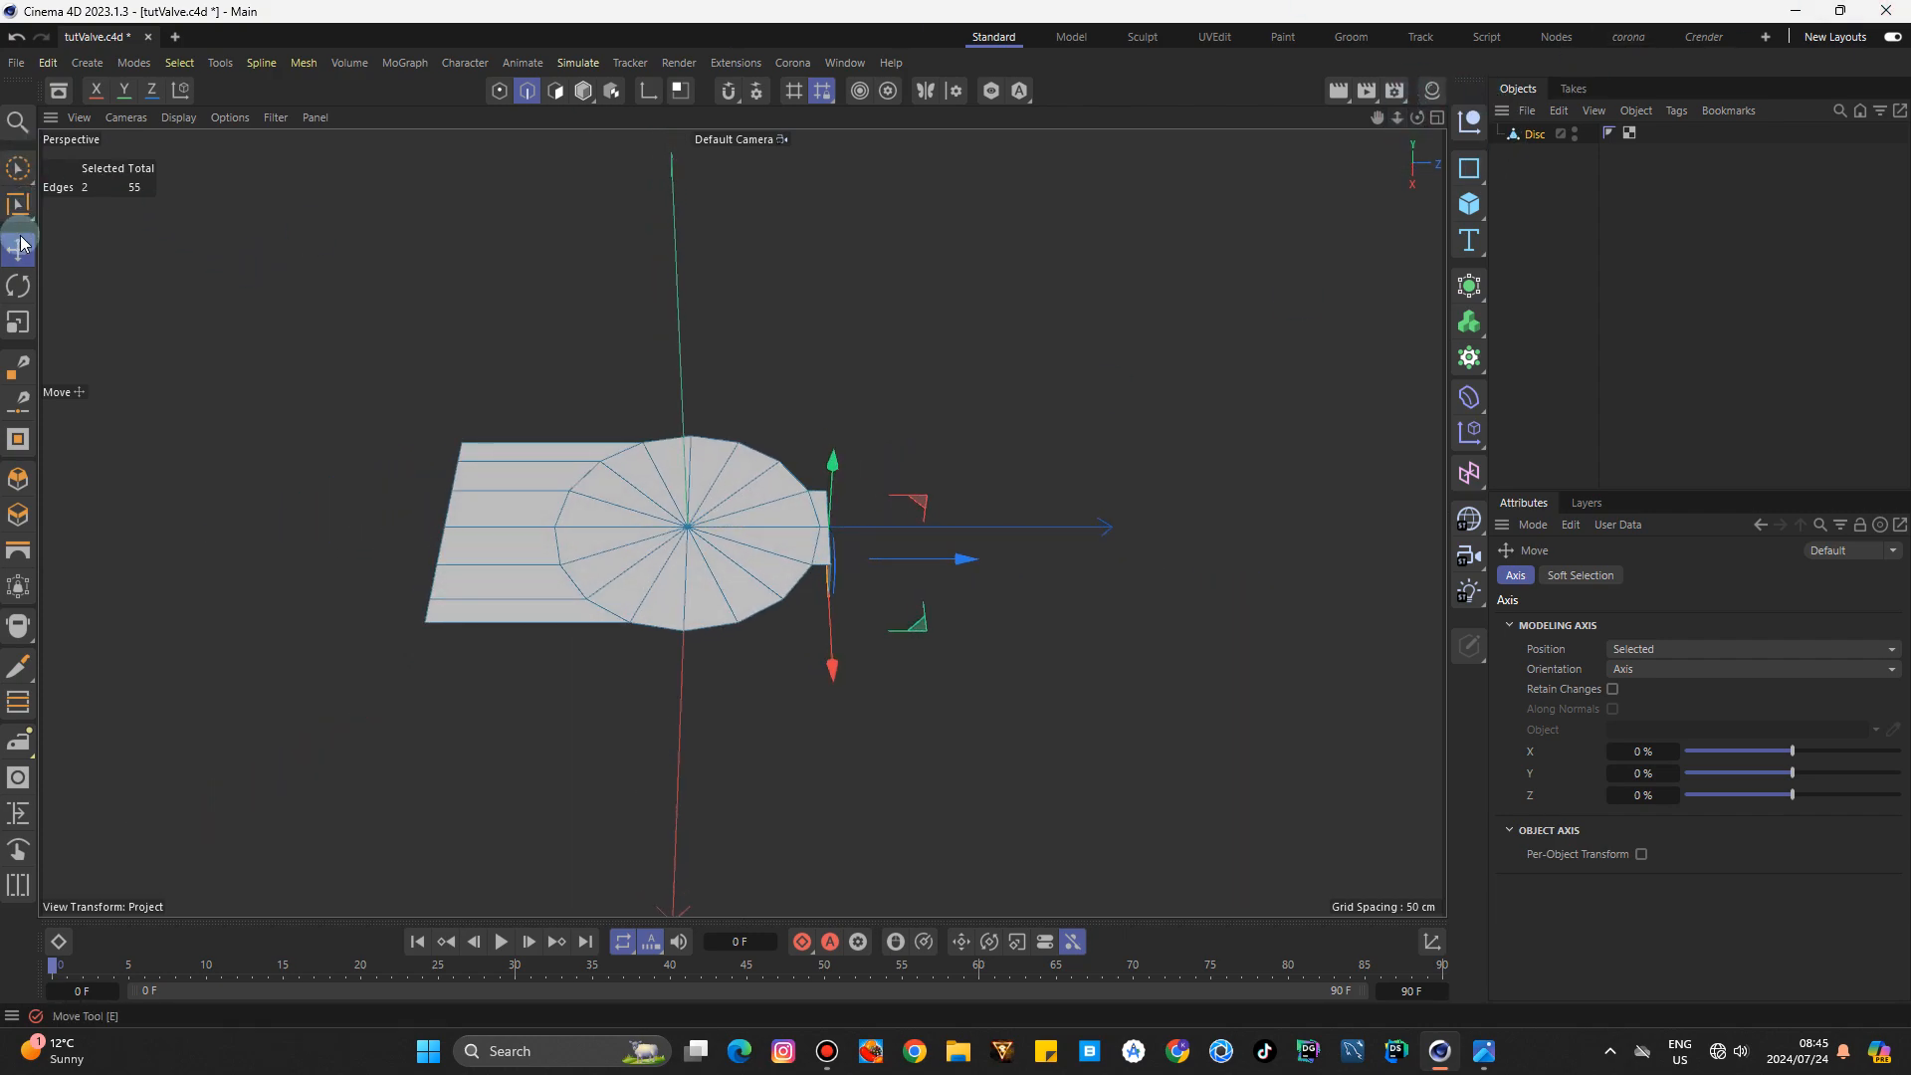
click(440, 553)
double_click(440, 553)
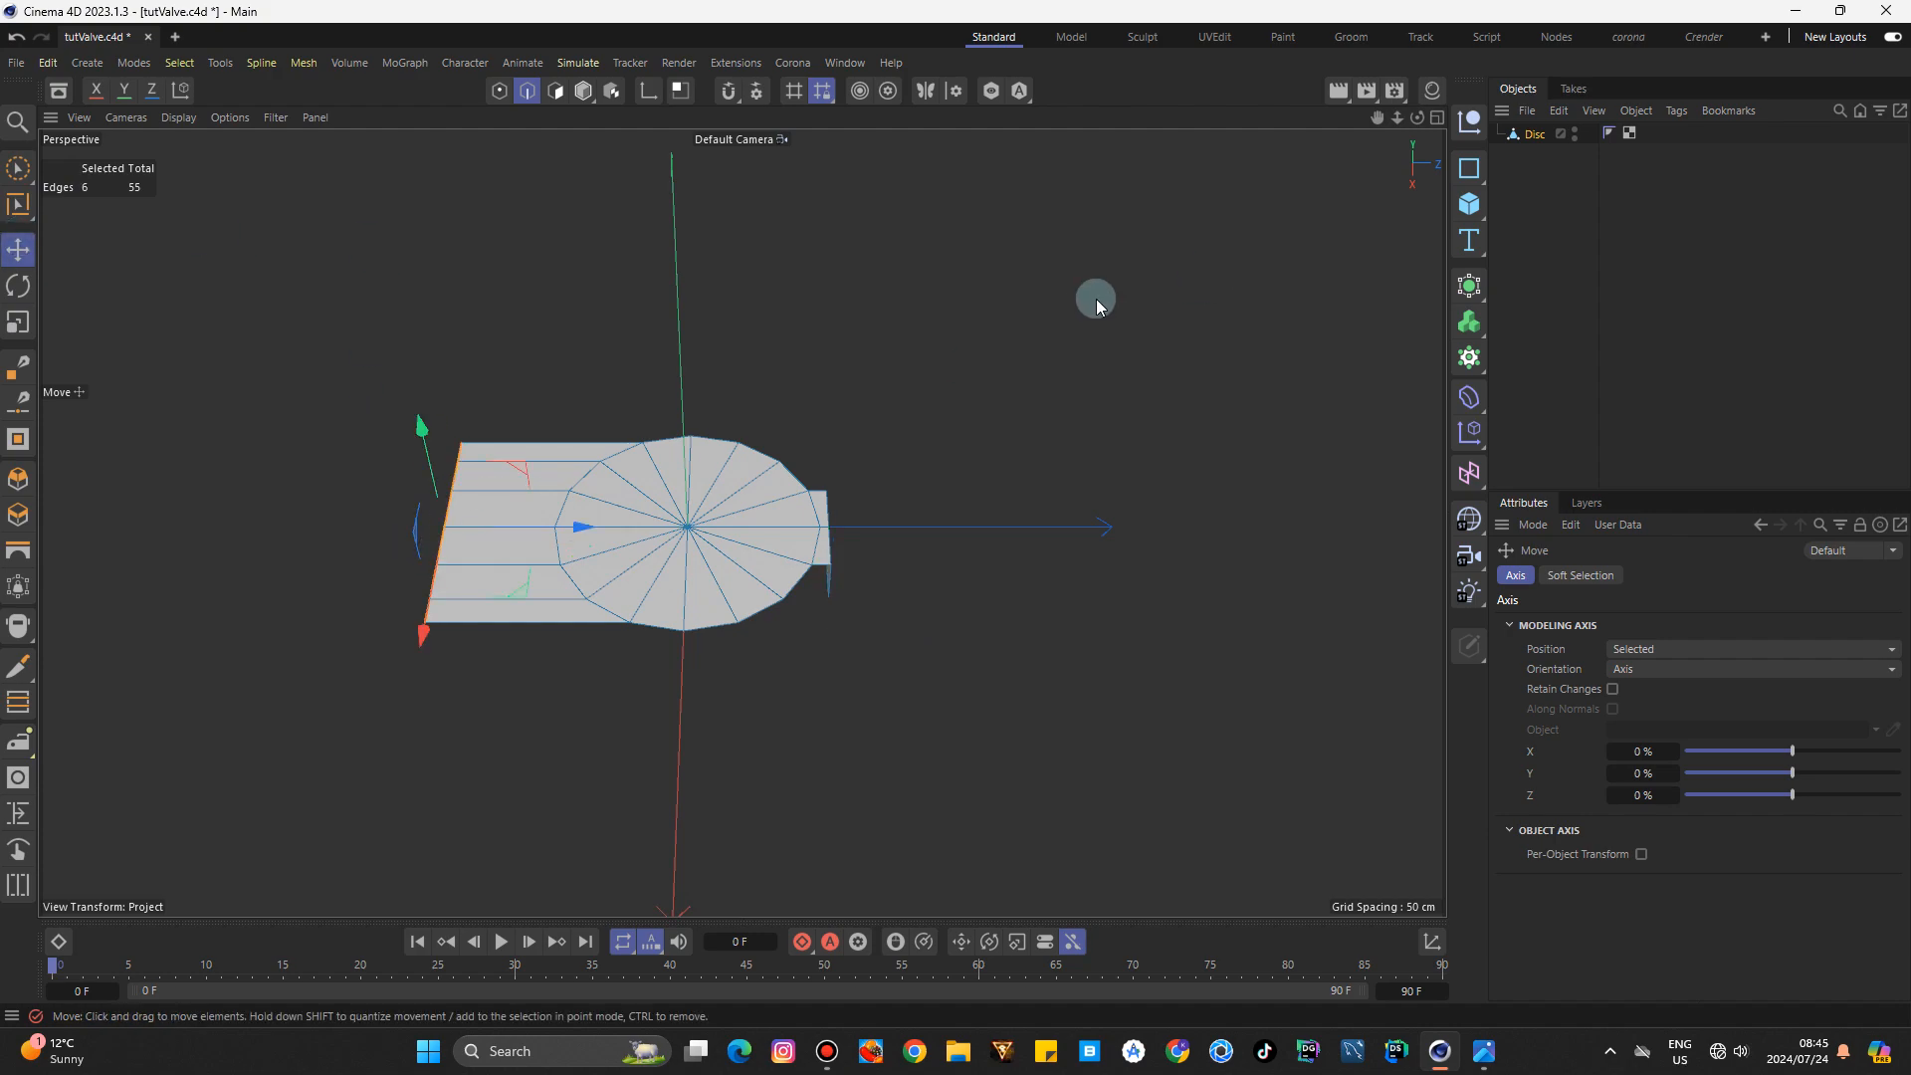
drag(1396, 120, 1546, 71)
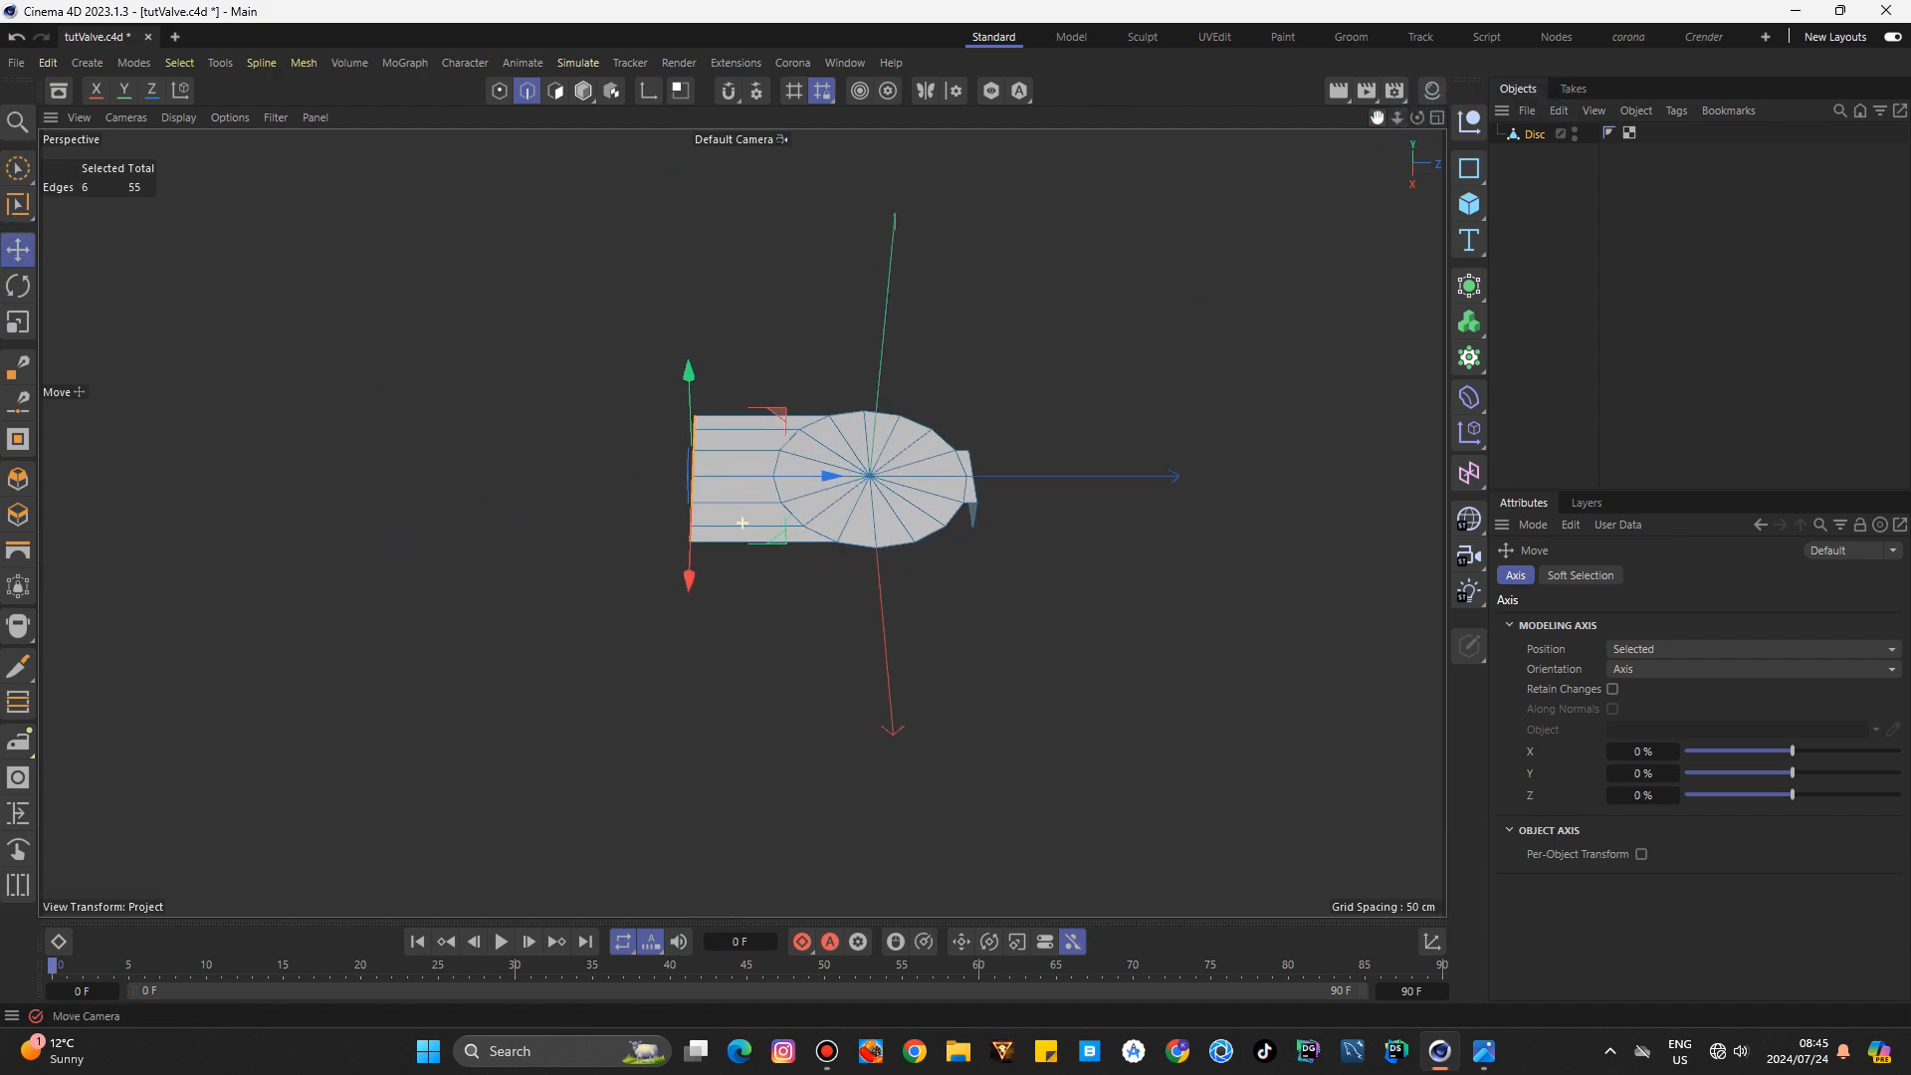
mouse_move(1421, 122)
mouse_down()
mouse_move(1420, 52)
mouse_move(1420, 89)
mouse_up()
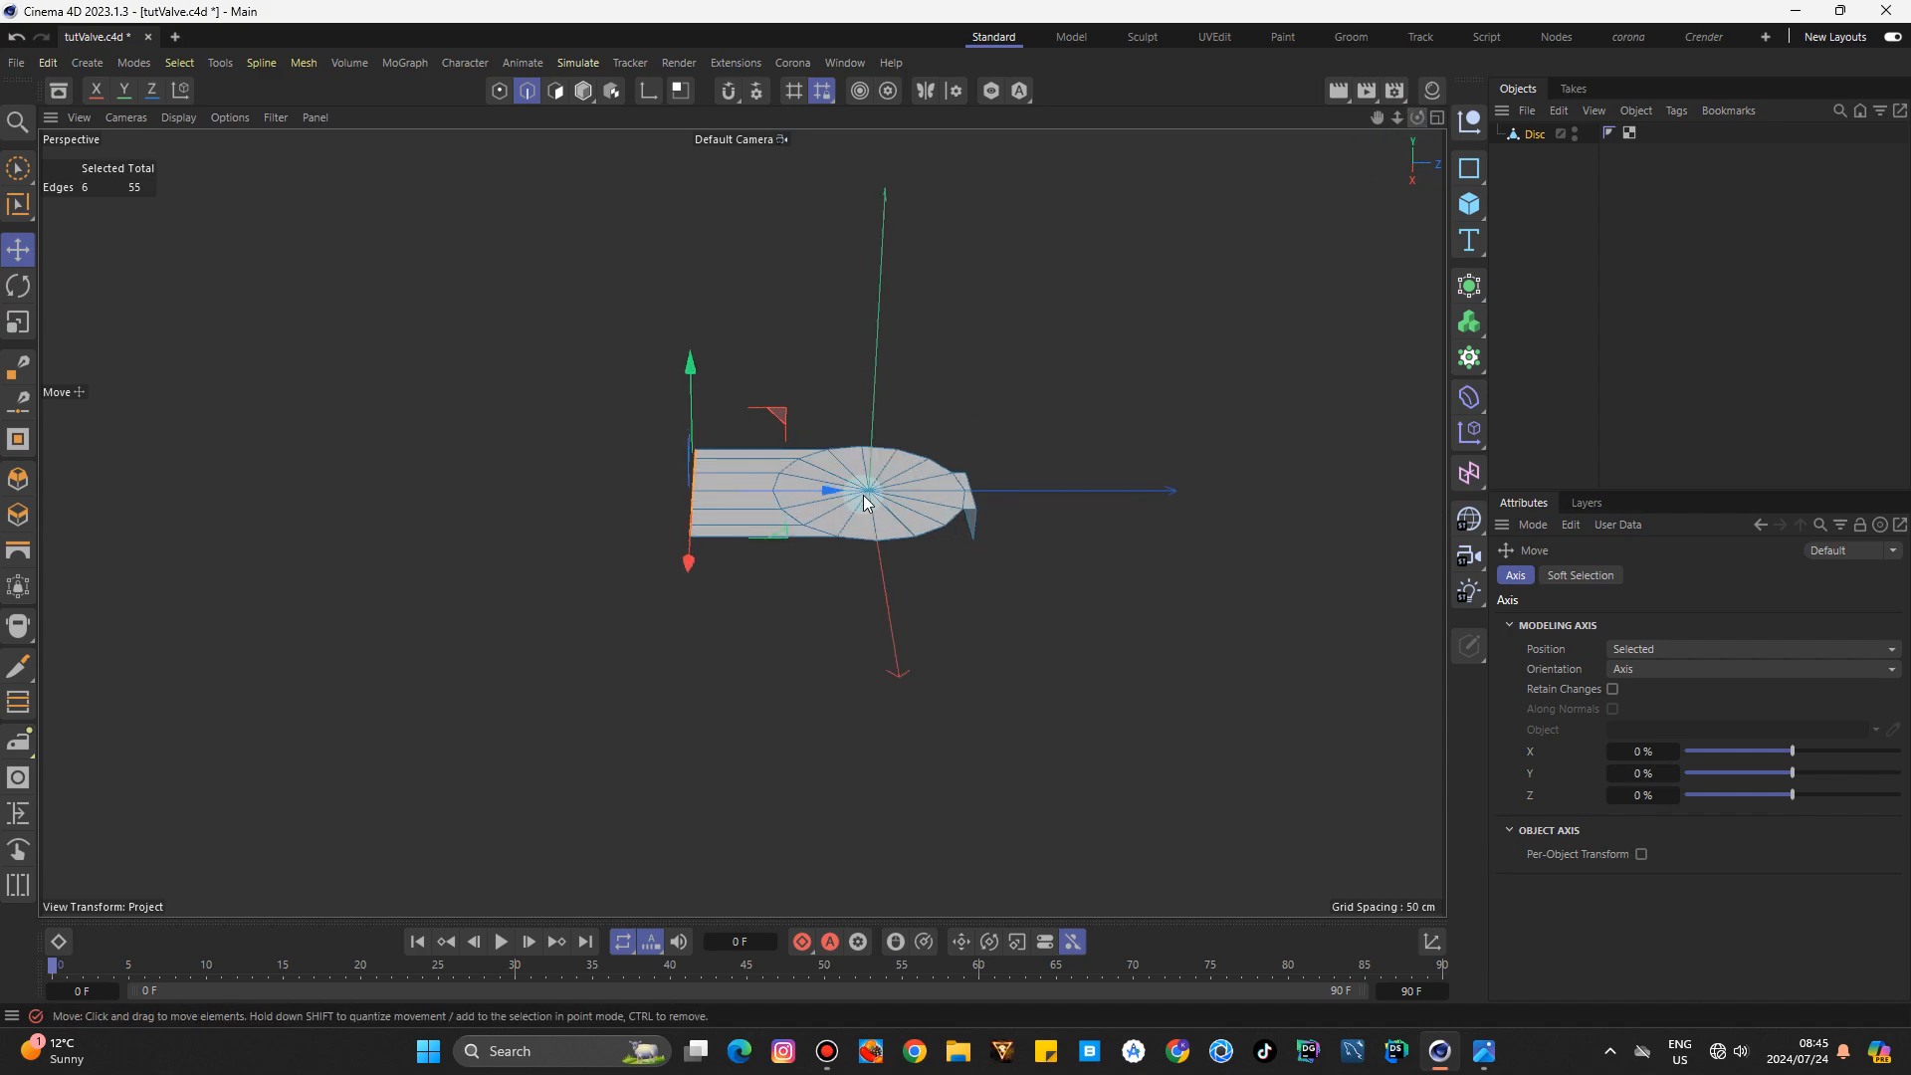
drag(829, 493, 732, 516)
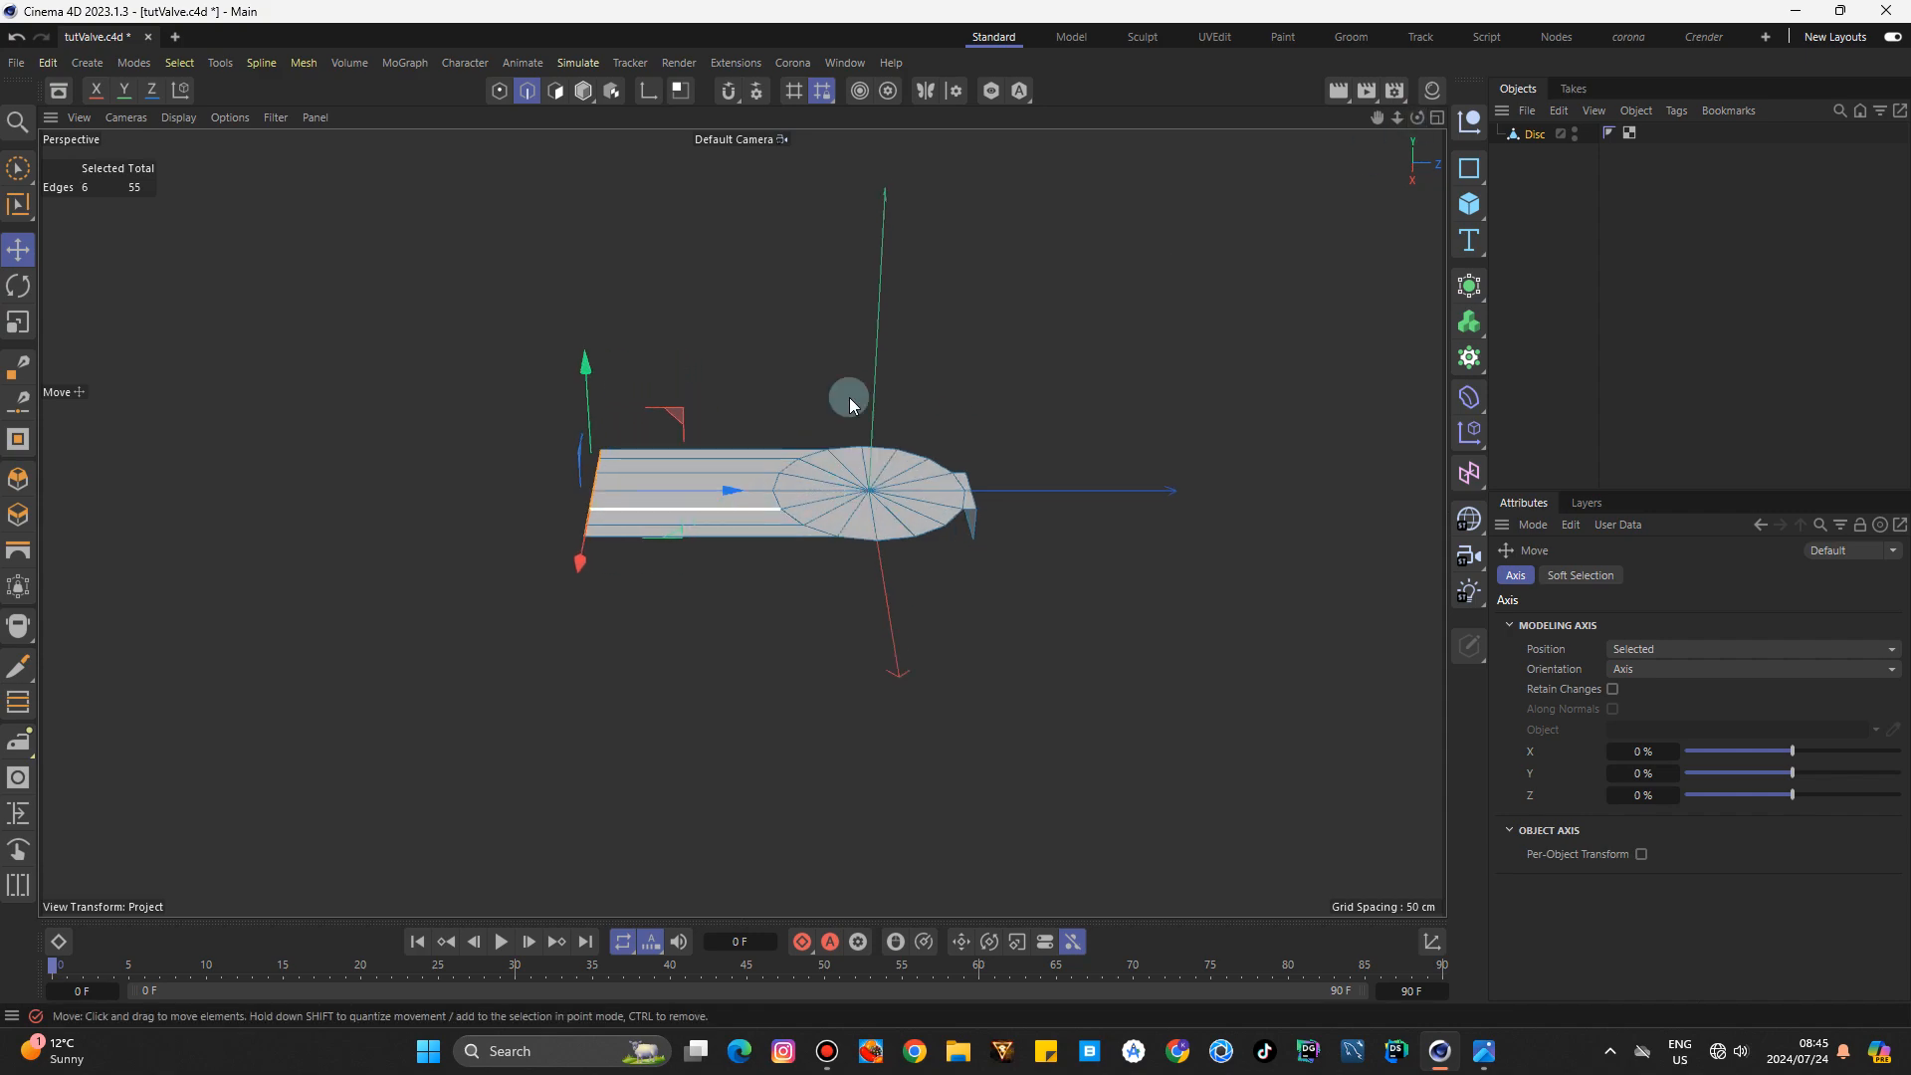
Check the valve reference image and move the strip's end edges back toward the disc to shorten the flat section.
drag(1417, 117, 1421, 157)
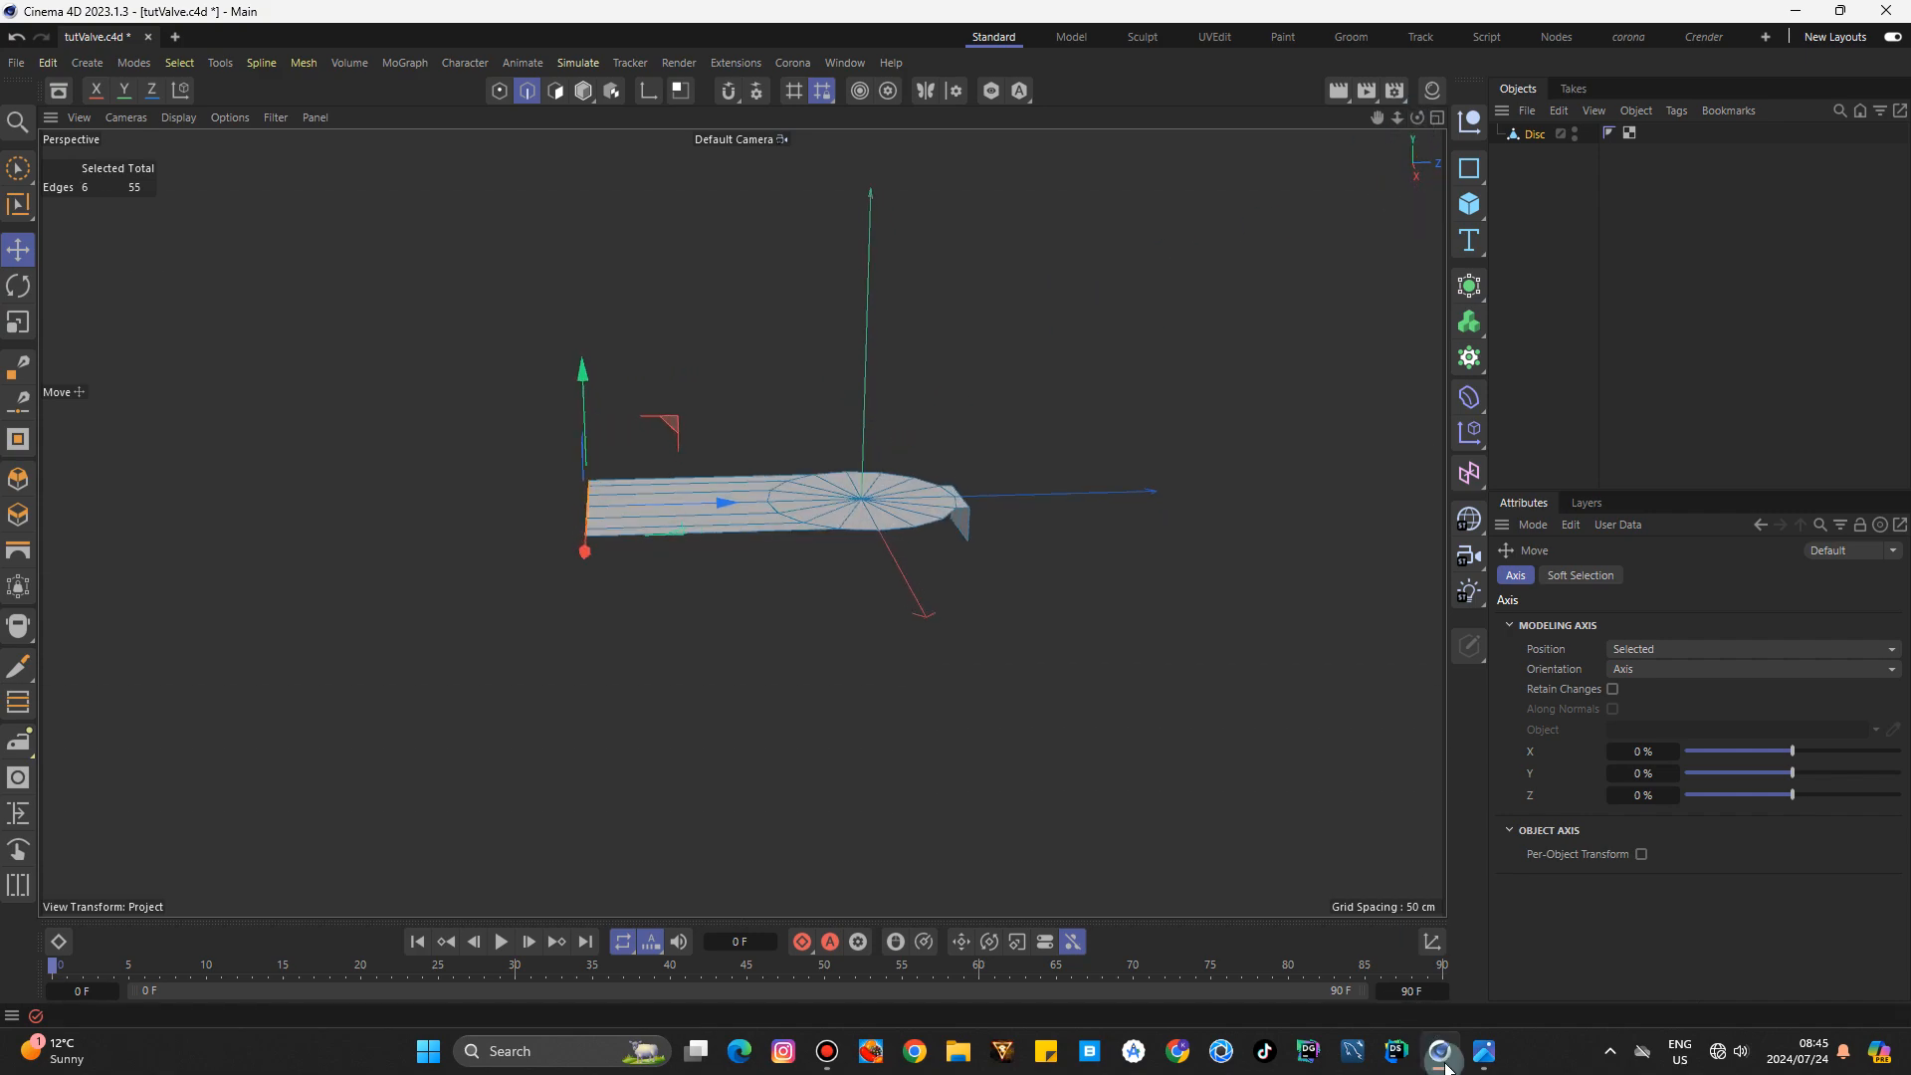
click(1481, 1065)
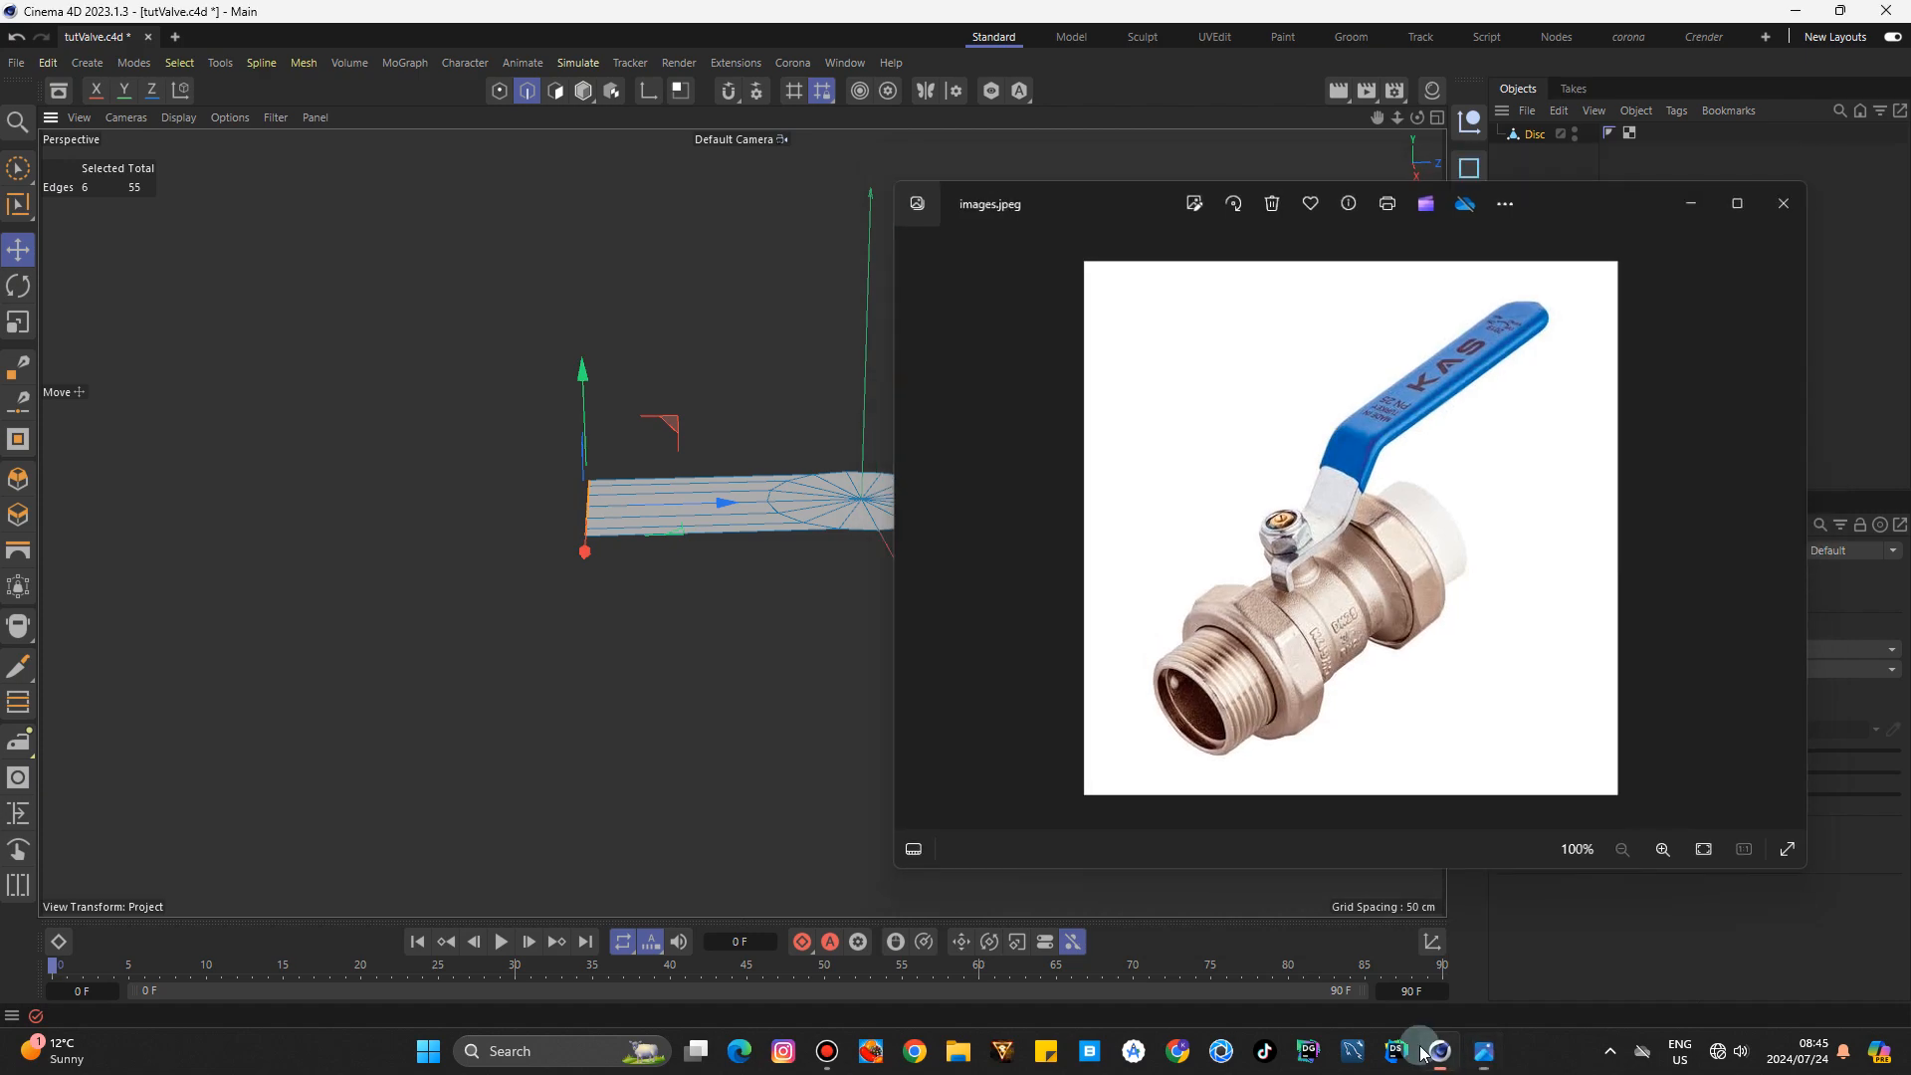
click(1483, 1055)
drag(732, 503, 792, 510)
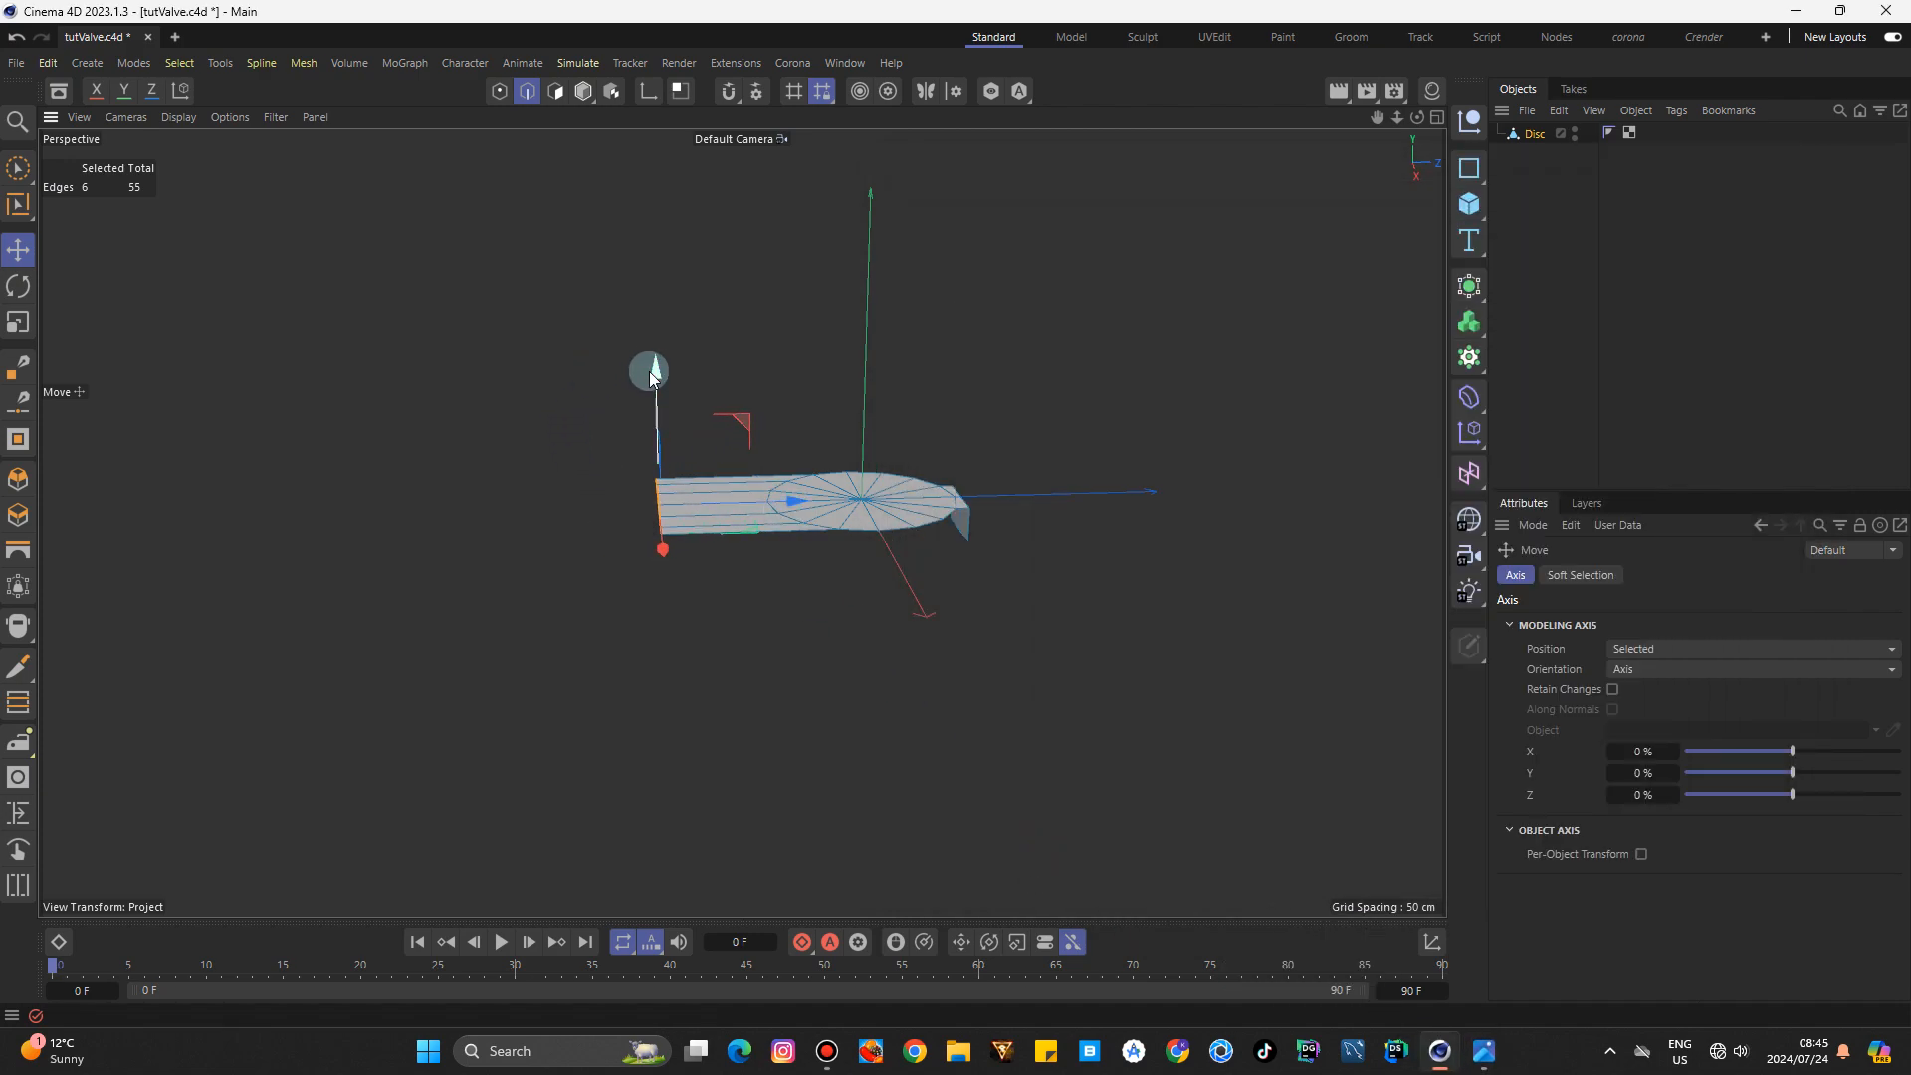
Extrude the end edges up and outward into a sloped bend and a long straight handle section, extending its far end.
ctrl+drag(653, 371, 649, 313)
drag(789, 453, 343, 503)
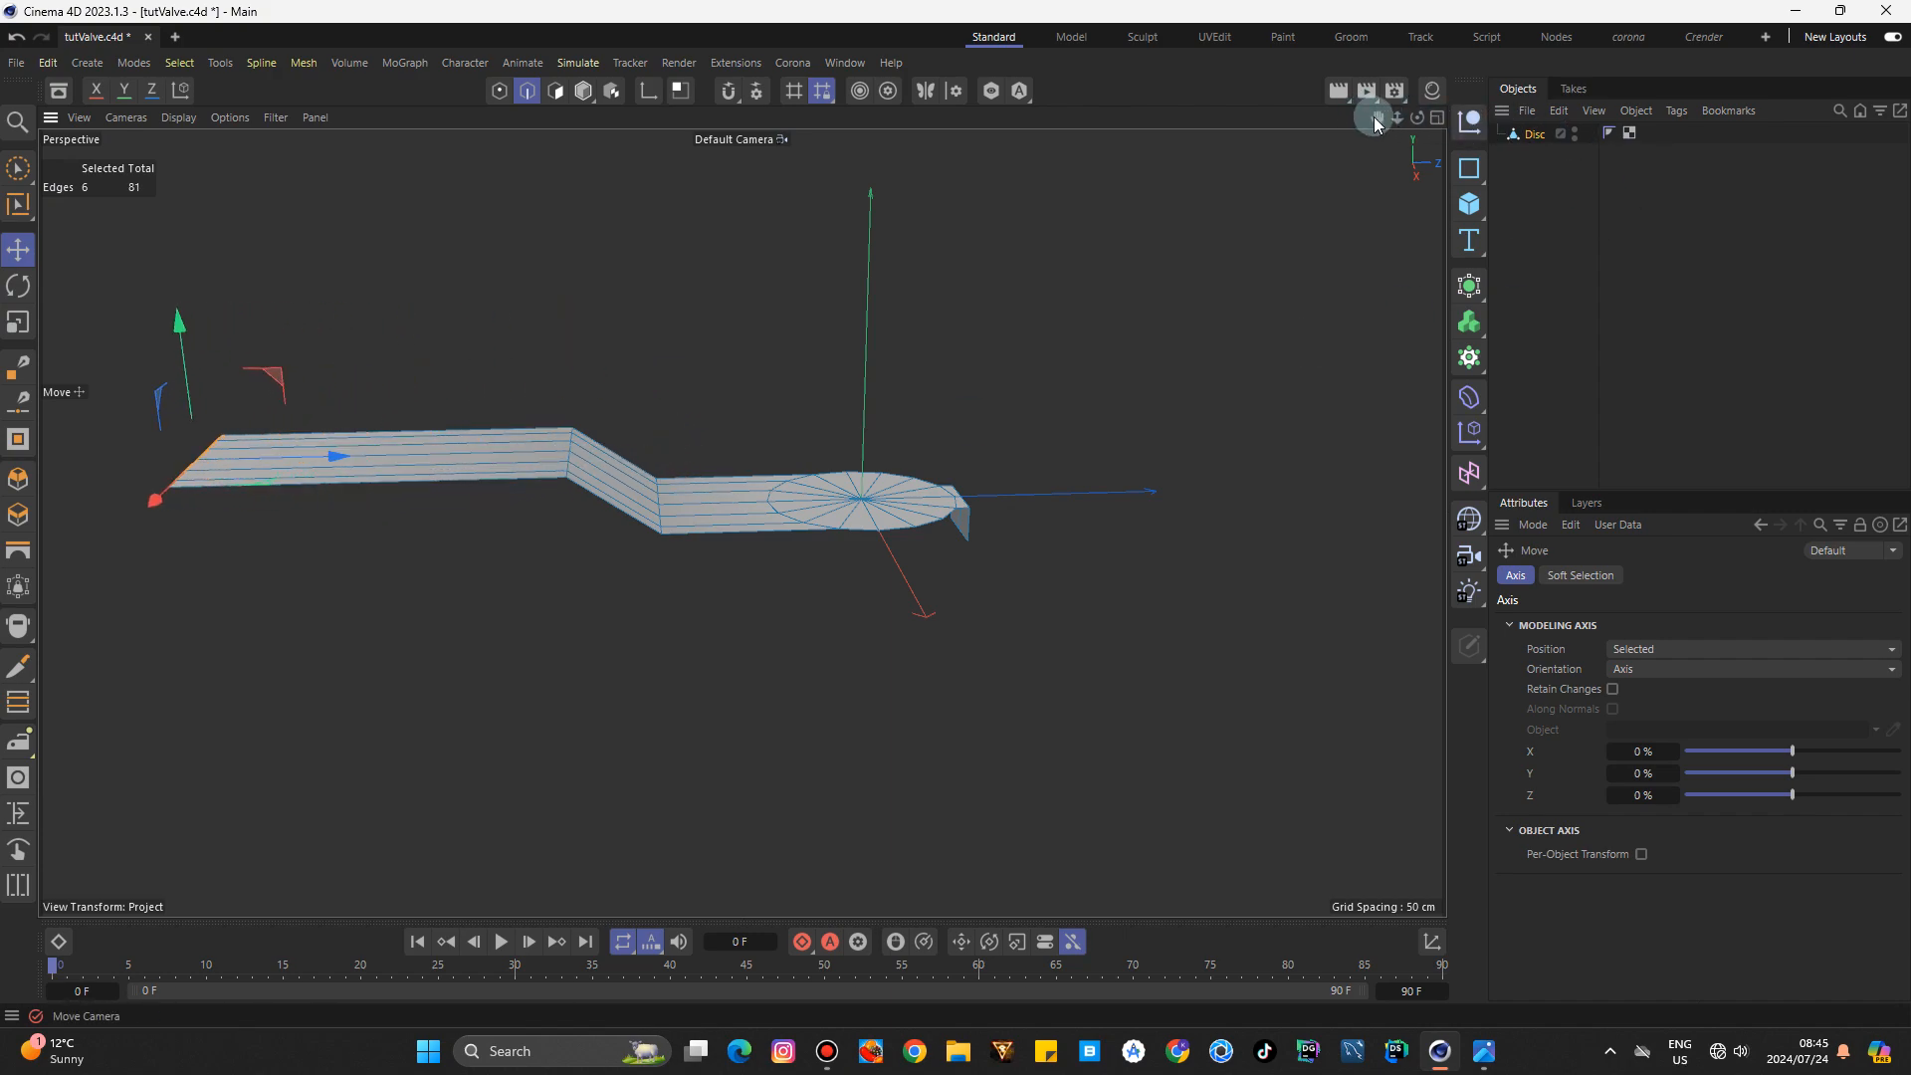
drag(1374, 119, 1418, 149)
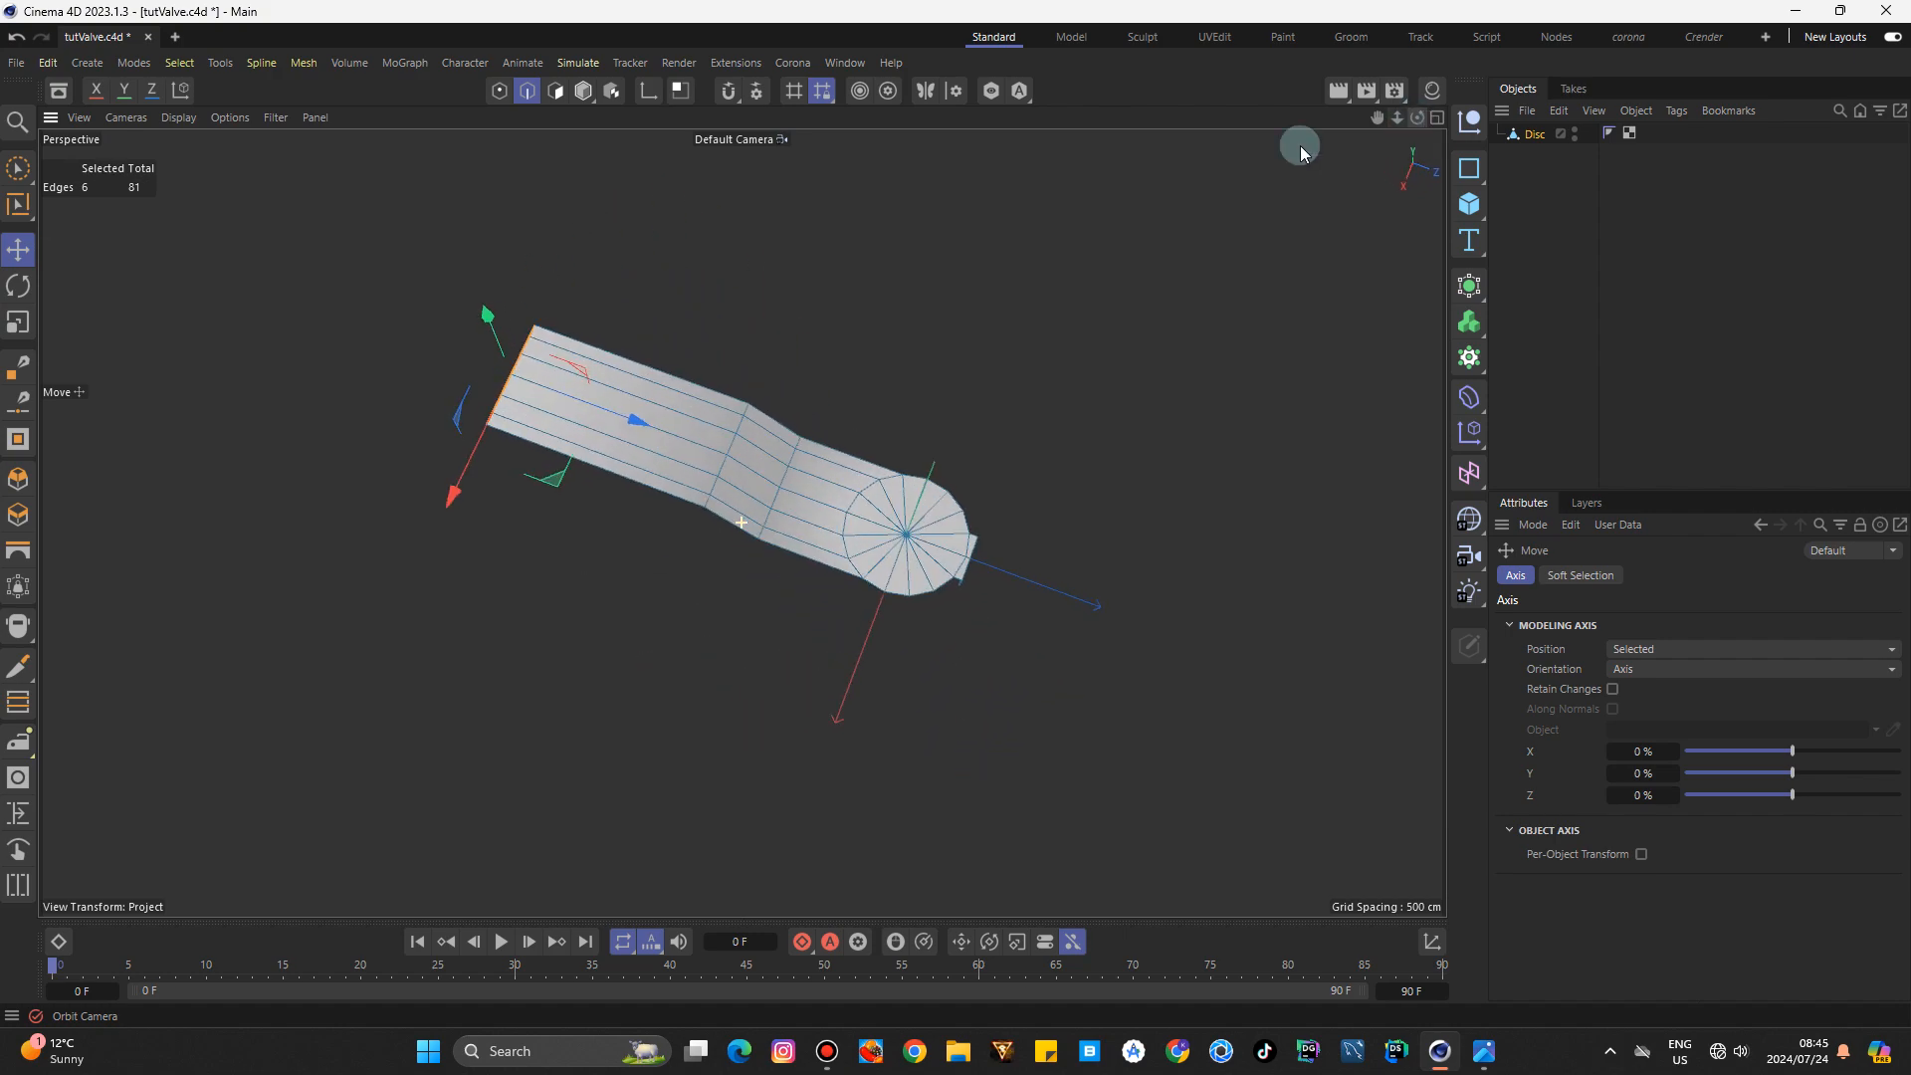
drag(637, 422, 470, 431)
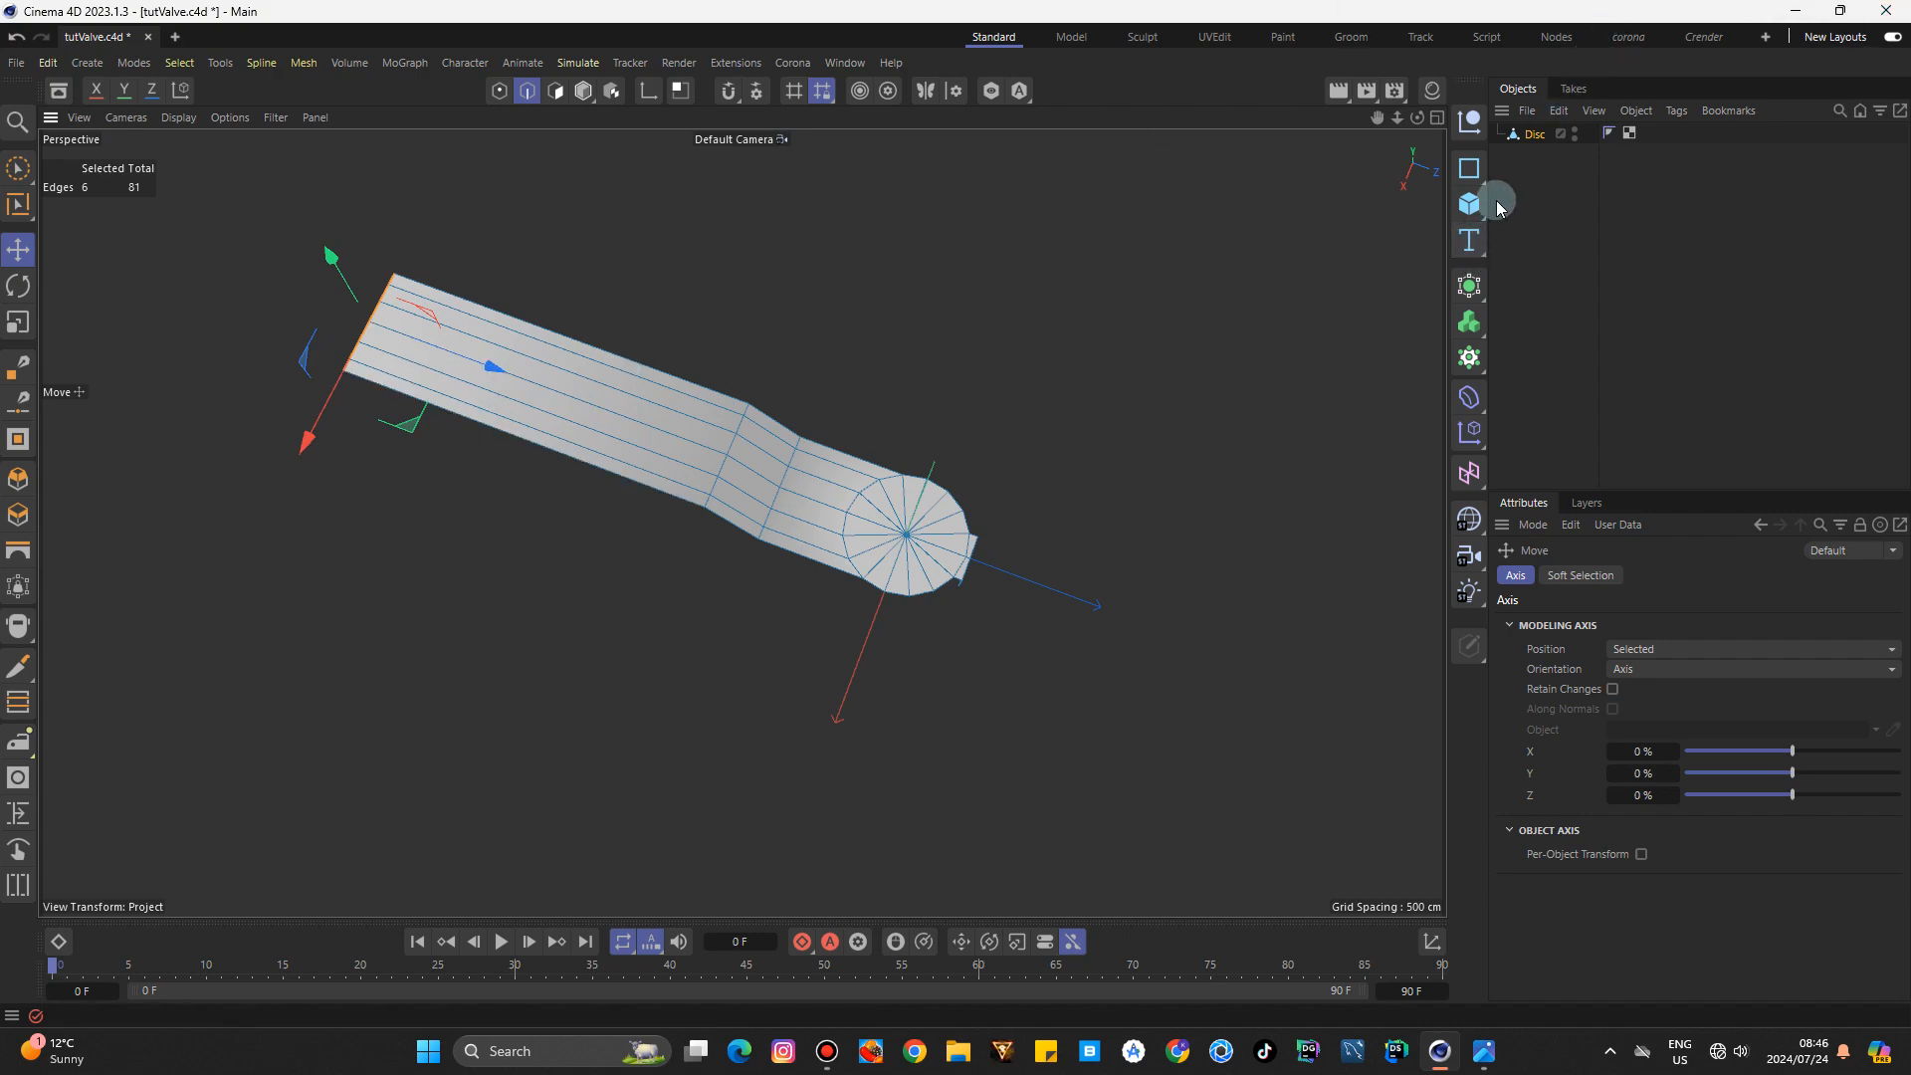
Create a null object and make the disc its child.
click(1541, 211)
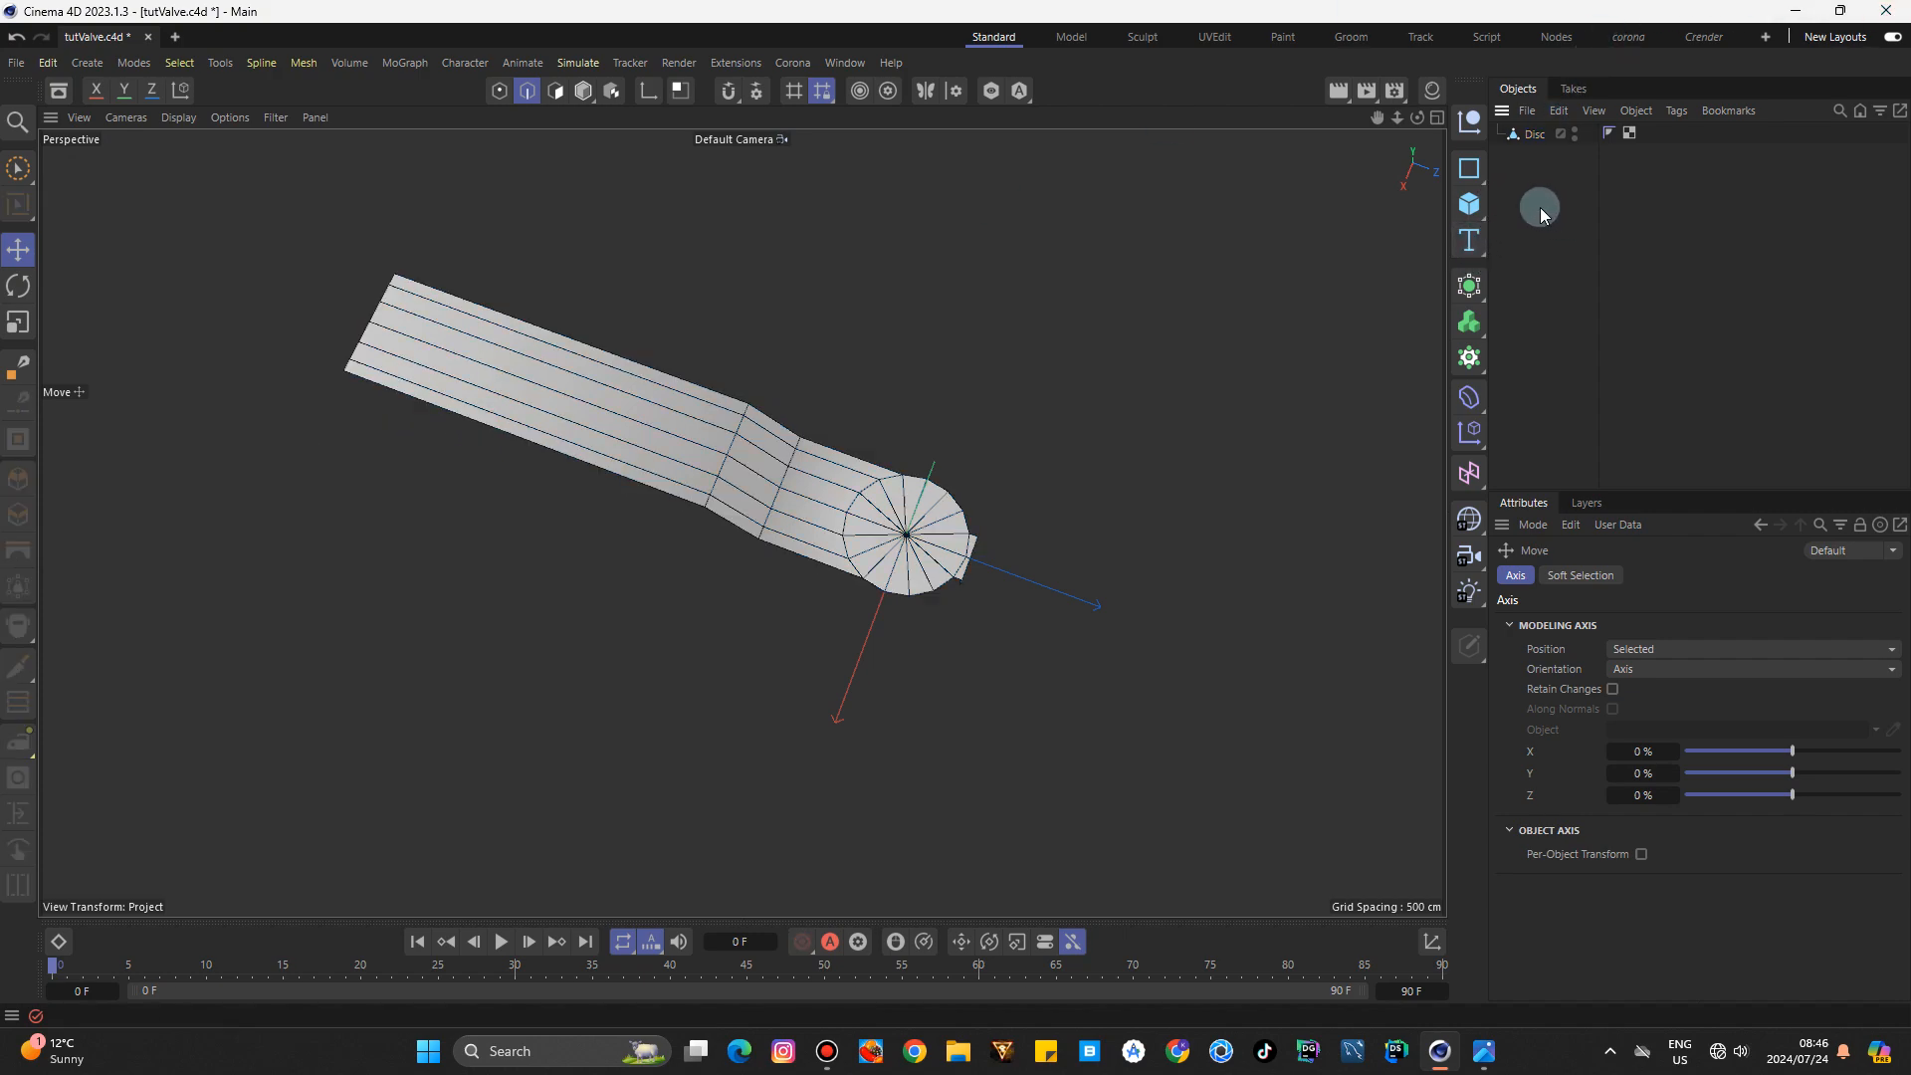
click(1470, 125)
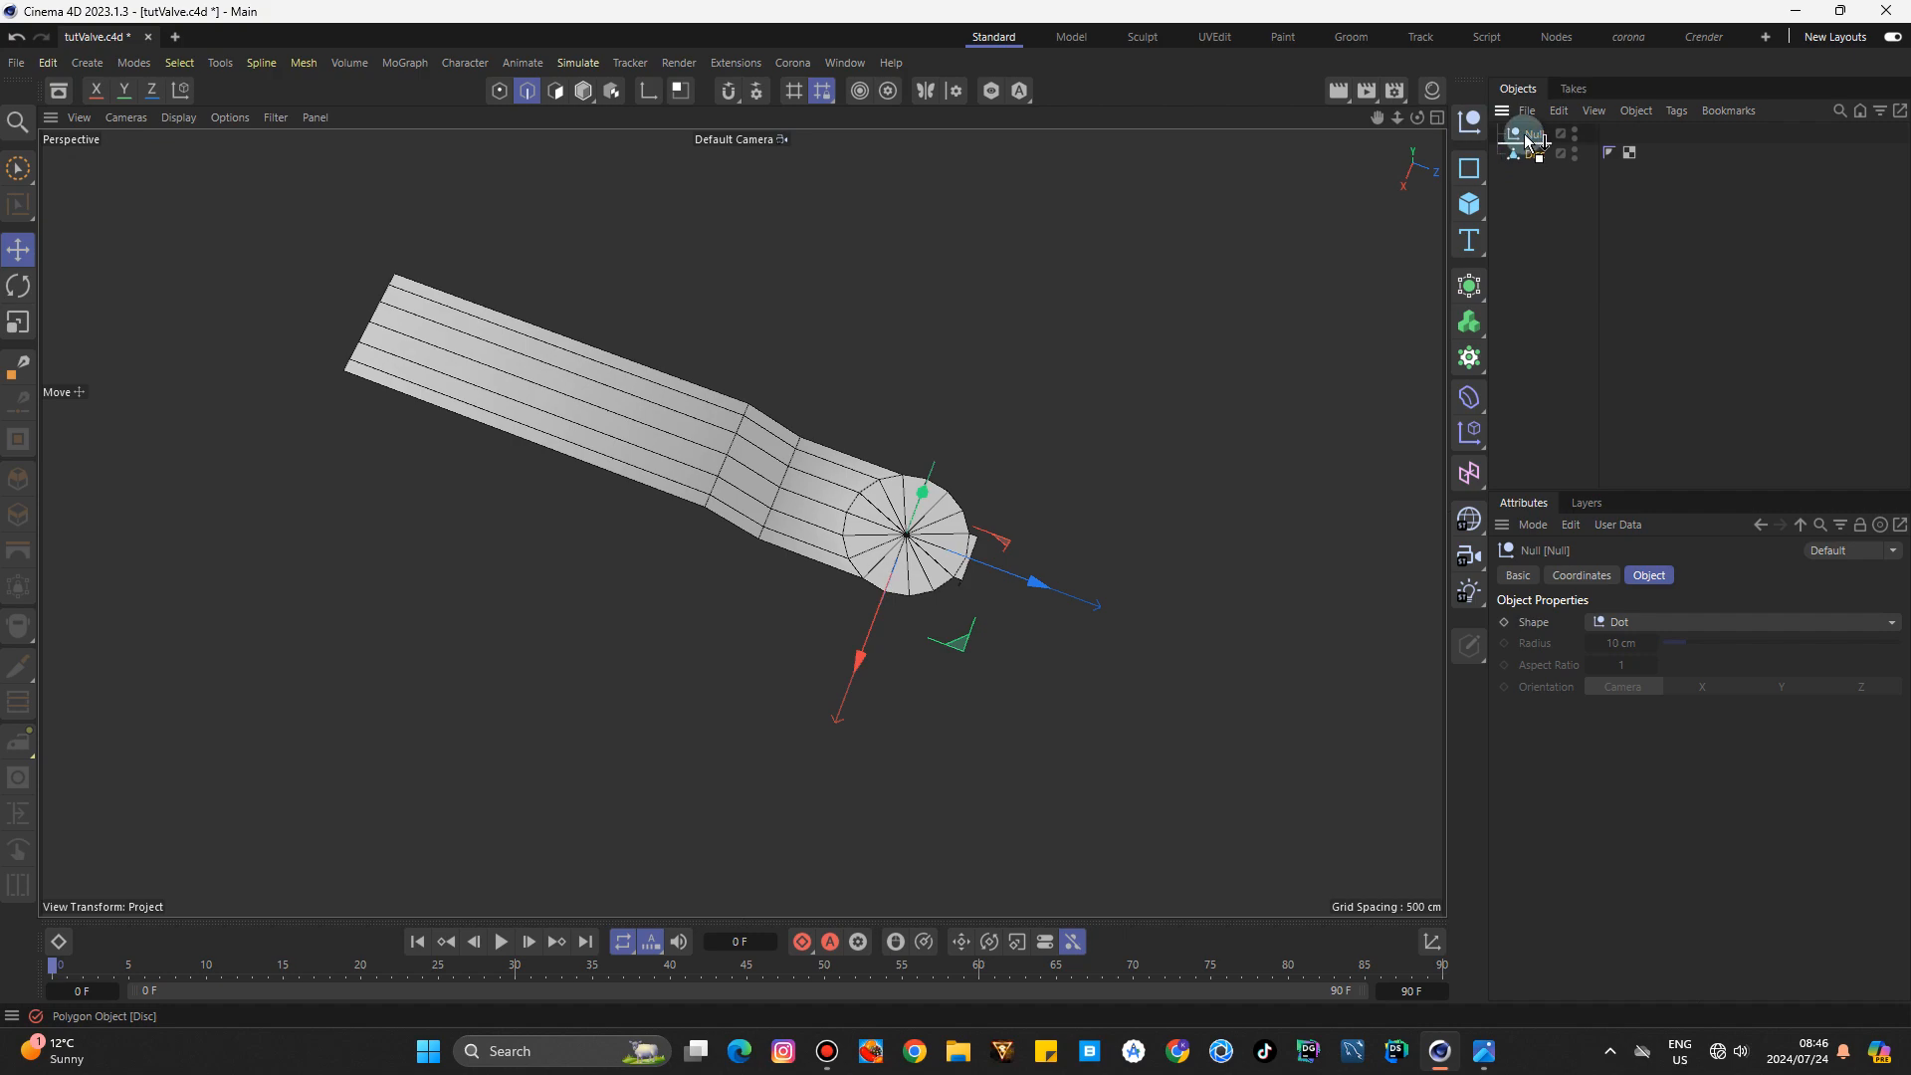
drag(1528, 140, 1530, 139)
click(1531, 139)
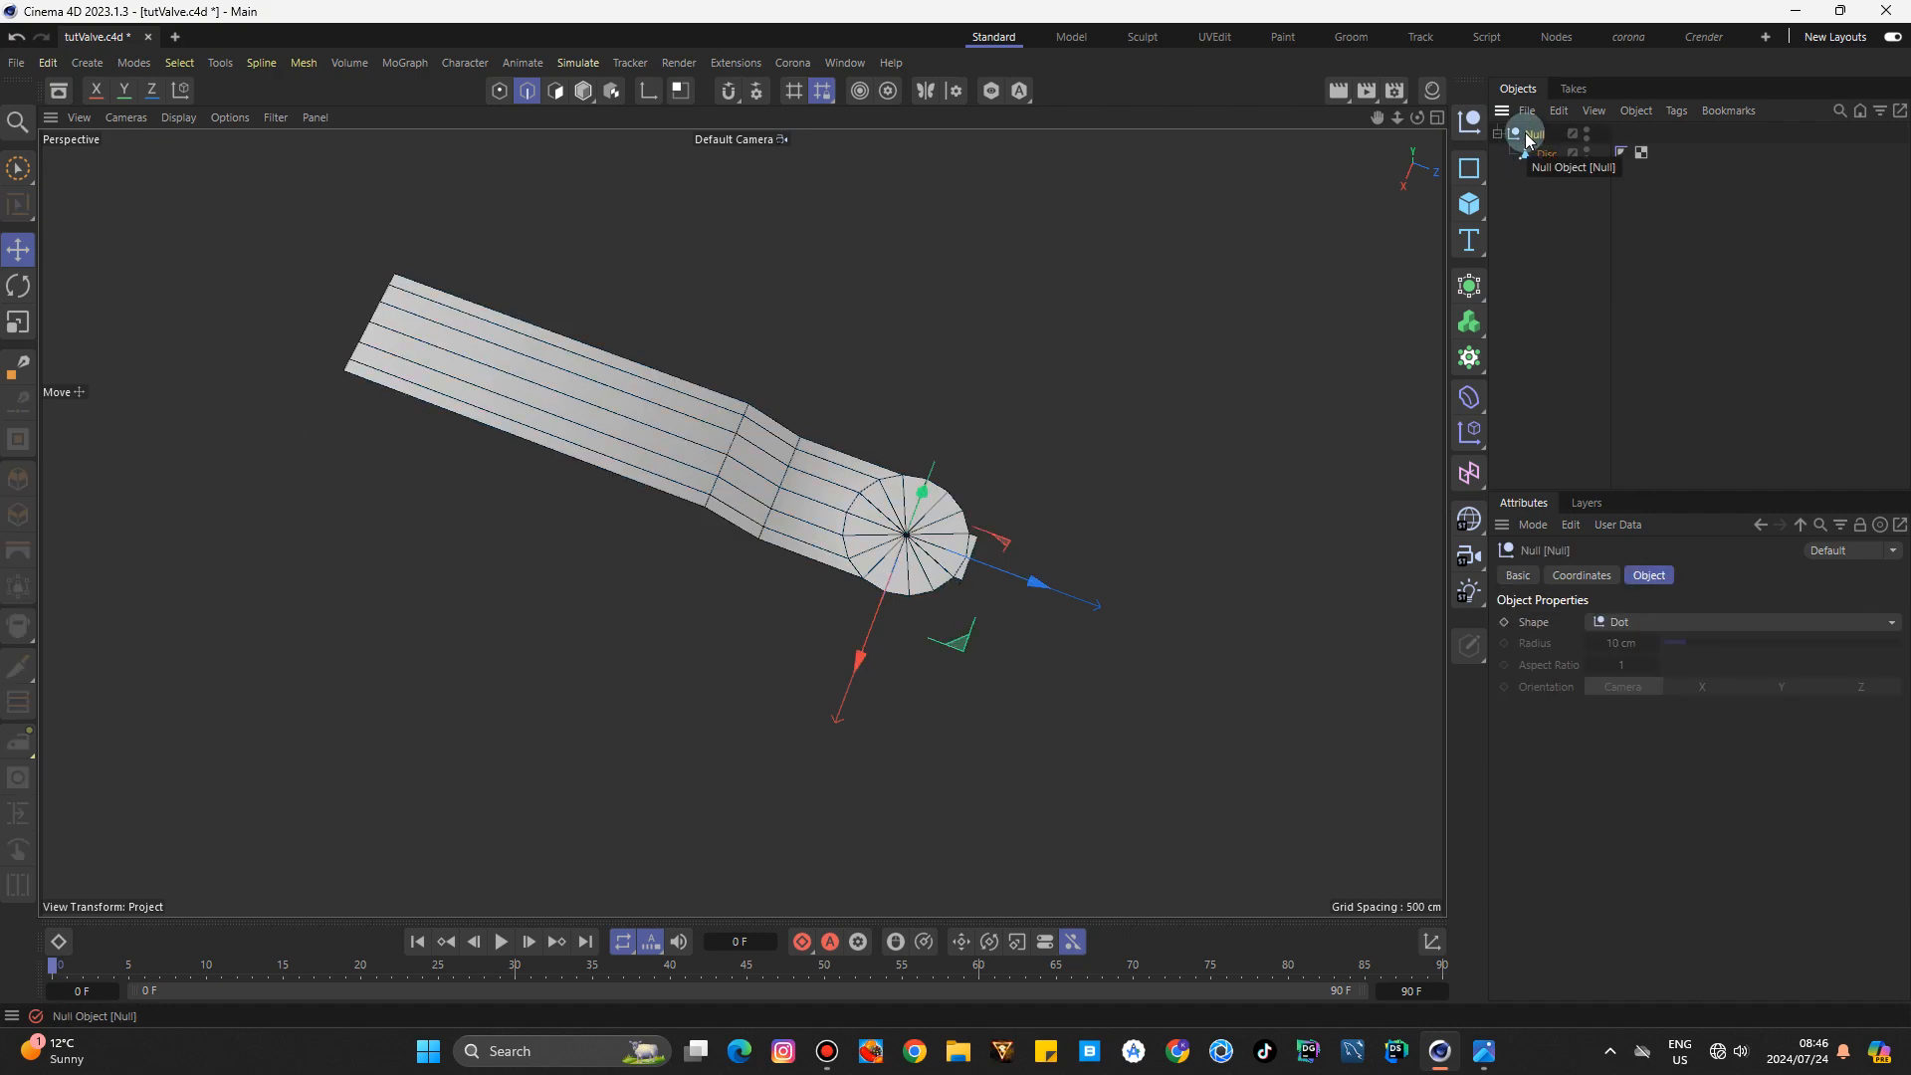
Add a Subdivision Surface as parent of the null and set the viewport to Gouraud shading without lines.
click(1470, 288)
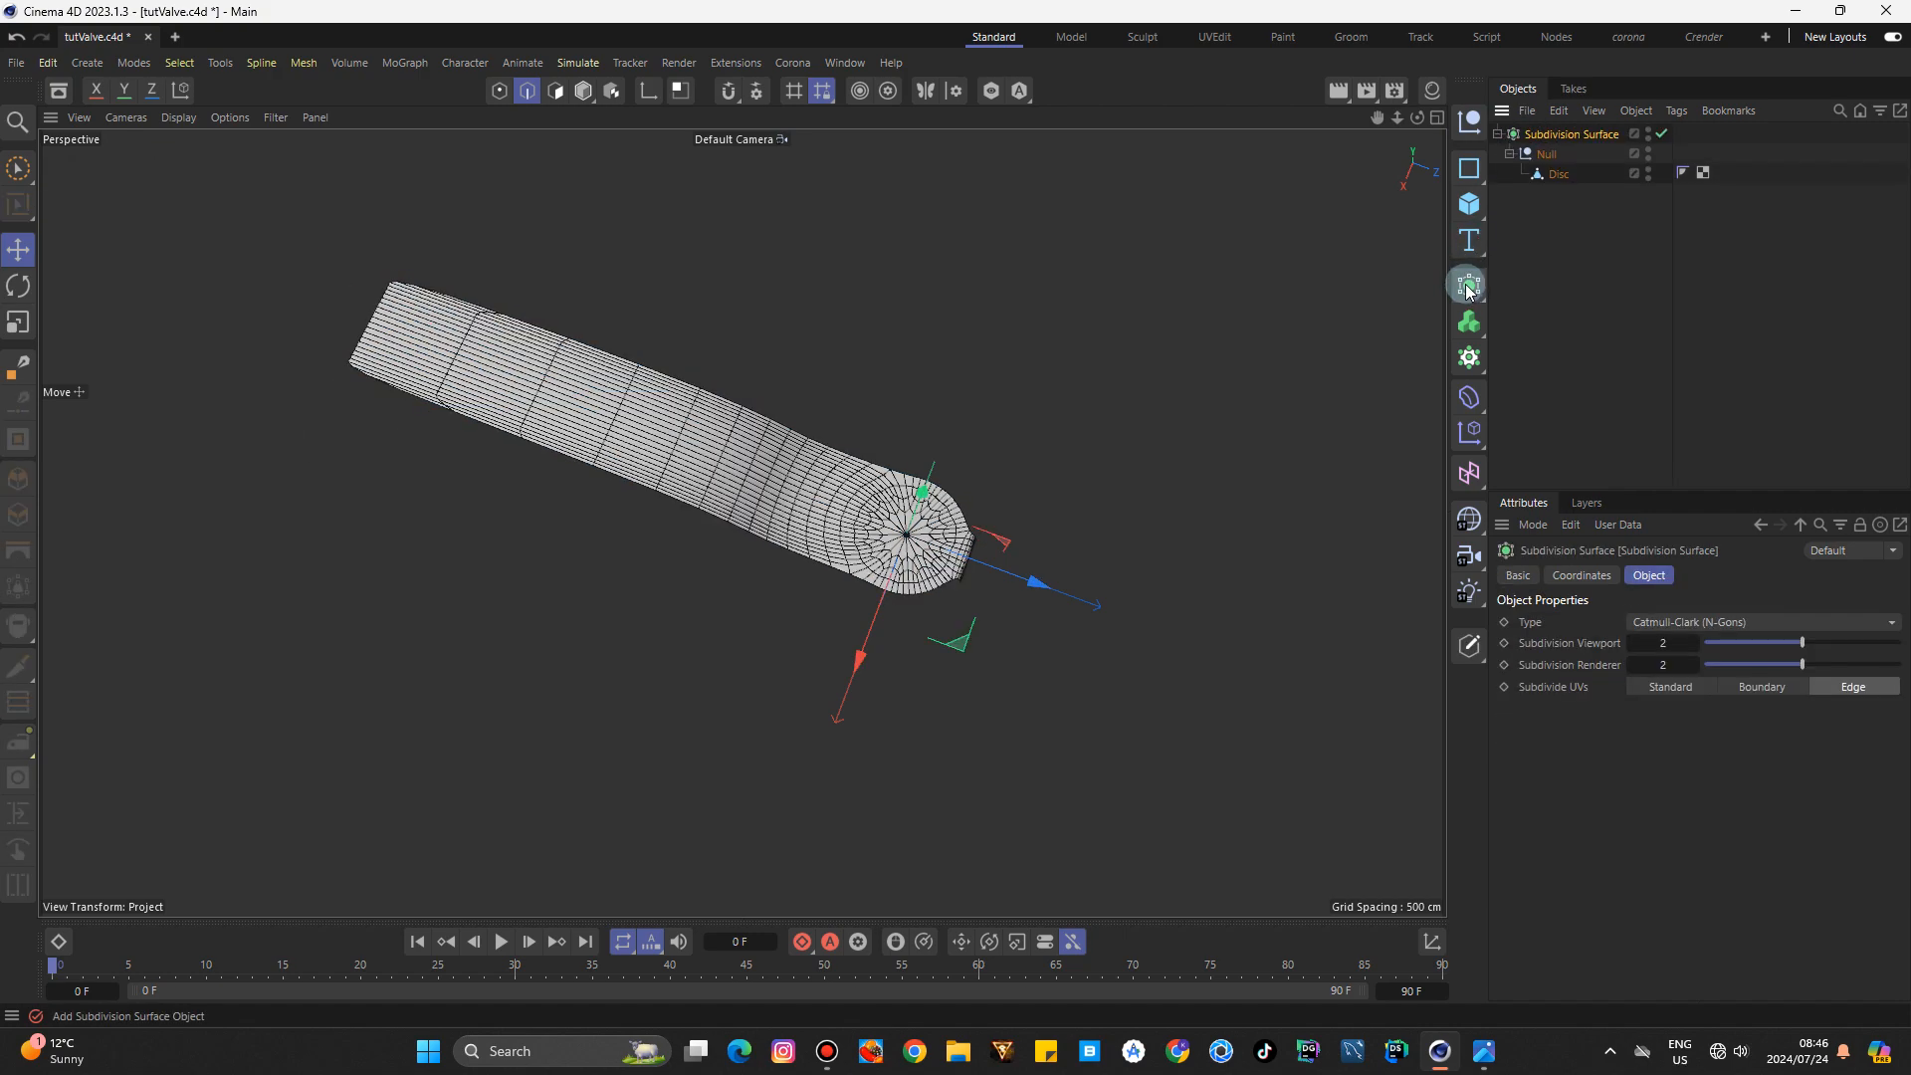
key(n)
key(a)
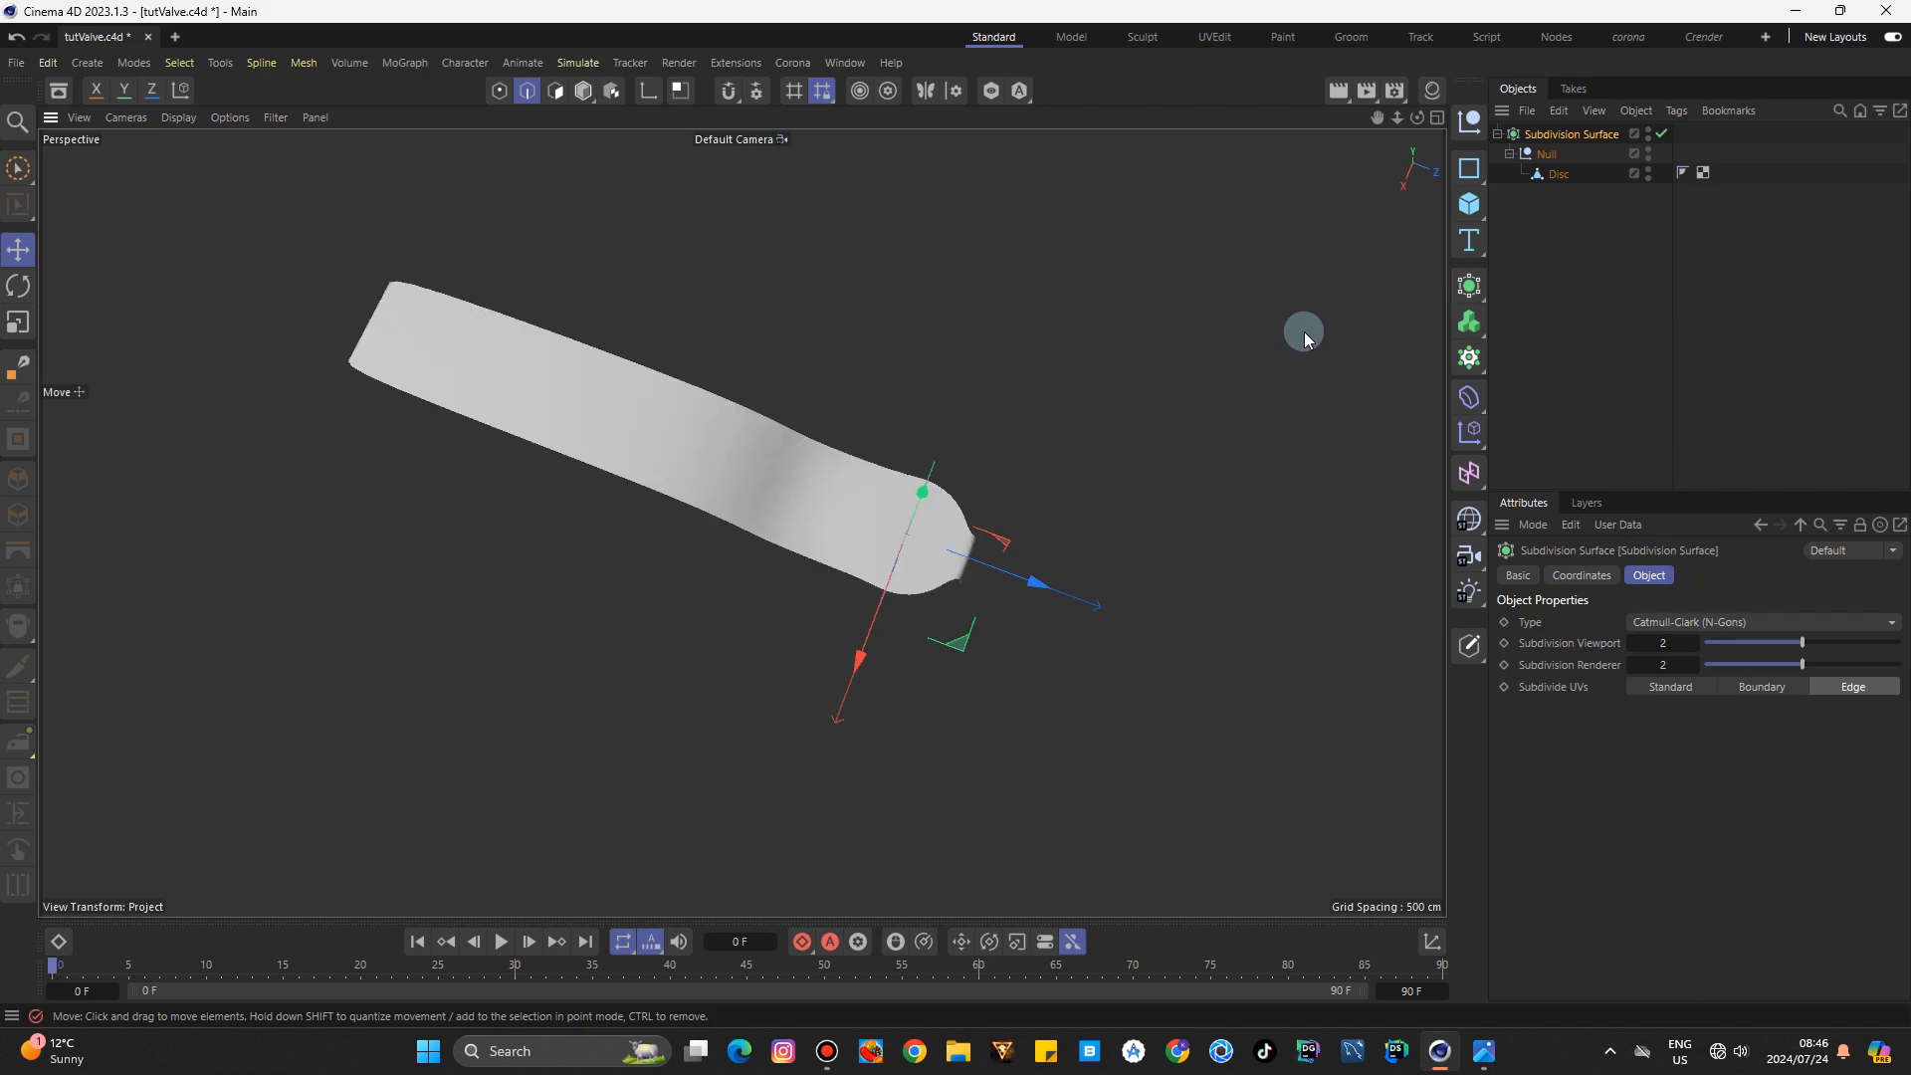
Select the disc's middle point on the lip's lower edge and move it down about 32 cm to round the lip.
drag(1411, 129, 741, 522)
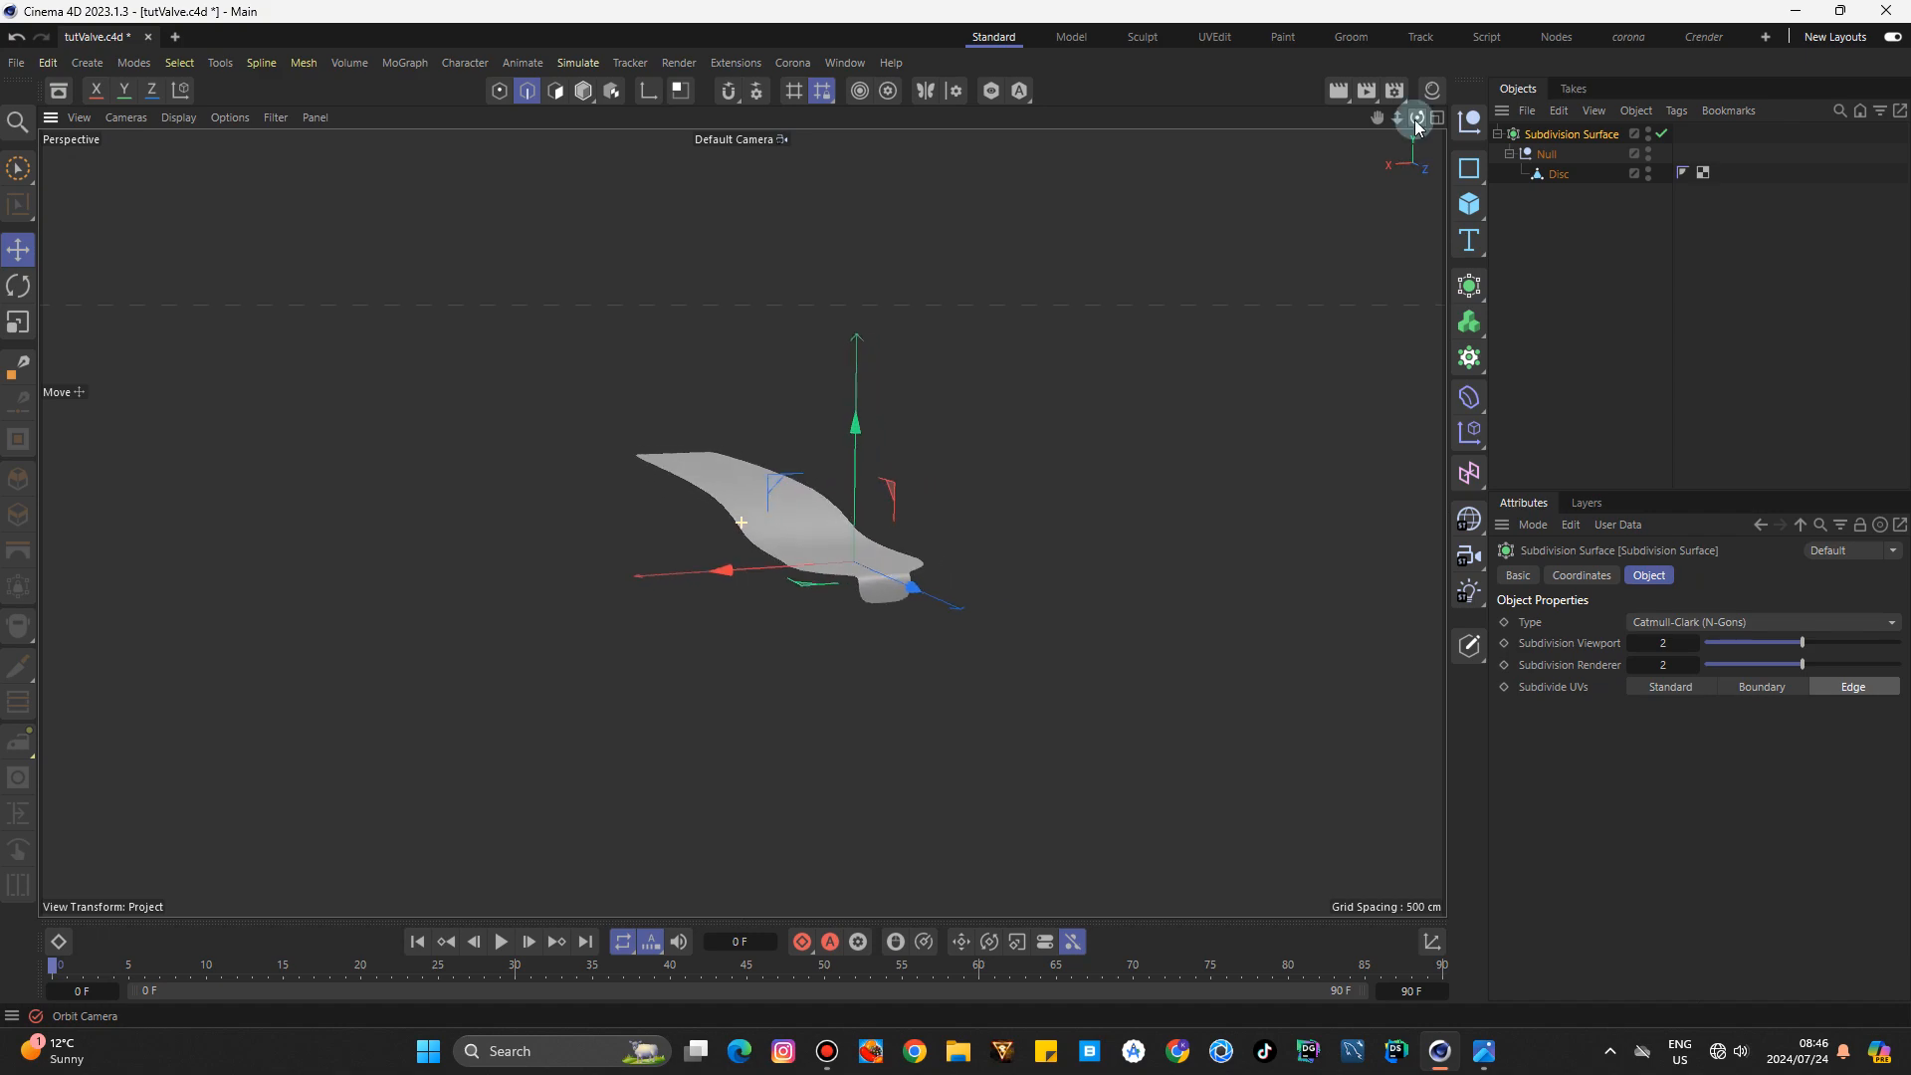
click(1555, 176)
click(498, 90)
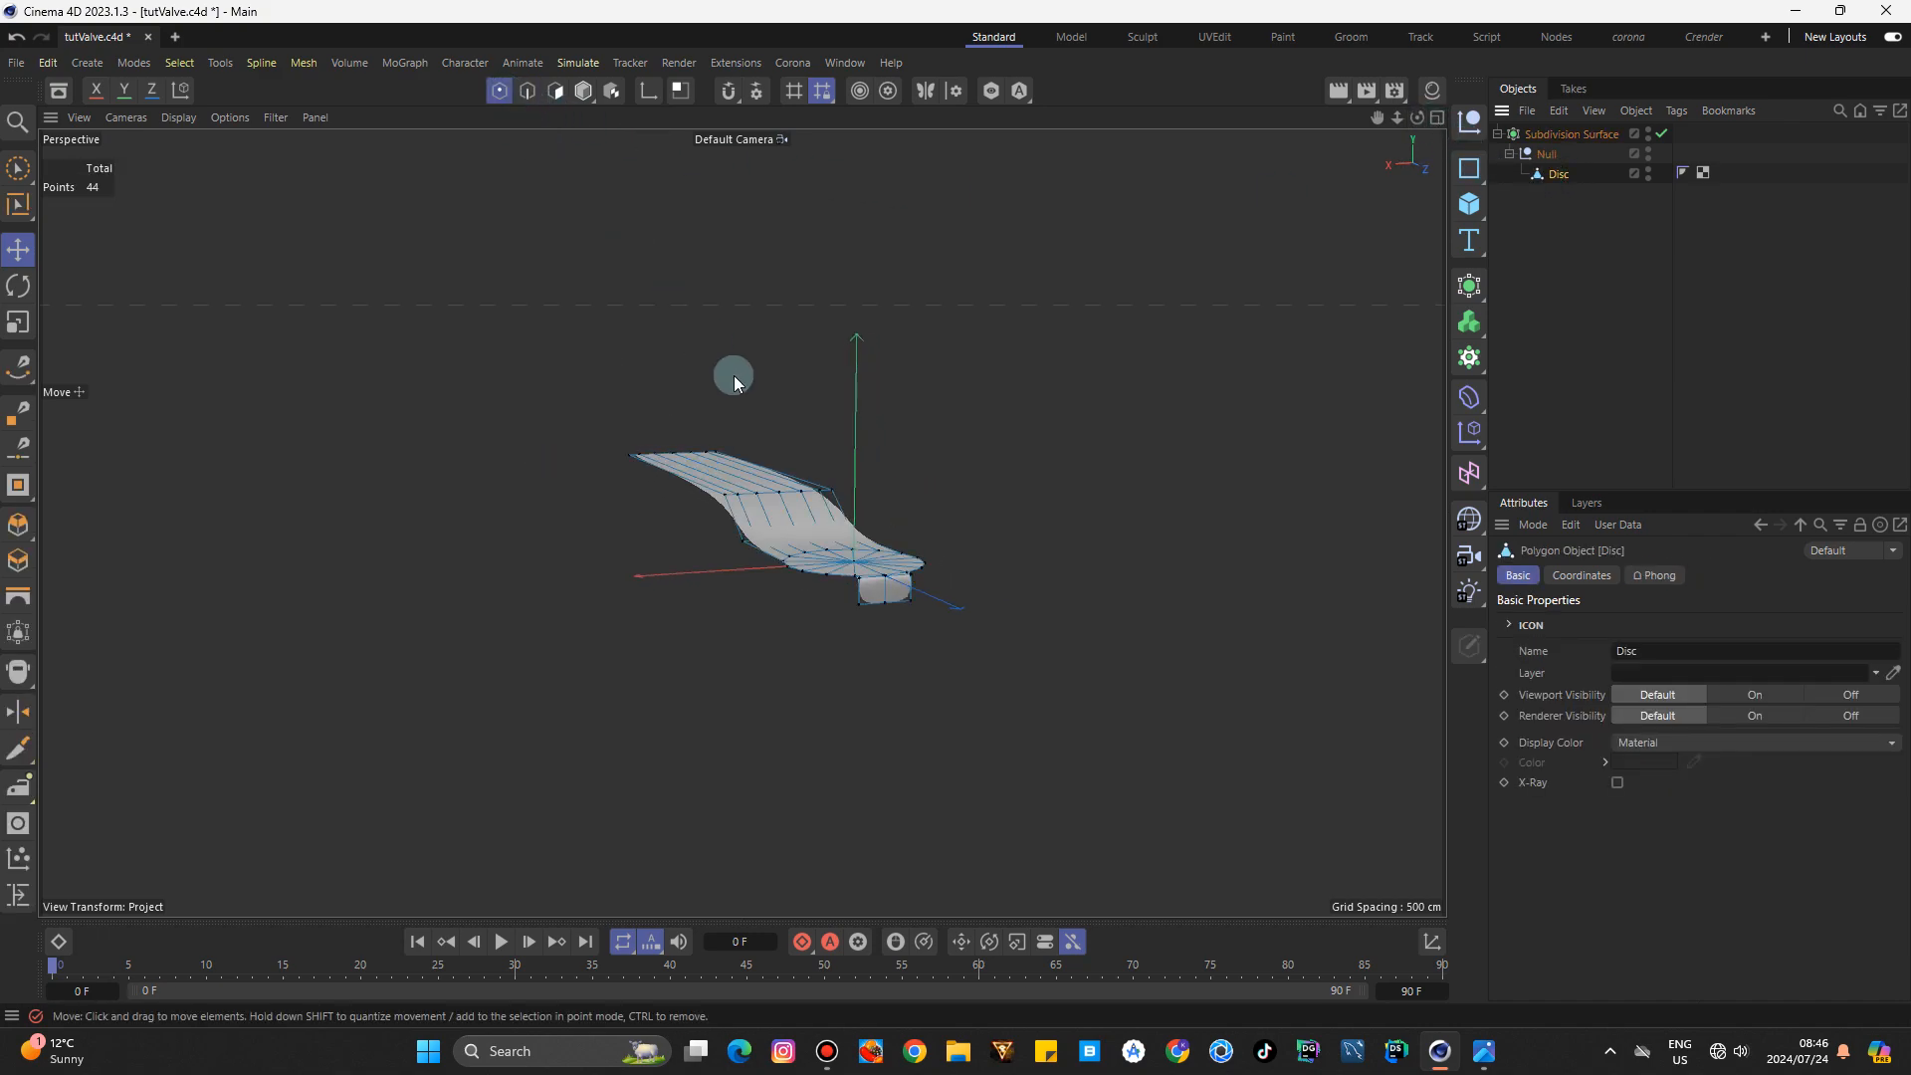
scroll(826, 585, up, 2)
scroll(826, 585, up, 3)
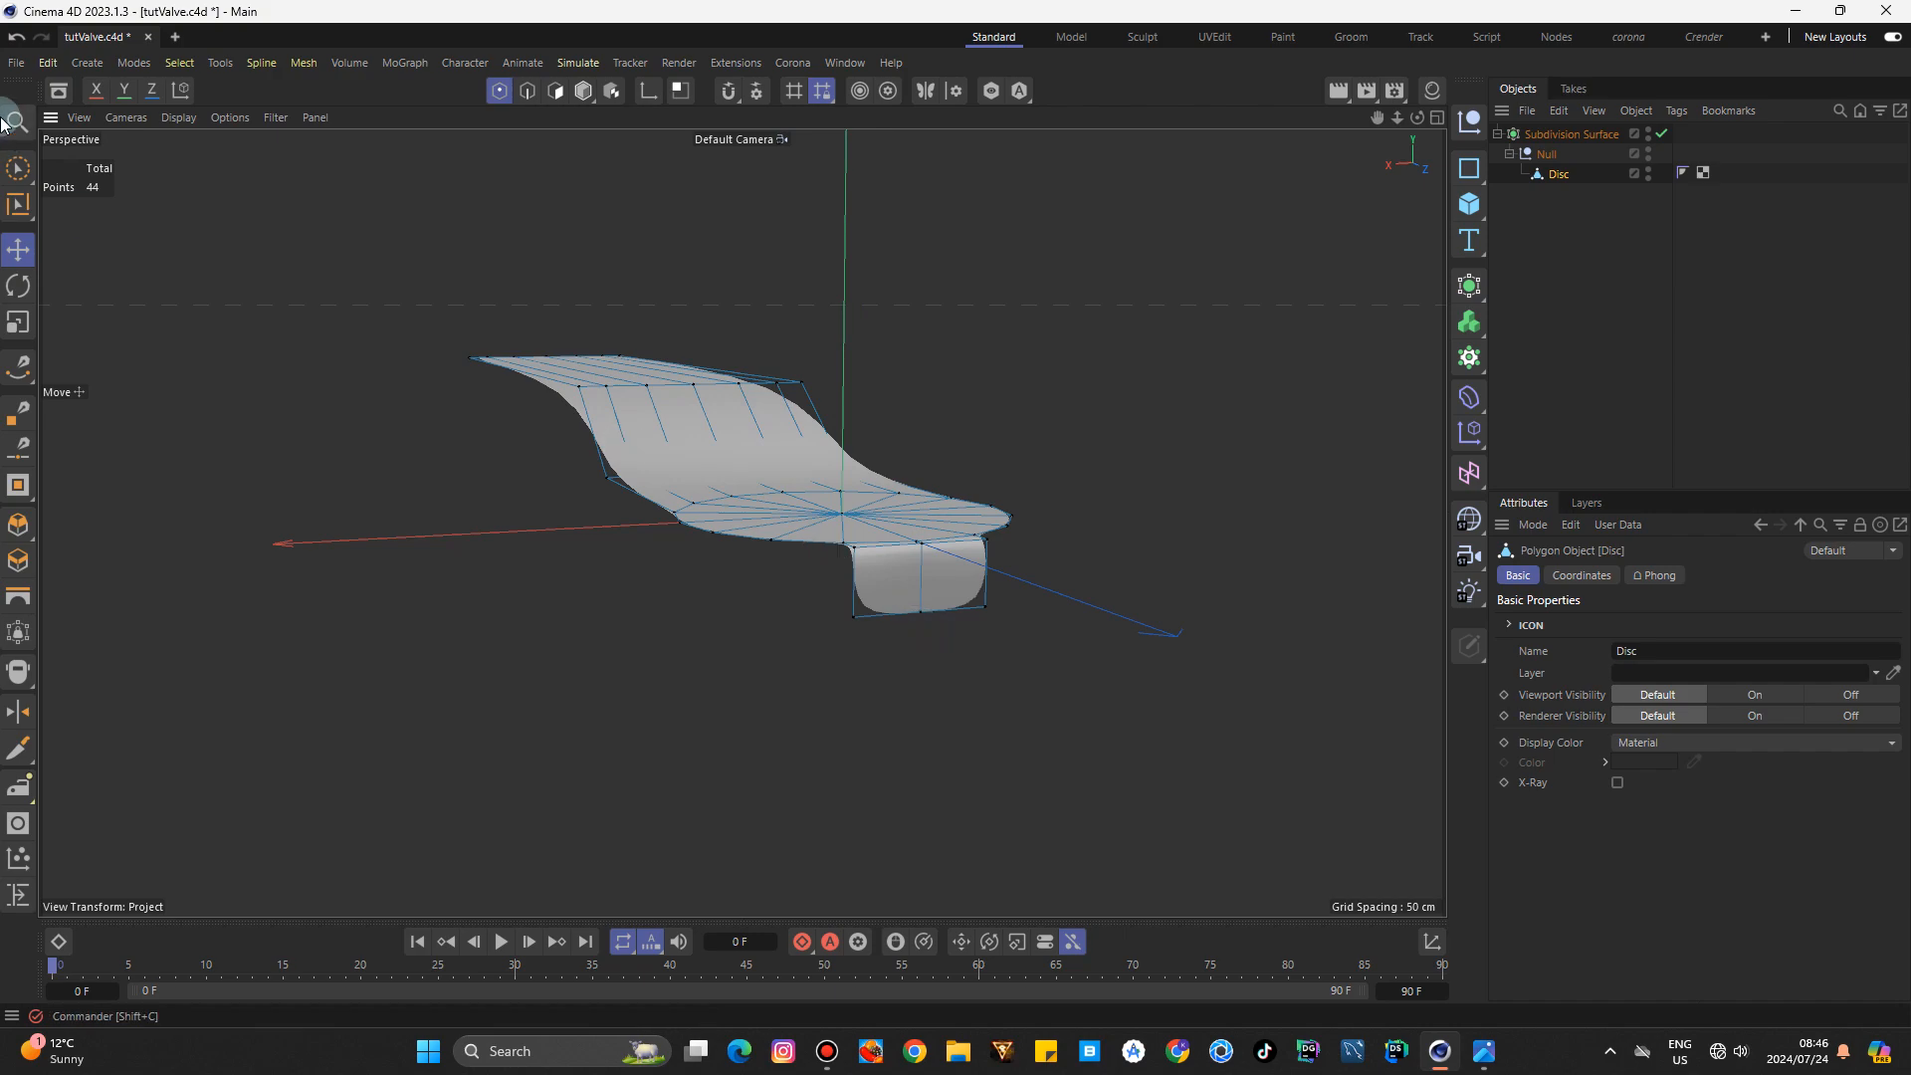
click(18, 162)
click(18, 163)
alt+drag(1063, 549, 886, 632)
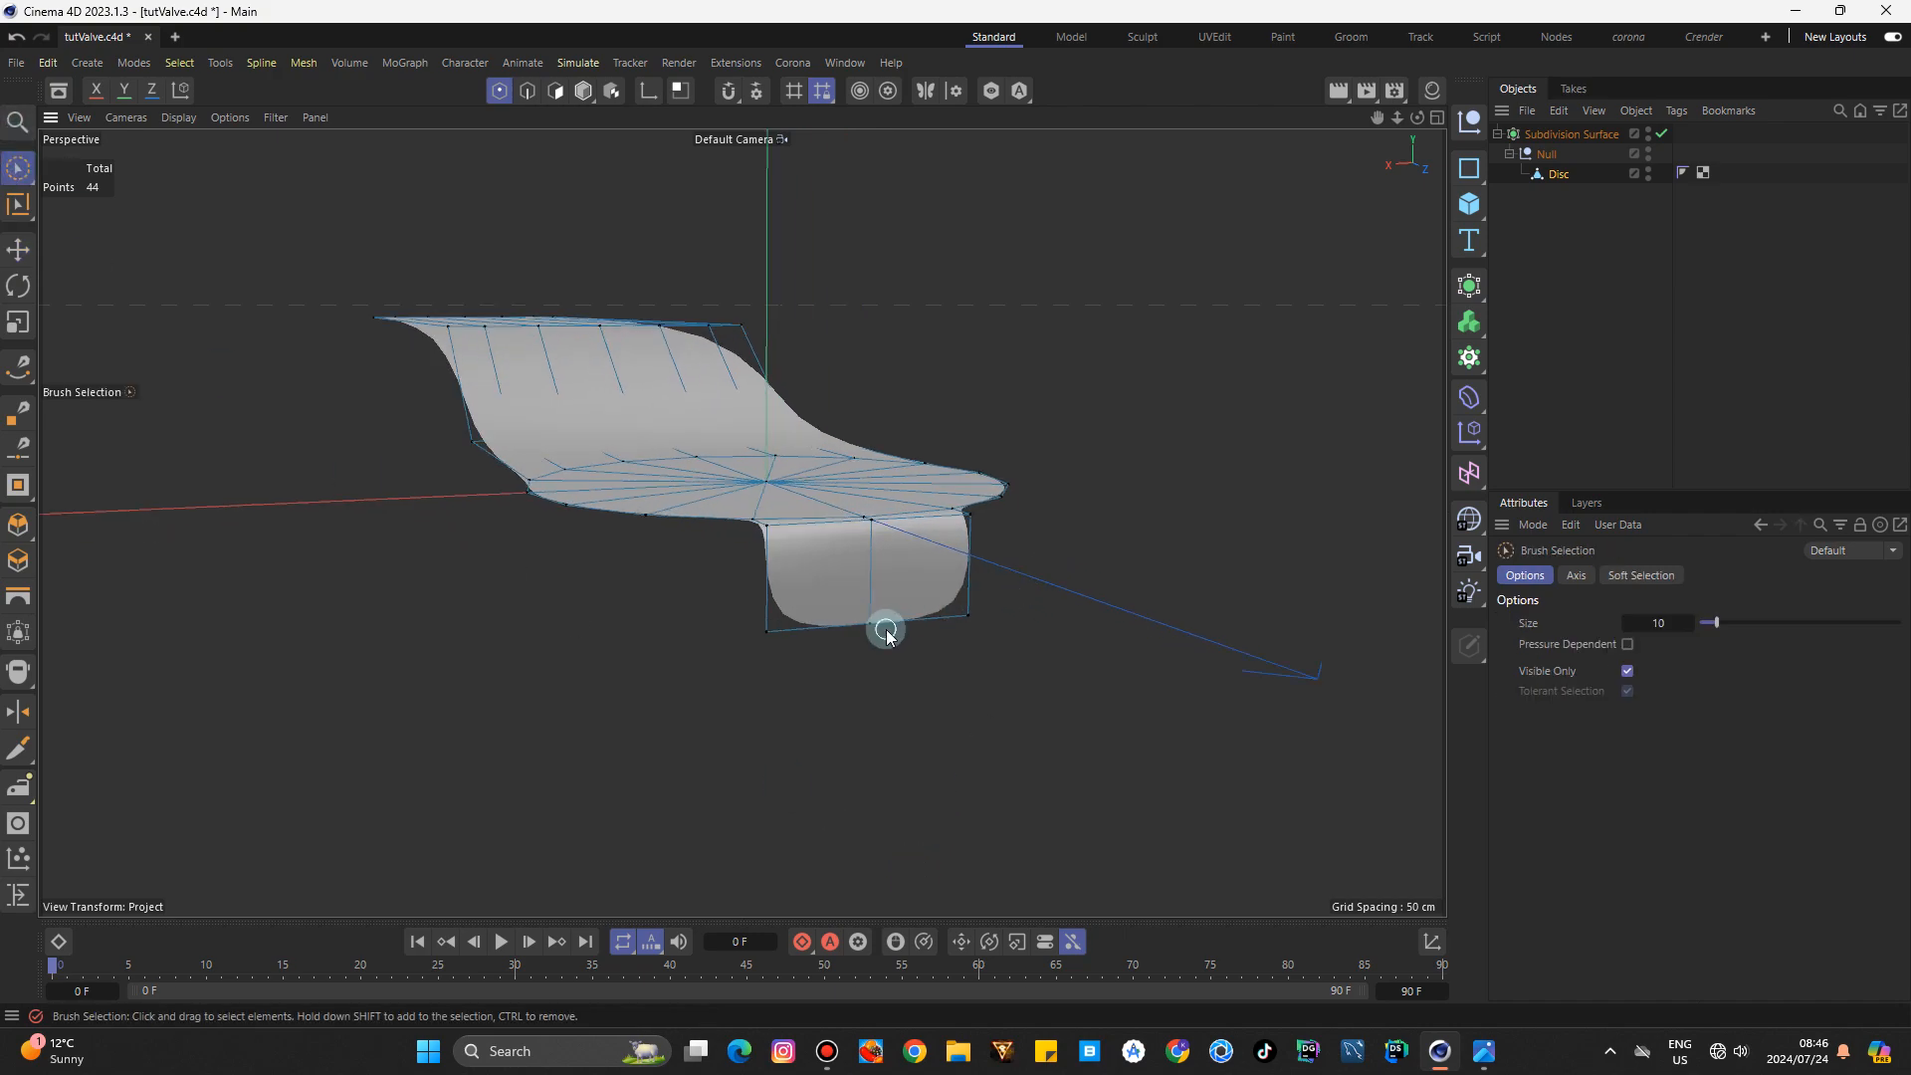
click(873, 628)
drag(869, 485, 888, 586)
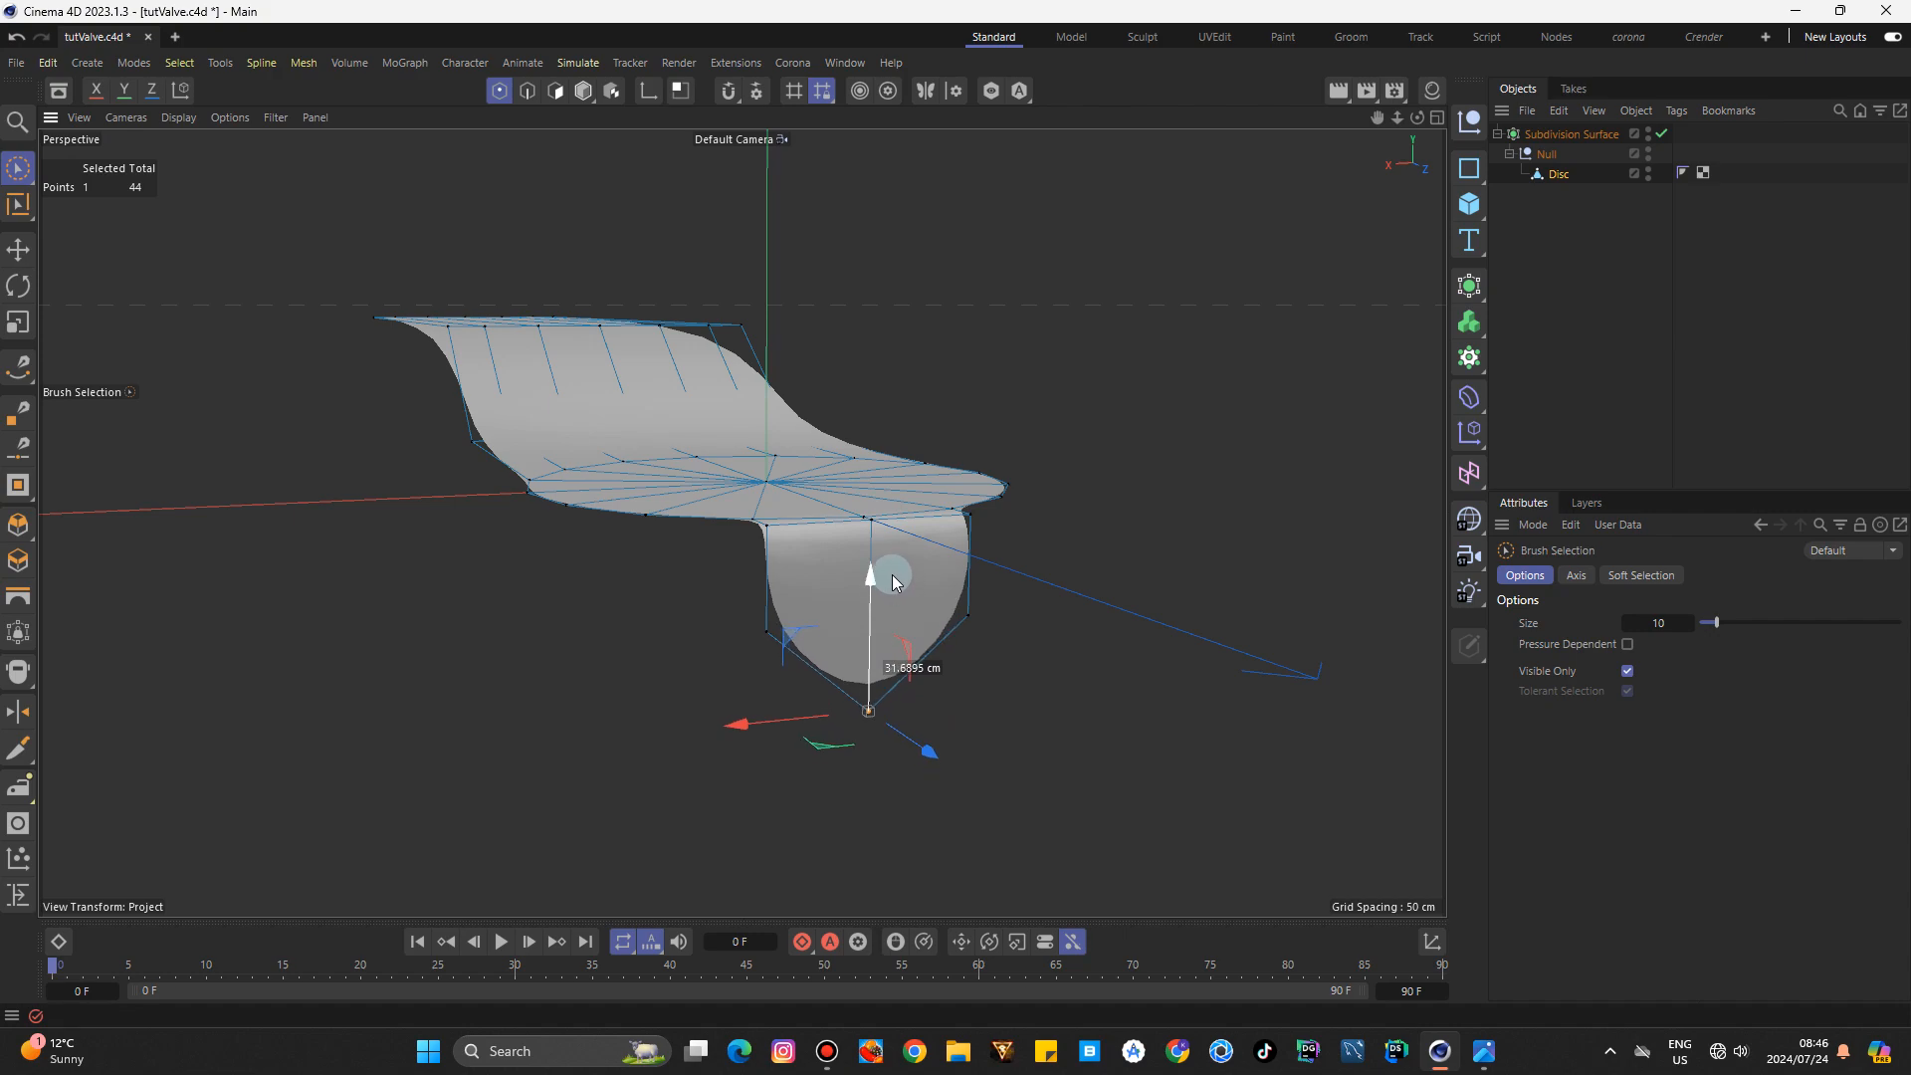
In the top view, disable the Subdivision Surface and move the second point from each corner of the handle's far end outward along Z.
click(1437, 118)
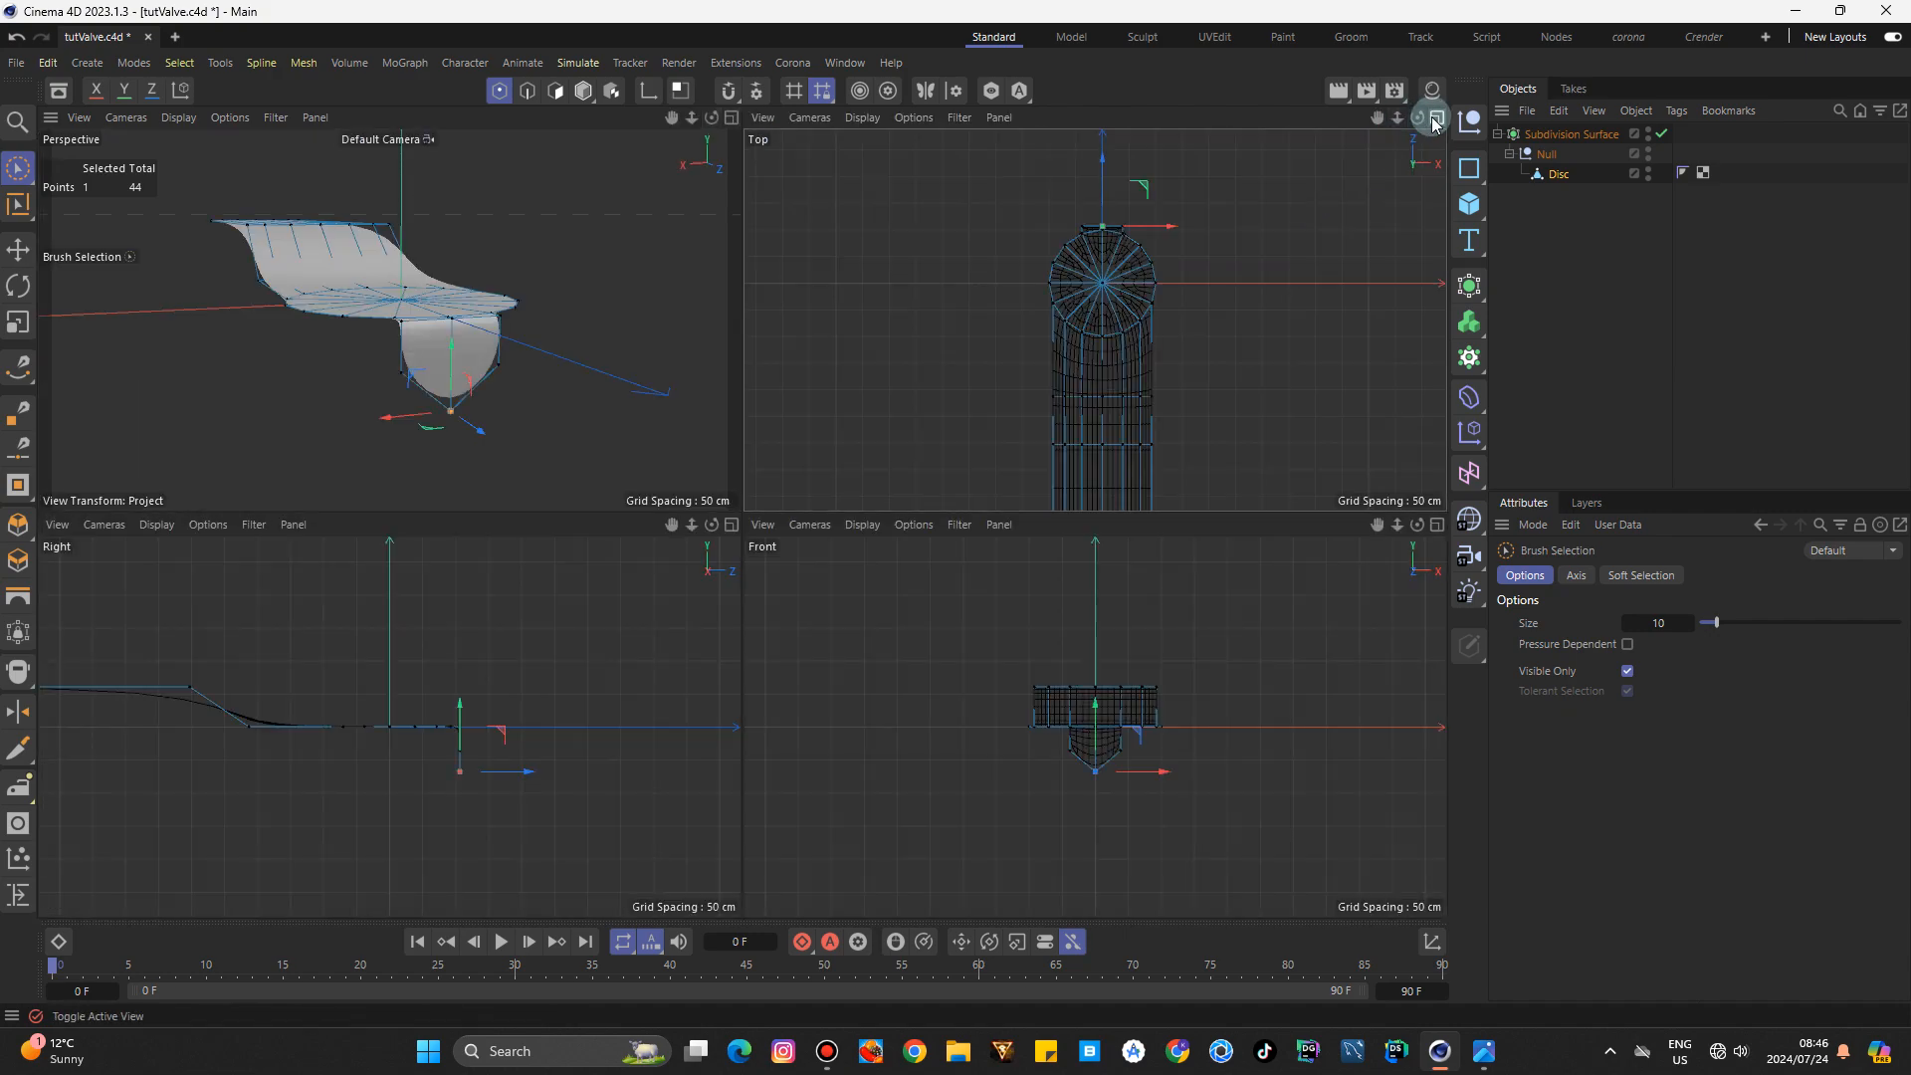
click(1437, 118)
scroll(743, 524, up, 4)
drag(1377, 118, 1374, 112)
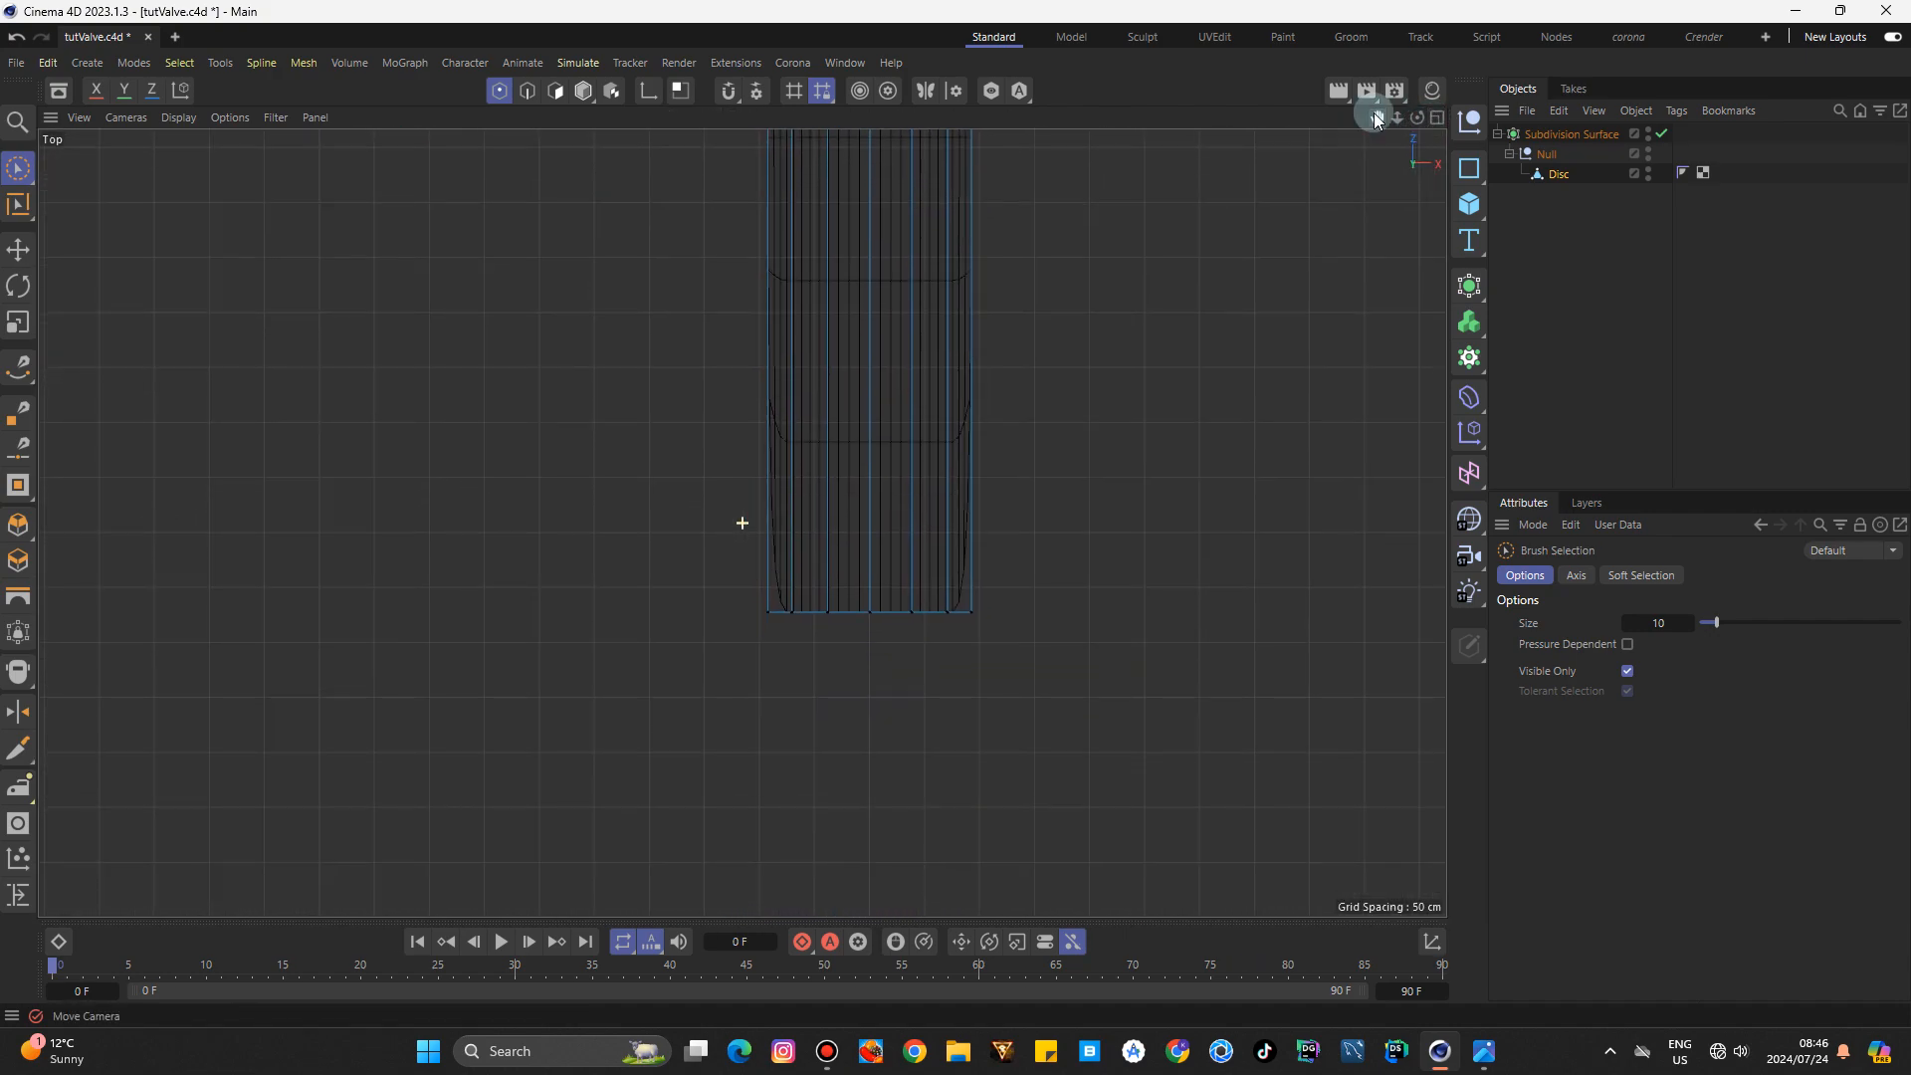
scroll(927, 651, up, 5)
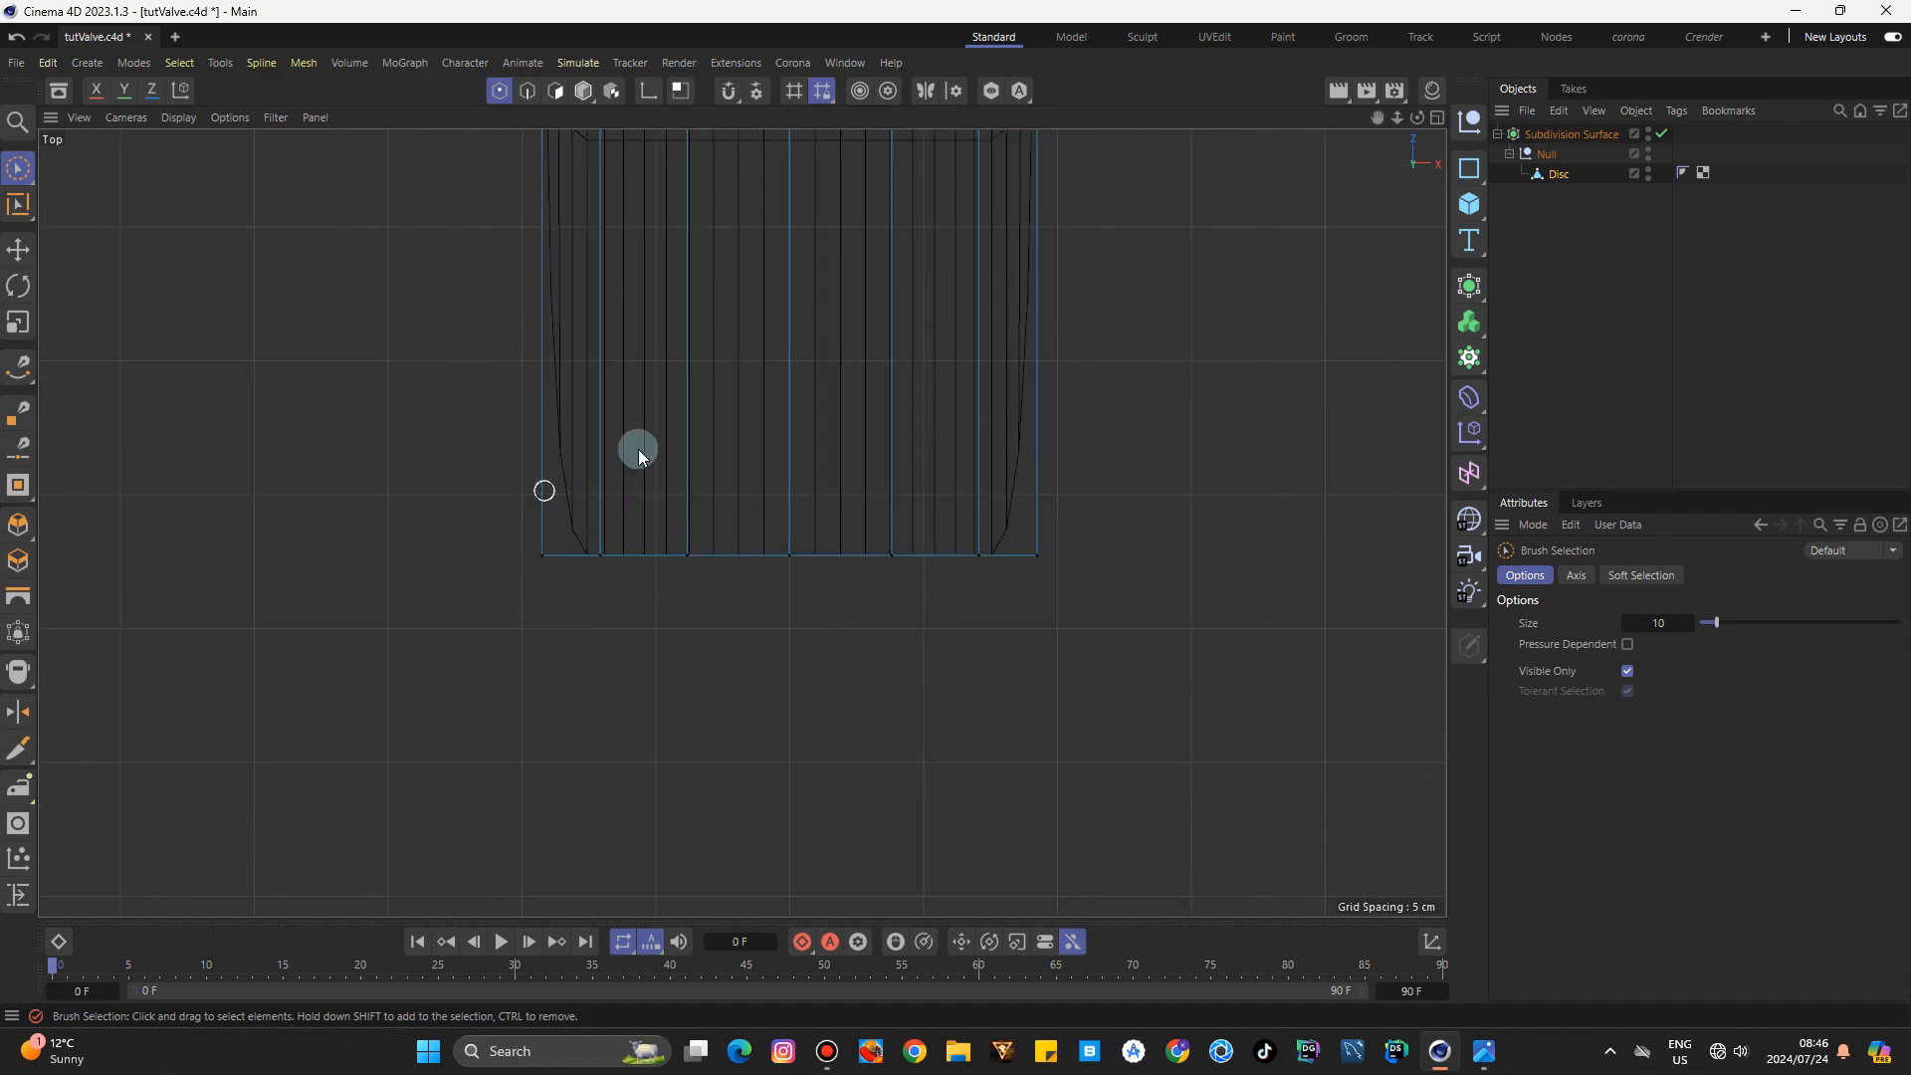
click(1661, 134)
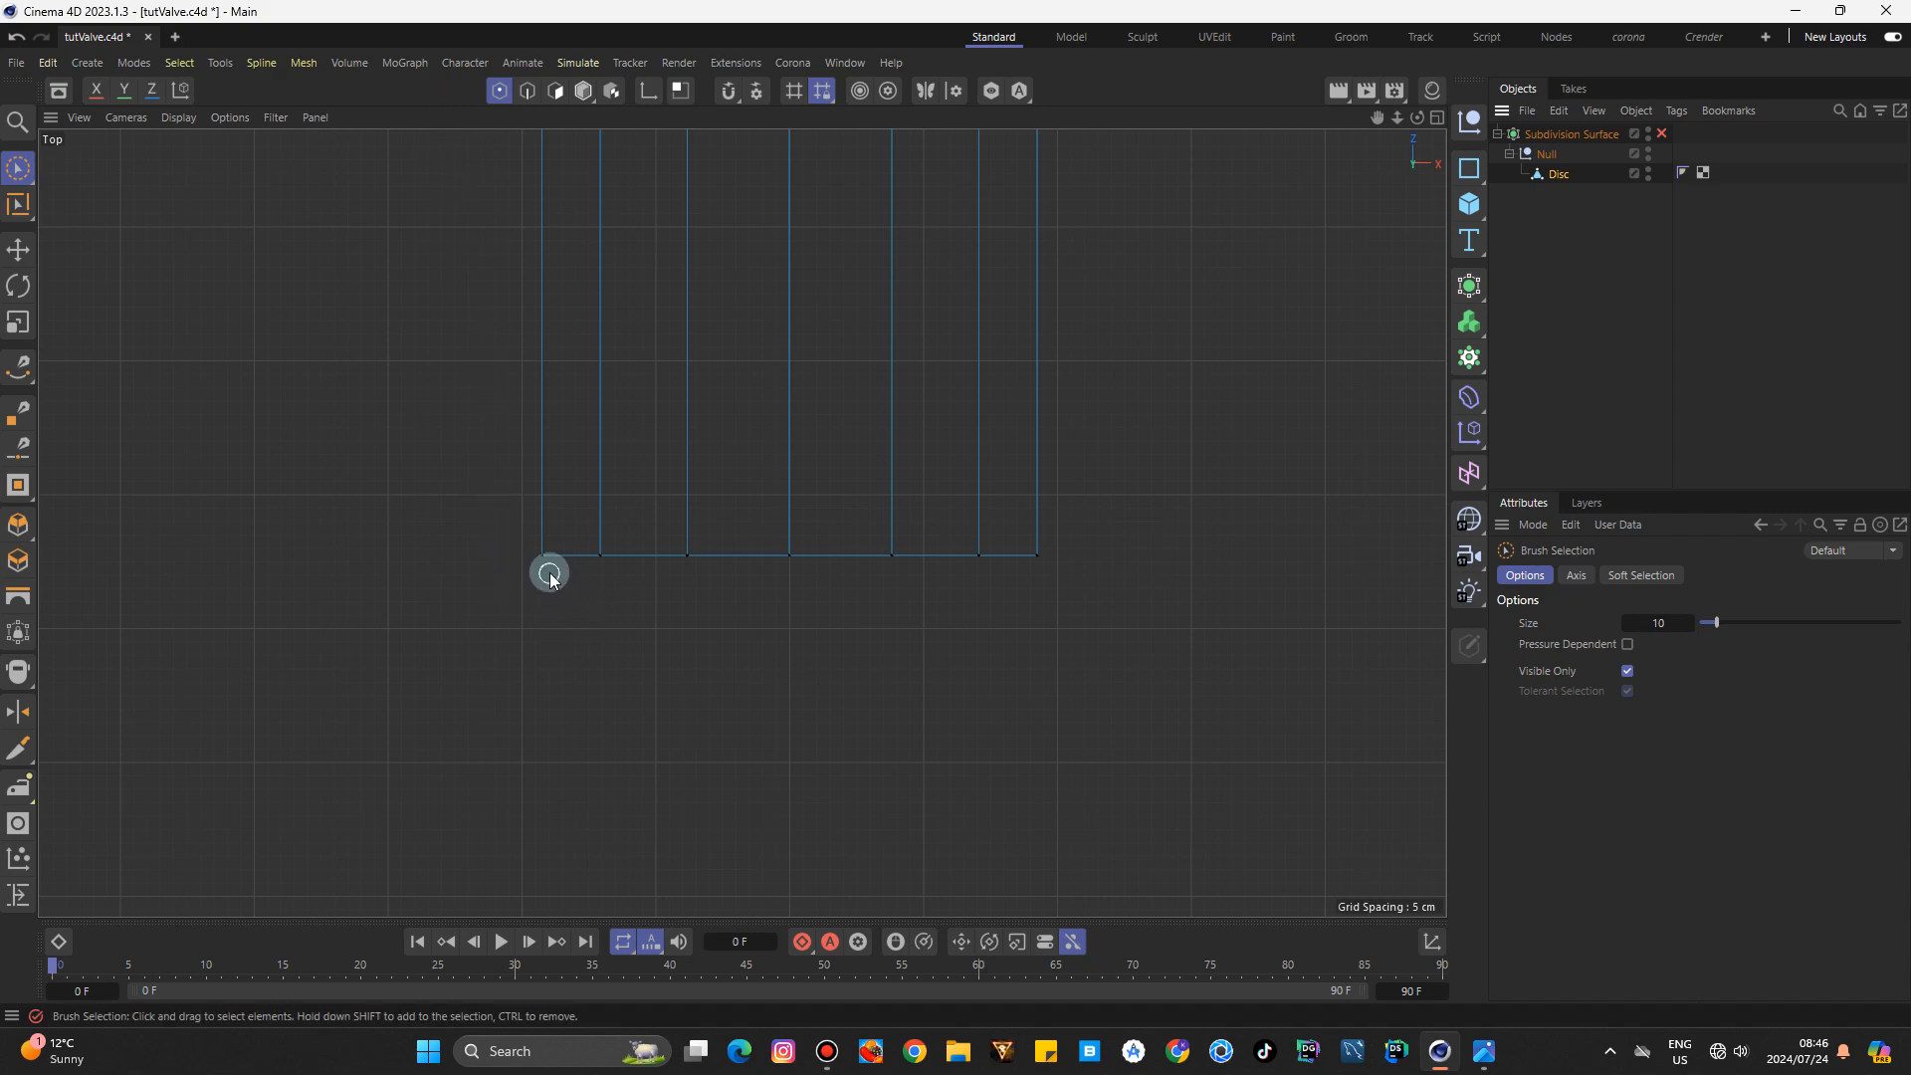
click(596, 560)
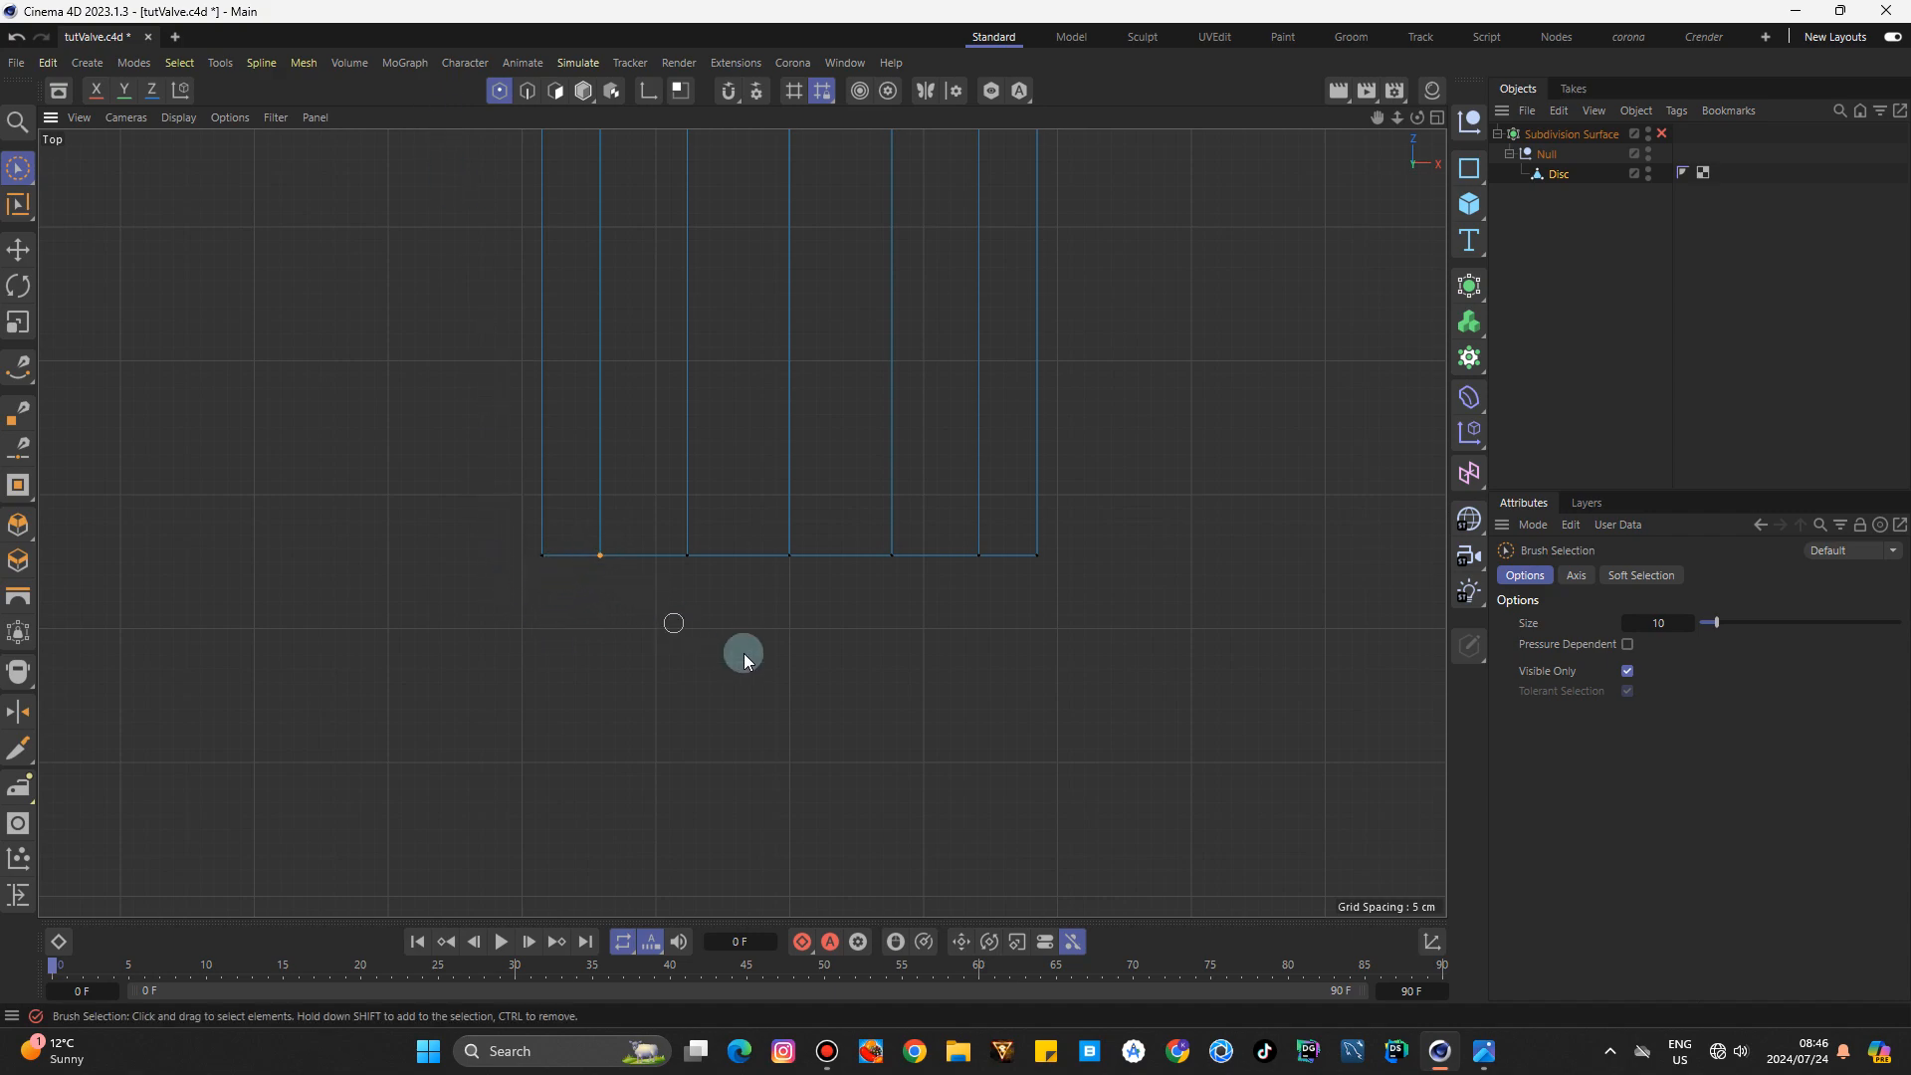
shift+click(980, 559)
drag(785, 450, 781, 493)
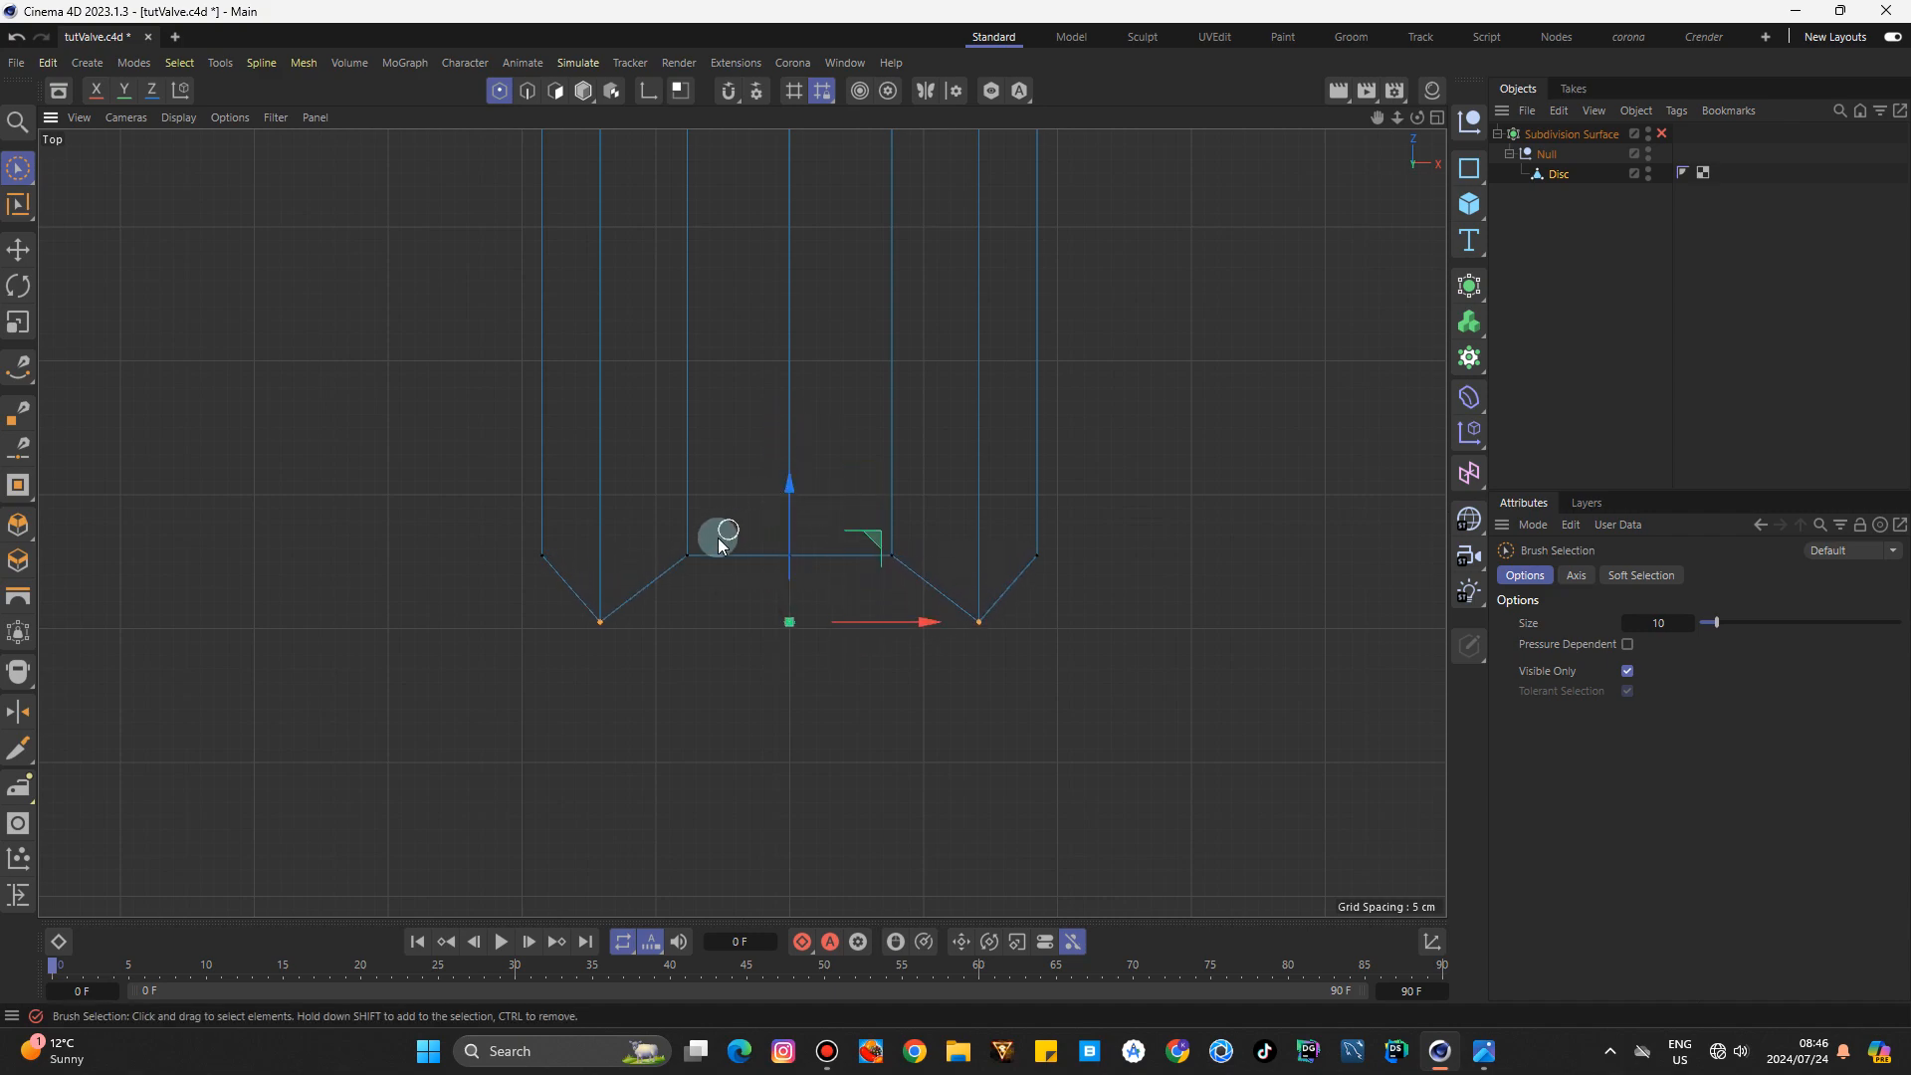
Move the two inner points and the centre point of the handle's far end outward along Z to form a curved tip.
click(686, 550)
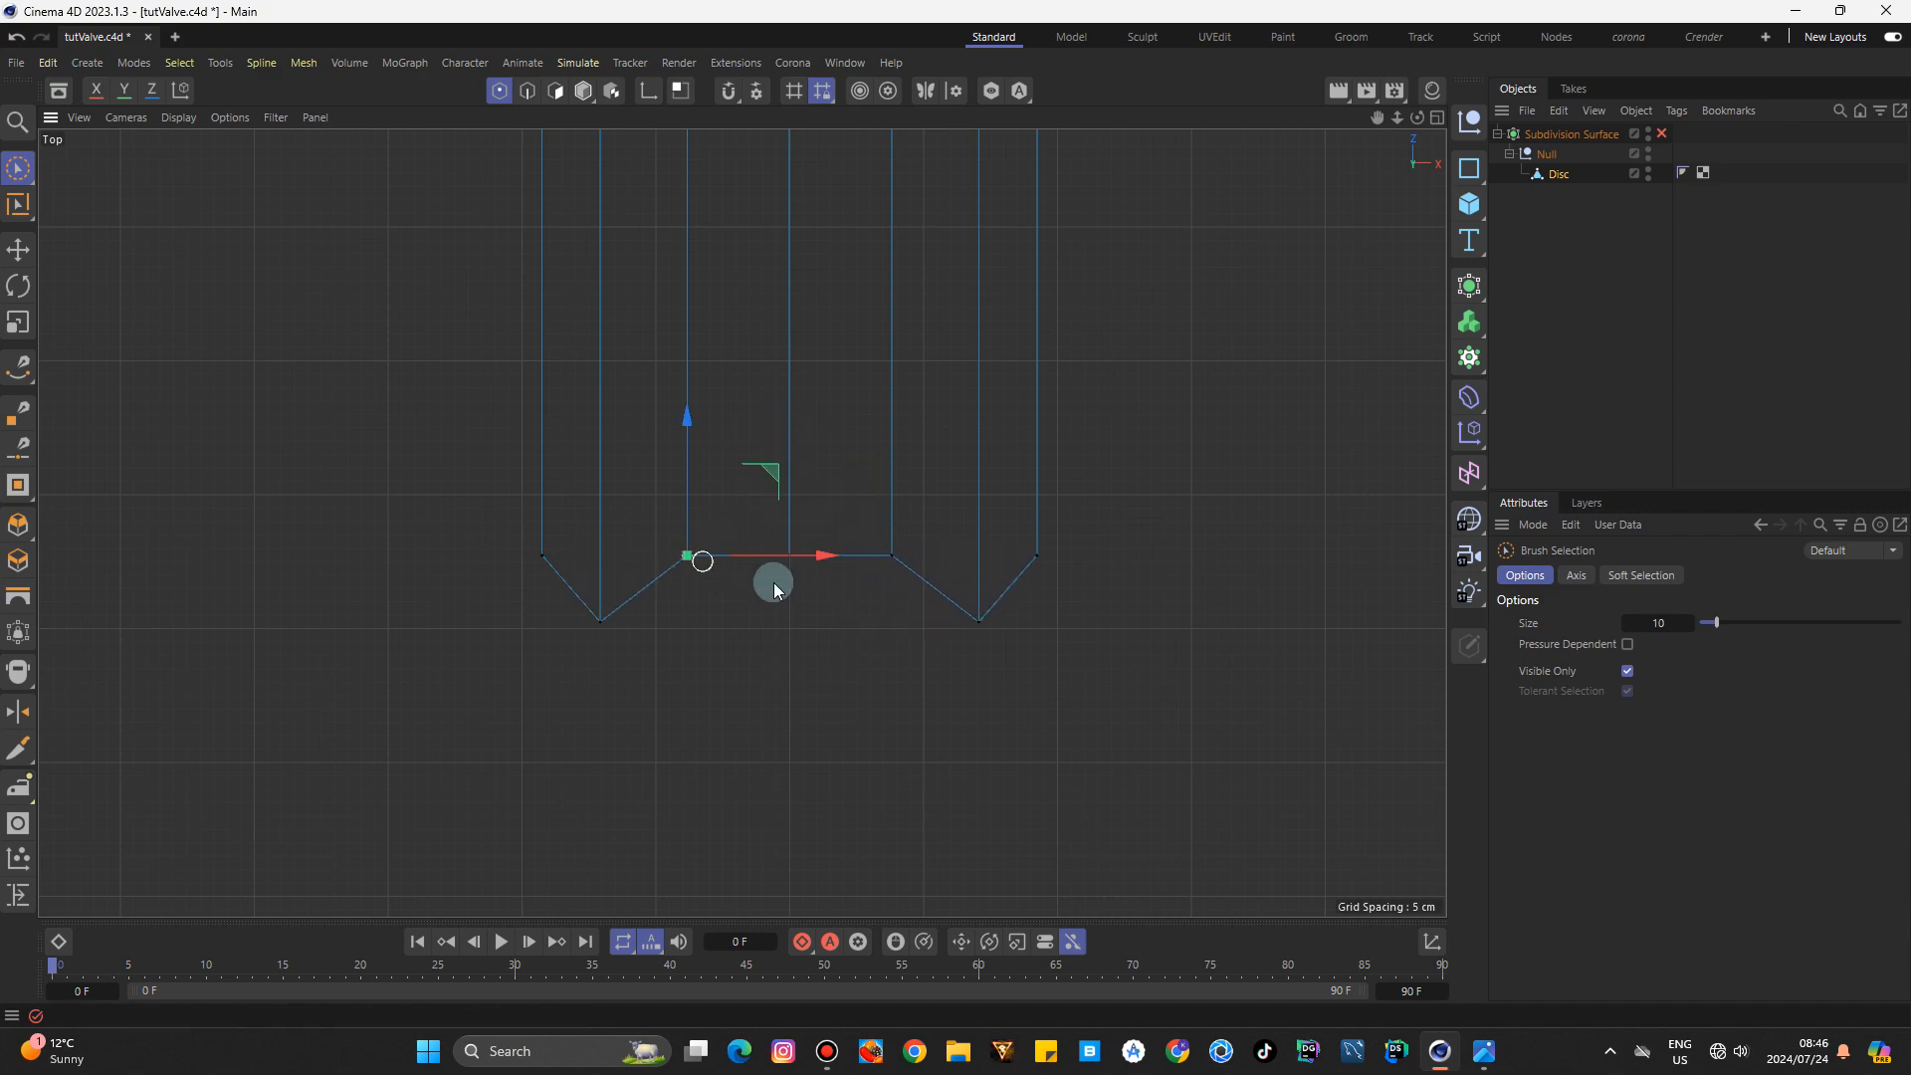
shift+click(891, 560)
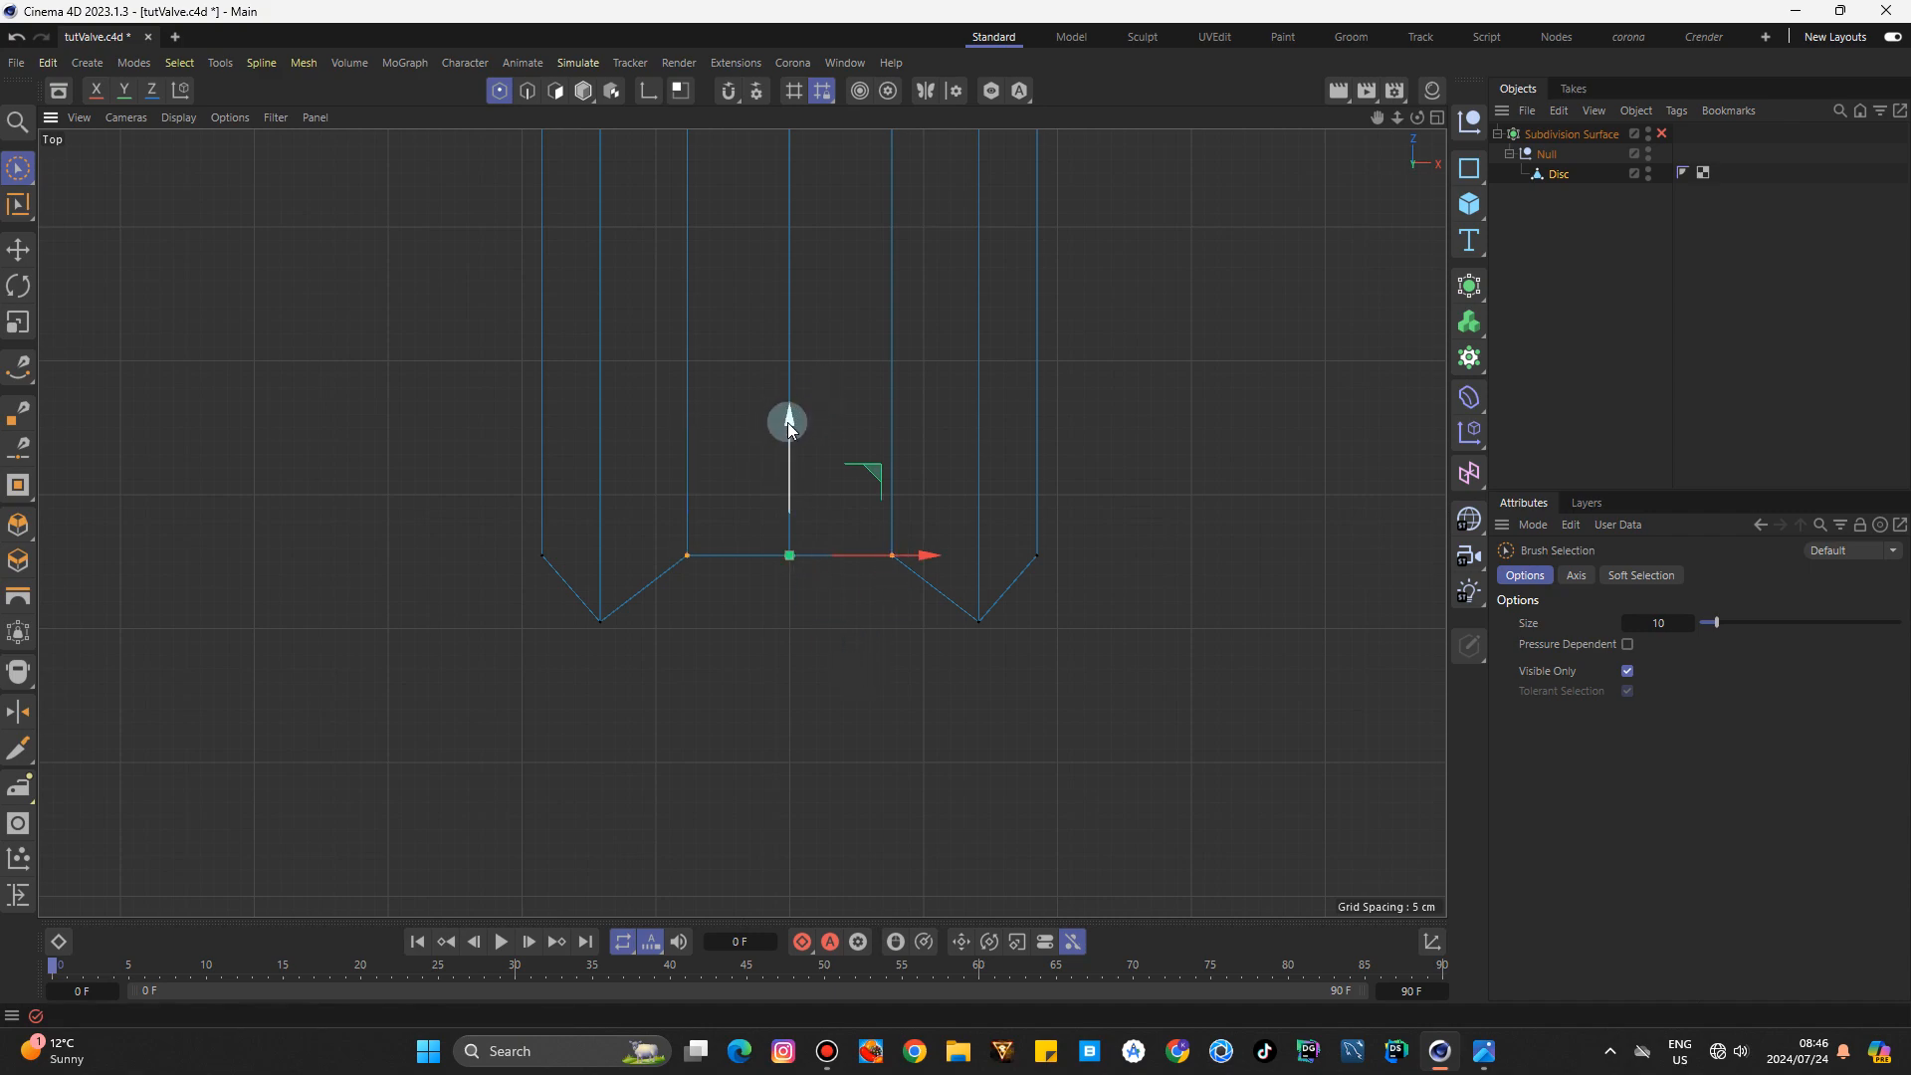
drag(787, 424, 786, 536)
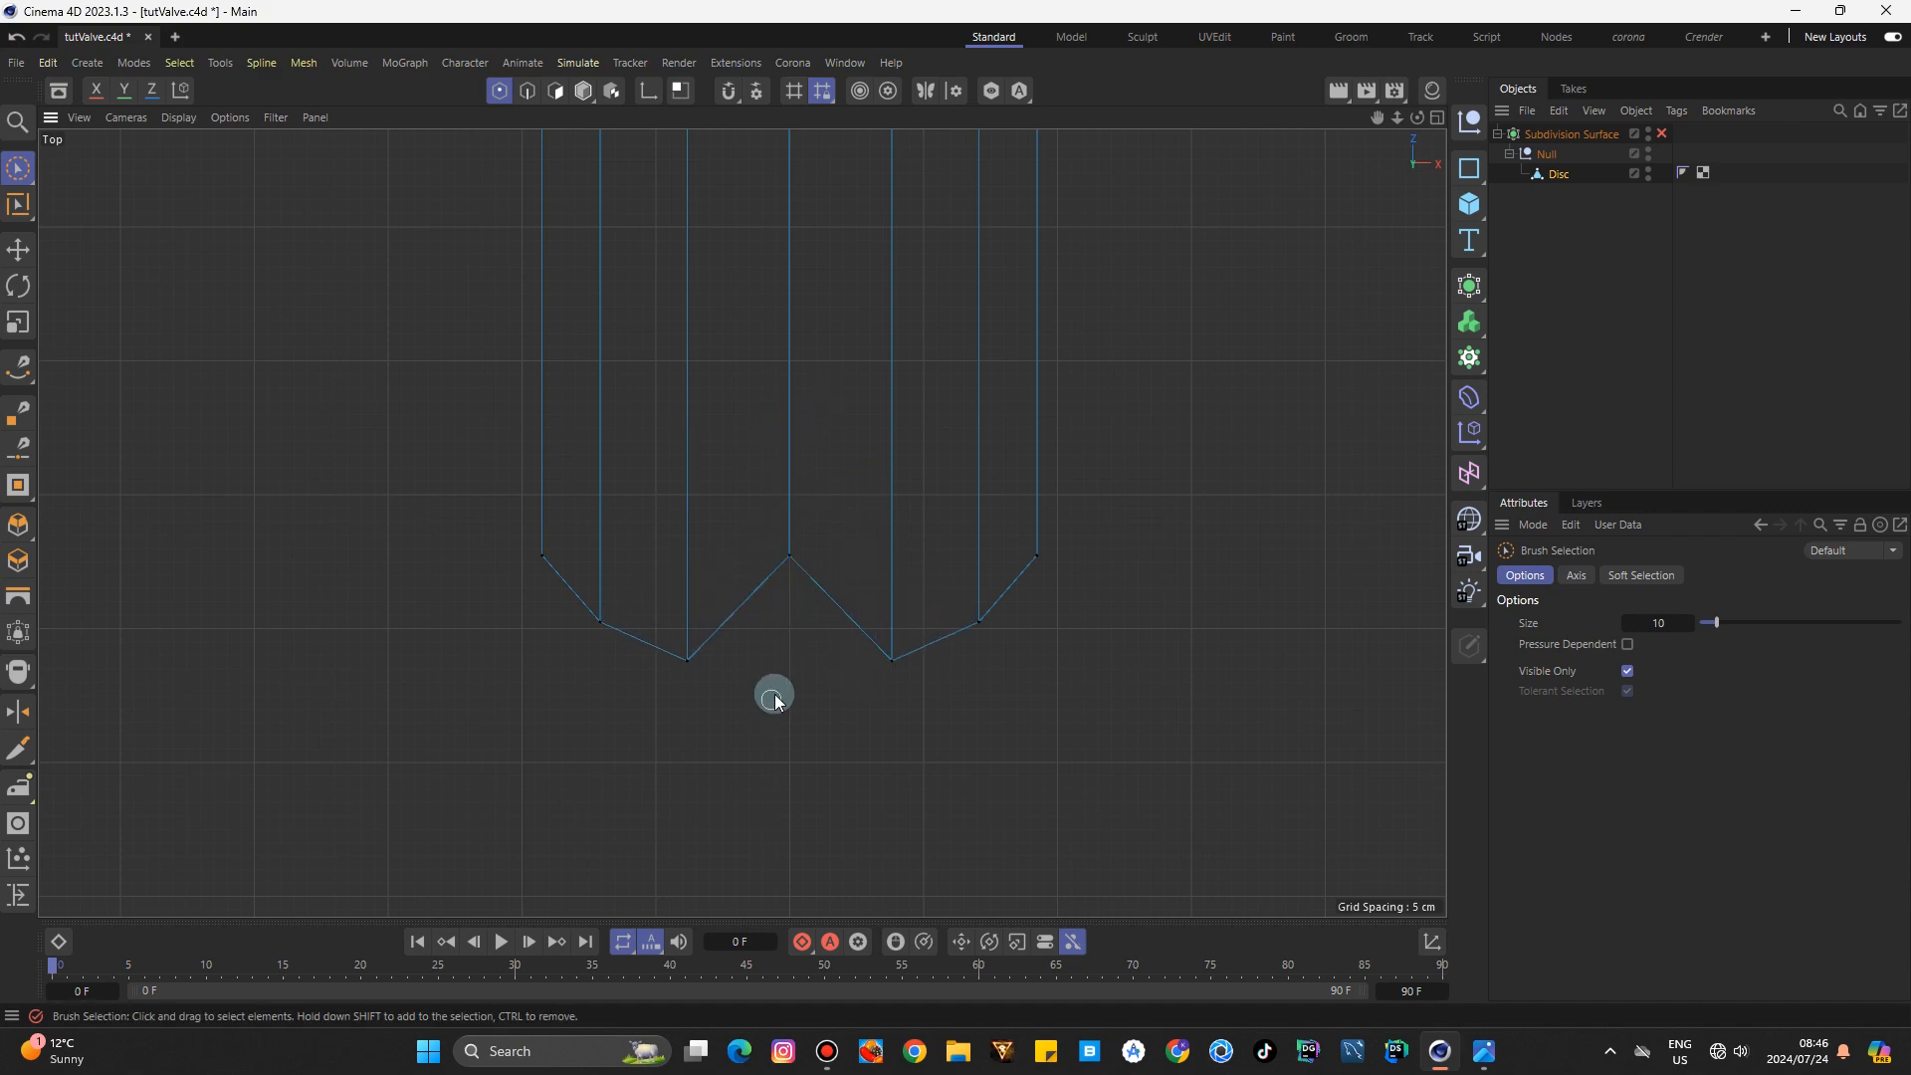
click(789, 552)
drag(790, 421, 795, 550)
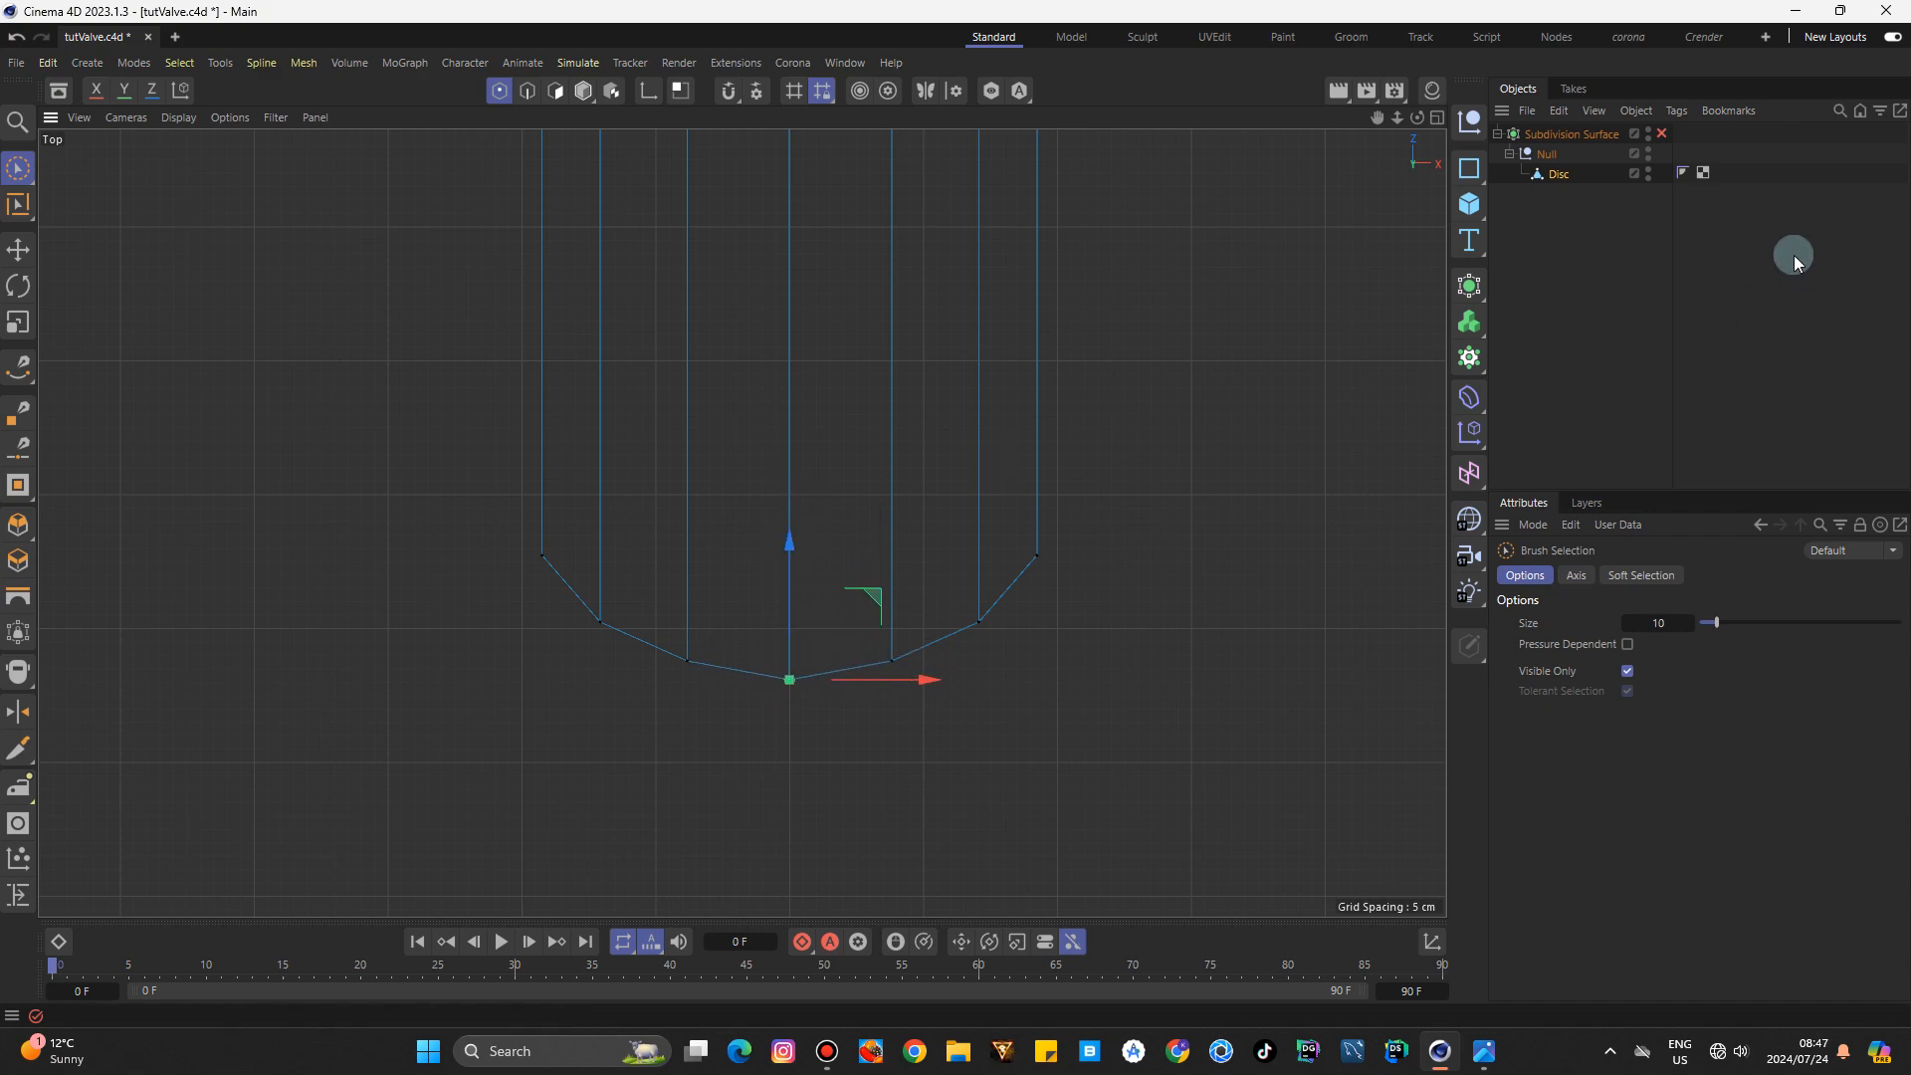
Re-enable the Subdivision Surface and scale the two outer corner points of the handle's far end apart along X.
click(1660, 135)
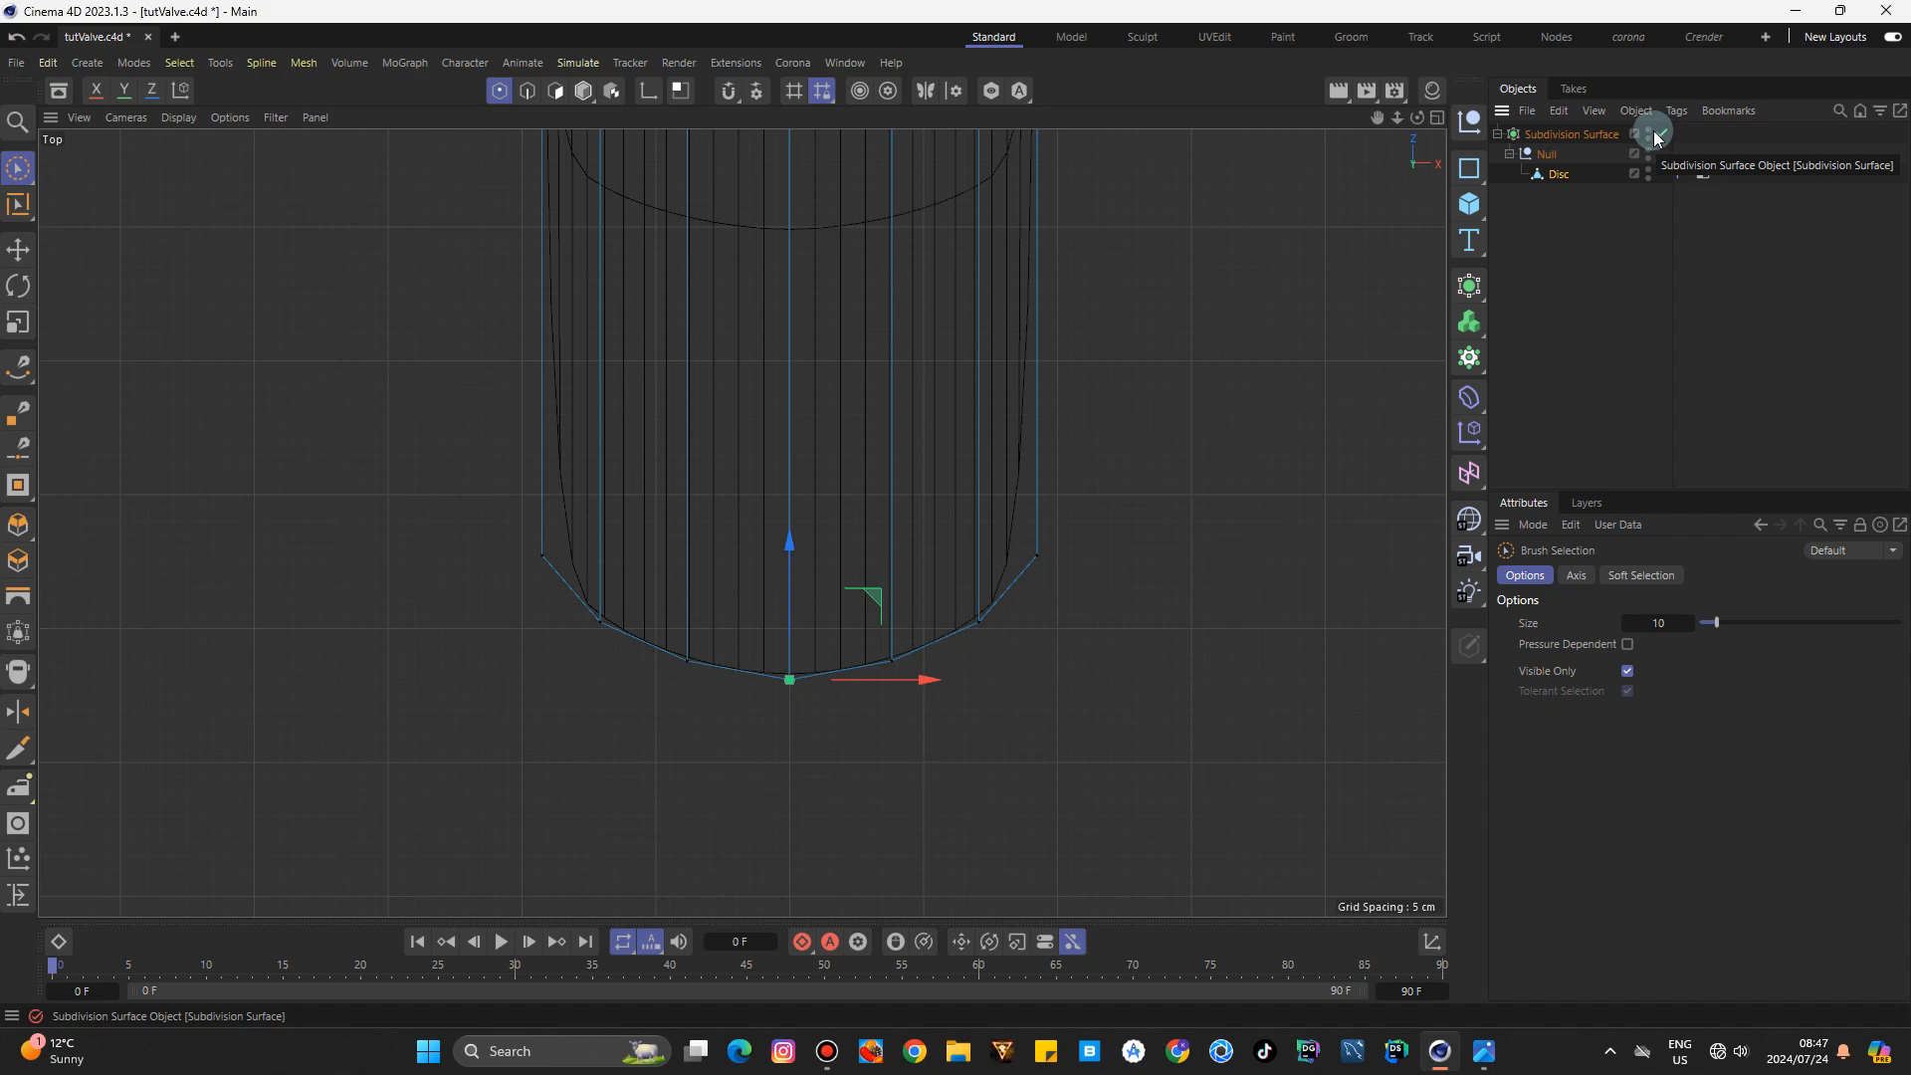
click(1043, 558)
shift+click(542, 556)
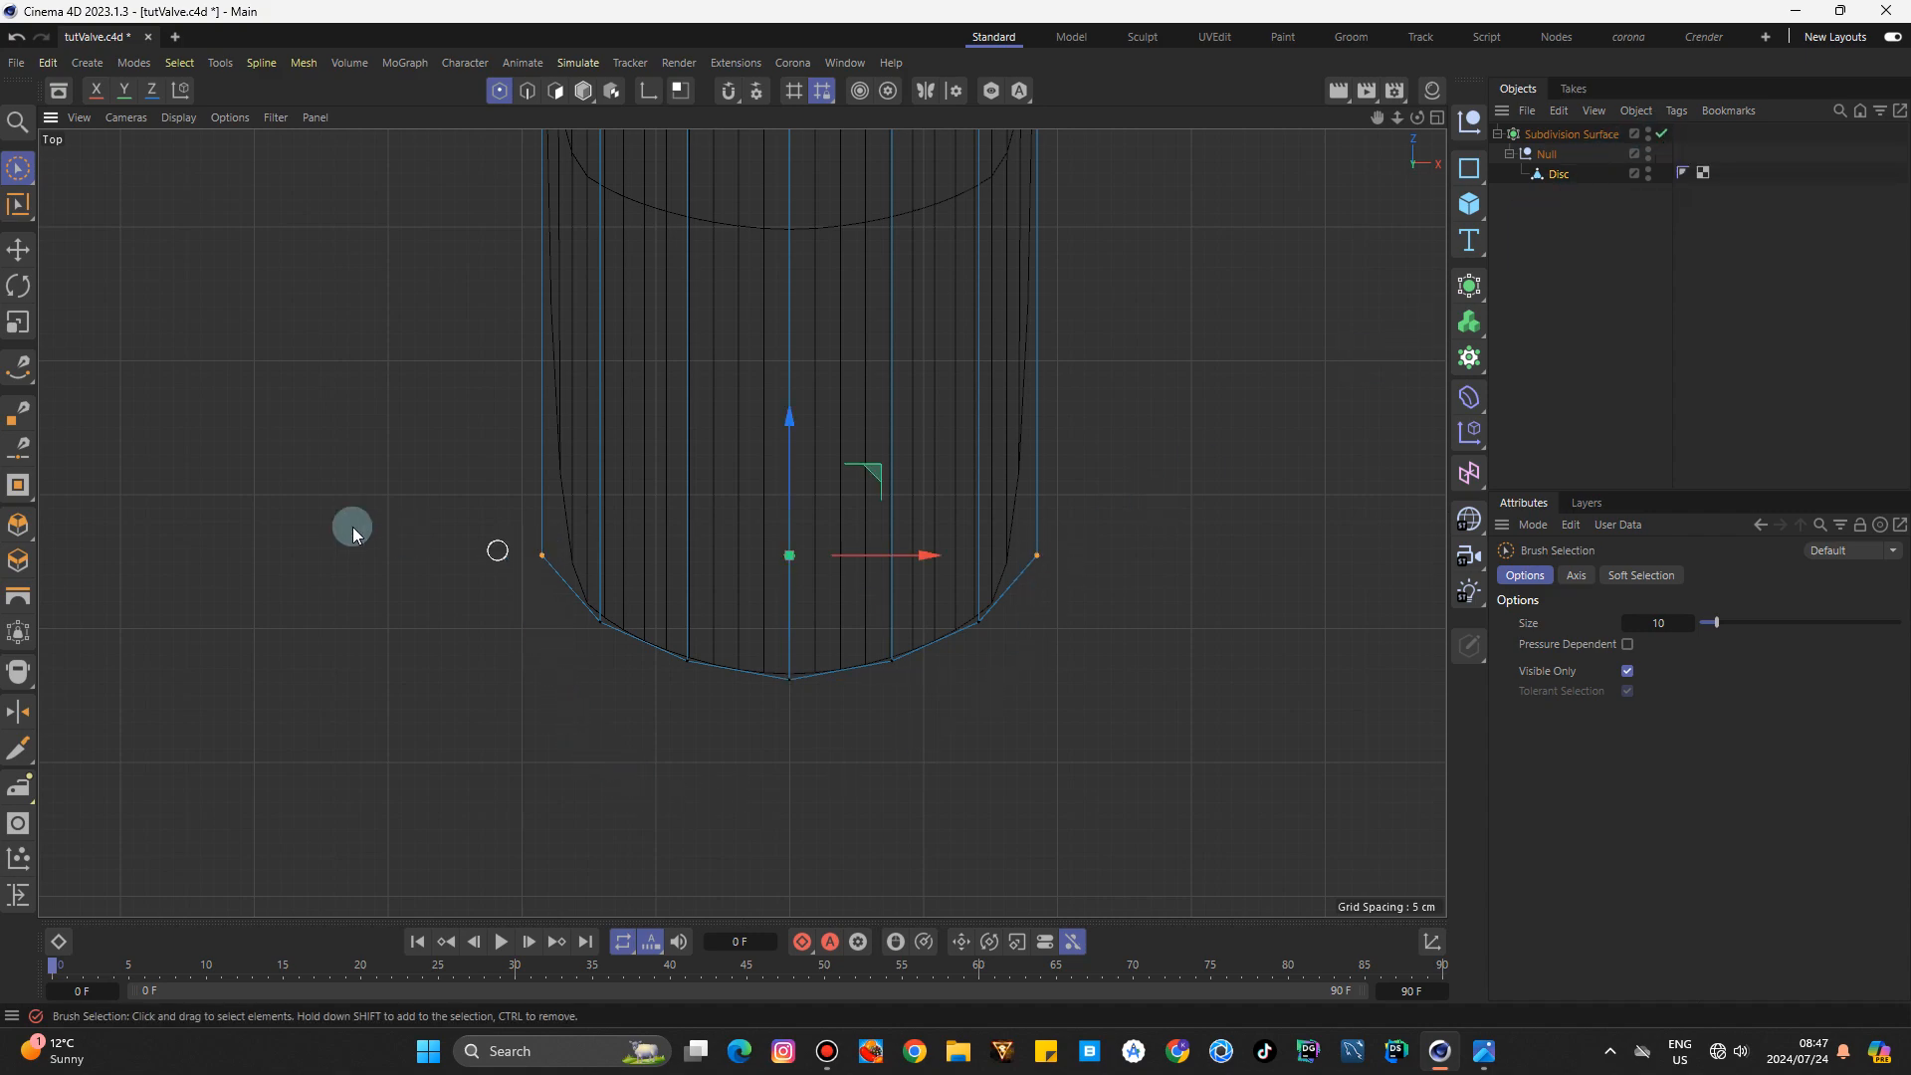
click(18, 321)
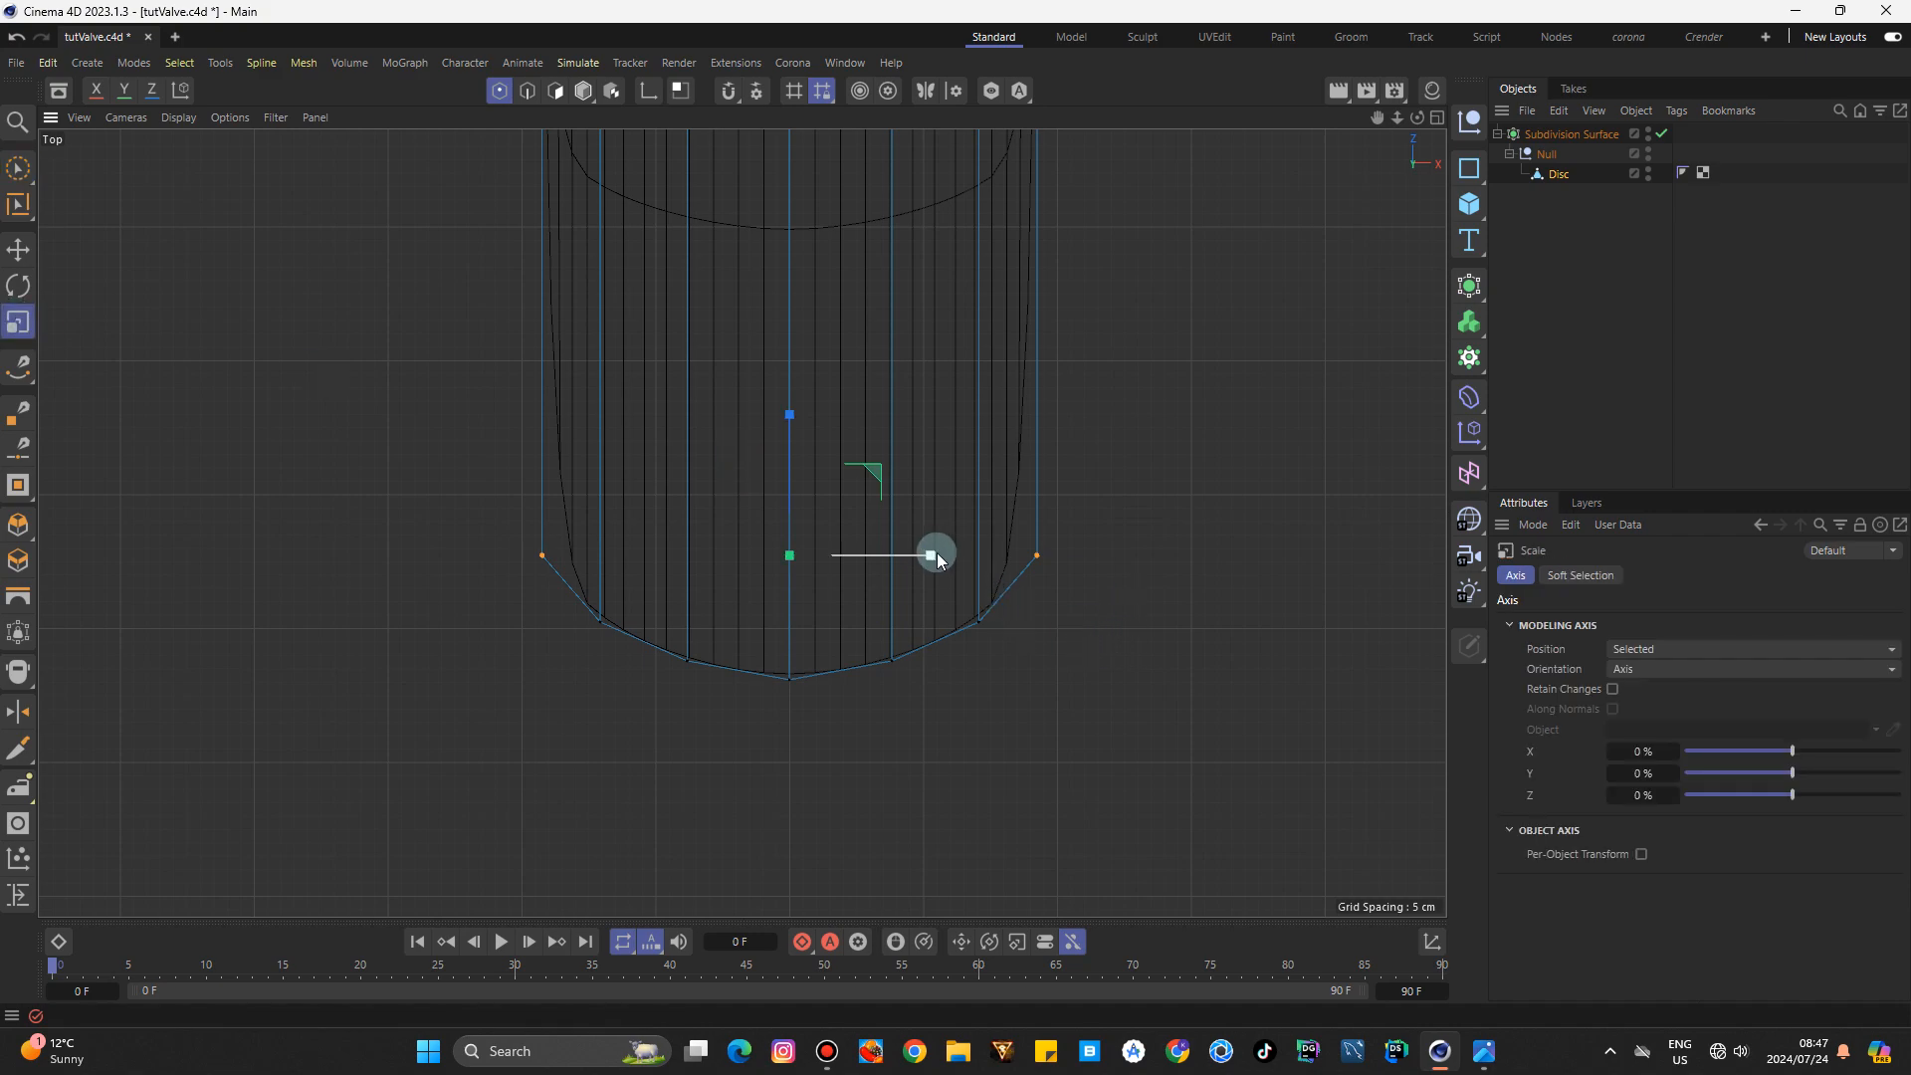
drag(933, 553, 961, 557)
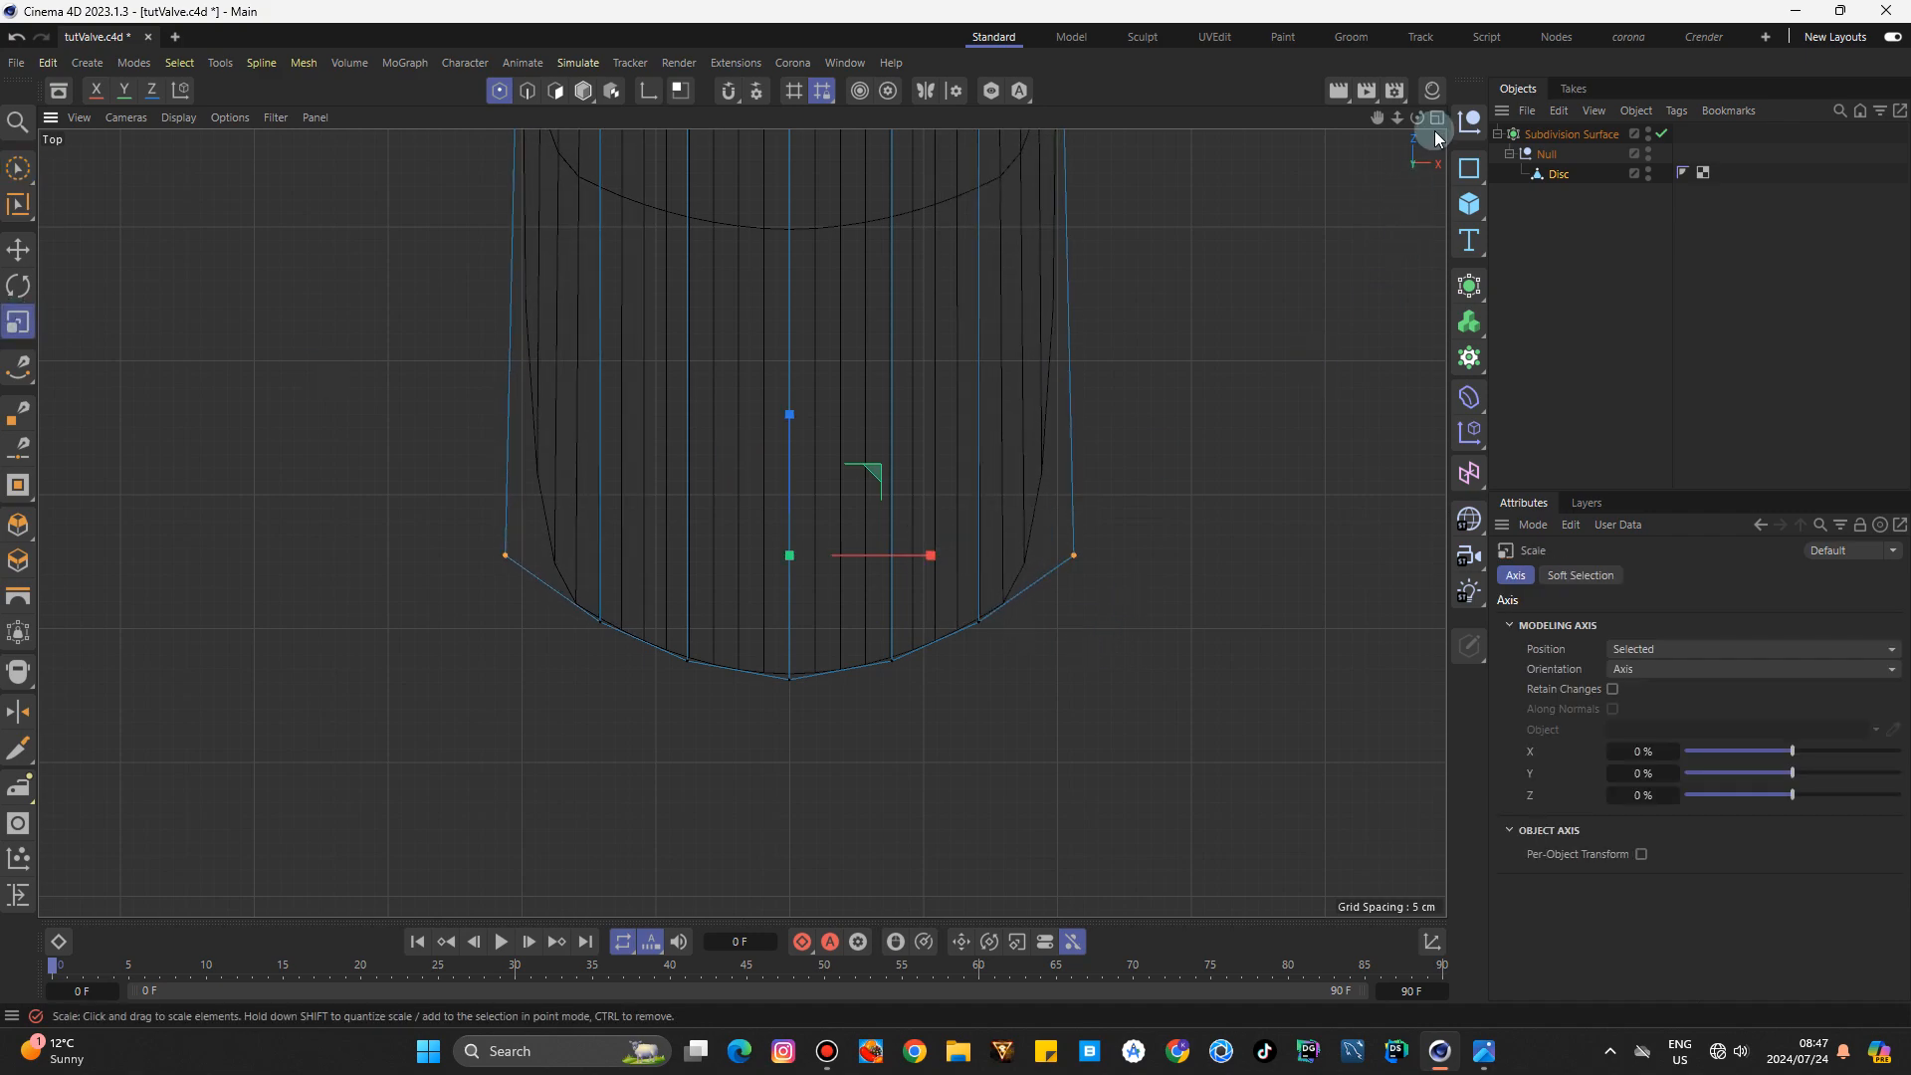
Inspect the smoothed handle from several angles in the perspective view with nothing selected.
click(1436, 117)
click(731, 118)
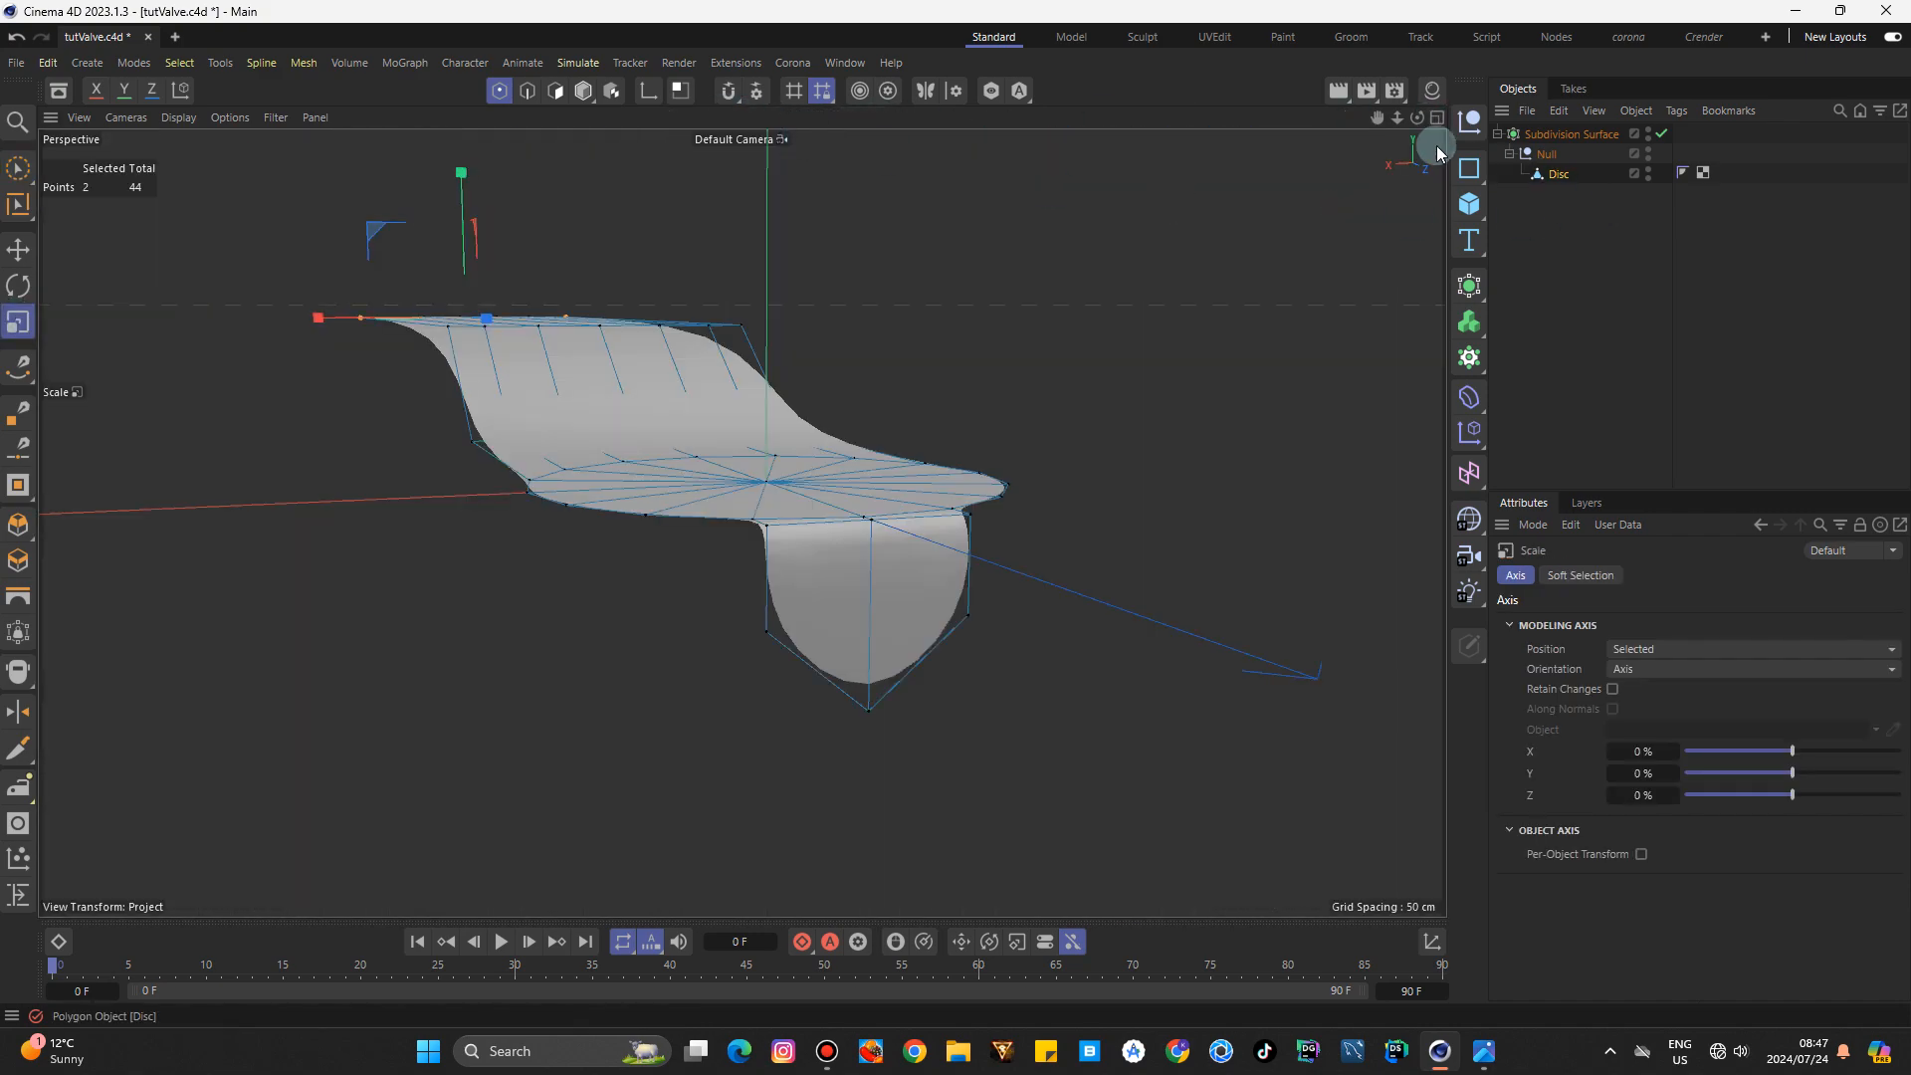
drag(1398, 118, 1523, 124)
click(583, 90)
click(1119, 351)
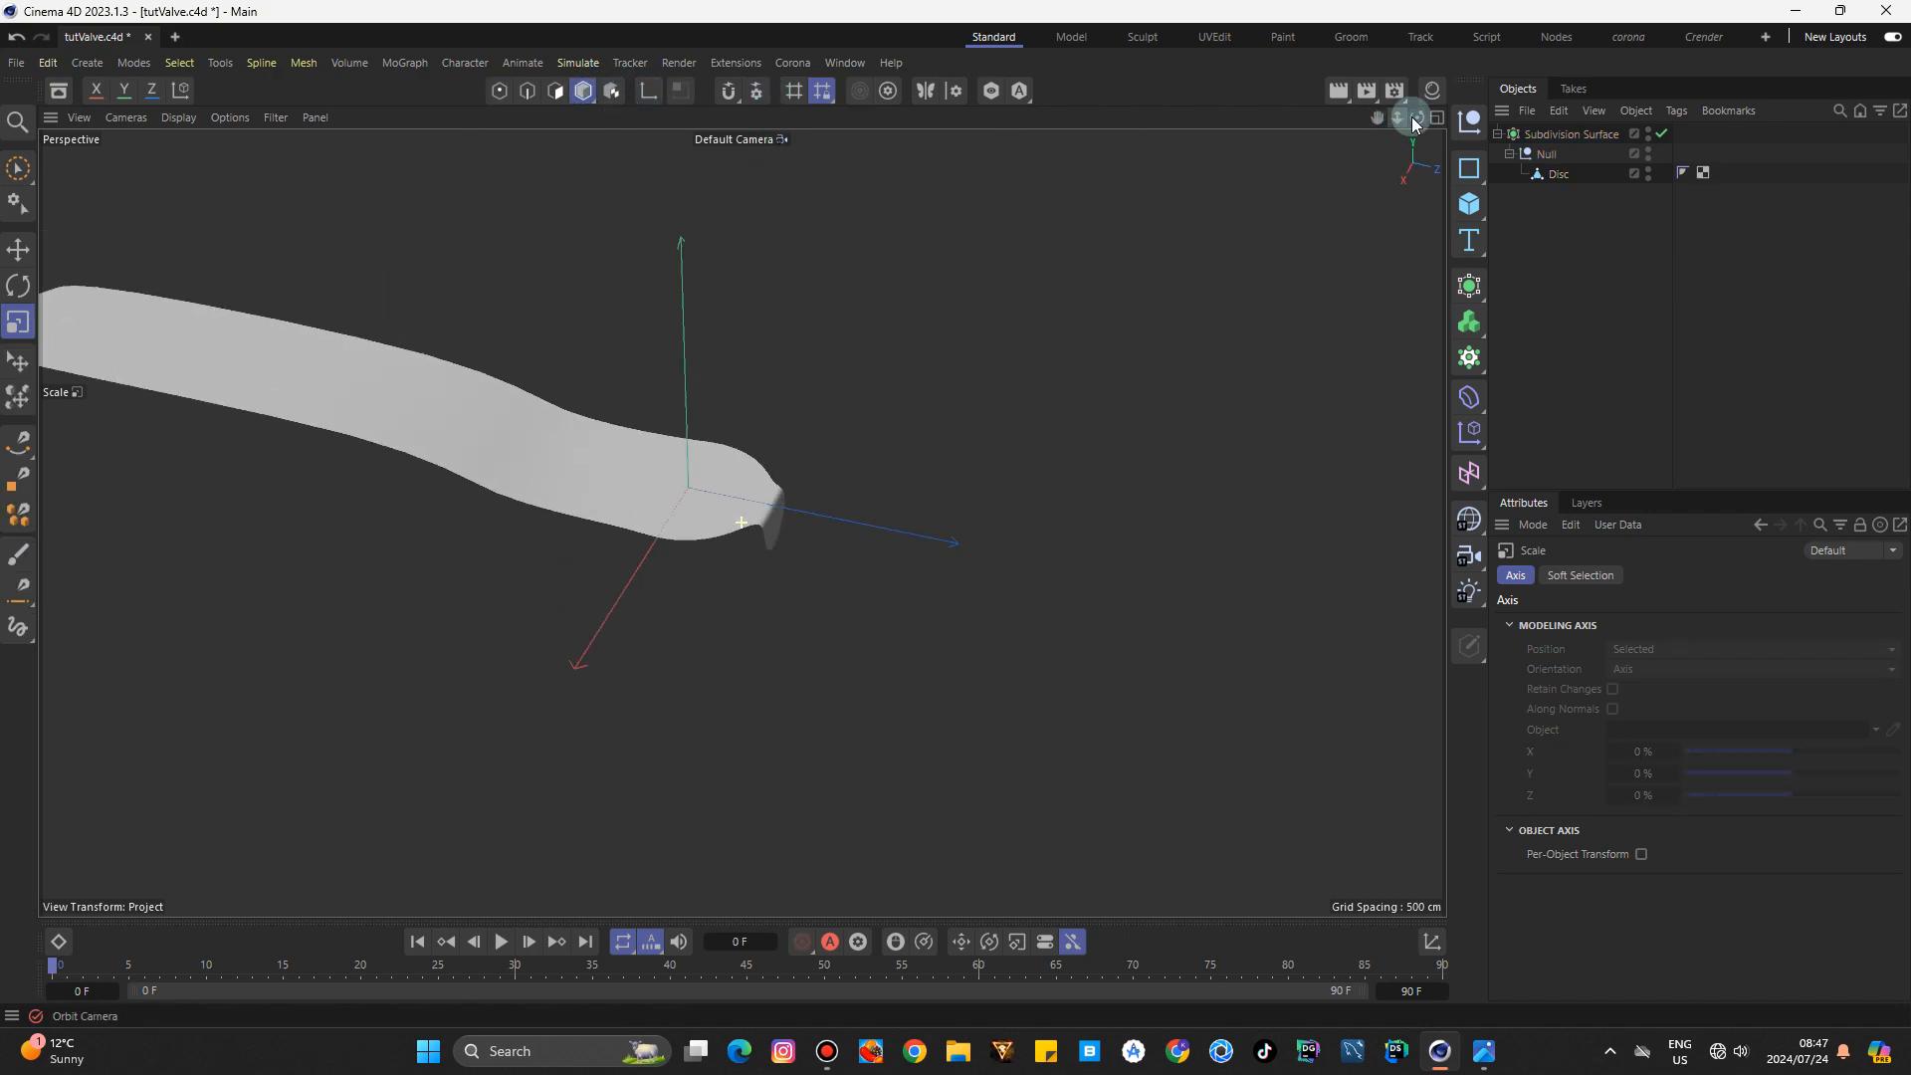
drag(1378, 118, 1553, 174)
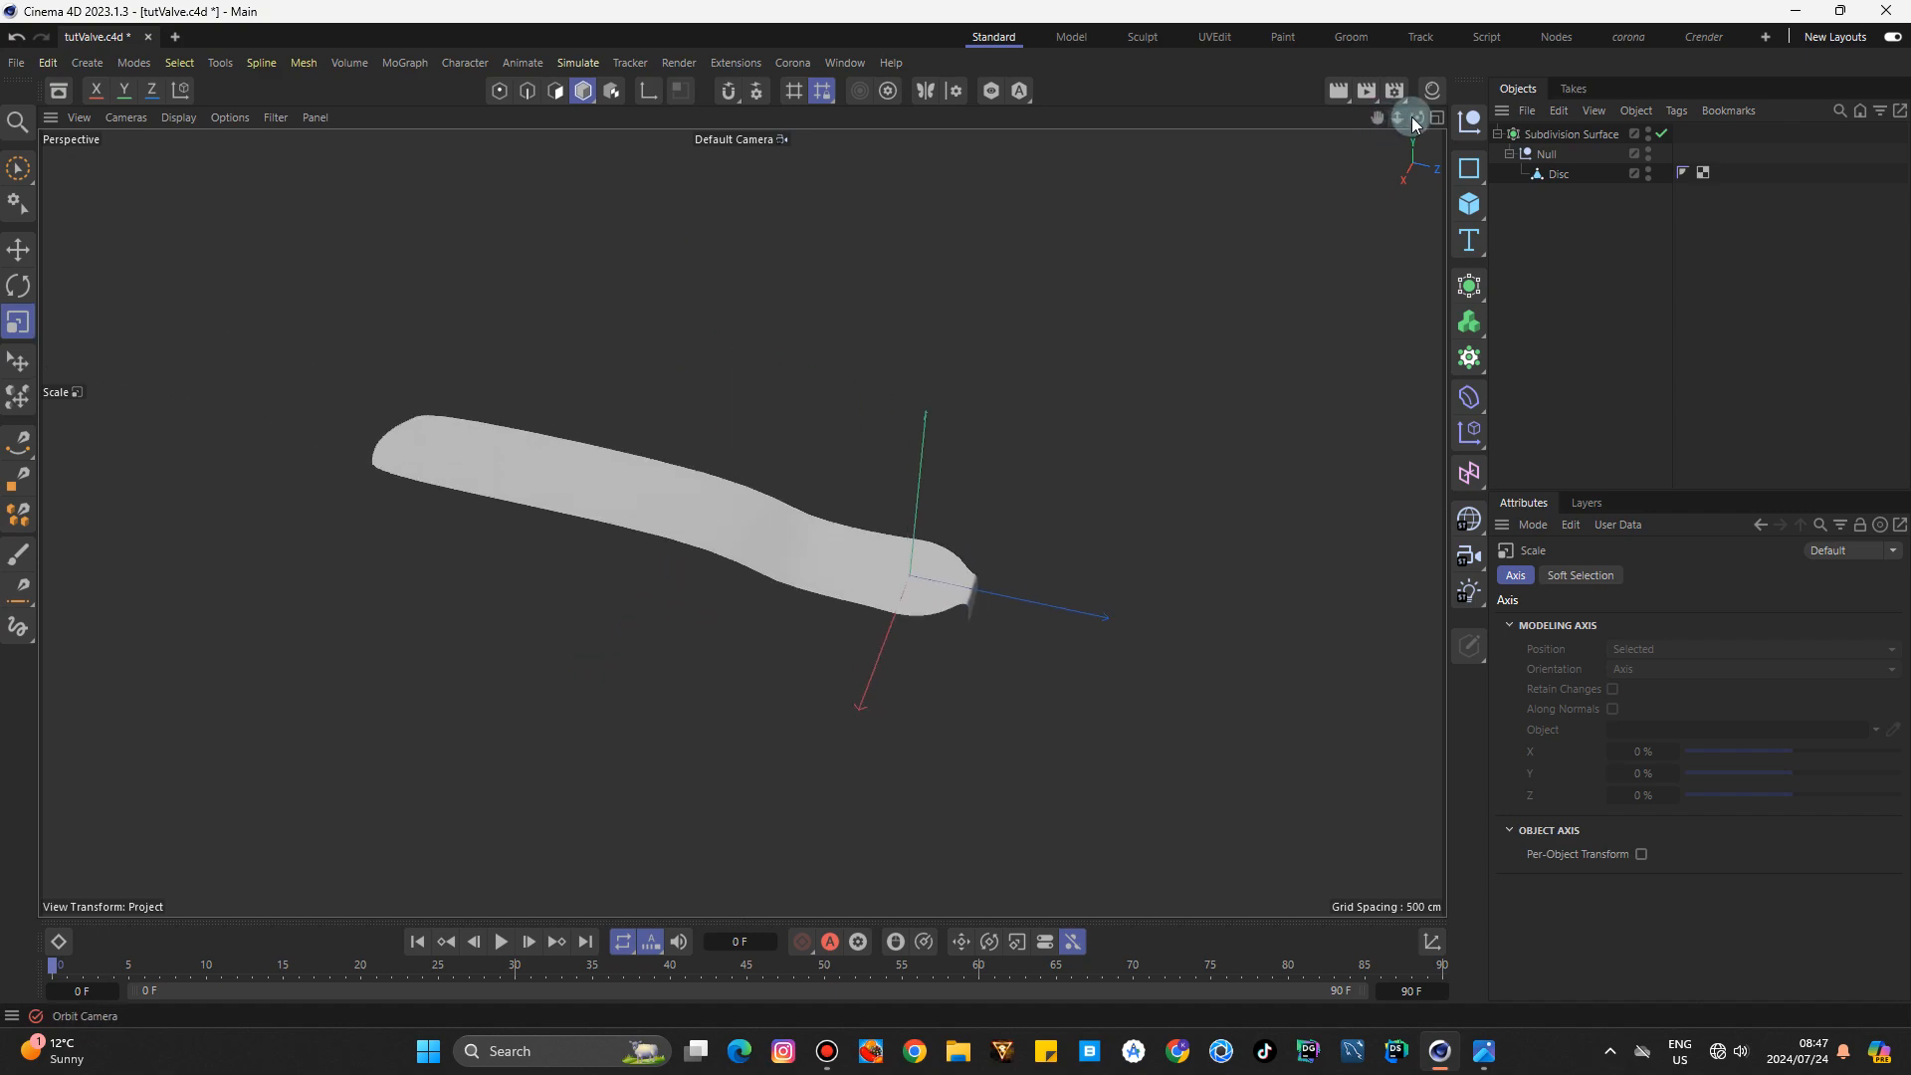
drag(1414, 123, 1459, 137)
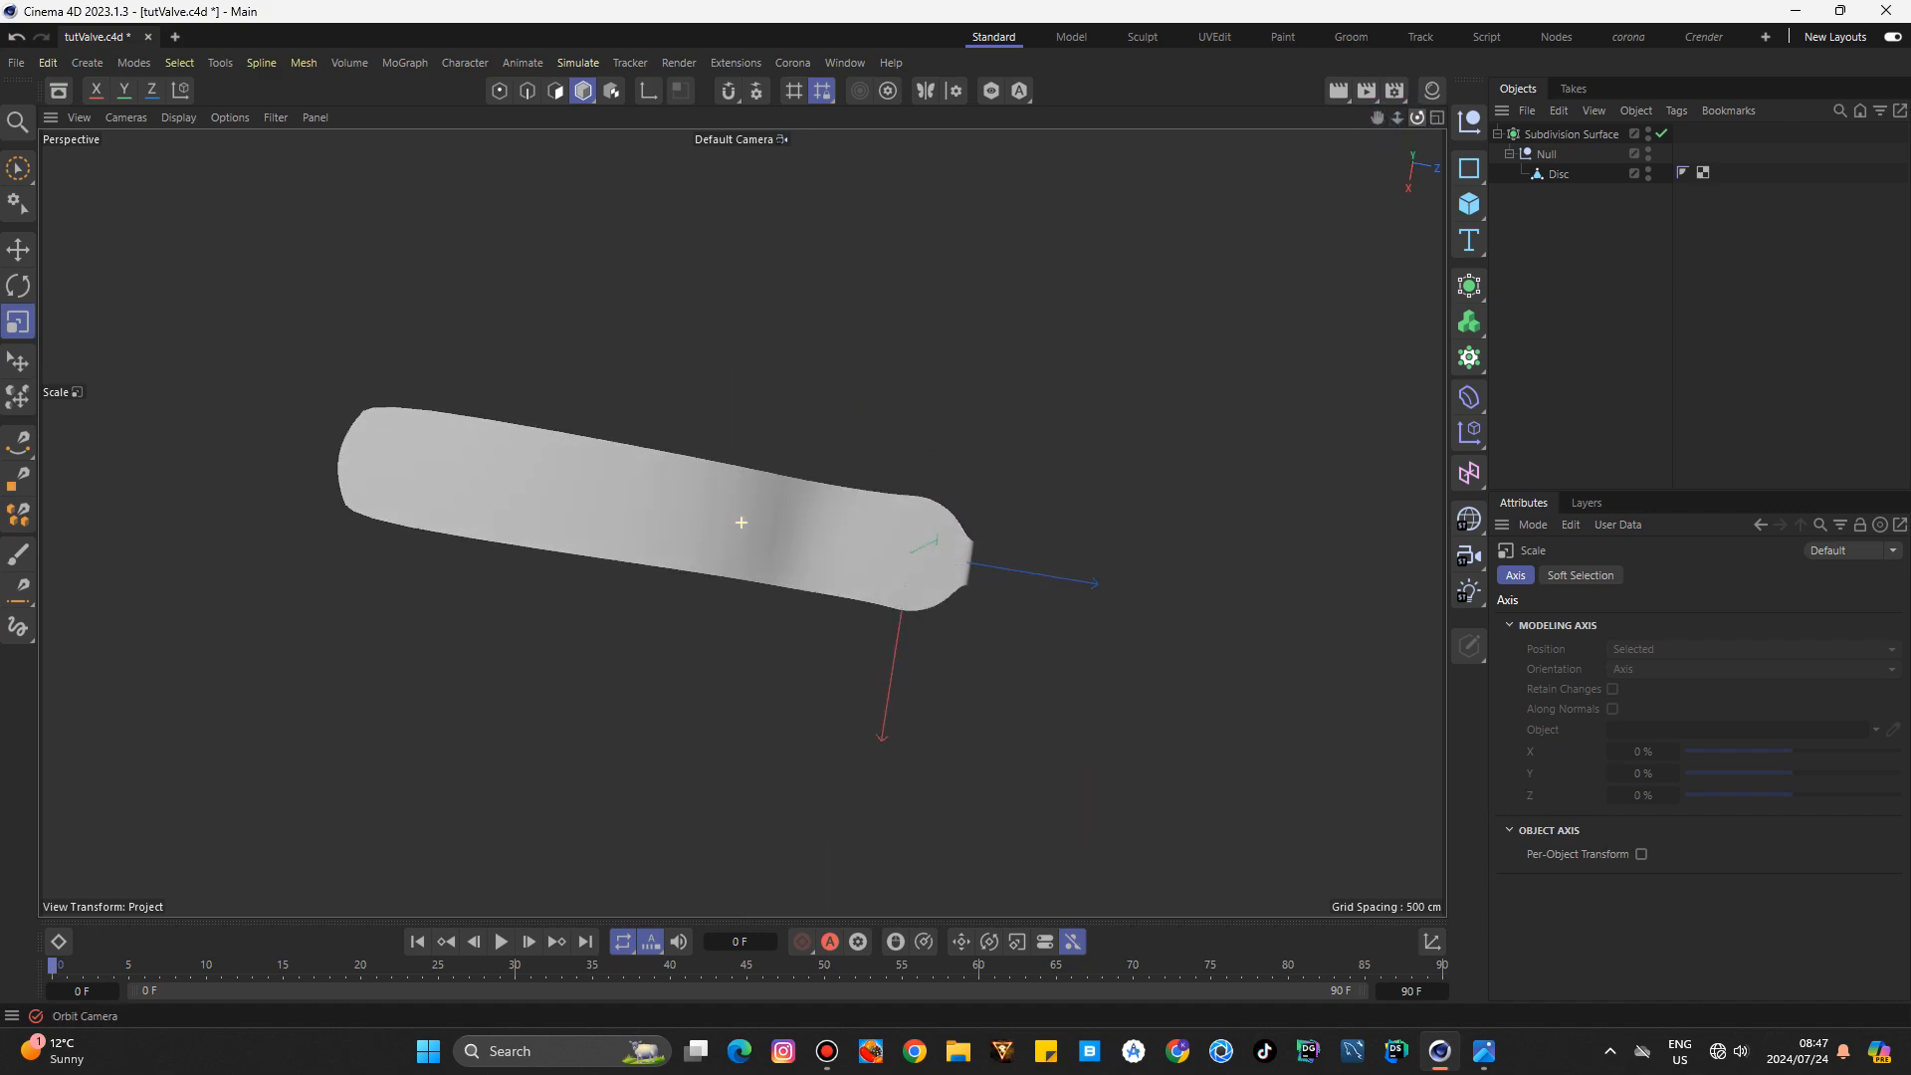
drag(1423, 209, 1483, 49)
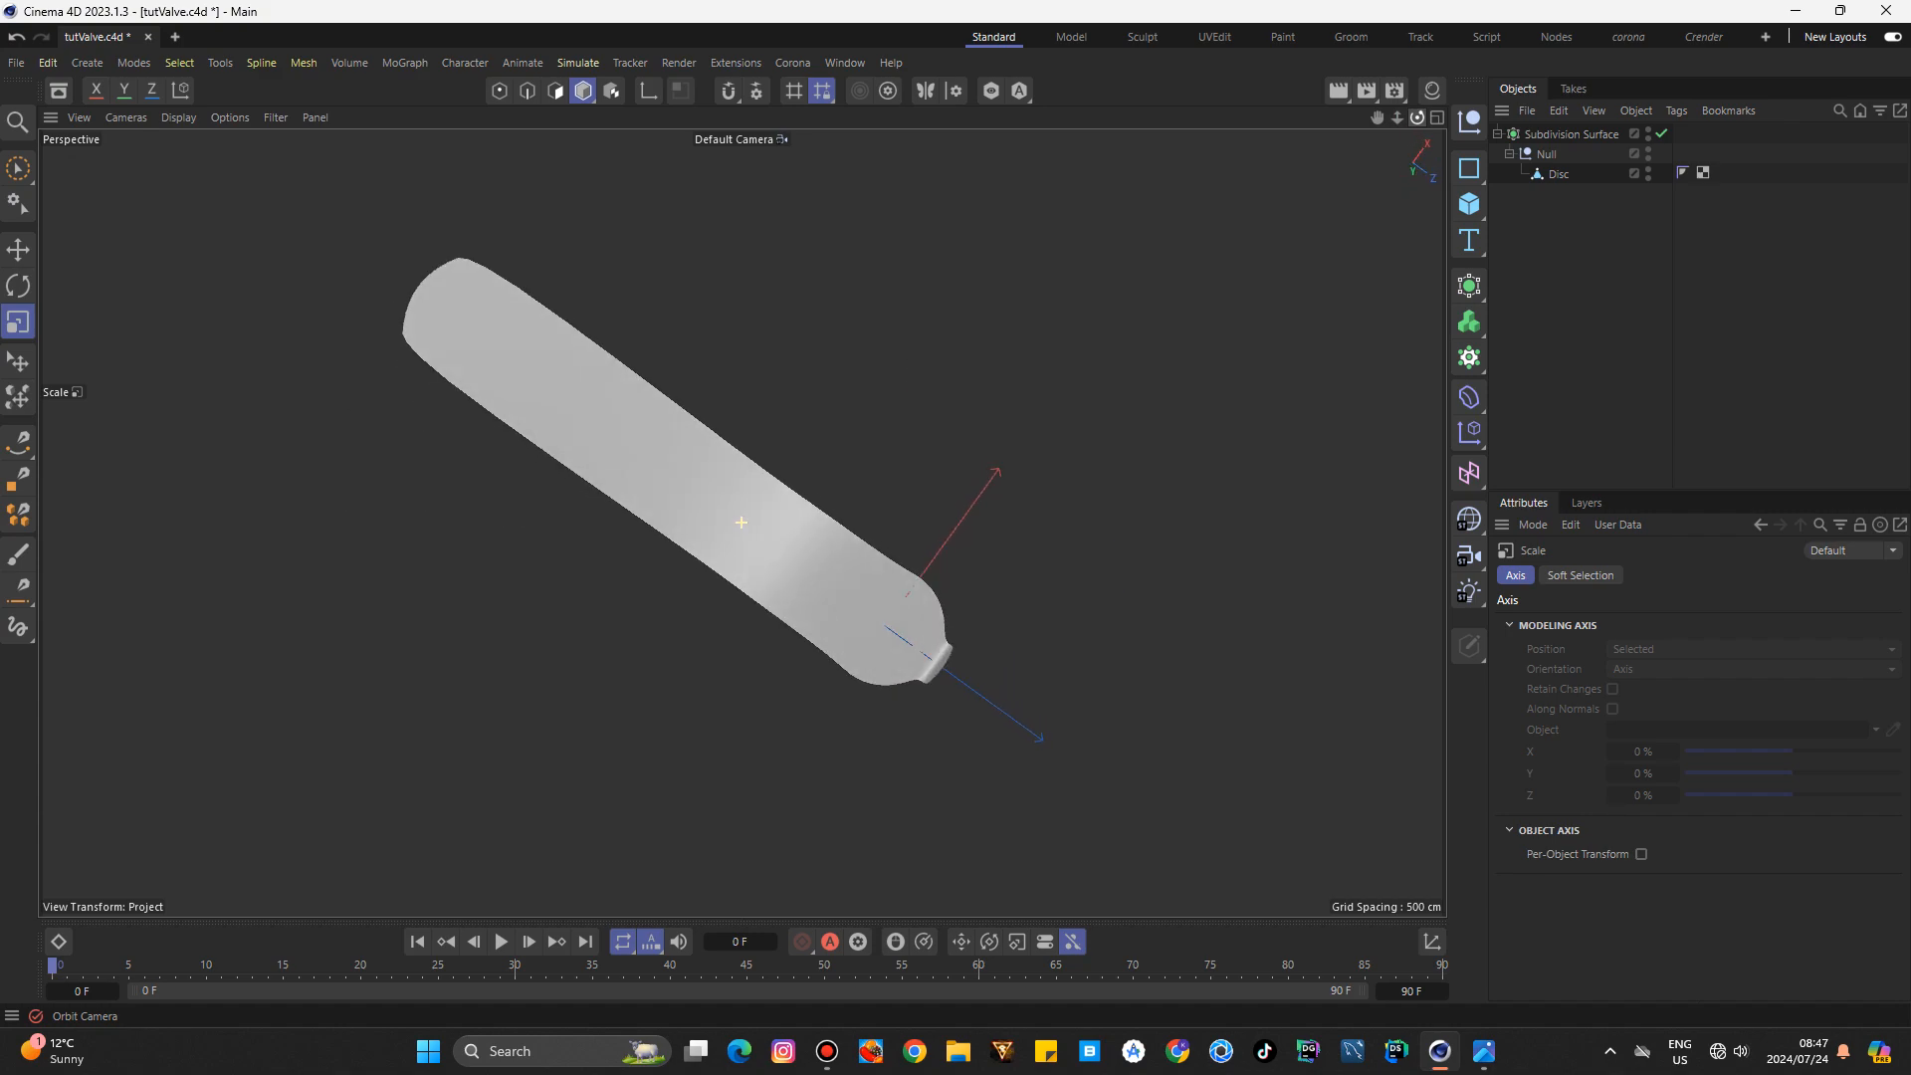
drag(1417, 118, 1430, 119)
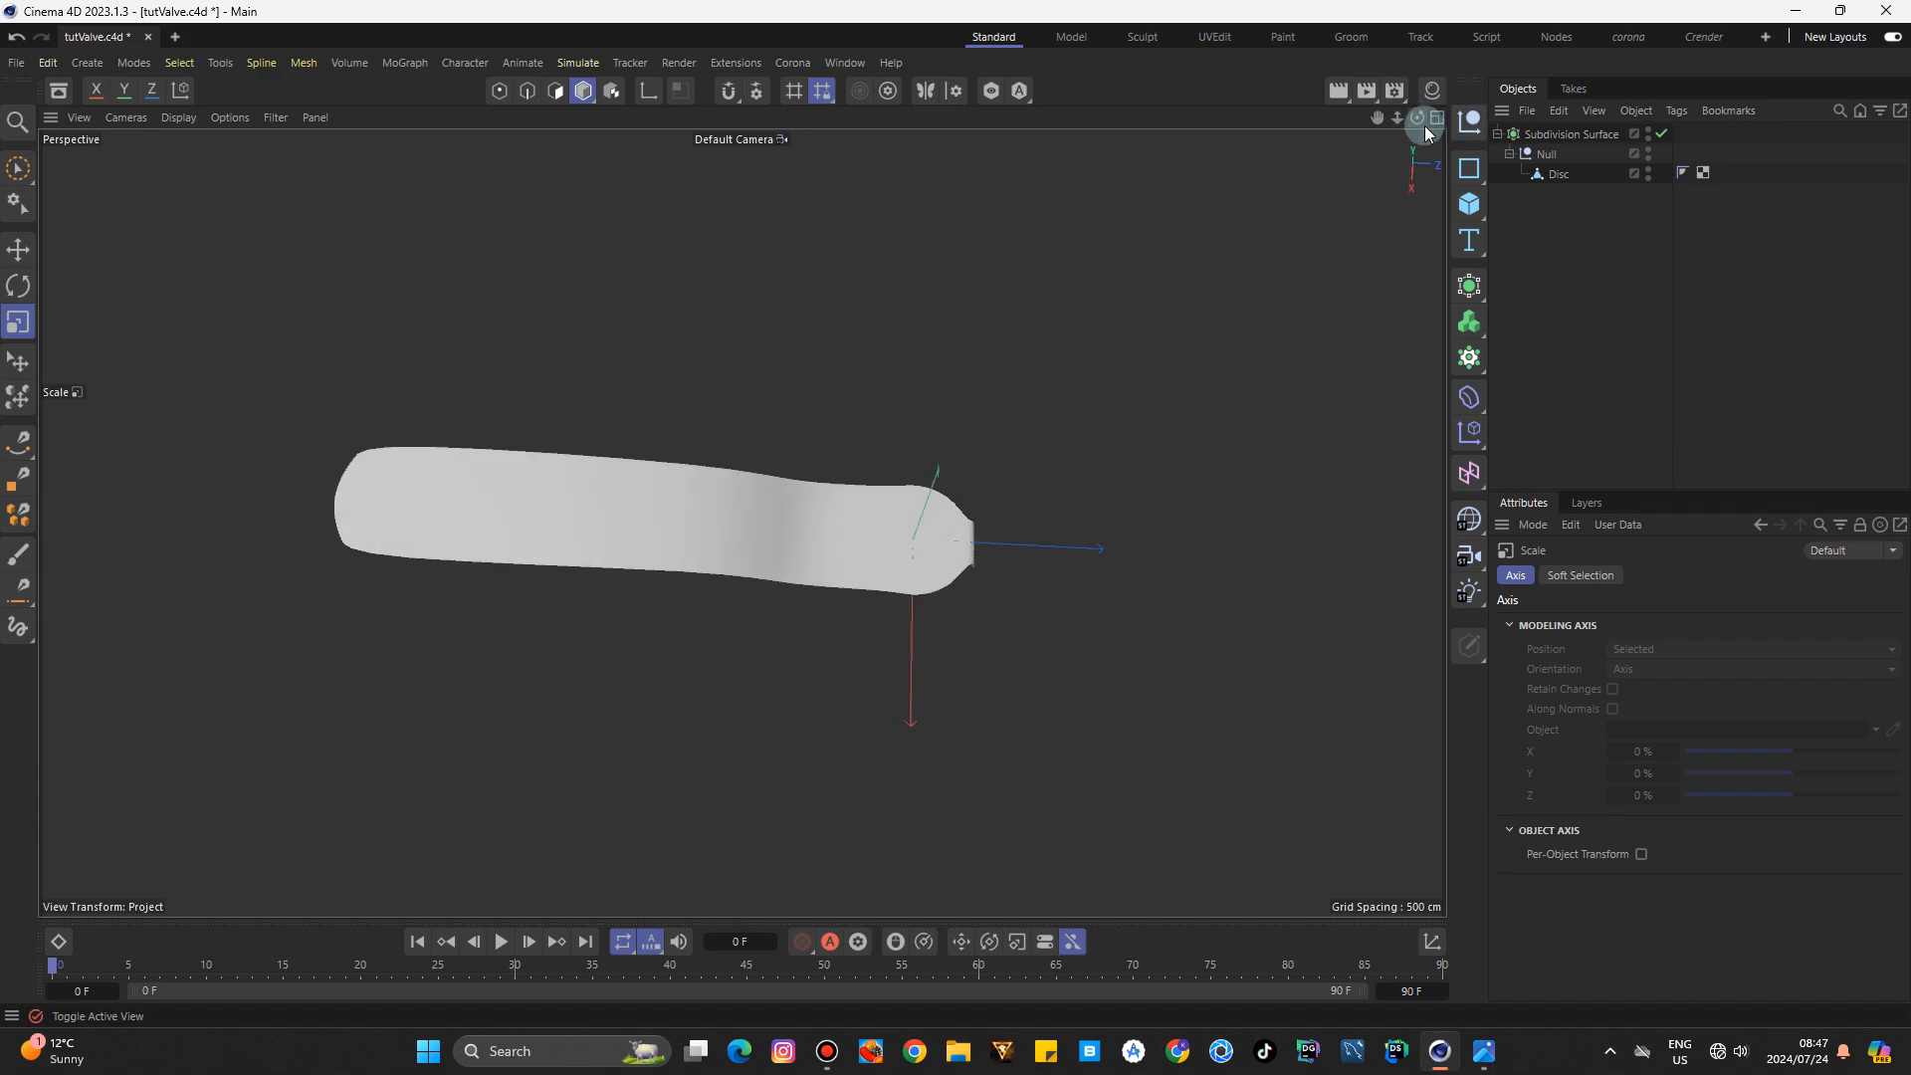
In the four-view layout, move the disc mesh's two outer corner points at the handle's far end back along Z toward the disc centre.
click(1434, 119)
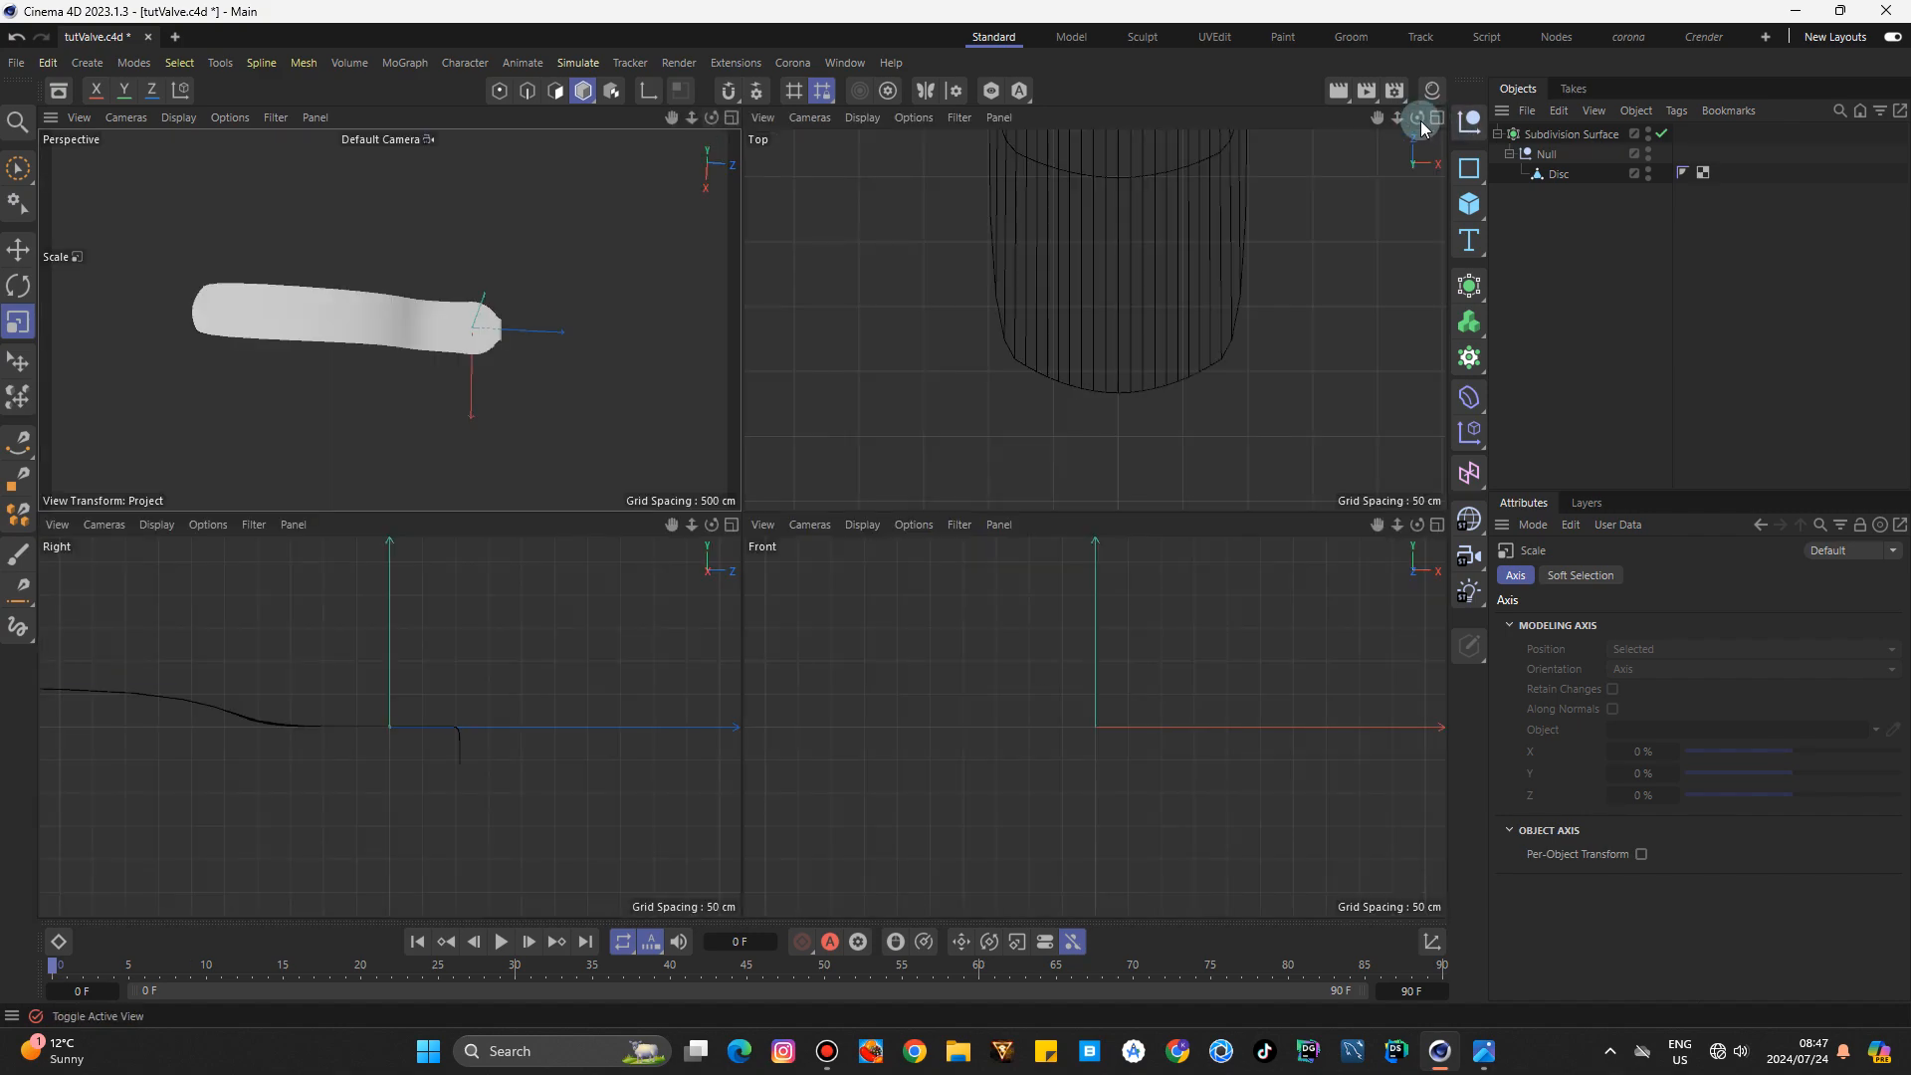
click(1556, 174)
click(499, 91)
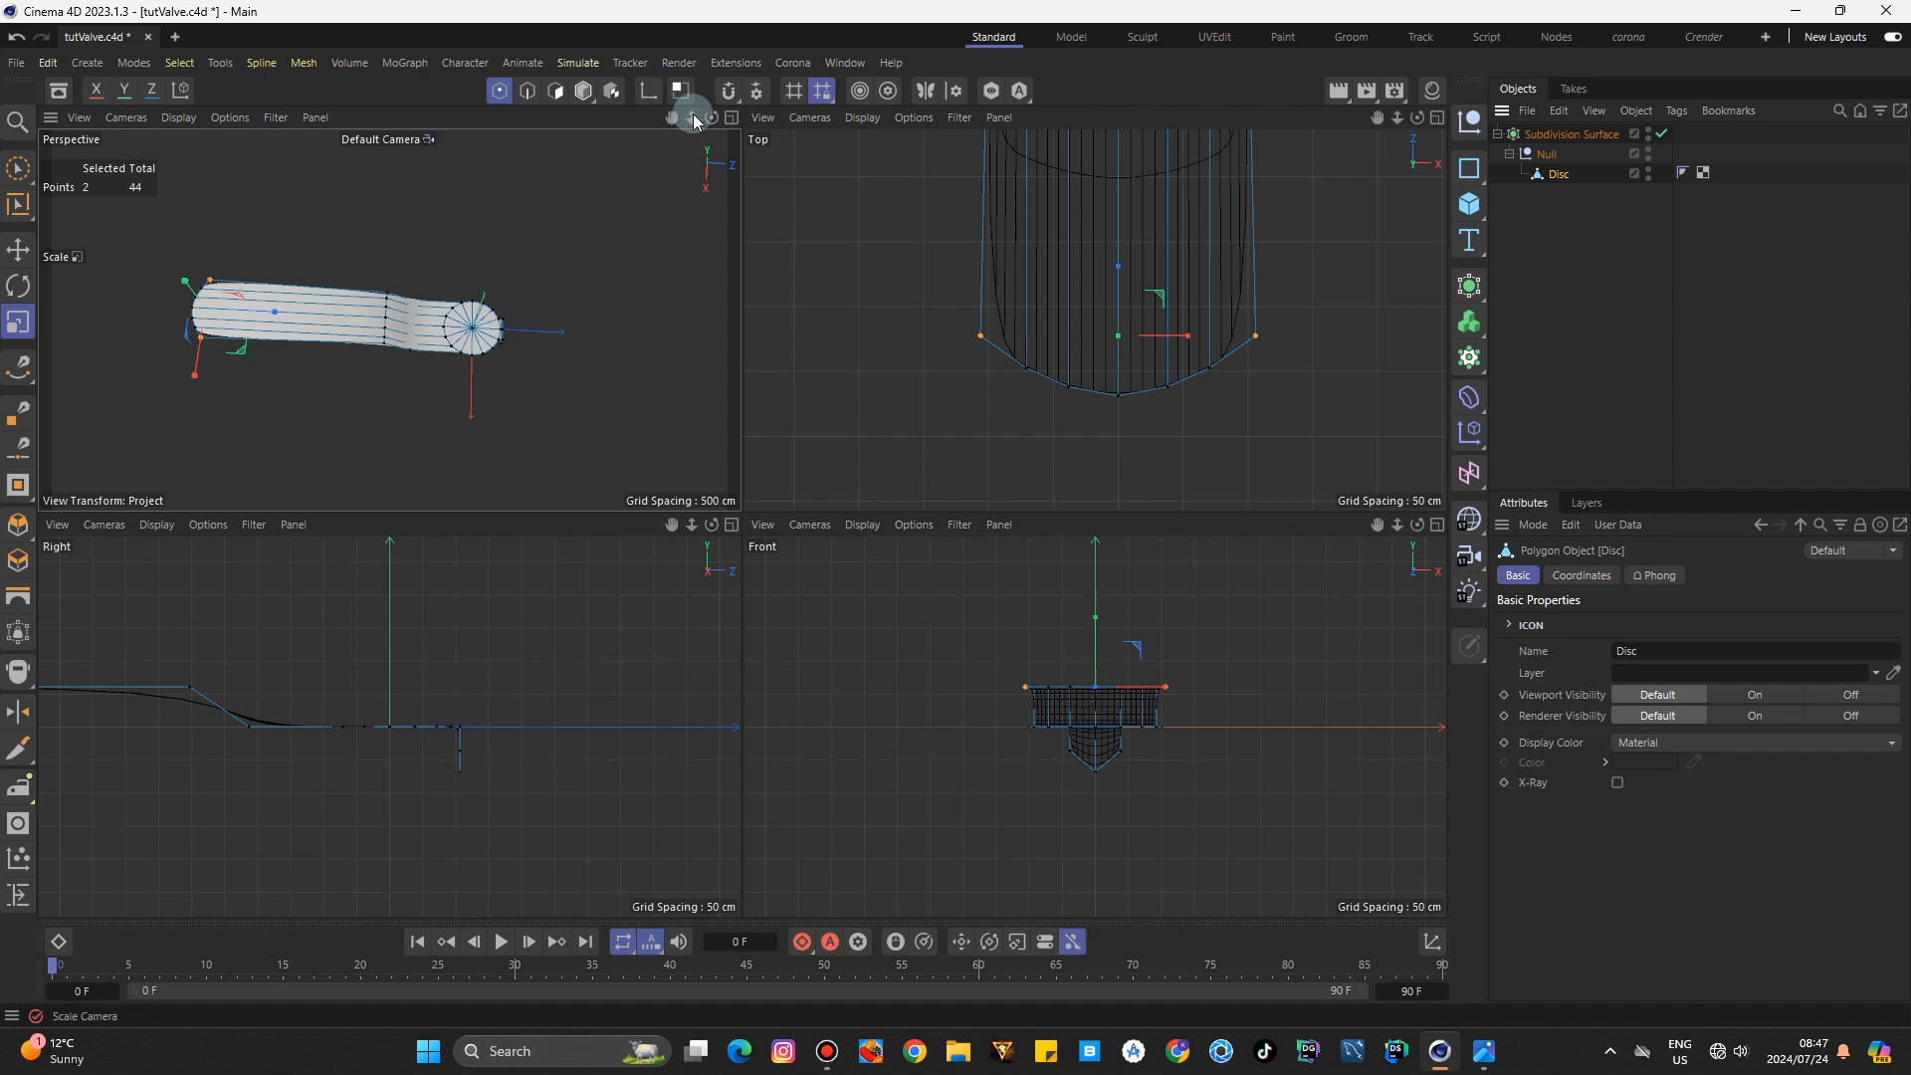
drag(692, 116, 1003, 201)
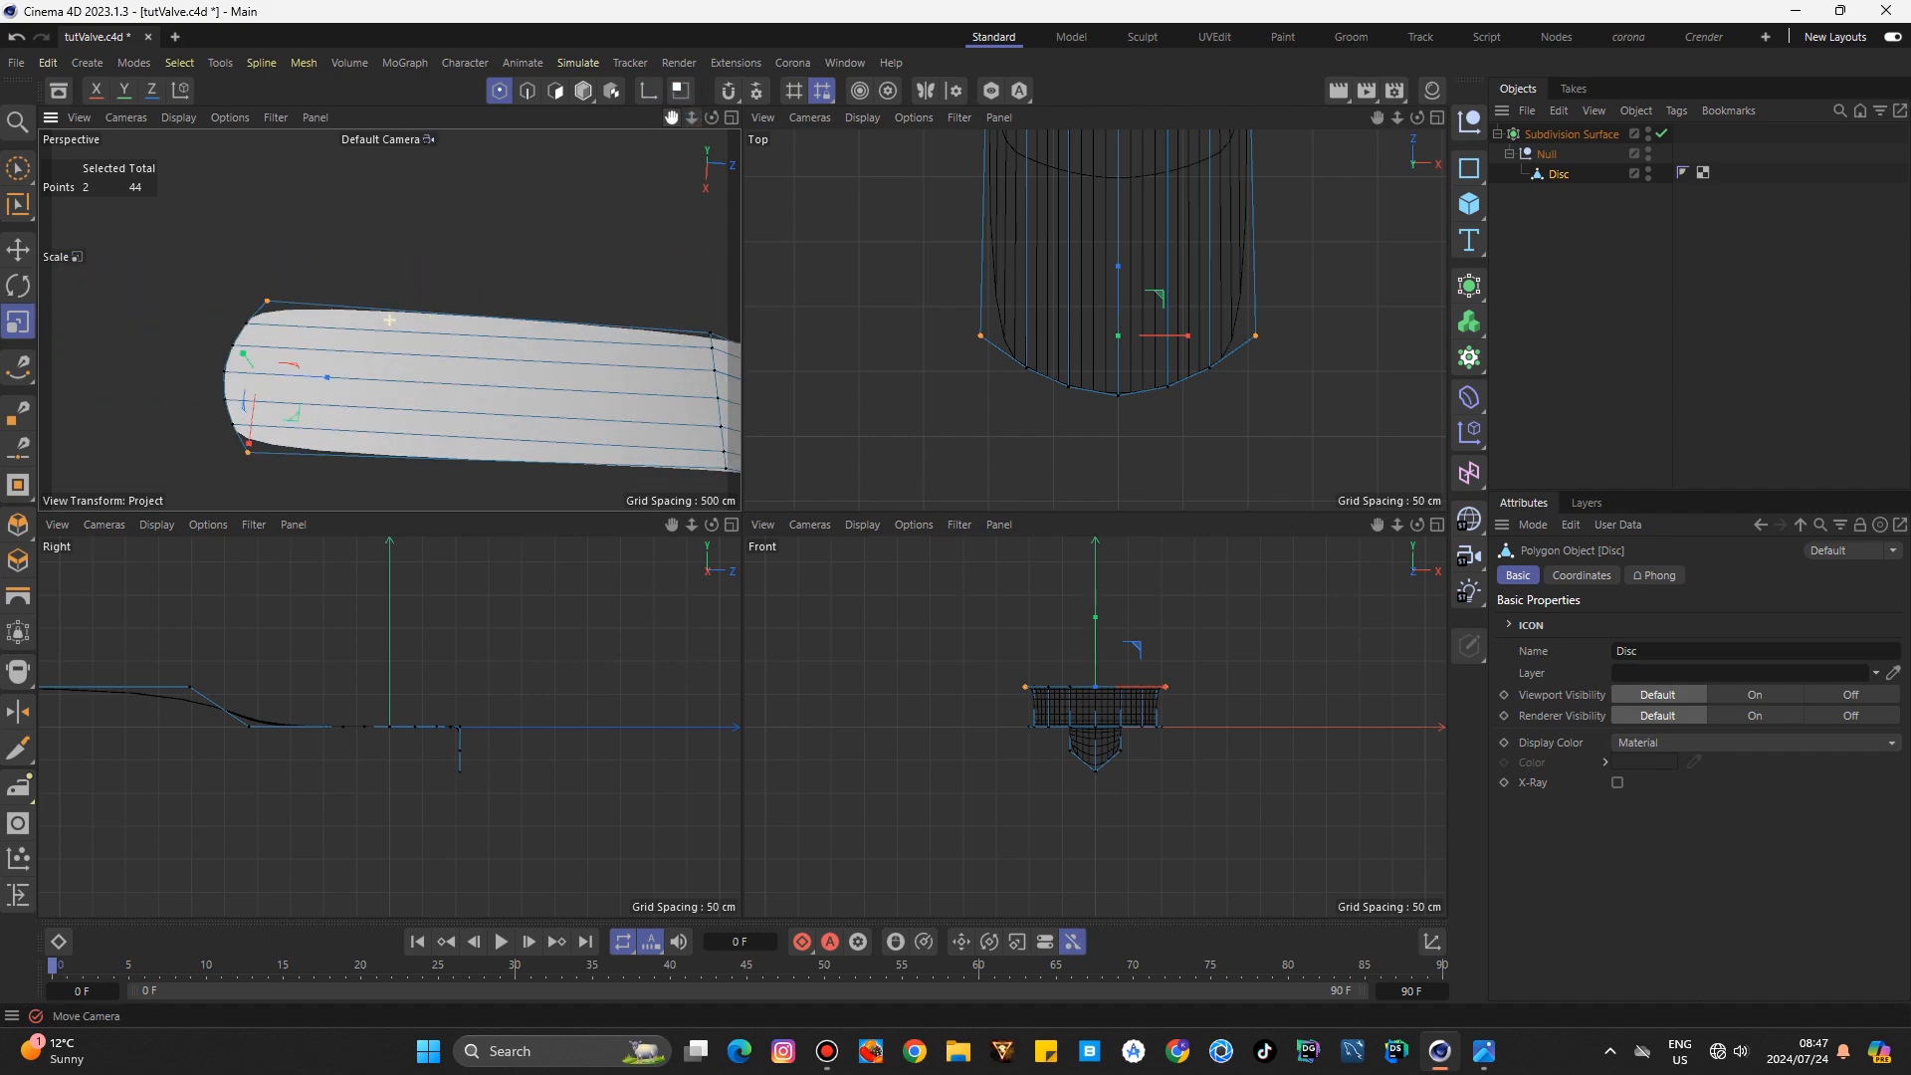
click(18, 249)
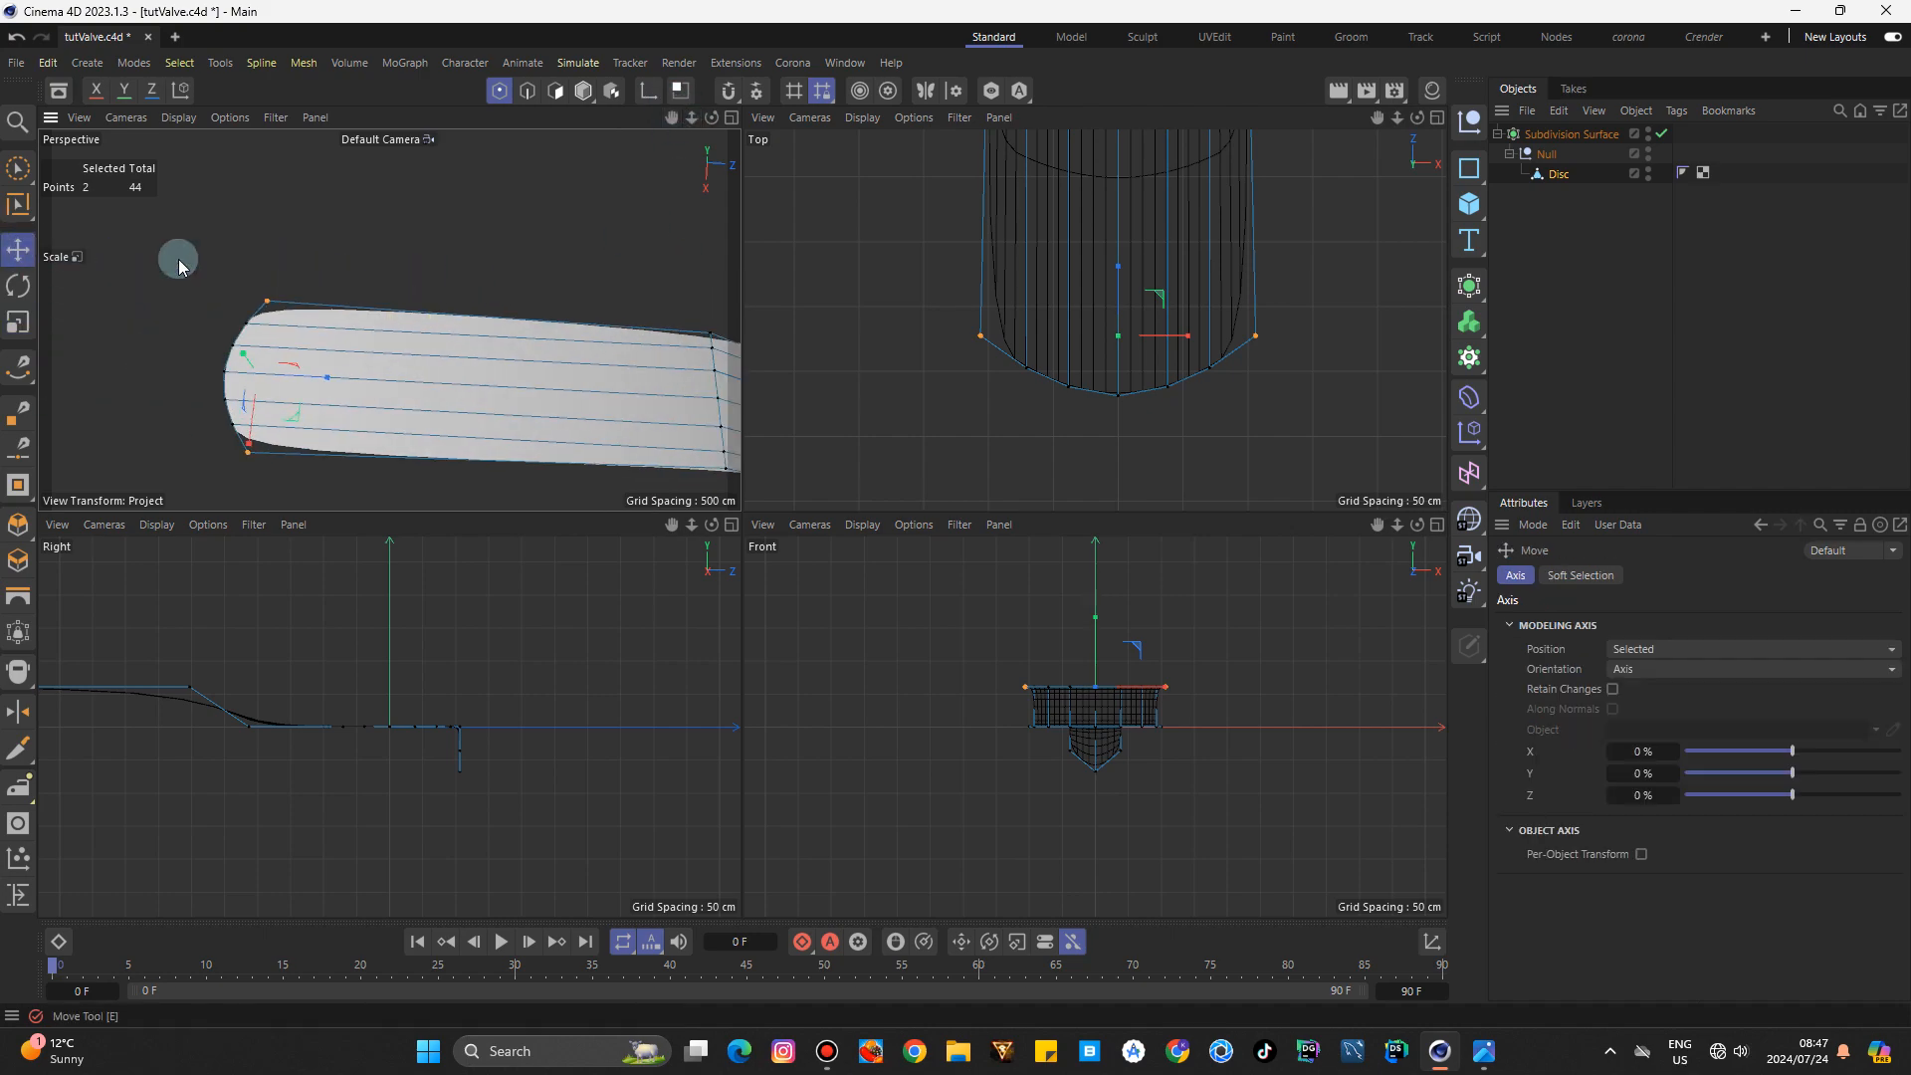
mouse_move(1114, 275)
mouse_down()
mouse_move(1117, 298)
mouse_move(1131, 243)
mouse_up()
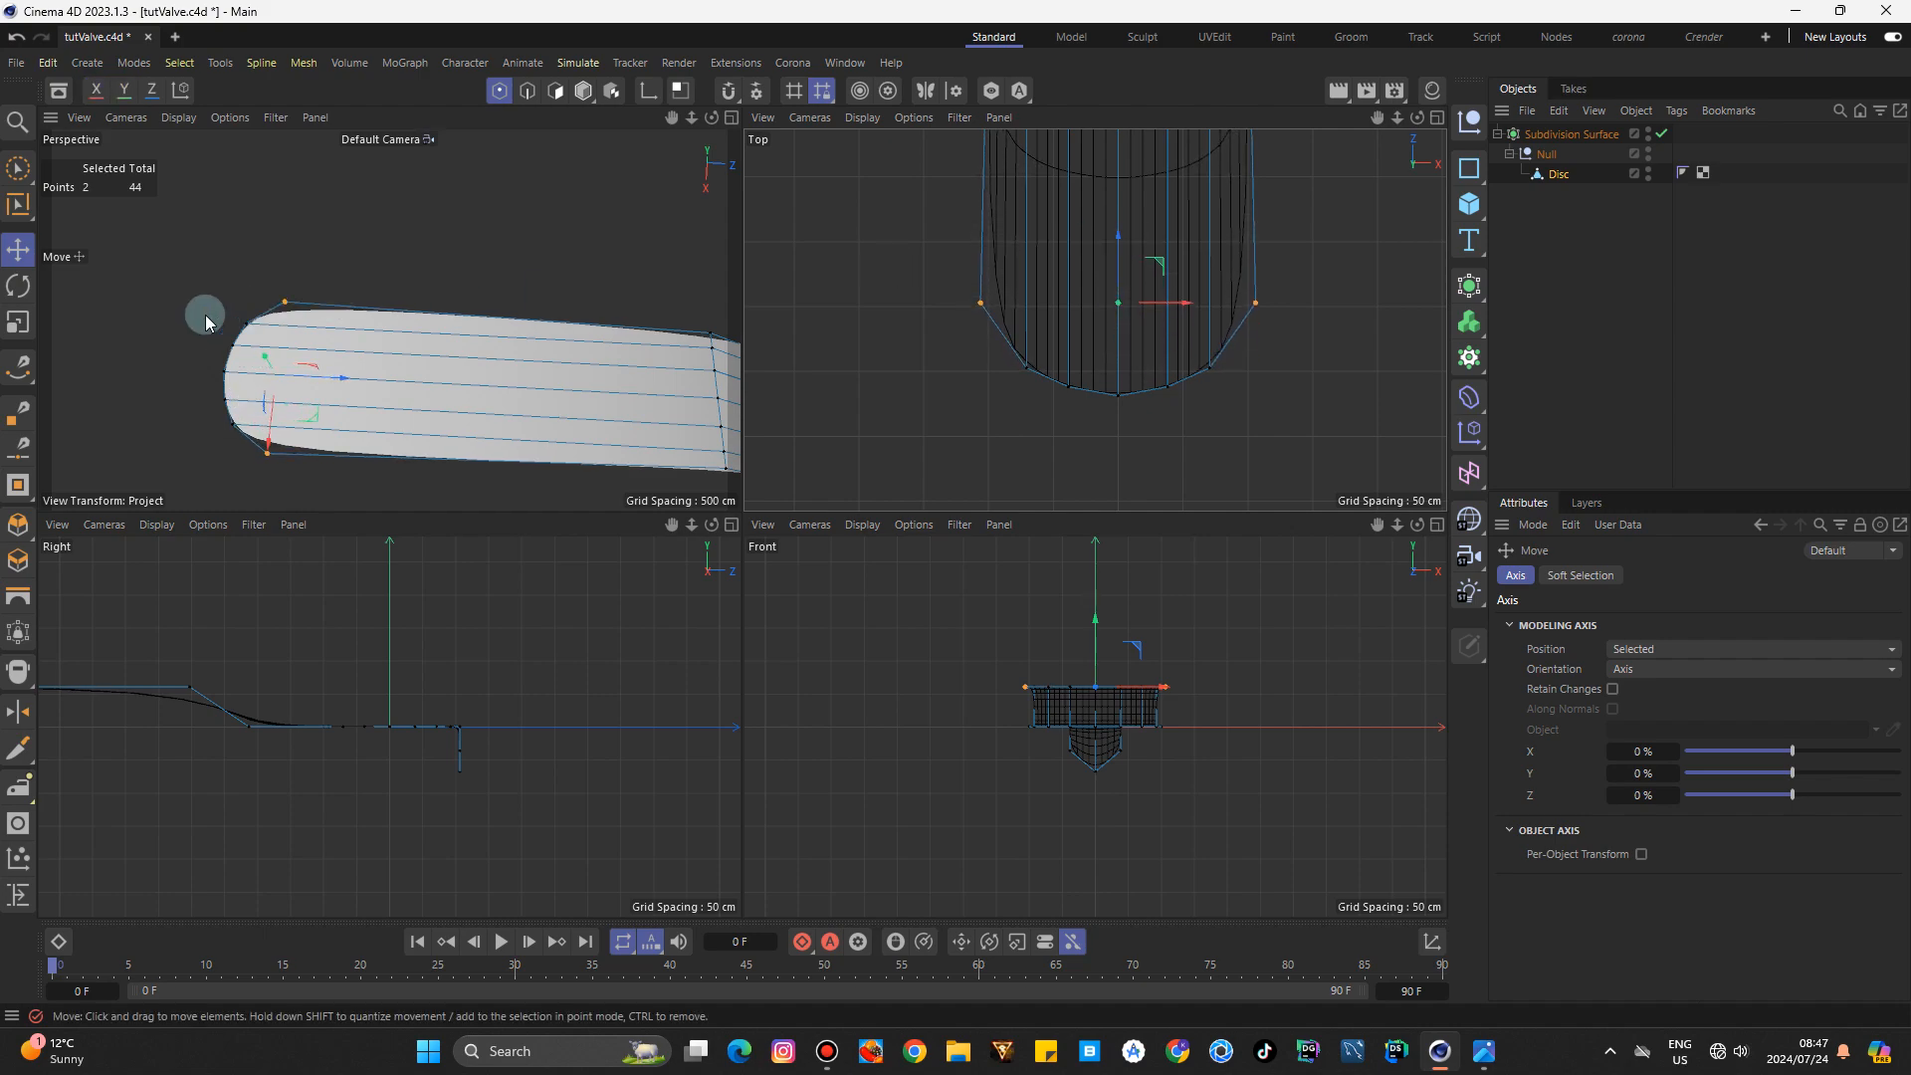
Scale the two outer corner points at the handle's far end further apart along X and return to Model mode.
click(18, 321)
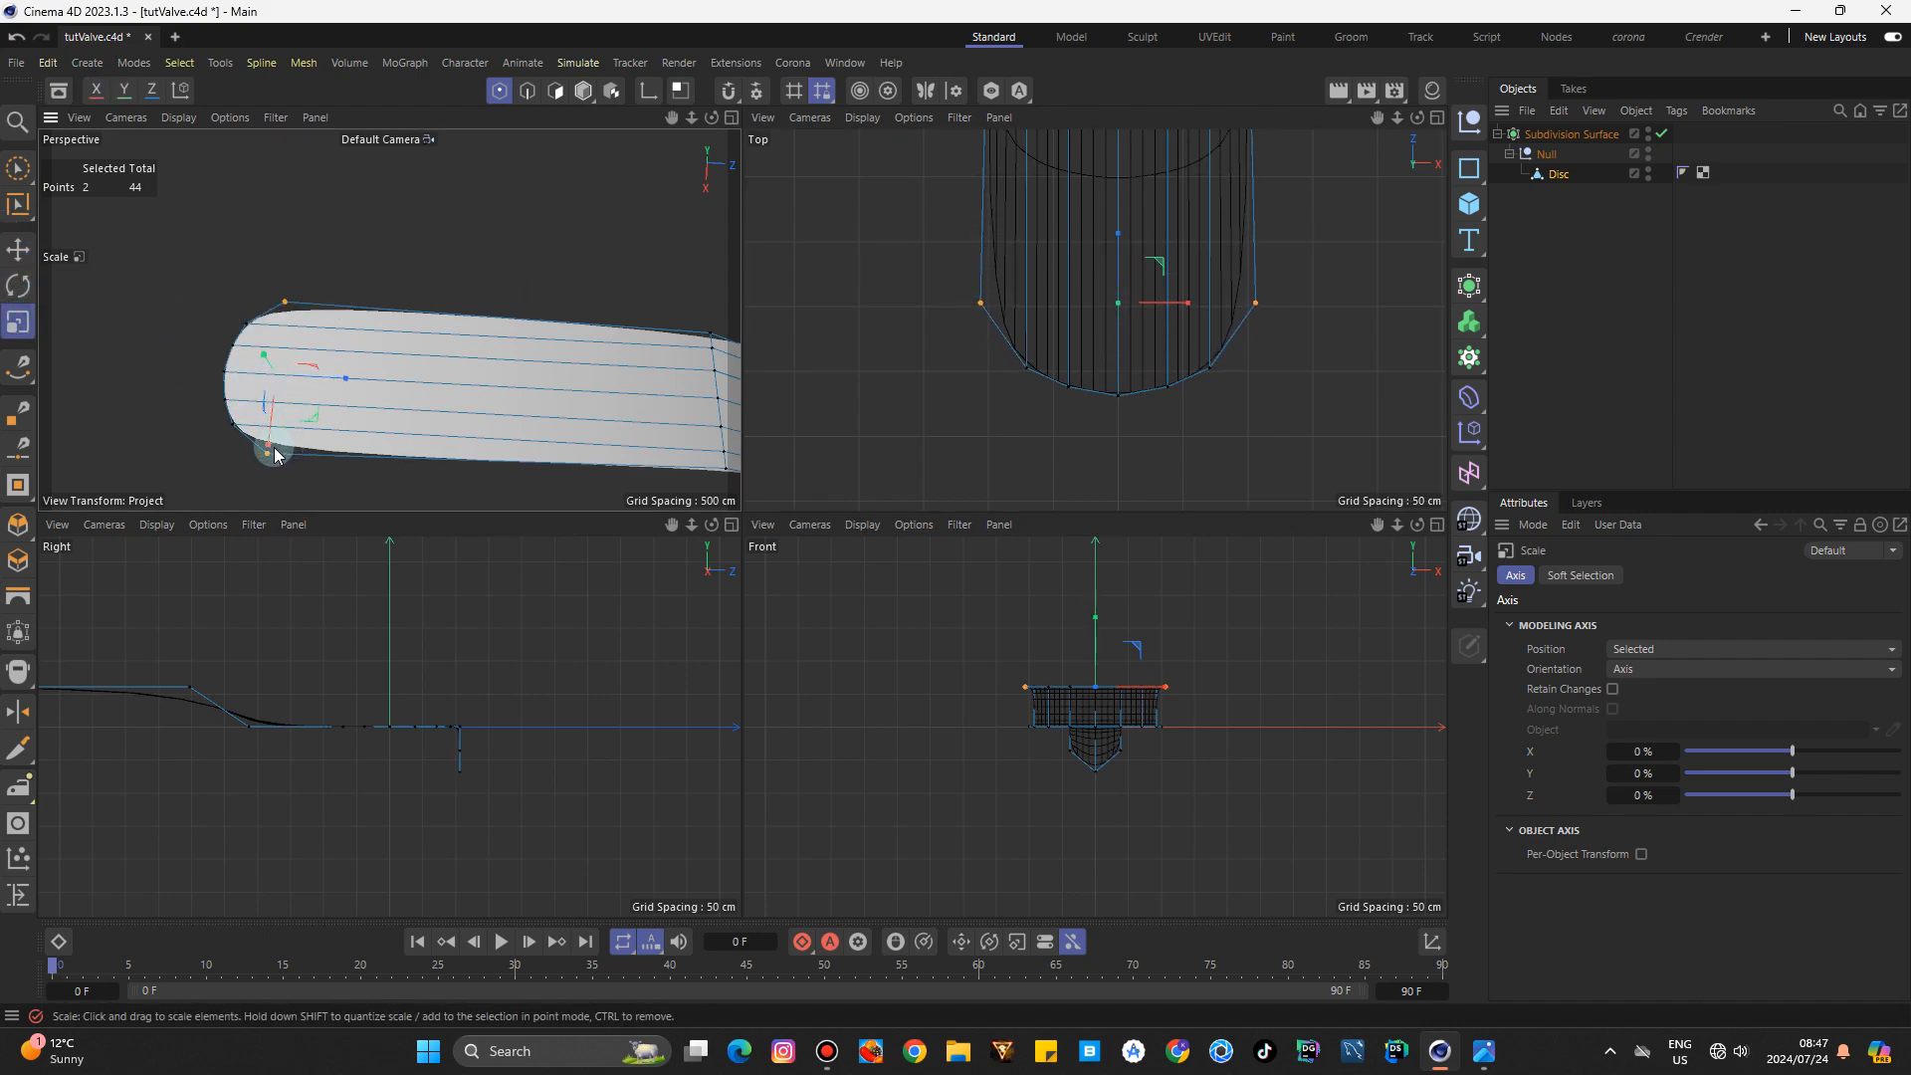
drag(276, 454, 271, 462)
click(731, 118)
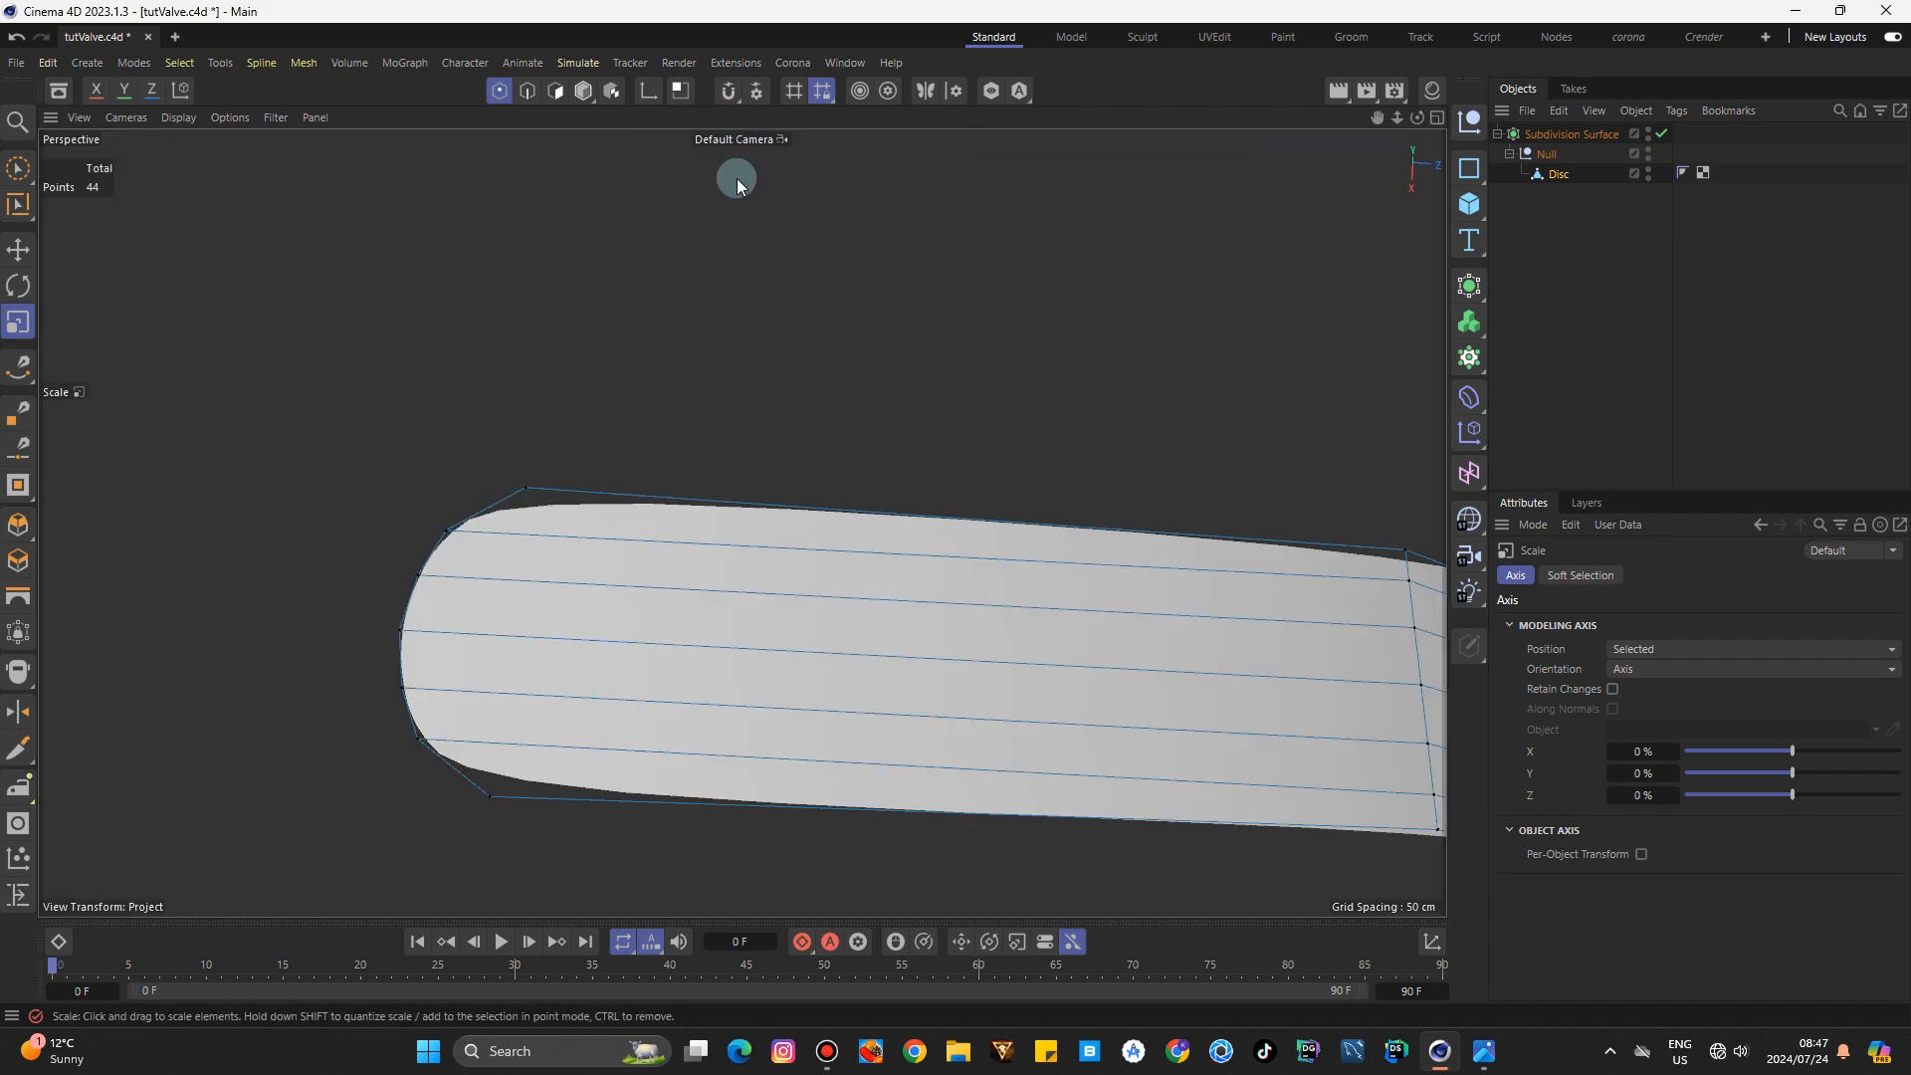
click(583, 90)
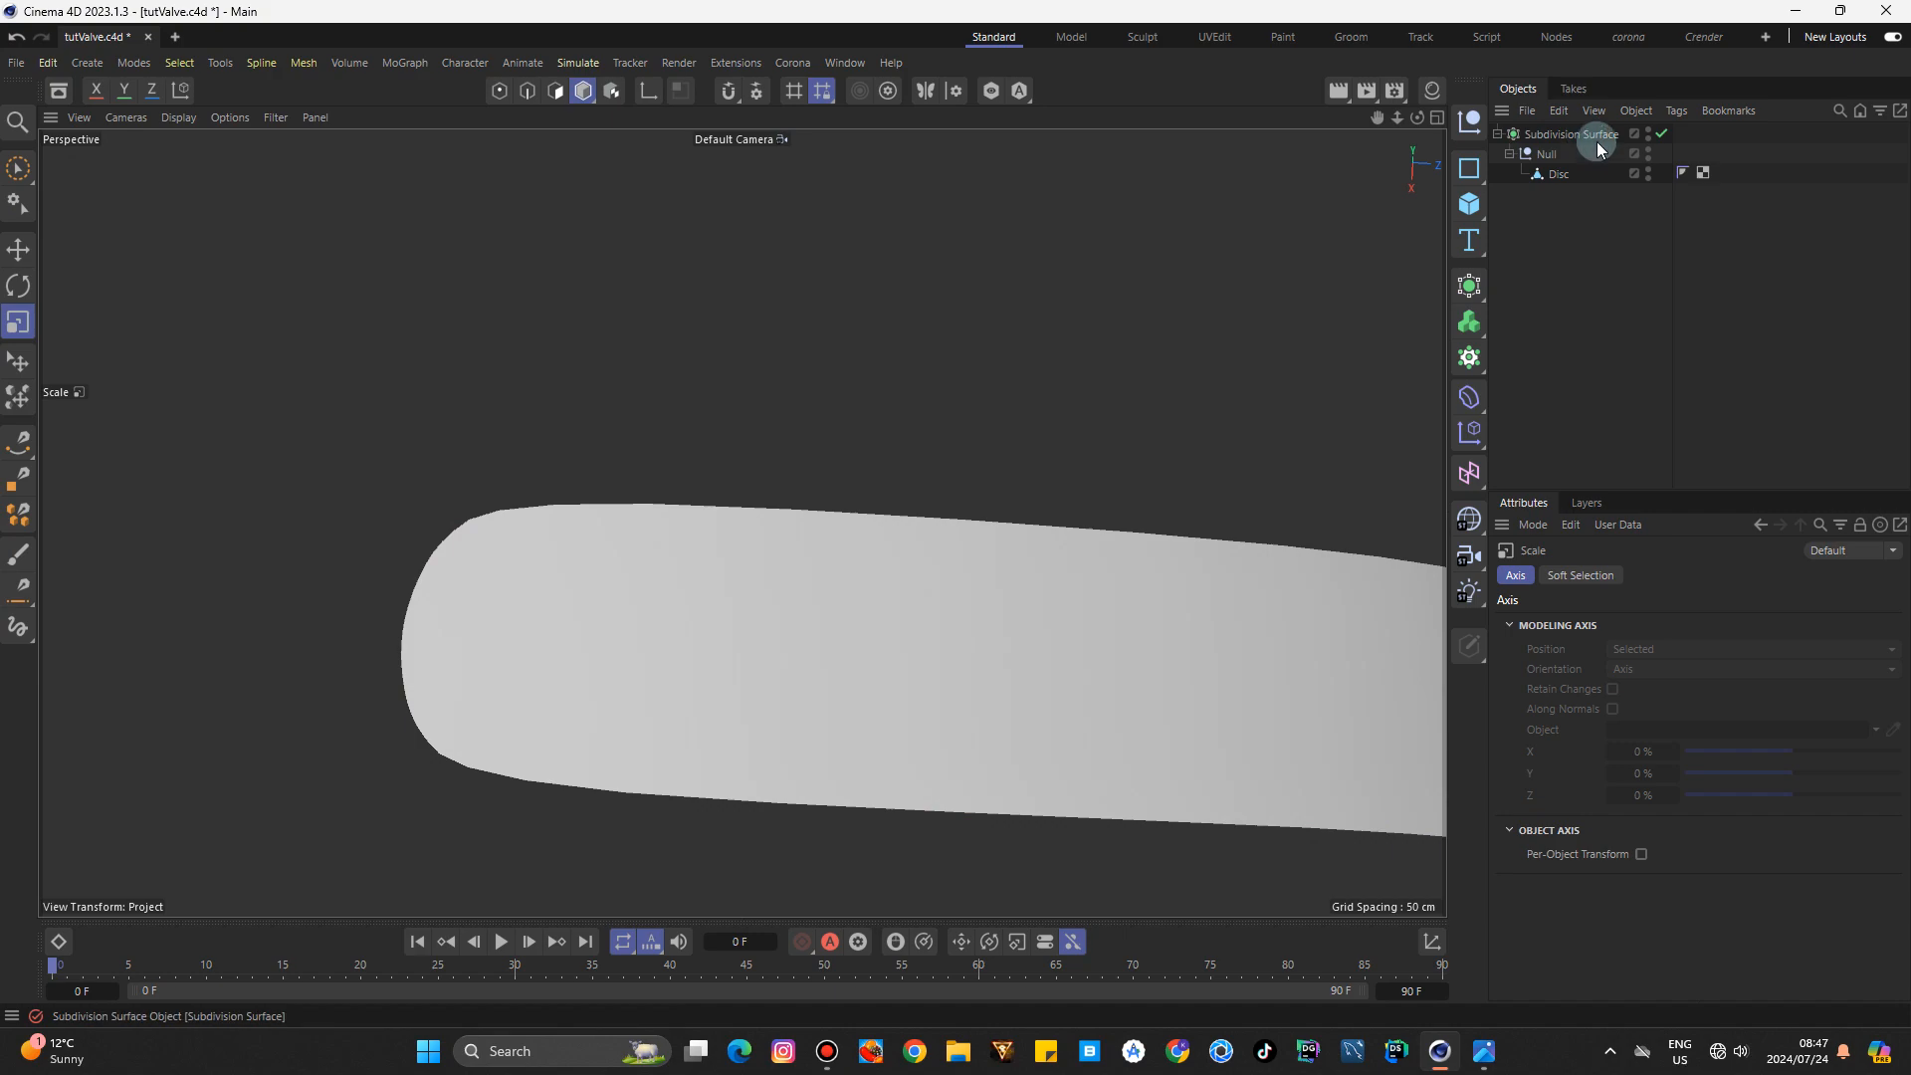
Select all polygons of the disc mesh and disable the Subdivision Surface.
click(1557, 174)
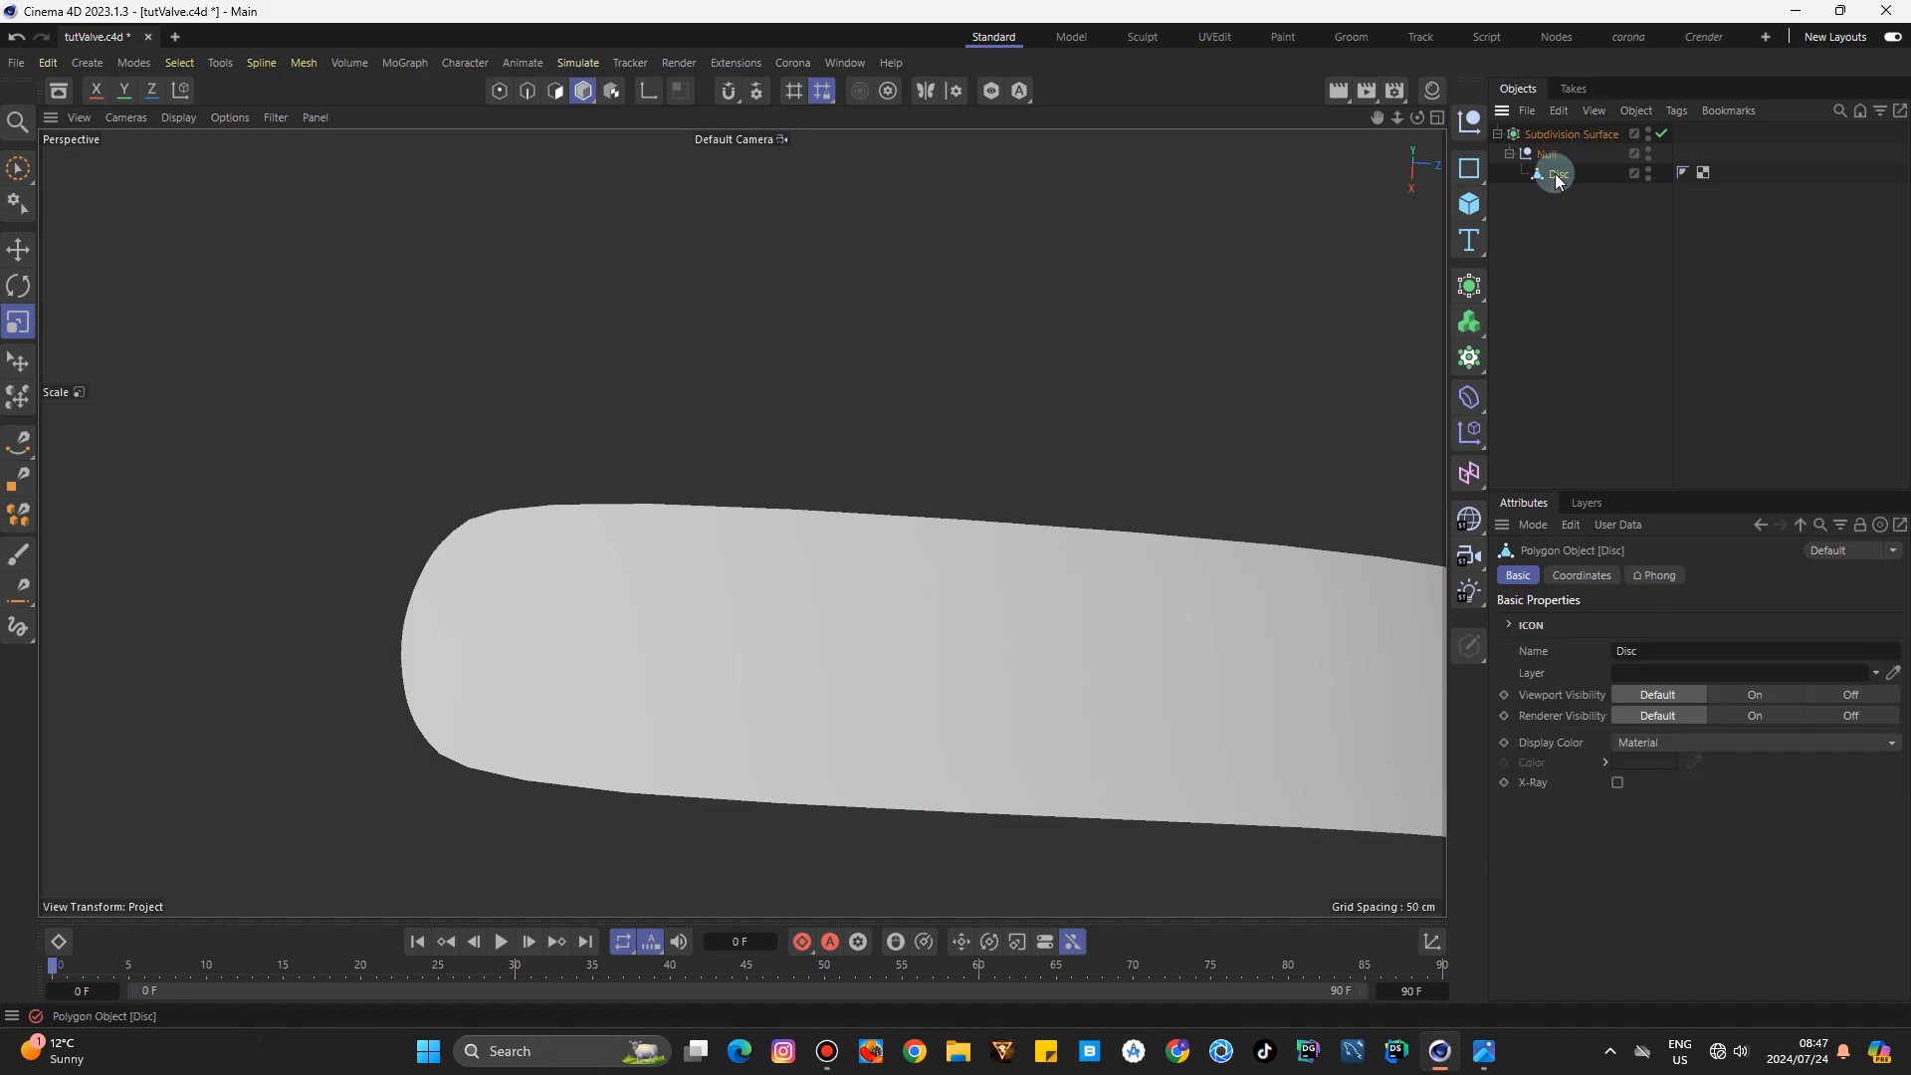
click(556, 91)
click(669, 530)
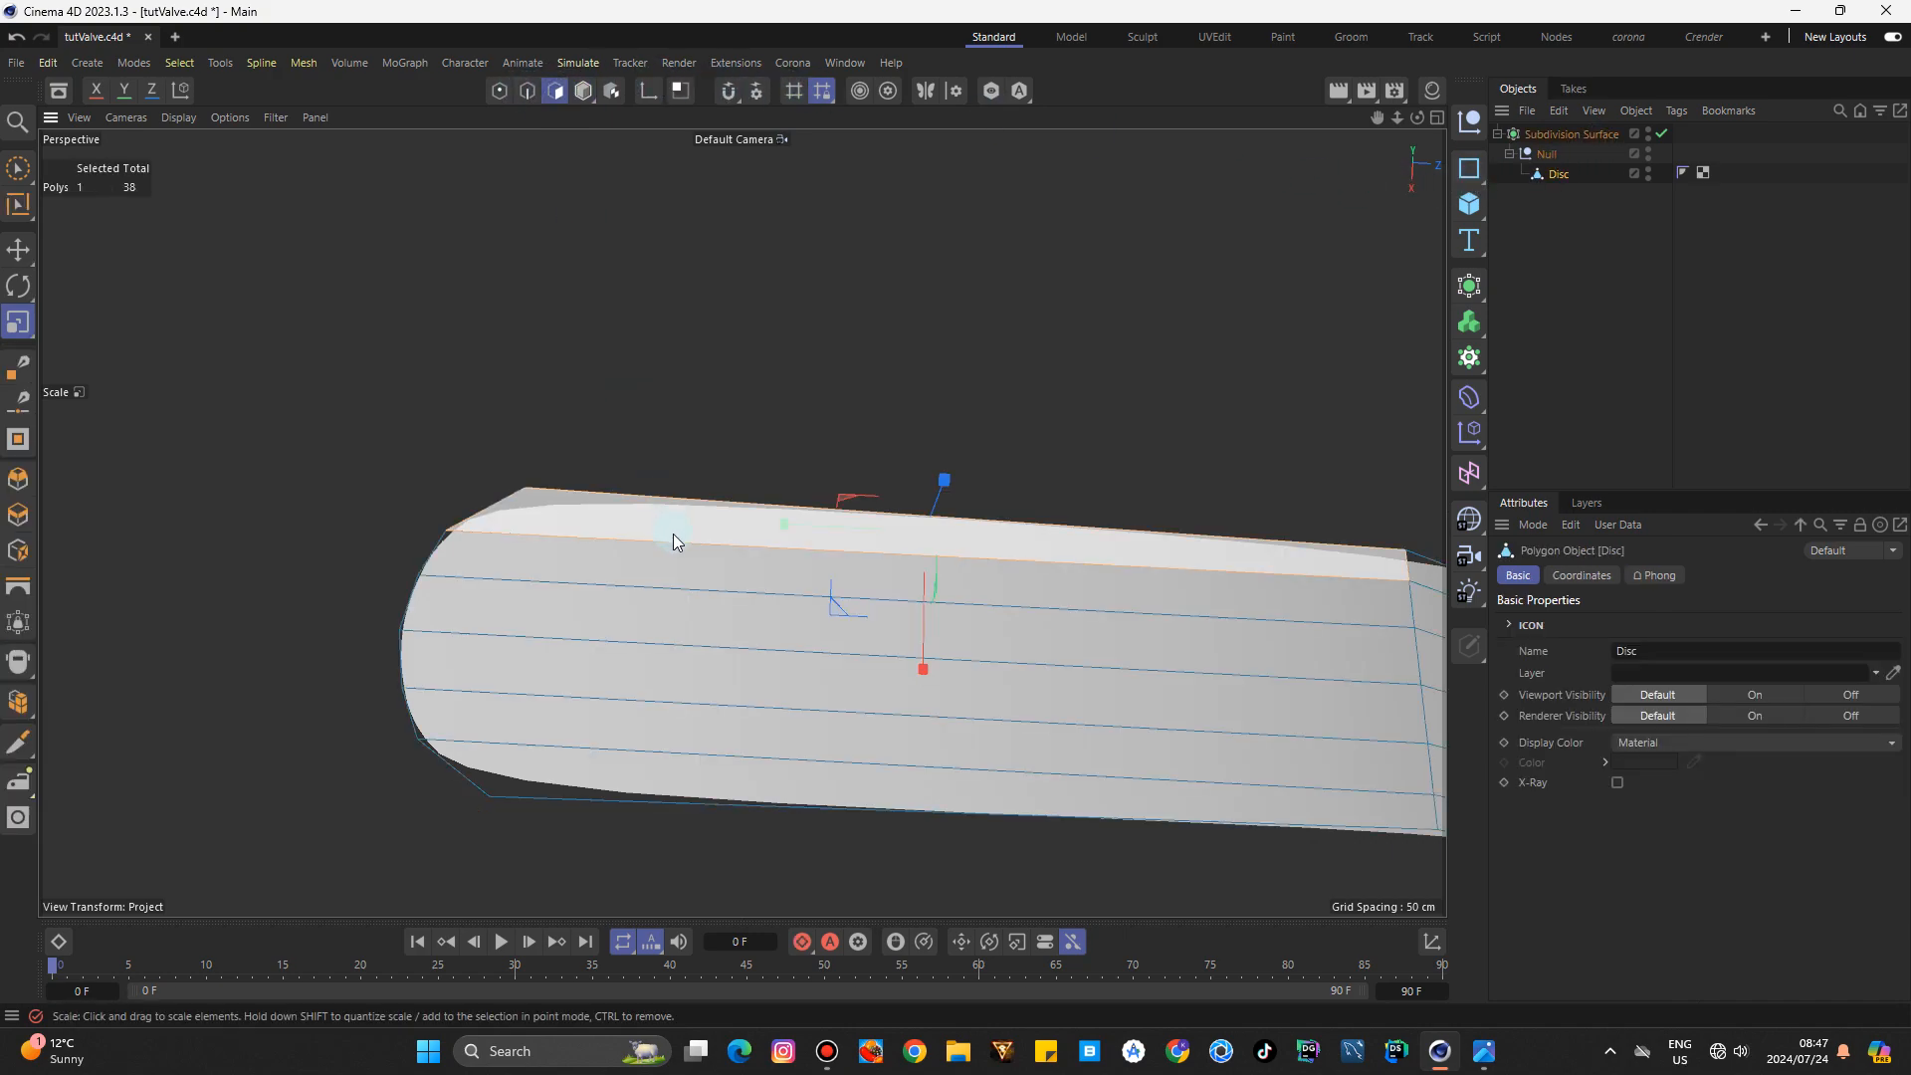
key(ctrl+a)
drag(1398, 120, 1421, 62)
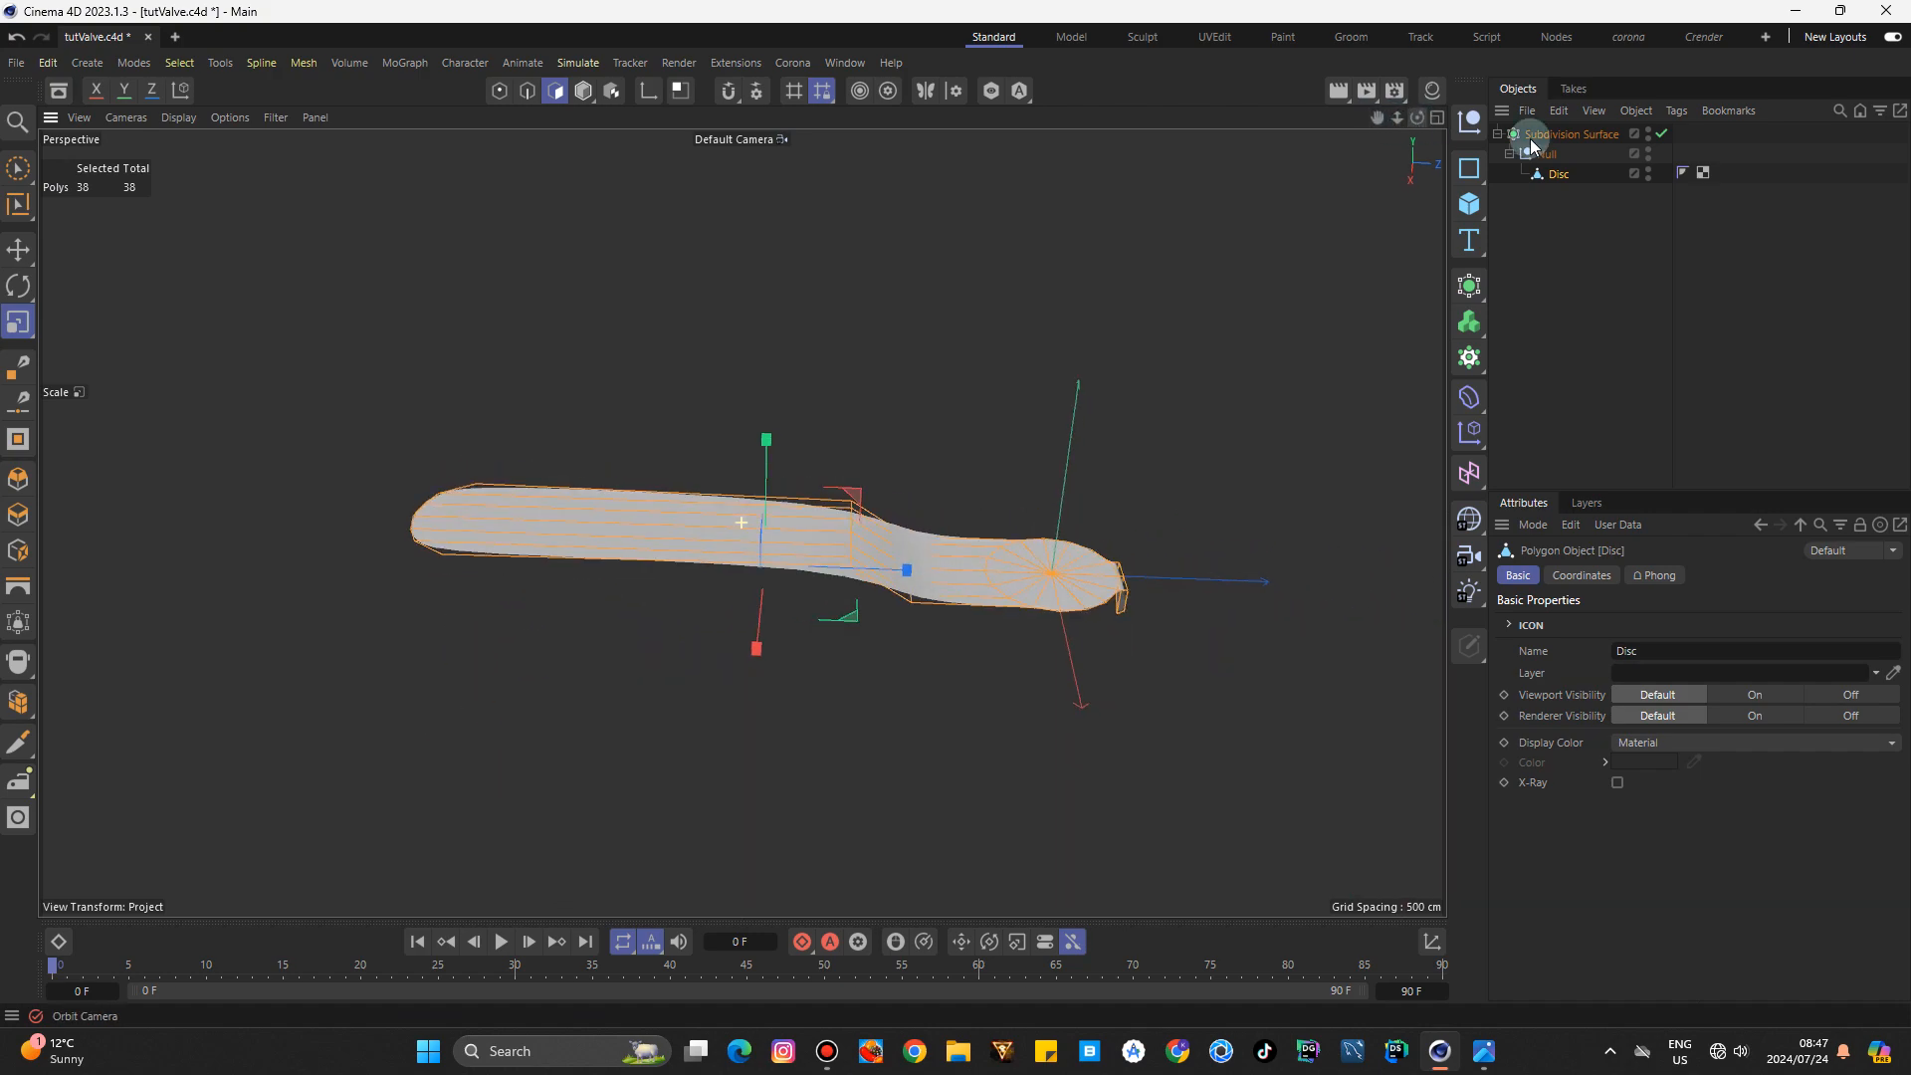
click(1660, 135)
scroll(1335, 269, up, 5)
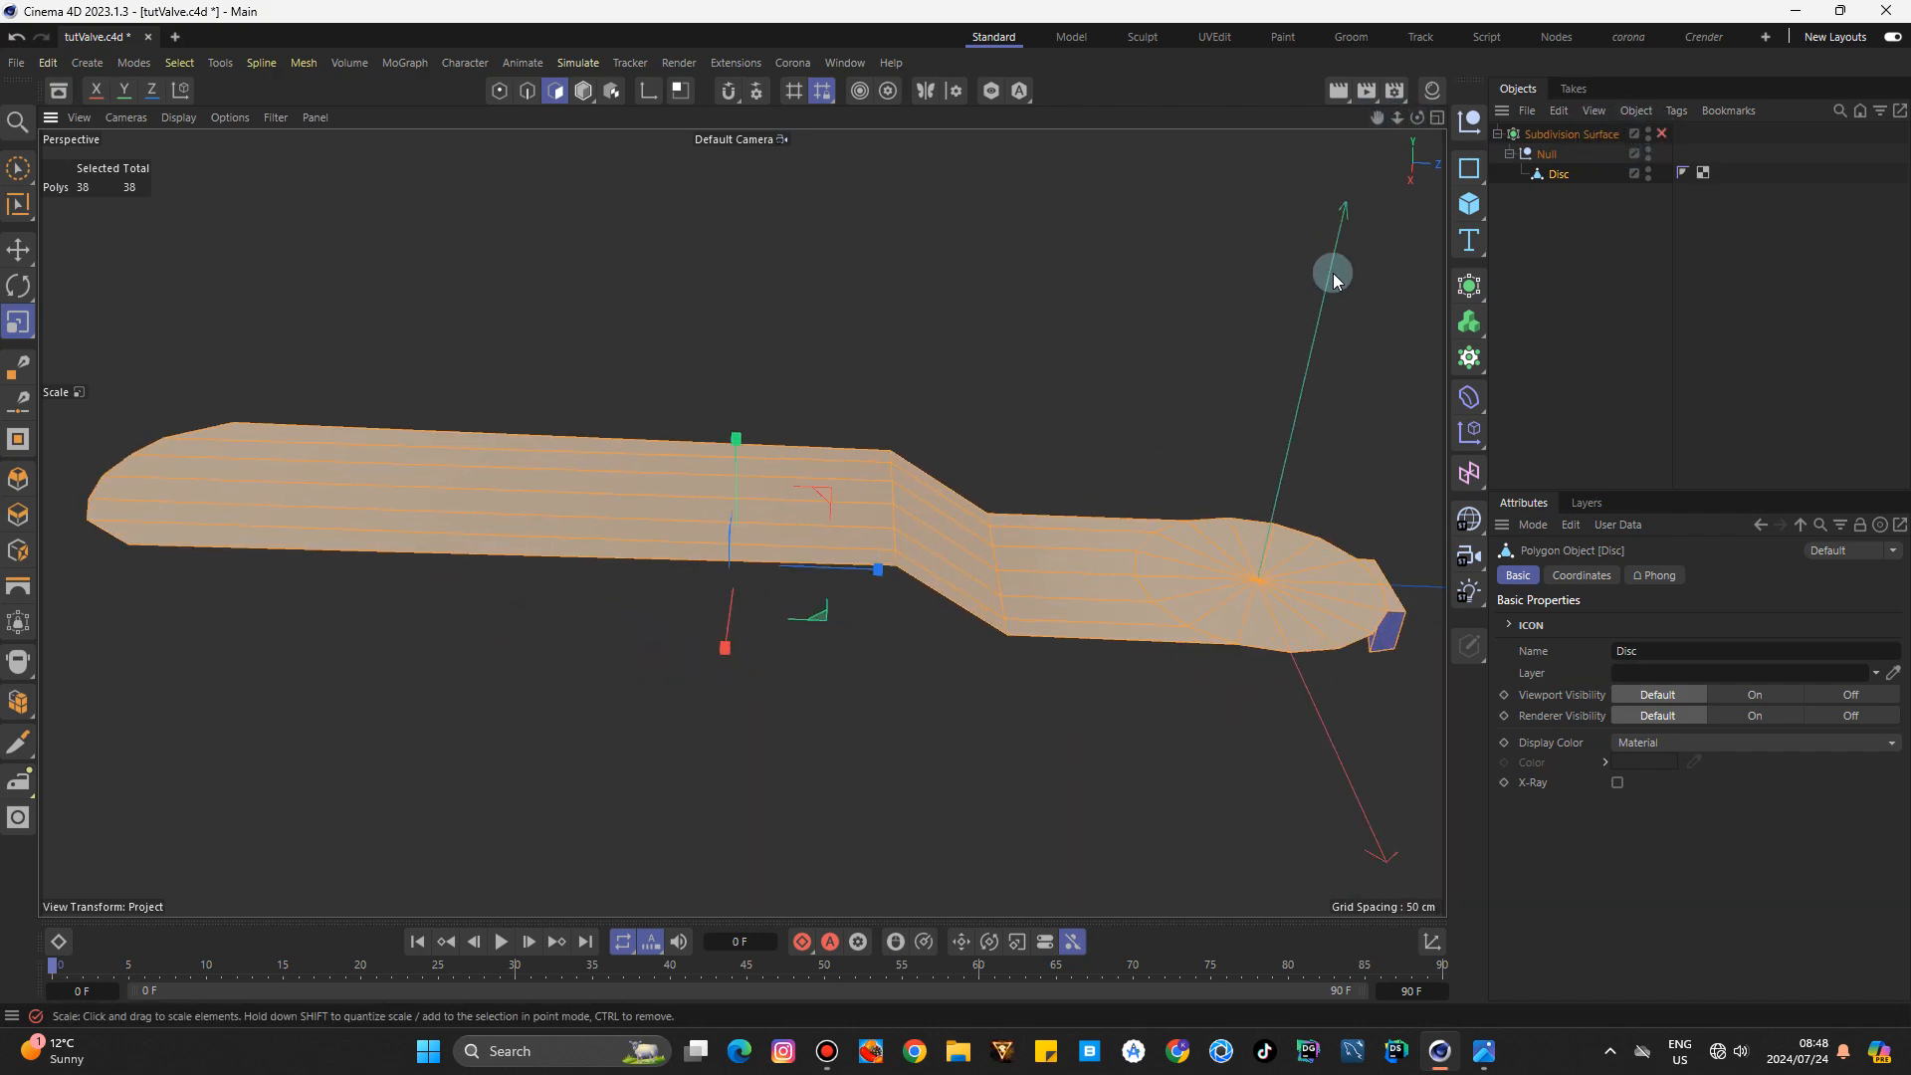
Extrude all the handle's polygons by 10 cm with Create Caps enabled to give the lever thickness.
drag(1417, 118, 1418, 179)
key(d)
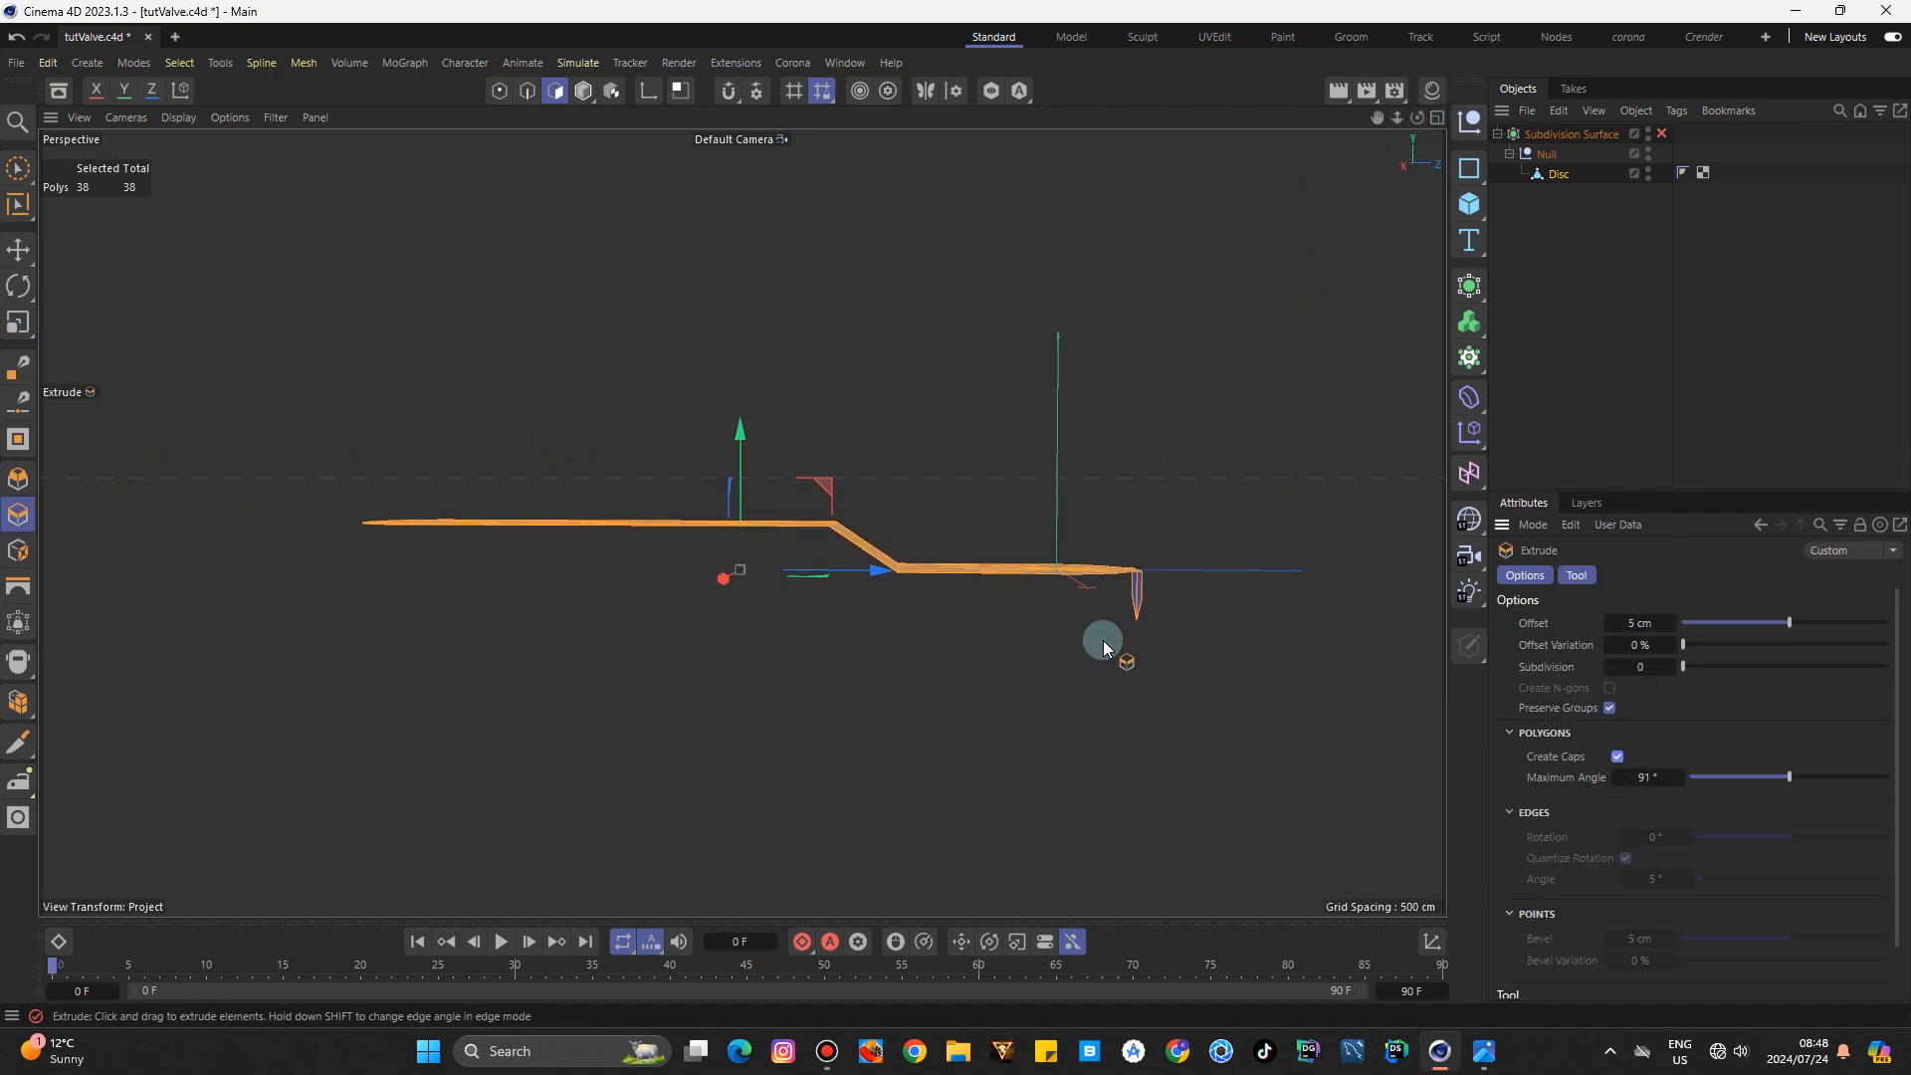
drag(1102, 630, 1108, 630)
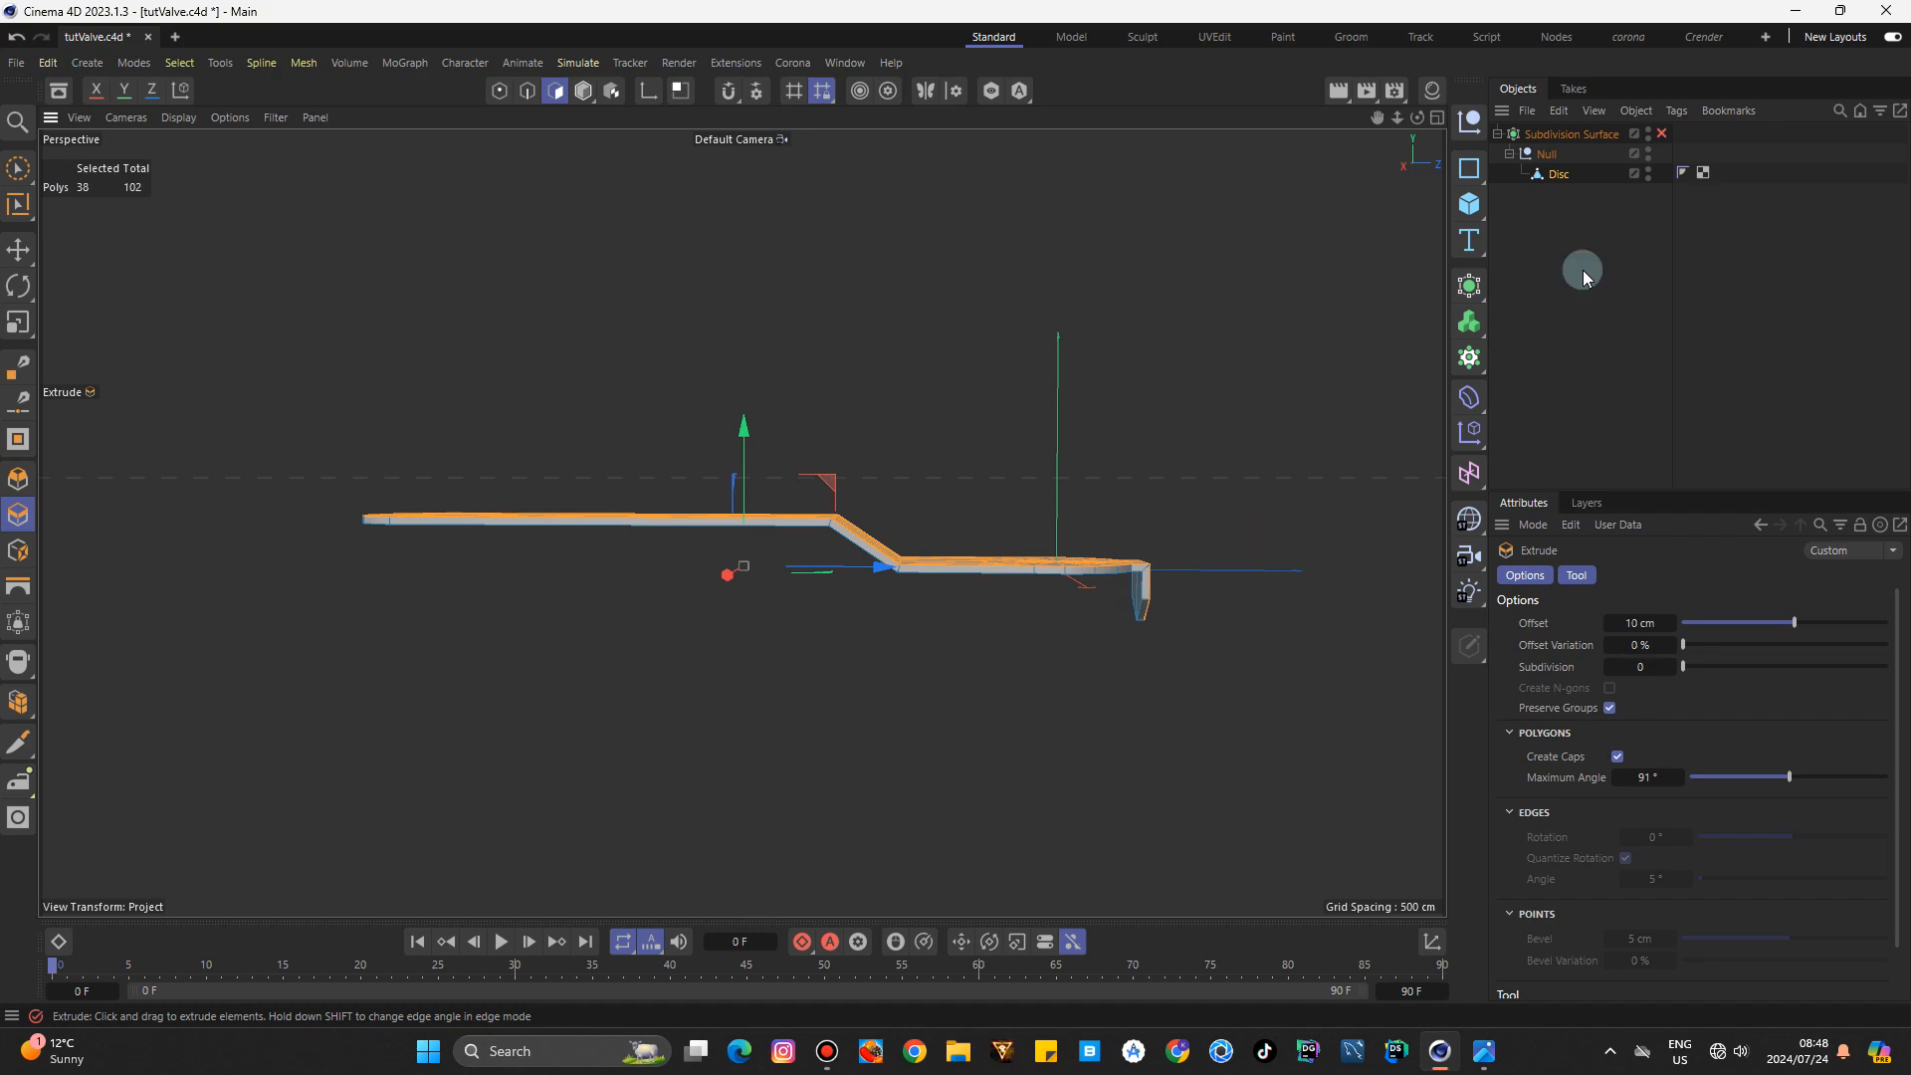
Re-enable the Subdivision Surface and set both its viewport and renderer subdivision levels to 3.
click(1661, 132)
click(1600, 135)
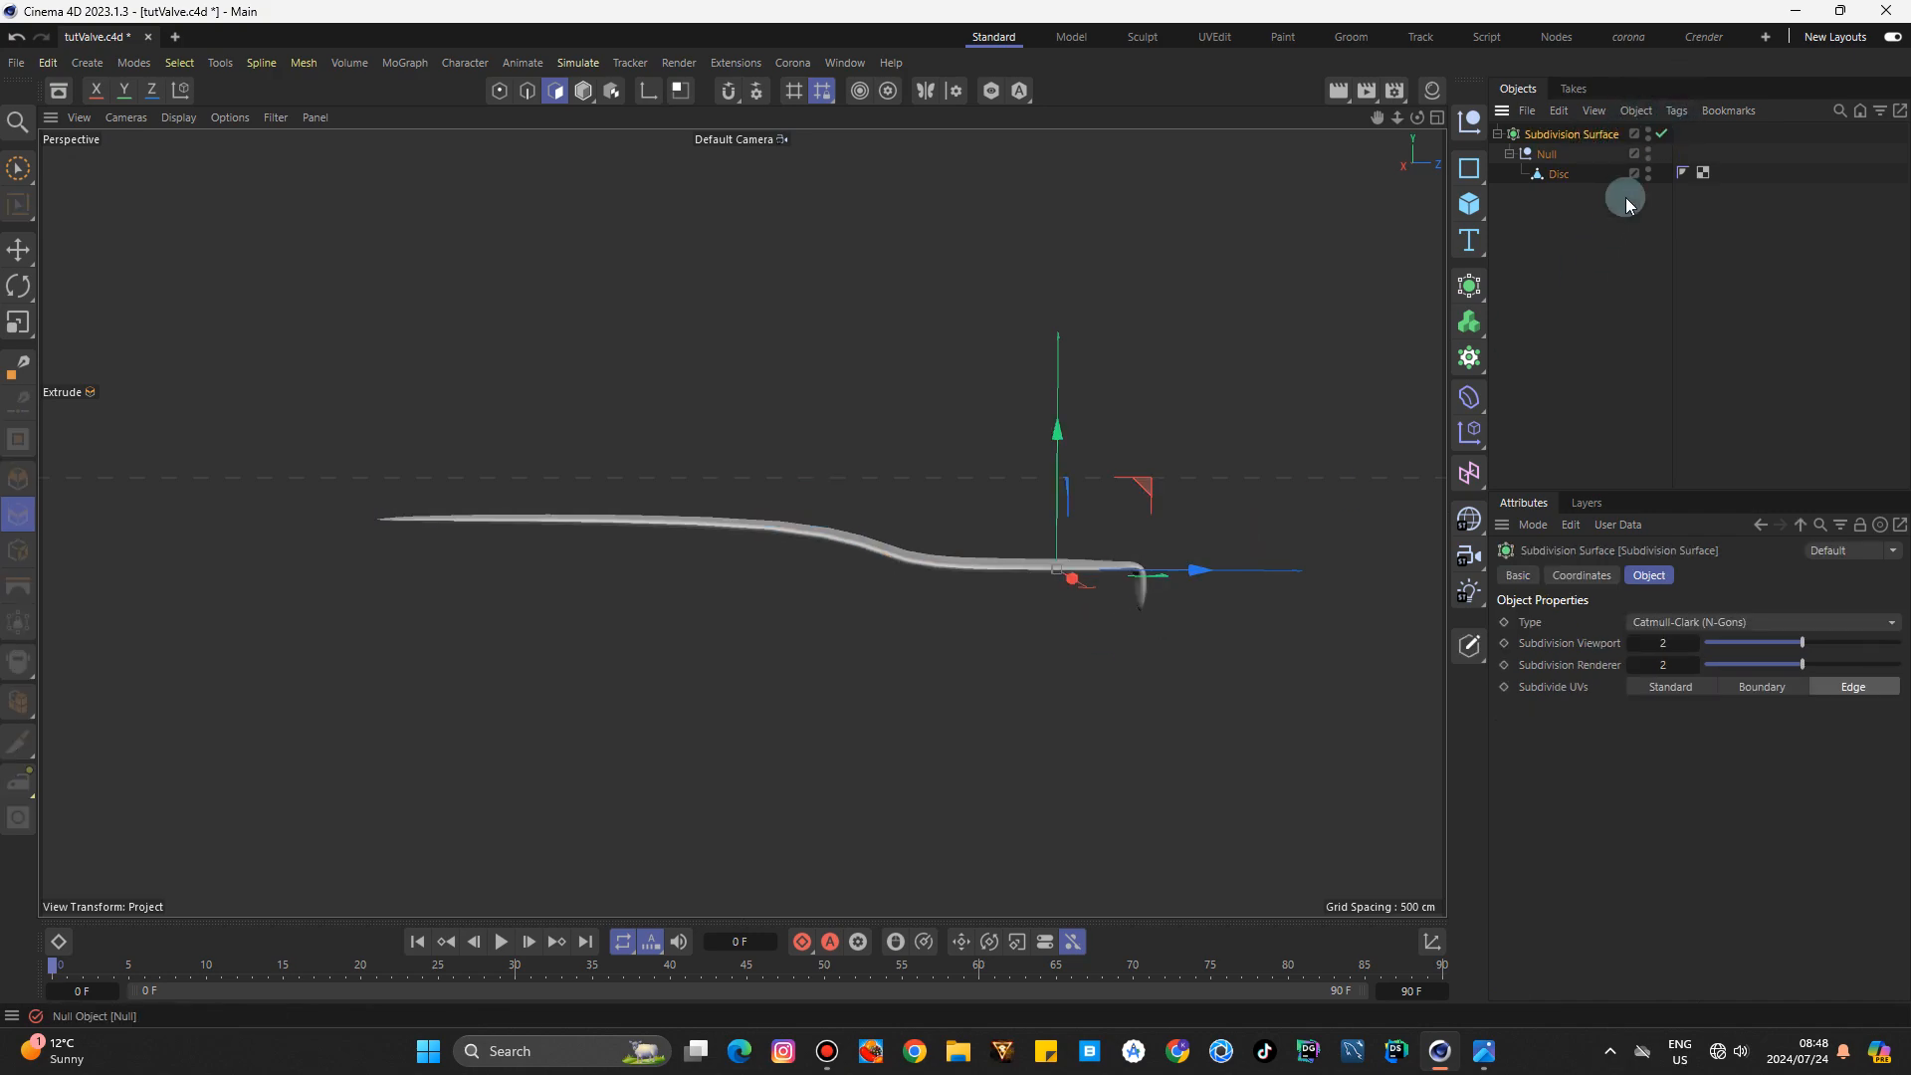
click(1698, 665)
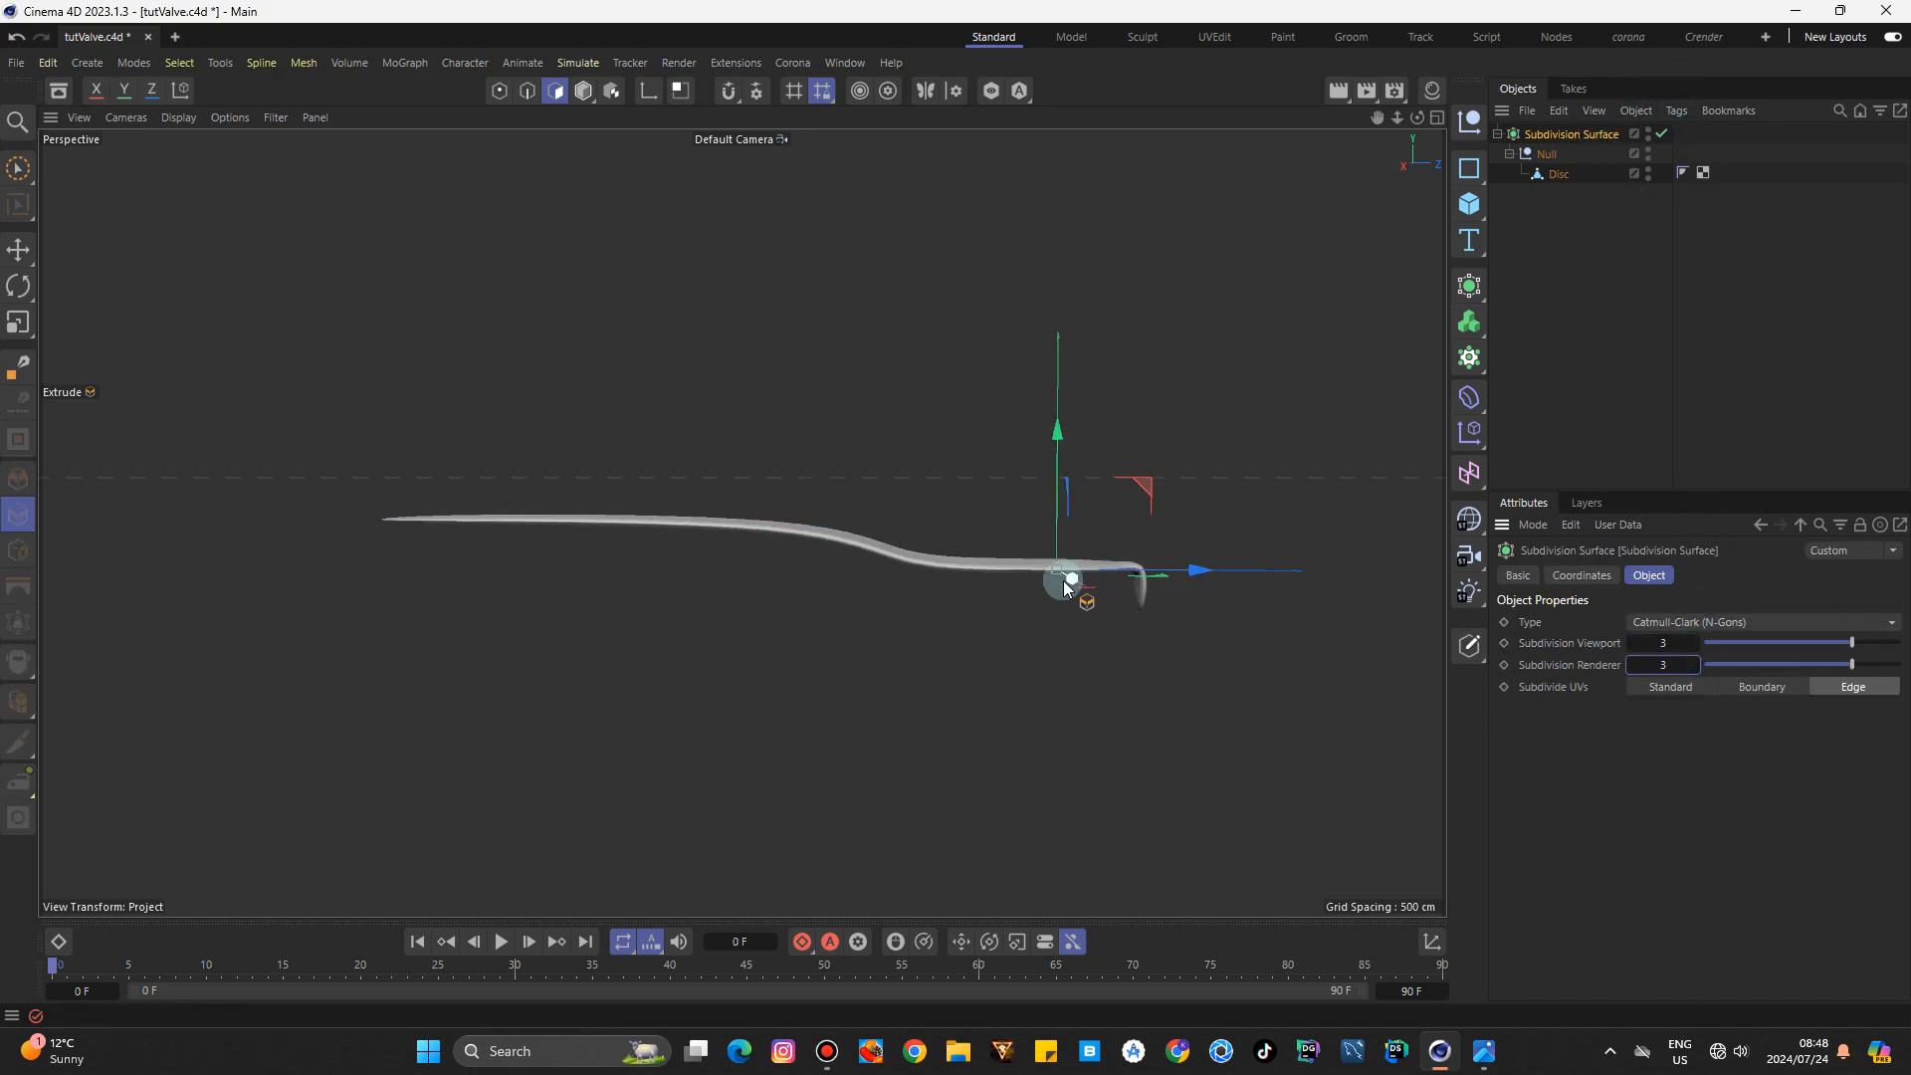
scroll(1049, 576, up, 4)
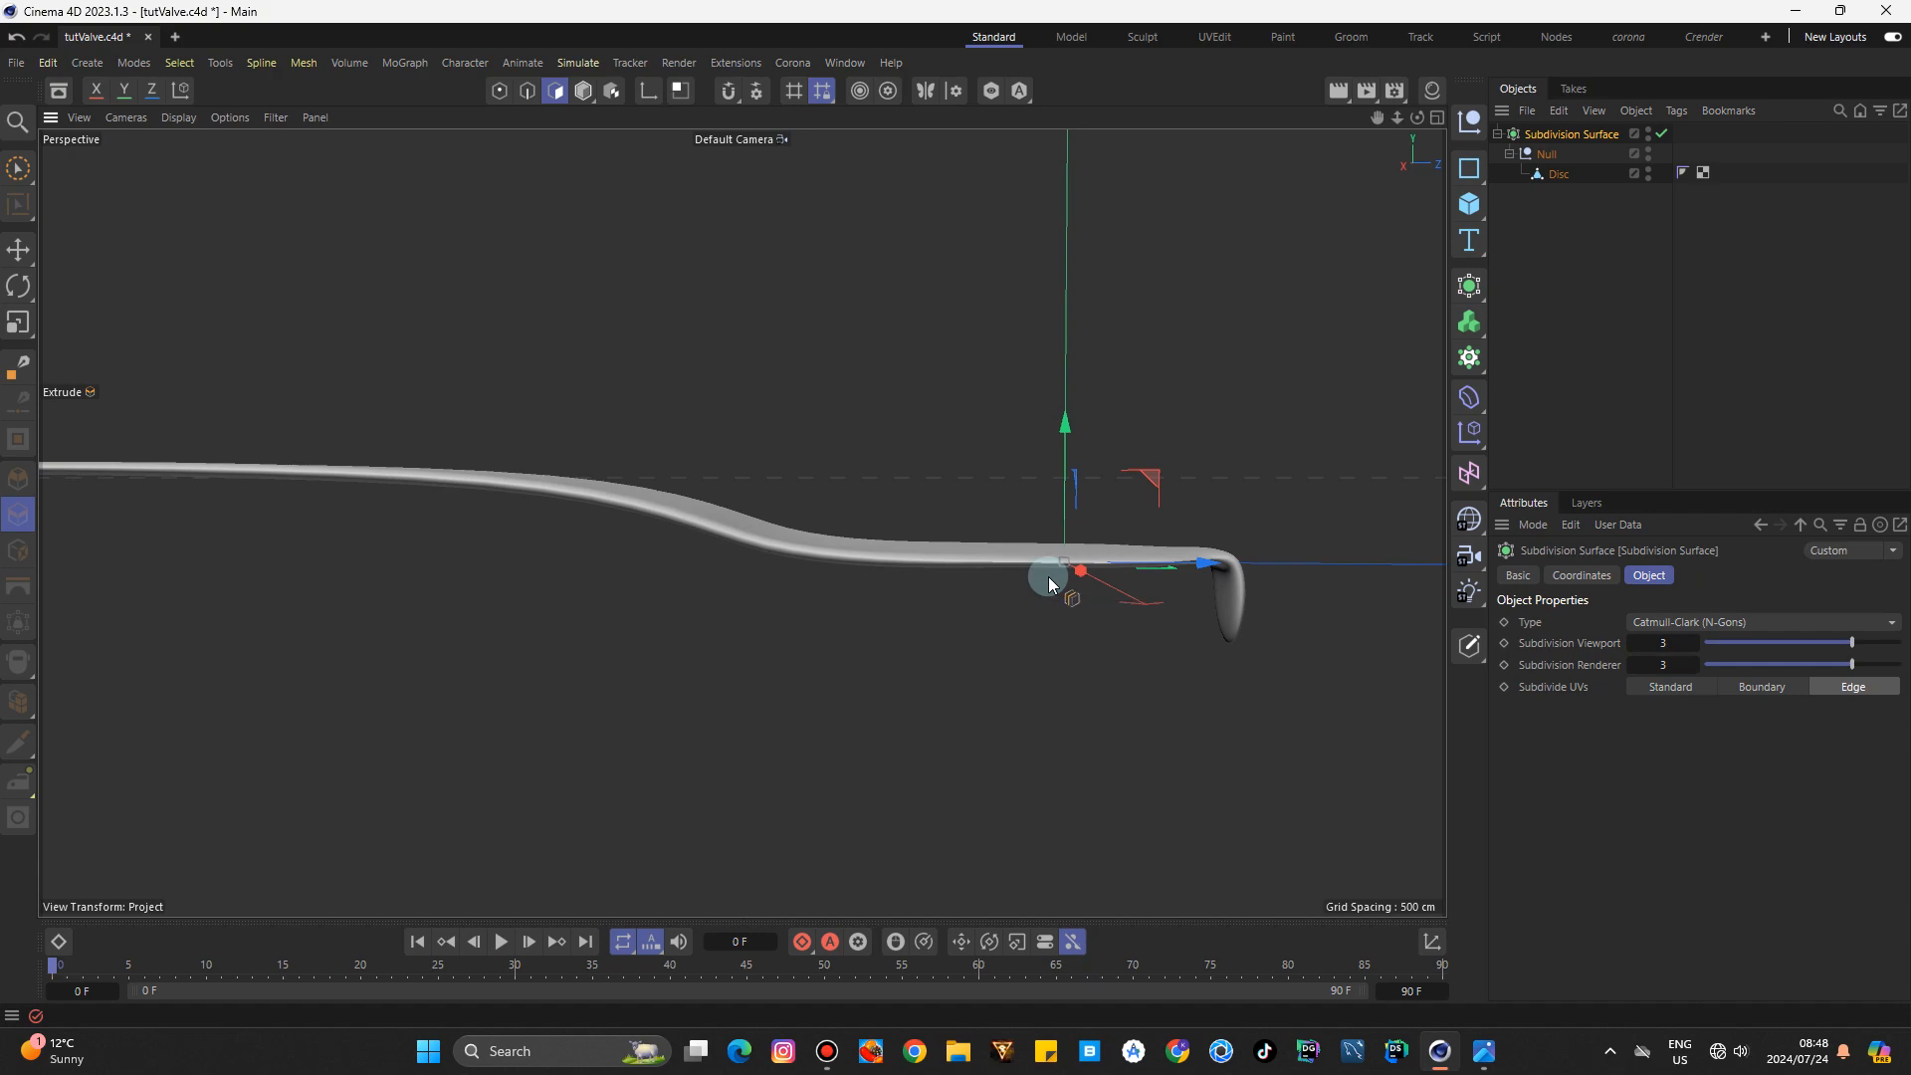
Make a symmetrical pair of loop cuts around the handle's thin side at an offset of about 28.2%, with Symmetrical Cut enabled.
key(k)
key(l)
click(523, 94)
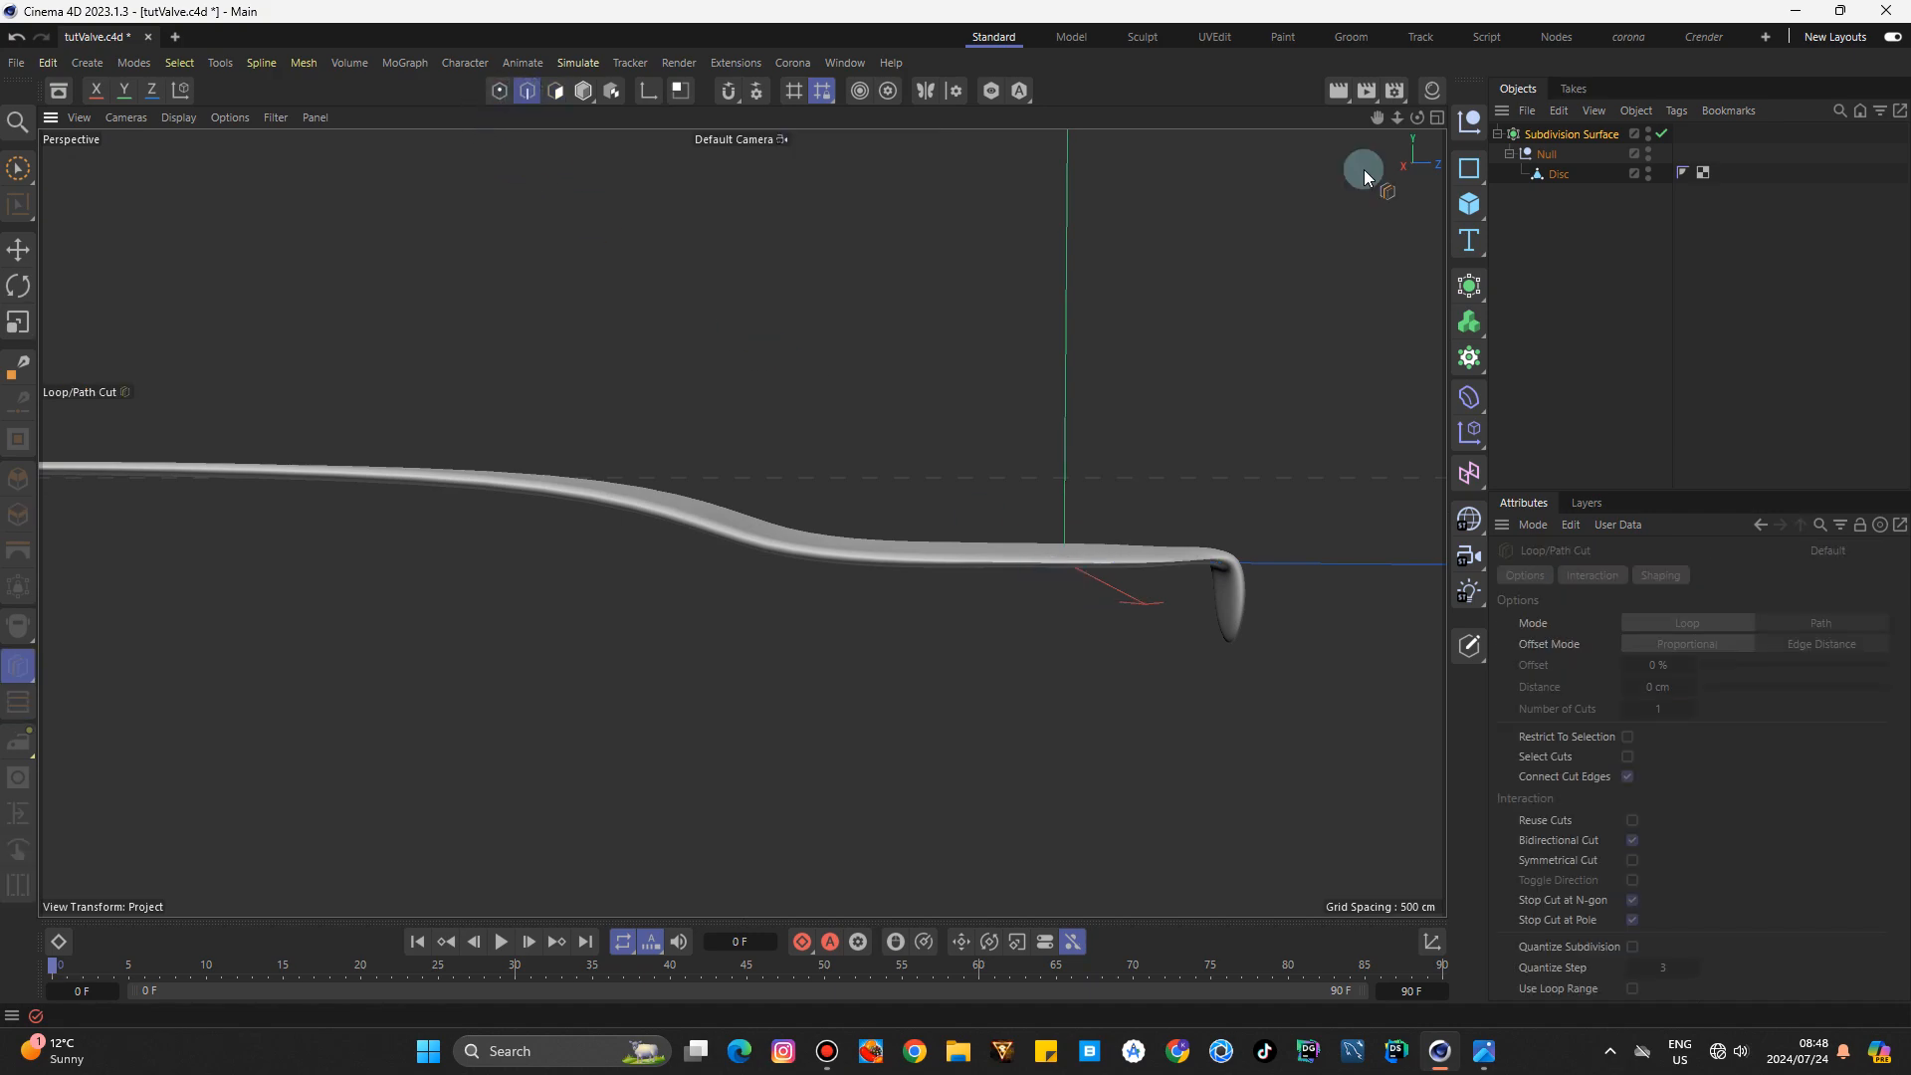
click(1559, 173)
scroll(733, 558, up, 5)
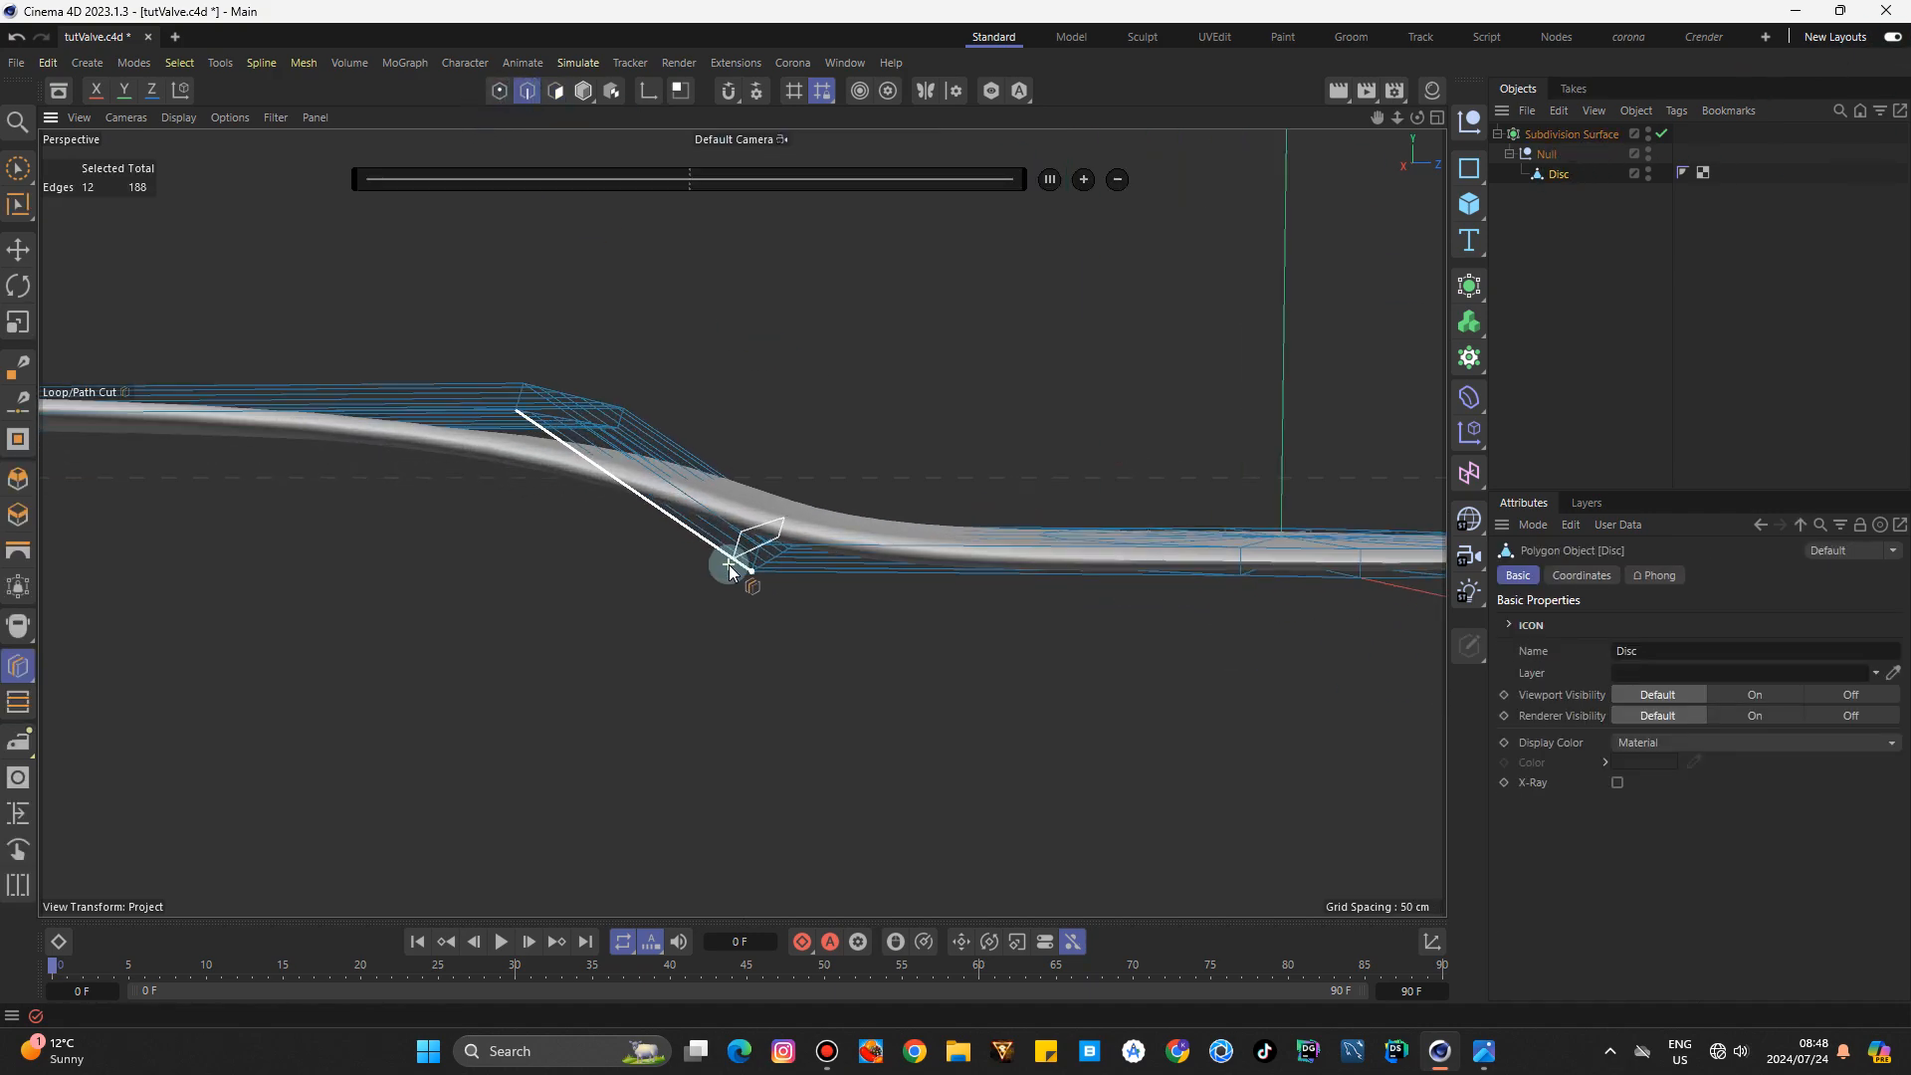
click(1556, 417)
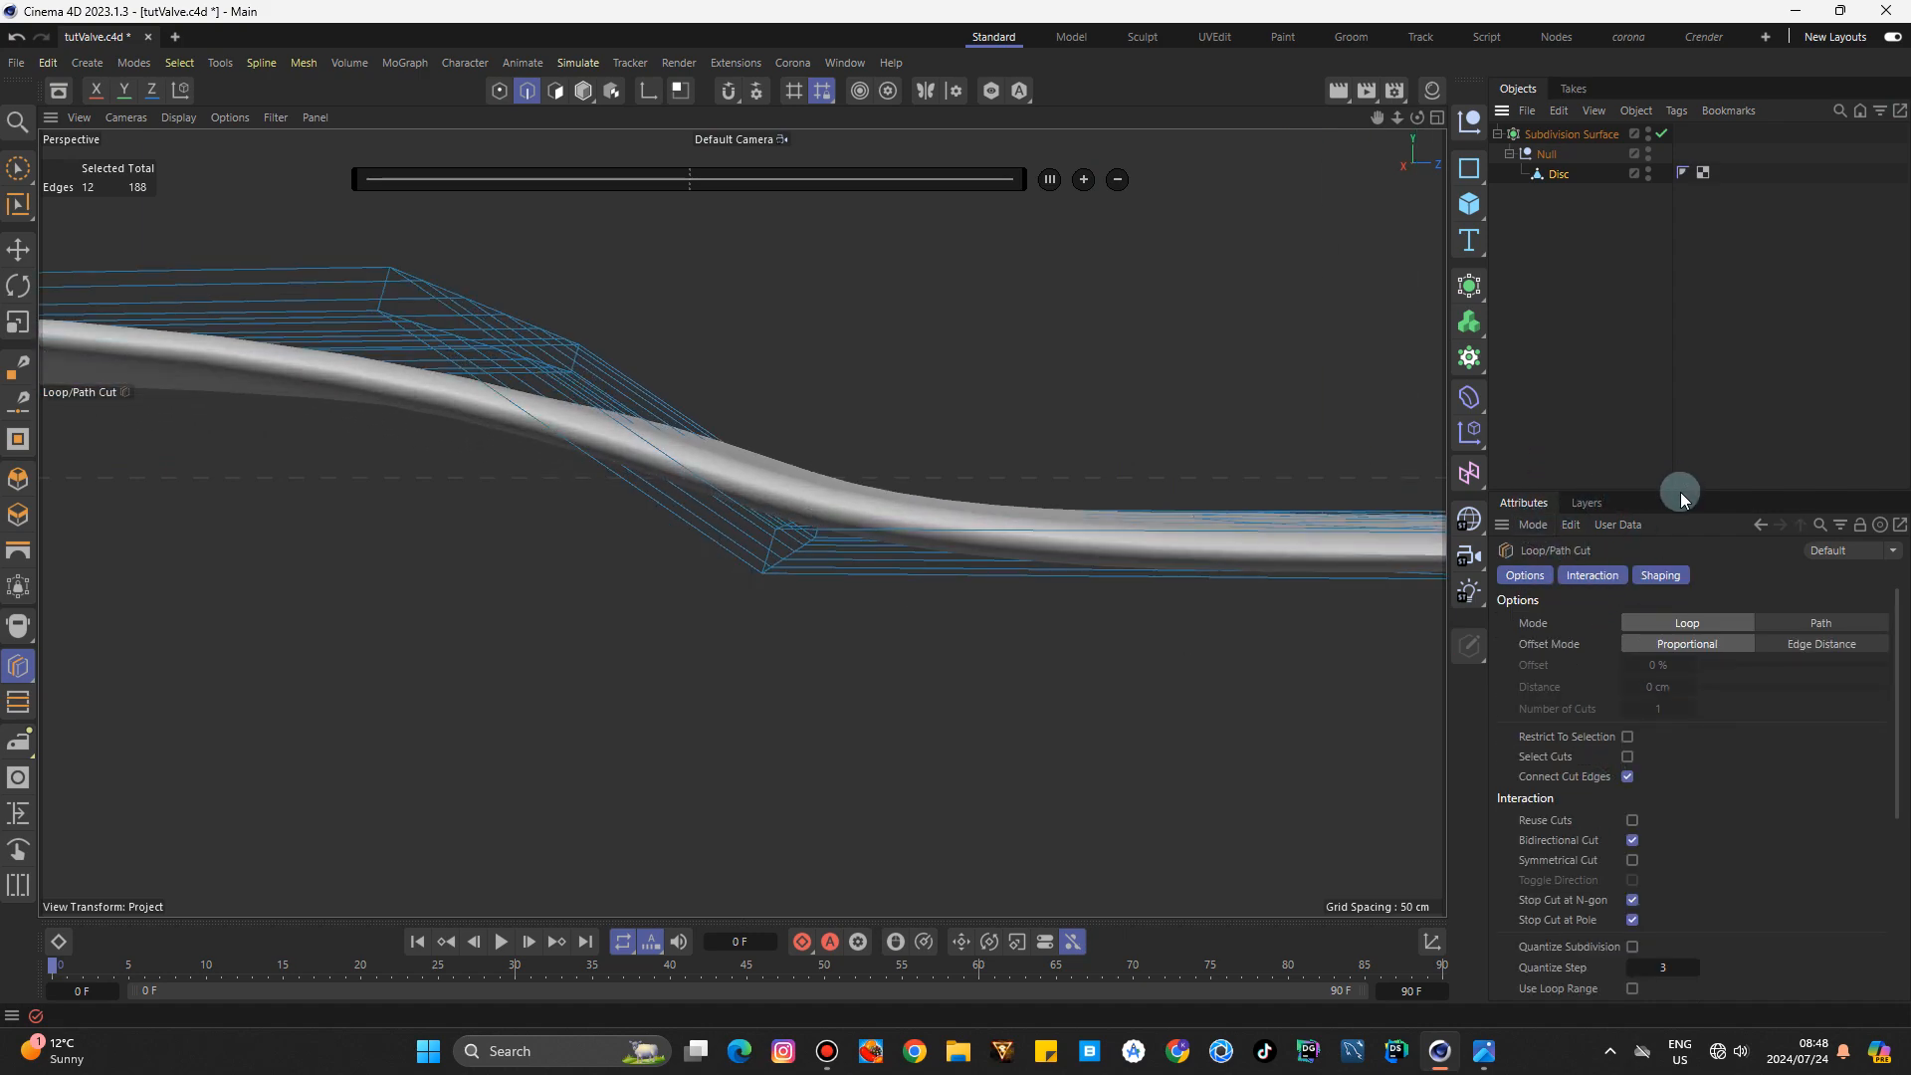
drag(1683, 492, 1689, 358)
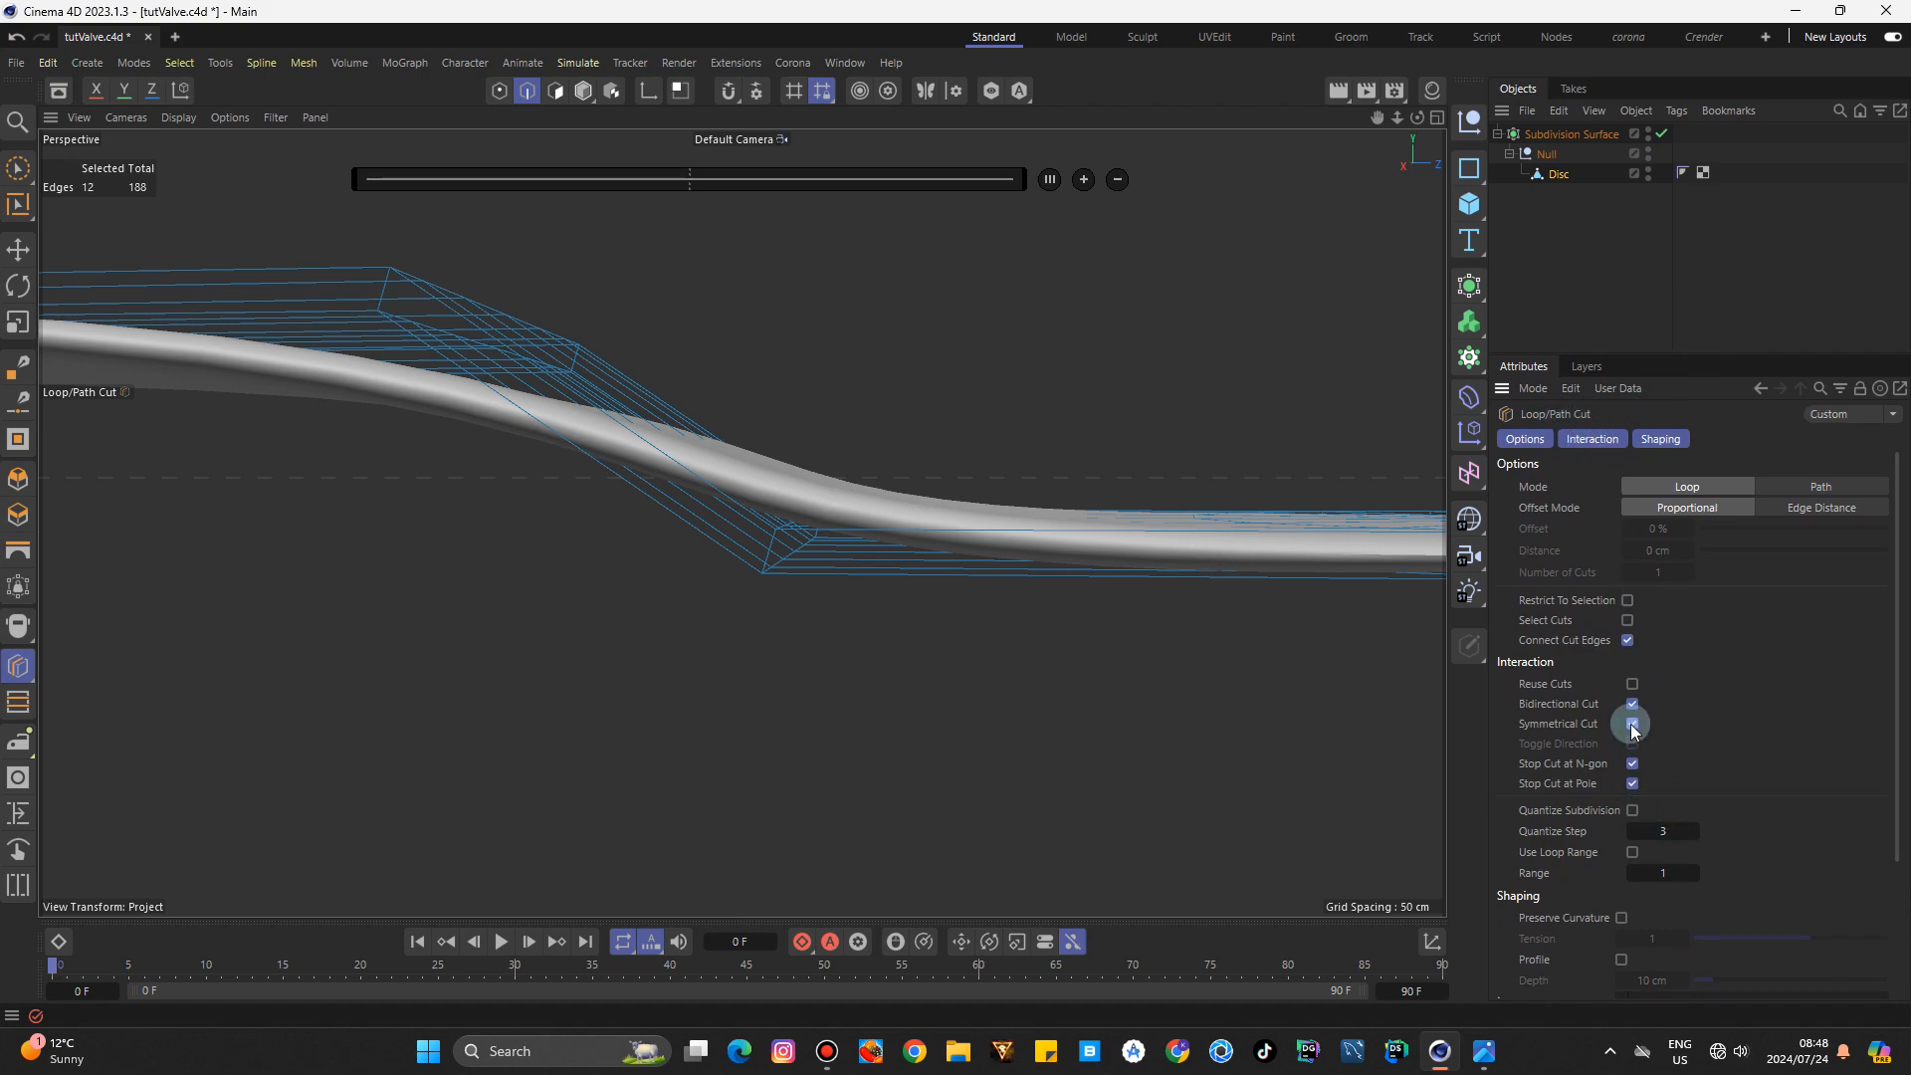
scroll(756, 598, up, 3)
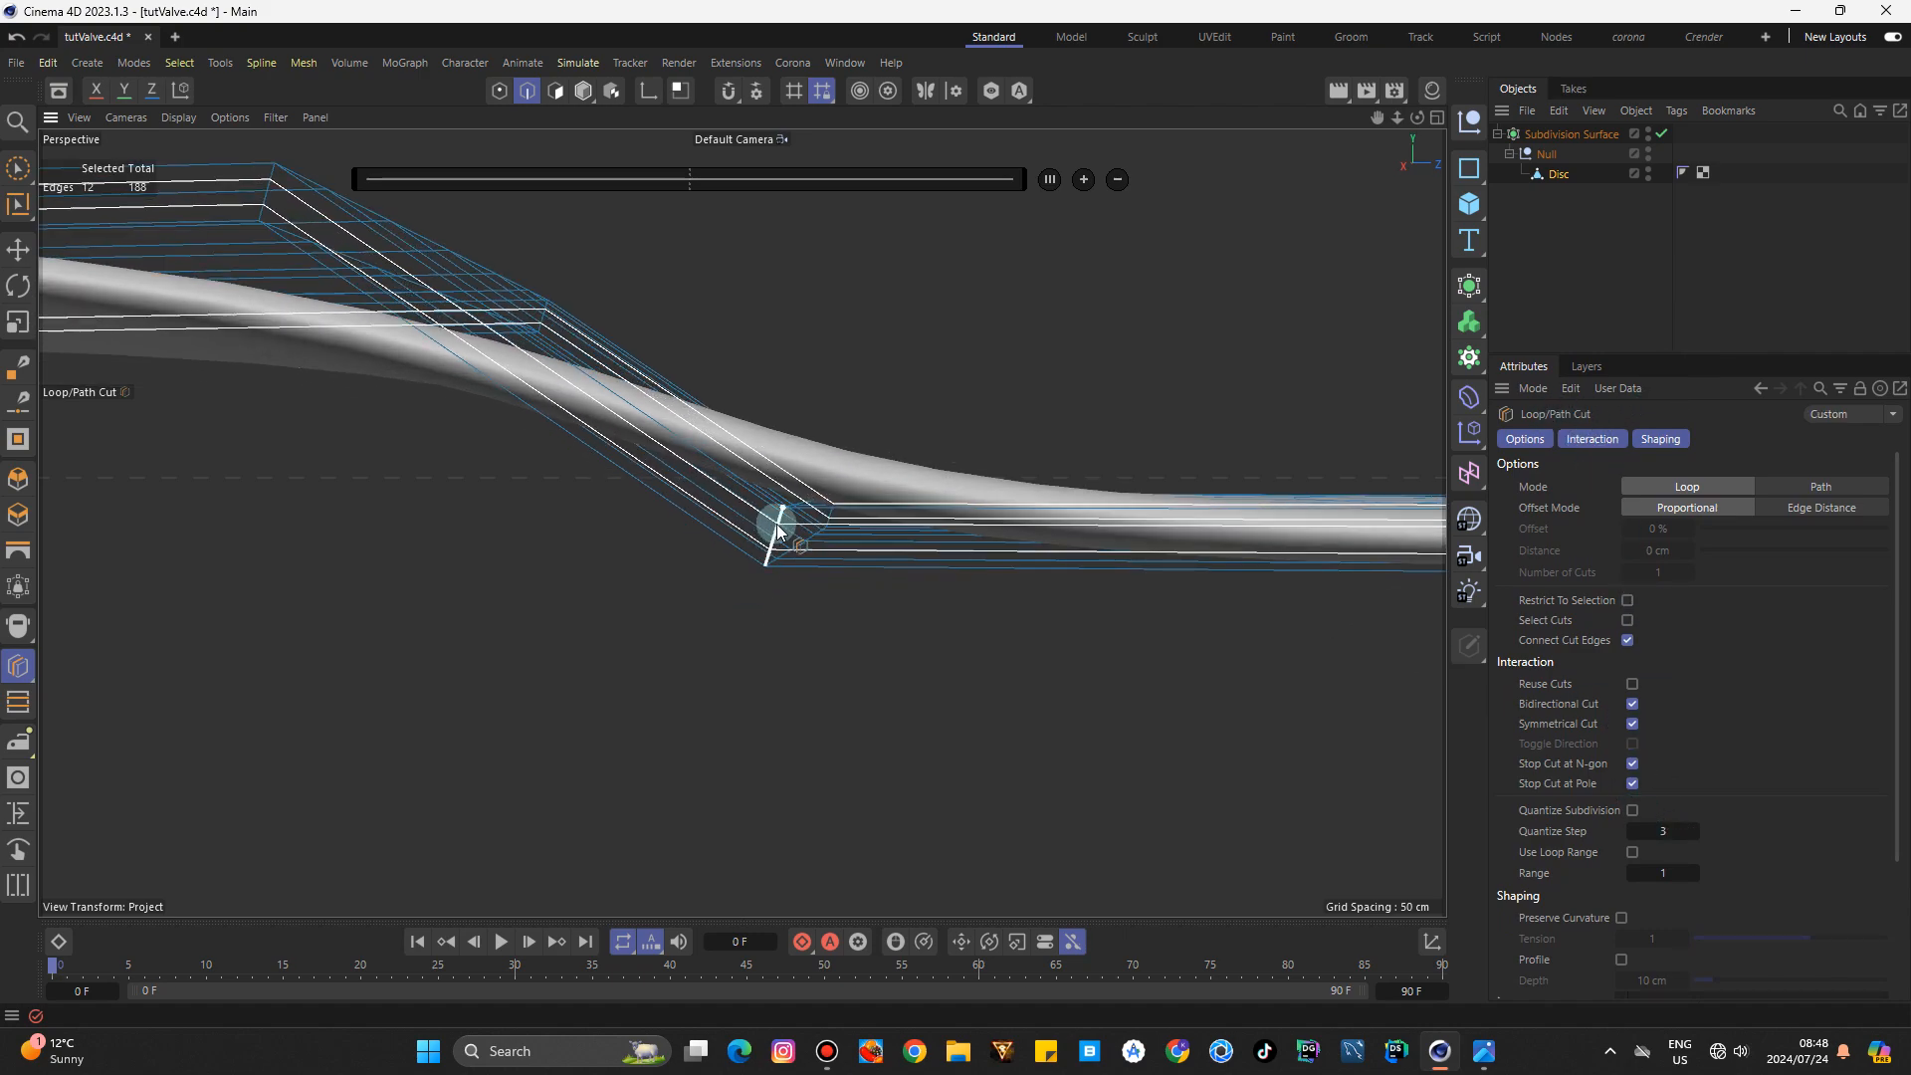
click(779, 531)
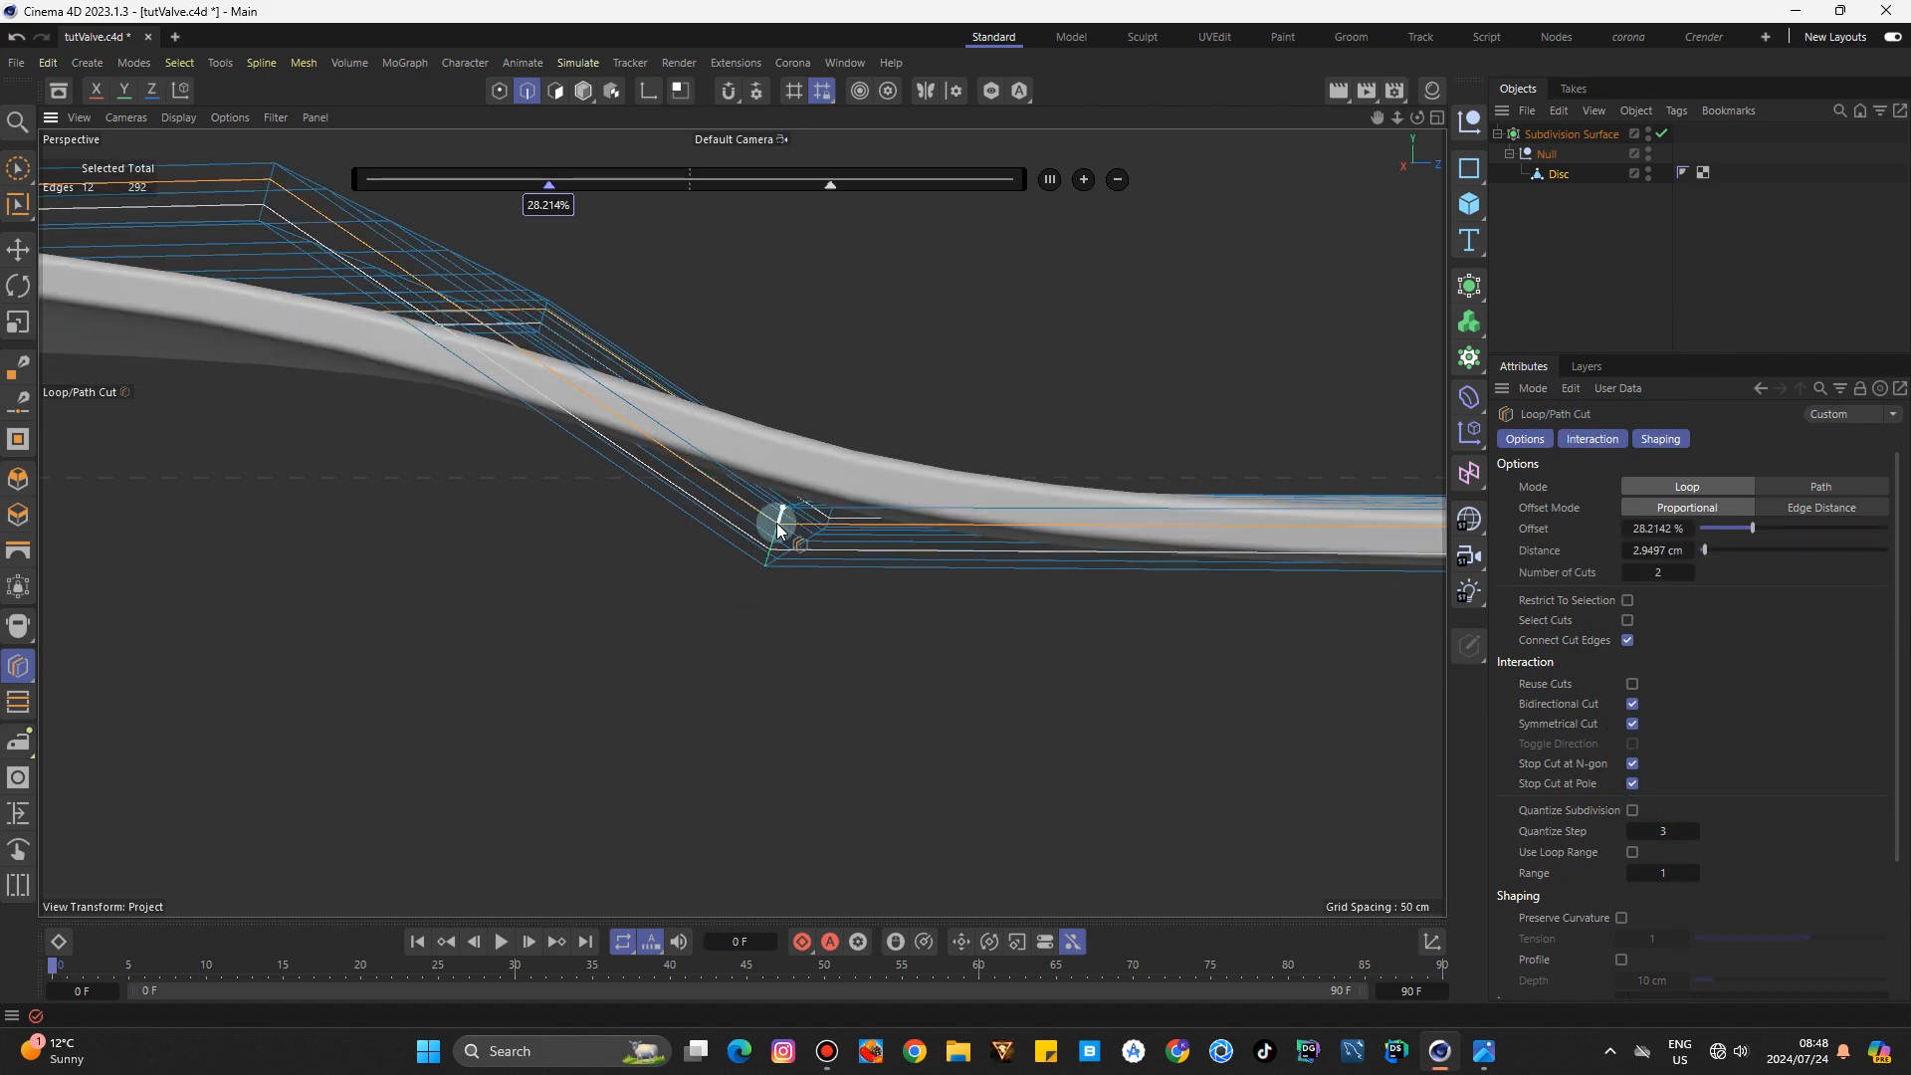
click(585, 96)
click(16, 251)
Save an incremental version of the project and clear the object selection.
click(16, 63)
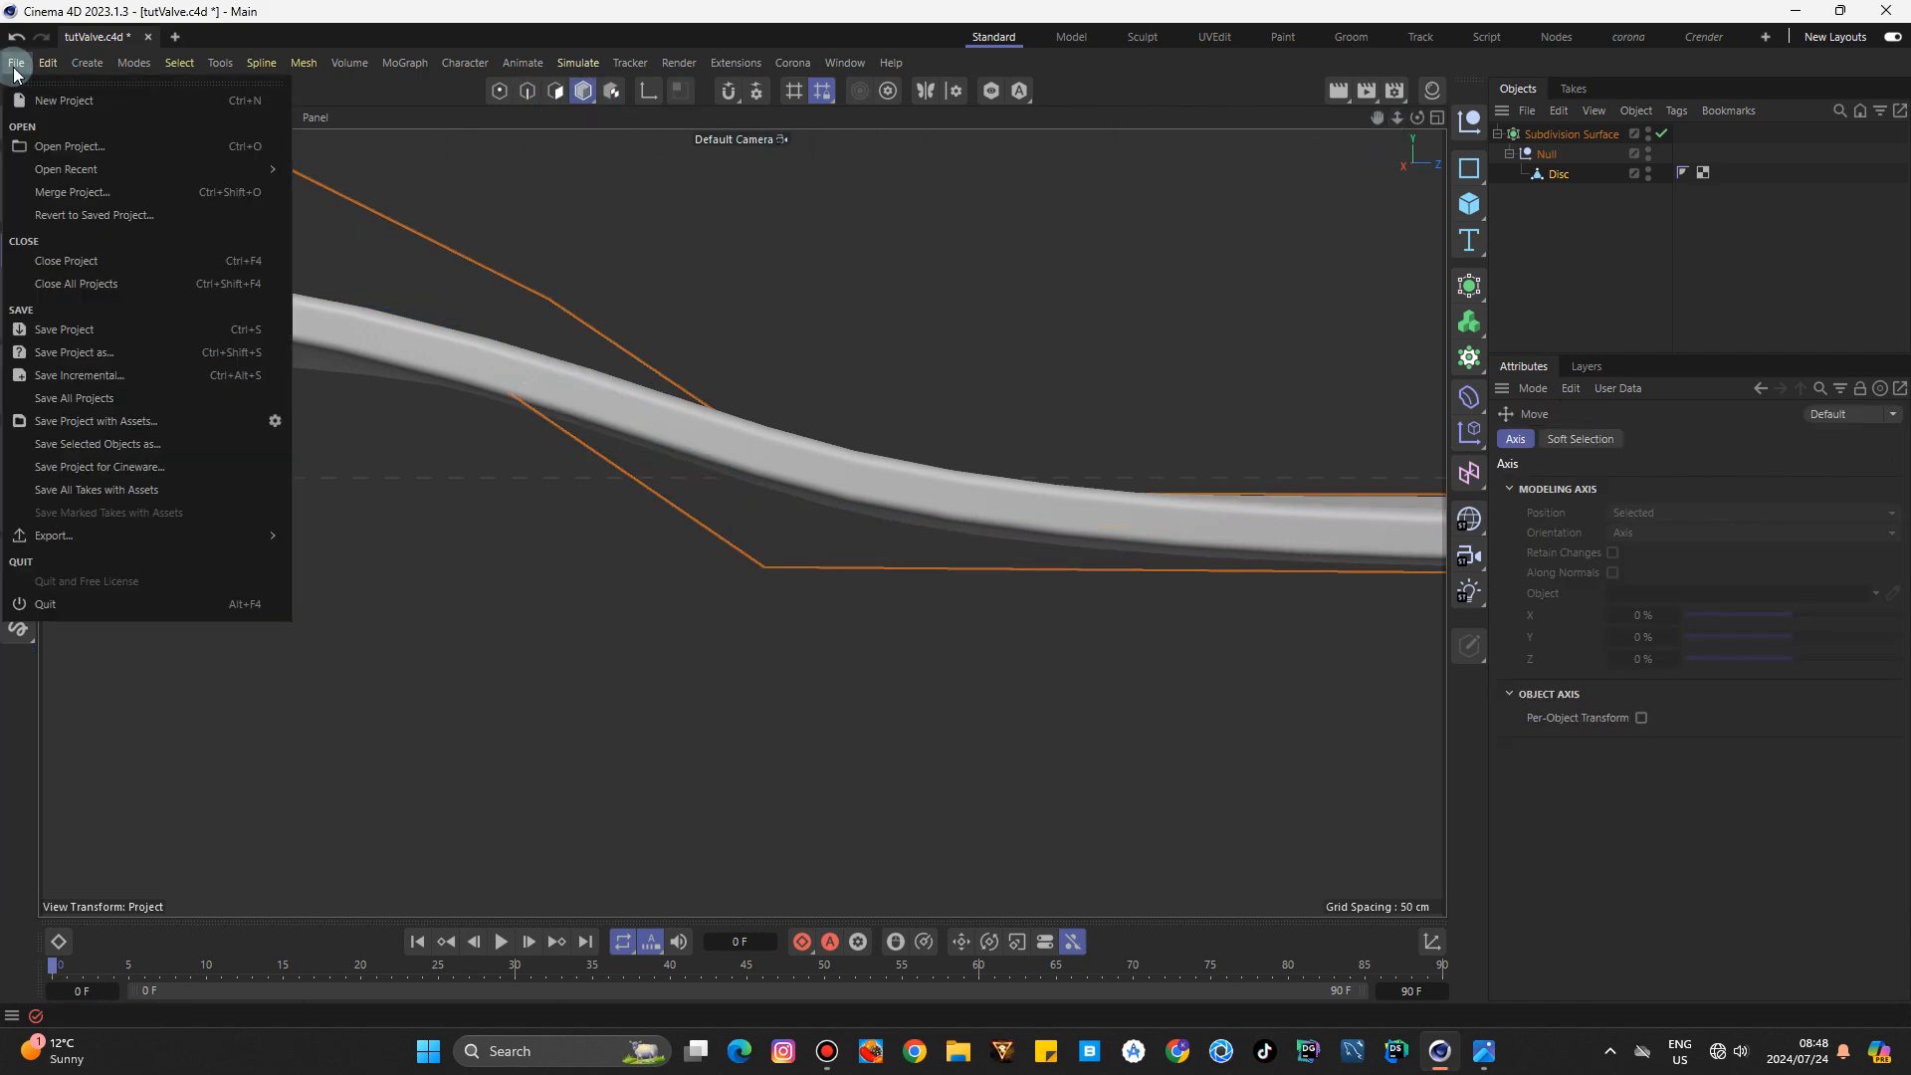
click(69, 371)
click(1335, 317)
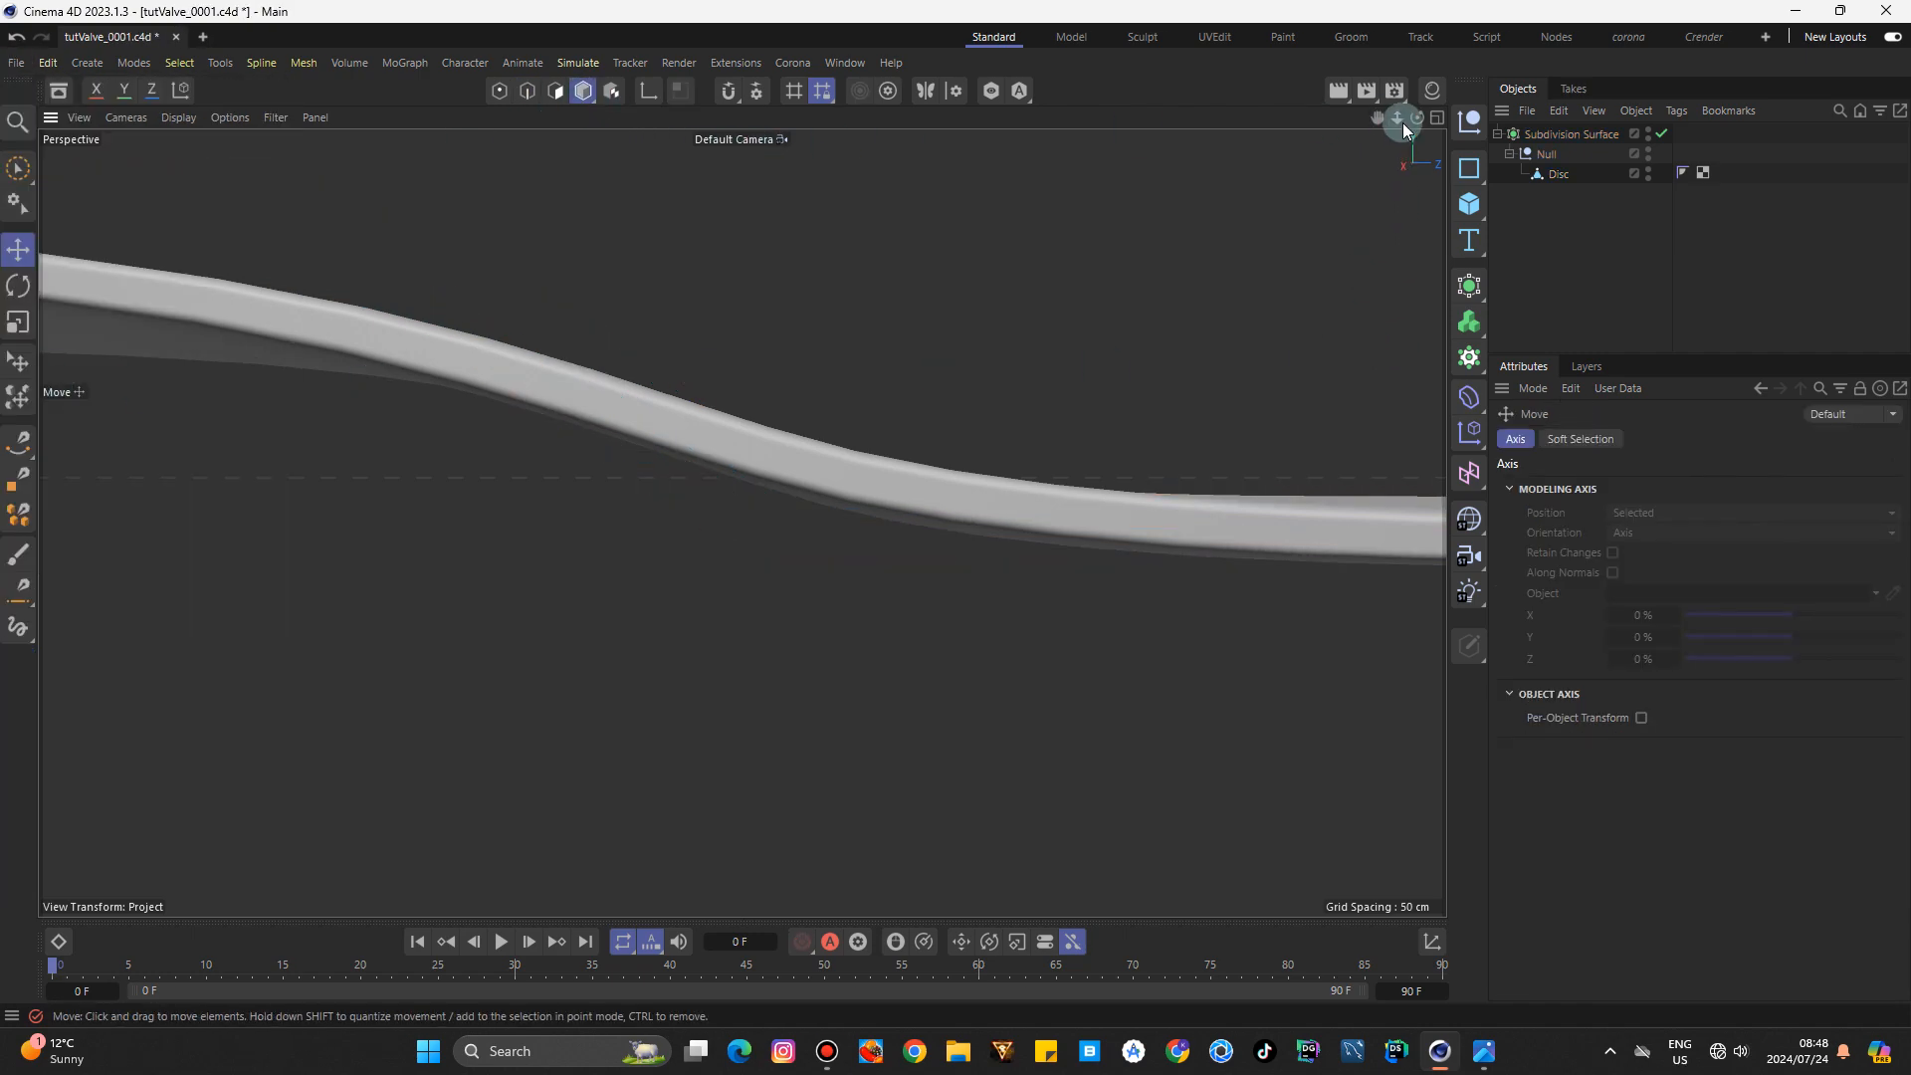
With Symmetrical Cut off, loop-cut the handle's sloped bend at about 51.9% and the long arm near the bend at about 13.5%.
drag(1399, 119, 742, 521)
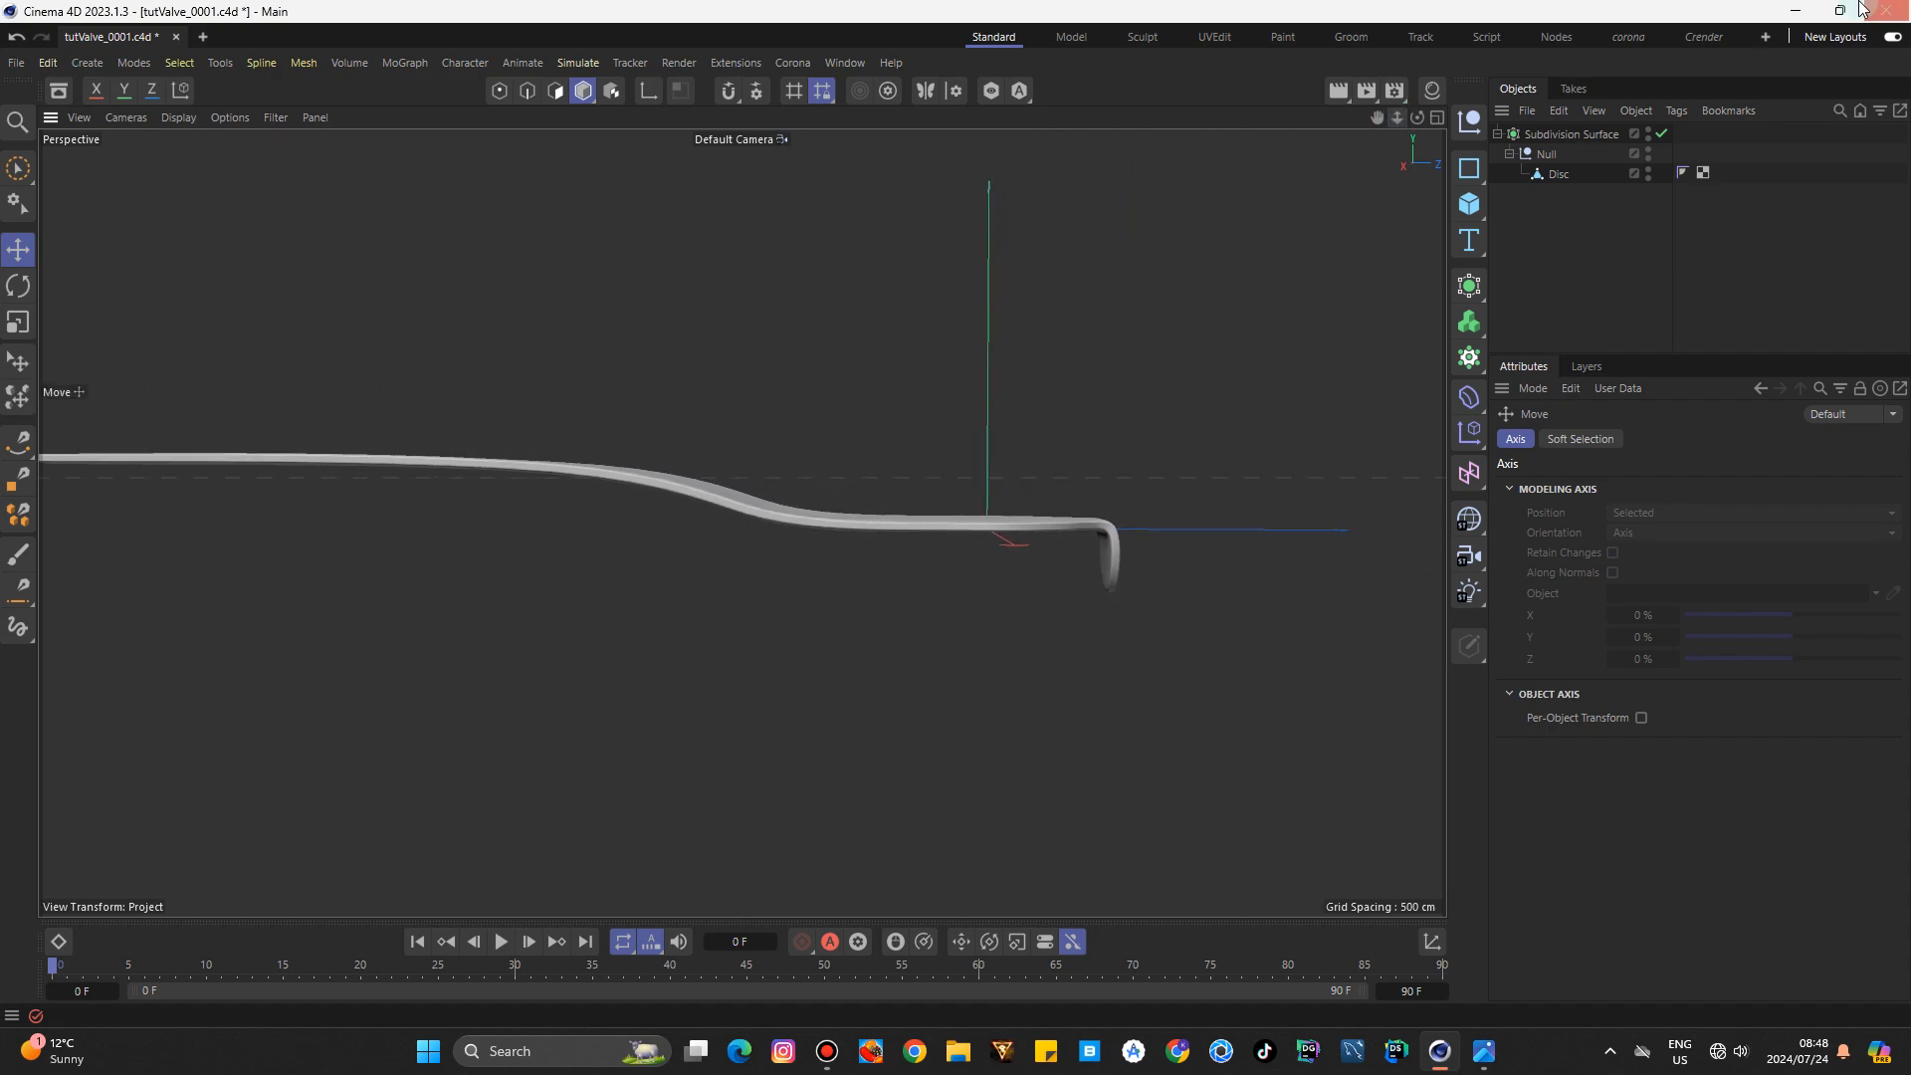
drag(1379, 121, 743, 521)
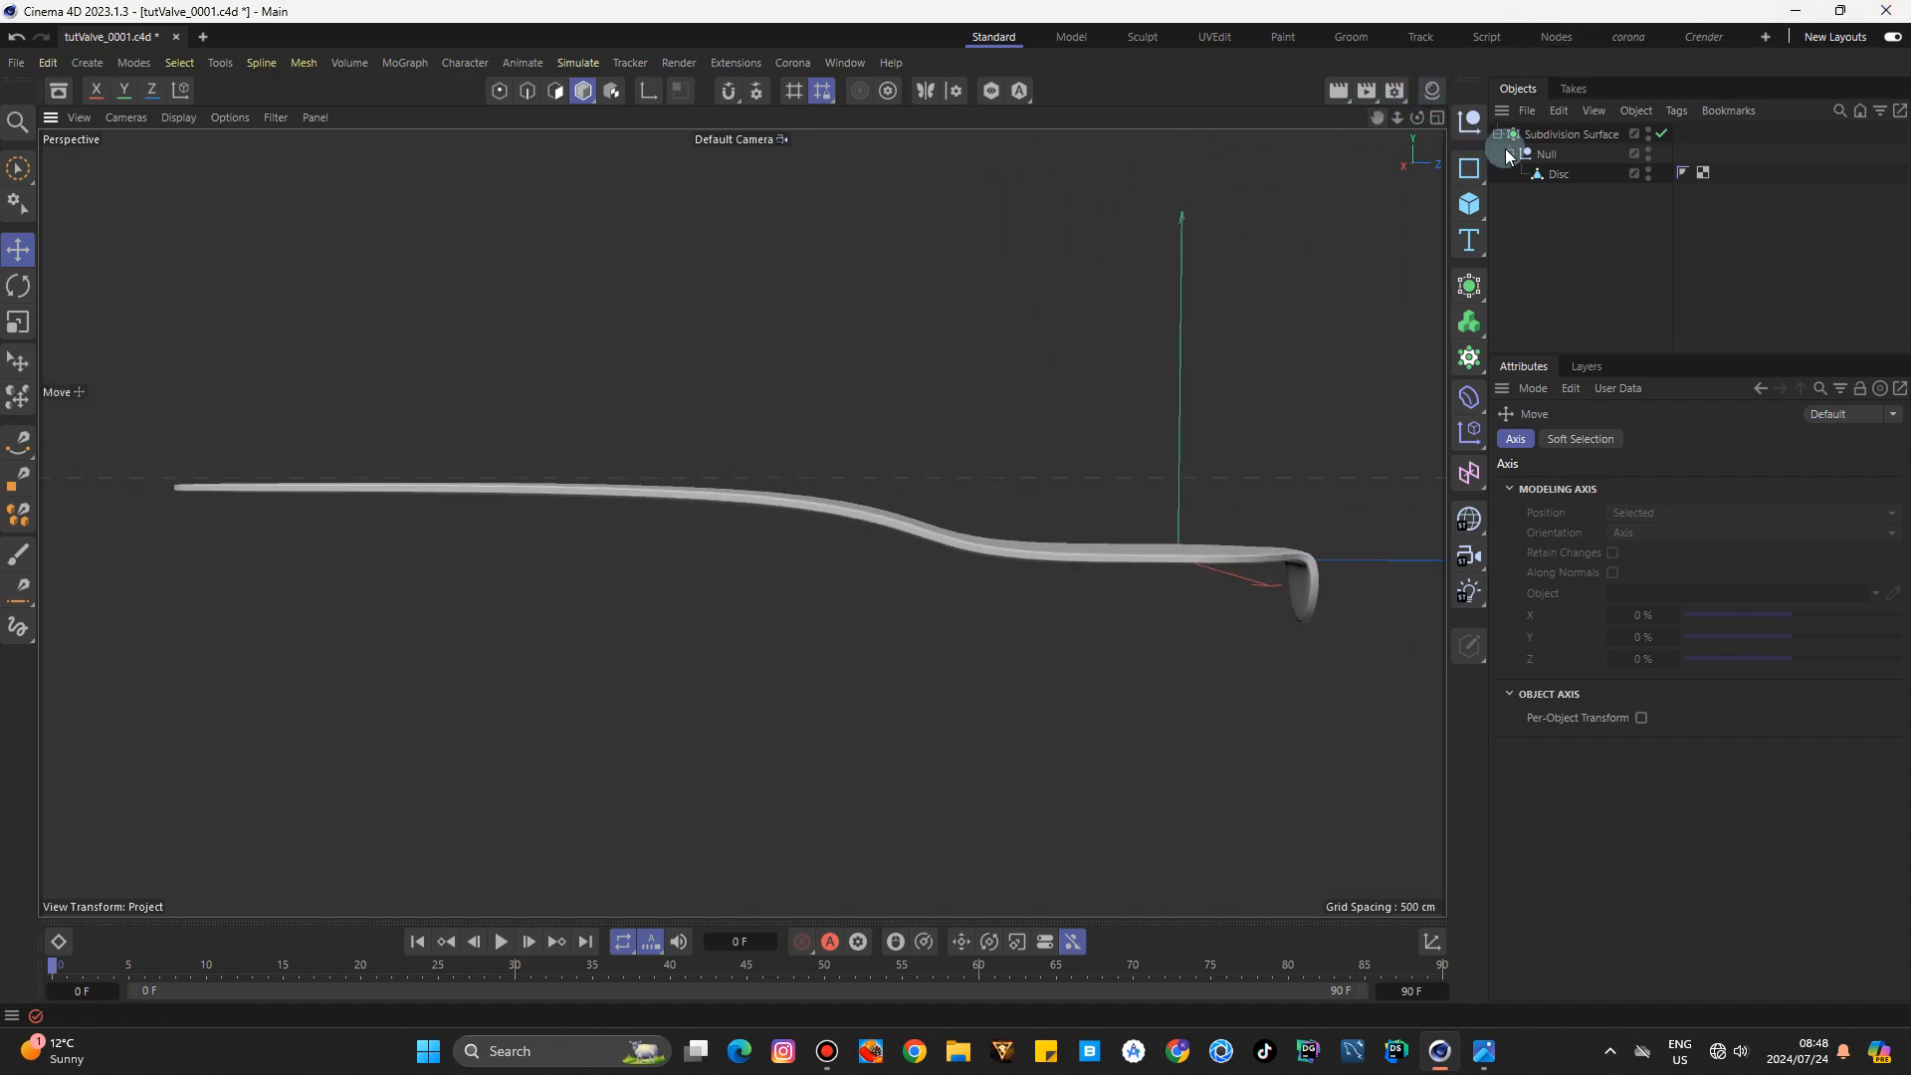
click(1555, 173)
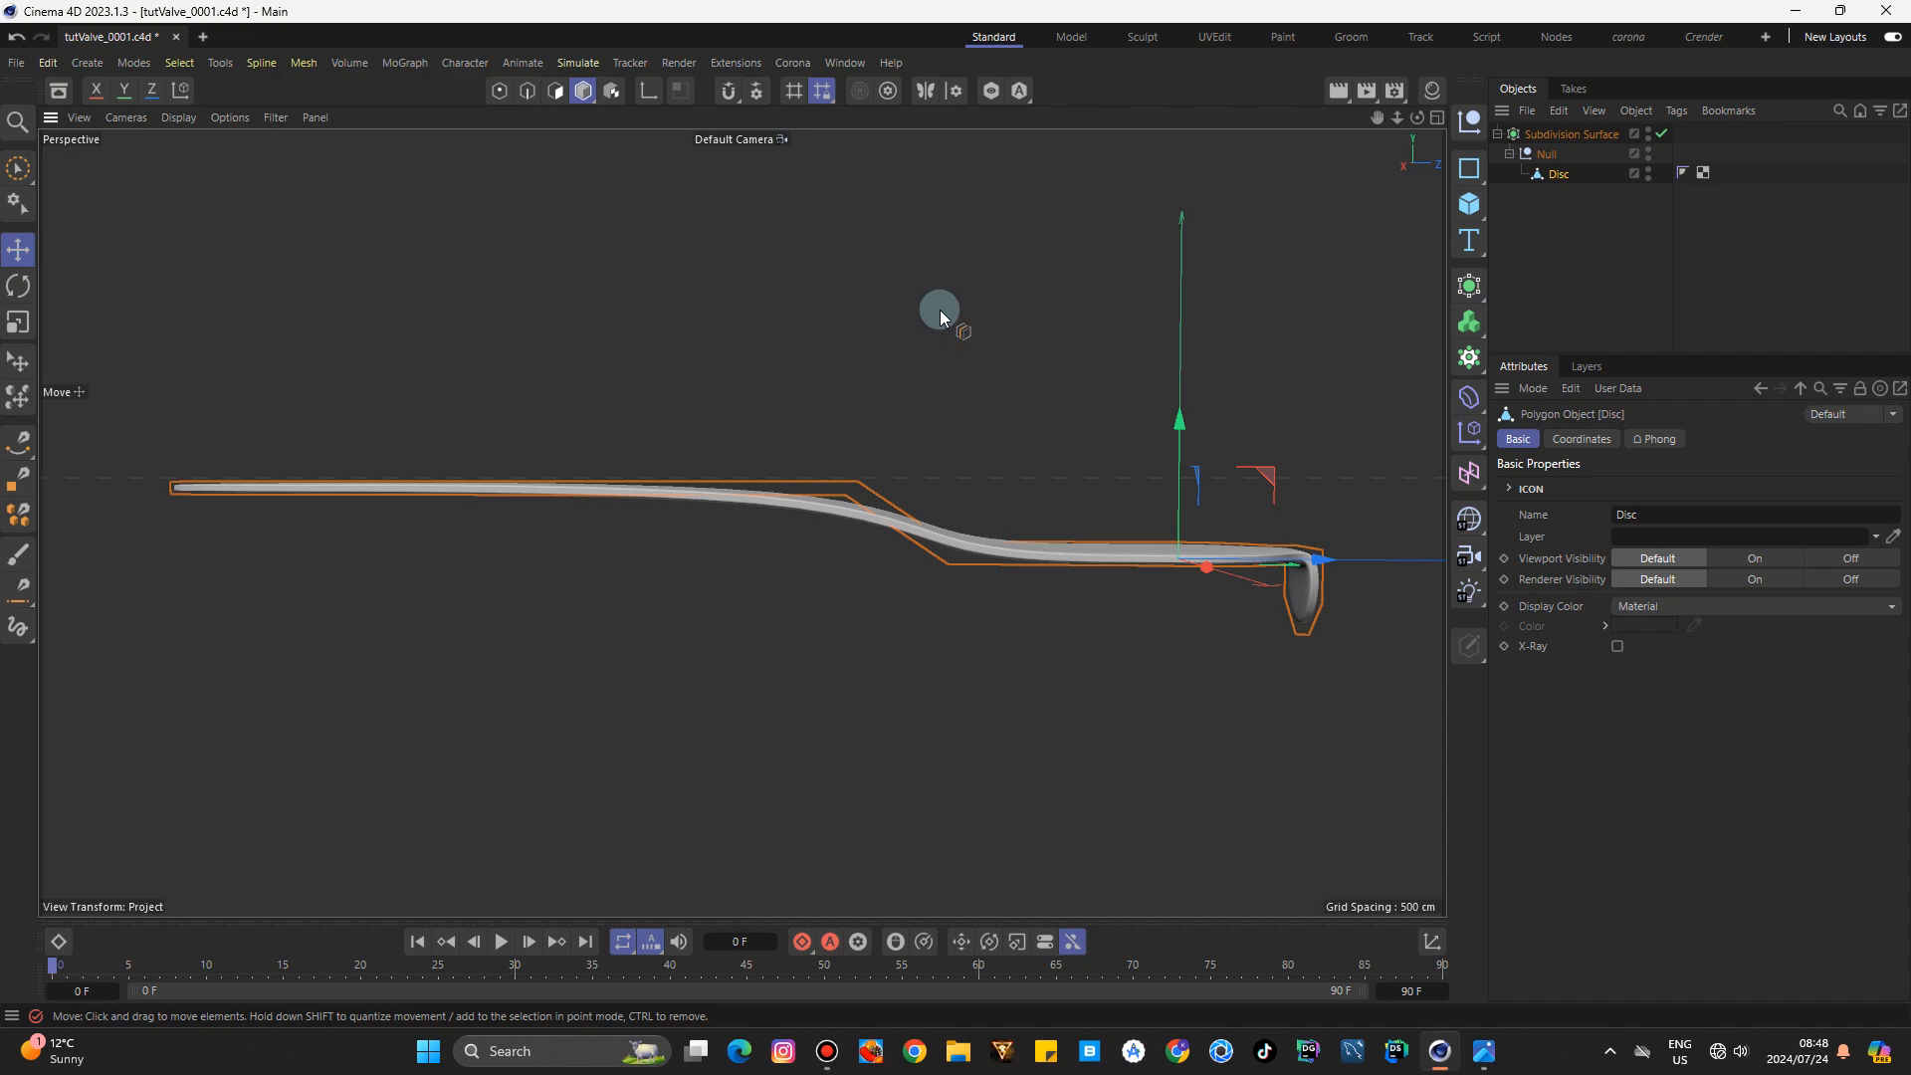
key(k)
key(l)
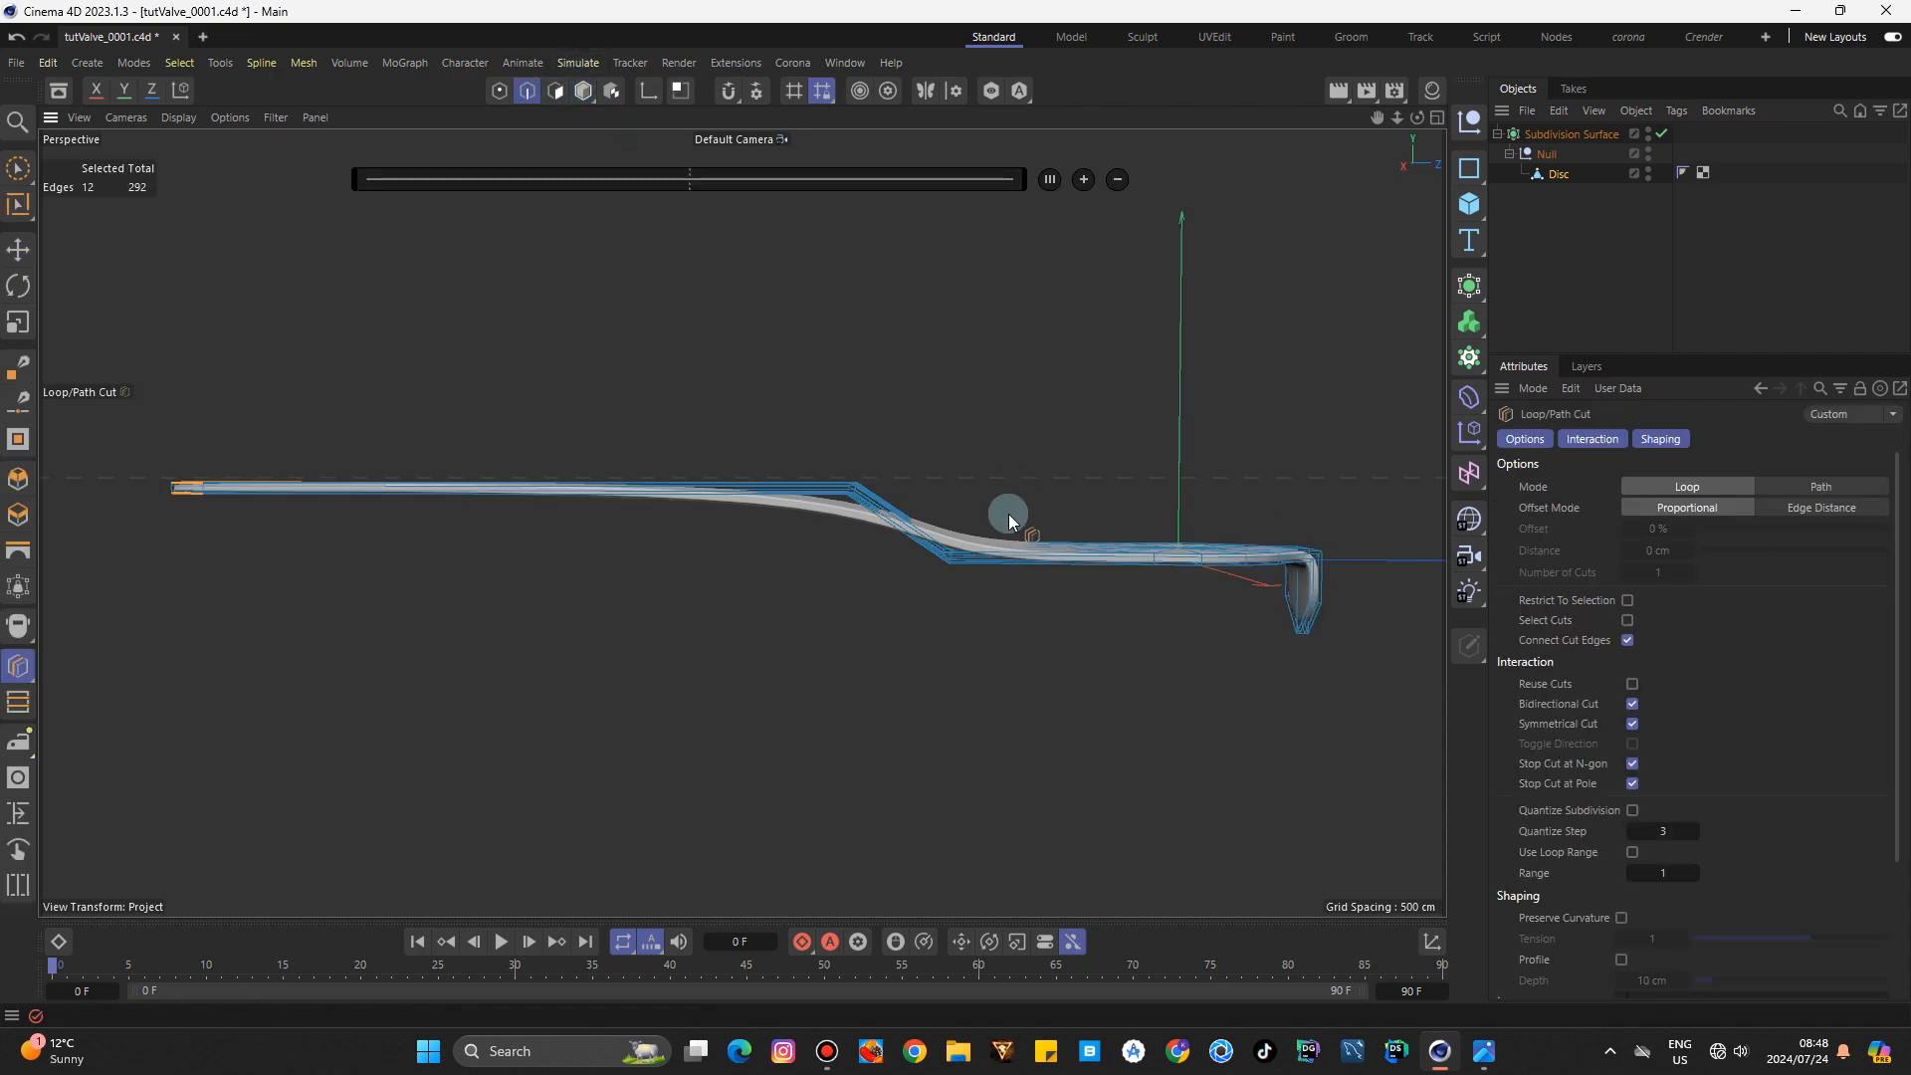
scroll(941, 537, up, 3)
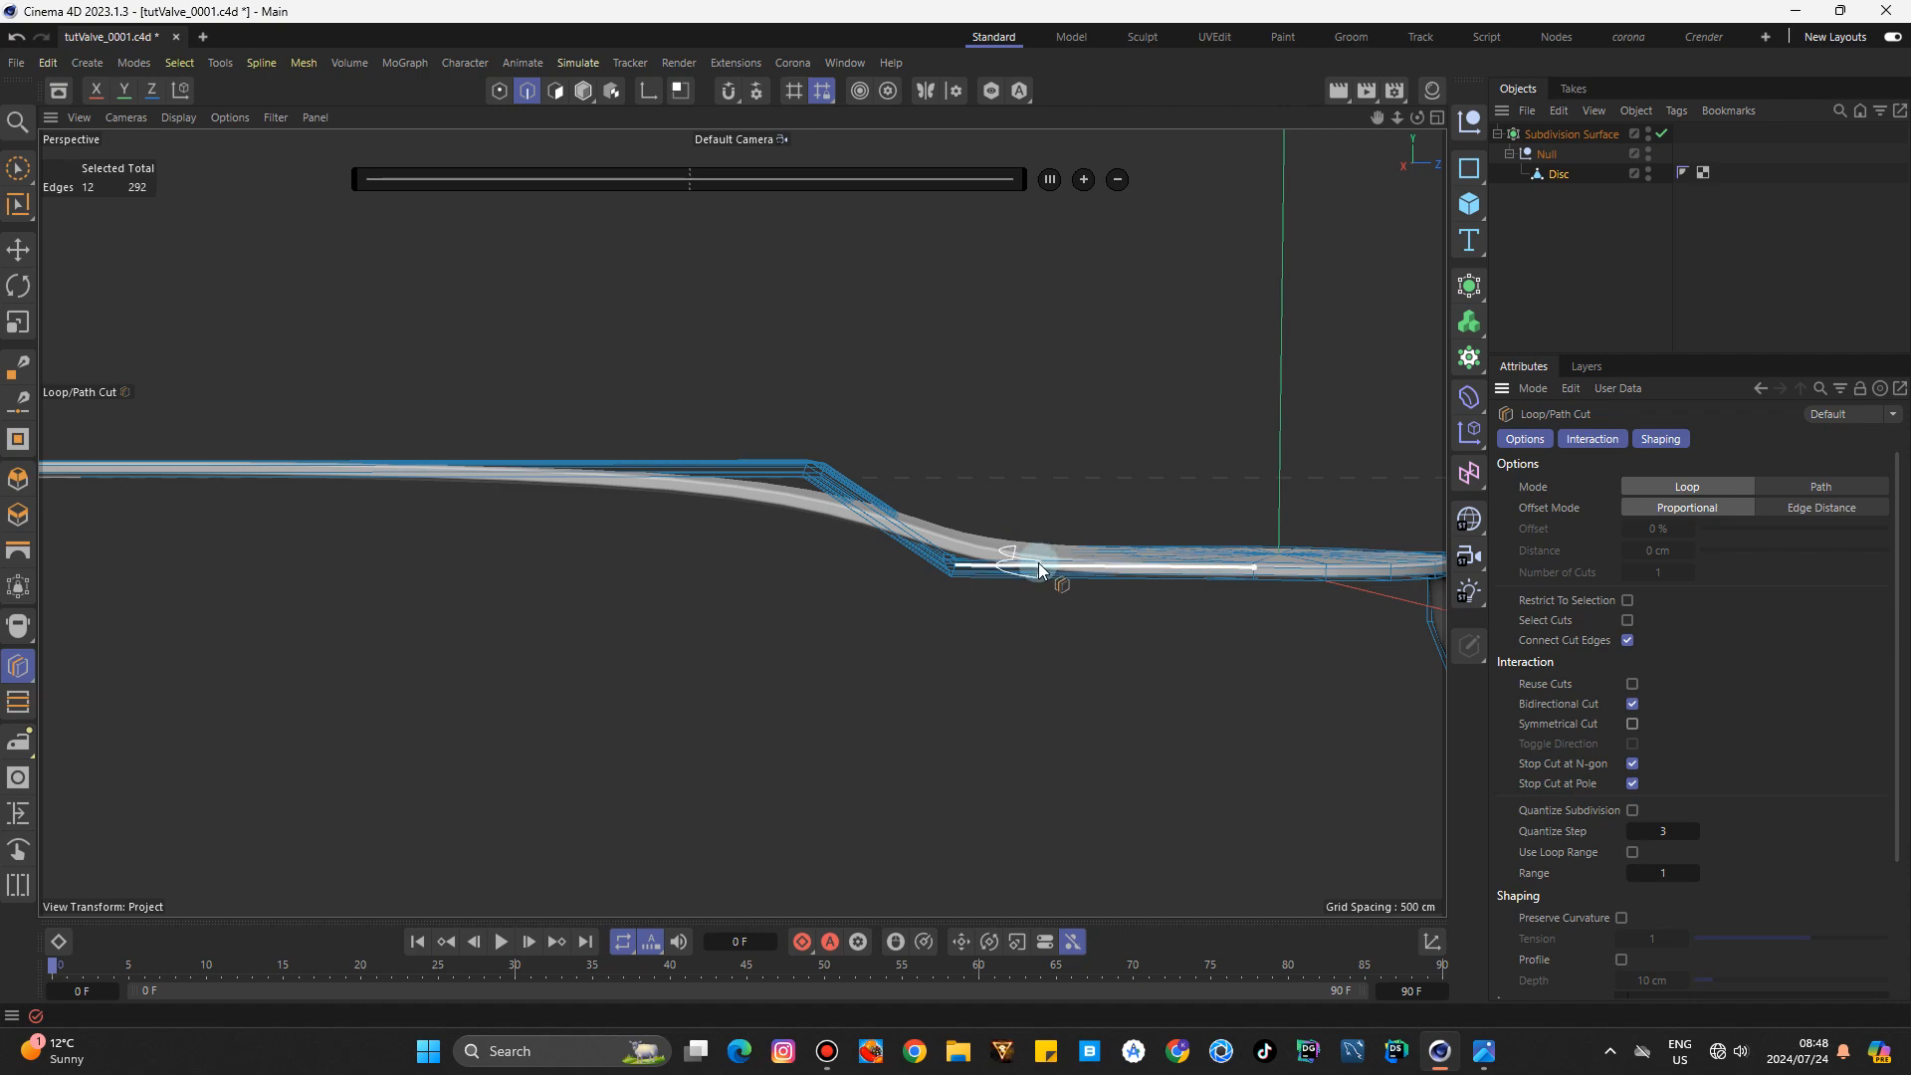
click(873, 532)
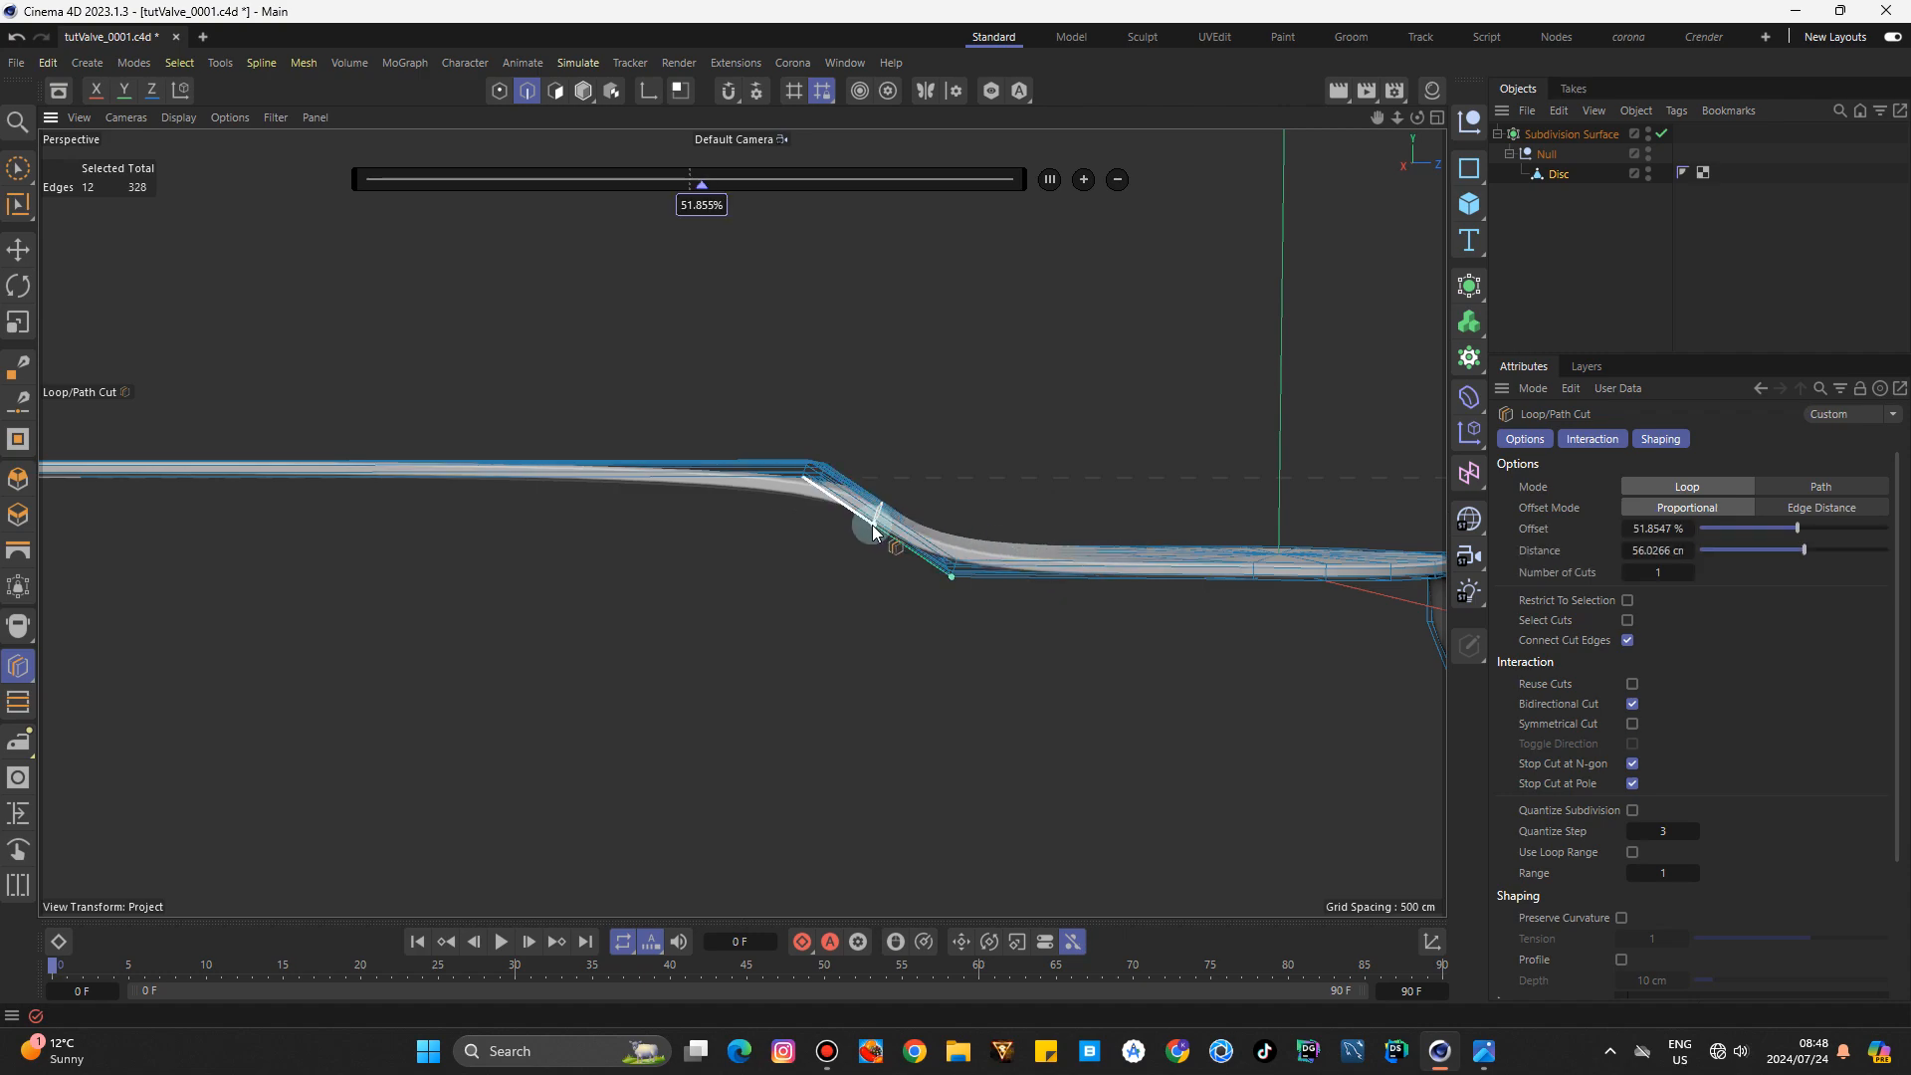
mouse_move(1418, 118)
mouse_down()
mouse_move(1364, 258)
mouse_move(1215, 269)
mouse_move(1397, 128)
mouse_up()
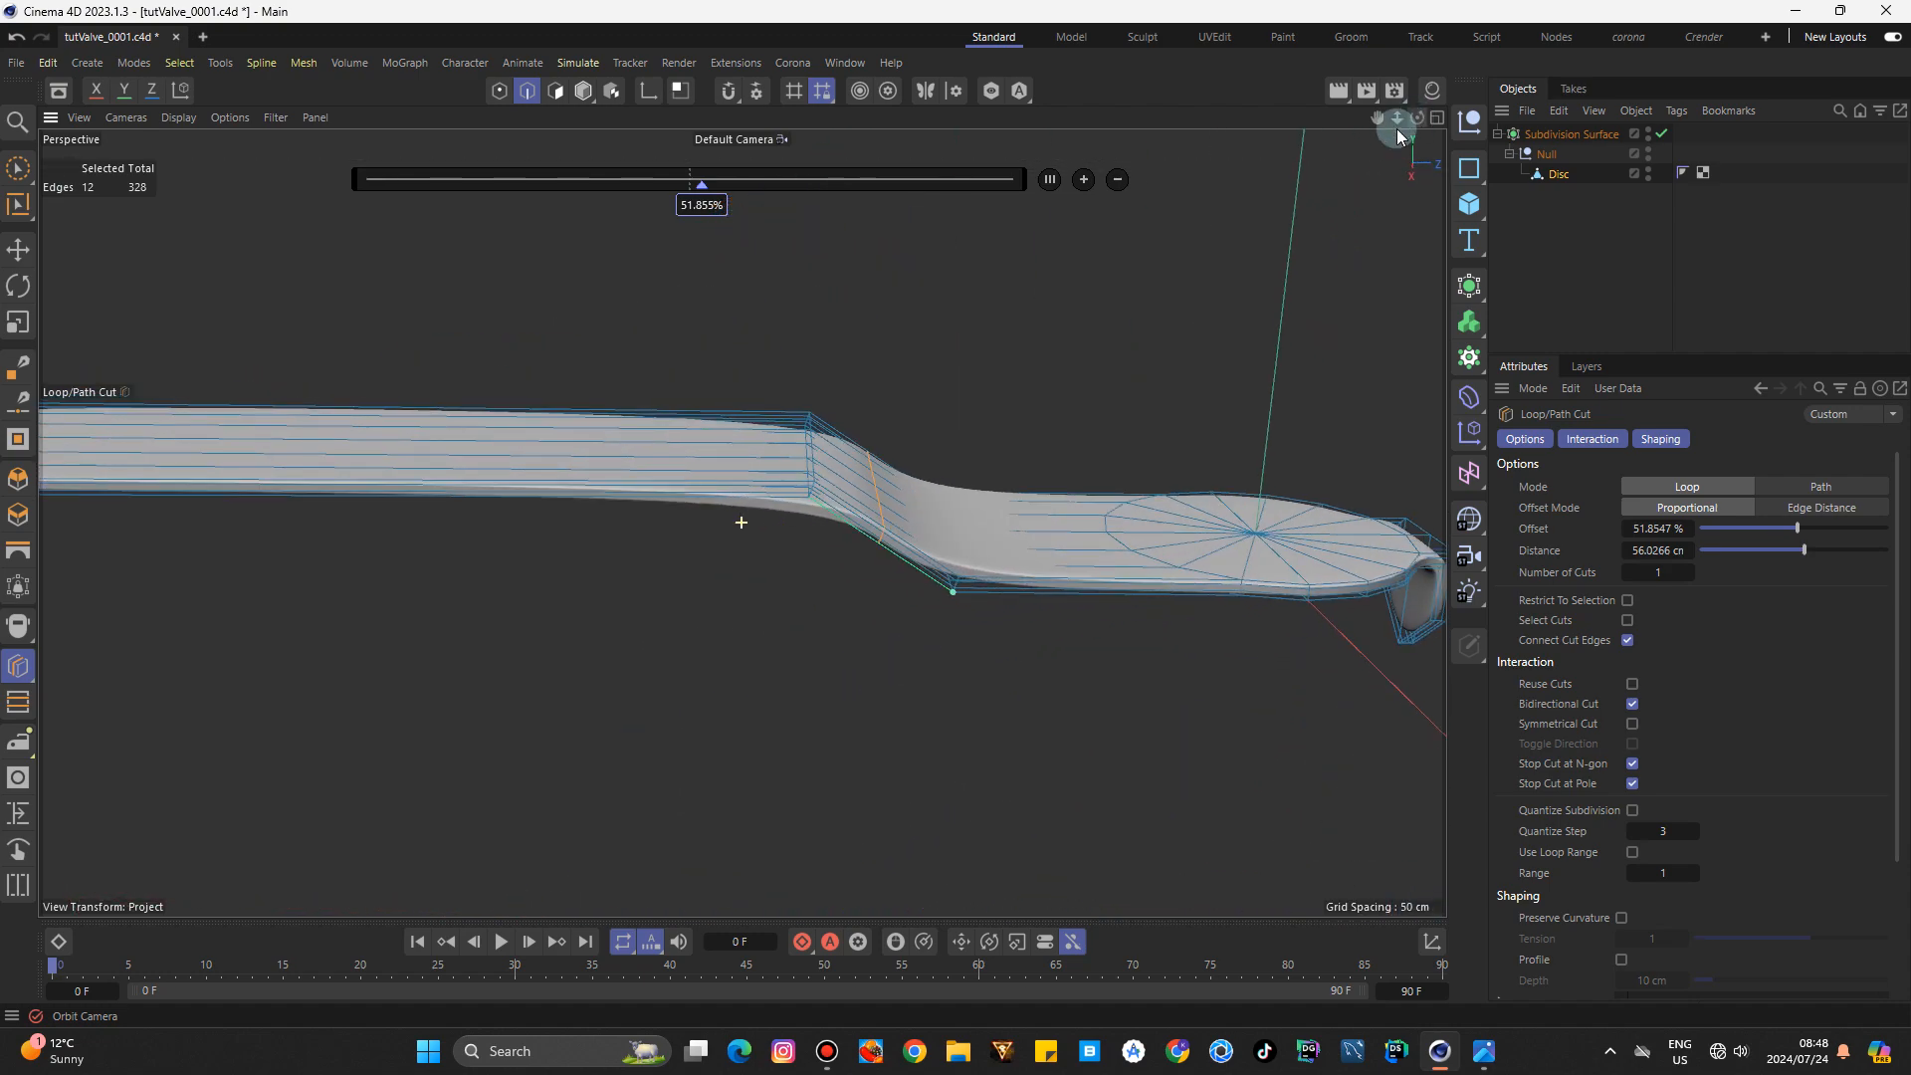
click(679, 497)
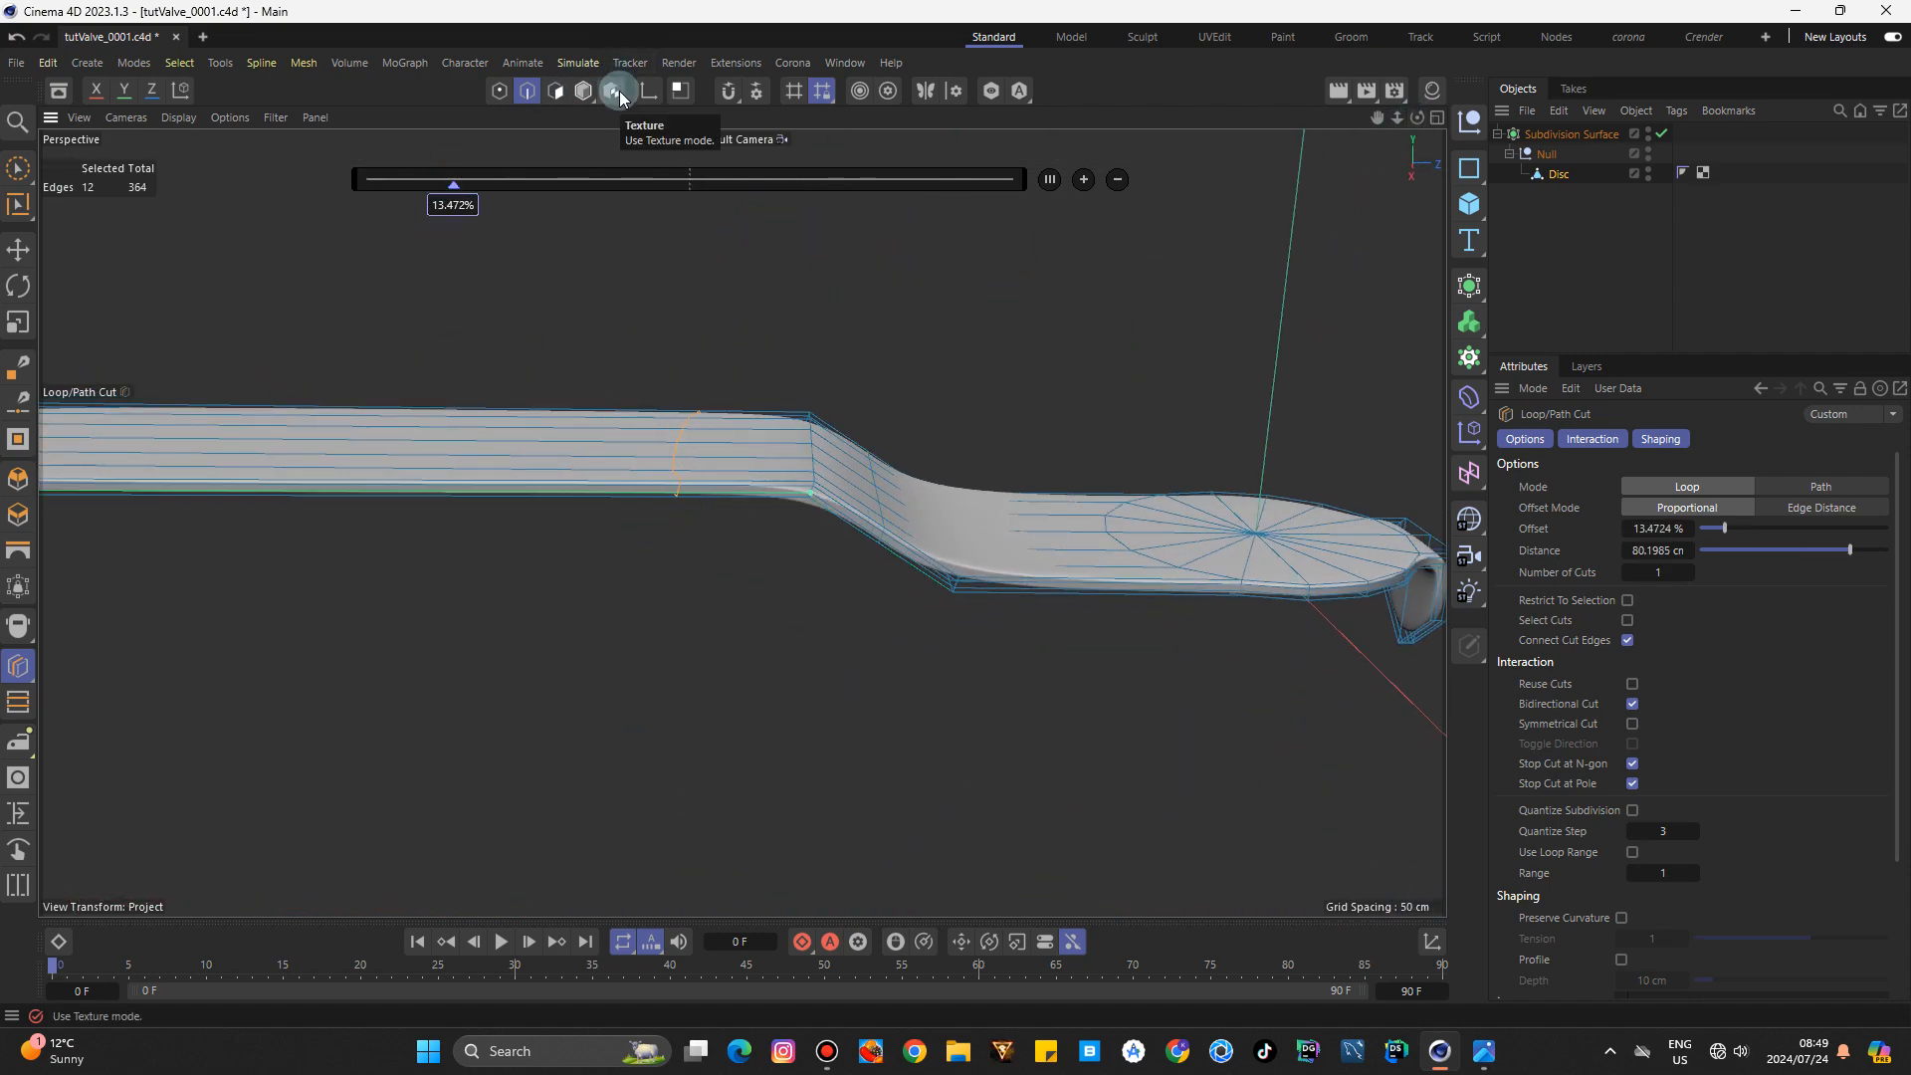
Disable the Subdivision Surface, select the curved edge loop across the long arm and scale it along Z to straighten it.
key(q)
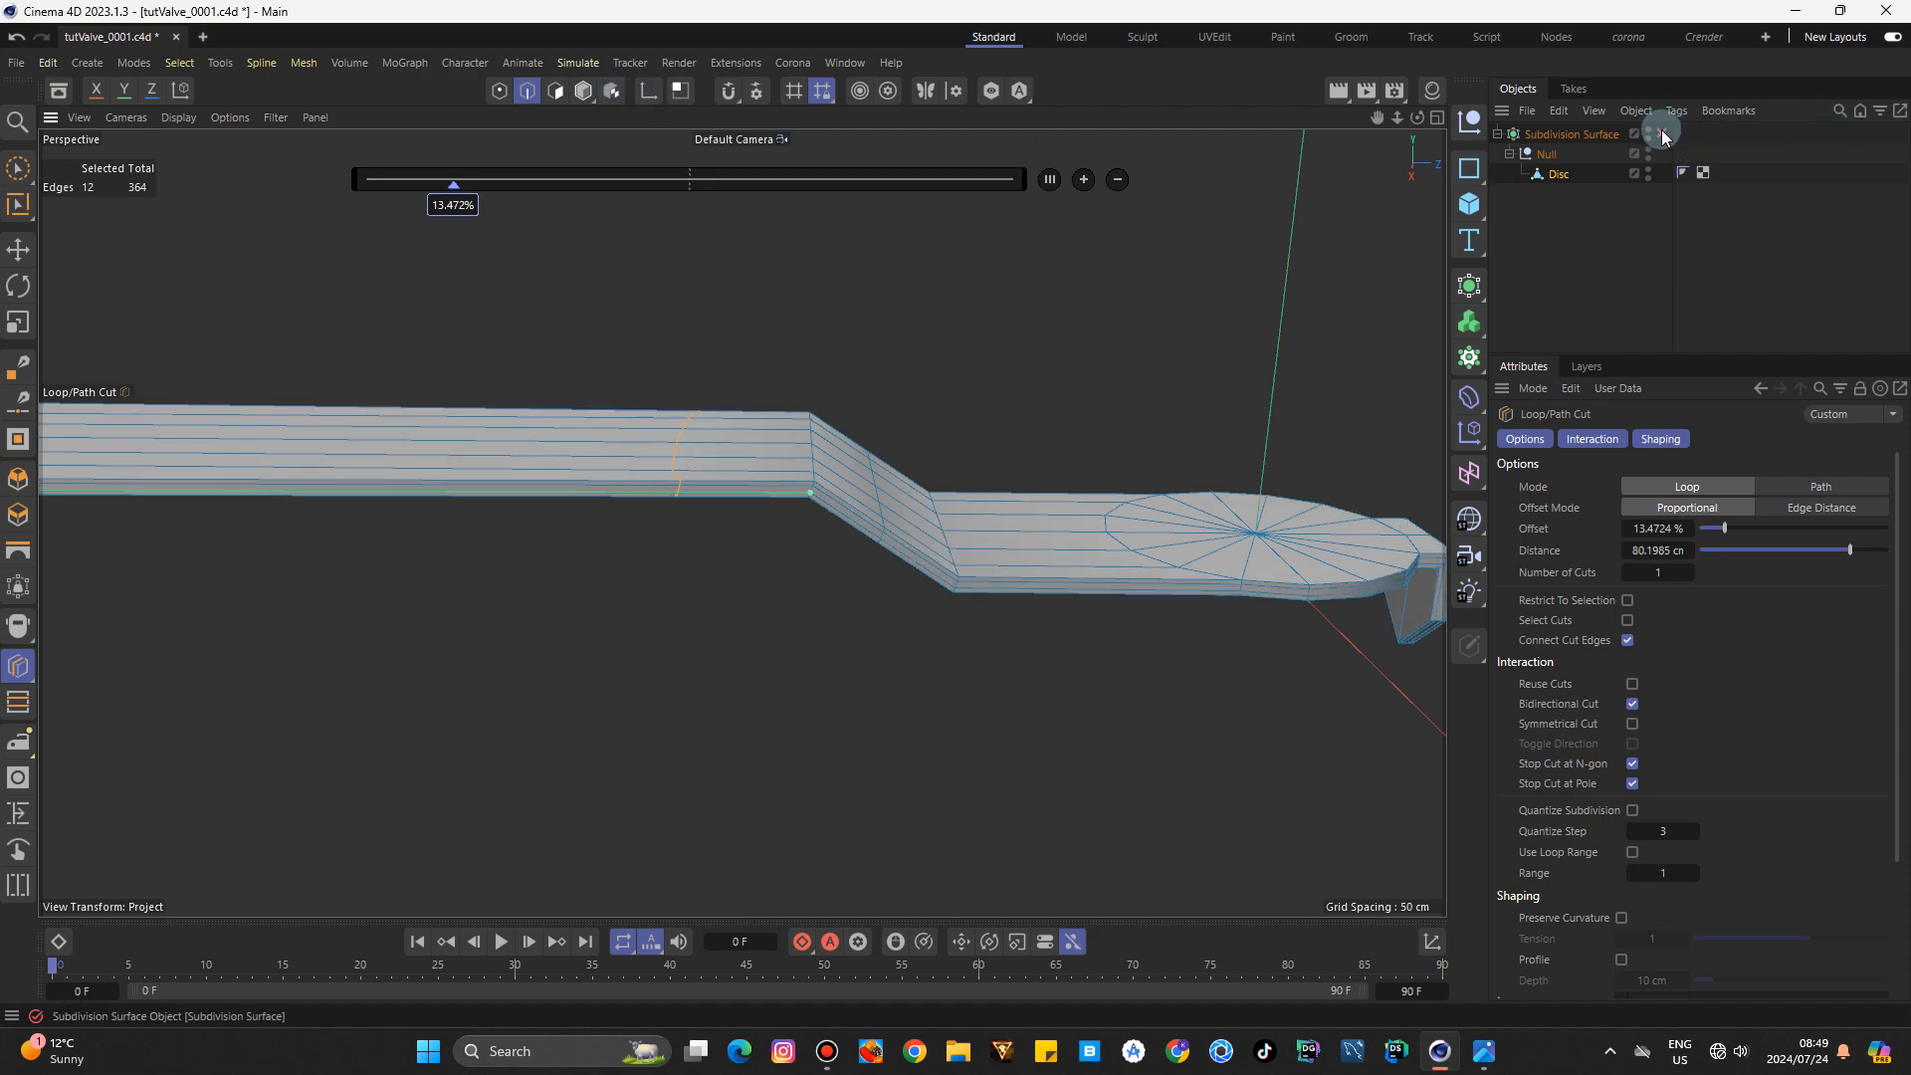
drag(1420, 117, 1418, 189)
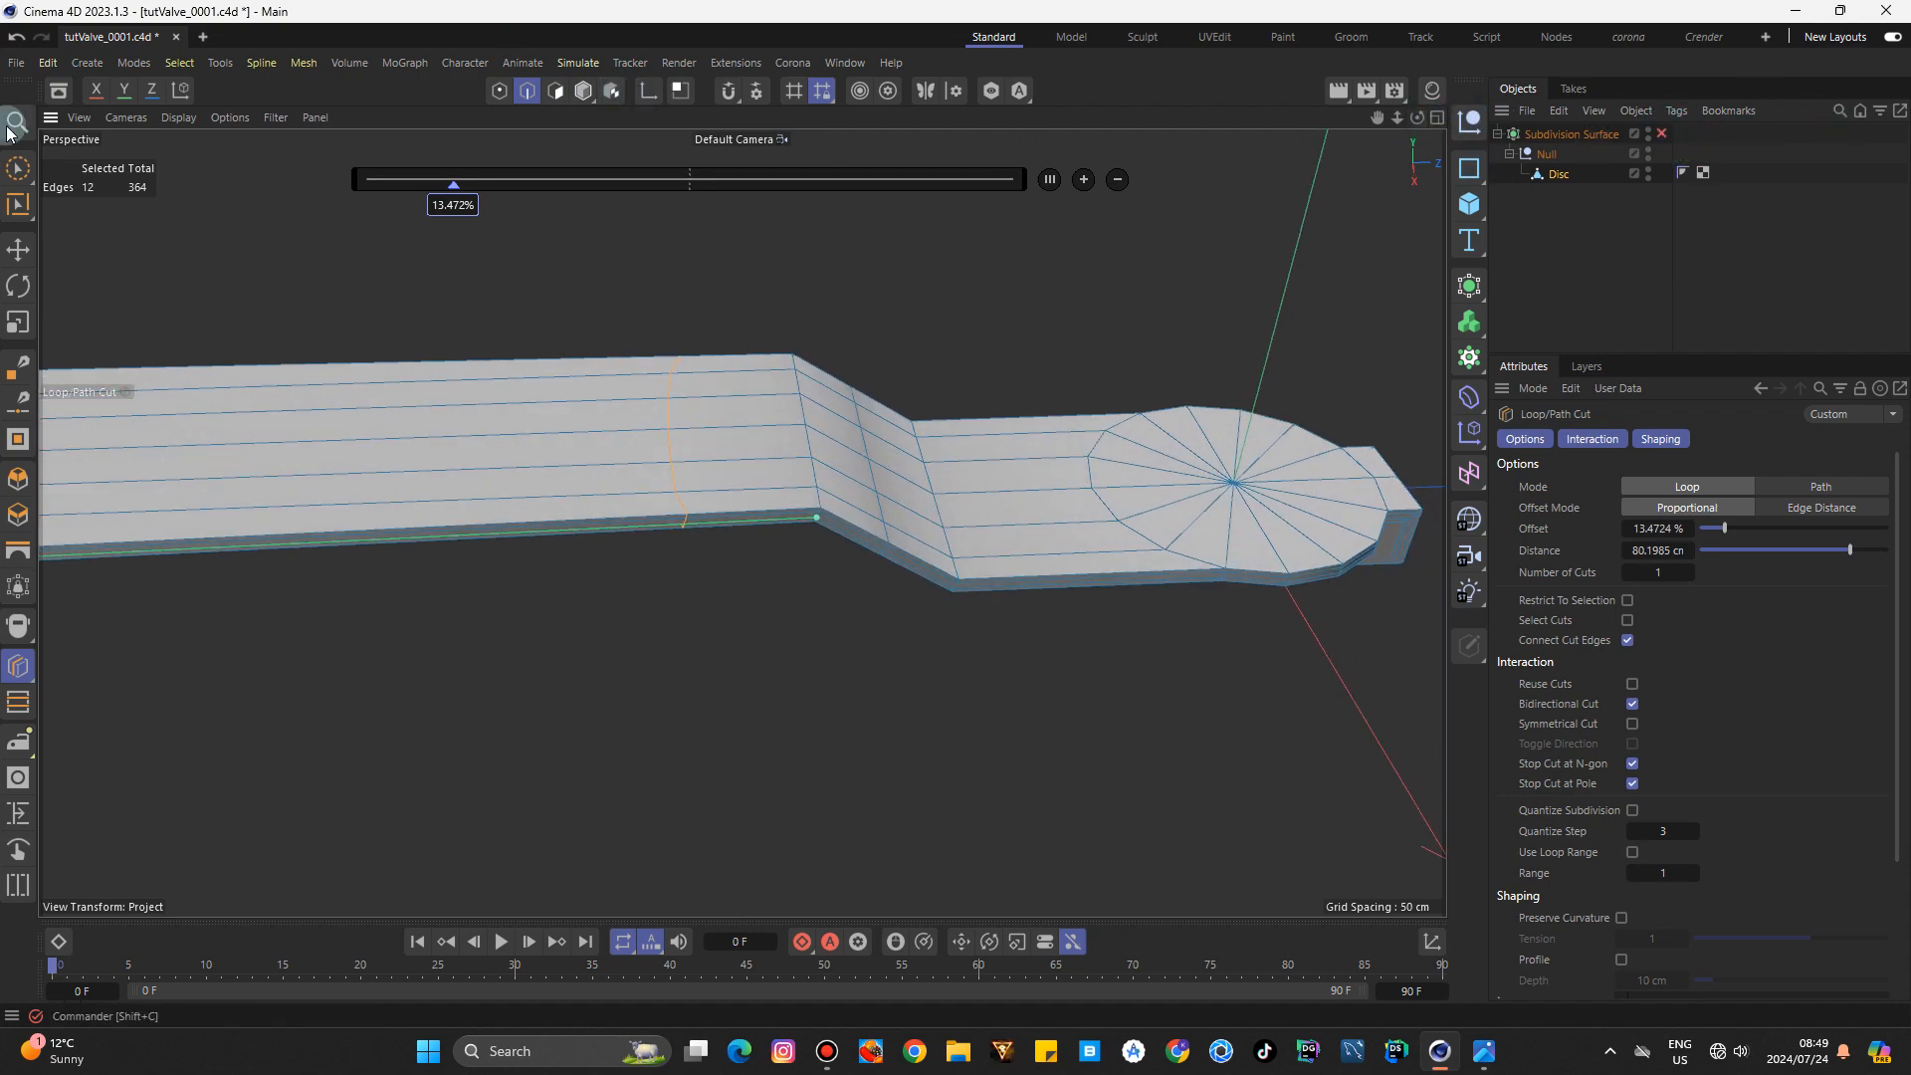
click(18, 250)
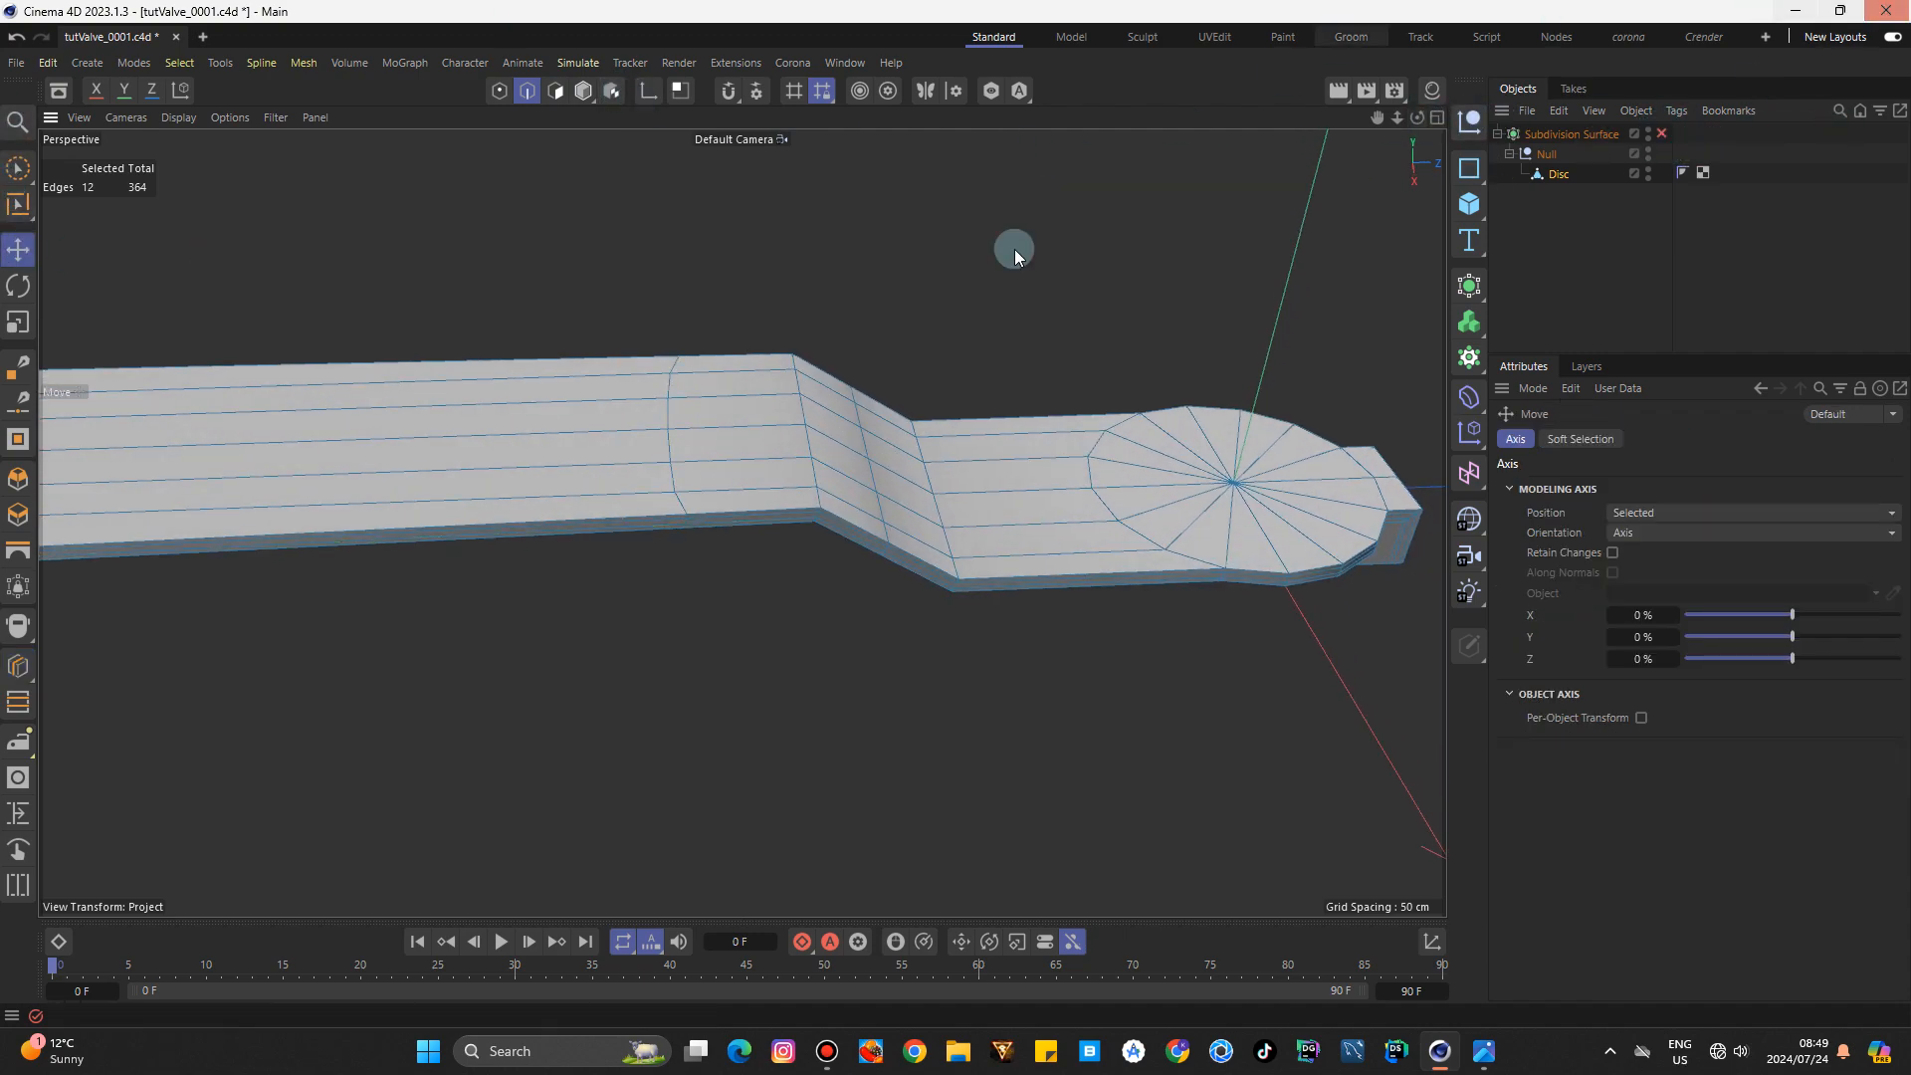
double_click(671, 451)
click(18, 324)
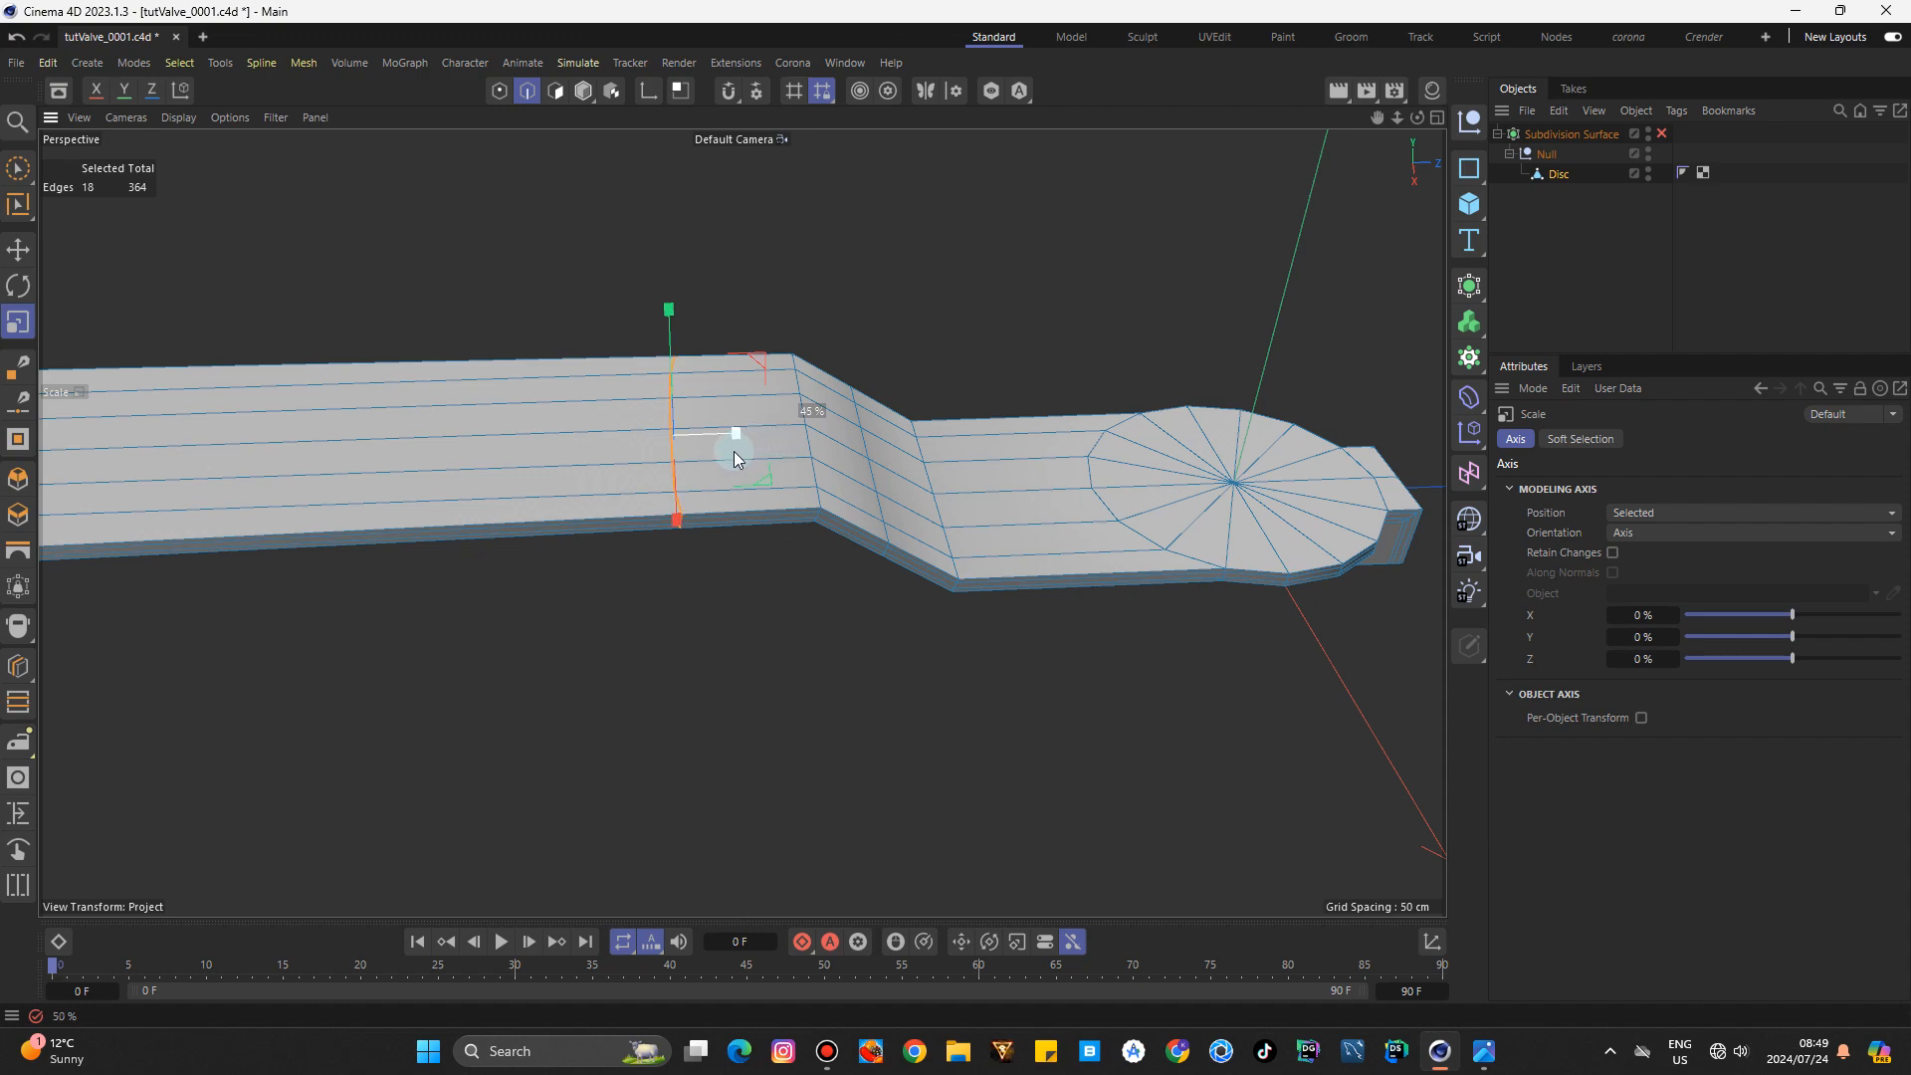
drag(734, 458, 682, 472)
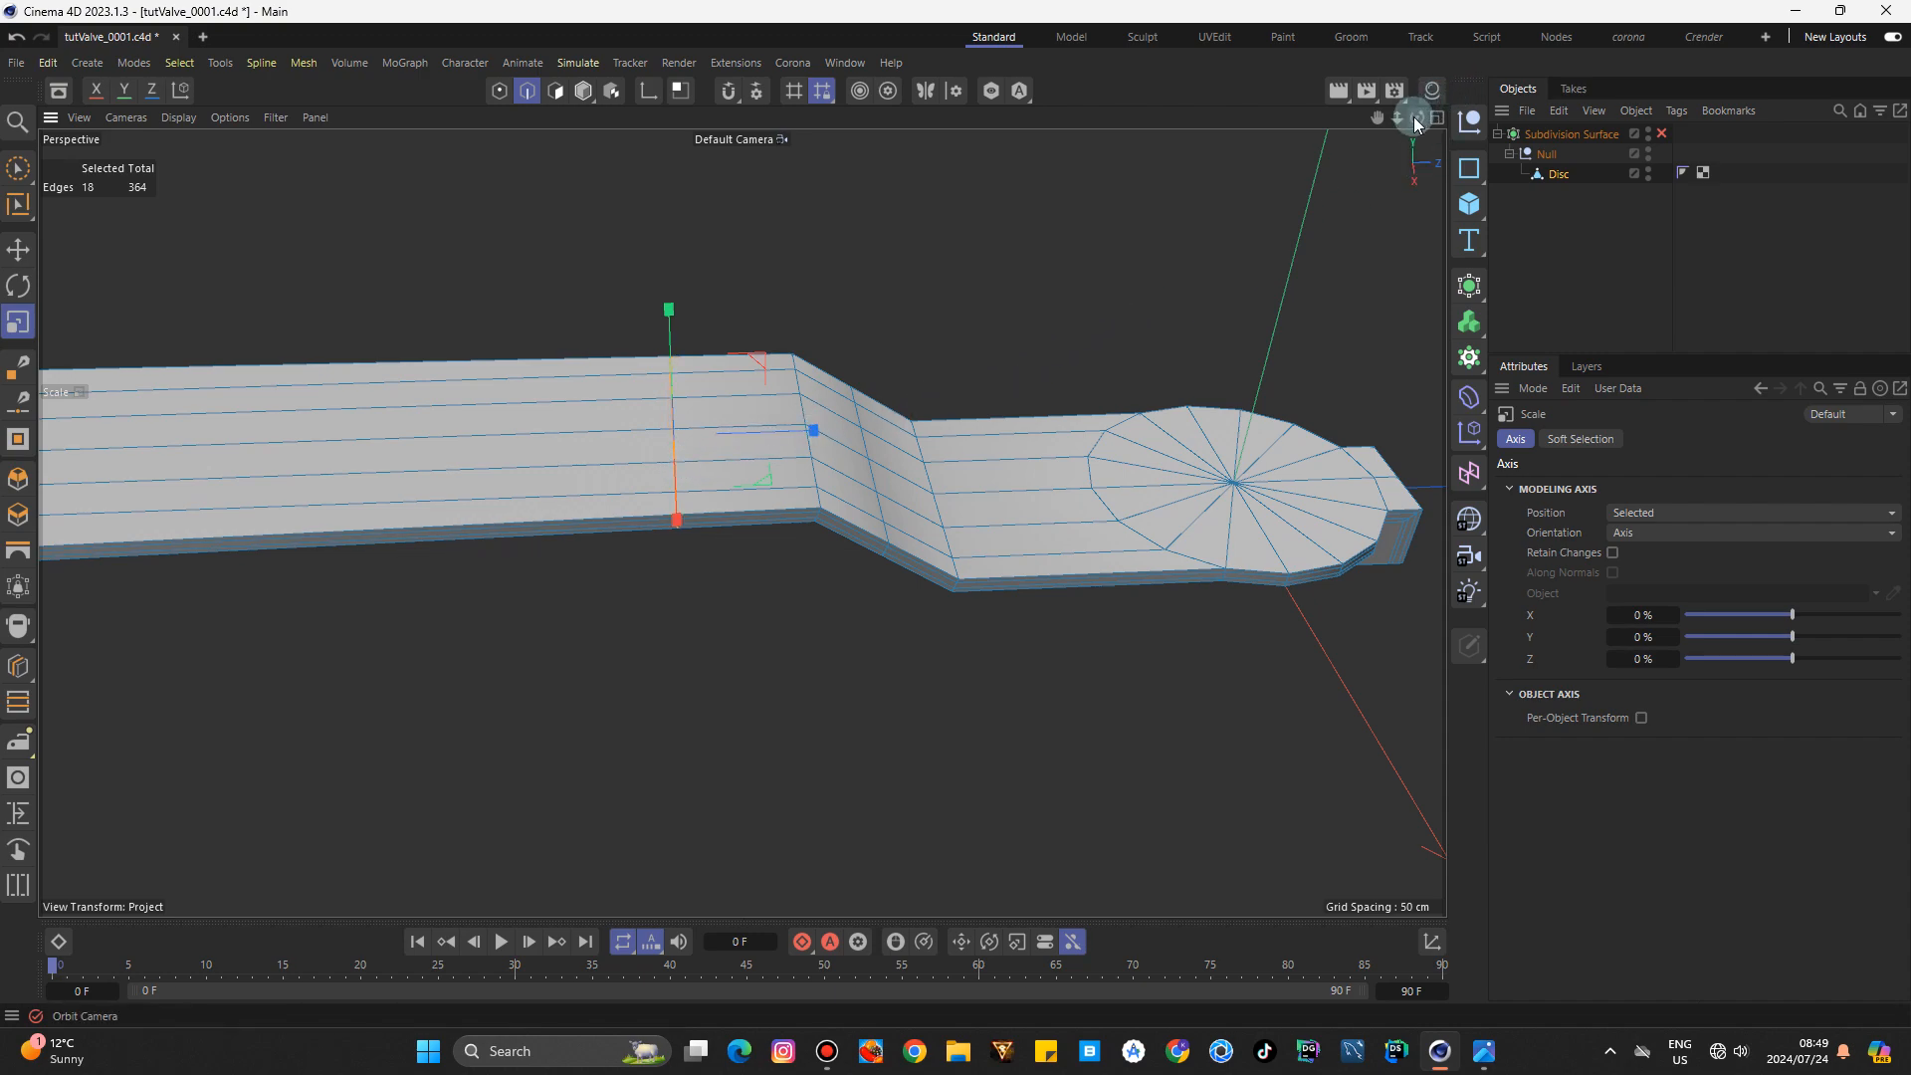
Re-enable the Subdivision Surface and clear the edge selection.
drag(1417, 118, 741, 522)
click(1661, 133)
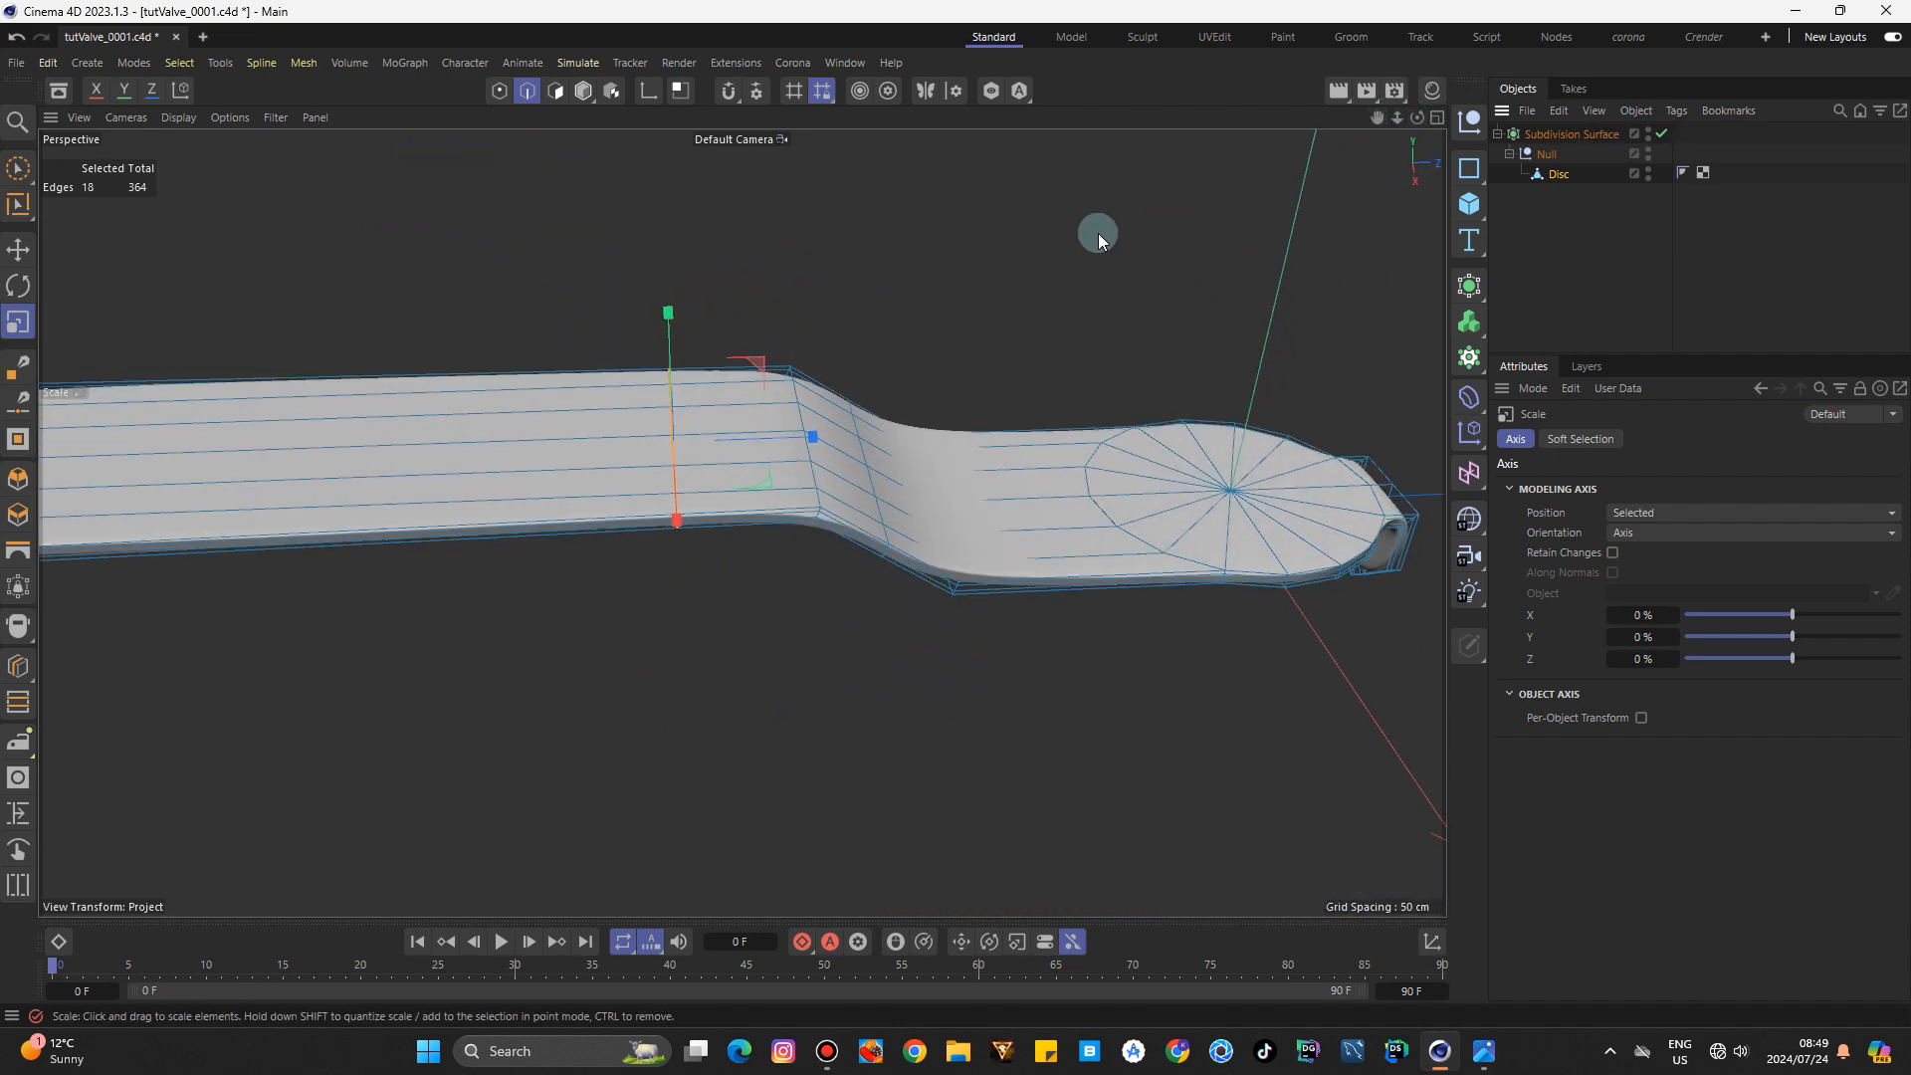
click(1108, 242)
Rename the Disc polygon object as handle and switch to Model mode with the object deselected.
double_click(1558, 175)
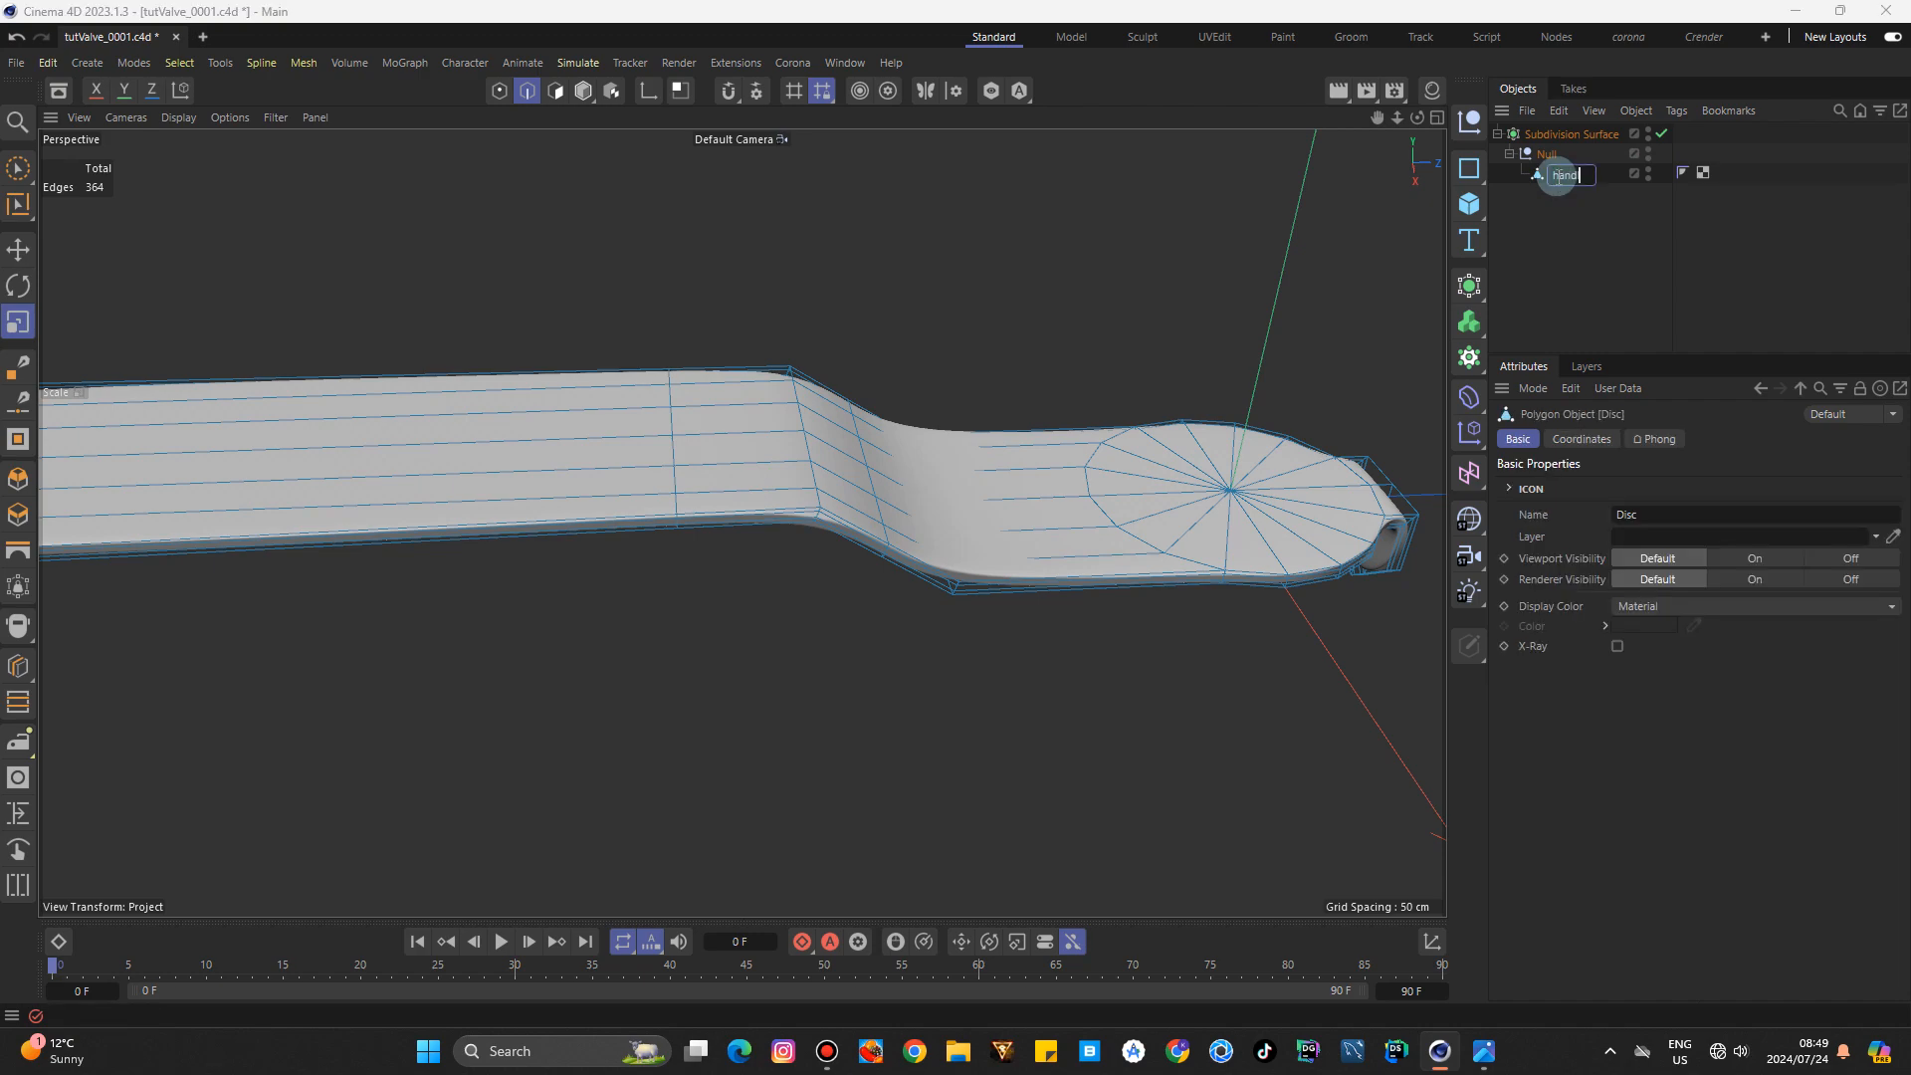
text(handle)
key(Return)
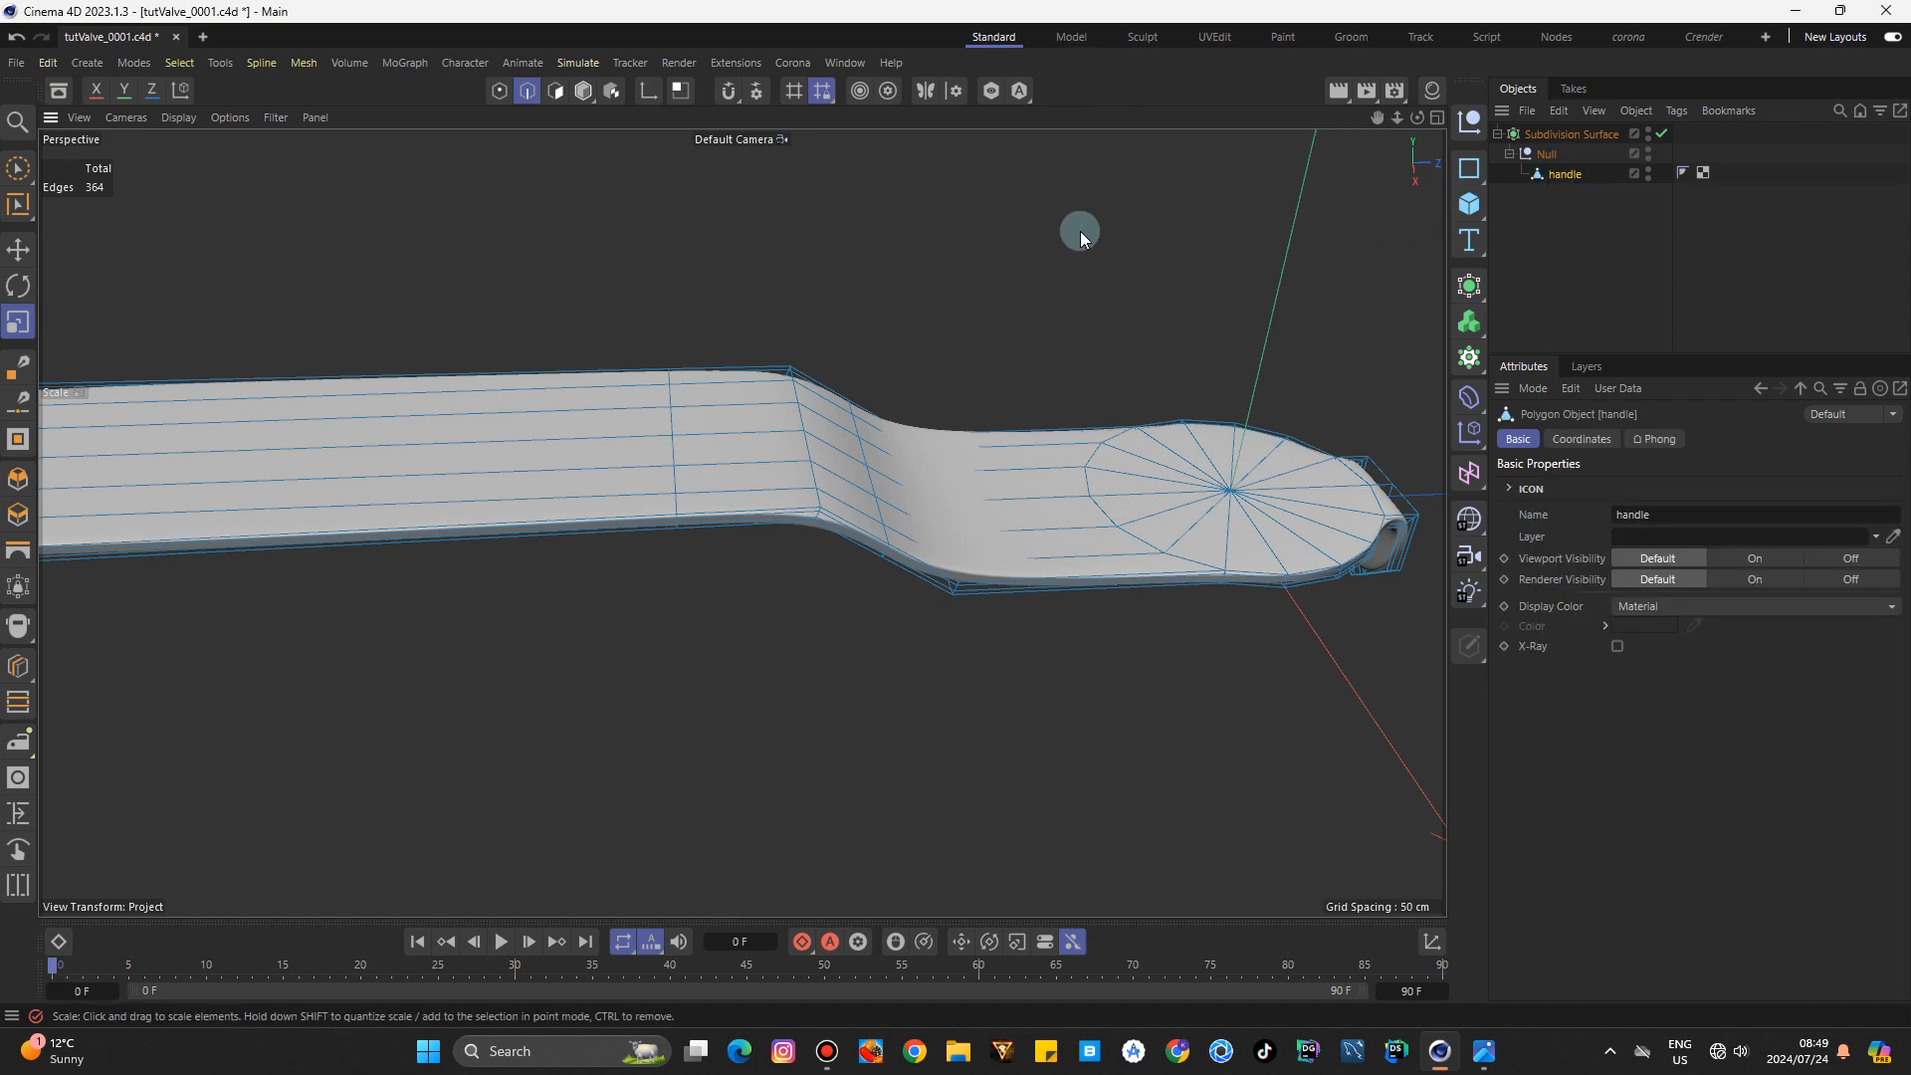
click(583, 91)
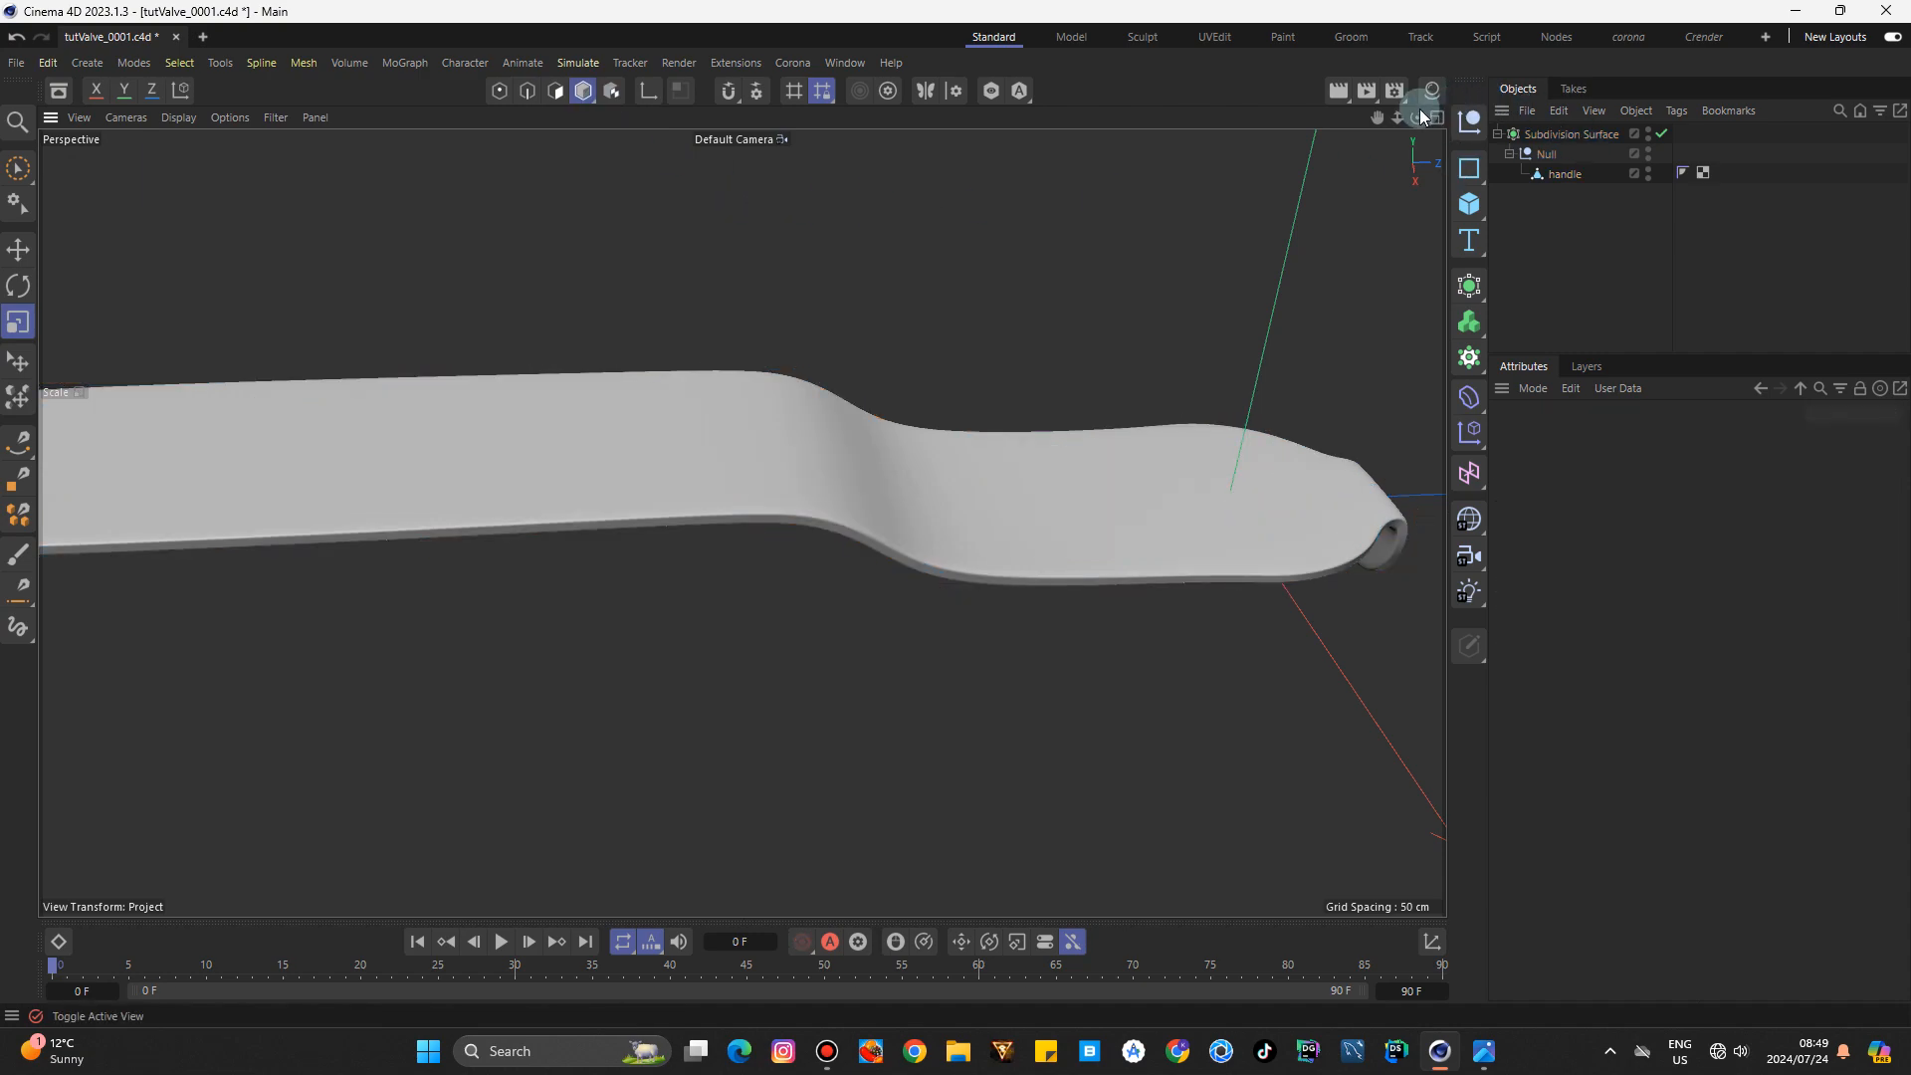
drag(1397, 117, 1313, 139)
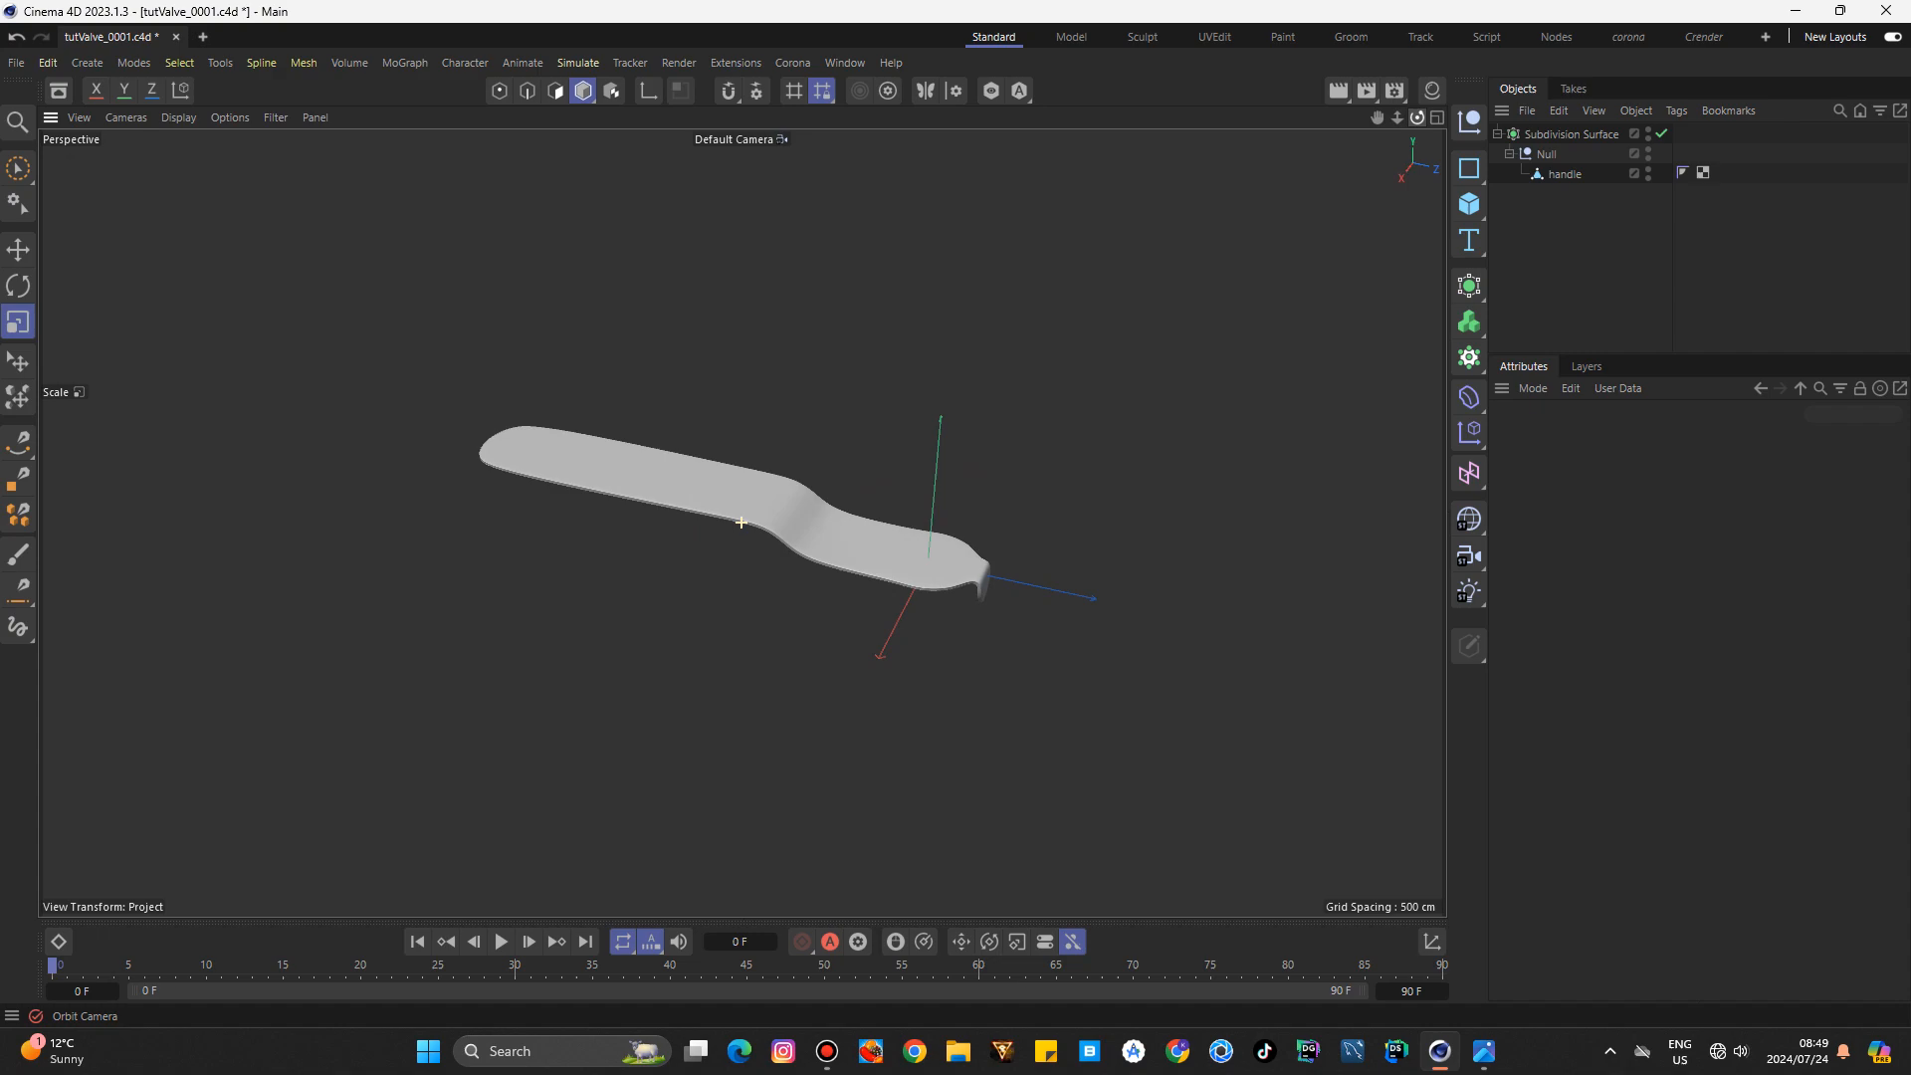
Add a new Disc primitive, isolate it with Viewport Solo and display it shaded with lines.
click(1484, 1051)
scroll(1313, 547, up, 5)
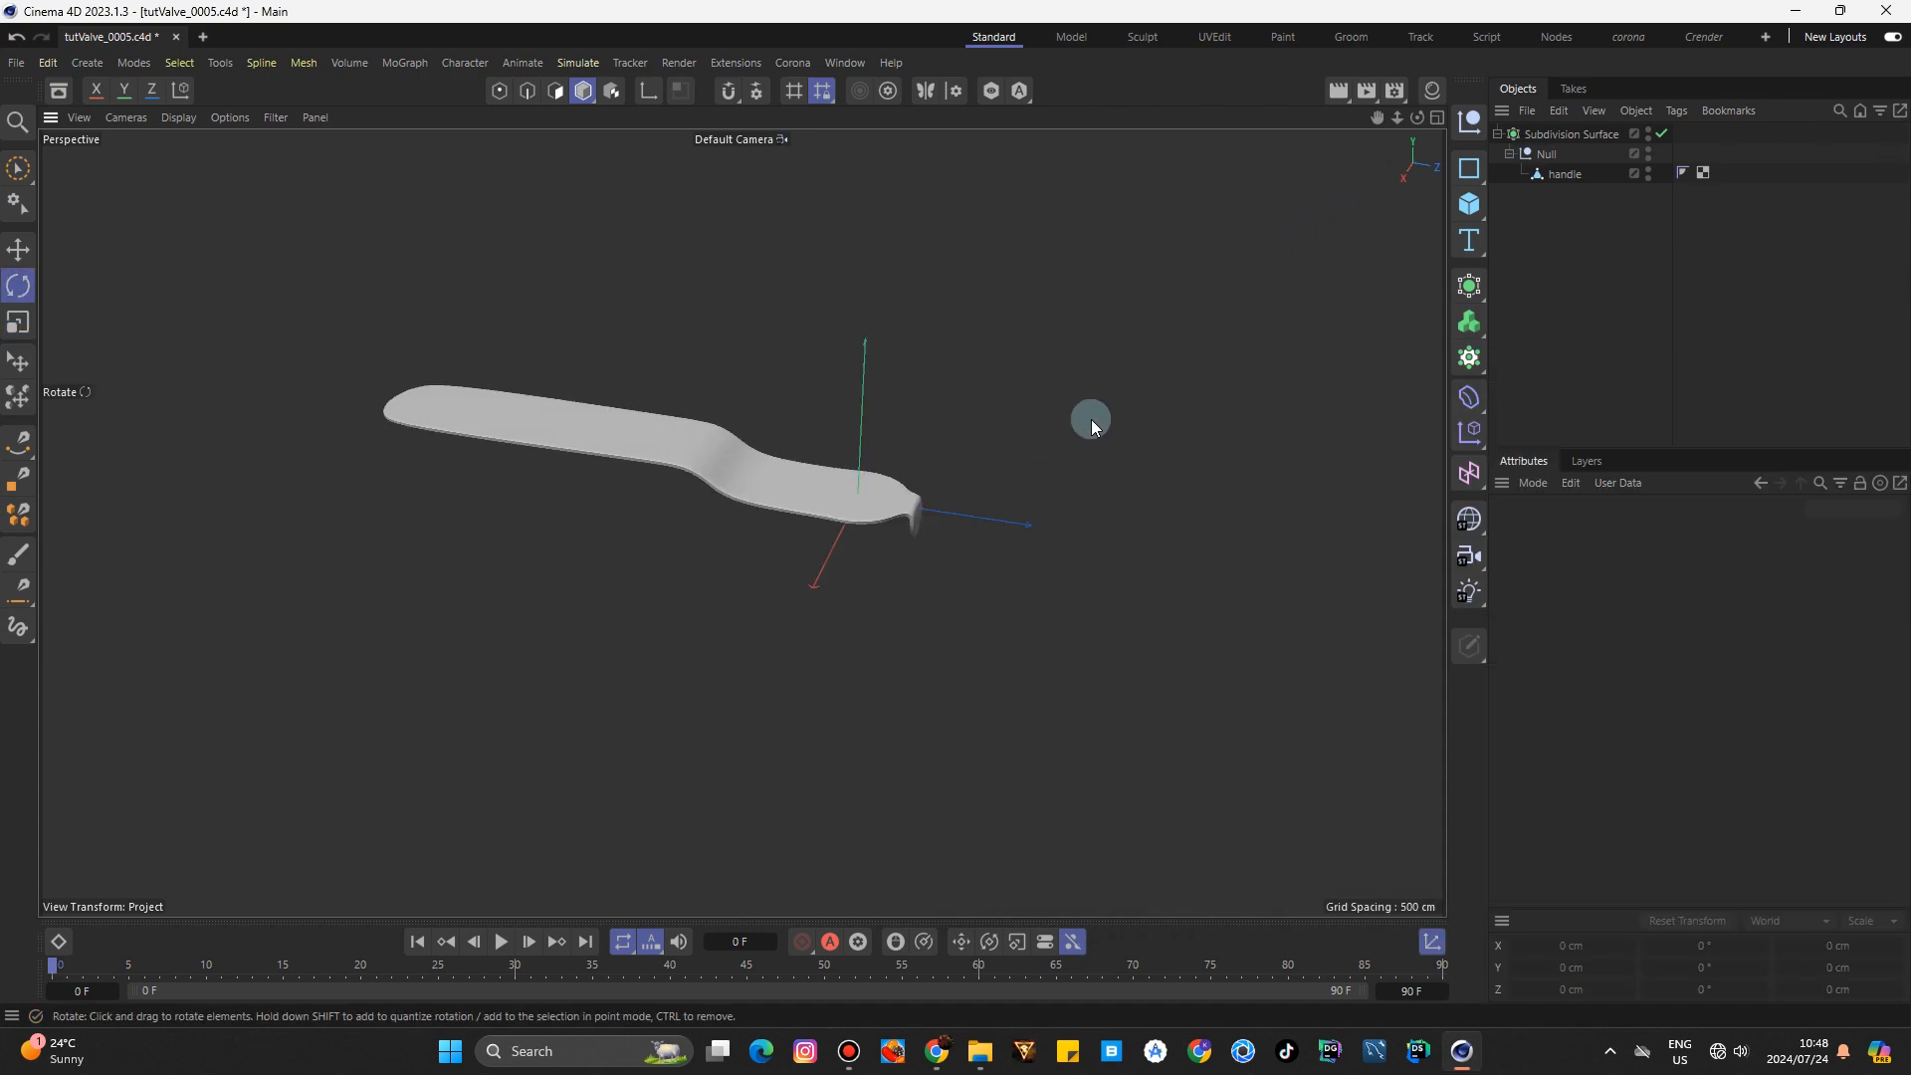
click(1477, 221)
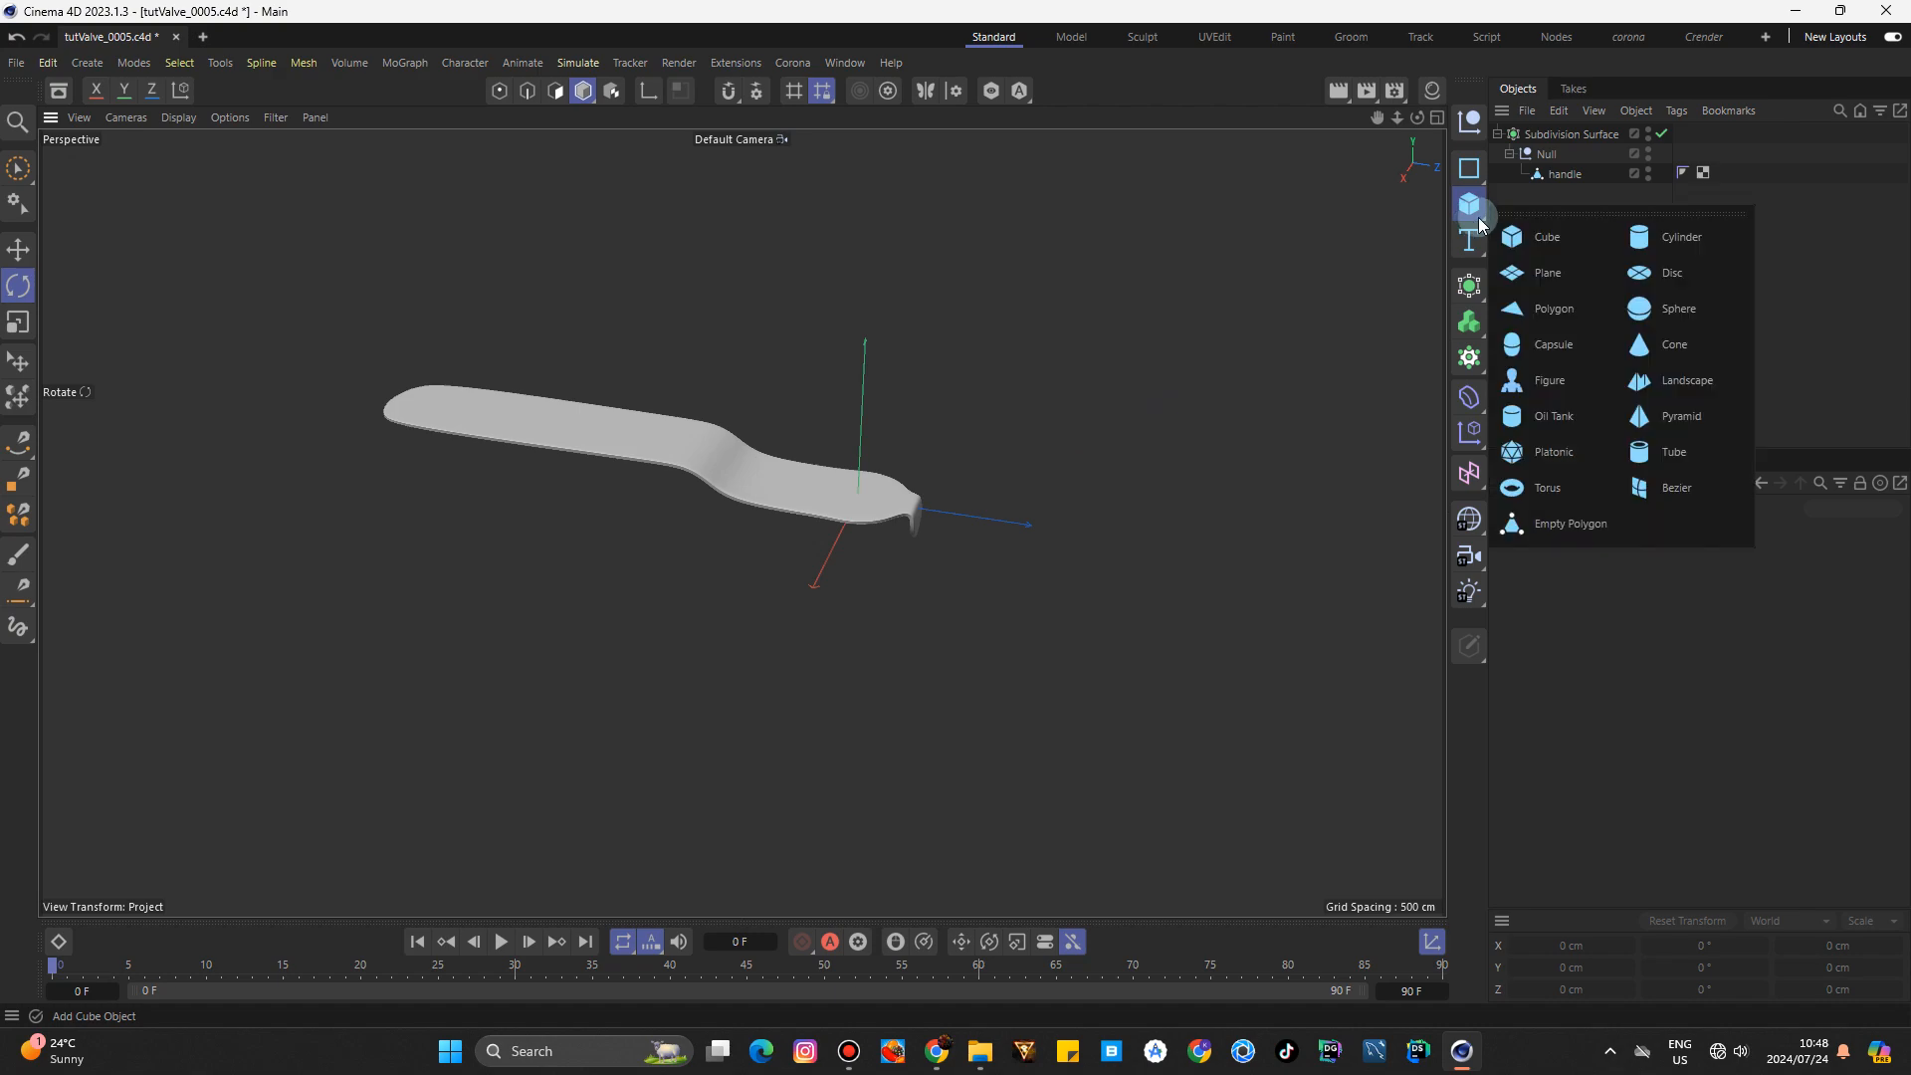
click(1692, 269)
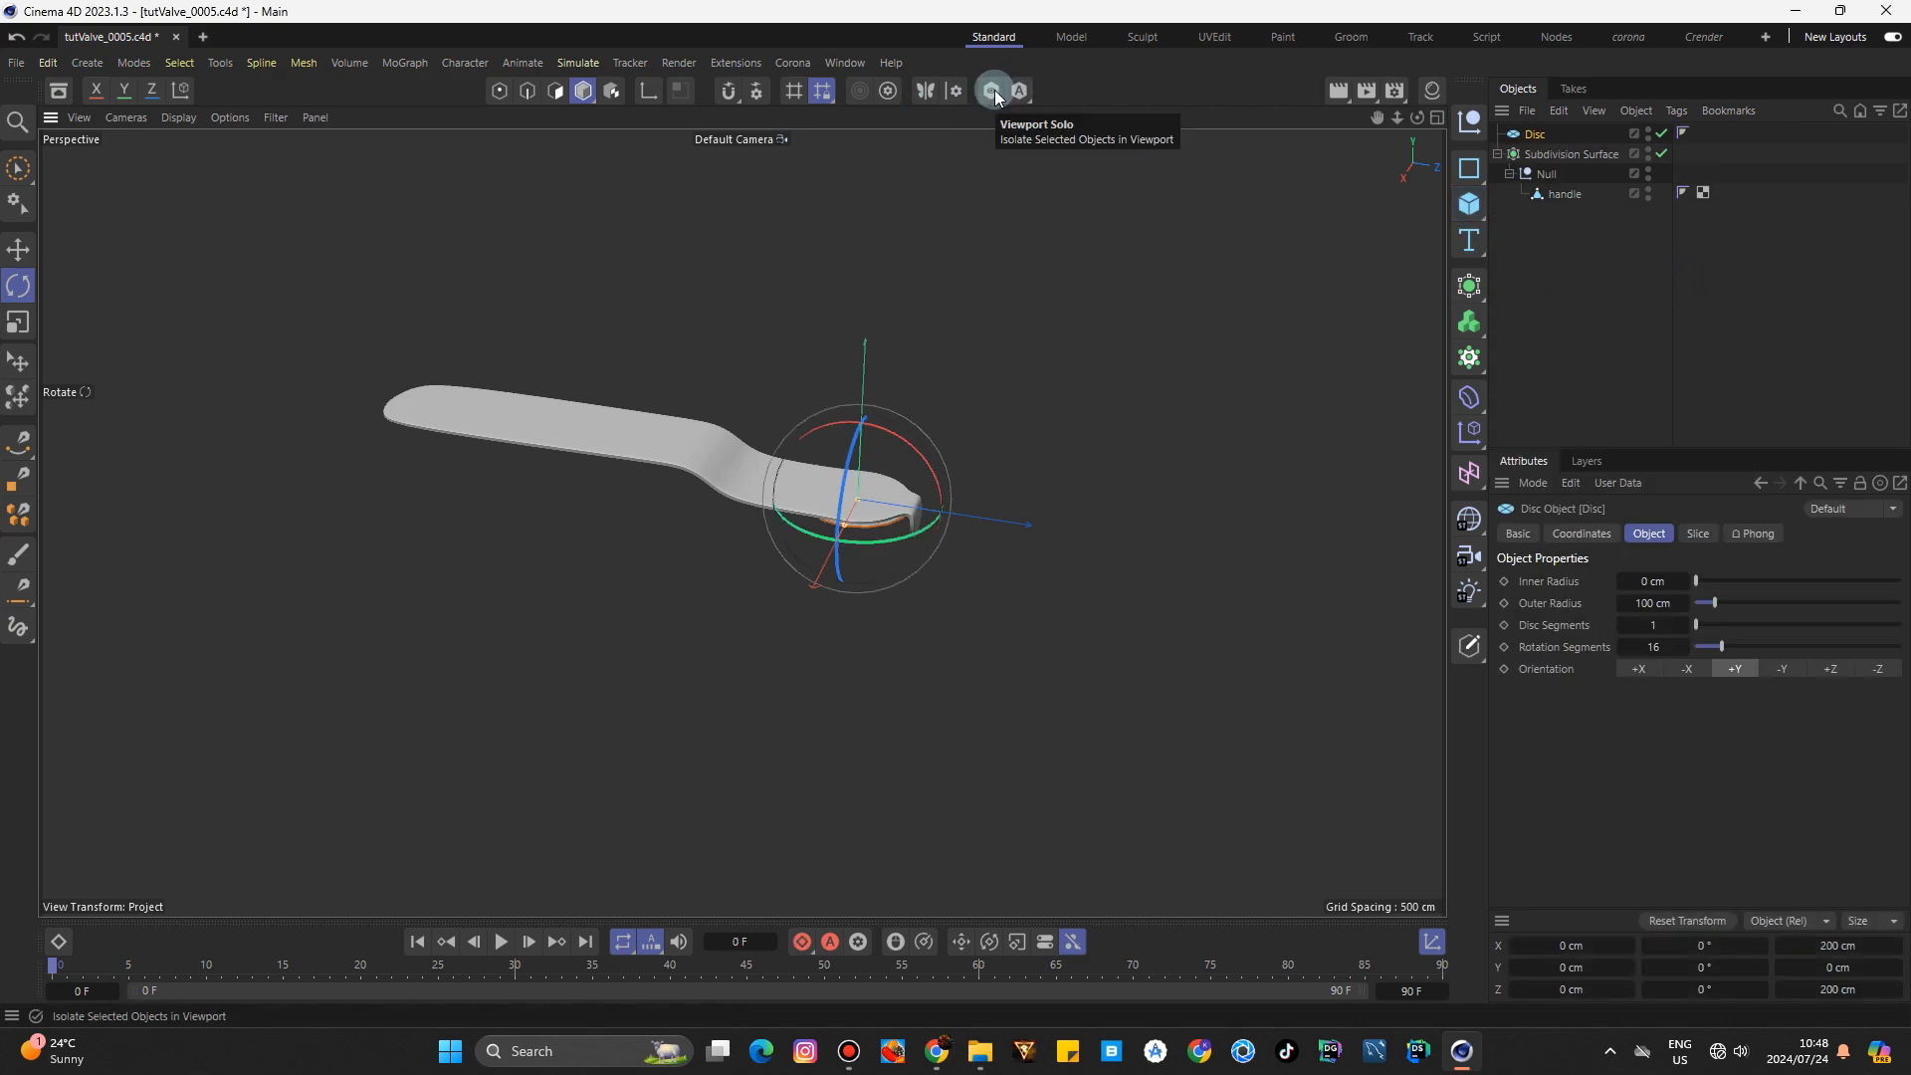
click(996, 97)
scroll(892, 458, up, 3)
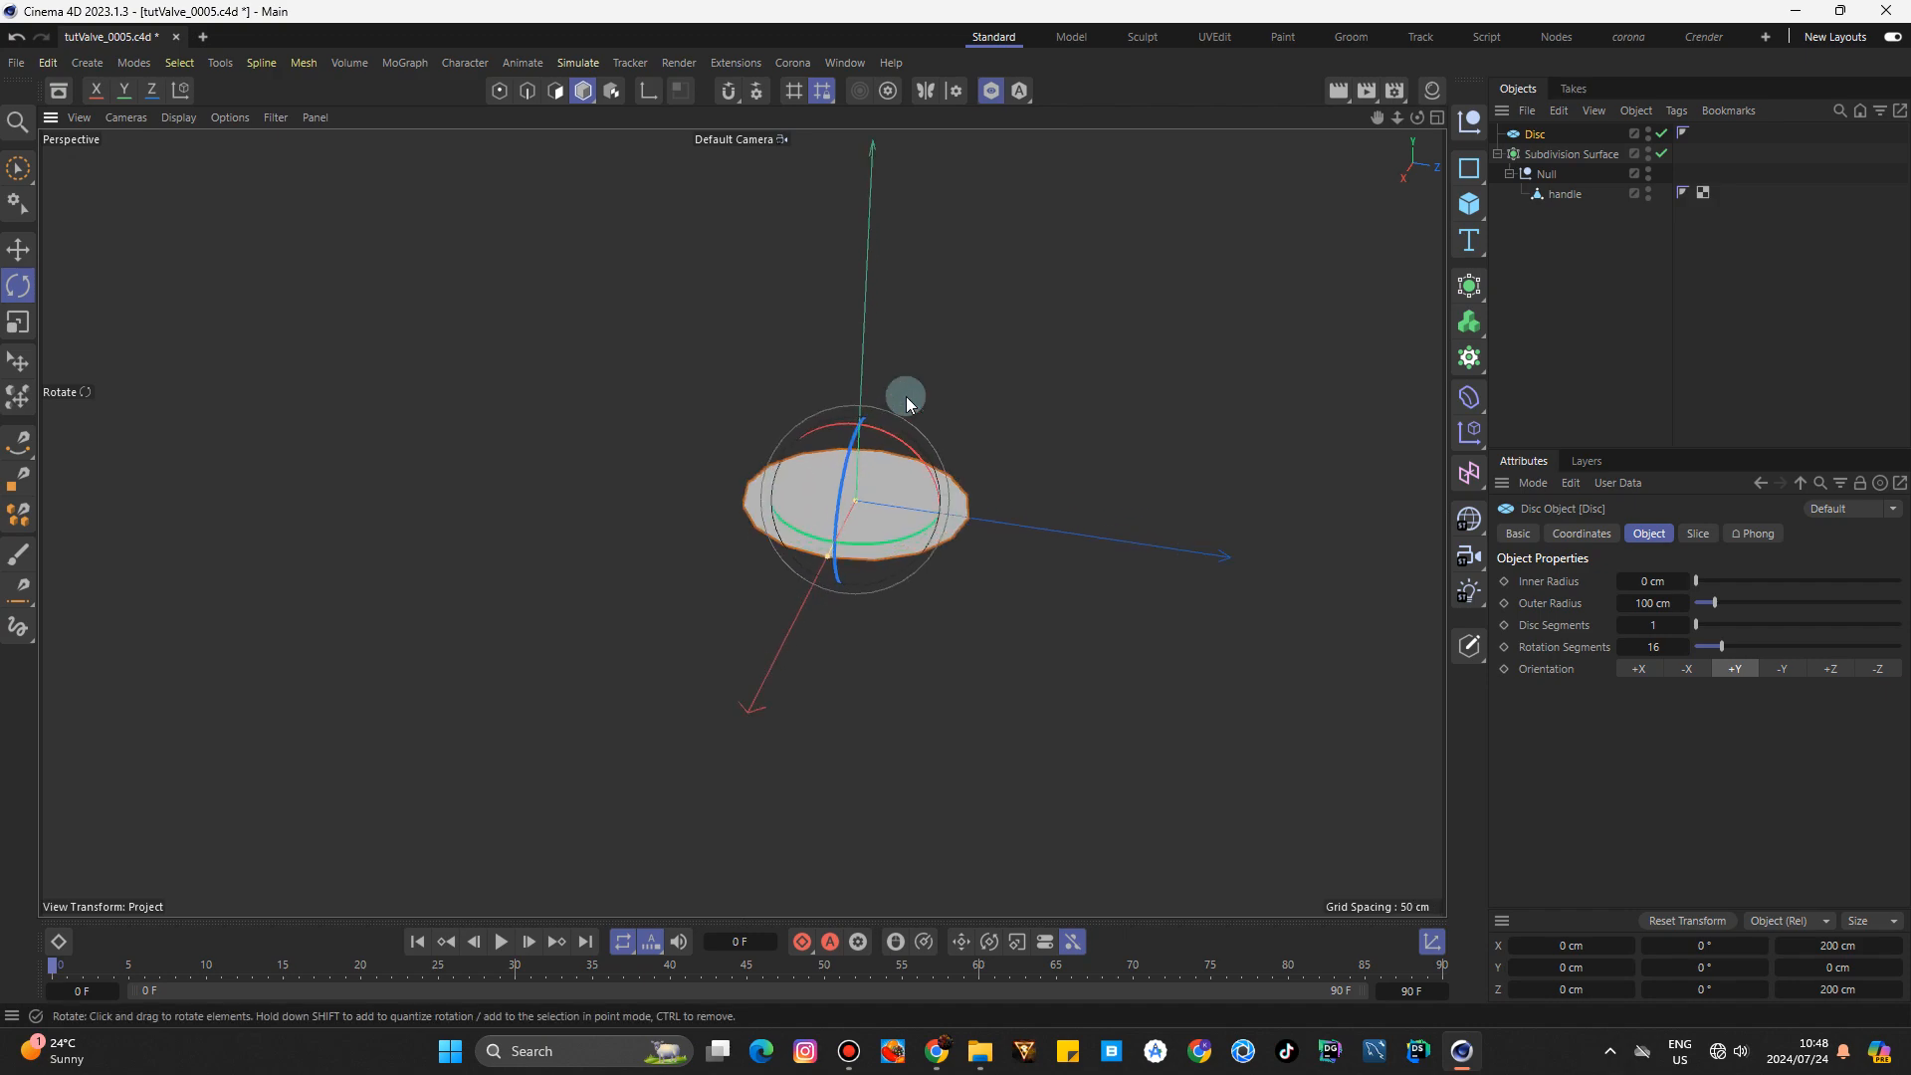
key(n)
key(b)
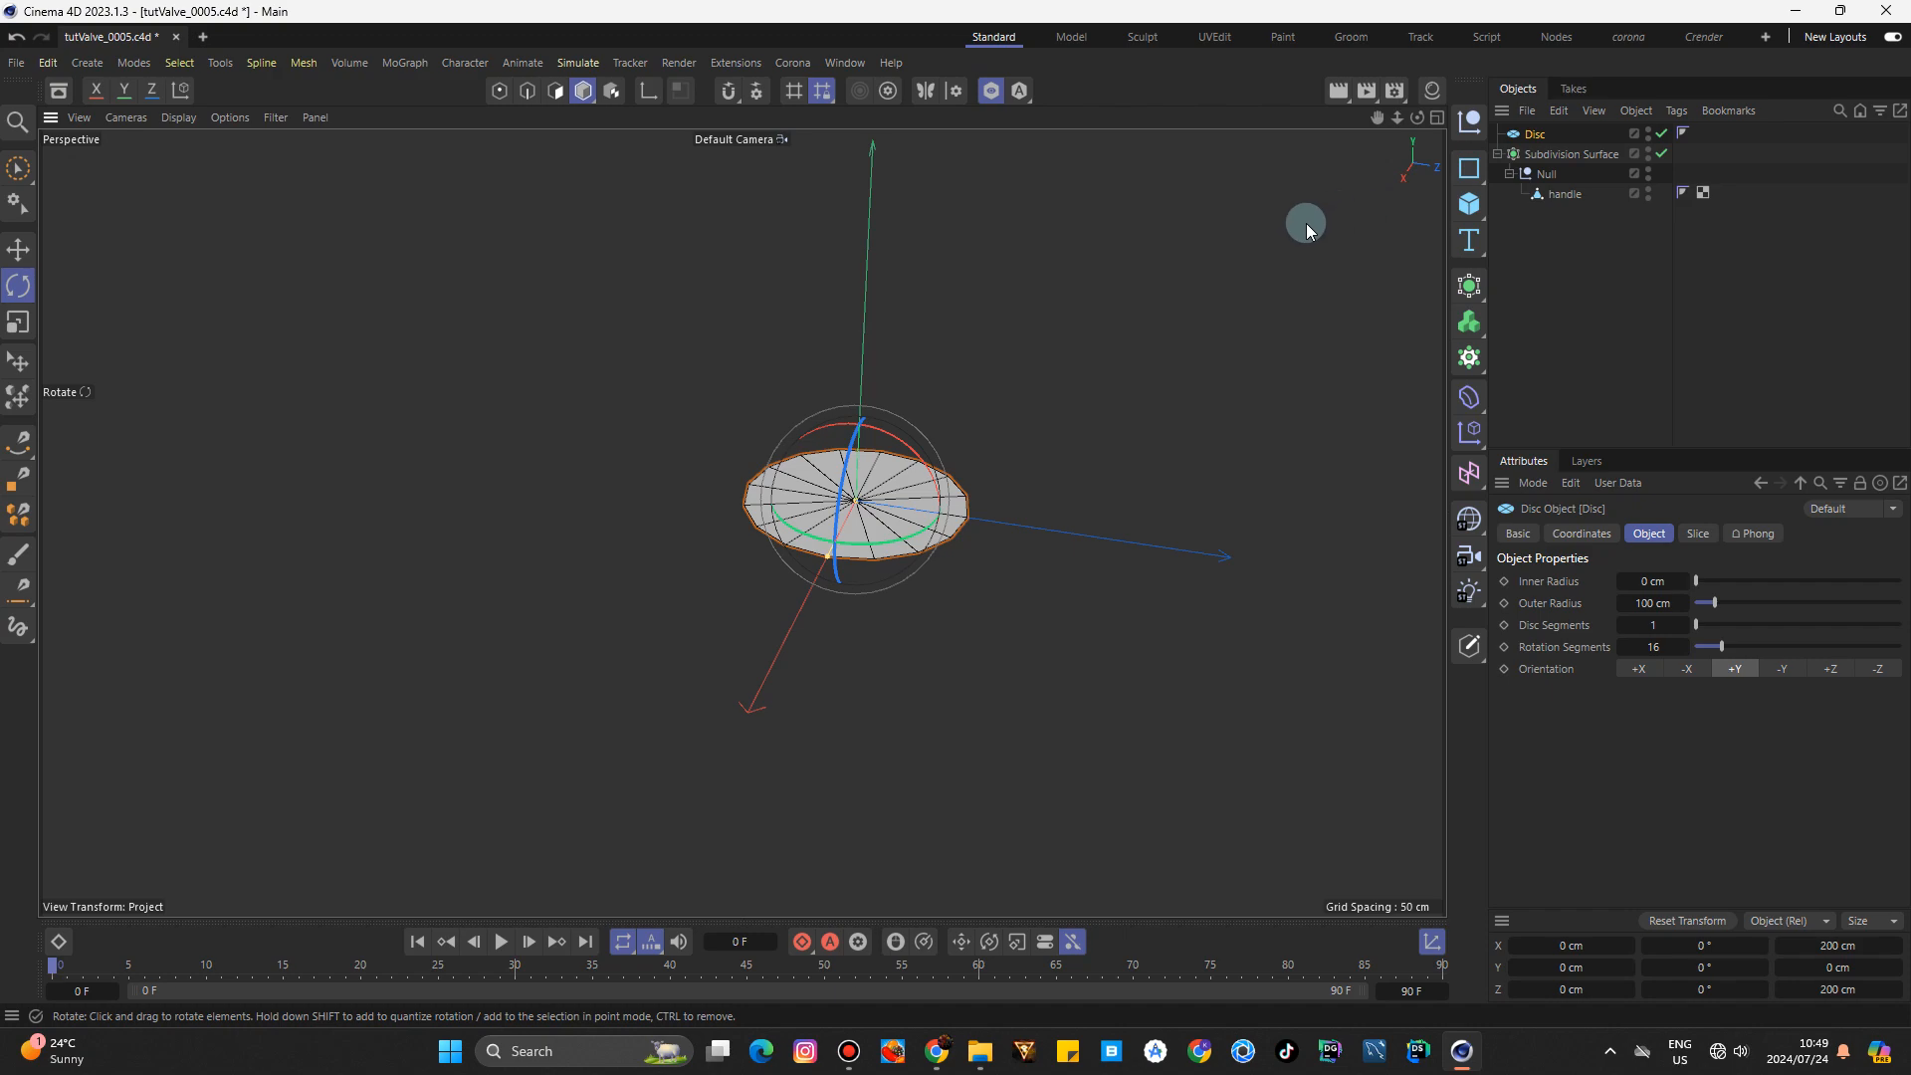
Give the new disc 4 disc segments and 24 rotation segments, and make it editable.
key(c)
key(ctrl+z)
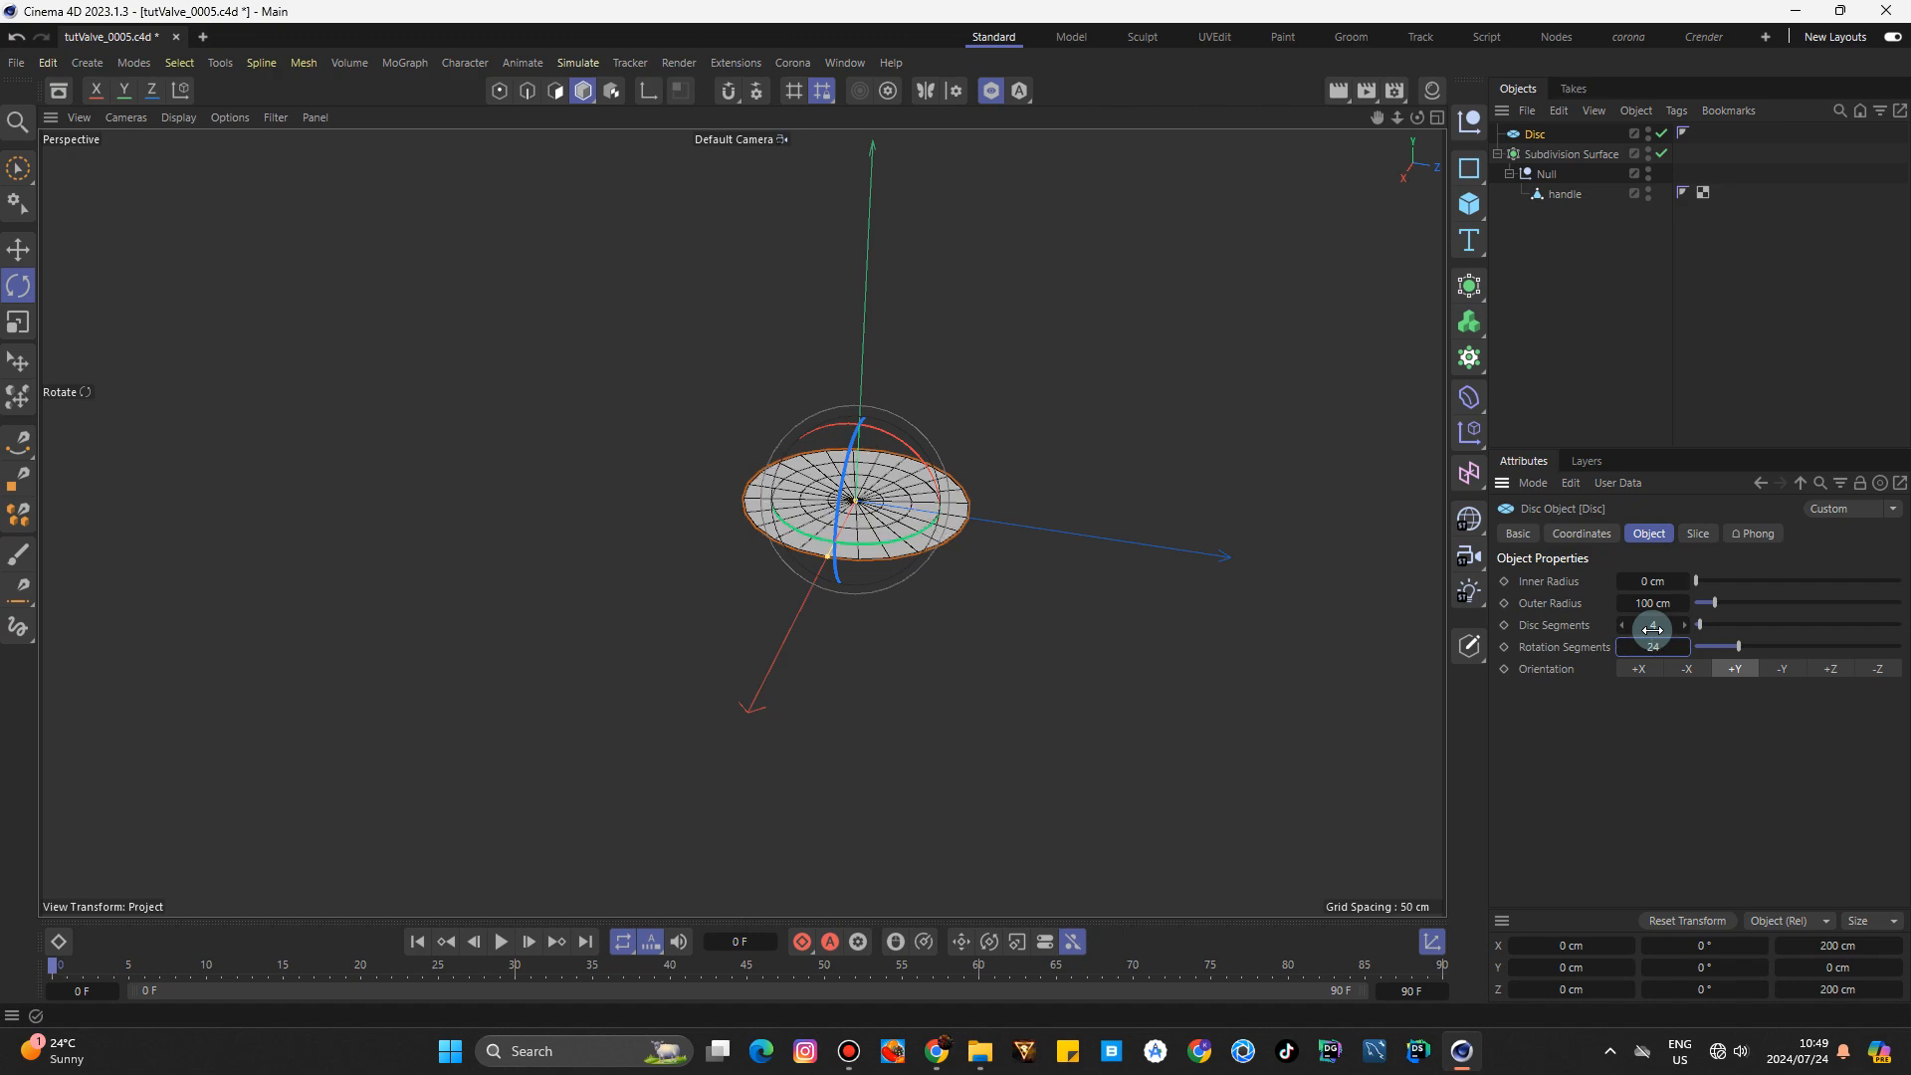
click(1075, 298)
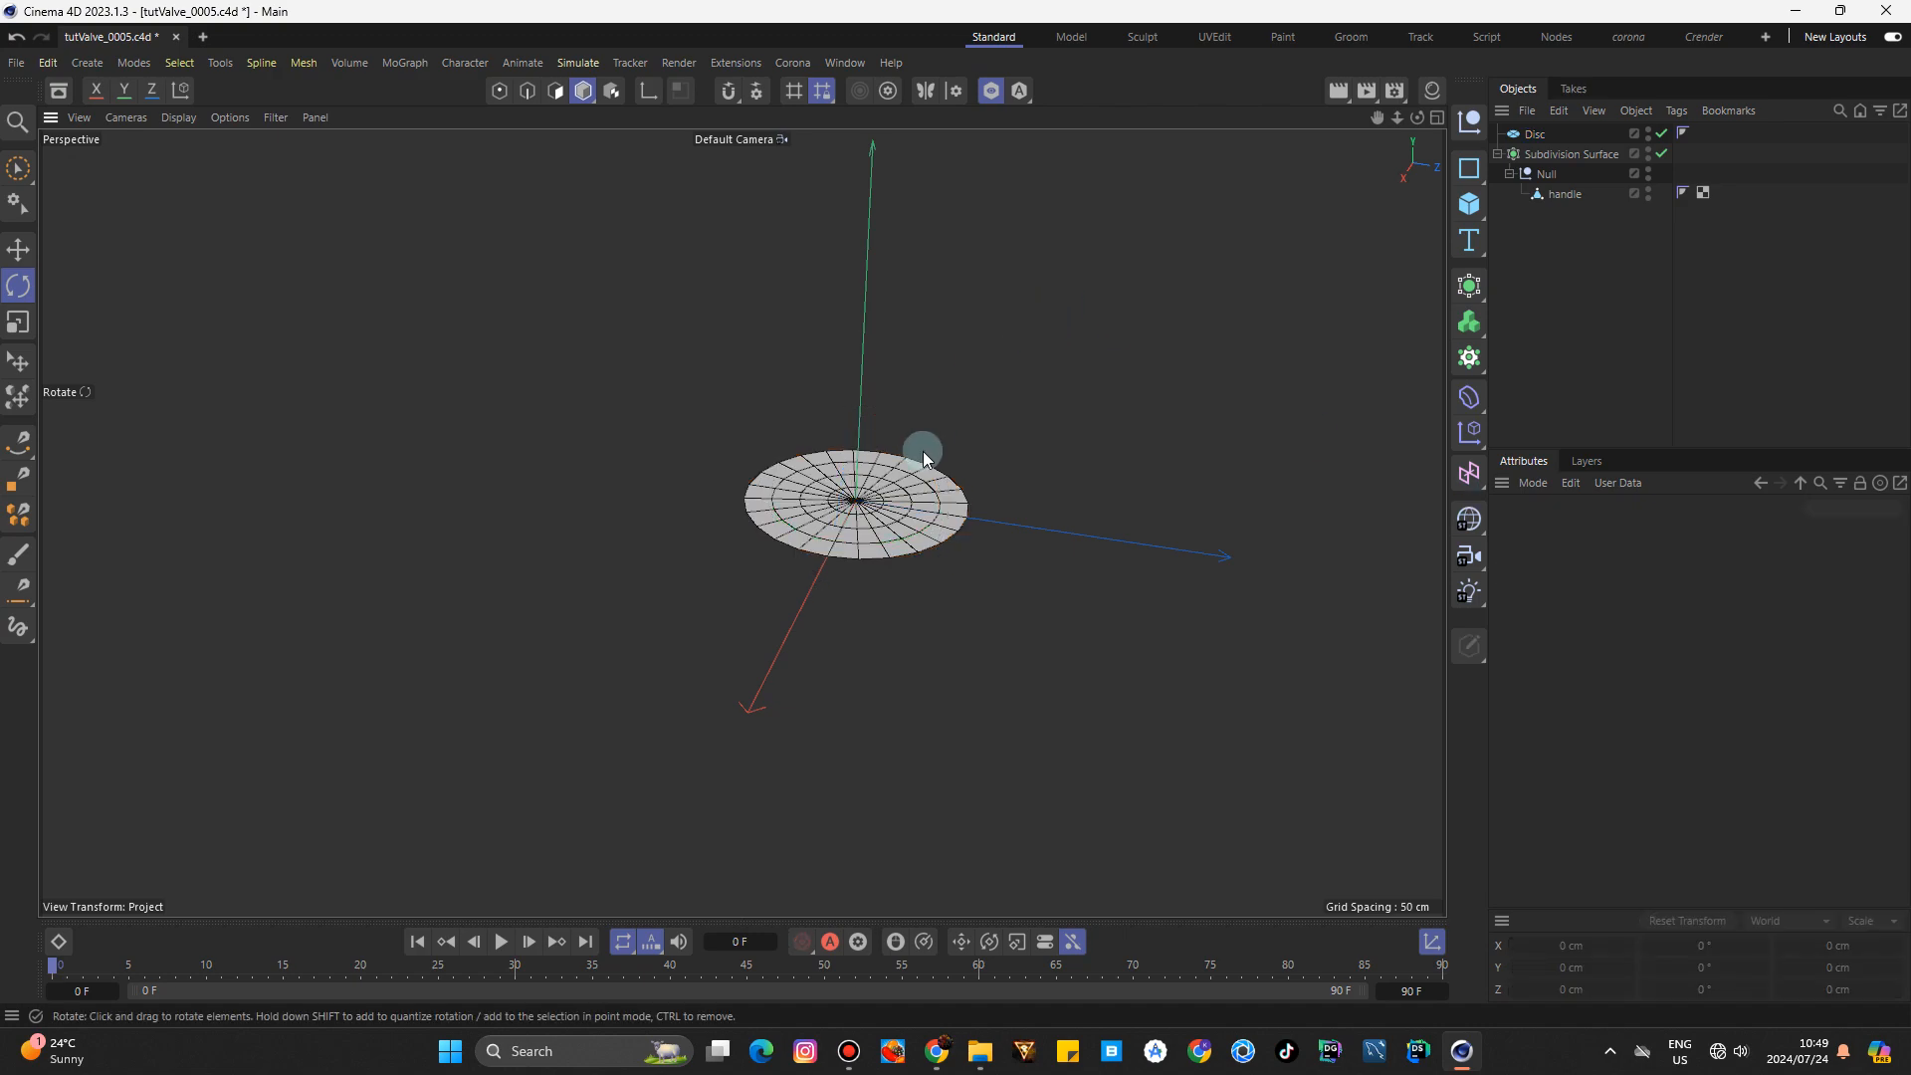
scroll(813, 553, up, 3)
scroll(815, 557, up, 4)
scroll(815, 558, down, 3)
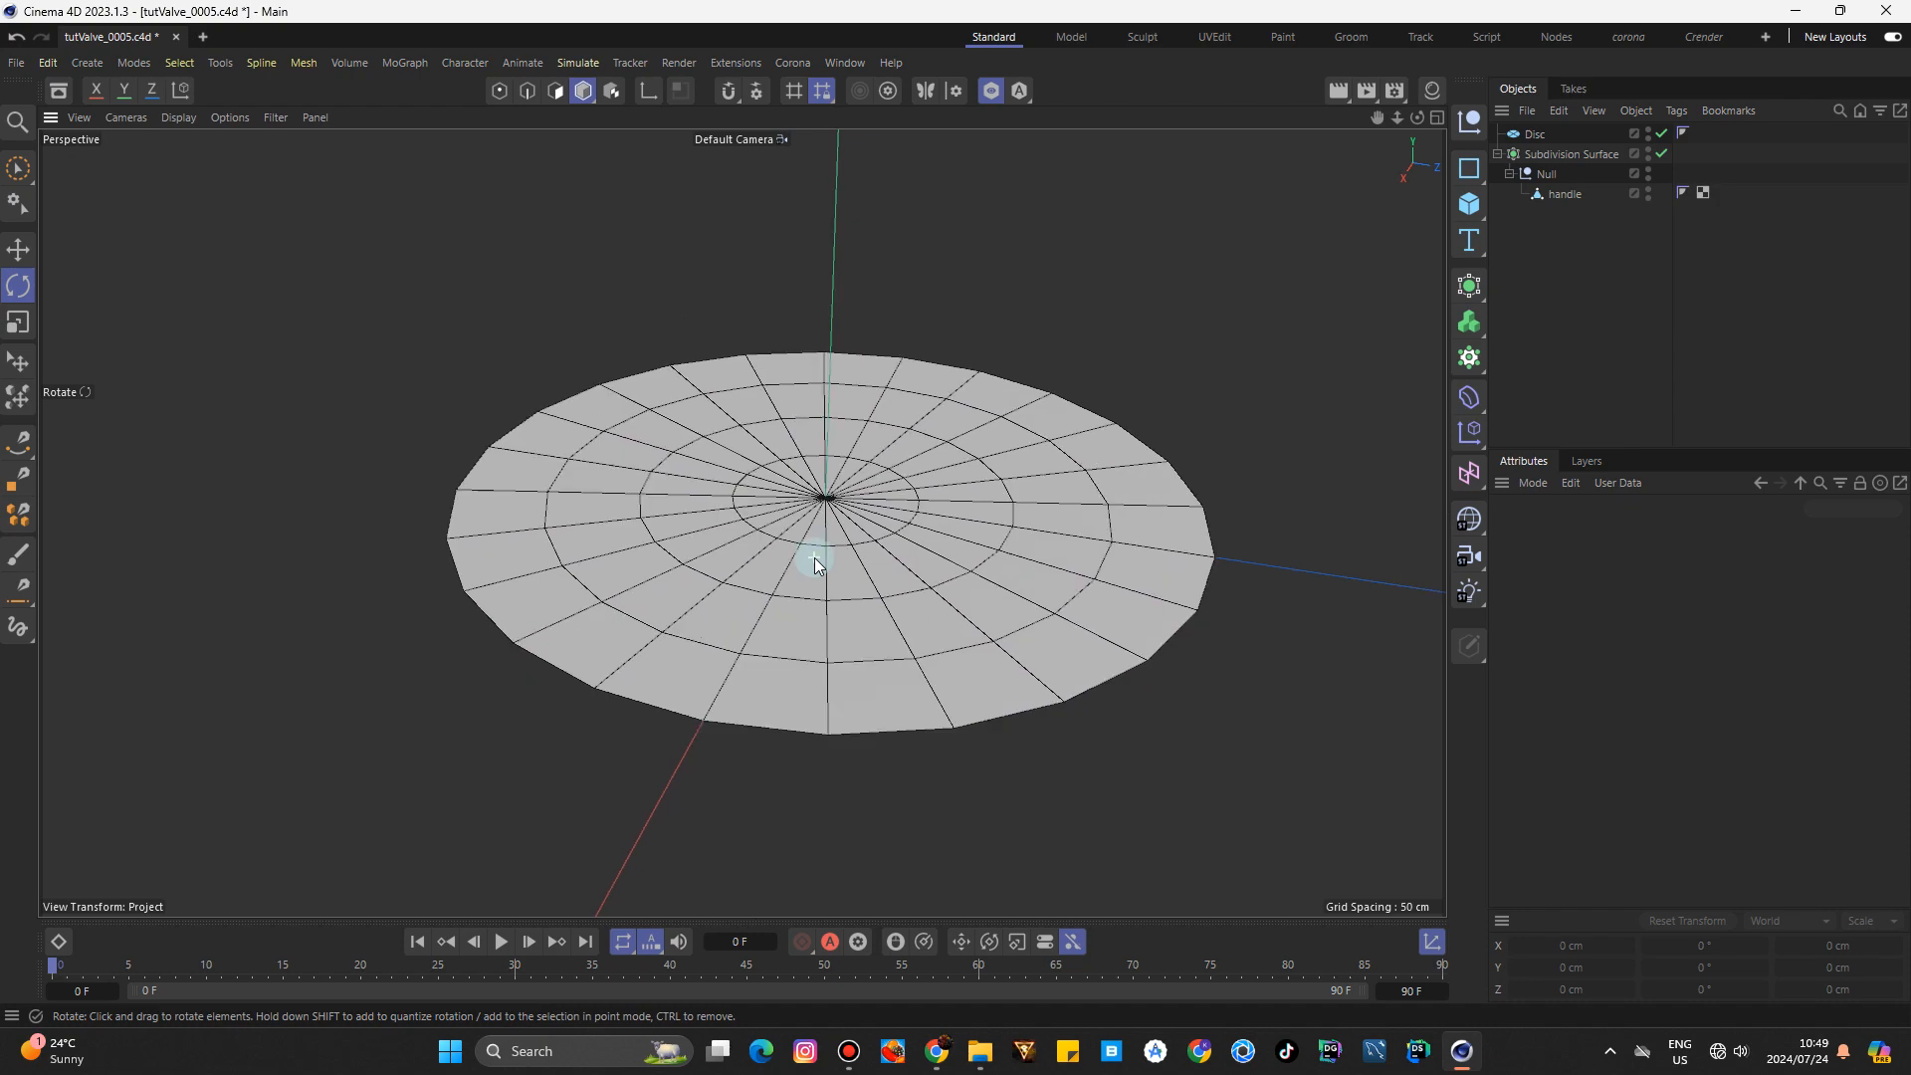
click(1538, 136)
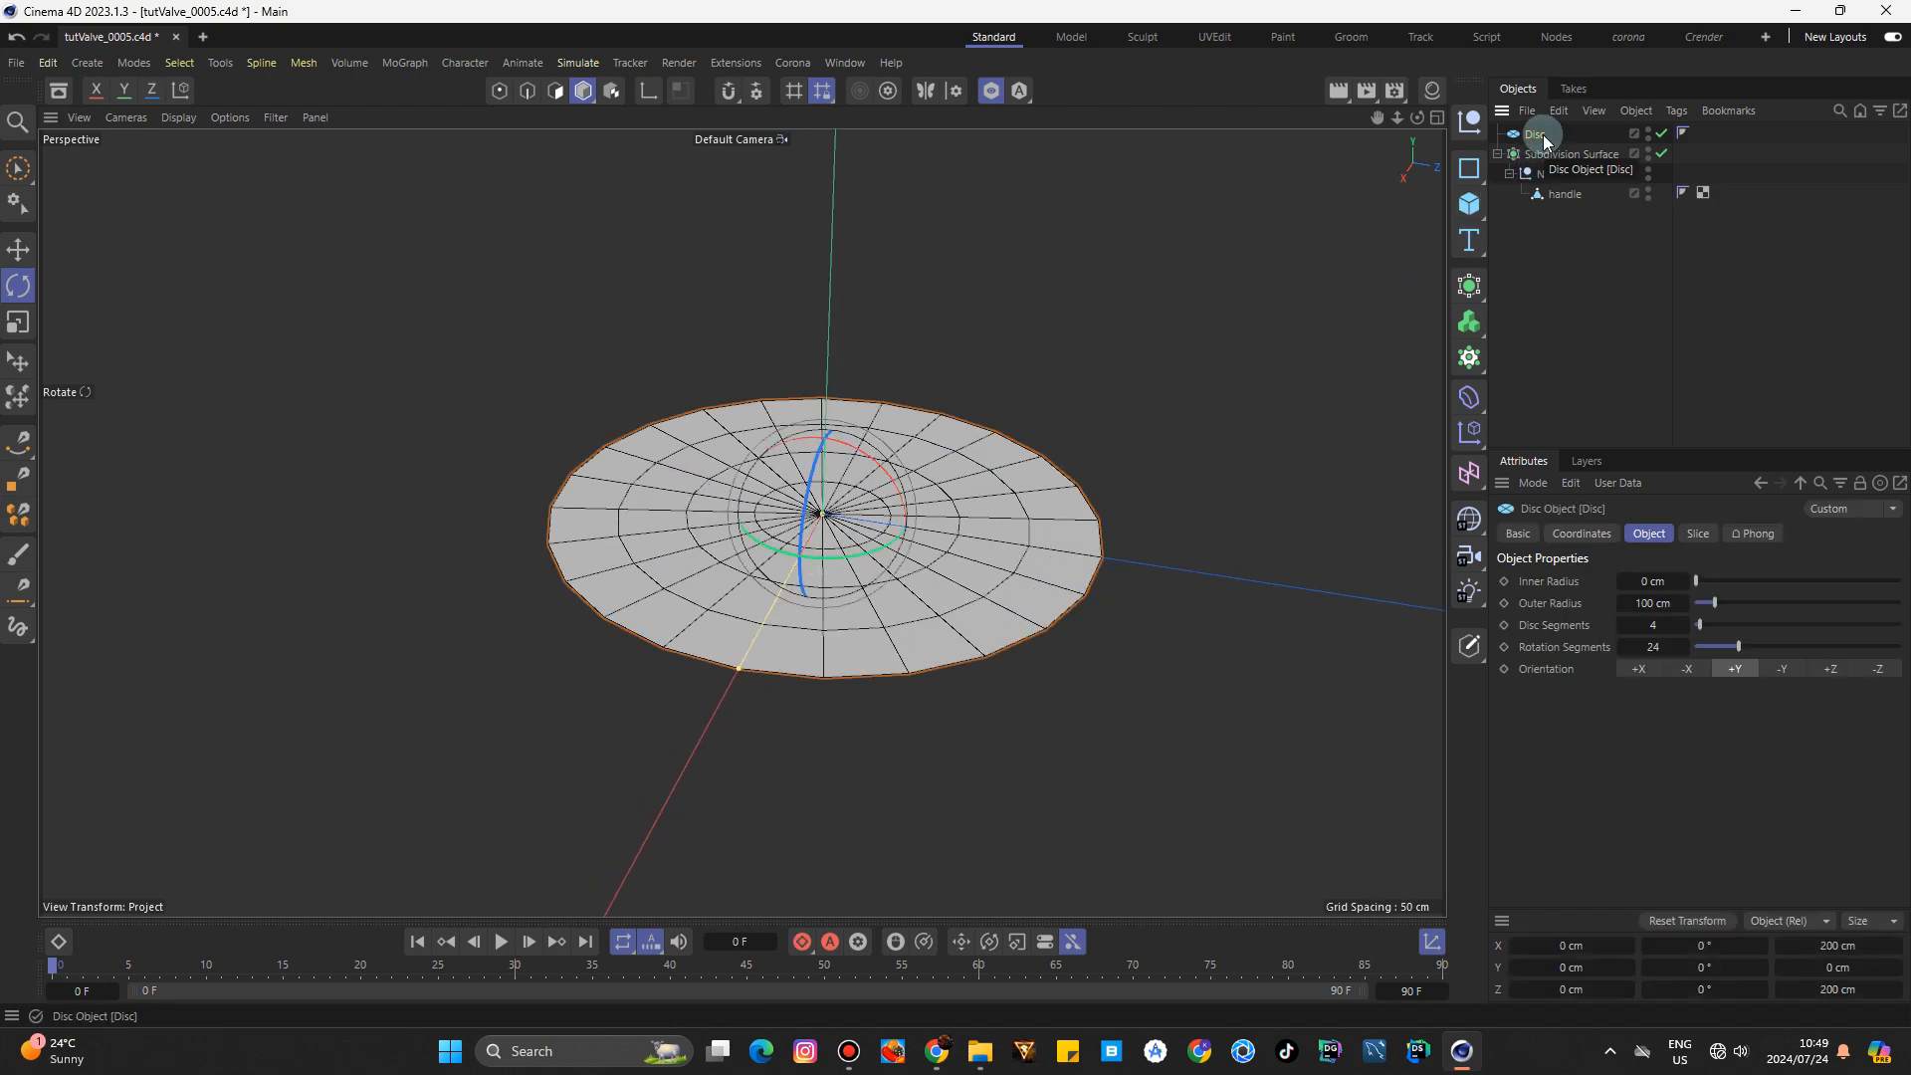
key(c)
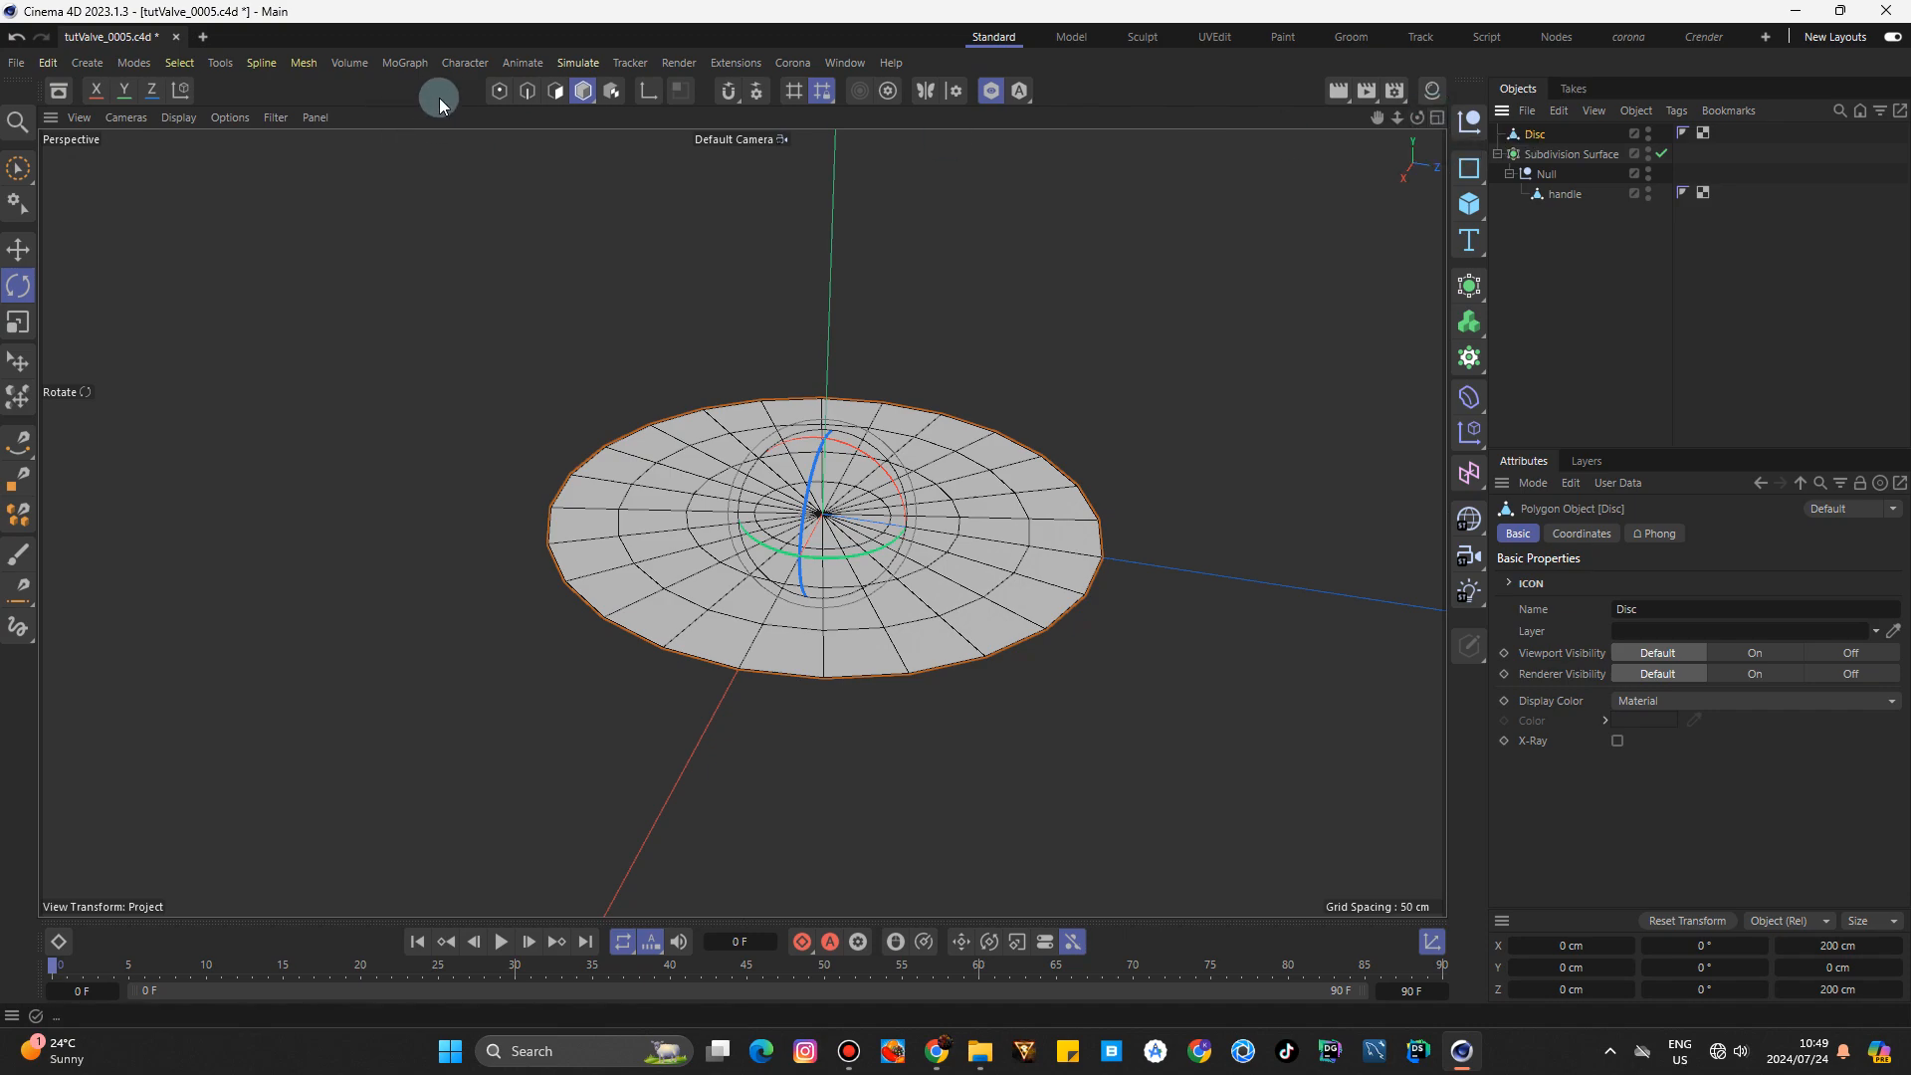
Delete the disc's centre point and its two innermost point loops, leaving only the outer ring of polygons.
click(499, 92)
key(u)
key(l)
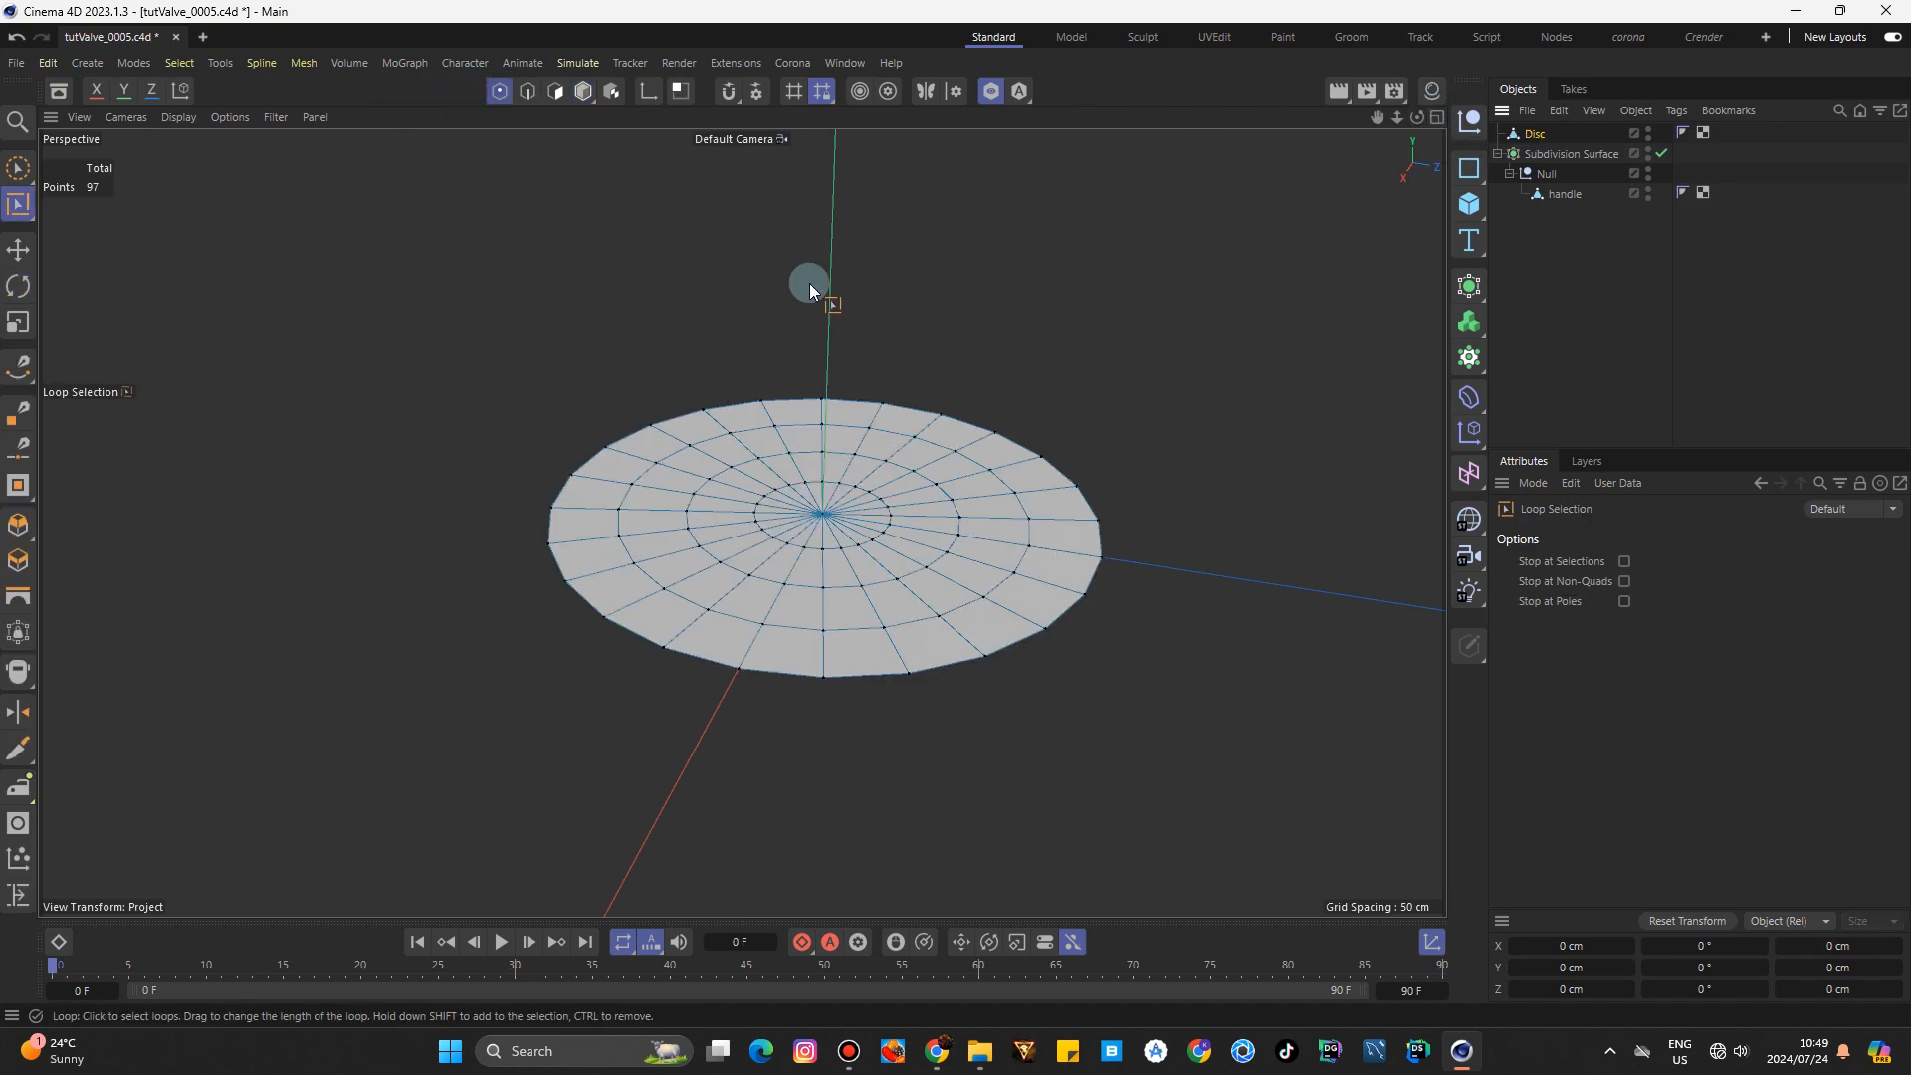
click(713, 515)
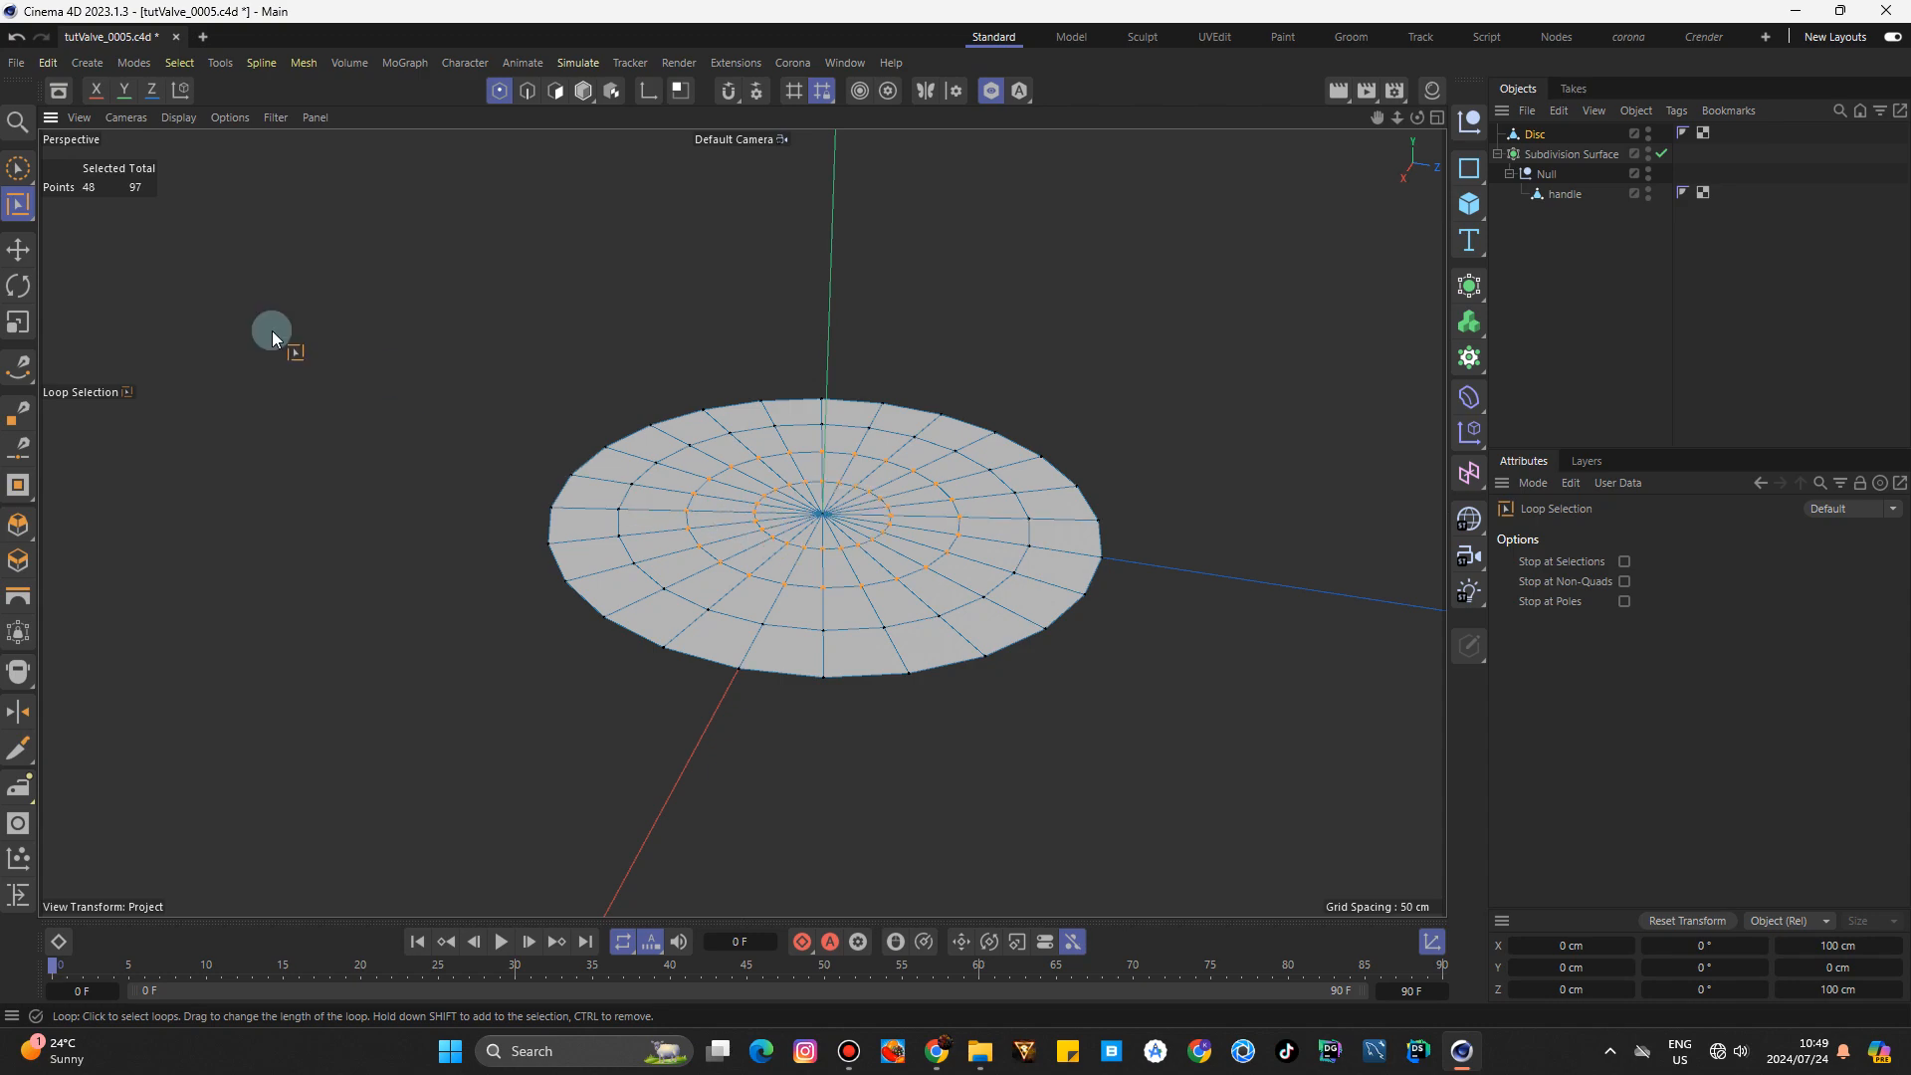
click(17, 168)
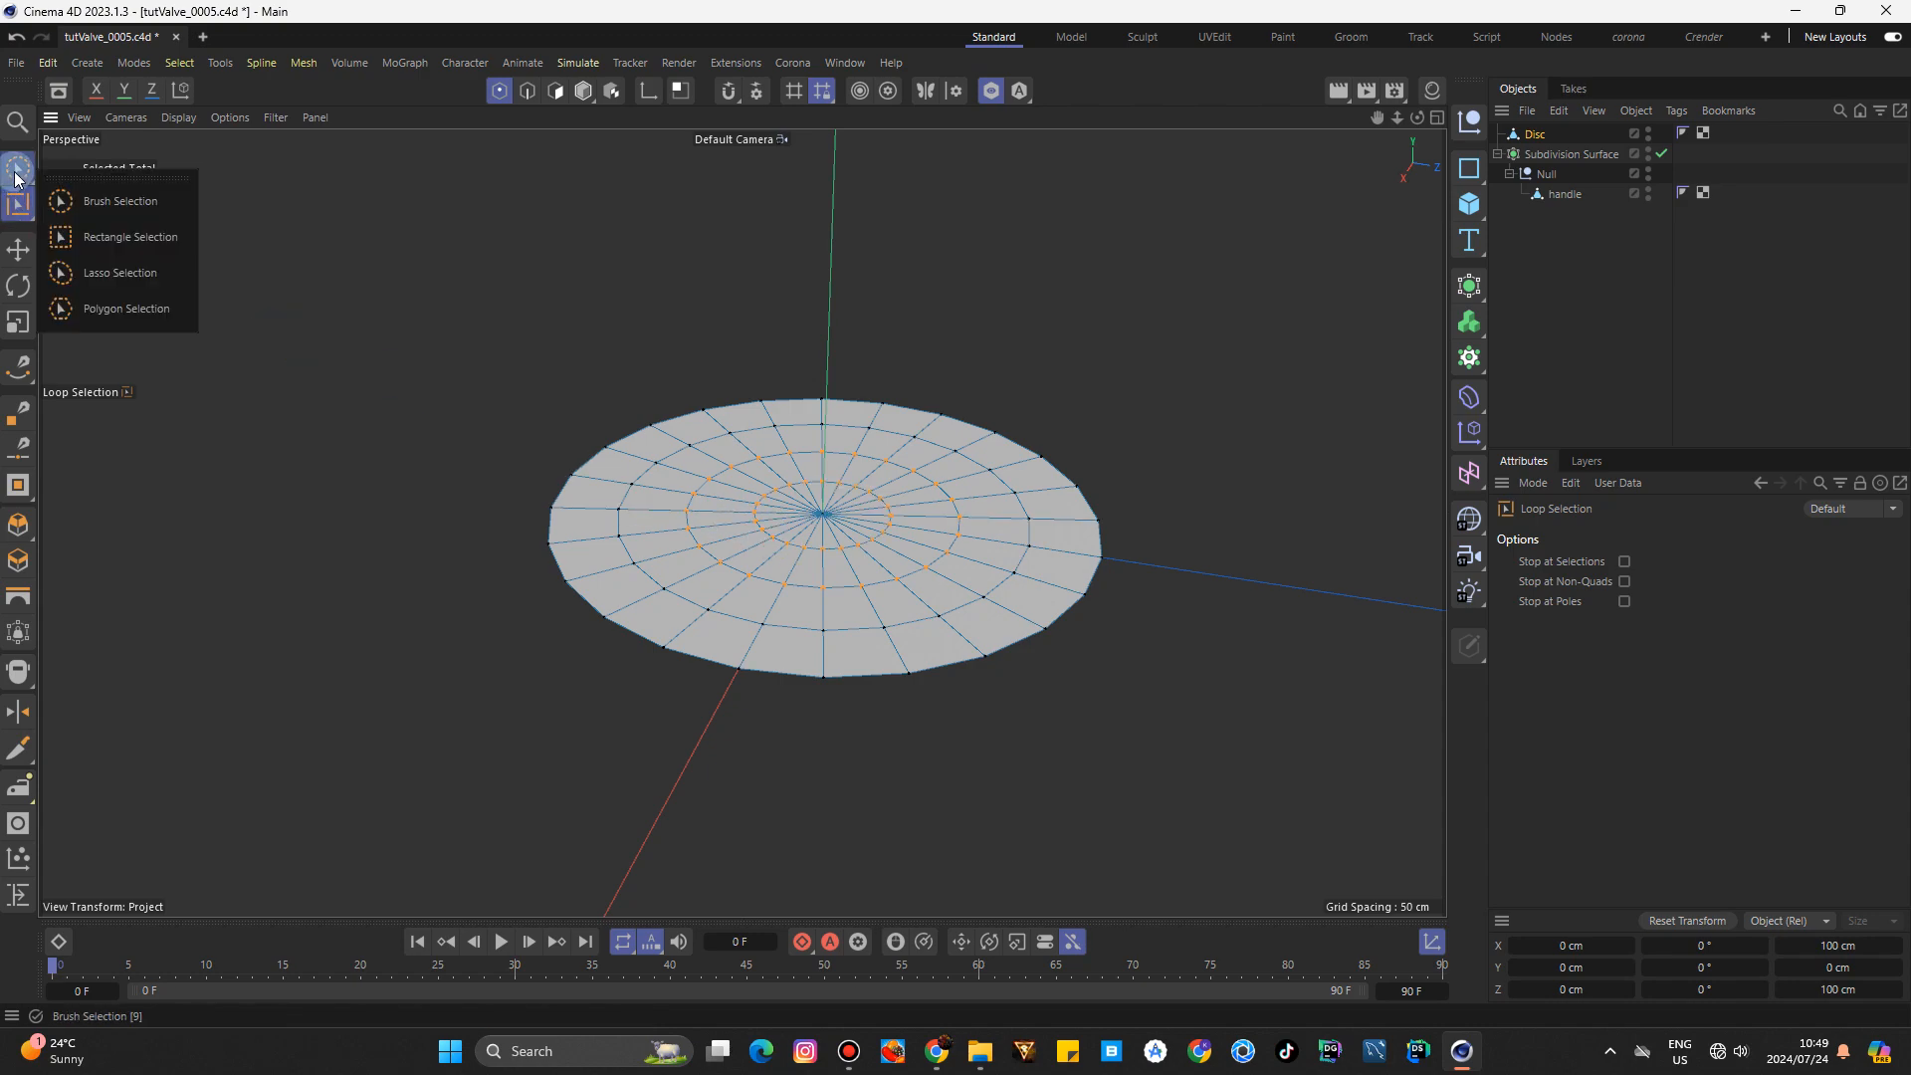
click(155, 239)
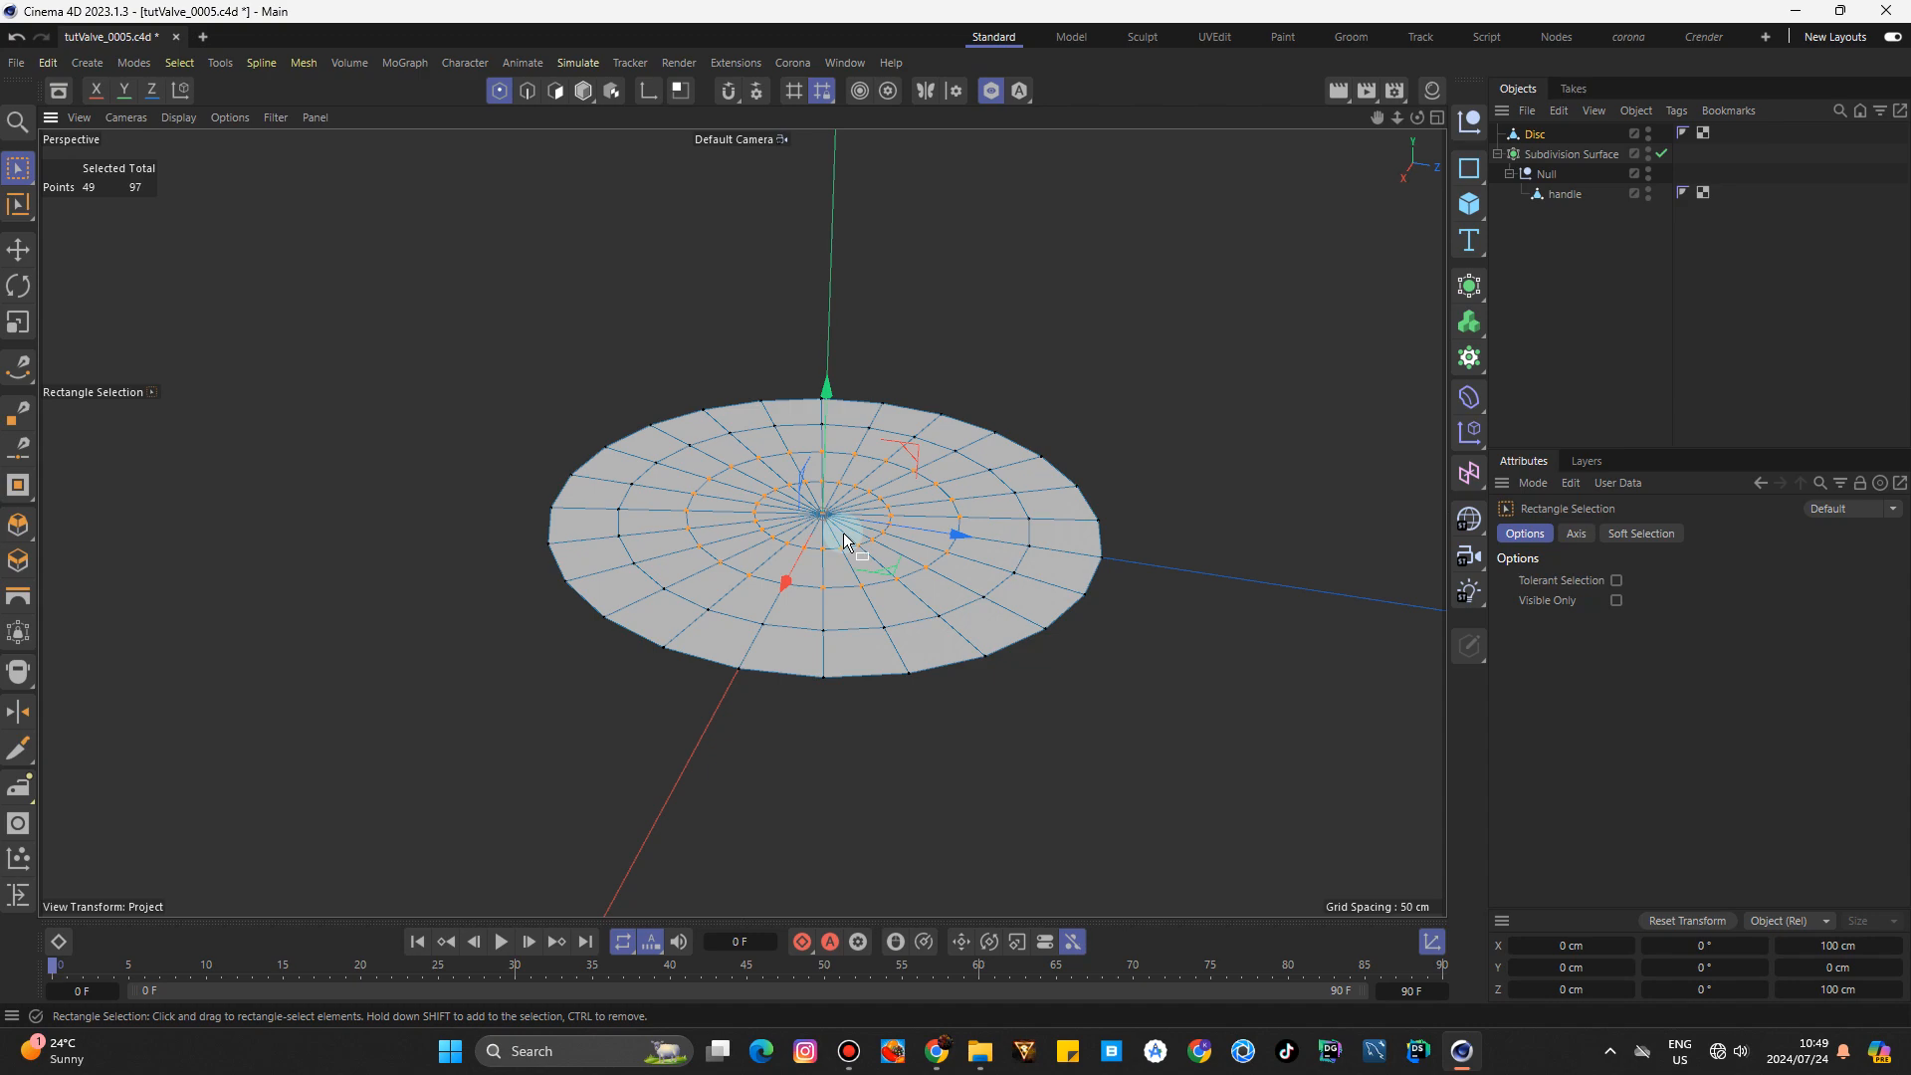
key(Delete)
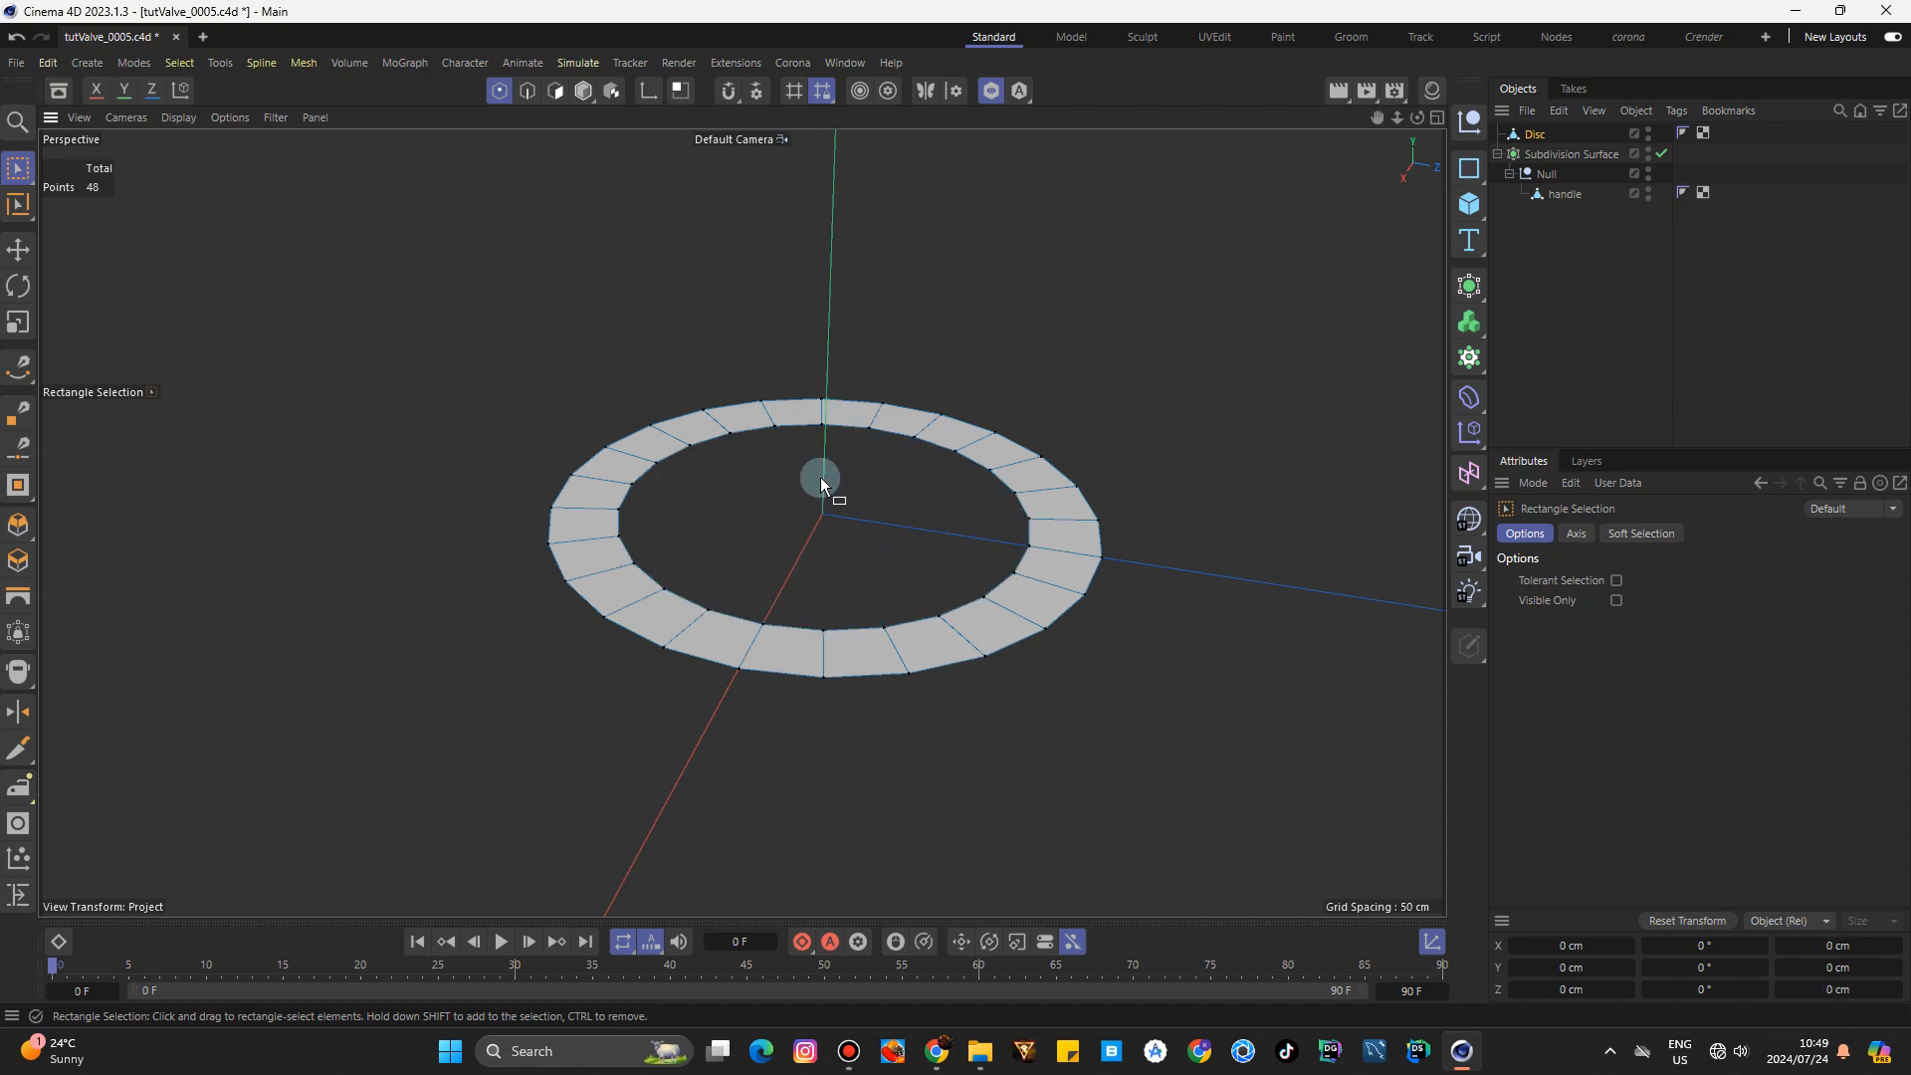
Loop-select the ring's inner points and raise them about 25.3 cm along Y.
key(u)
key(l)
click(766, 430)
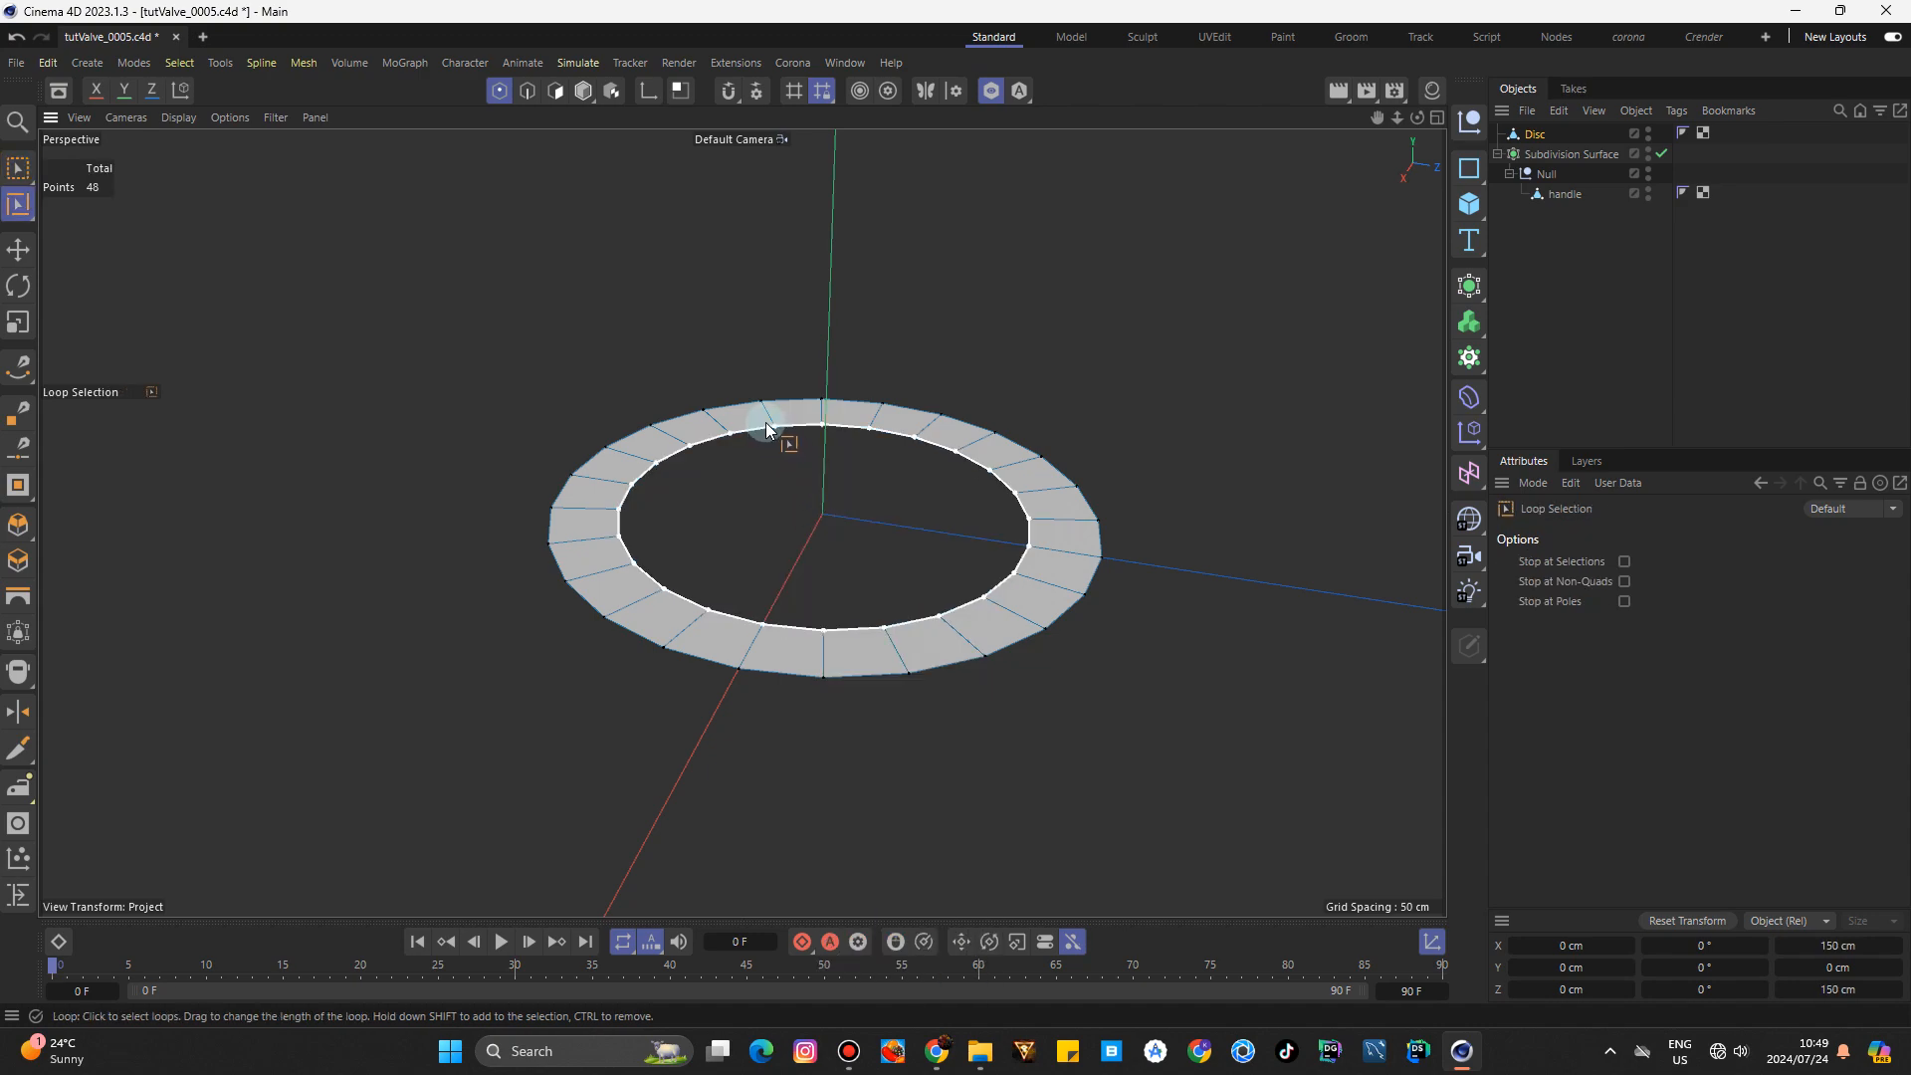
click(767, 430)
click(17, 250)
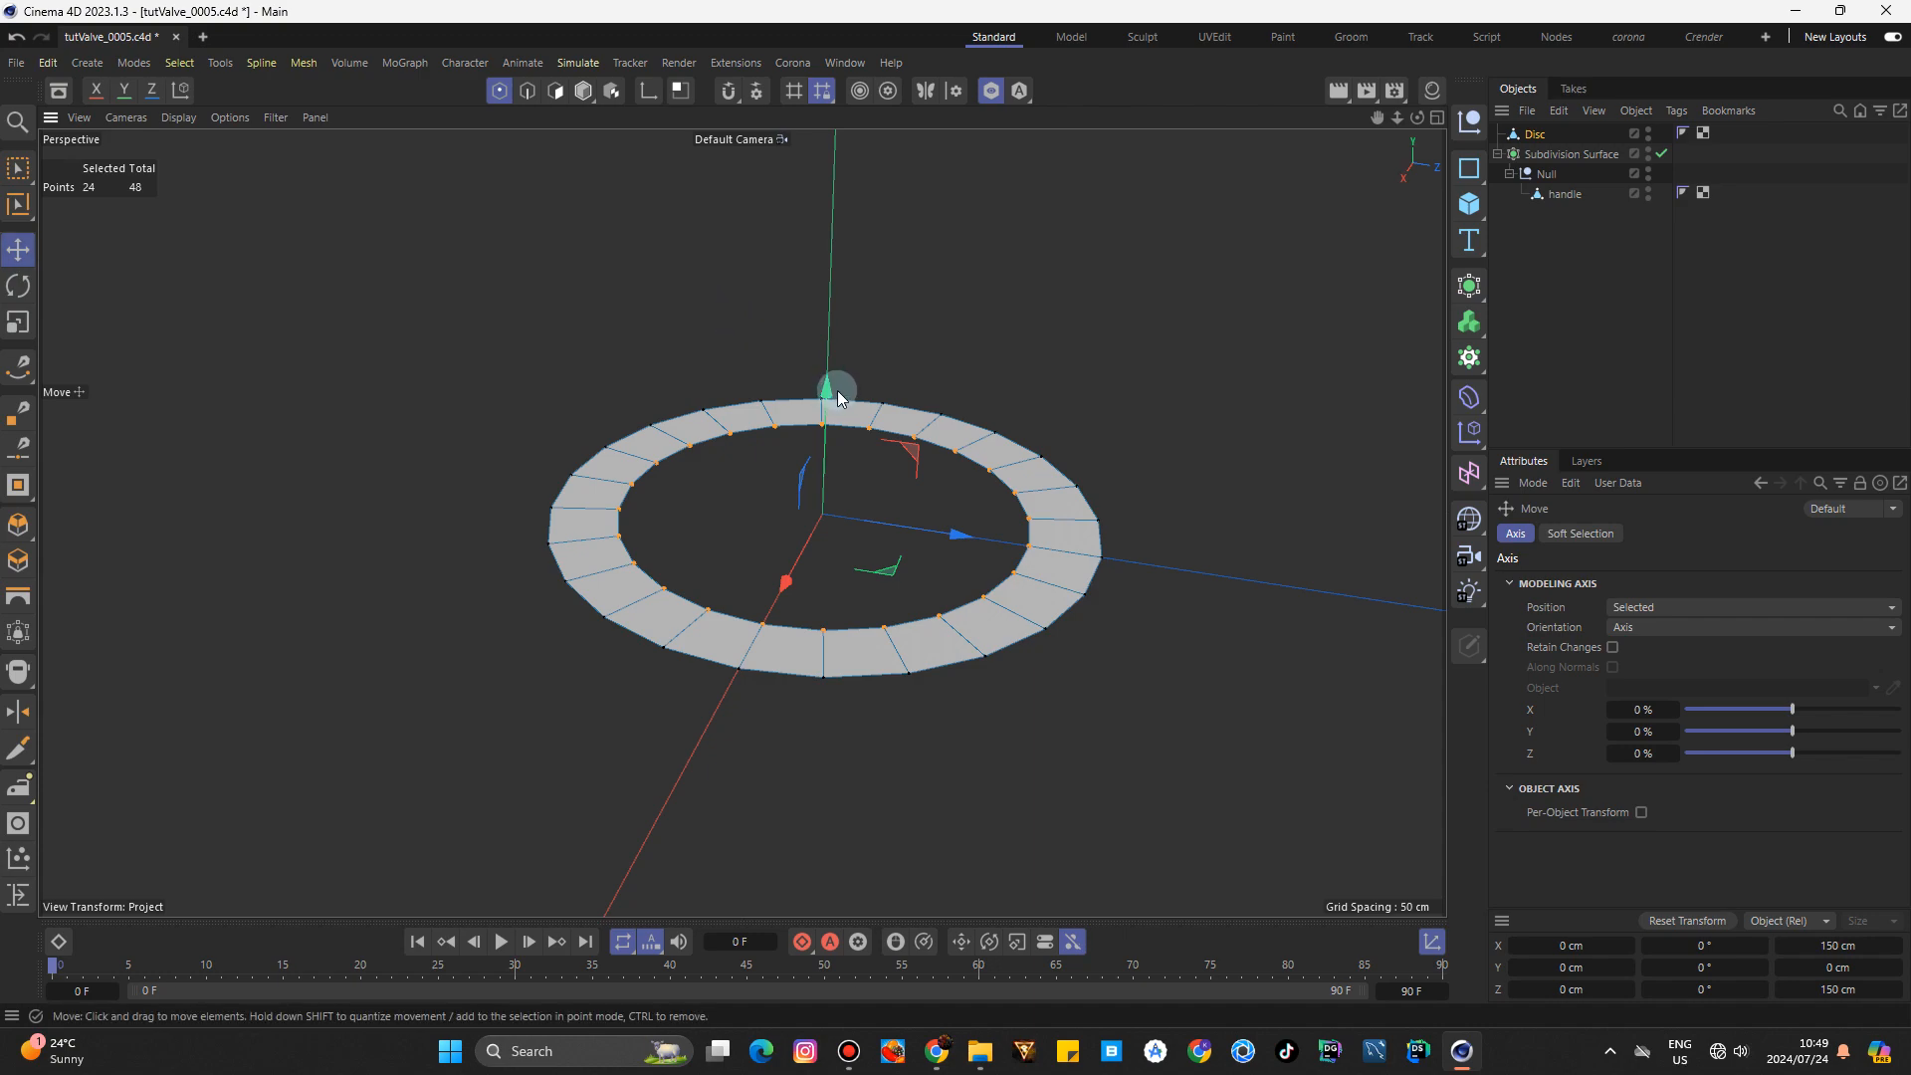
drag(838, 391, 845, 325)
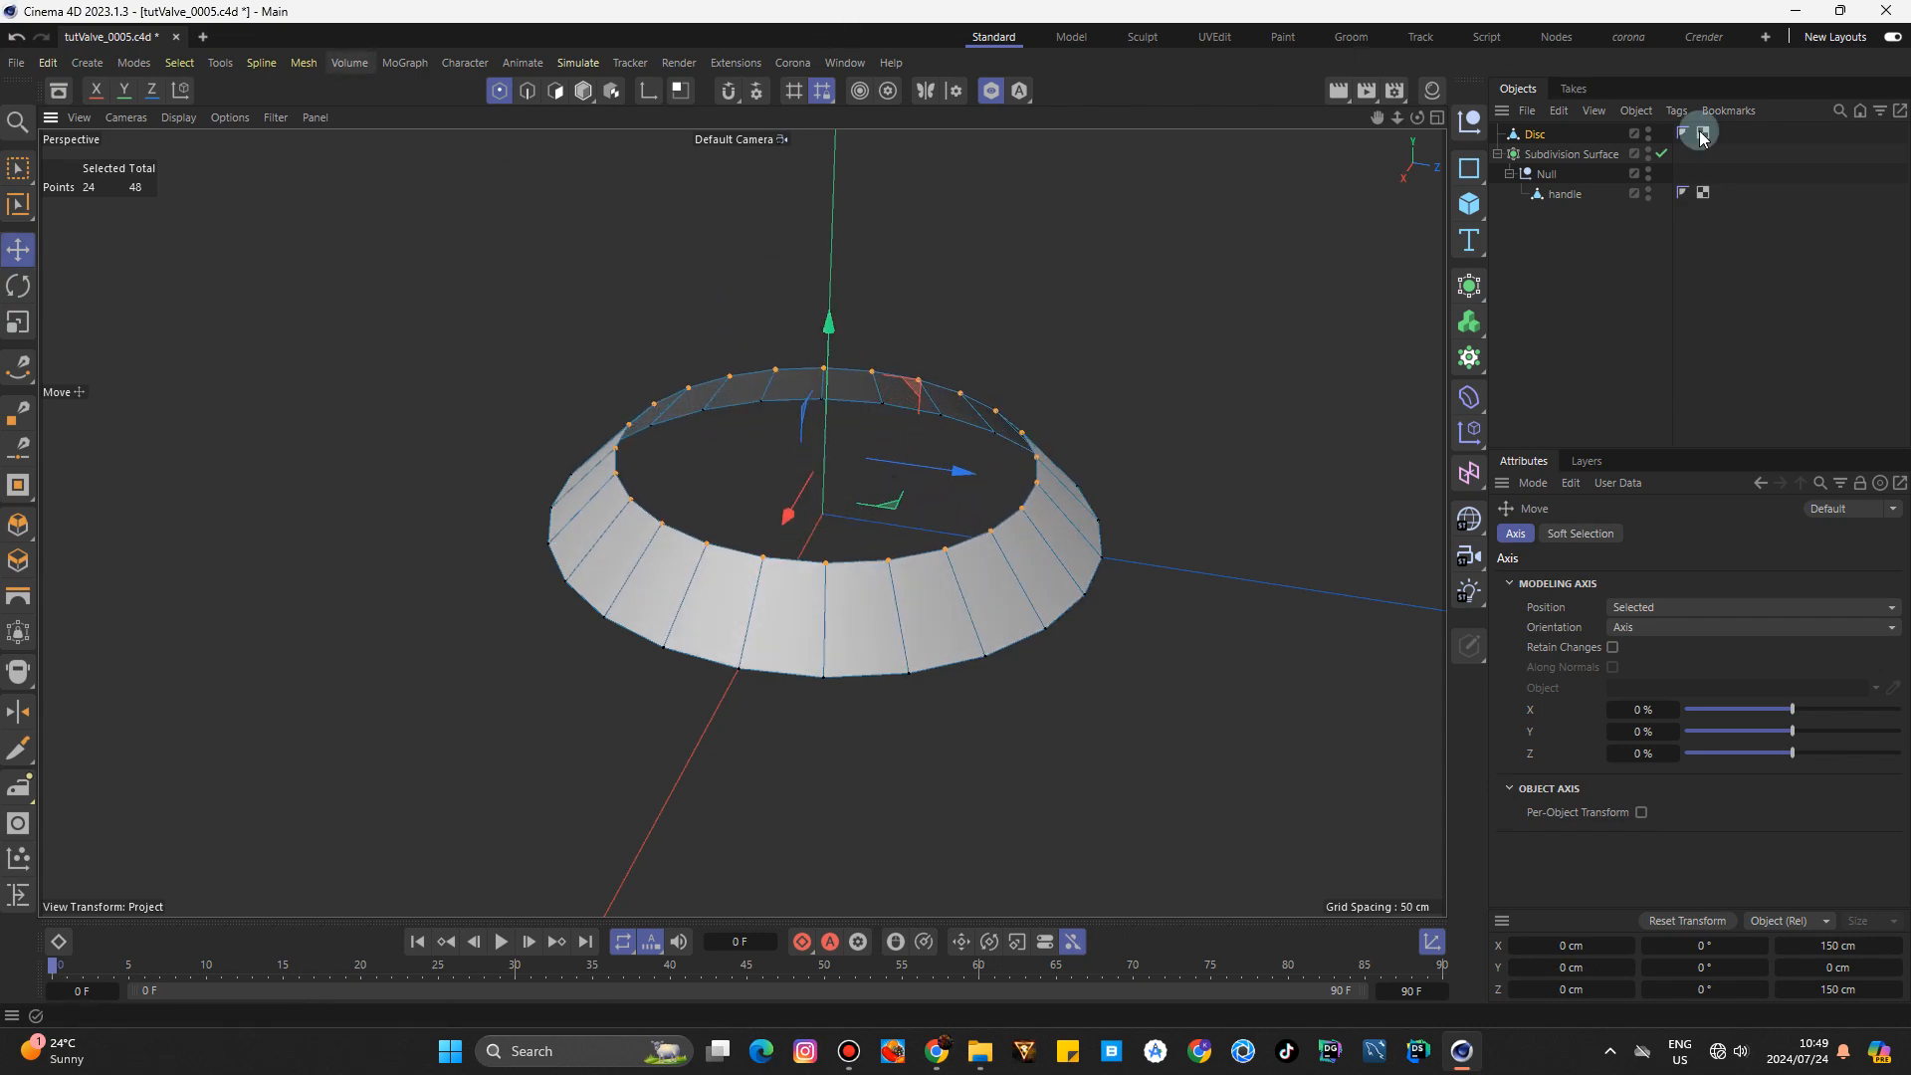
drag(1398, 117, 1348, 126)
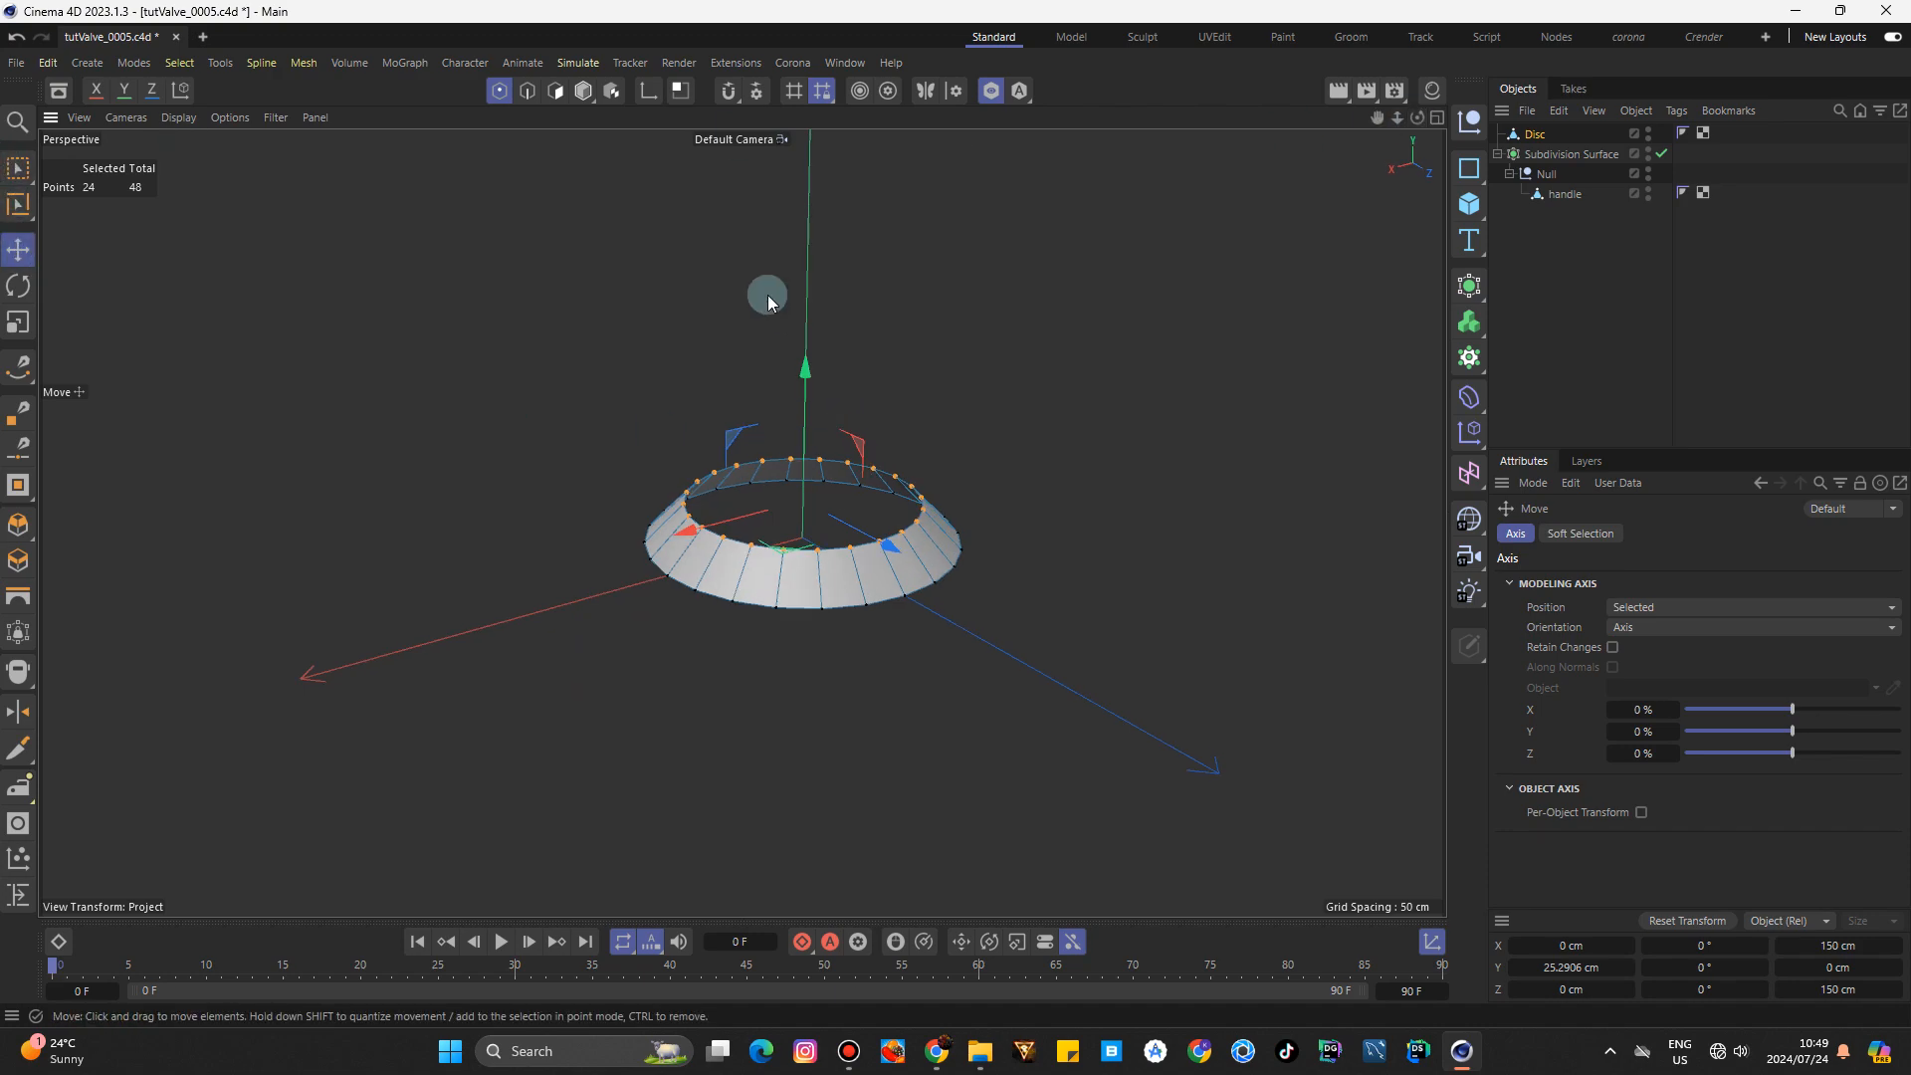
Select four adjacent outer edges on the ring's +Z side and extrude them down about 51.3 cm along Y.
click(528, 91)
scroll(886, 637, up, 2)
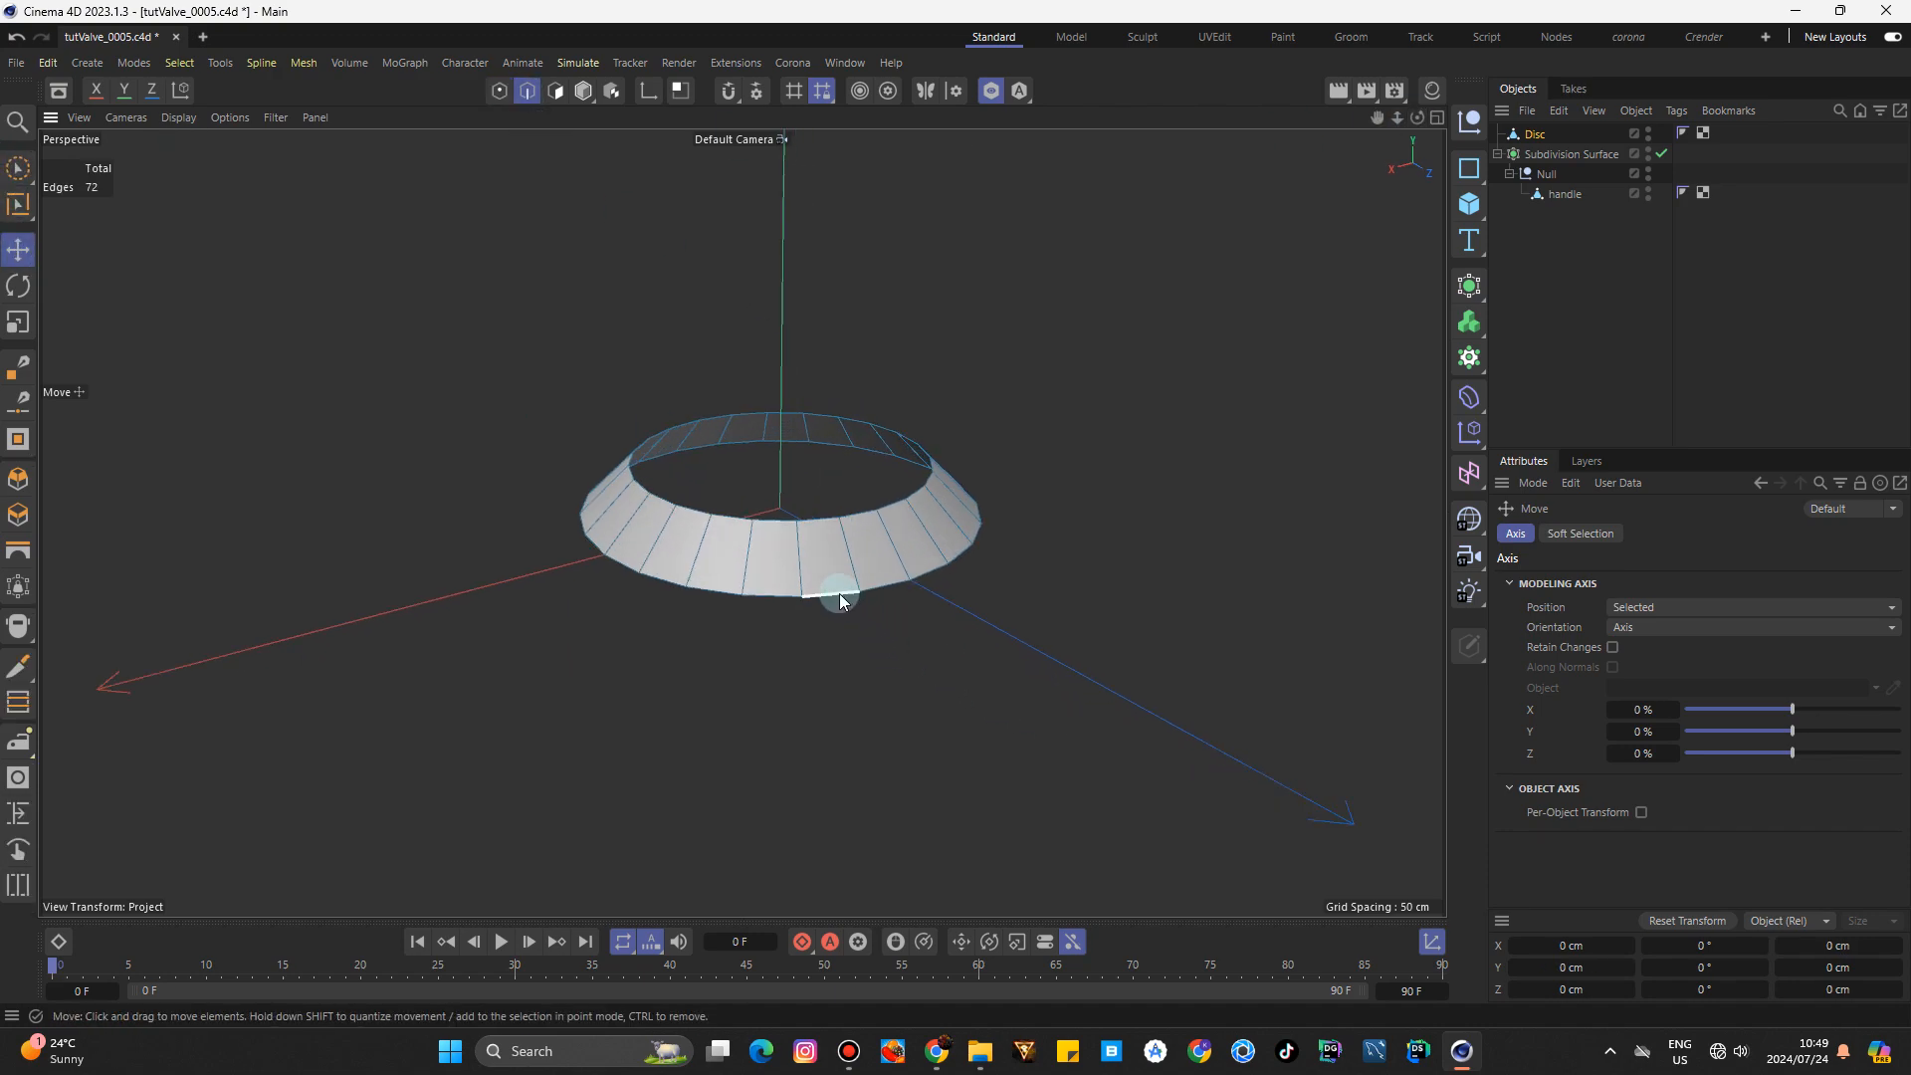
click(841, 599)
shift+click(893, 589)
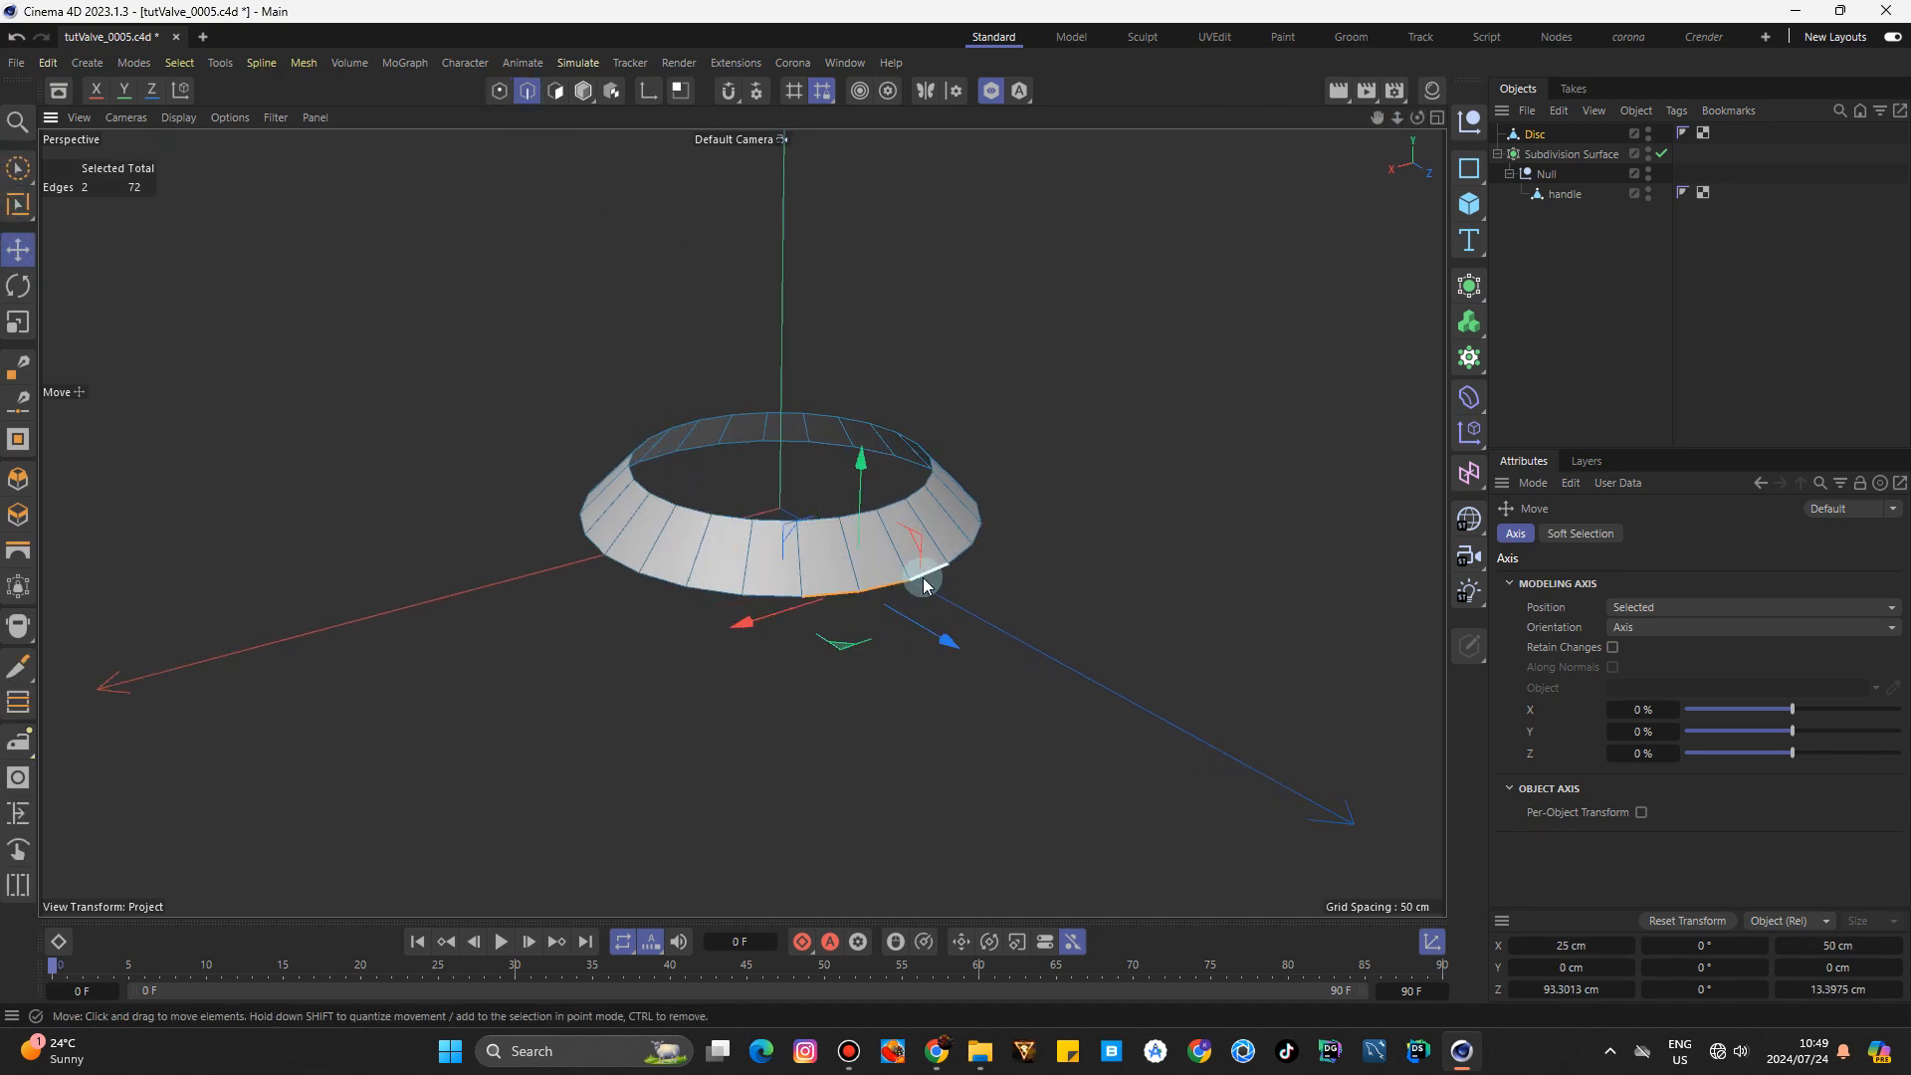
shift+click(929, 576)
shift+click(957, 564)
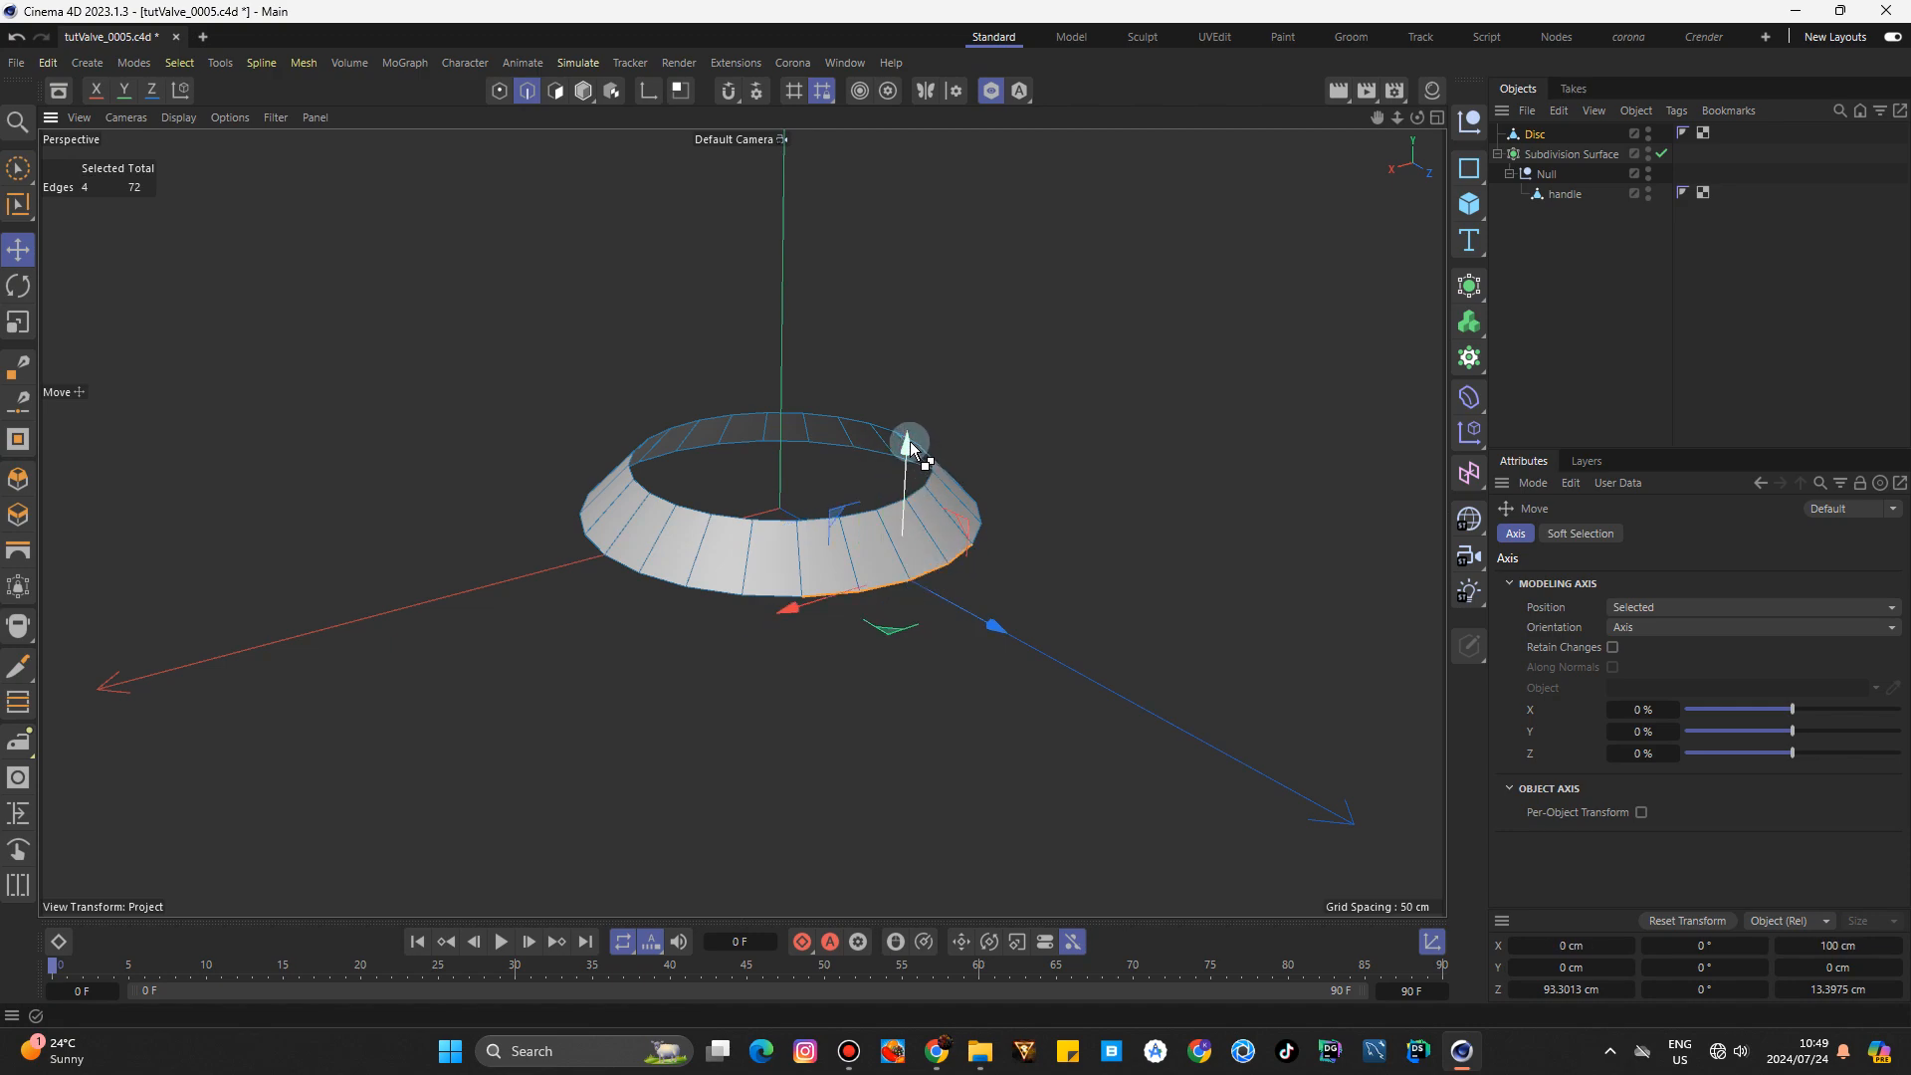
ctrl+drag(910, 440, 918, 546)
Select the four extruded polygons and scale them along Z to 0 cm to flatten the curved wall.
click(18, 168)
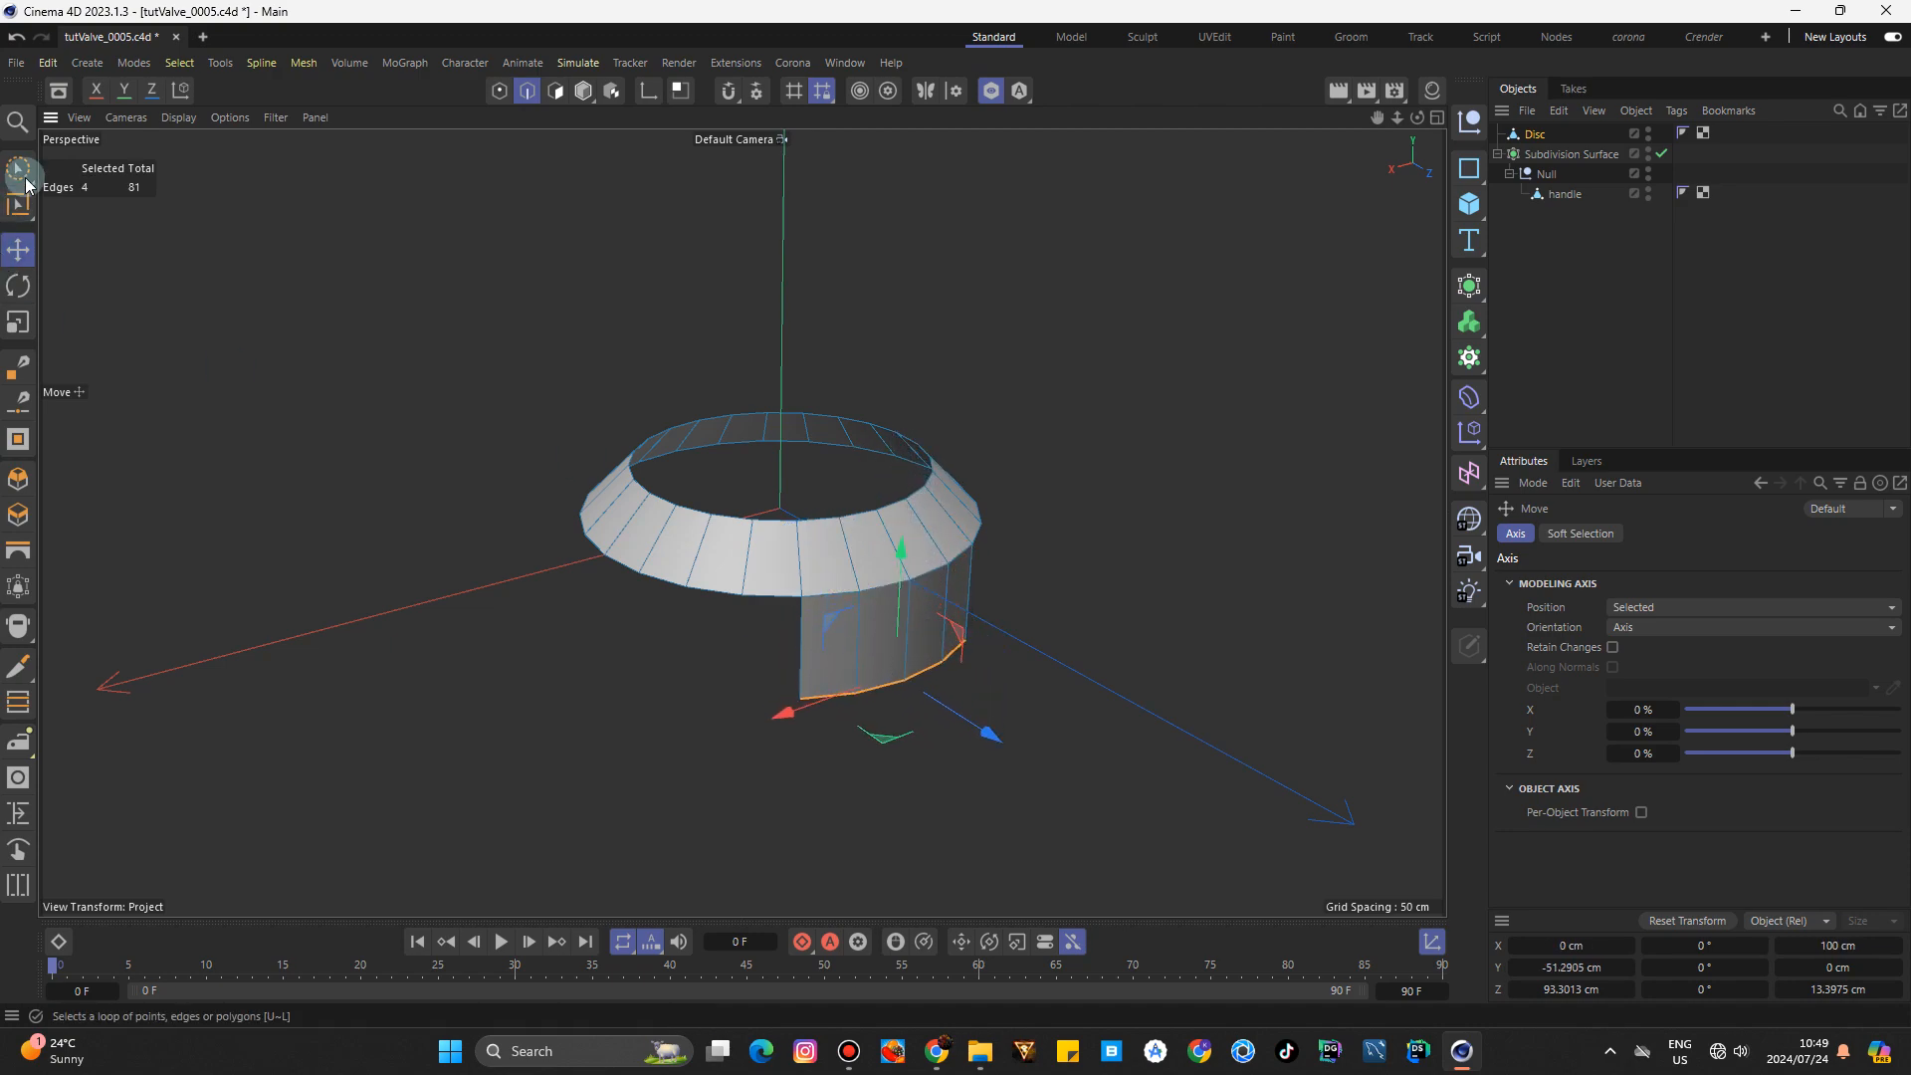
click(556, 91)
mouse_move(866, 665)
mouse_down()
mouse_move(973, 635)
mouse_move(1099, 524)
mouse_up()
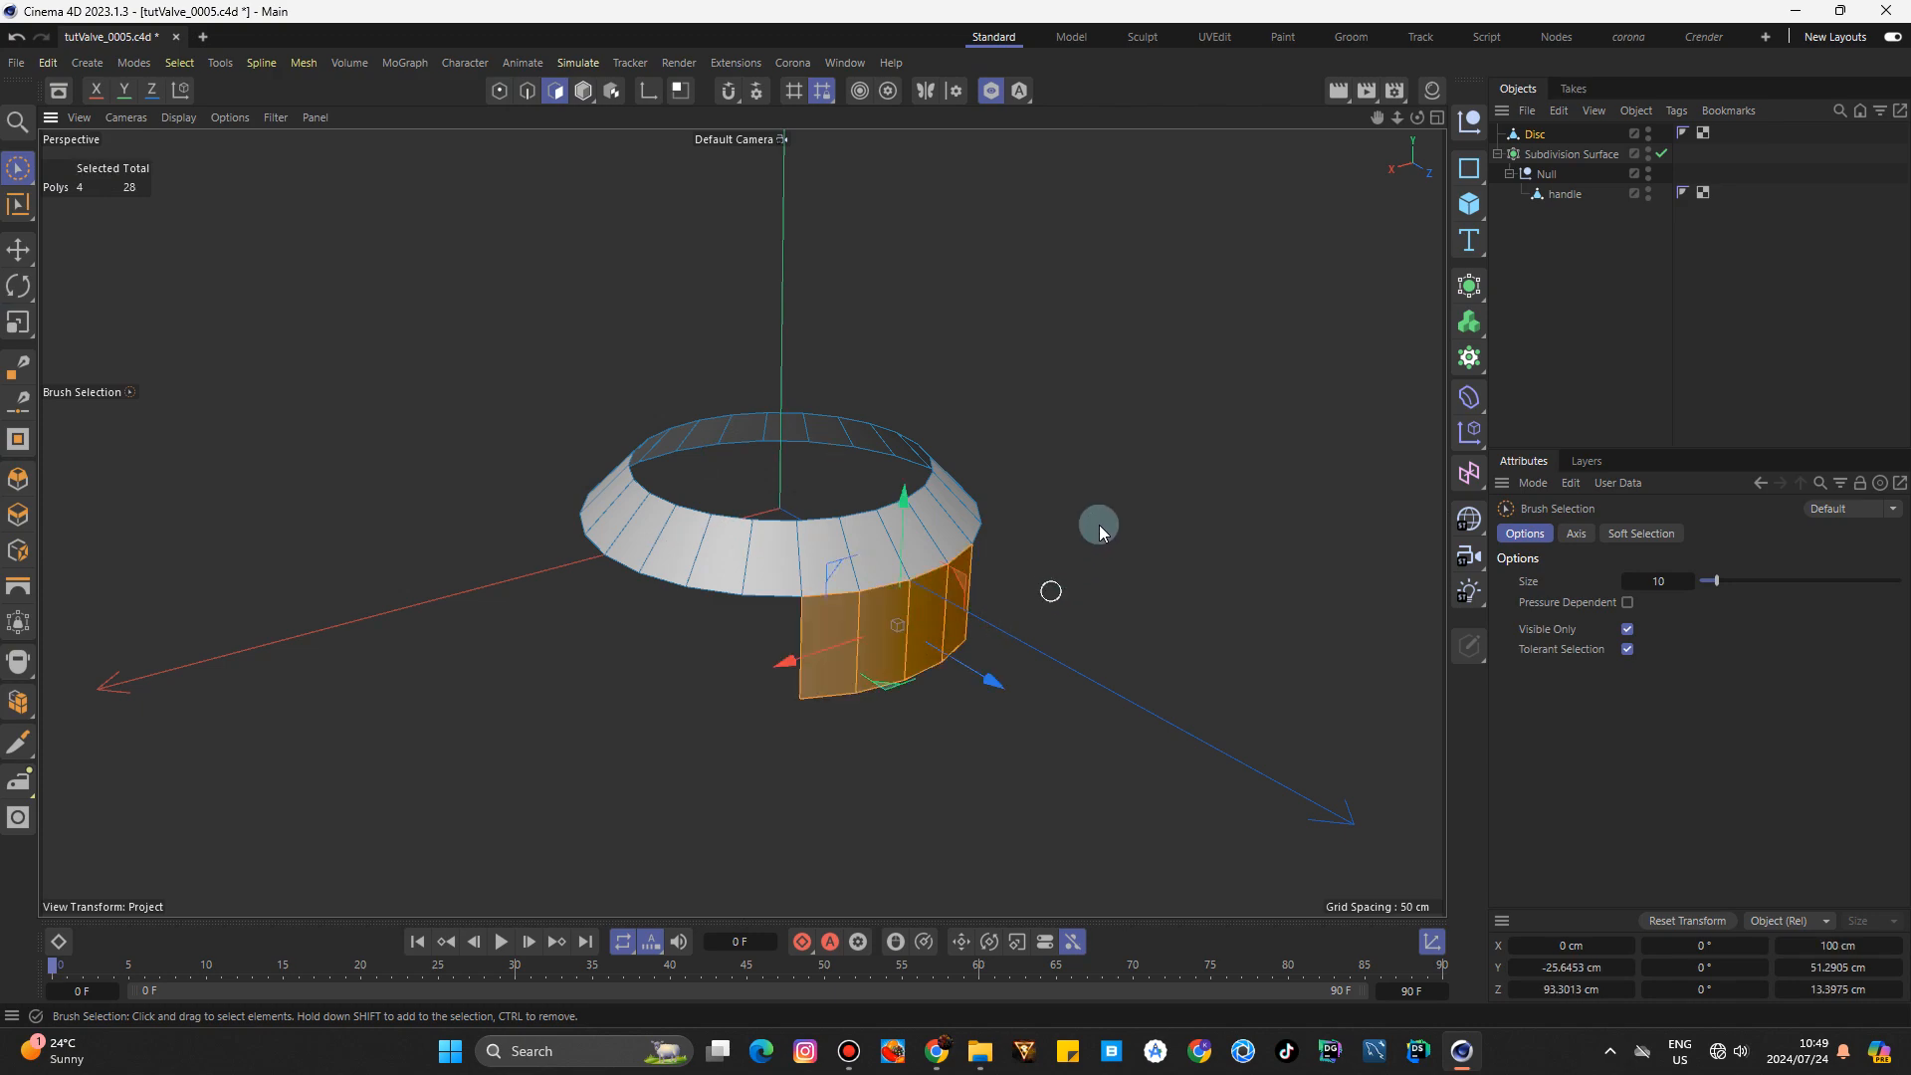
click(20, 321)
drag(1418, 117, 1417, 189)
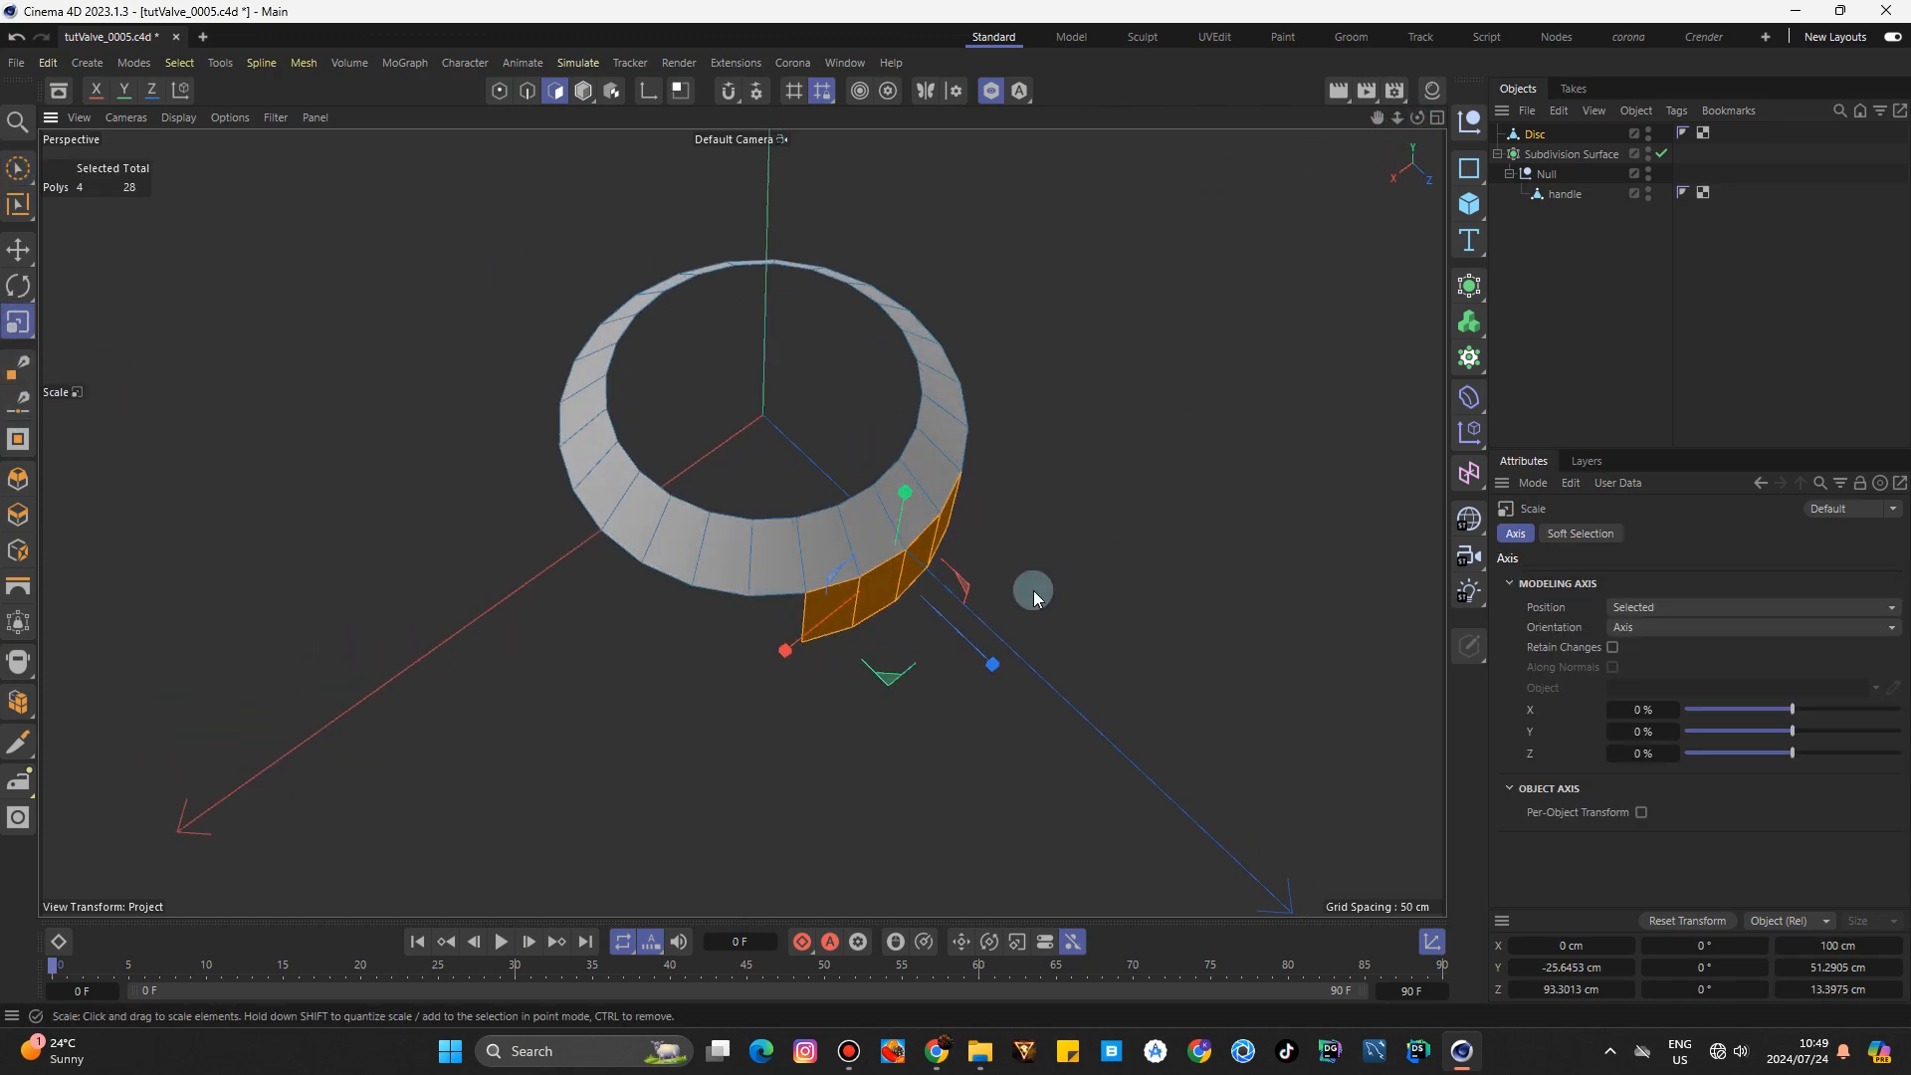
drag(995, 659, 932, 582)
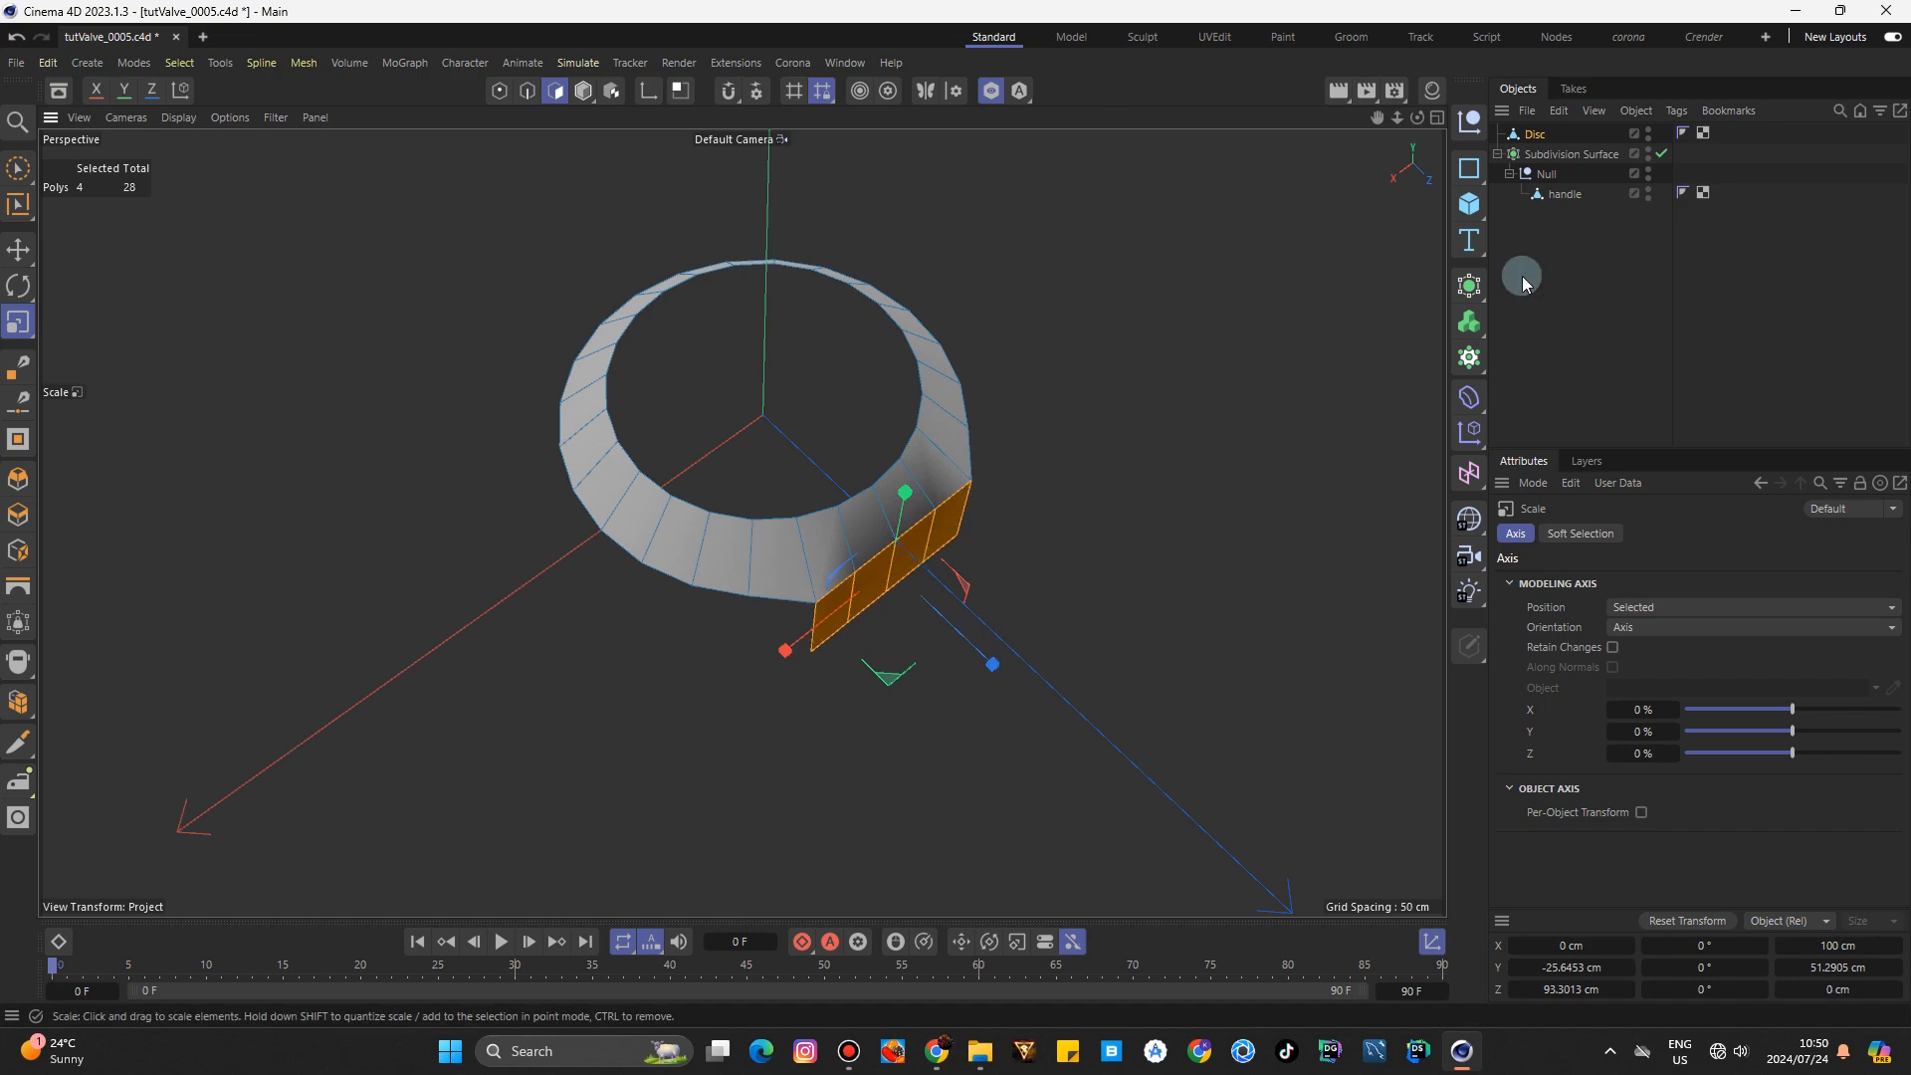
In the Top view, select the ring's points behind the flattened section and delete them, keeping only the four-segment piece.
click(1436, 120)
click(1436, 119)
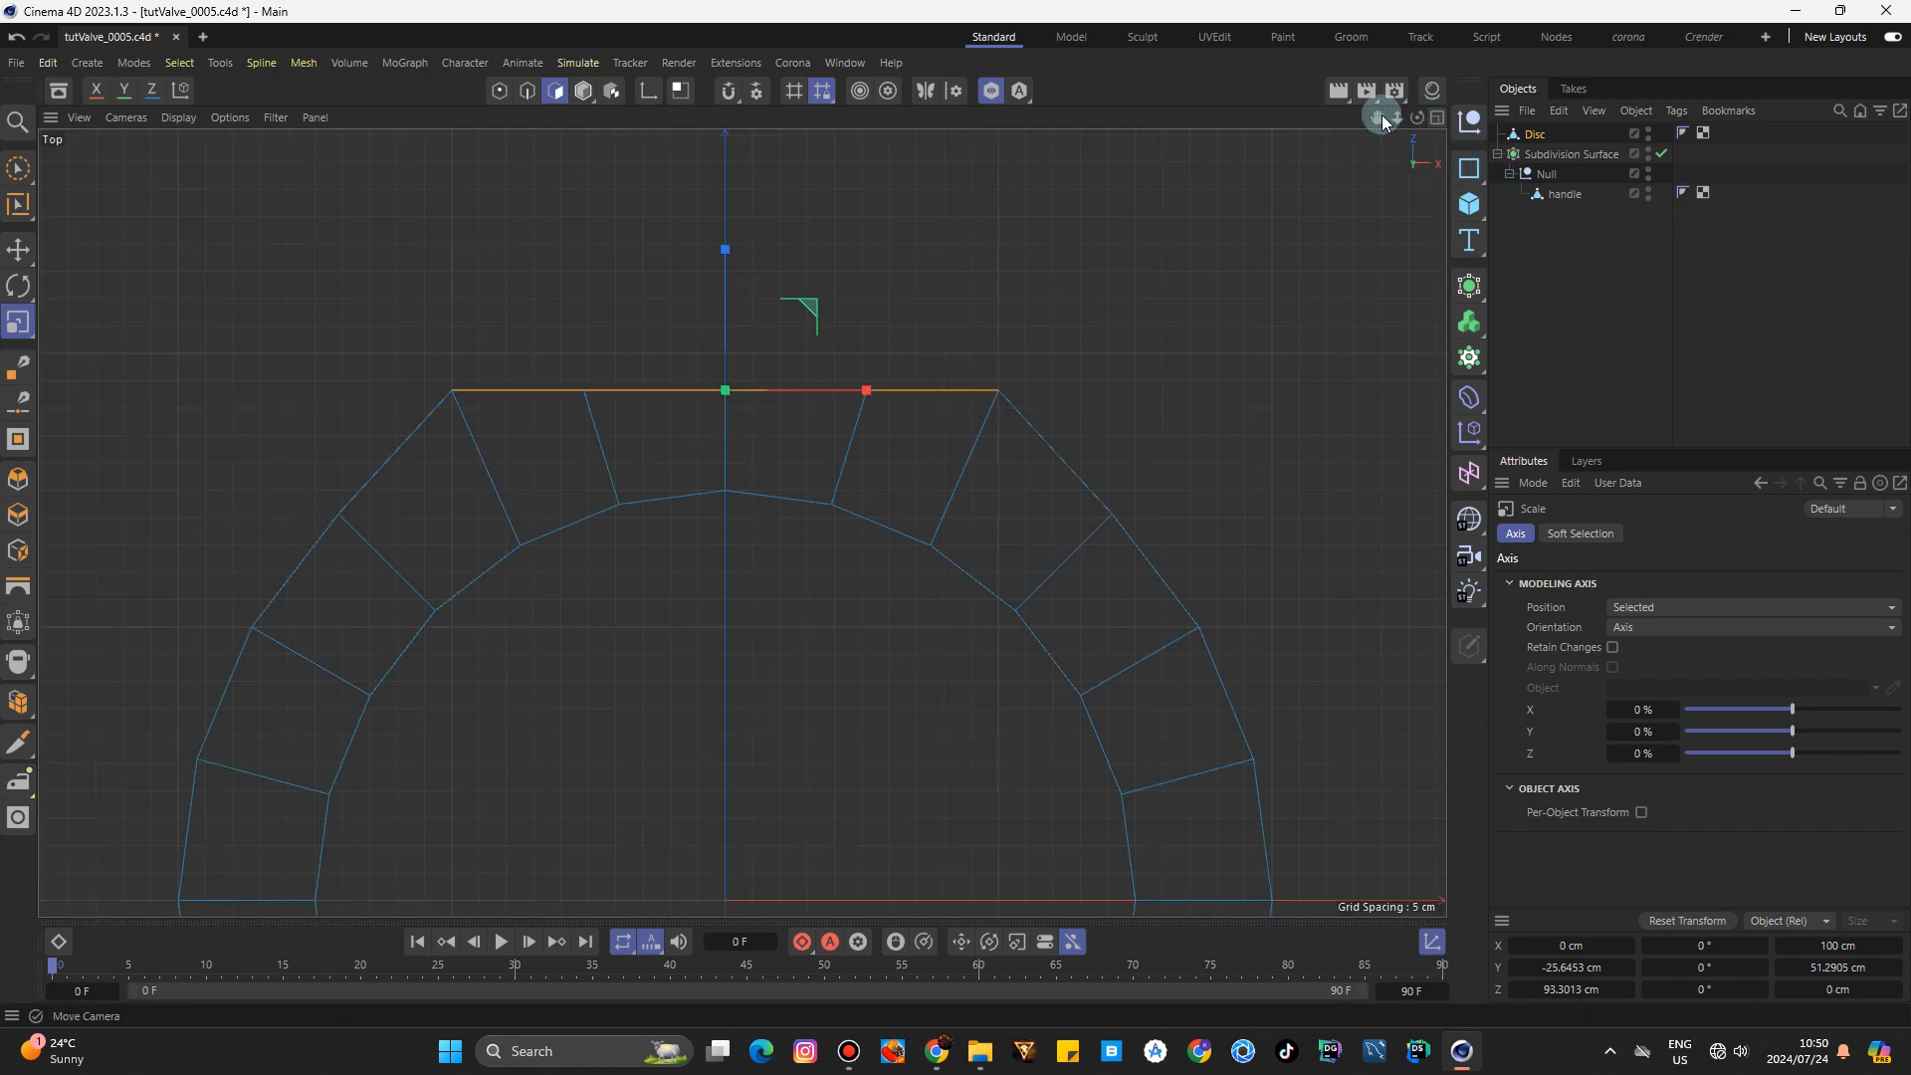
drag(1397, 116, 1336, 122)
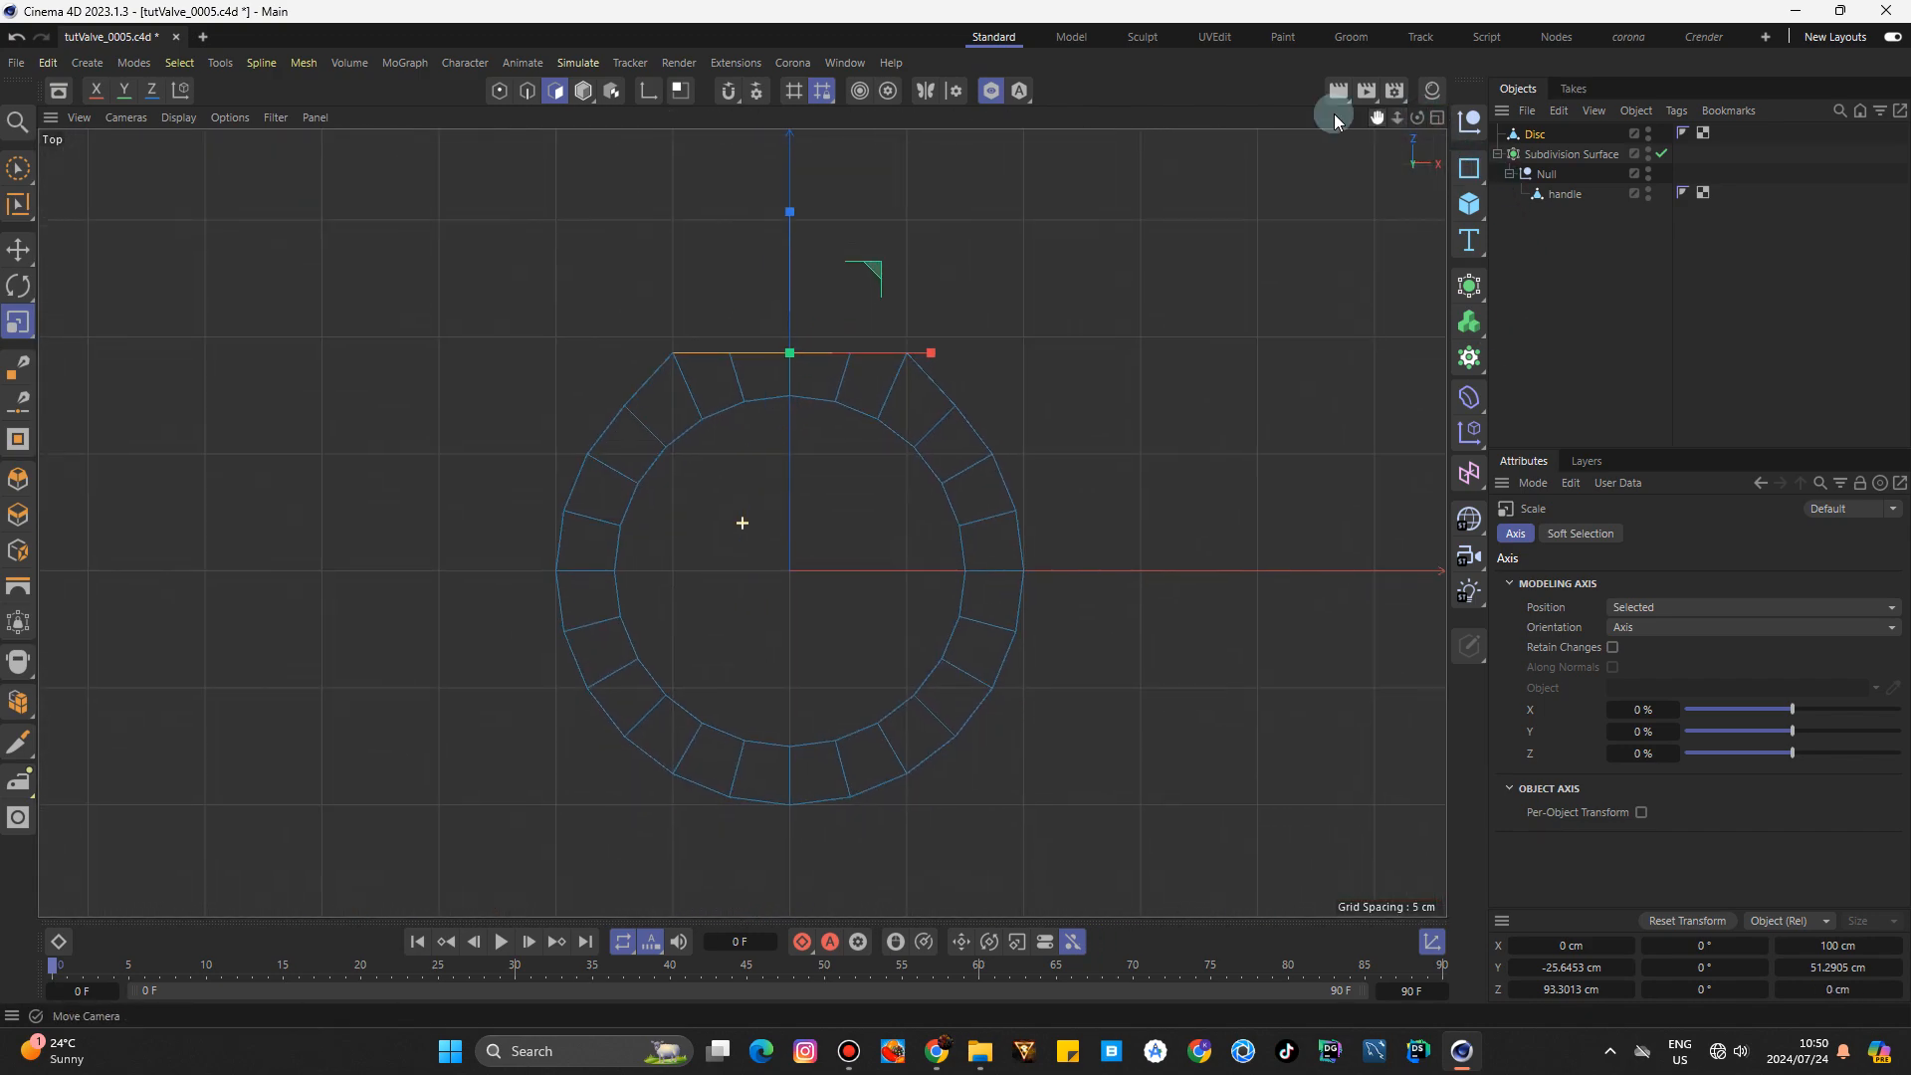
click(18, 169)
click(99, 235)
click(497, 91)
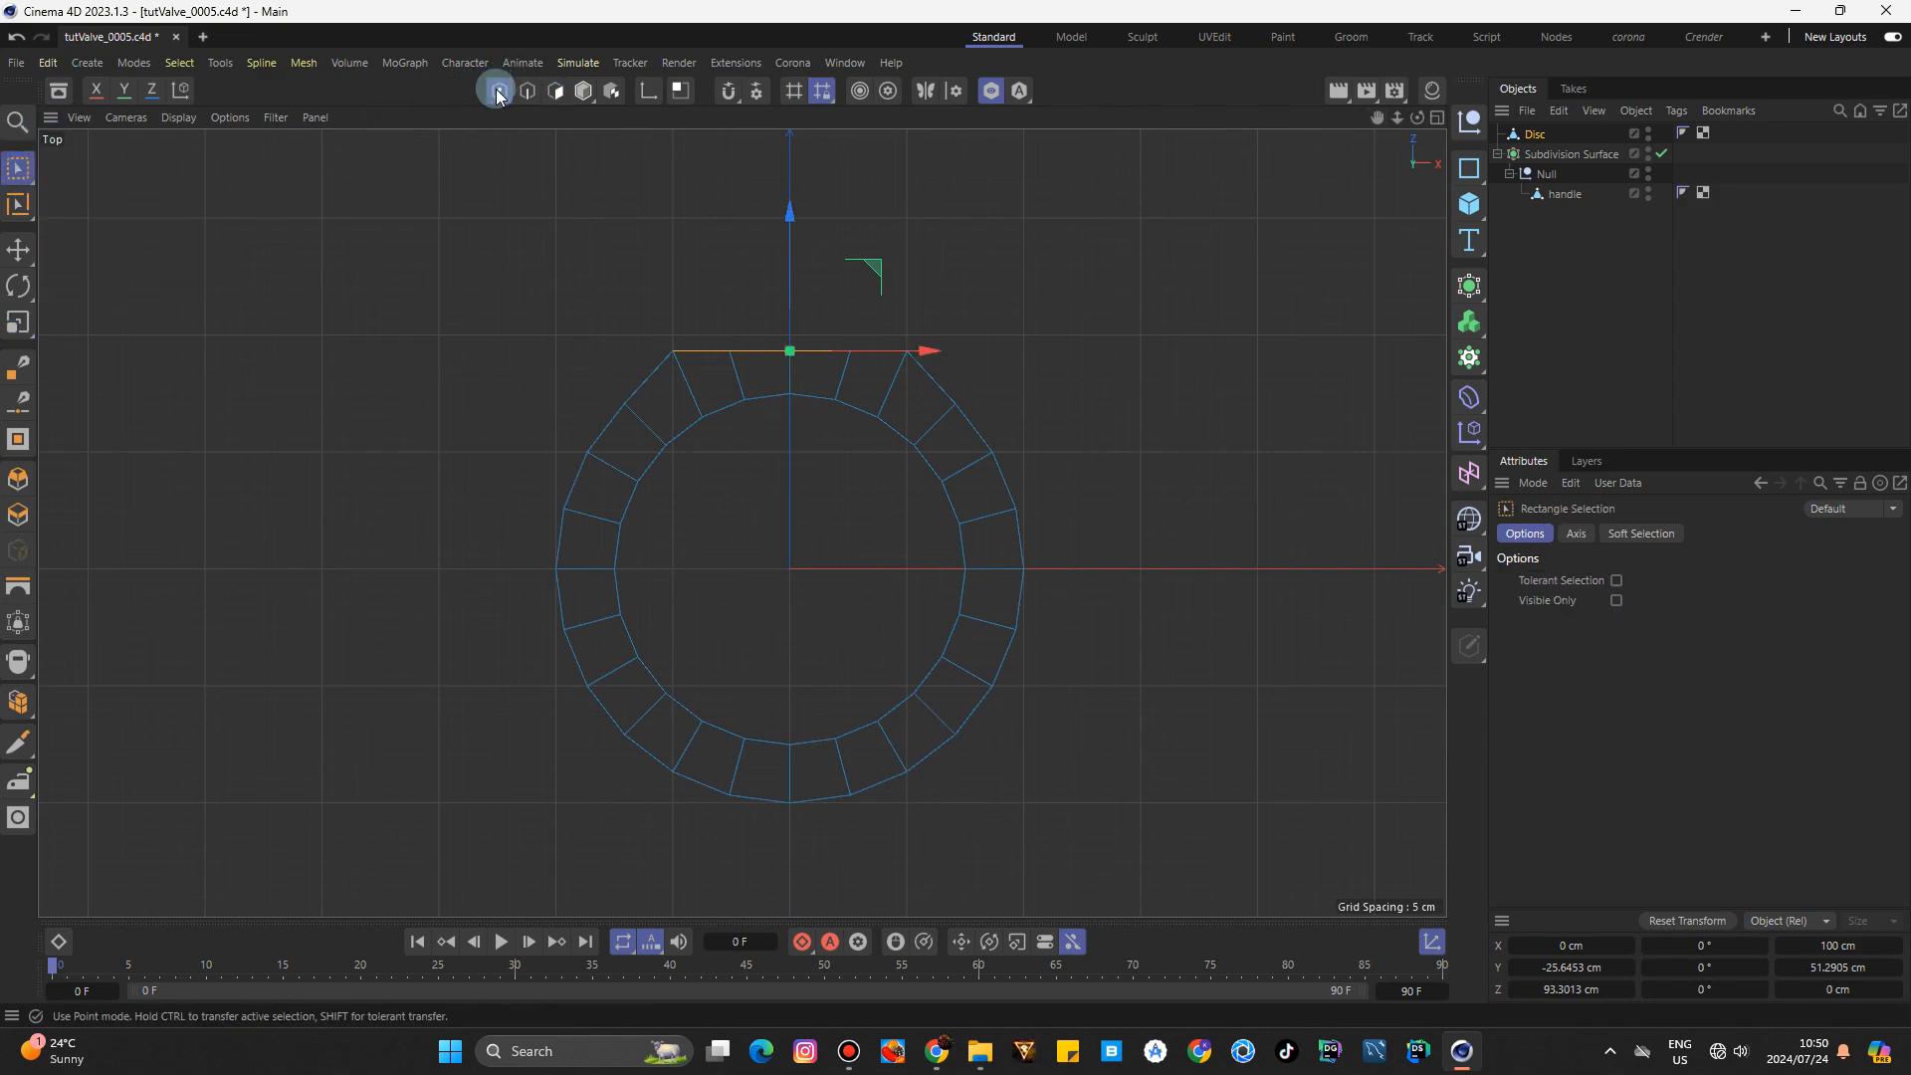
drag(420, 861, 1212, 444)
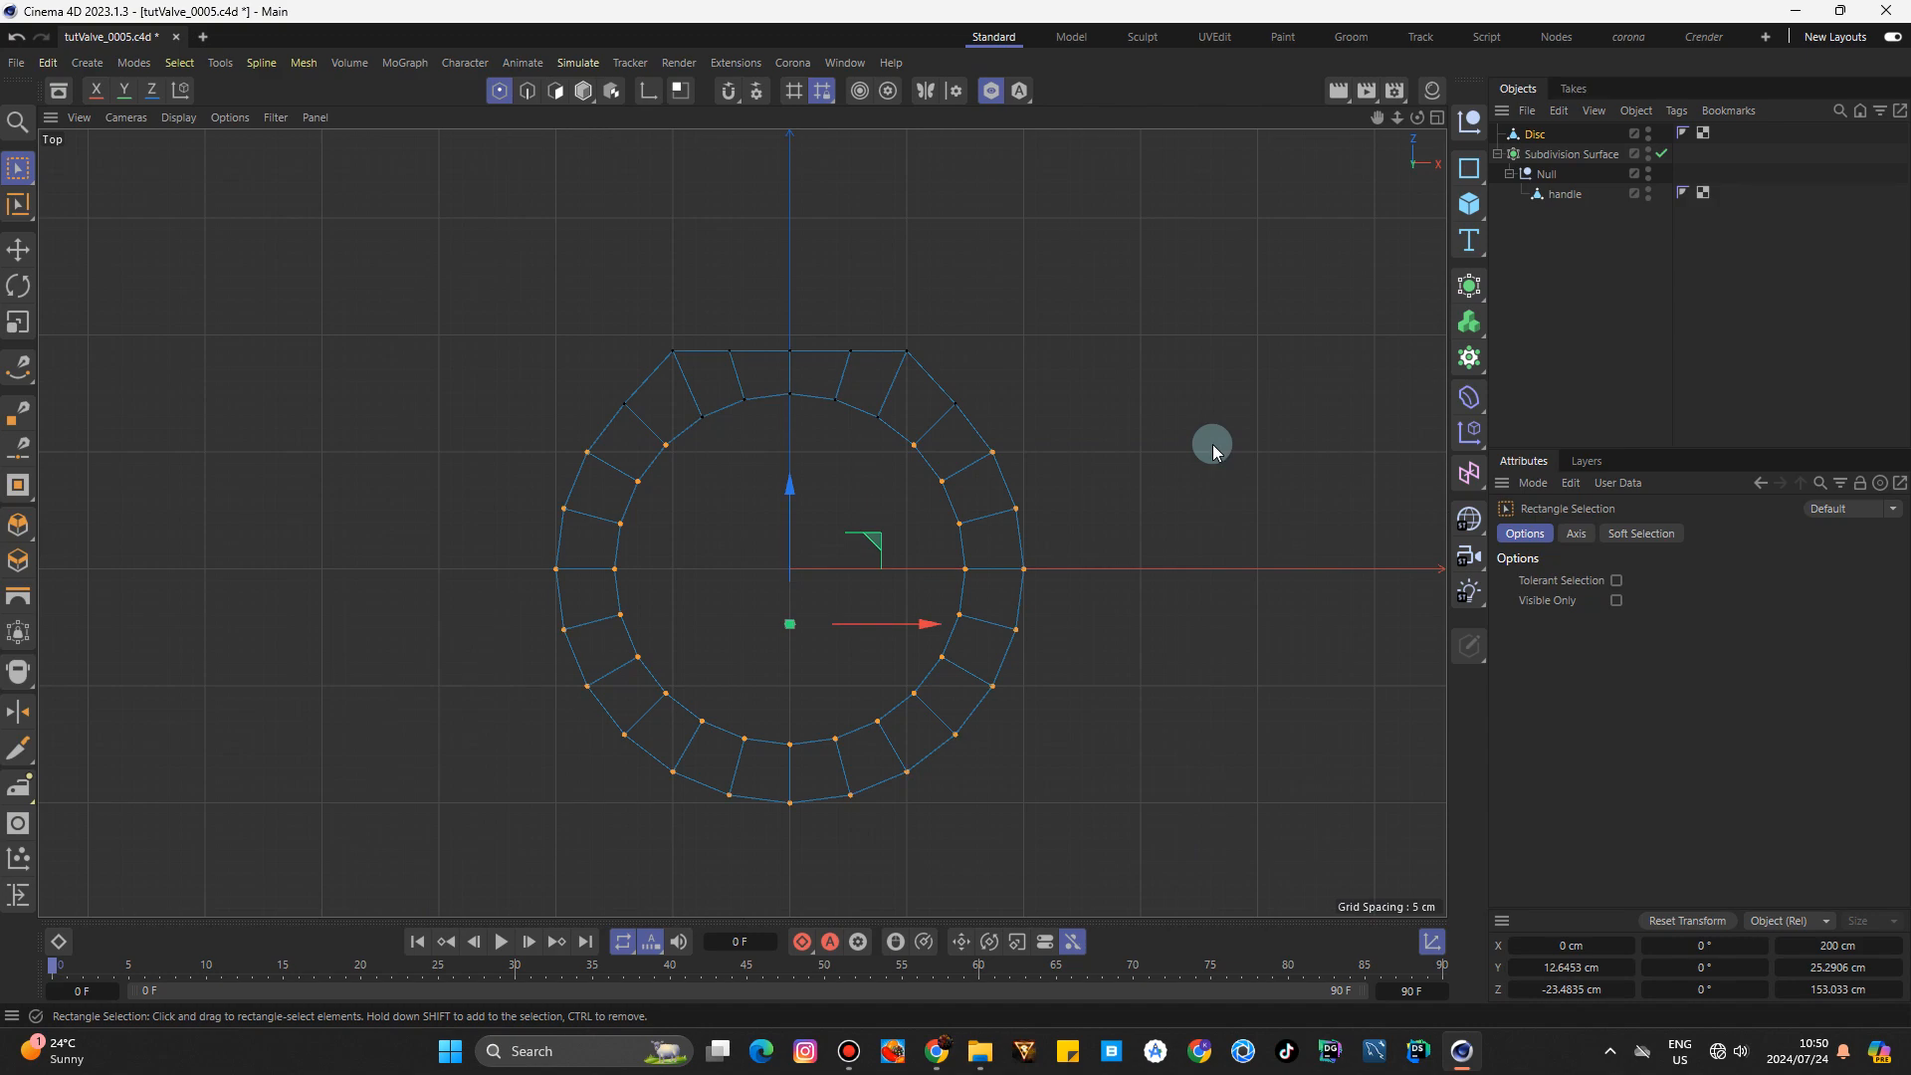
key(Delete)
click(1435, 116)
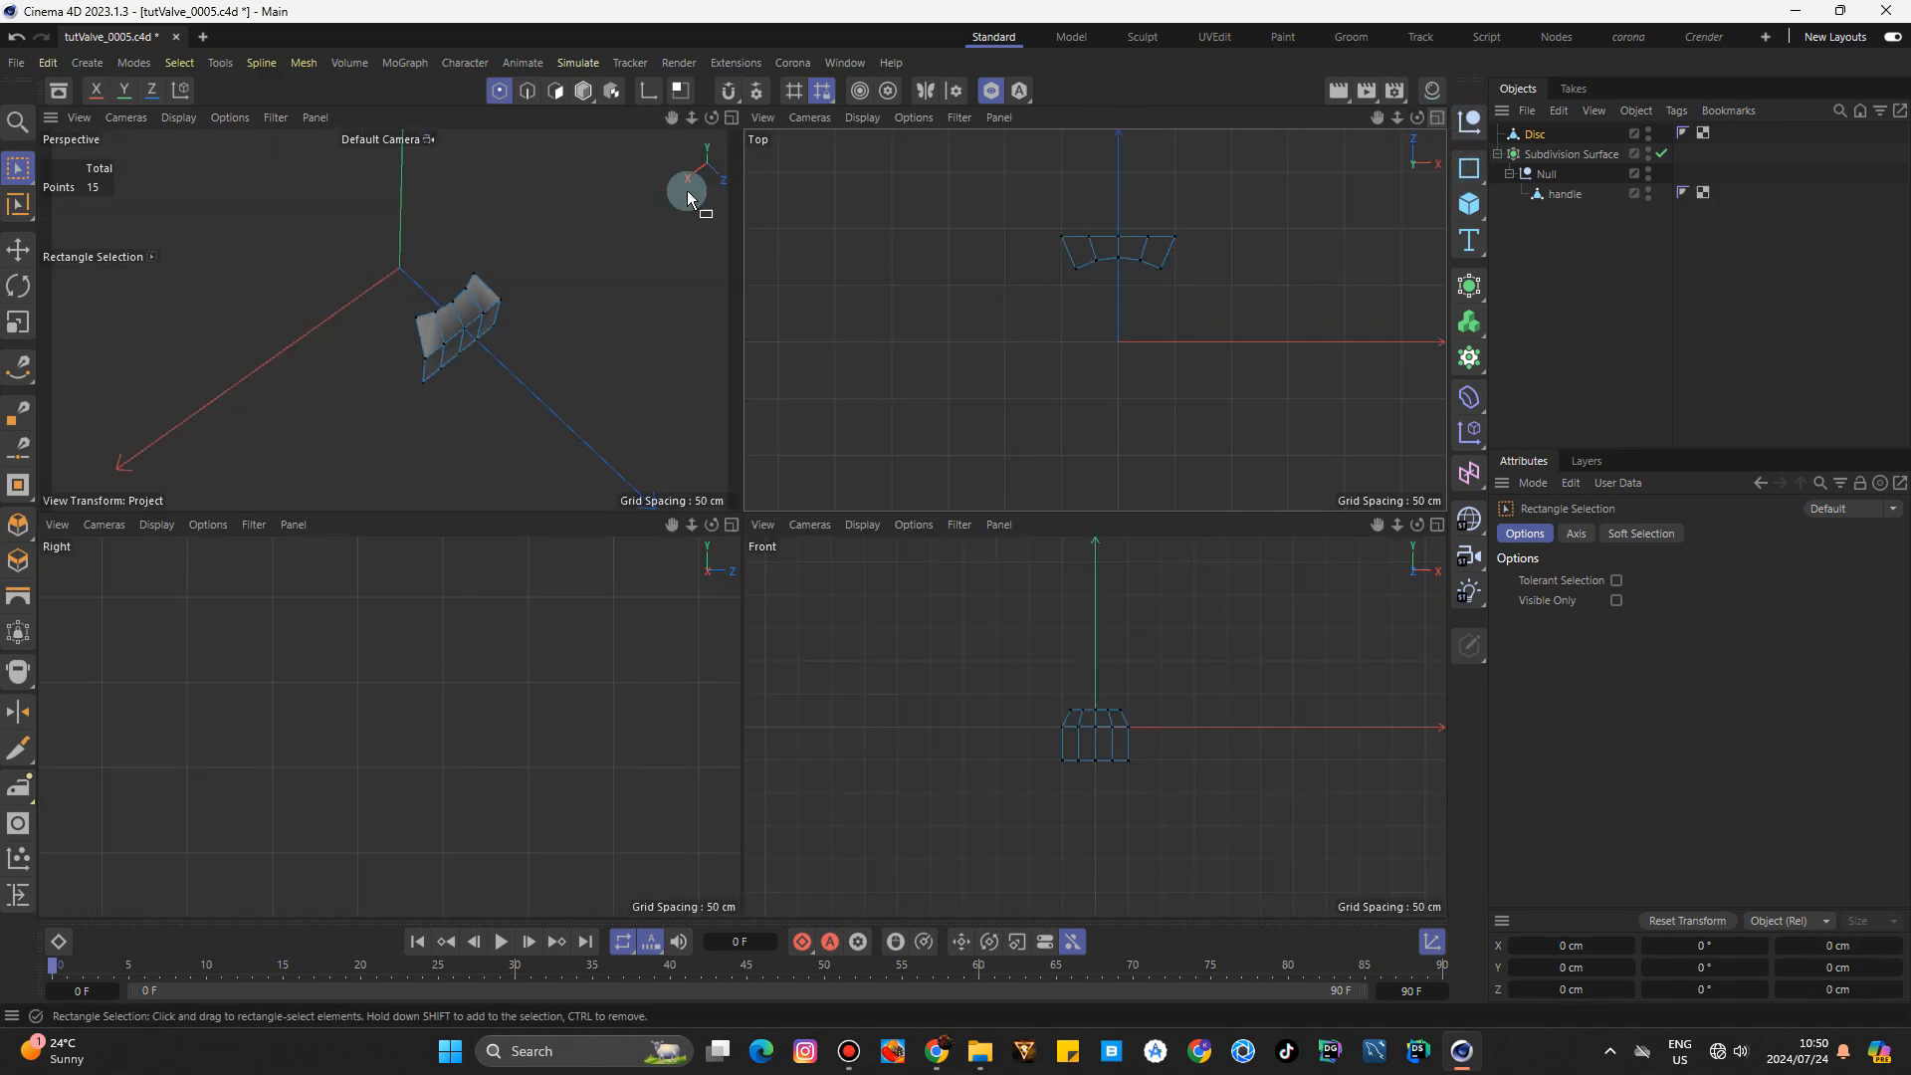
In the Perspective view, select the two outermost points on the flat wall's upper edge and lower them along Y.
click(737, 116)
alt+drag(739, 525, 645, 579)
drag(752, 609, 752, 609)
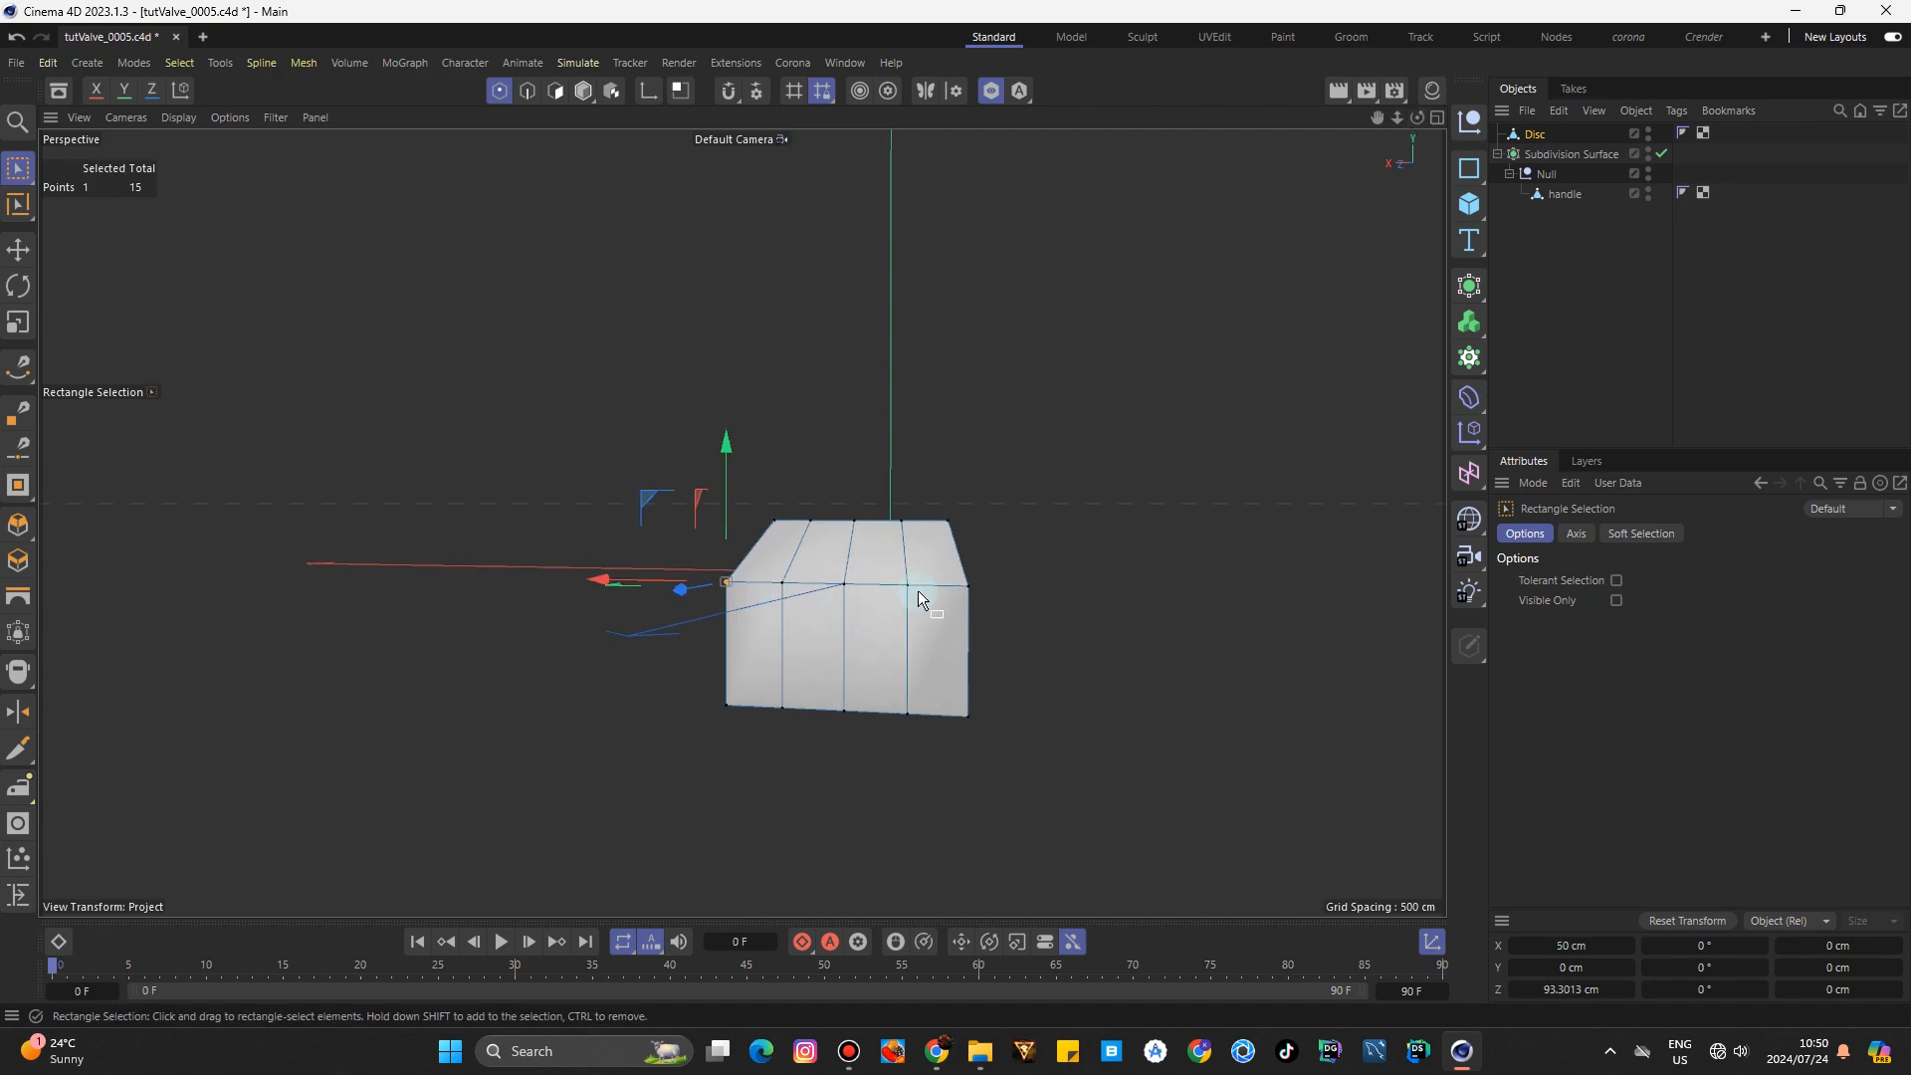
shift+drag(944, 566, 971, 617)
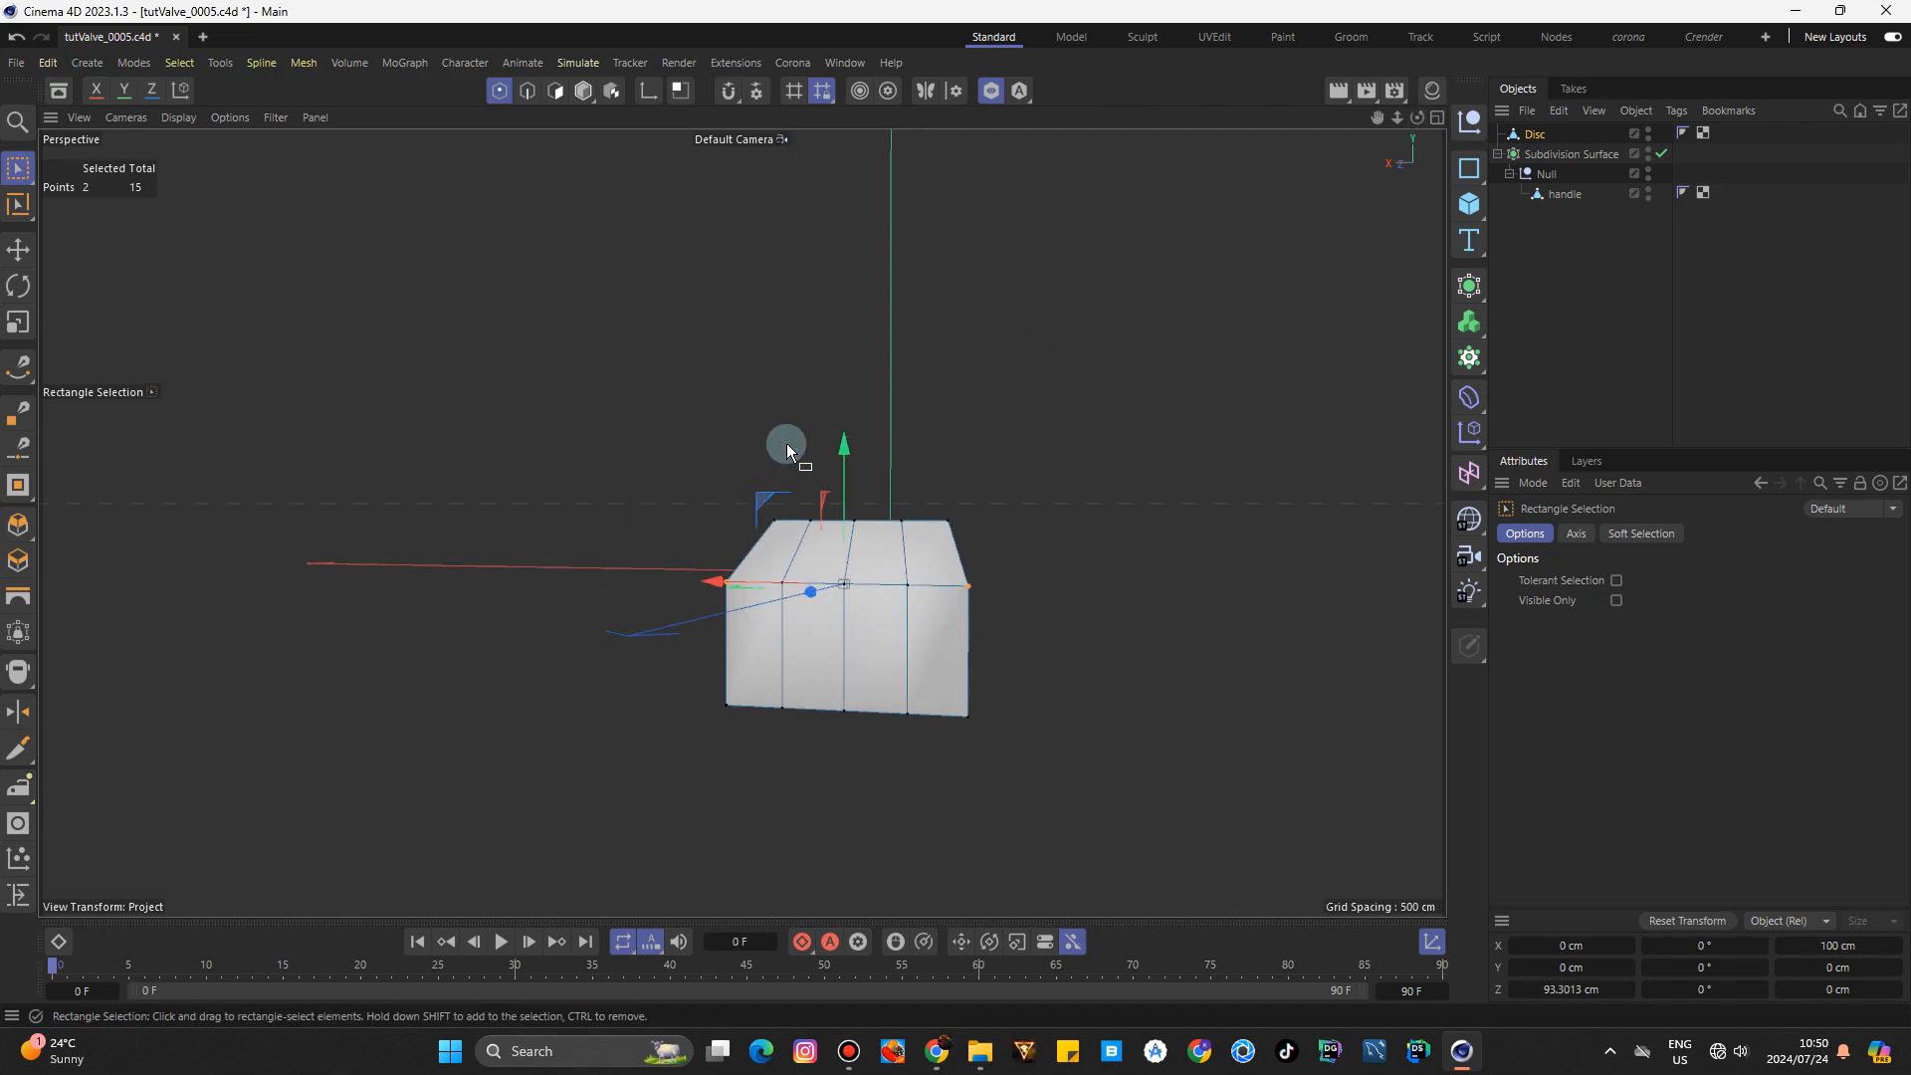
drag(845, 440, 858, 485)
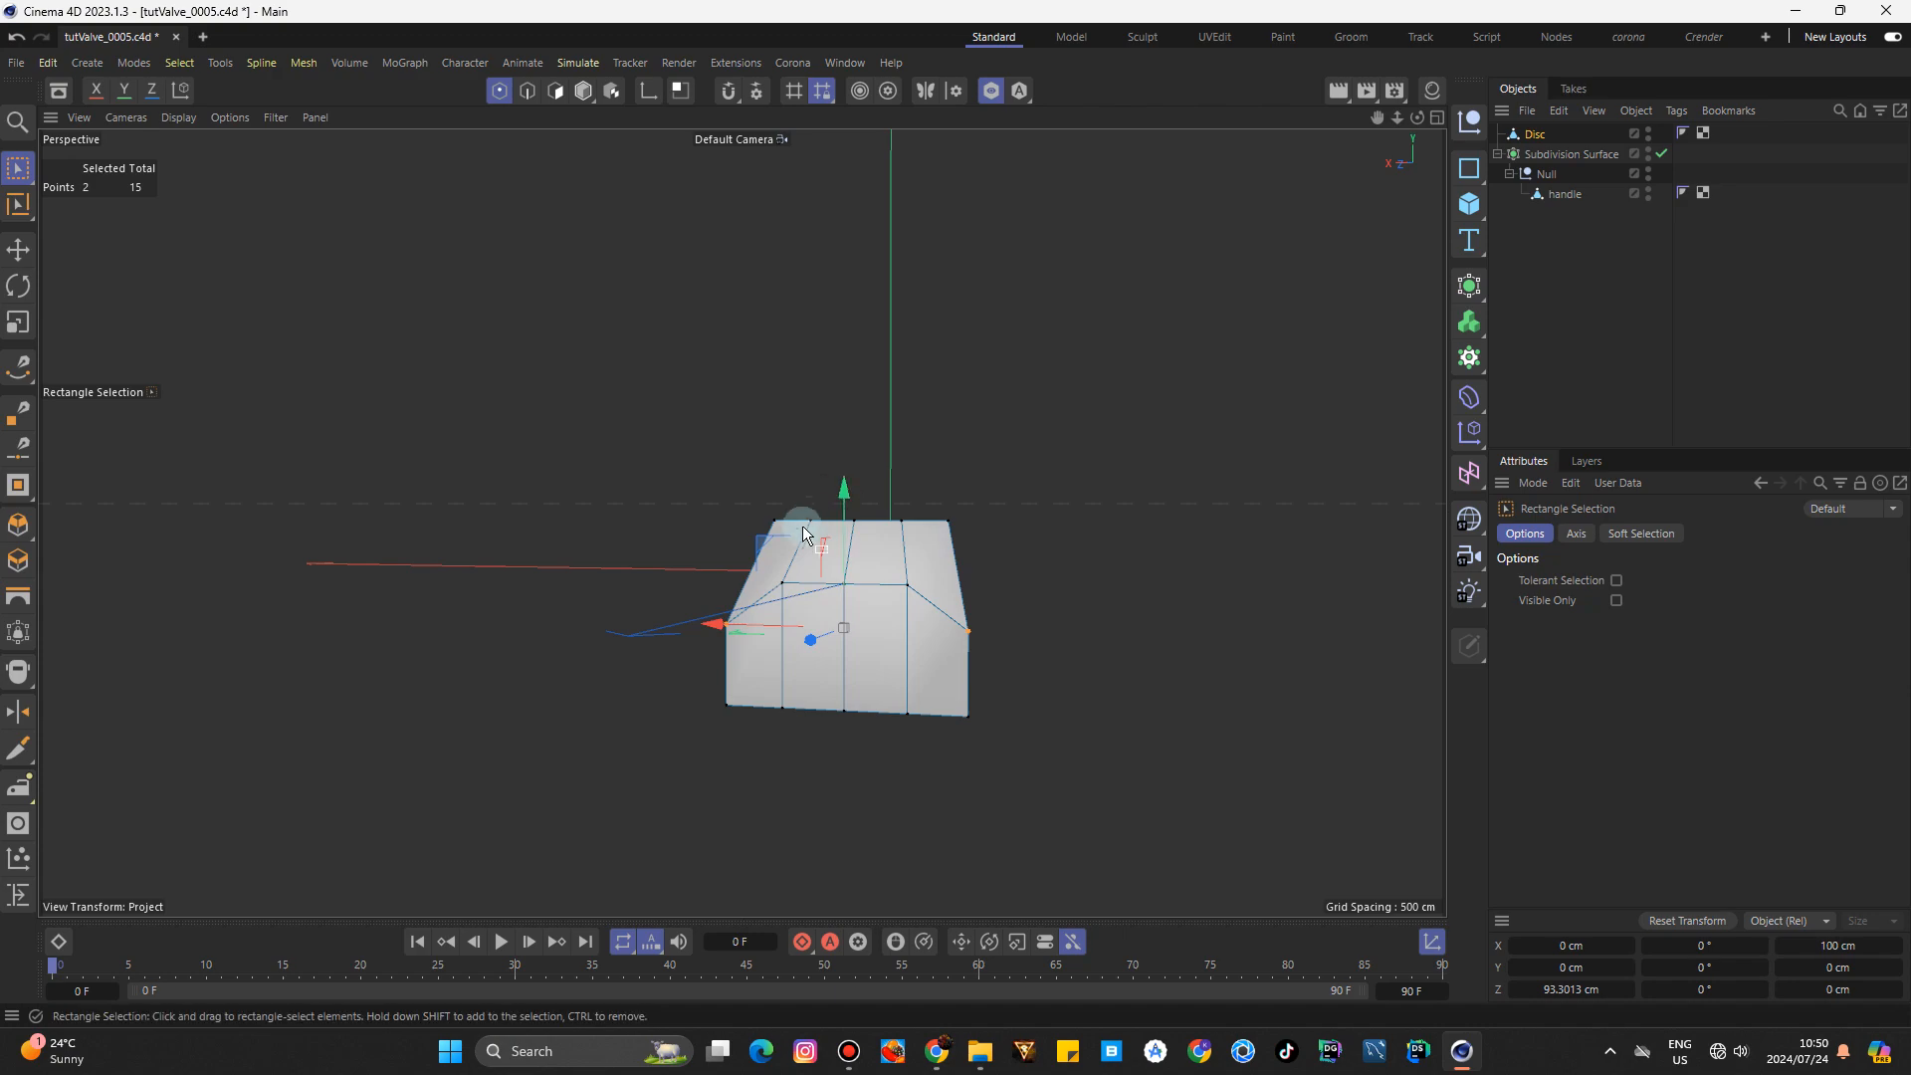
Arch the wall's upper edge by lowering its two intermediate points about 7.3 cm and its middle point about 0.7 cm along Y.
click(773, 568)
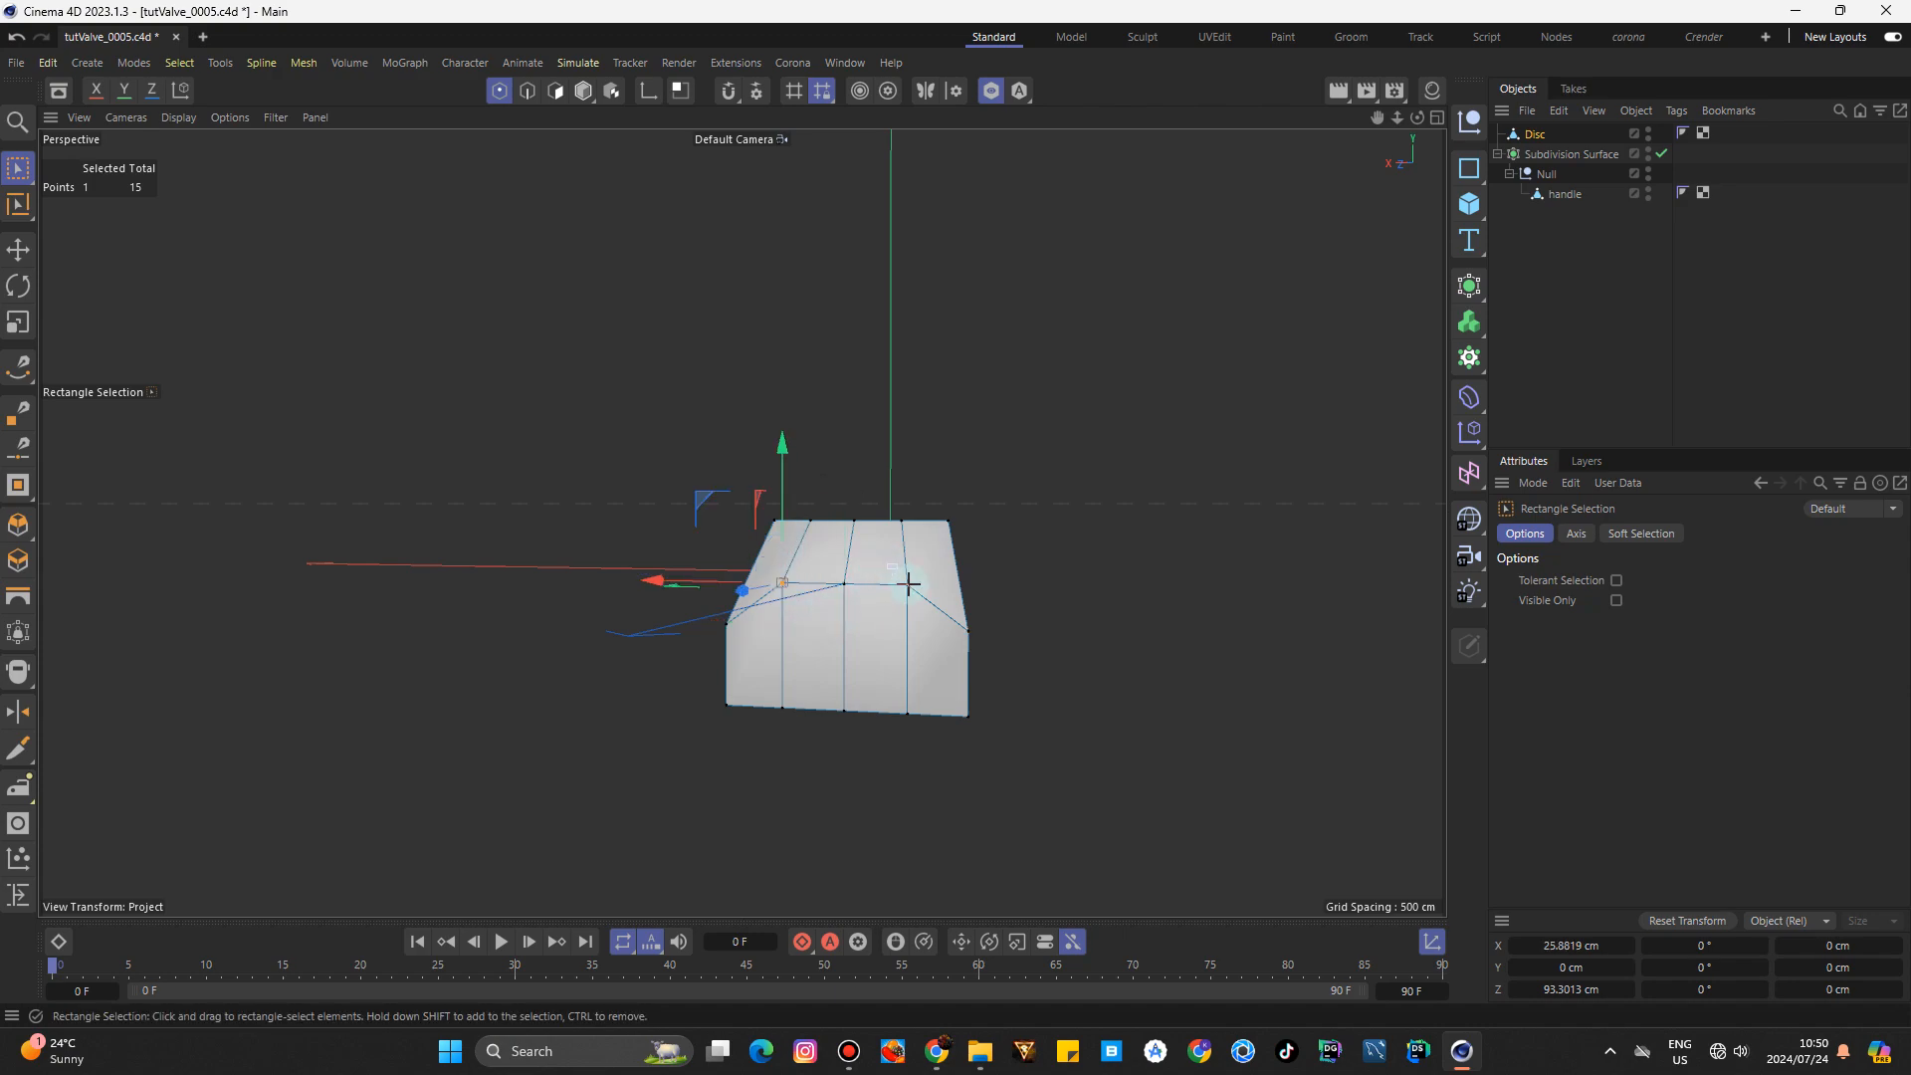
shift+click(907, 582)
mouse_move(850, 440)
mouse_down()
mouse_move(851, 464)
mouse_move(824, 451)
mouse_up()
scroll(857, 635, up, 5)
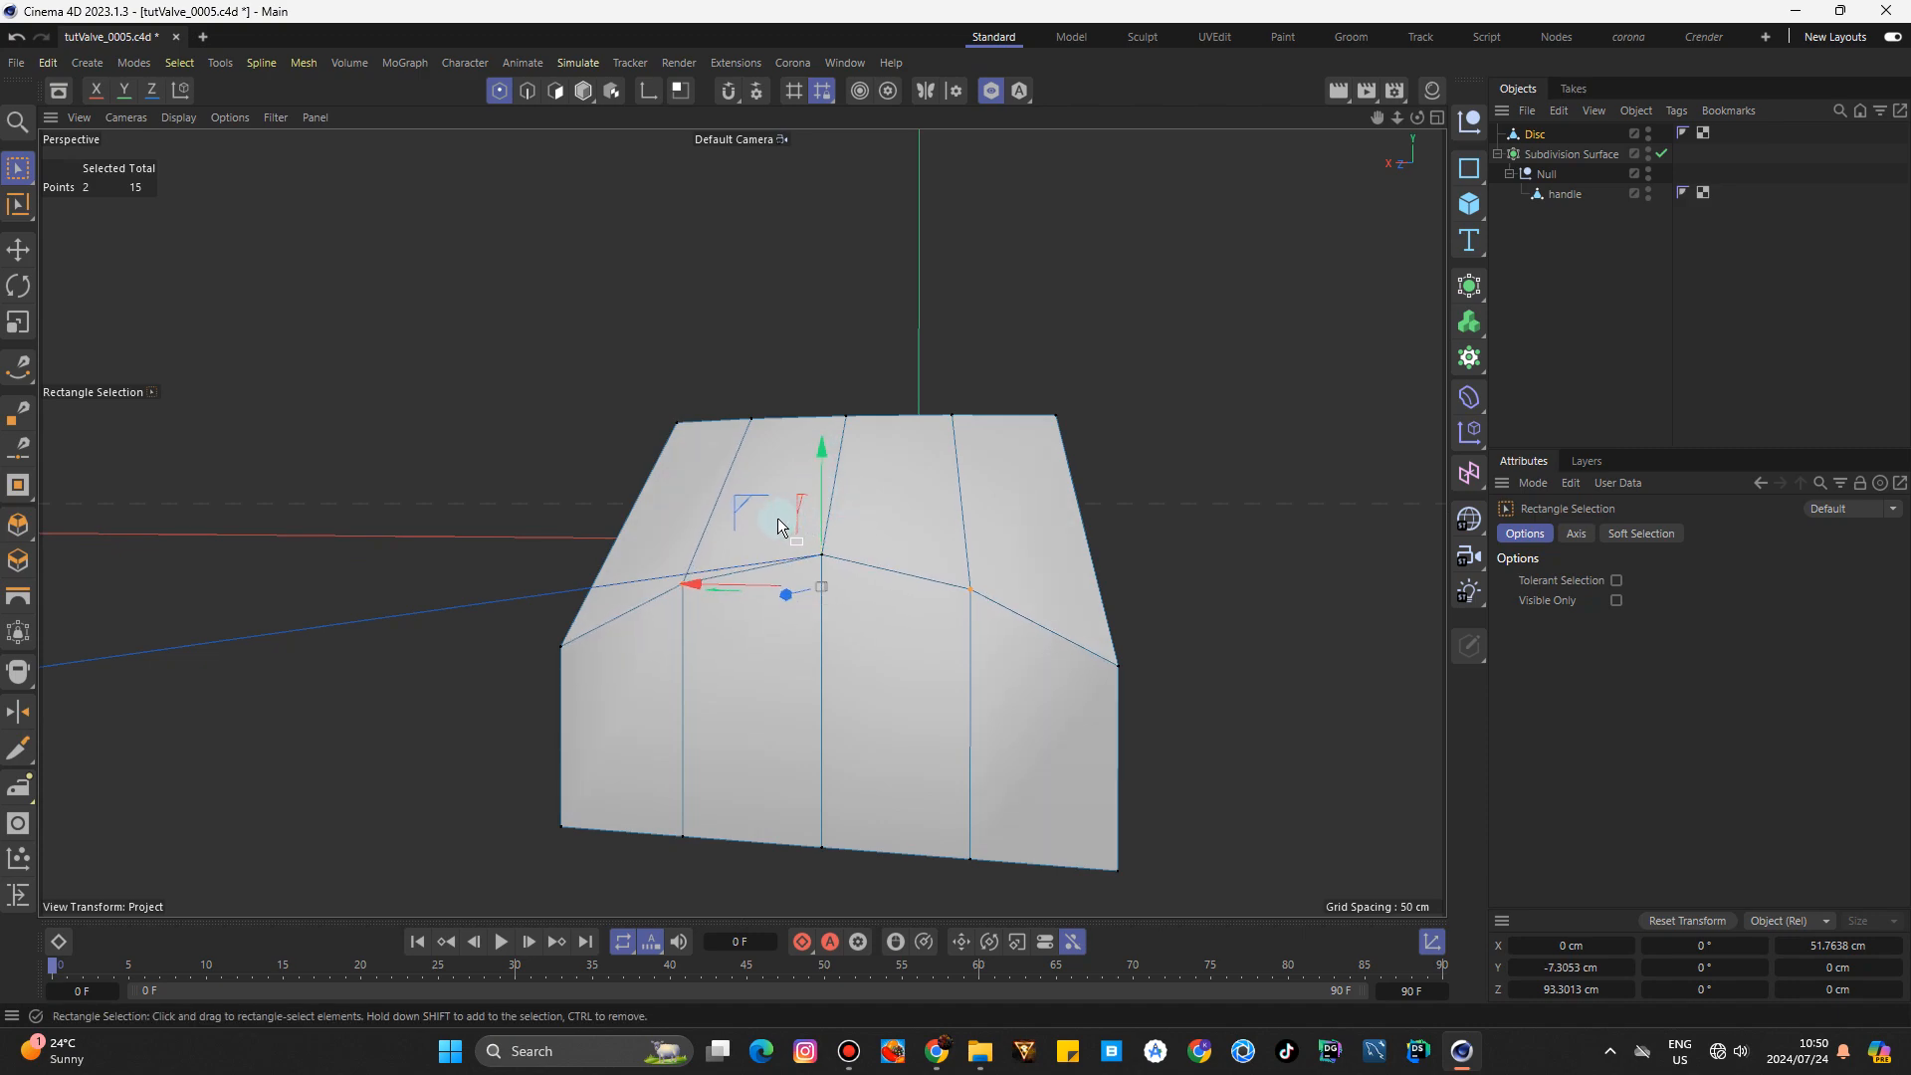
click(821, 555)
drag(820, 428, 820, 426)
Switch the Disc segment to model mode and add a Cloner as its parent.
click(1517, 135)
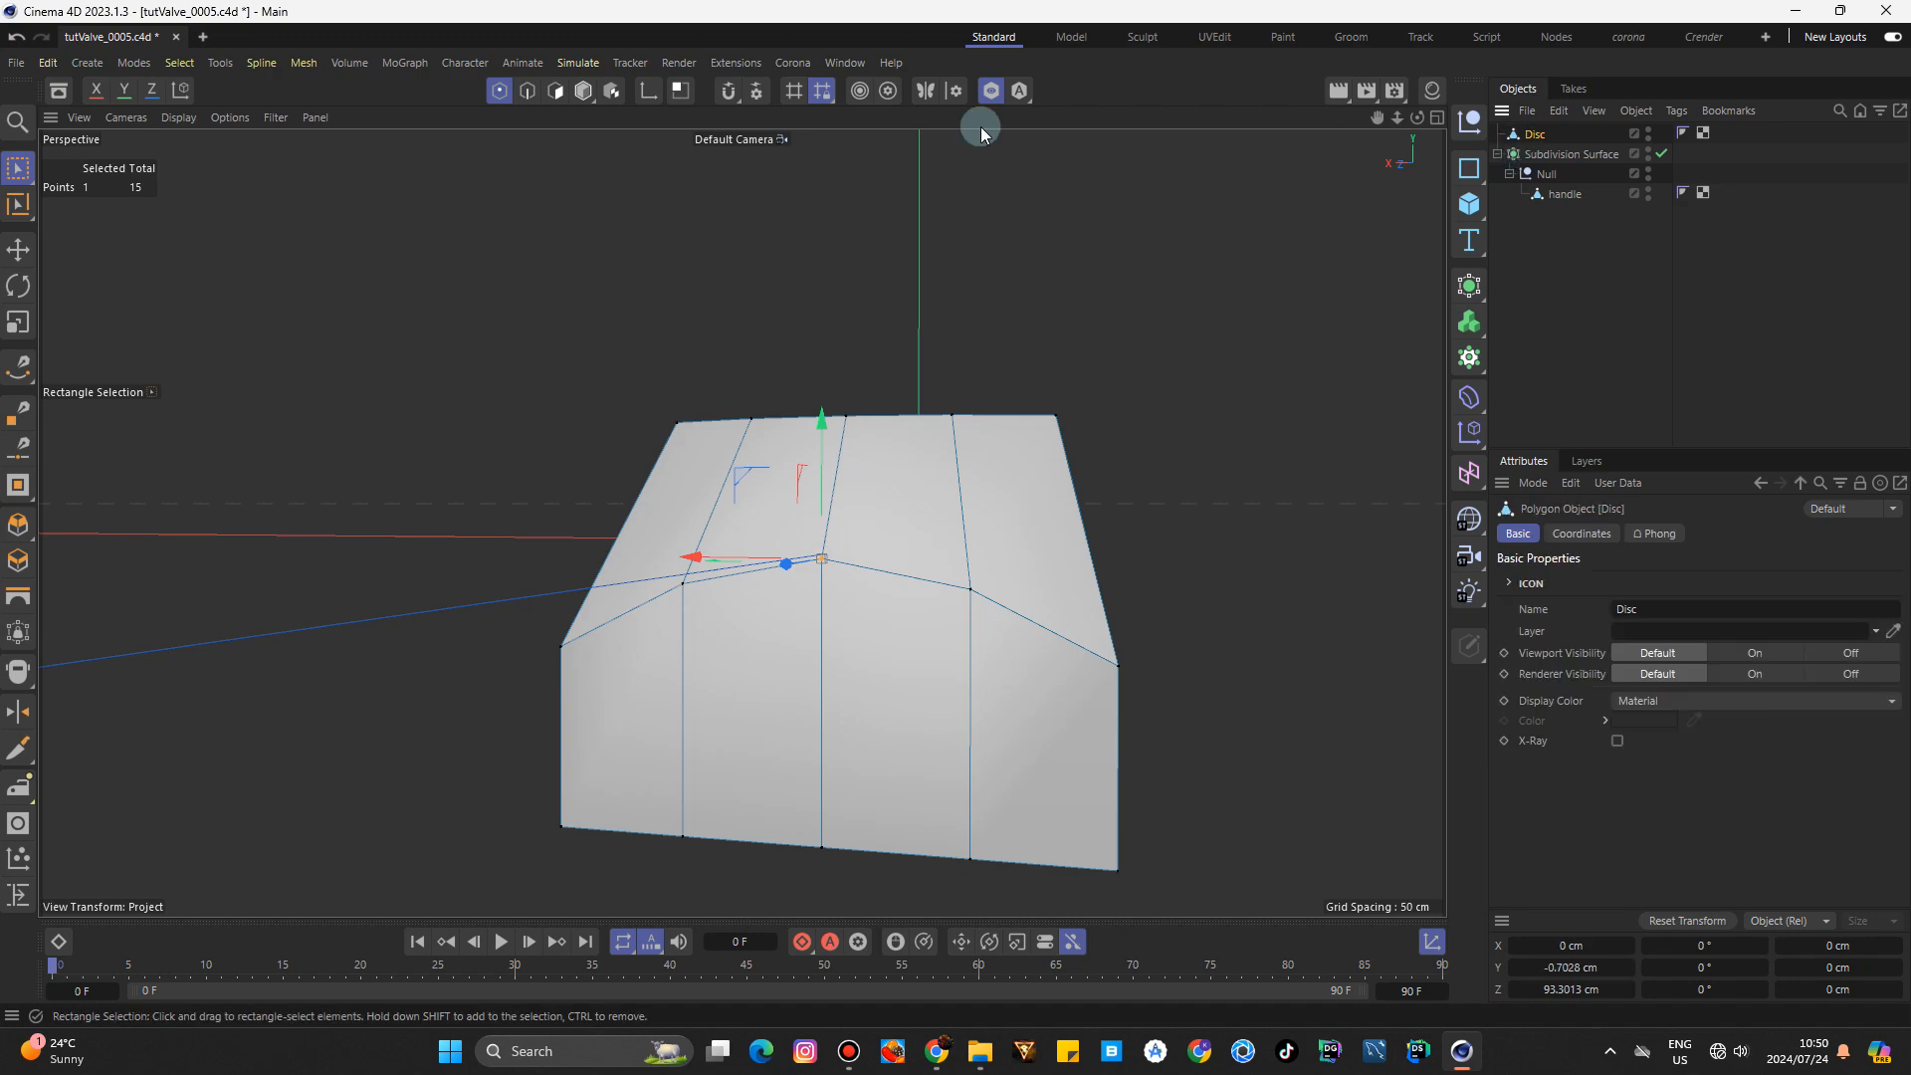
click(584, 90)
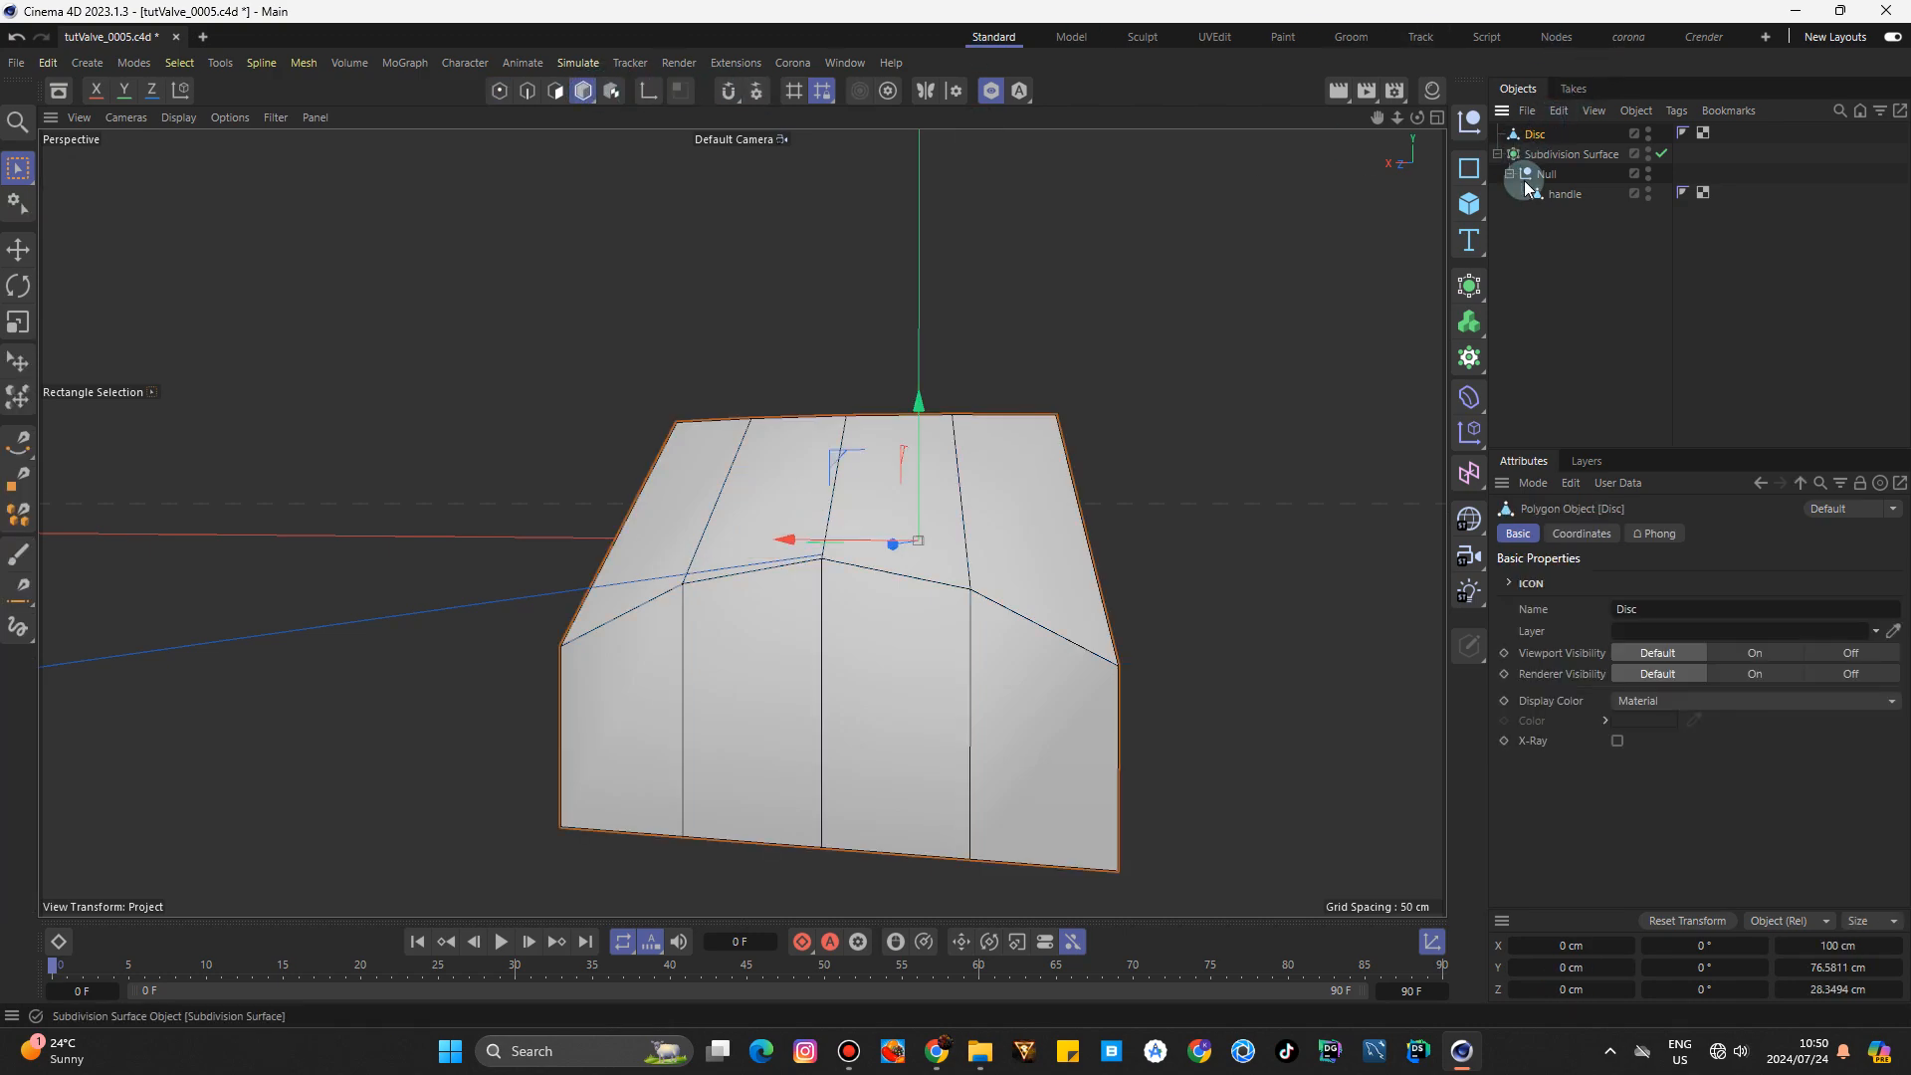
click(1469, 356)
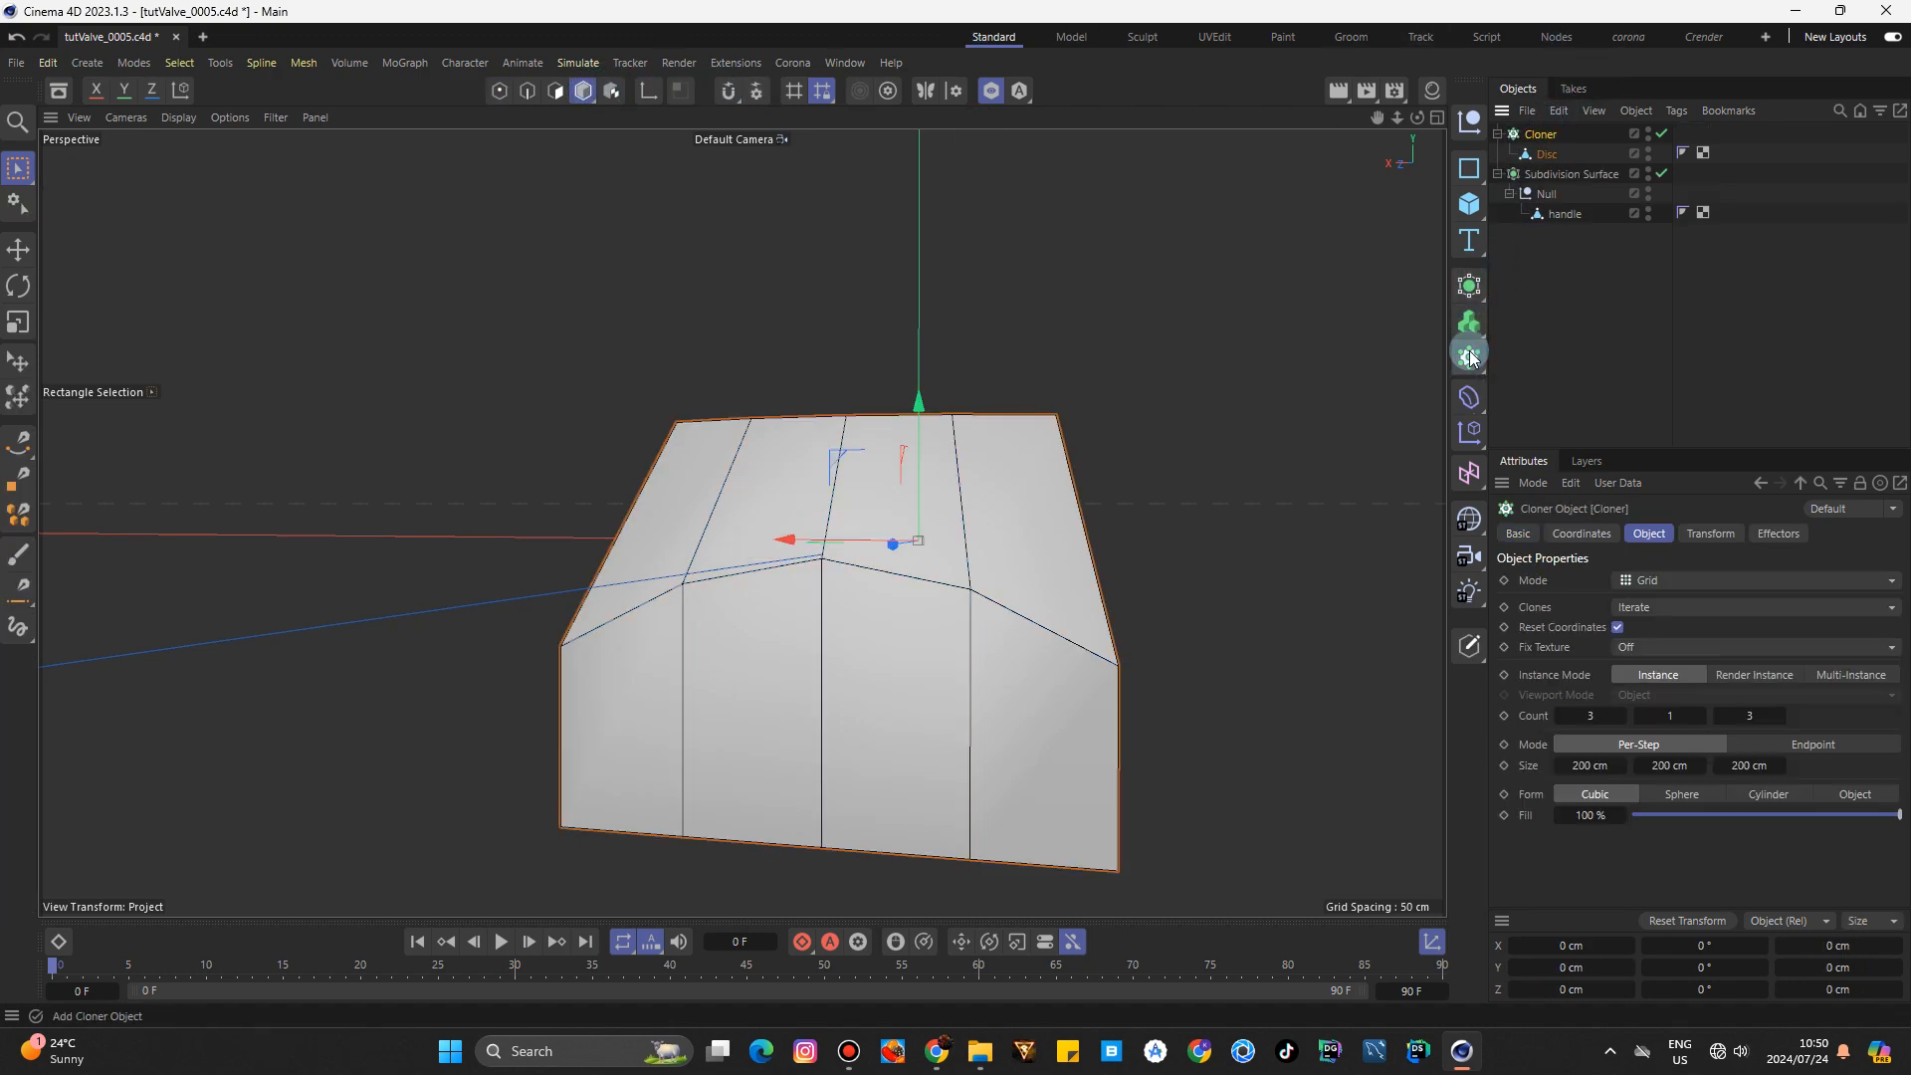
drag(1395, 121, 1235, 121)
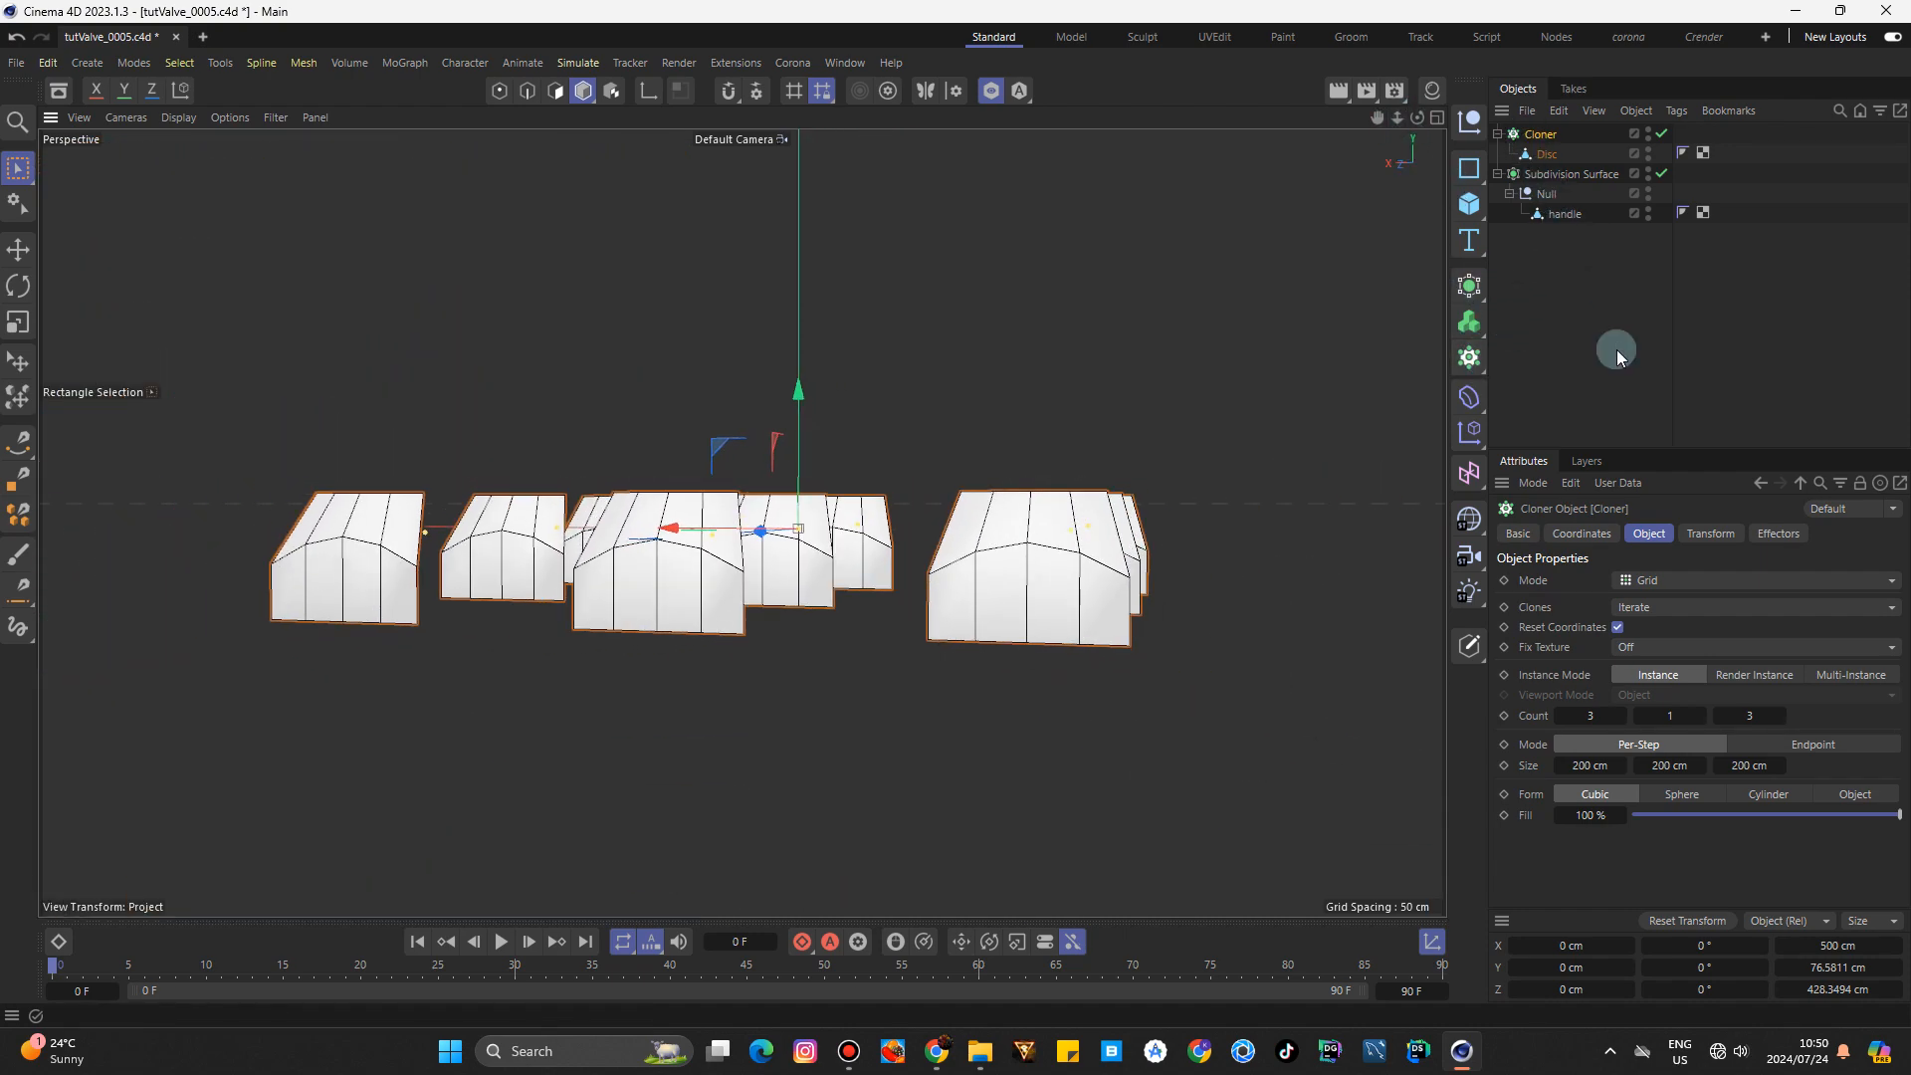
Set the Cloner to Radial mode with a radius of 0 cm and a count of 6.
click(1647, 582)
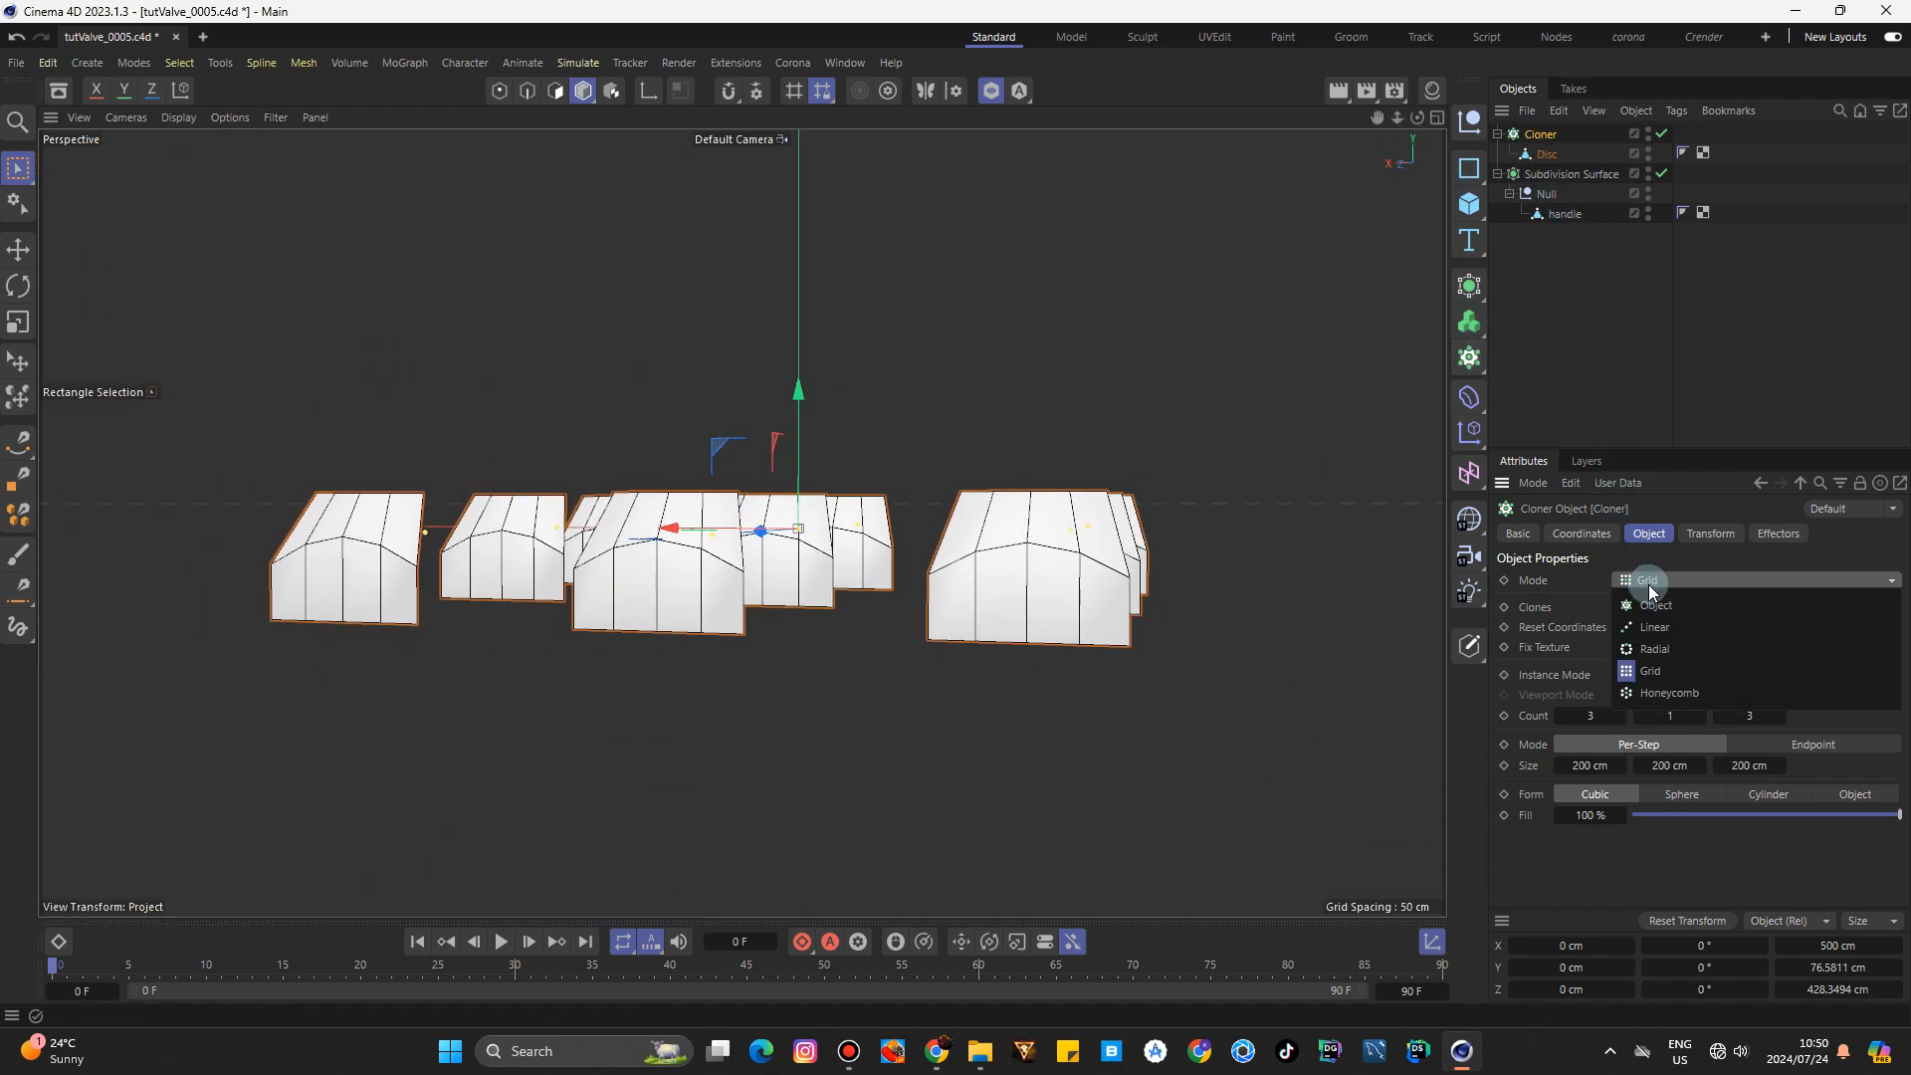
click(1651, 643)
drag(1417, 117, 1444, 274)
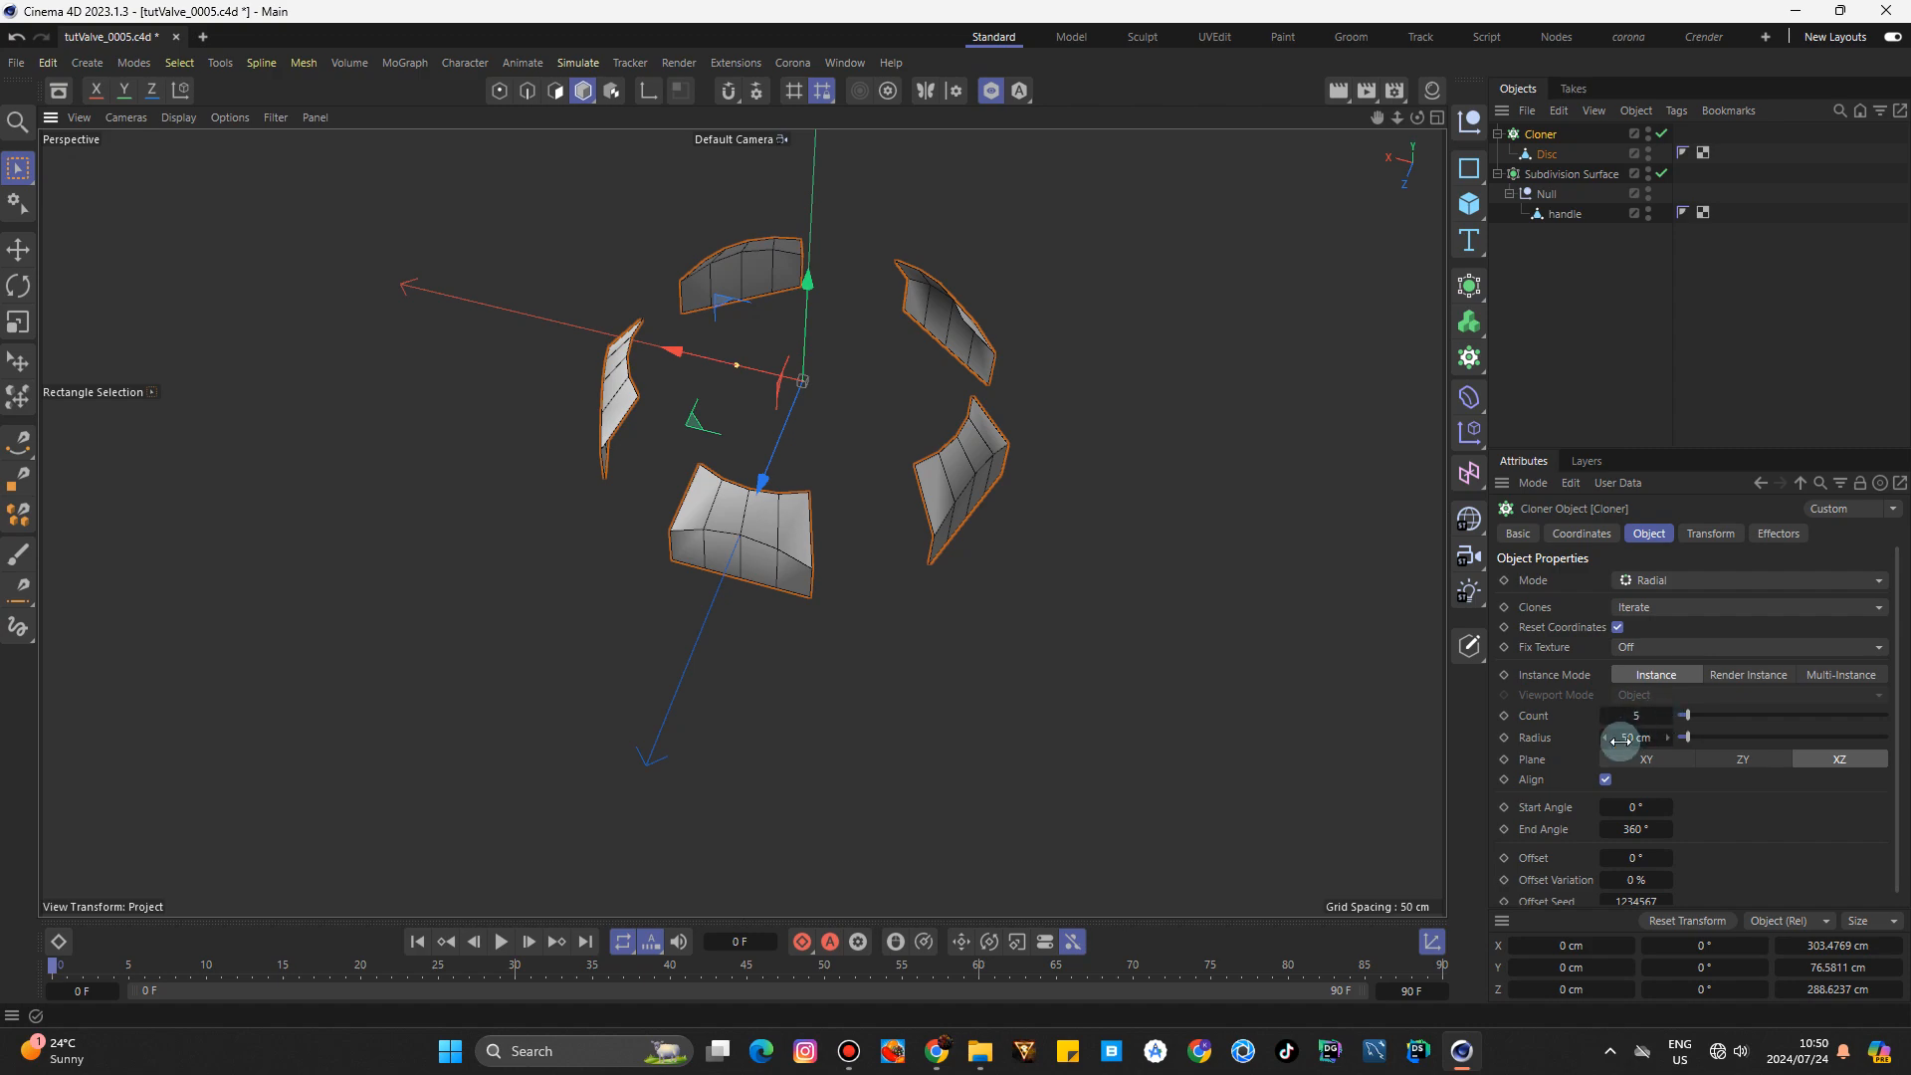
drag(1618, 740, 1618, 740)
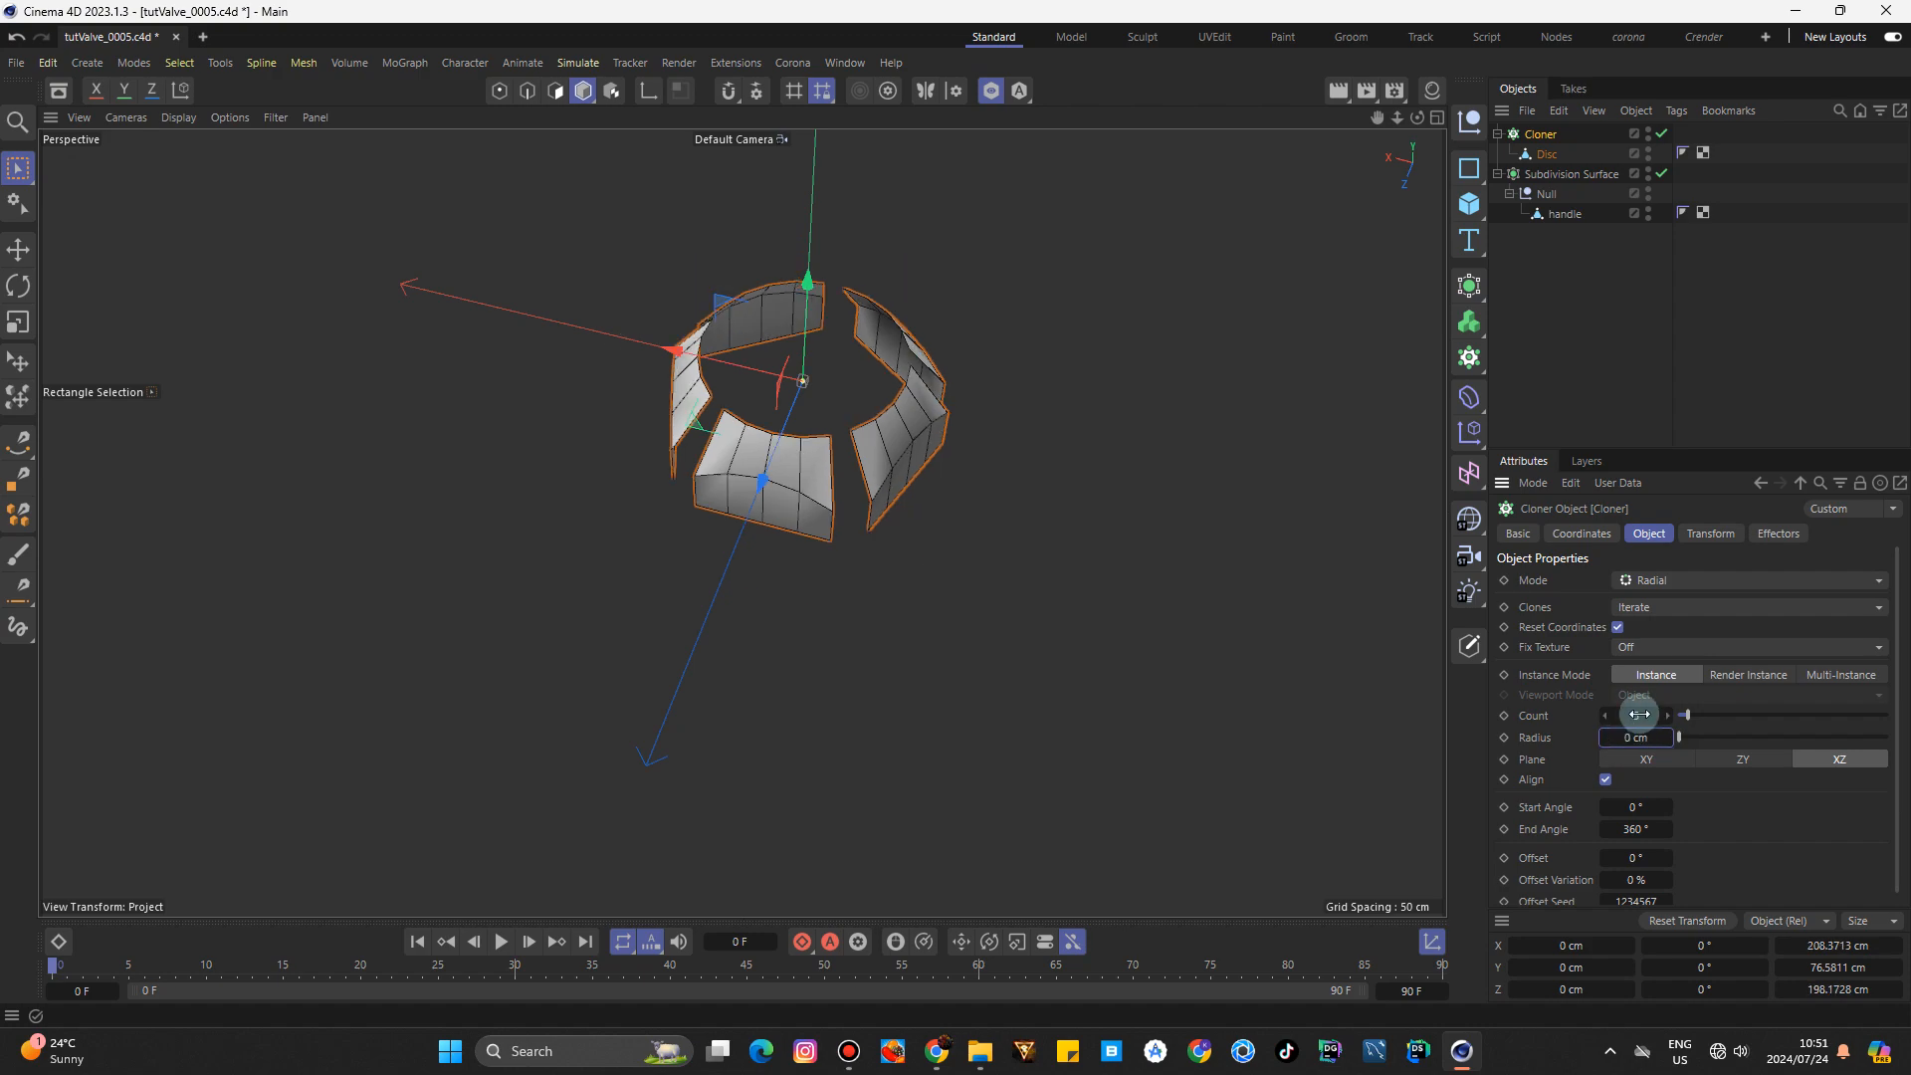
click(1666, 716)
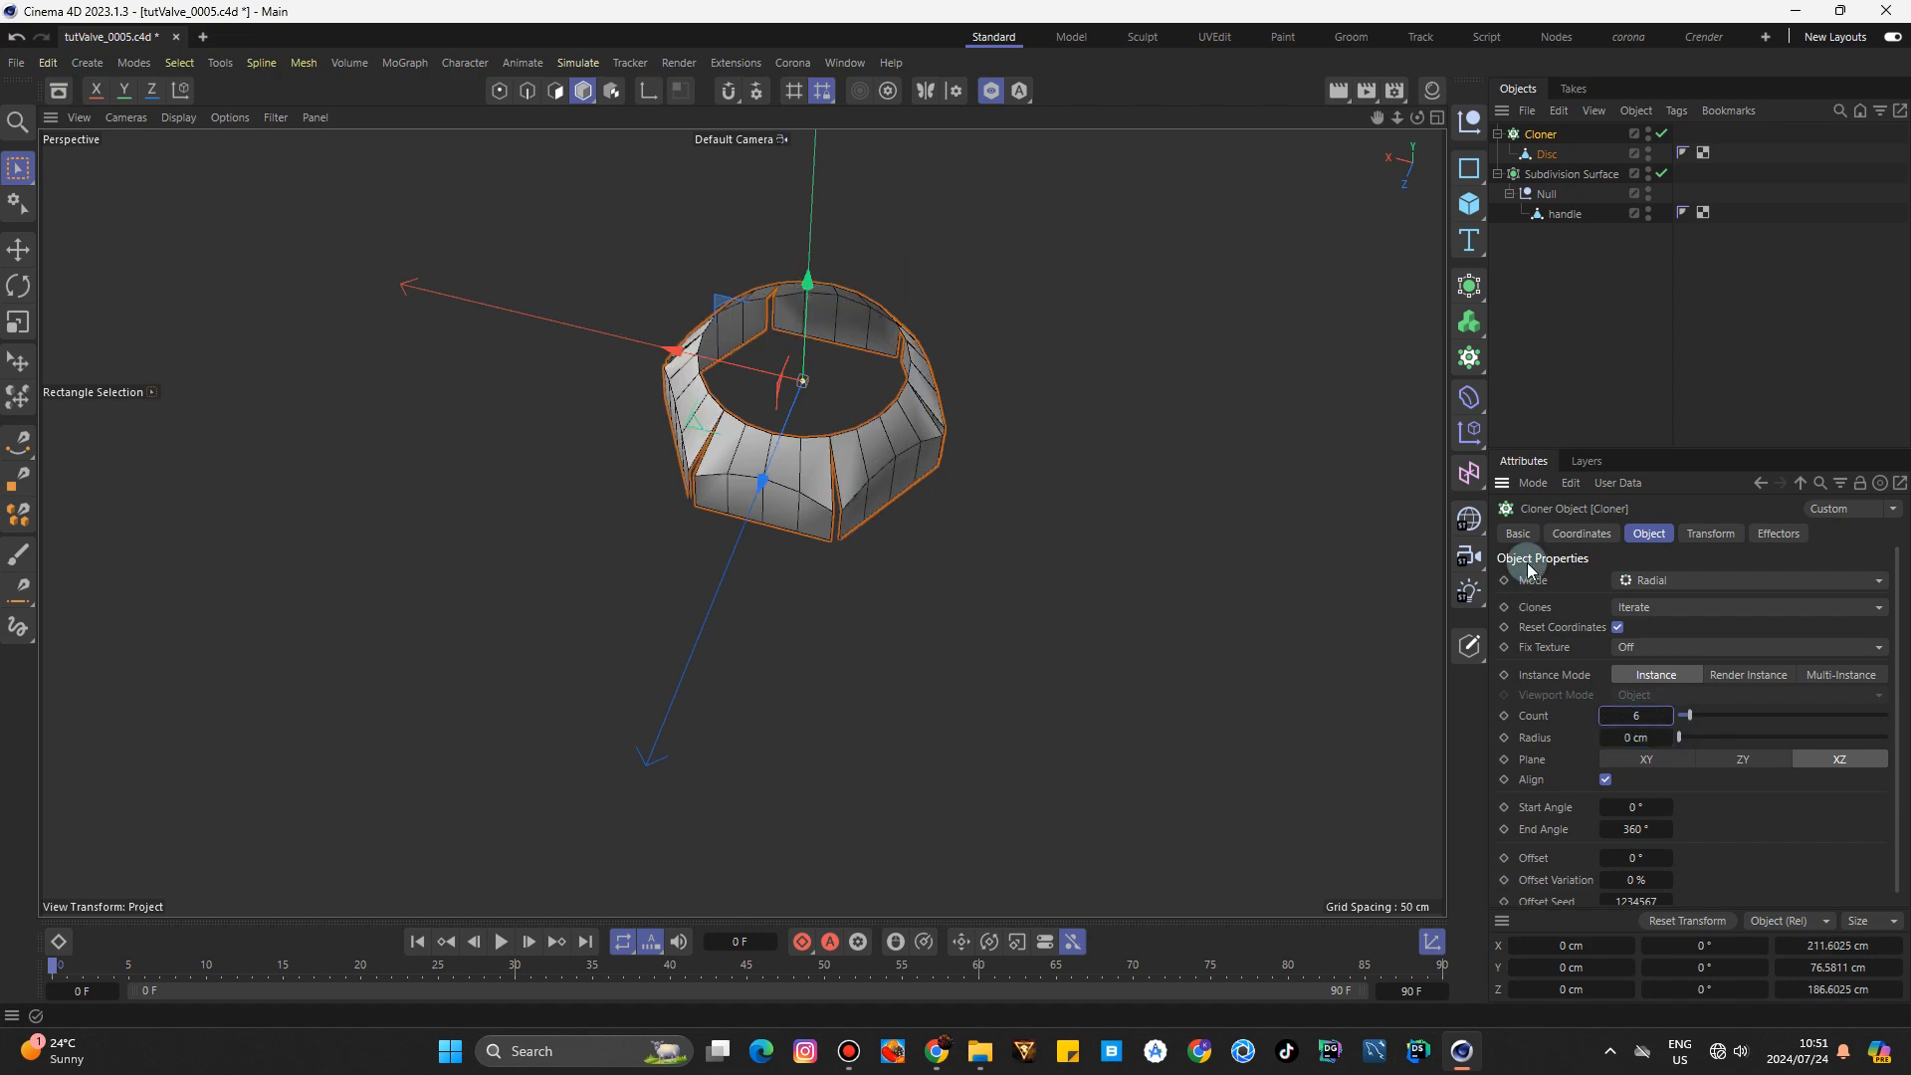
Scale the Disc's four wall polygons along X to about 107.7 cm to close the gaps between the clones.
mouse_move(1416, 118)
mouse_down()
mouse_move(1424, 288)
mouse_move(1417, 118)
mouse_up()
scroll(862, 476, up, 6)
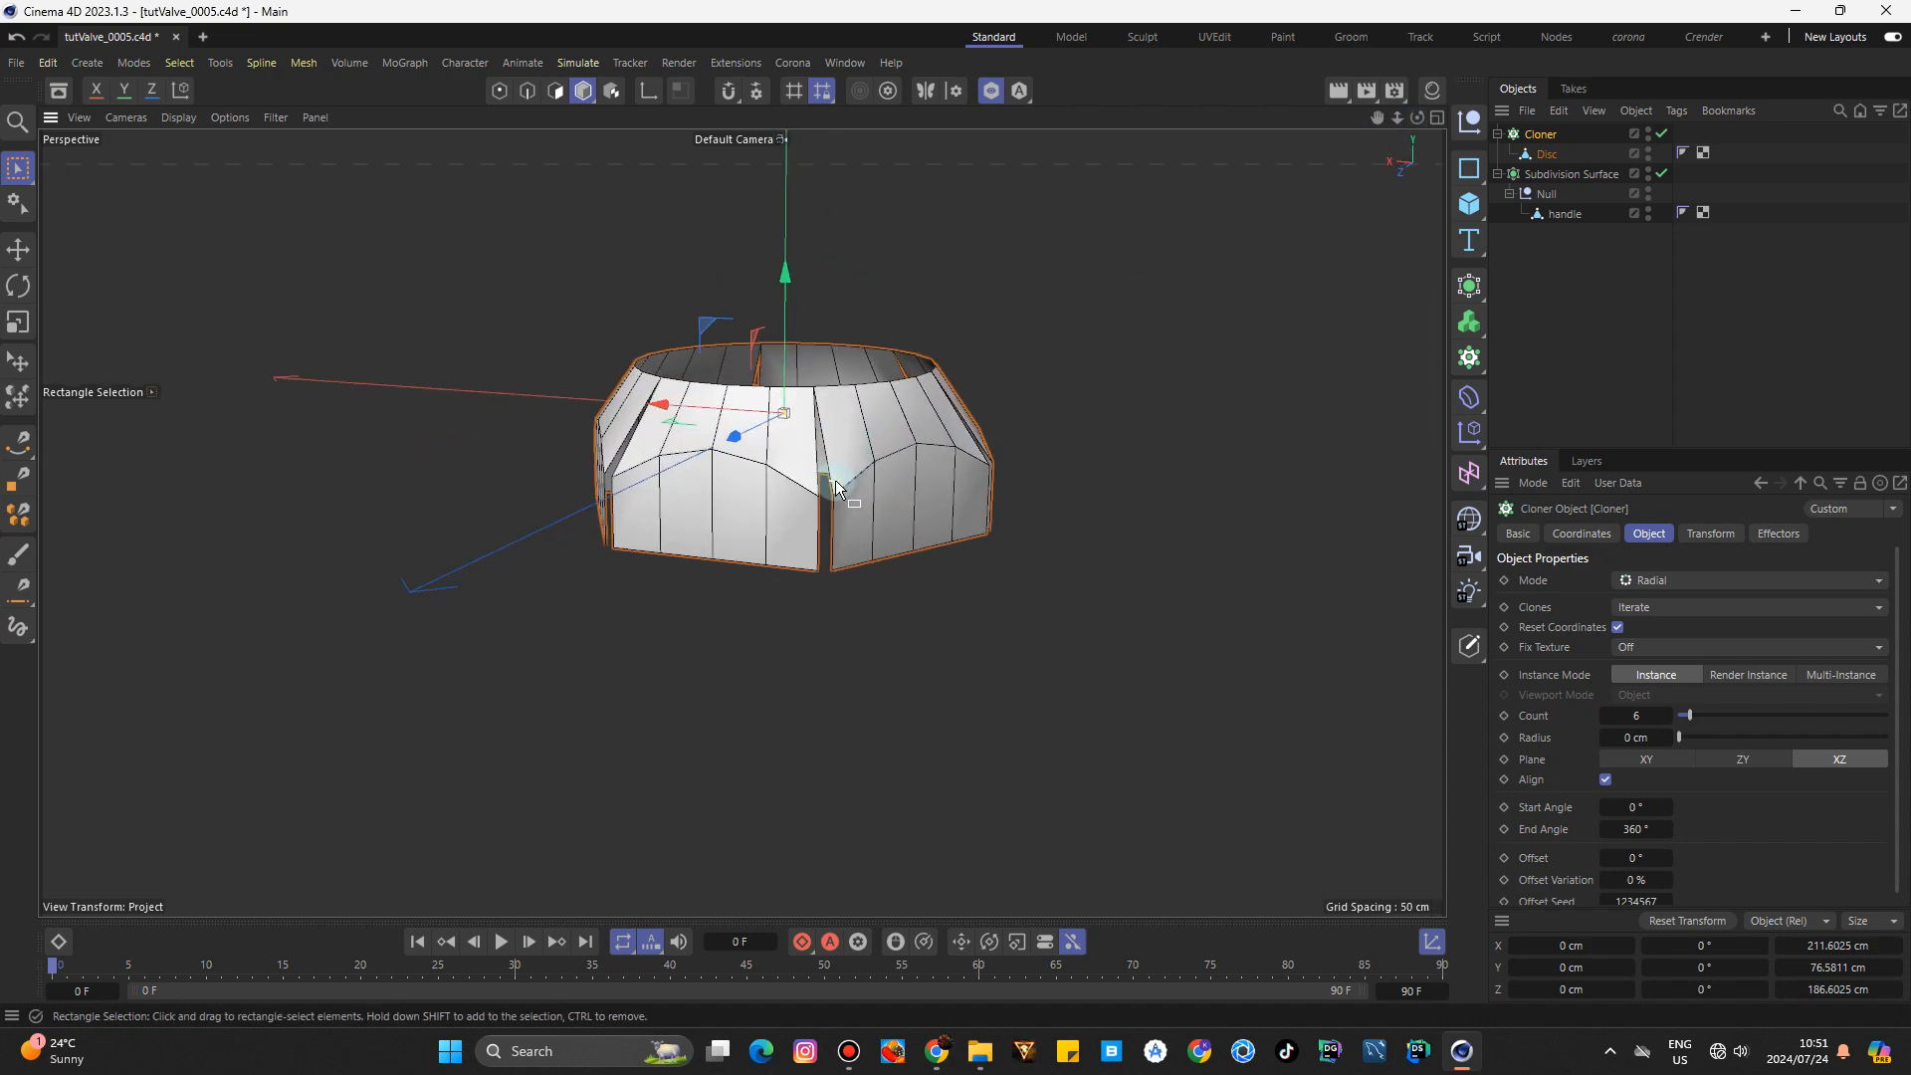
right_click(804, 503)
click(1178, 489)
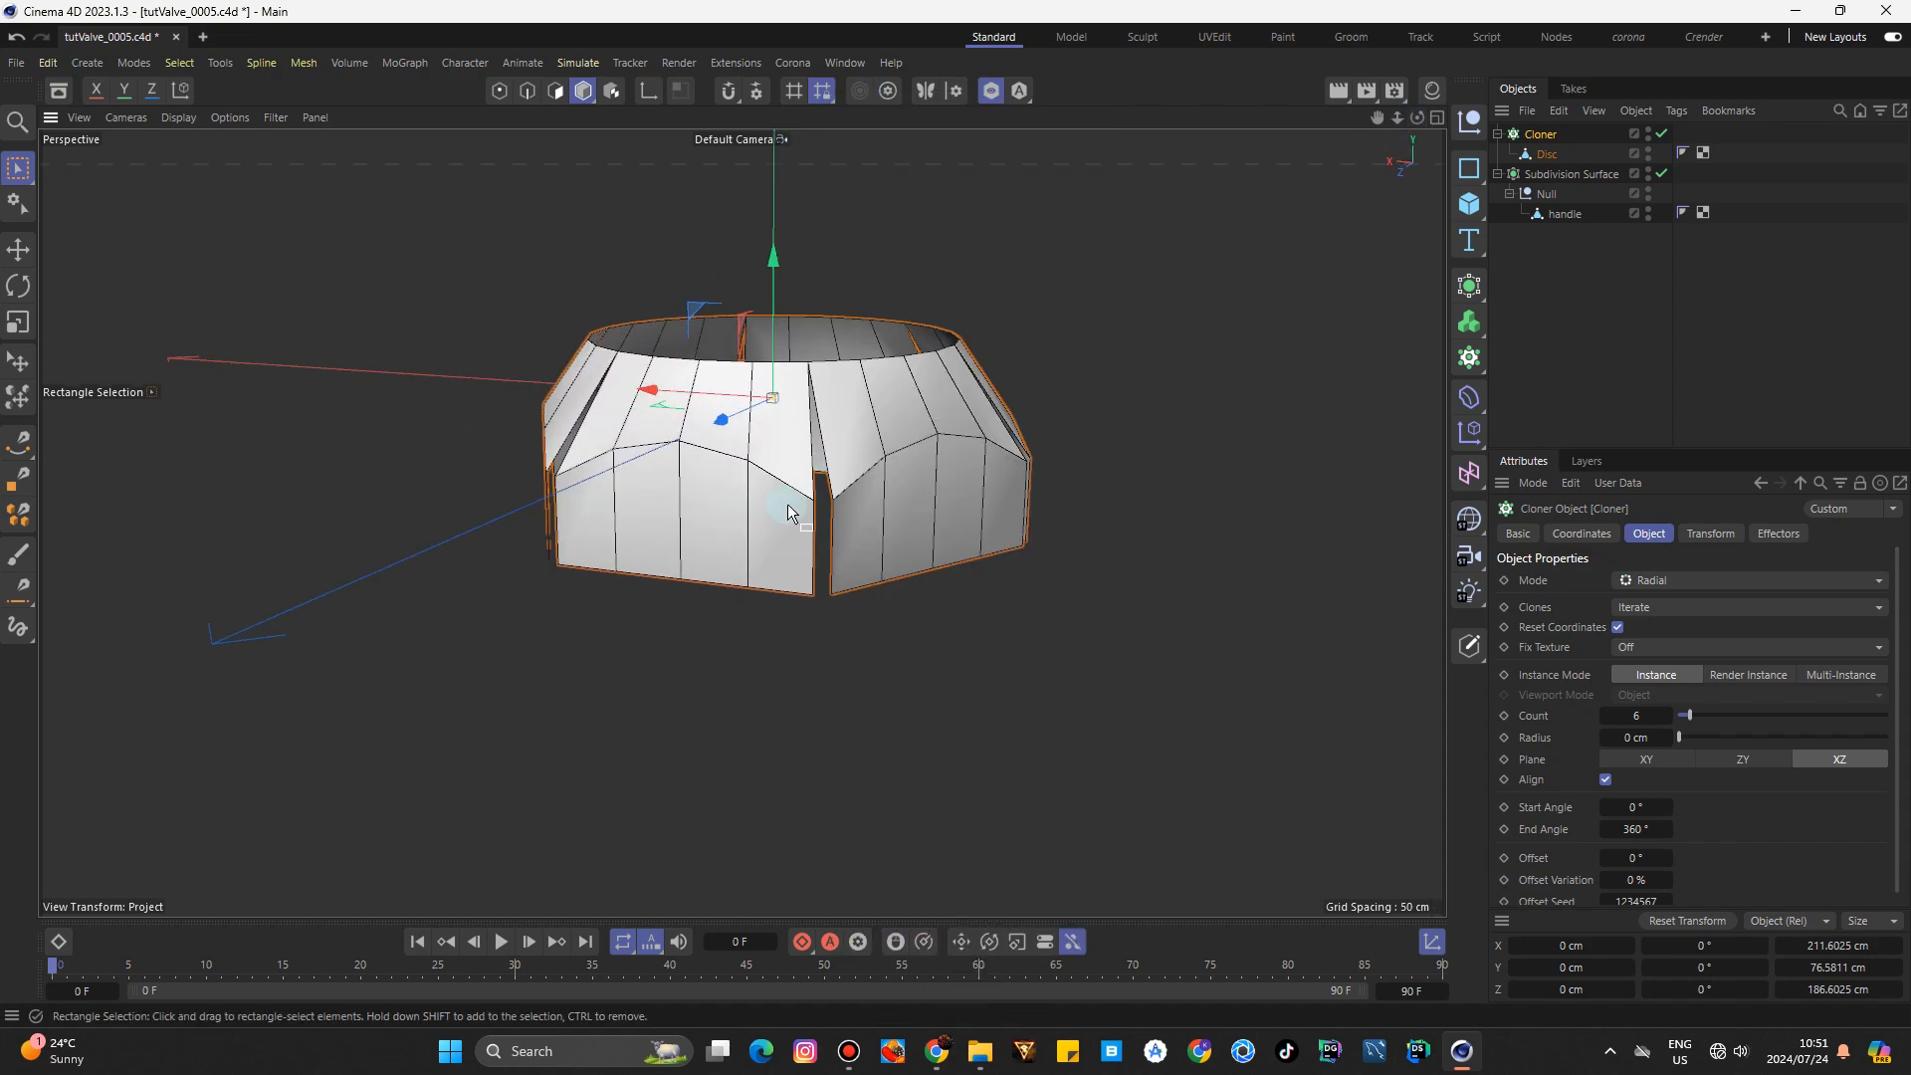
click(1547, 154)
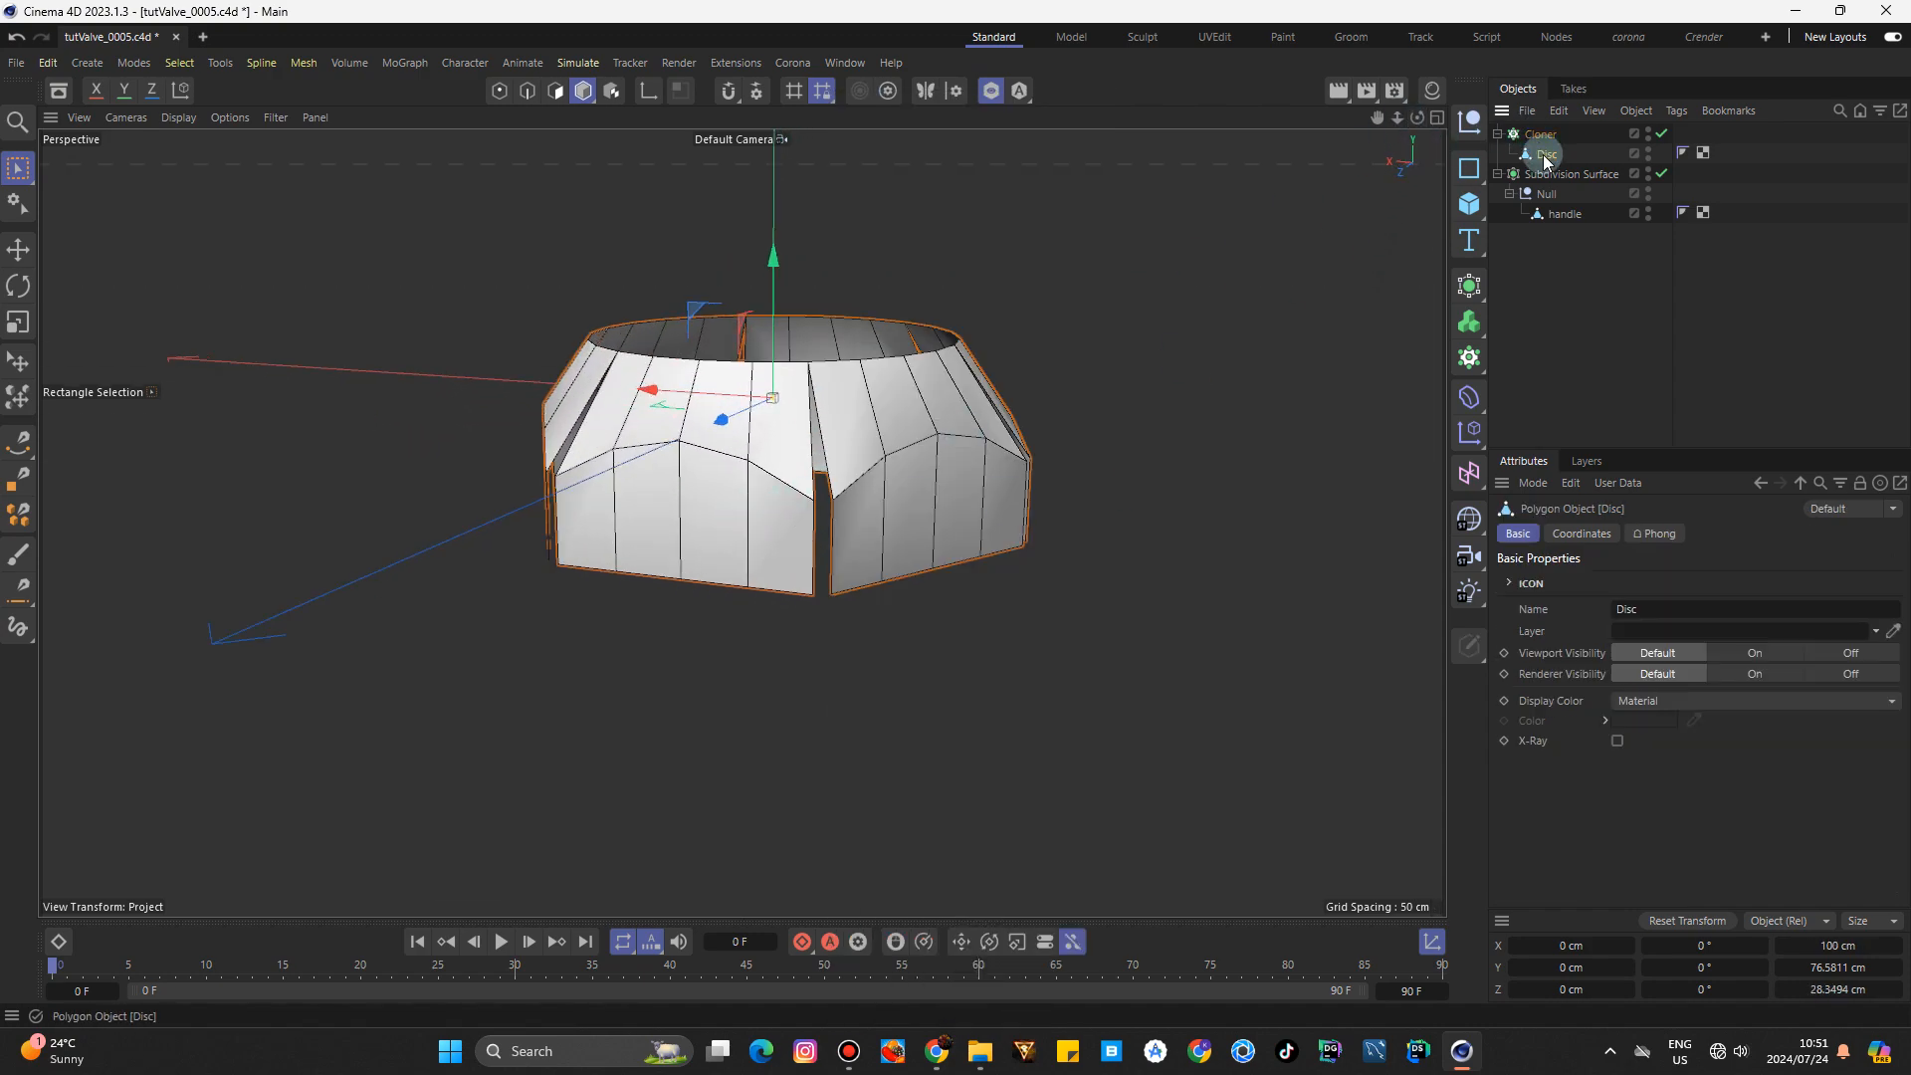
click(563, 91)
key(t)
scroll(721, 519, up, 3)
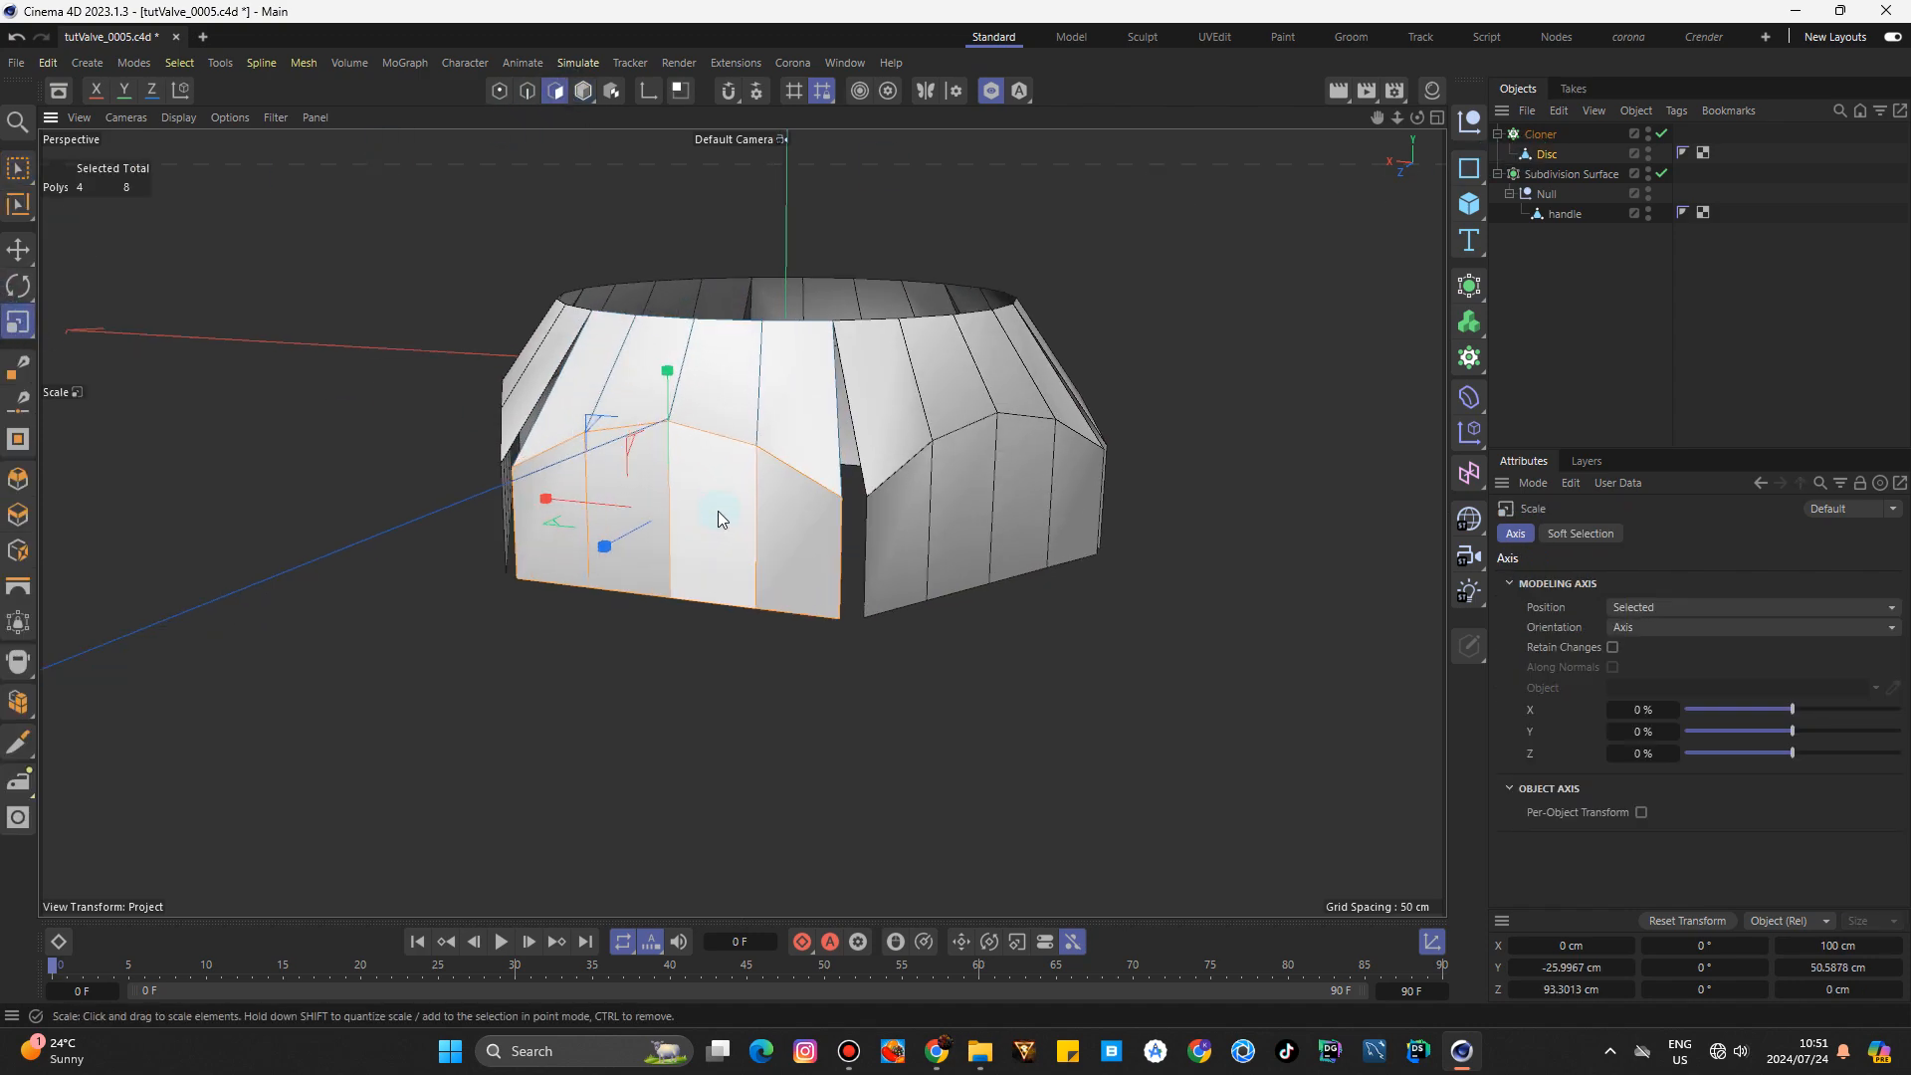
scroll(883, 528, up, 2)
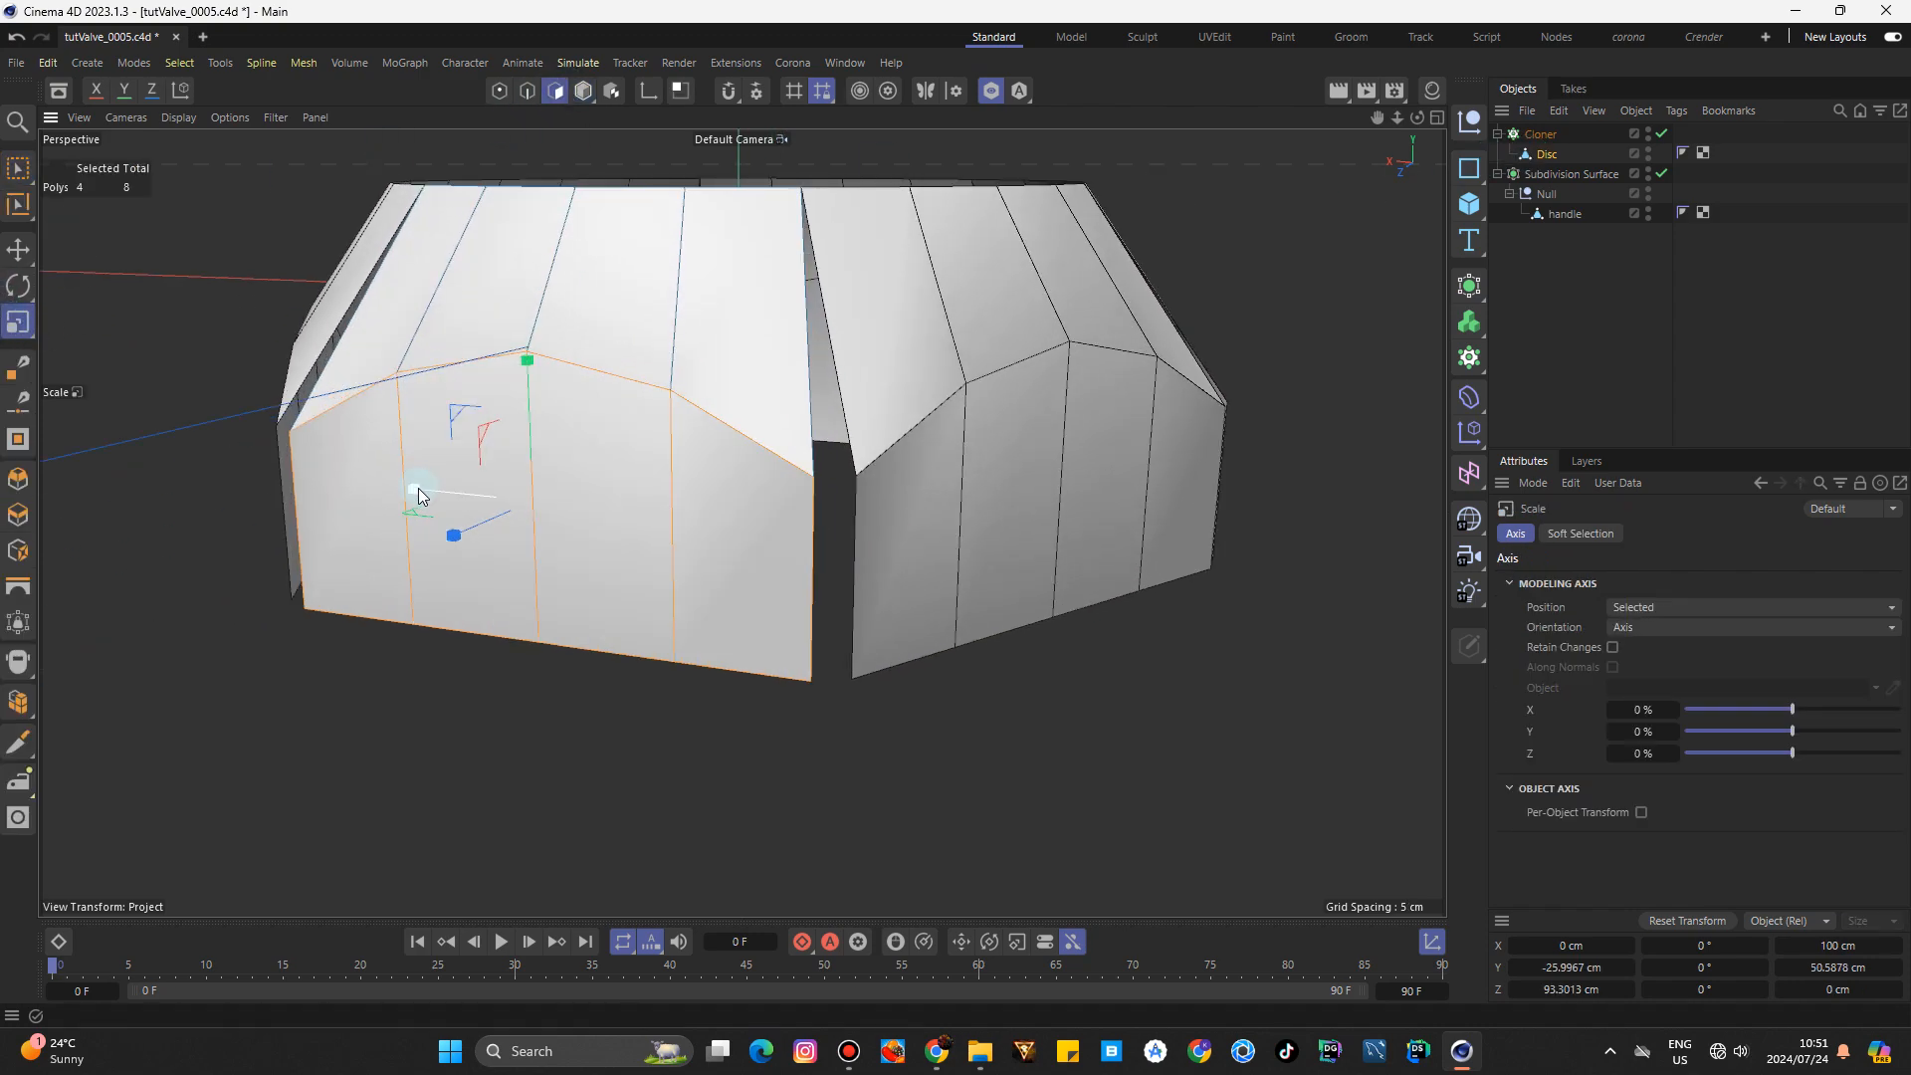
drag(418, 488, 408, 492)
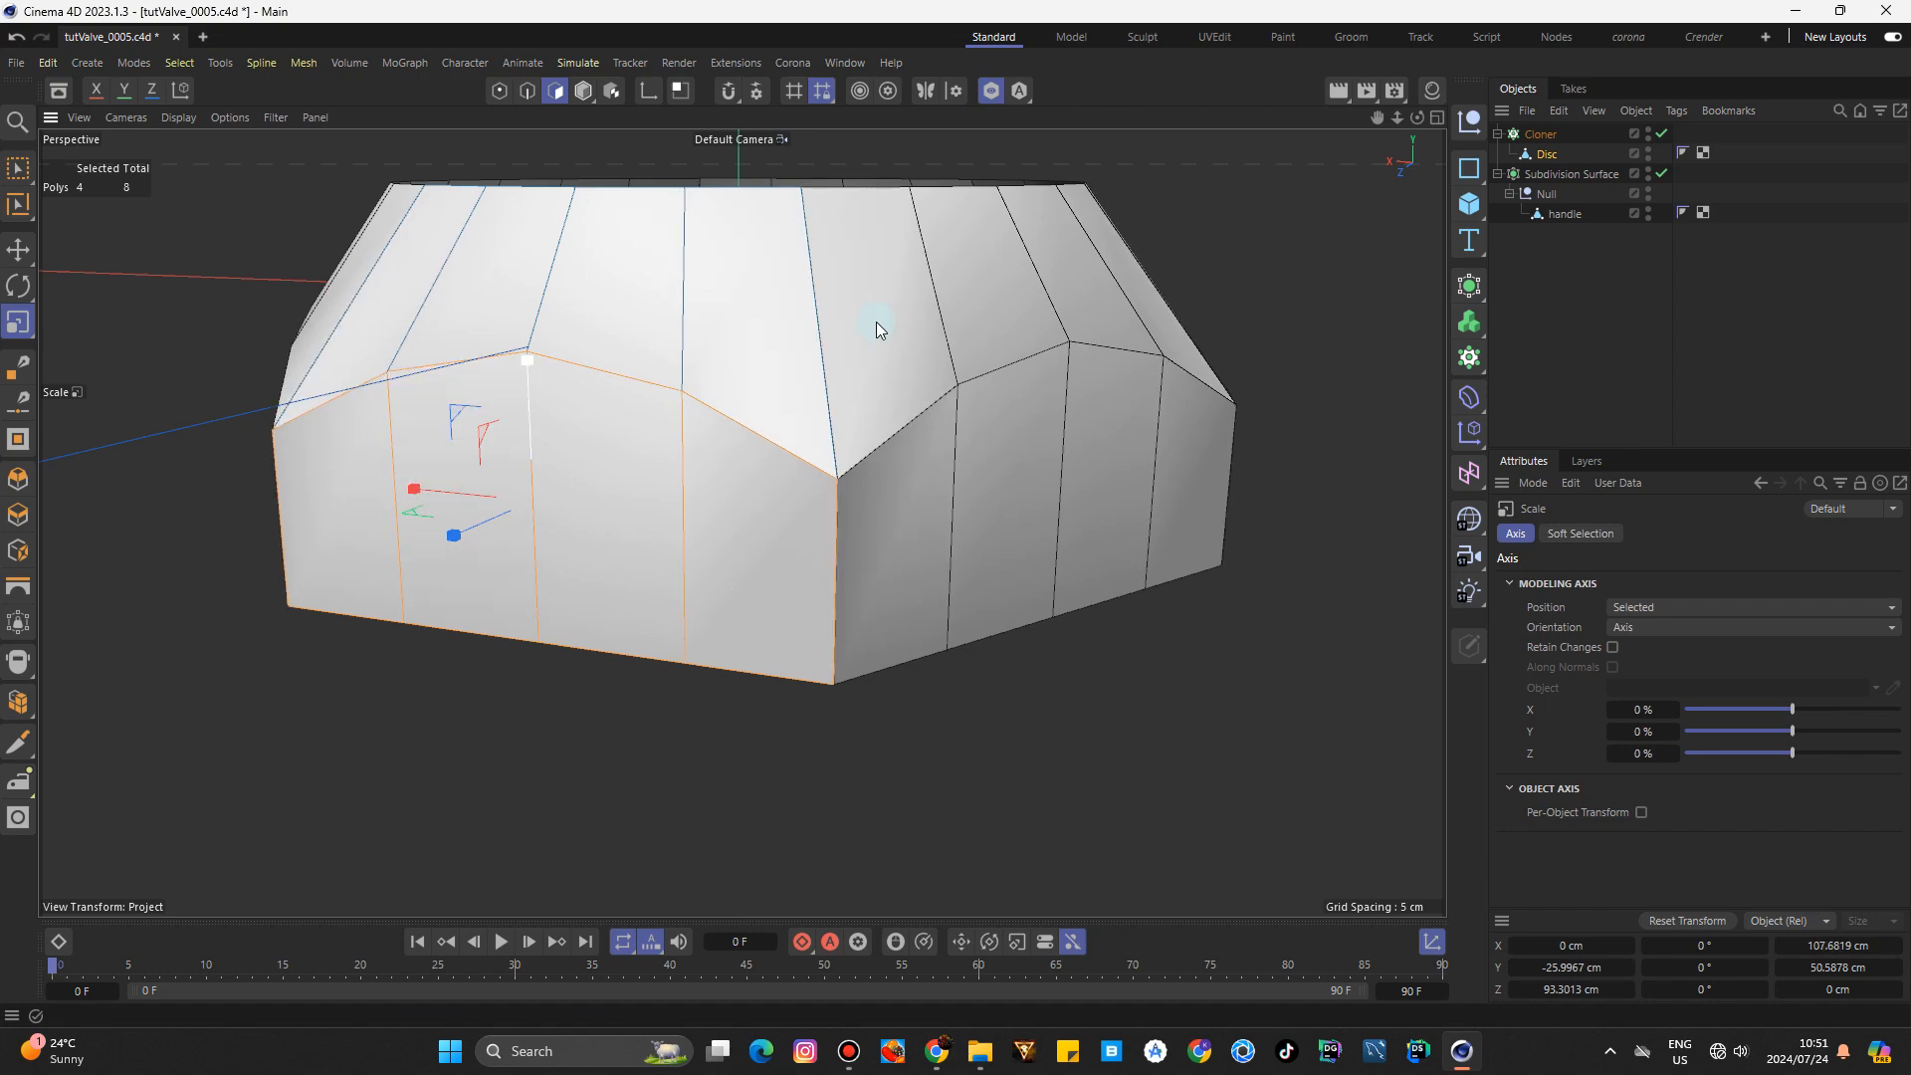
Select the Cloner with its children, merge them into a new mesh with Connect Objects, and hide the original Cloner.
mouse_move(1399, 117)
mouse_down()
mouse_move(1234, 121)
mouse_move(1404, 329)
mouse_move(1378, 125)
mouse_move(1523, 122)
mouse_move(1592, 269)
mouse_move(1413, 118)
mouse_up()
click(1498, 133)
click(1533, 135)
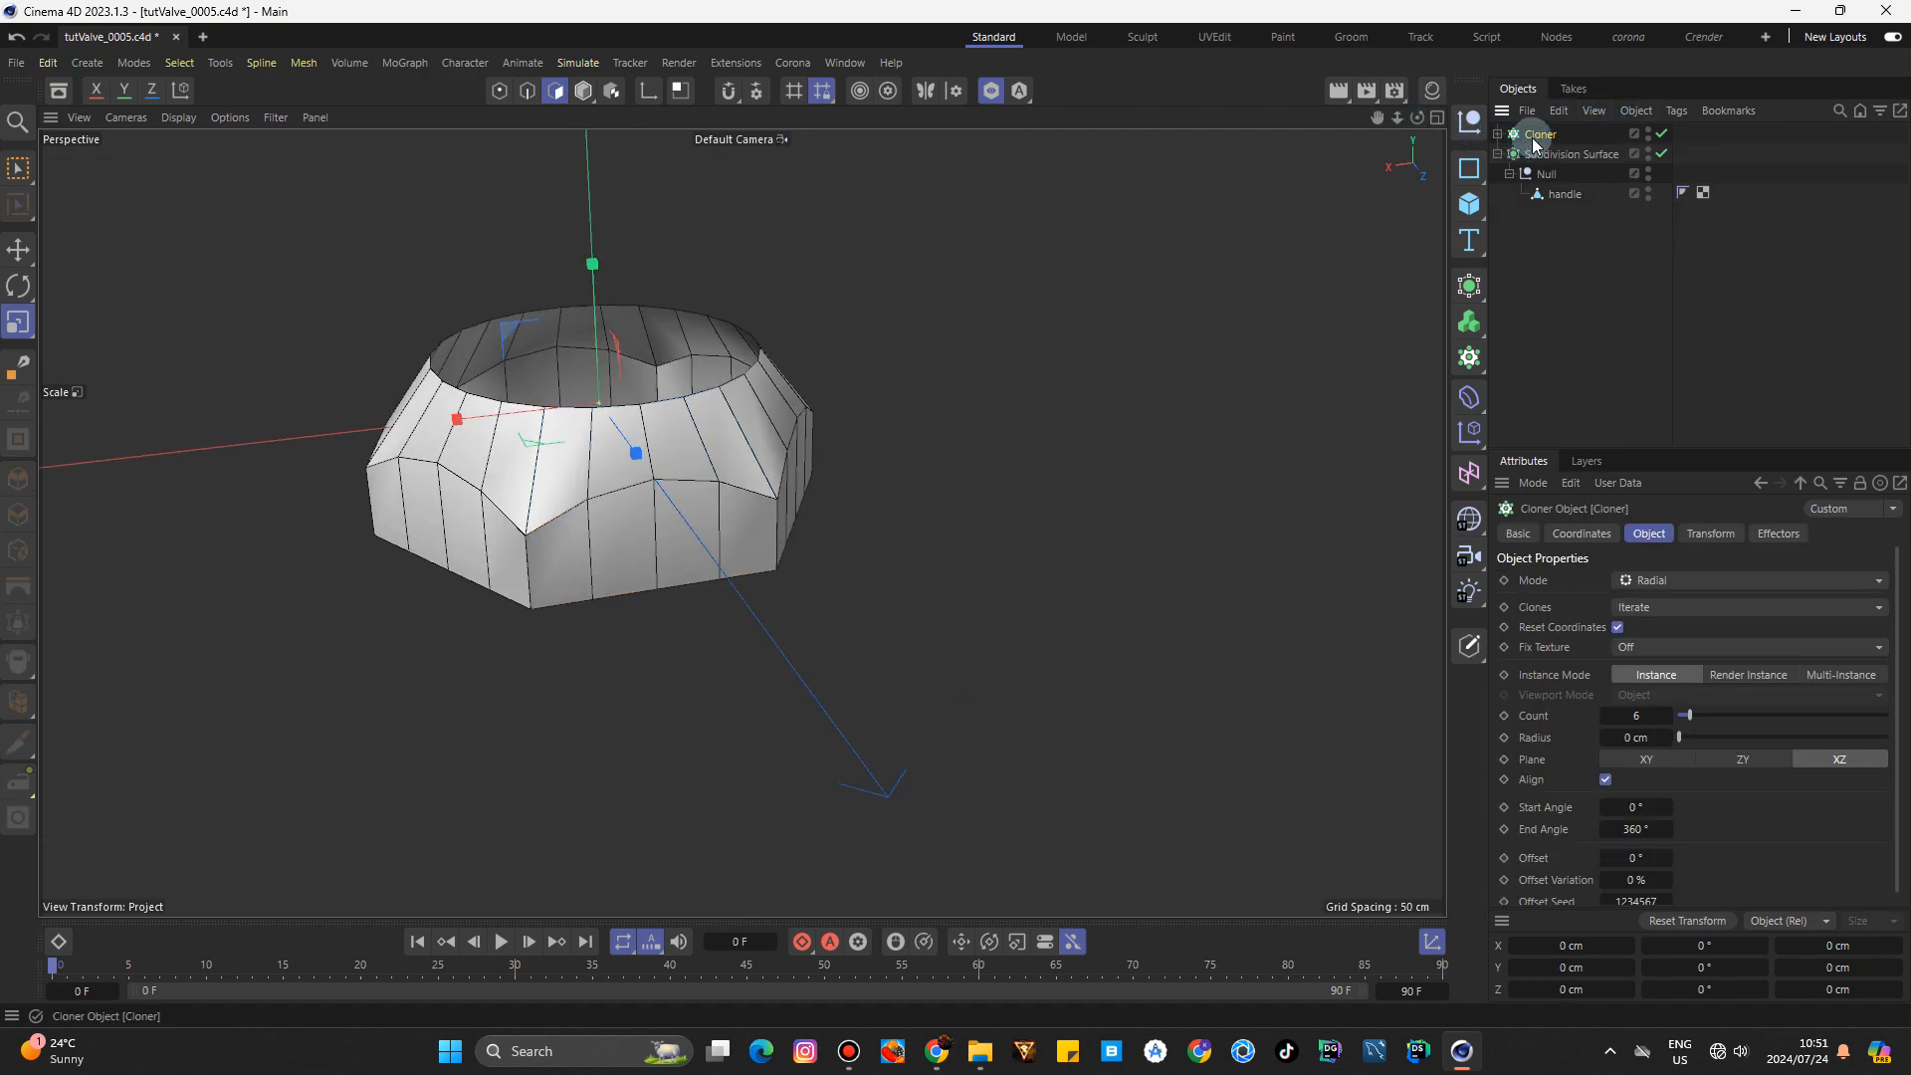
right_click(1533, 144)
click(1618, 508)
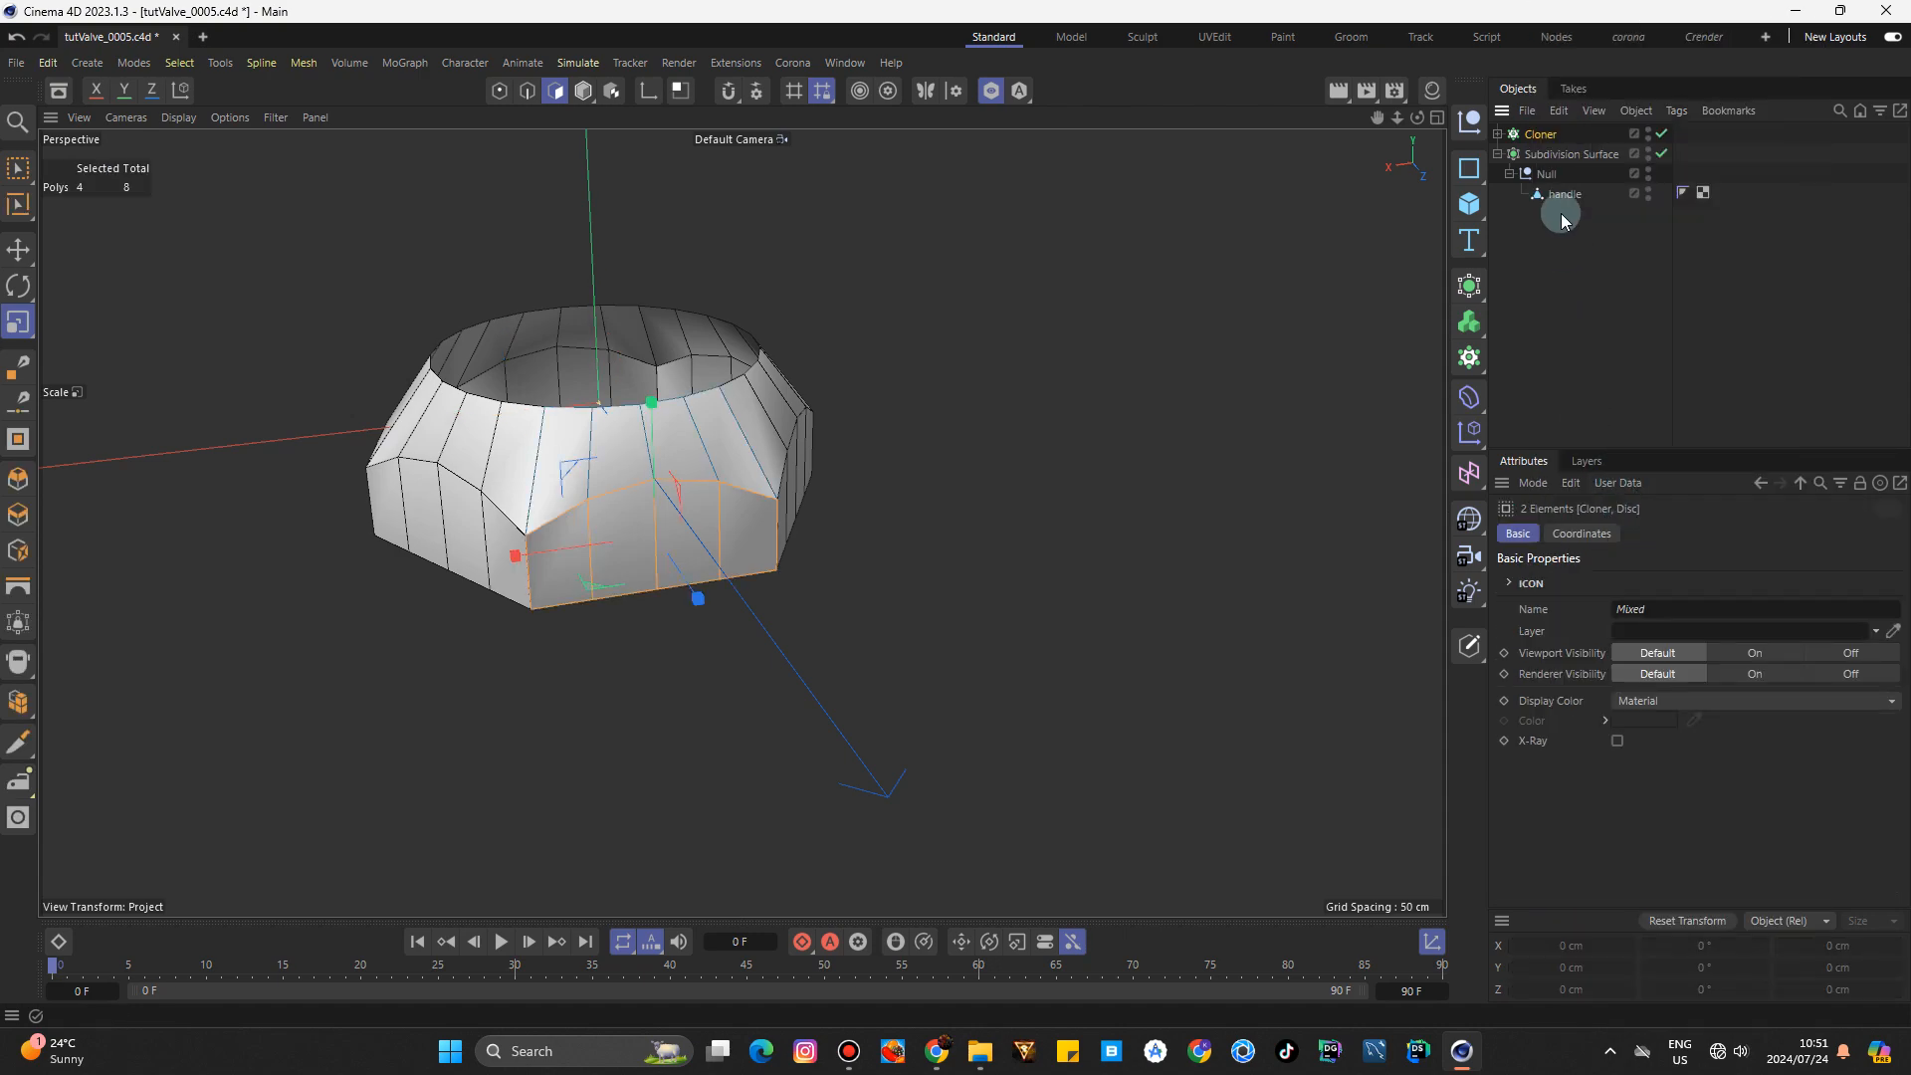
right_click(1549, 139)
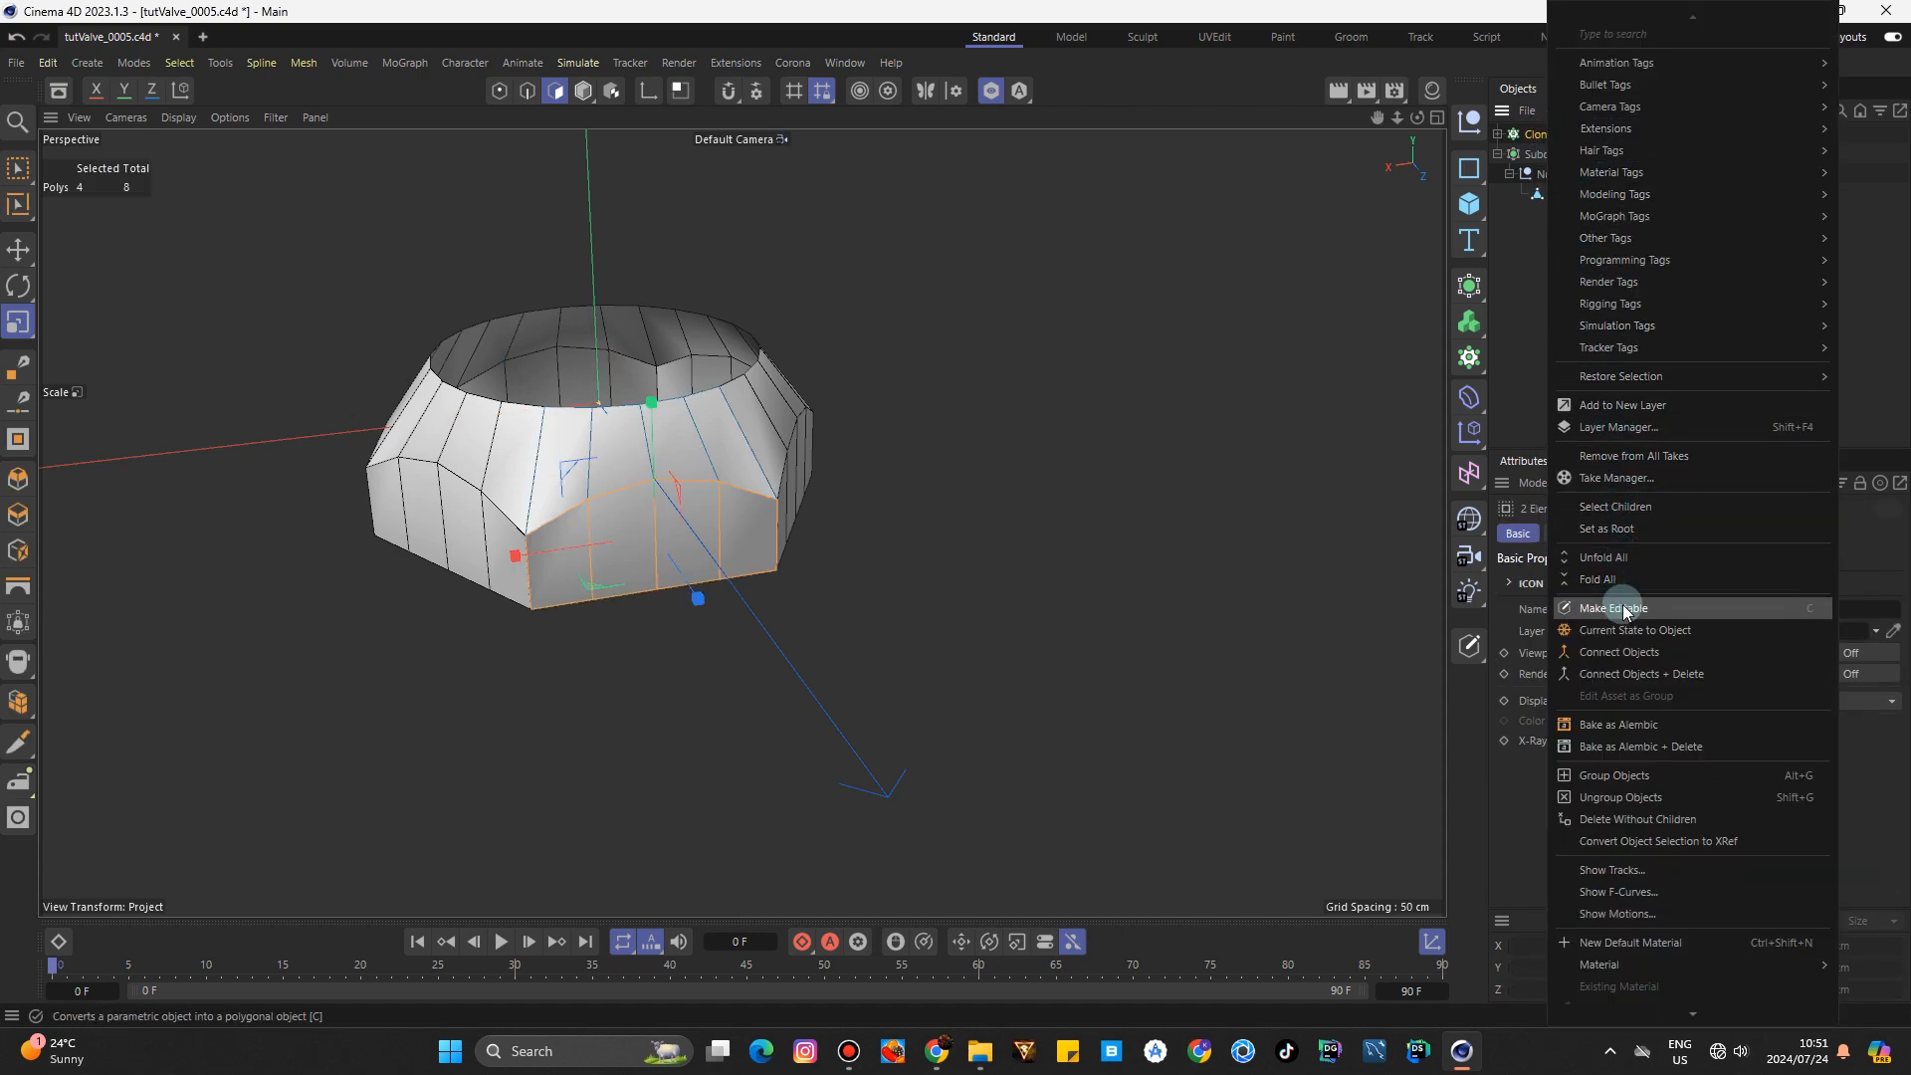
click(1627, 650)
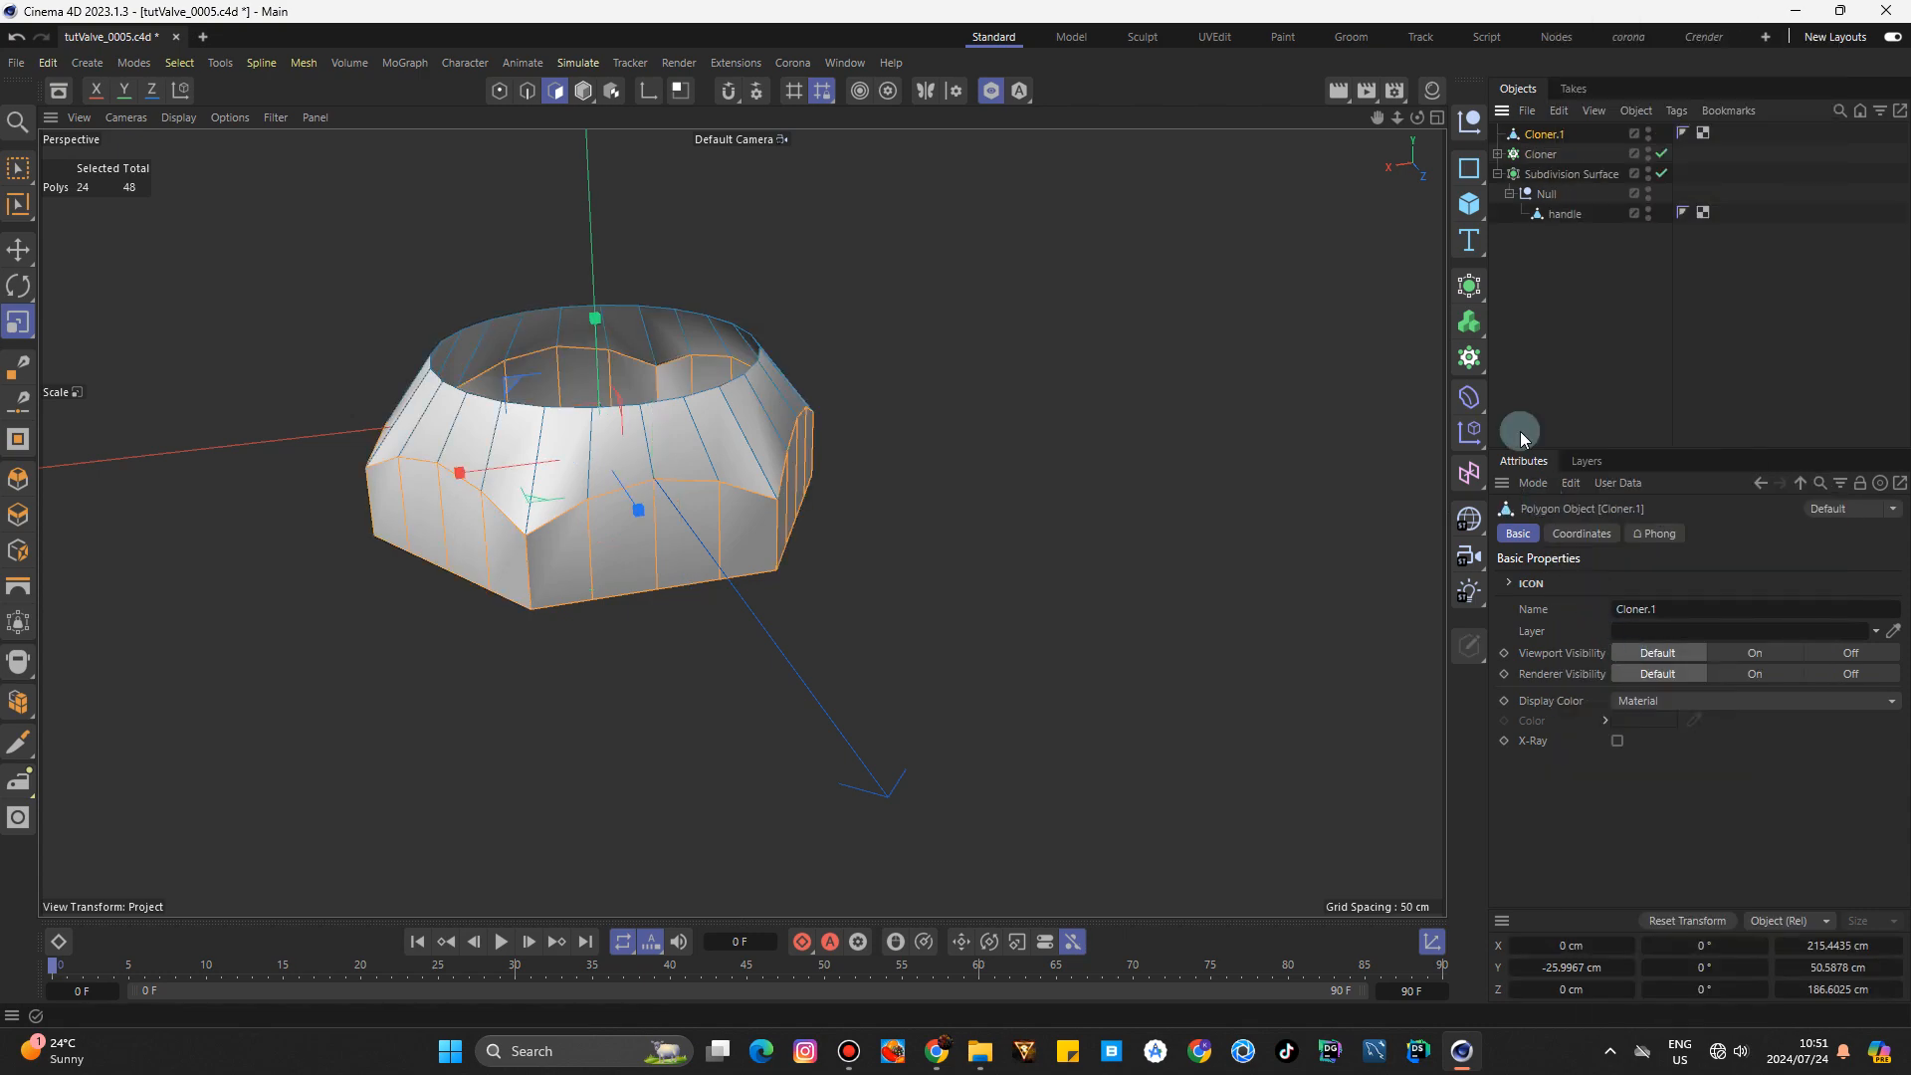
click(1650, 152)
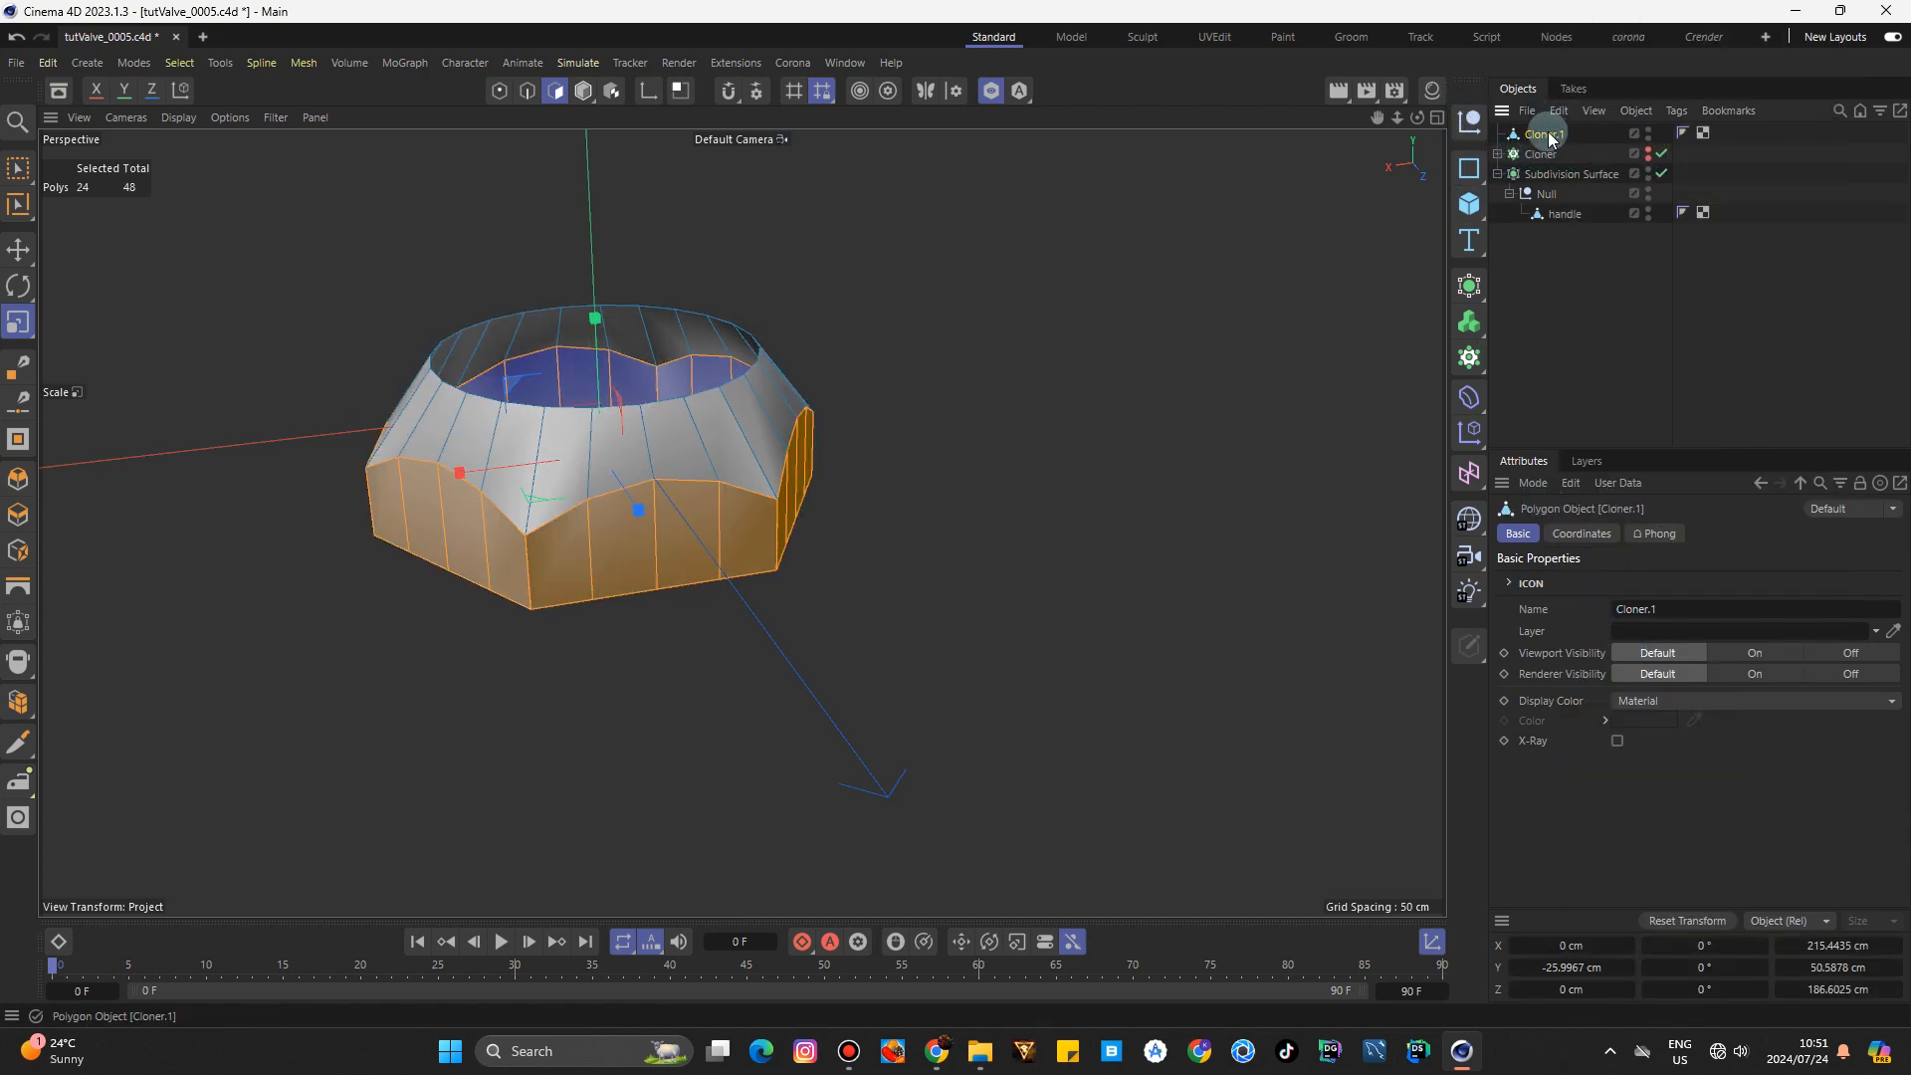
Switch the merged ring to model mode and add a Connect generator as its parent.
click(583, 91)
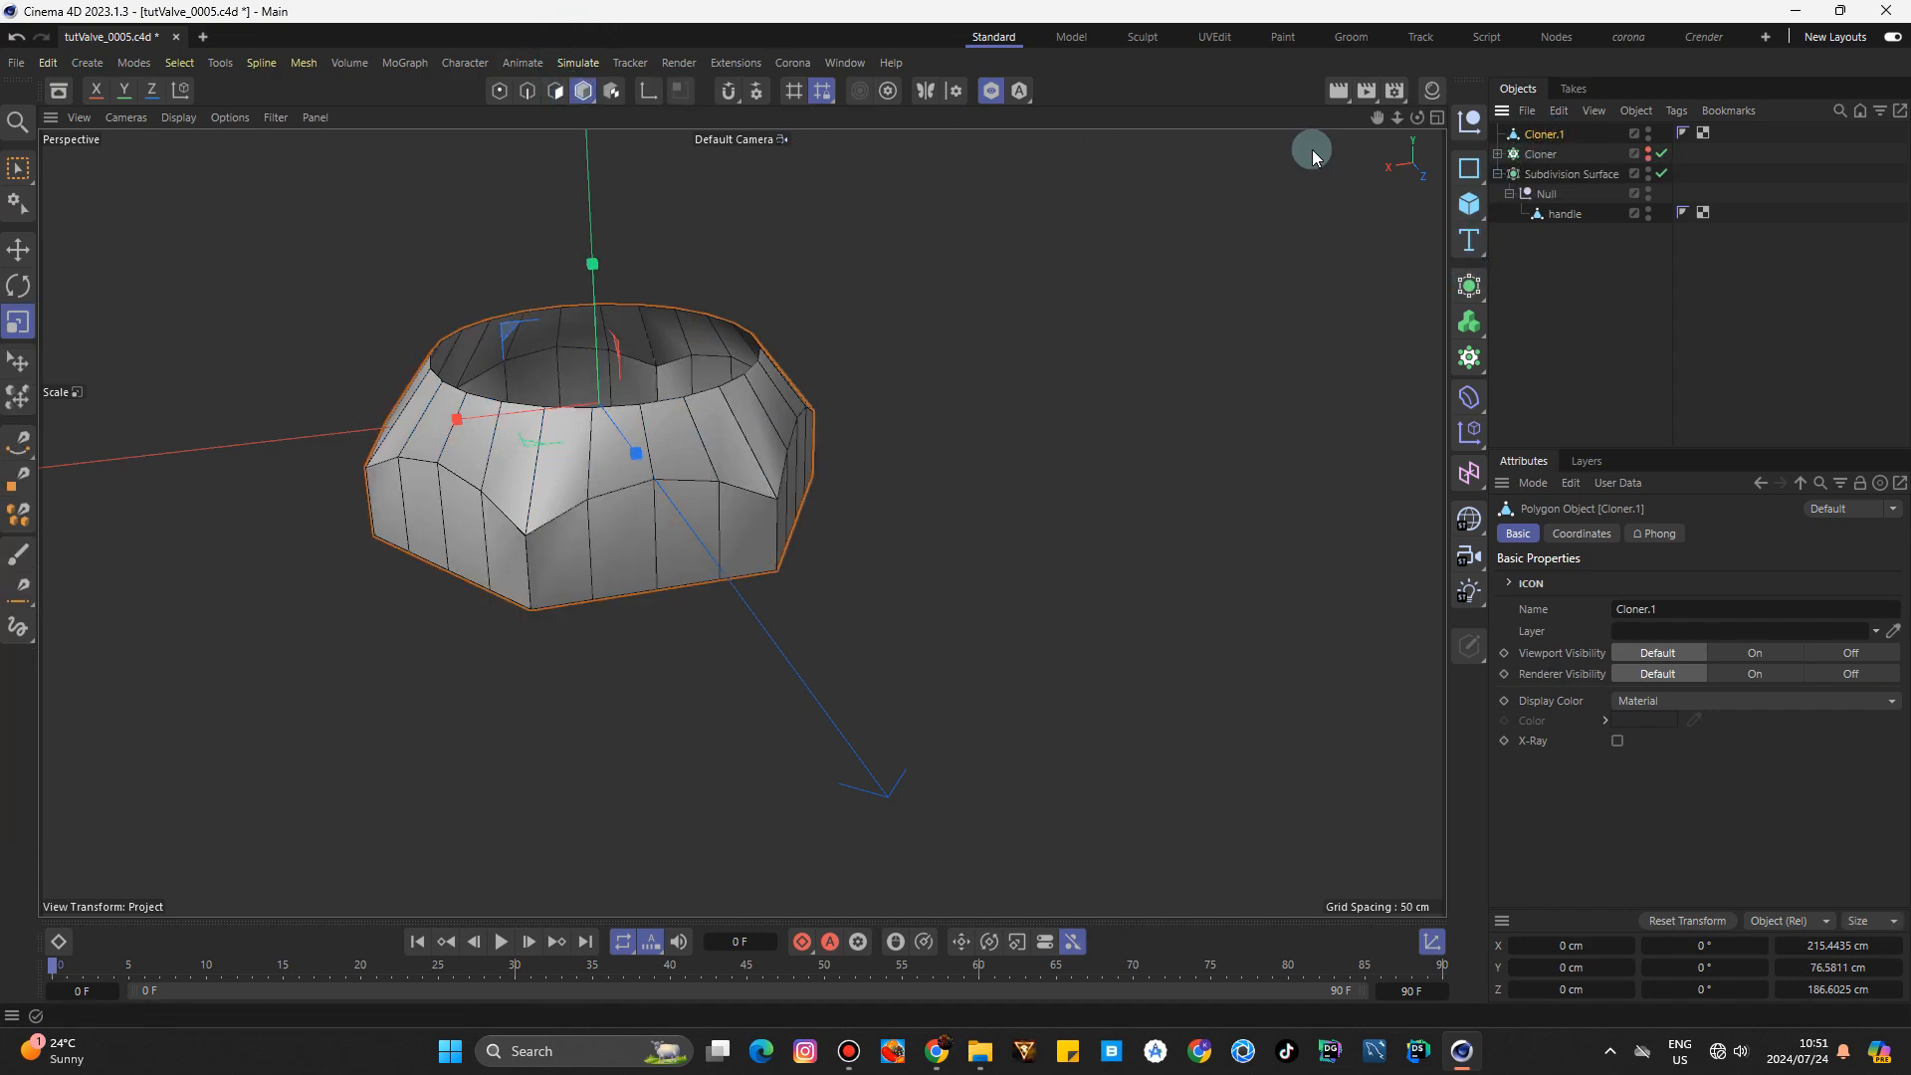
click(1470, 287)
key(ctrl+z)
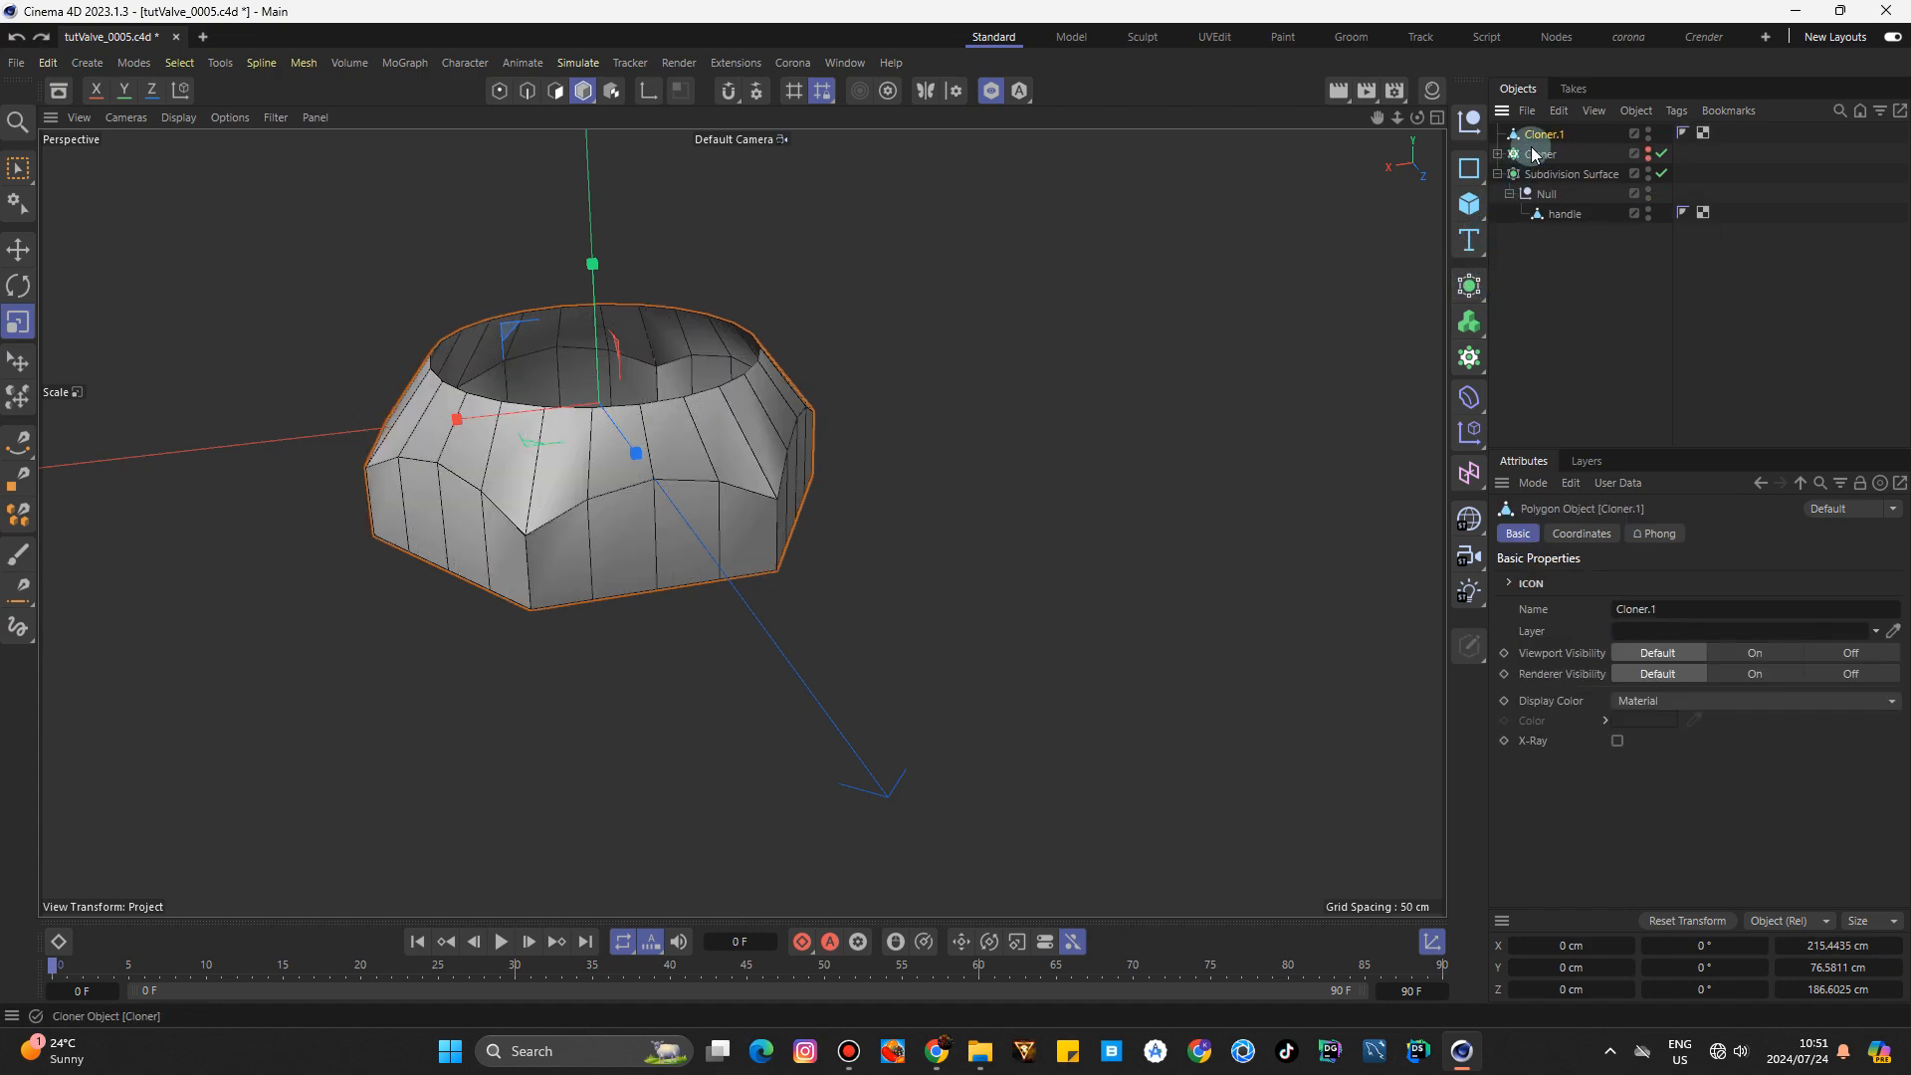
click(1470, 287)
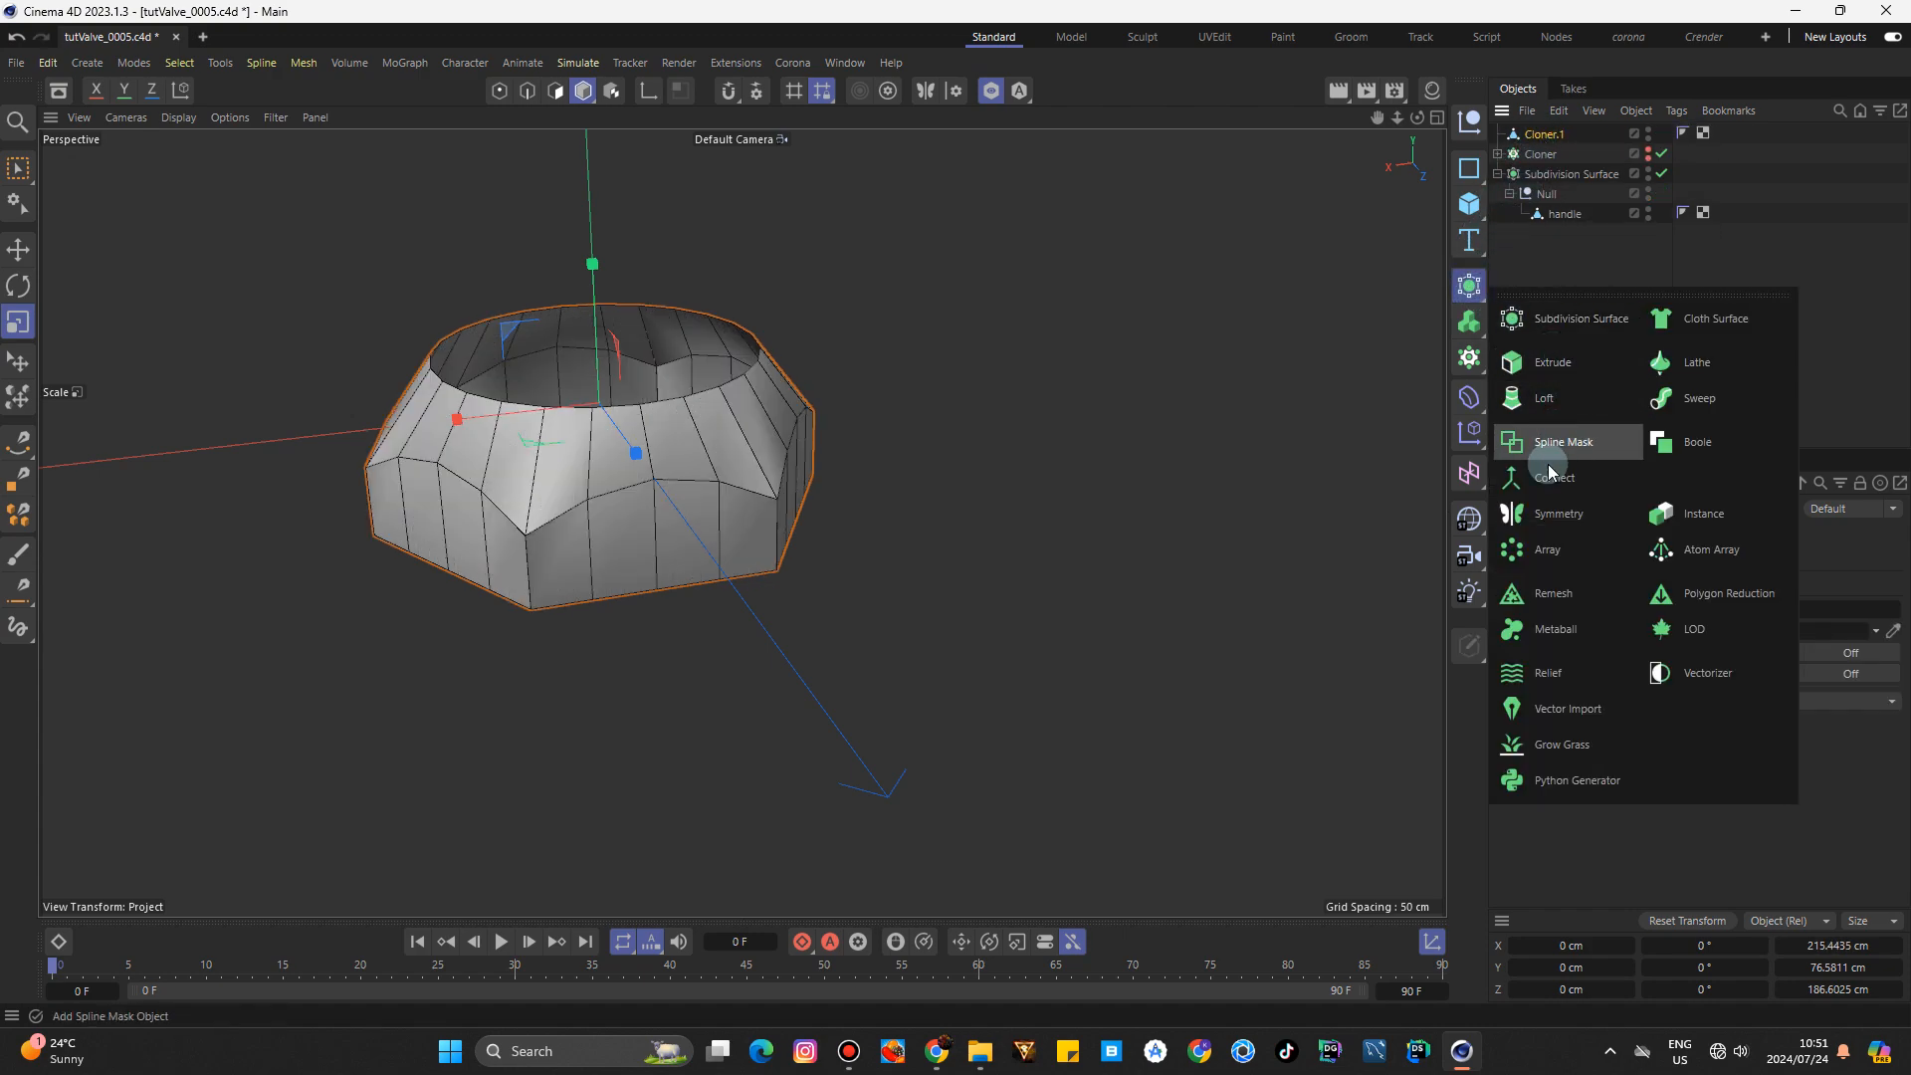
alt+click(1553, 489)
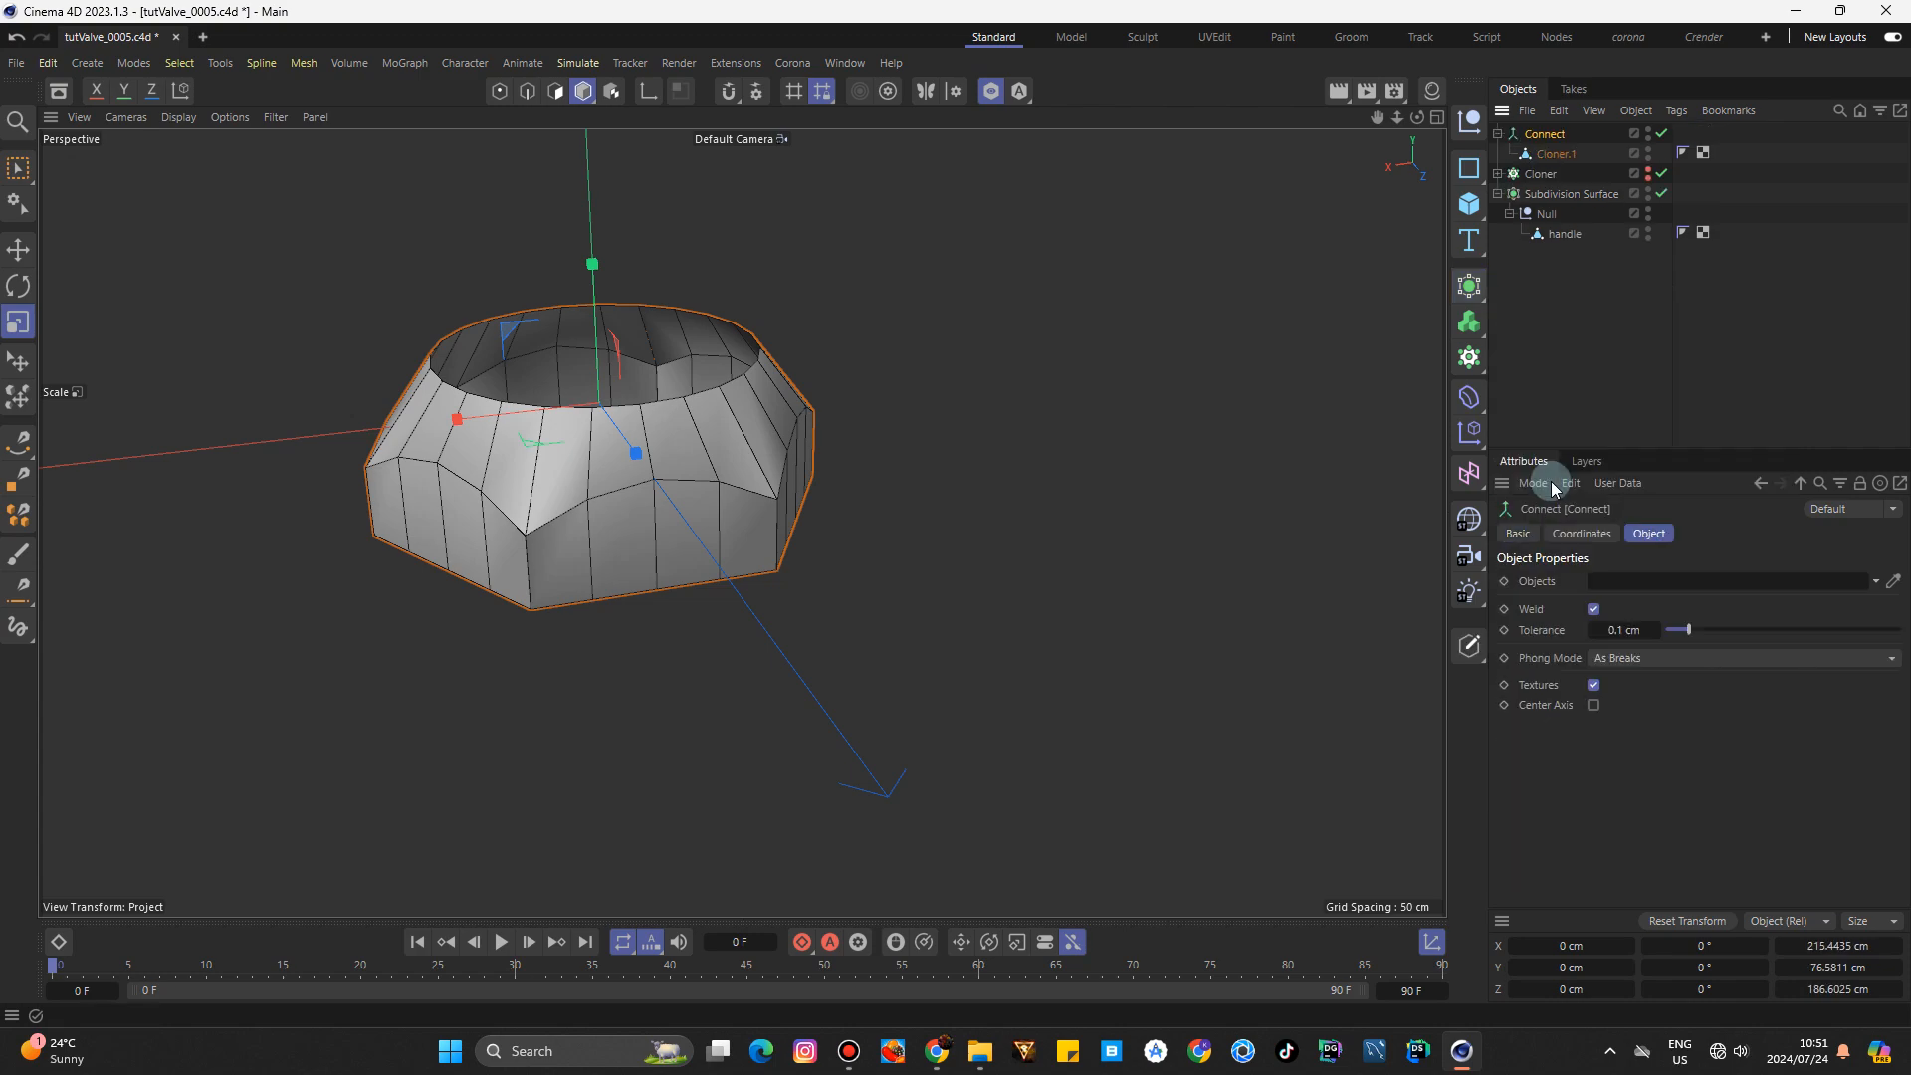
Create a polygon copy of the Connect generator with Connect Objects and hide the original generator.
click(1499, 133)
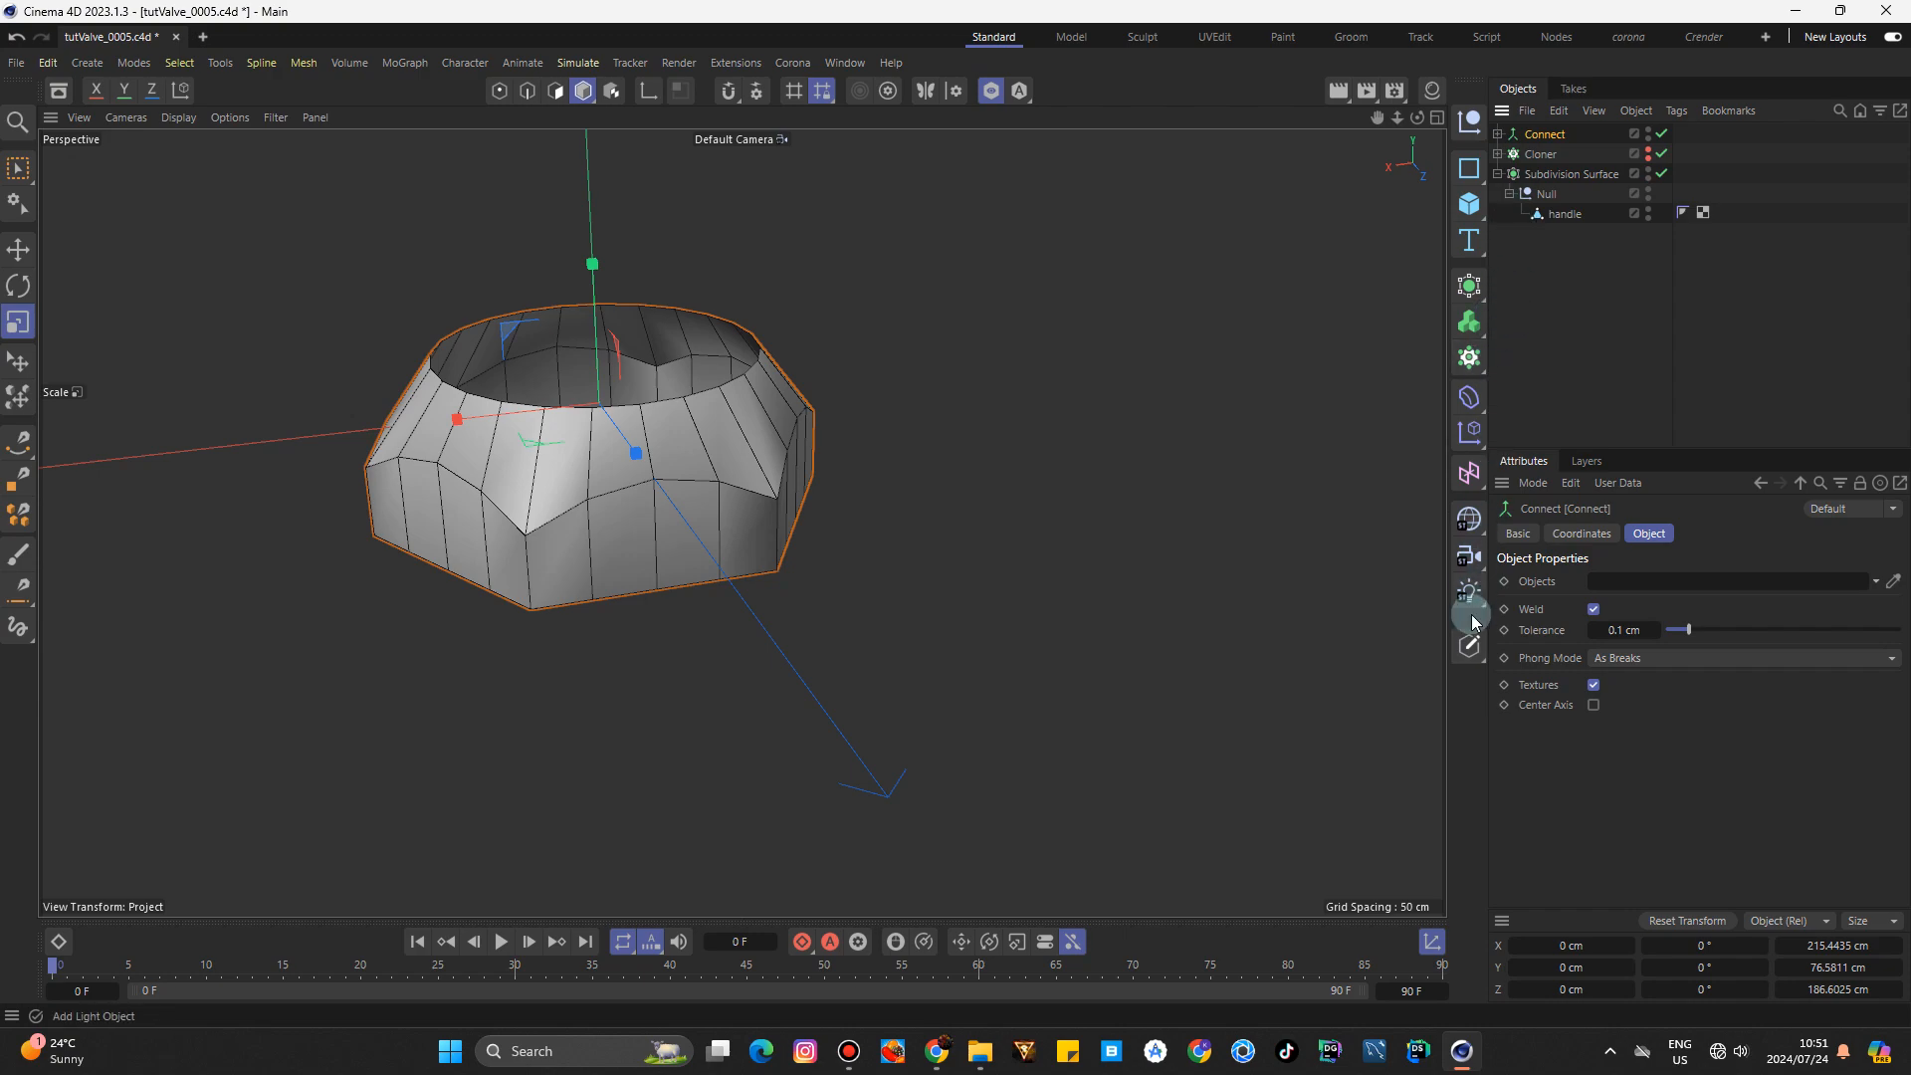
click(1470, 650)
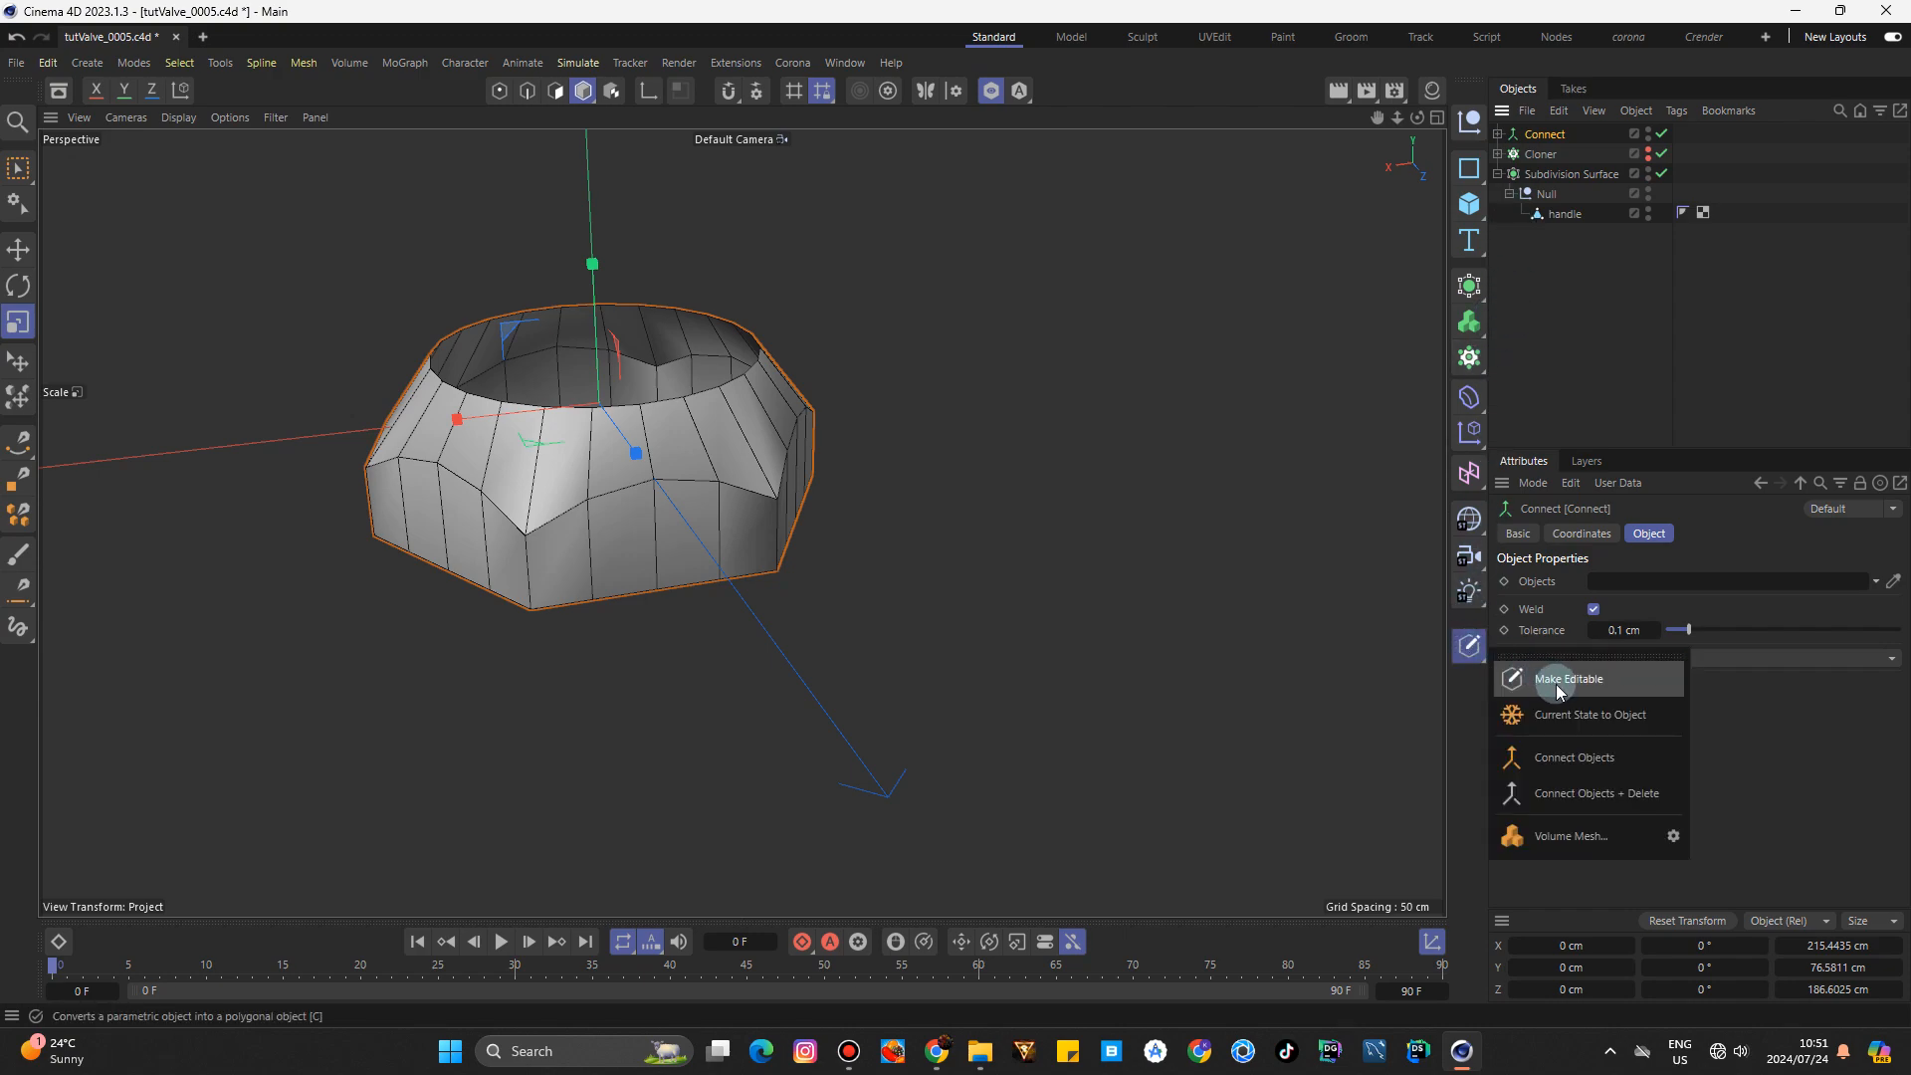
click(1569, 754)
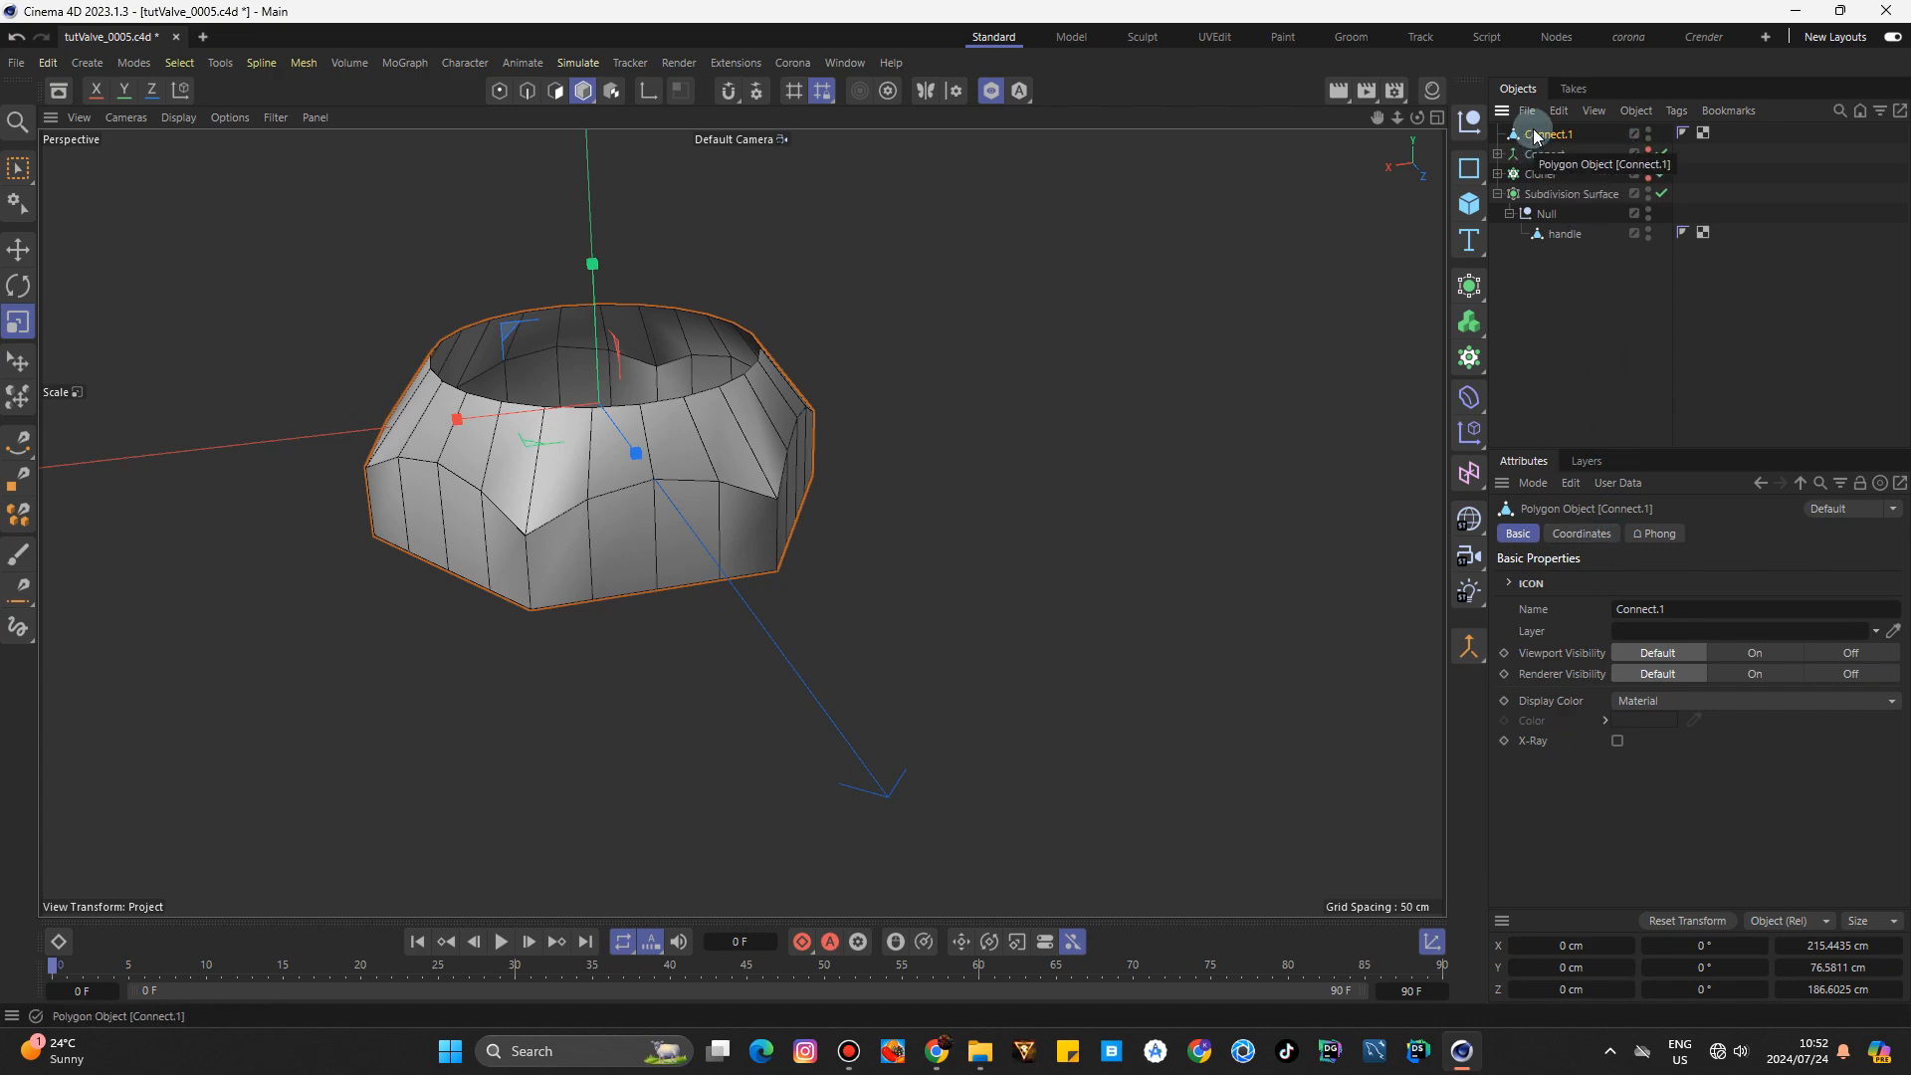
Add a Subdivision Surface as the parent of Connect.1 and switch the nut mesh to edge mode.
alt+click(1470, 287)
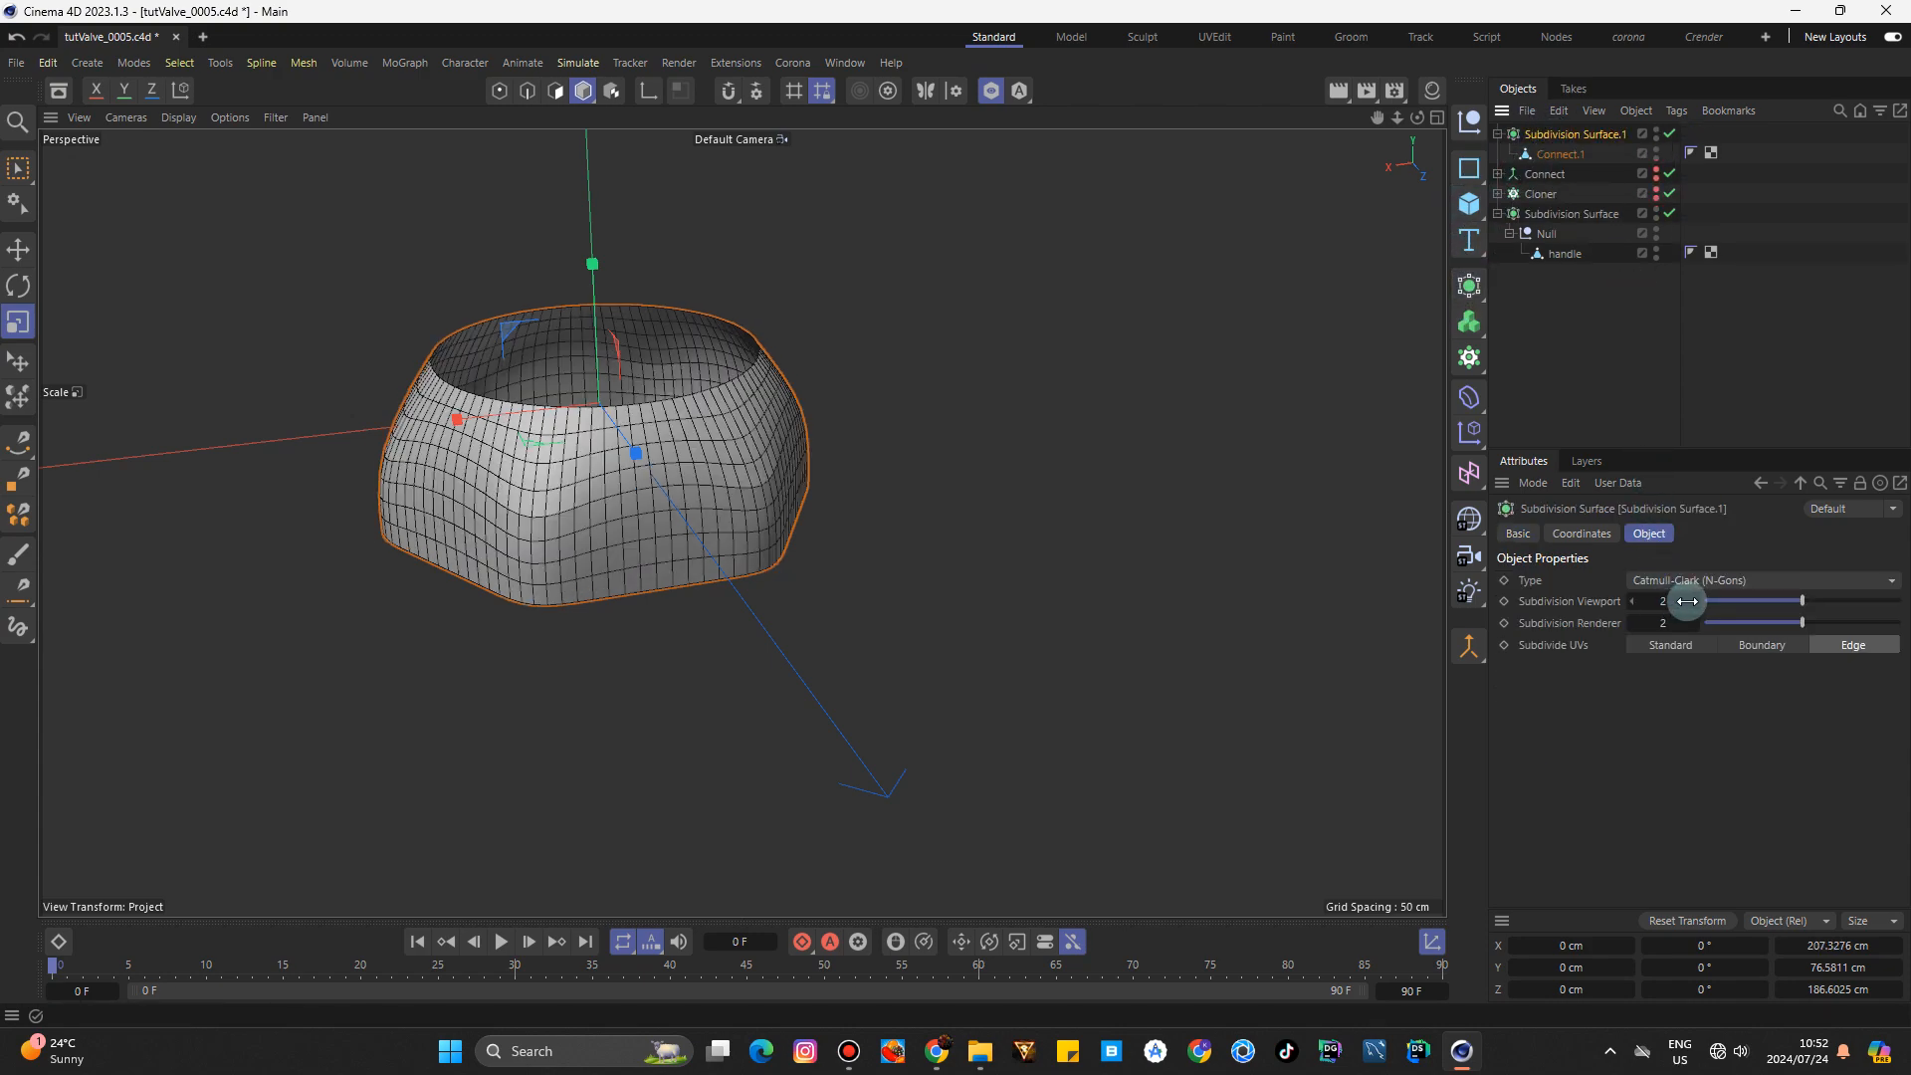
click(1554, 153)
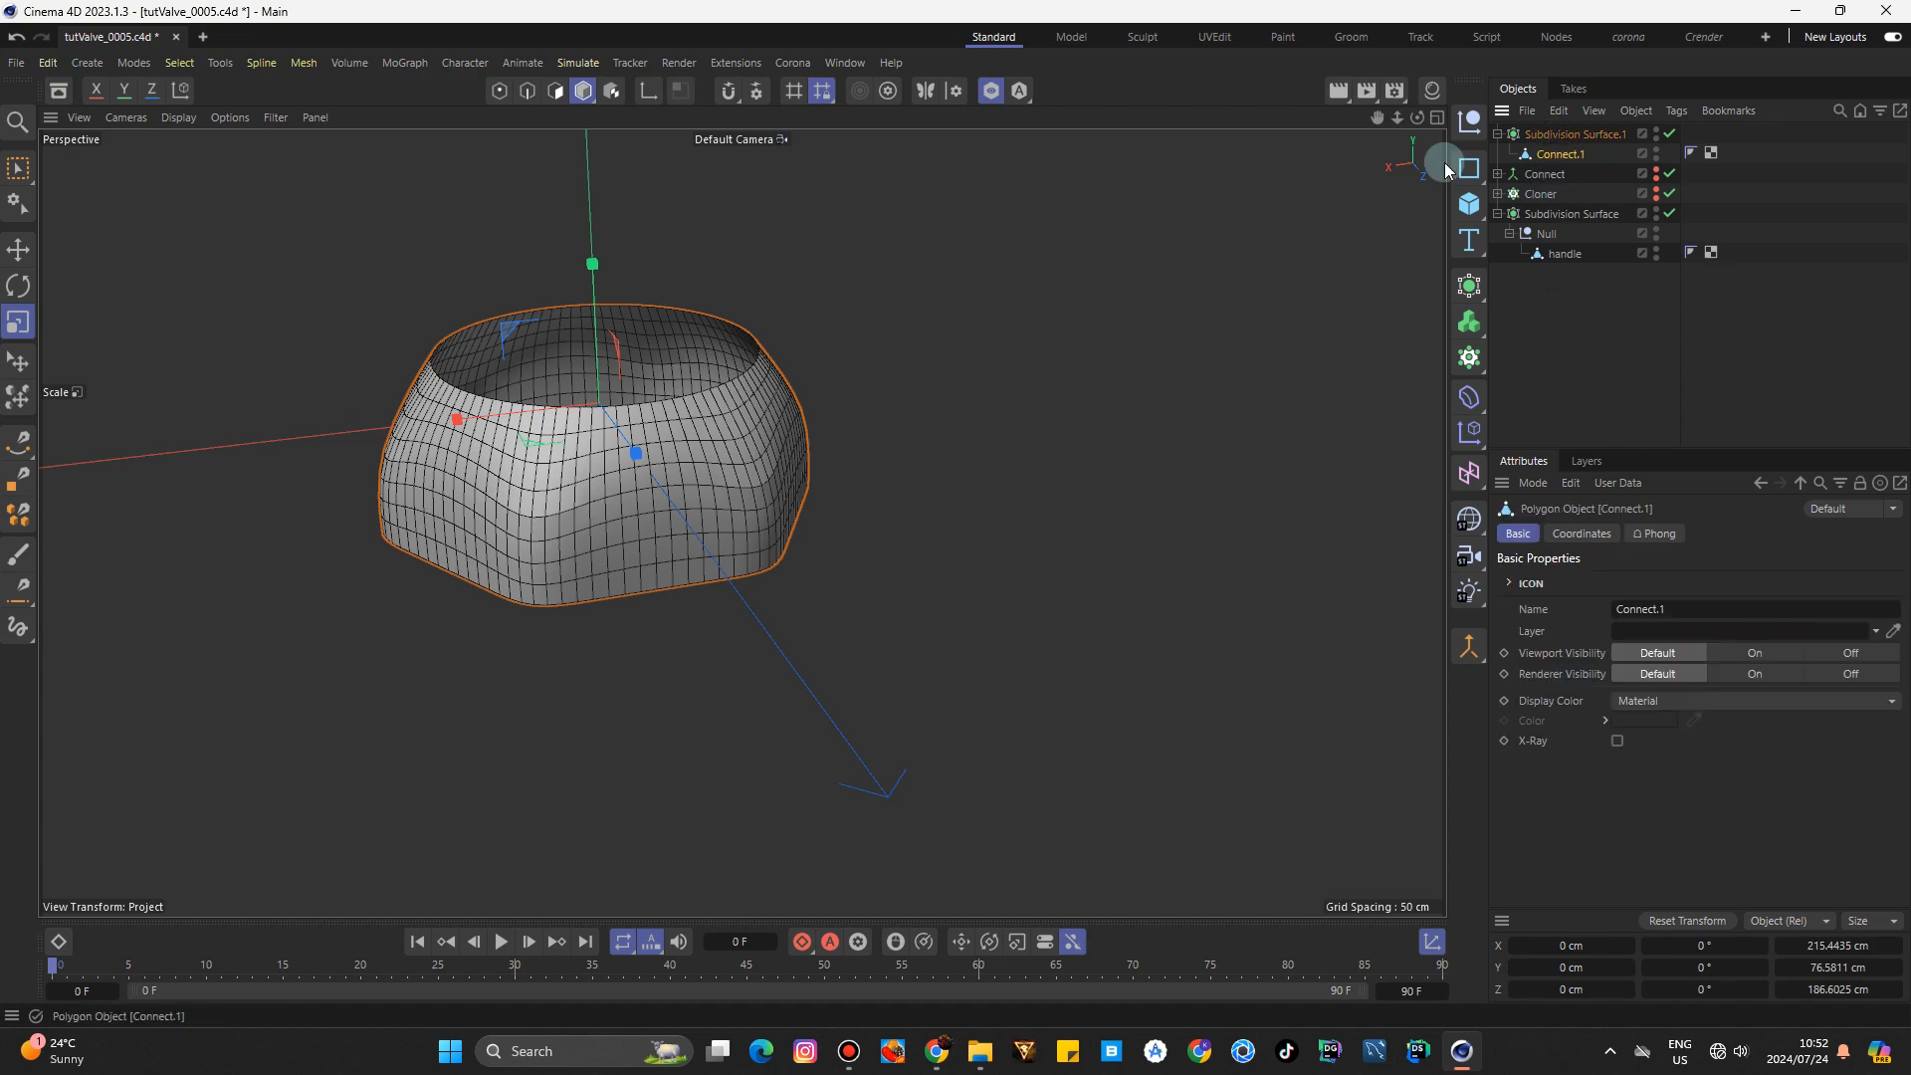
click(528, 91)
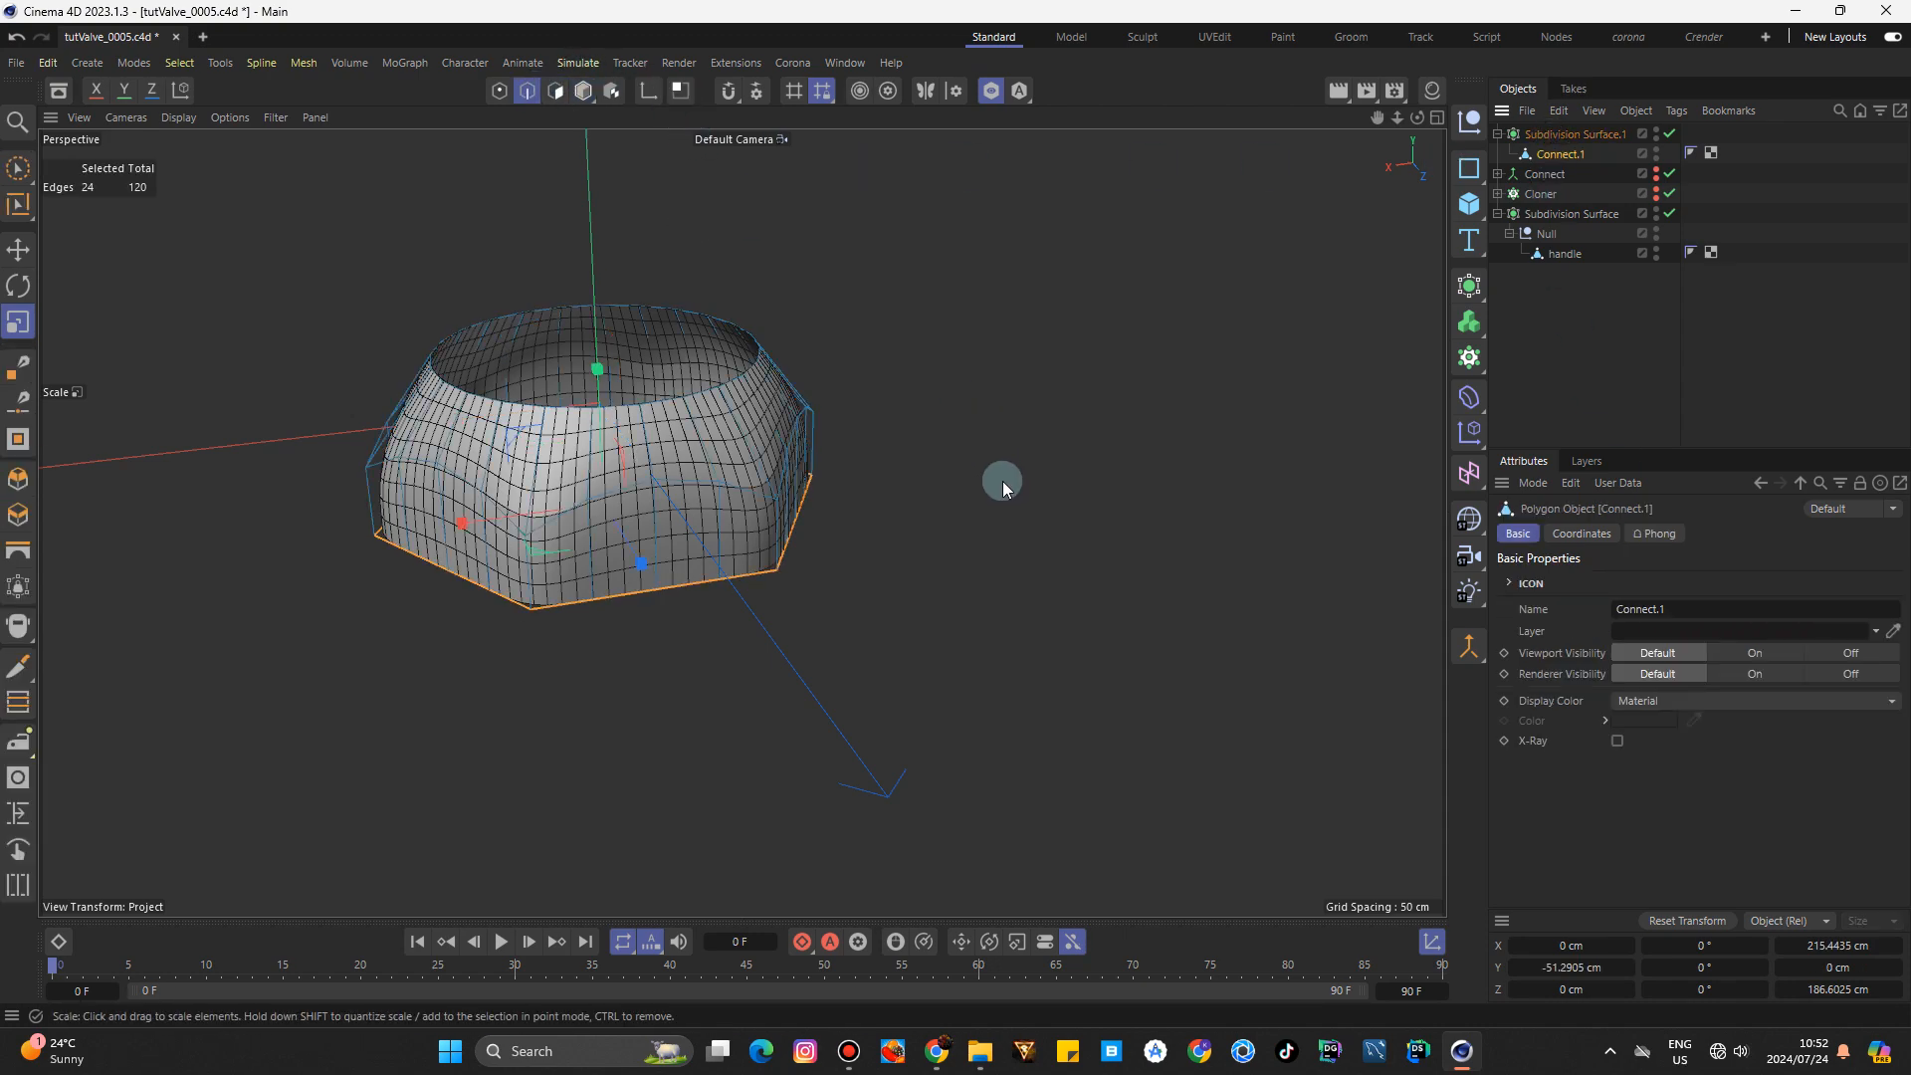
Add symmetrical loop cuts at about 9.2% offset in the nut's lower wall and about 19% in the sloped upper band.
key(k)
key(l)
scroll(567, 613, up, 5)
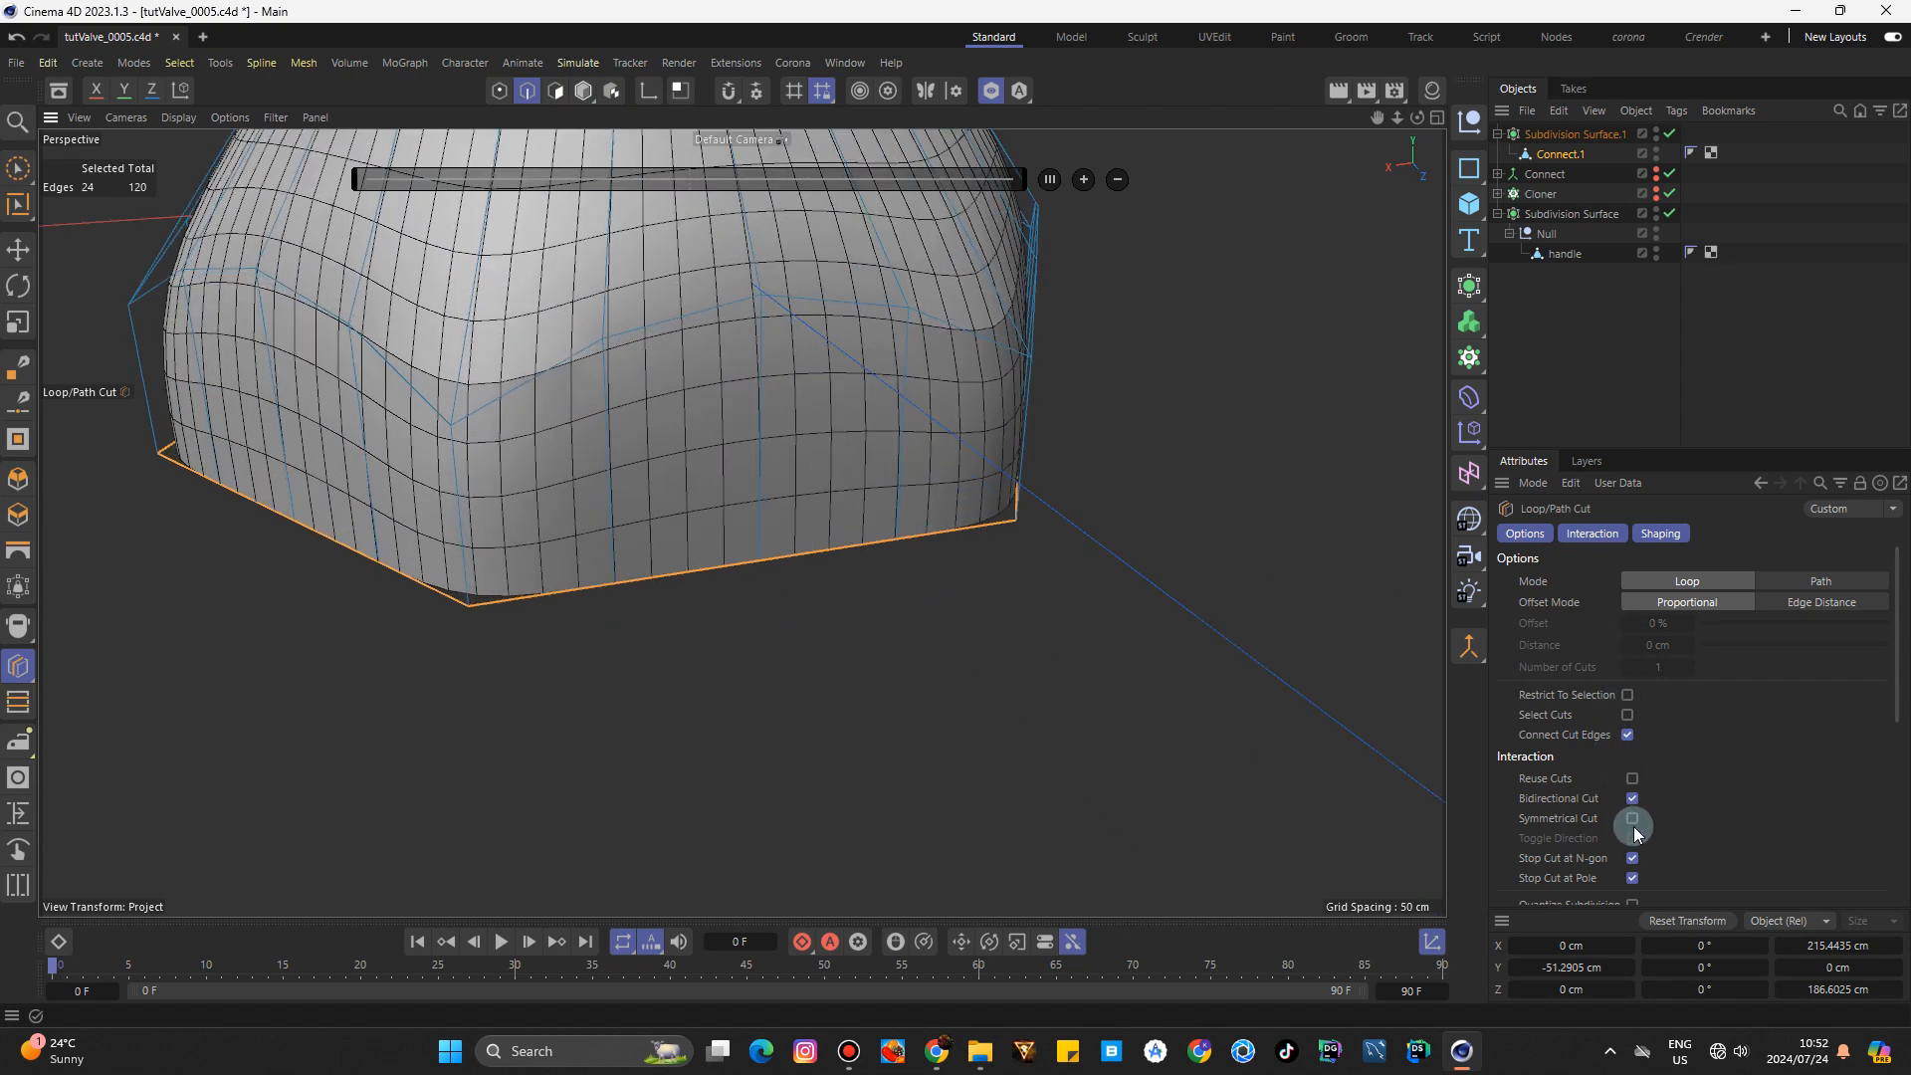
click(472, 598)
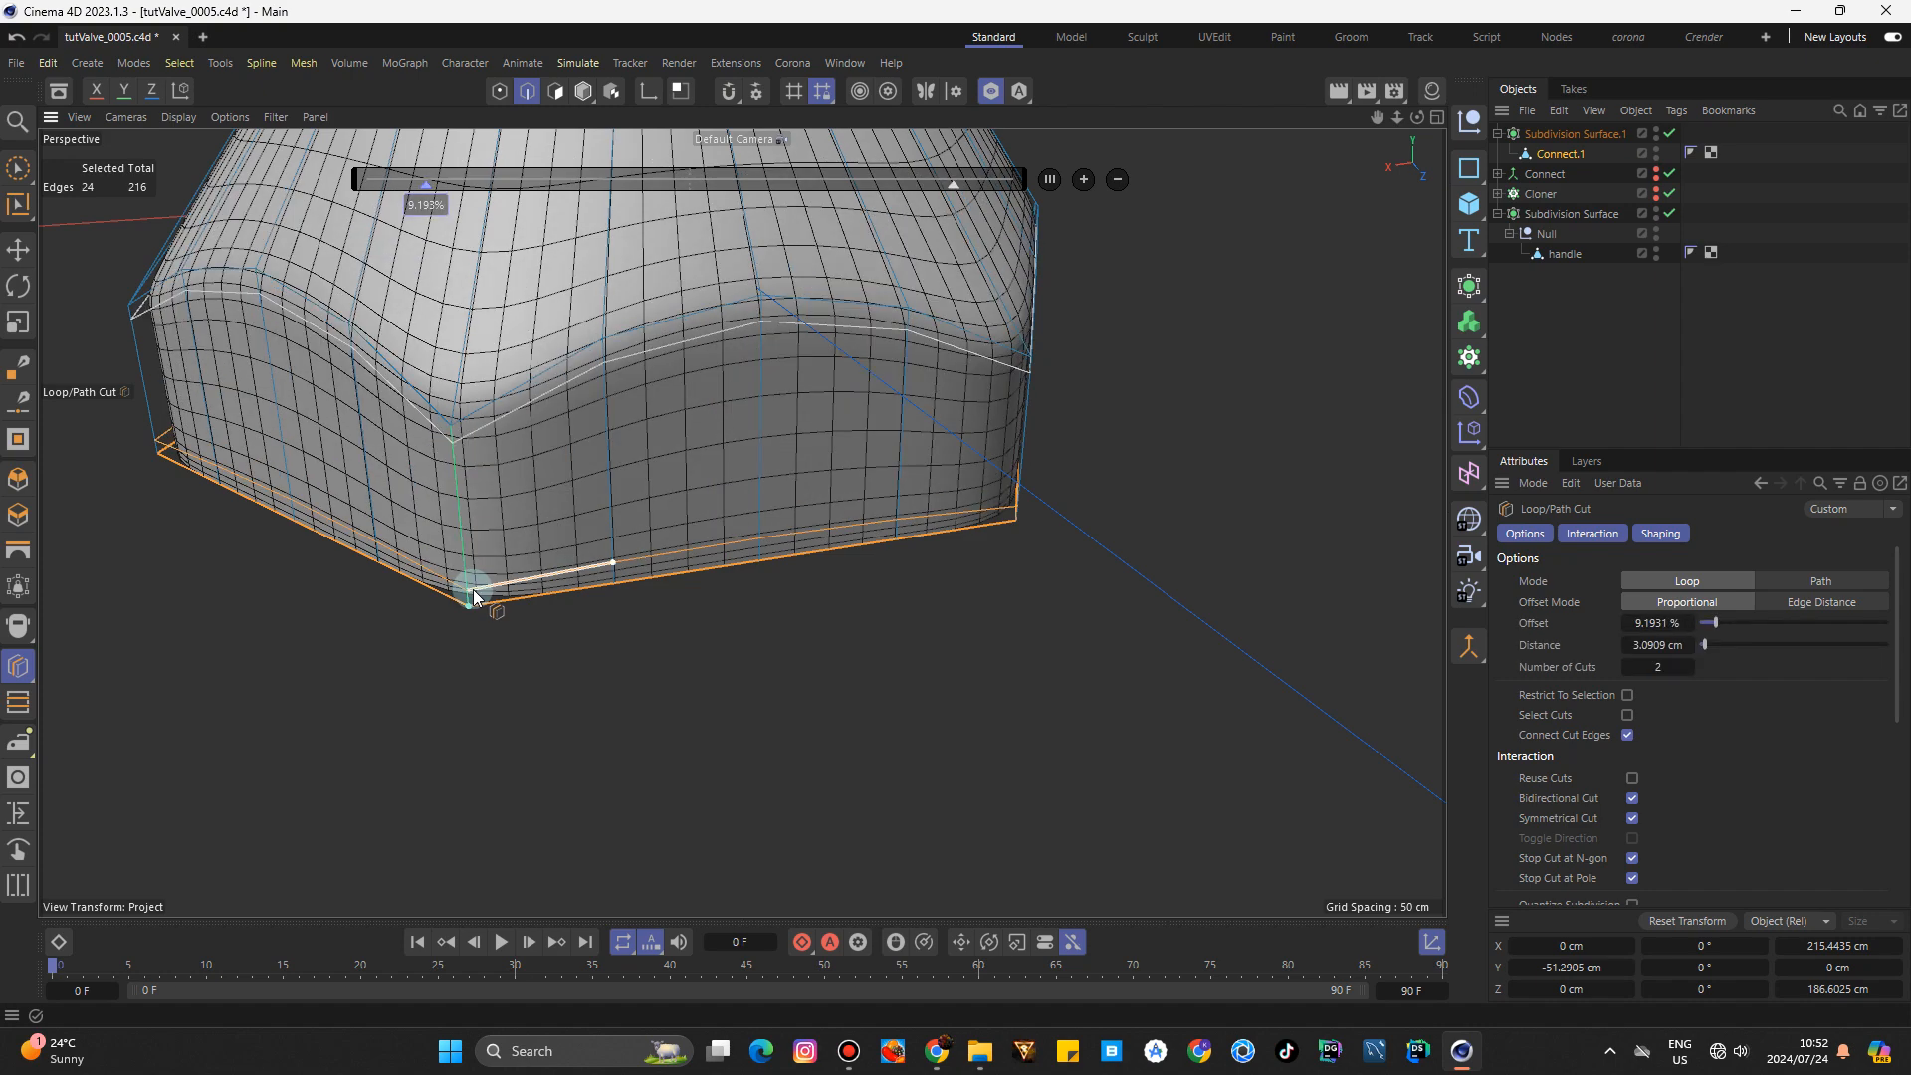
drag(1373, 125, 1126, 227)
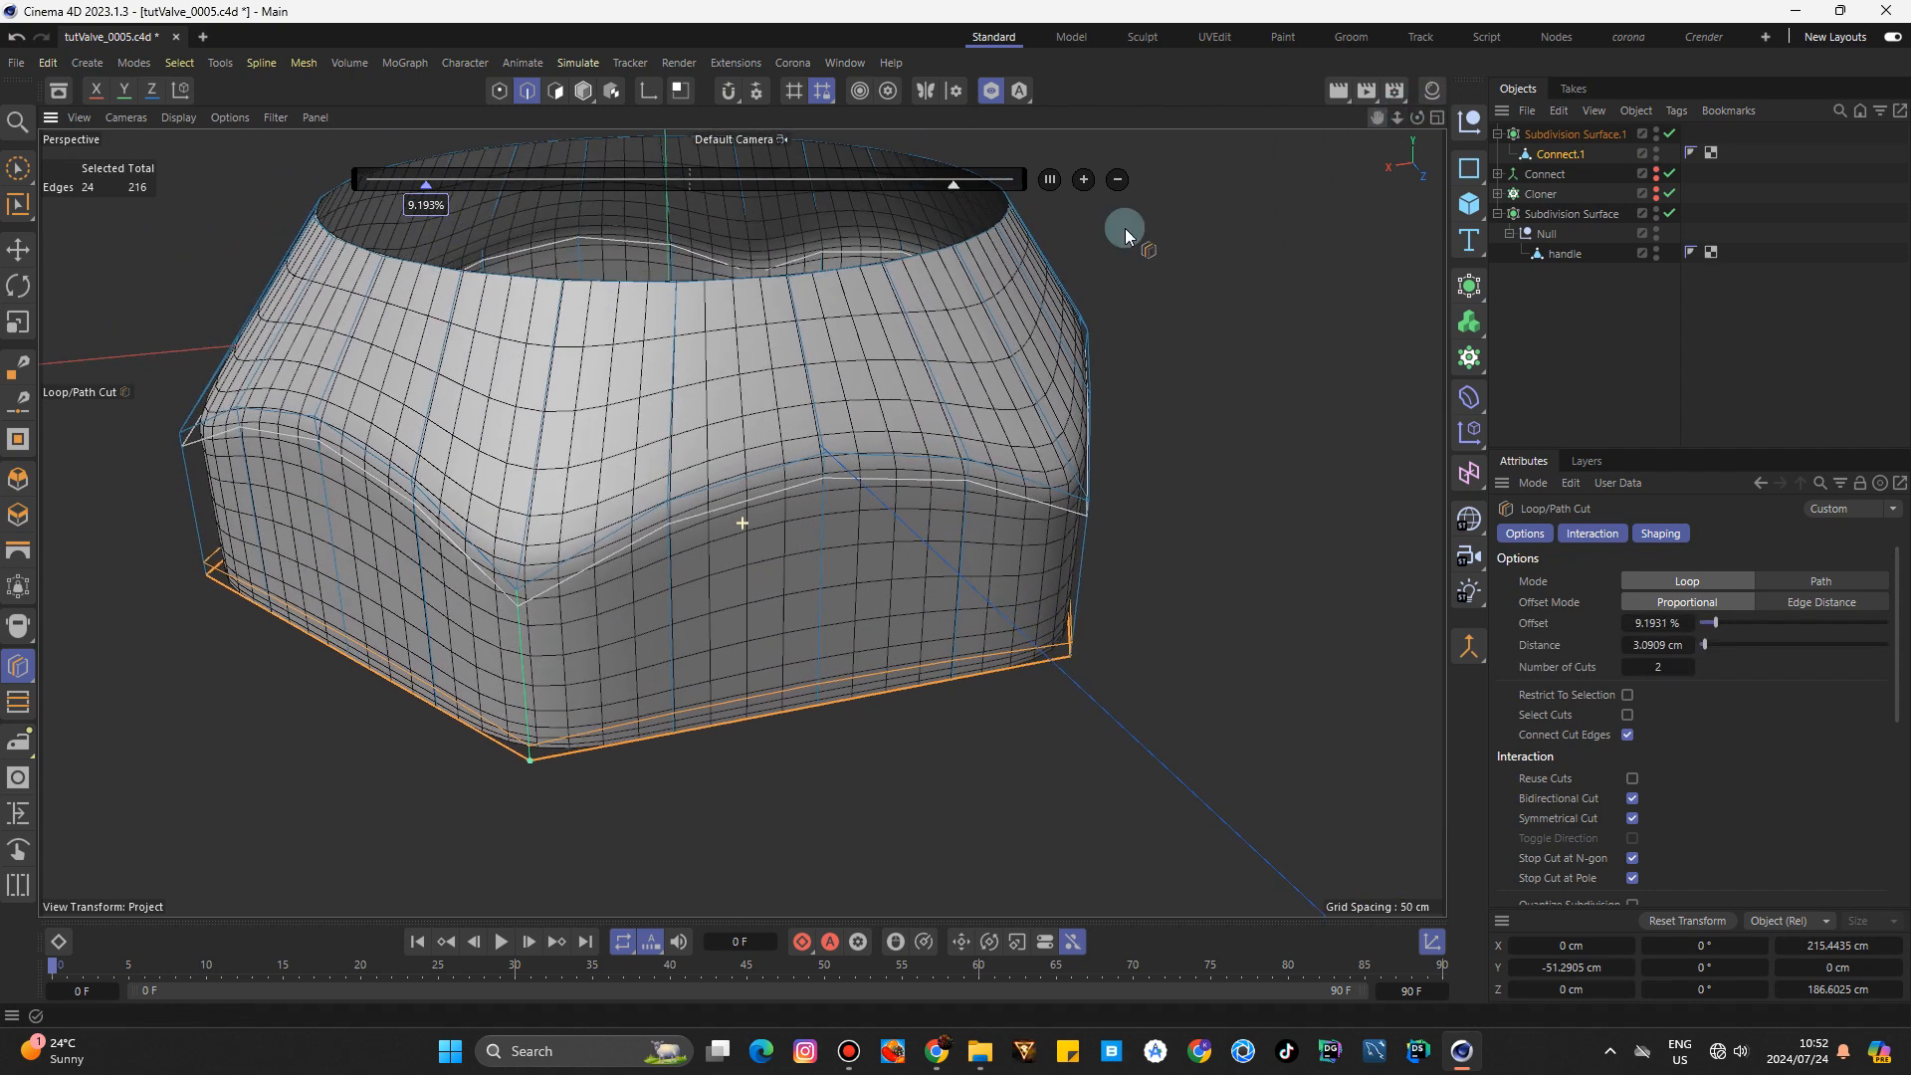
click(522, 537)
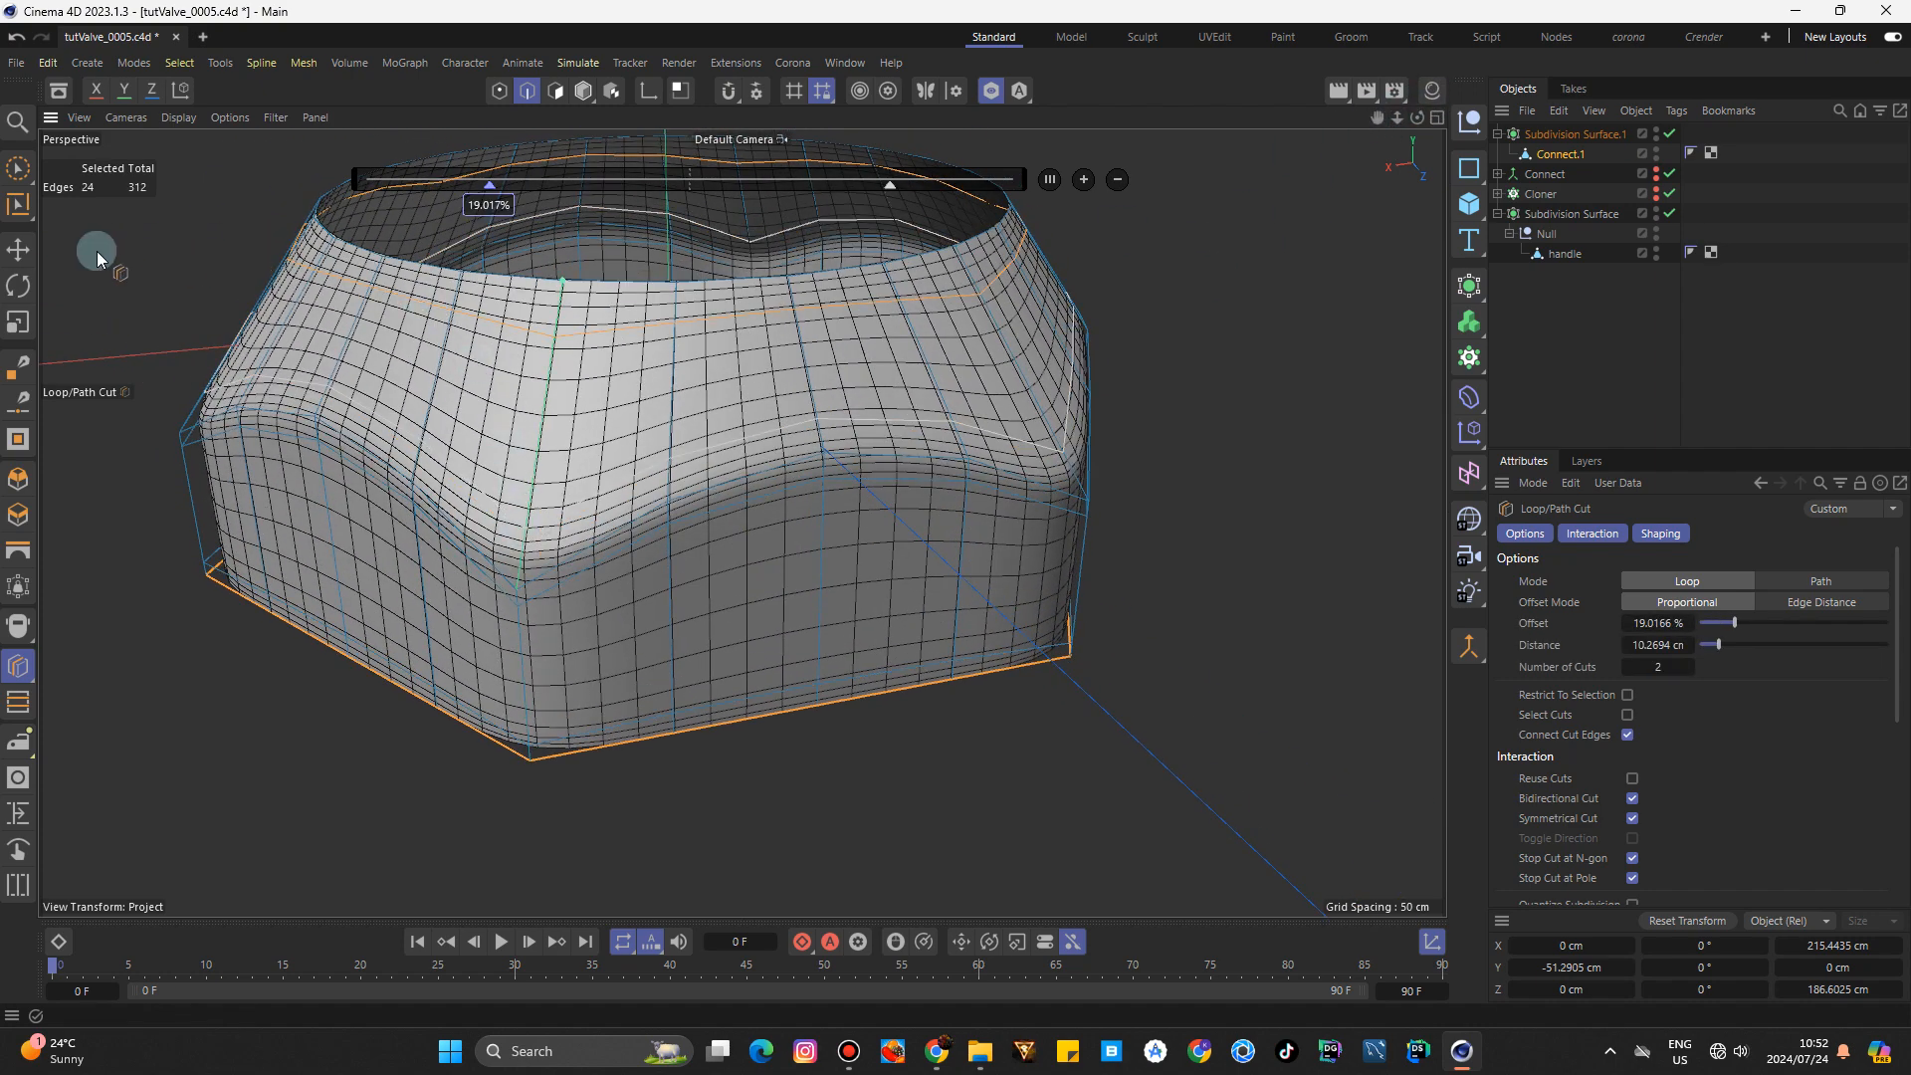
Leave the loop cut for the Move tool and set the viewport display to Gouraud shading without lines.
click(14, 252)
key(n)
key(a)
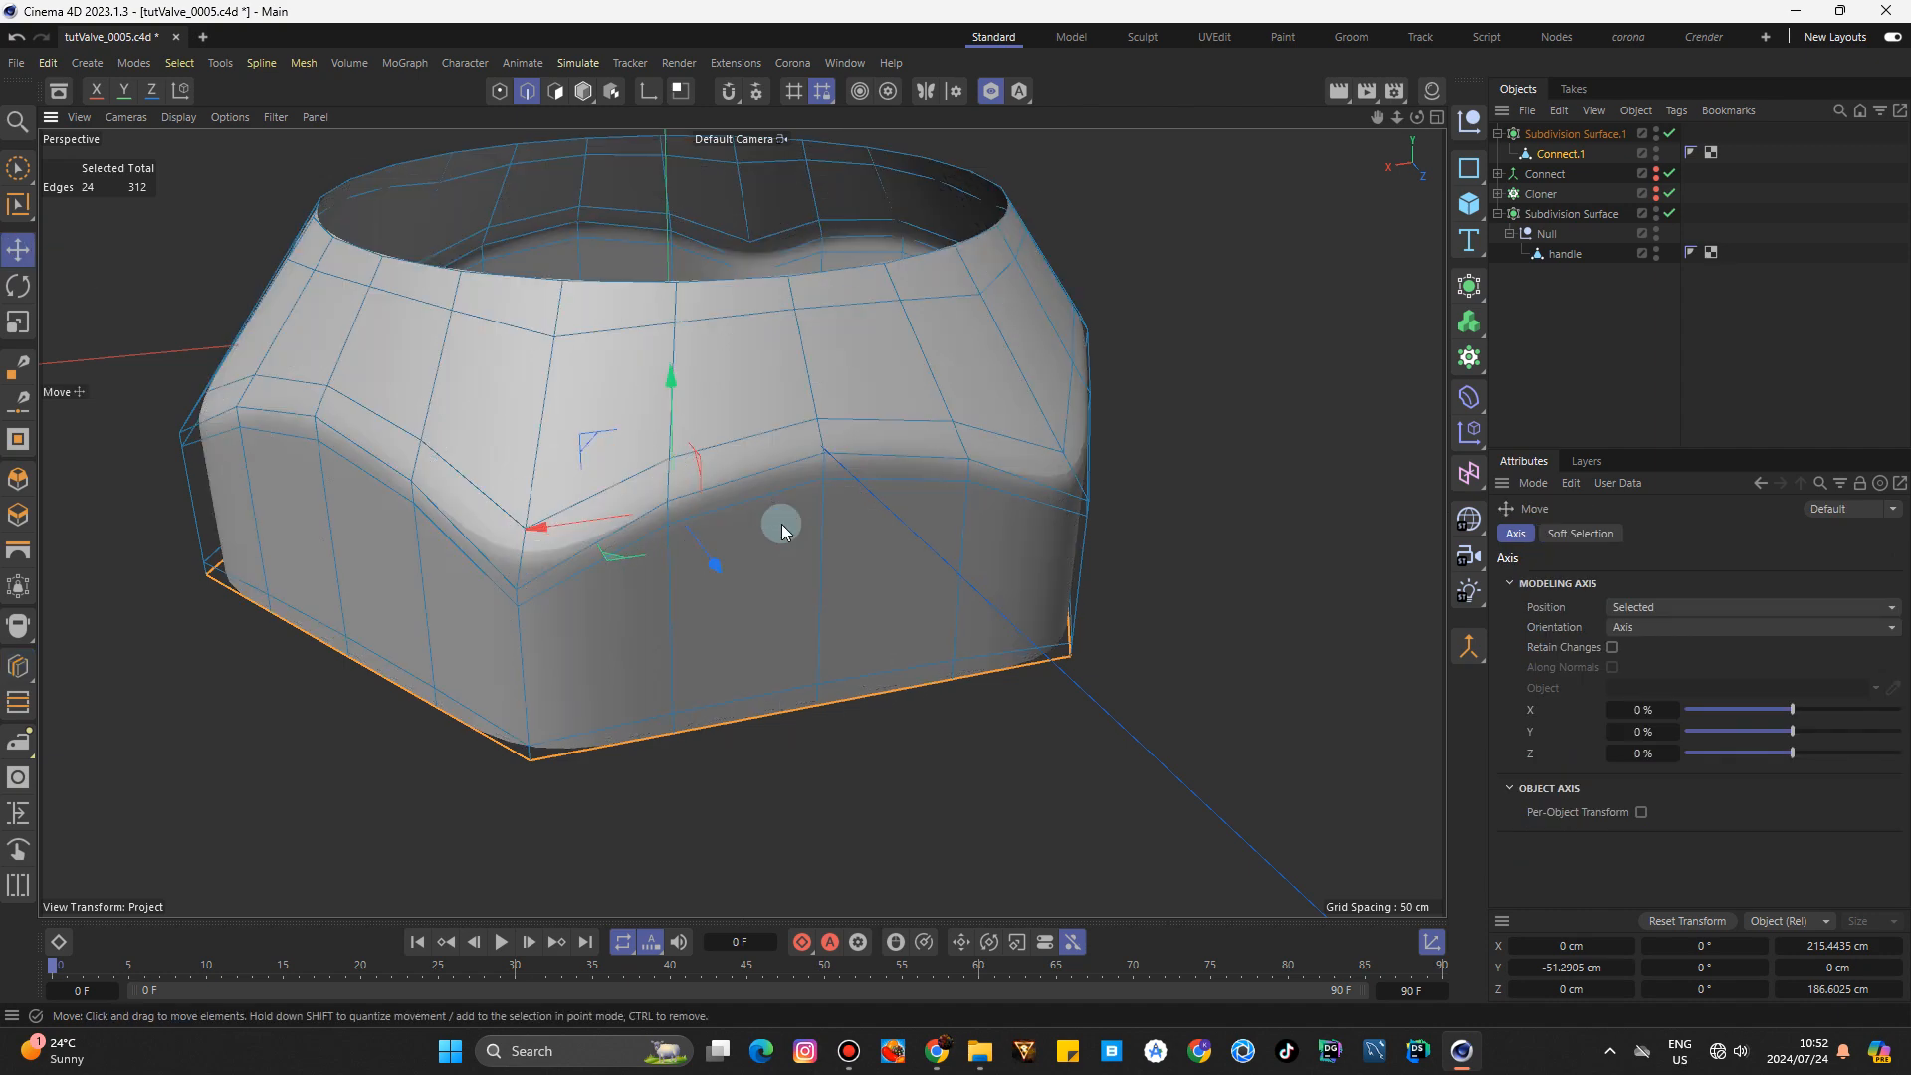
With the nut's subdivision disabled, extrude the top opening's edge loop inward to about 136.6 cm and down to Y about -20.9 cm.
drag(1377, 118, 1424, 178)
click(1669, 133)
double_click(910, 402)
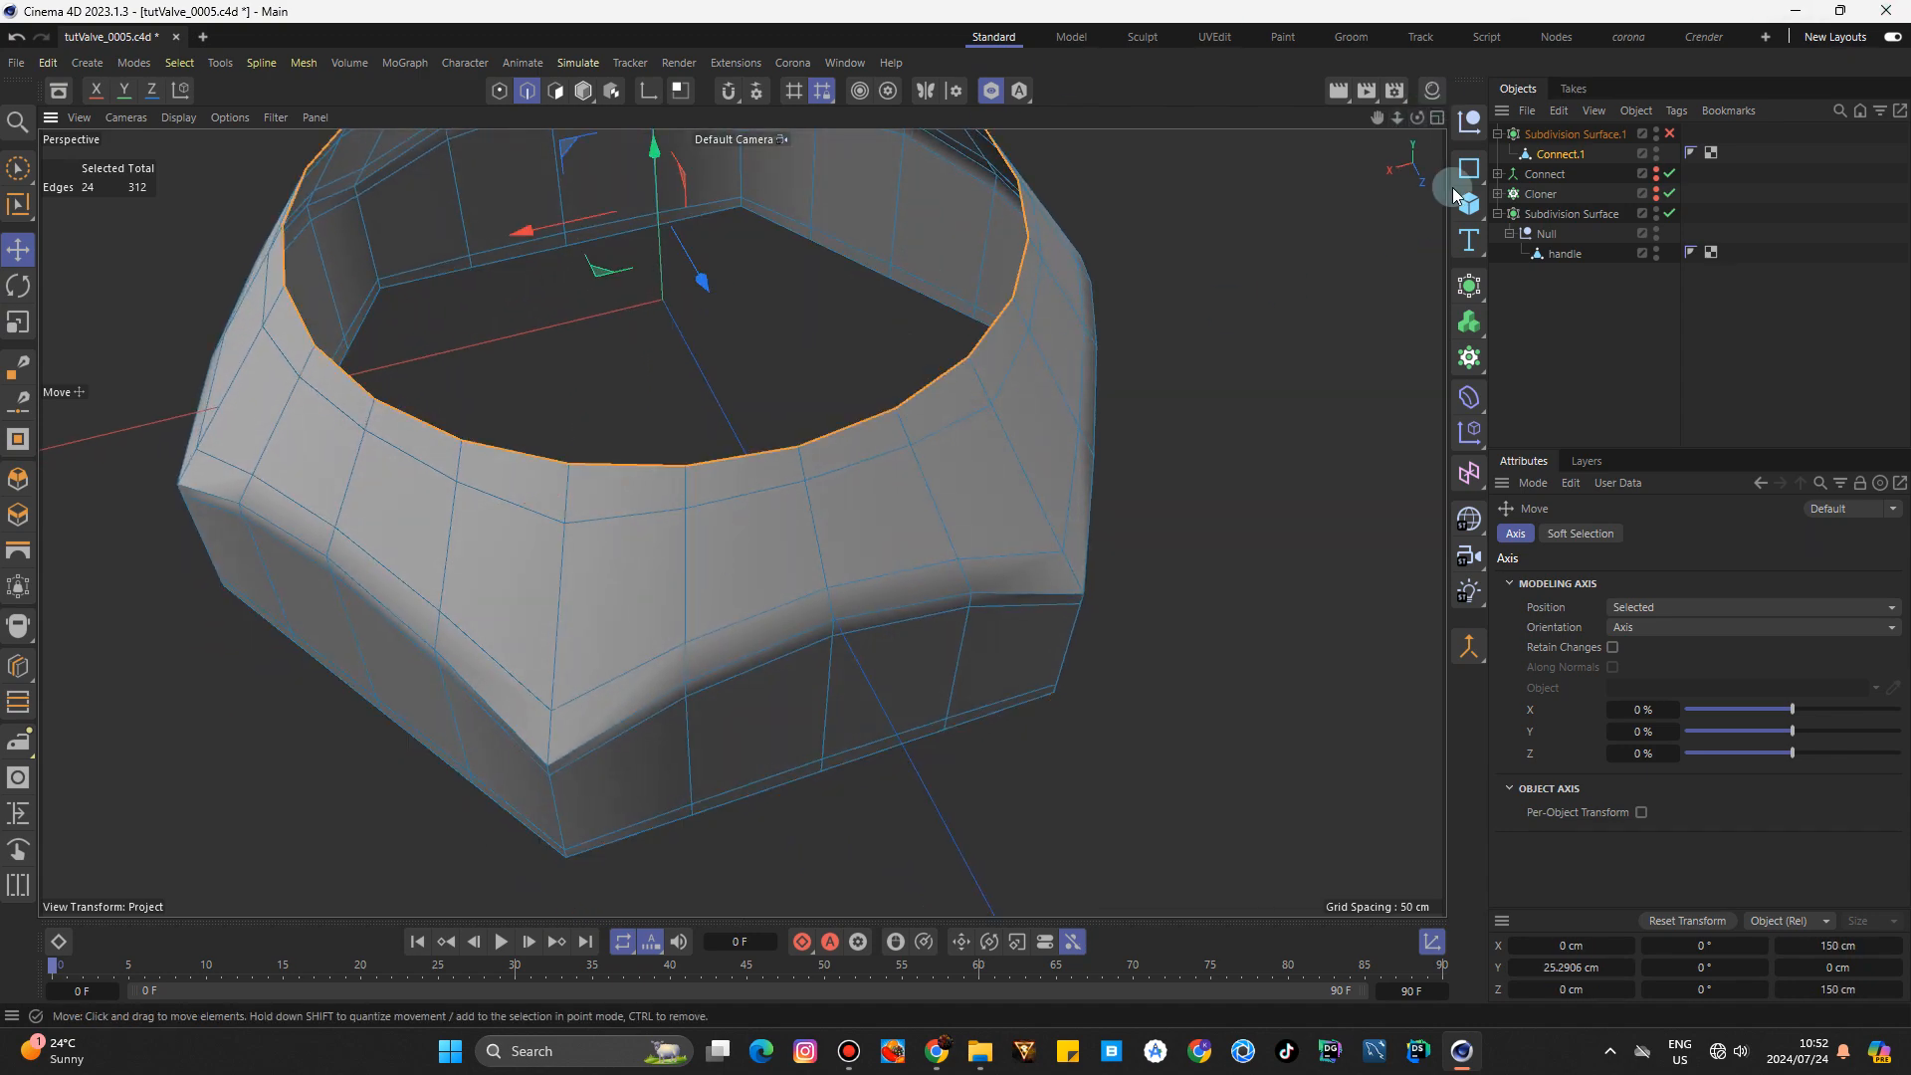
drag(1378, 117, 1403, 279)
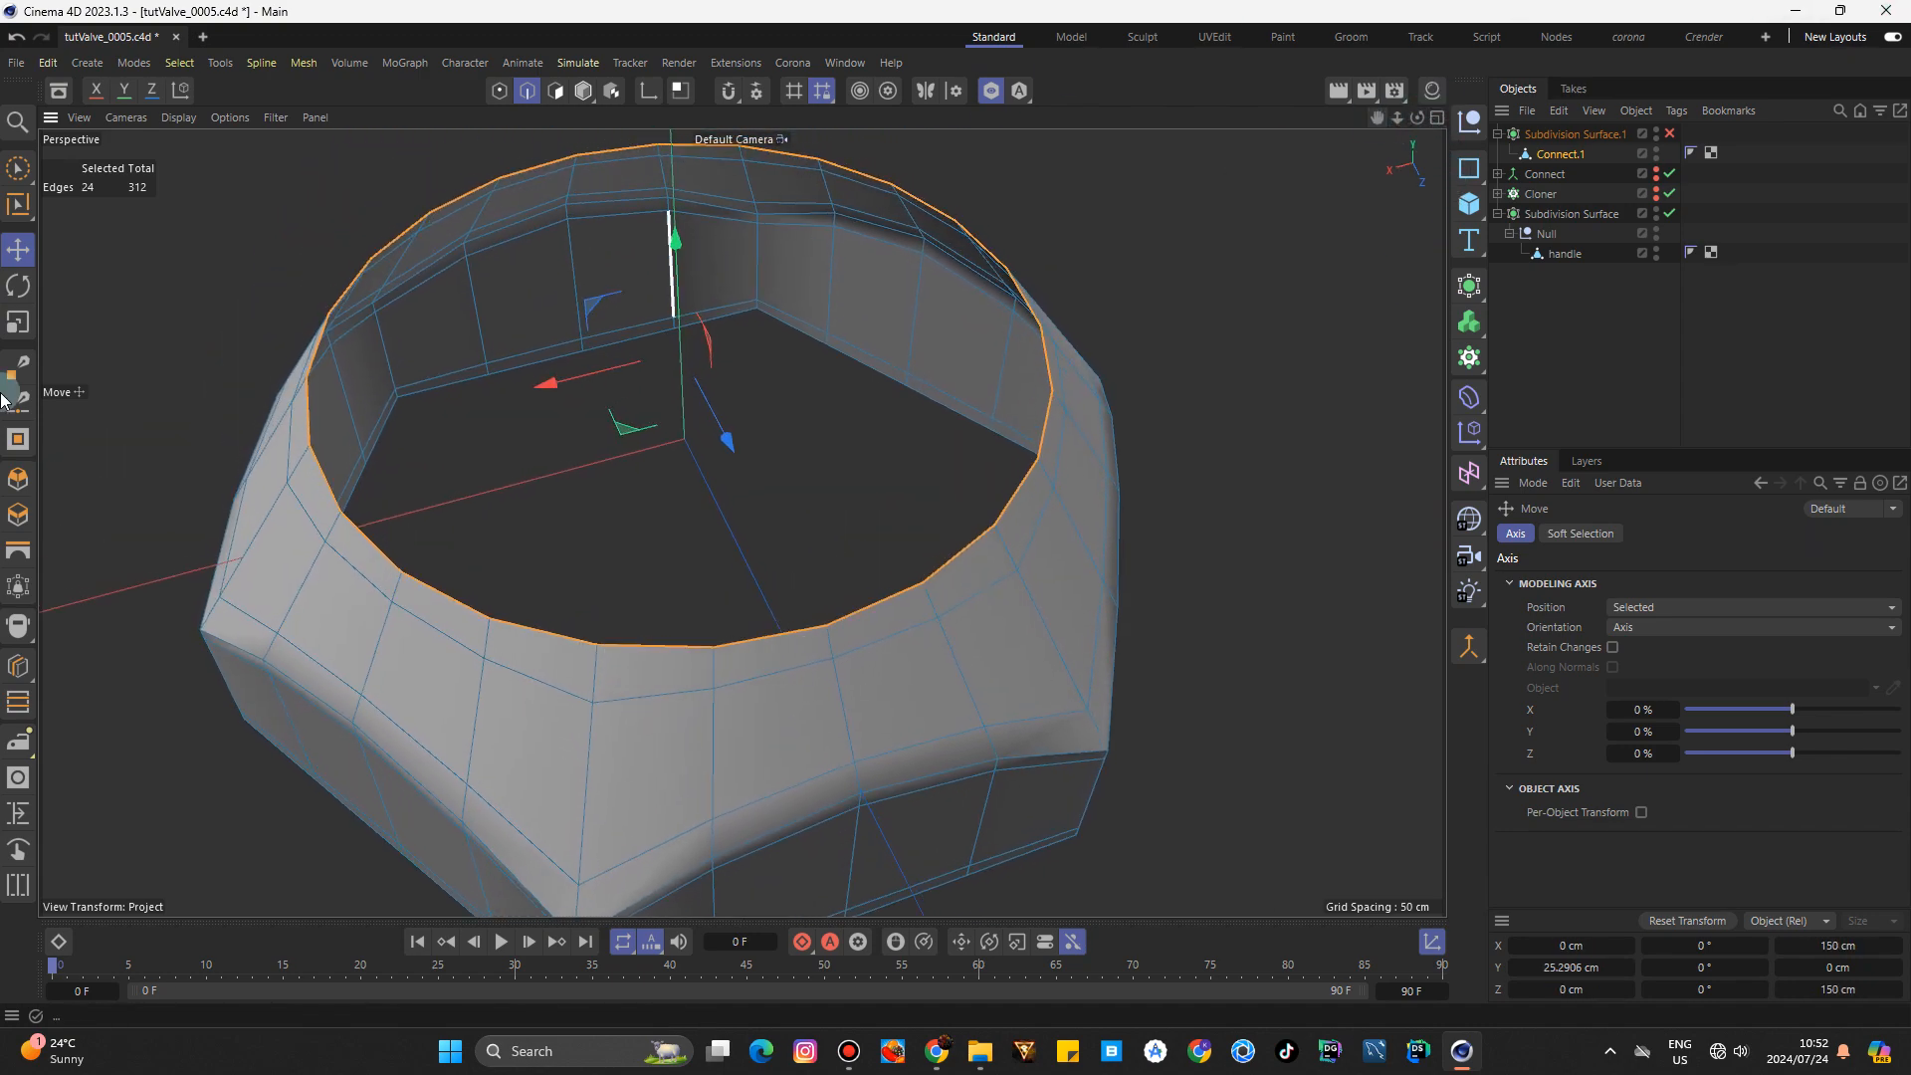
click(15, 326)
drag(1230, 318, 1186, 345)
key(e)
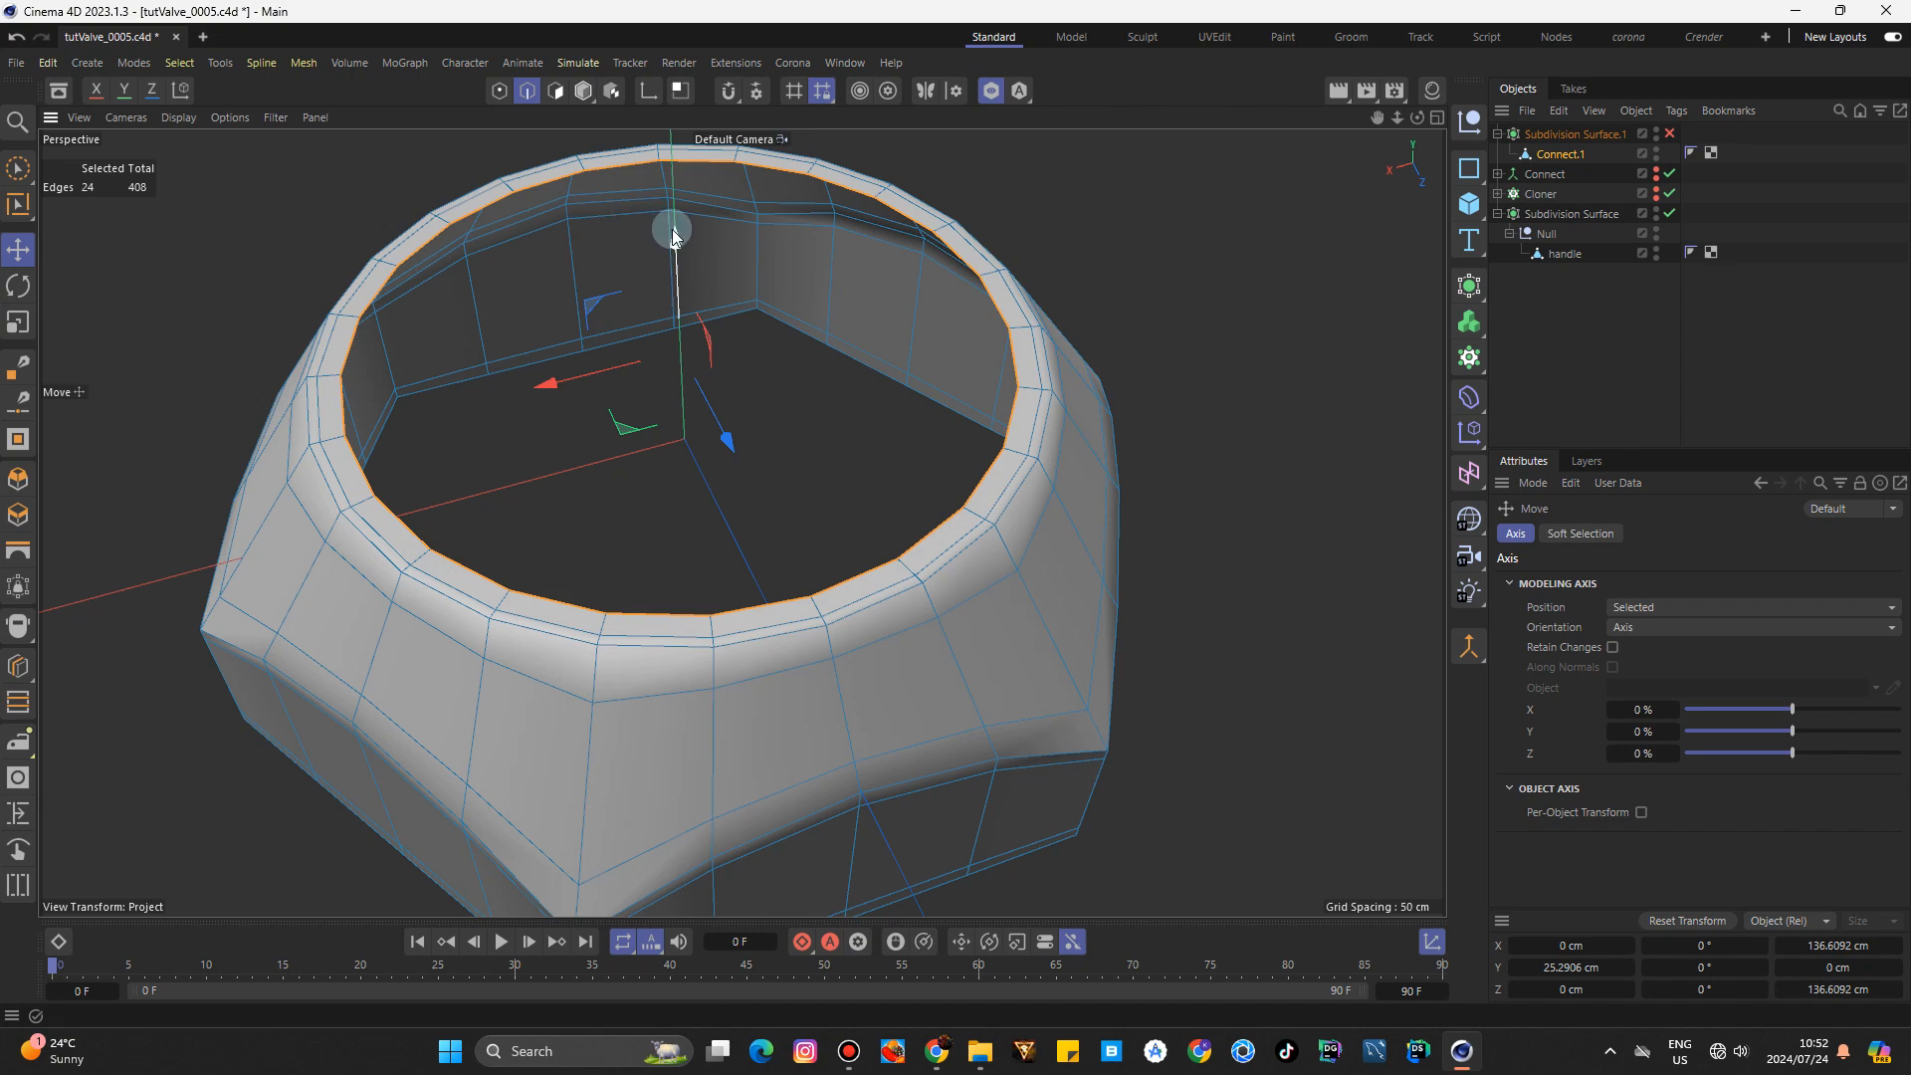
ctrl+drag(672, 229, 684, 401)
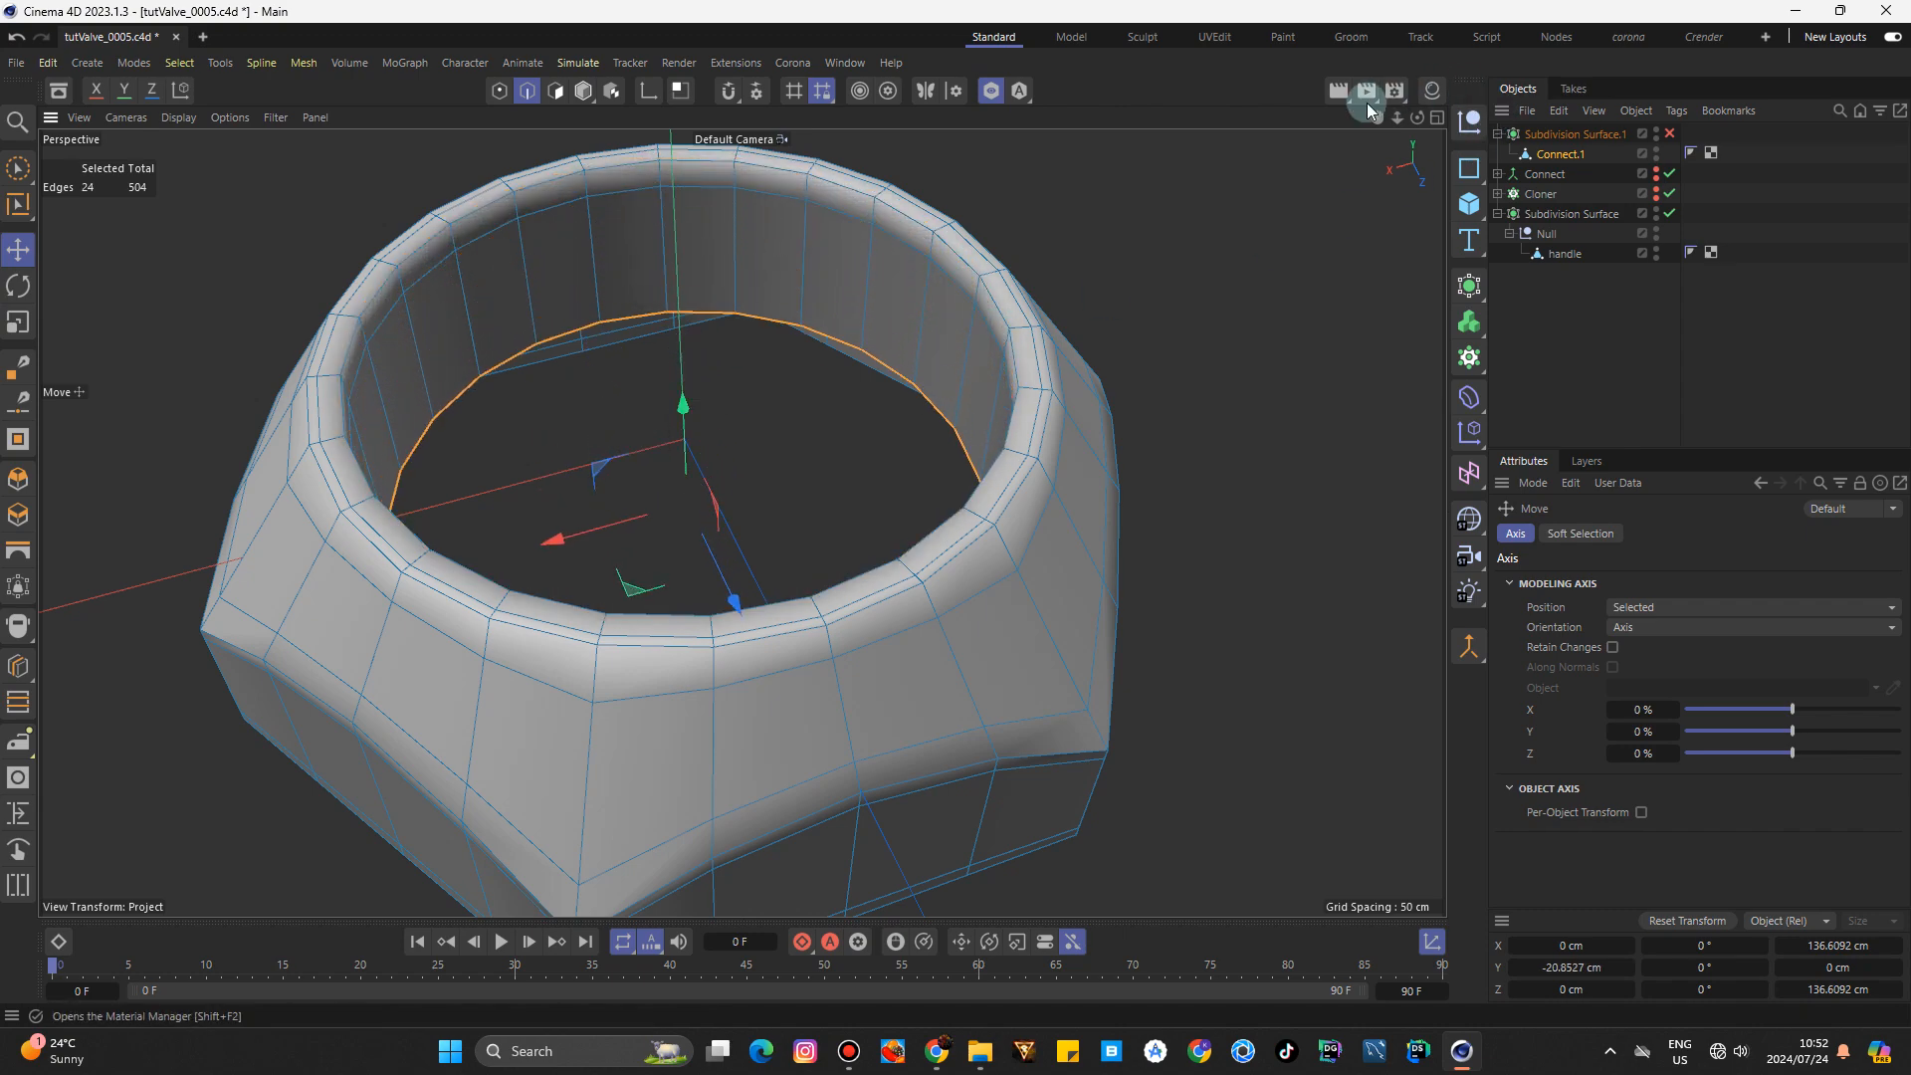
Extrude the nut's bottom outer edge loop inward by scaling it to about 131.4 by 113.8 cm.
drag(1397, 124, 741, 522)
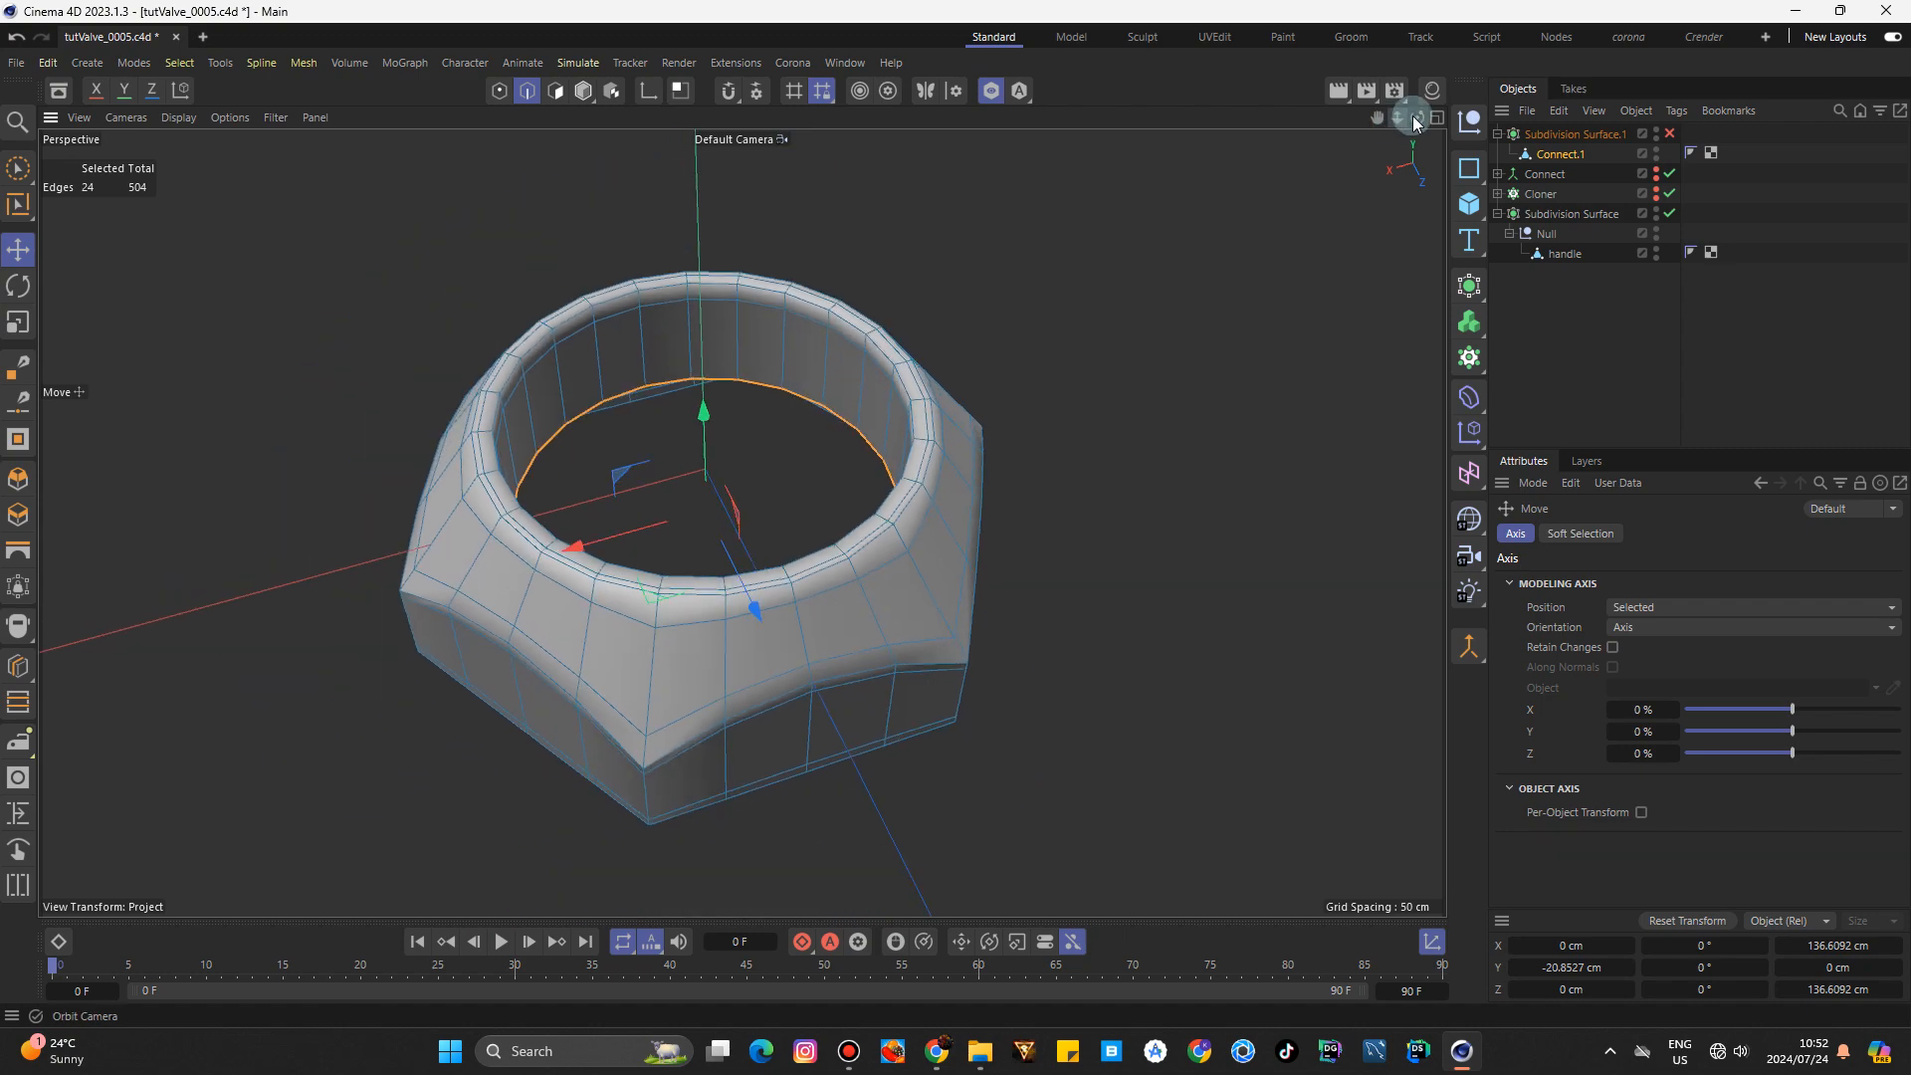
drag(1414, 122, 544, 614)
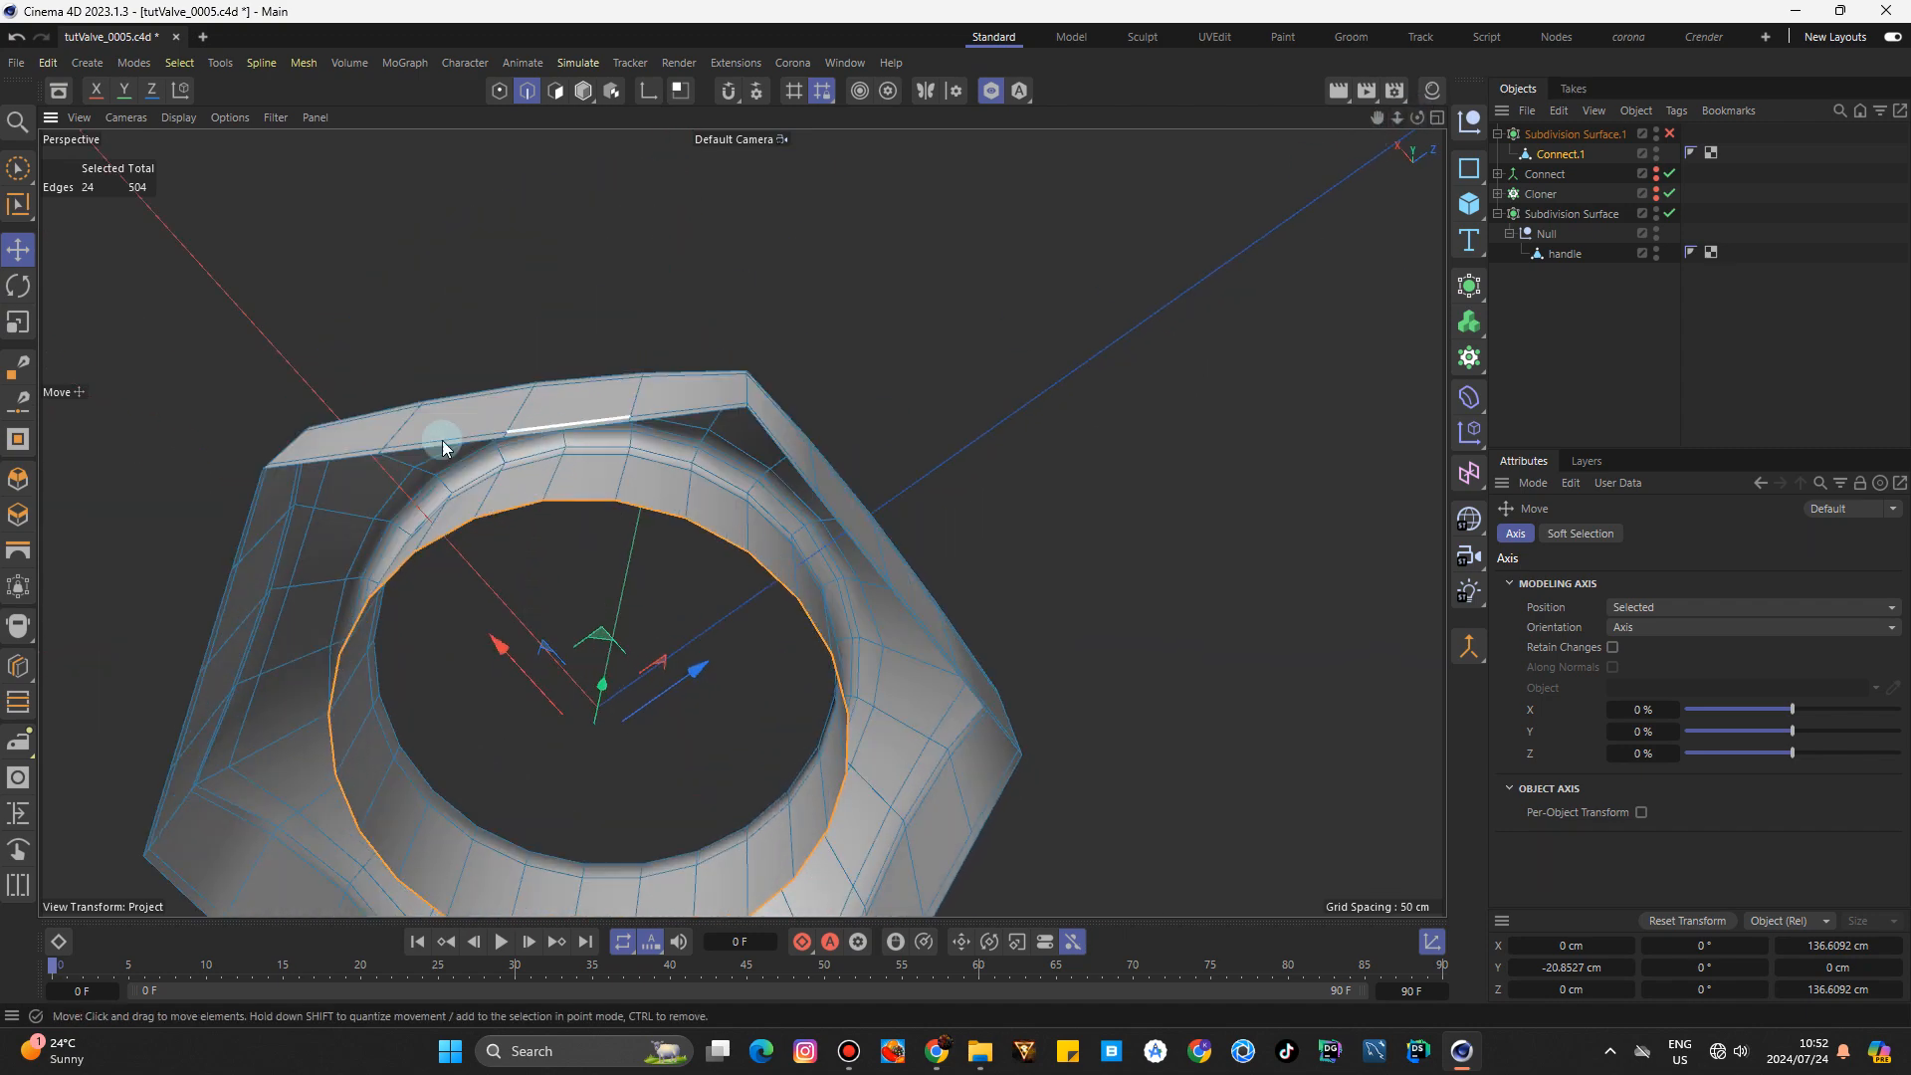
double_click(356, 459)
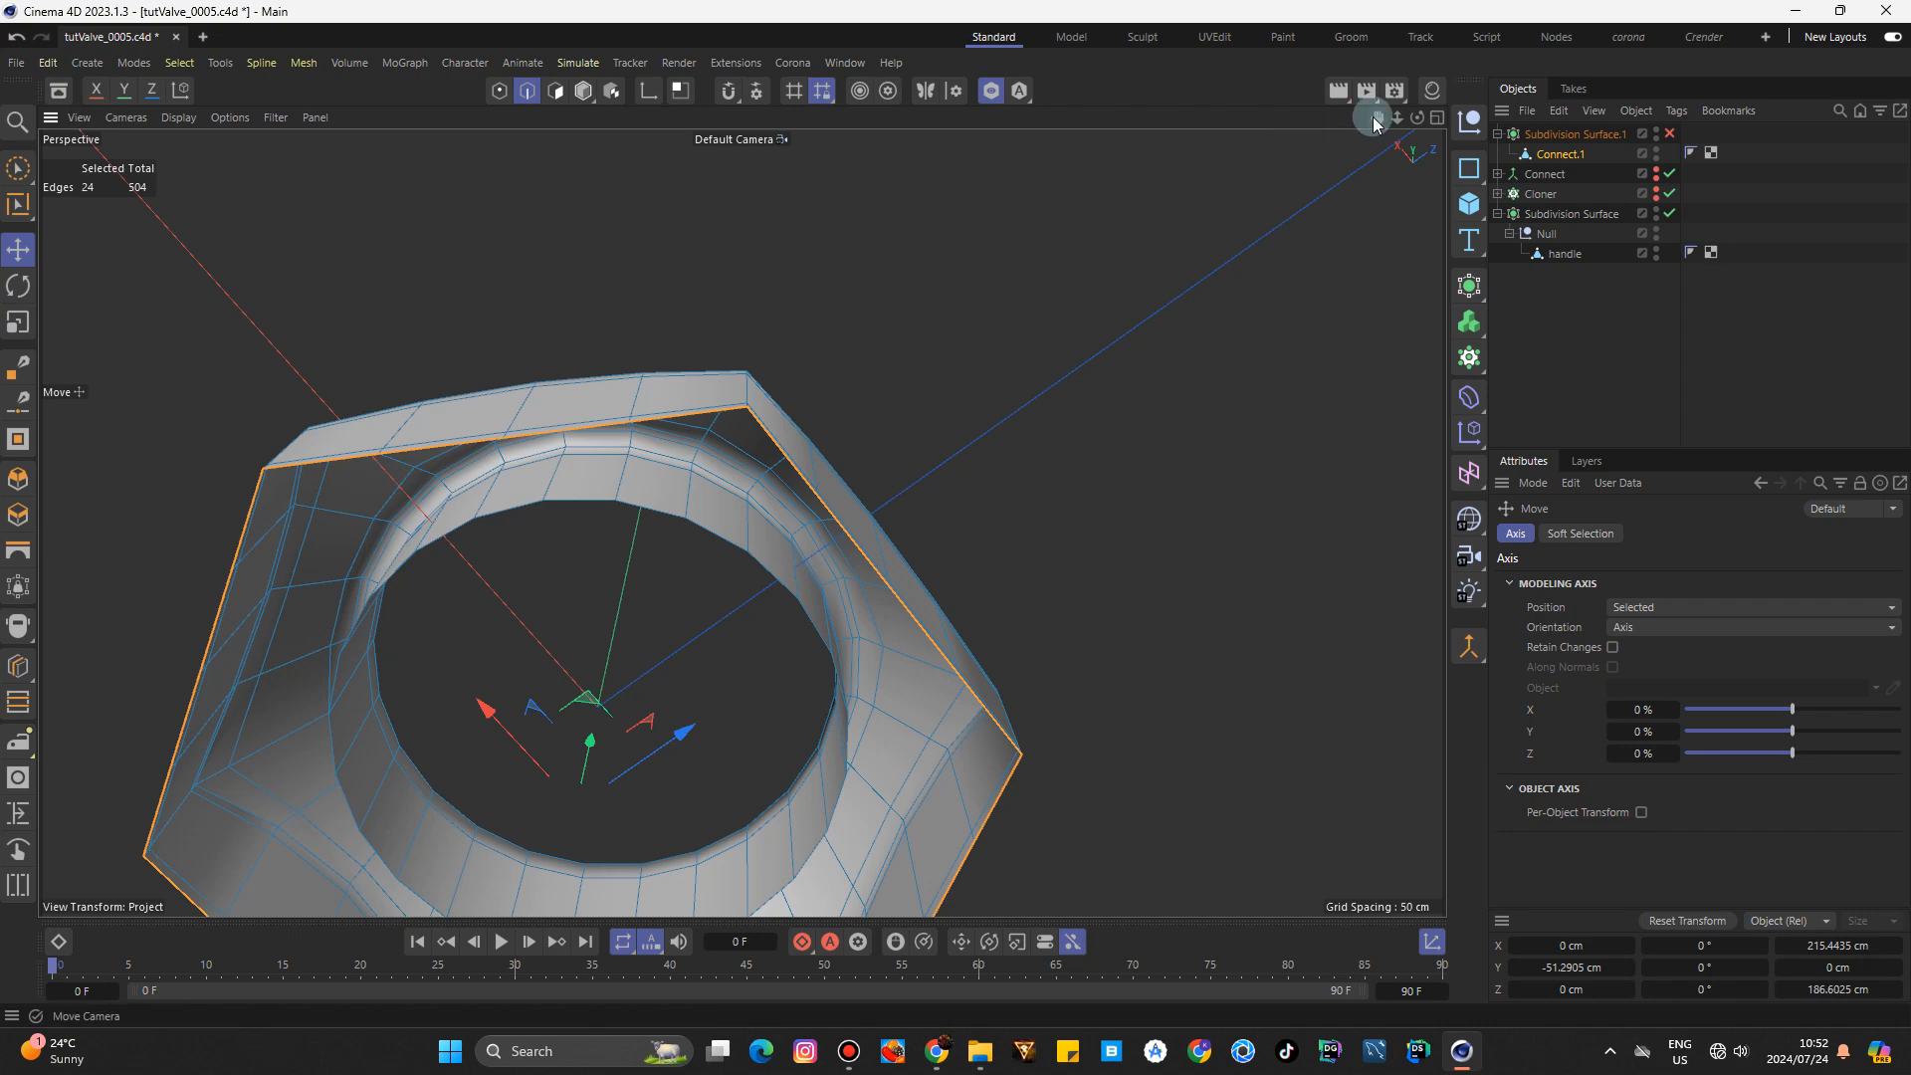
drag(1378, 120, 760, 444)
click(18, 322)
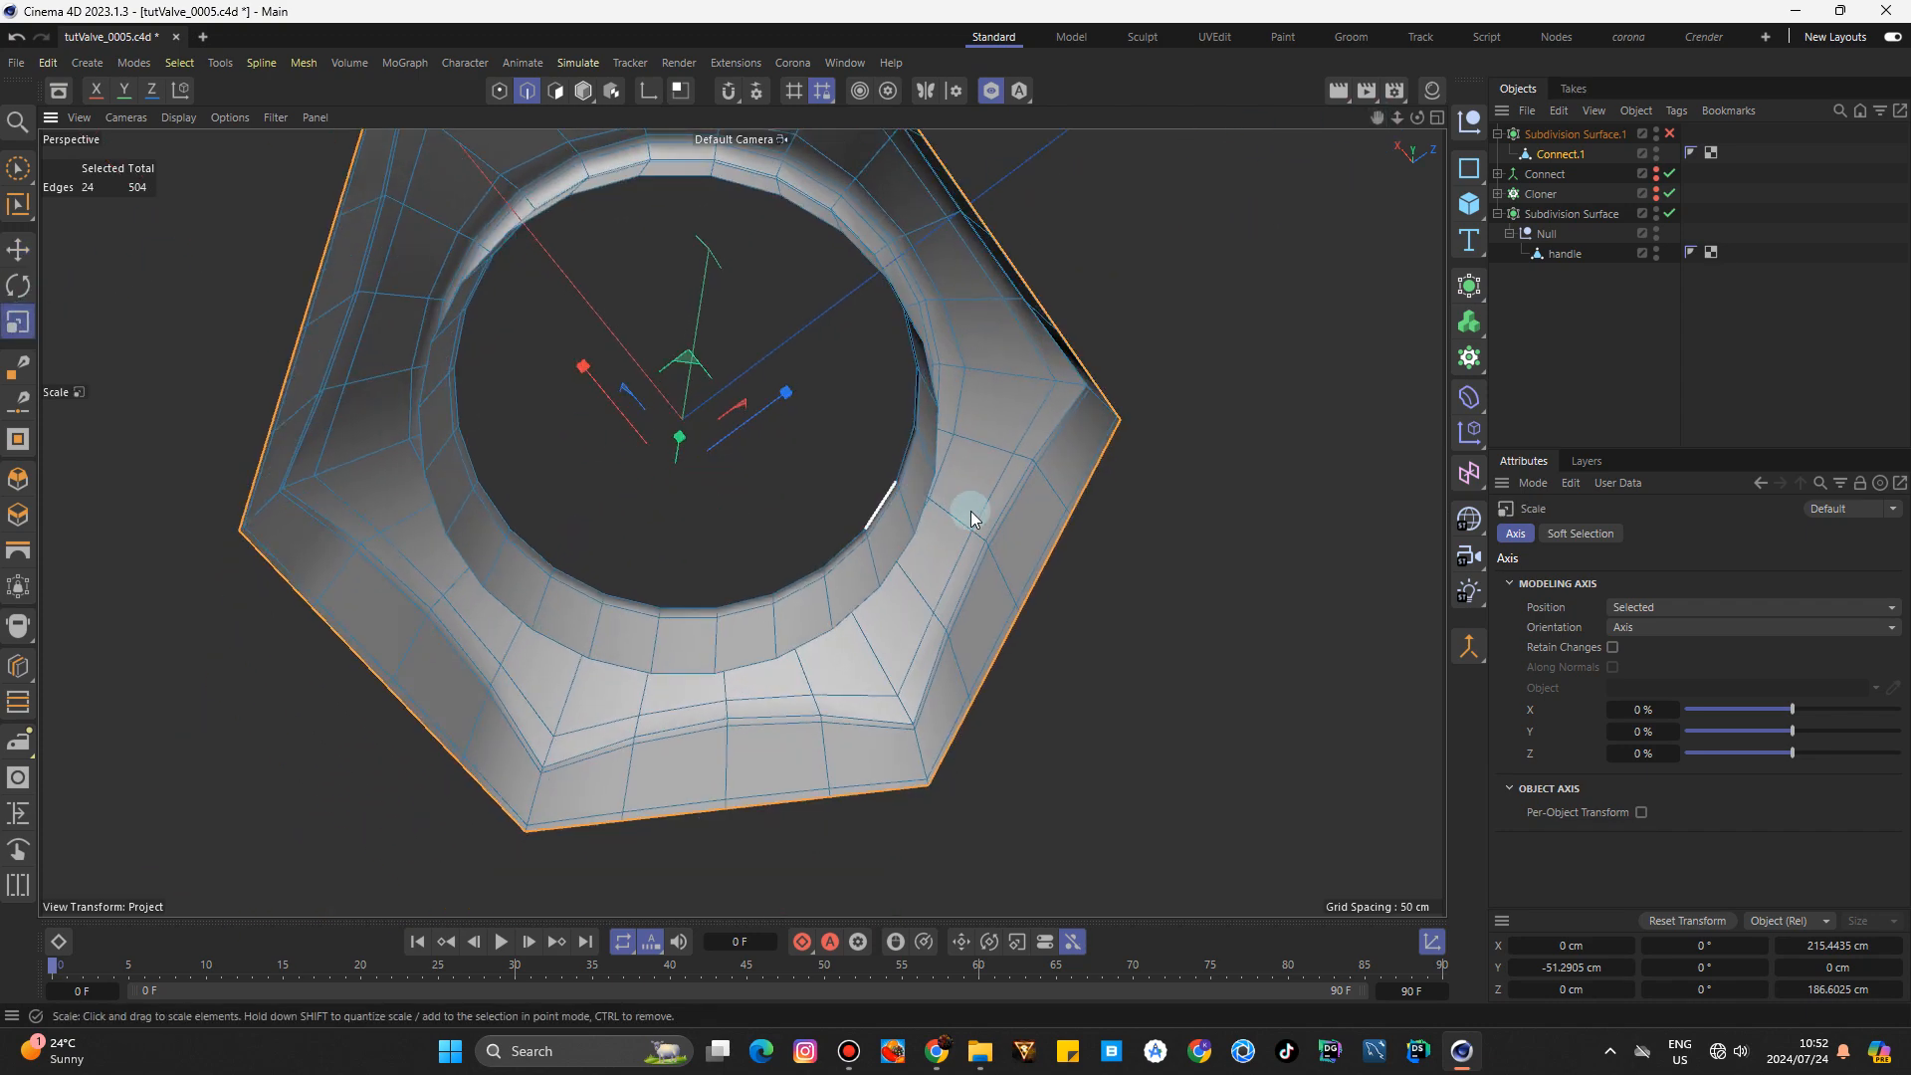
ctrl+drag(1179, 546, 948, 577)
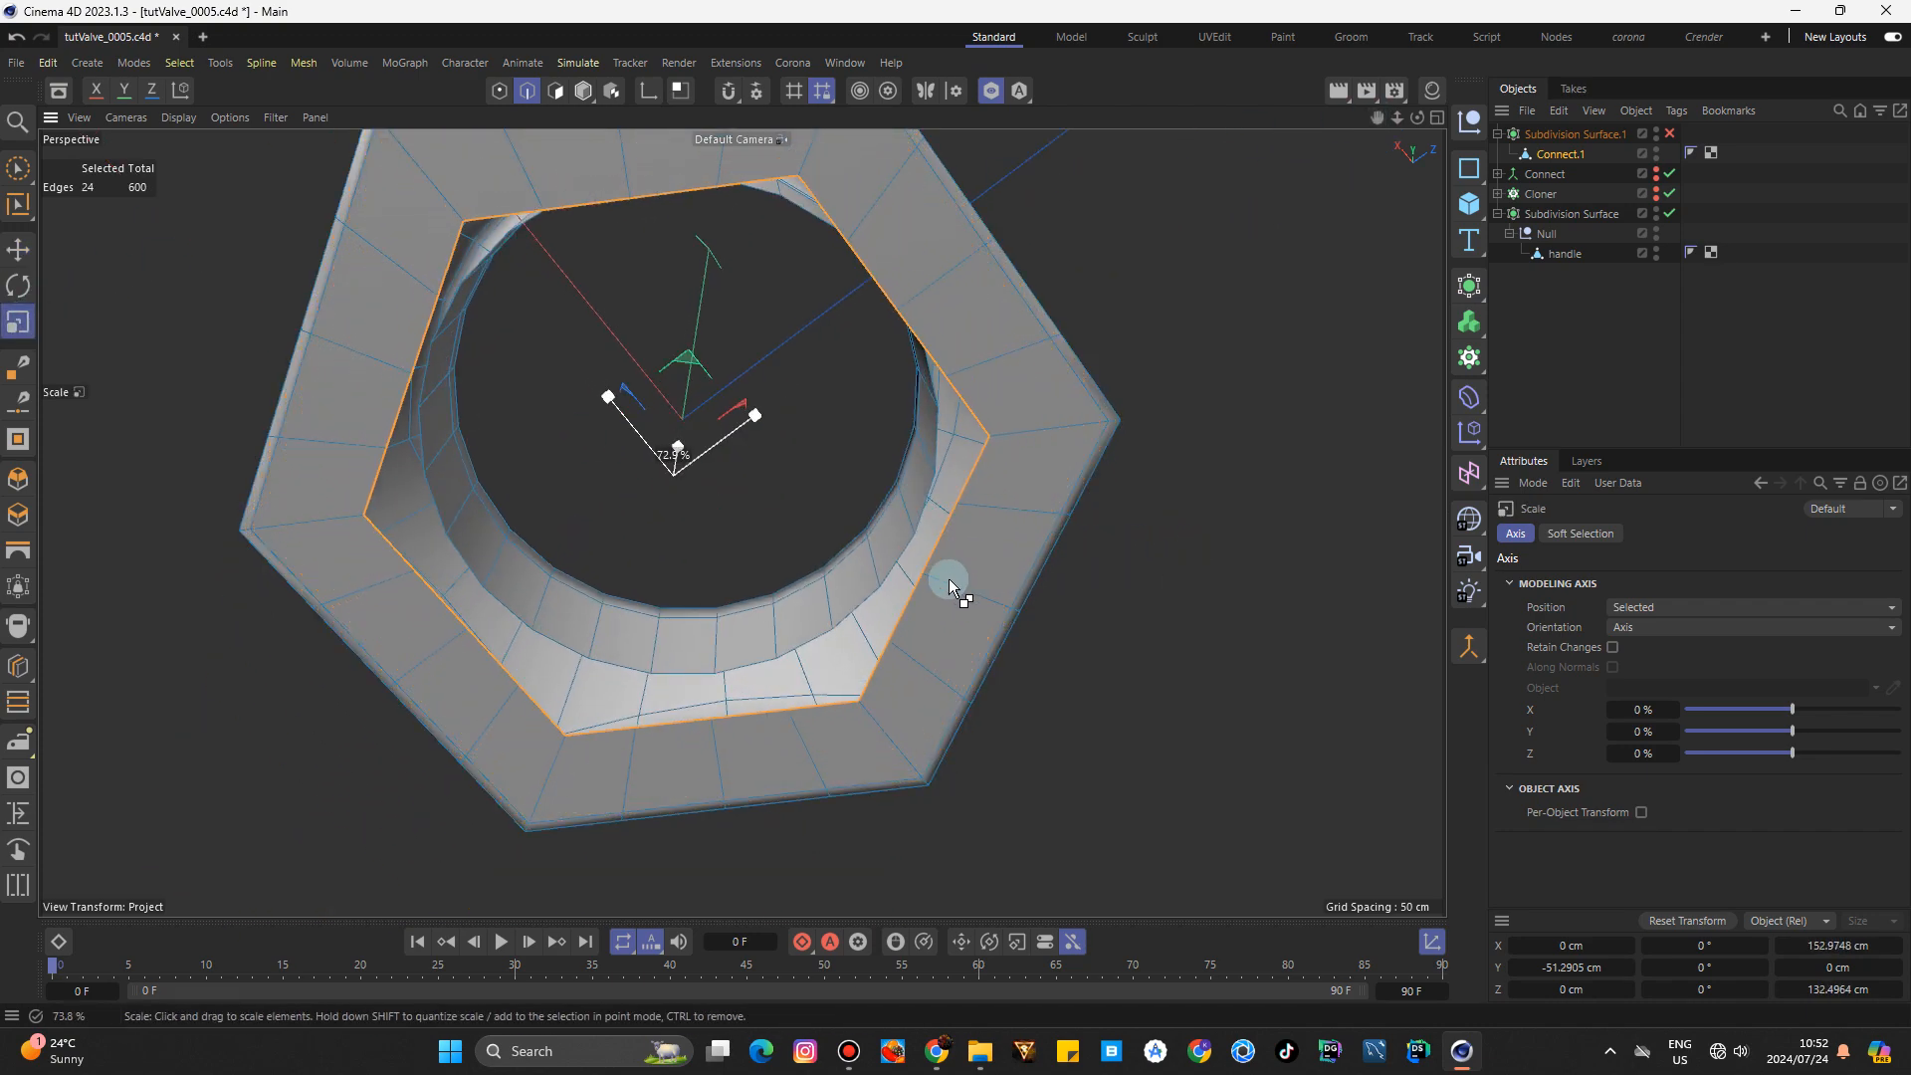
ctrl+drag(1127, 605, 1035, 597)
Re-enable the nut's Subdivision Surface, then return to model mode with nothing selected.
drag(1397, 120, 624, 573)
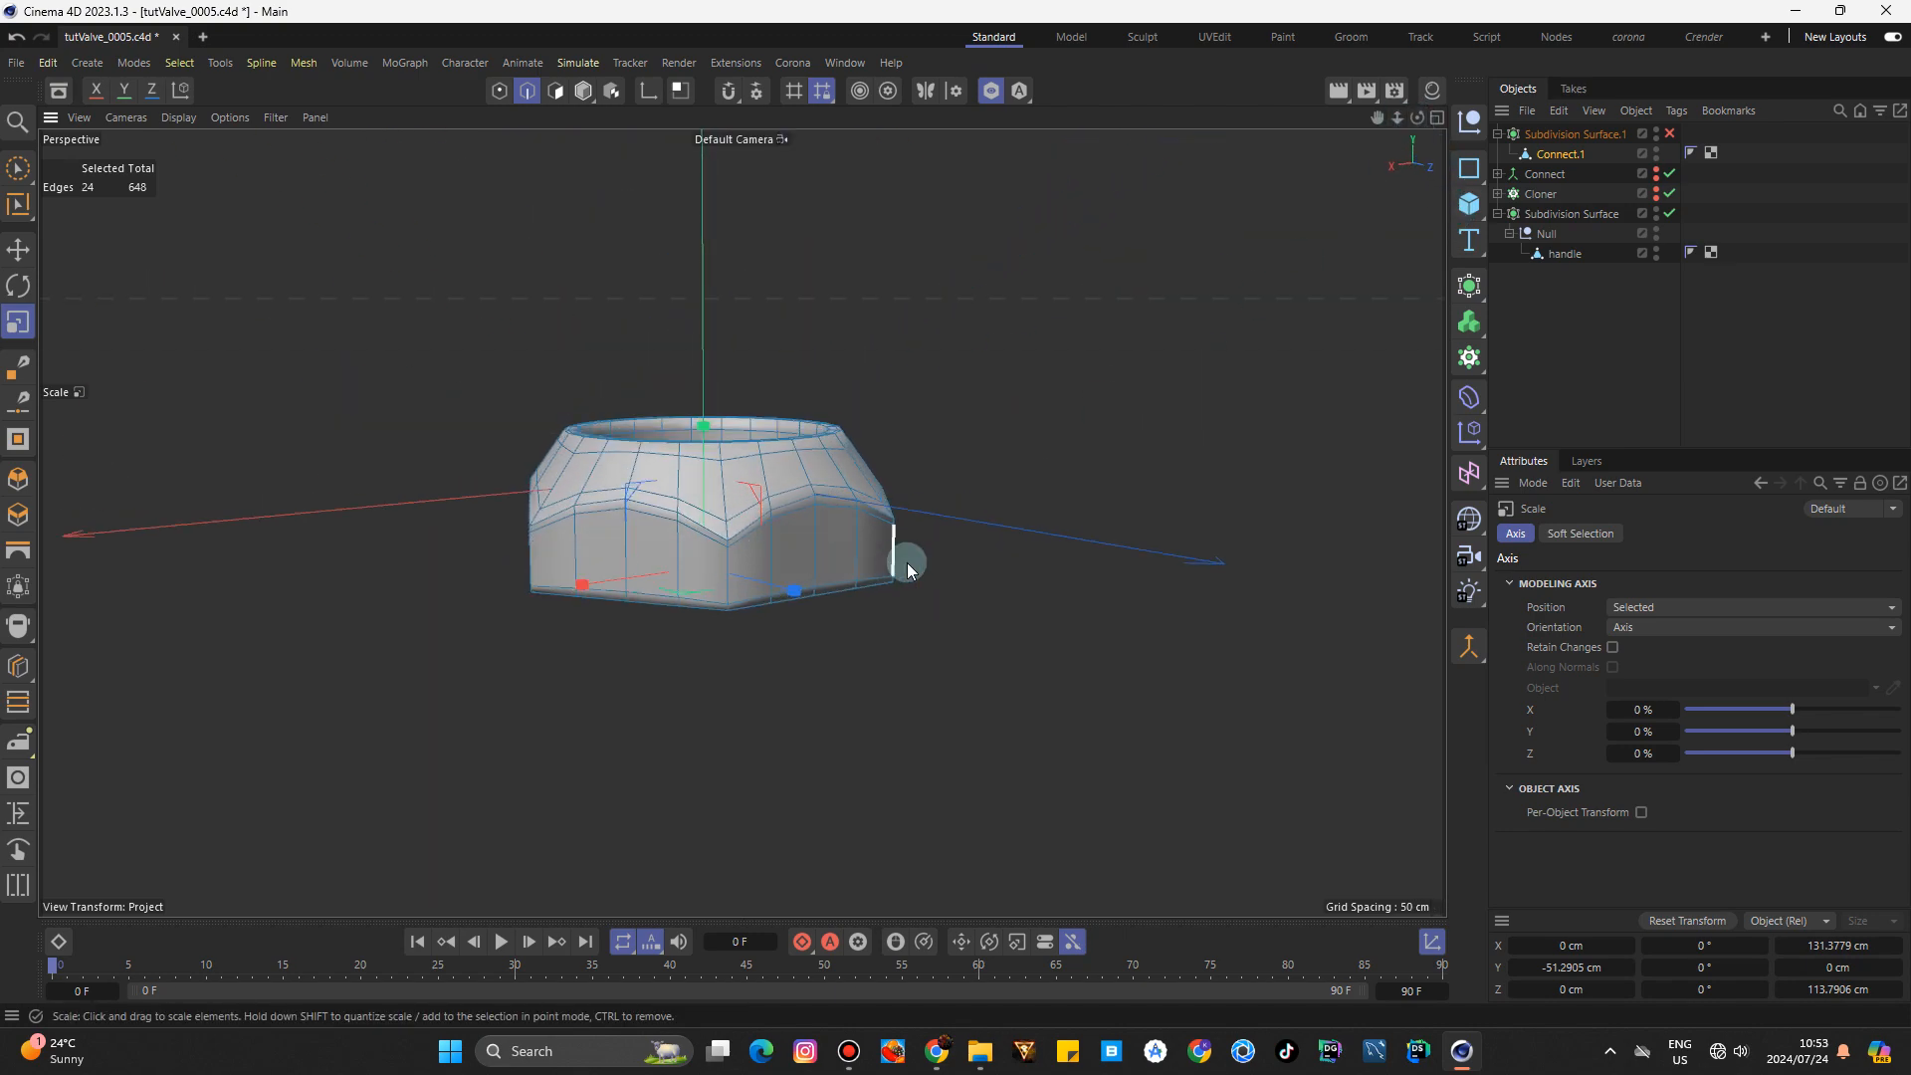
click(1669, 133)
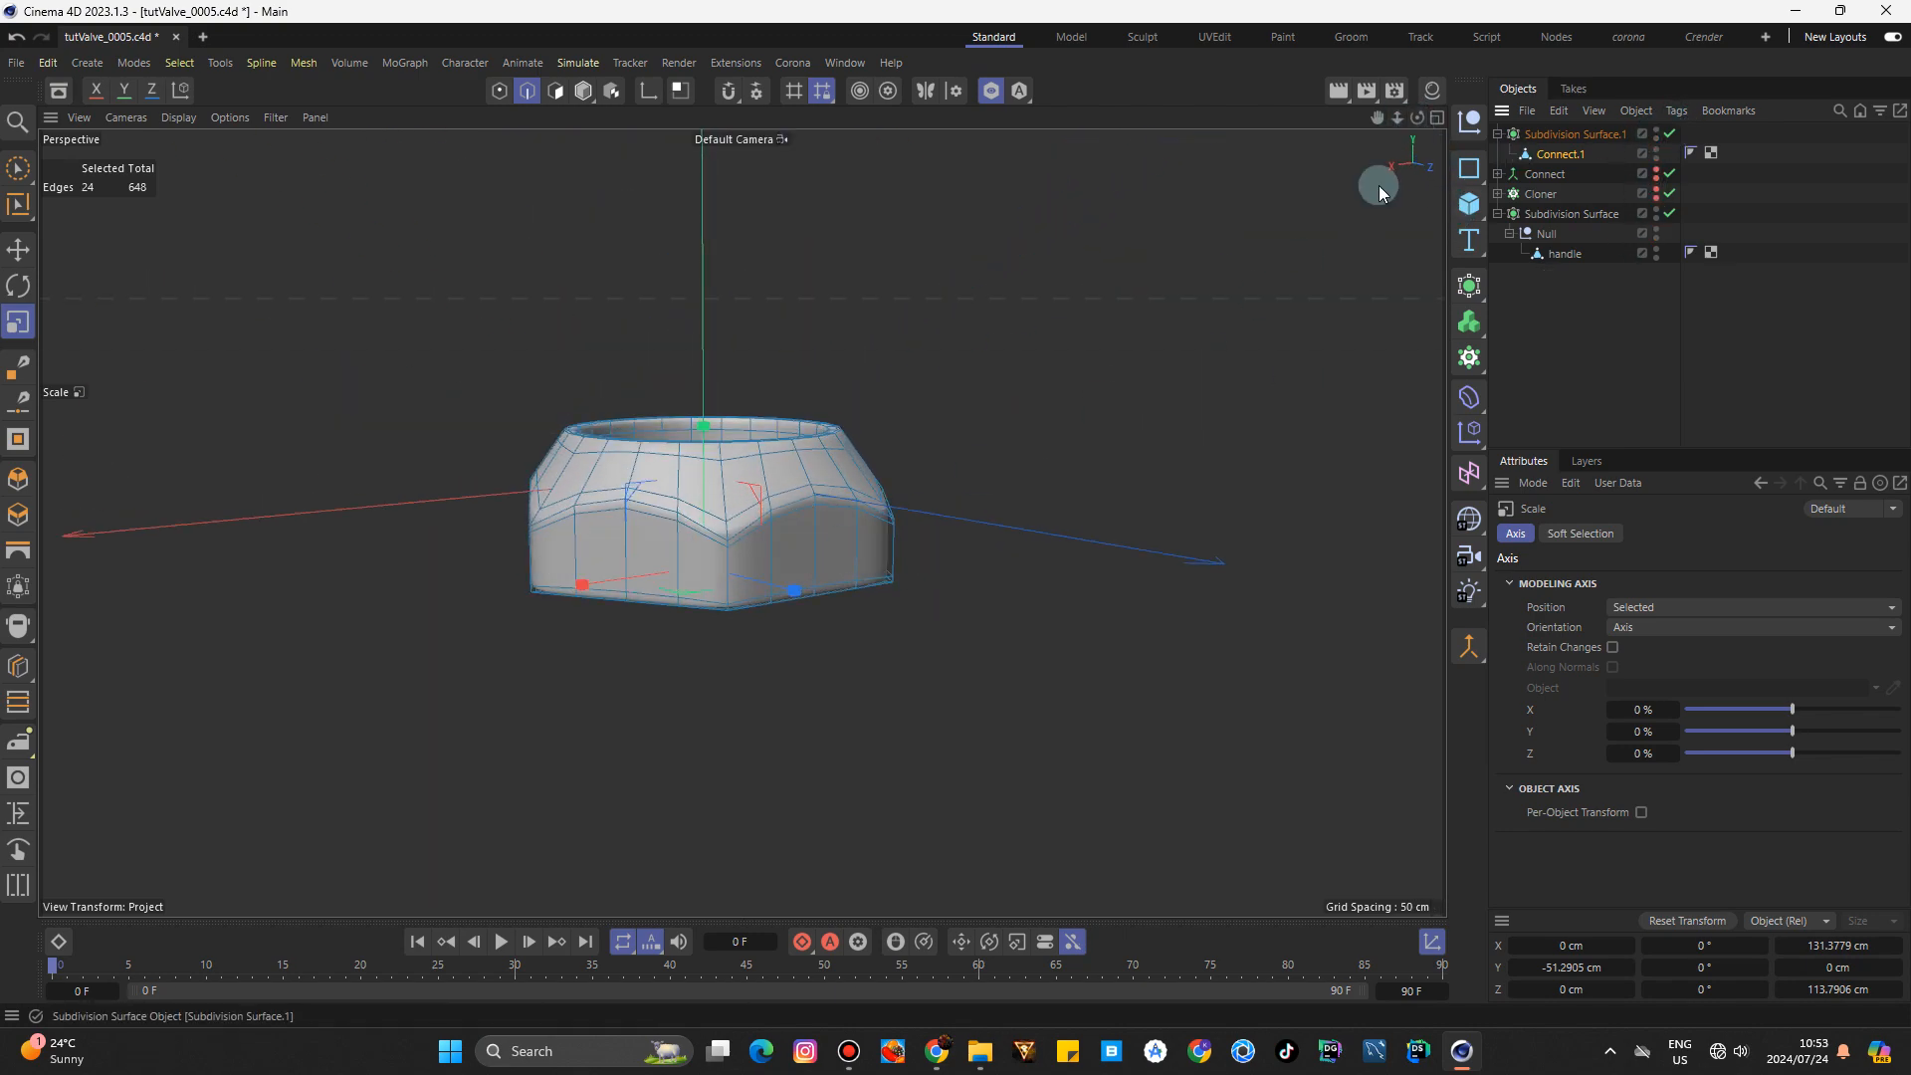
scroll(670, 338, up, 3)
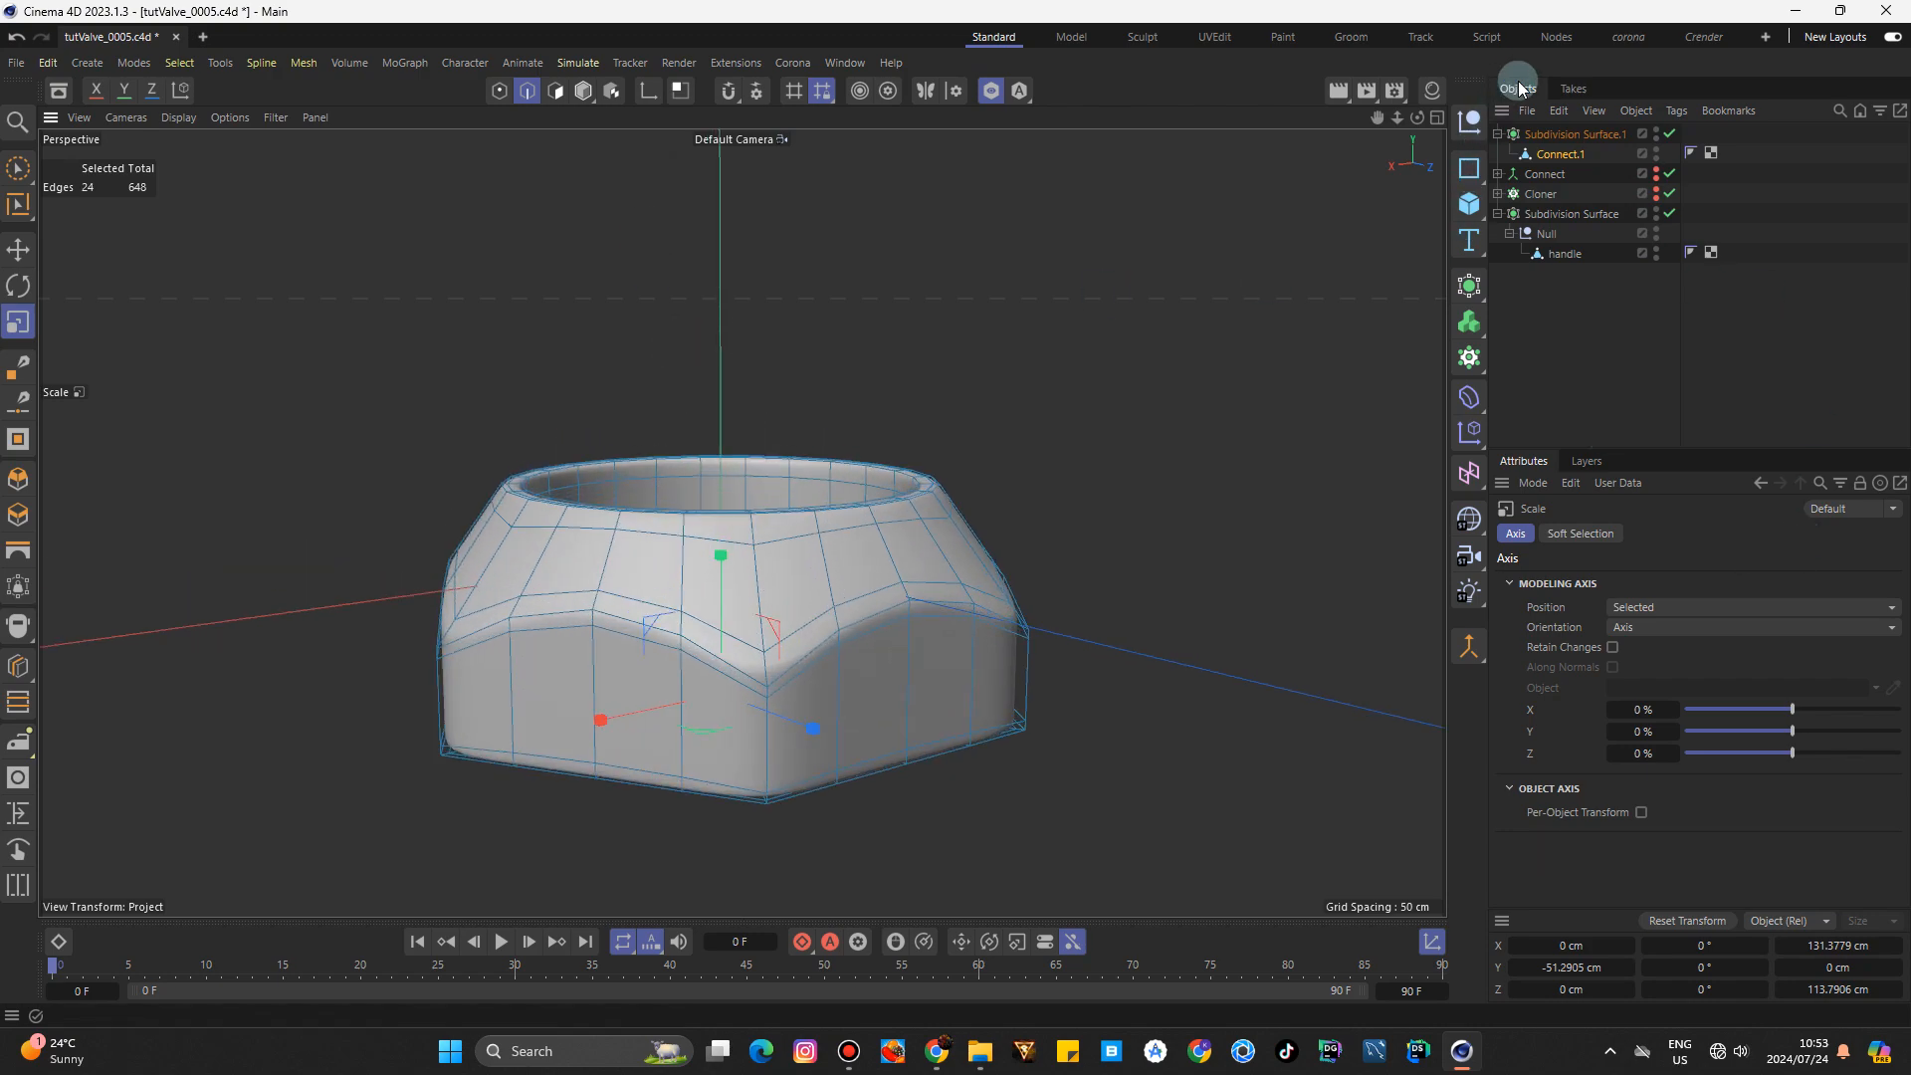
click(1564, 133)
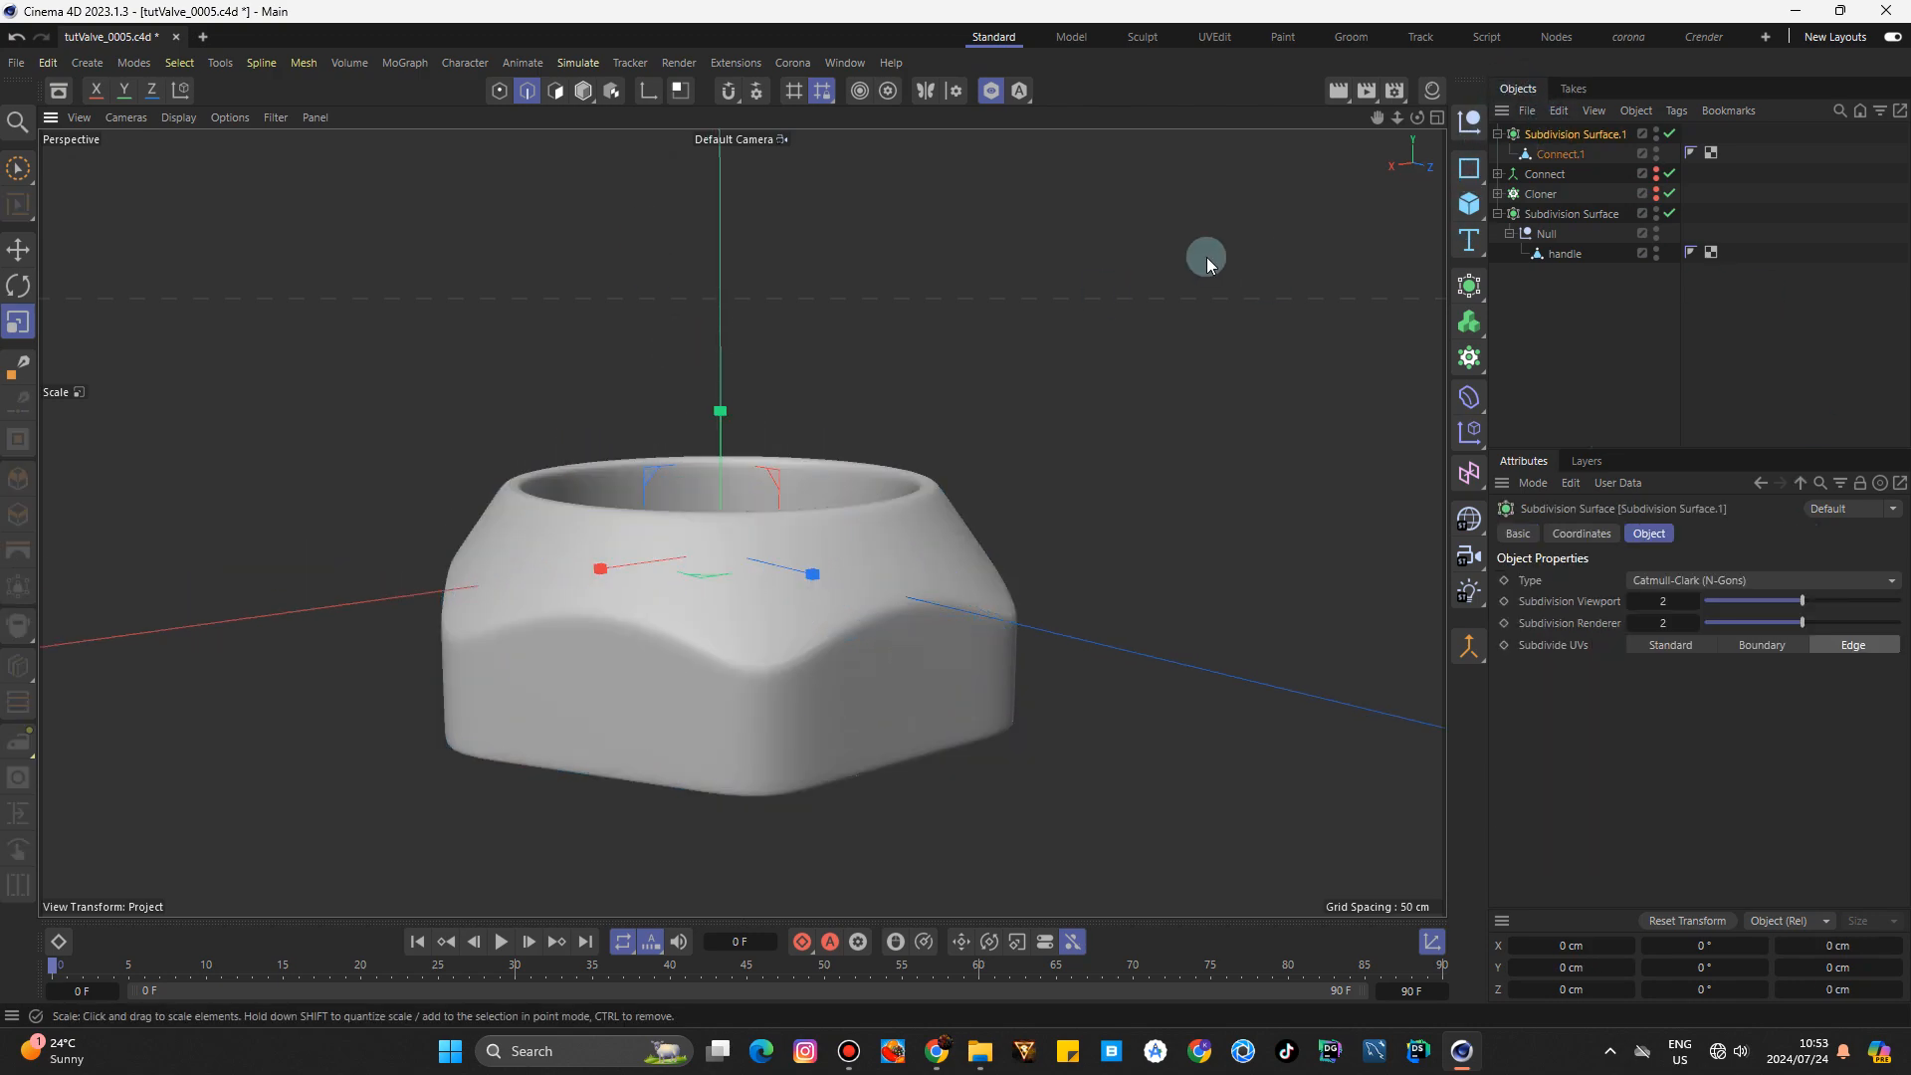
click(582, 88)
click(1006, 356)
mouse_move(1397, 118)
mouse_down()
mouse_move(1324, 121)
mouse_move(1419, 164)
mouse_move(1424, 42)
mouse_move(1419, 148)
mouse_move(1427, 120)
mouse_up()
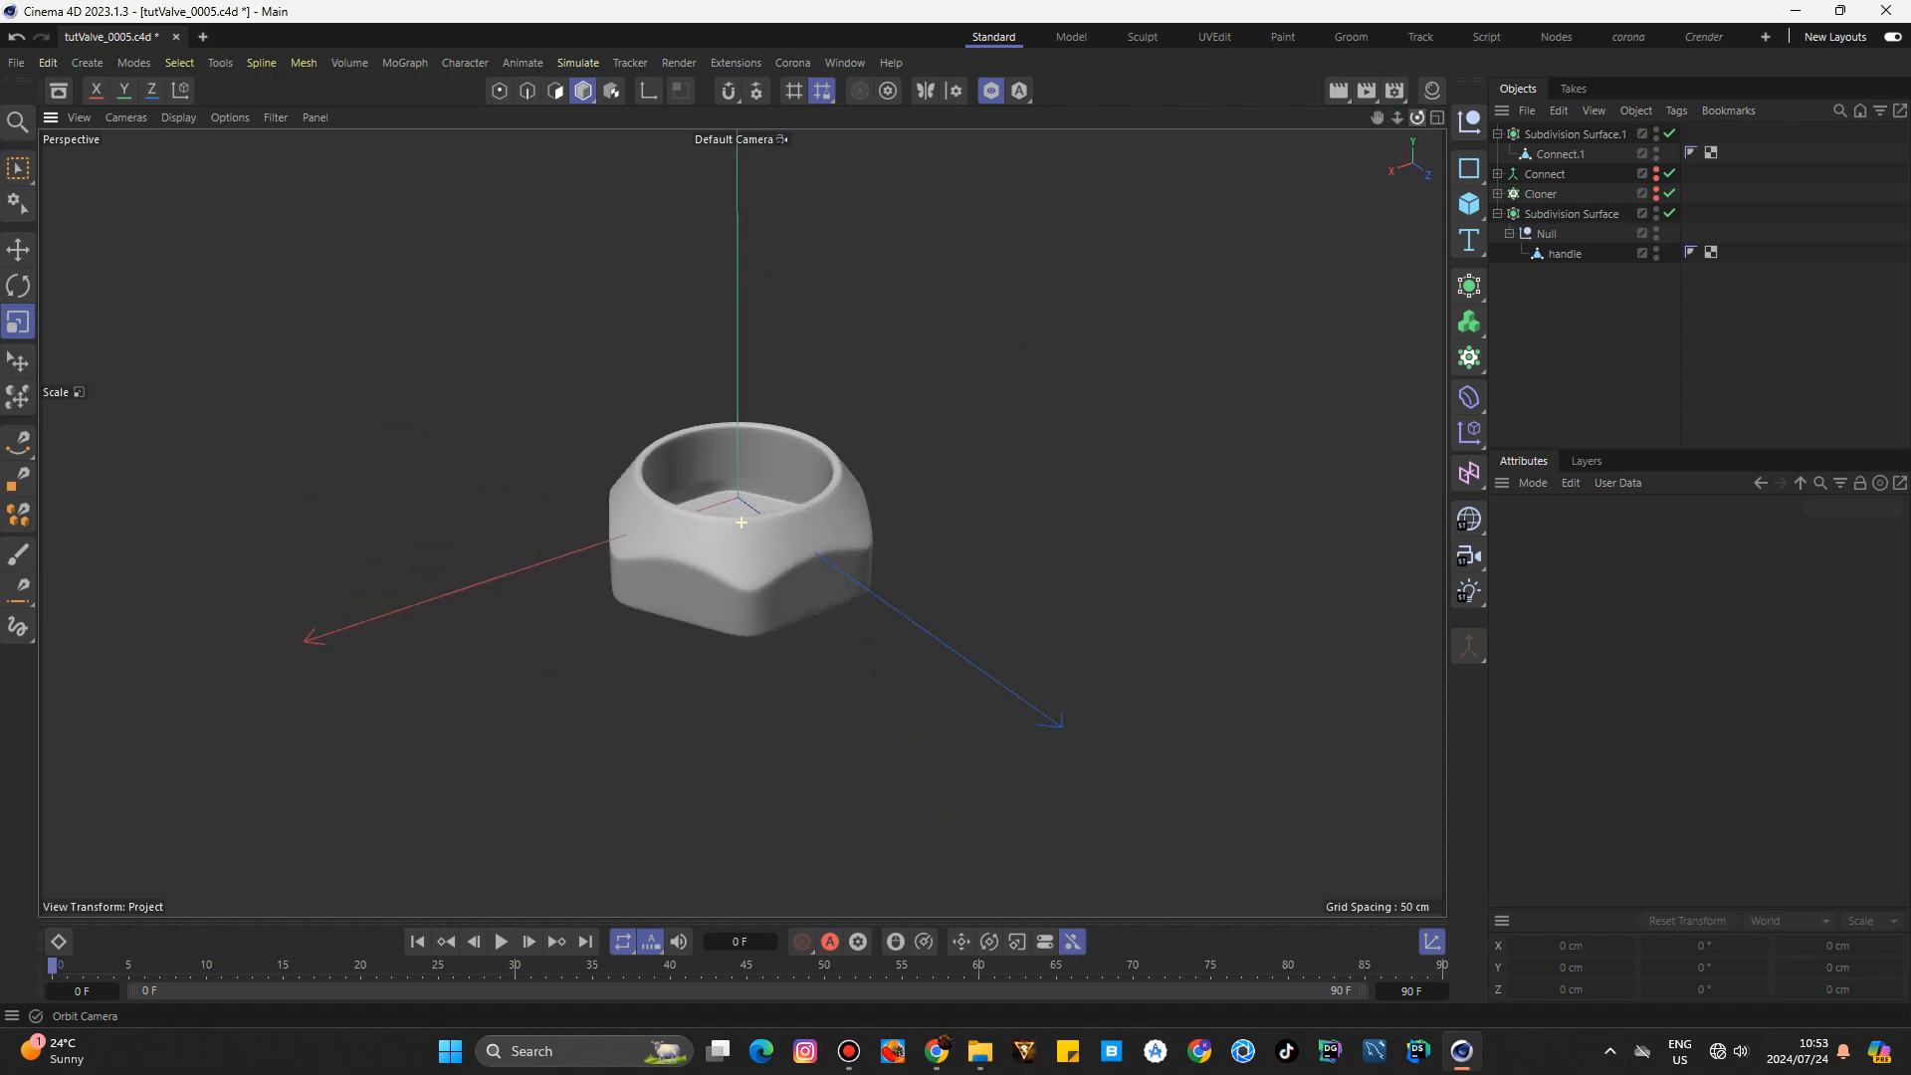
Collapse the Subdivision Surface.1 hierarchy and rename it "nut".
click(1497, 134)
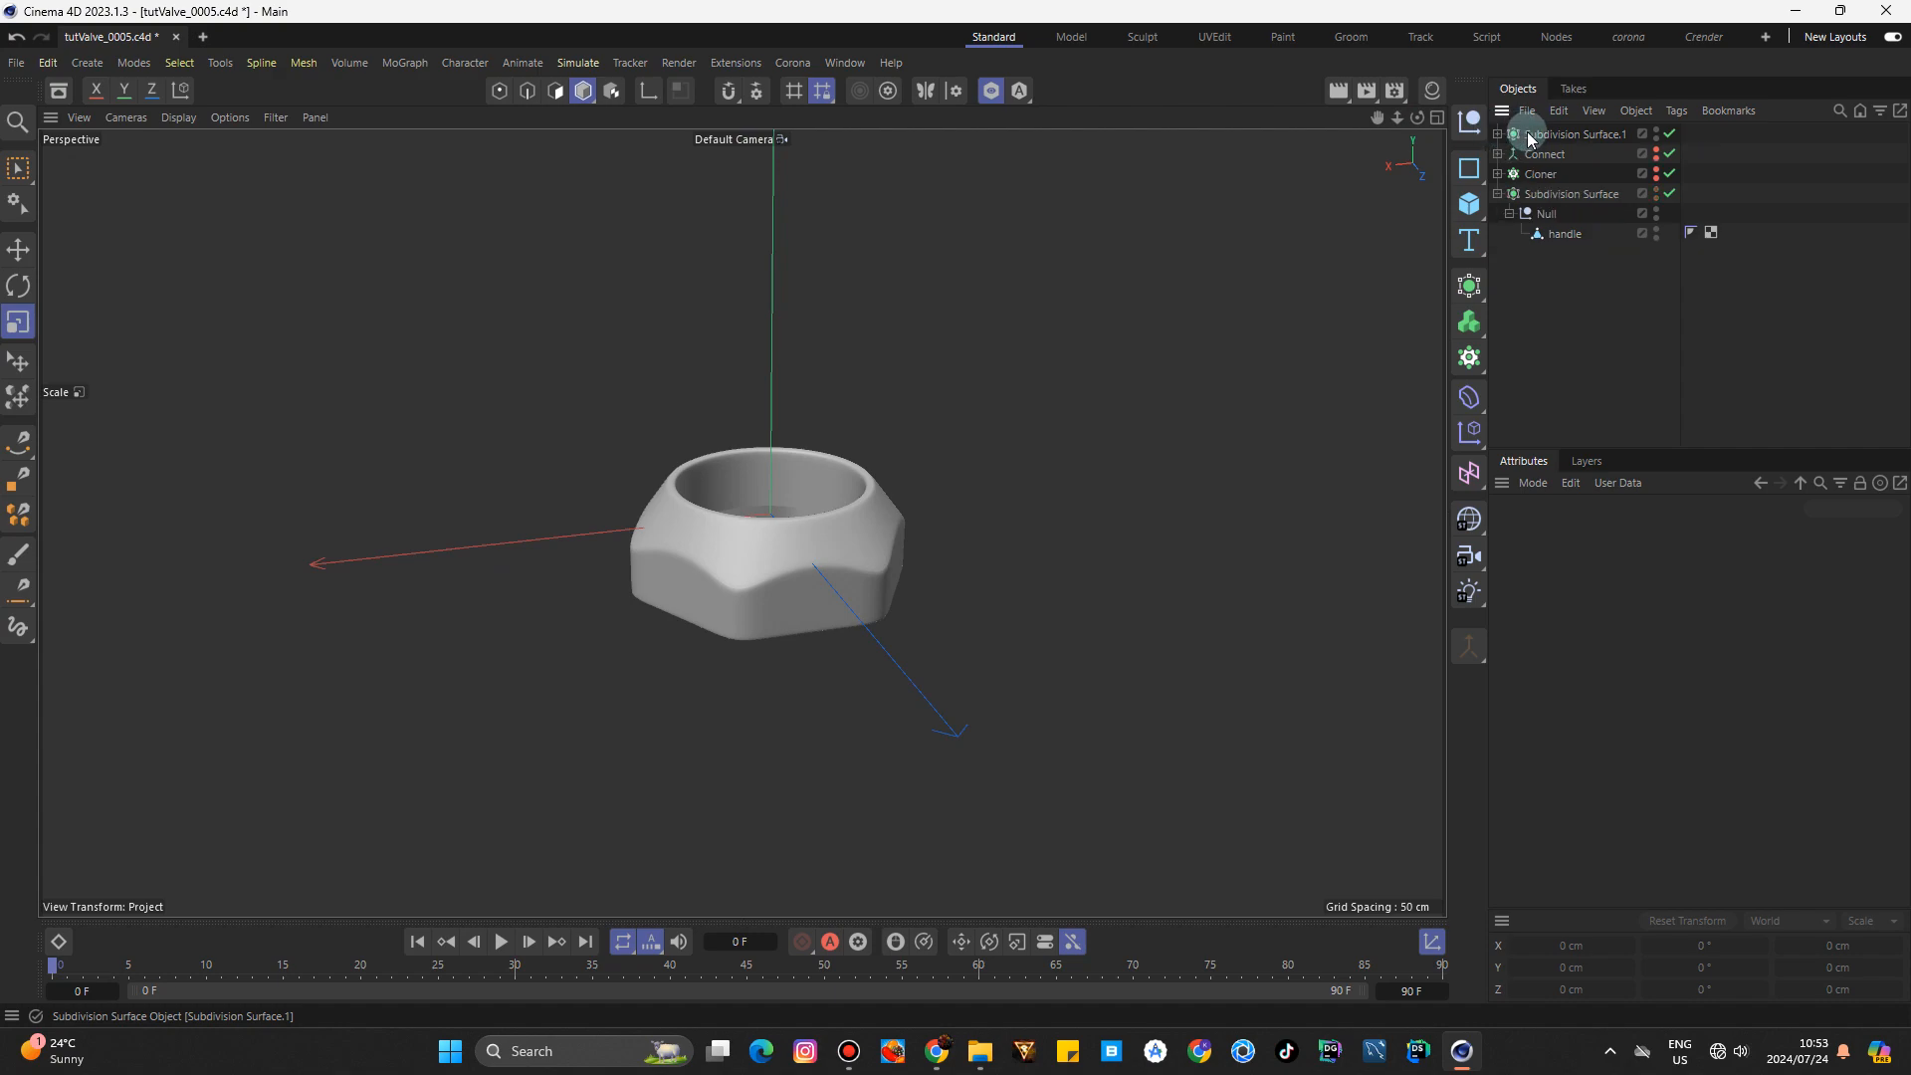
double_click(1530, 136)
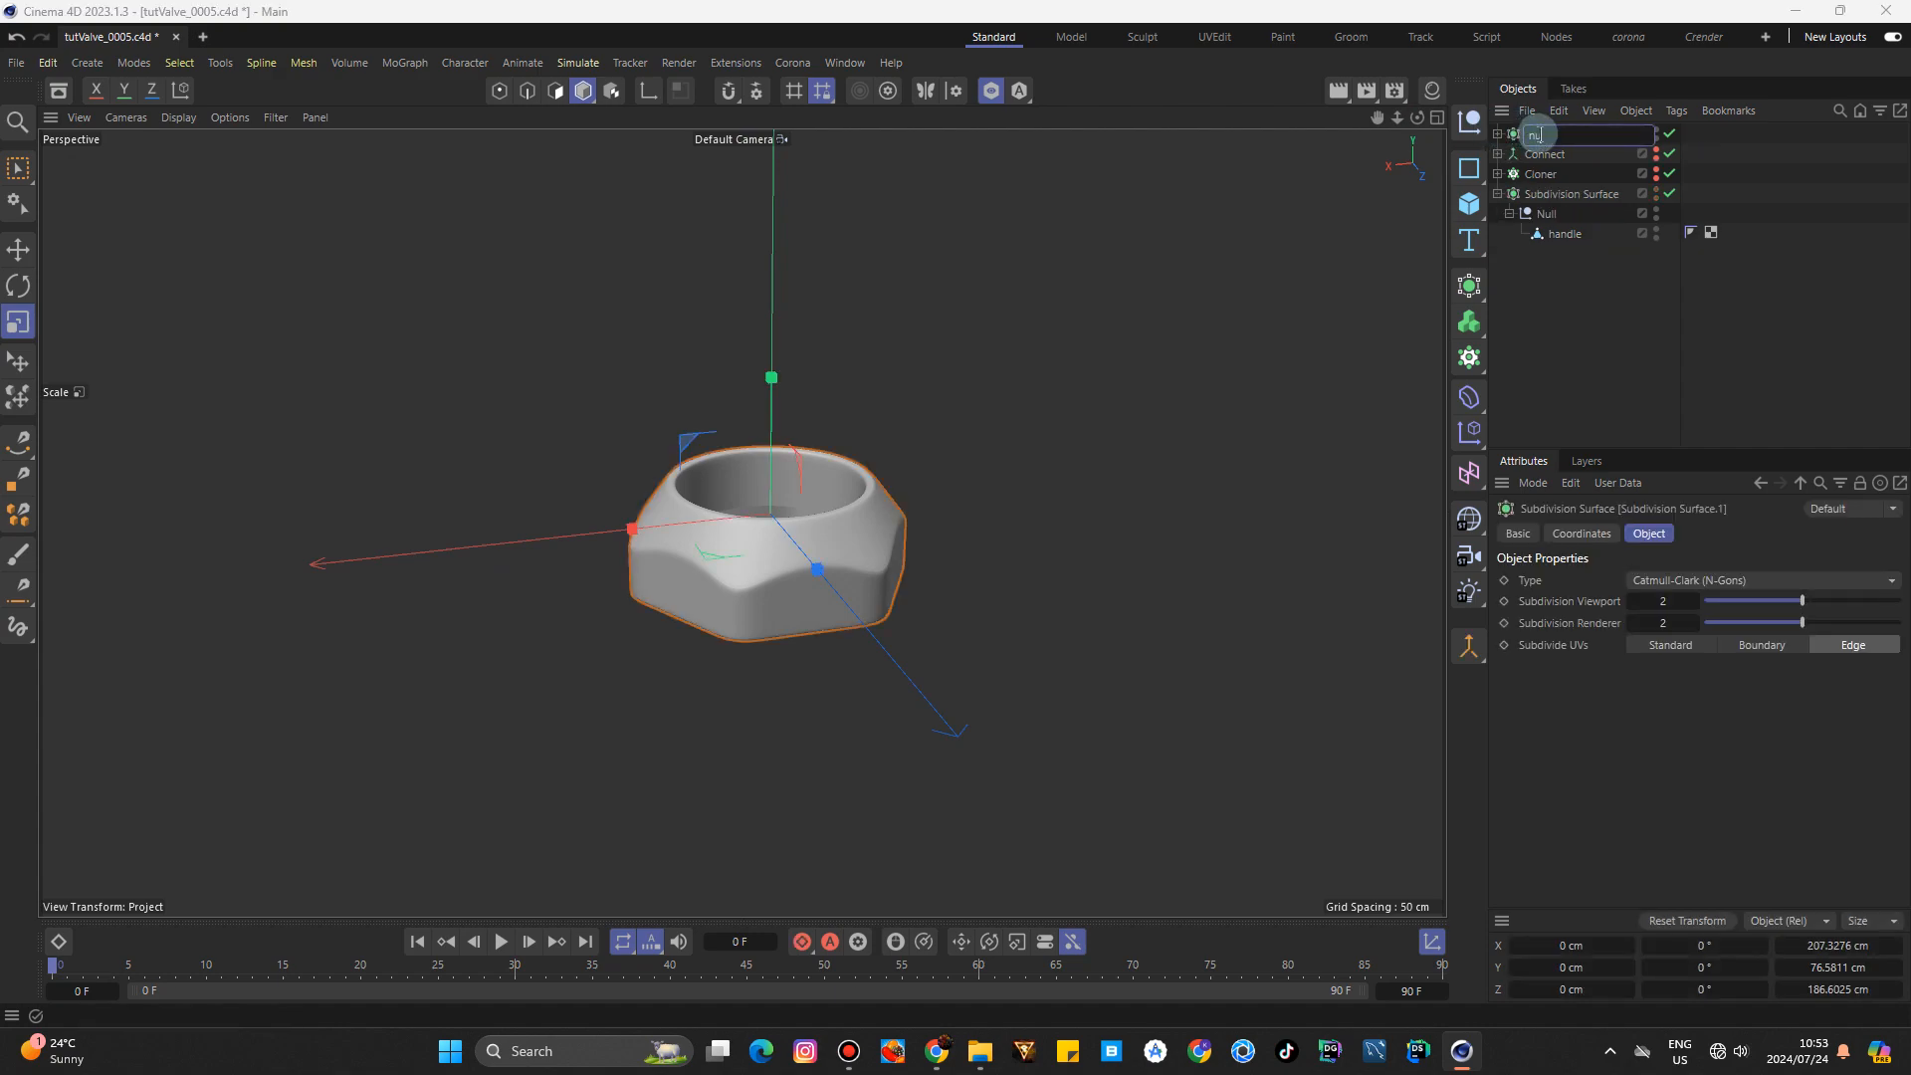
key(Return)
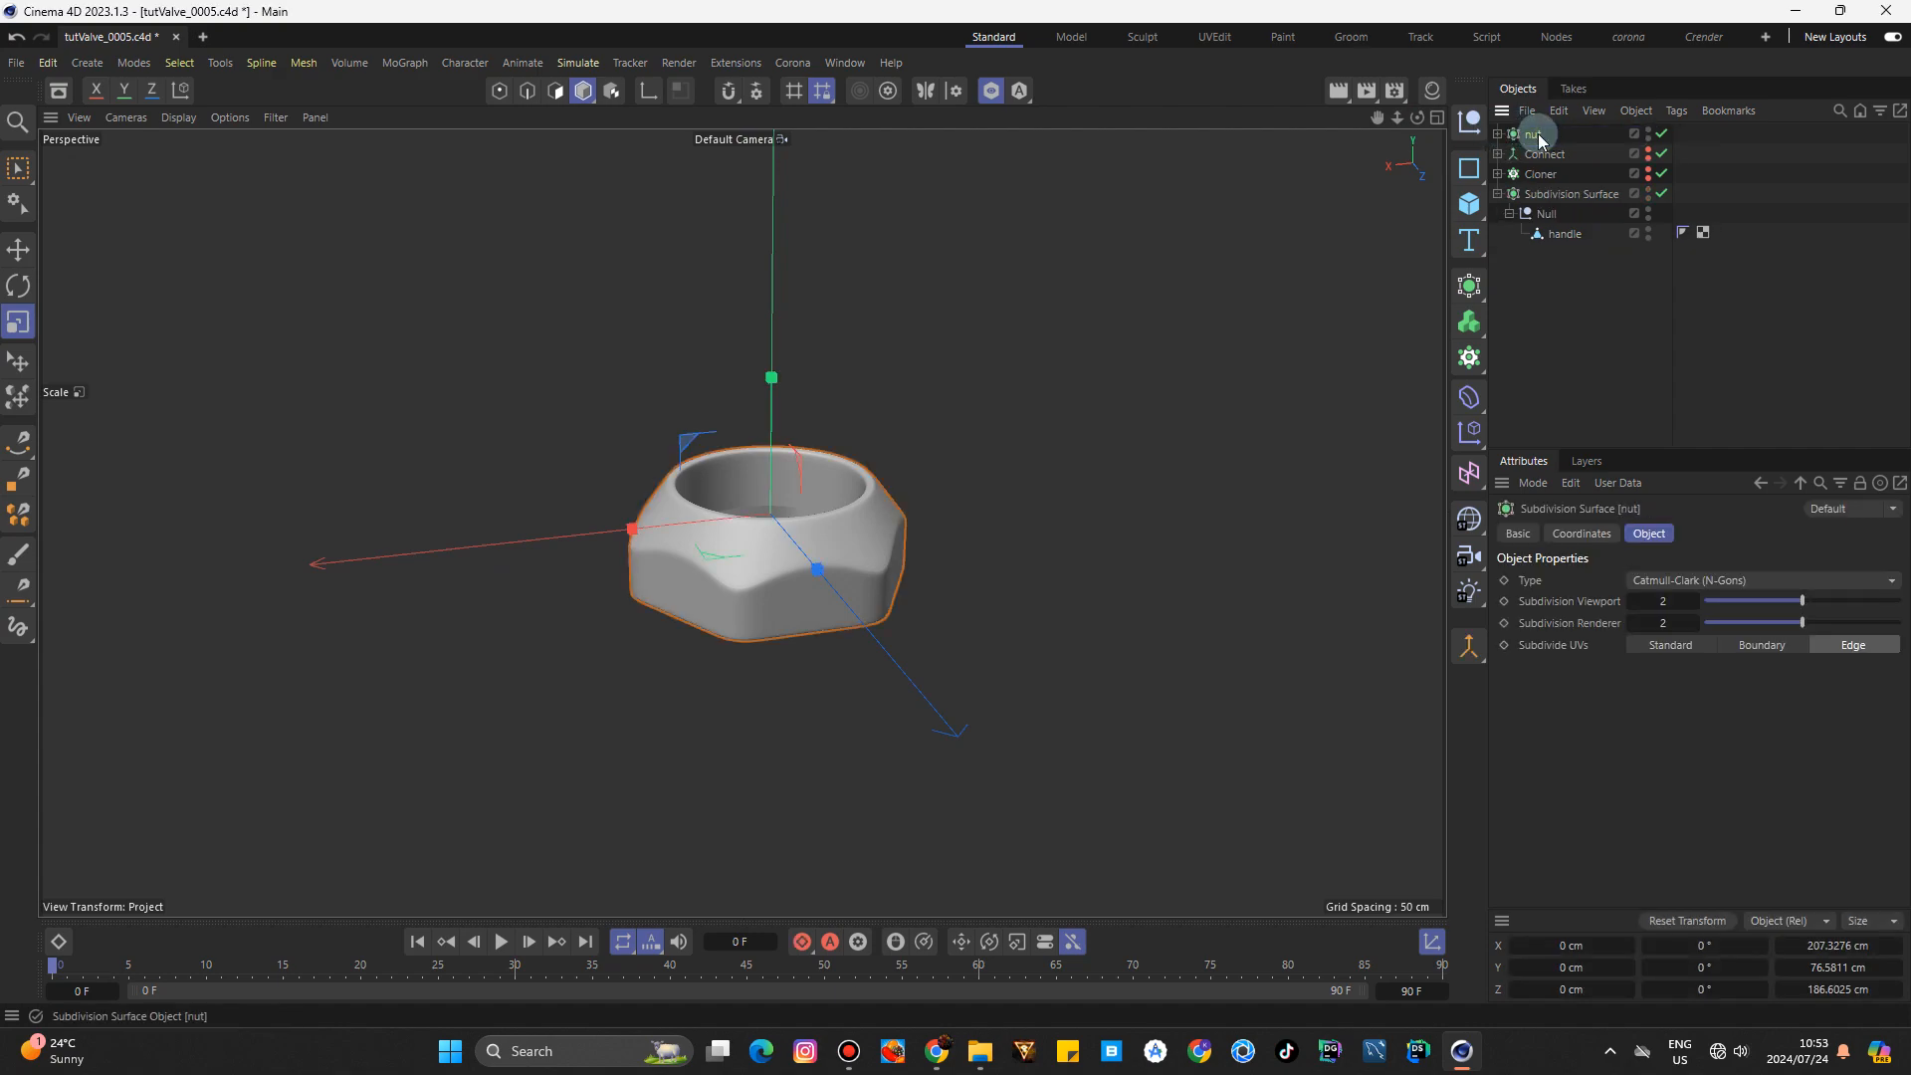
click(1238, 224)
Add a Cylinder through the nut with a radius of about 69.7 cm and 100 rotation segments.
click(1469, 203)
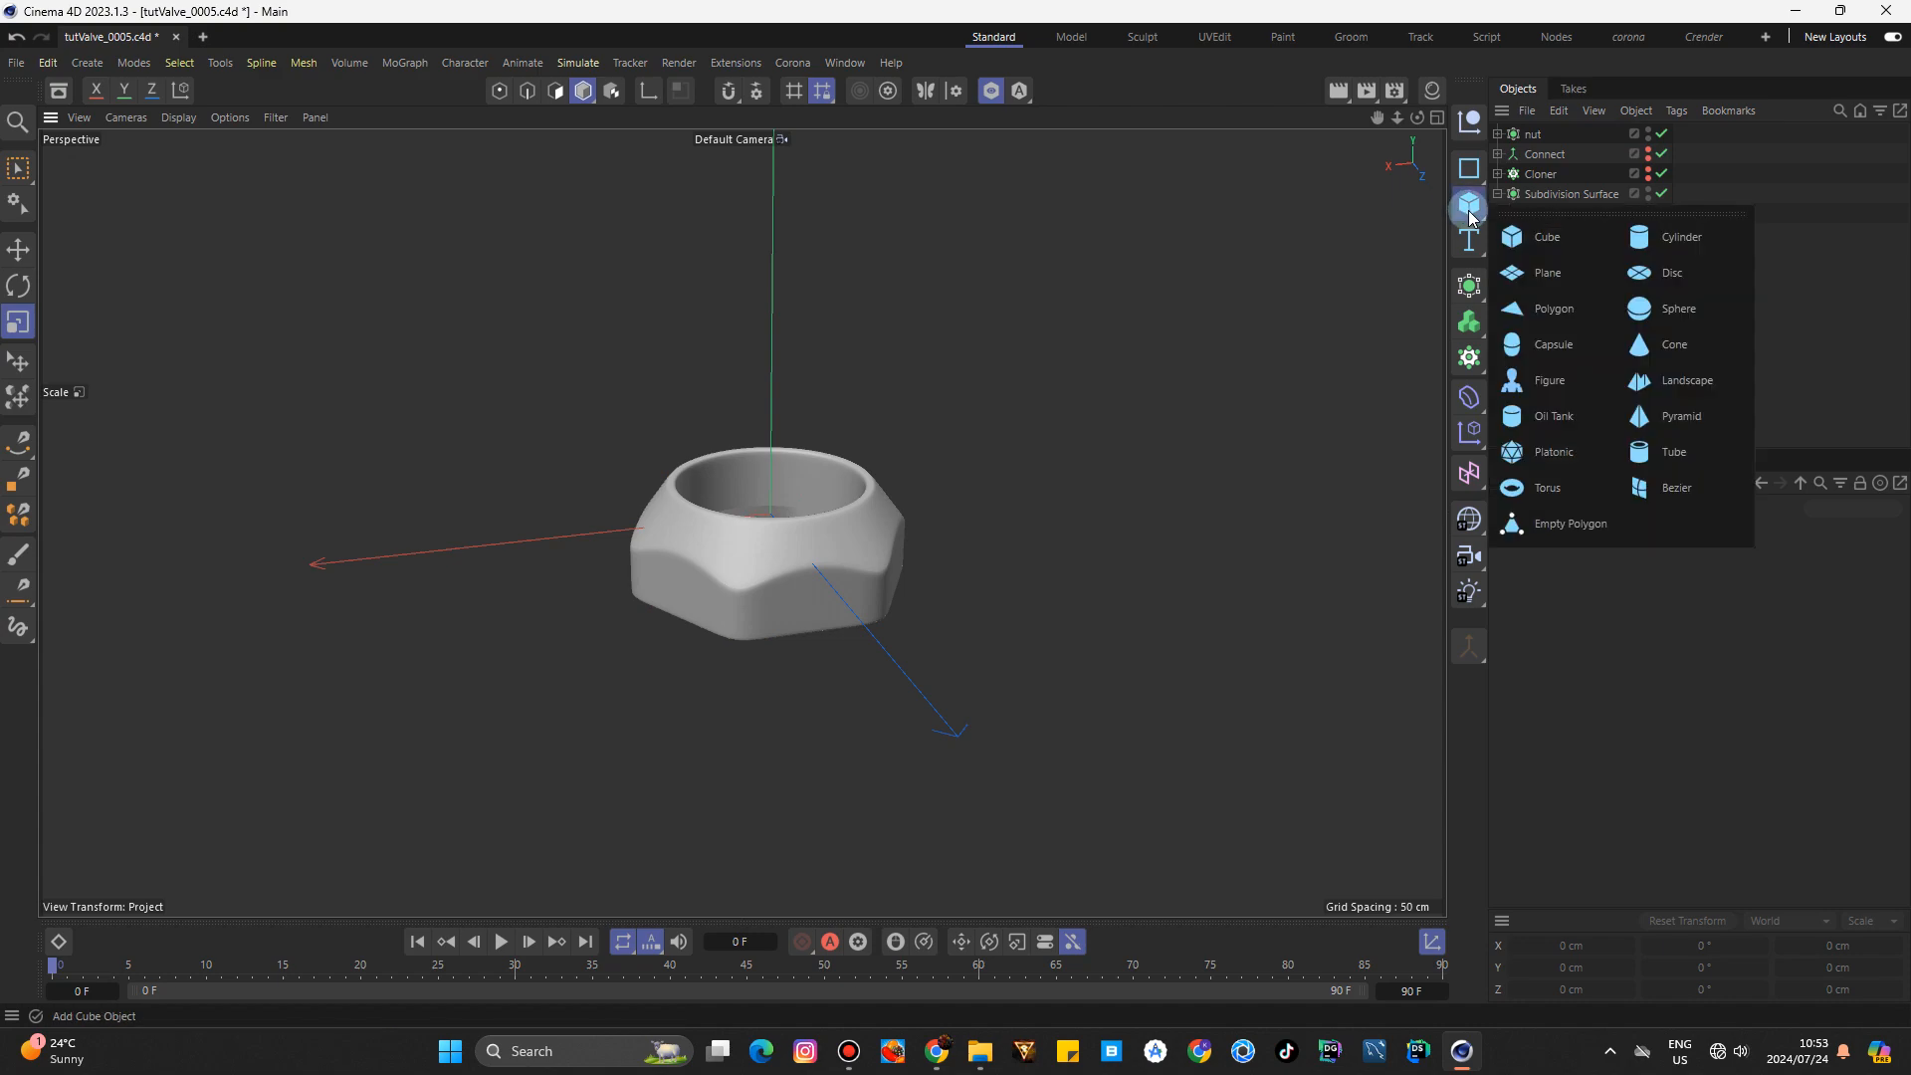
click(1707, 221)
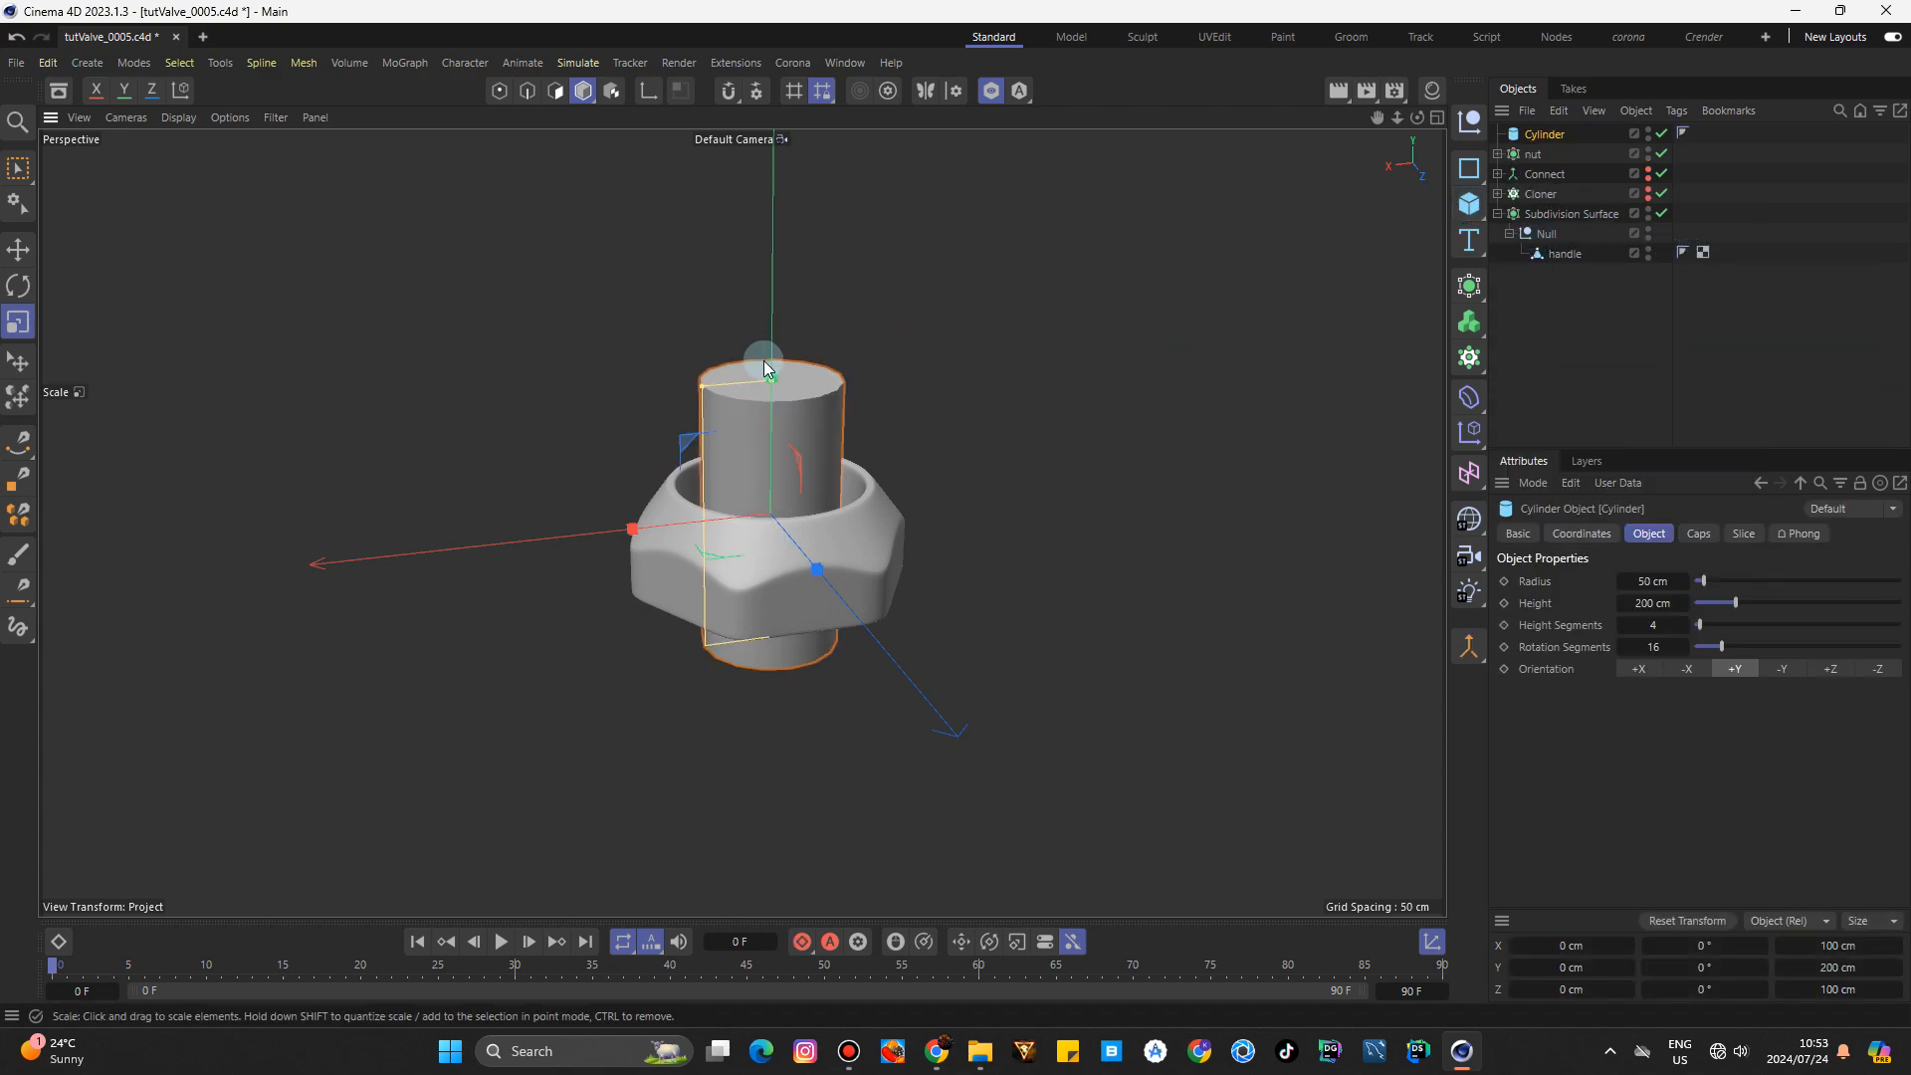
scroll(730, 383, up, 2)
drag(693, 392, 653, 407)
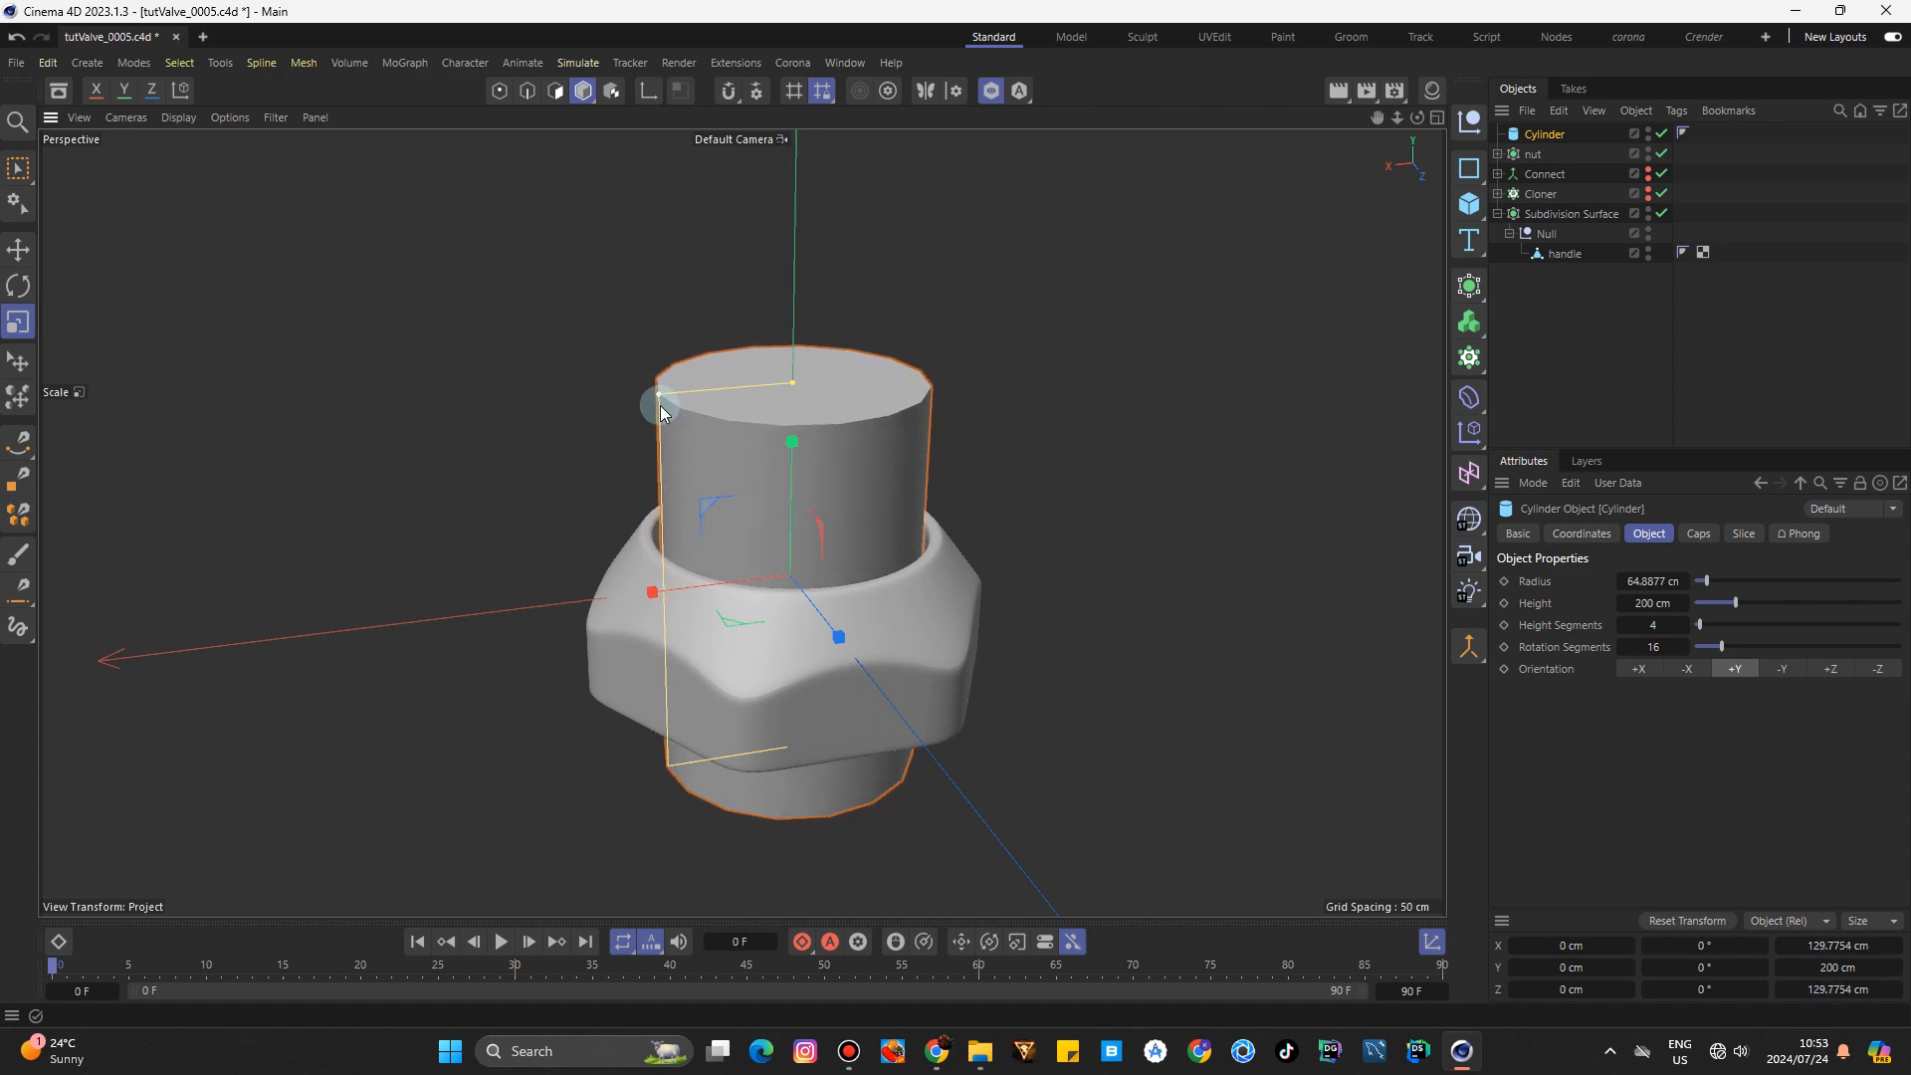
click(1071, 427)
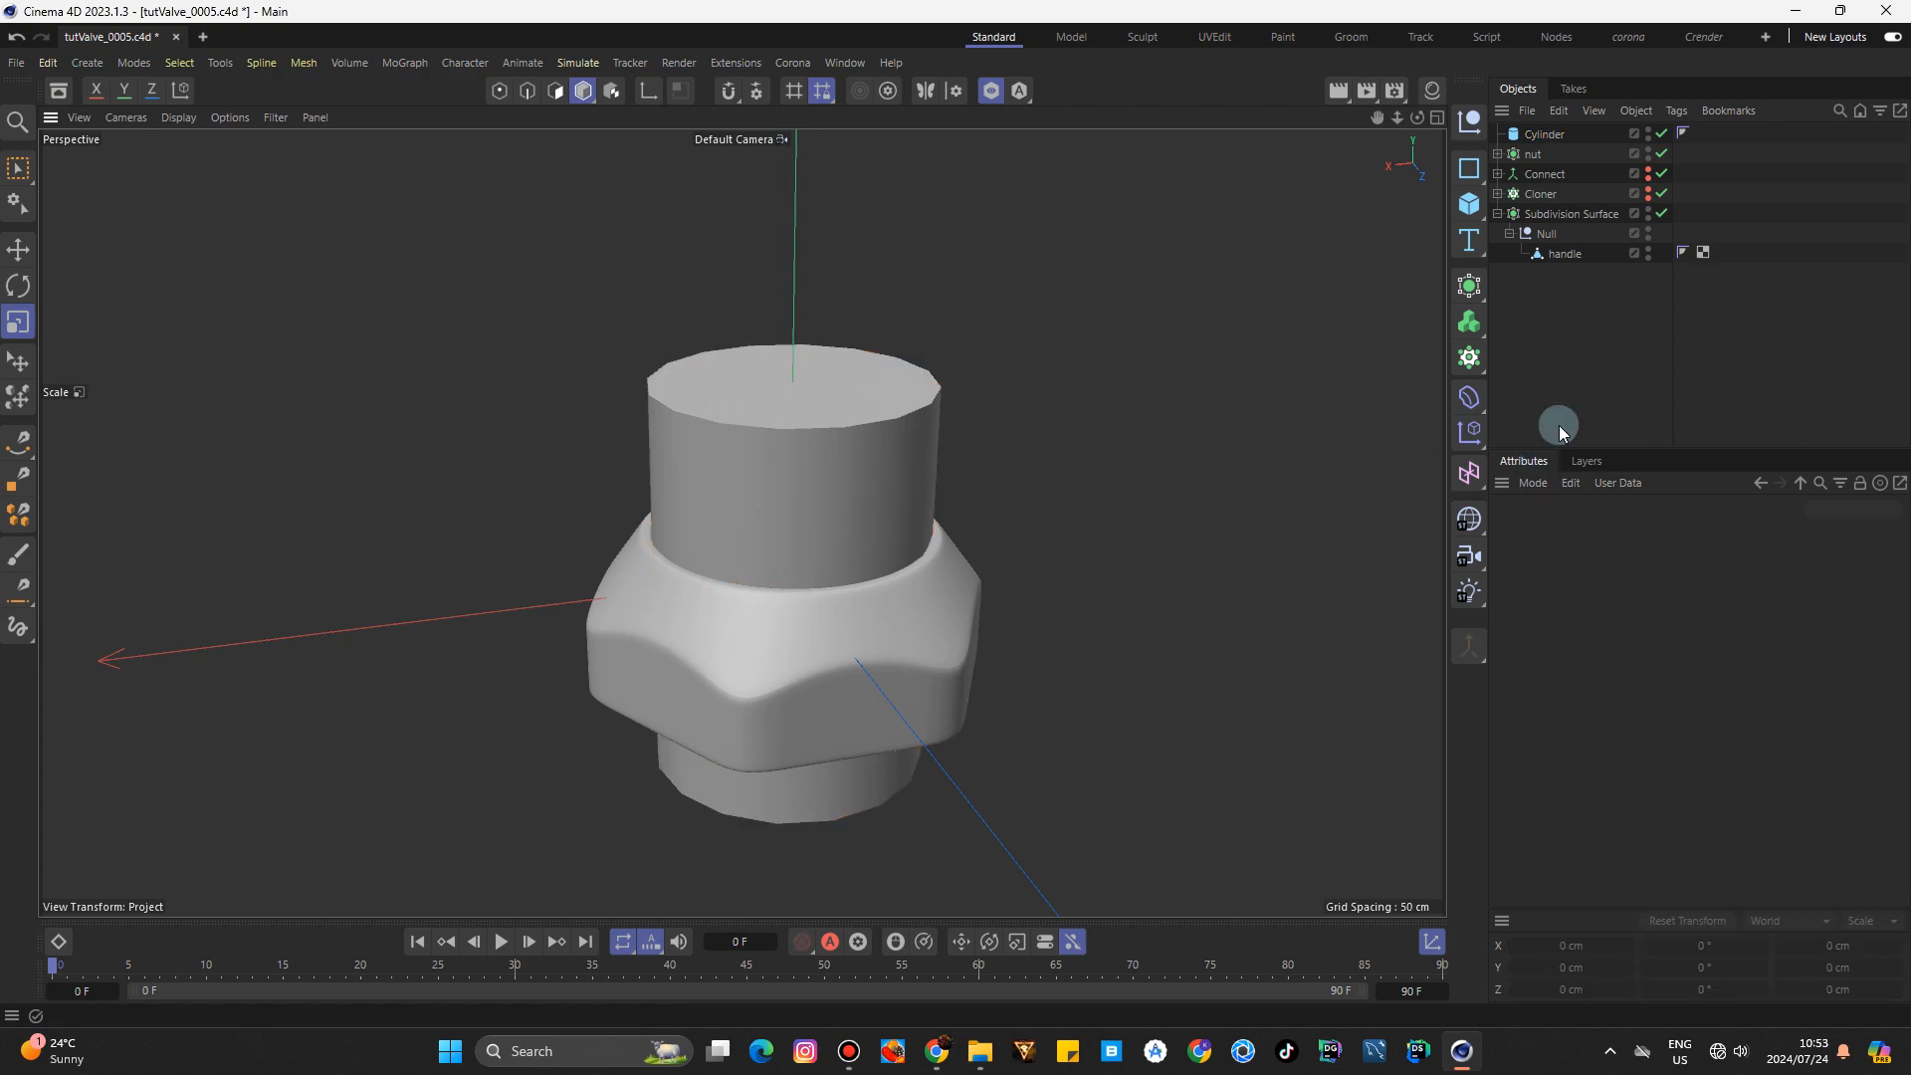
click(1544, 135)
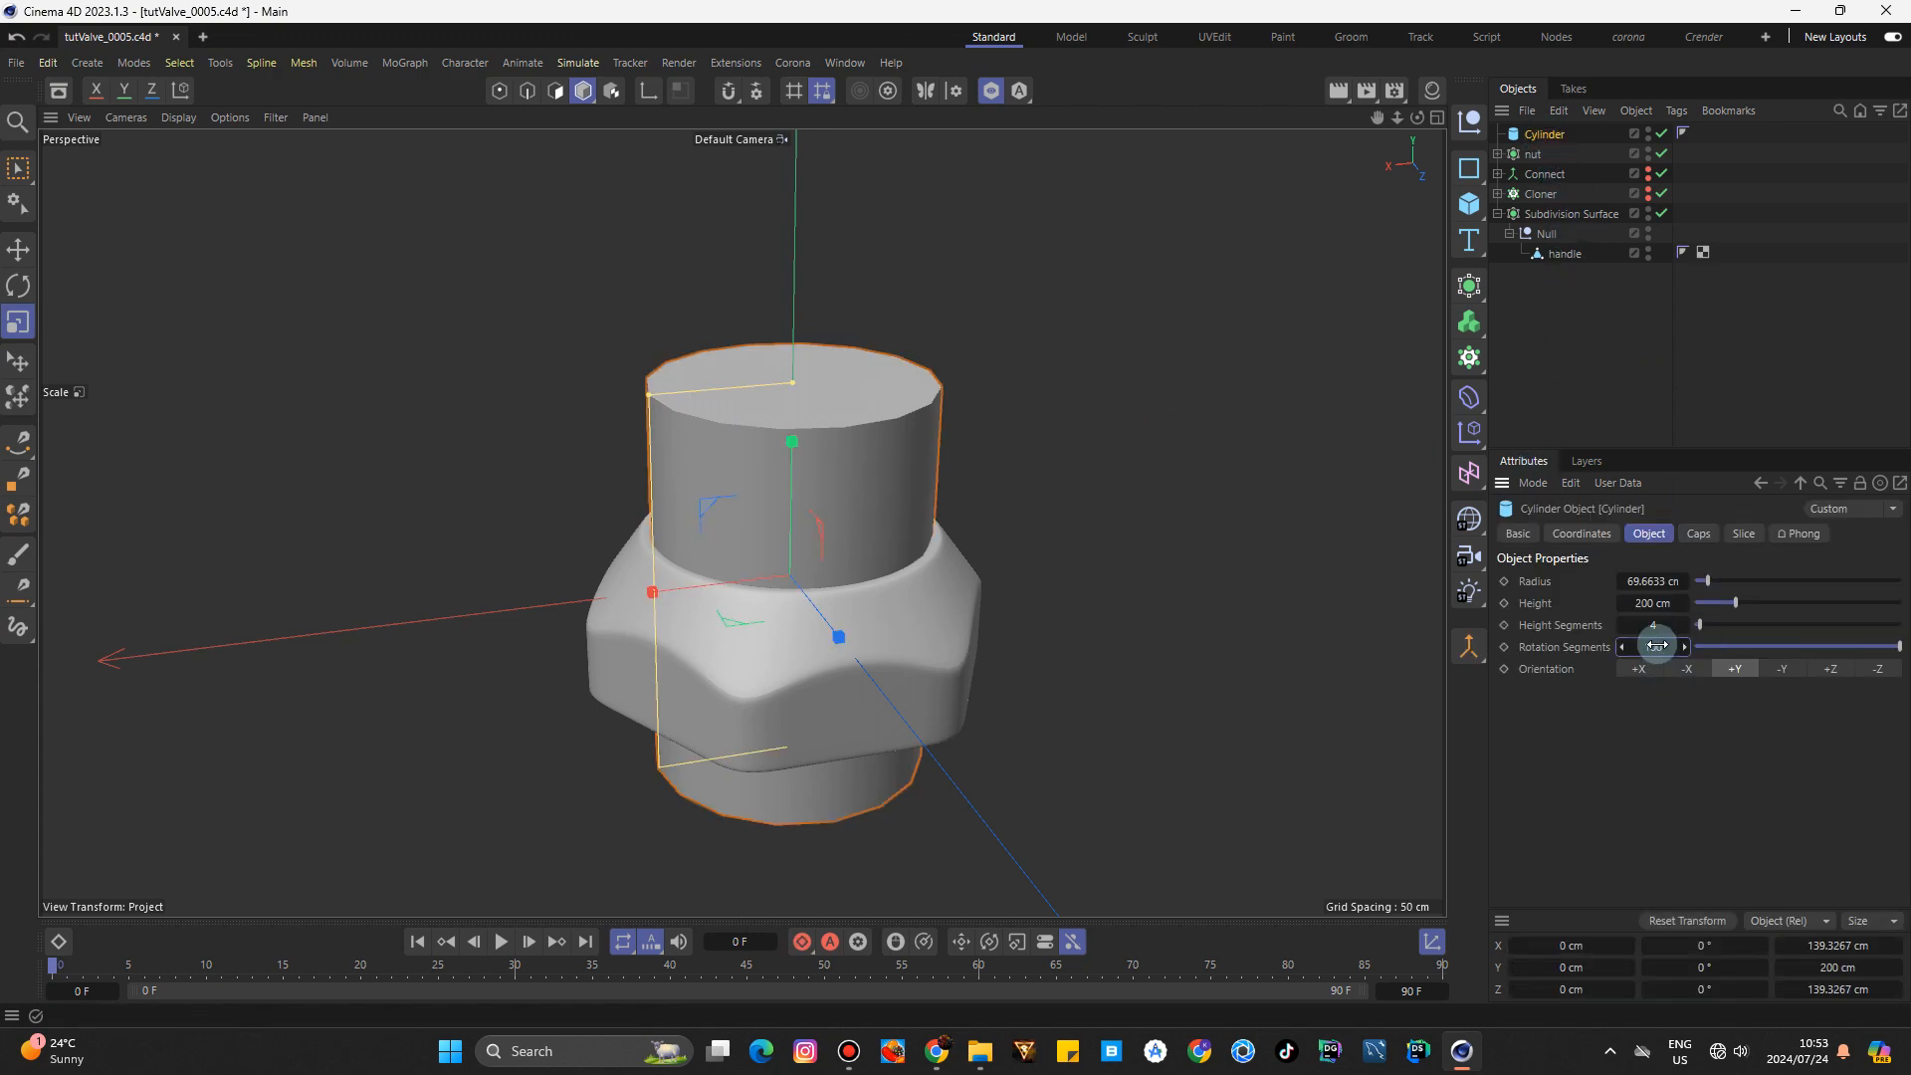
drag(1656, 646, 1657, 646)
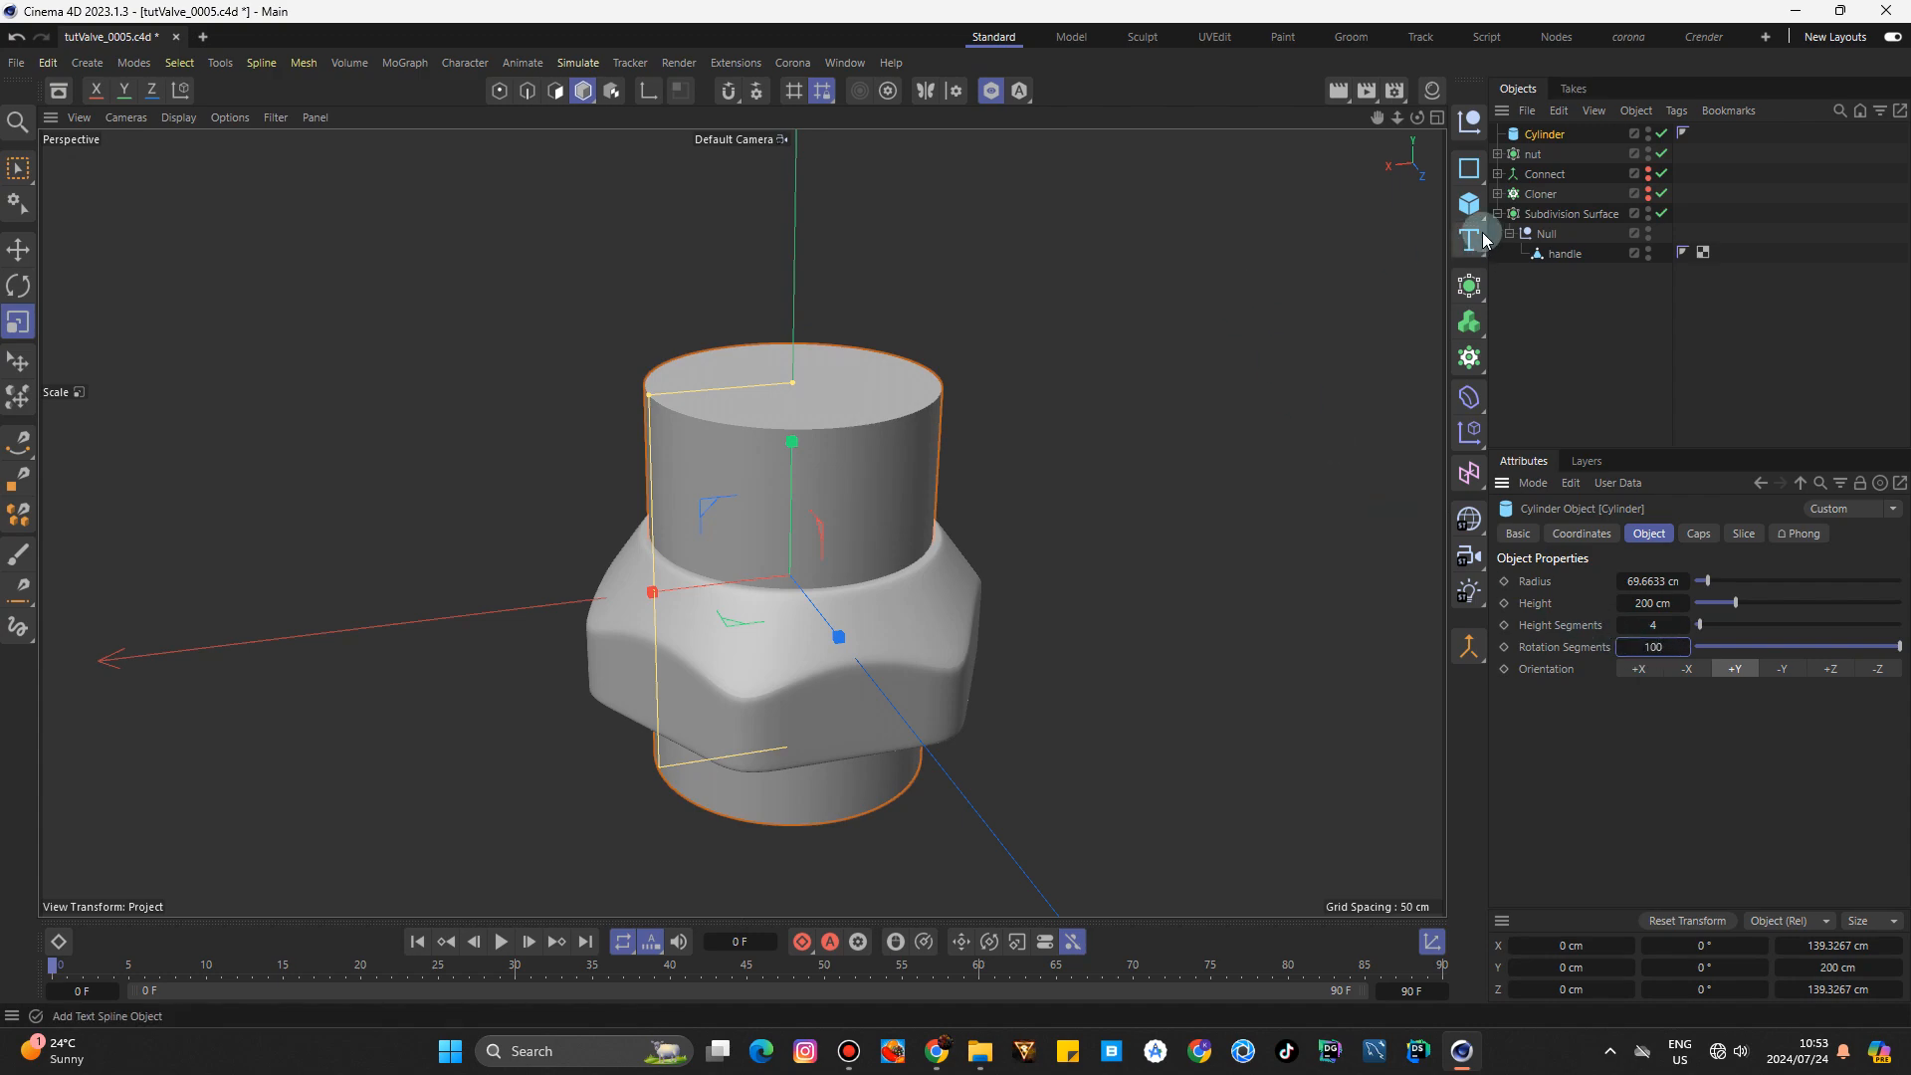
Add a Helix spline in the XZ plane and scale it uniformly to about 140.8 cm across to fit around the cylinder.
click(1470, 171)
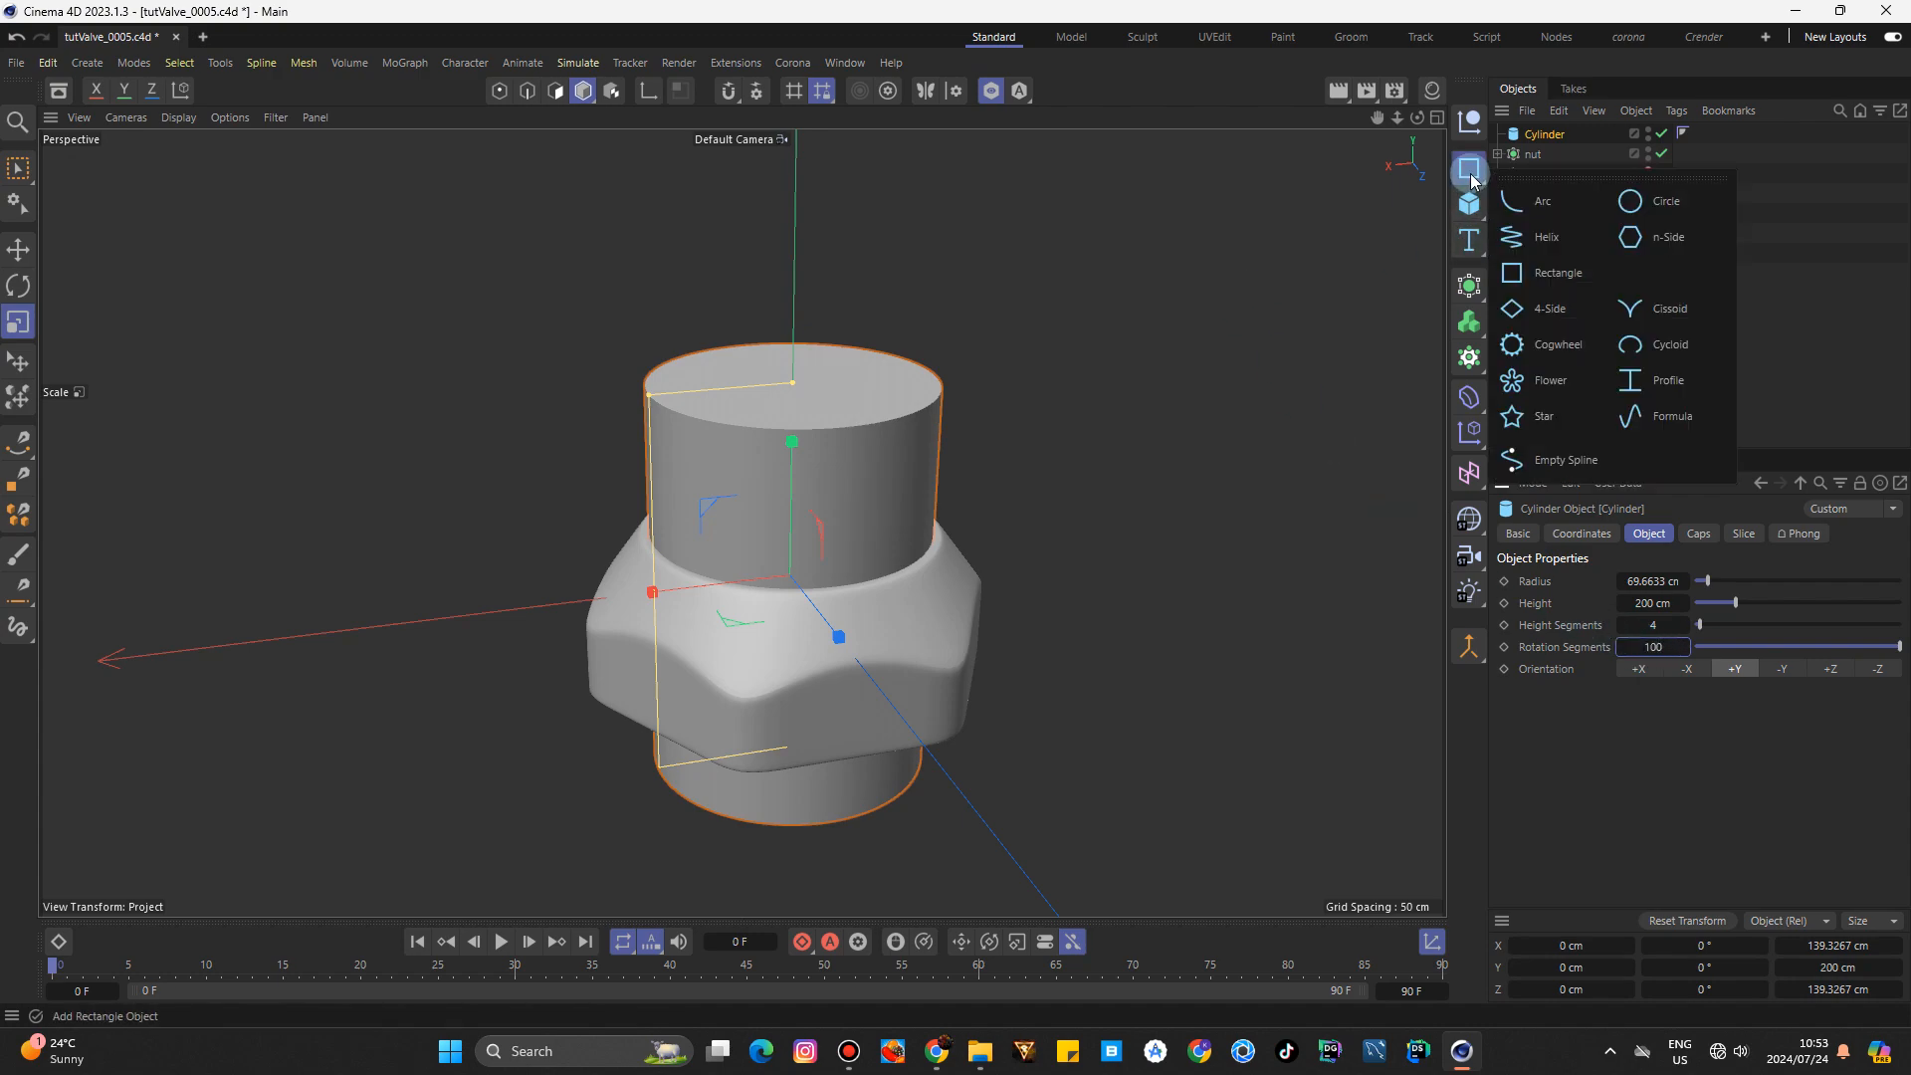
click(1543, 237)
click(1853, 757)
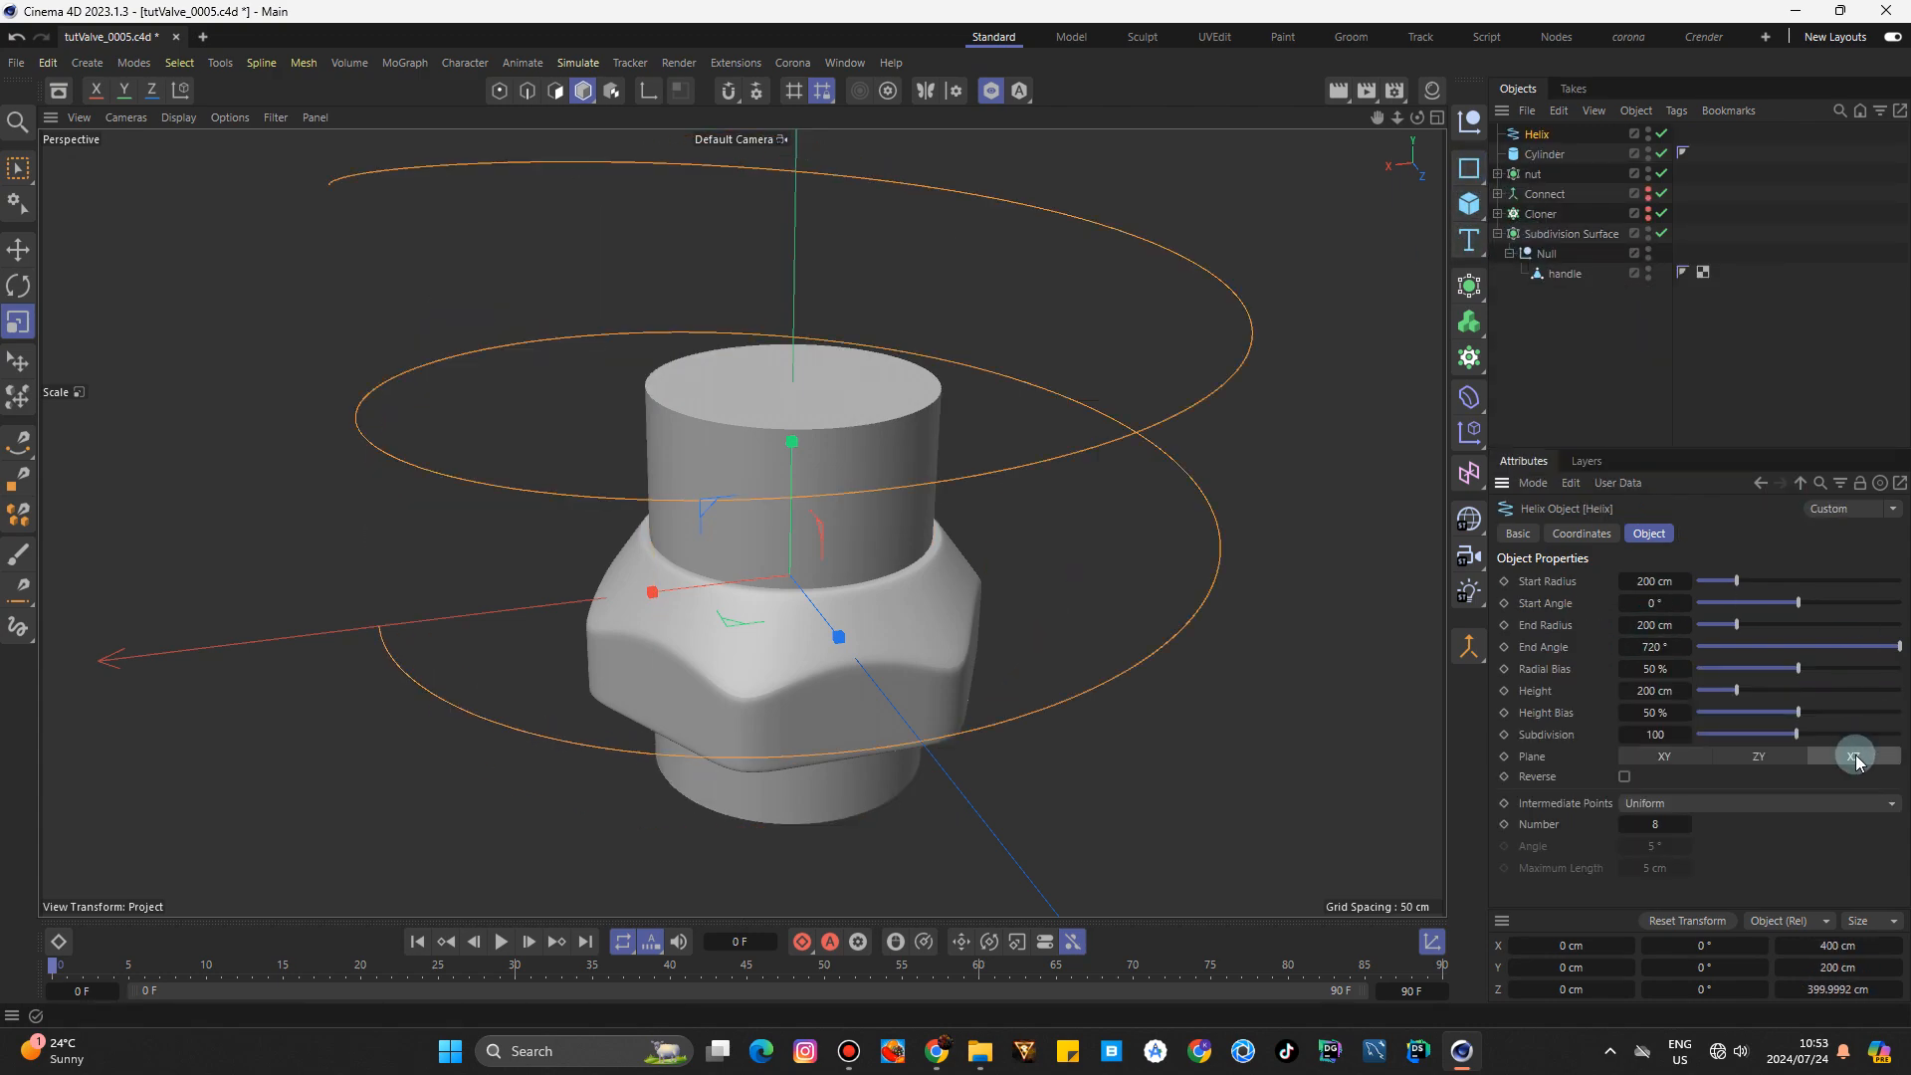
click(18, 321)
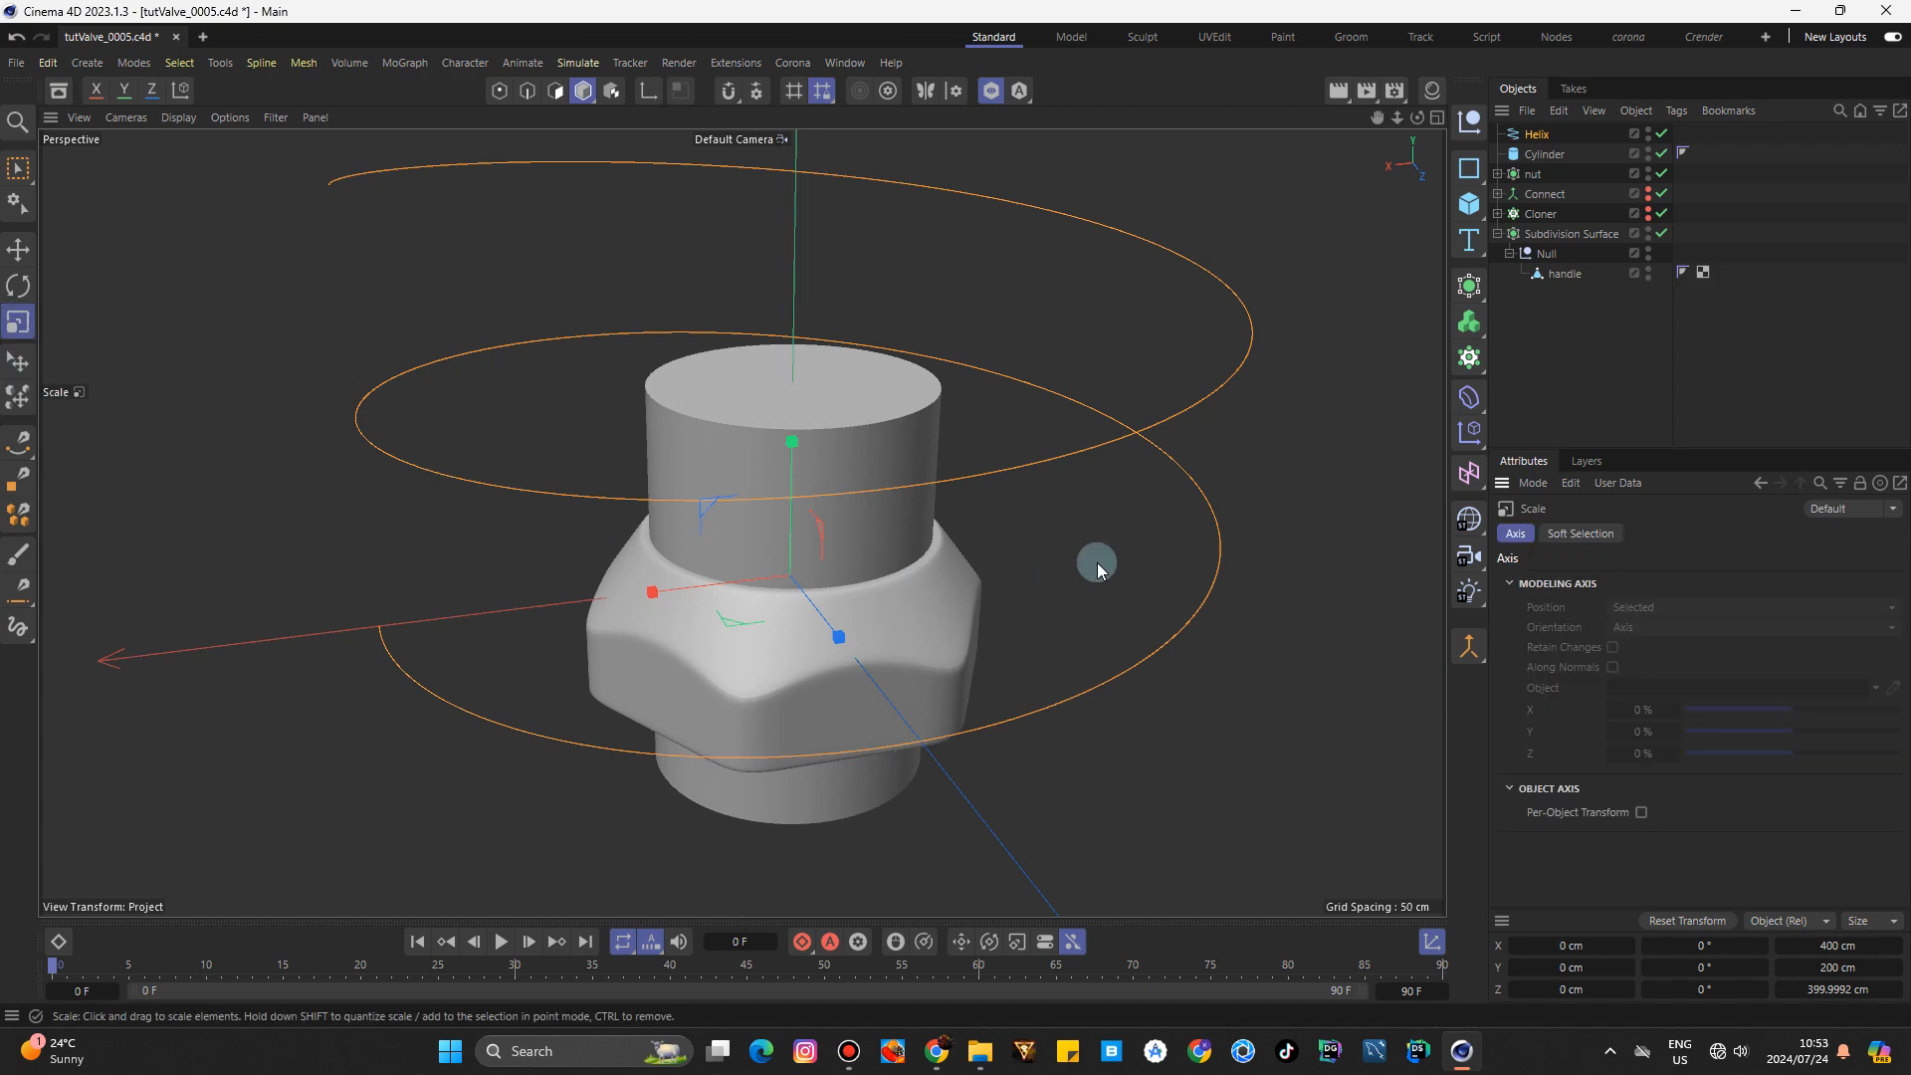
drag(1322, 530, 843, 703)
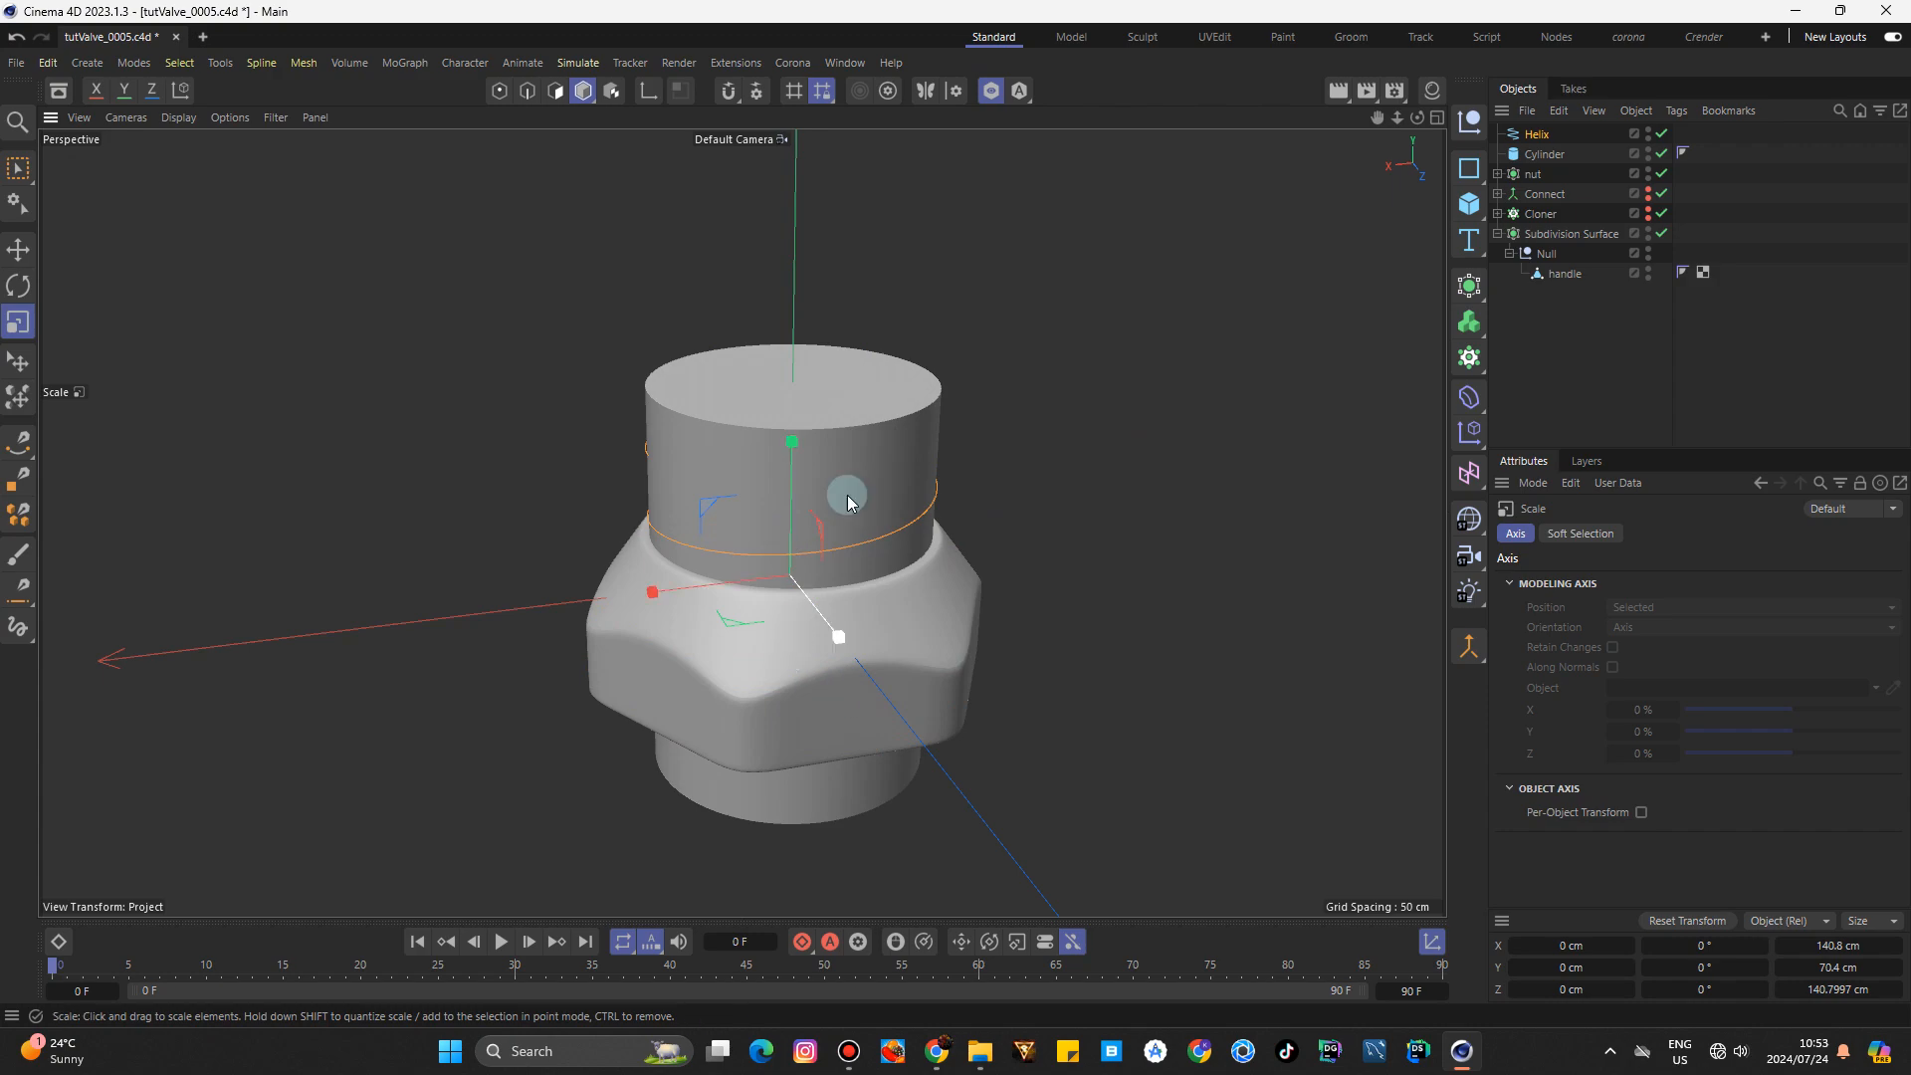
Hide the nut and move the Helix down along Y by about 63.9 cm toward the base of the cylinder.
alt+double_click(1648, 171)
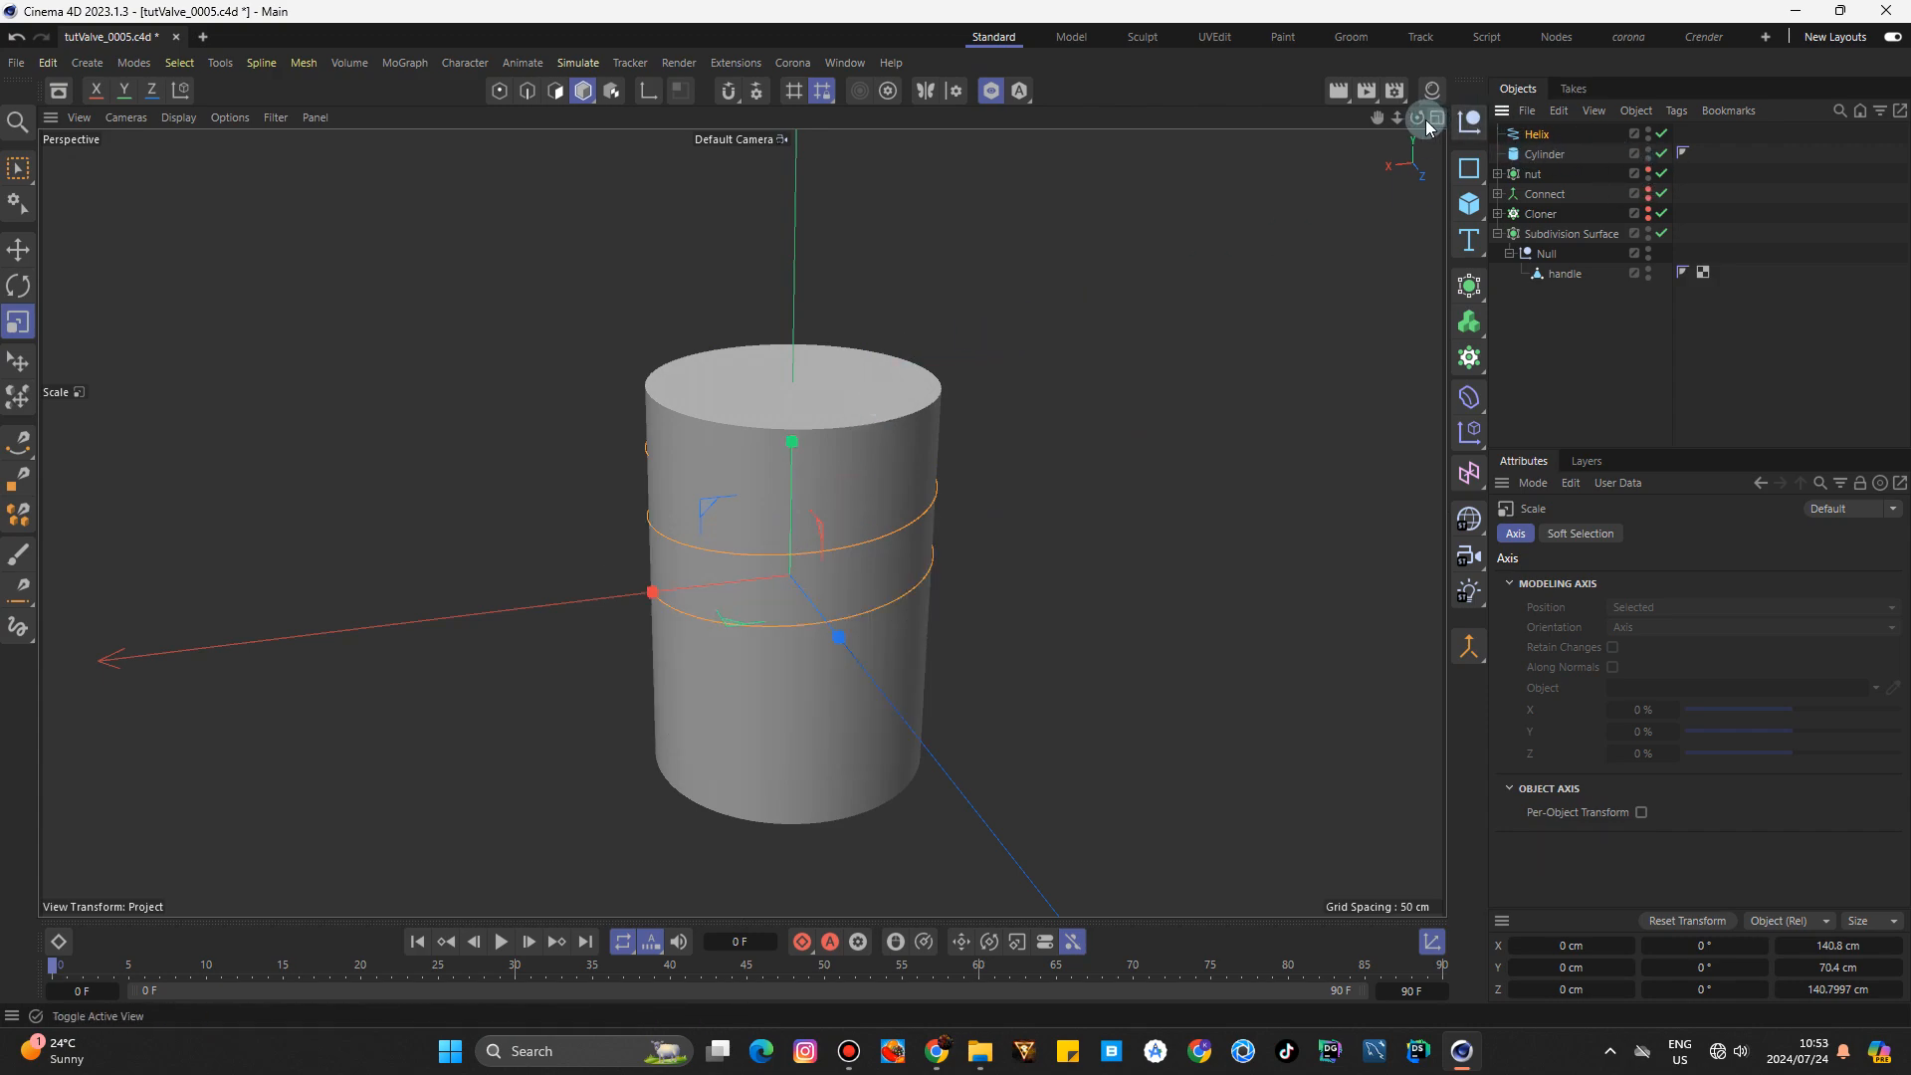
drag(1419, 119, 1419, 96)
click(18, 249)
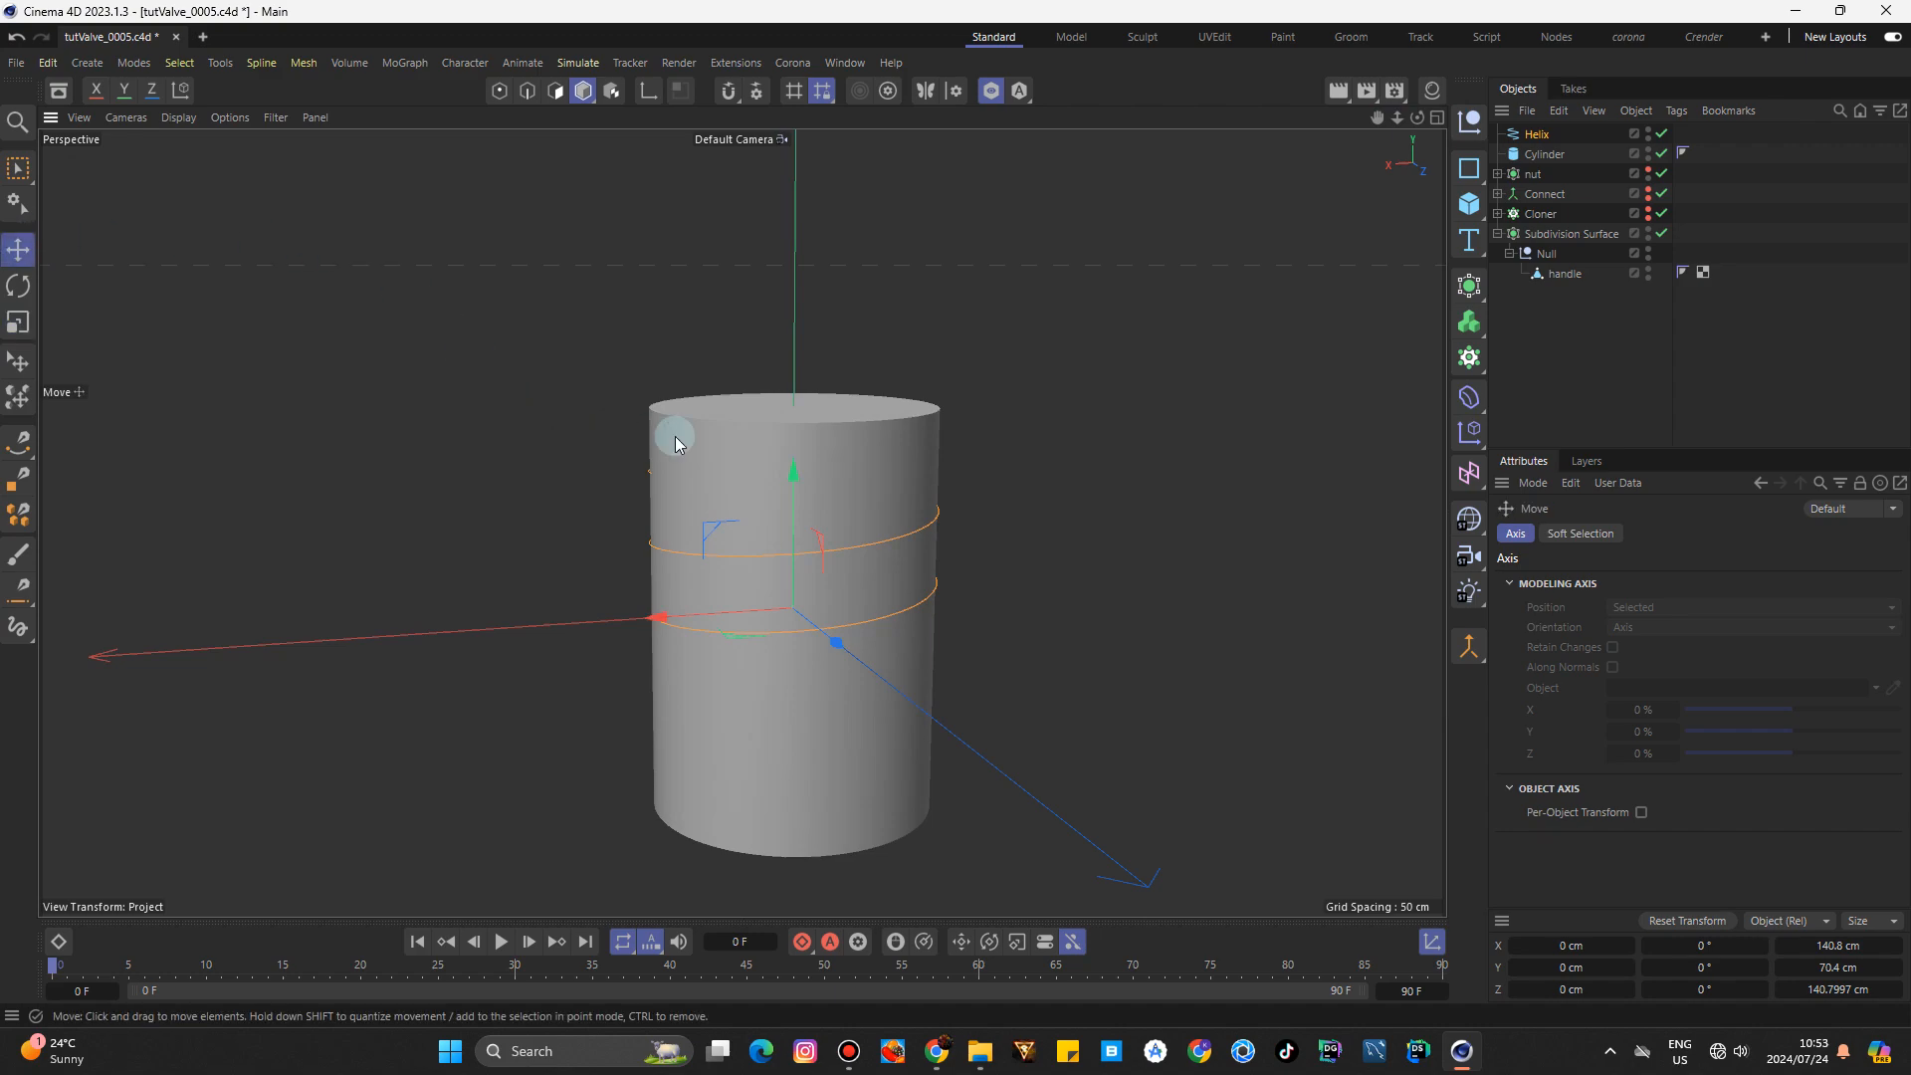
drag(785, 469, 811, 601)
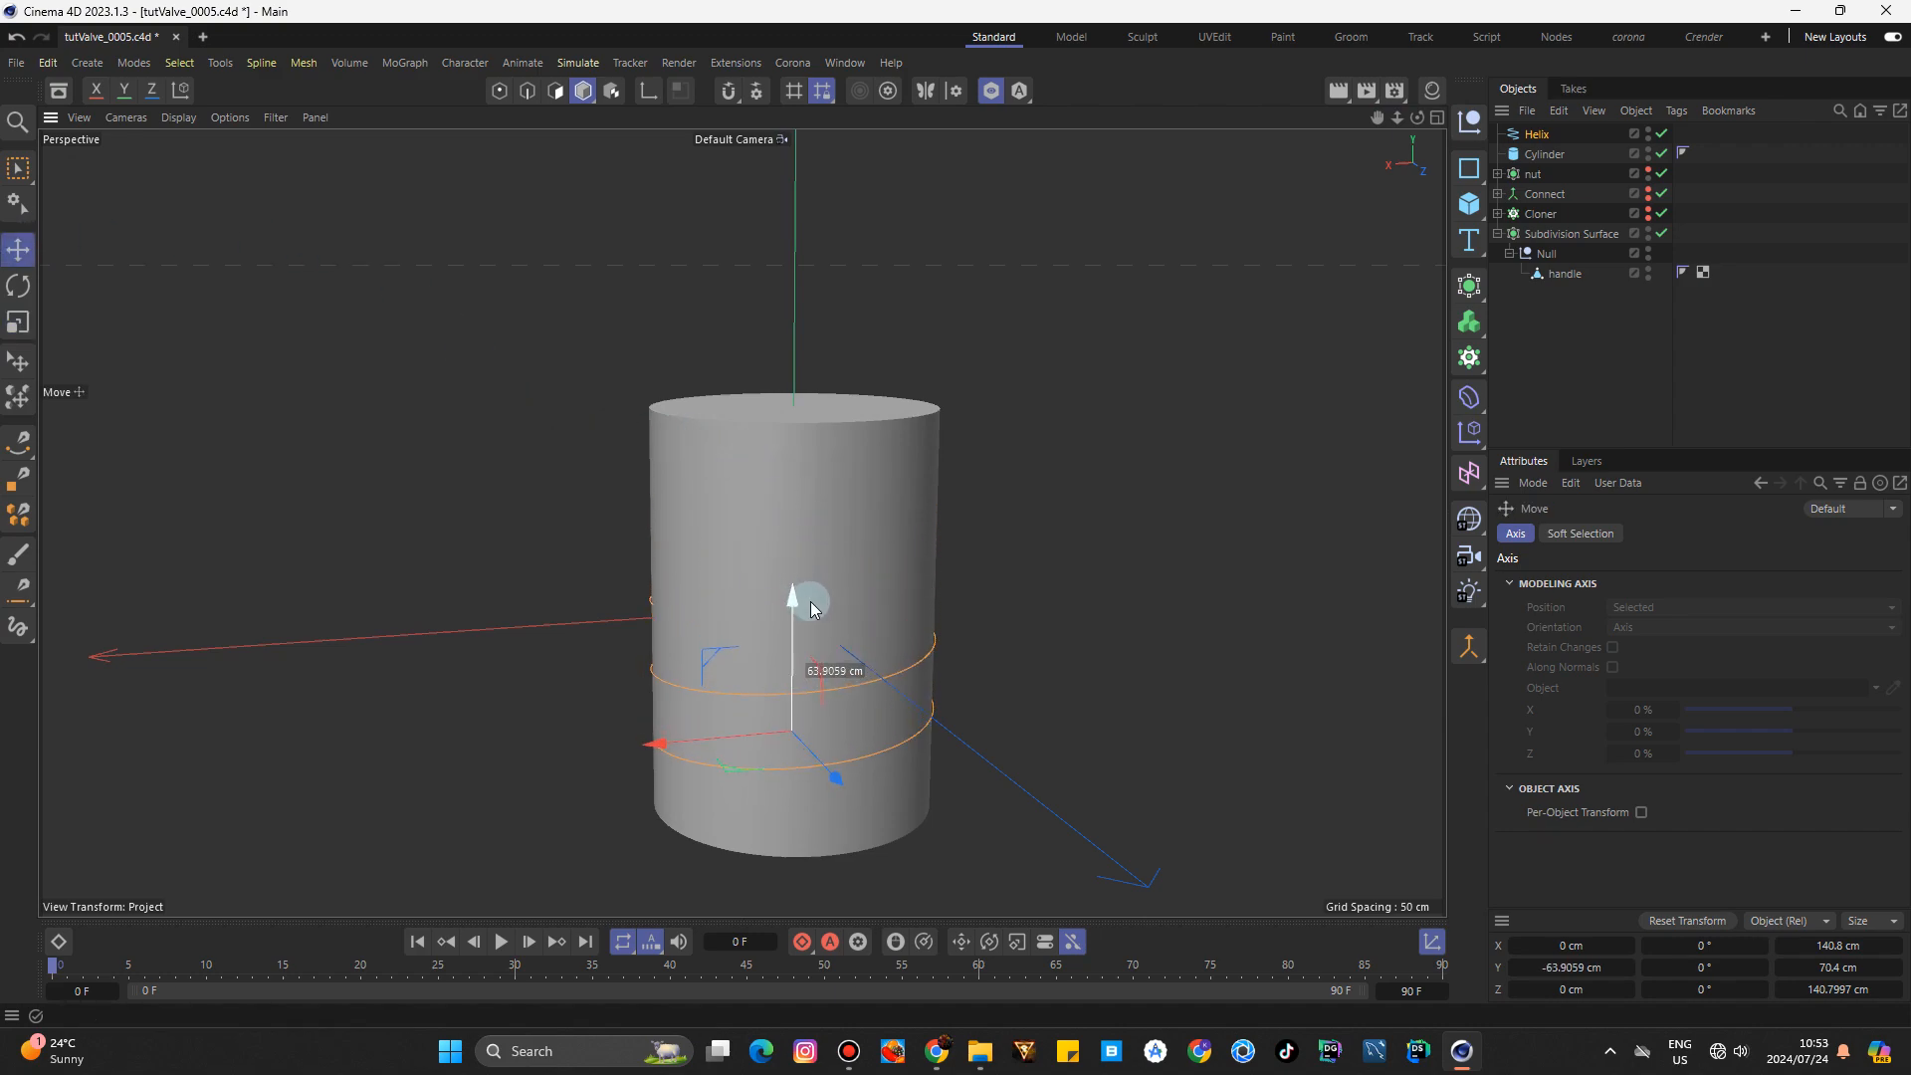
Set the Helix end angle to 6493° and height to 190.4 cm, and lower it to about Y -88.4 cm to span the cylinder.
click(1536, 134)
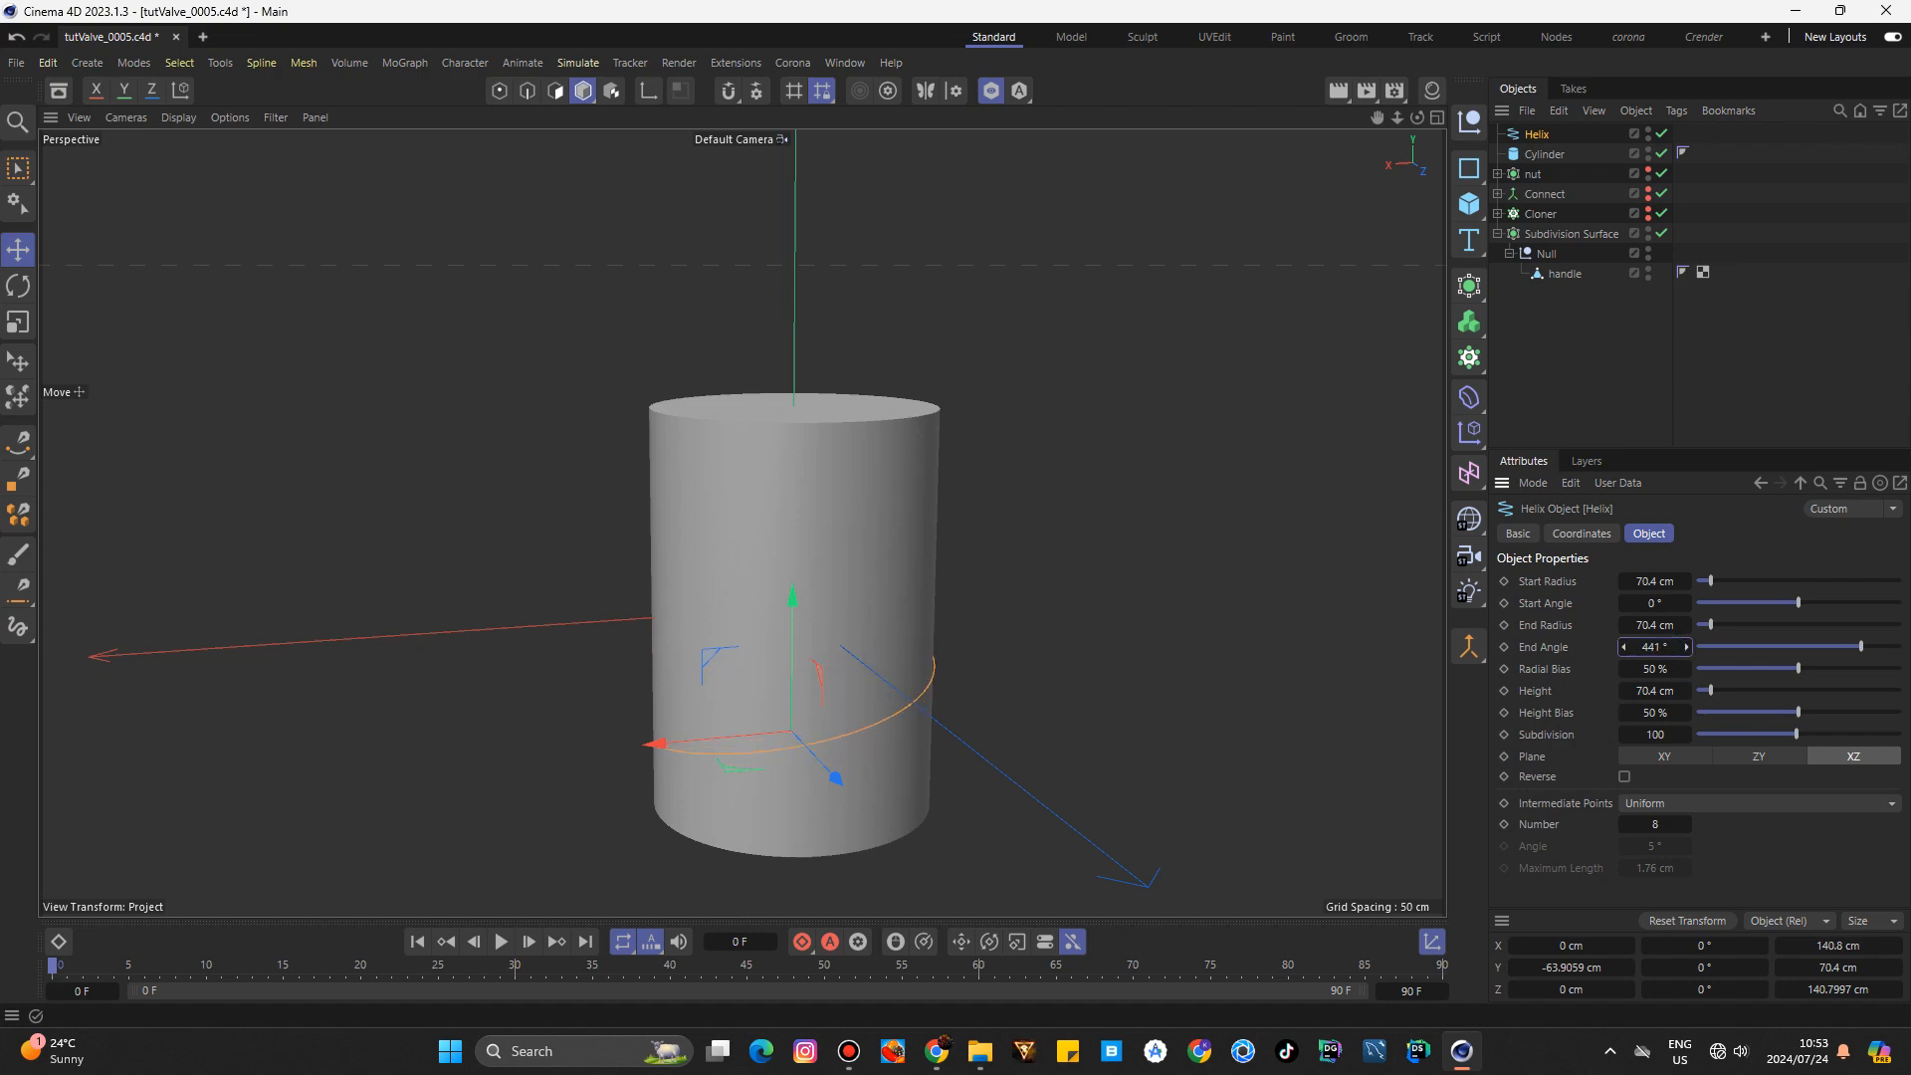
mouse_move(1652, 647)
mouse_down()
mouse_move(1851, 647)
mouse_move(1652, 642)
mouse_up()
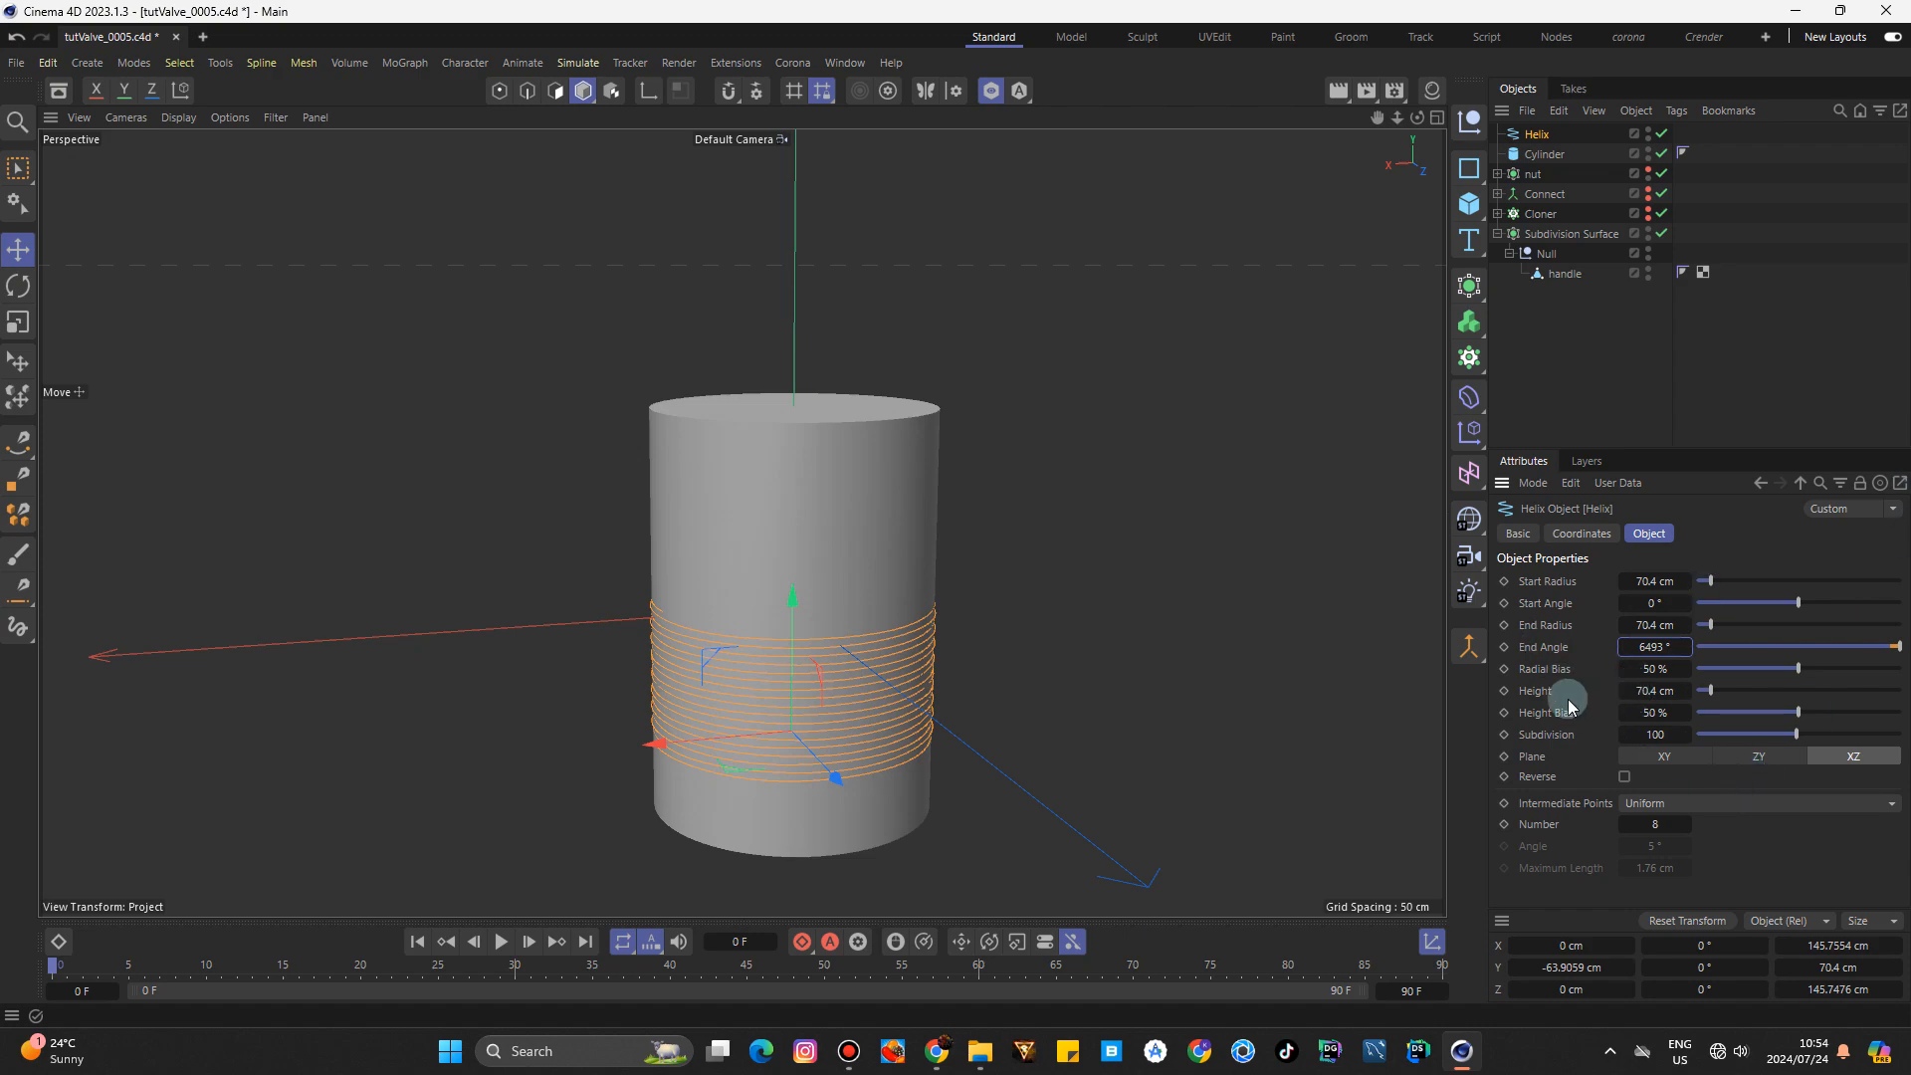
drag(1655, 689, 1386, 677)
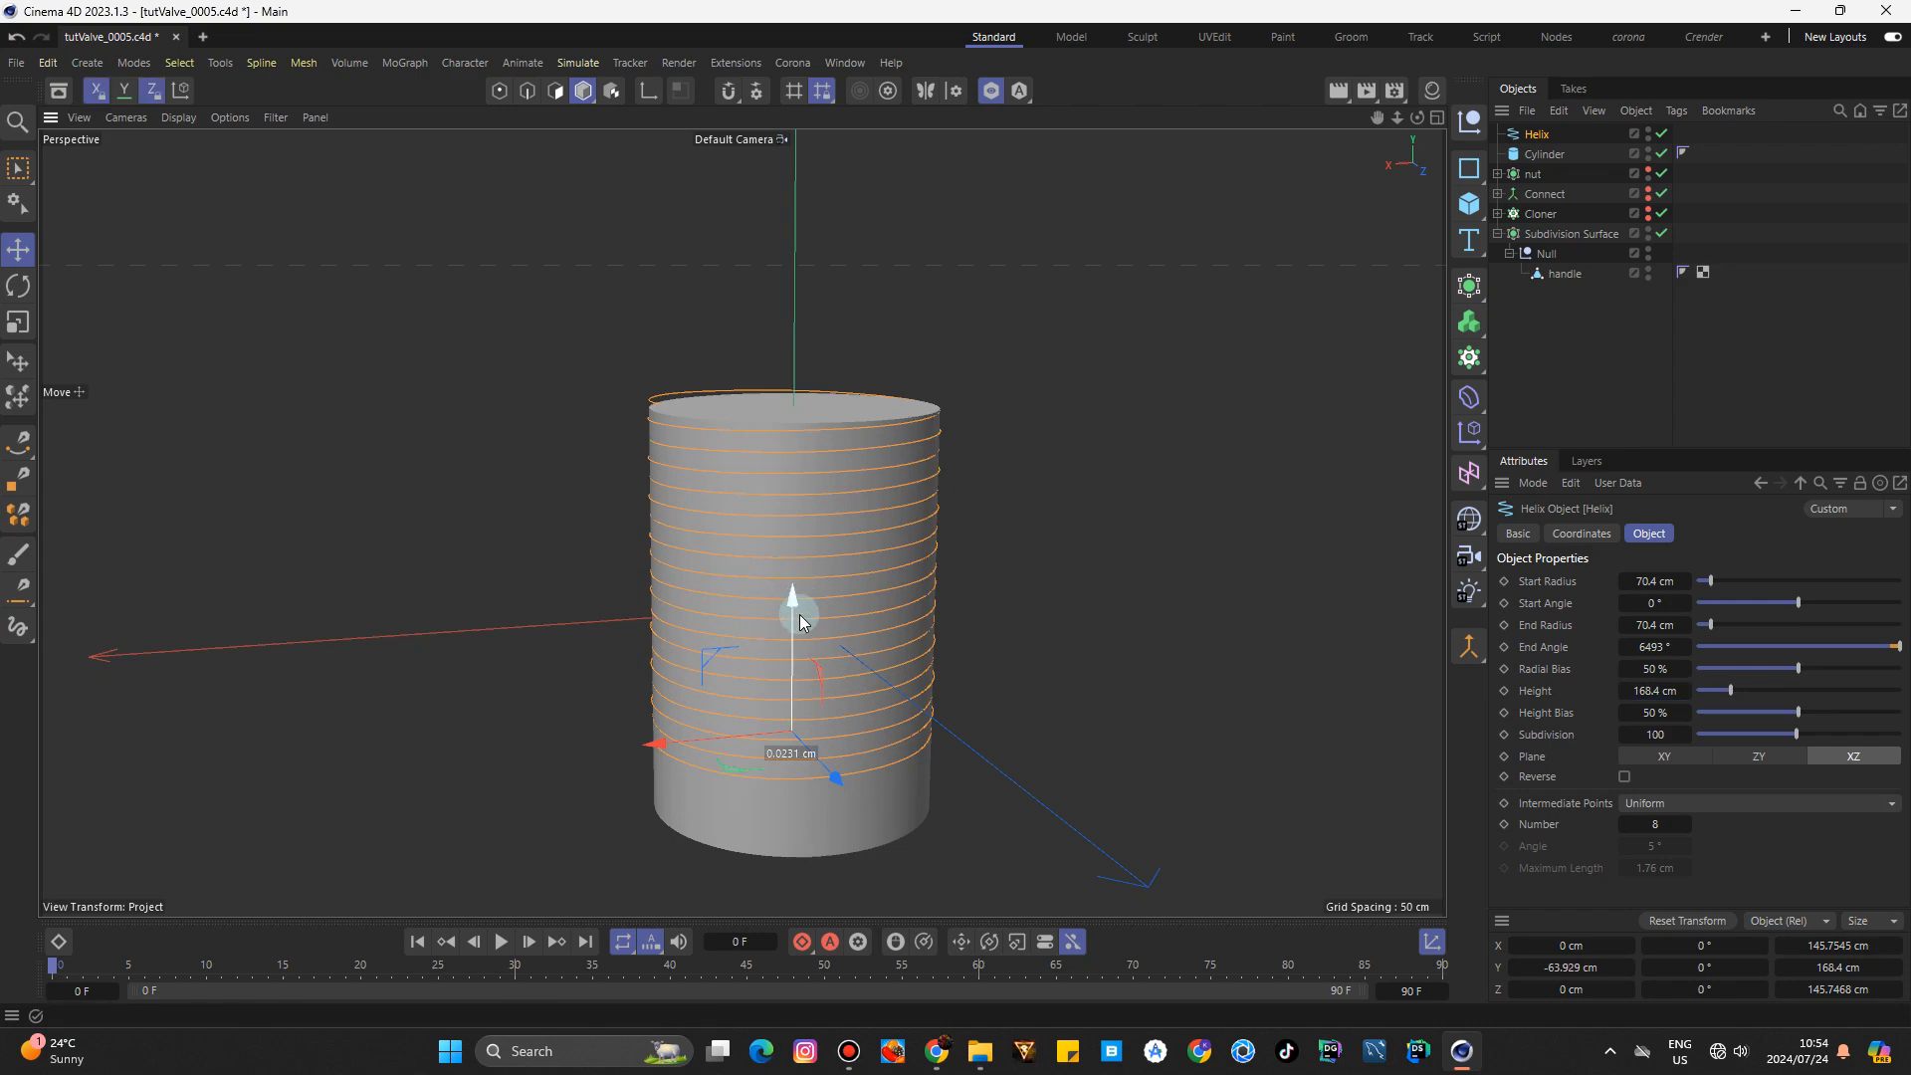
drag(799, 611, 799, 625)
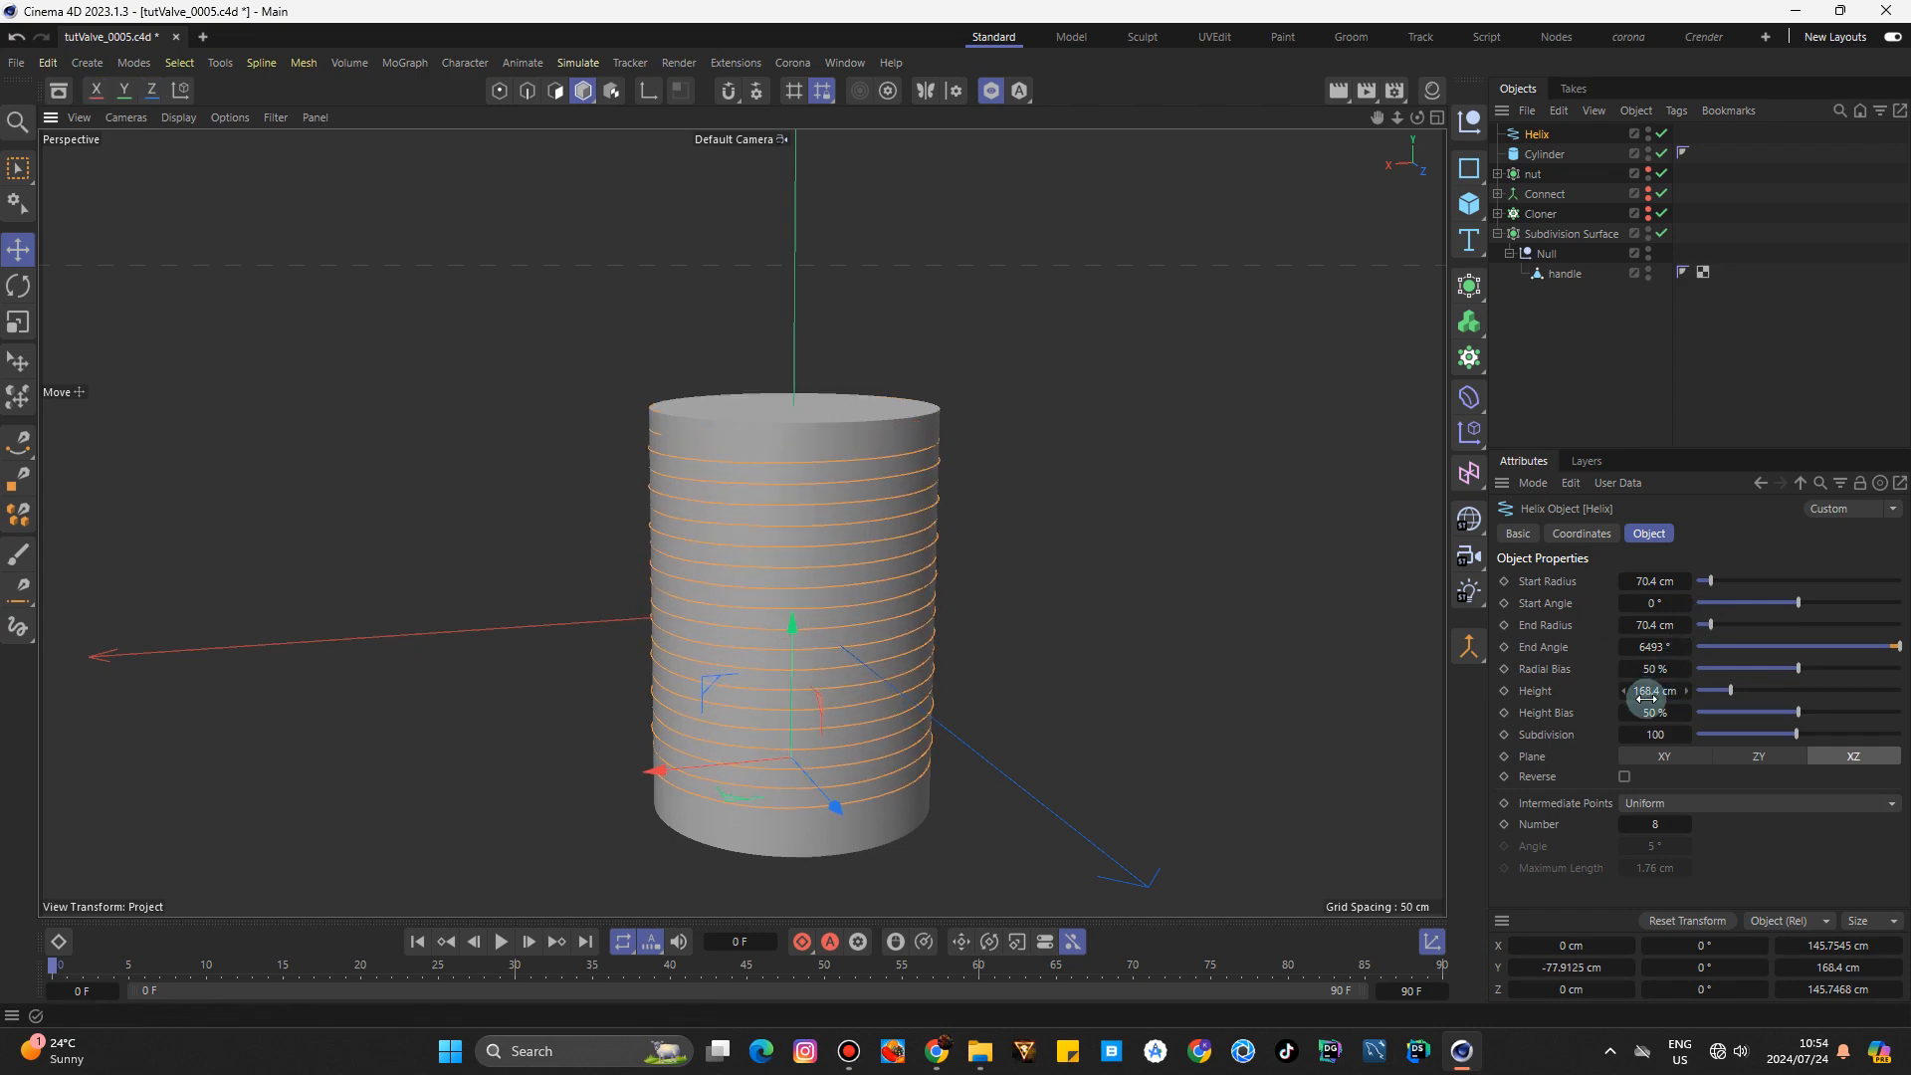
drag(1638, 694, 912, 653)
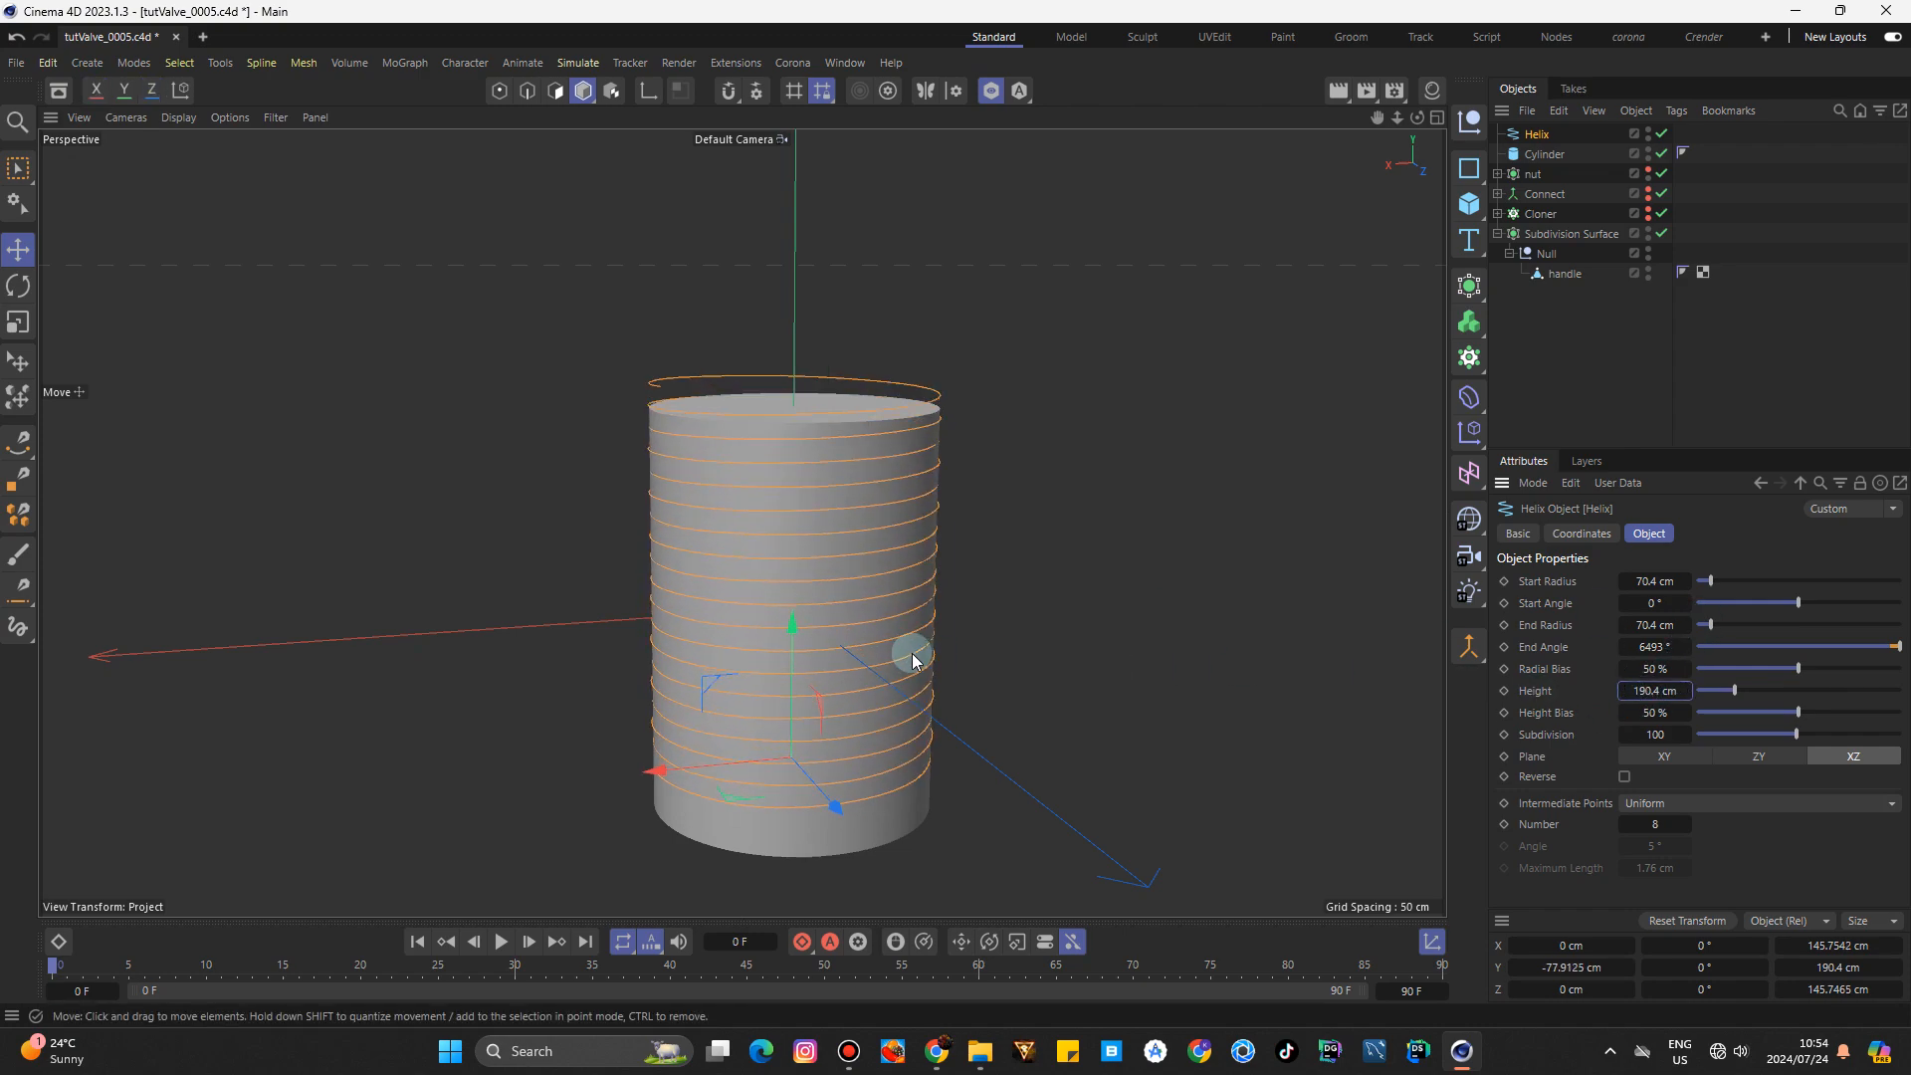
drag(790, 624, 796, 643)
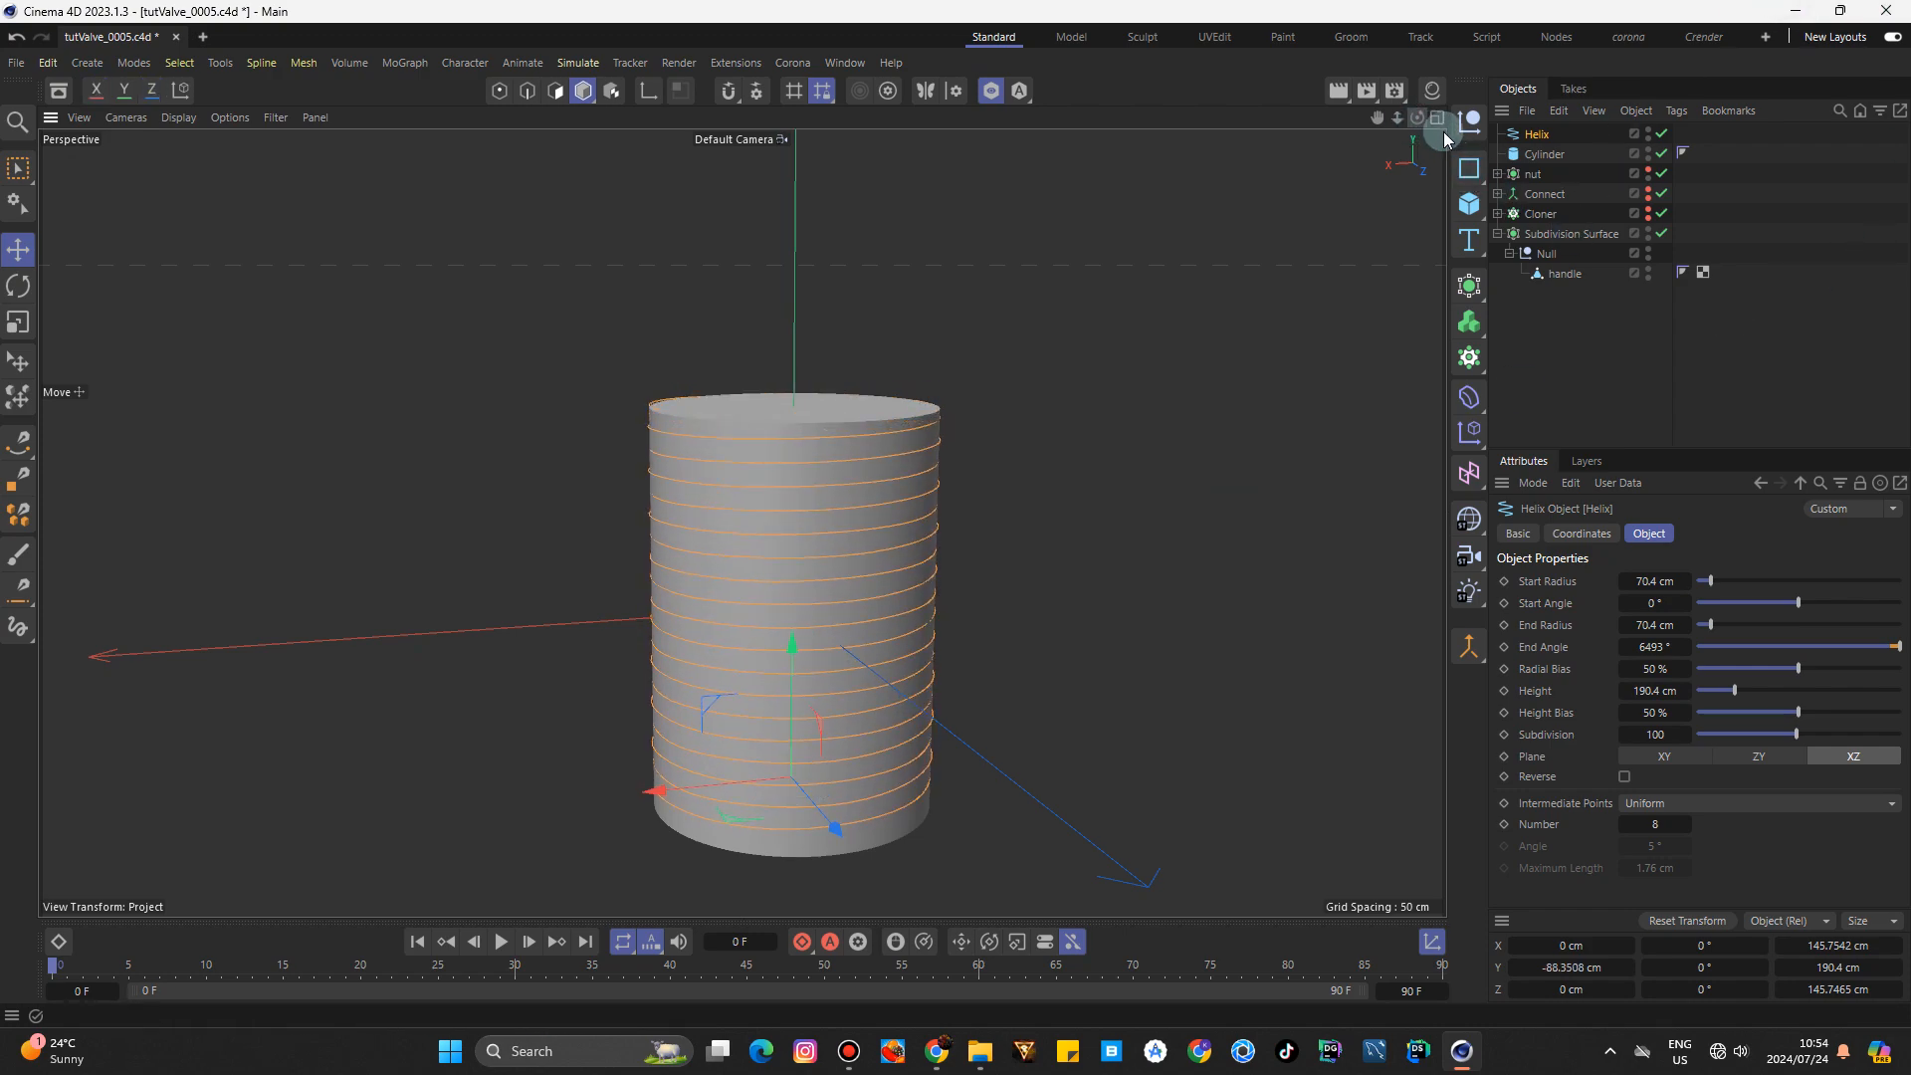
Put the Cylinder inside a Volume Builder and set the voxel size to 1 cm.
click(1533, 153)
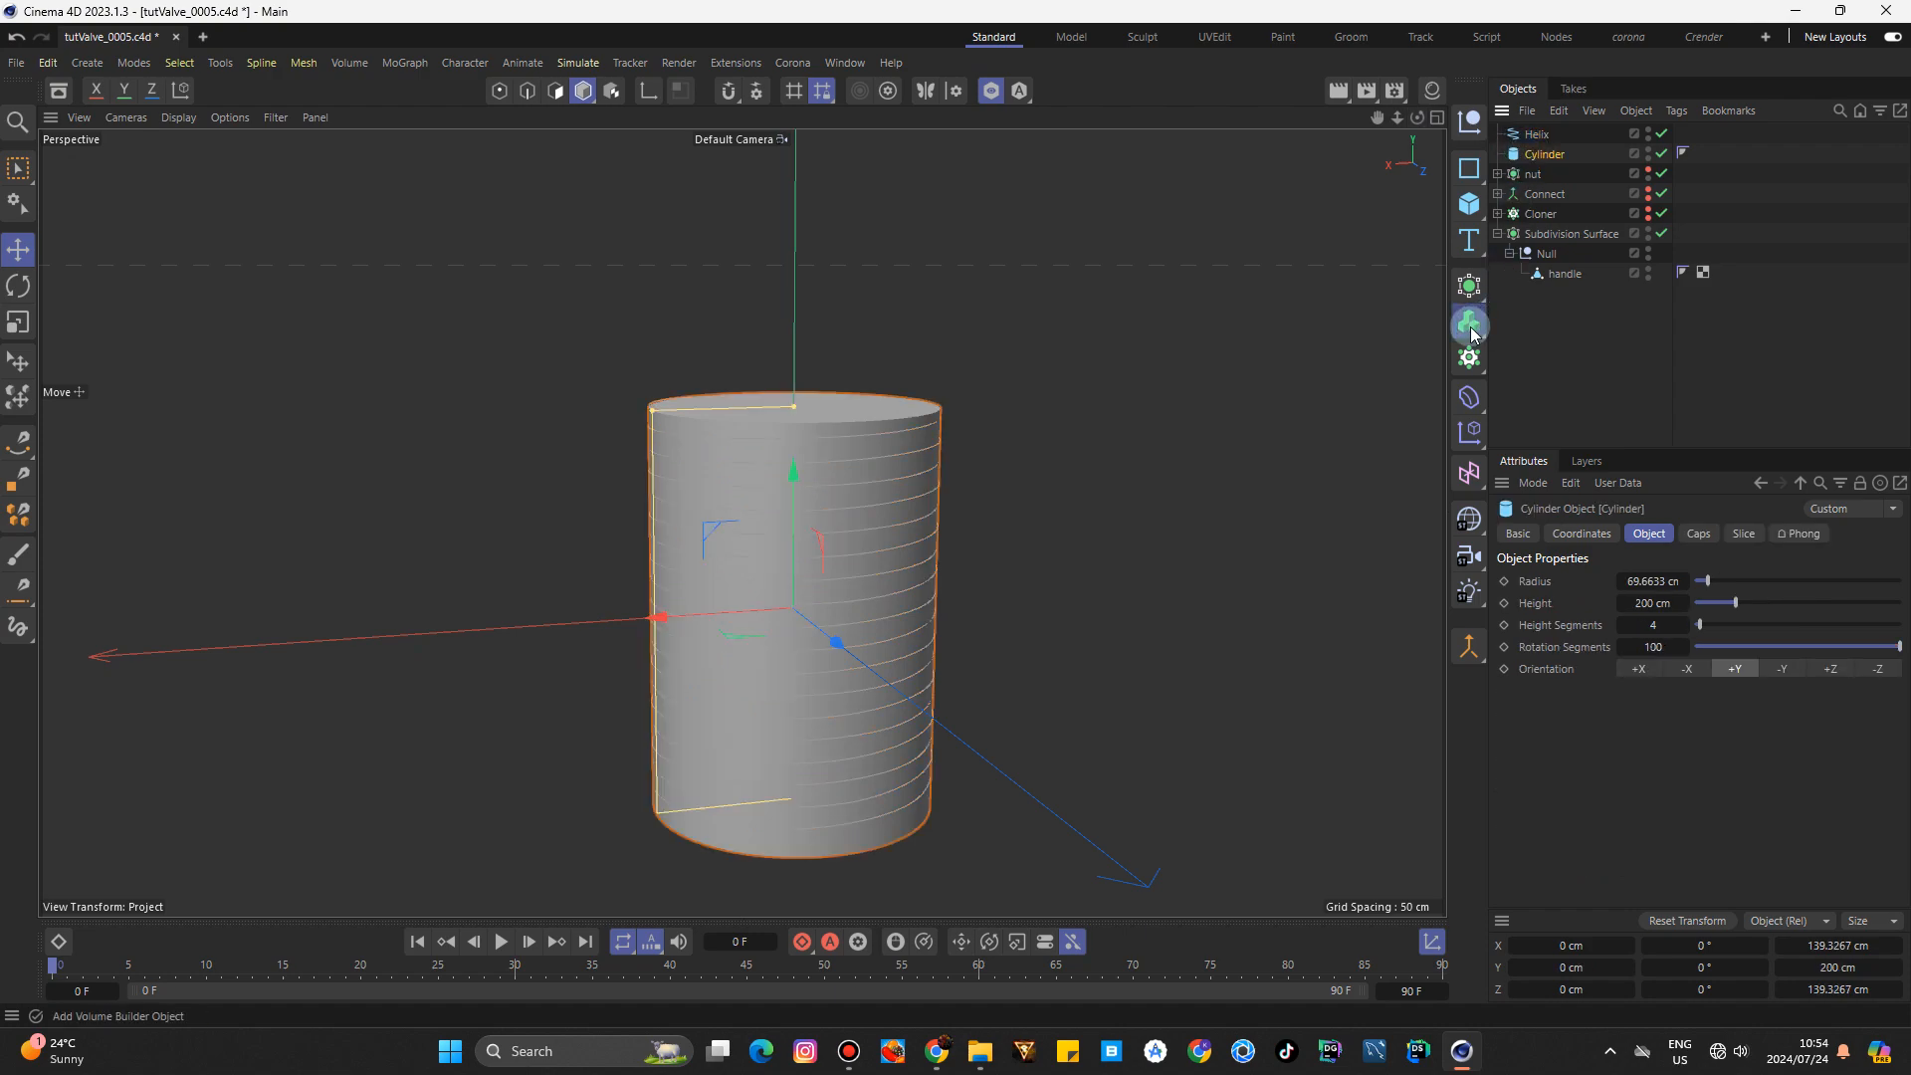
alt+click(1471, 325)
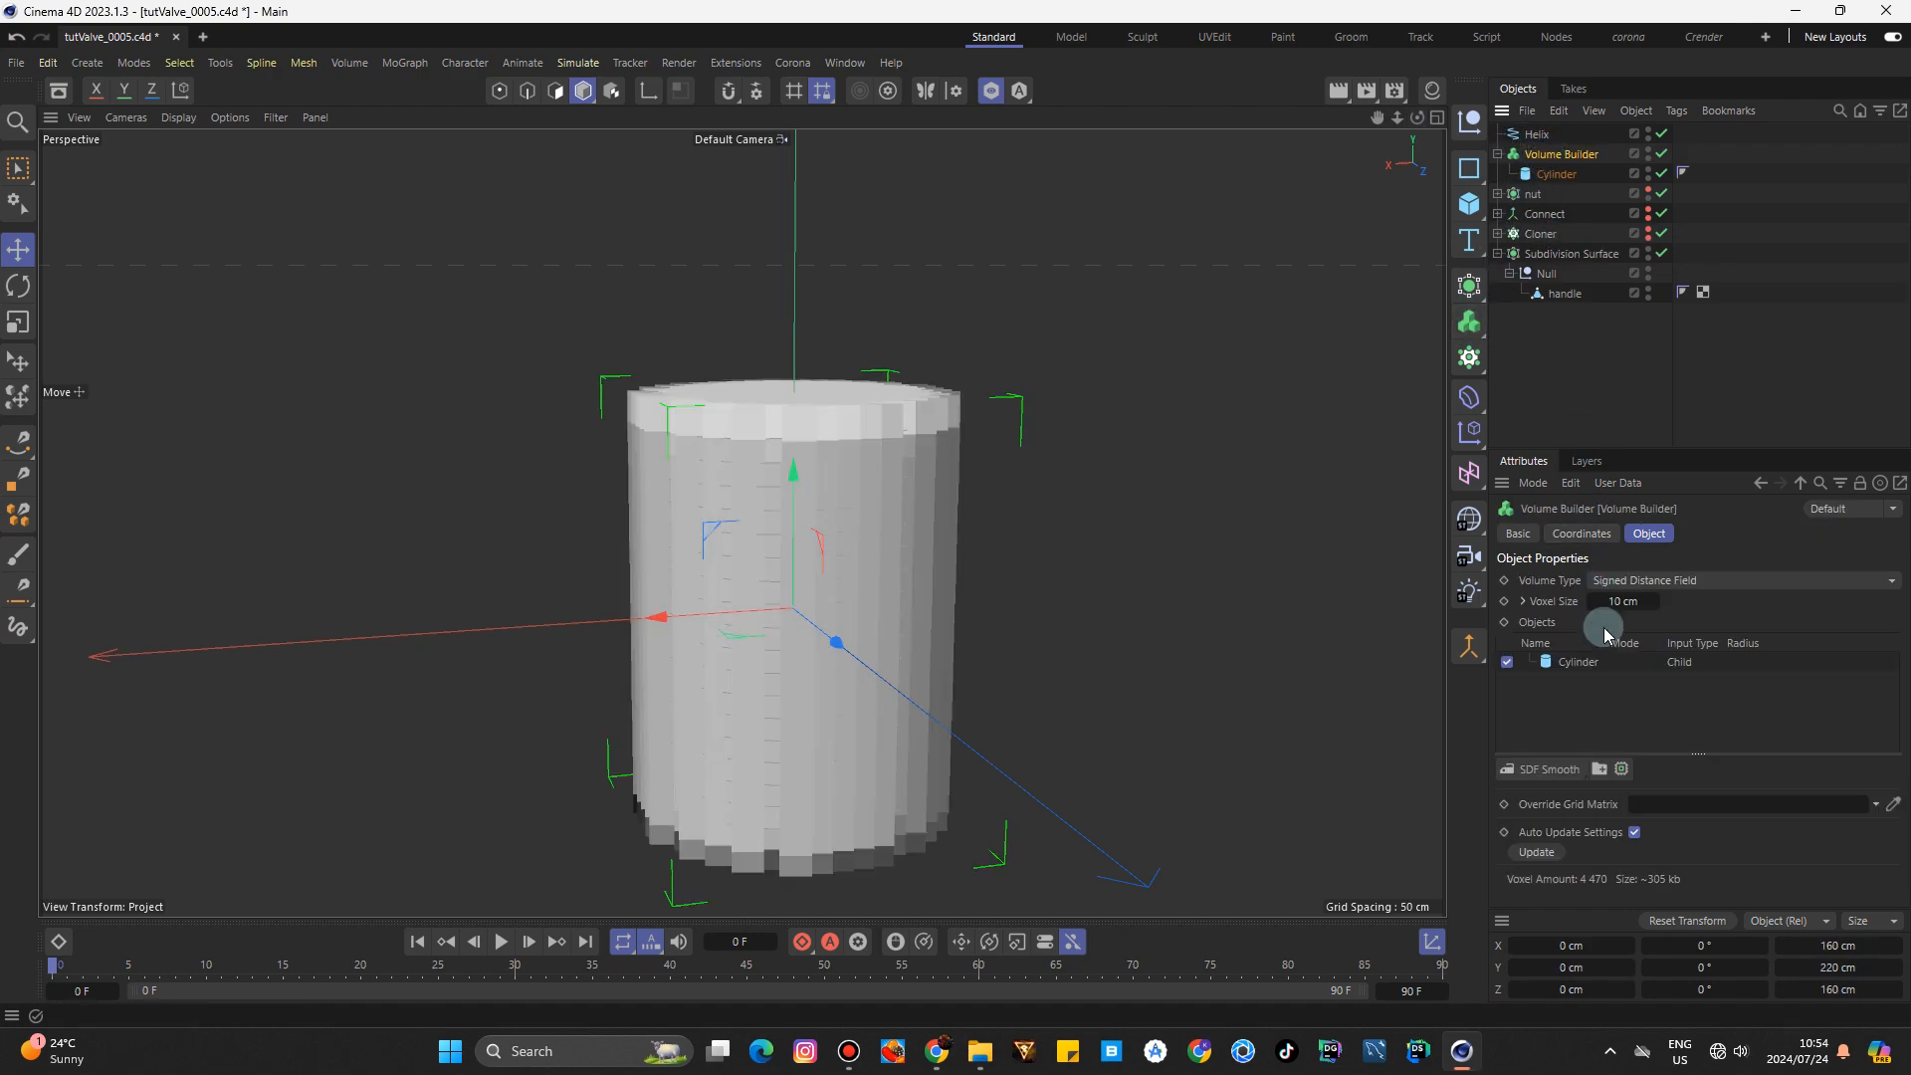
click(1636, 609)
text(1)
key(Return)
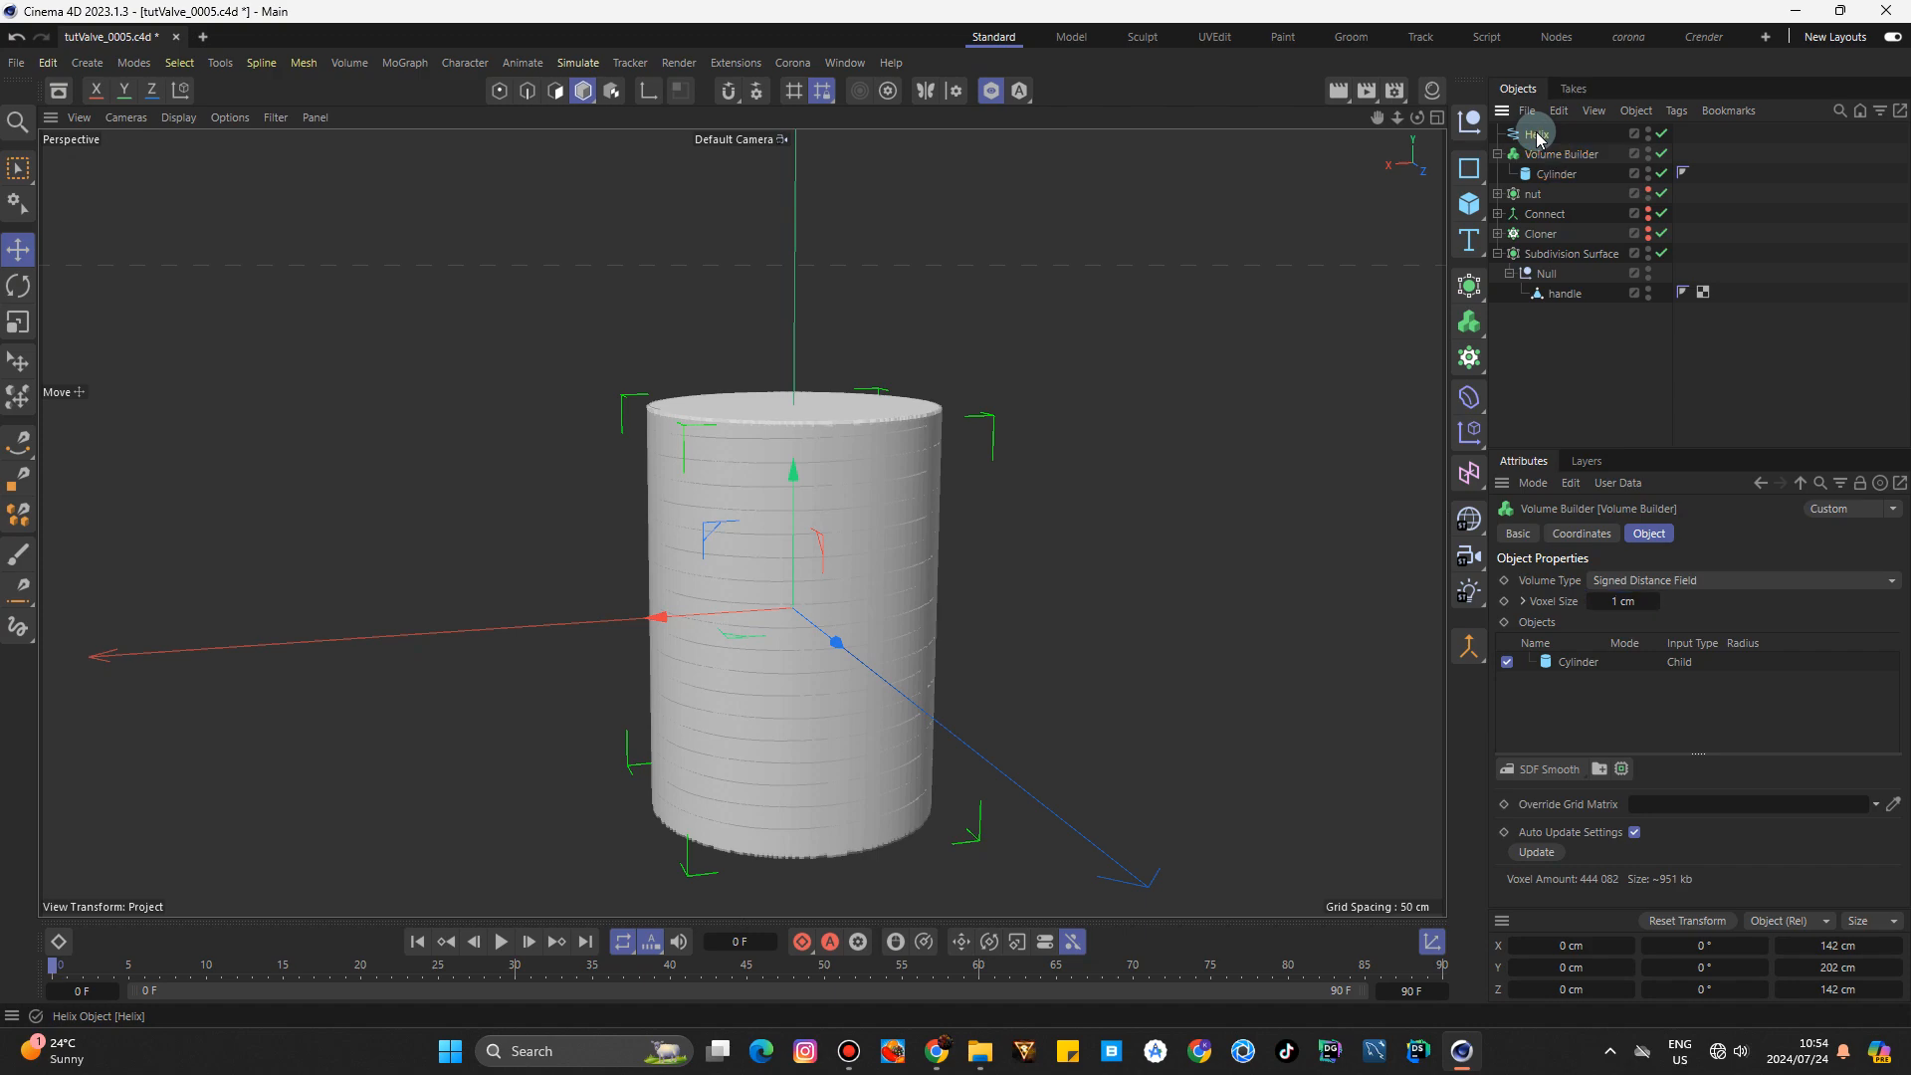
Add the Helix to the Volume Builder above the Cylinder and set its mode to Subtract.
drag(1540, 136, 1549, 162)
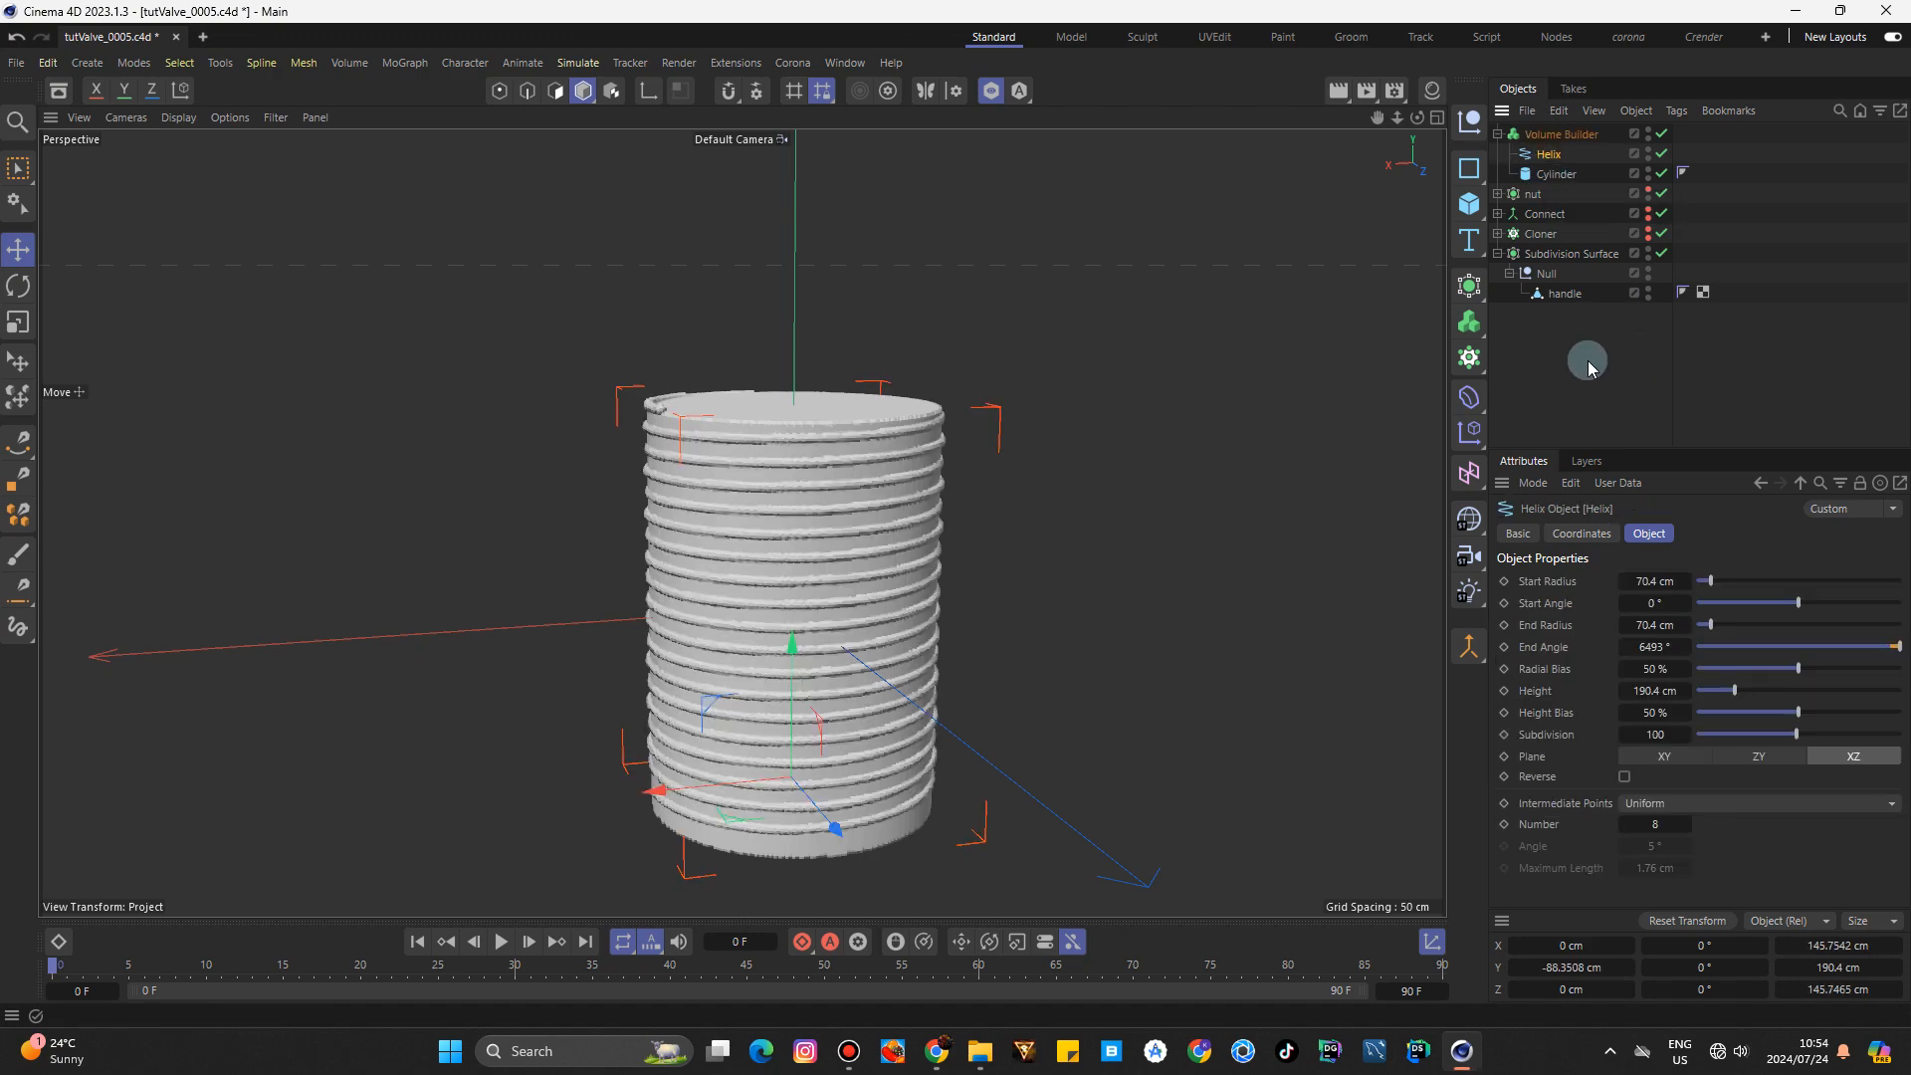
click(1558, 137)
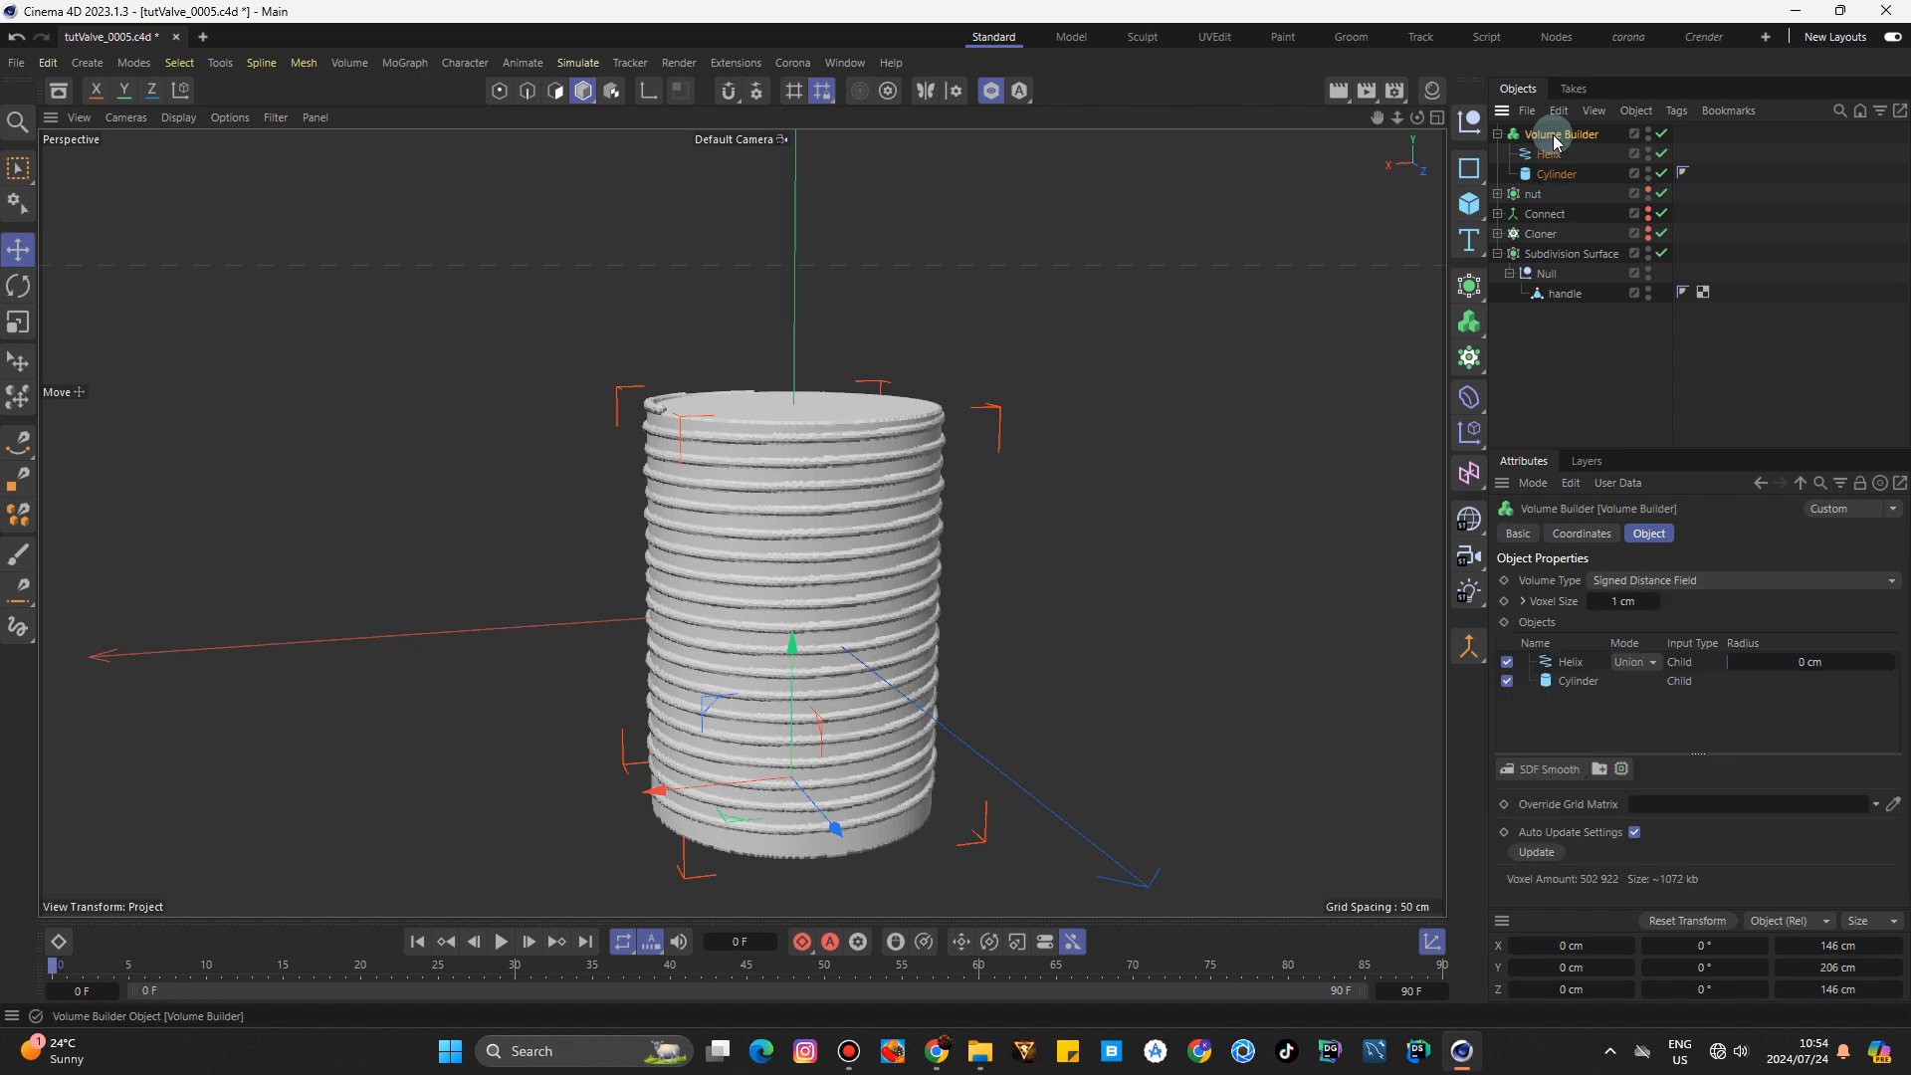
click(1636, 662)
click(1643, 710)
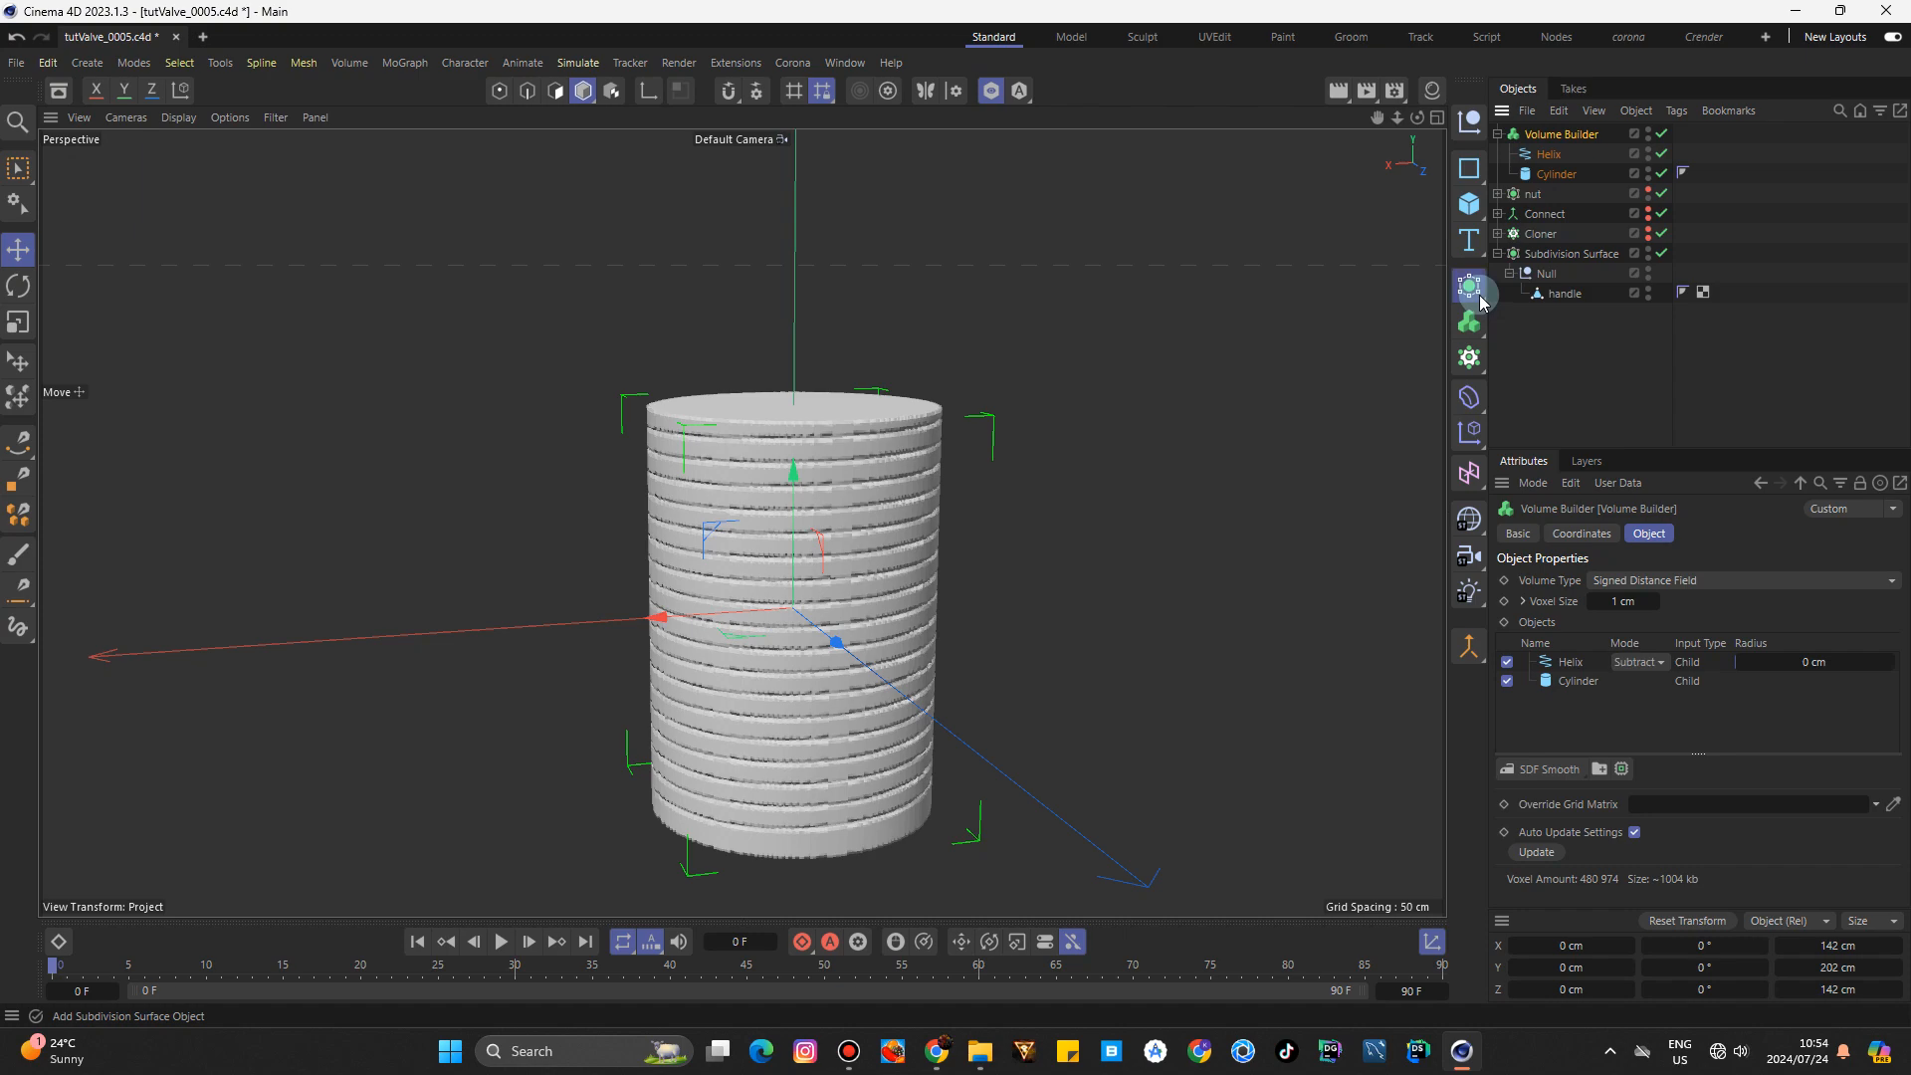
Add a Volume Mesher as parent of the Volume Builder, then clear the selection and inspect the grooves.
click(1472, 325)
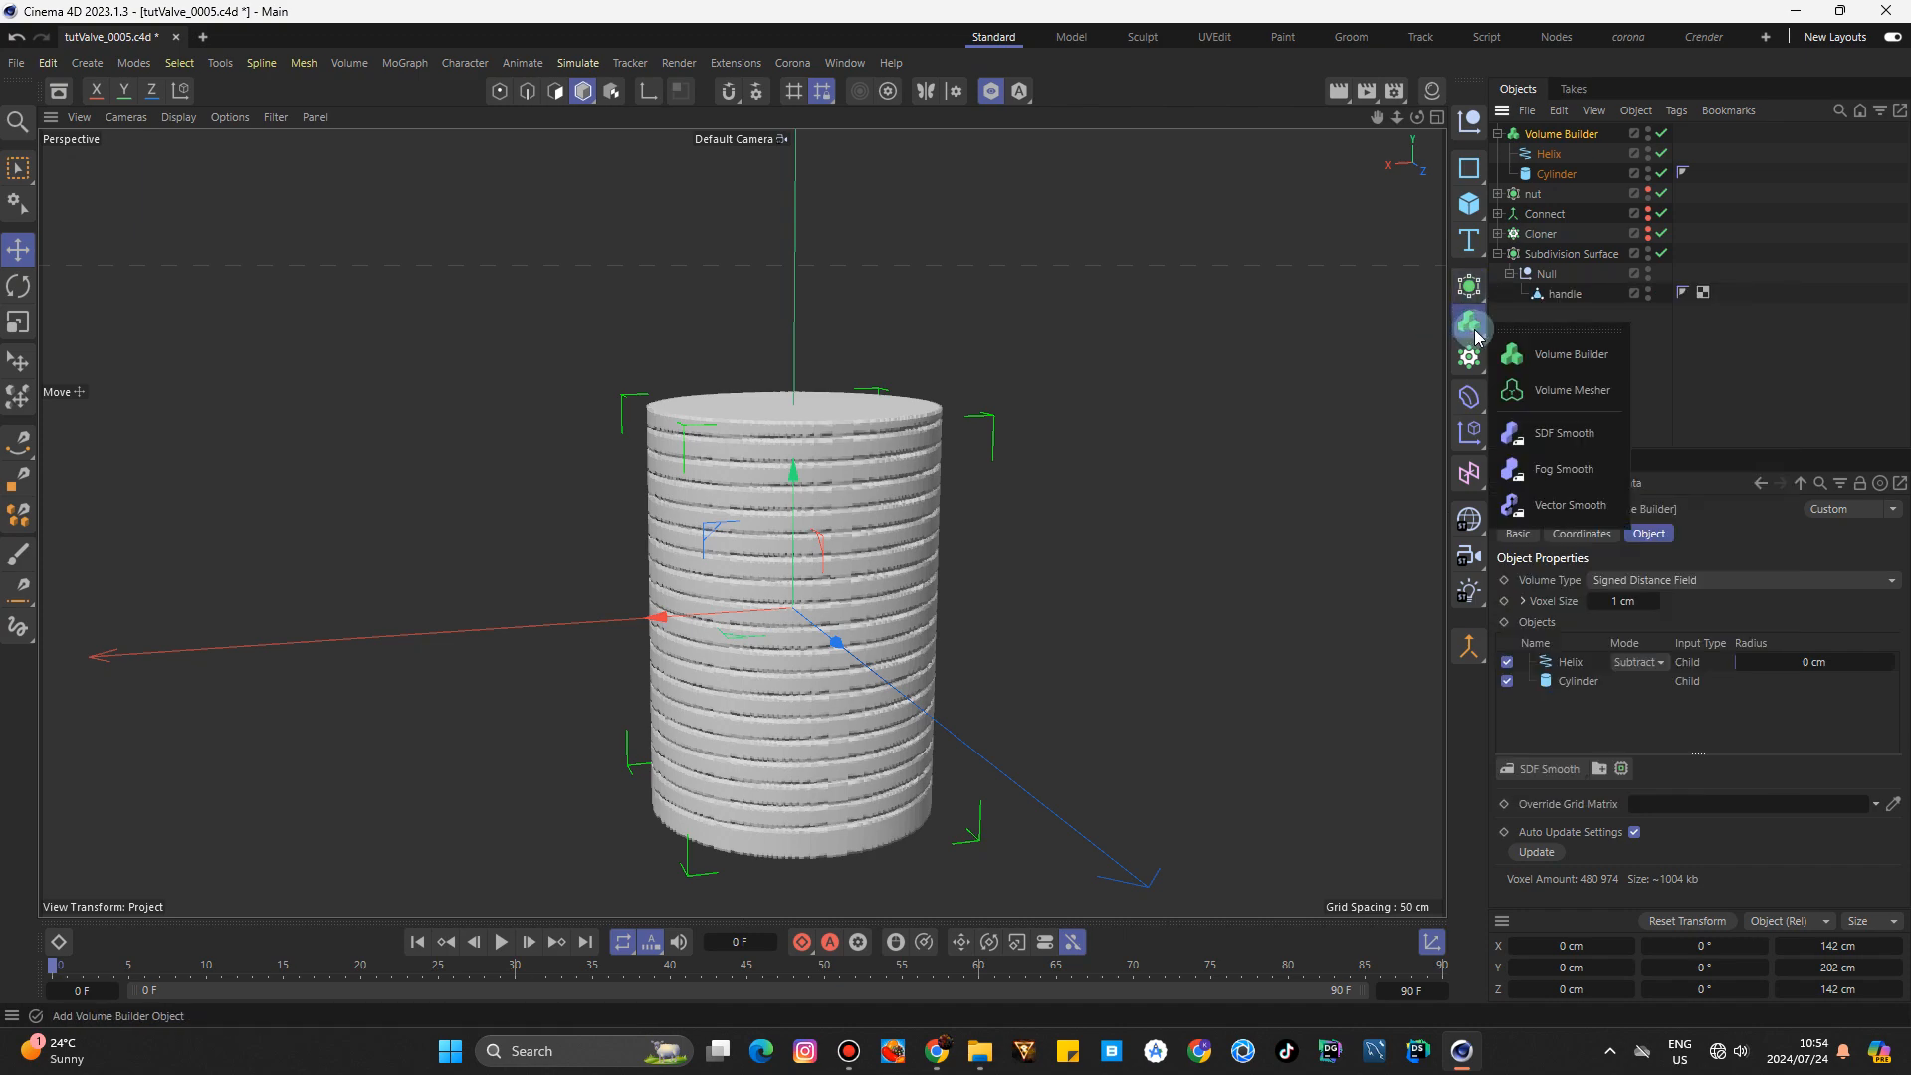
click(1573, 391)
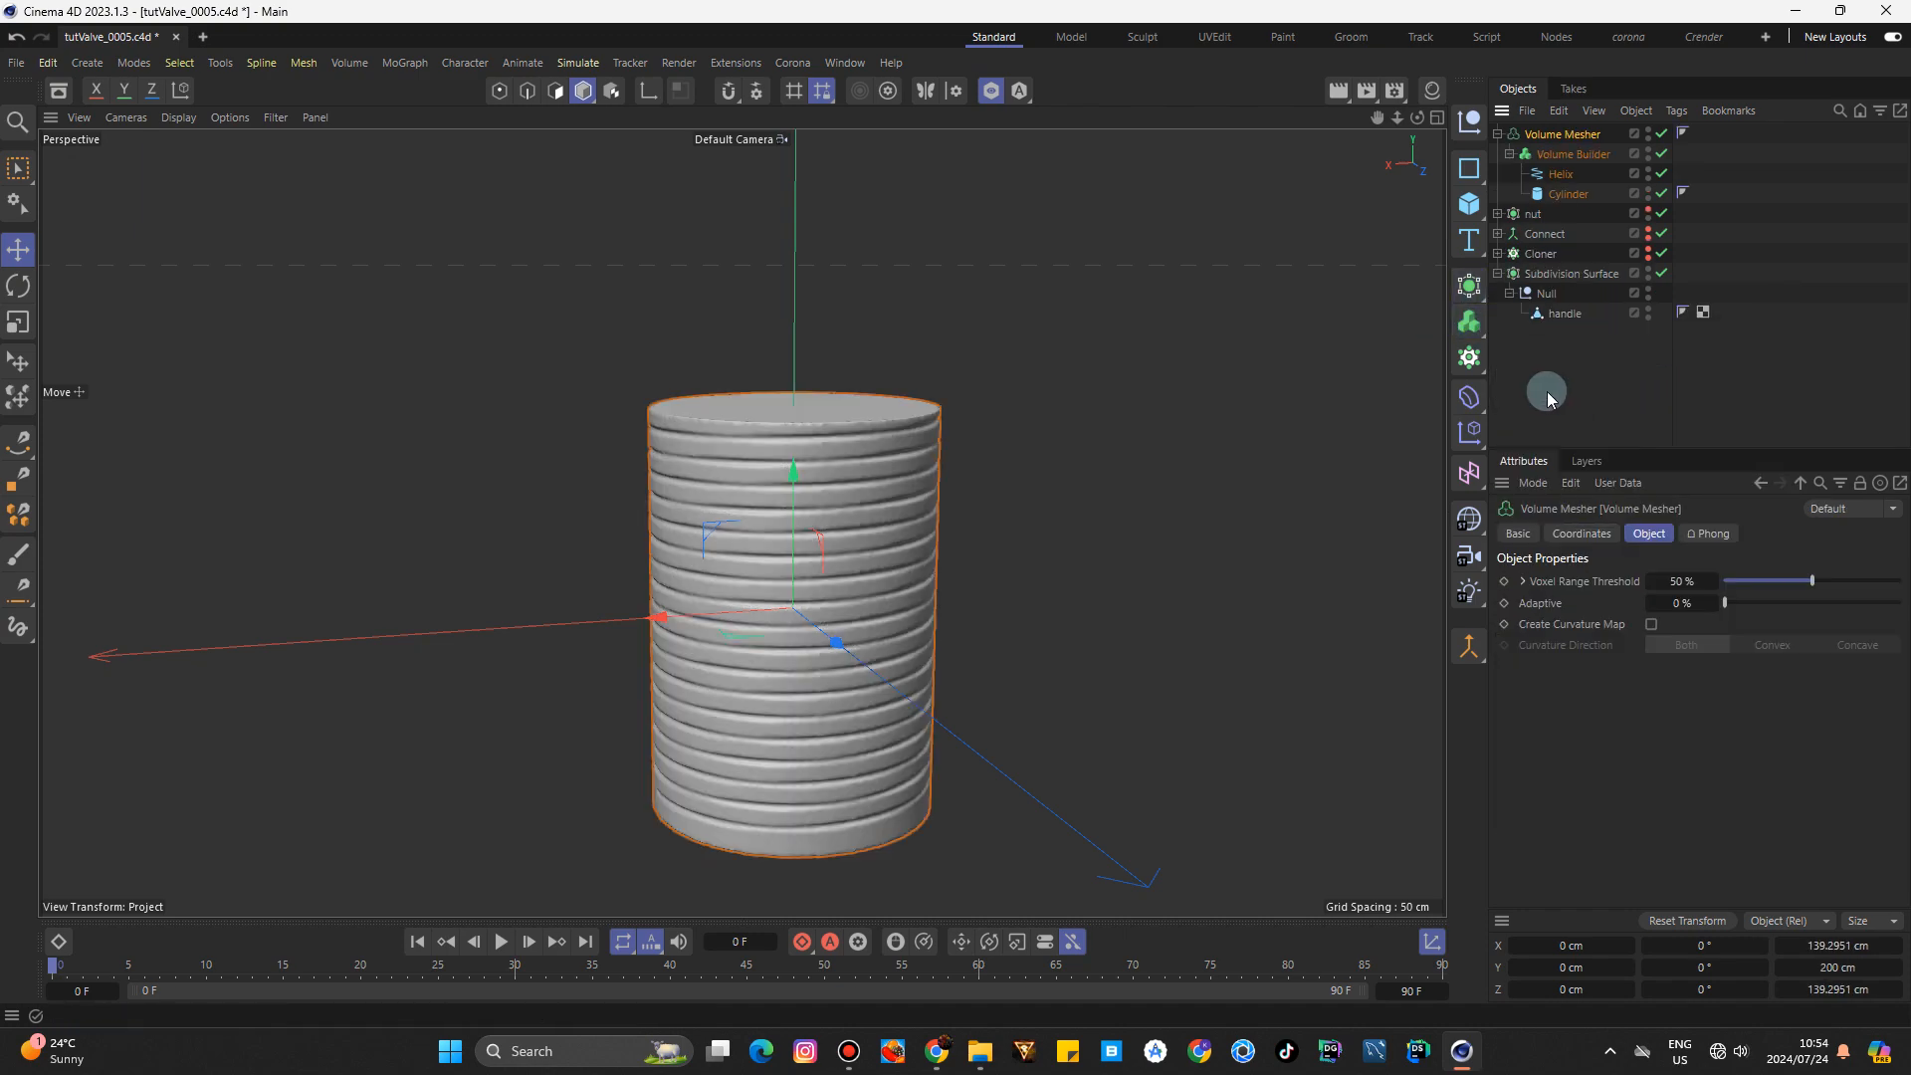
click(1372, 152)
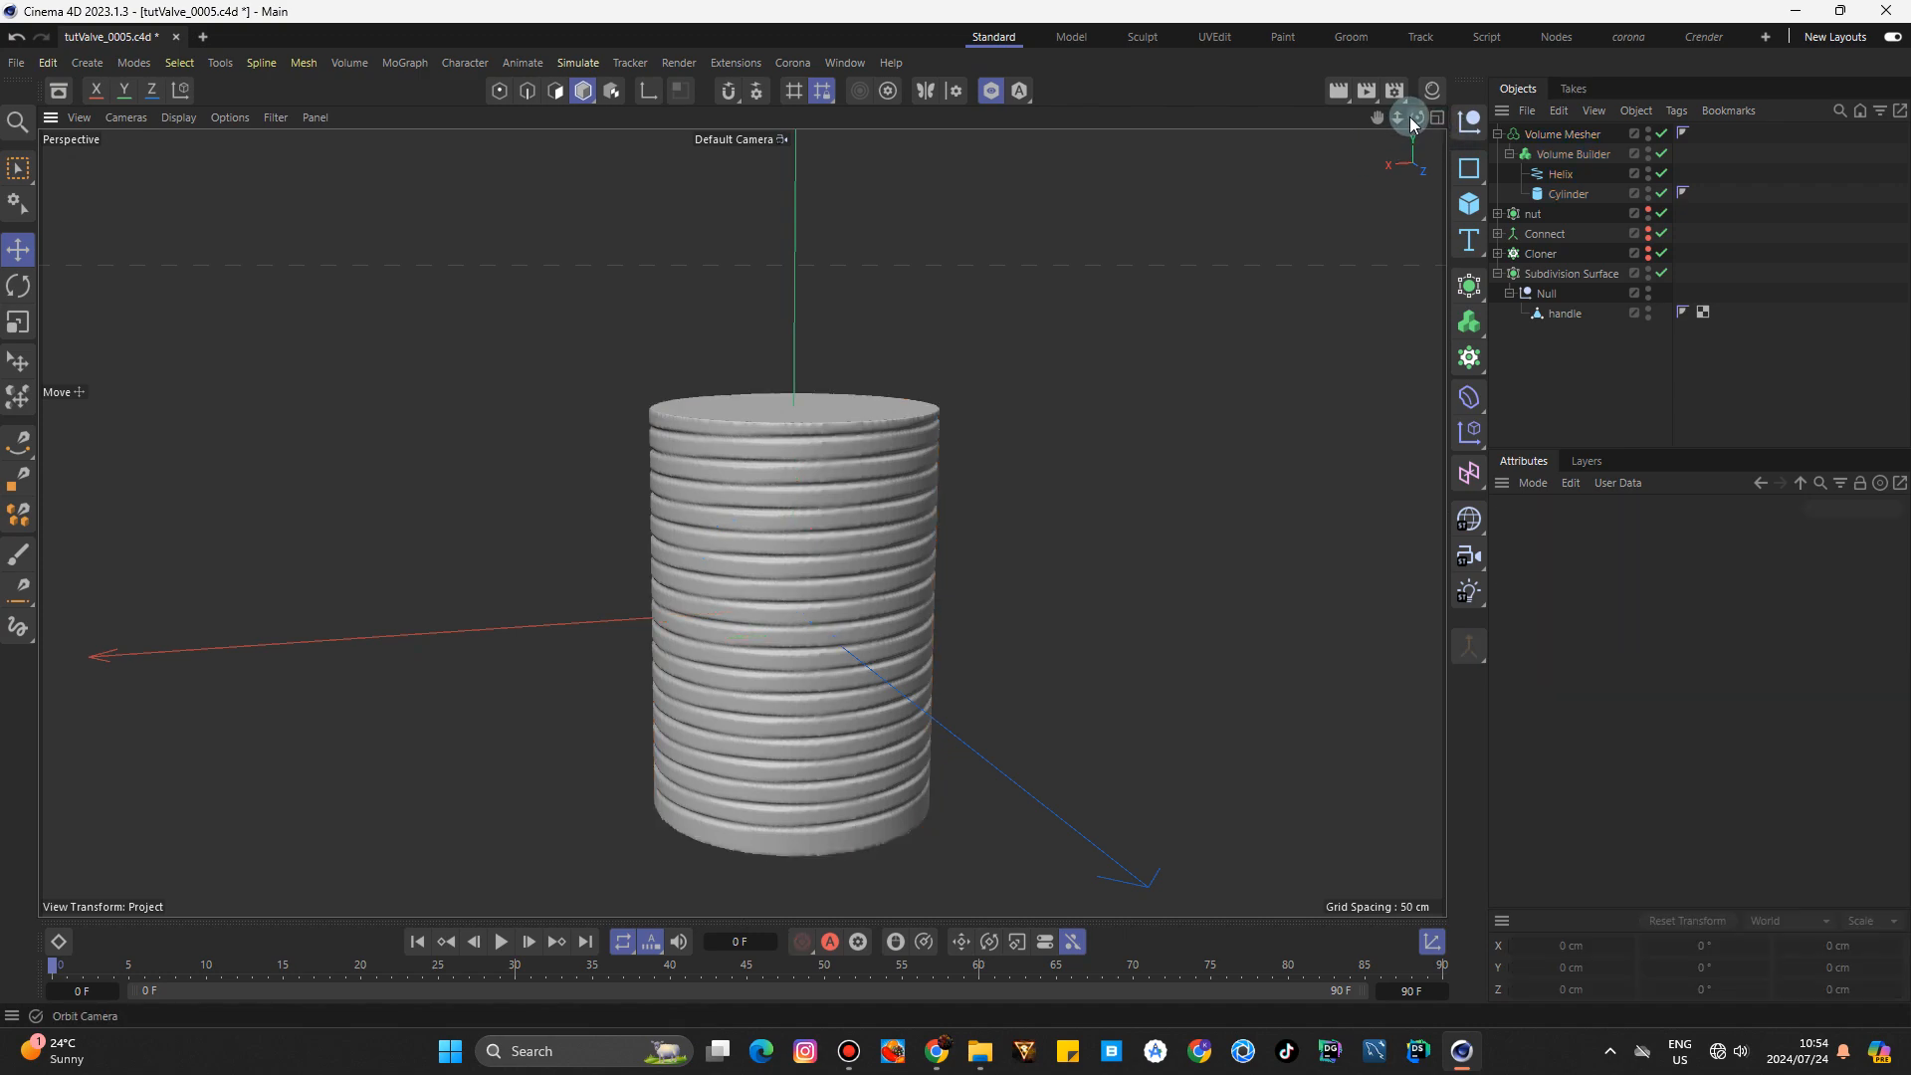
mouse_move(1417, 118)
mouse_down()
mouse_move(1409, 239)
mouse_move(1418, 30)
mouse_move(1417, 117)
mouse_up()
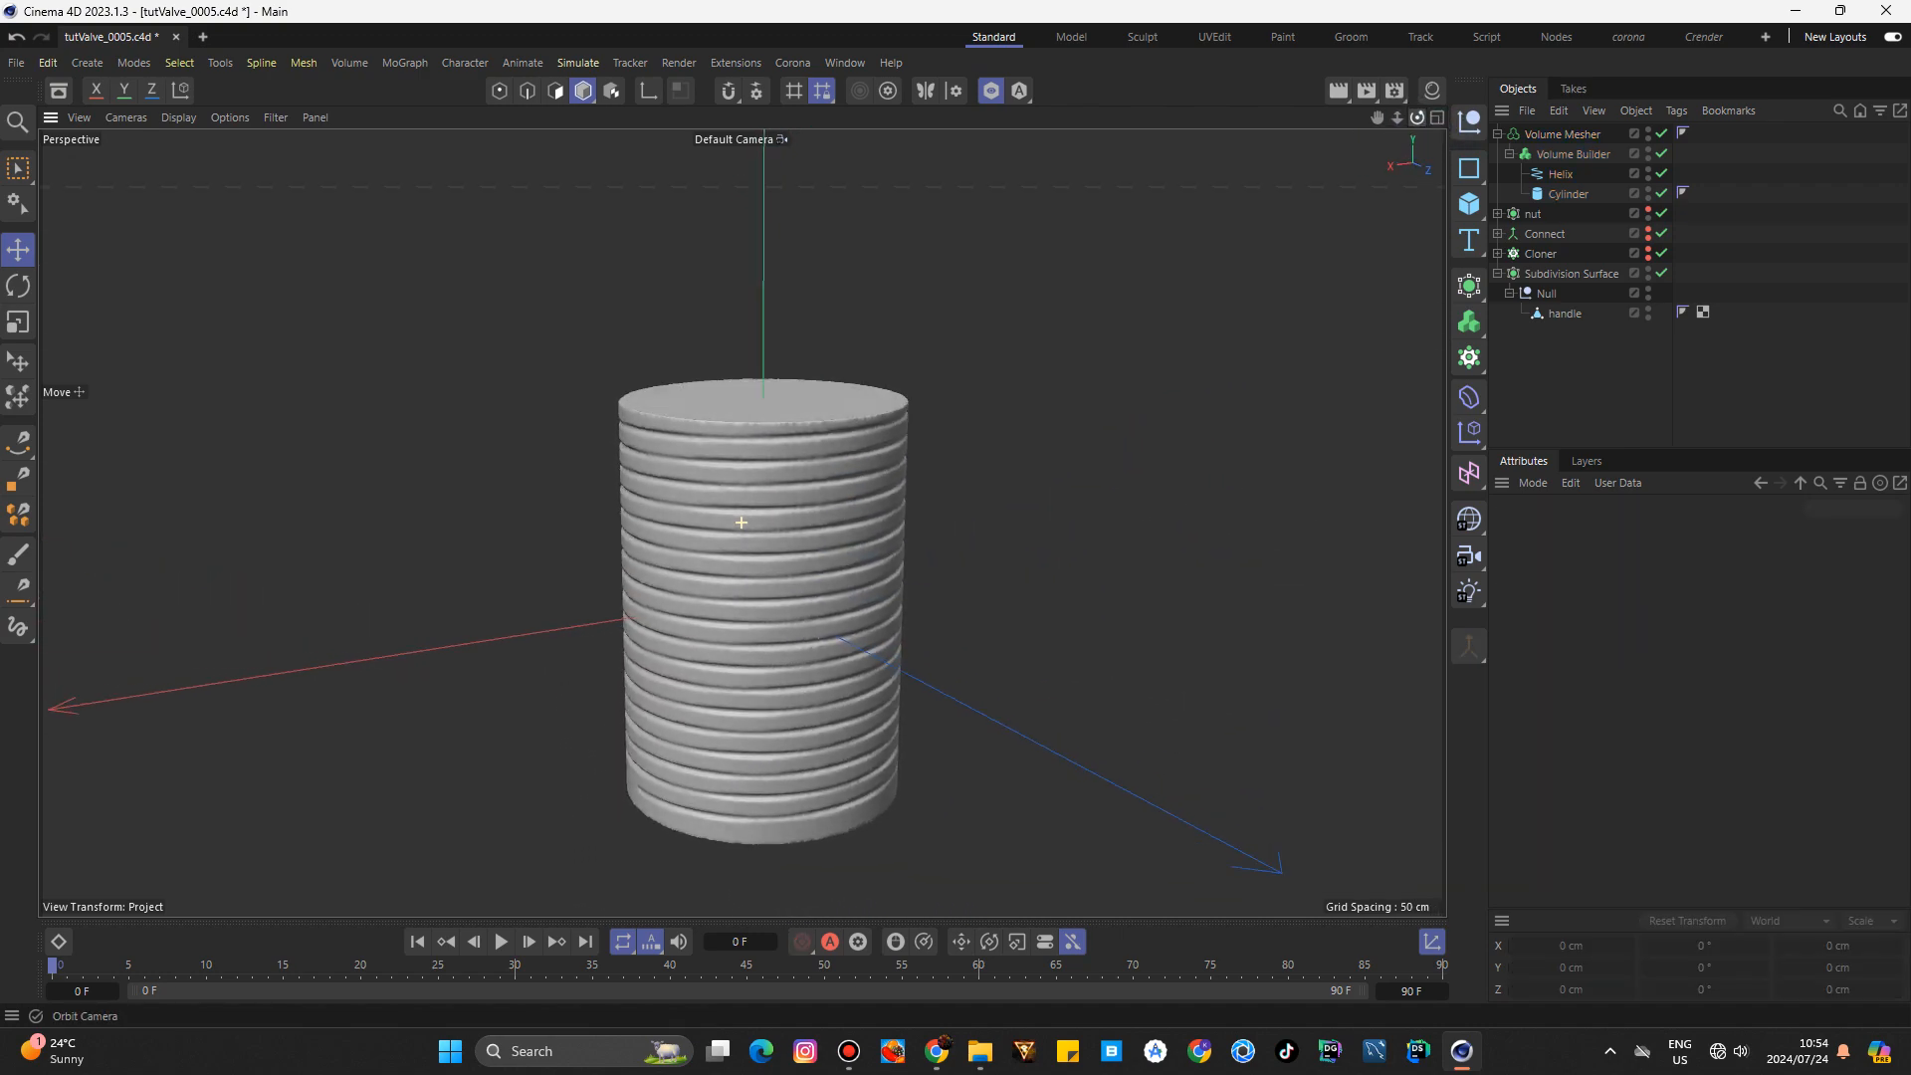
Disable the Volume Mesher and Volume Builder, and add a Circle spline moved up about 147.5 cm above the cylinder.
click(1662, 154)
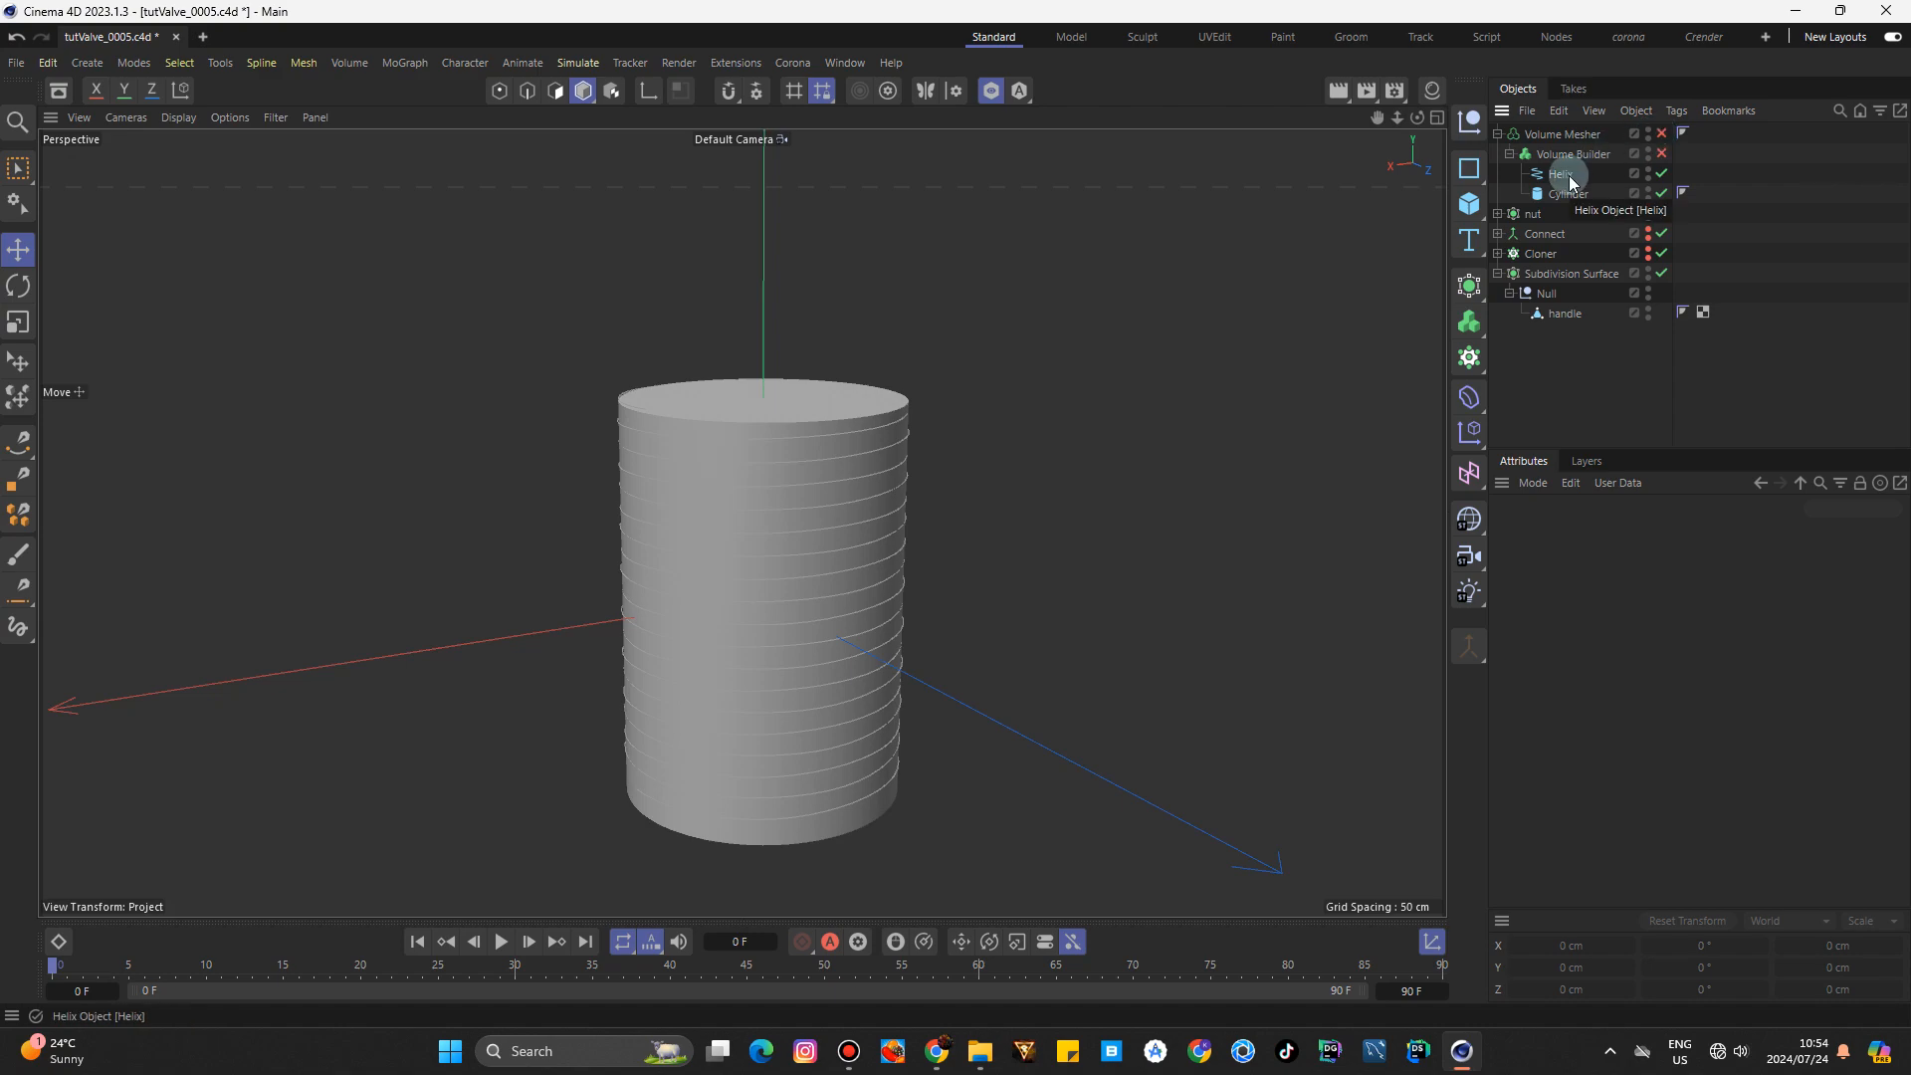
click(1470, 181)
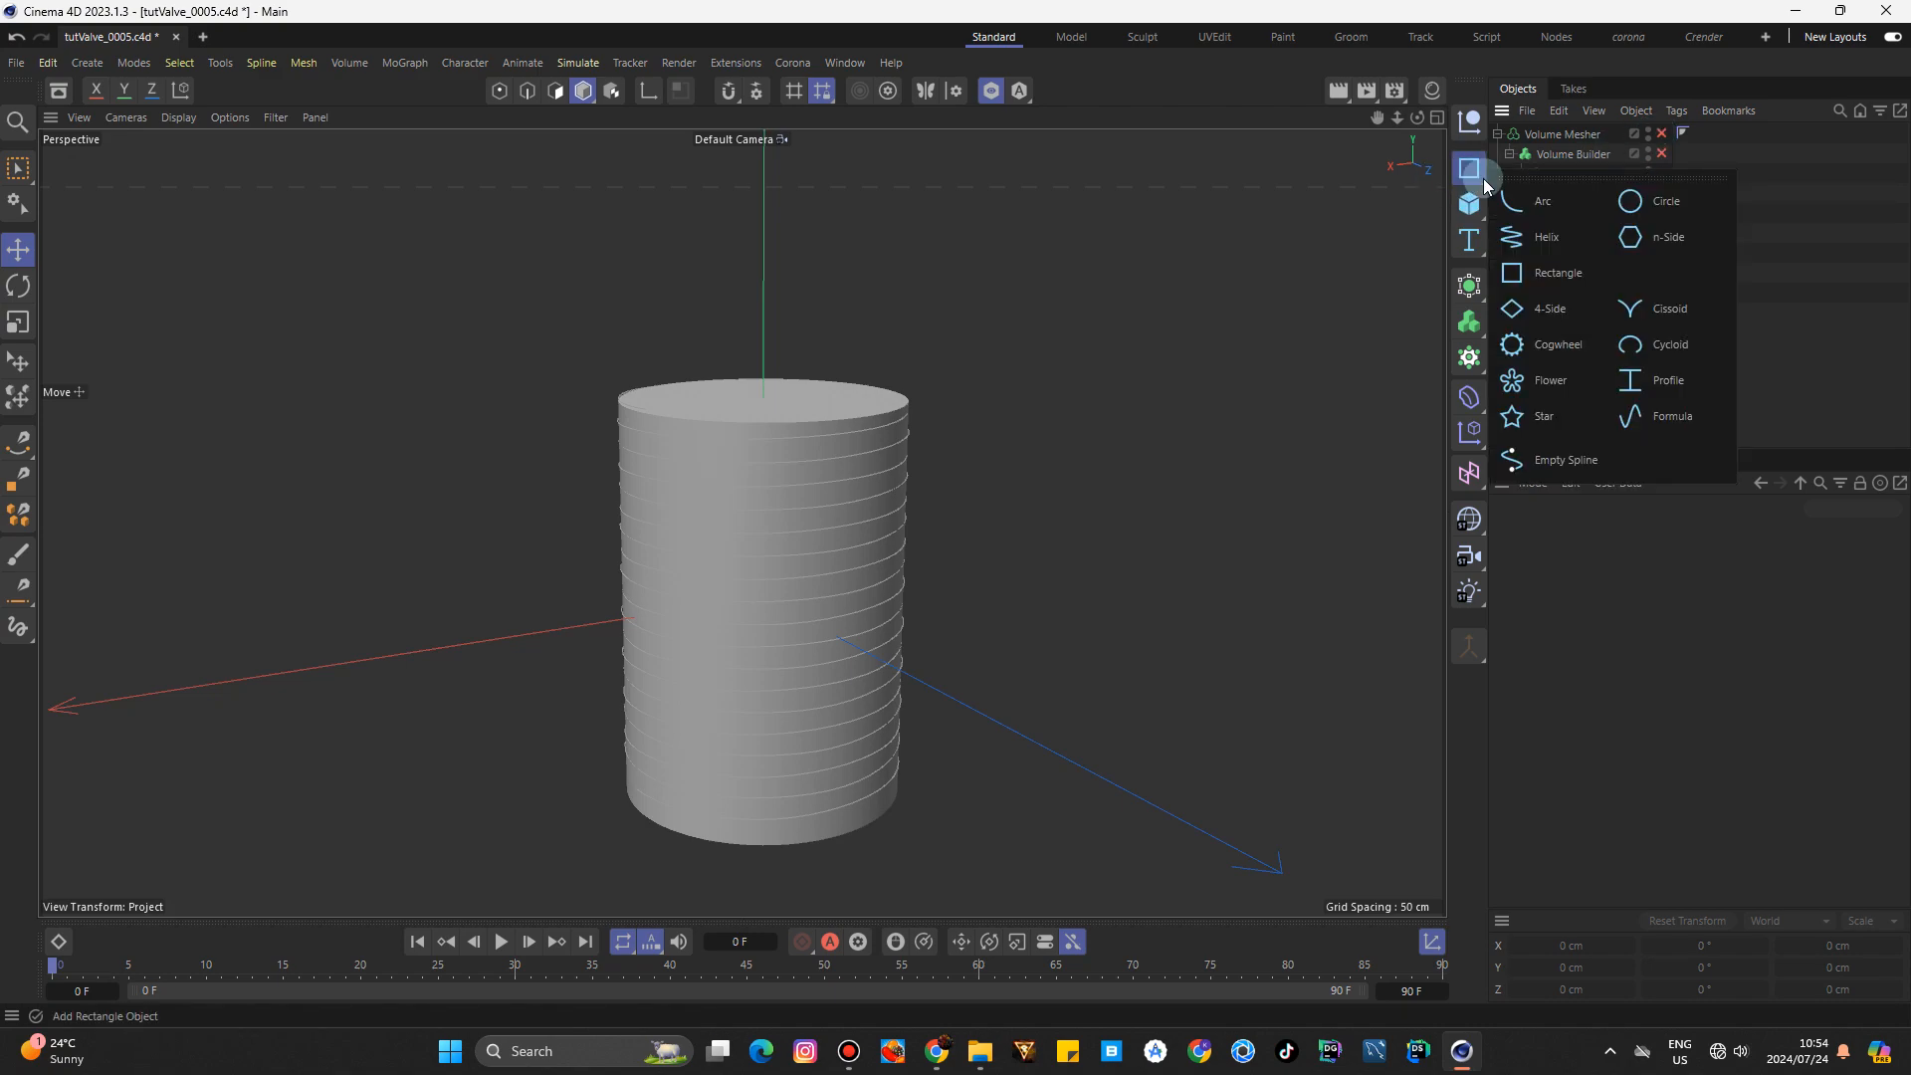
click(1633, 201)
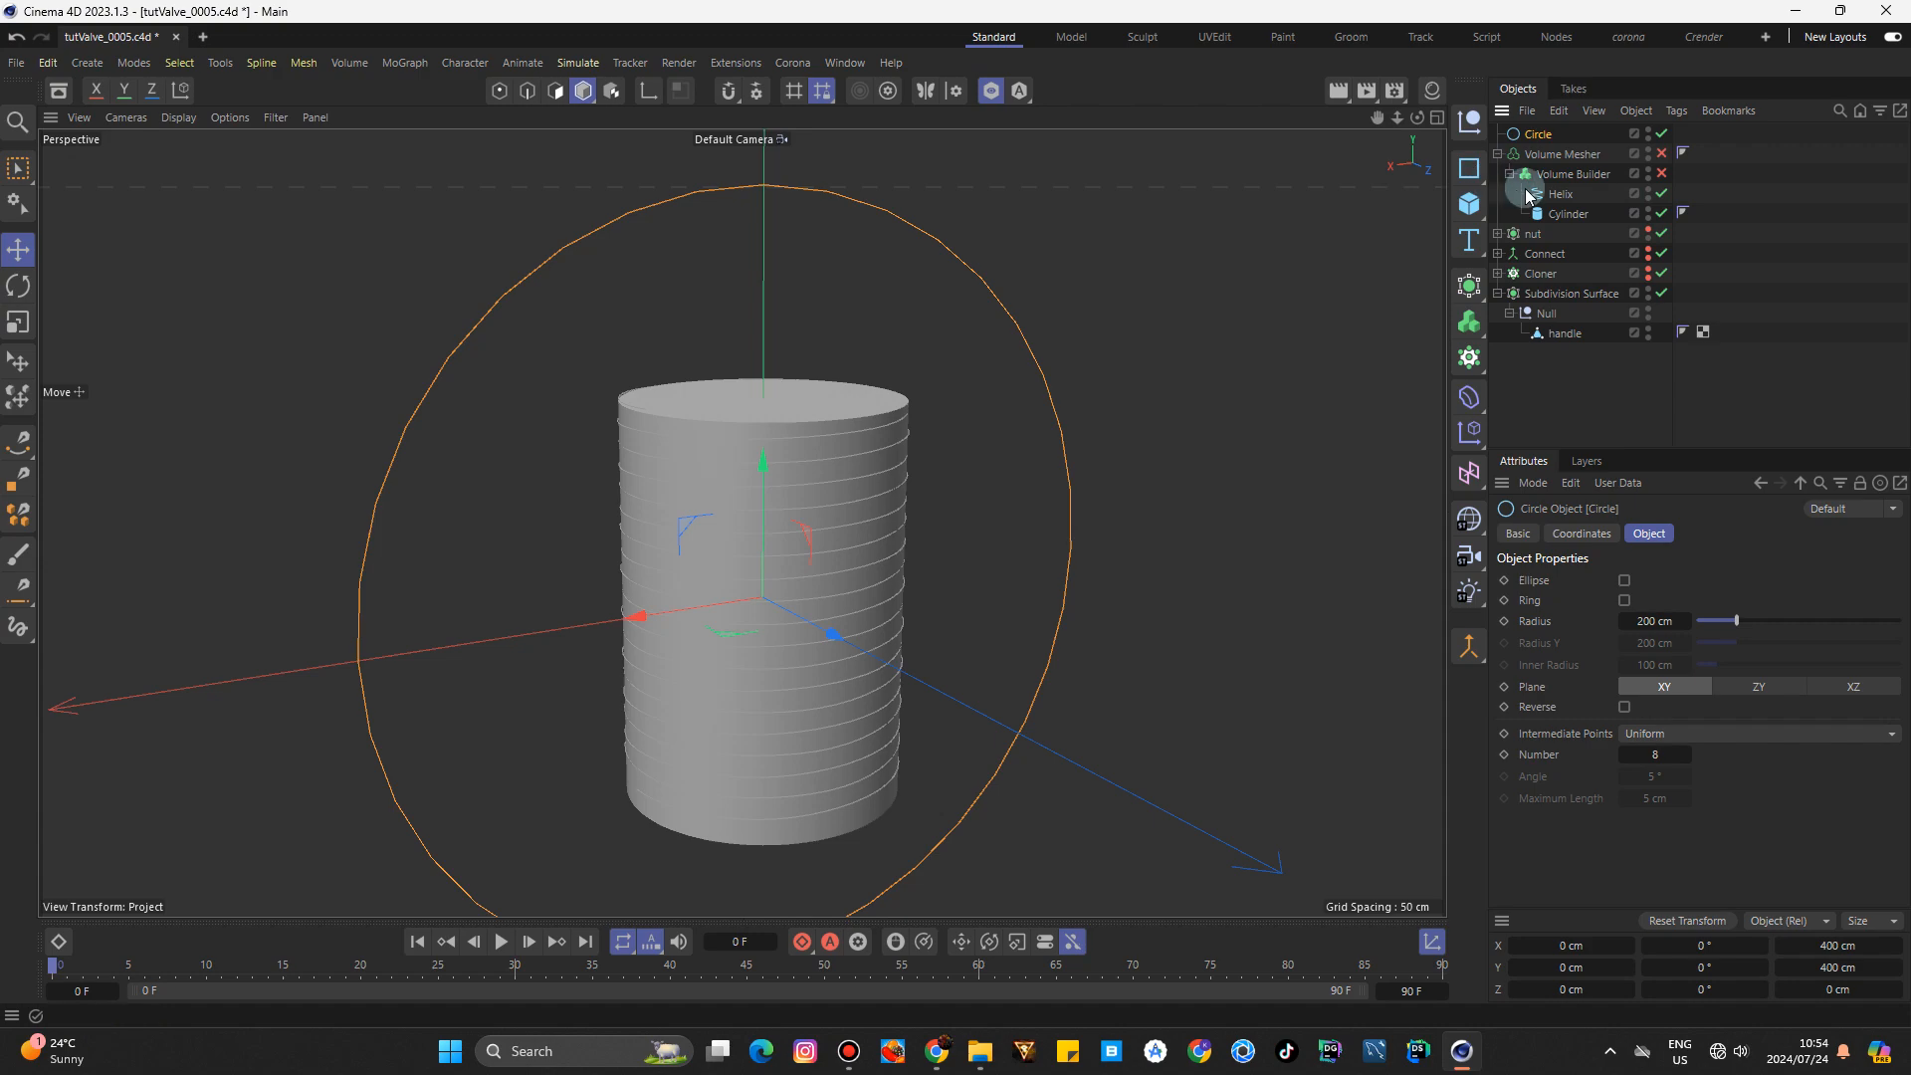
key(t)
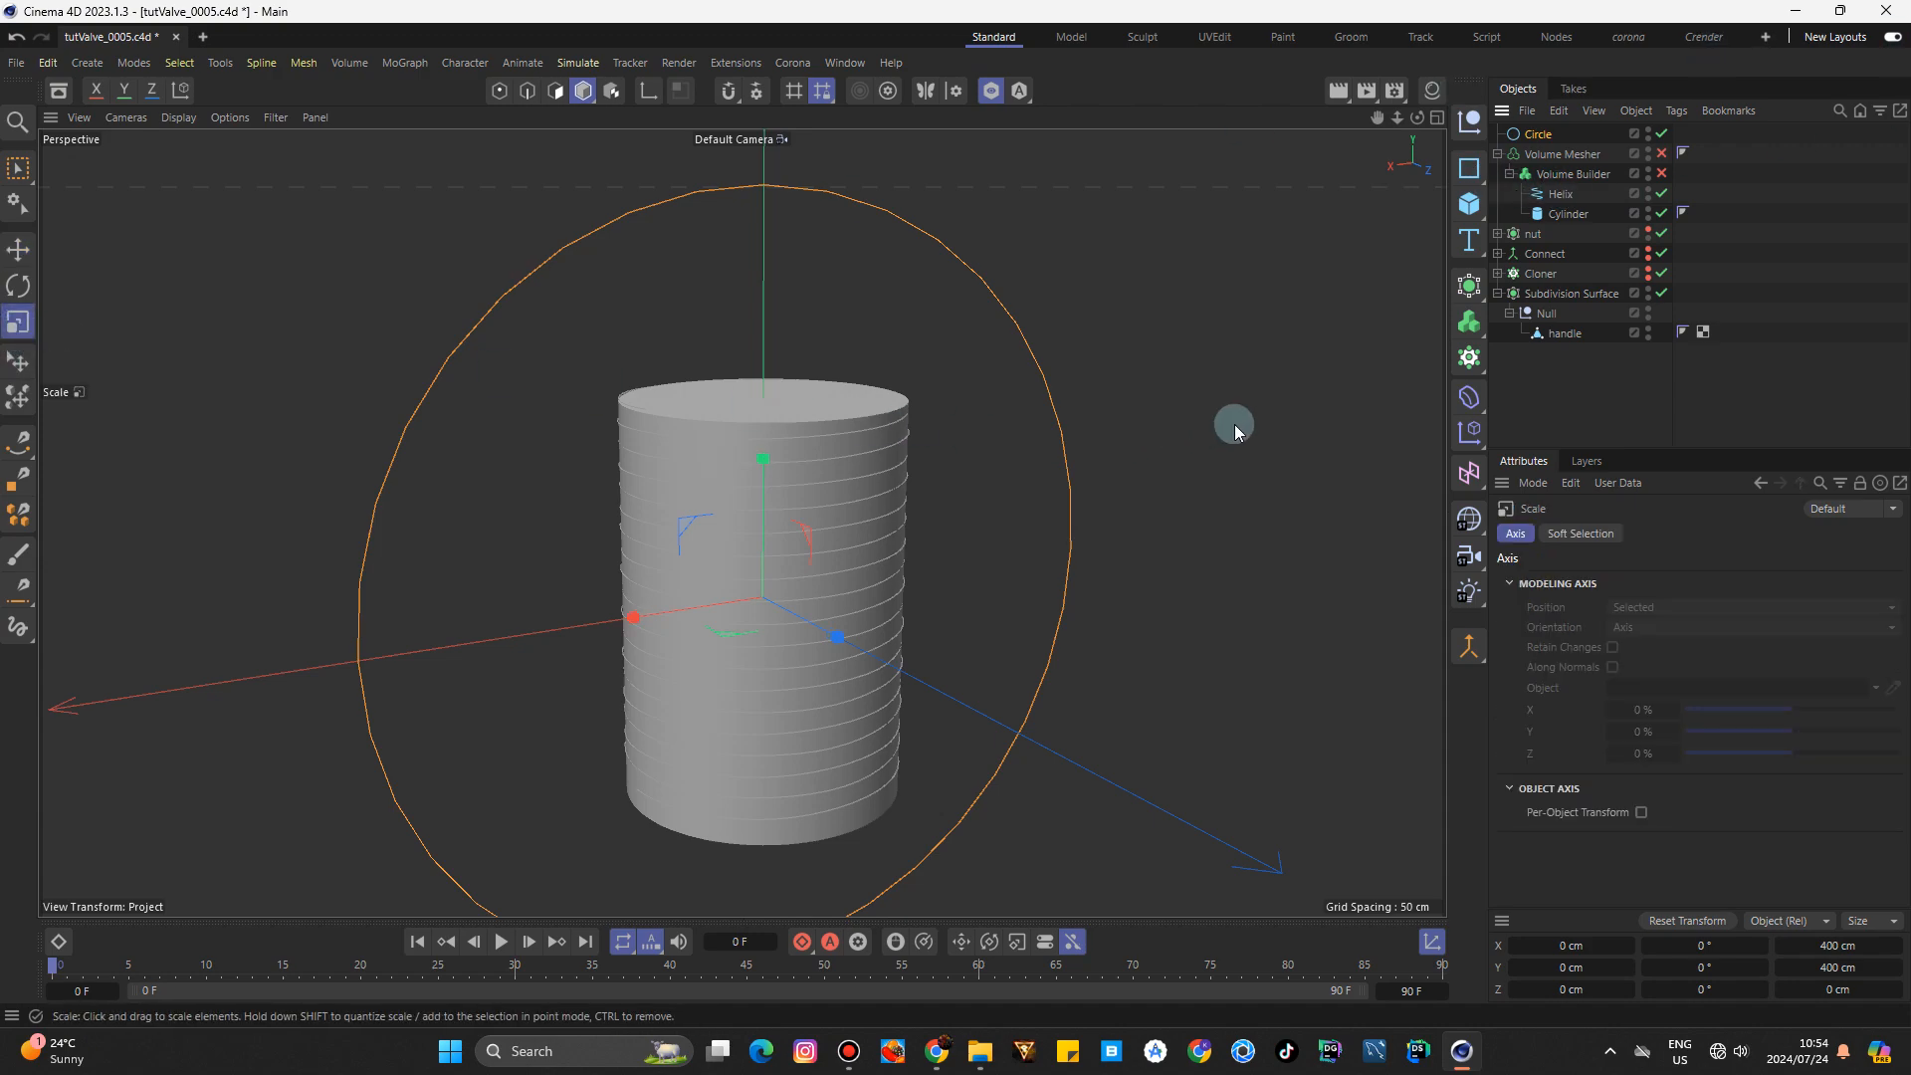
drag(1235, 430, 709, 694)
key(e)
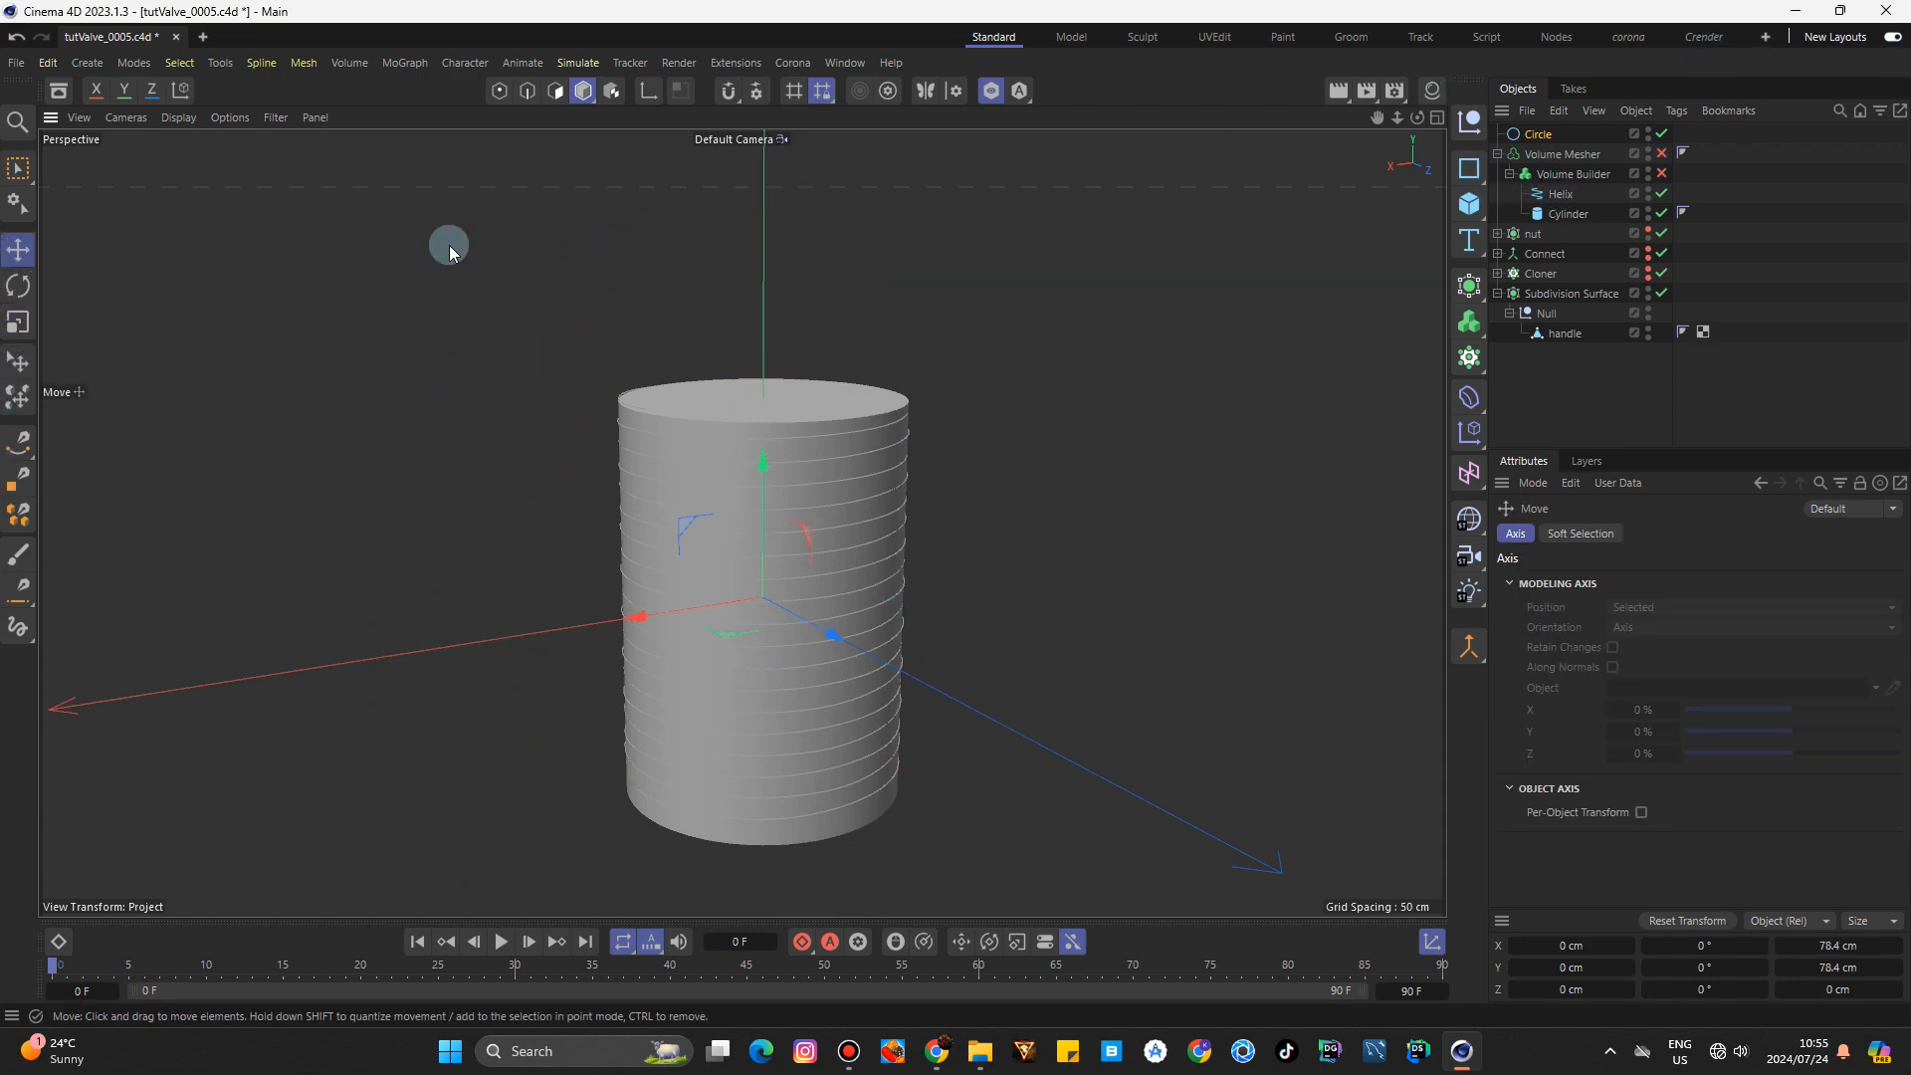
drag(772, 463, 779, 158)
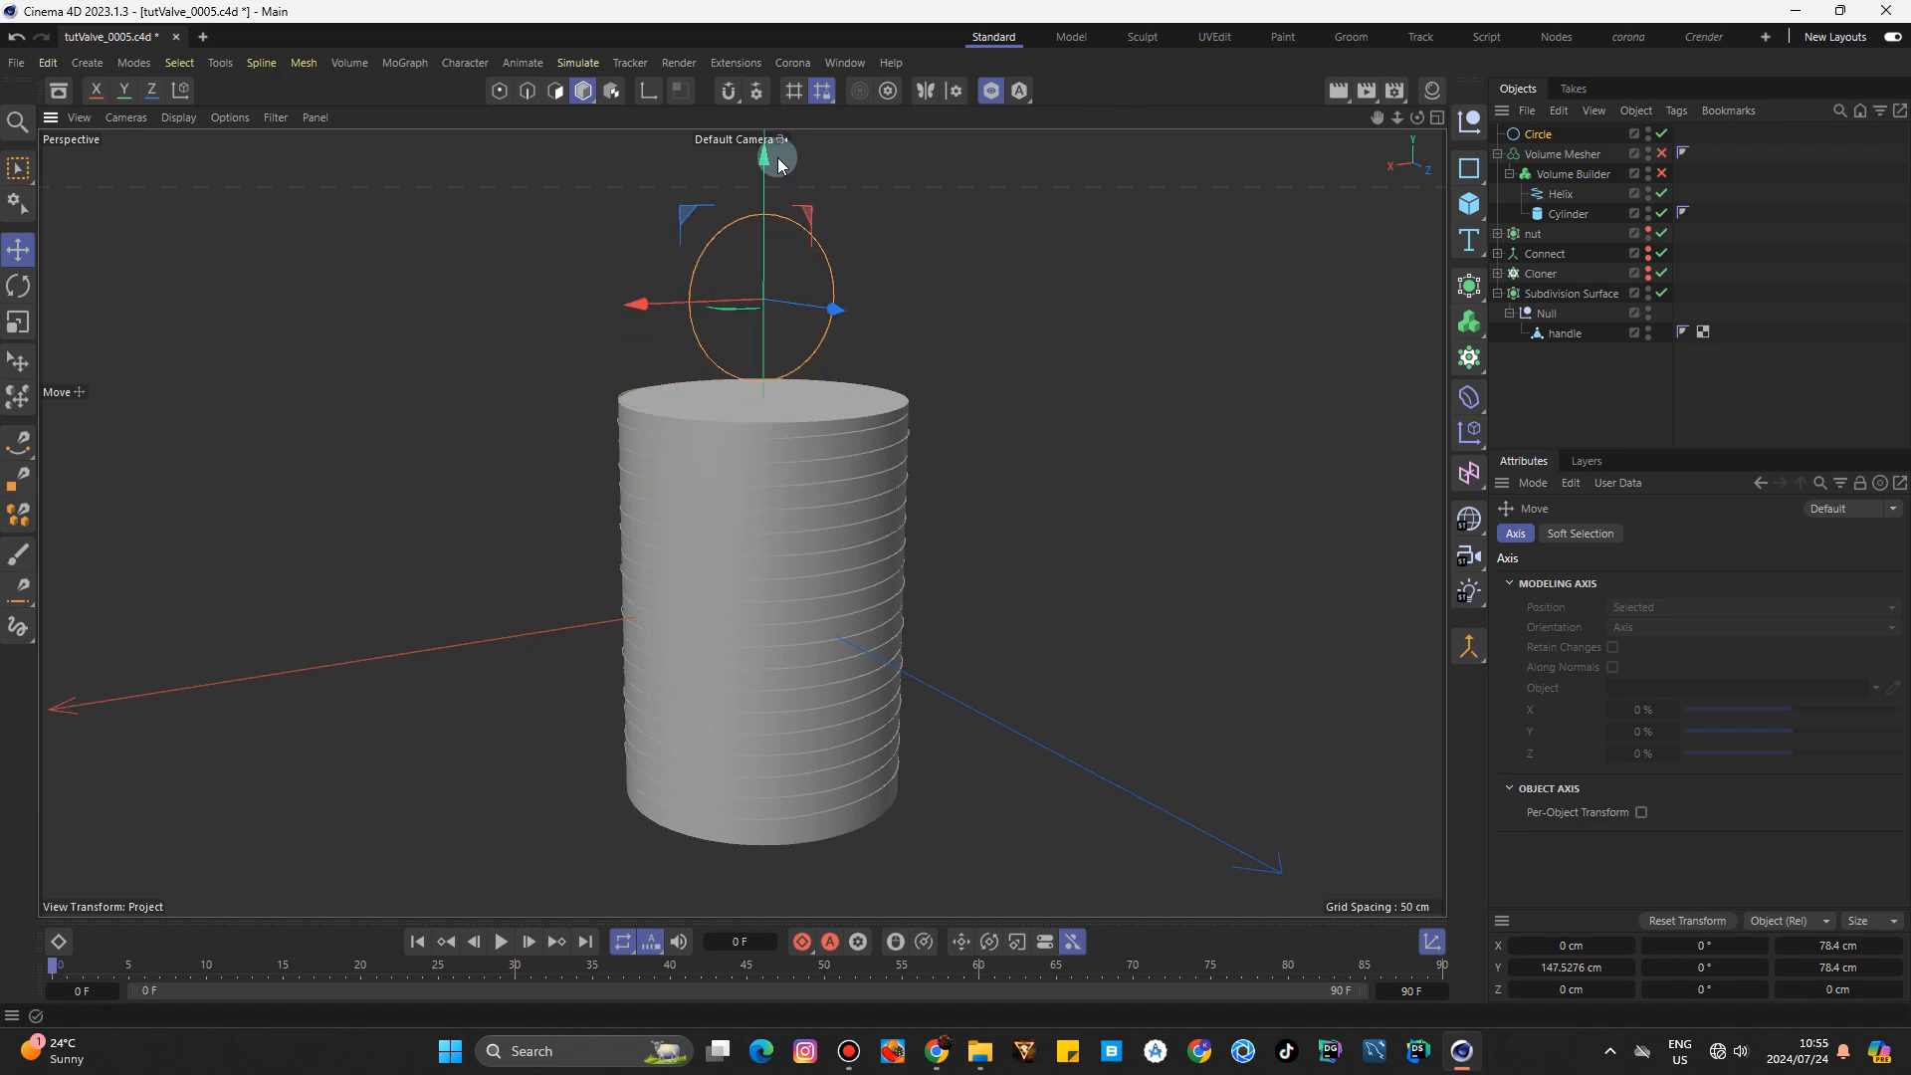
Scale the Circle uniformly down to a radius of about 2.15 cm.
key(t)
drag(661, 331, 488, 653)
scroll(797, 303, up, 5)
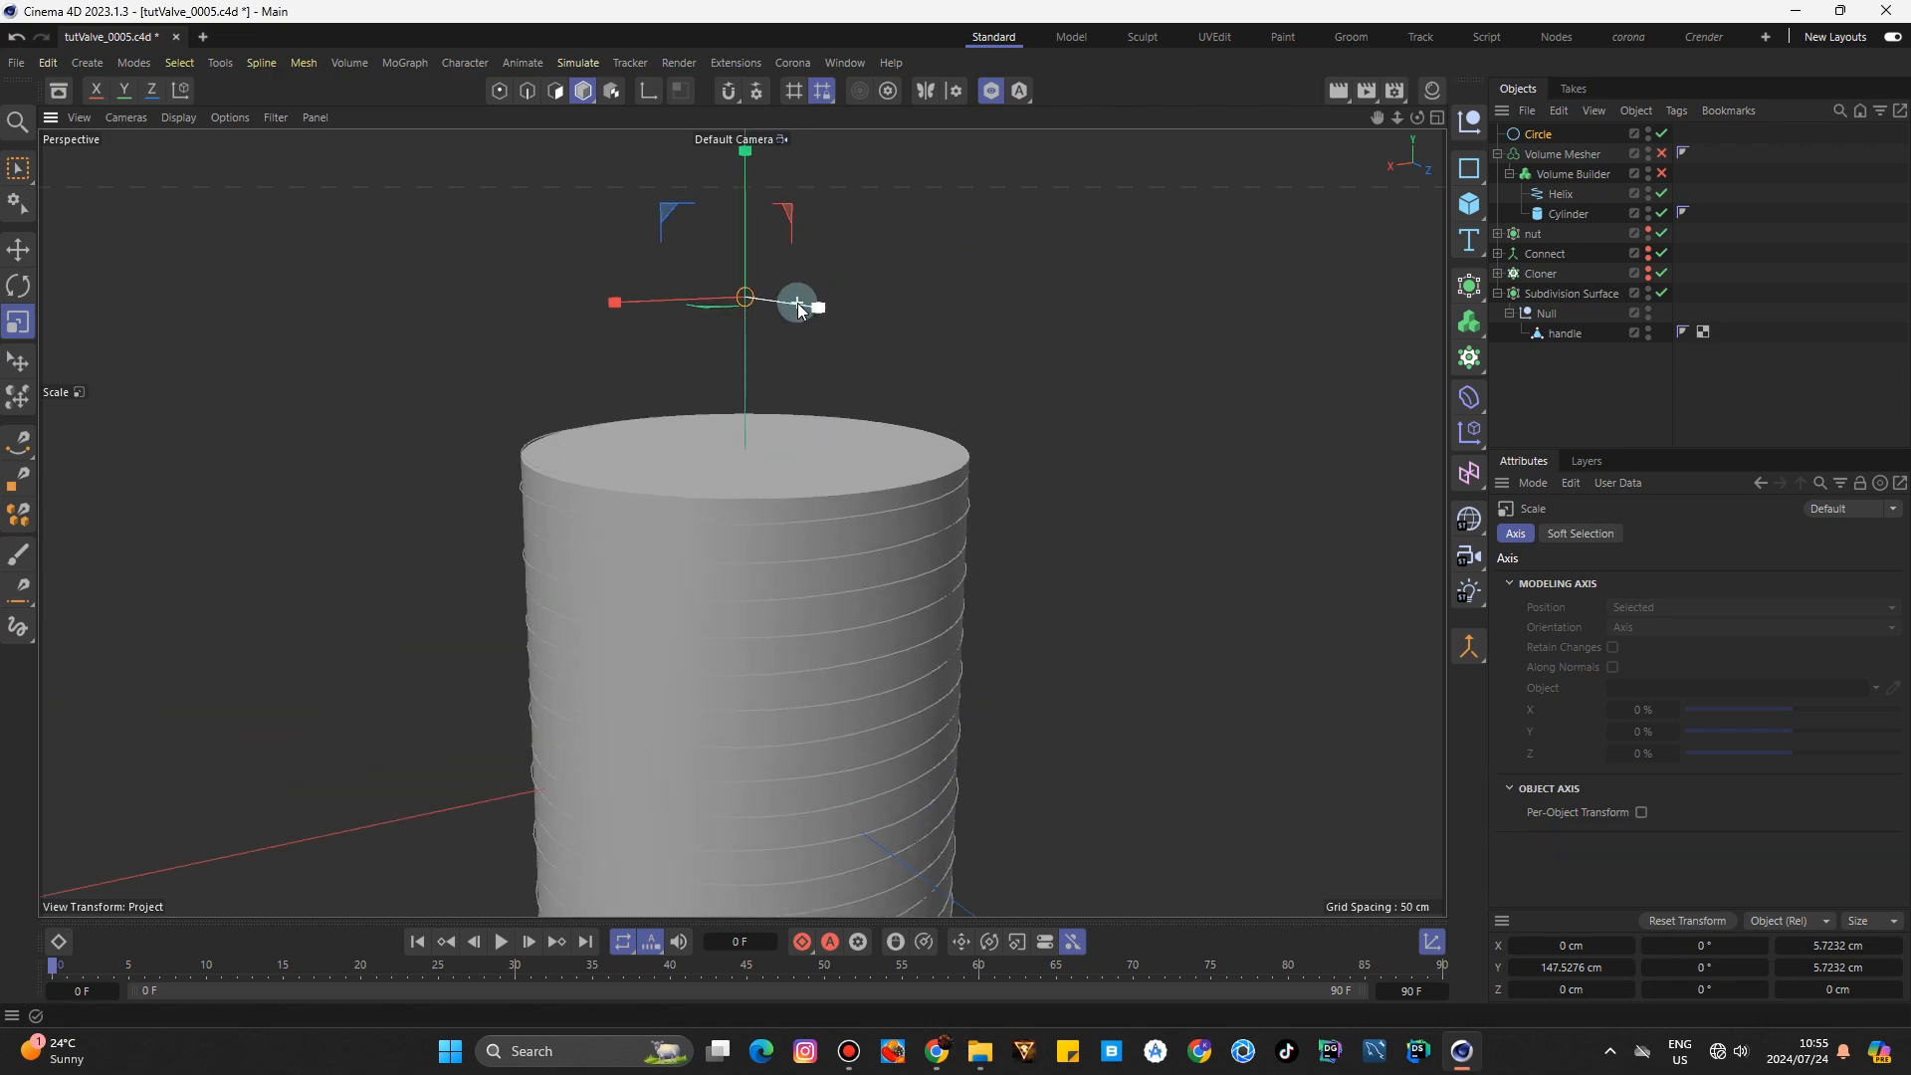
scroll(784, 291, down, 2)
drag(1053, 316, 1029, 325)
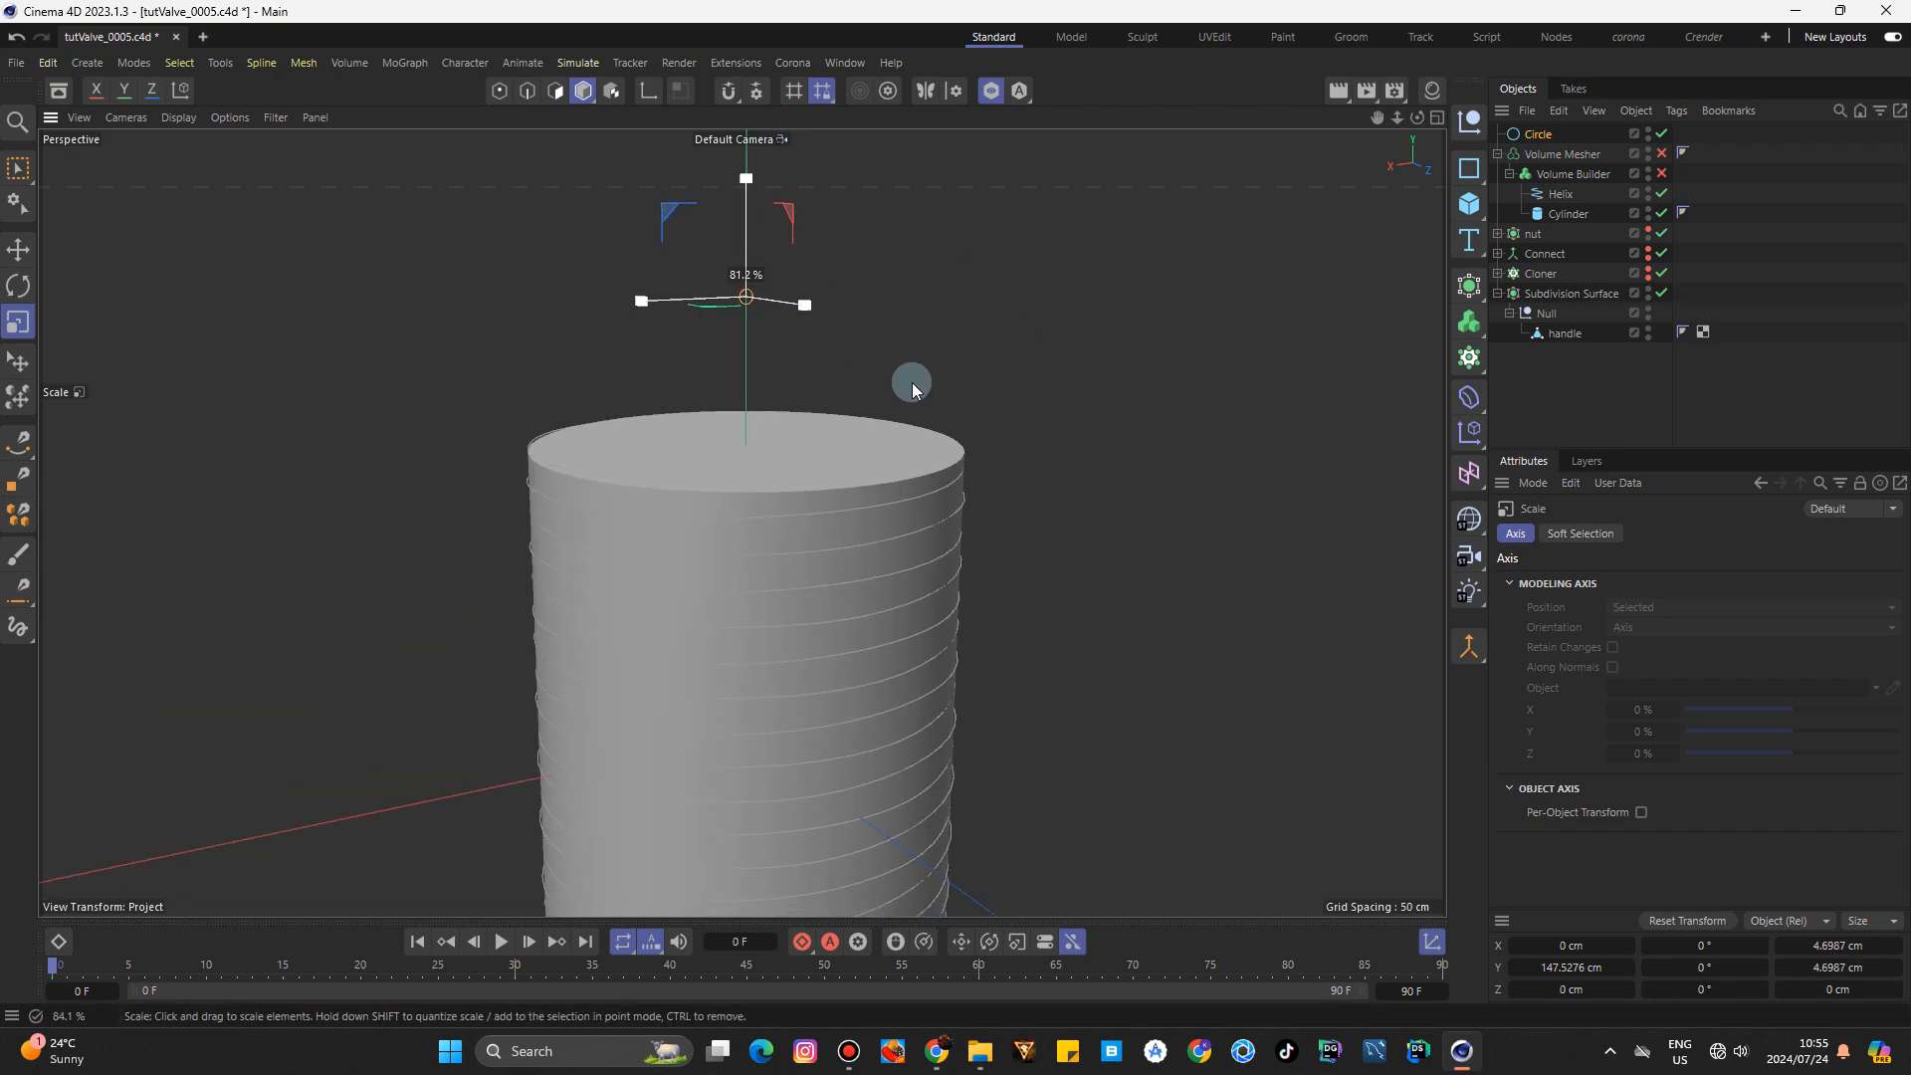
drag(912, 382, 918, 385)
Take the Helix out of the Volume Builder and sweep the Circle along it with a Sweep object.
drag(1560, 193, 1547, 154)
click(1538, 135)
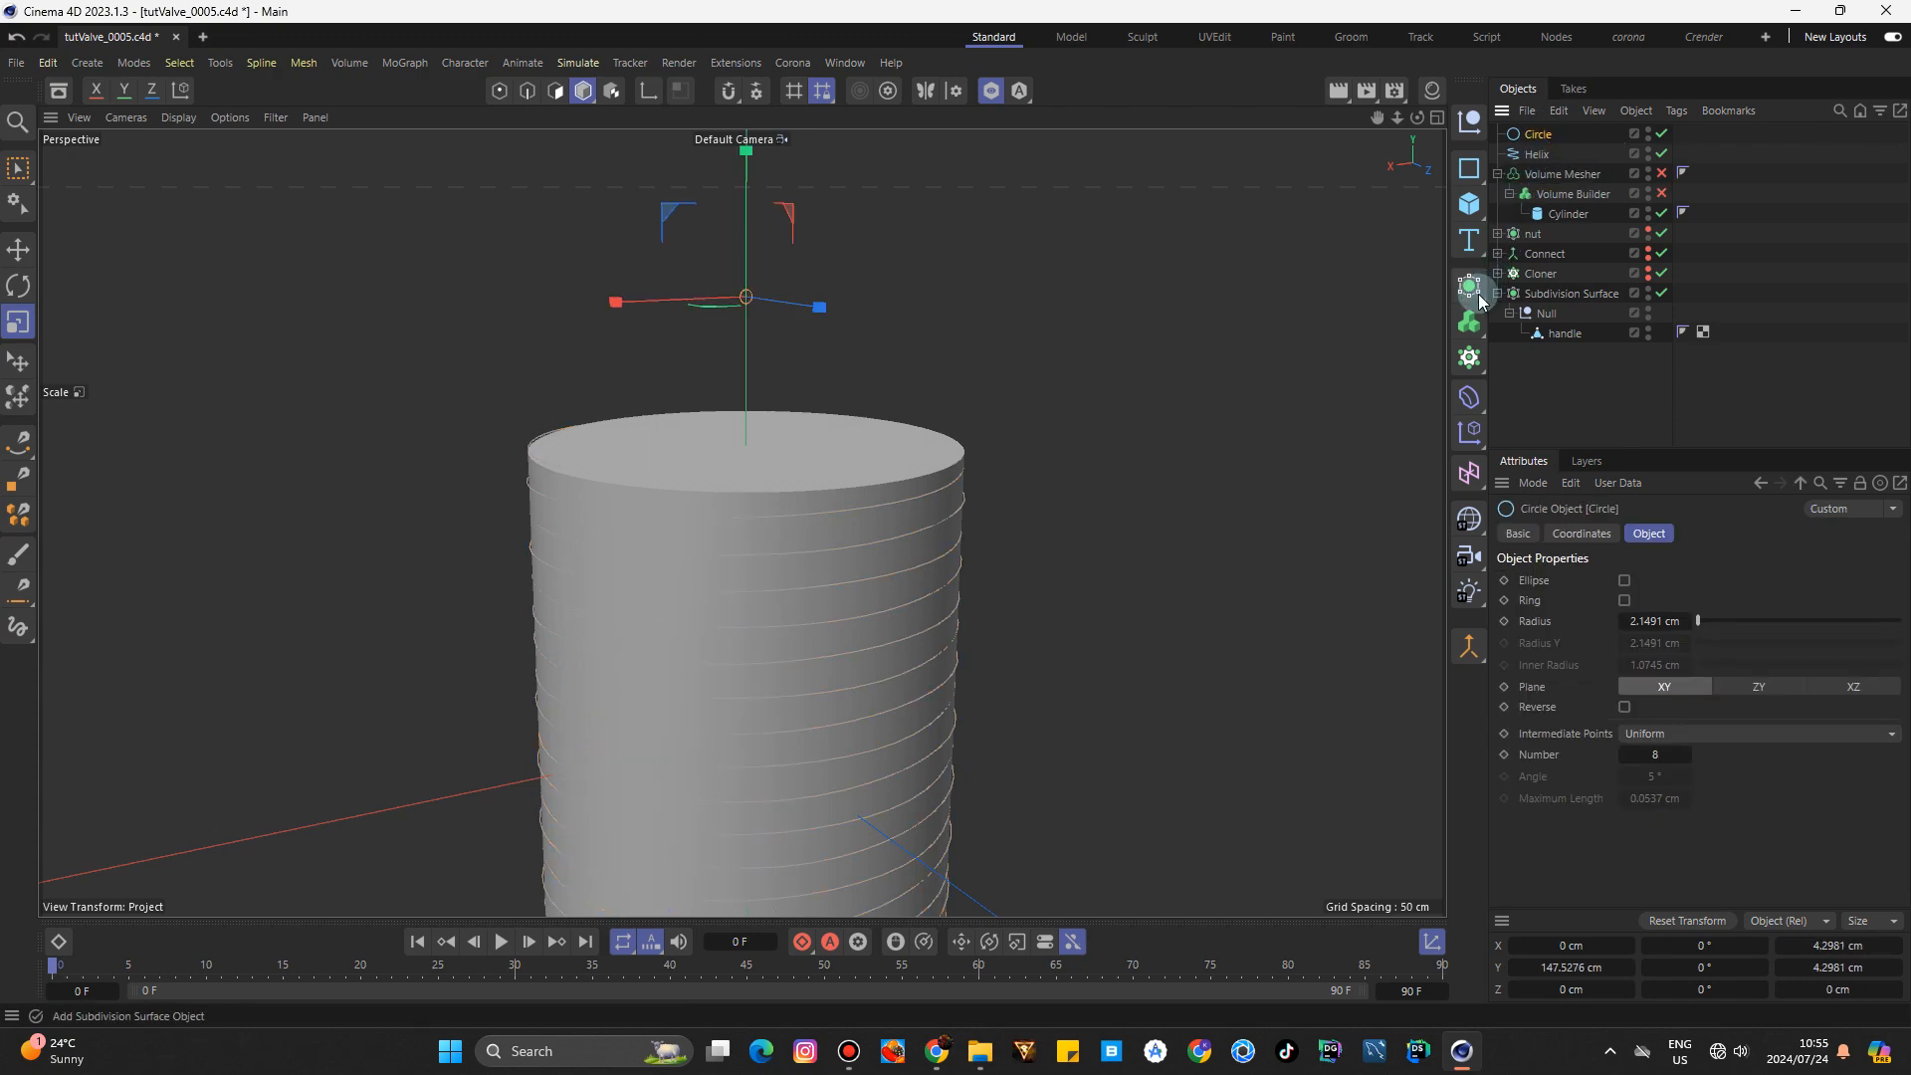
click(1478, 299)
alt+click(1681, 391)
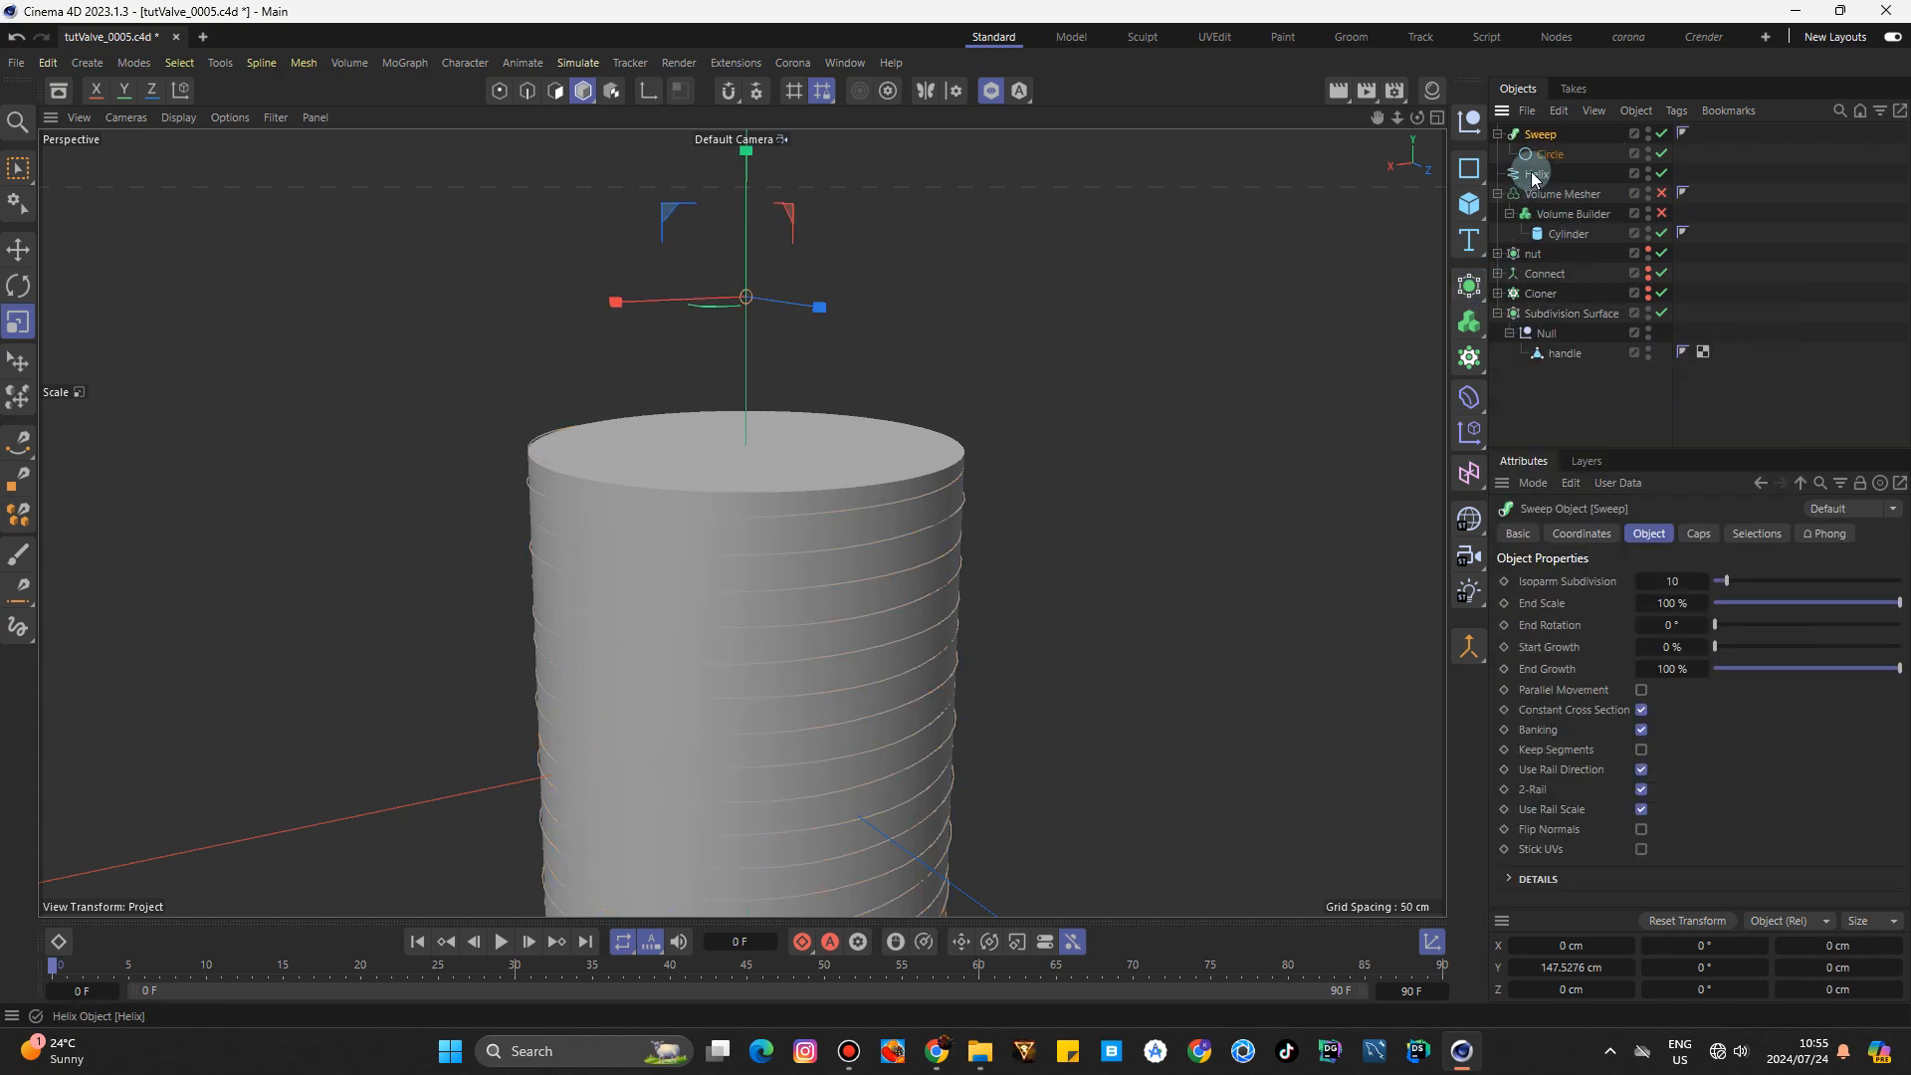
drag(1536, 164, 1533, 158)
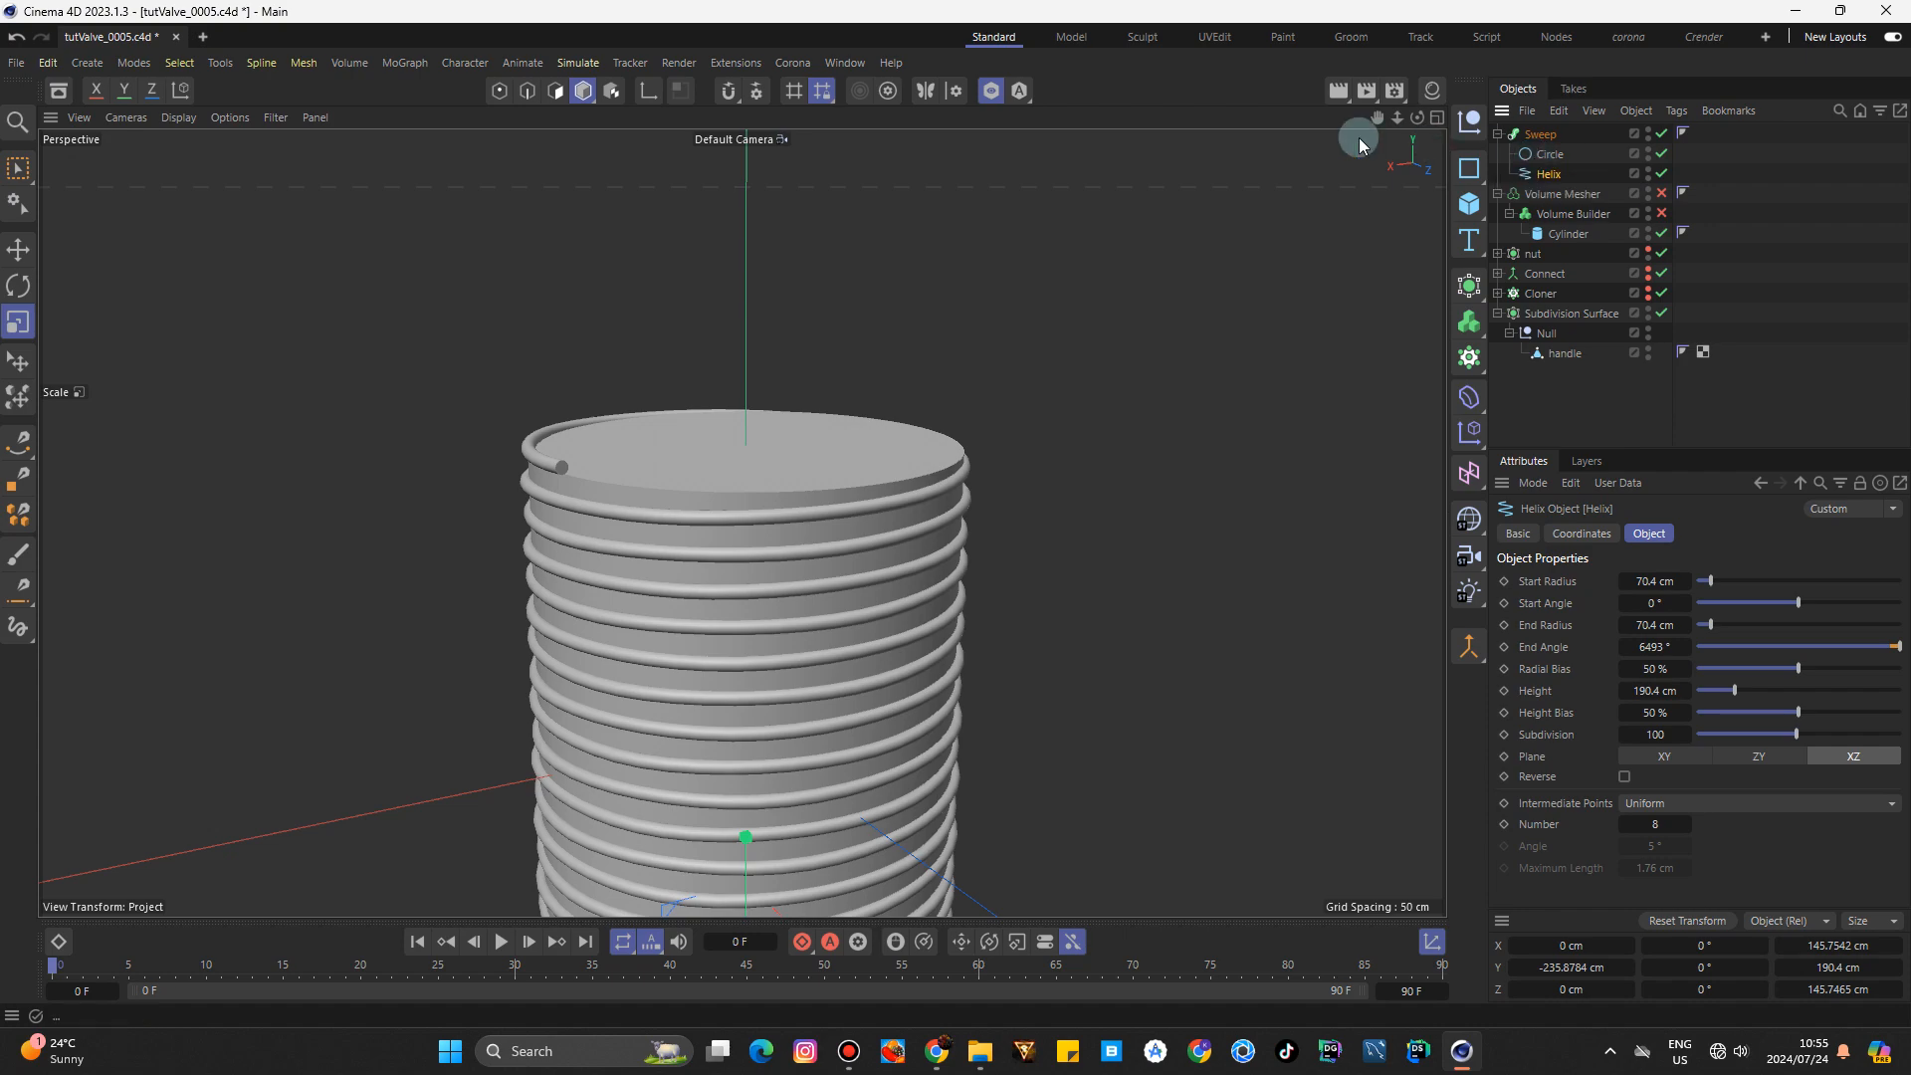
drag(1396, 120, 1390, 120)
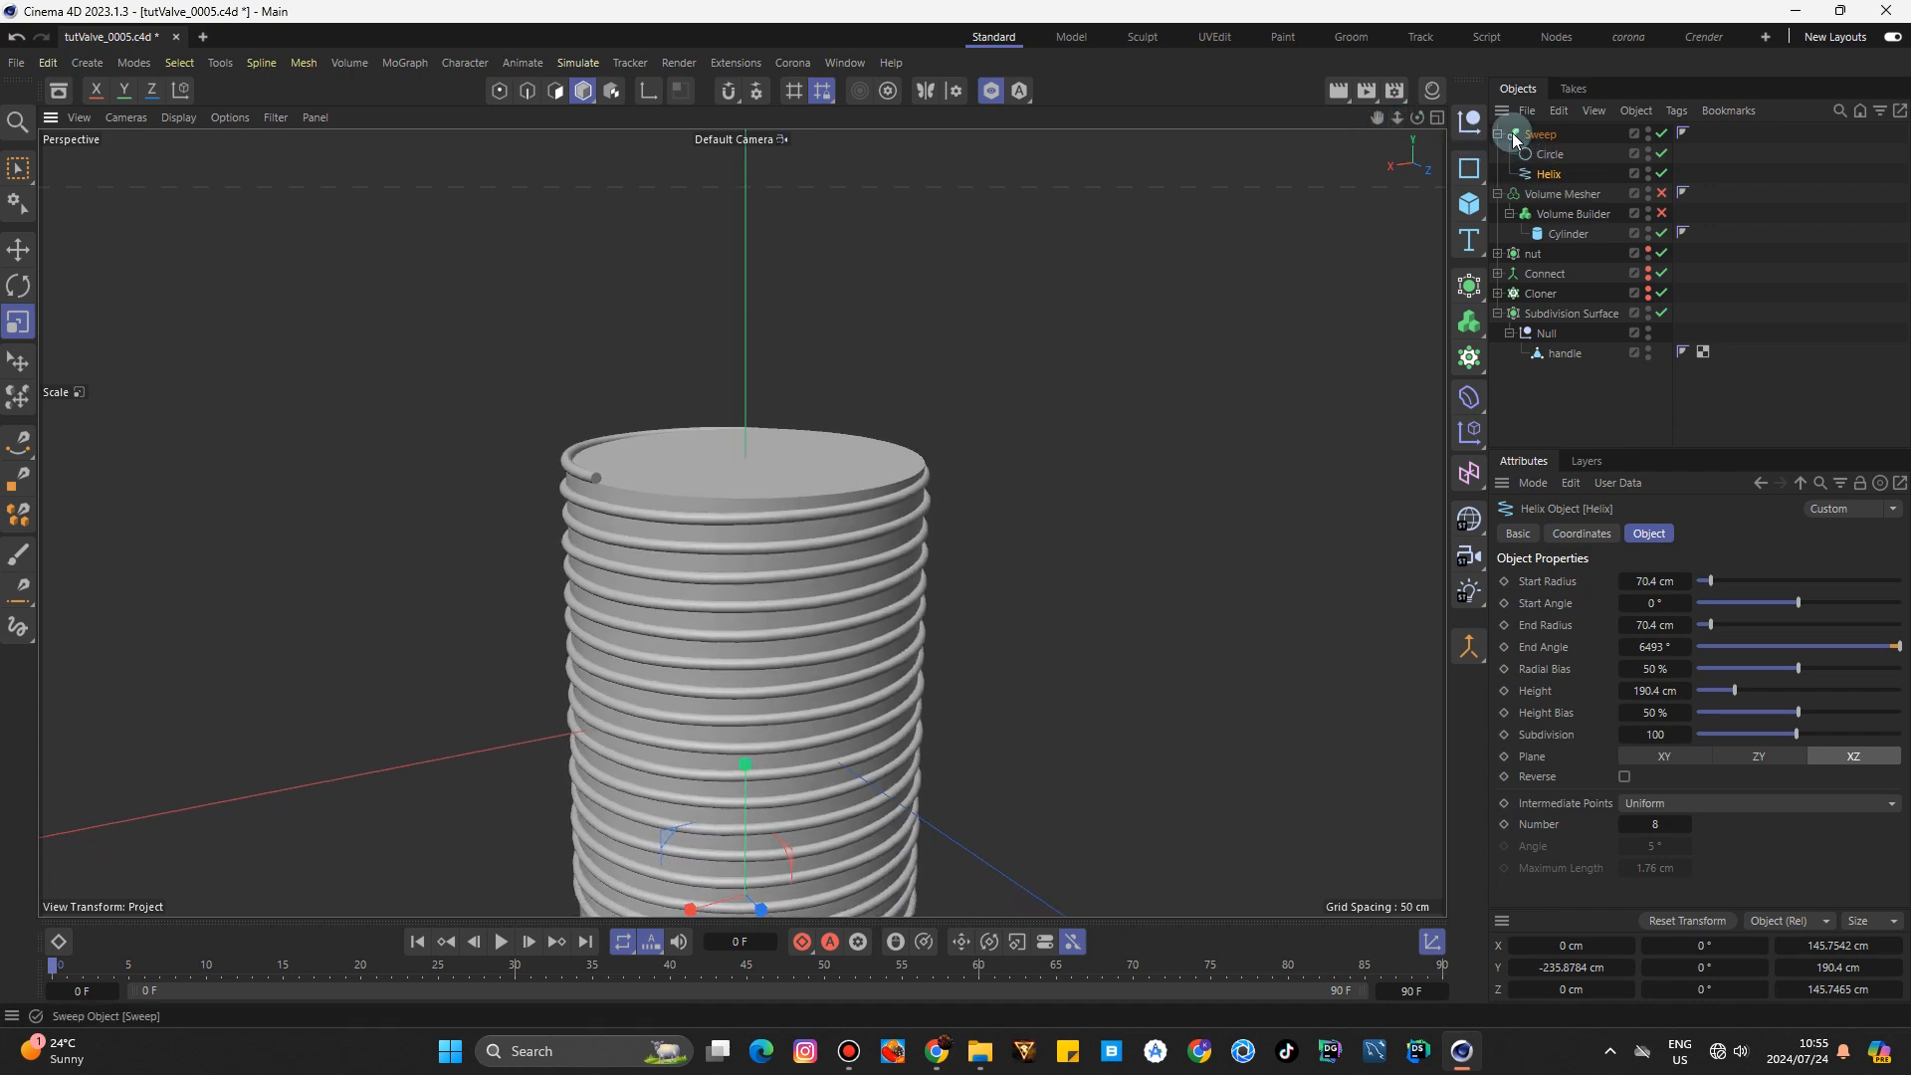
Move the collapsed Sweep into the Volume Builder above the Cylinder and re-enable the Volume Builder.
click(1500, 135)
drag(1546, 147, 1550, 186)
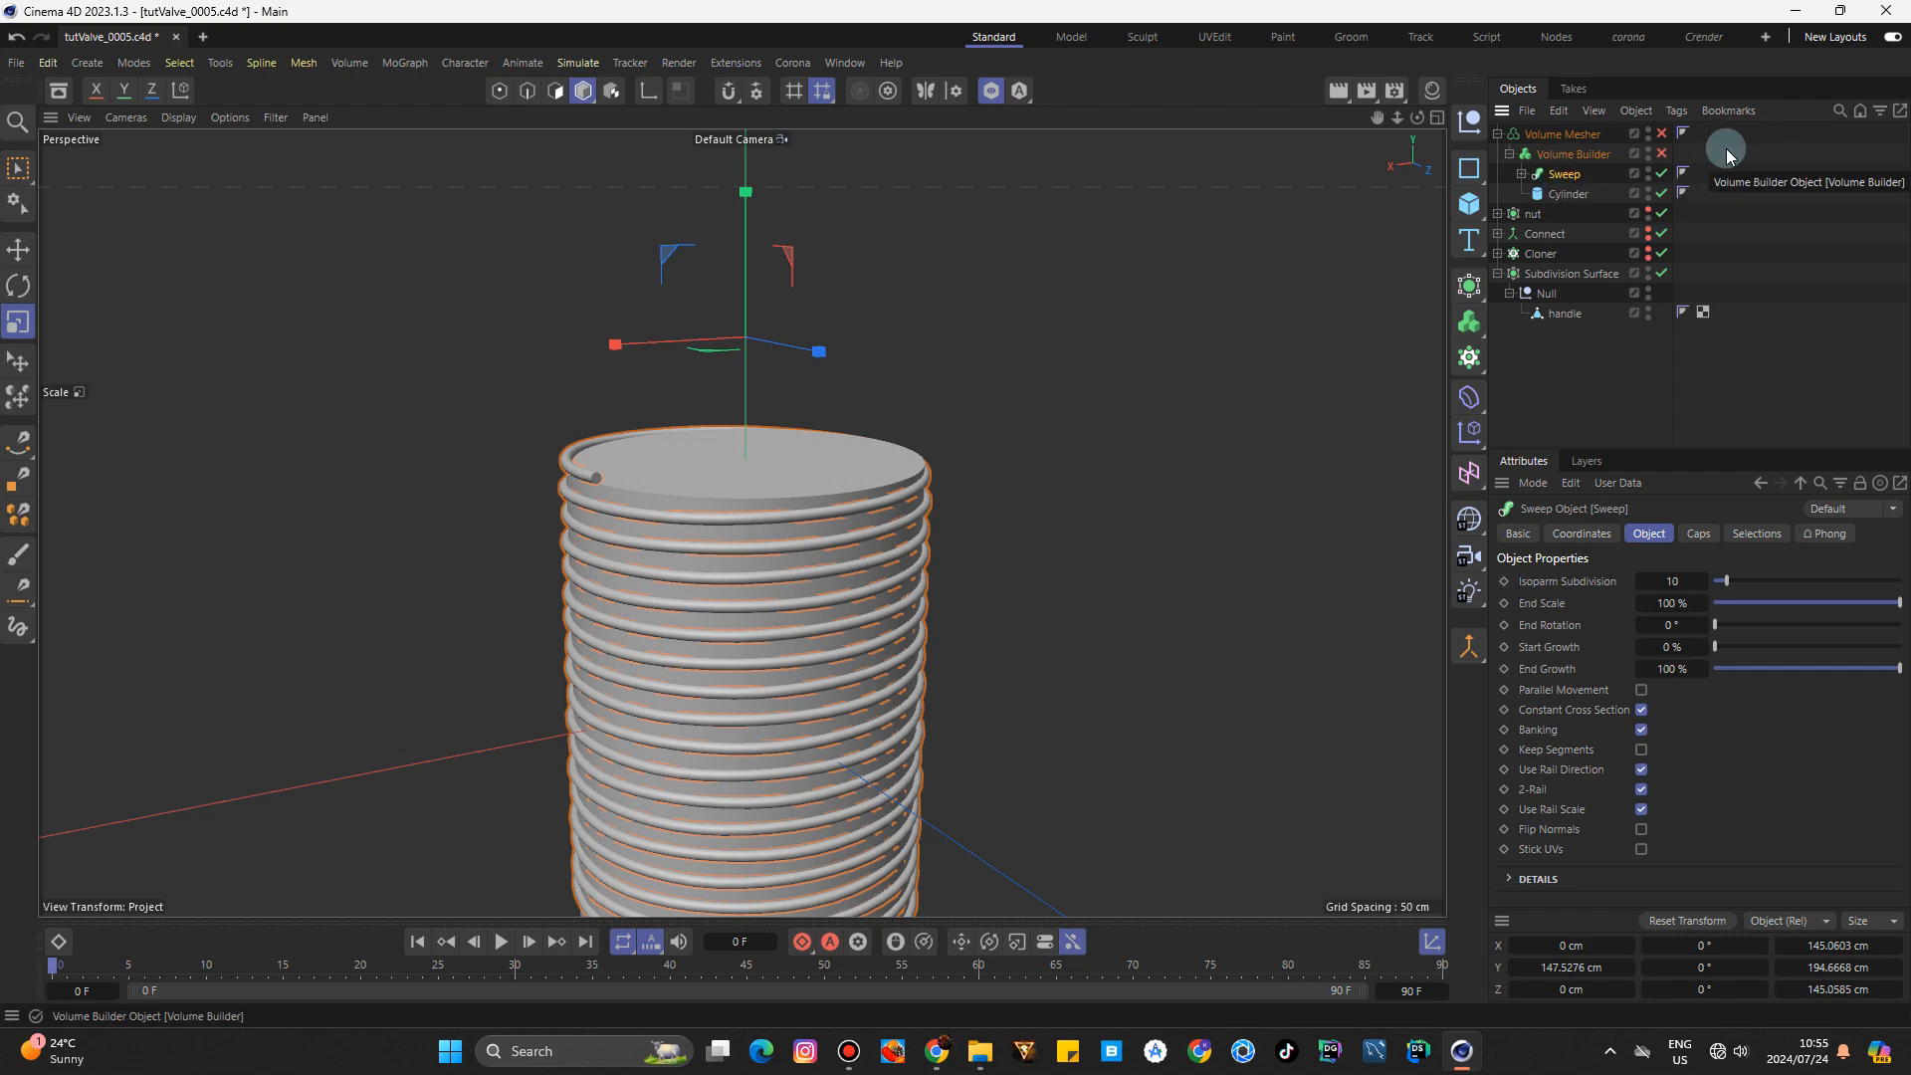
click(1661, 155)
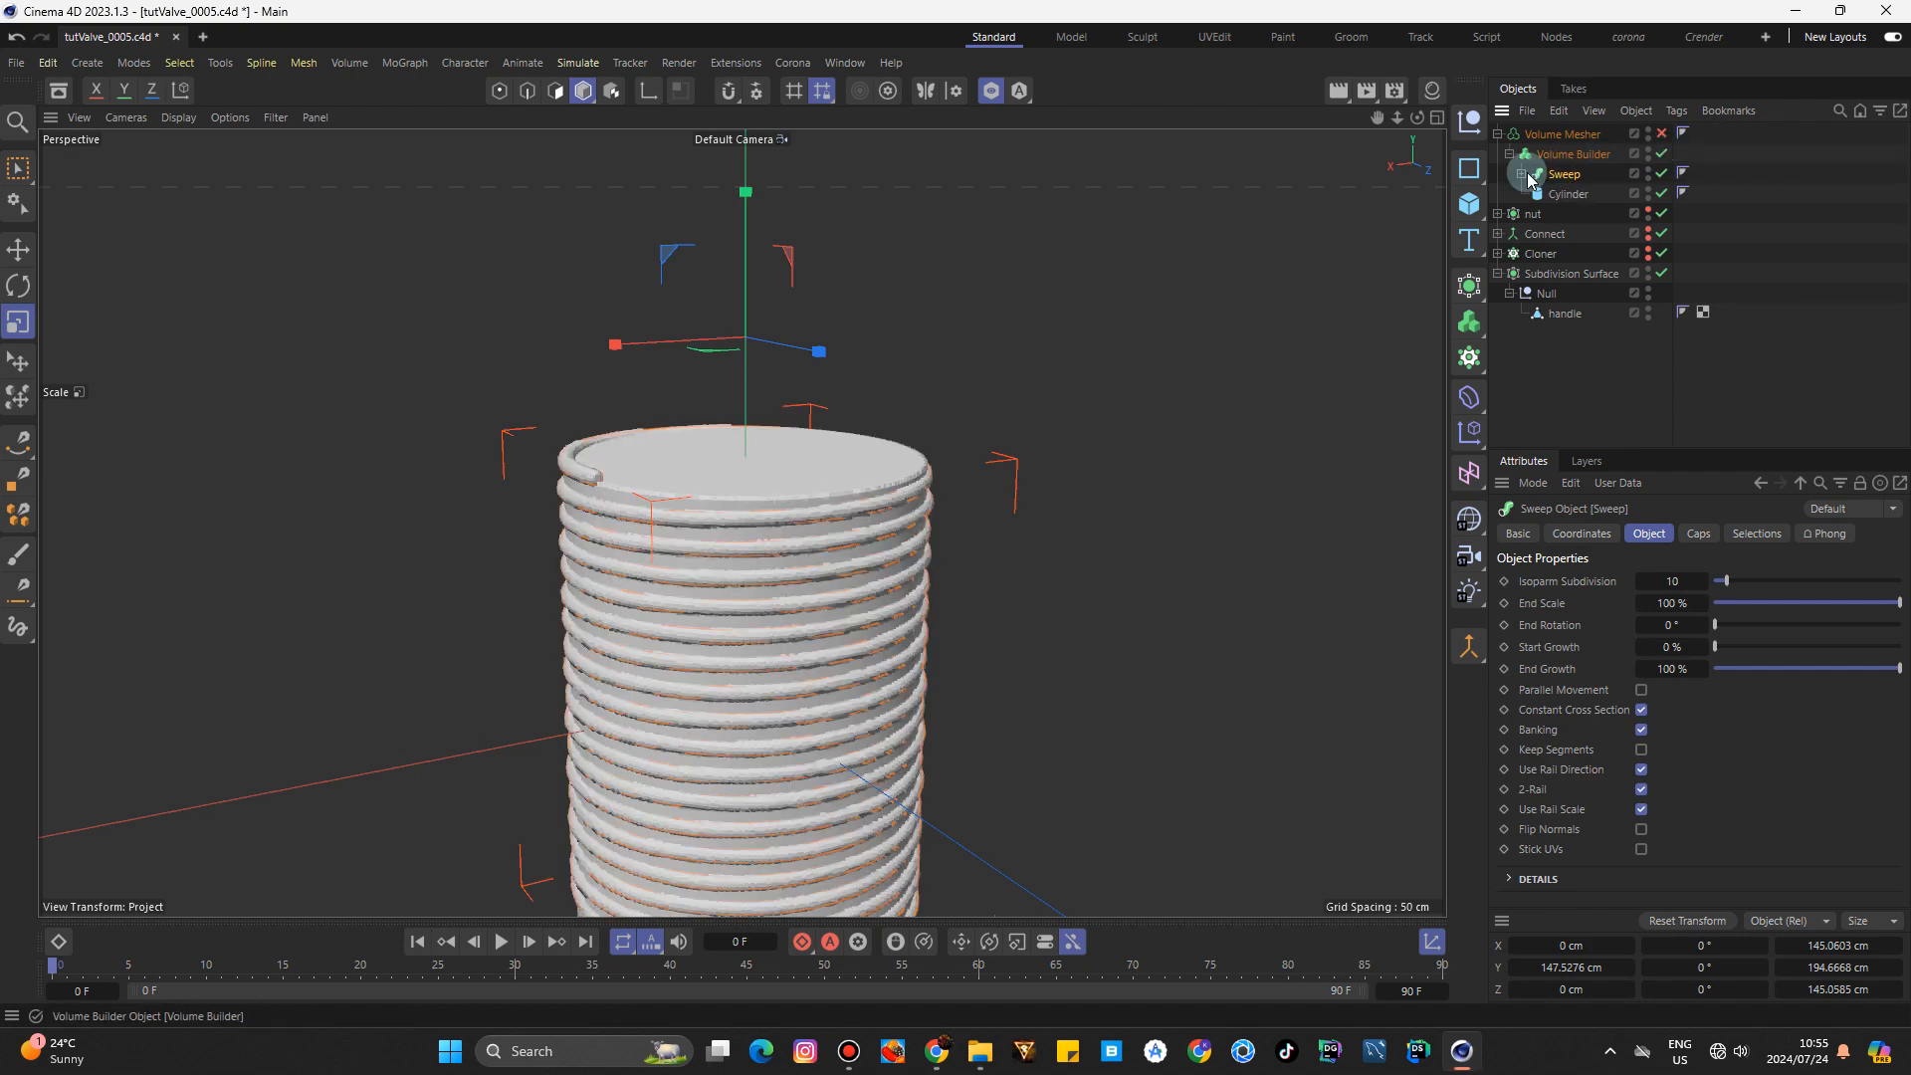
Set the Sweep's mode to Subtract in the Volume Builder to cut the thread into the cylinder.
click(1559, 156)
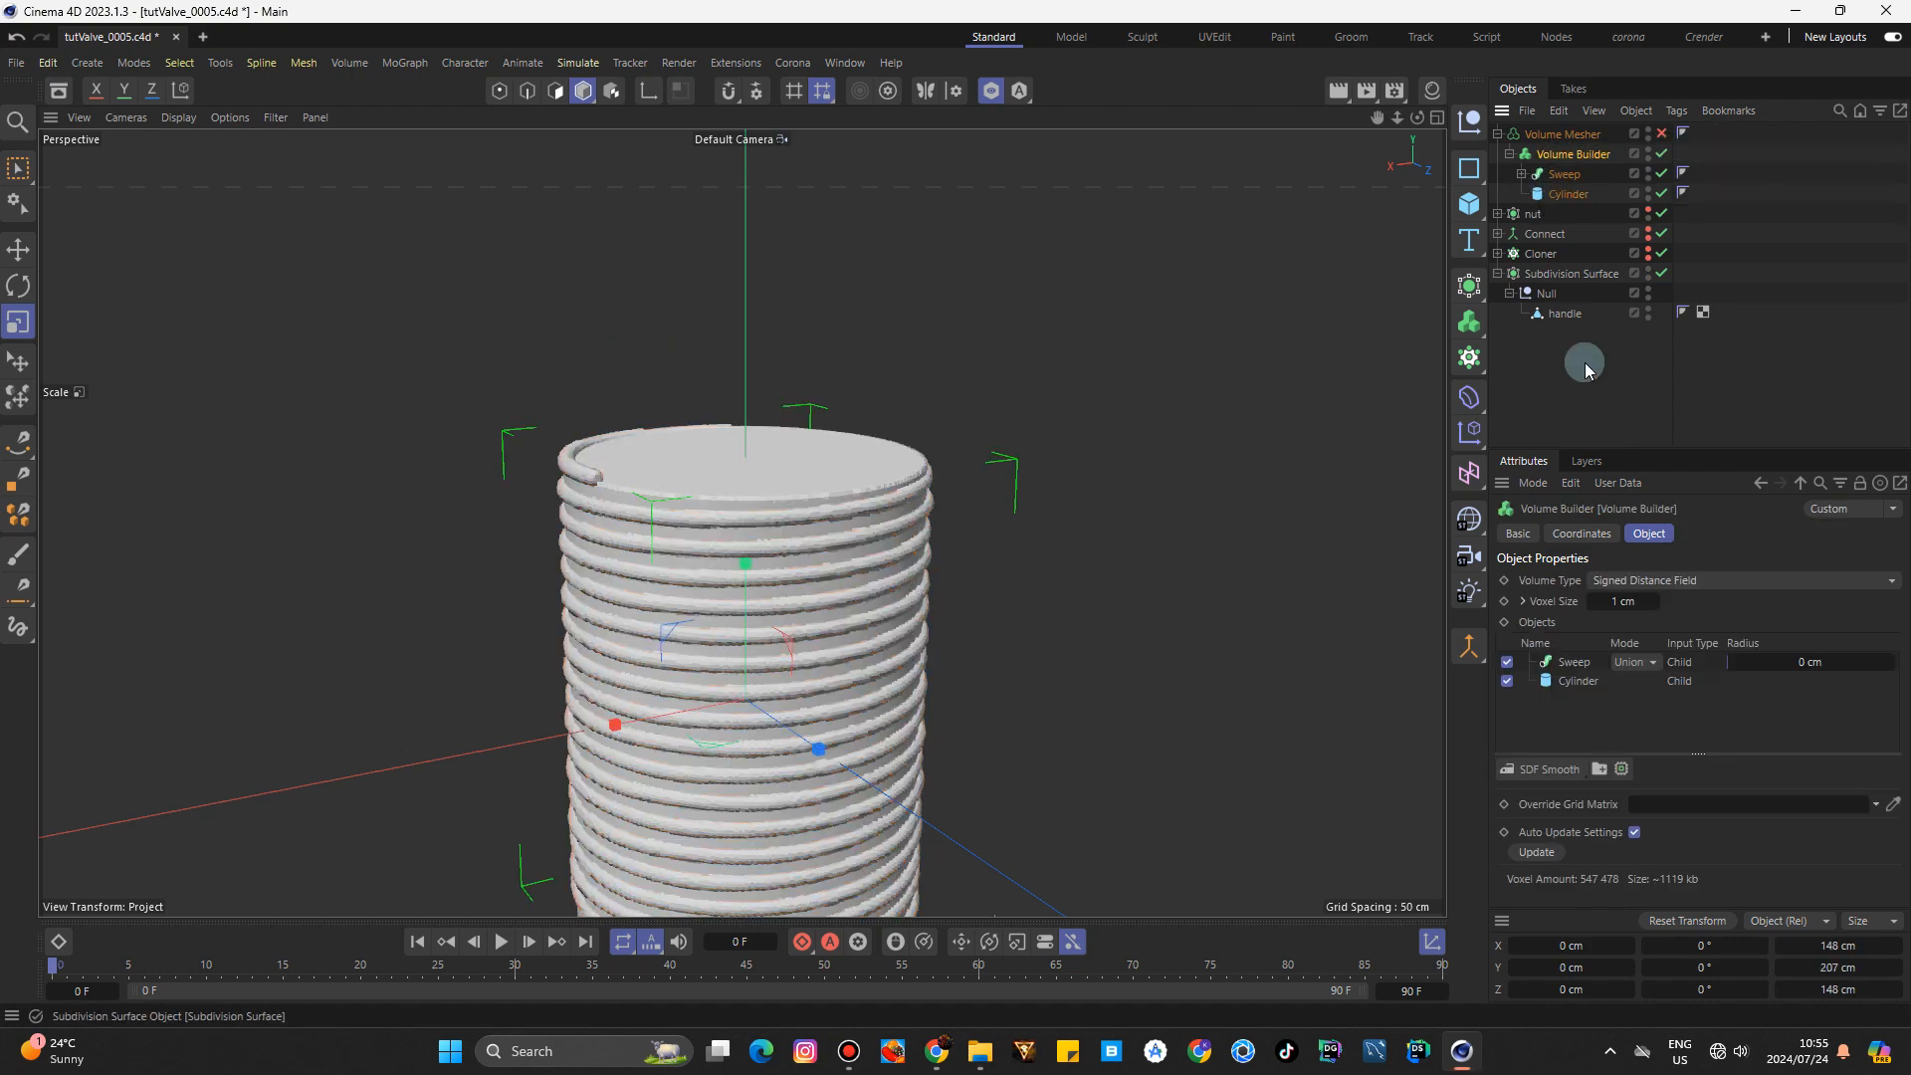
click(1634, 662)
click(1640, 719)
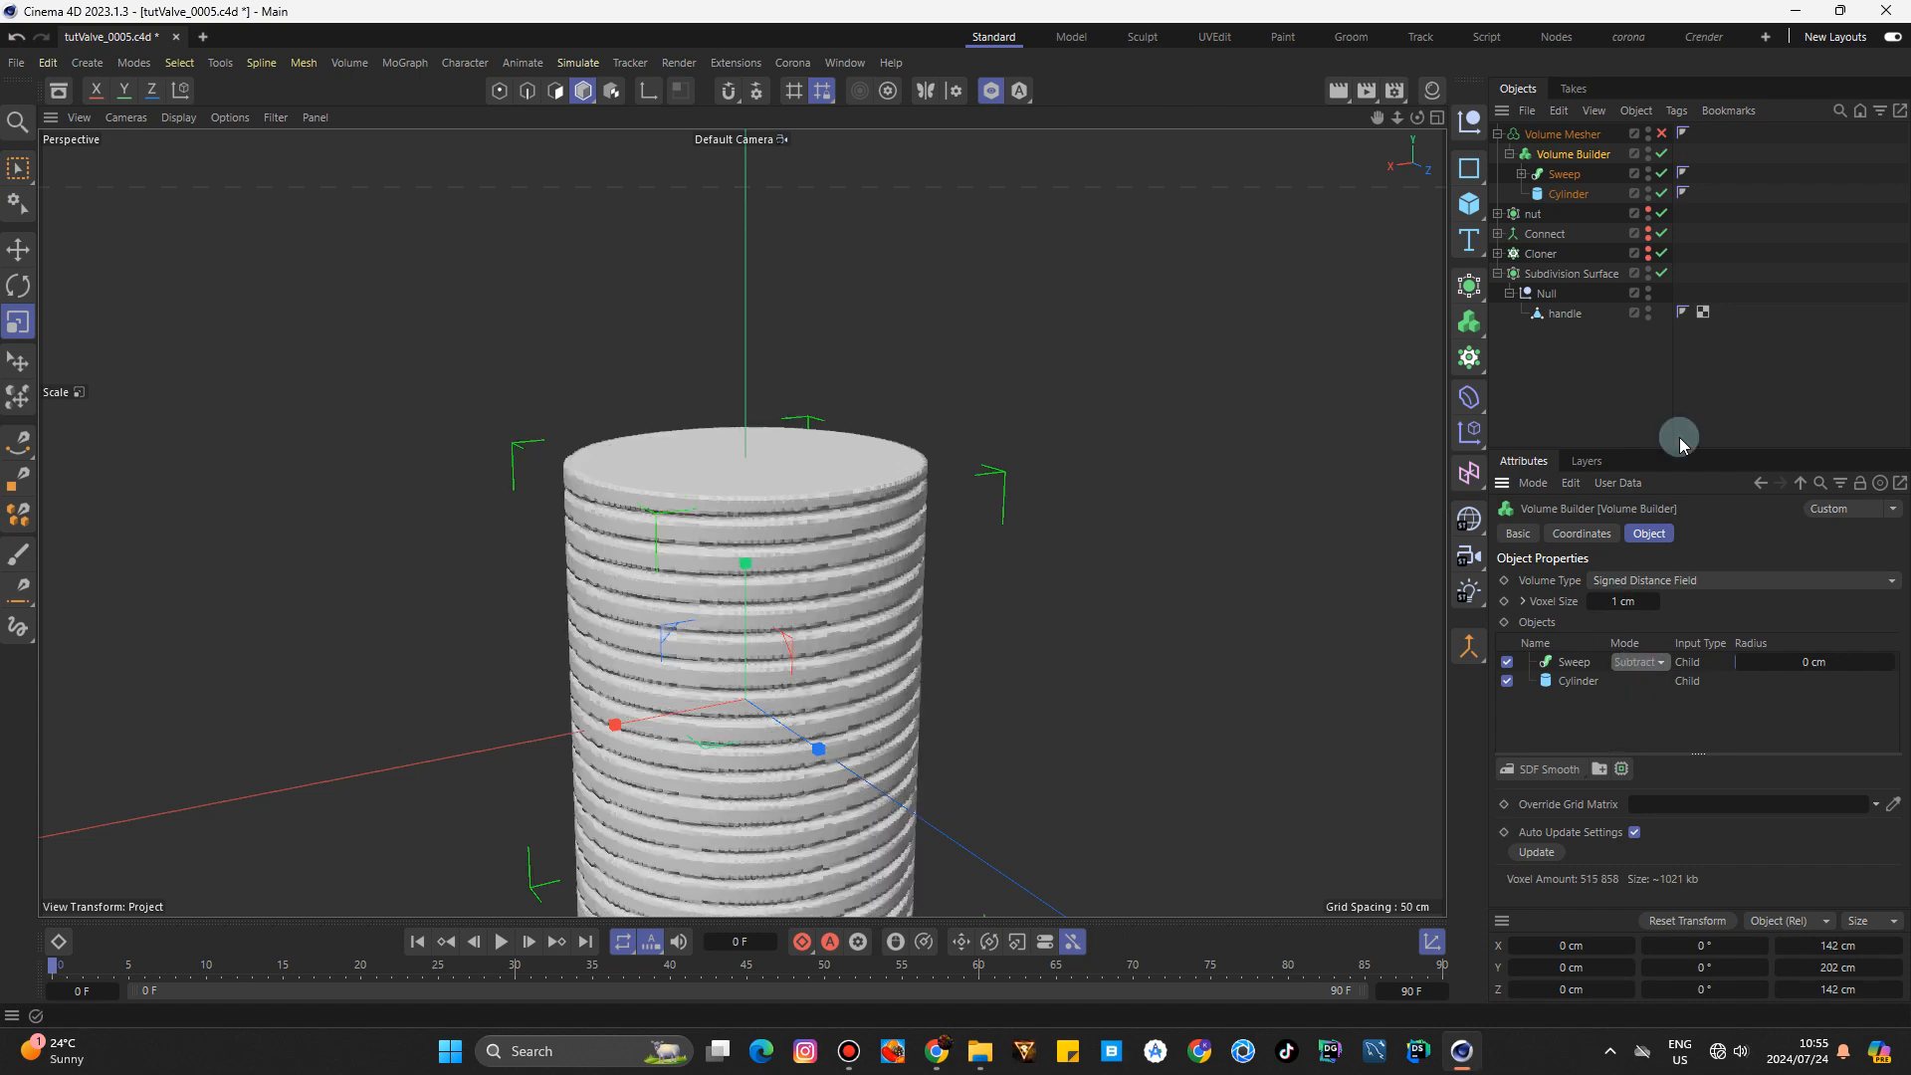
Re-enable the Volume Mesher so the threaded cylinder is meshed, and deselect everything.
click(1661, 133)
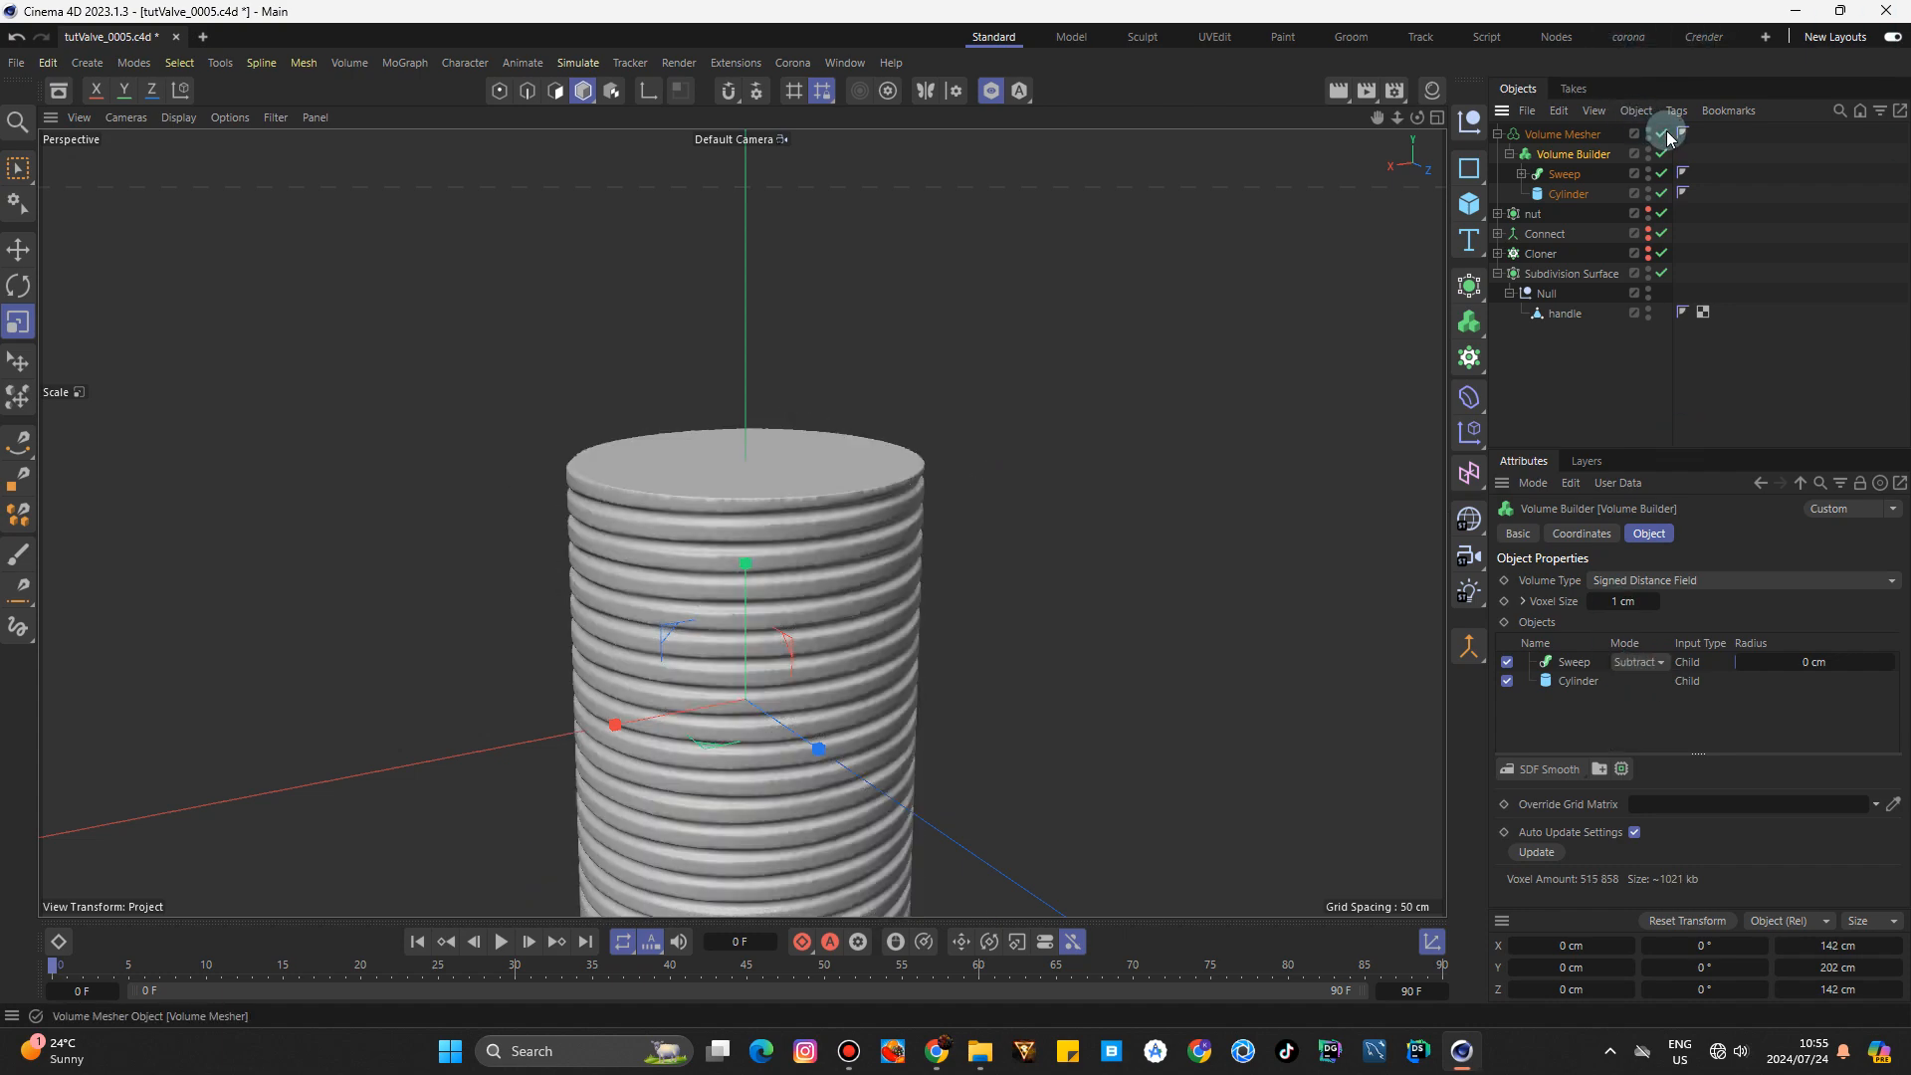
click(1234, 310)
mouse_move(1378, 118)
mouse_down()
mouse_move(1378, 62)
mouse_move(1358, 119)
mouse_up()
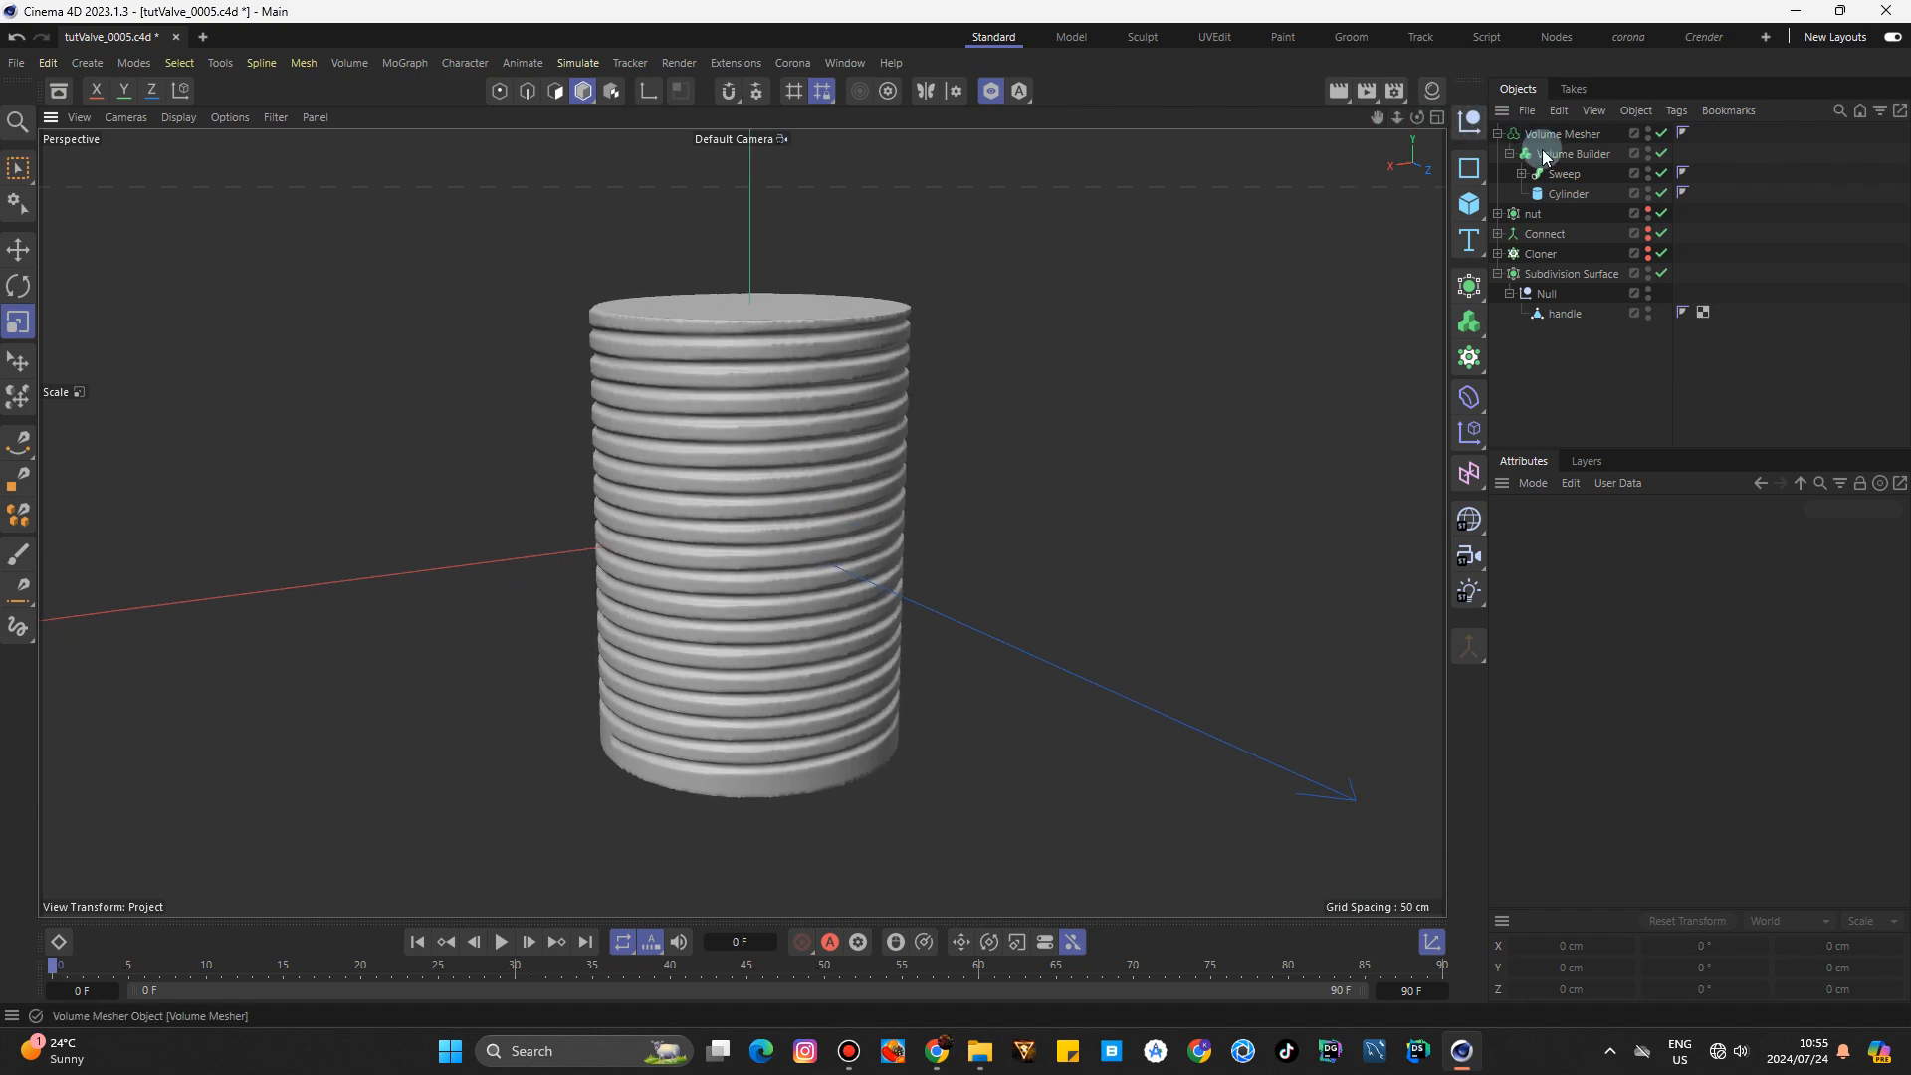
Add an SDF Smooth filter above the Sweep in the Volume Builder and set its strength to 10%.
click(1544, 156)
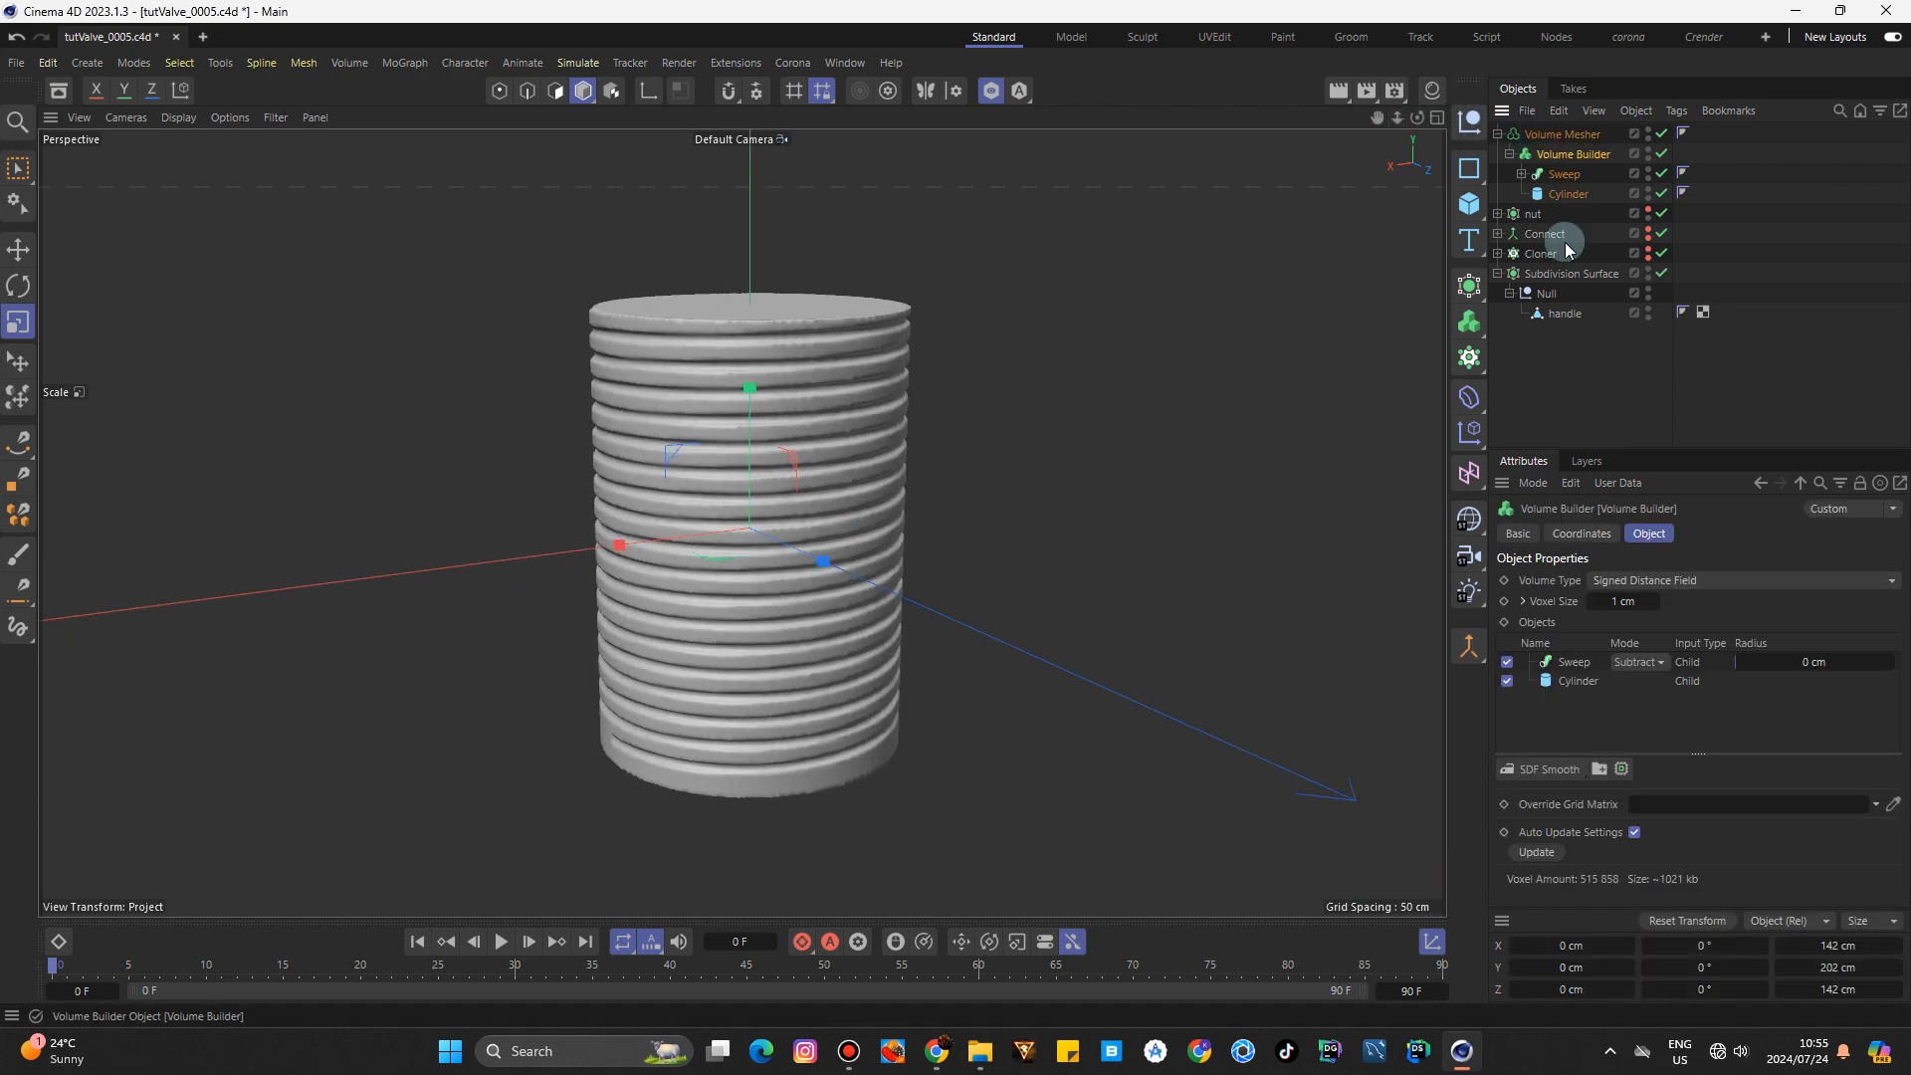
click(1538, 775)
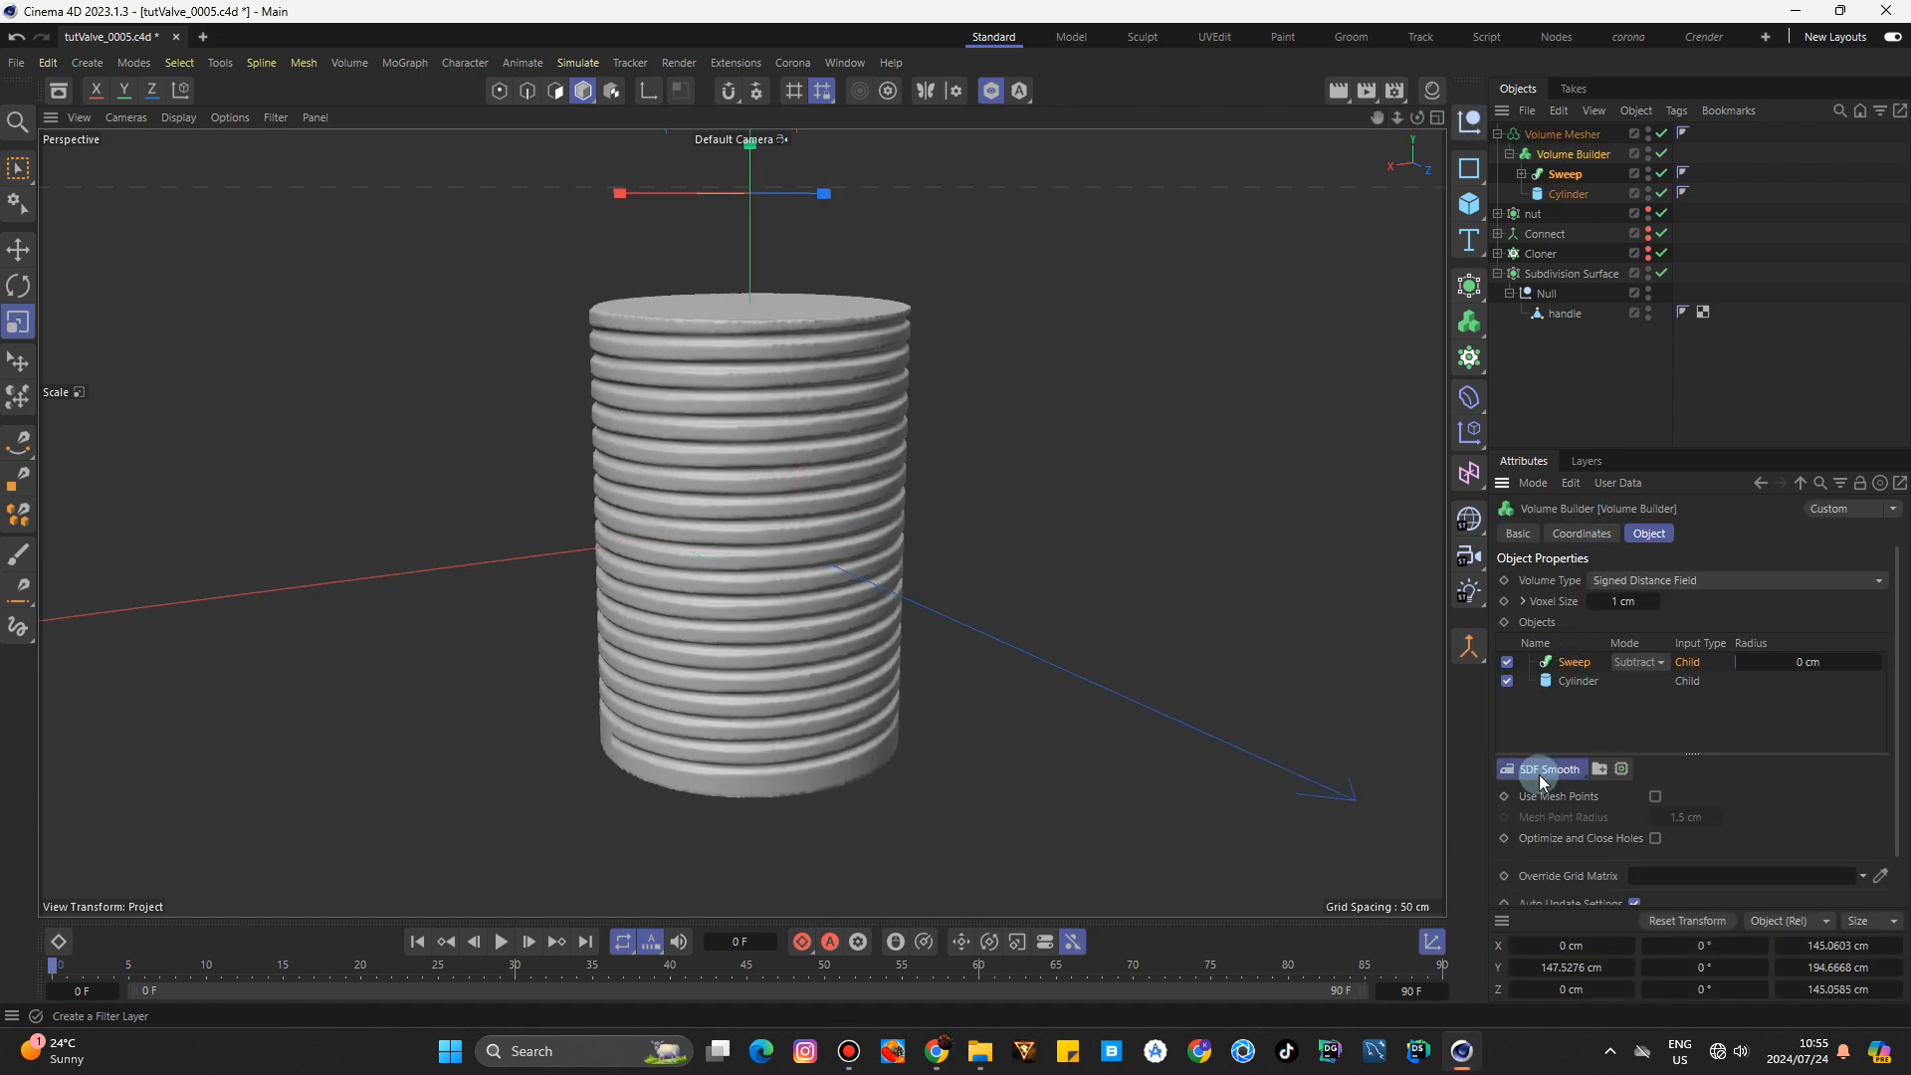
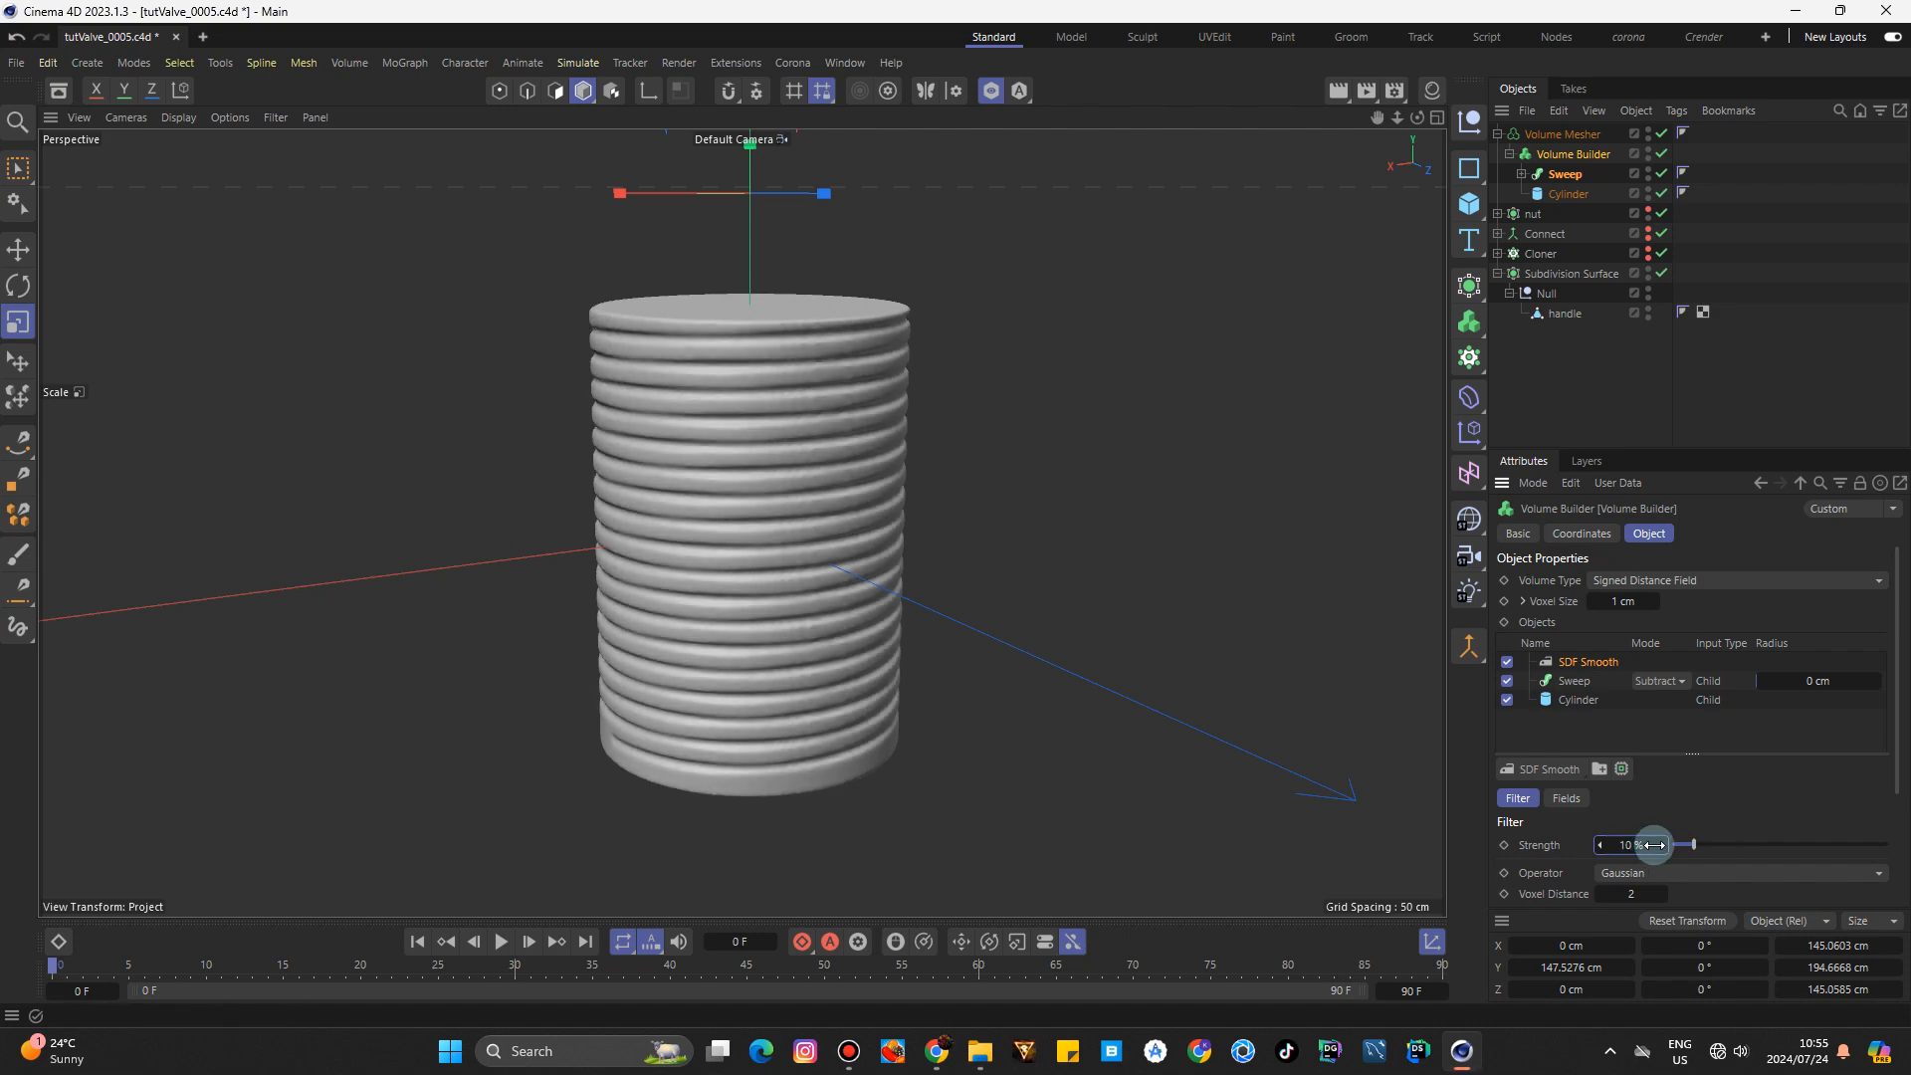
click(1092, 482)
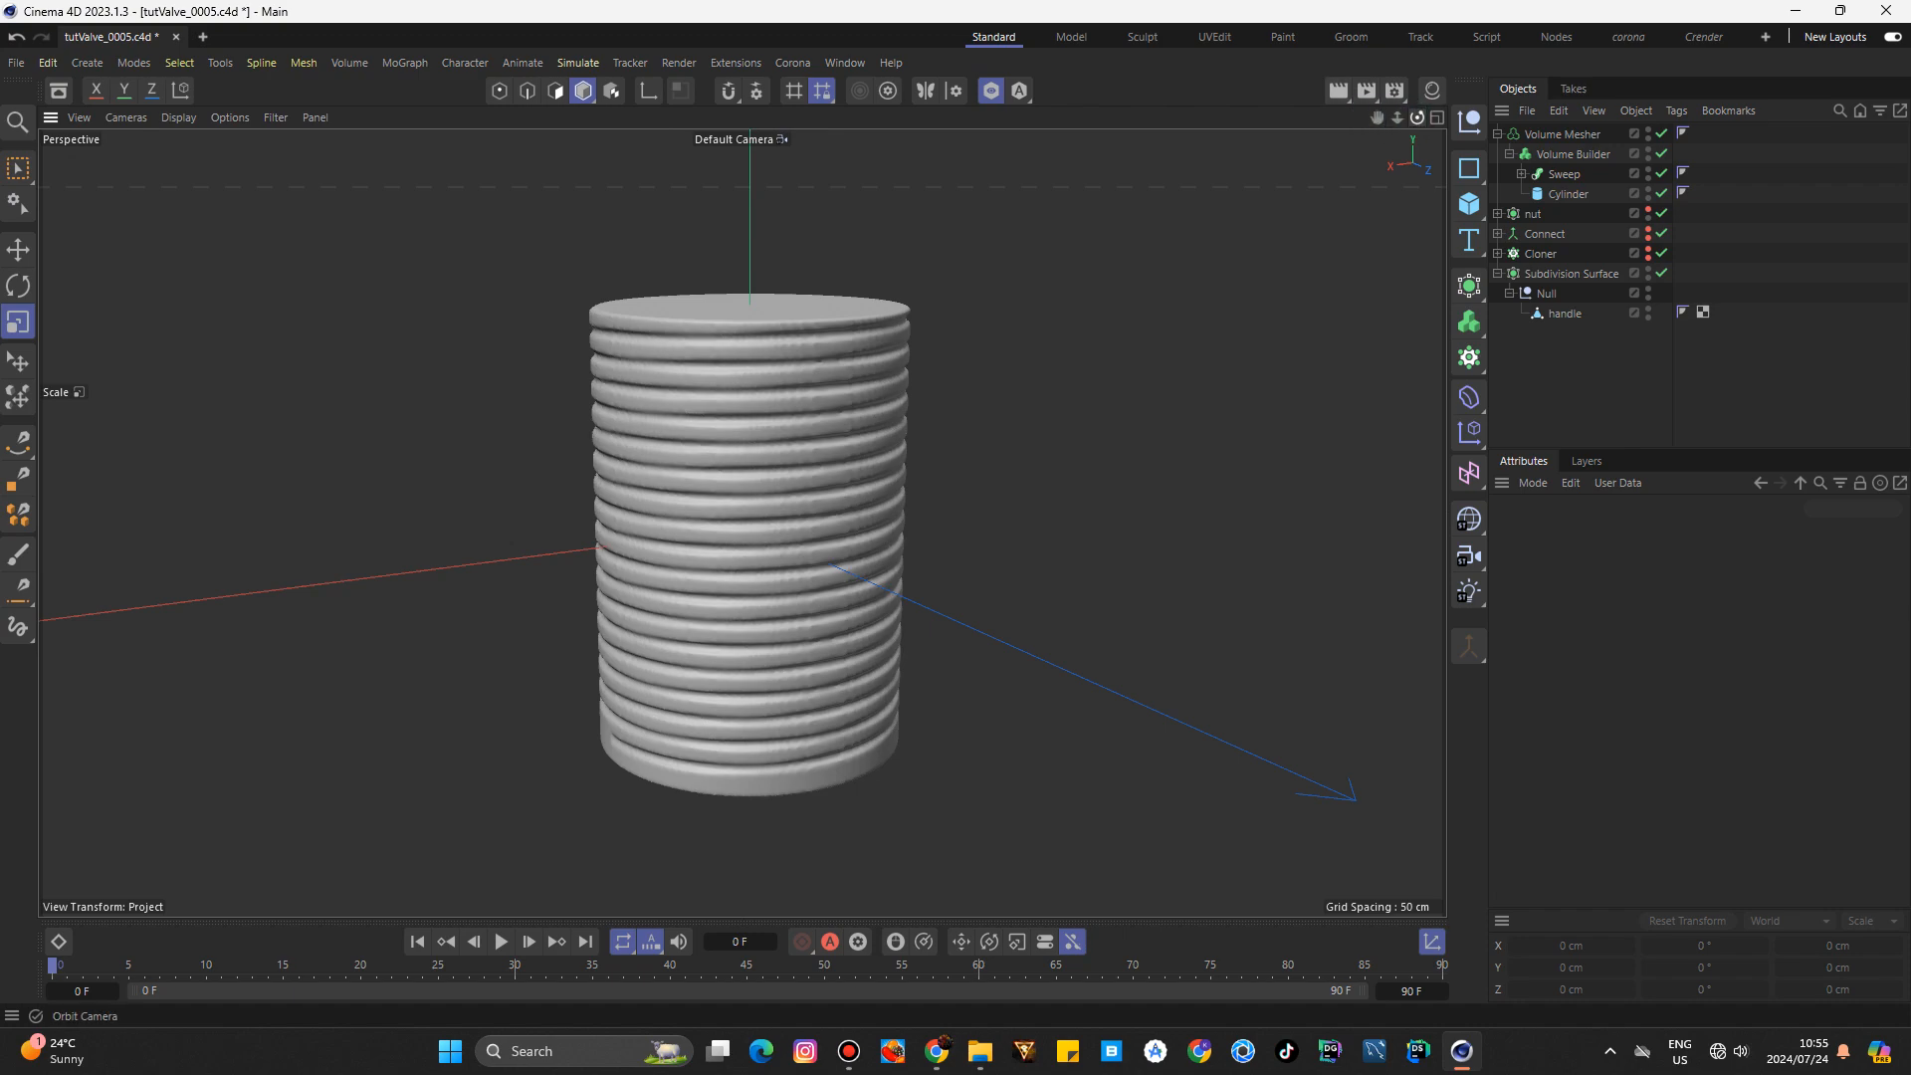
Turn off viewport solo mode and make the nut visible together with the handle and threaded bolt.
mouse_move(742, 523)
alt+mouse_down()
mouse_move(731, 403)
mouse_move(729, 526)
alt+mouse_up()
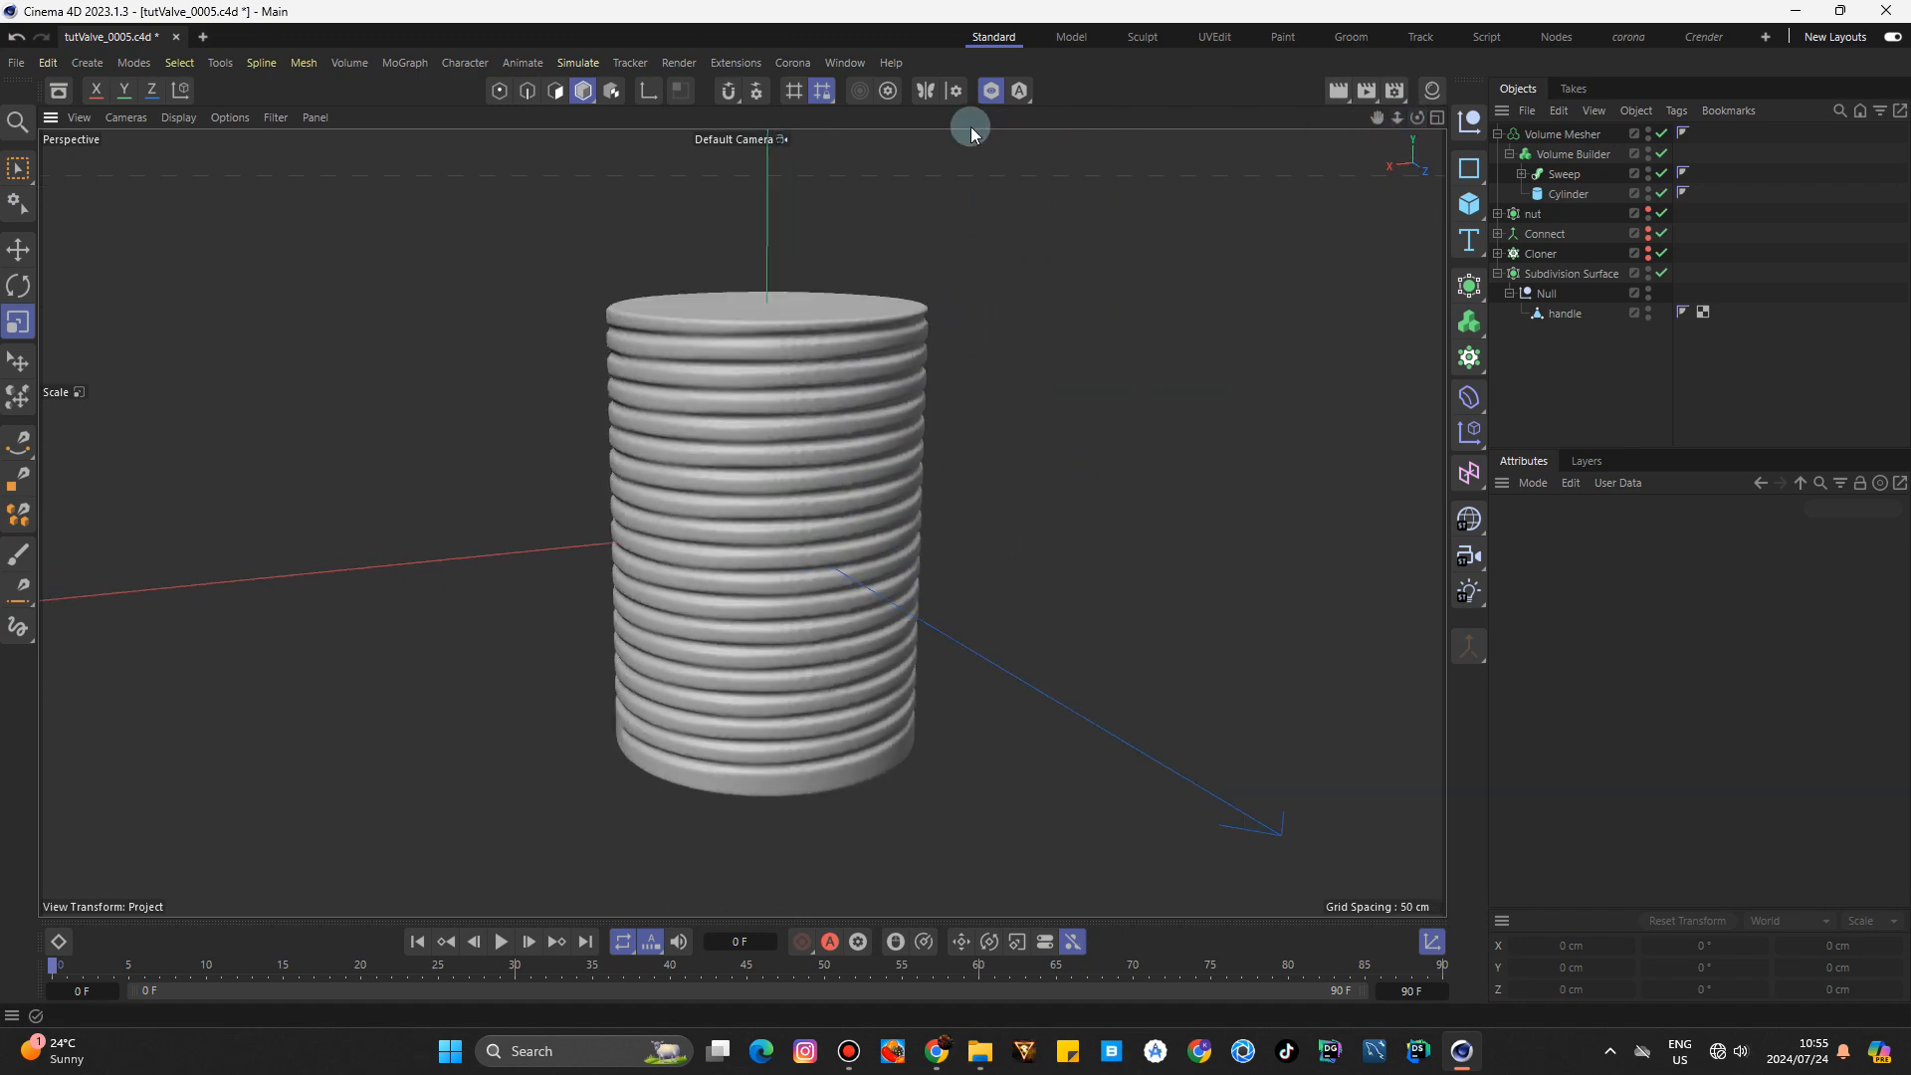
click(990, 96)
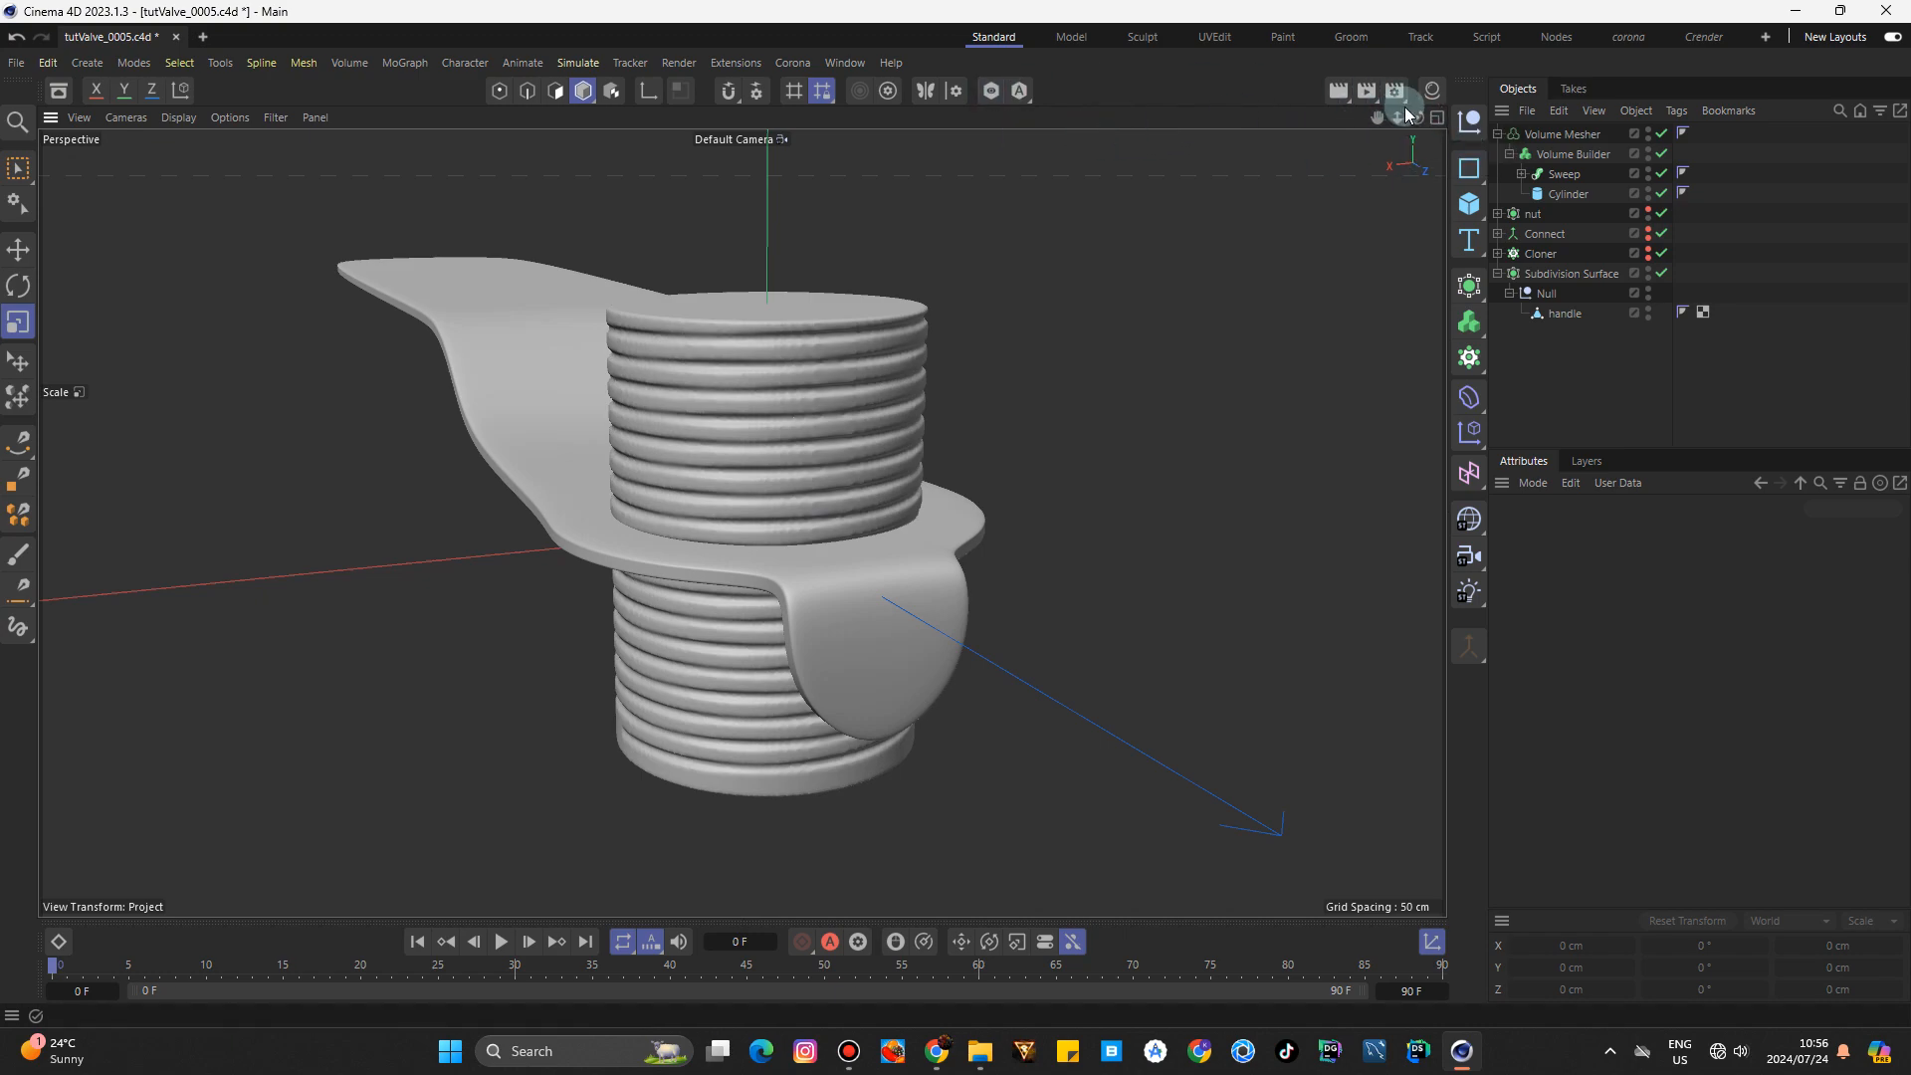
drag(1411, 114, 1453, 118)
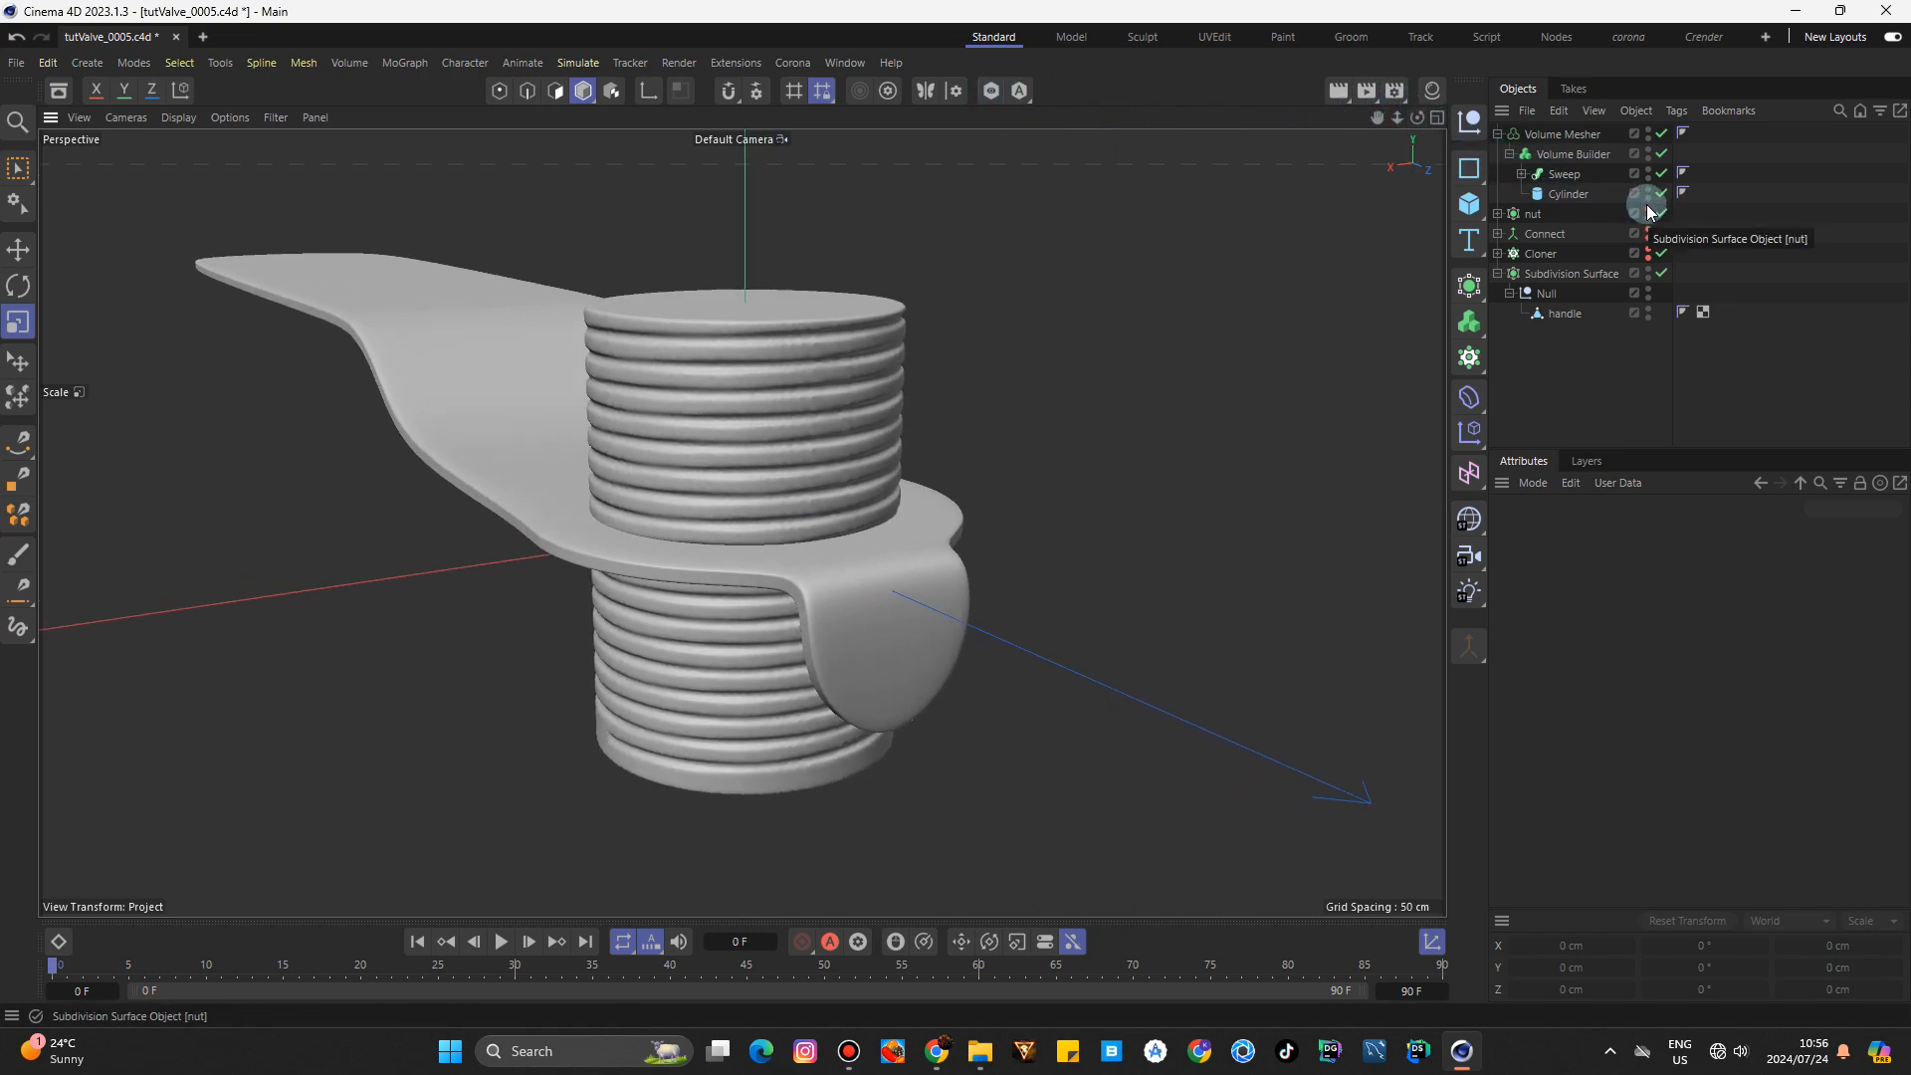
click(1648, 210)
Group the Volume Mesher and the nut under a new null named Nut Bolt.
click(1500, 134)
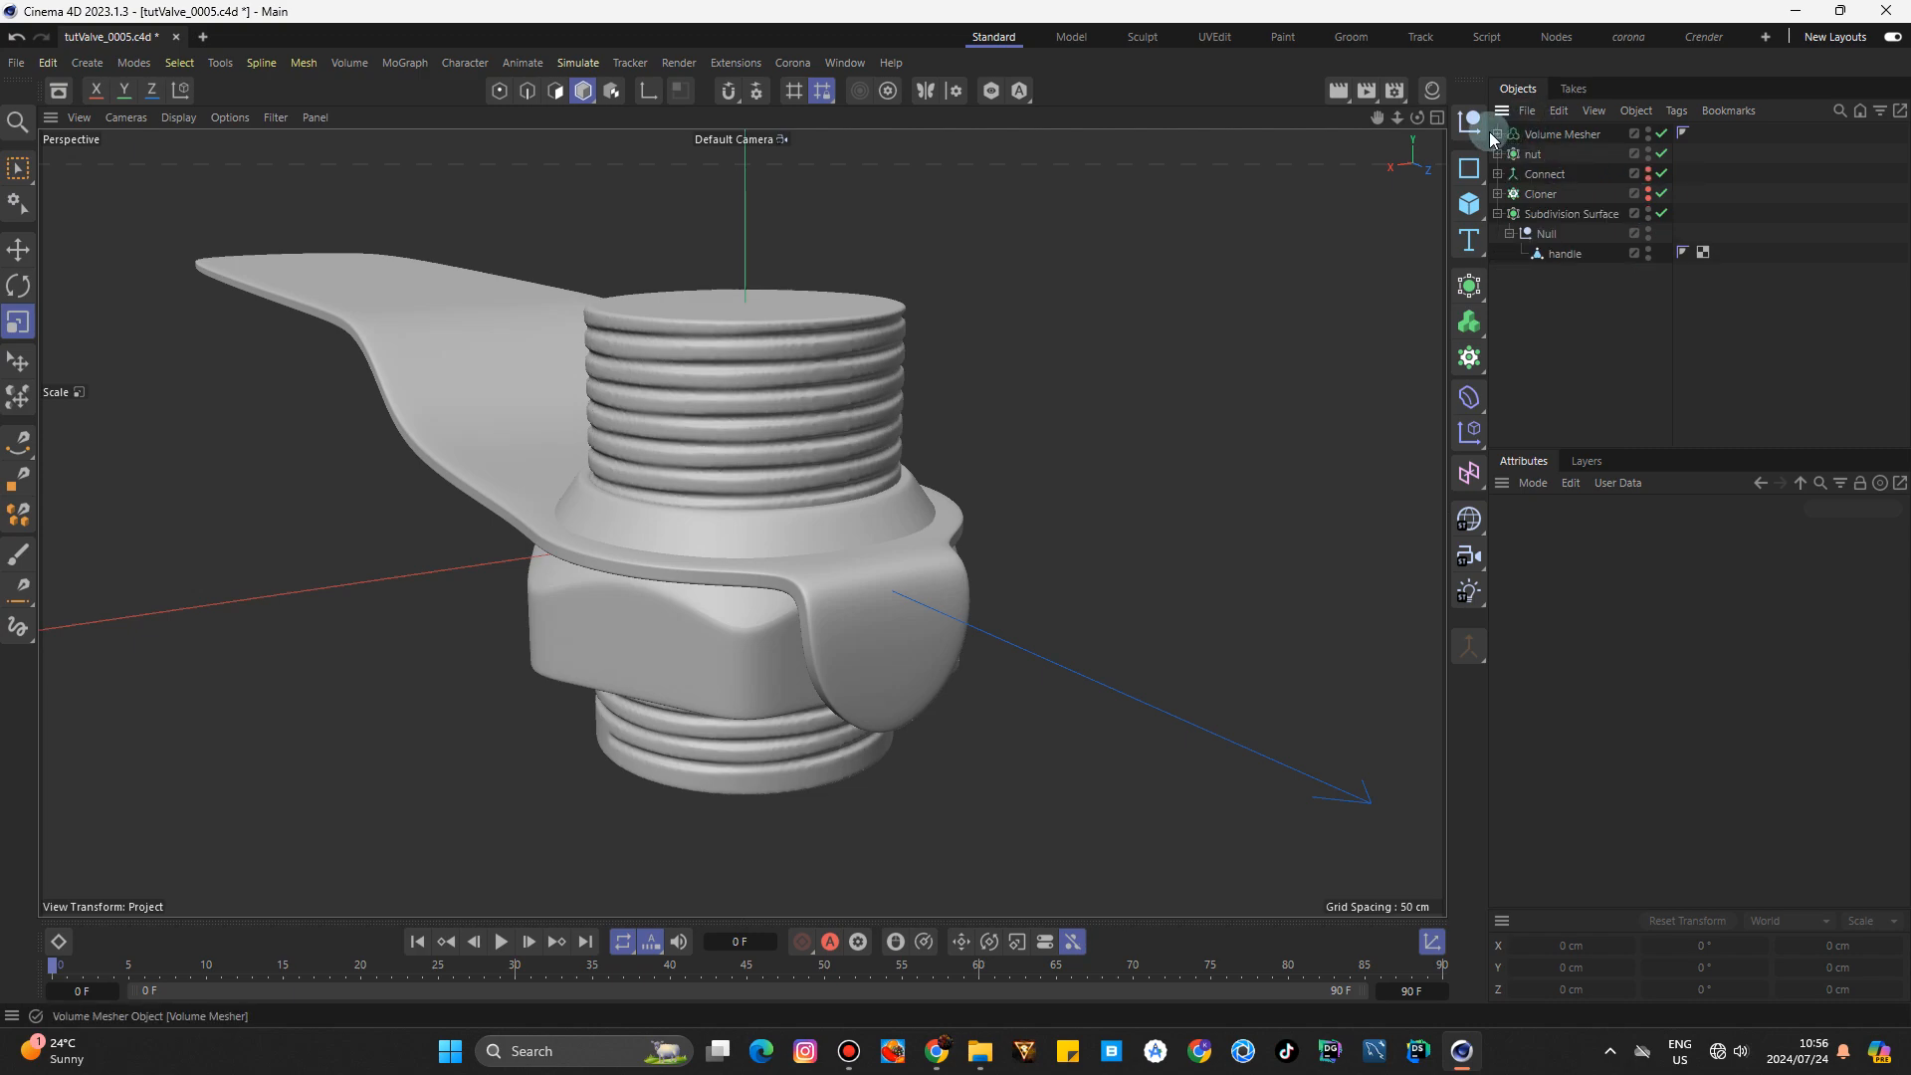
click(1470, 121)
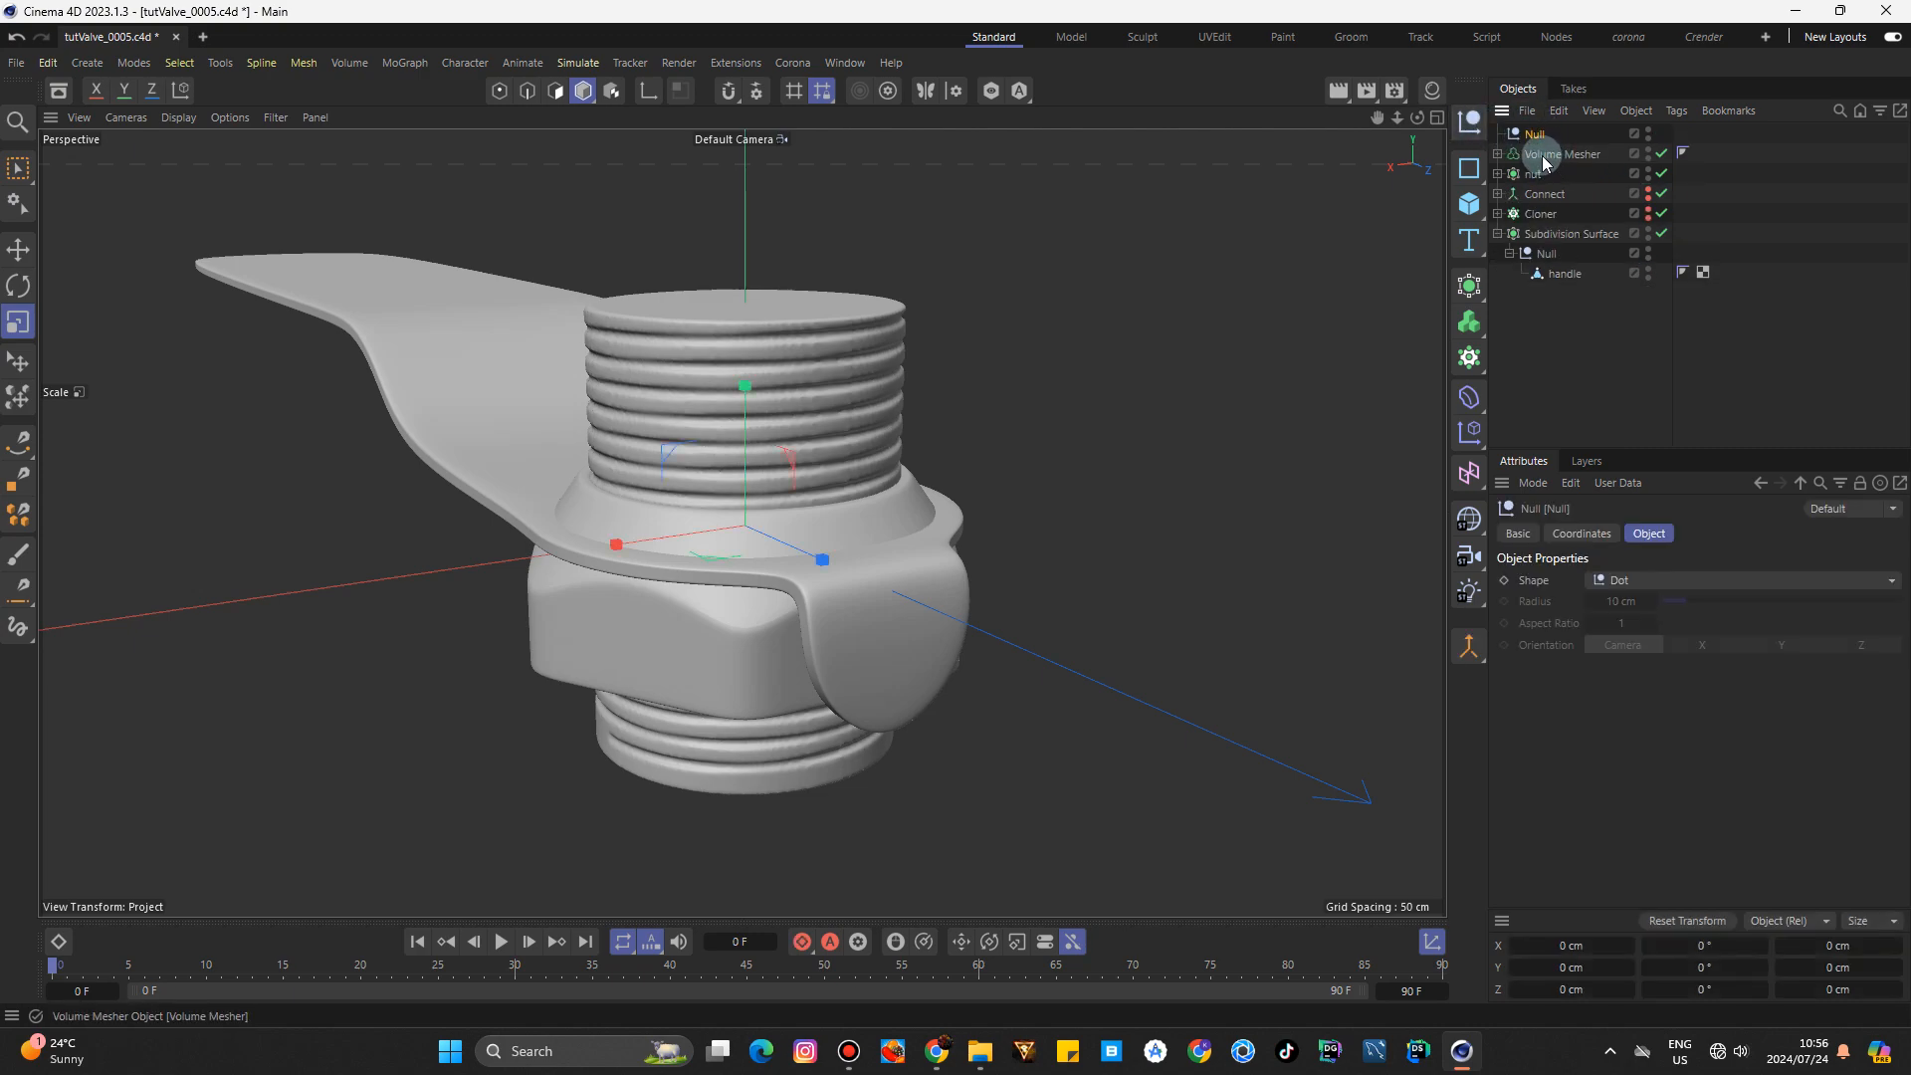
mouse_move(1543, 162)
mouse_down()
mouse_move(1529, 129)
mouse_move(1538, 167)
mouse_up()
double_click(1536, 134)
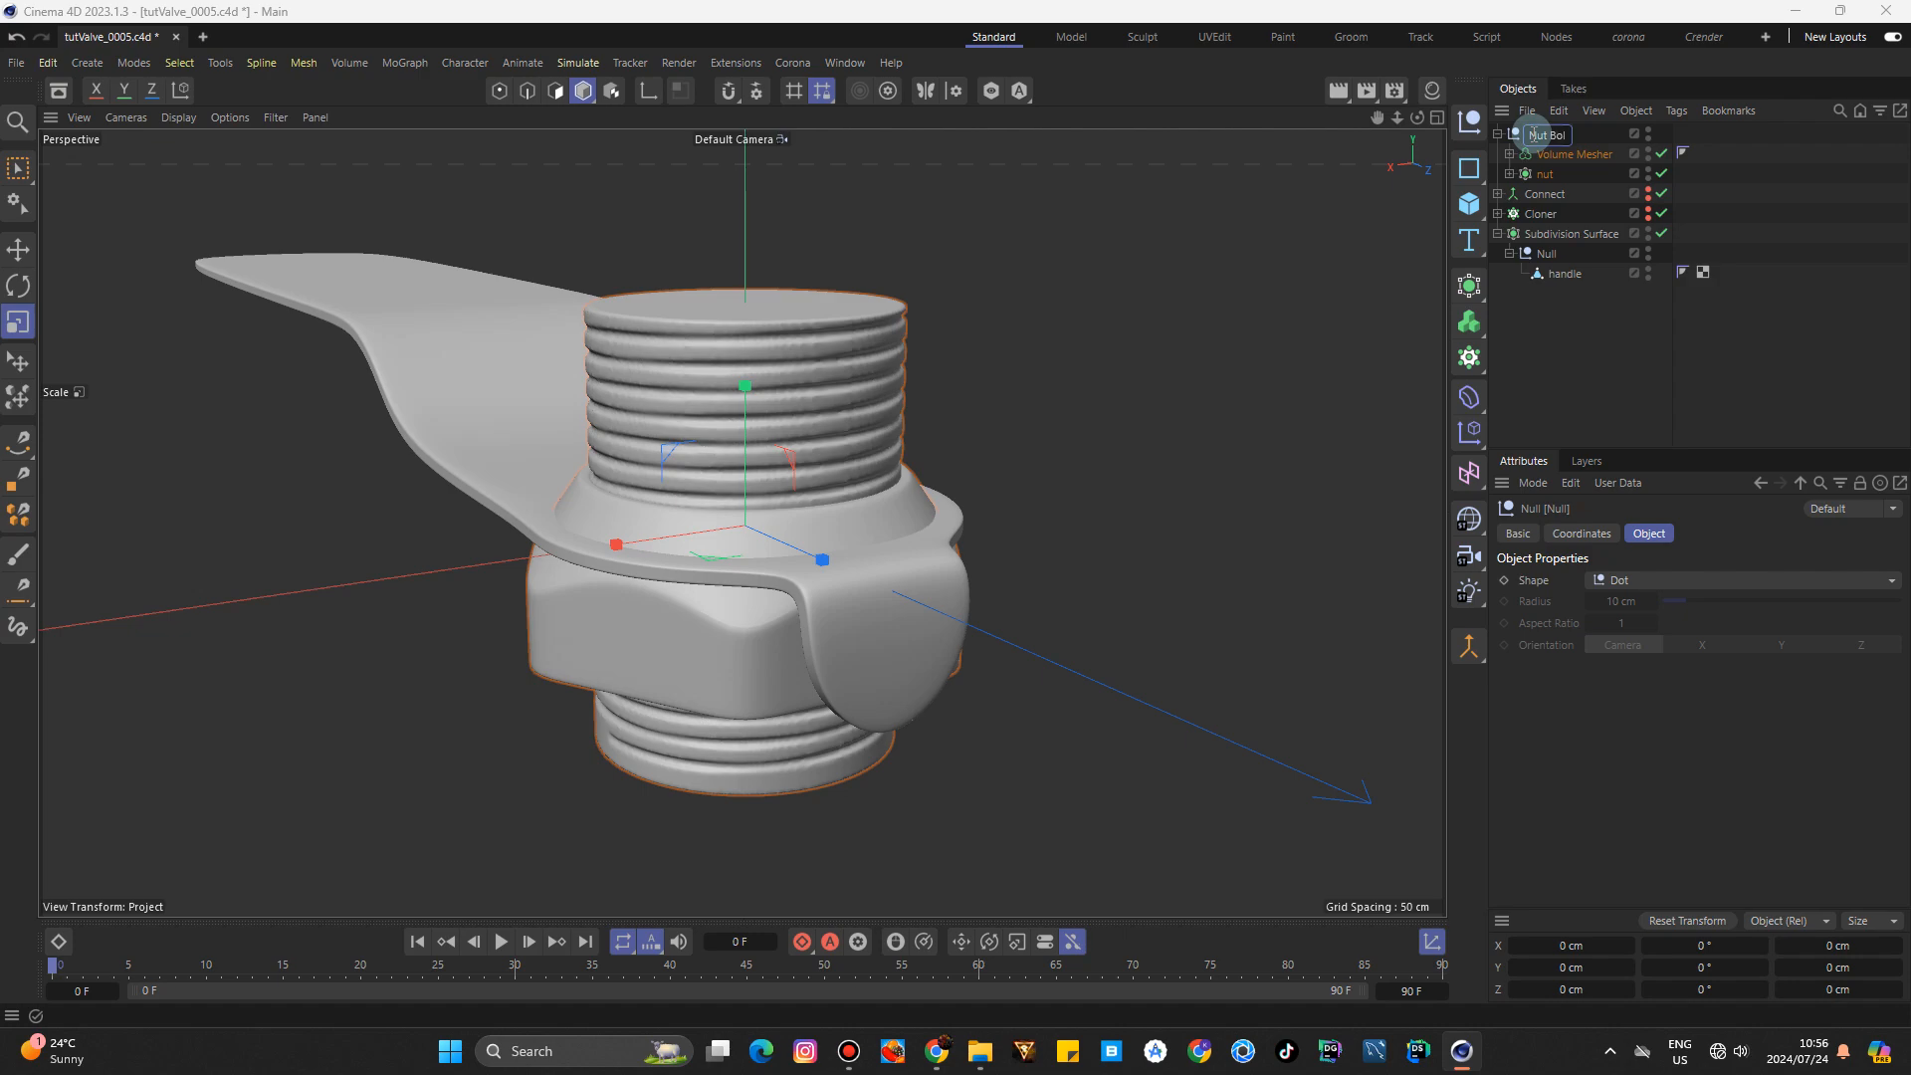
key(Return)
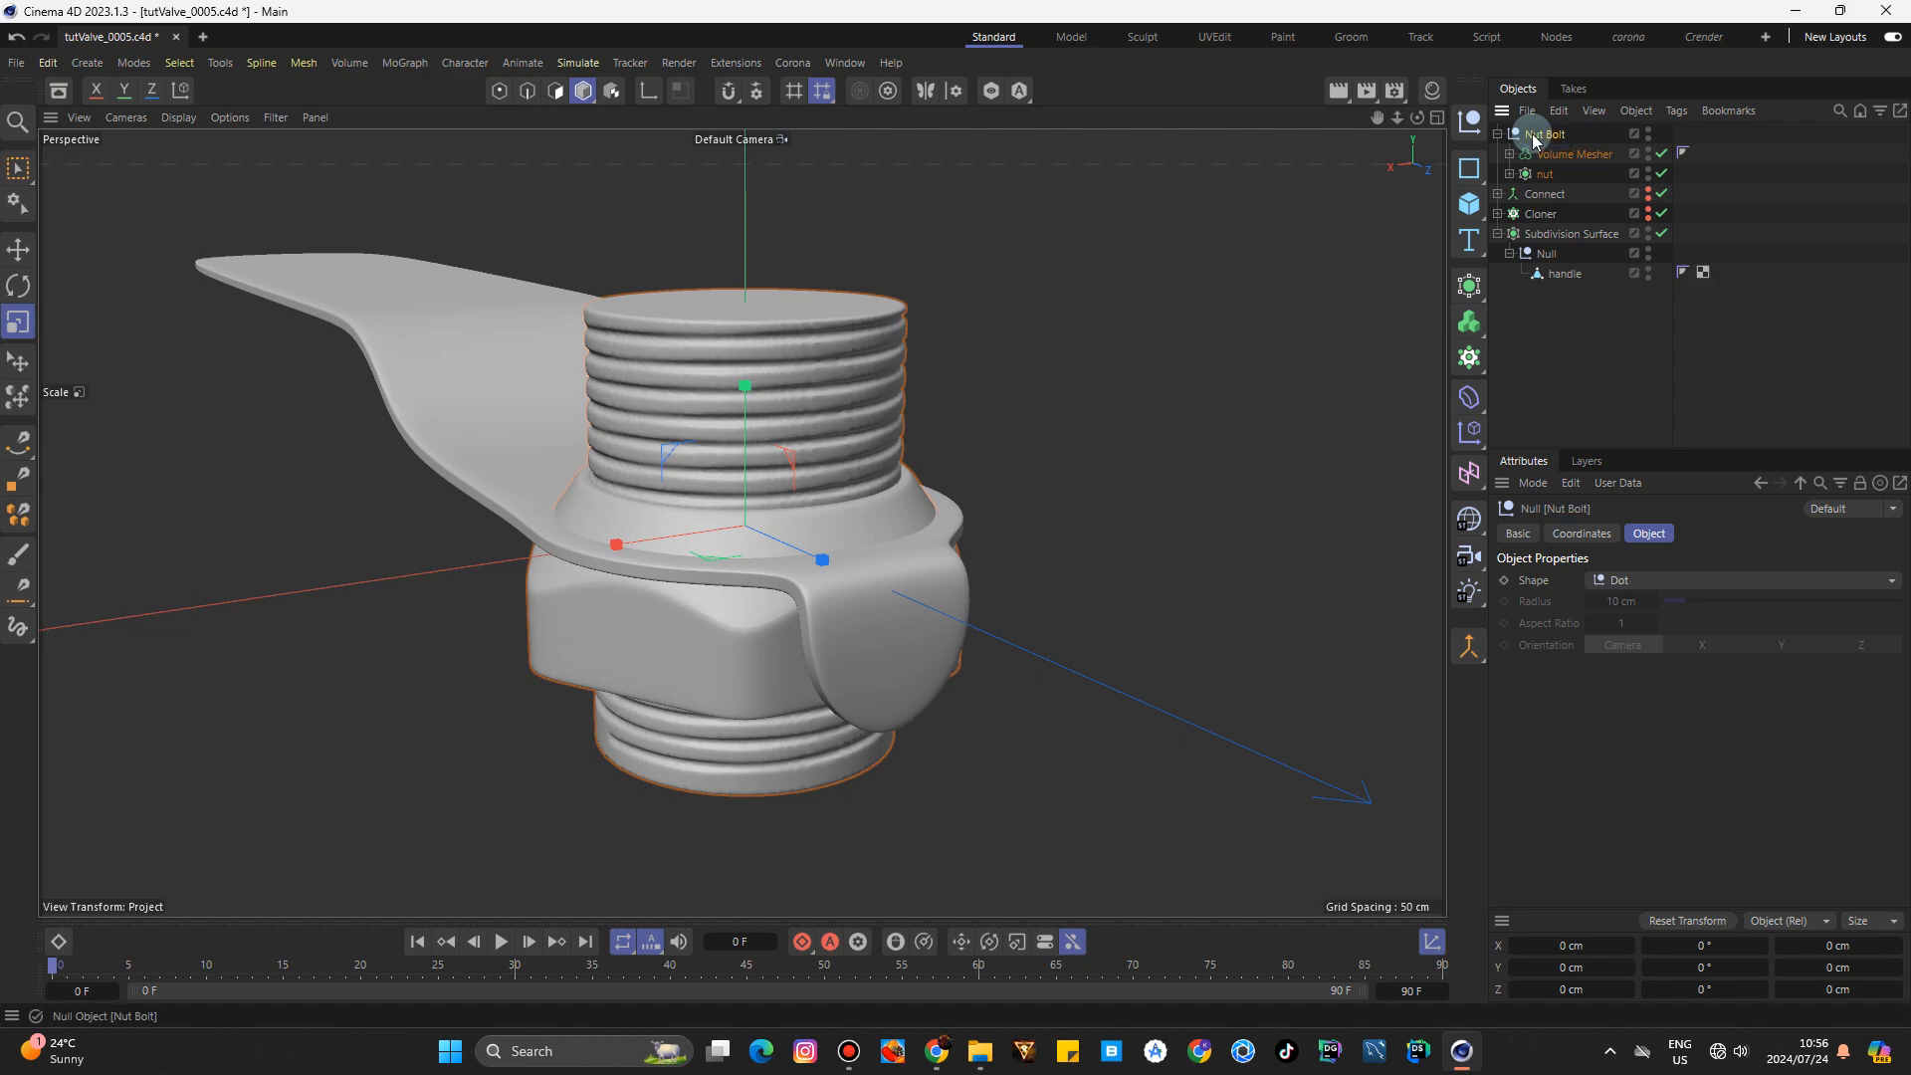
Move the Volume Mesher down along Y so that only the bolt's top end protrudes above the nut.
click(1498, 134)
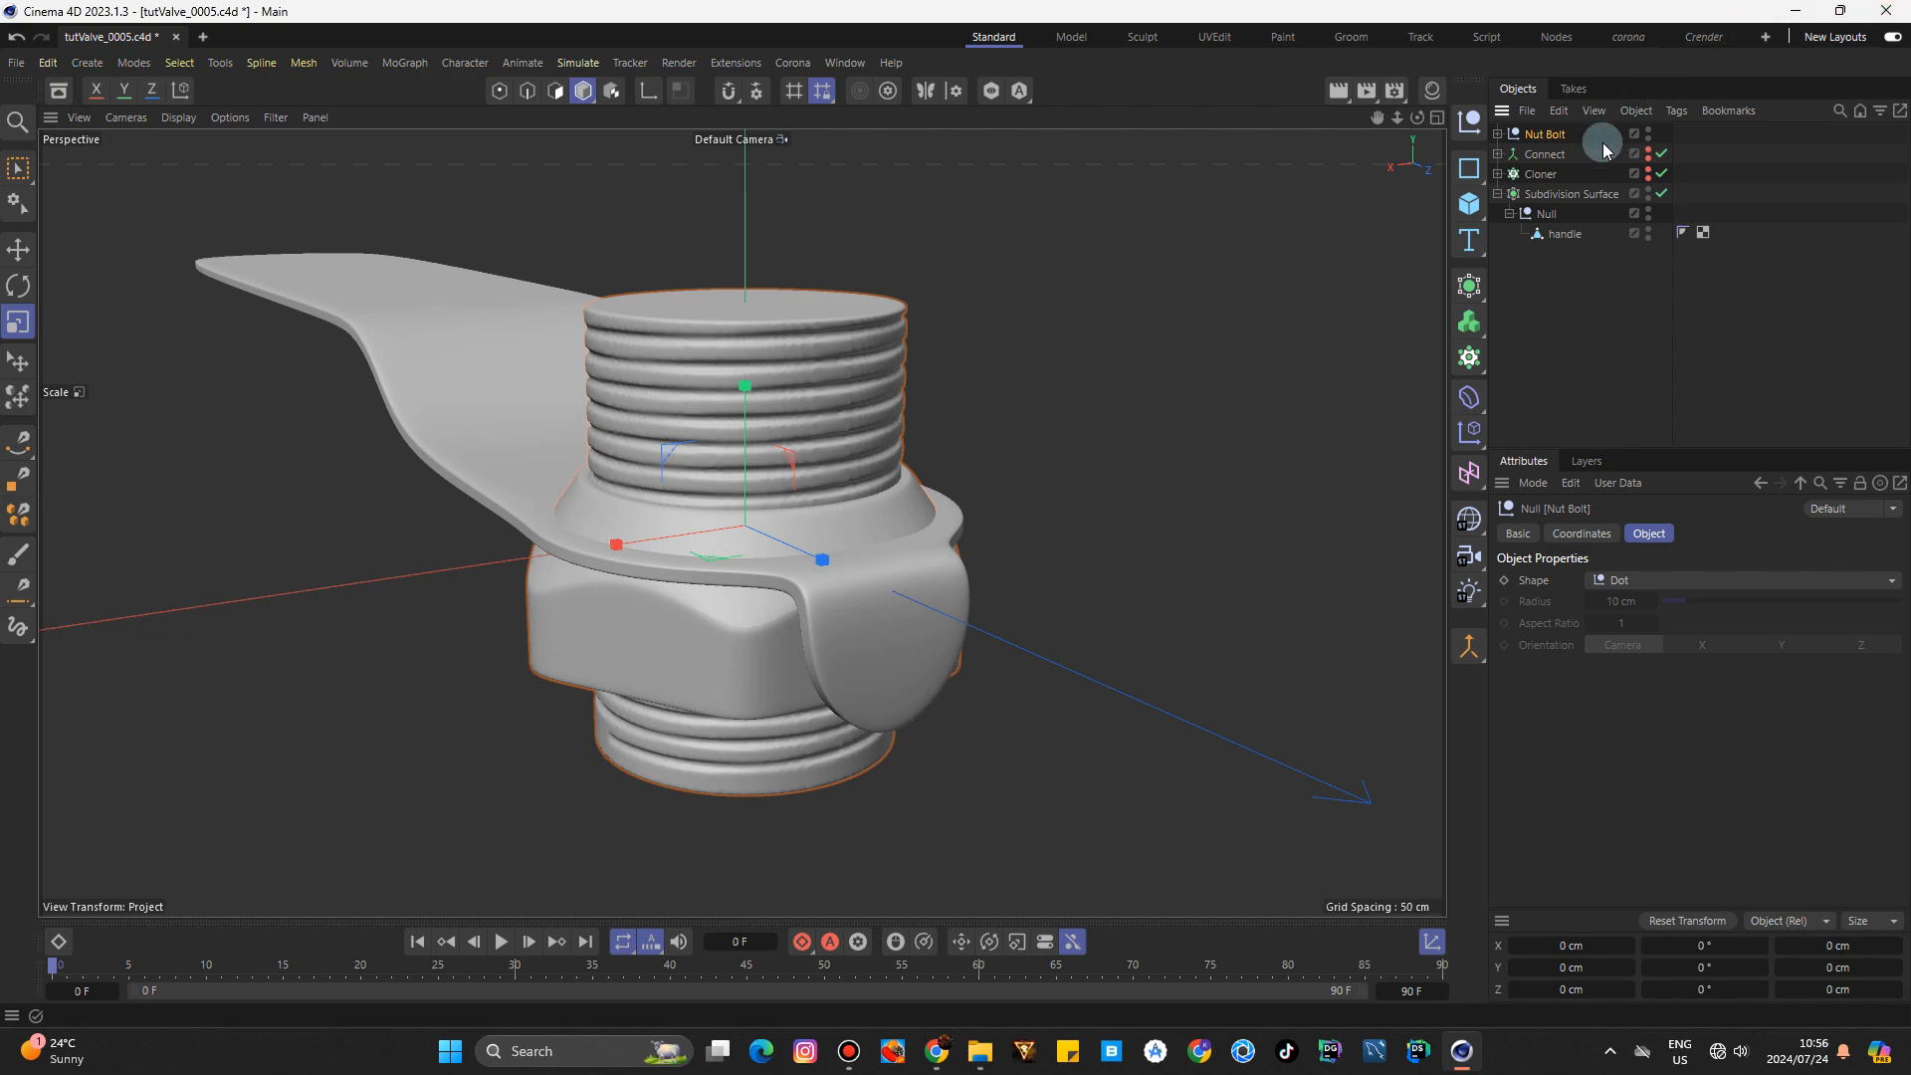
click(1499, 134)
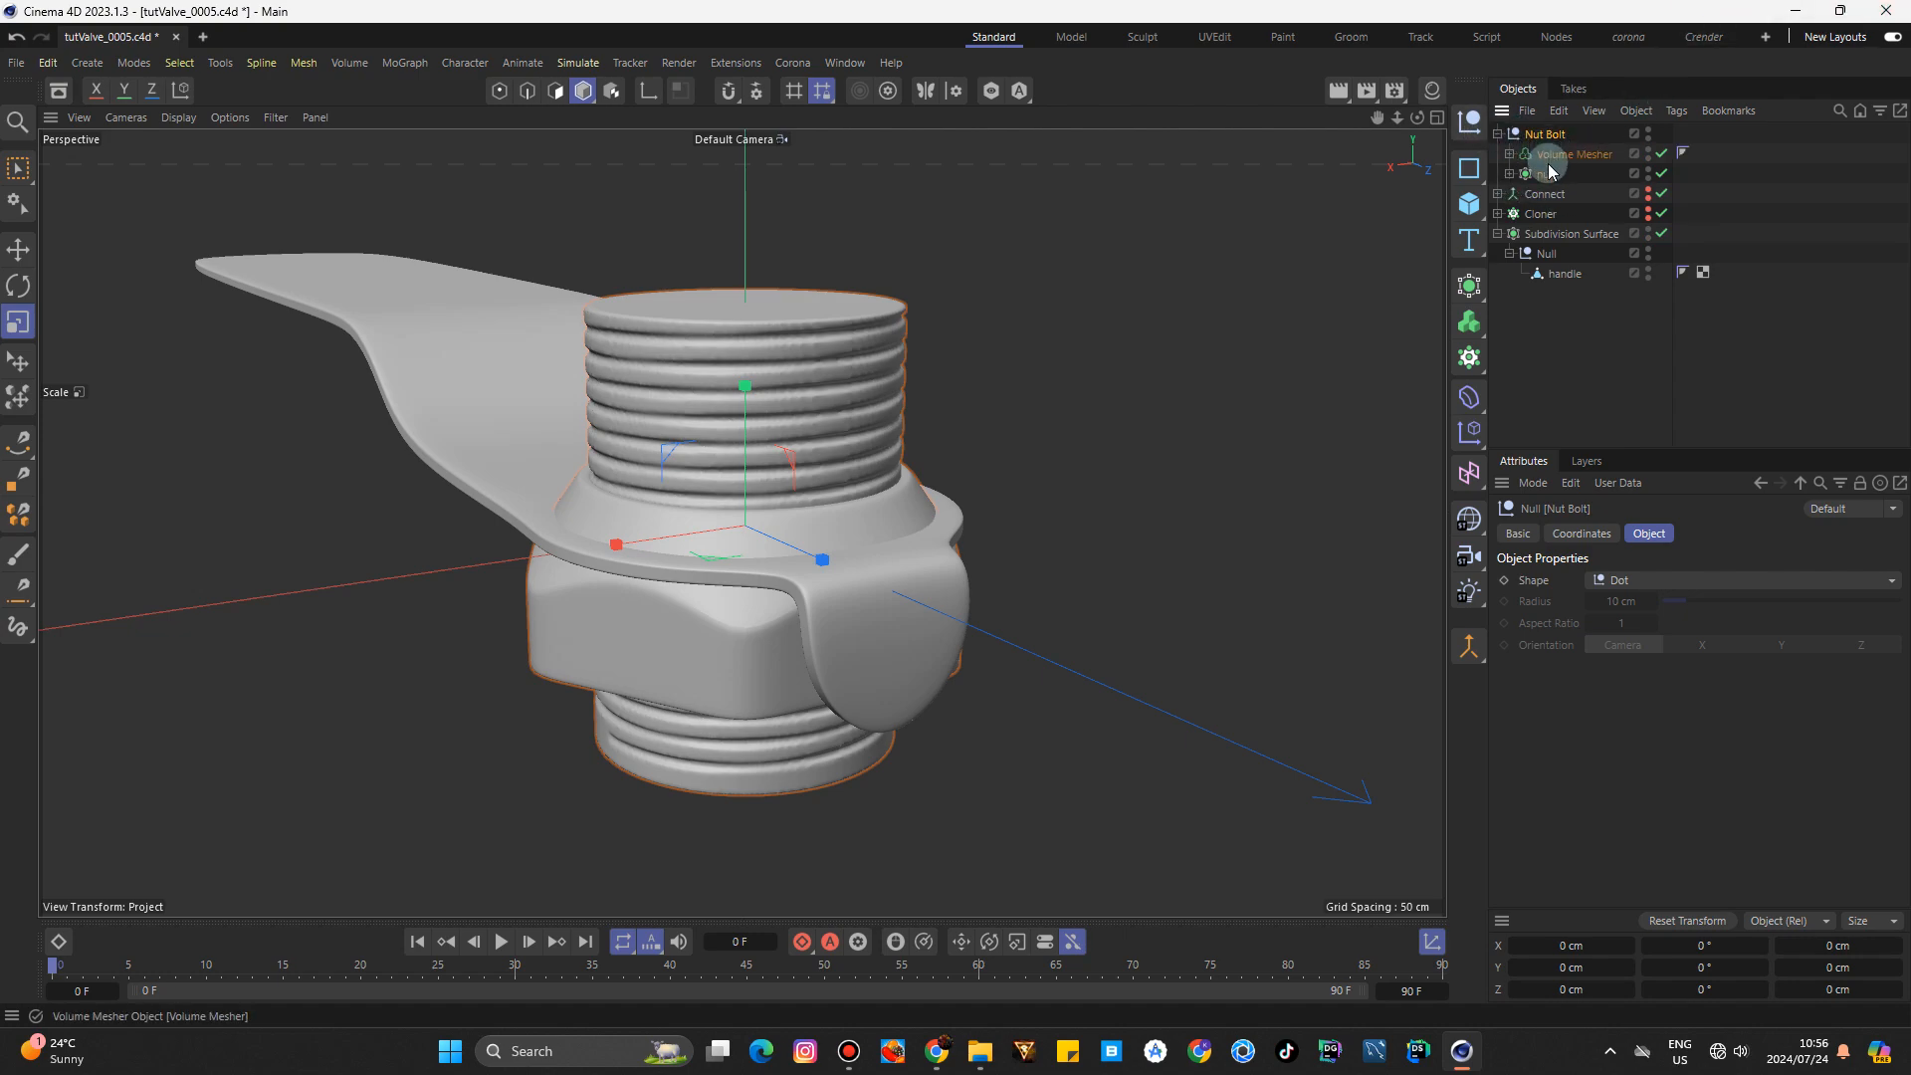
click(1549, 164)
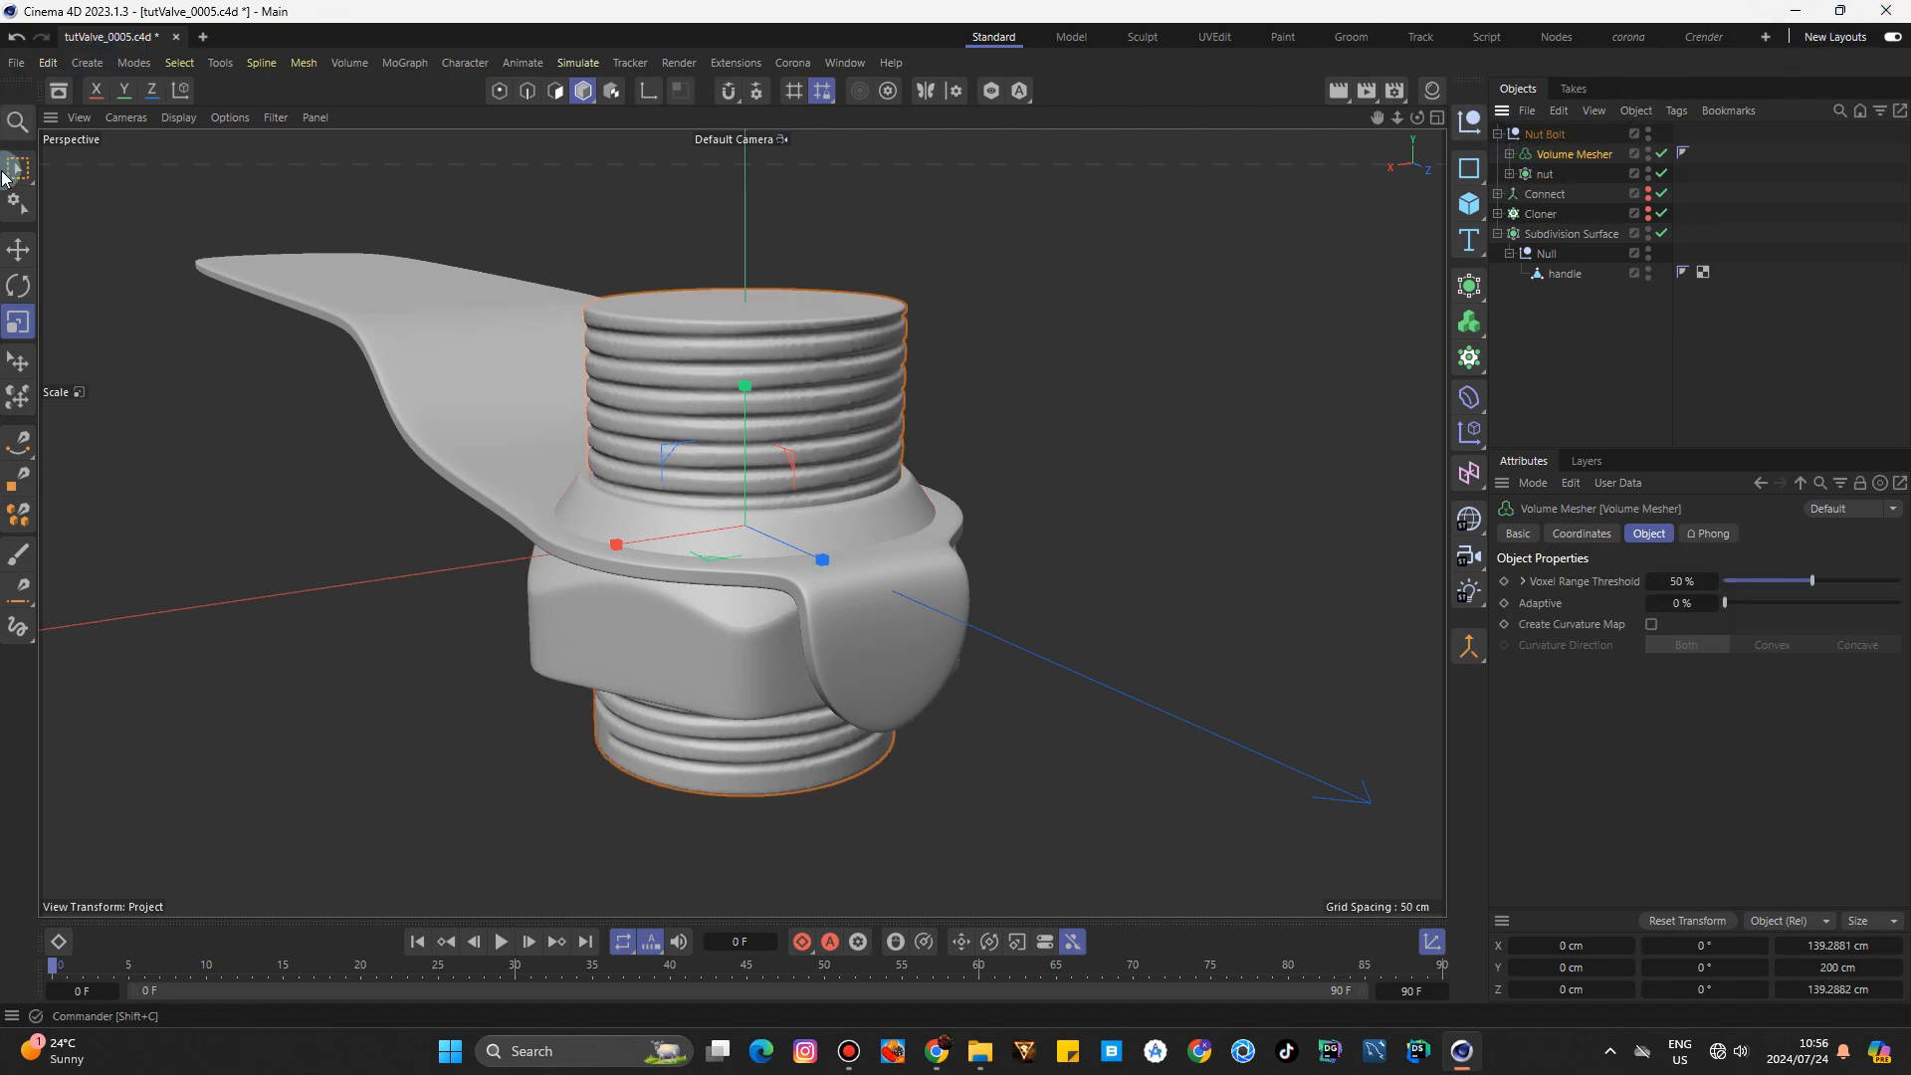
click(18, 247)
drag(744, 388, 762, 517)
click(1188, 476)
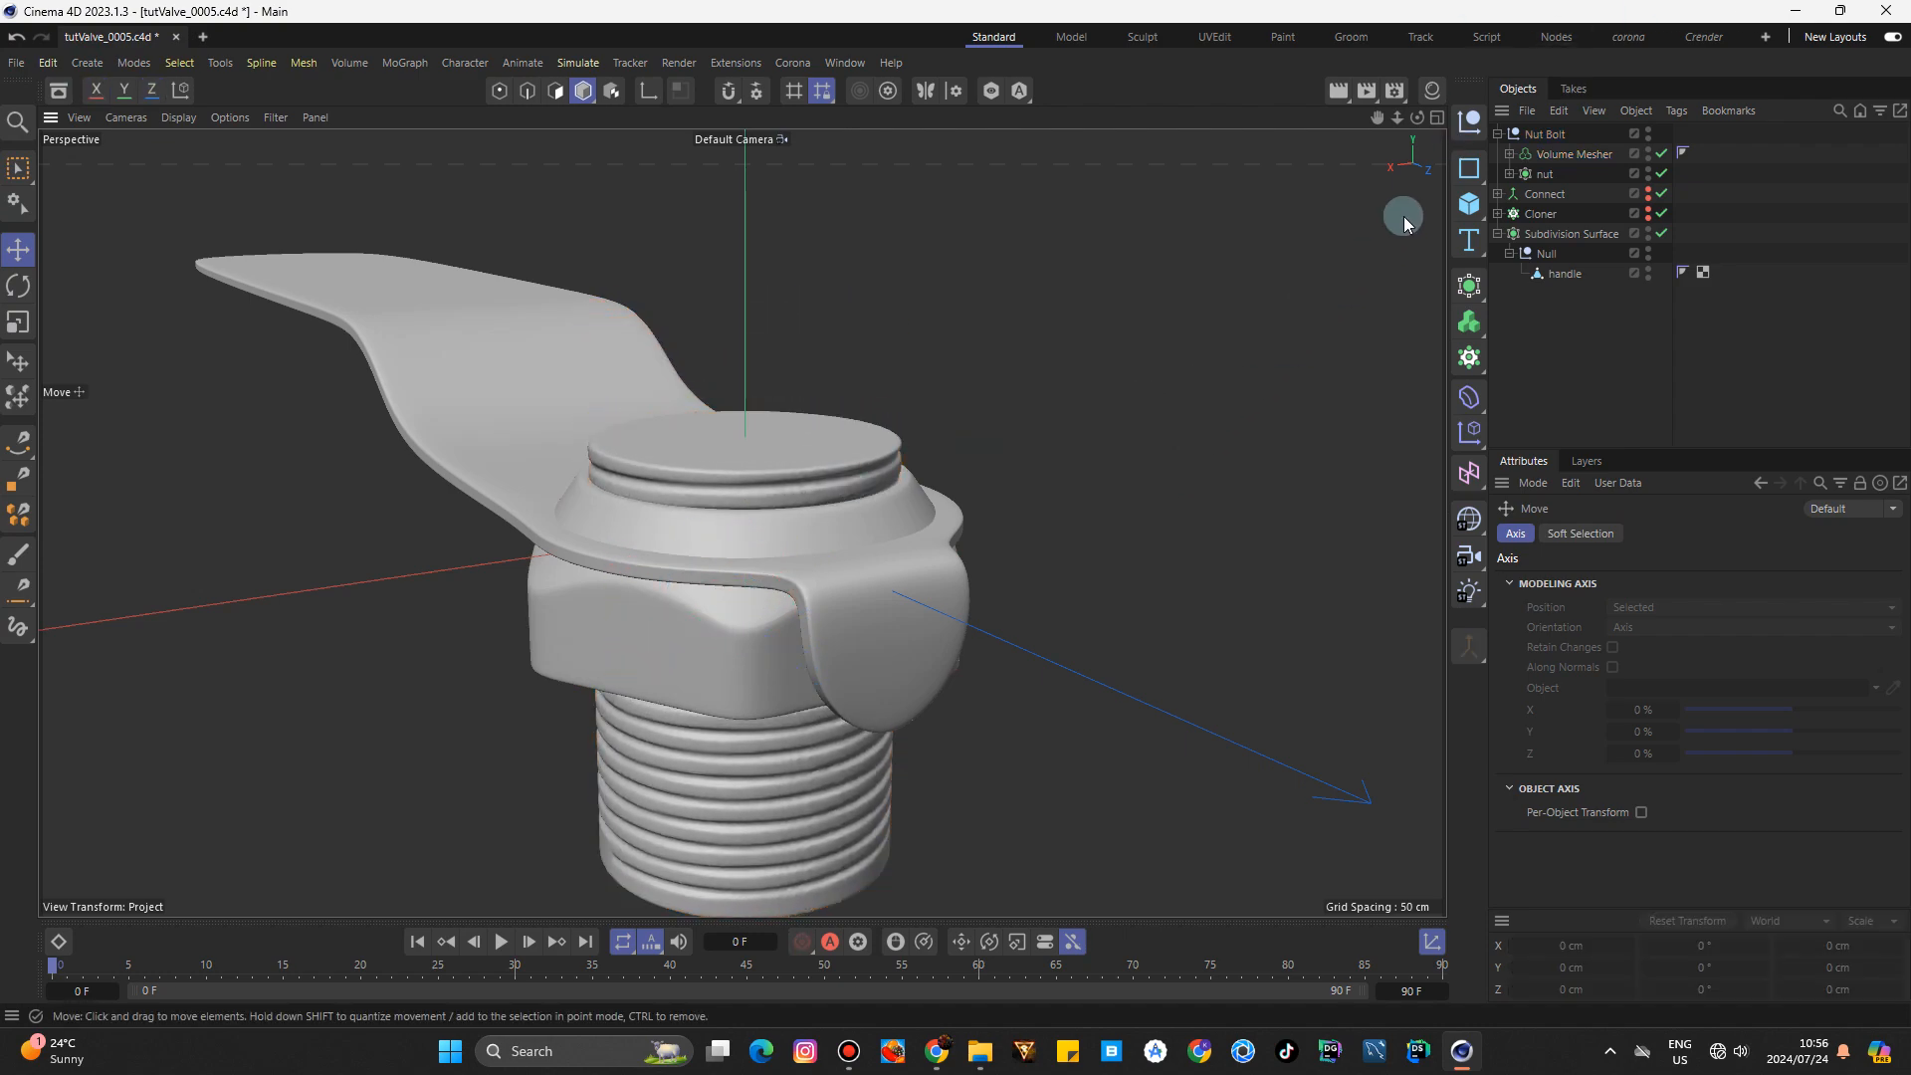
Scale the Nut Bolt group down uniformly to about half its size to suit the handle.
drag(1397, 119, 1329, 120)
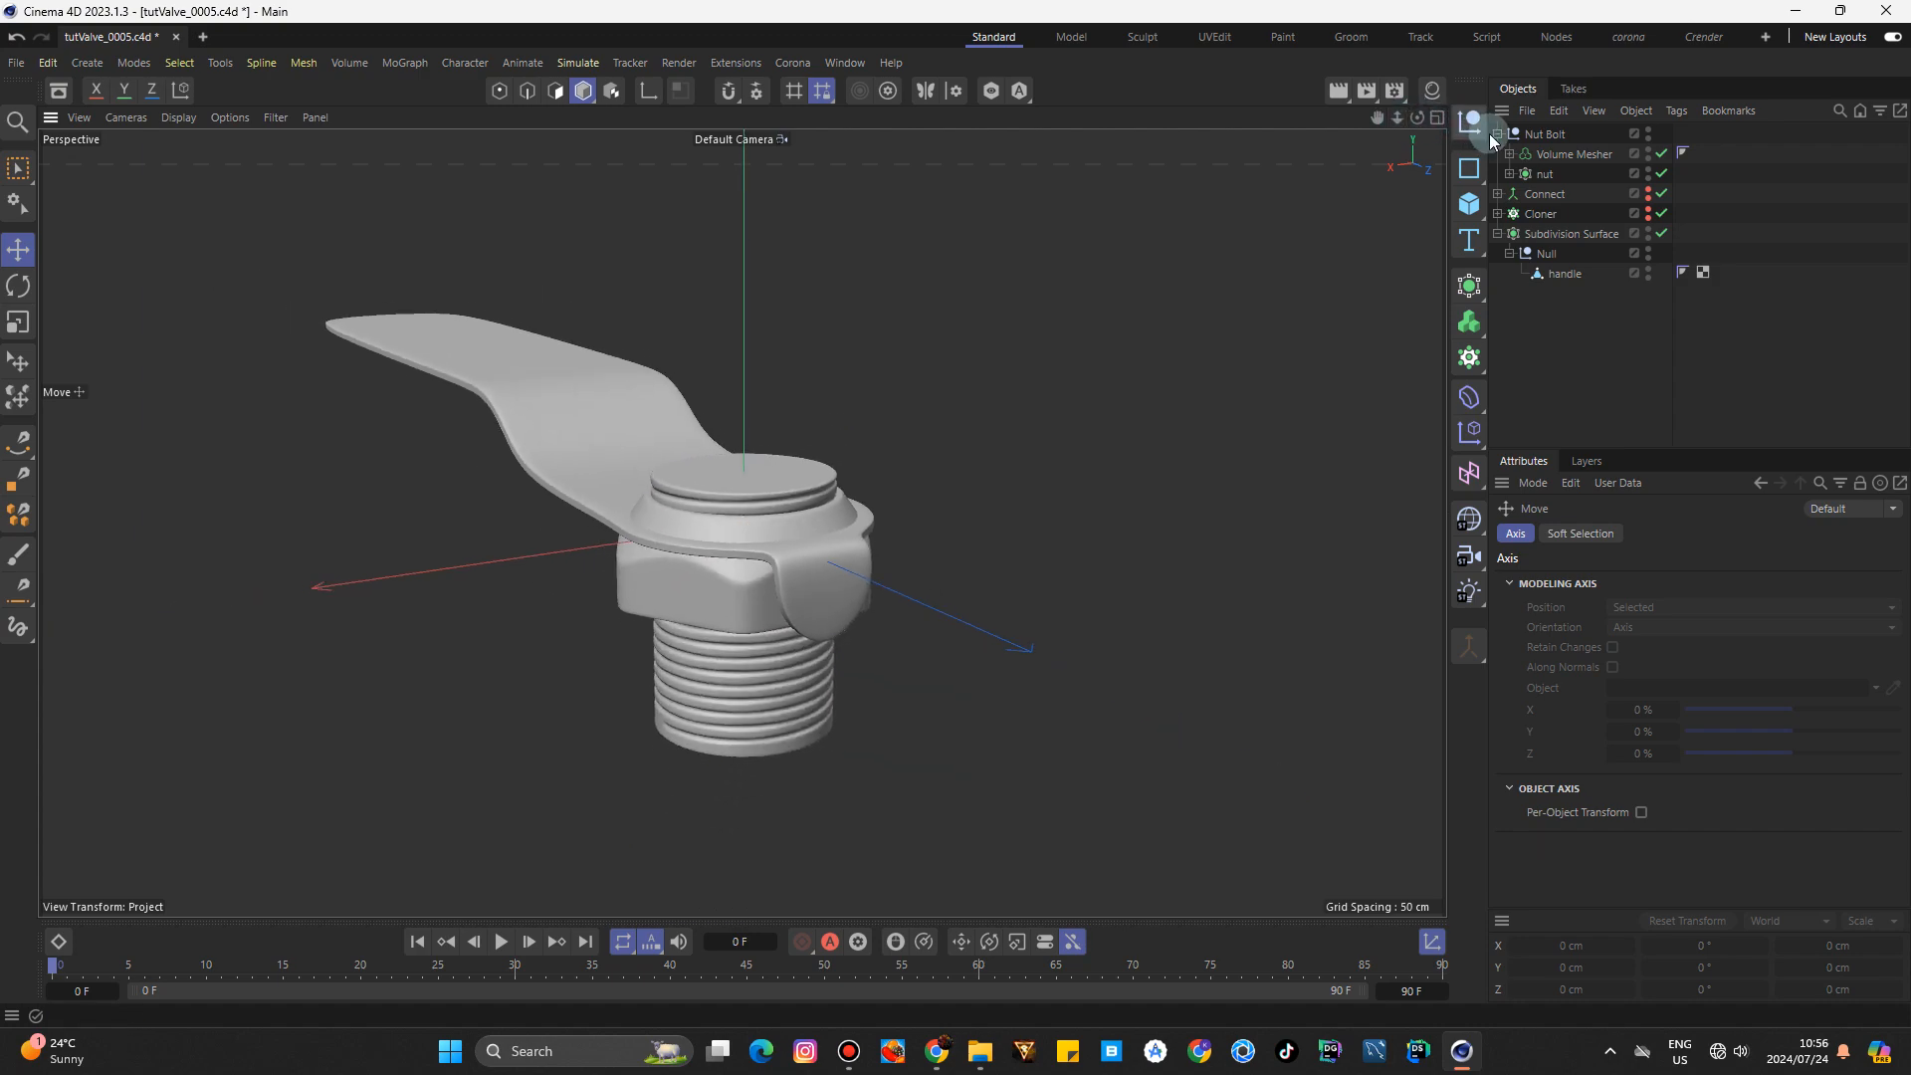
click(1496, 134)
click(1526, 135)
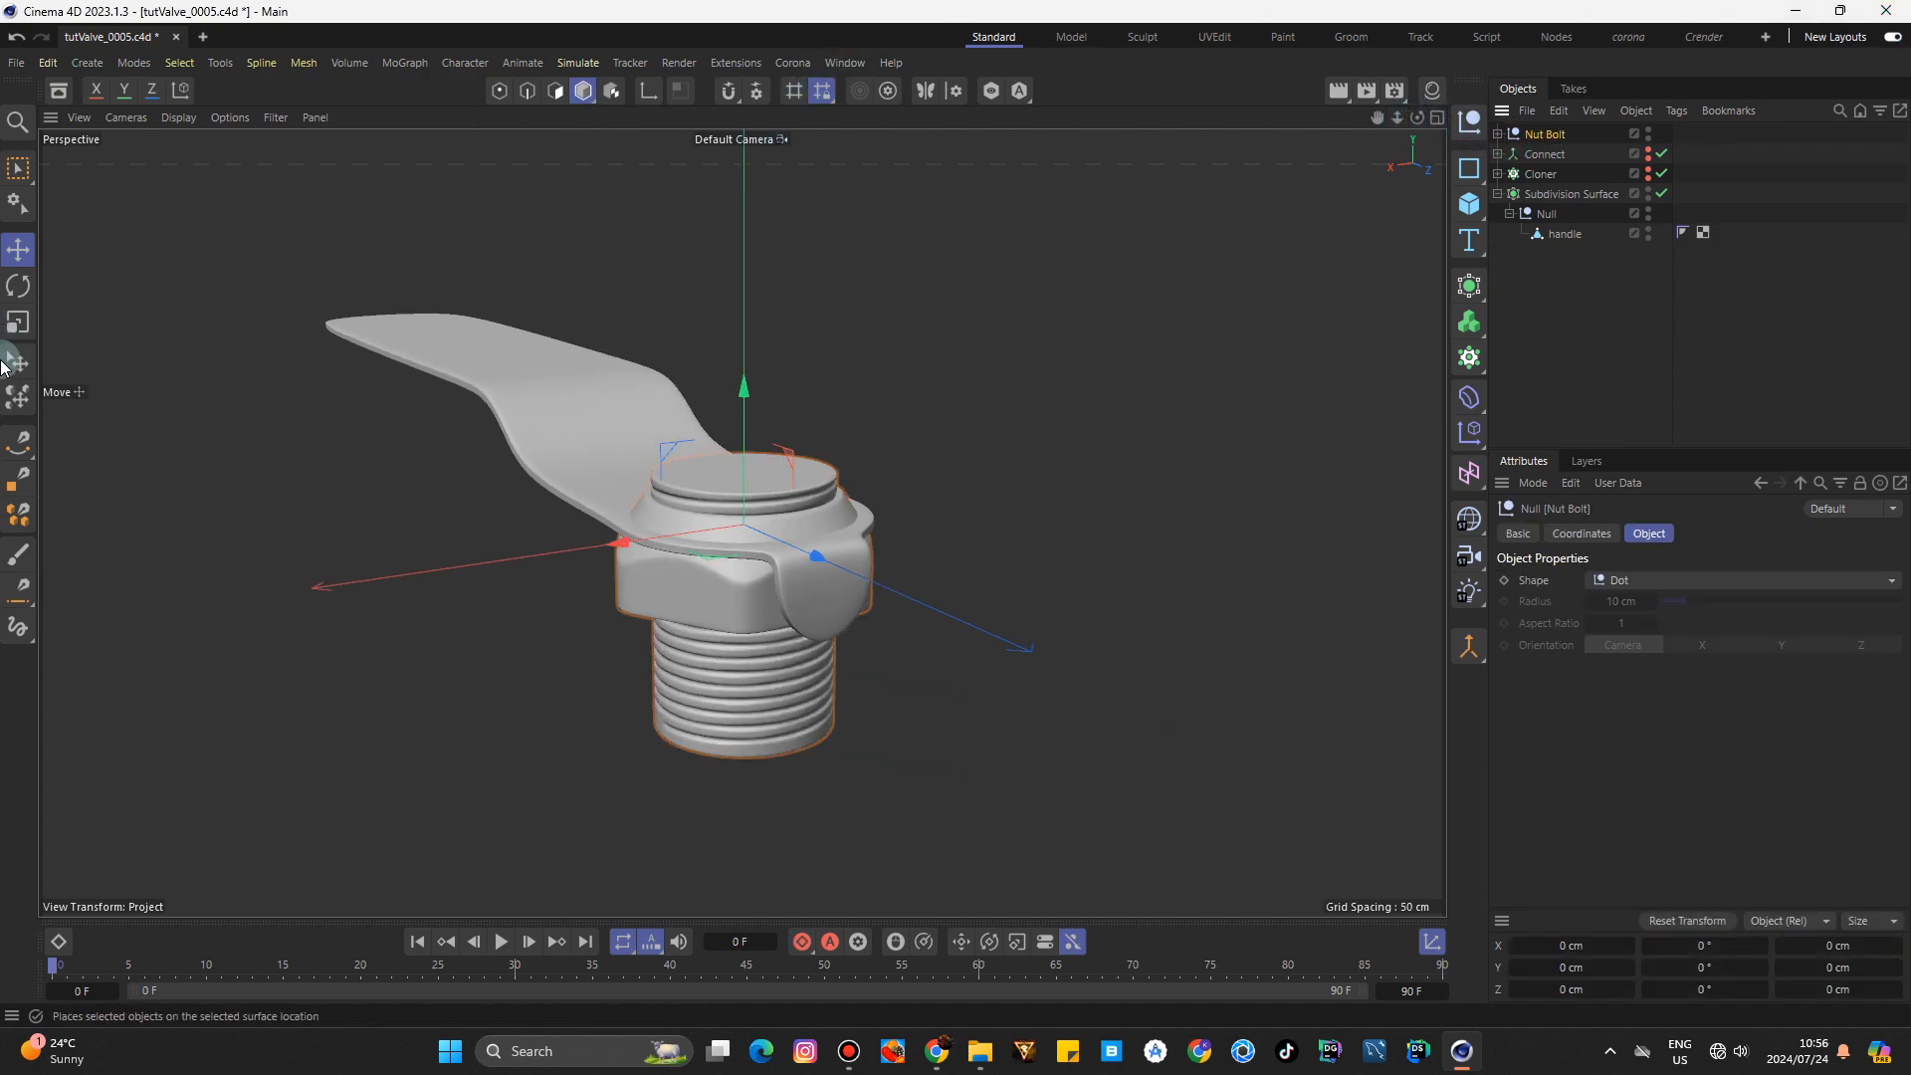
click(18, 321)
drag(942, 510, 784, 583)
Disable the Volume Mesher and raise the Nut Bolt group along Y until the nut sits on top of the handle.
click(19, 252)
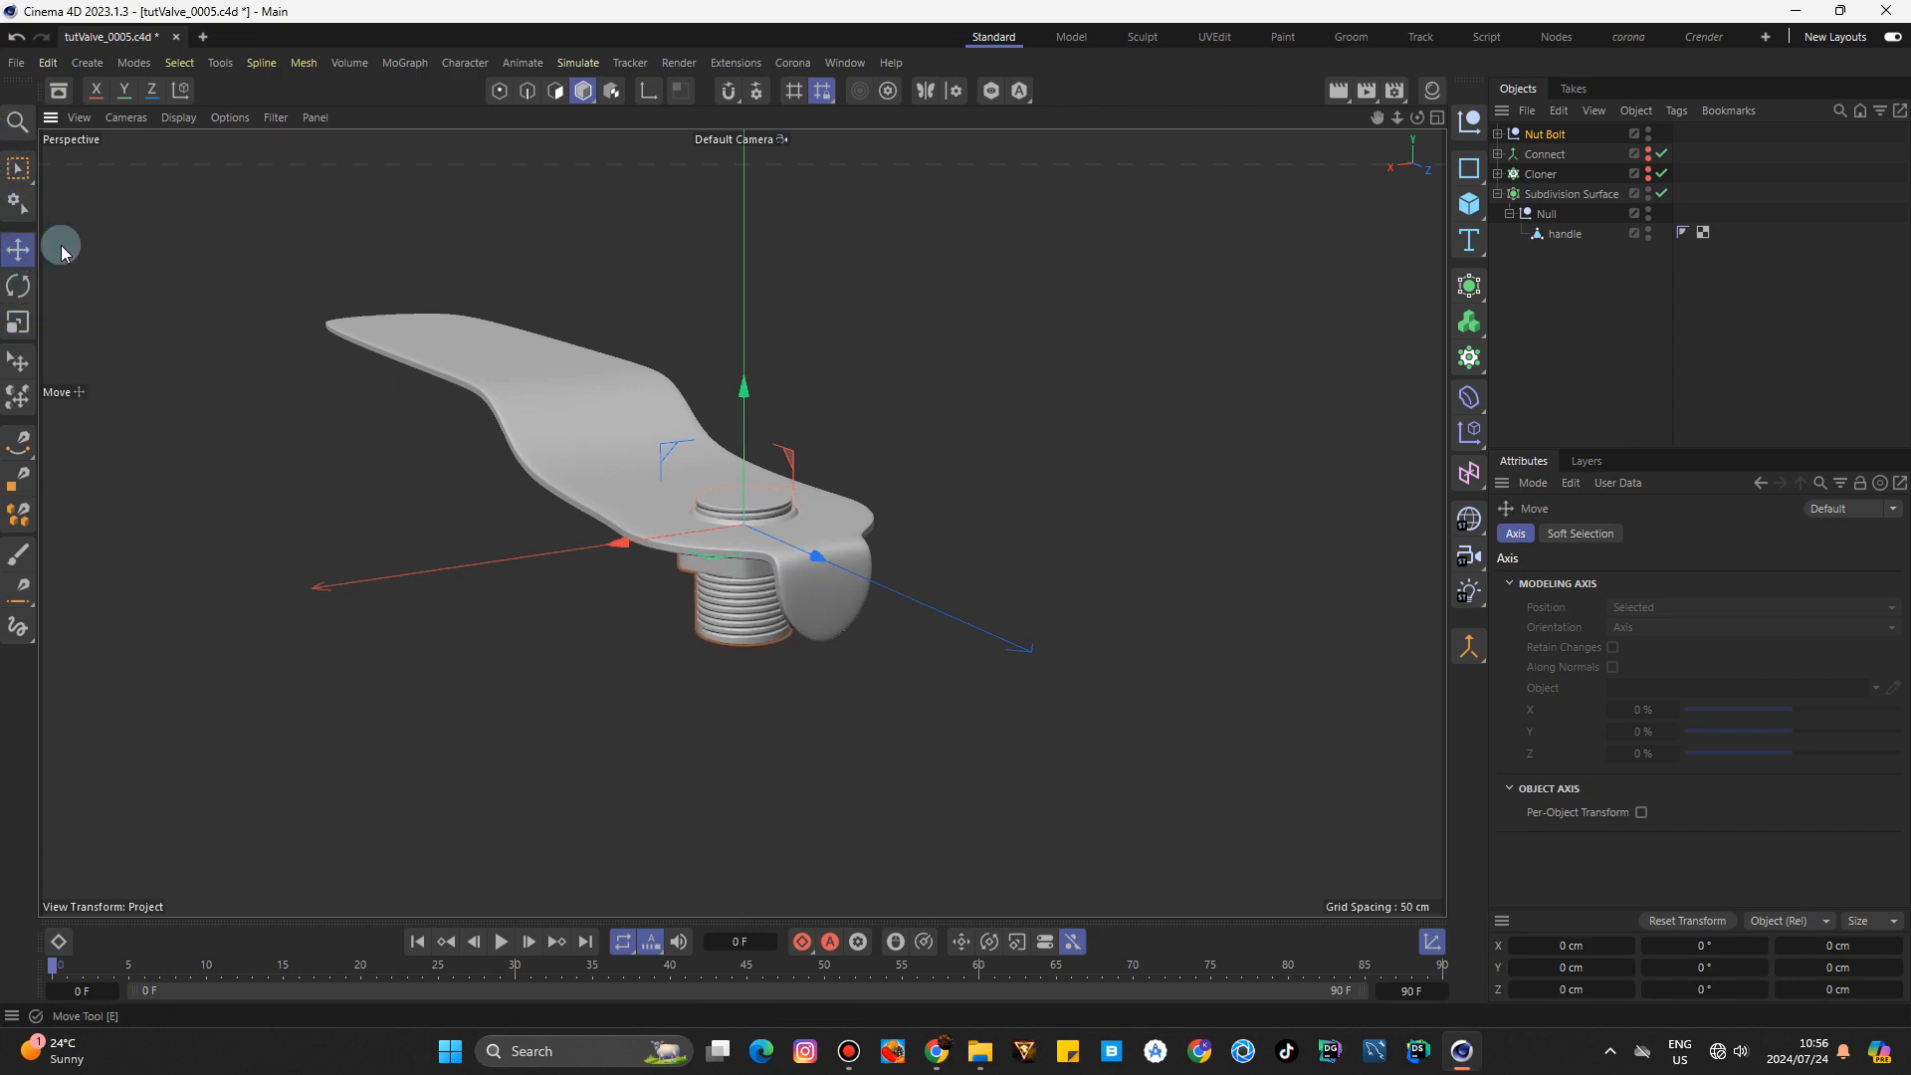
drag(1415, 119, 1428, 129)
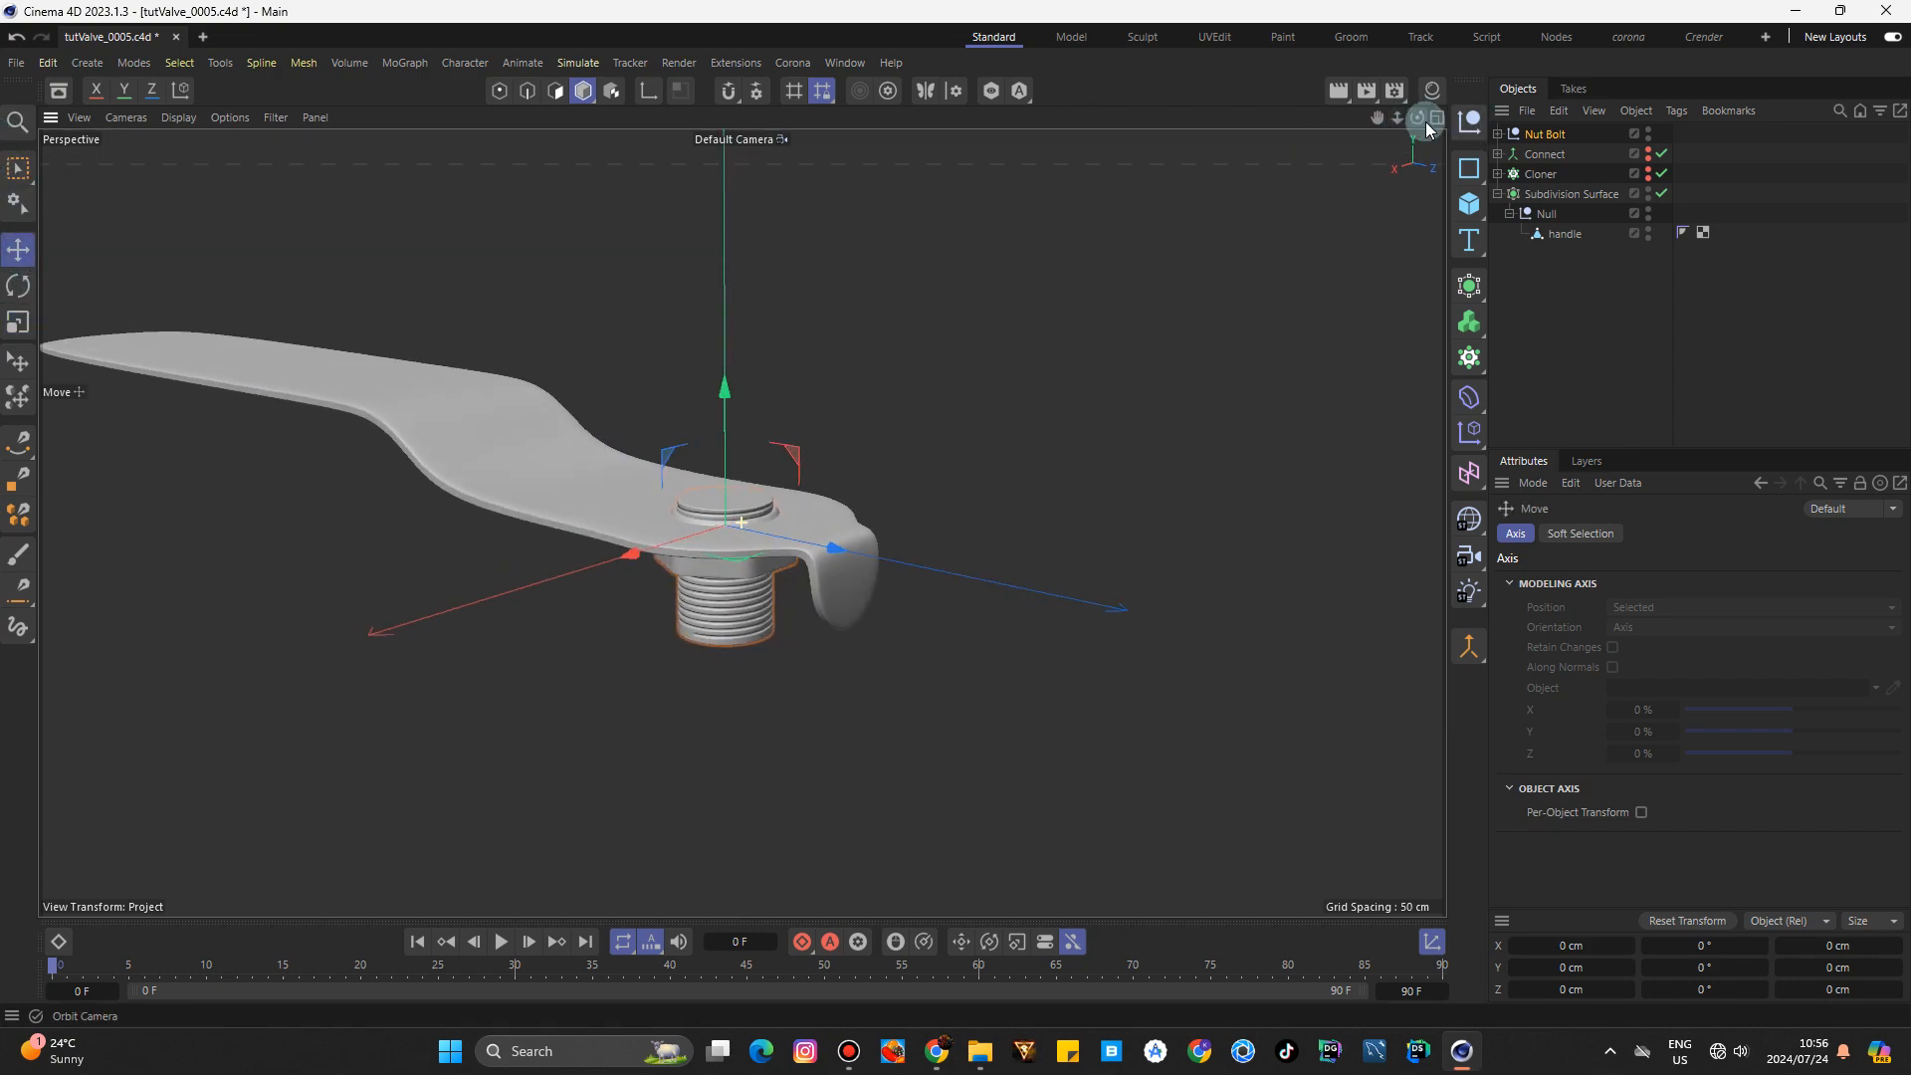
click(1498, 133)
click(1510, 153)
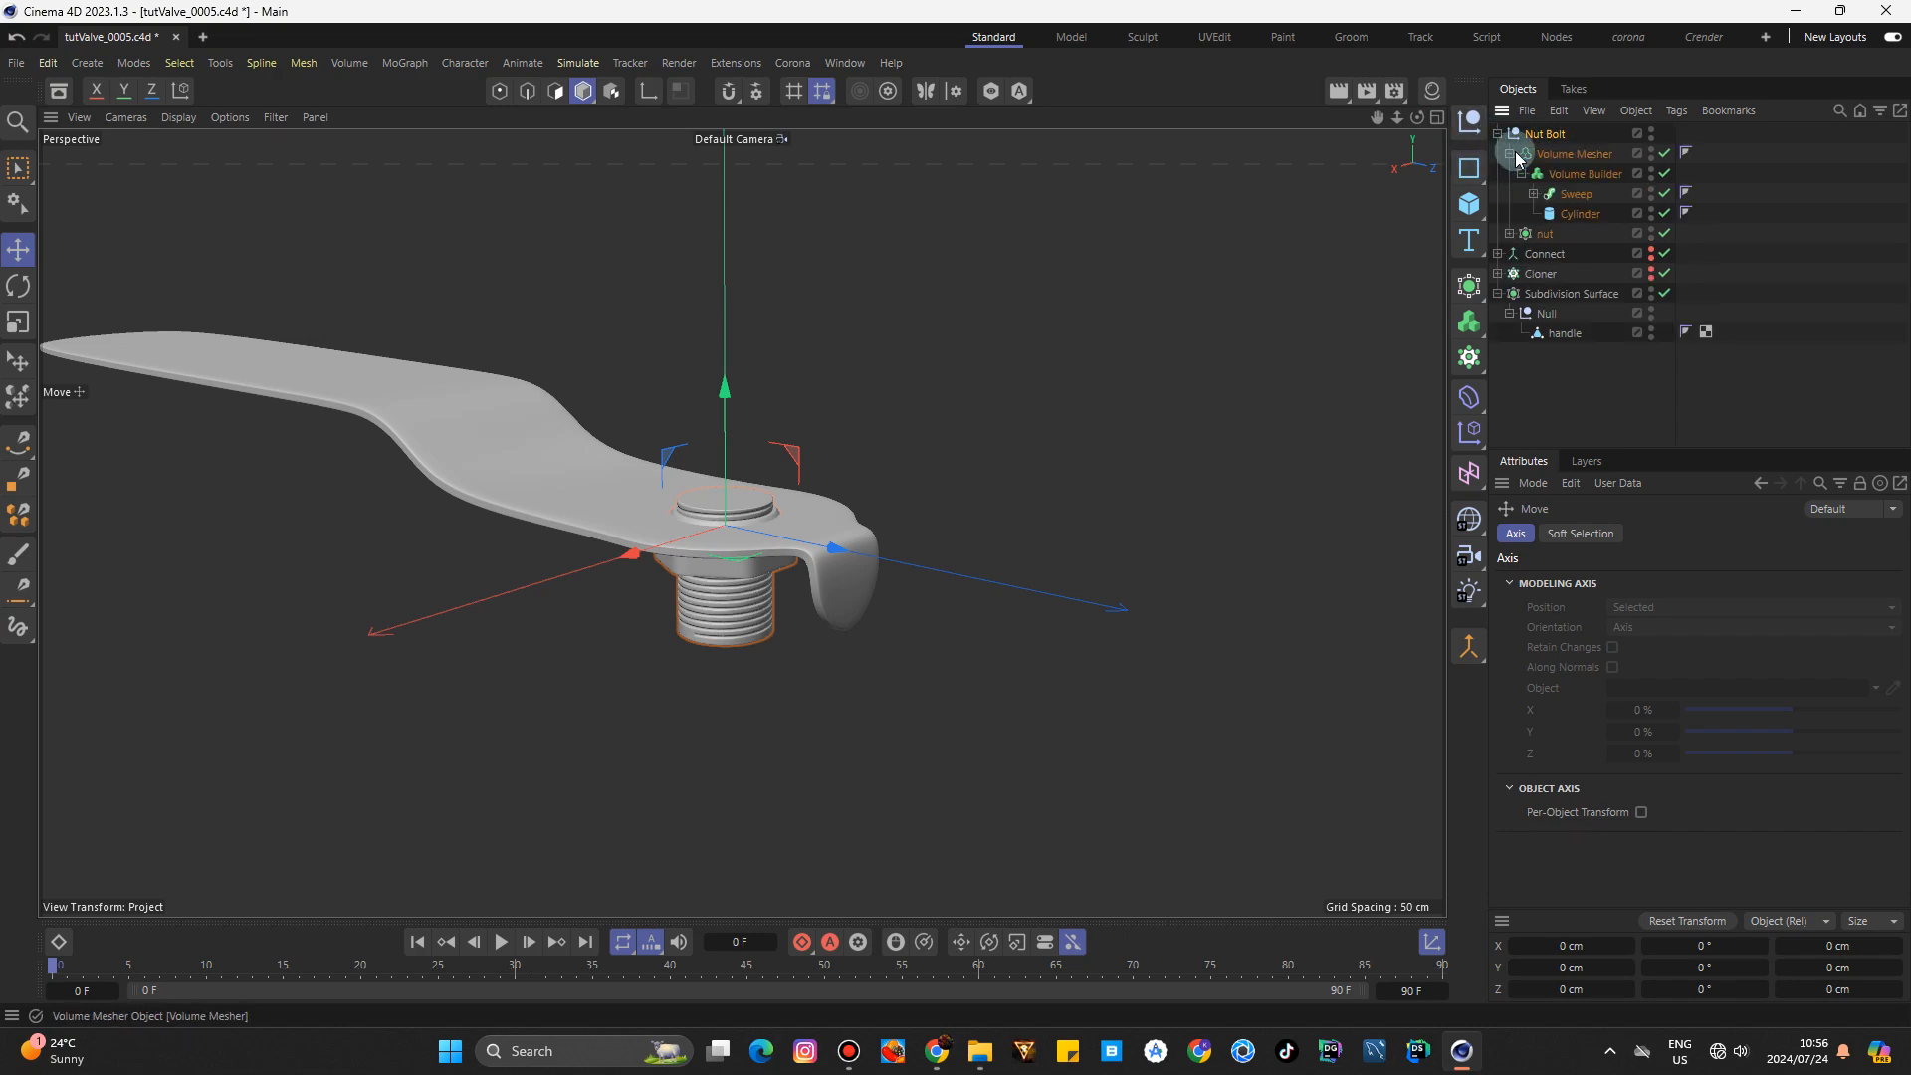
click(1665, 153)
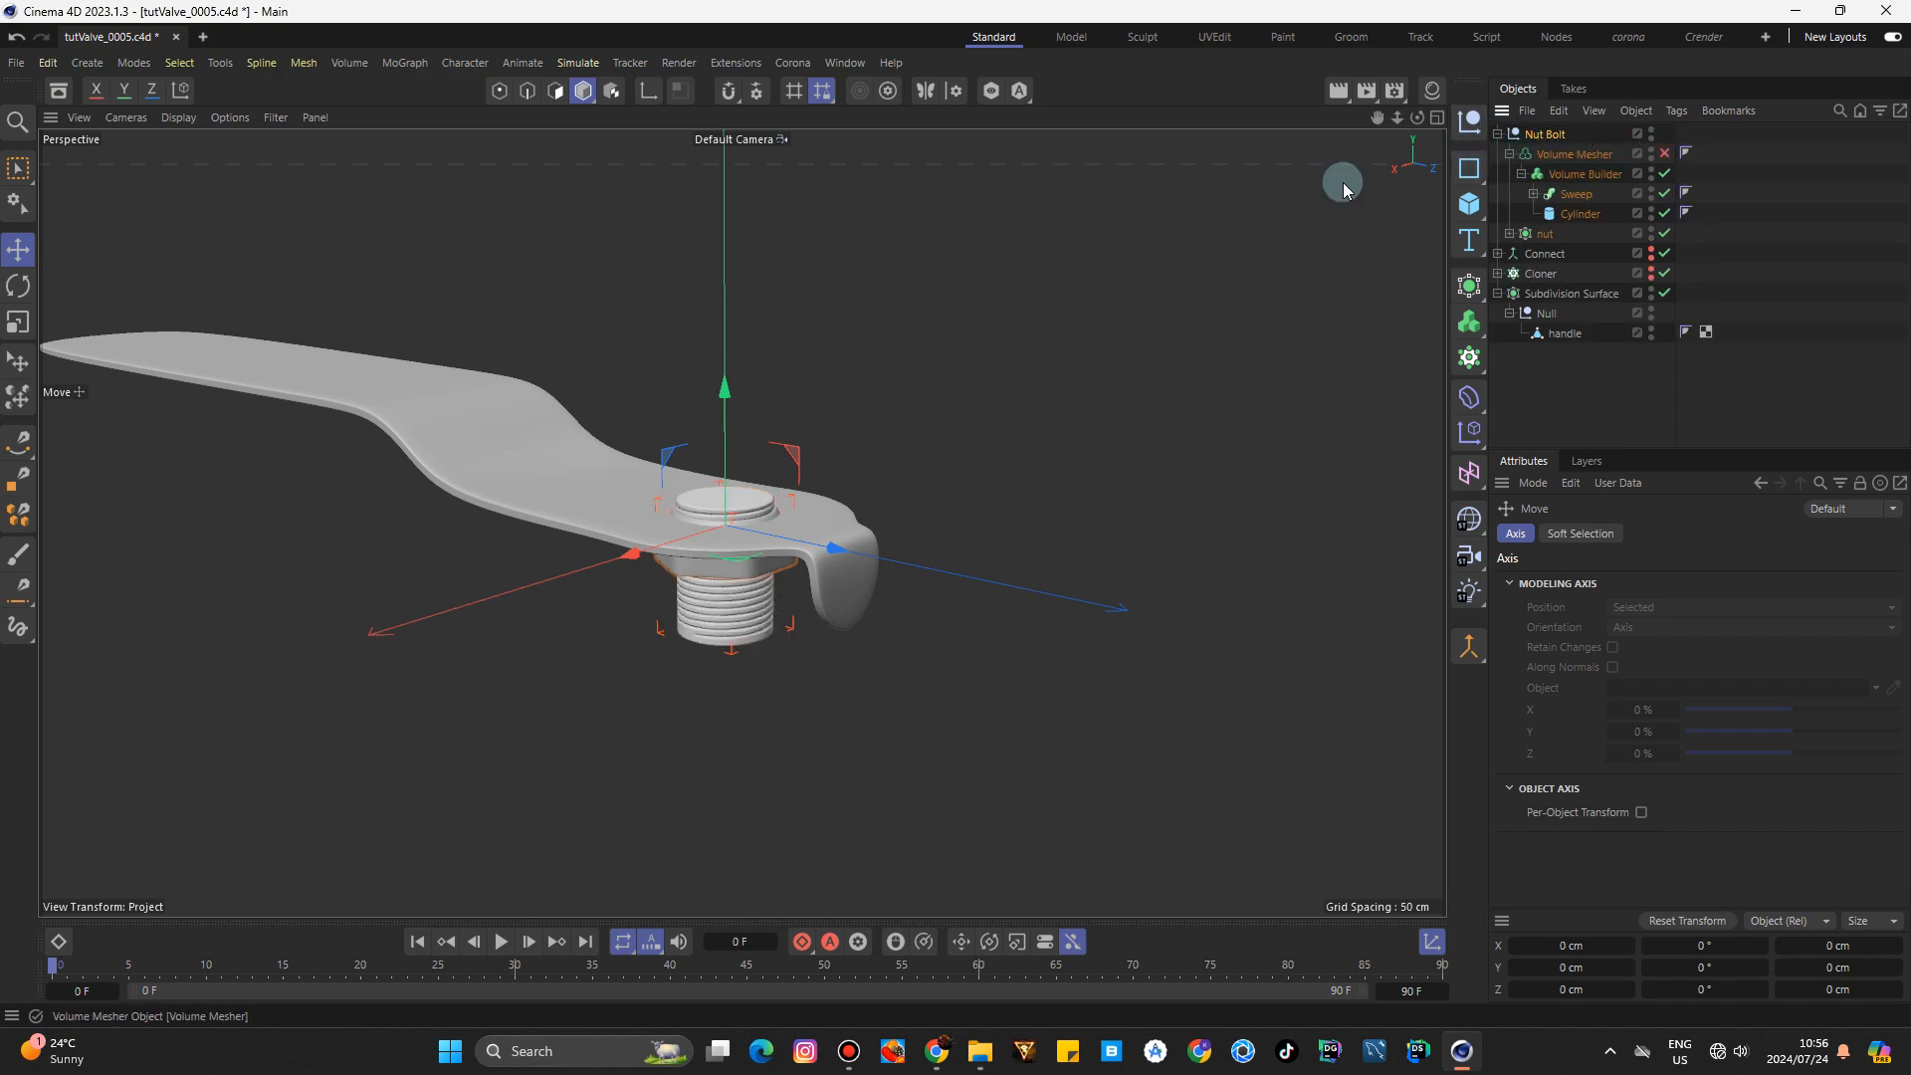
drag(728, 396, 732, 345)
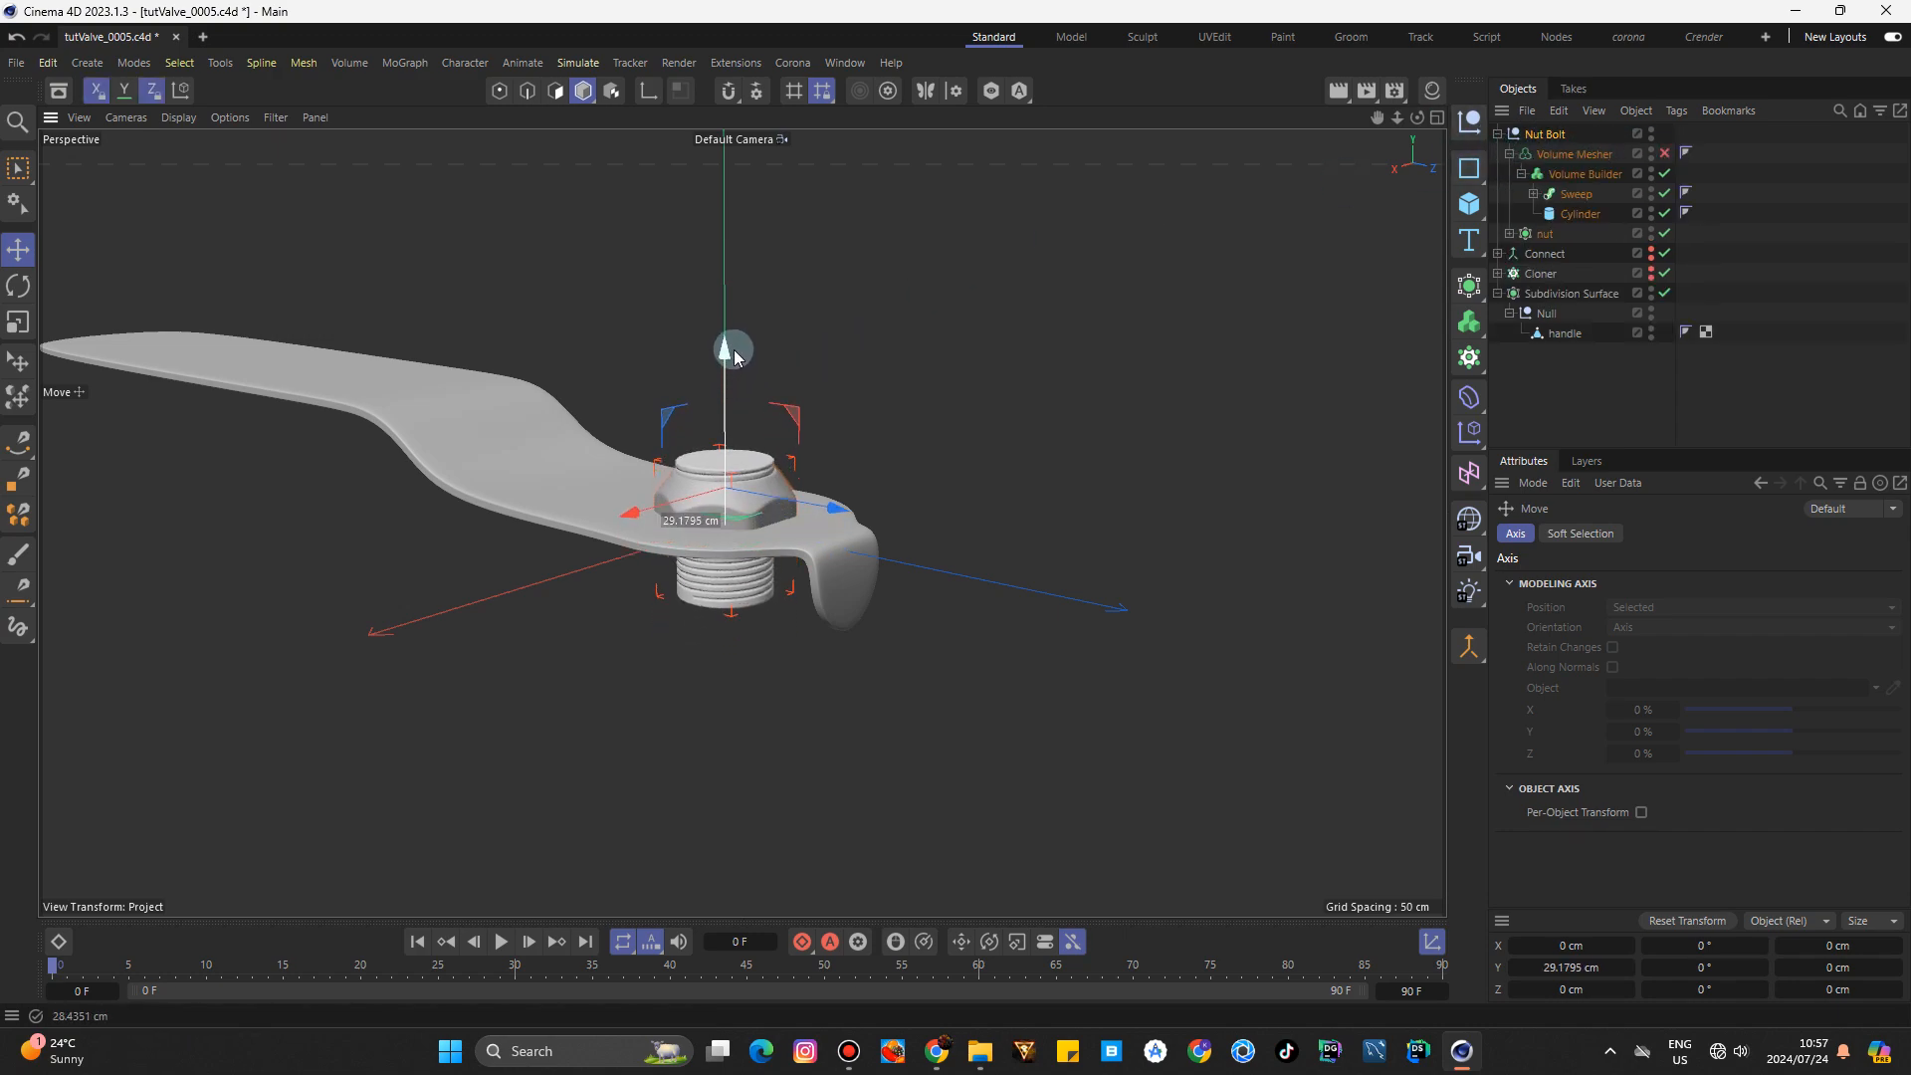
scroll(694, 533, up, 7)
scroll(694, 541, up, 3)
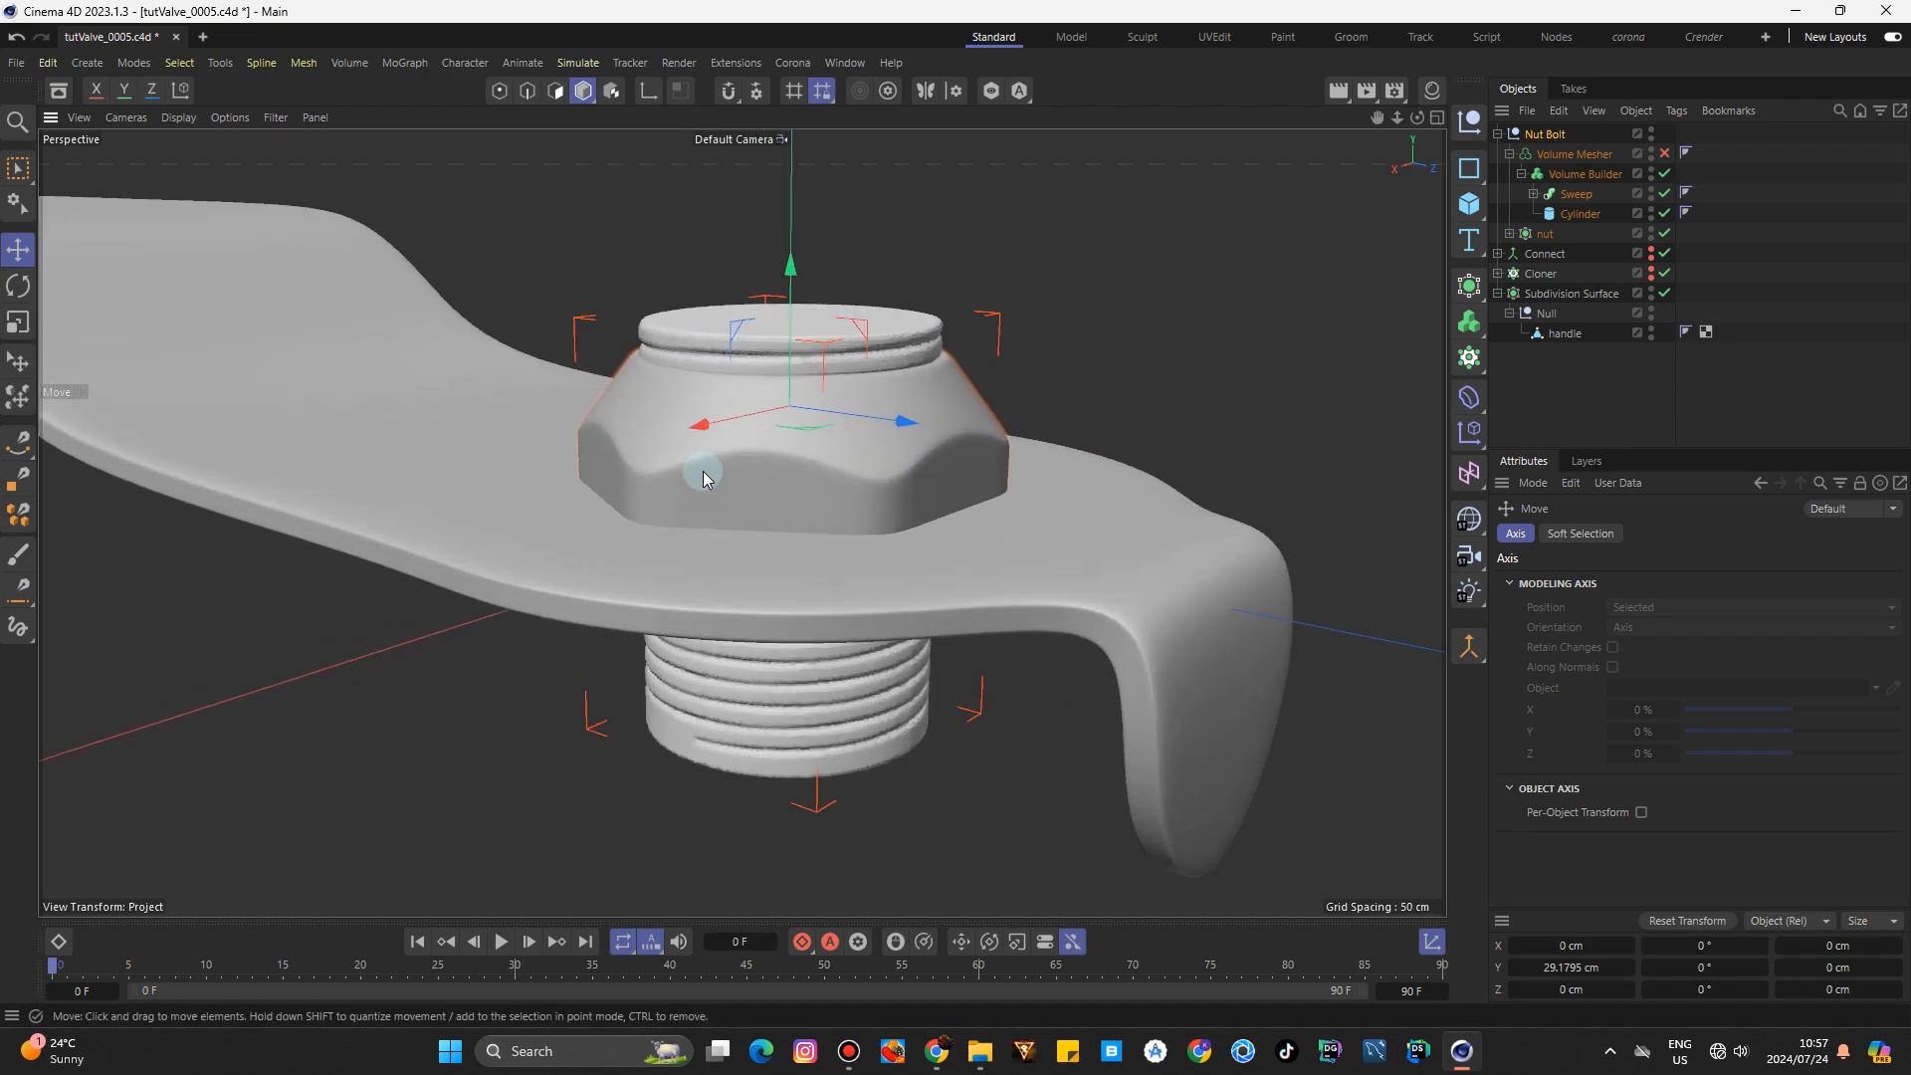
drag(791, 291, 897, 245)
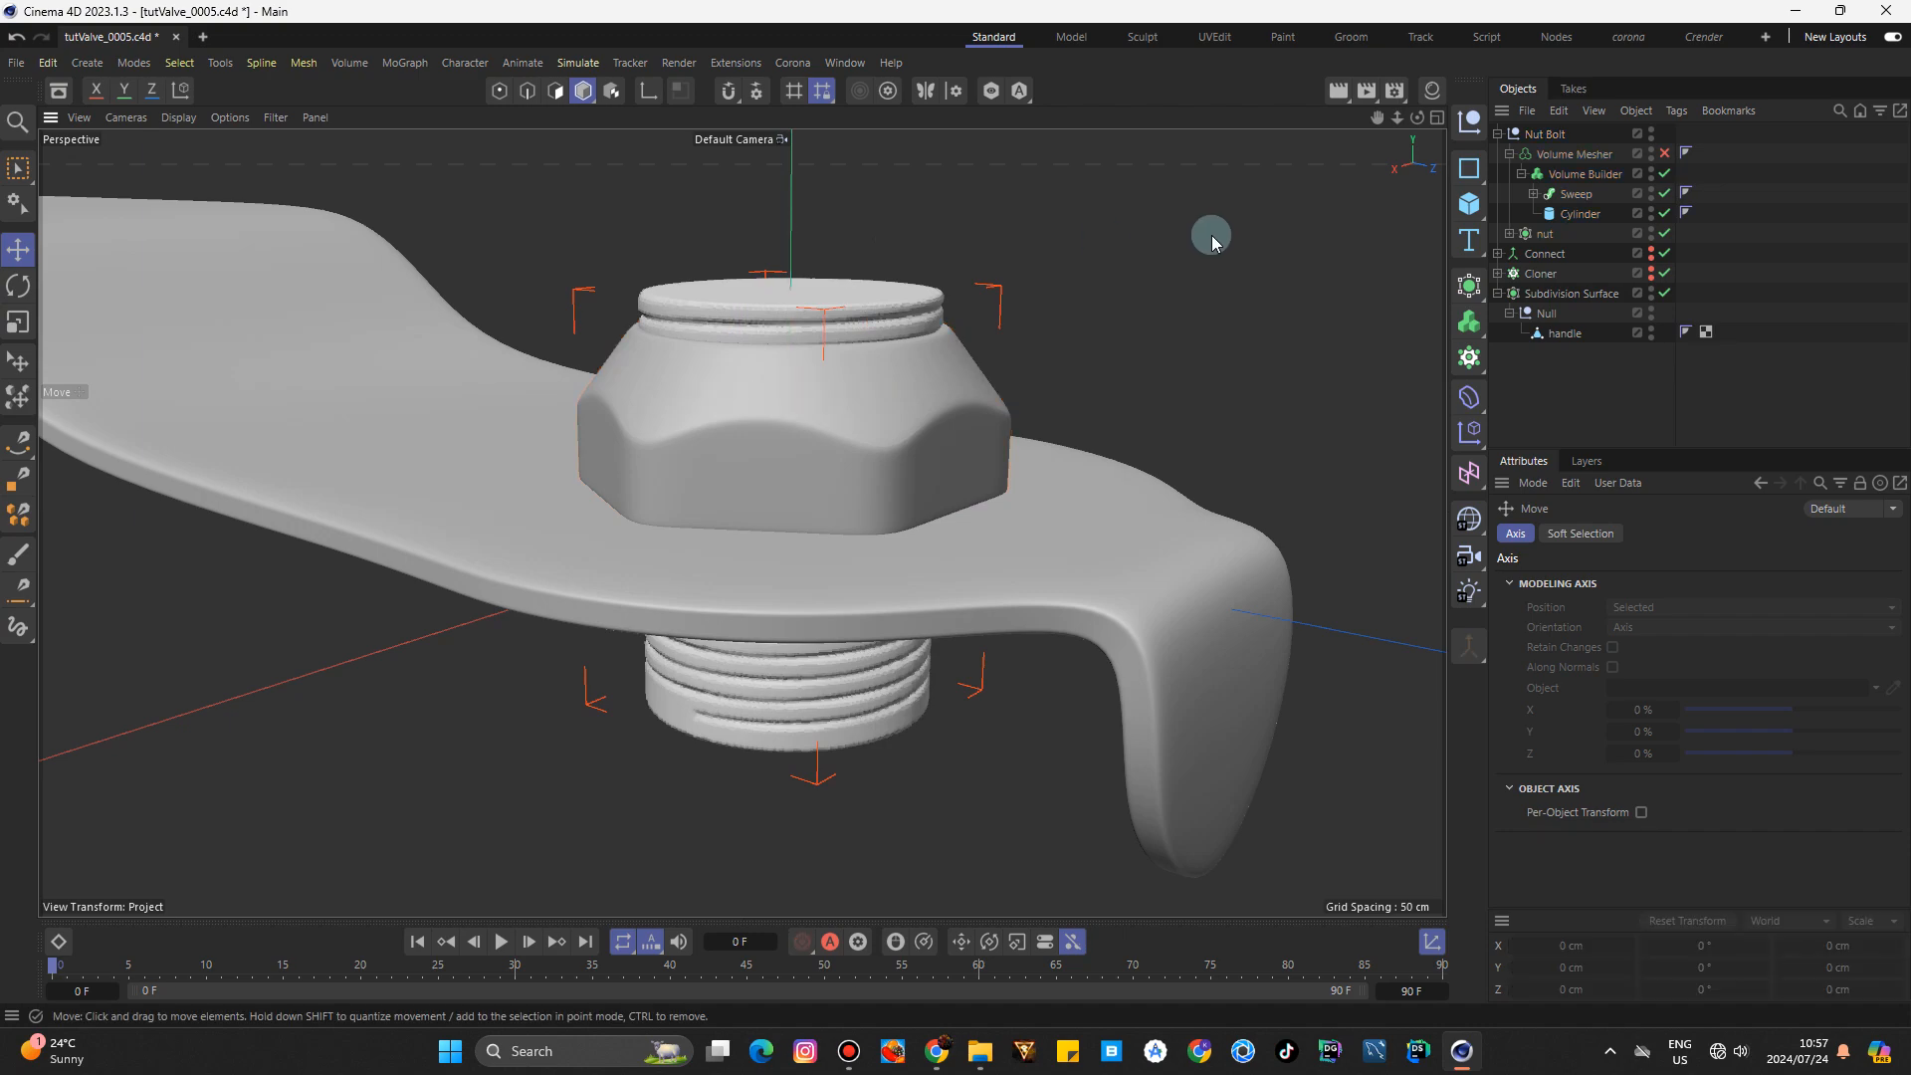
Re-enable the Volume Mesher and check the nut and bolt's fit on the handle.
click(1665, 154)
click(1396, 174)
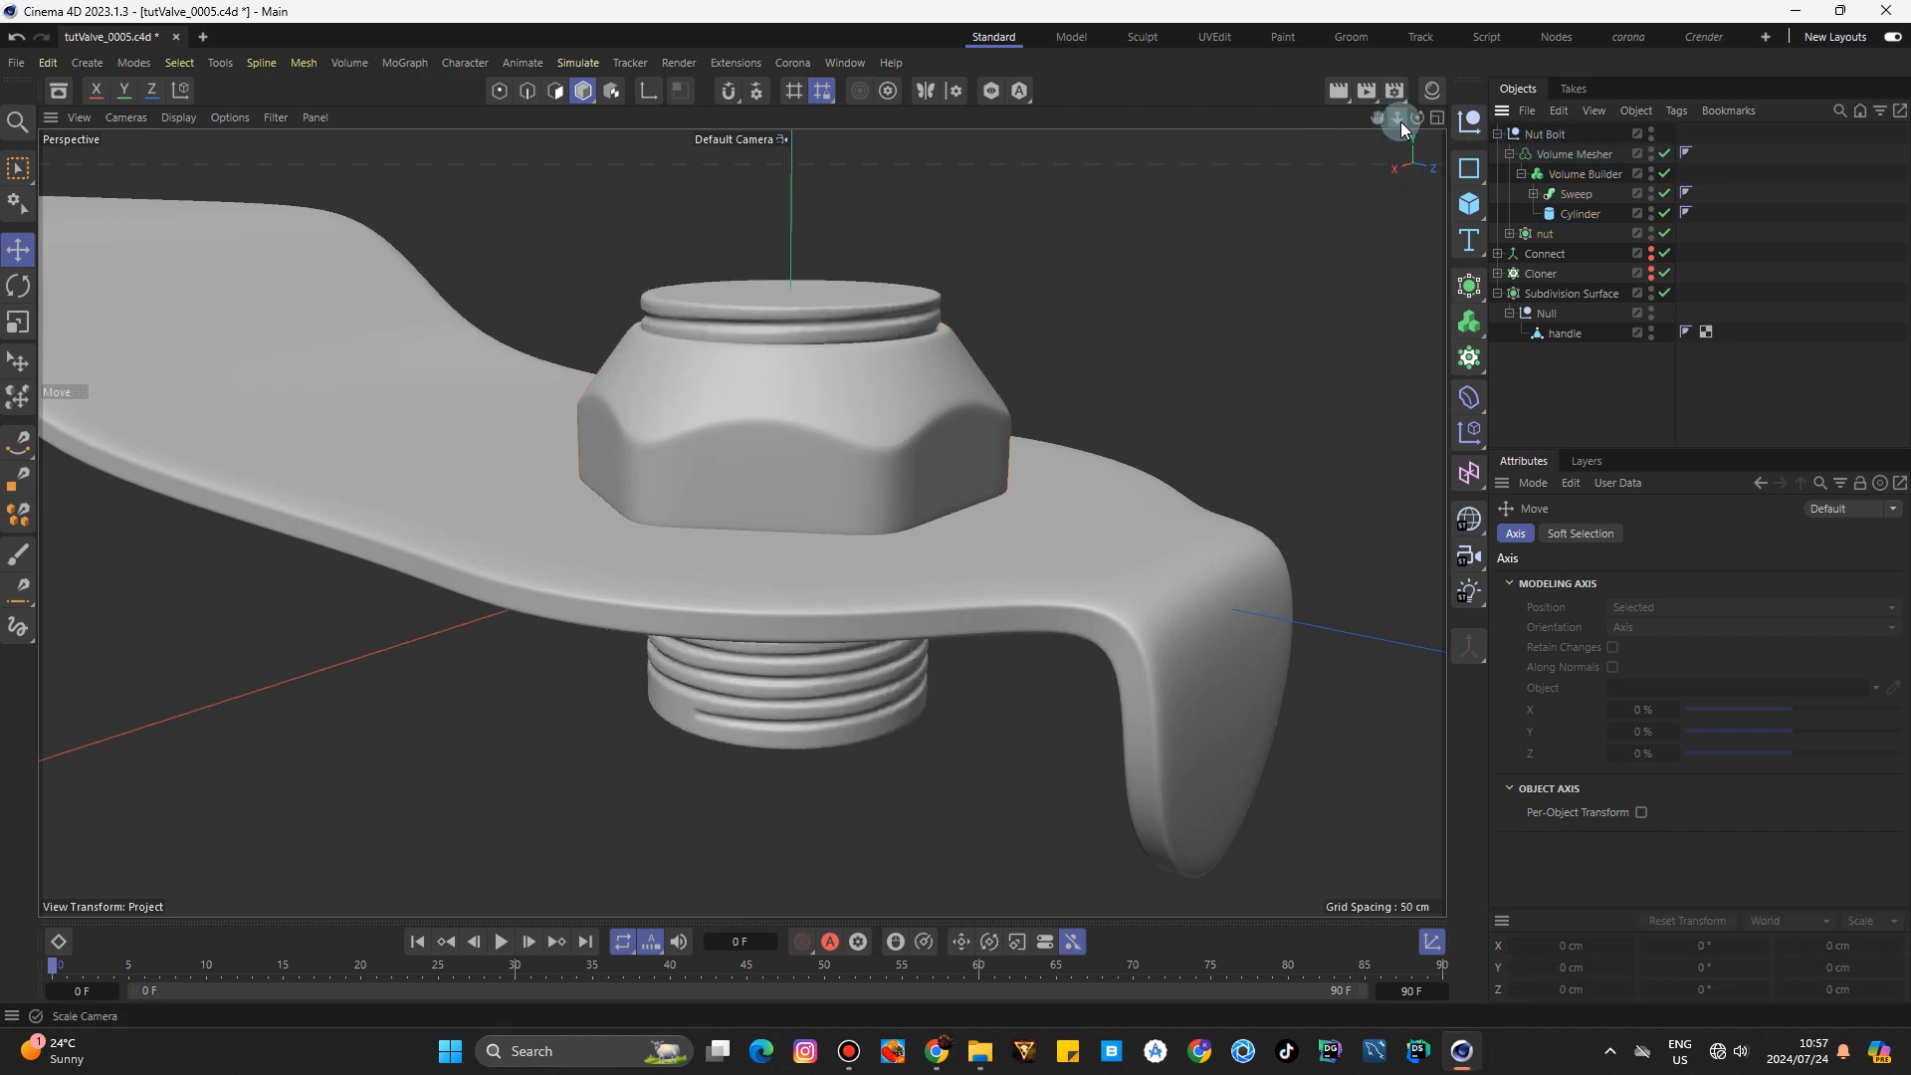
mouse_move(1398, 120)
mouse_down()
mouse_move(1344, 124)
mouse_move(1453, 149)
mouse_move(1403, 159)
mouse_move(1420, 130)
mouse_move(1339, 121)
mouse_move(1438, 92)
mouse_move(1384, 120)
mouse_up()
alt+right_drag(534, 304, 526, 301)
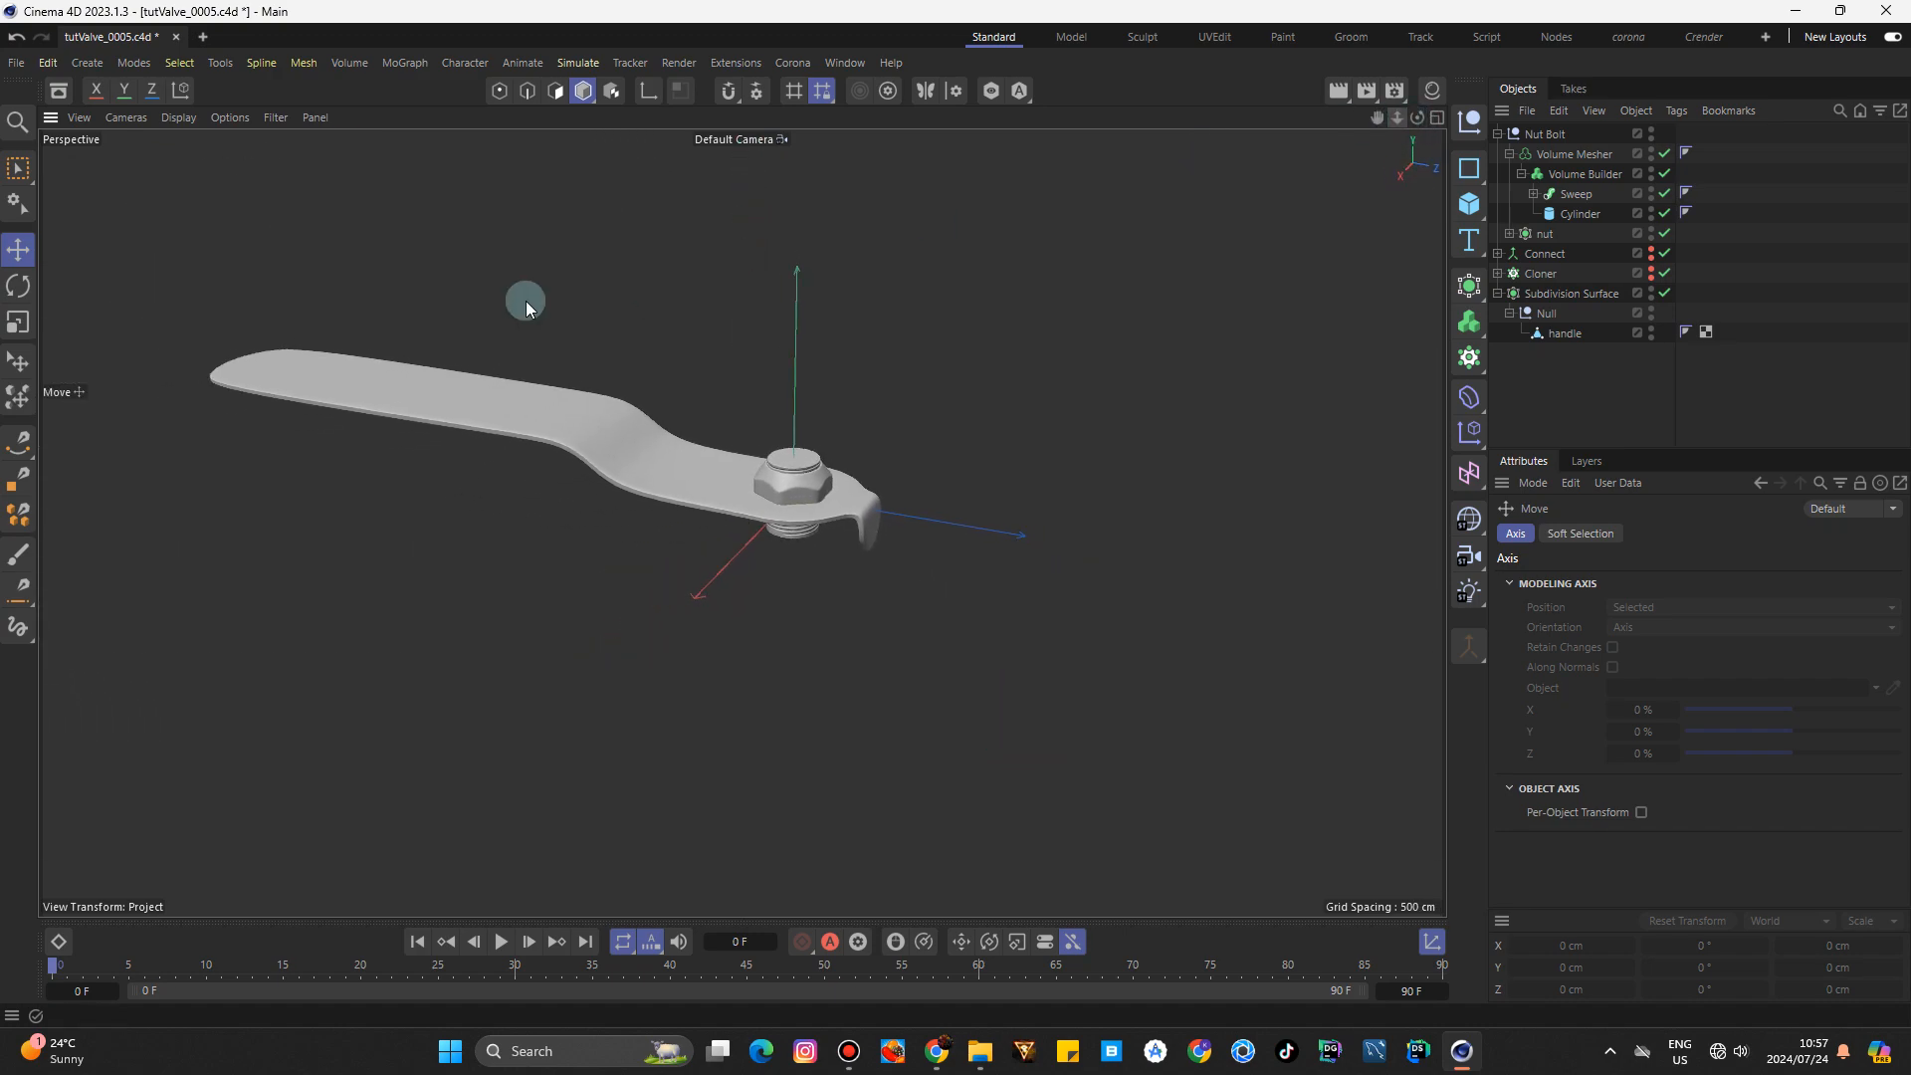
drag(1412, 127, 1421, 164)
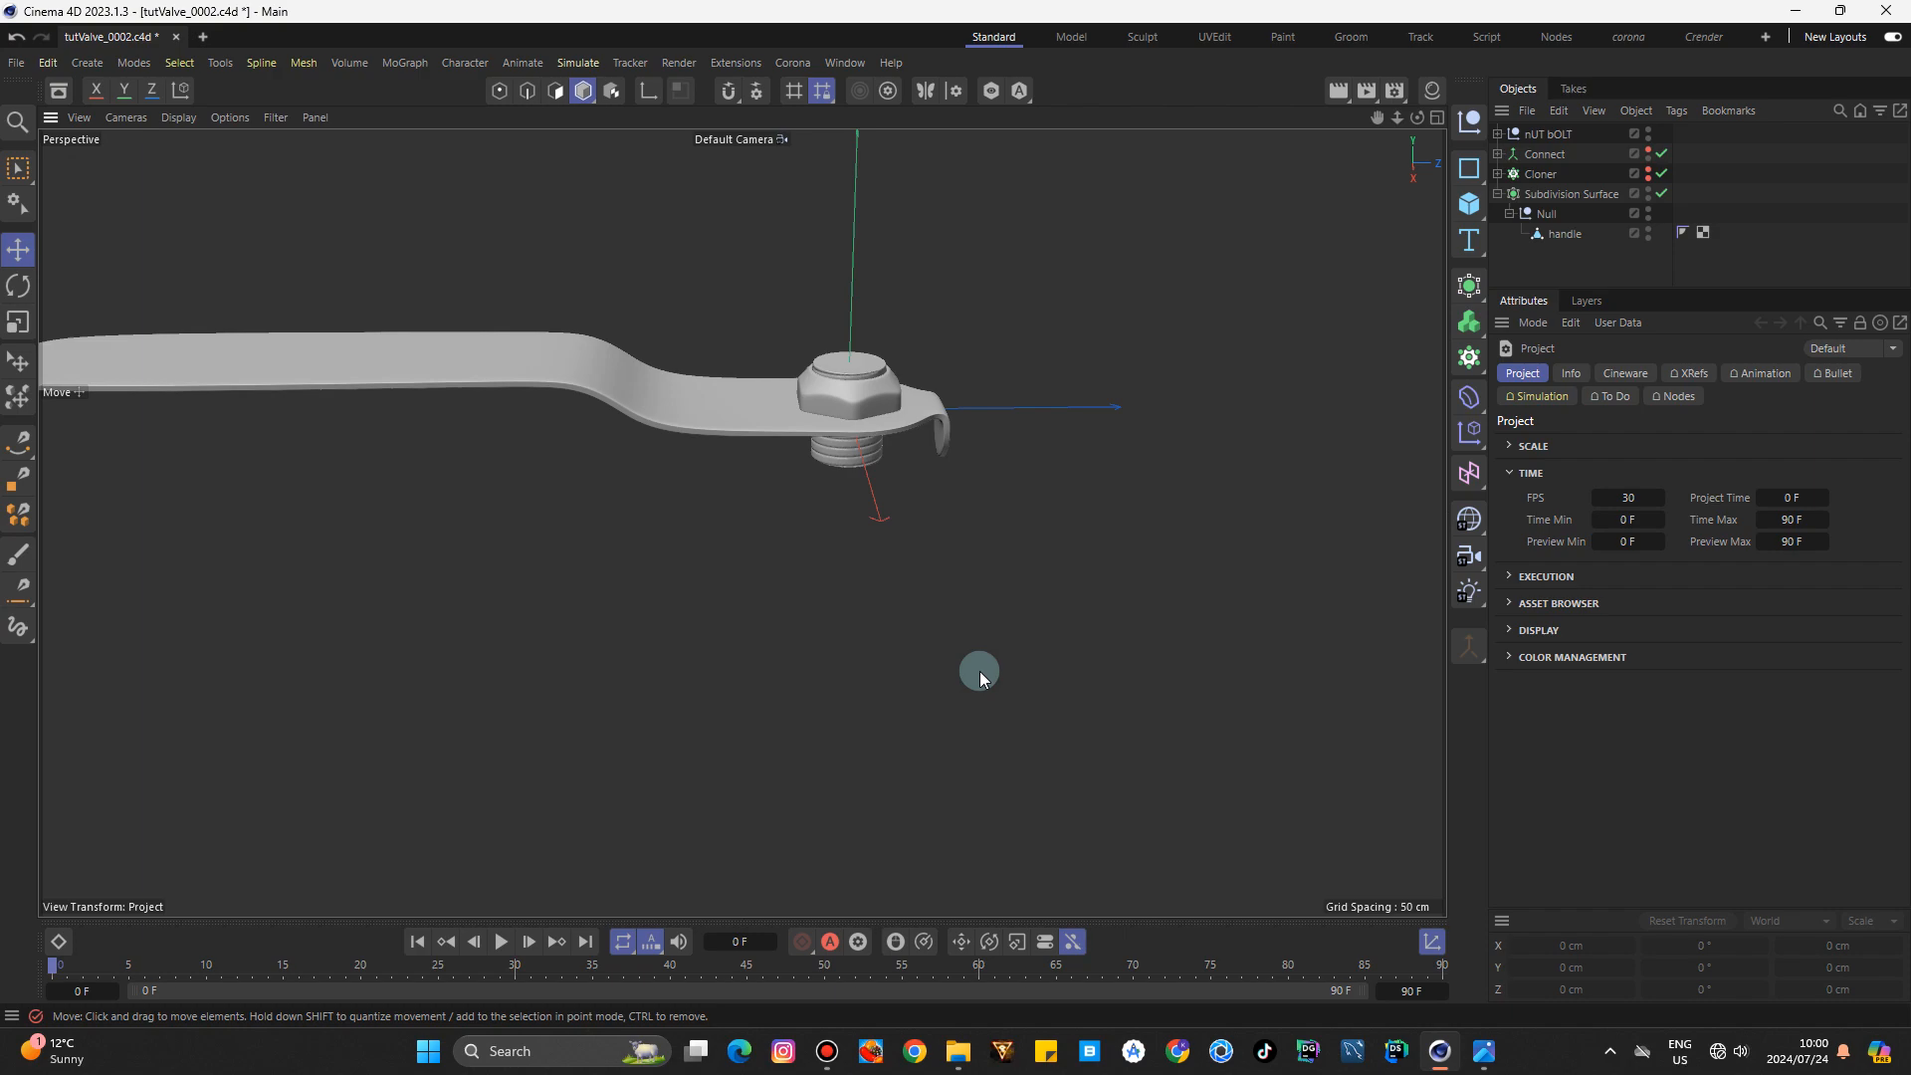
Check the valve reference photo images.jpeg and add a cylinder primitive with 100 rotation segments.
click(1485, 1051)
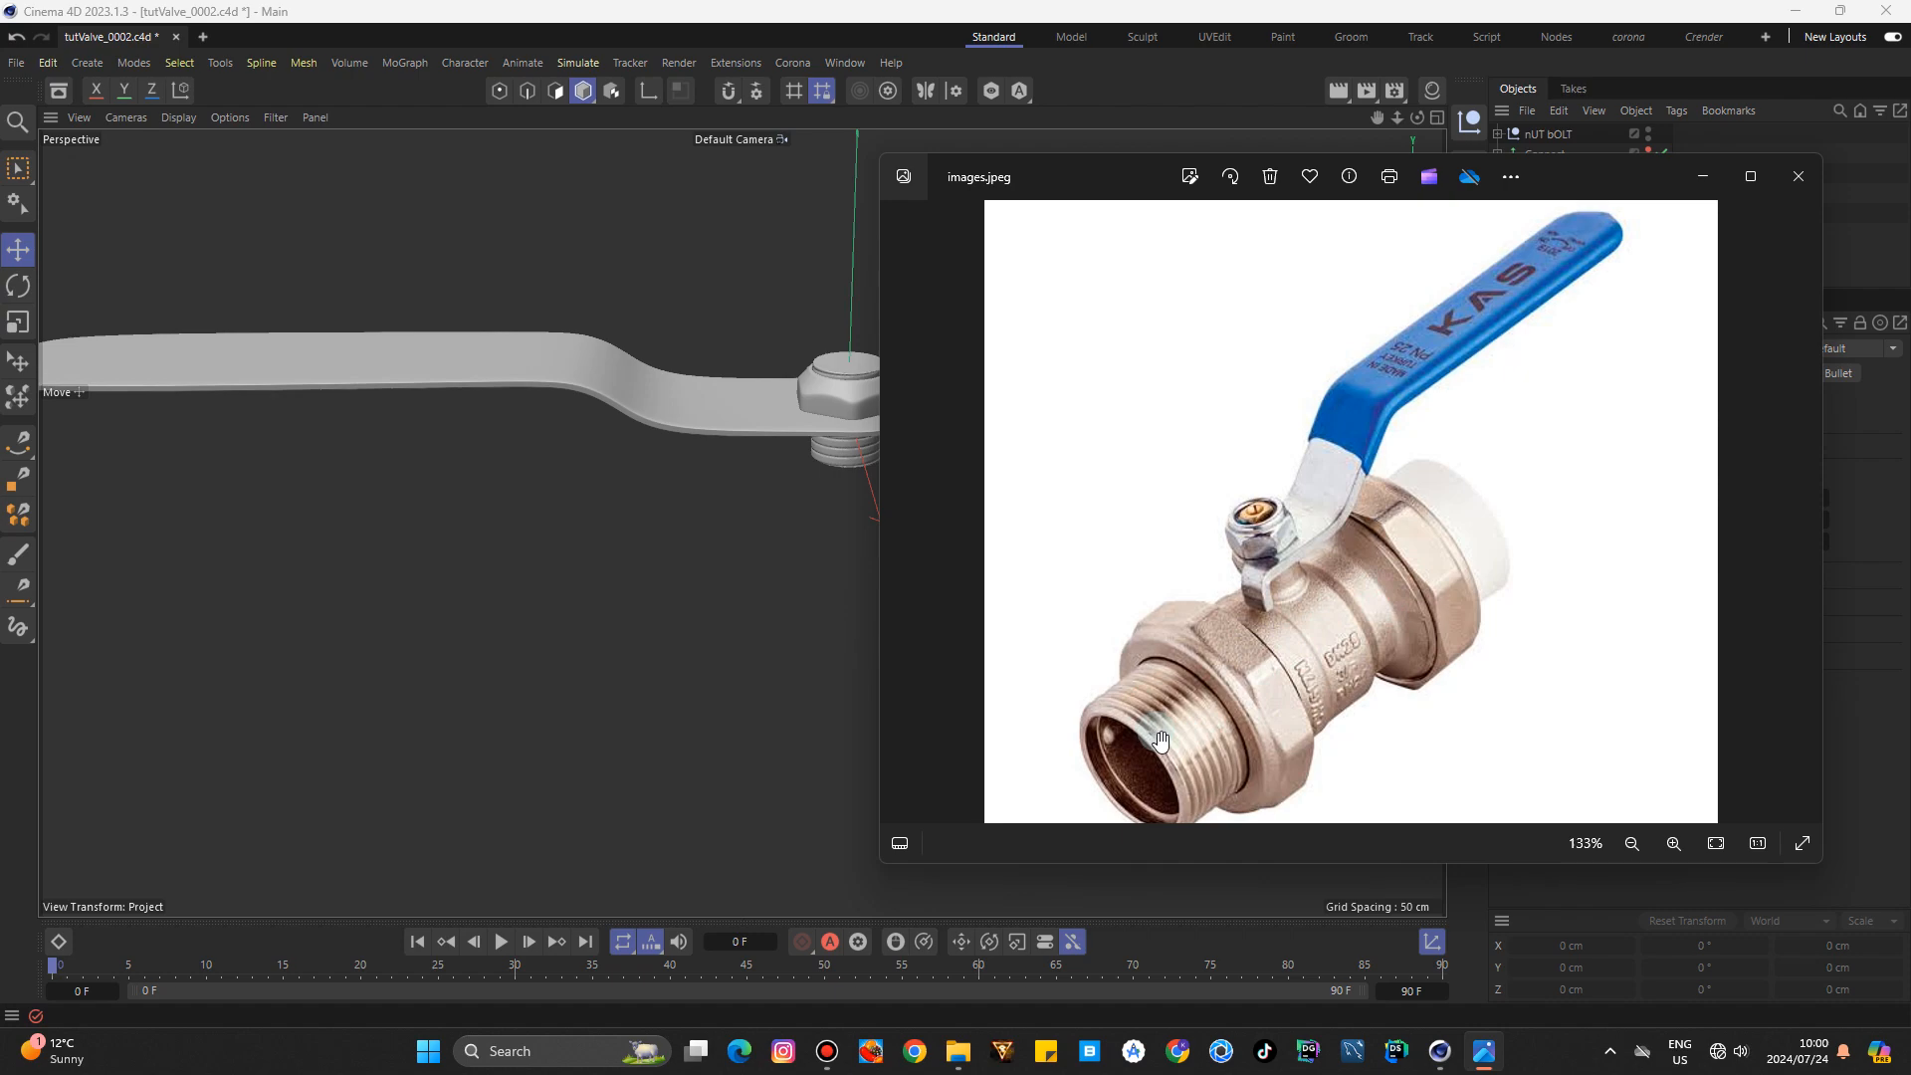
click(1705, 179)
click(1476, 209)
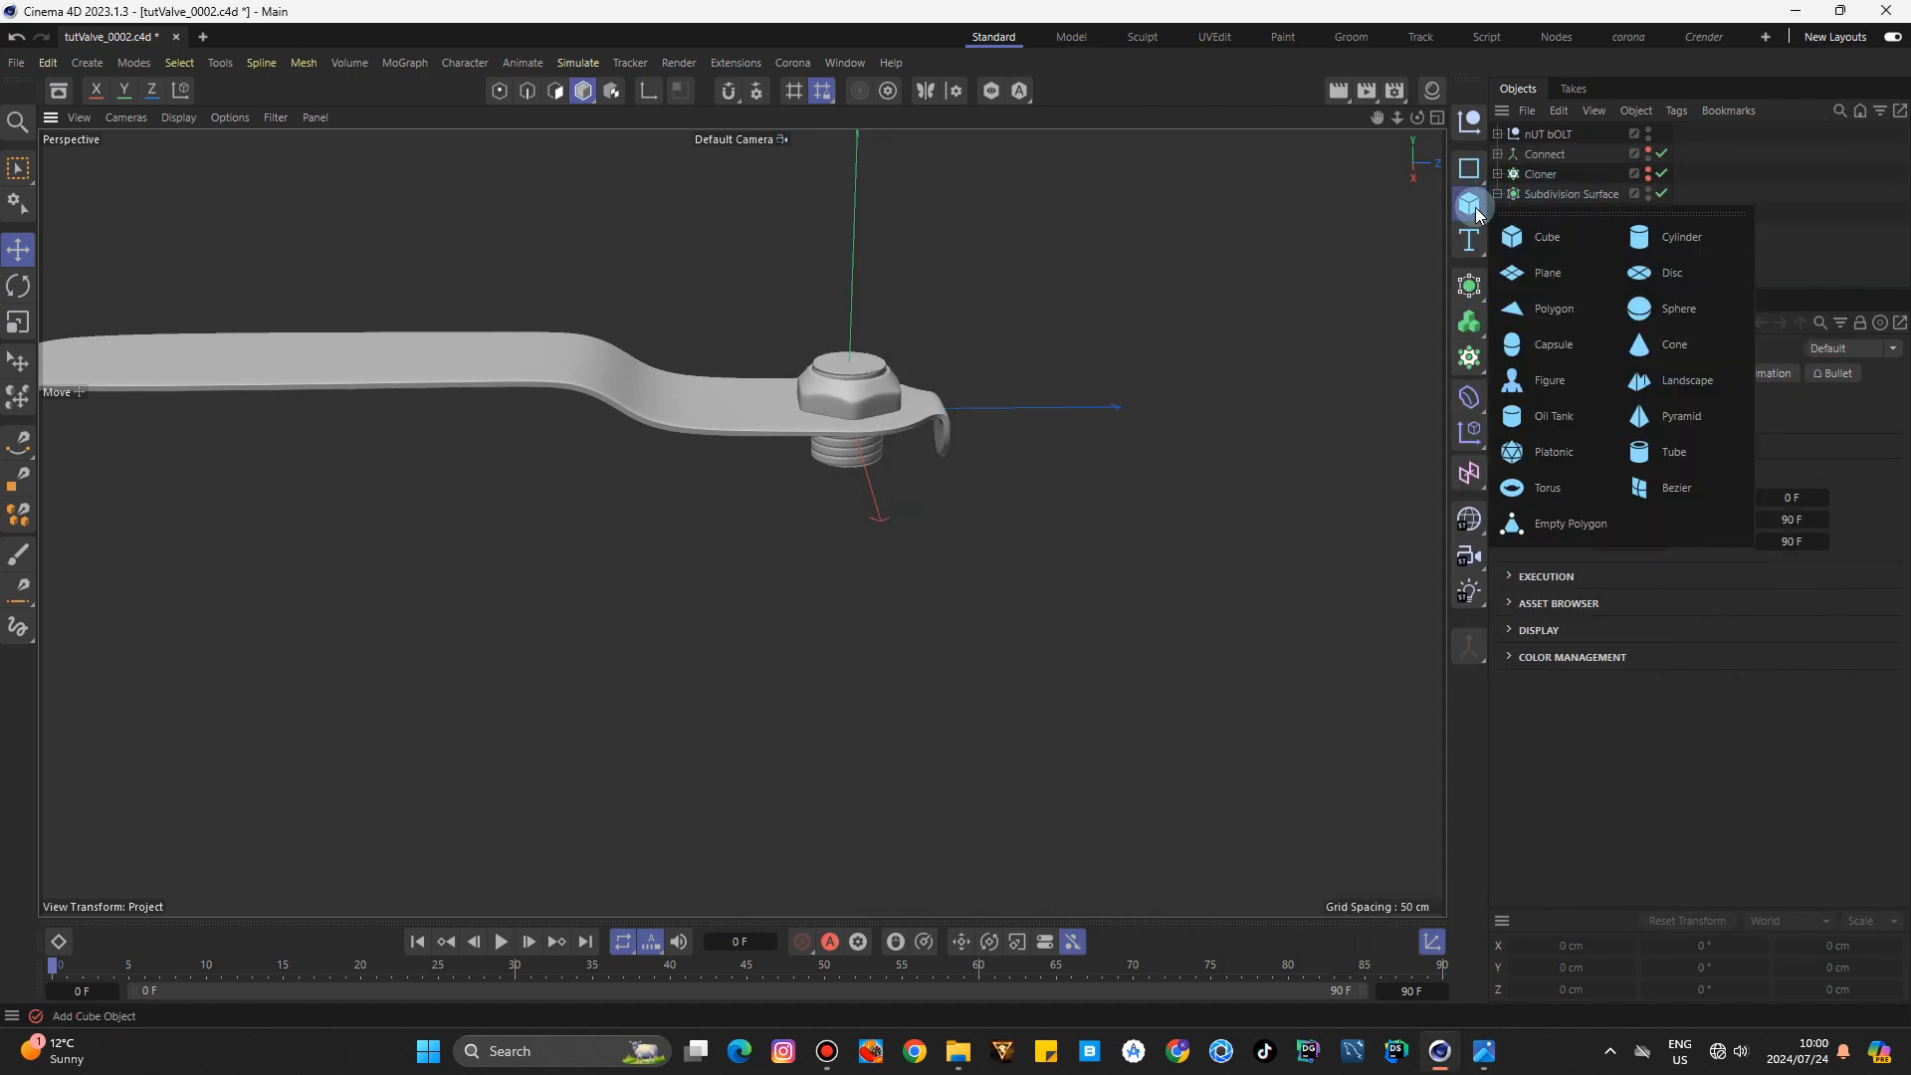
click(1694, 239)
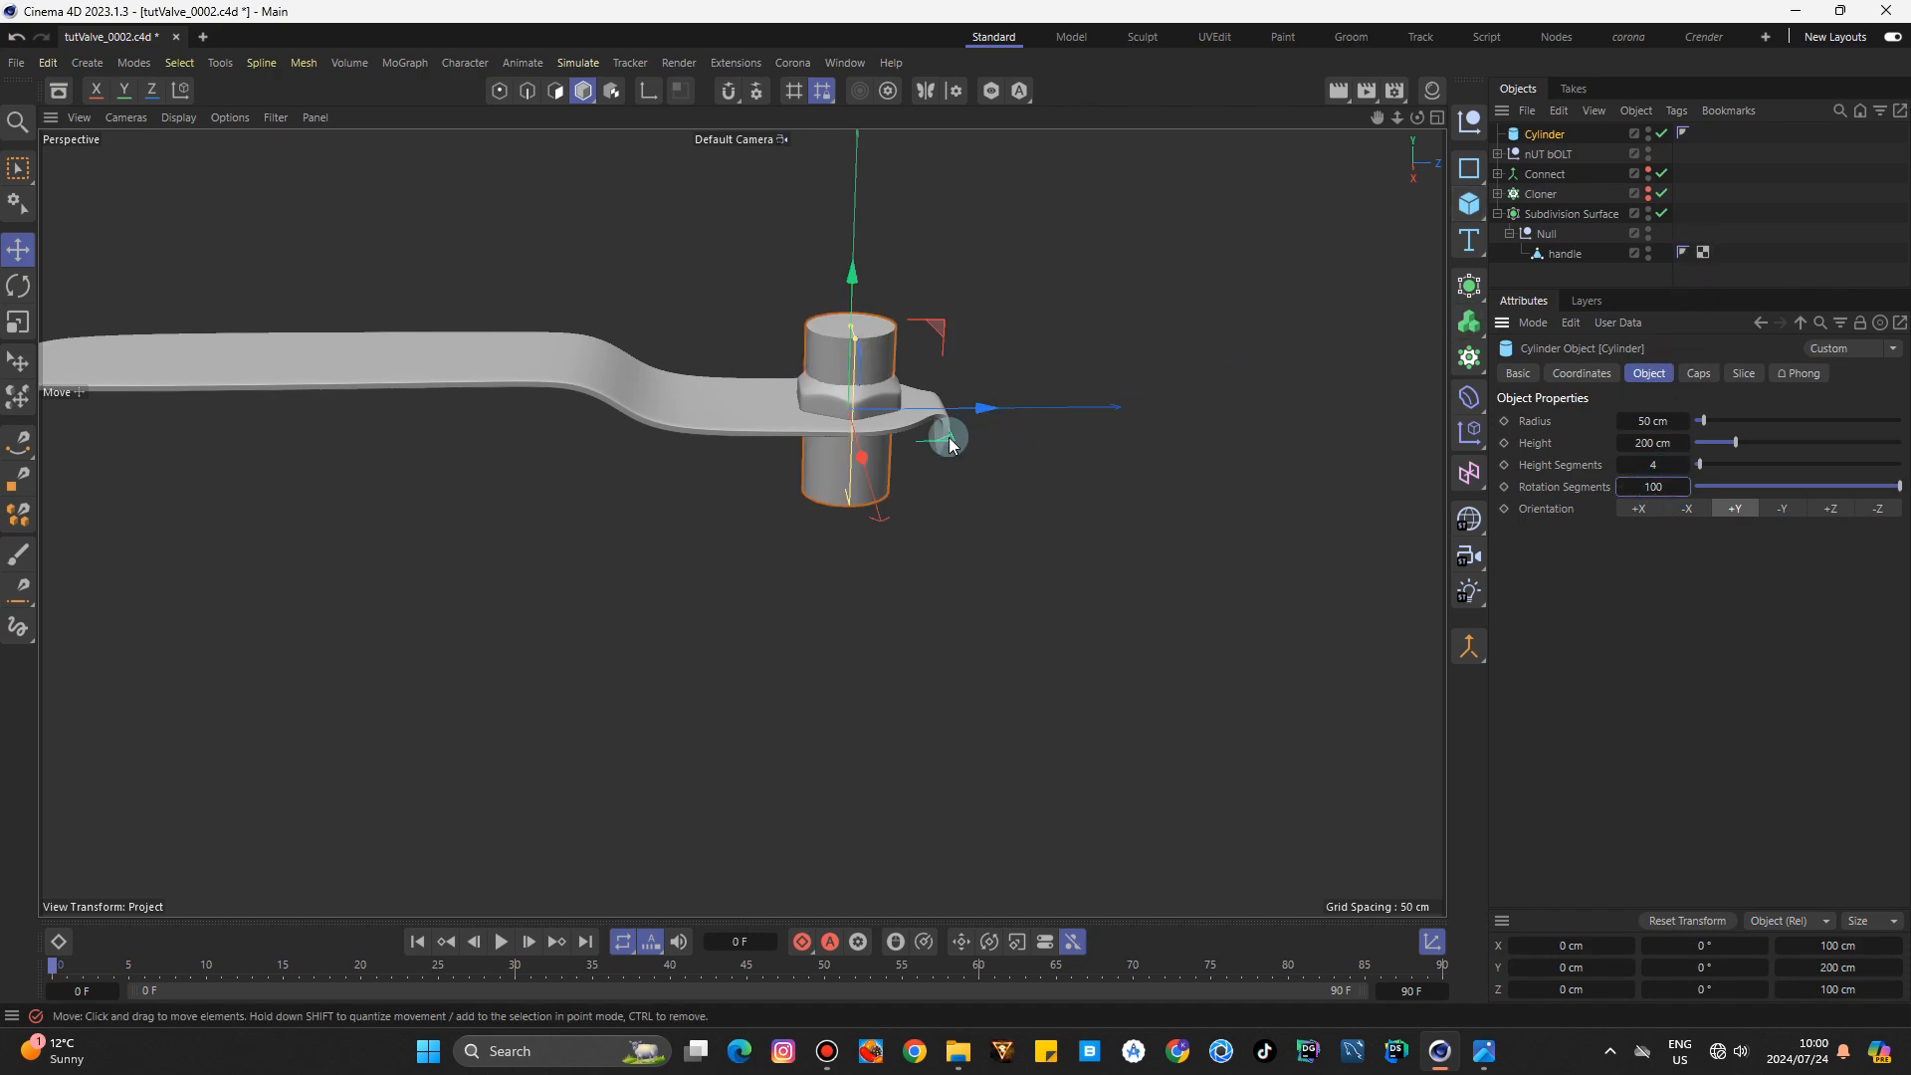
Move the cylinder below the handle to about Y -119 cm and set its height segments to 1.
drag(1420, 119, 1423, 122)
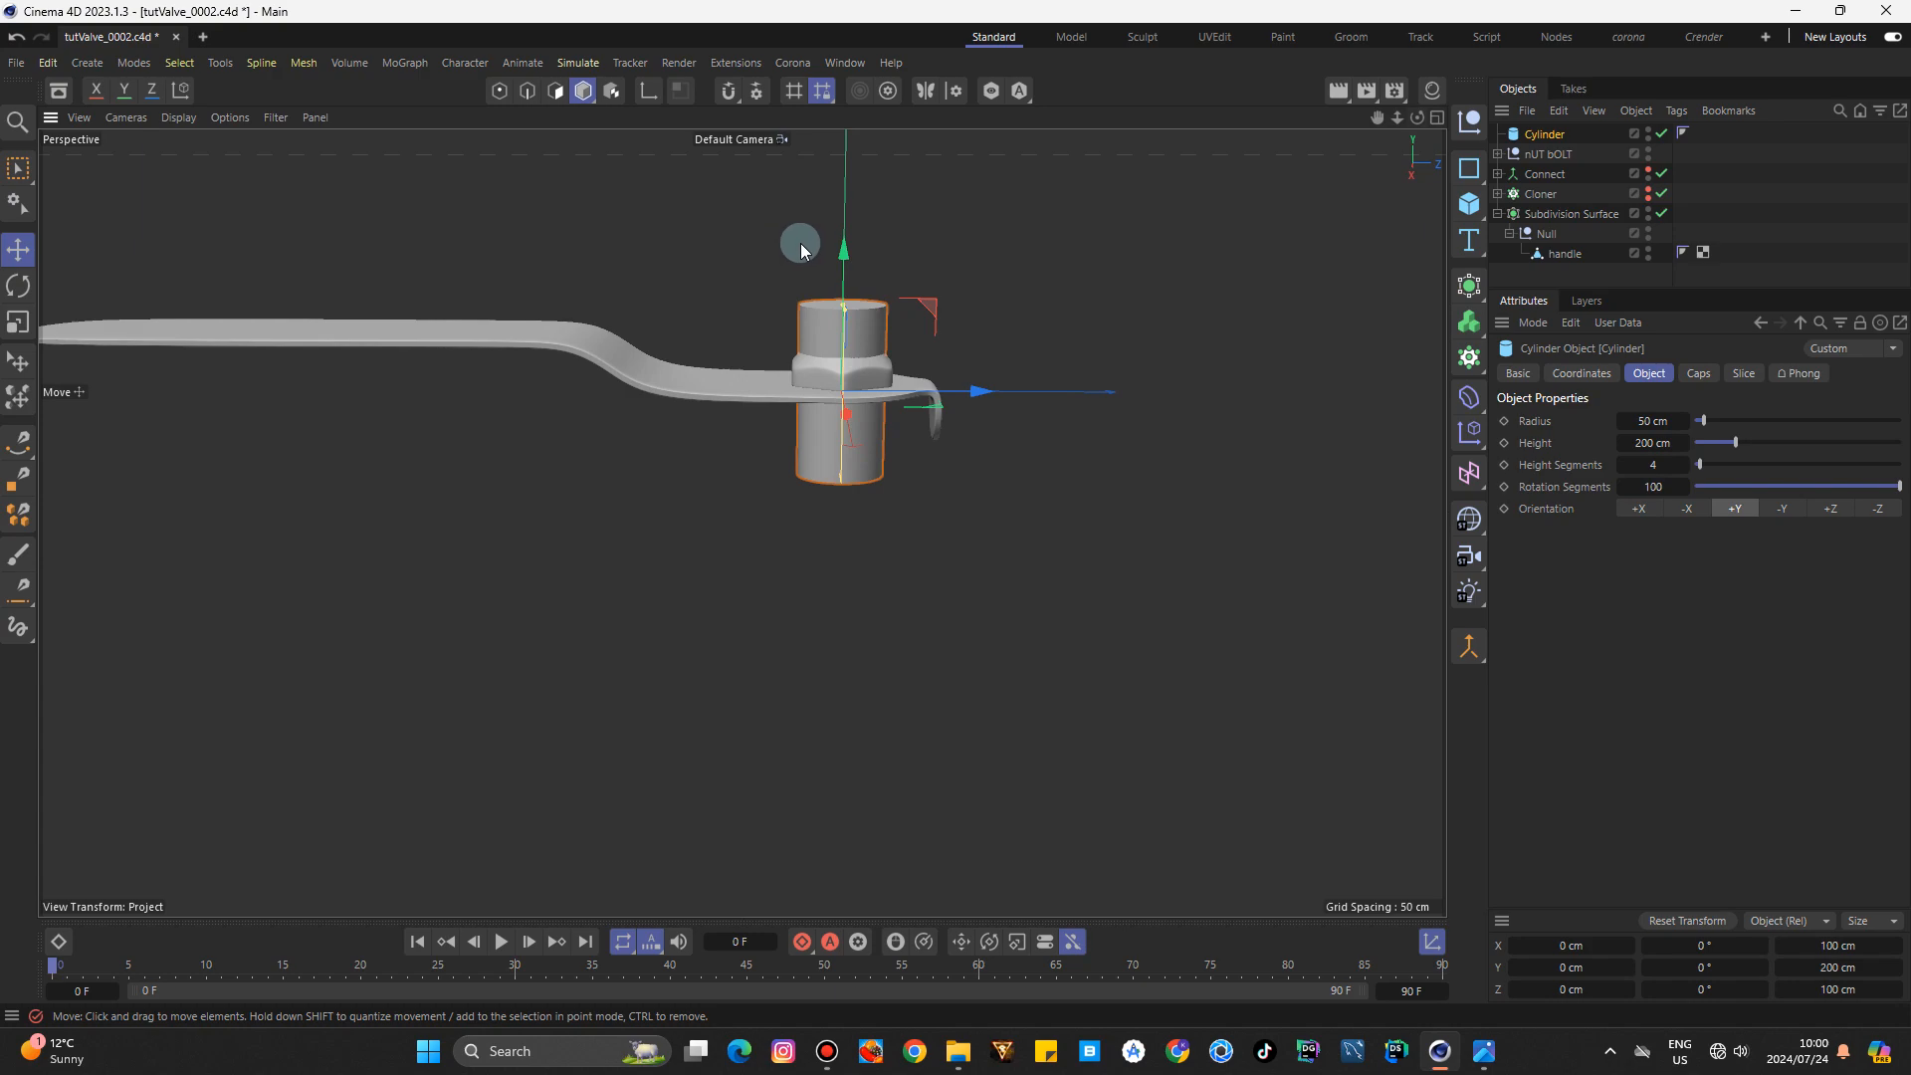
drag(841, 243, 857, 349)
scroll(856, 505, up, 4)
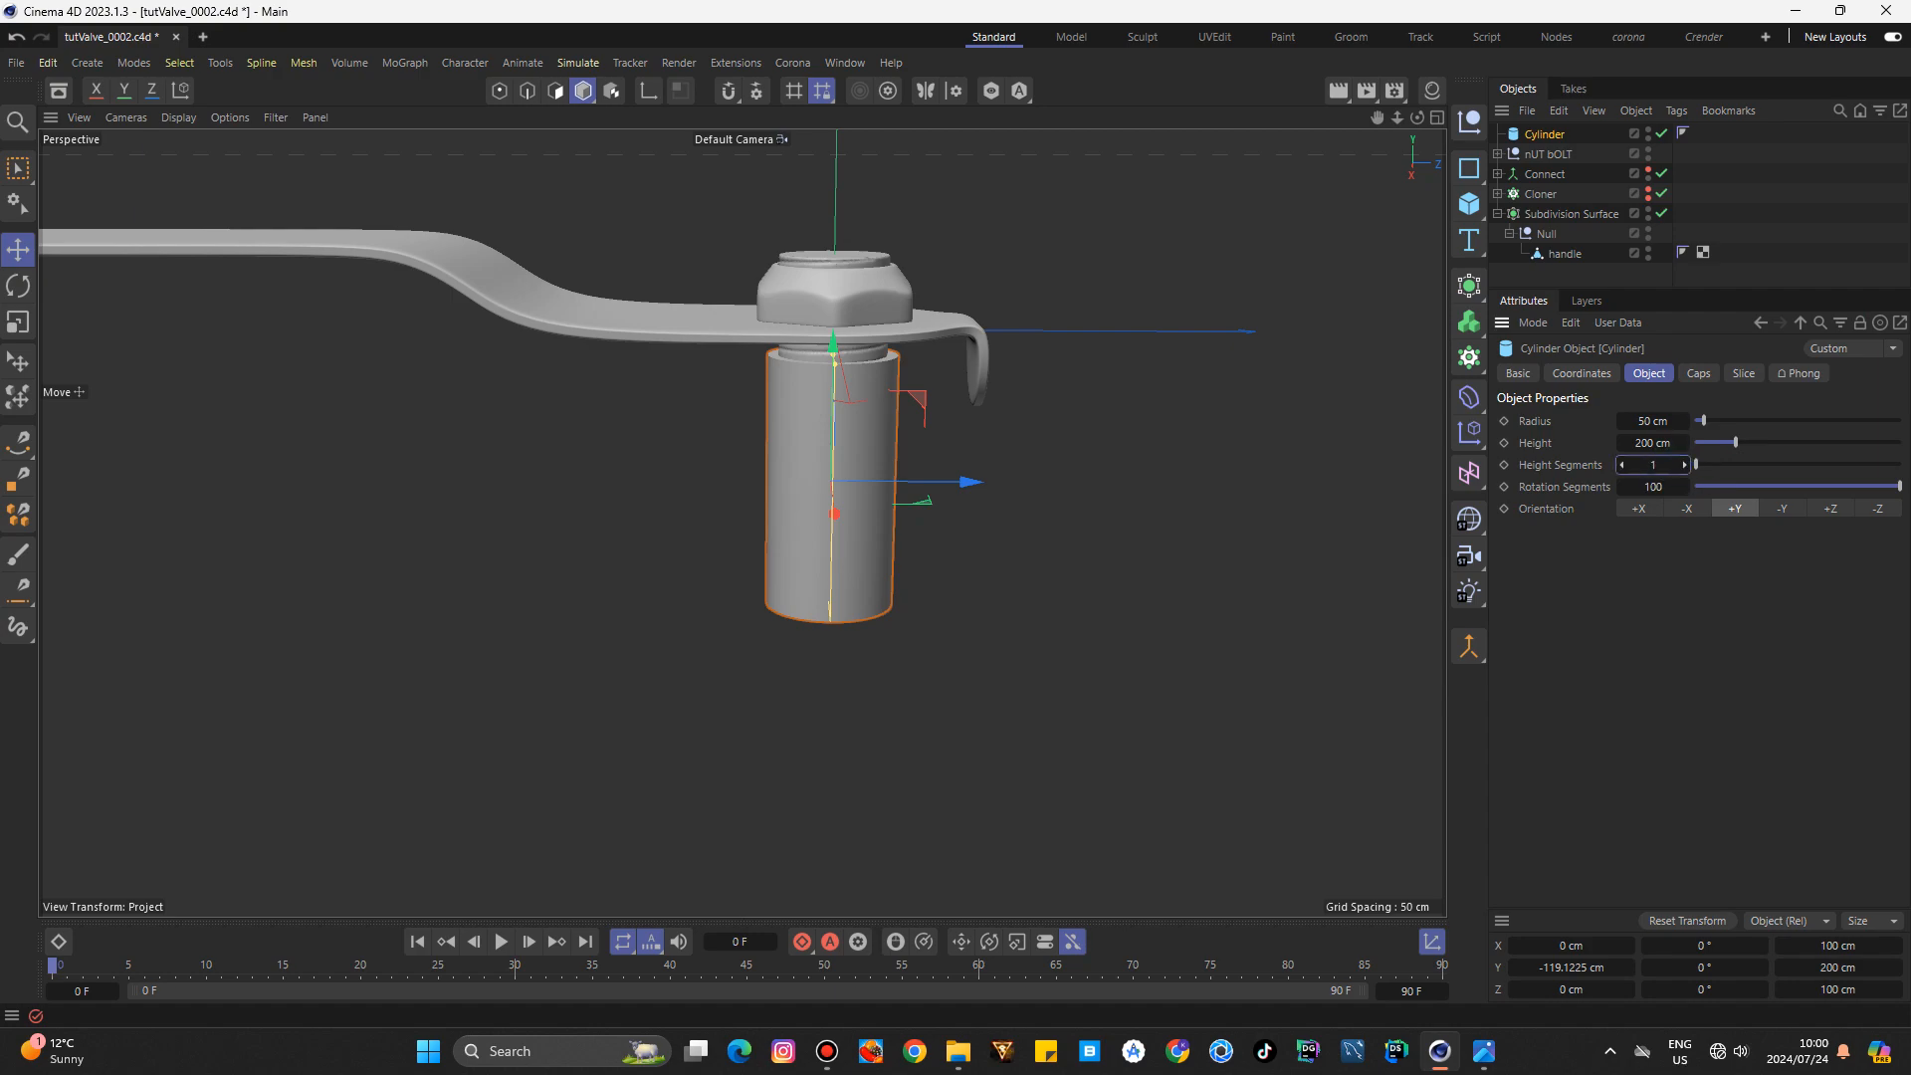
Duplicate the cylinder and set the copy's orientation to +Z so it crosses the vertical one.
mouse_move(1417, 118)
mouse_down()
mouse_move(1362, 98)
mouse_move(1365, 75)
mouse_move(1419, 116)
mouse_up()
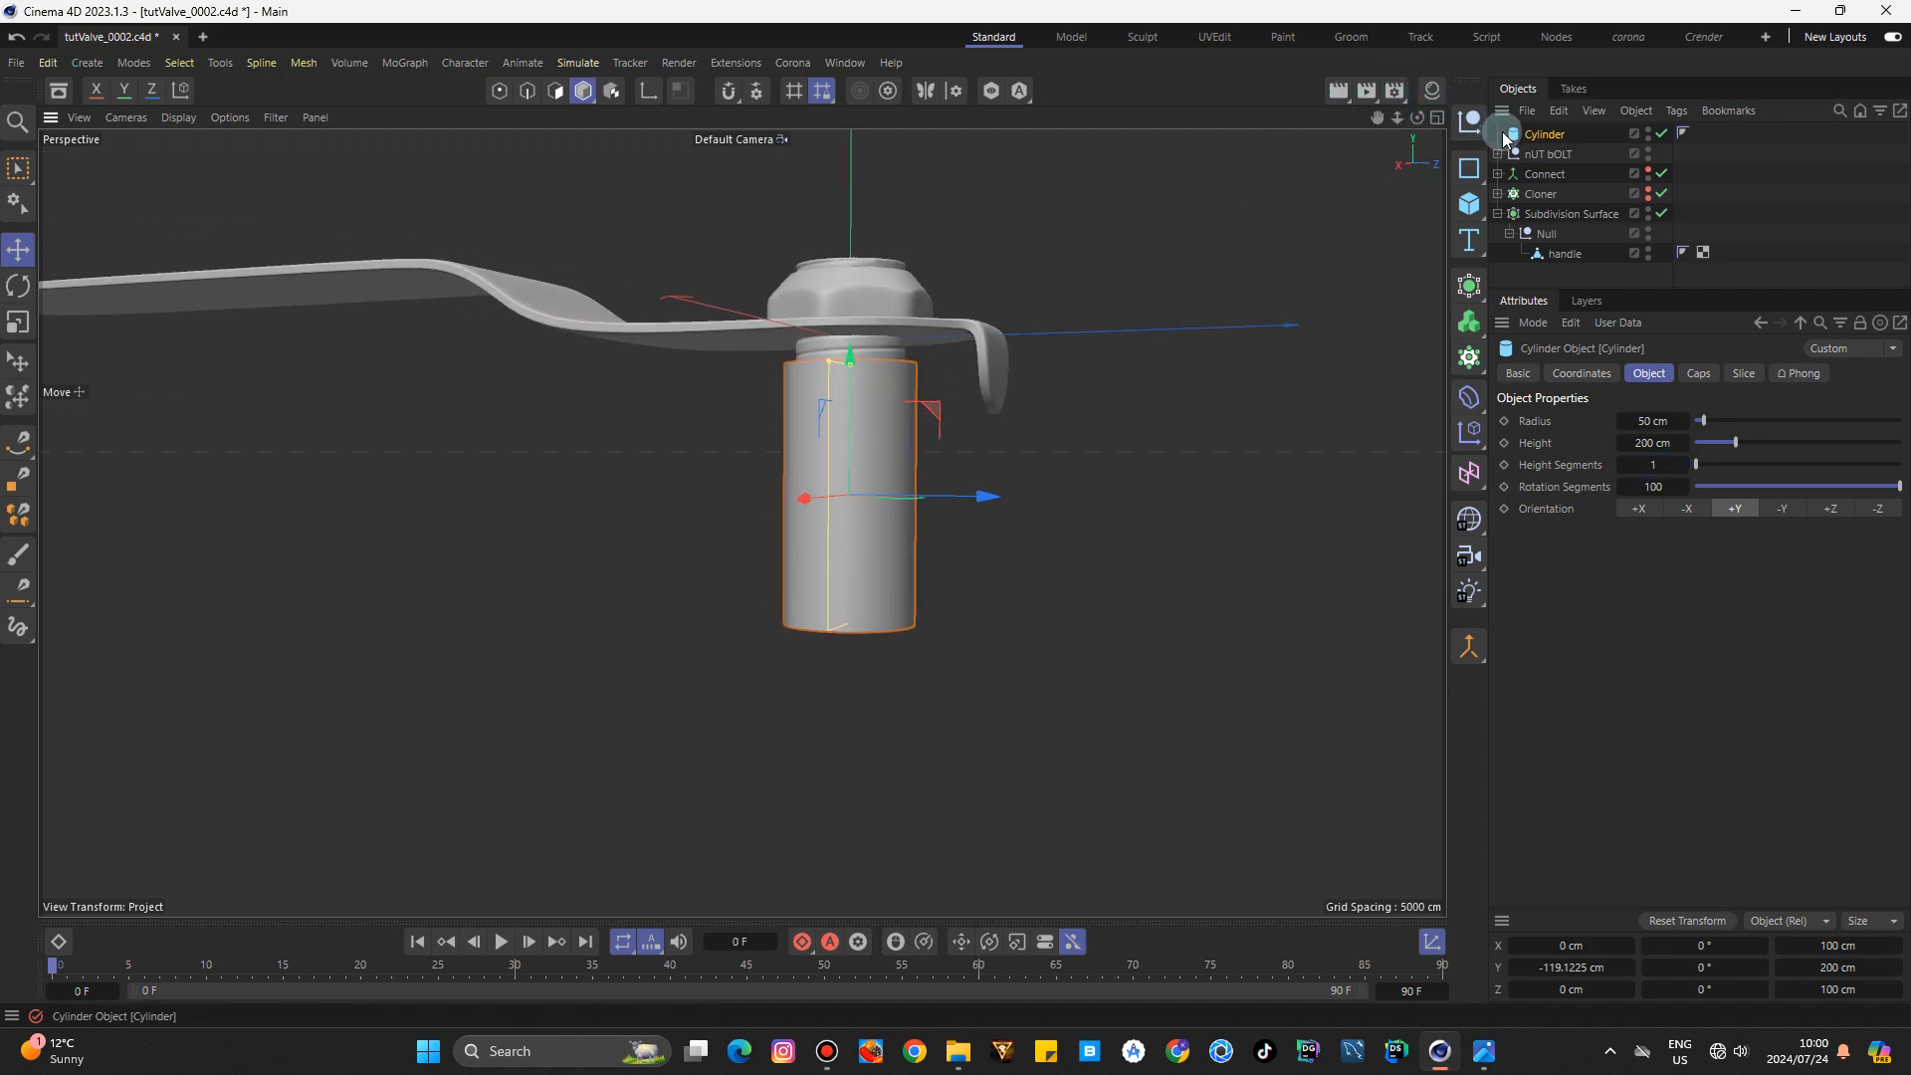
ctrl+drag(1536, 144, 1538, 147)
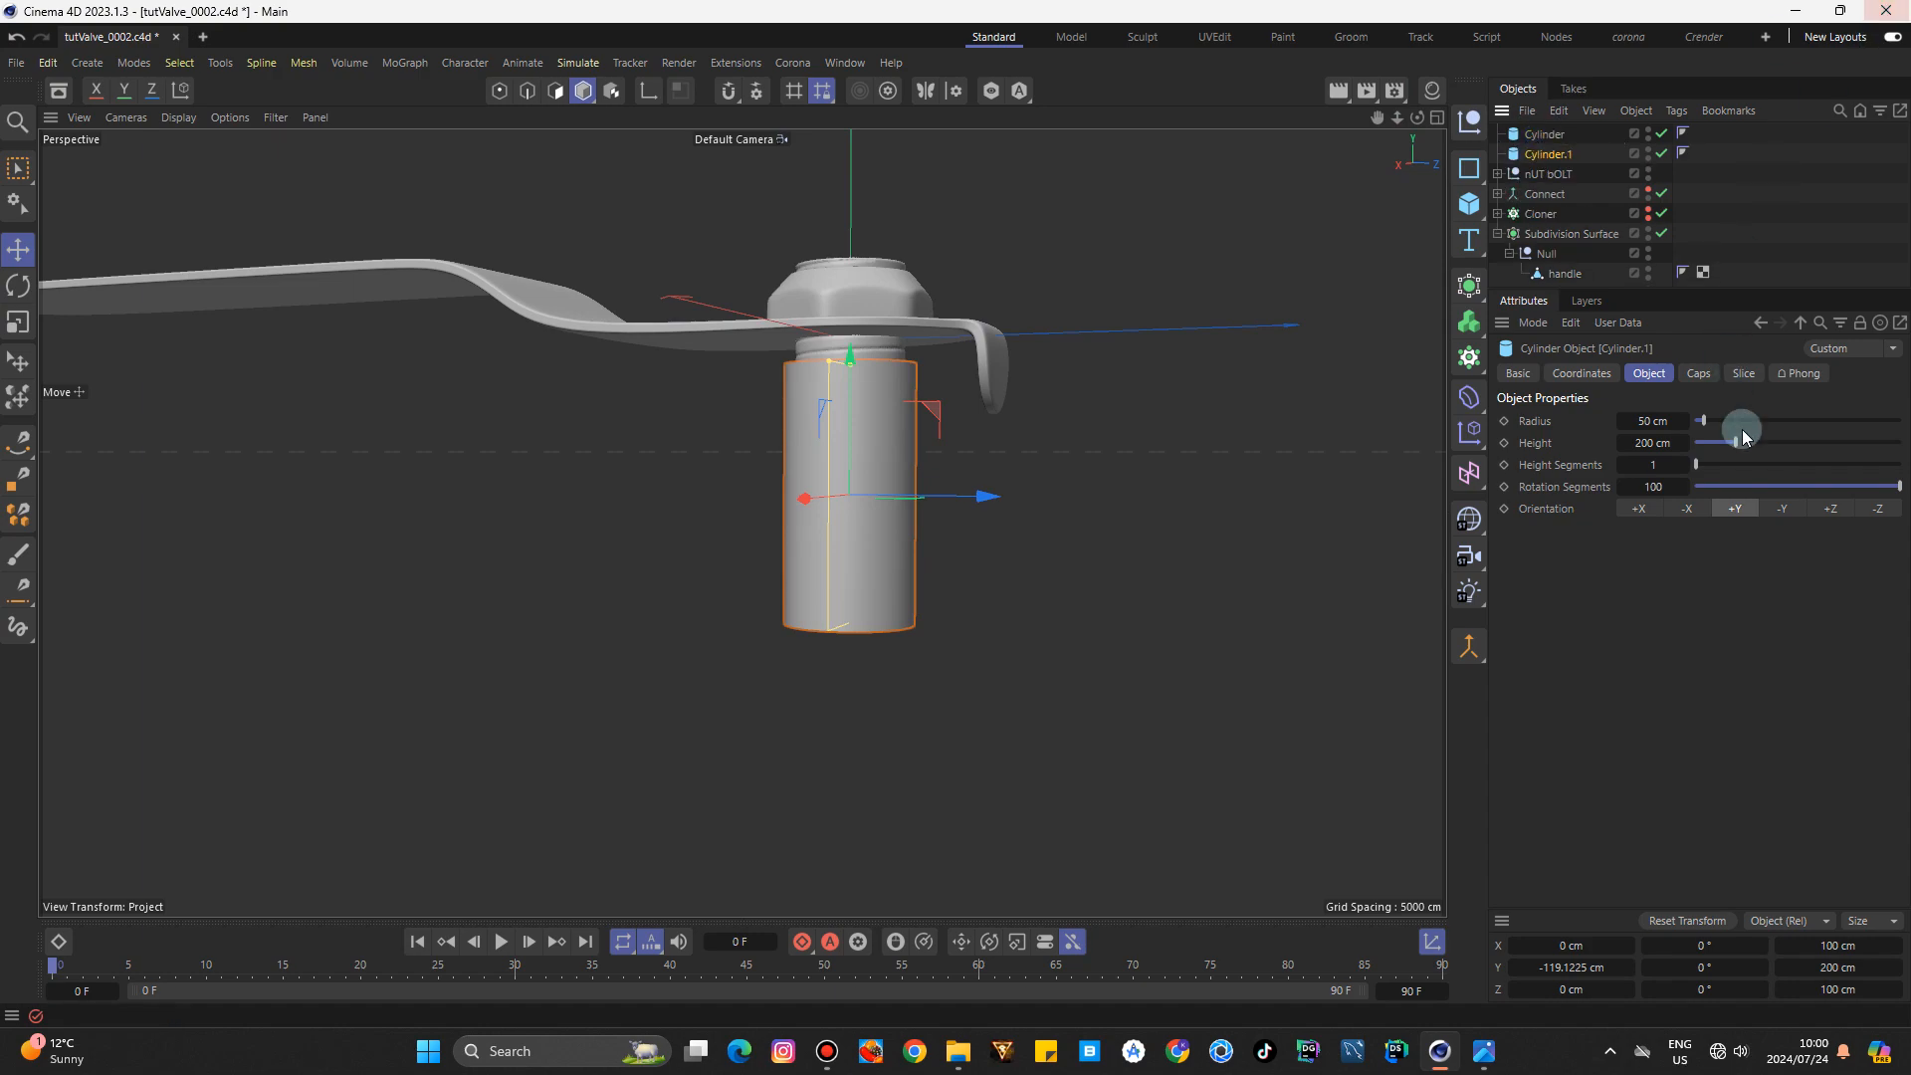
click(1850, 510)
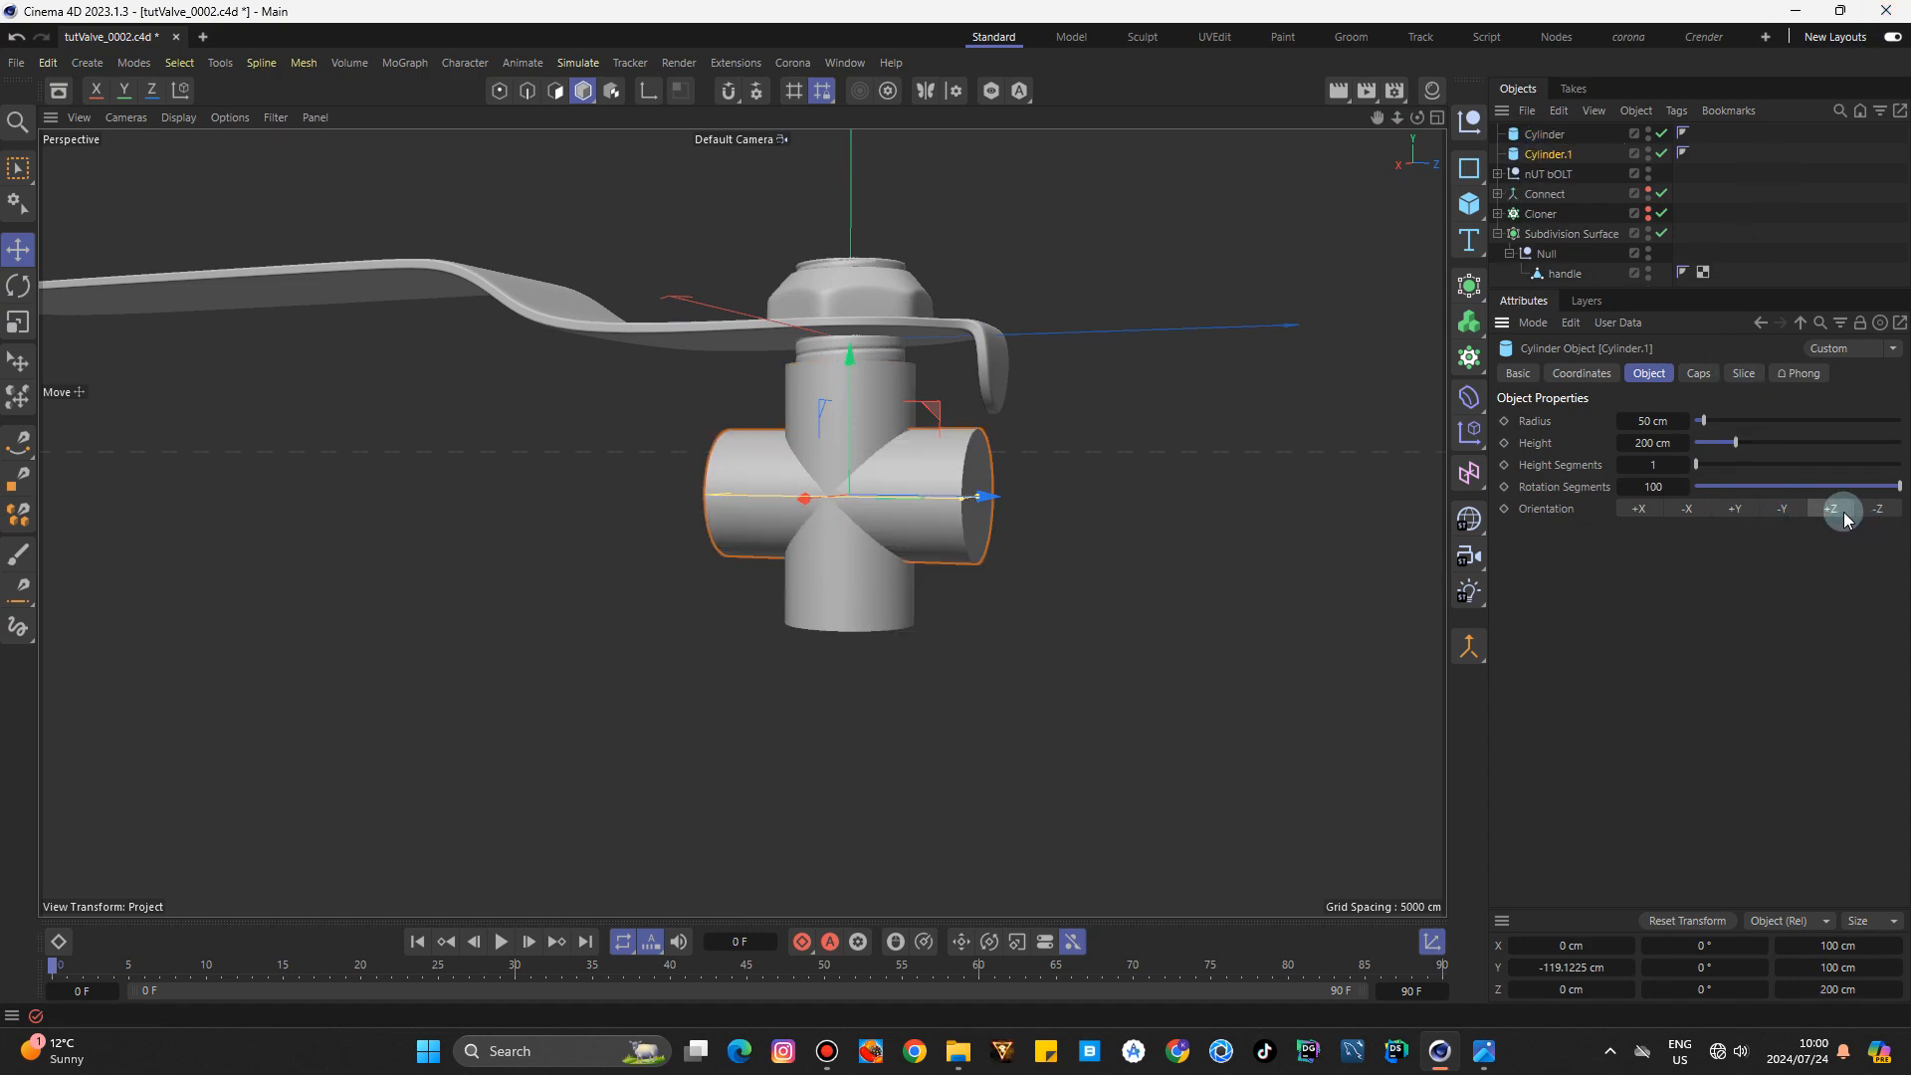
Resize the horizontal cylinder to a 73 cm radius and 286 cm height, and lower it to about Y -157 cm.
drag(1419, 118, 1374, 126)
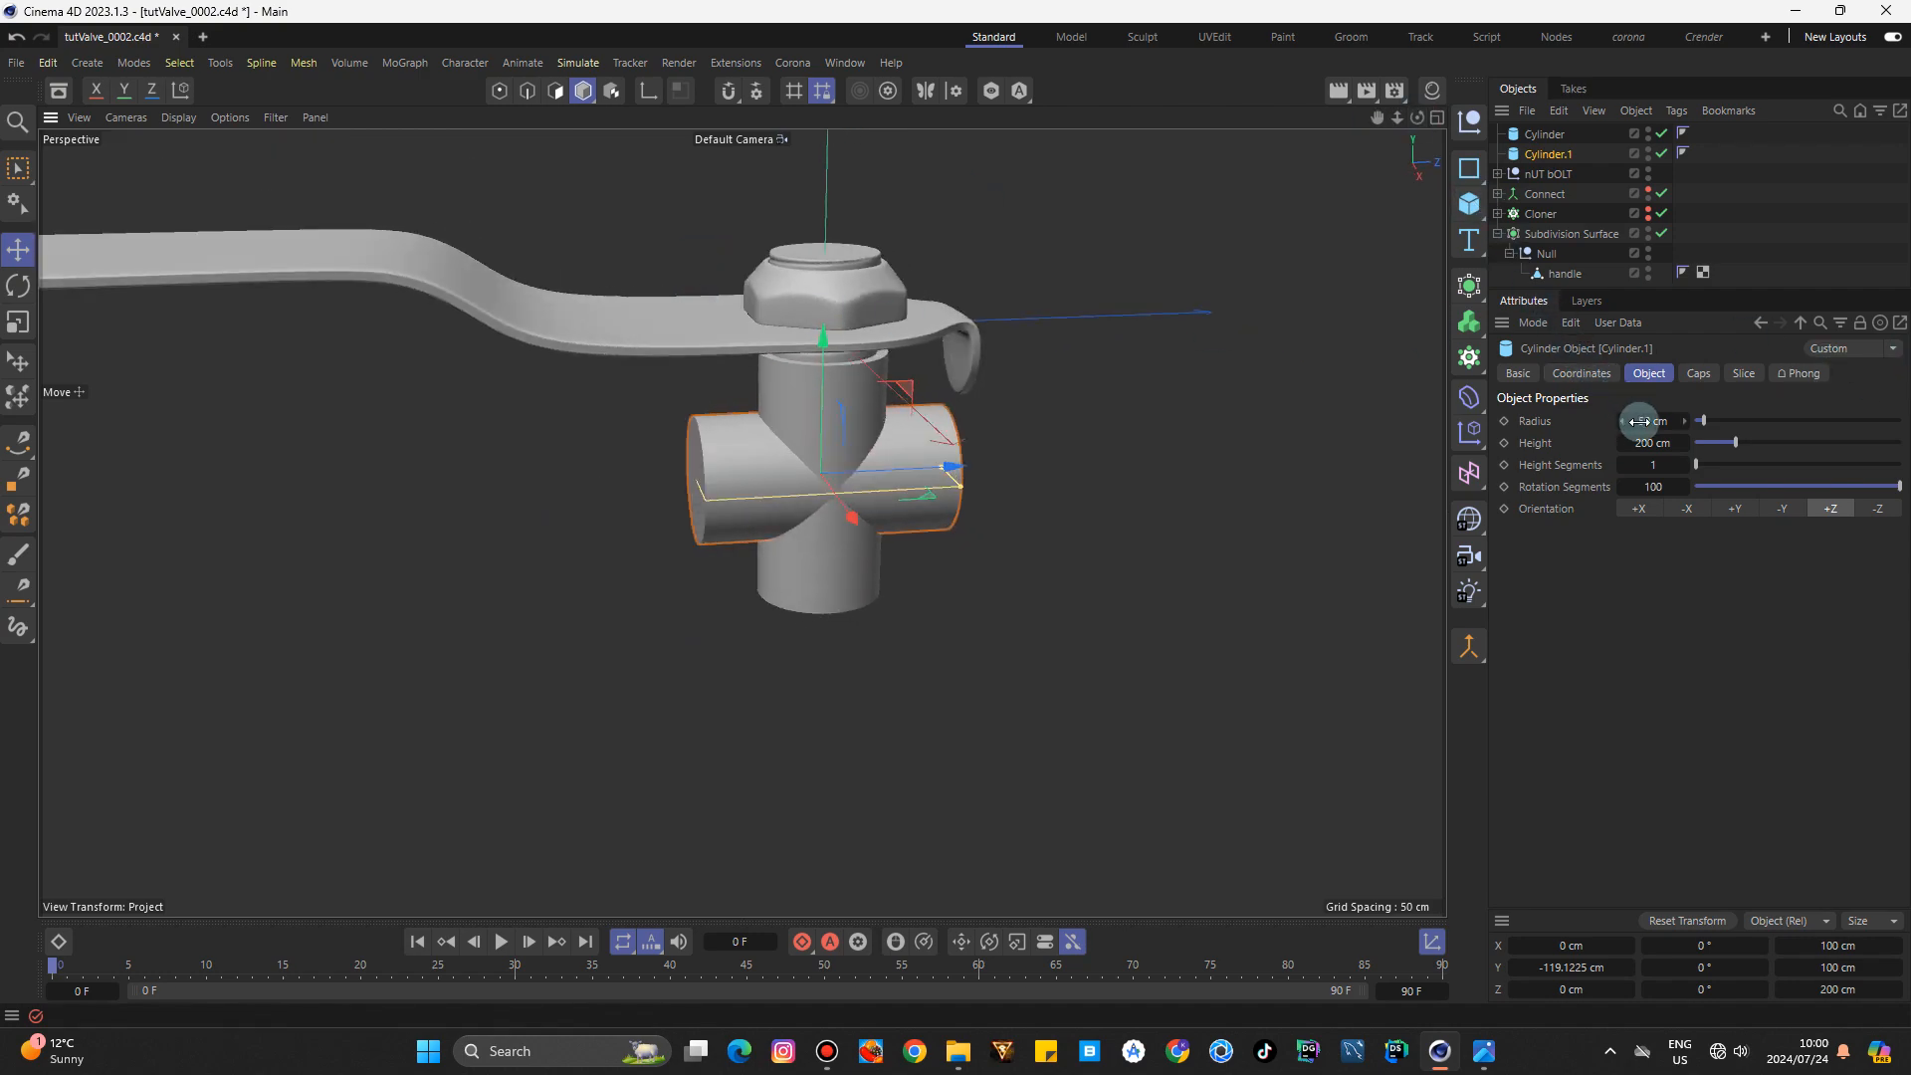
drag(1632, 421, 709, 302)
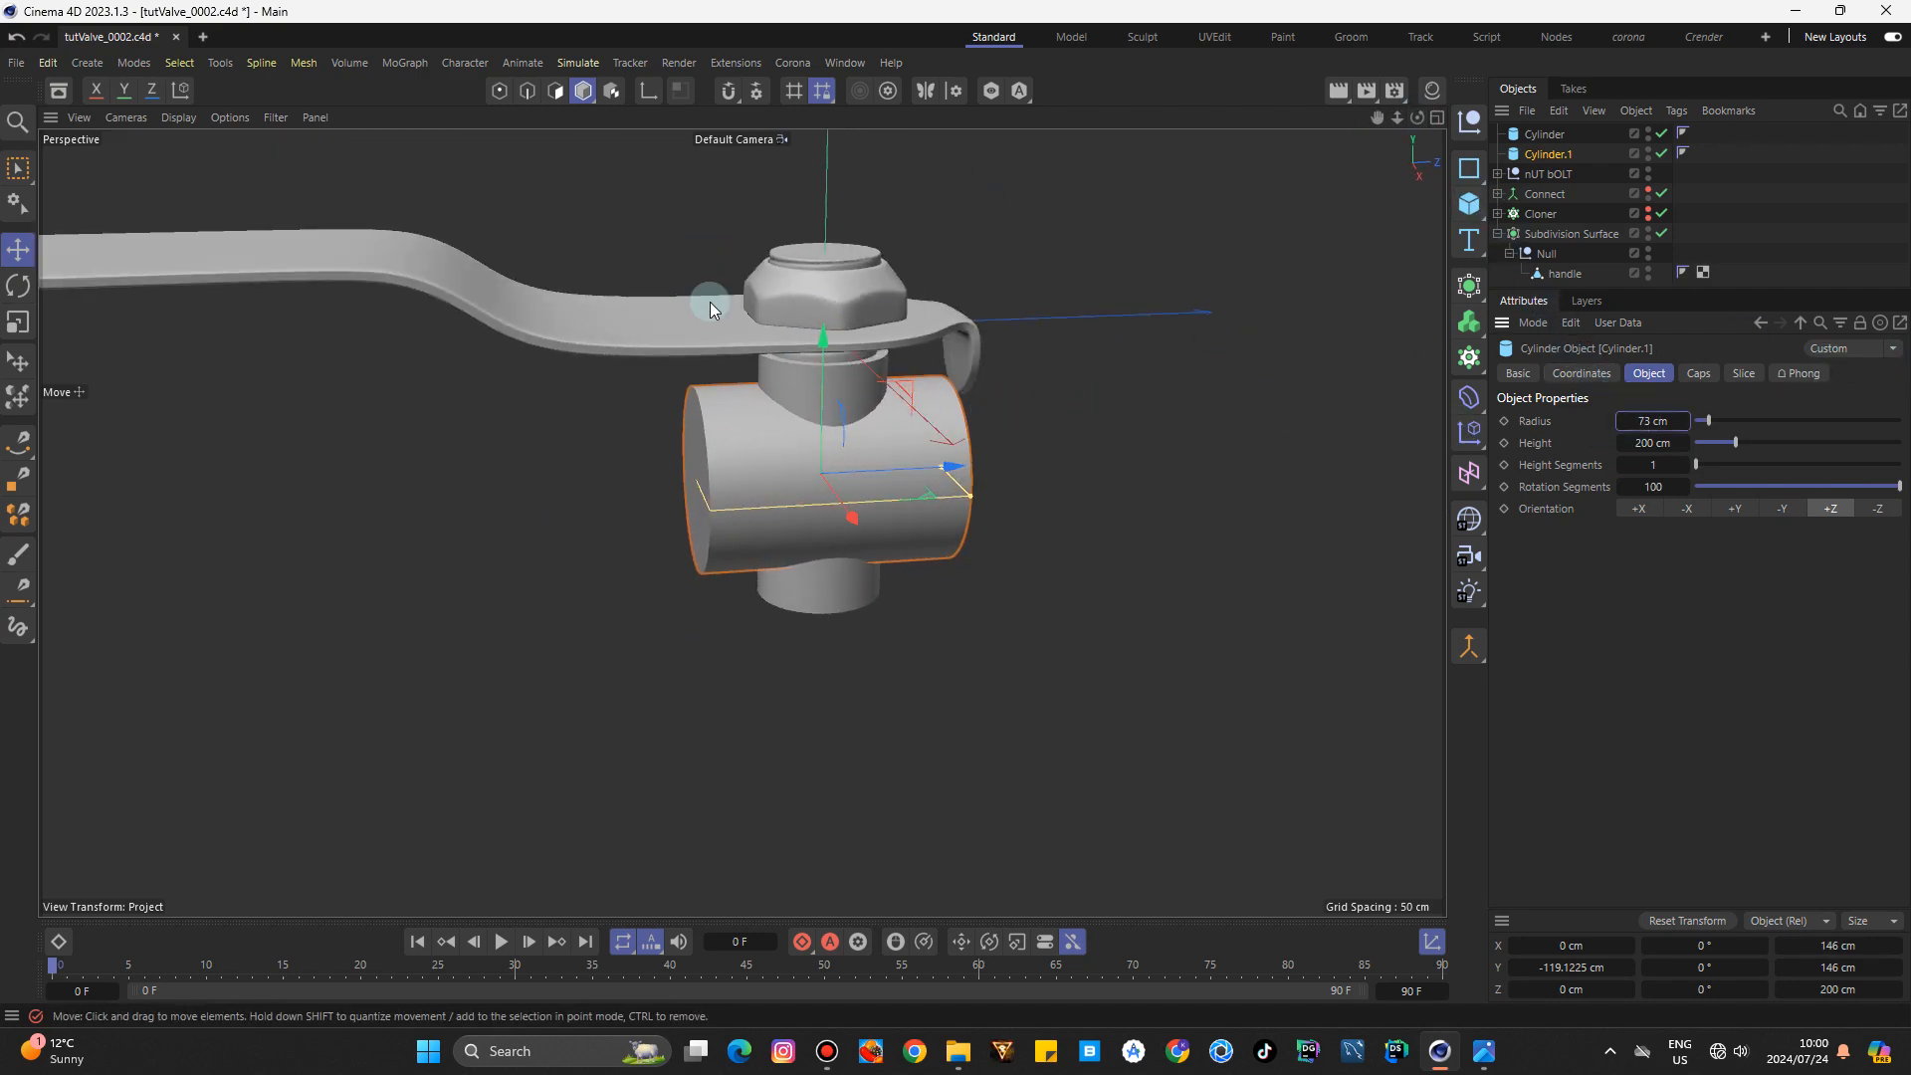
drag(830, 330, 839, 377)
drag(1418, 118, 1424, 124)
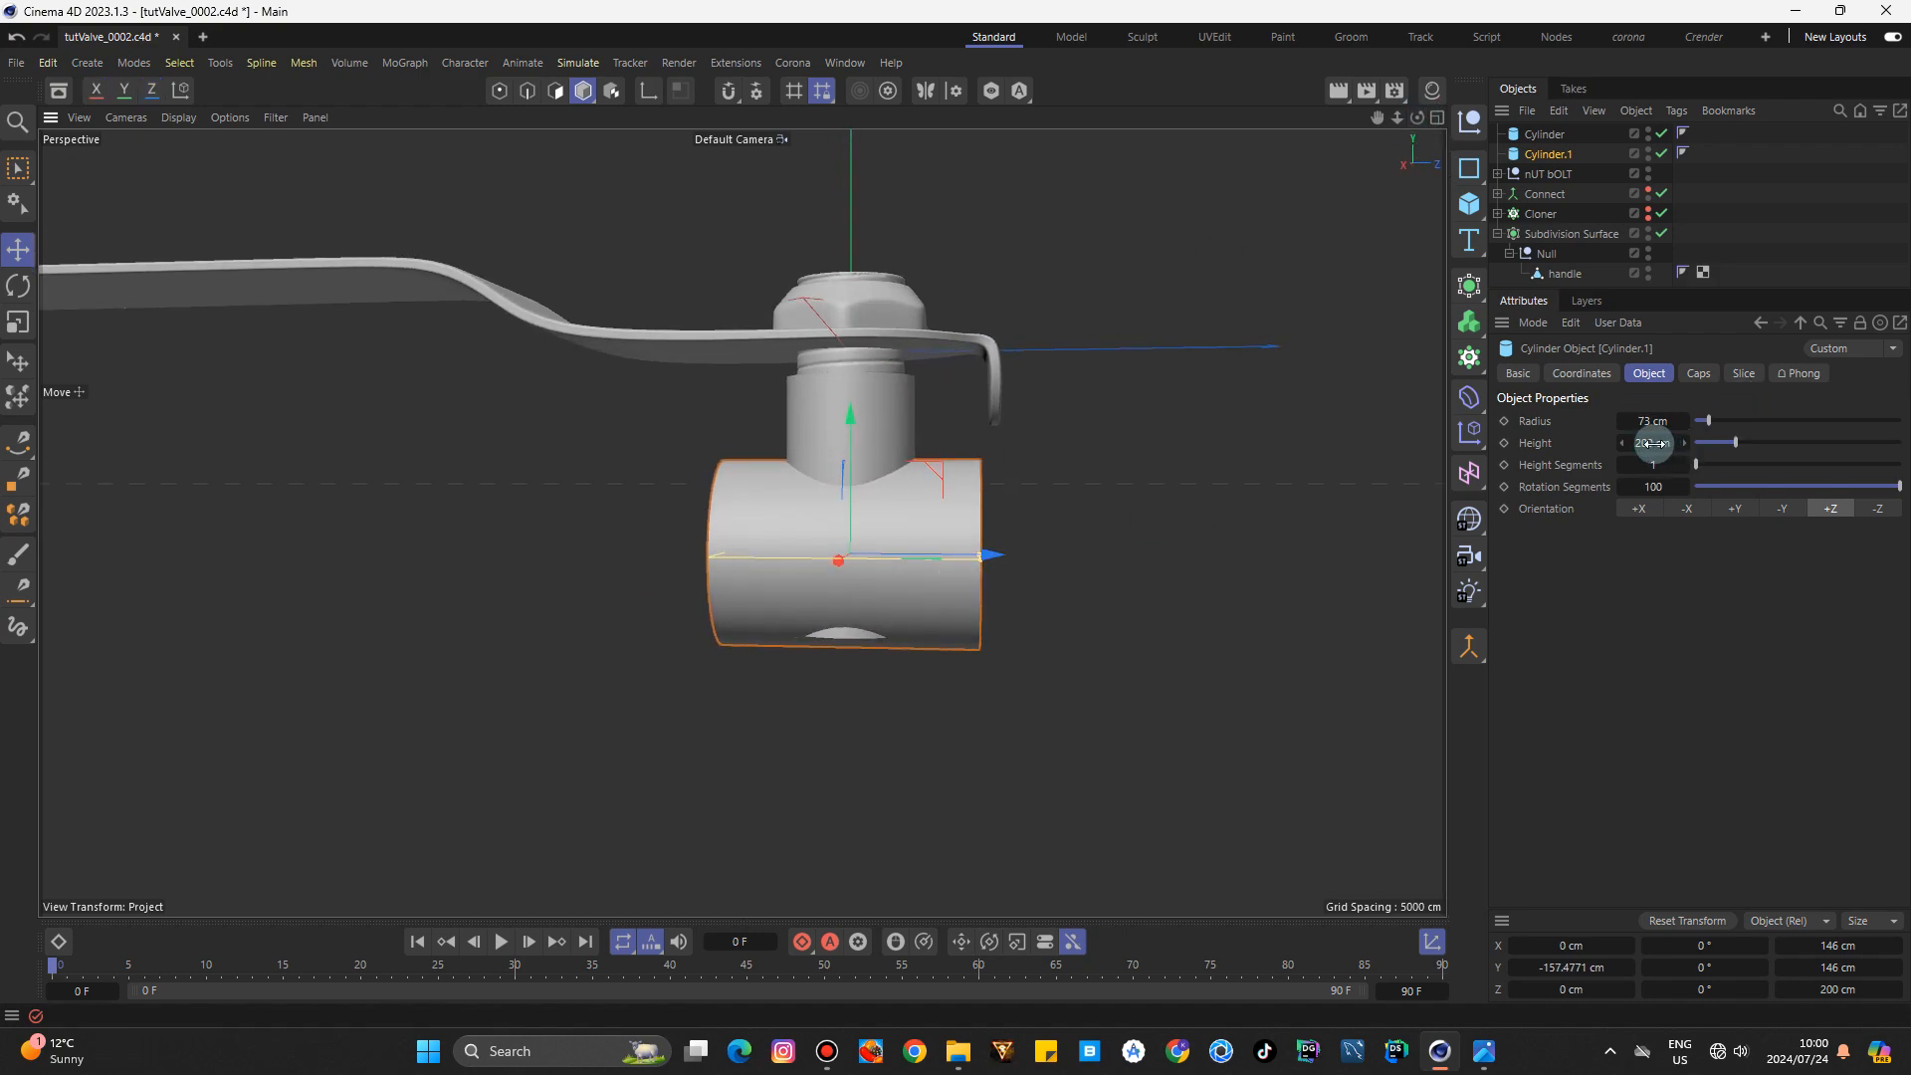
drag(1653, 443, 1717, 443)
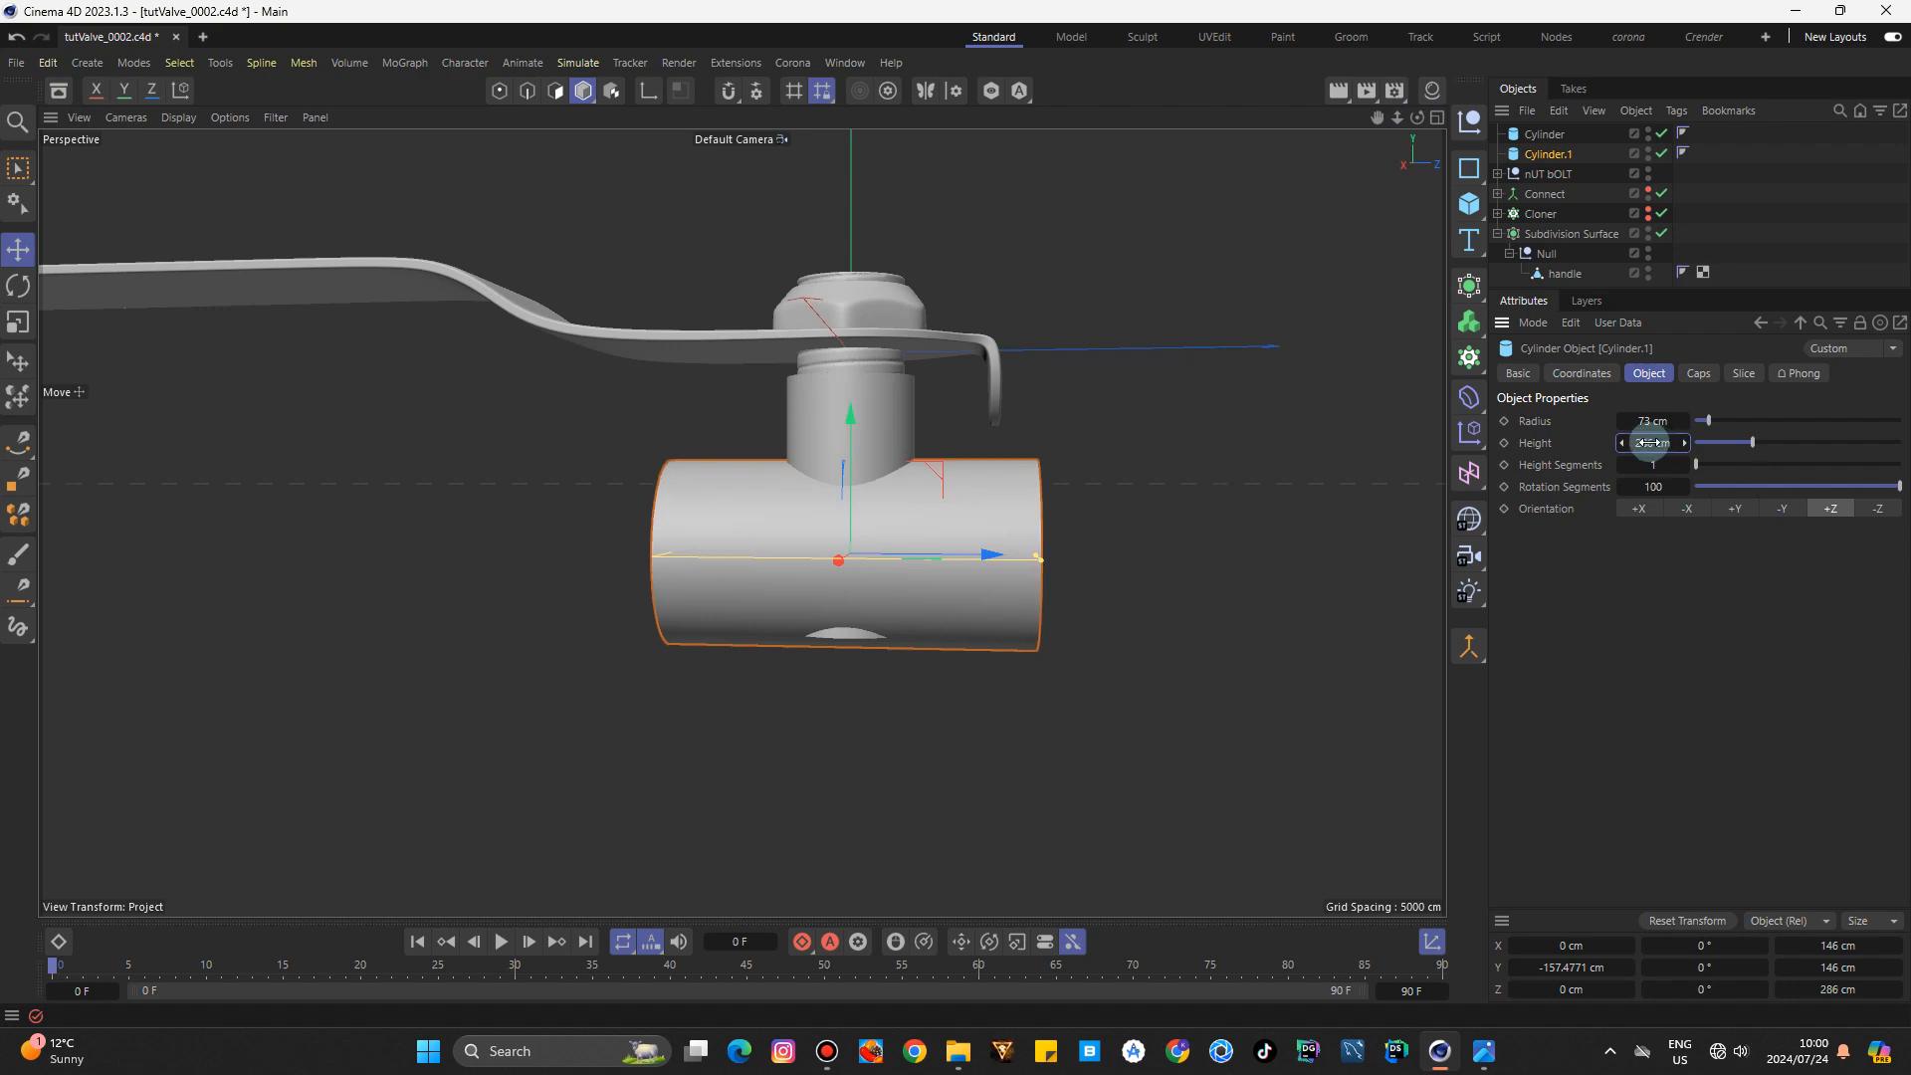
Inspect the vertical and horizontal cylinders from several angles and compare them with the reference photo images.jpeg.
drag(1417, 118, 1474, 124)
click(870, 393)
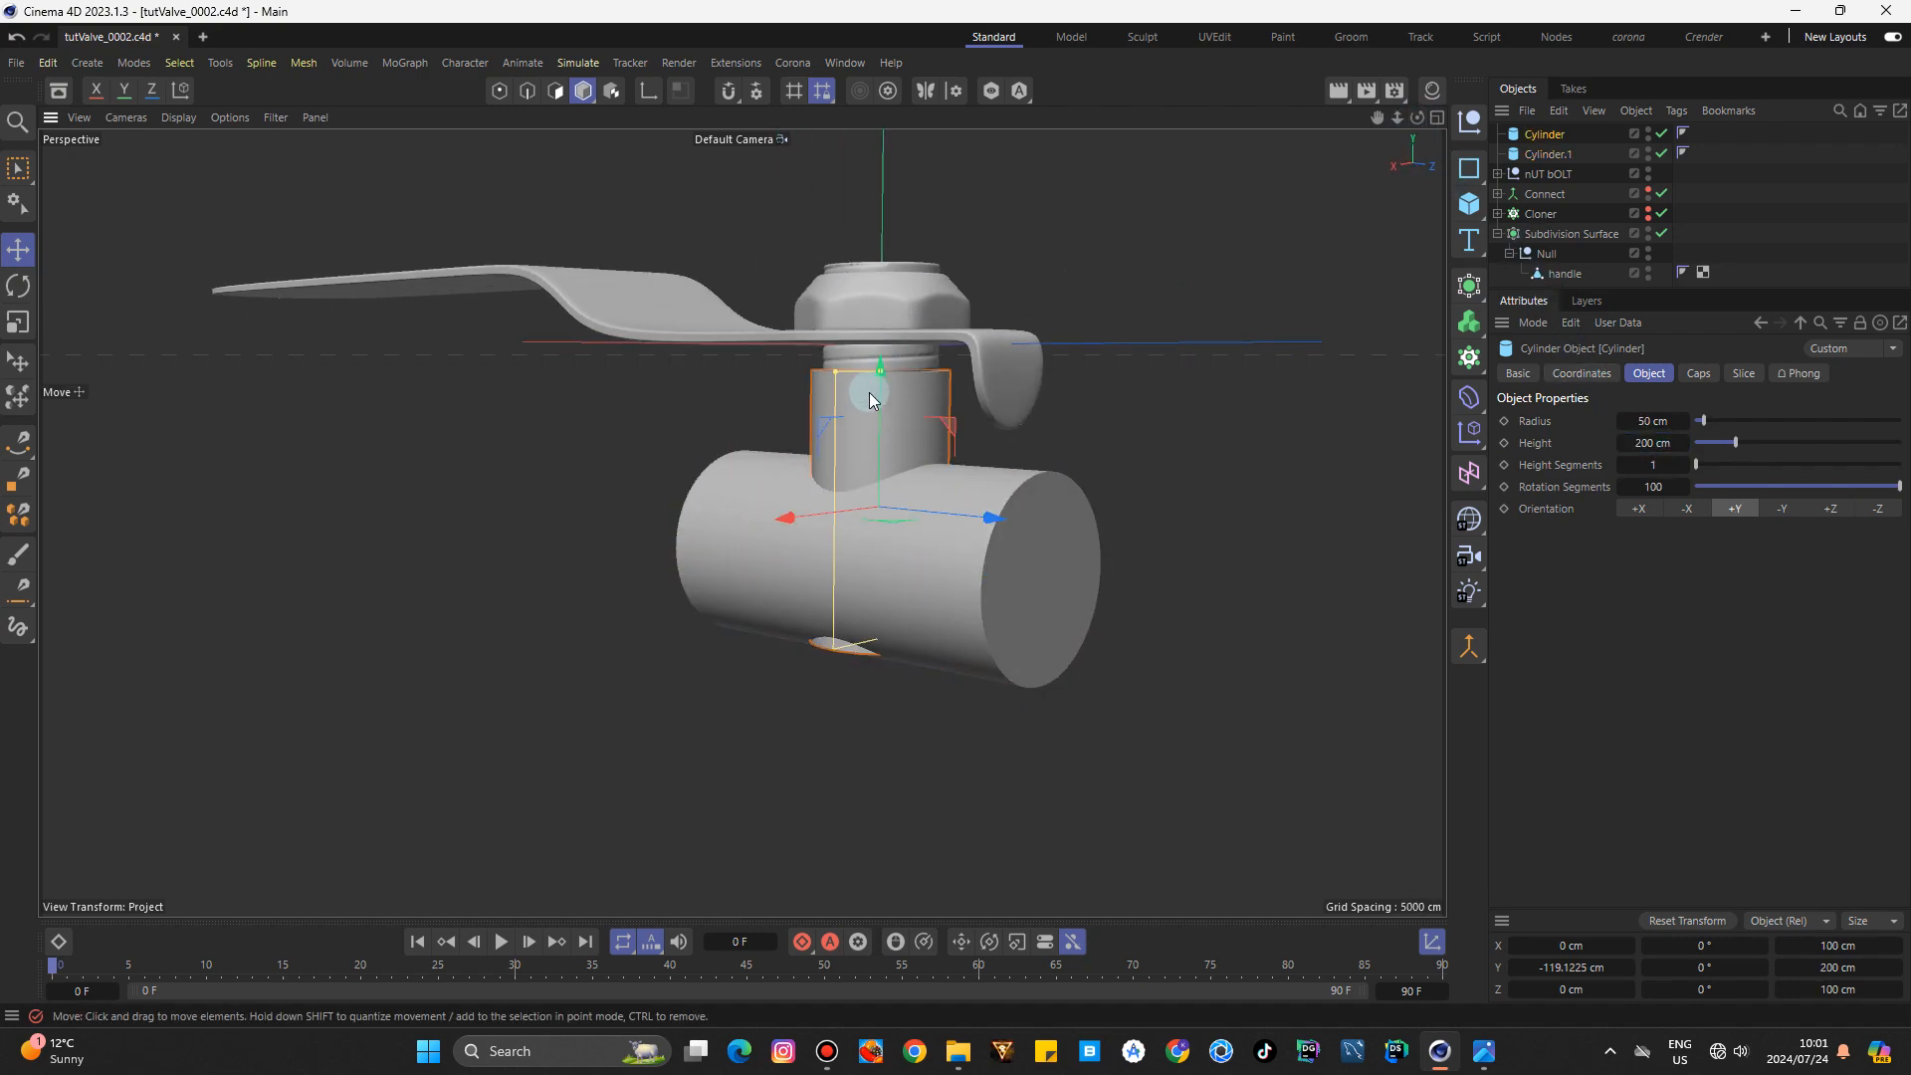
mouse_move(870, 399)
mouse_down()
mouse_move(886, 434)
mouse_move(882, 416)
mouse_up()
click(1035, 617)
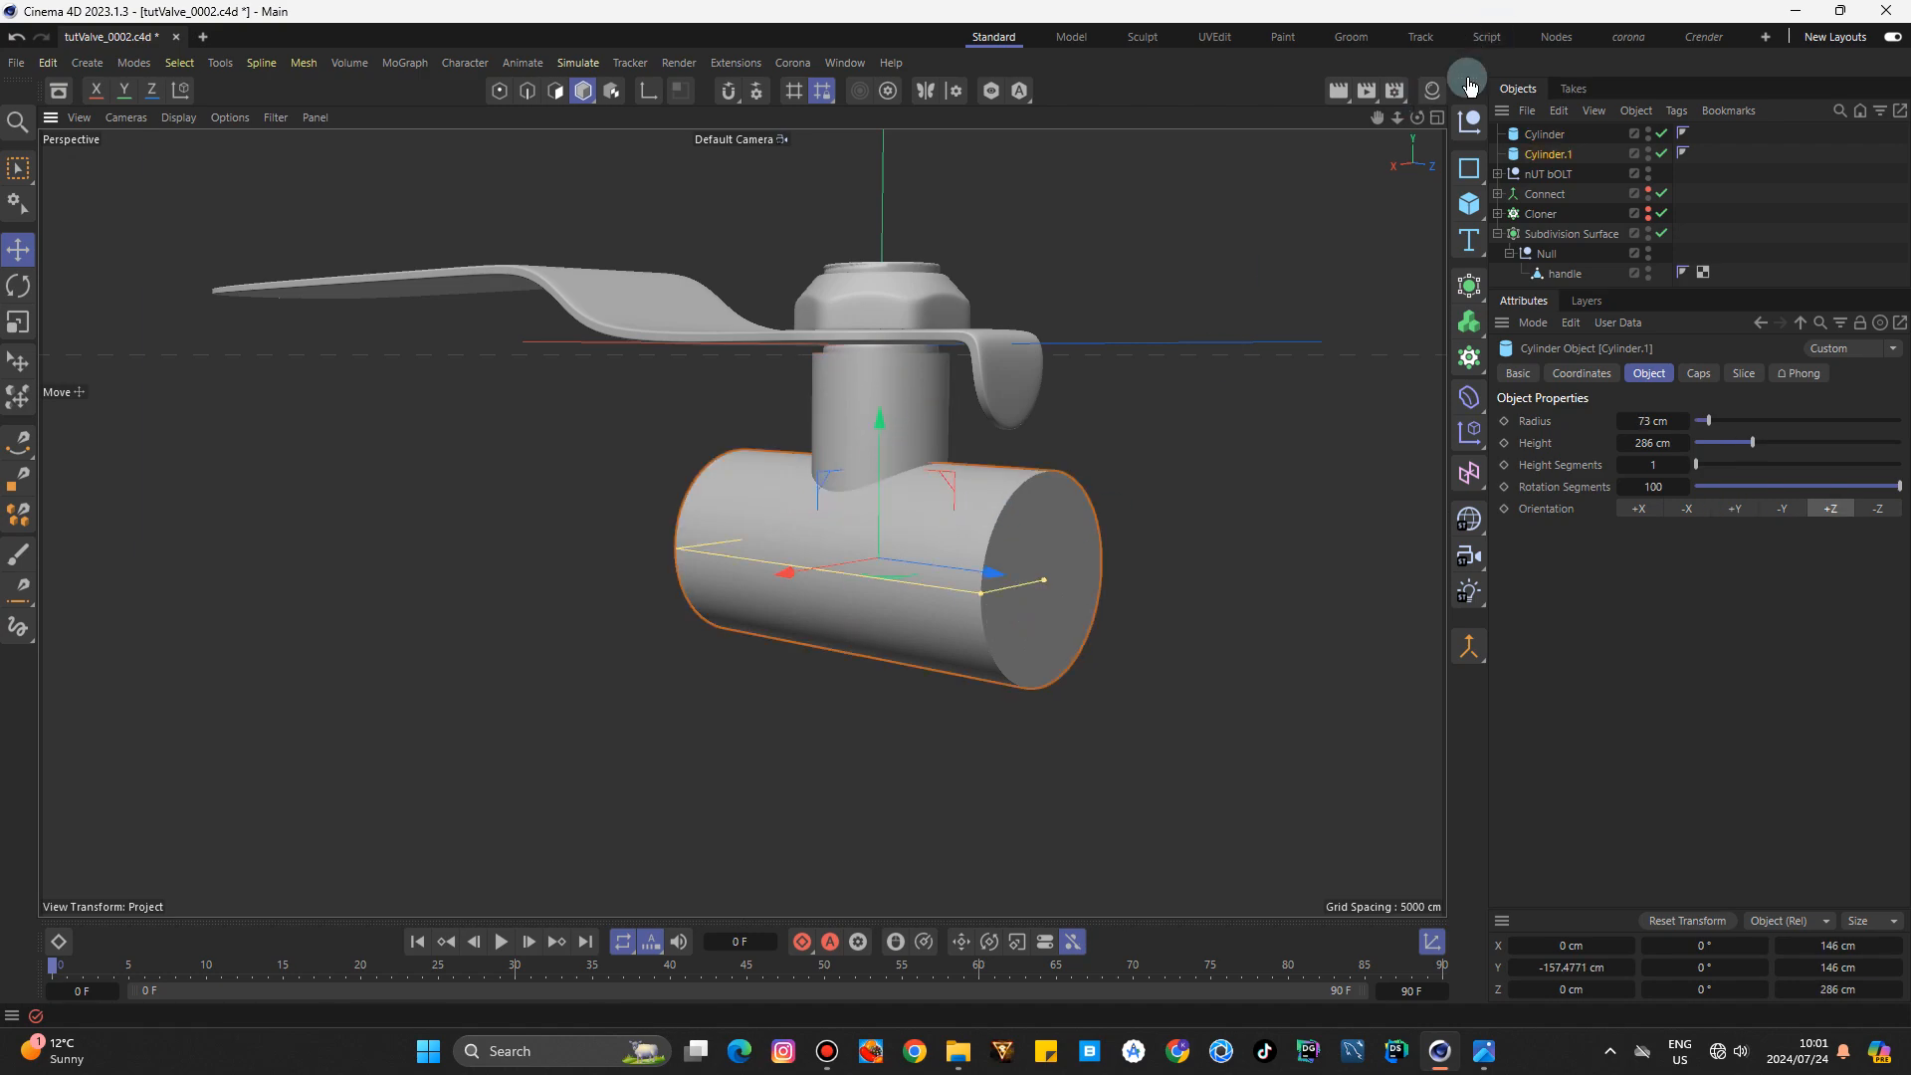
drag(1416, 118, 1389, 123)
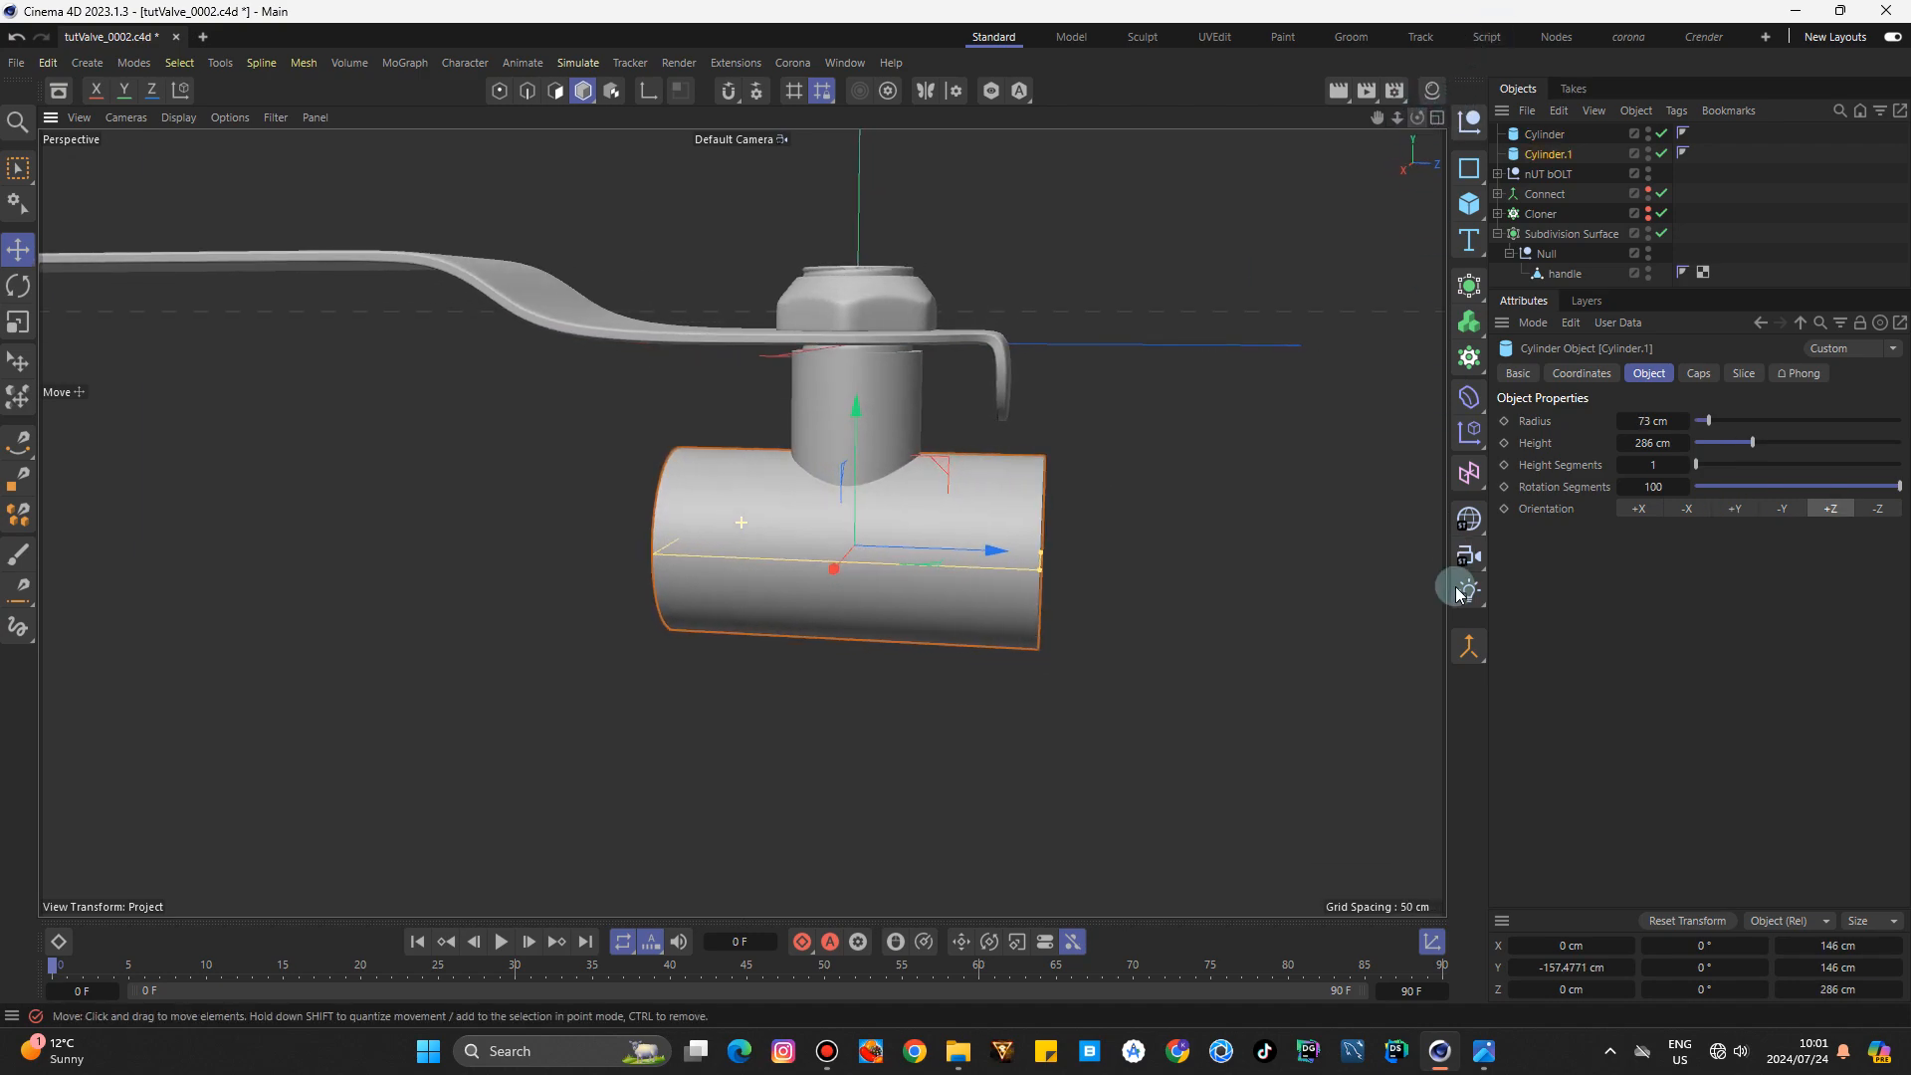
click(1478, 1053)
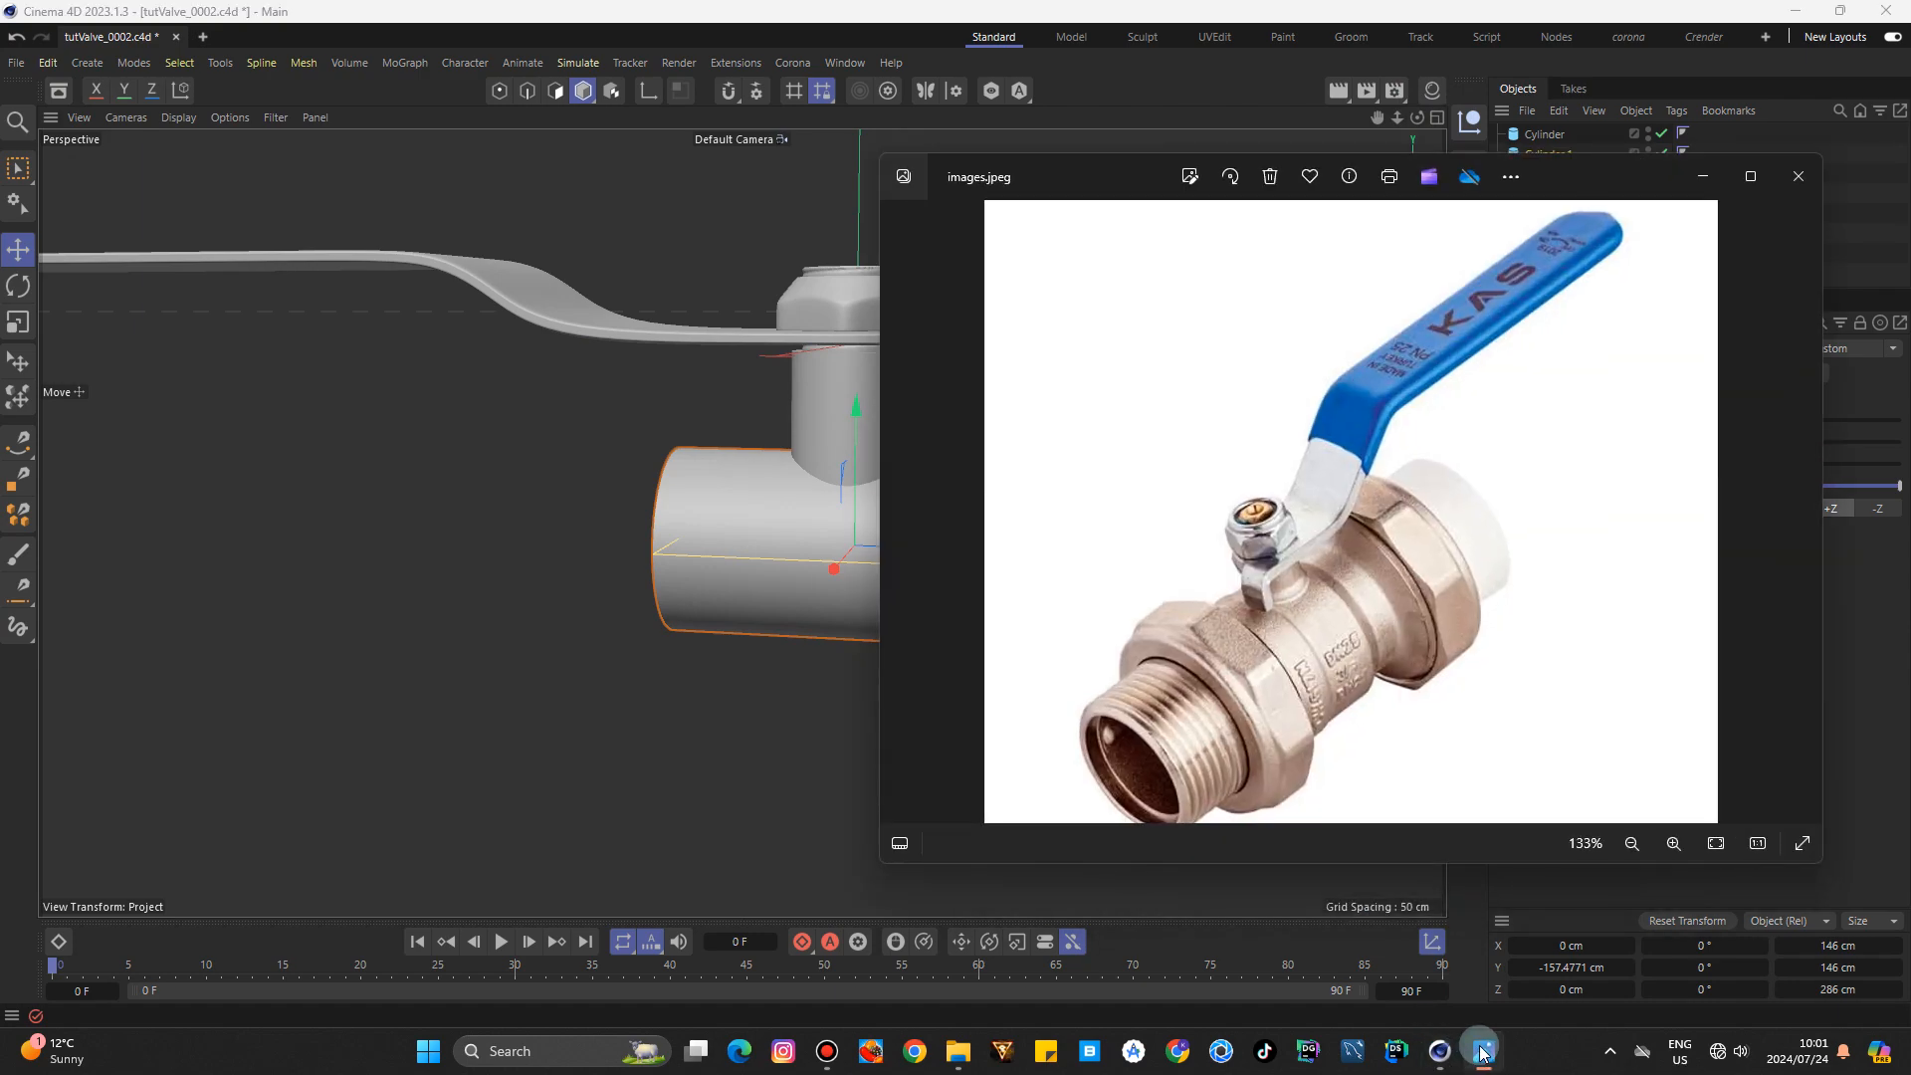
click(1481, 1053)
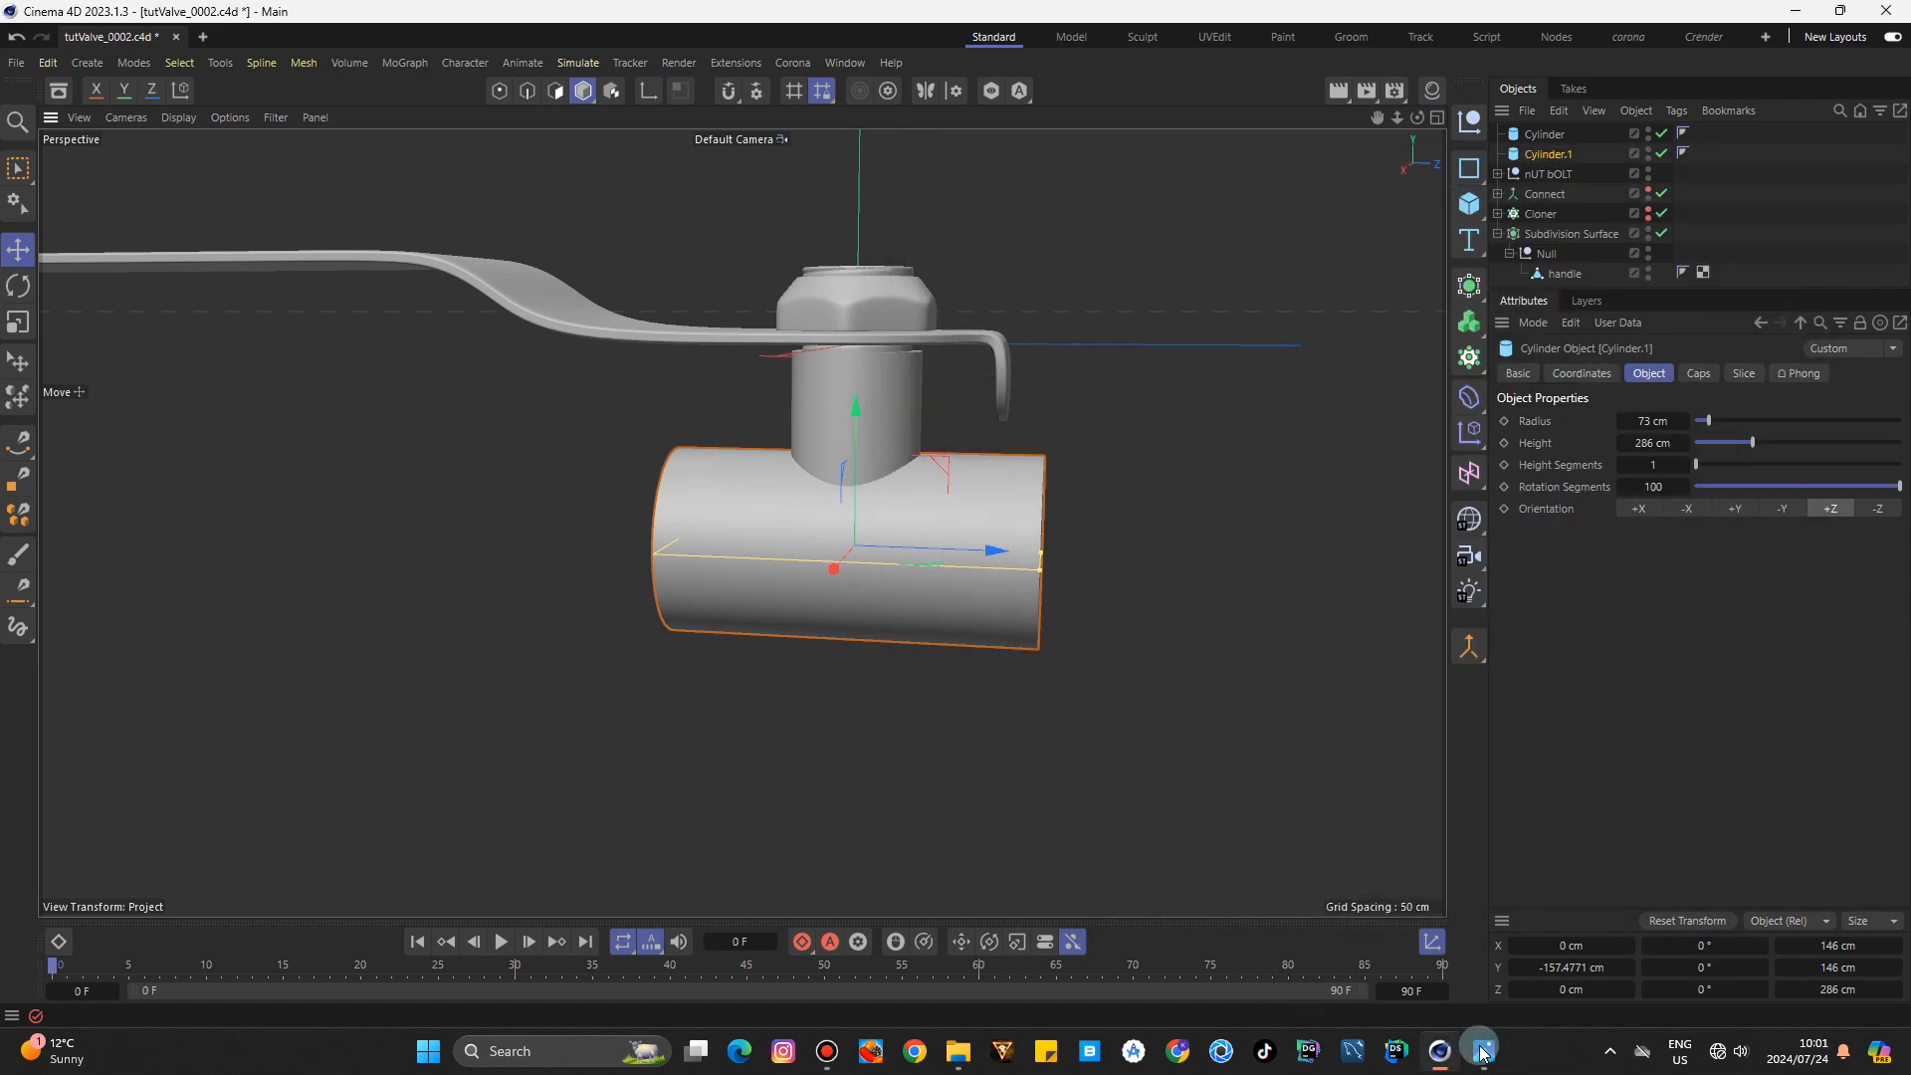
Duplicate the horizontal cylinder as an end collar with about 83.4 cm radius and 95.3 cm height, centred at about Z 120 cm.
click(1549, 153)
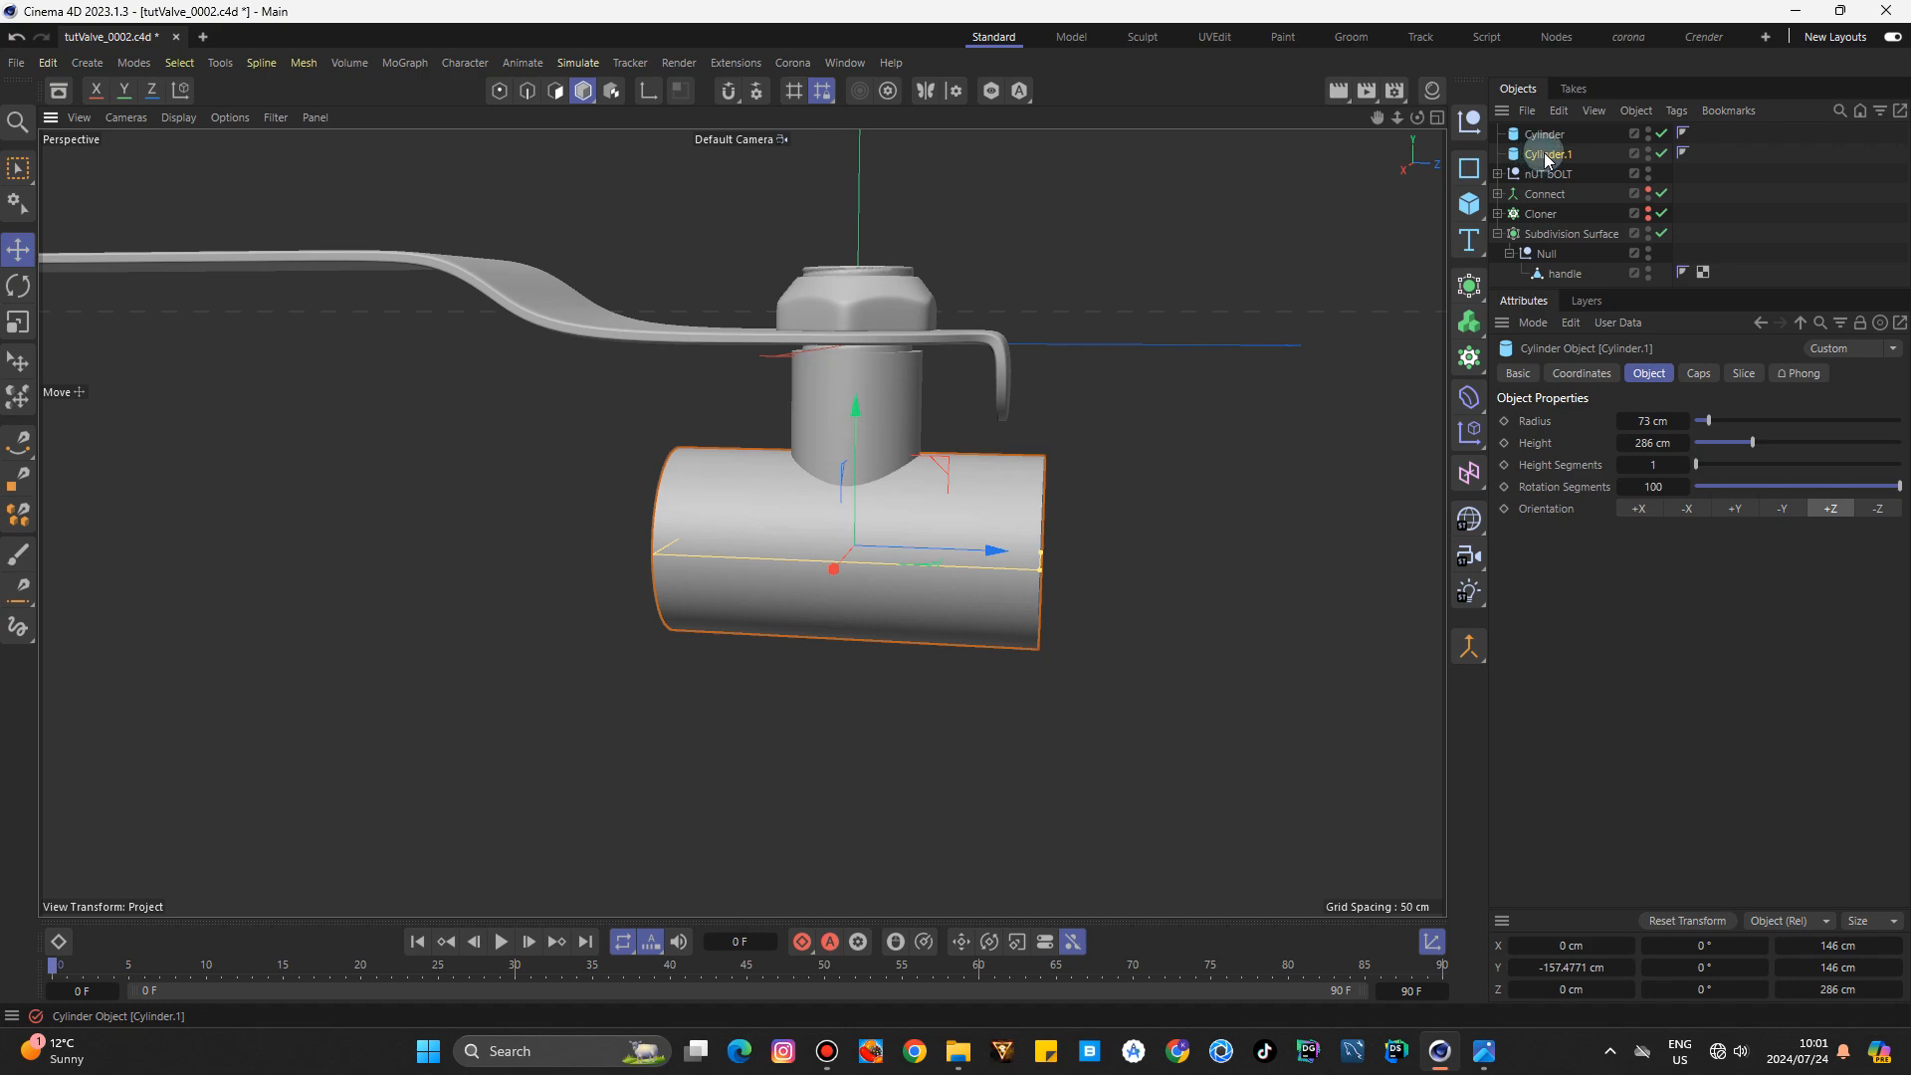
ctrl+drag(1545, 155, 1547, 165)
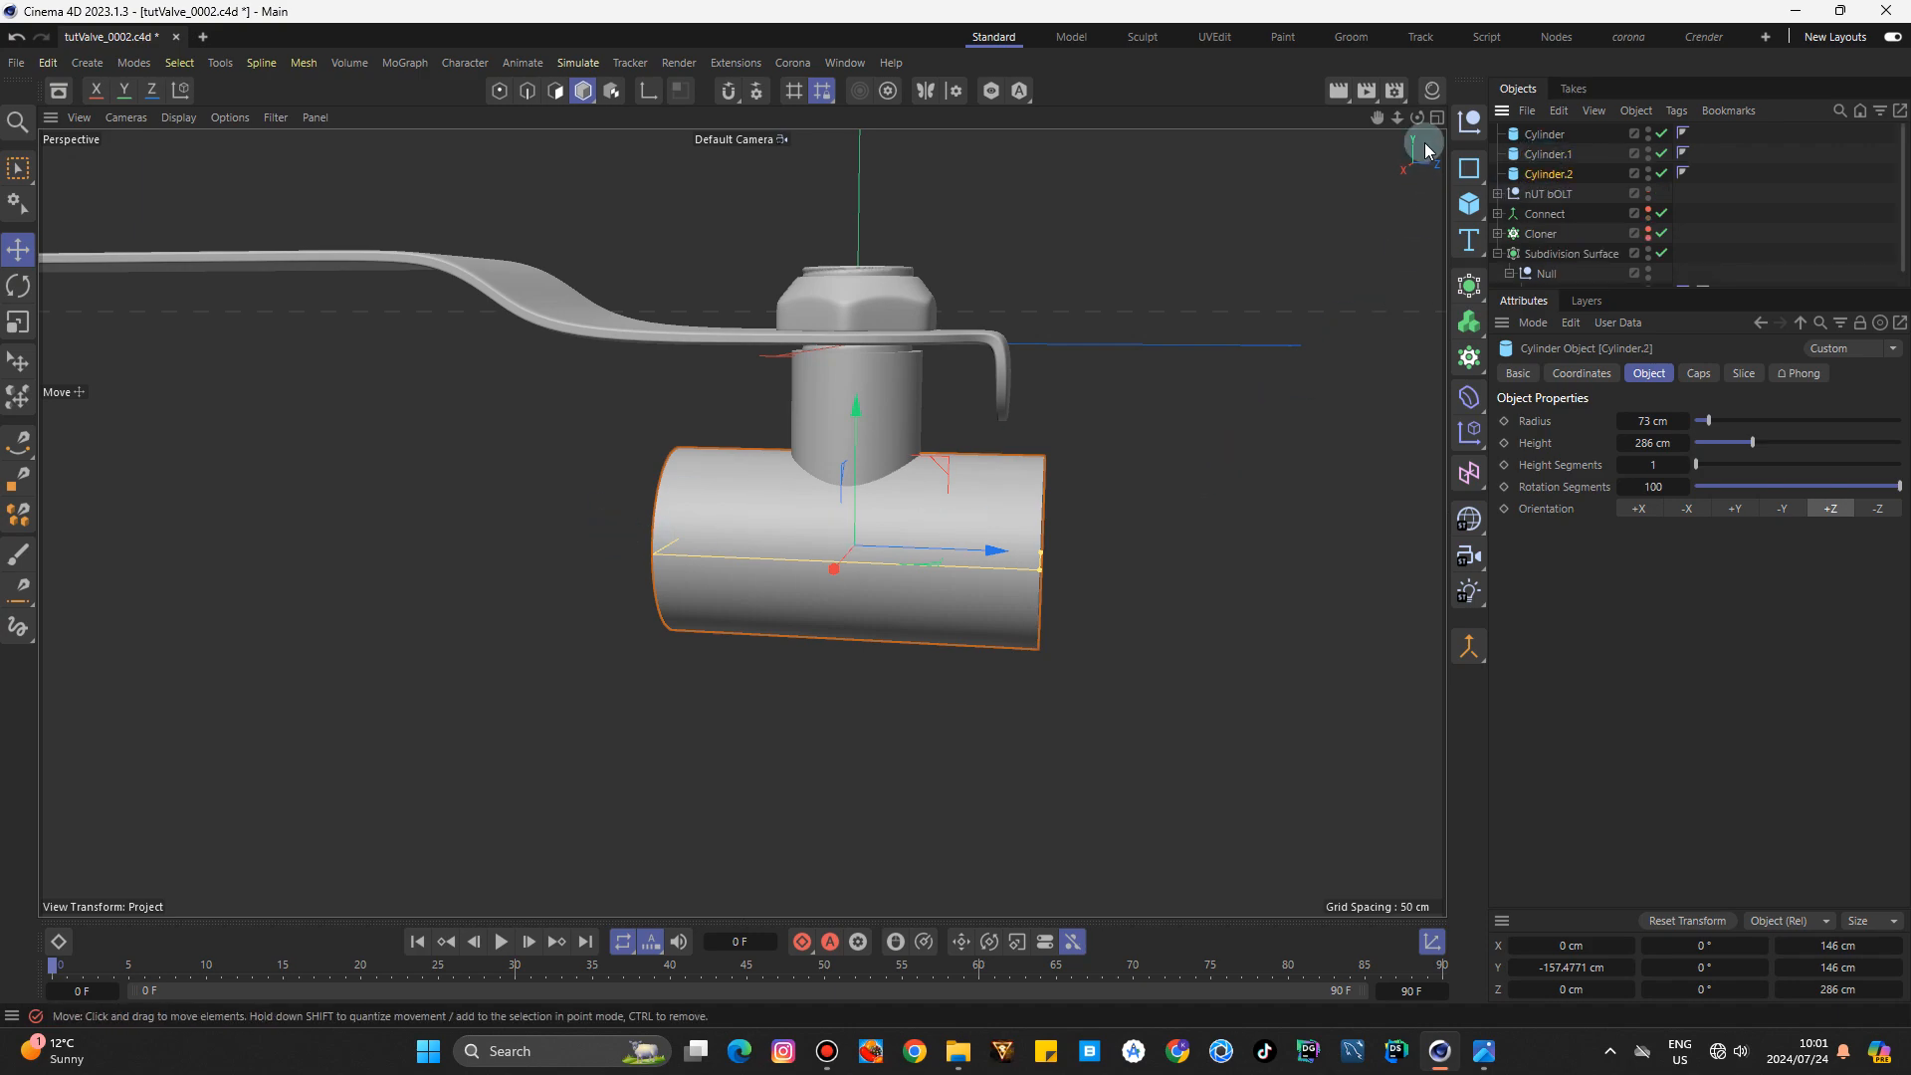
alt+drag(1036, 558, 1083, 458)
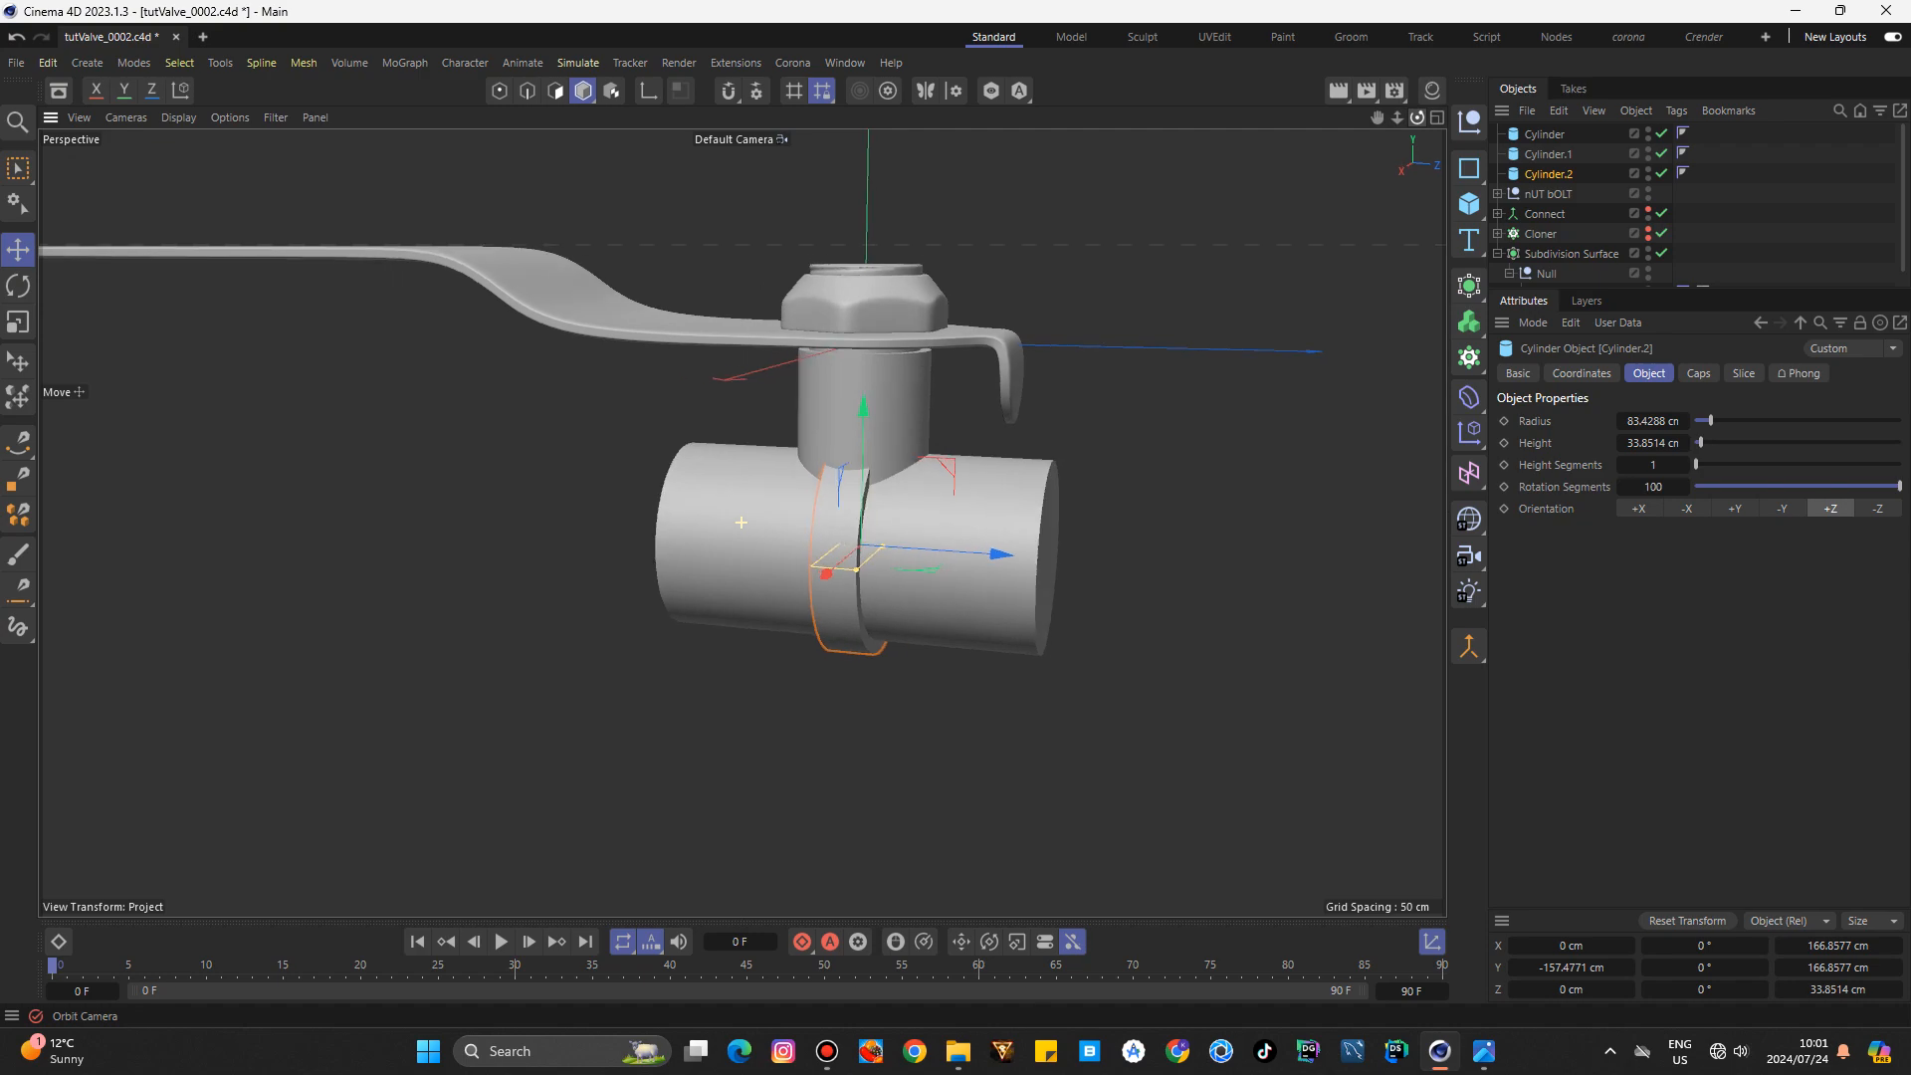
drag(1000, 555, 1125, 565)
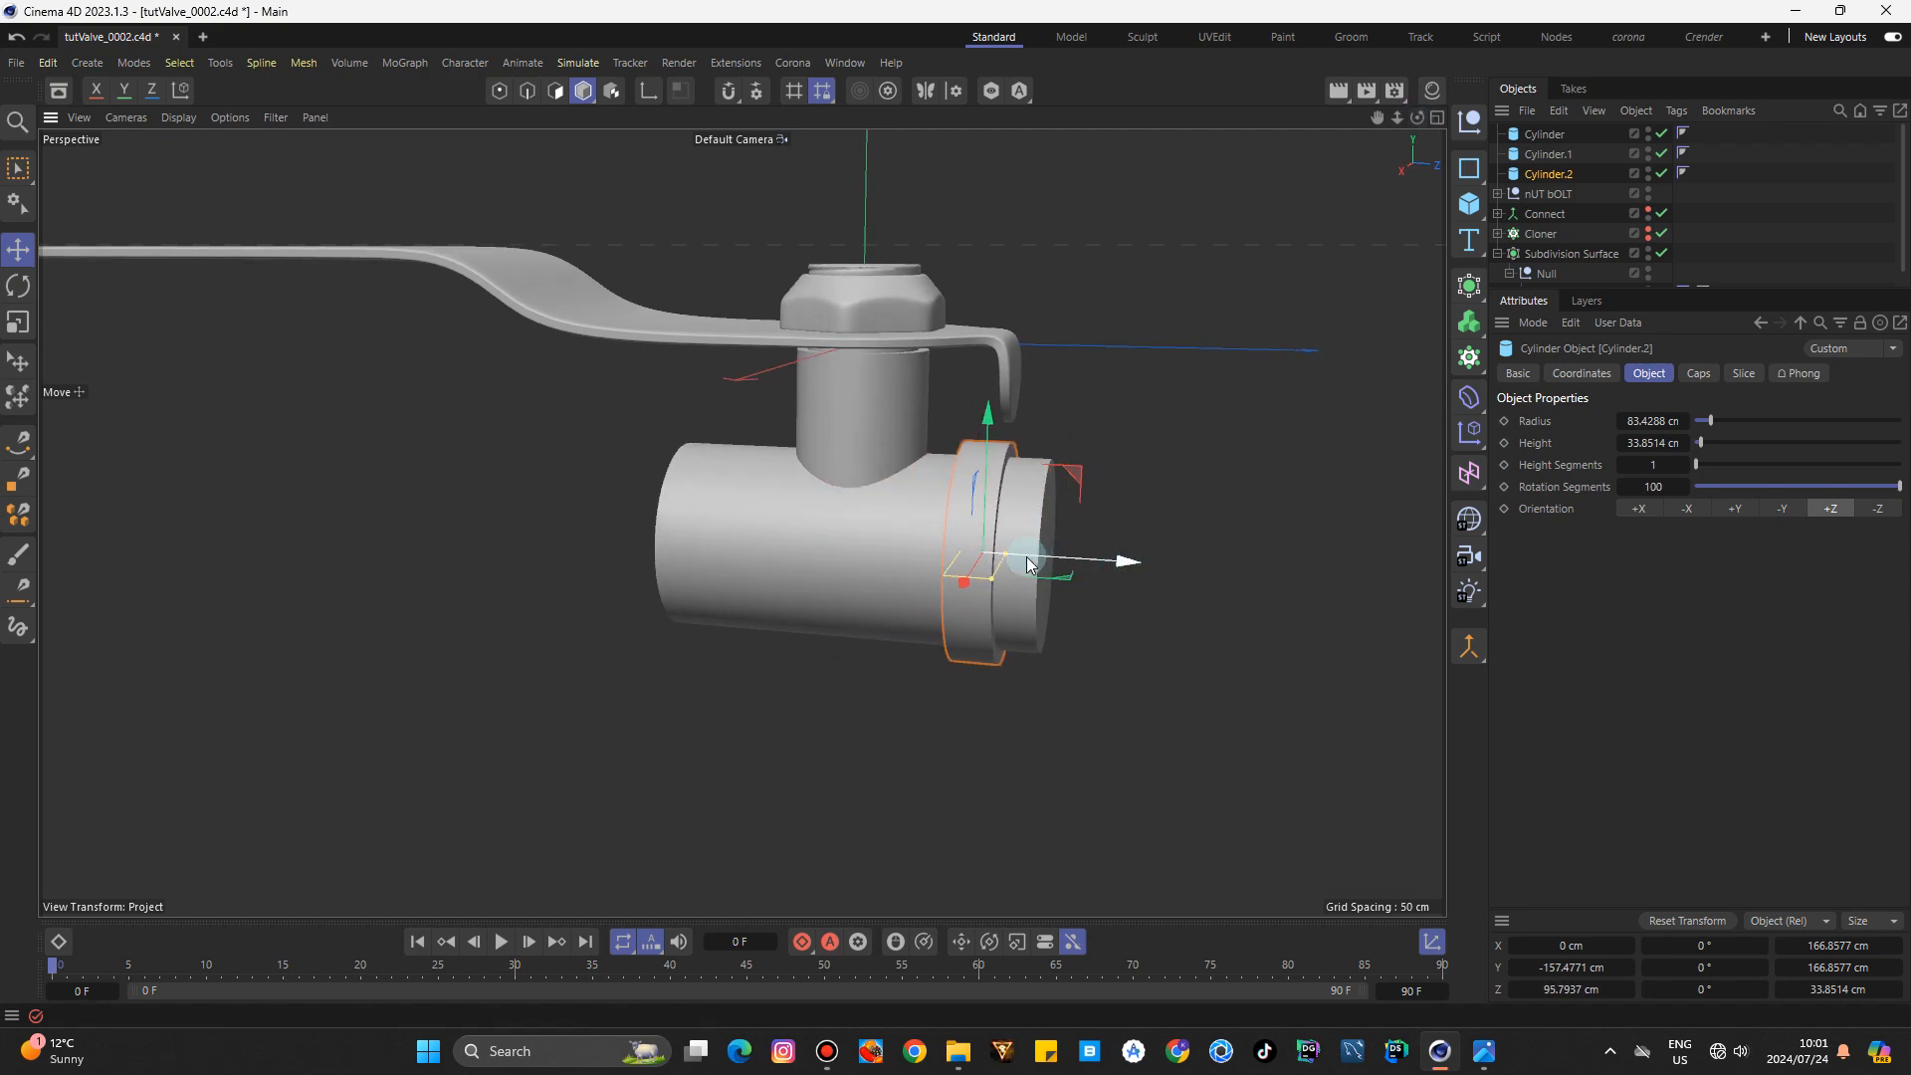
drag(1008, 561, 1155, 562)
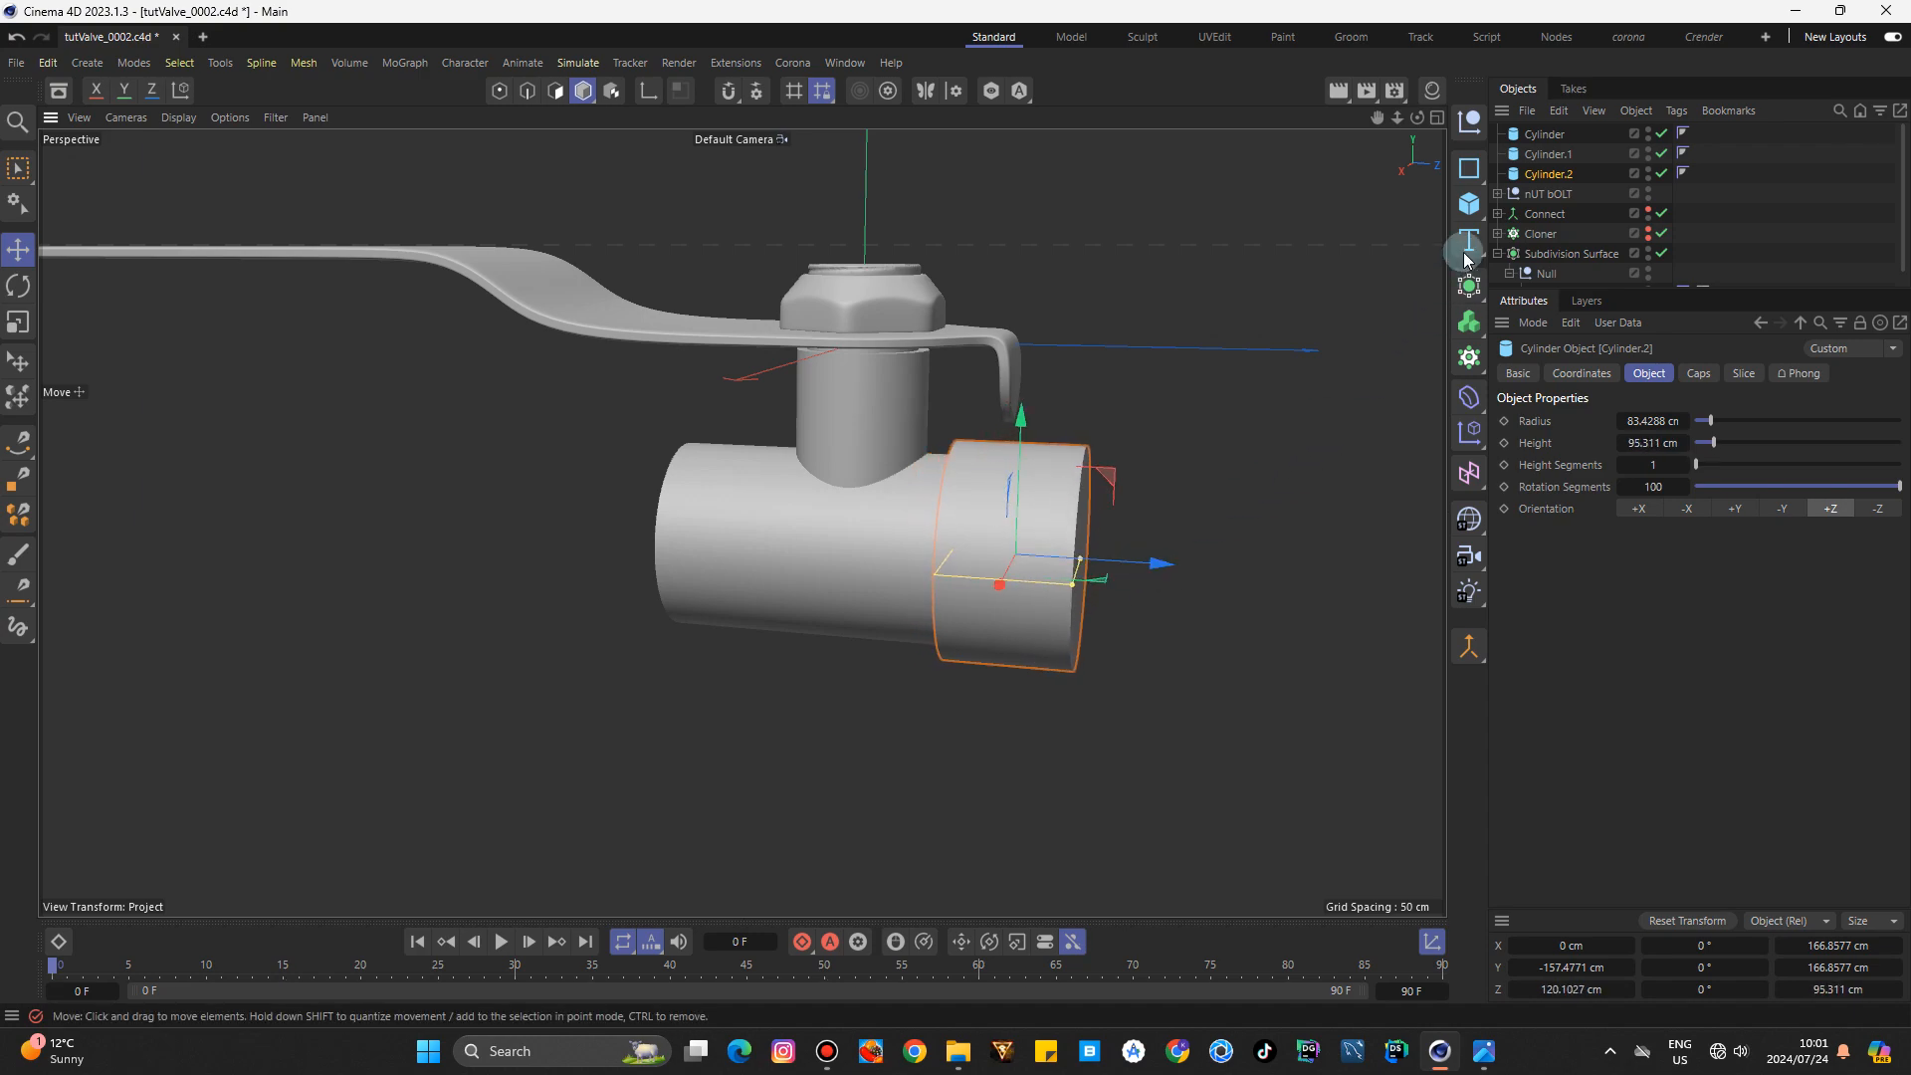
Check the reference photo, duplicate the end collar and shift the copy outward along Z to about 165 cm.
click(1482, 1053)
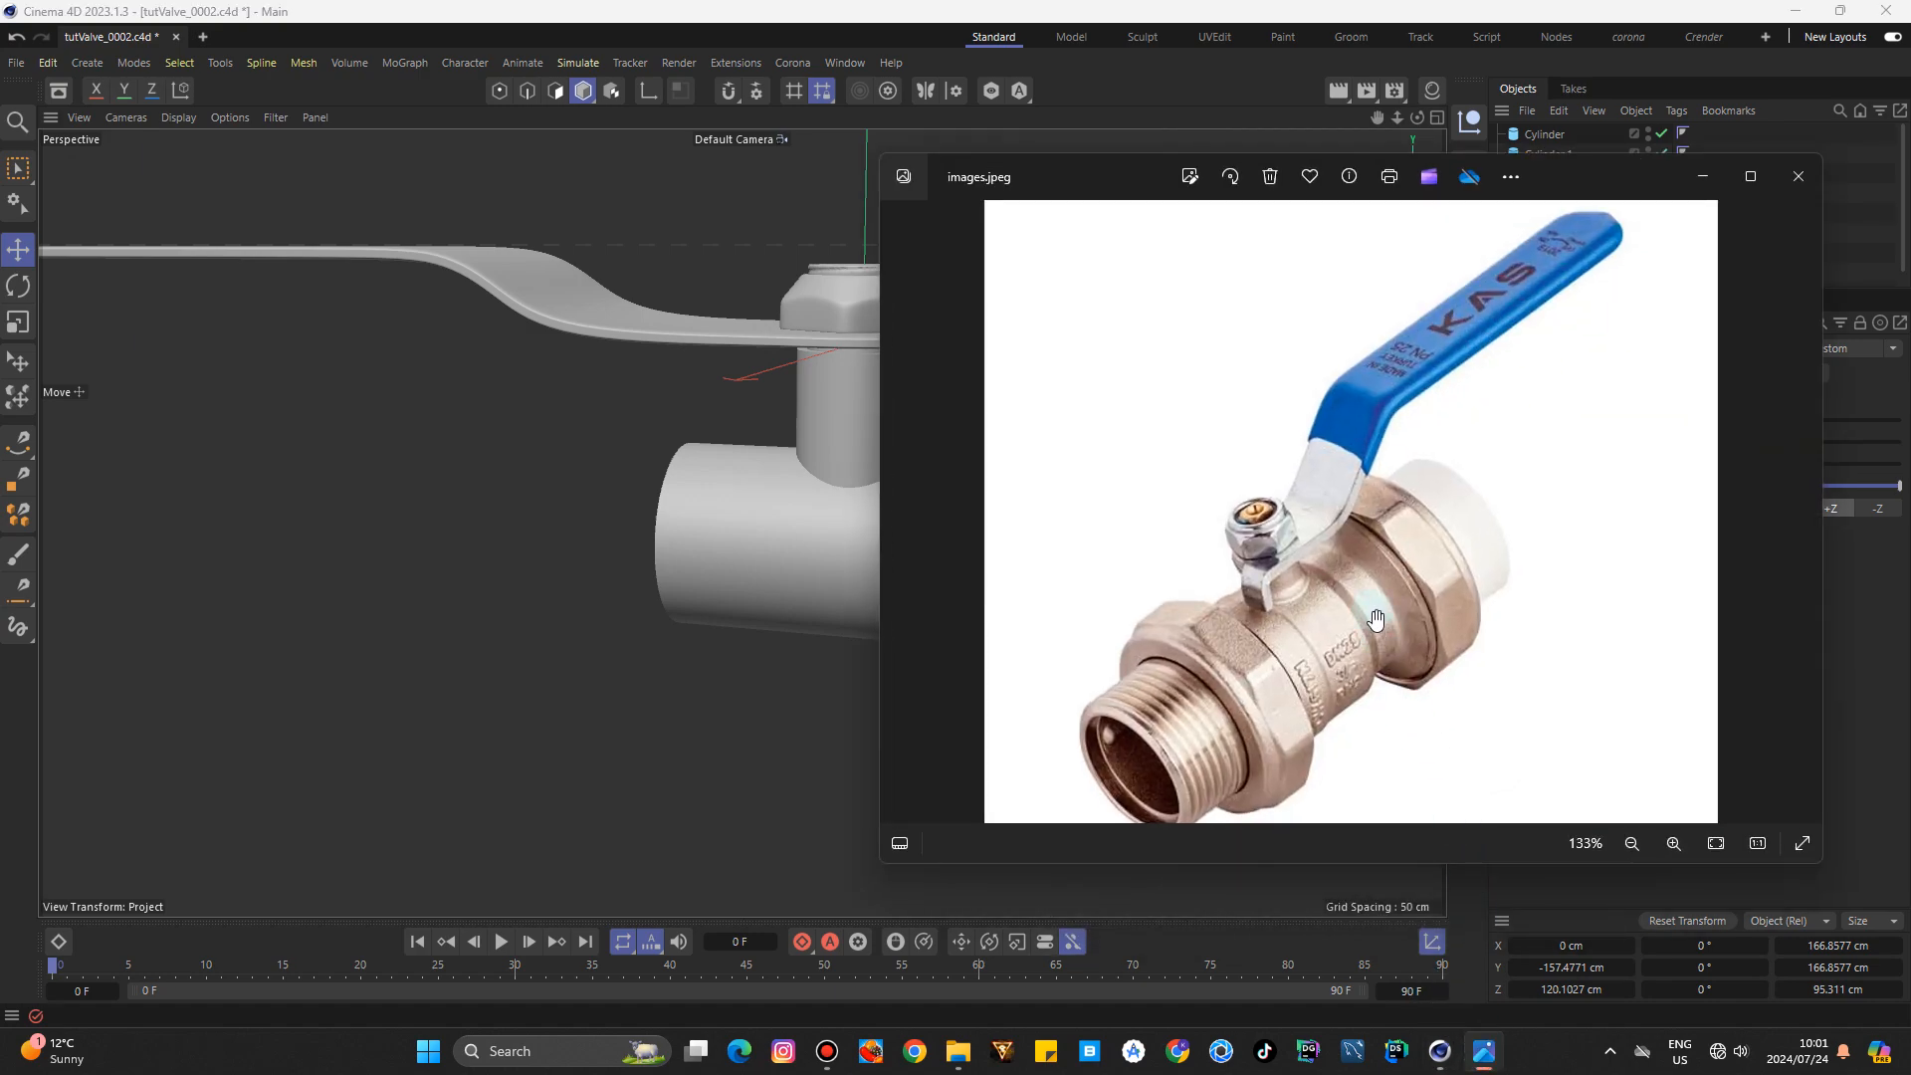
click(1482, 1052)
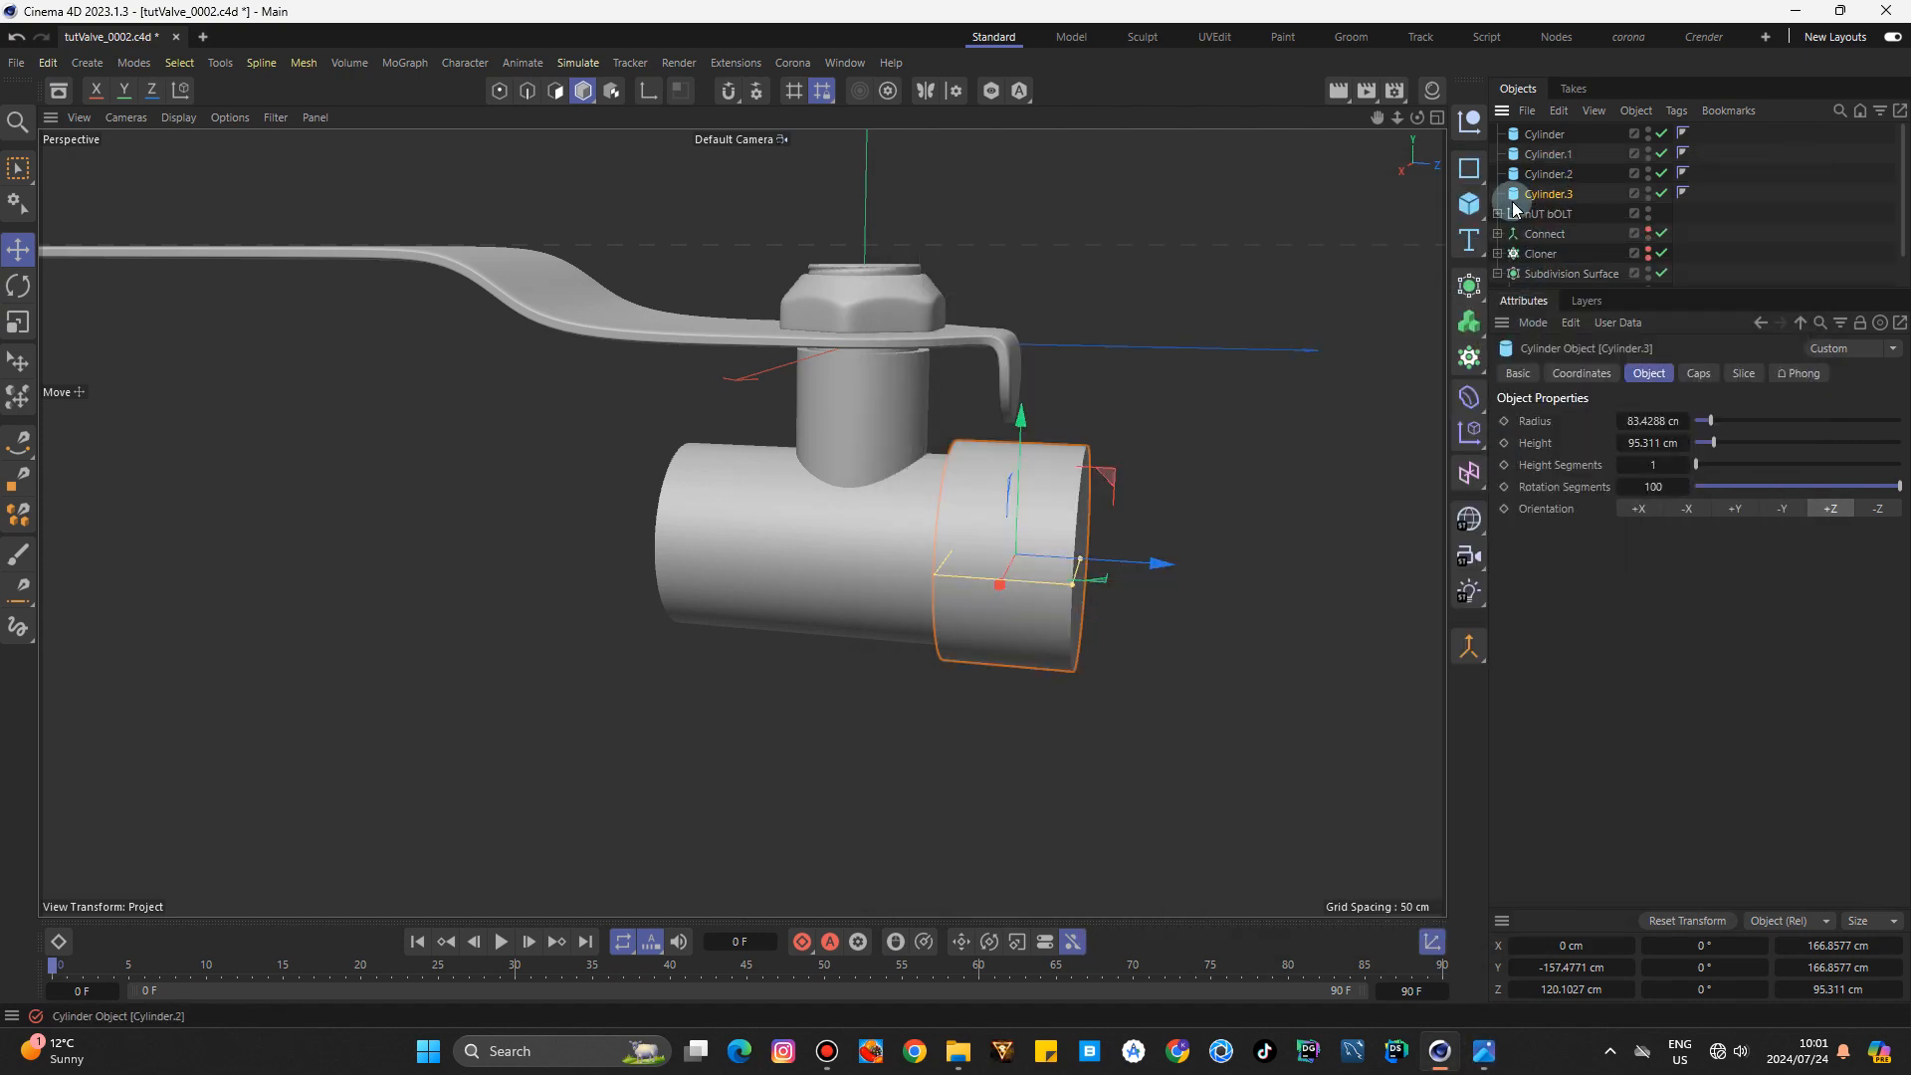
drag(1173, 565, 1234, 590)
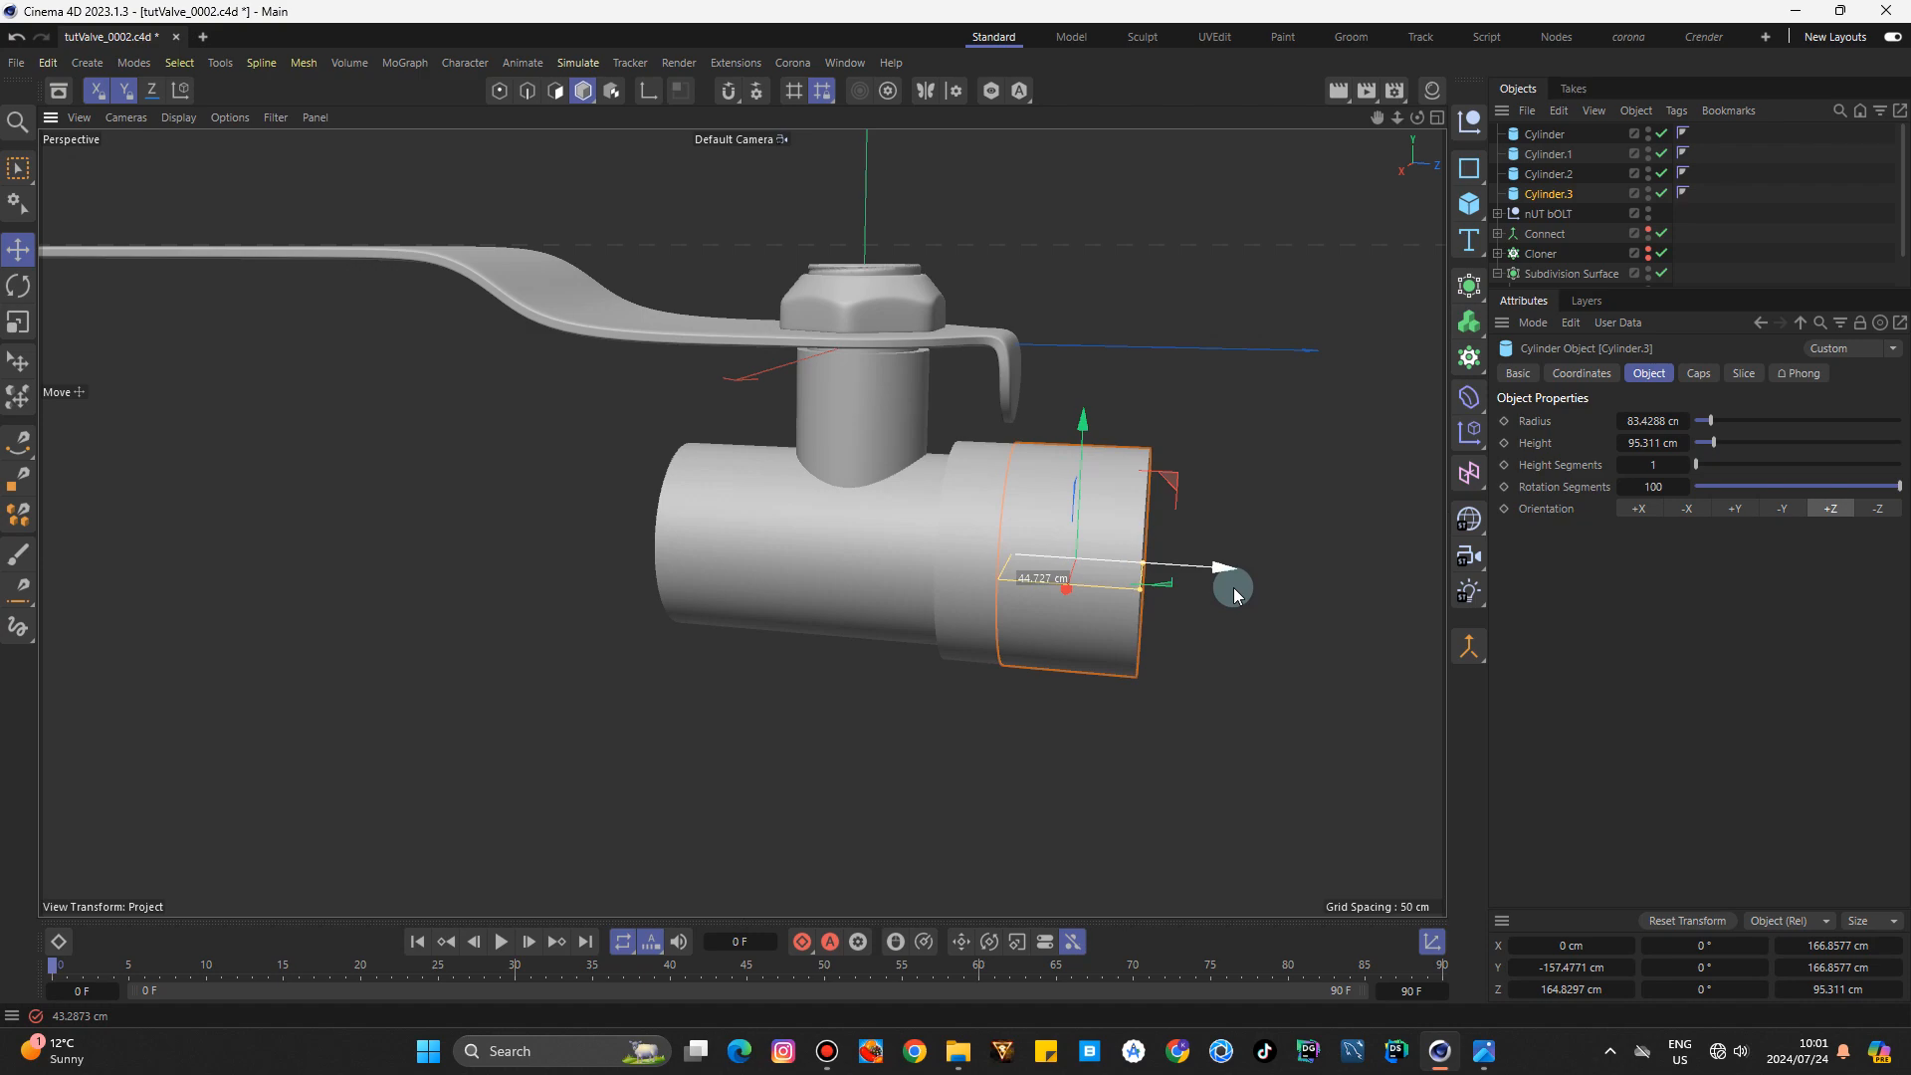
Shape the copied collar into a flange after checking the photo: about 105.9 cm radius, 38.7 cm height, at about Z 149.2 cm.
click(1484, 1051)
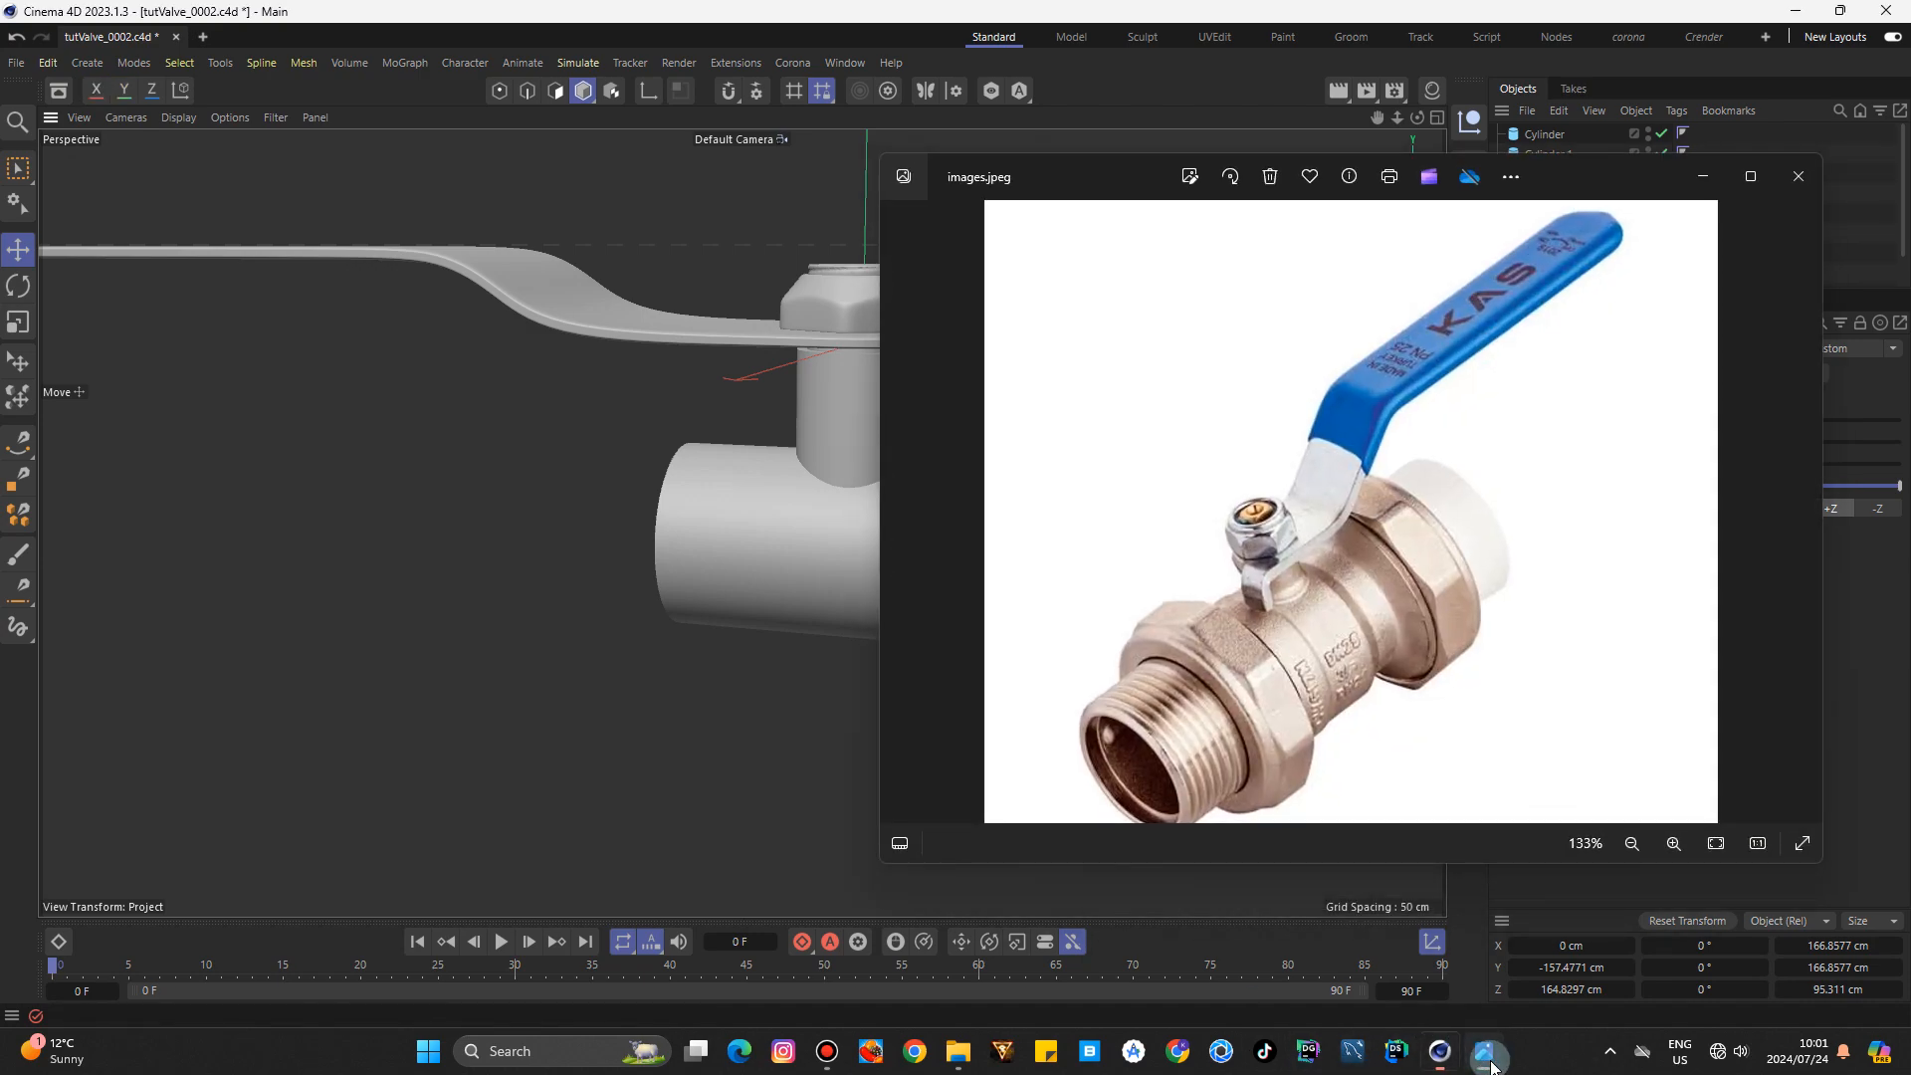
click(1488, 1057)
click(1488, 1058)
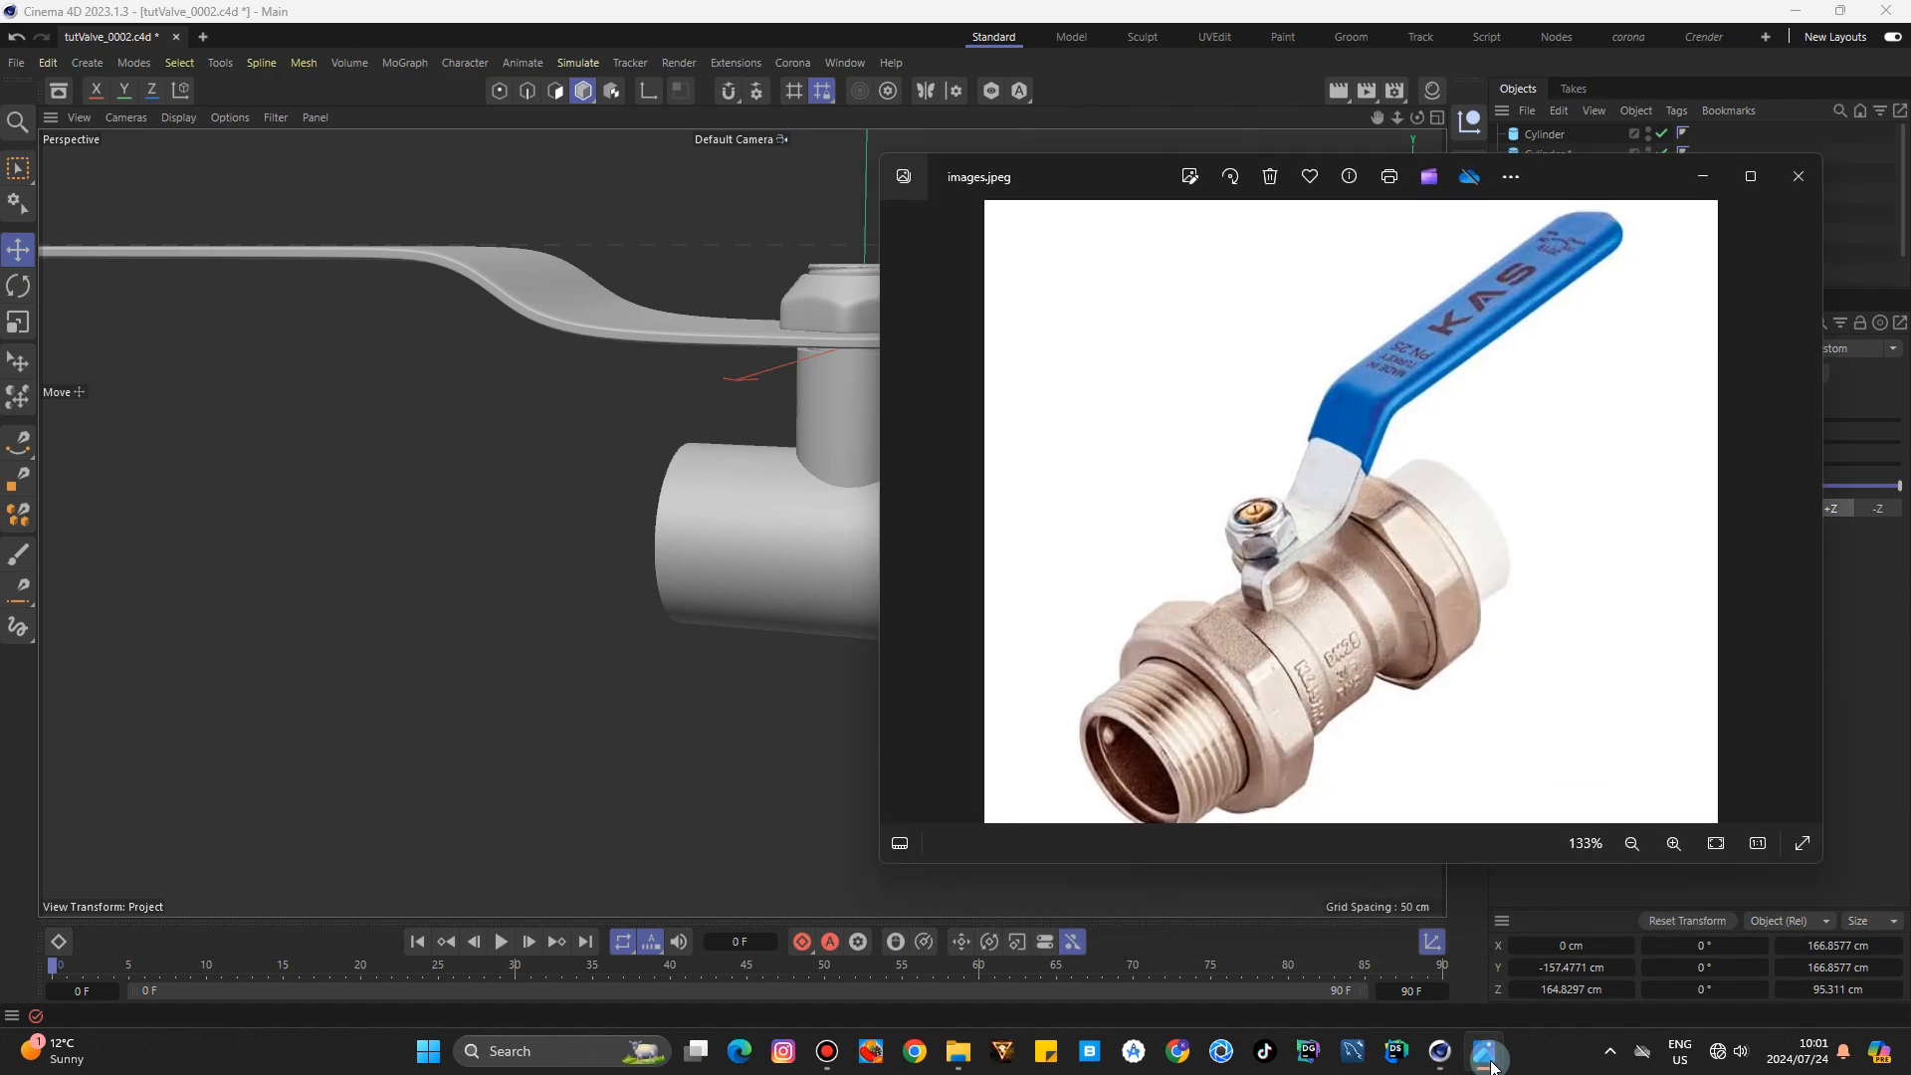
click(1486, 1055)
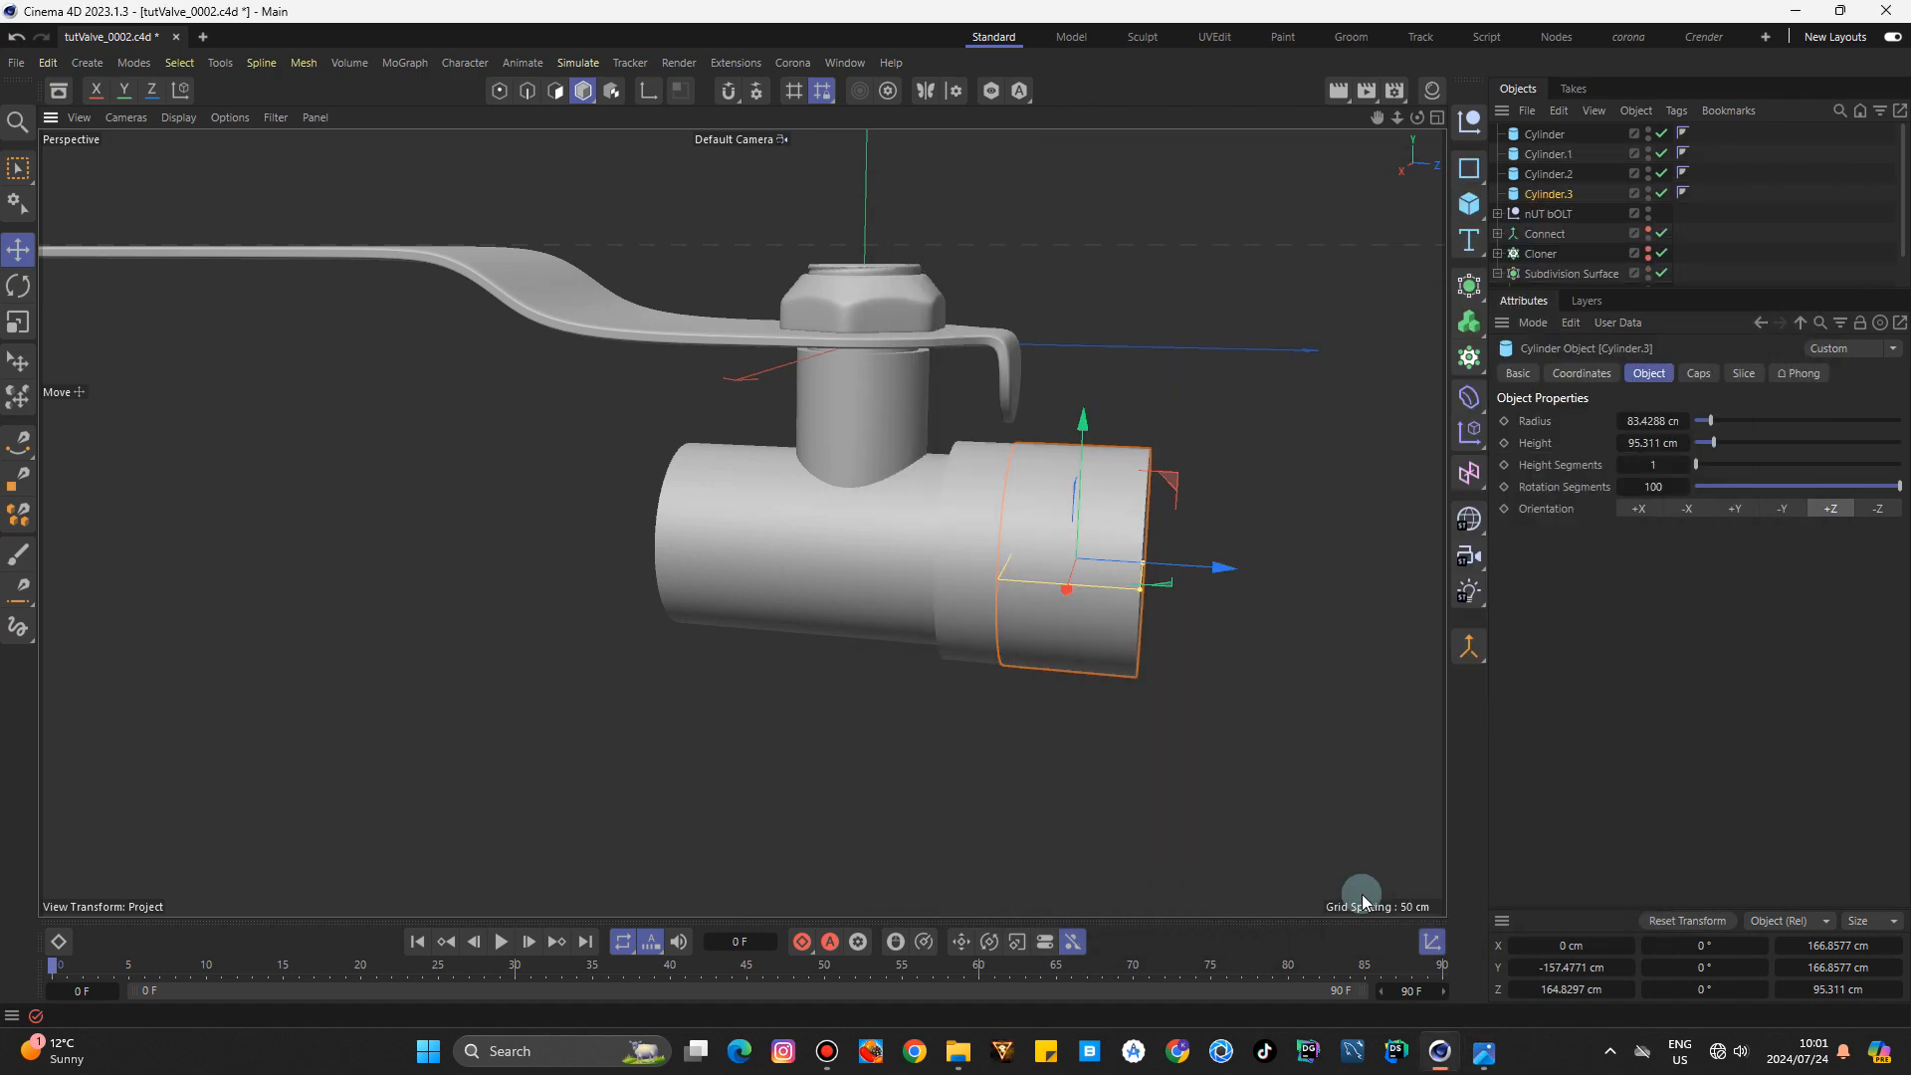
drag(1417, 118, 1356, 164)
drag(1078, 671, 1103, 615)
drag(1418, 118, 1483, 97)
drag(1179, 547, 1173, 545)
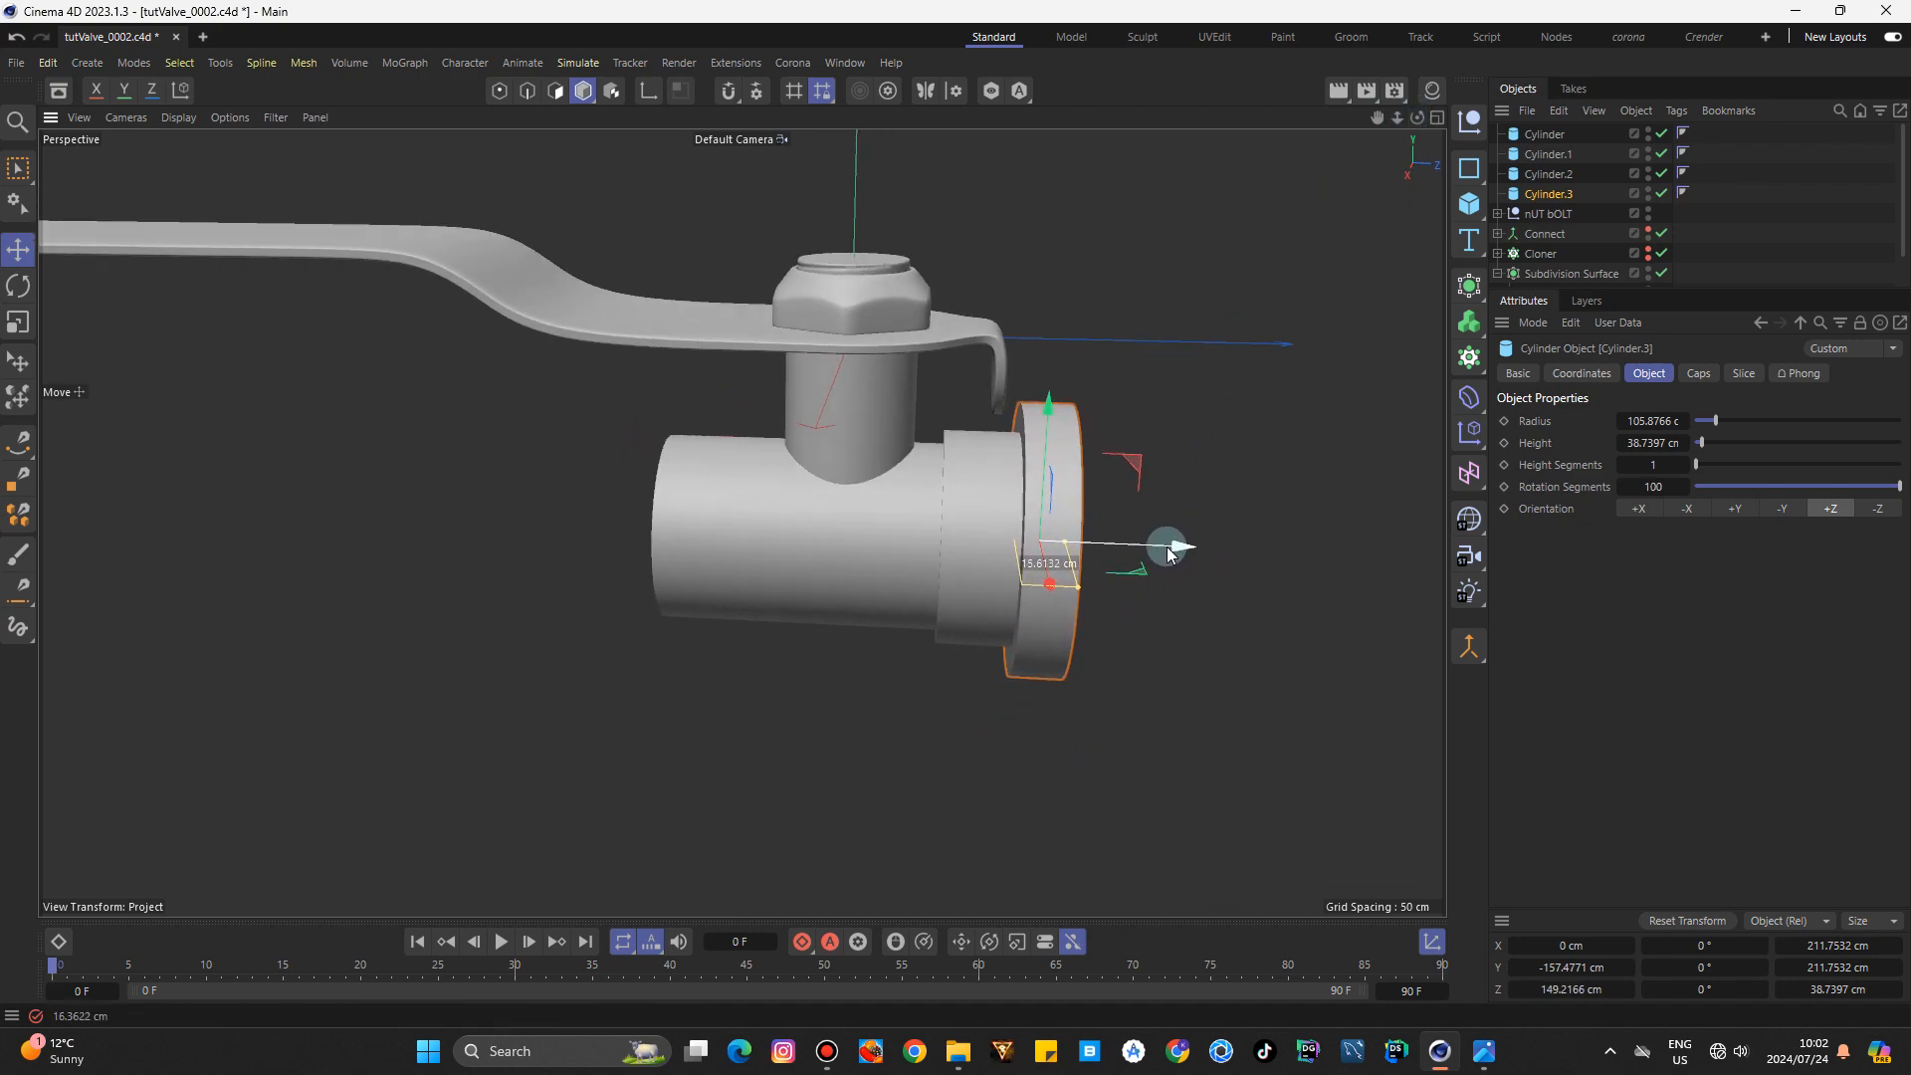
drag(1413, 121, 1414, 118)
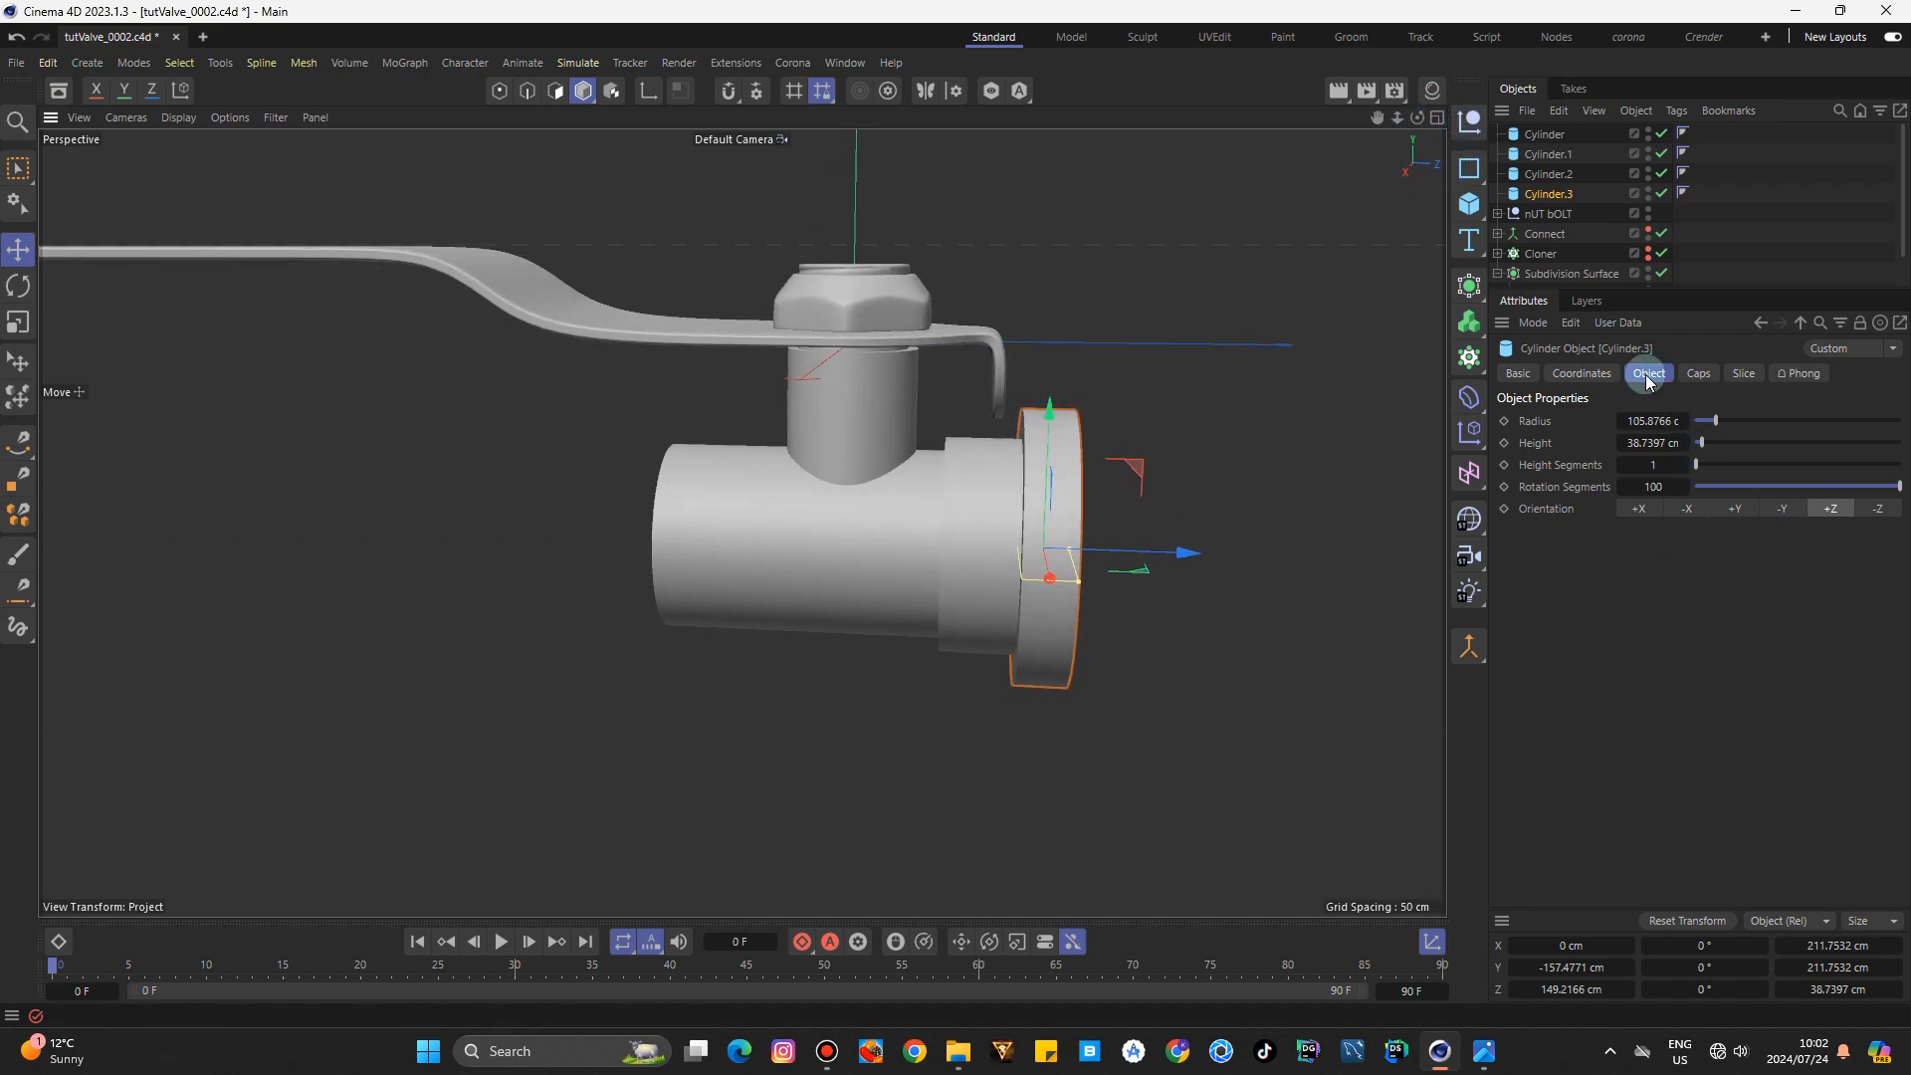
Add a tube primitive oriented to +Z and place it on the flange's centre at Y -157.4771 cm, Z 149.2166 cm.
click(1467, 213)
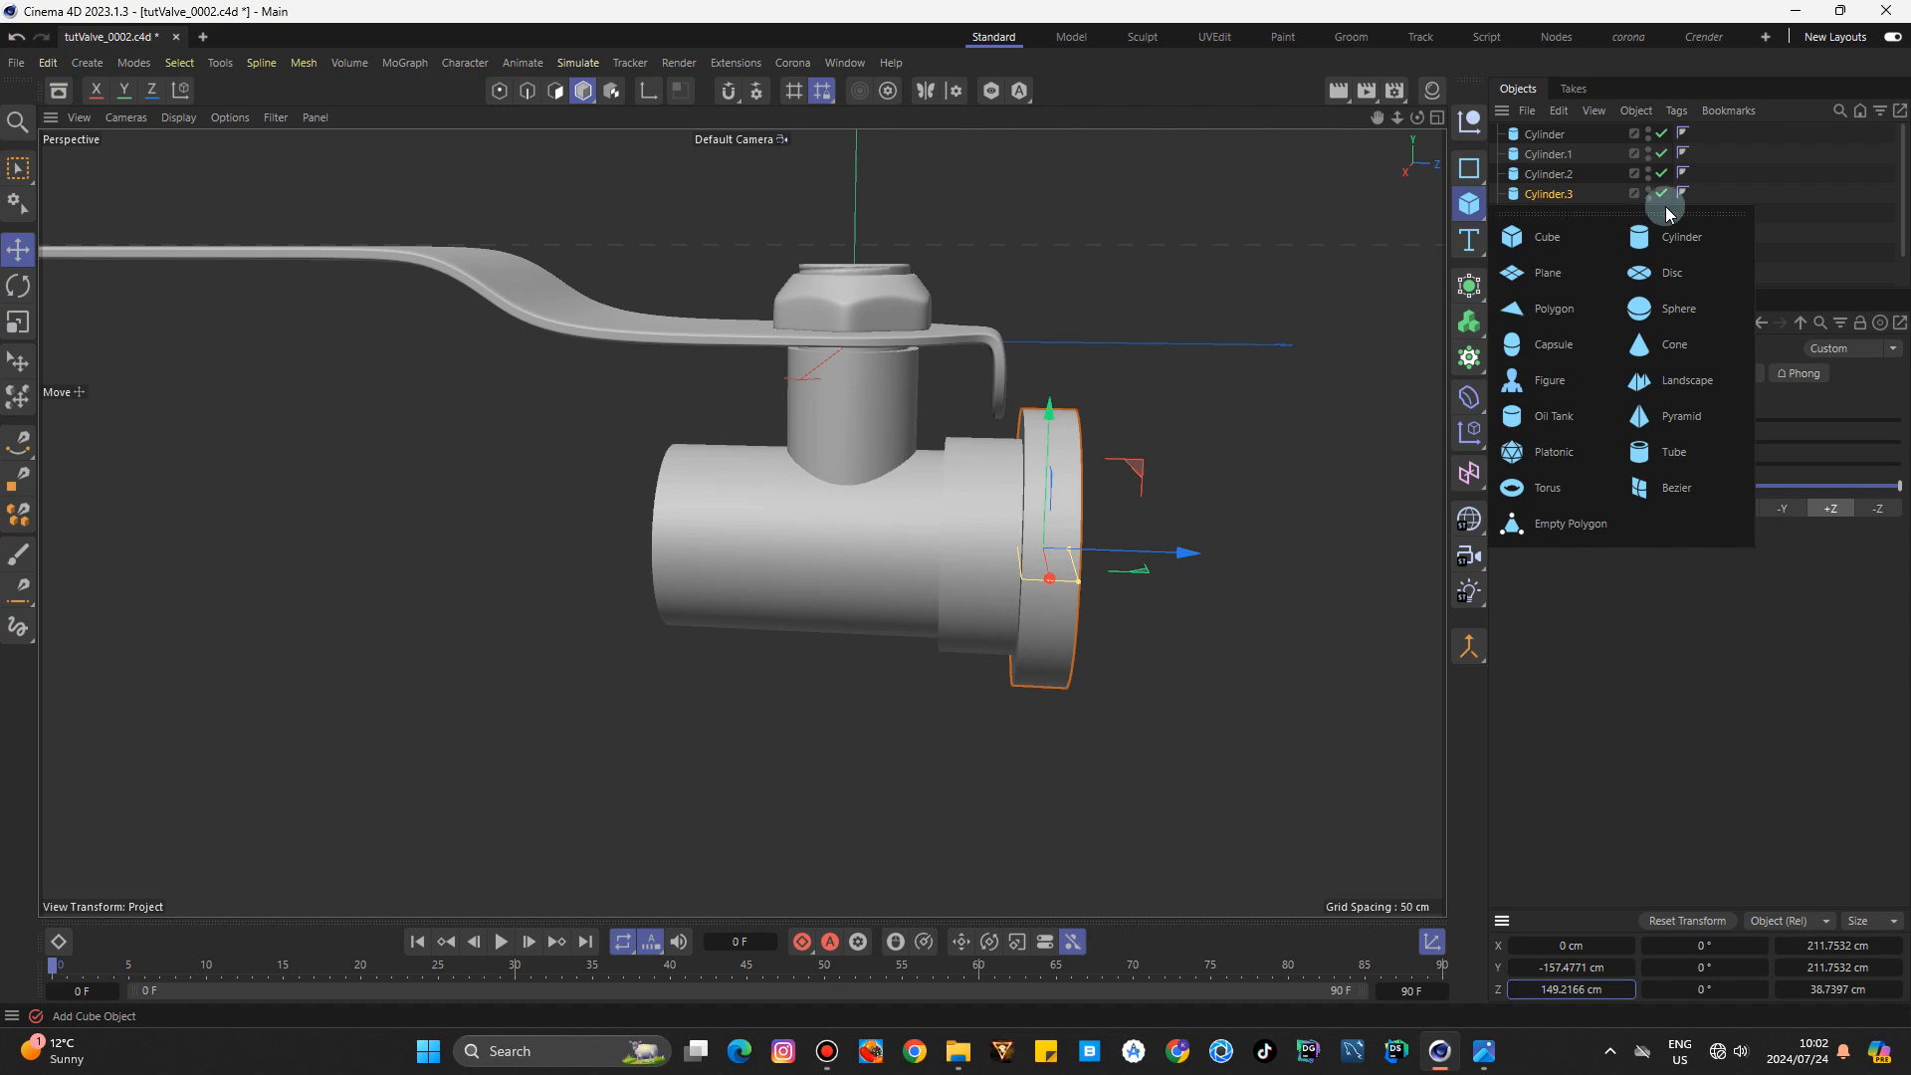
click(1673, 452)
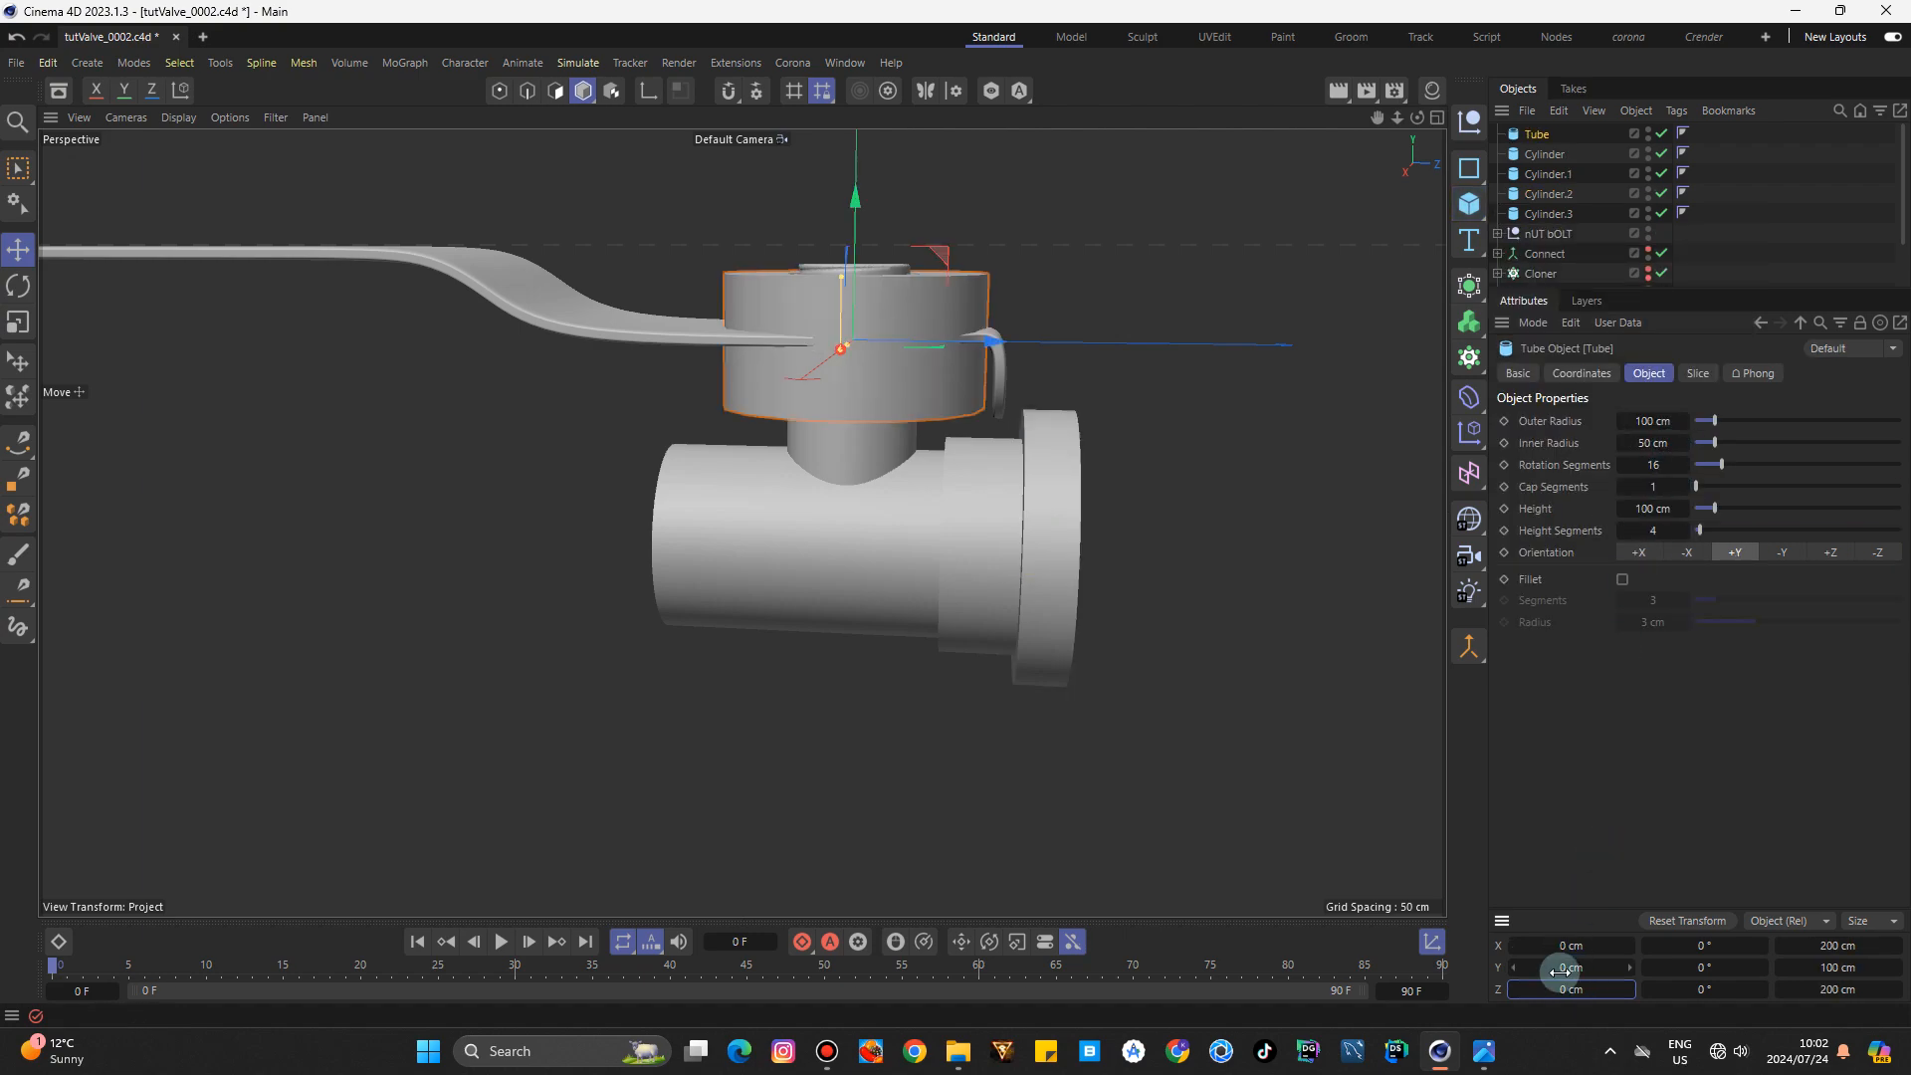
click(1842, 556)
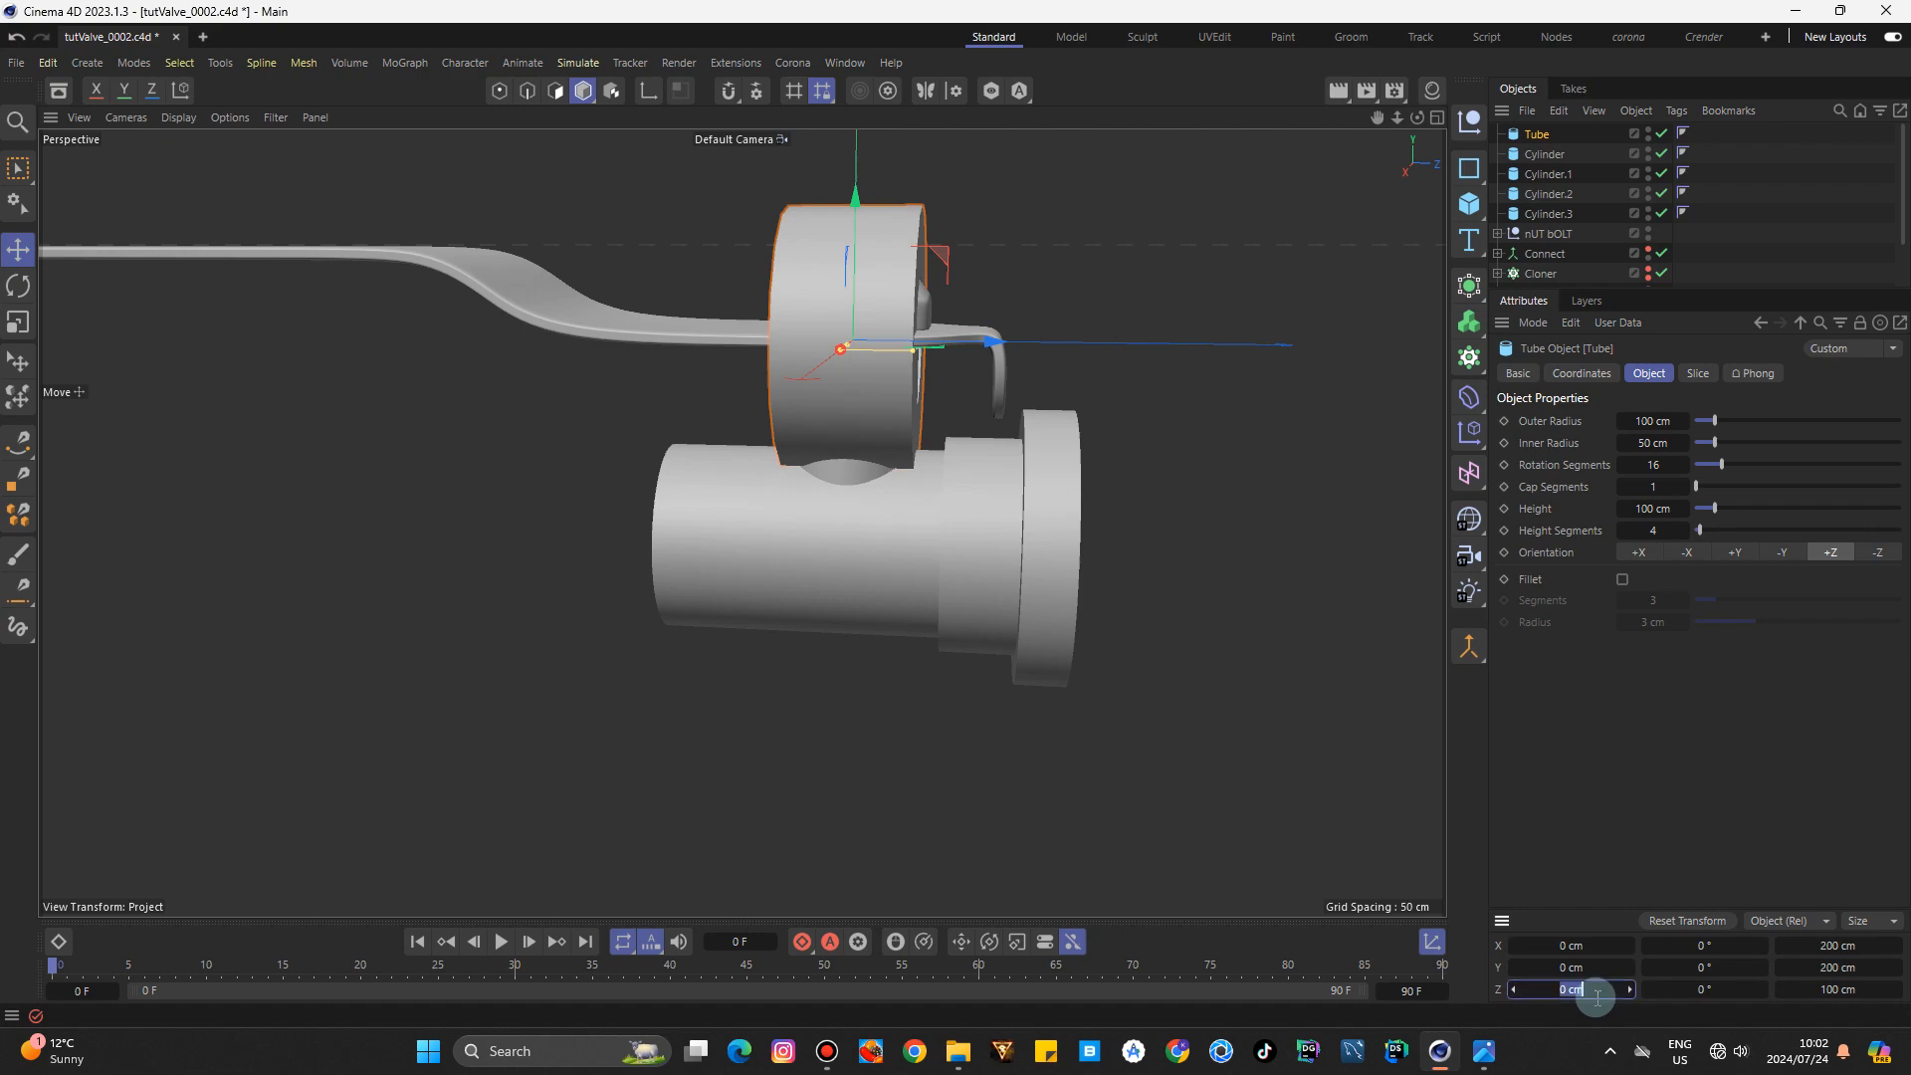
key(Return)
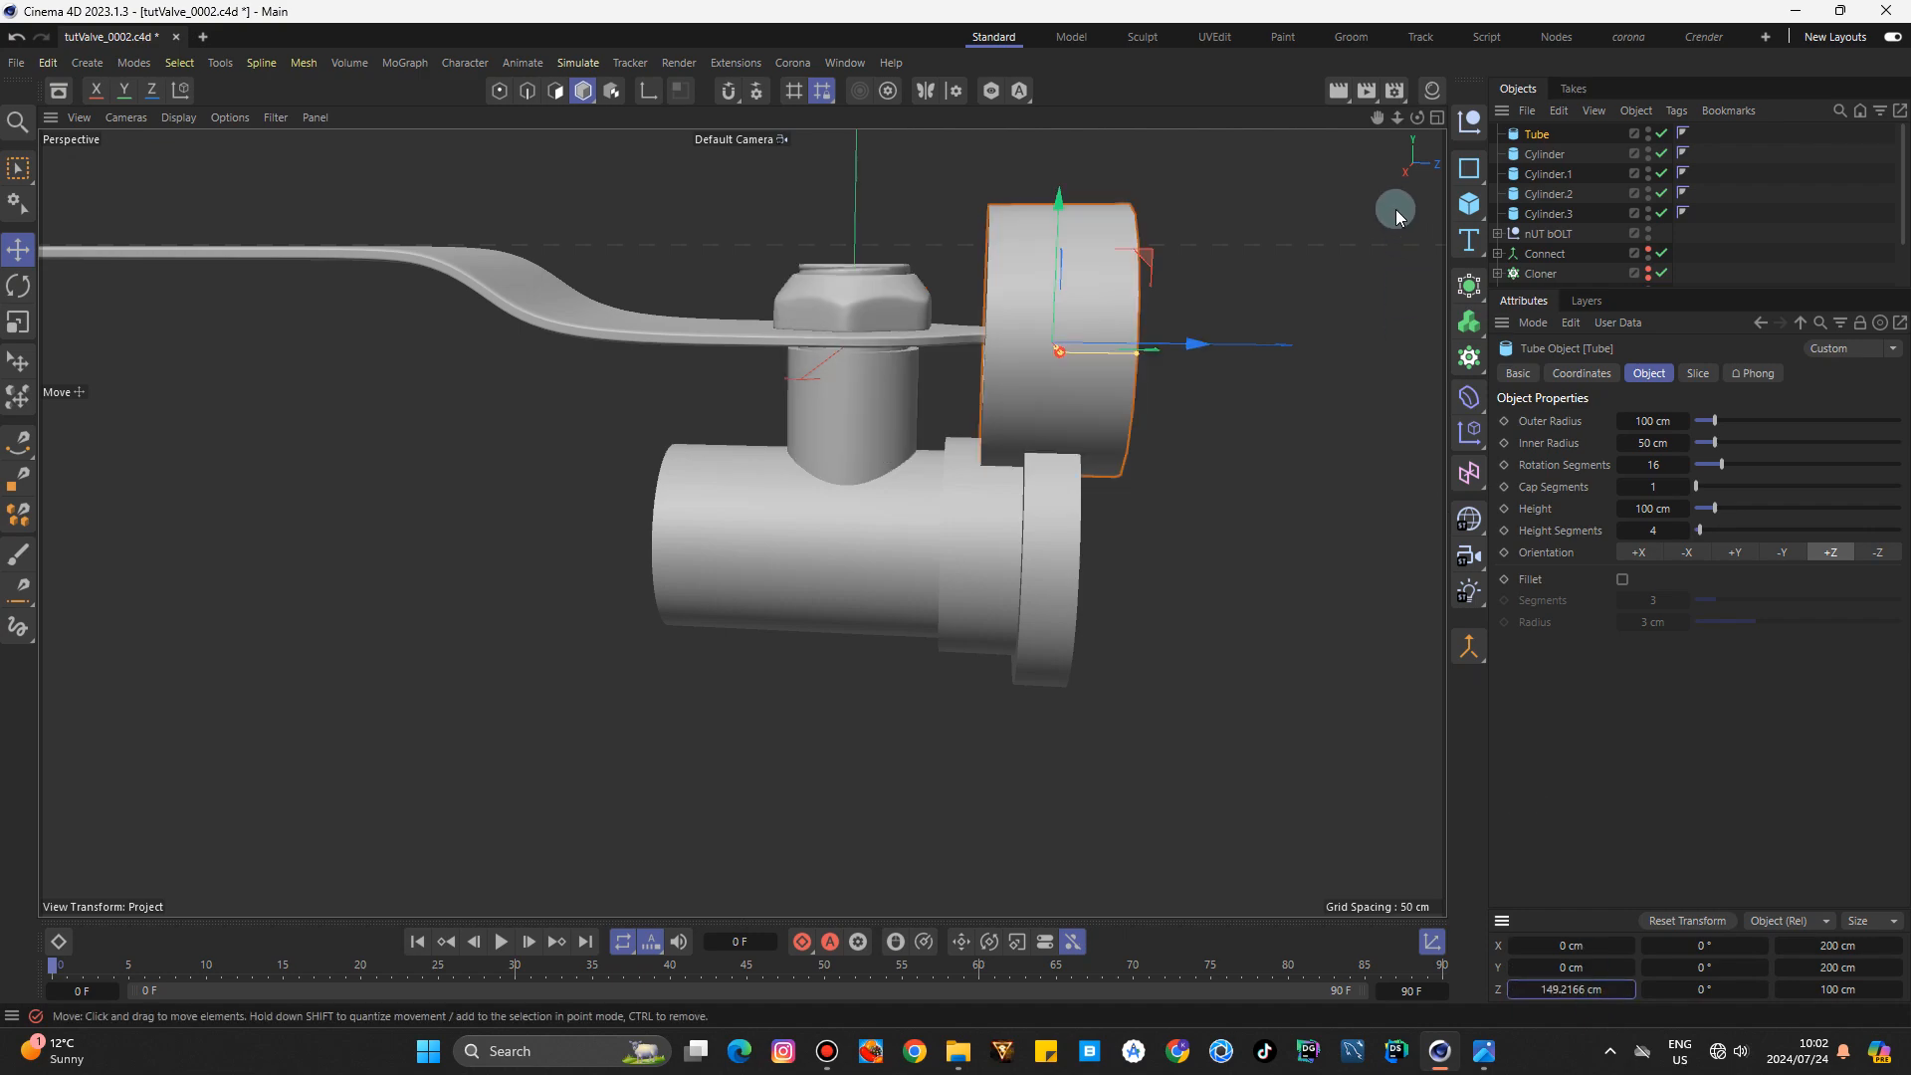
click(1544, 213)
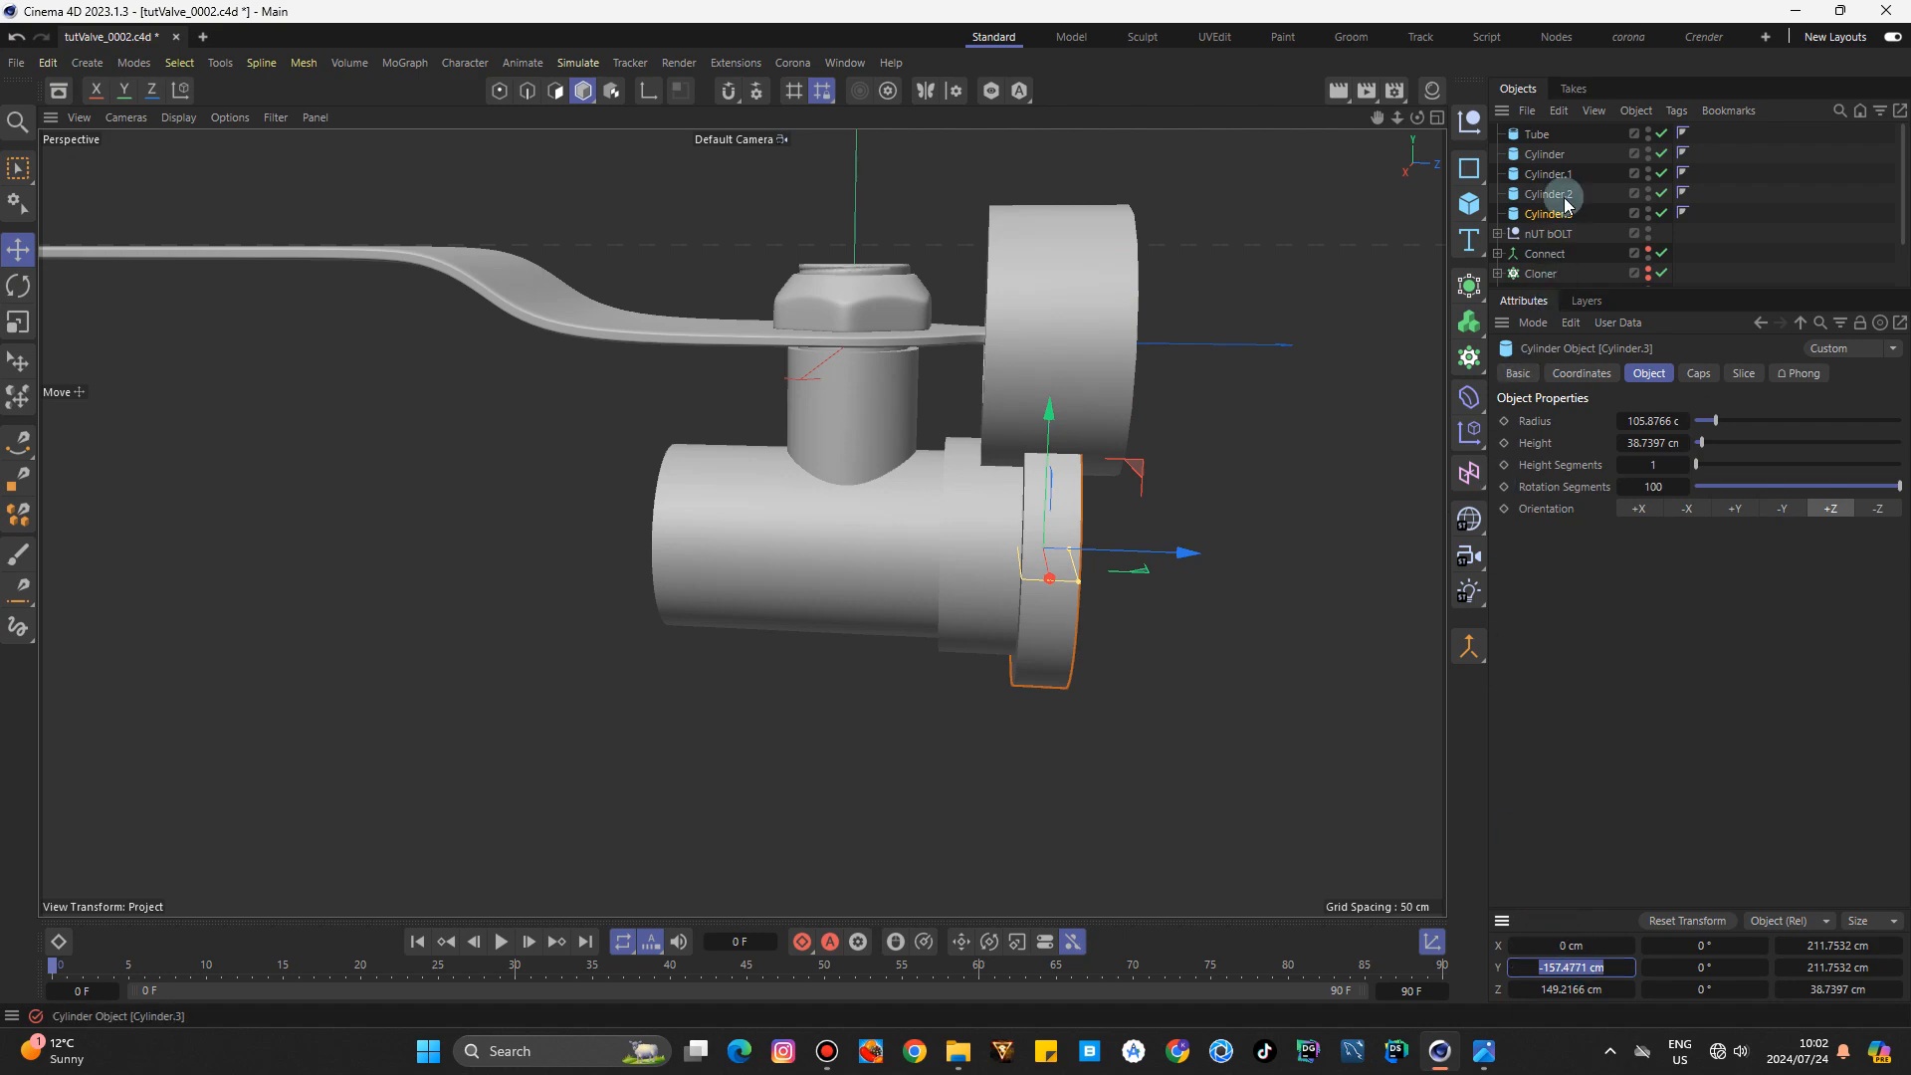
click(1537, 134)
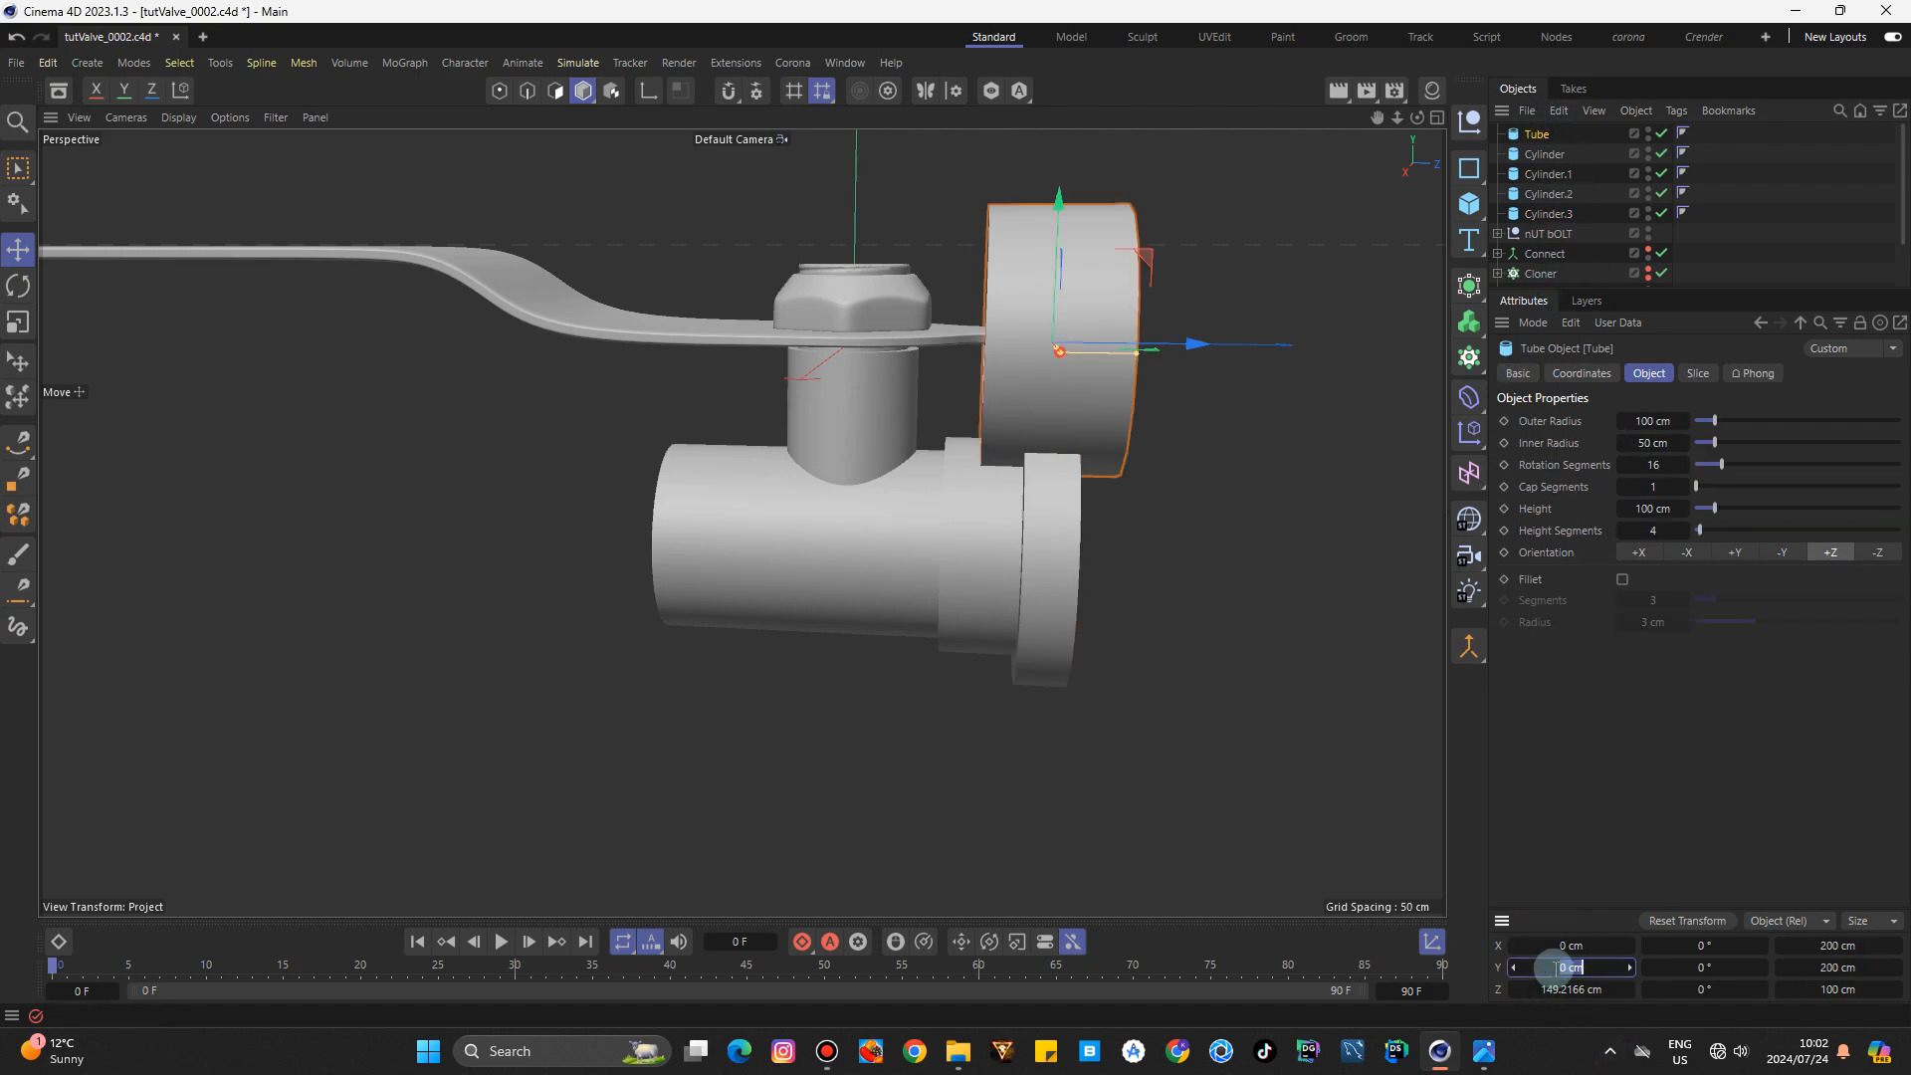
key(Return)
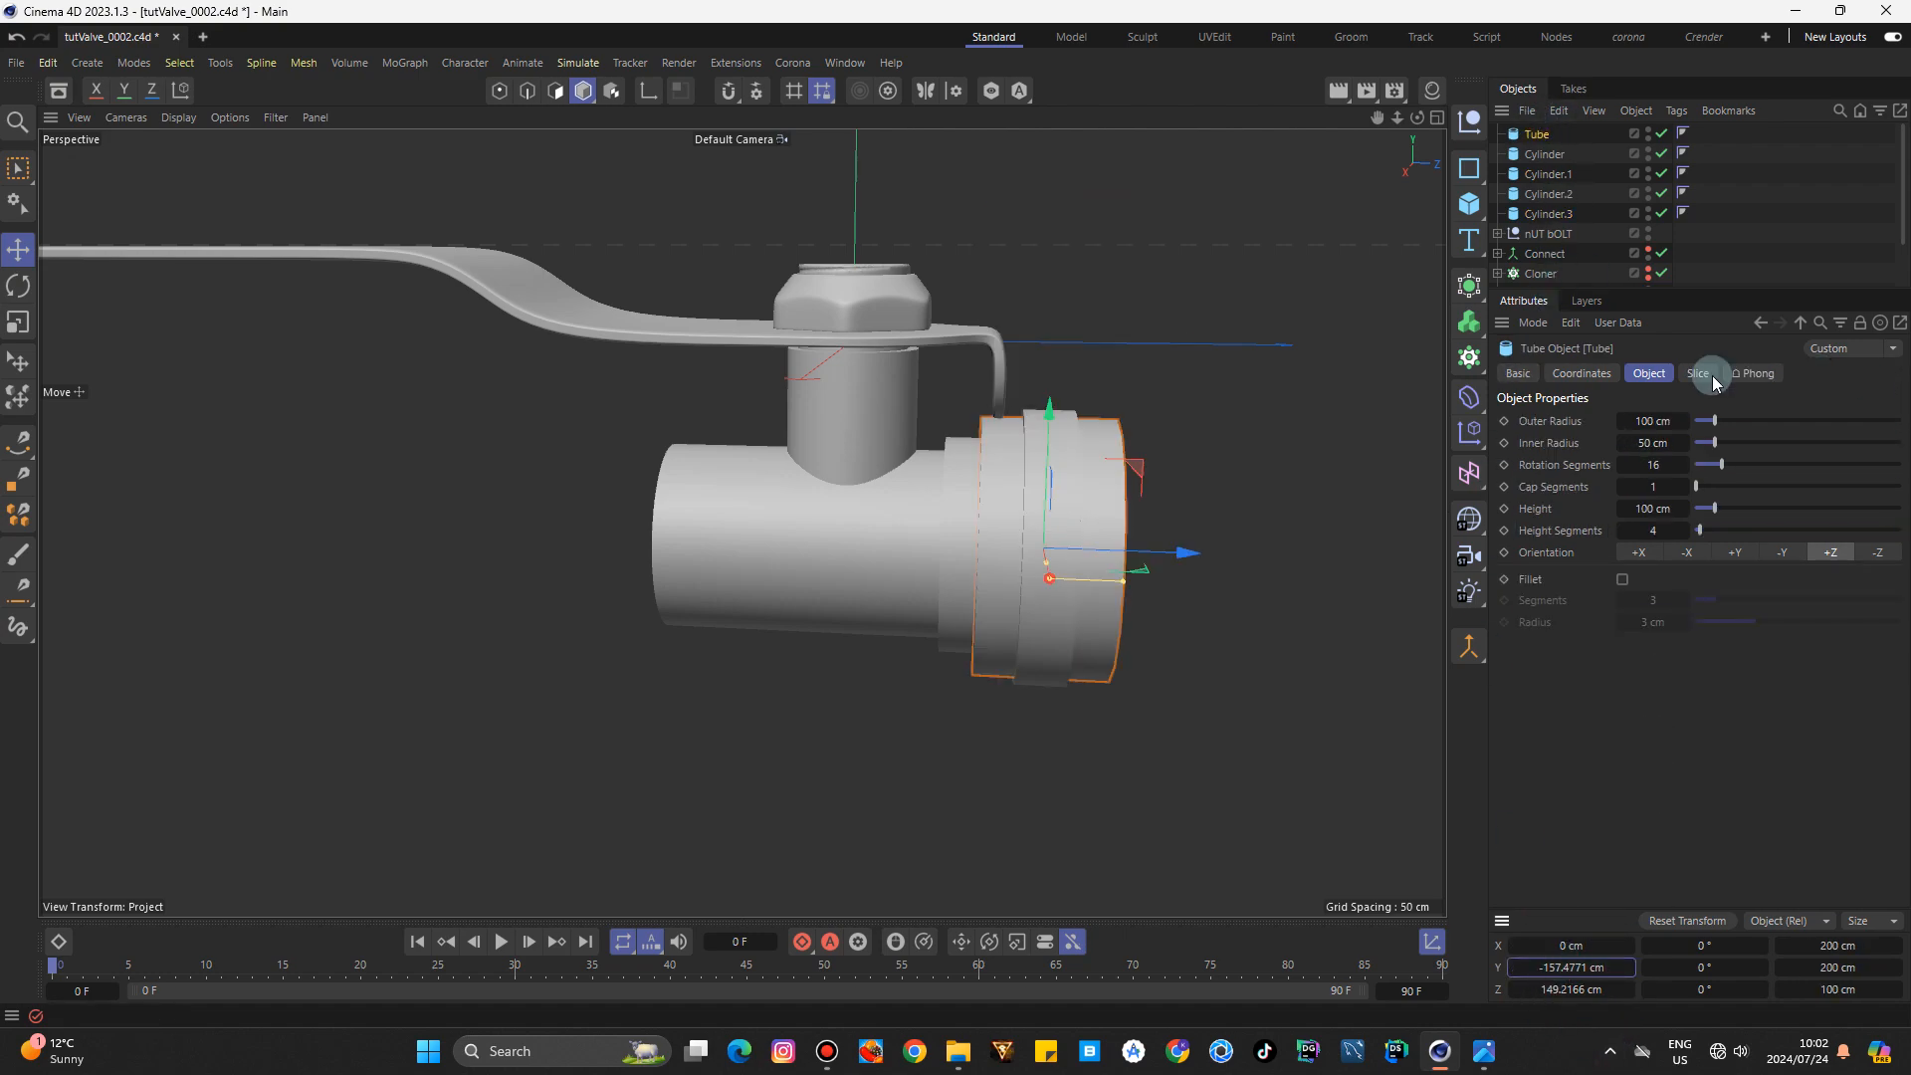
Move the tube outward along Z to about 203.8 cm and set its rotation segments to 8.
drag(1417, 117, 1338, 308)
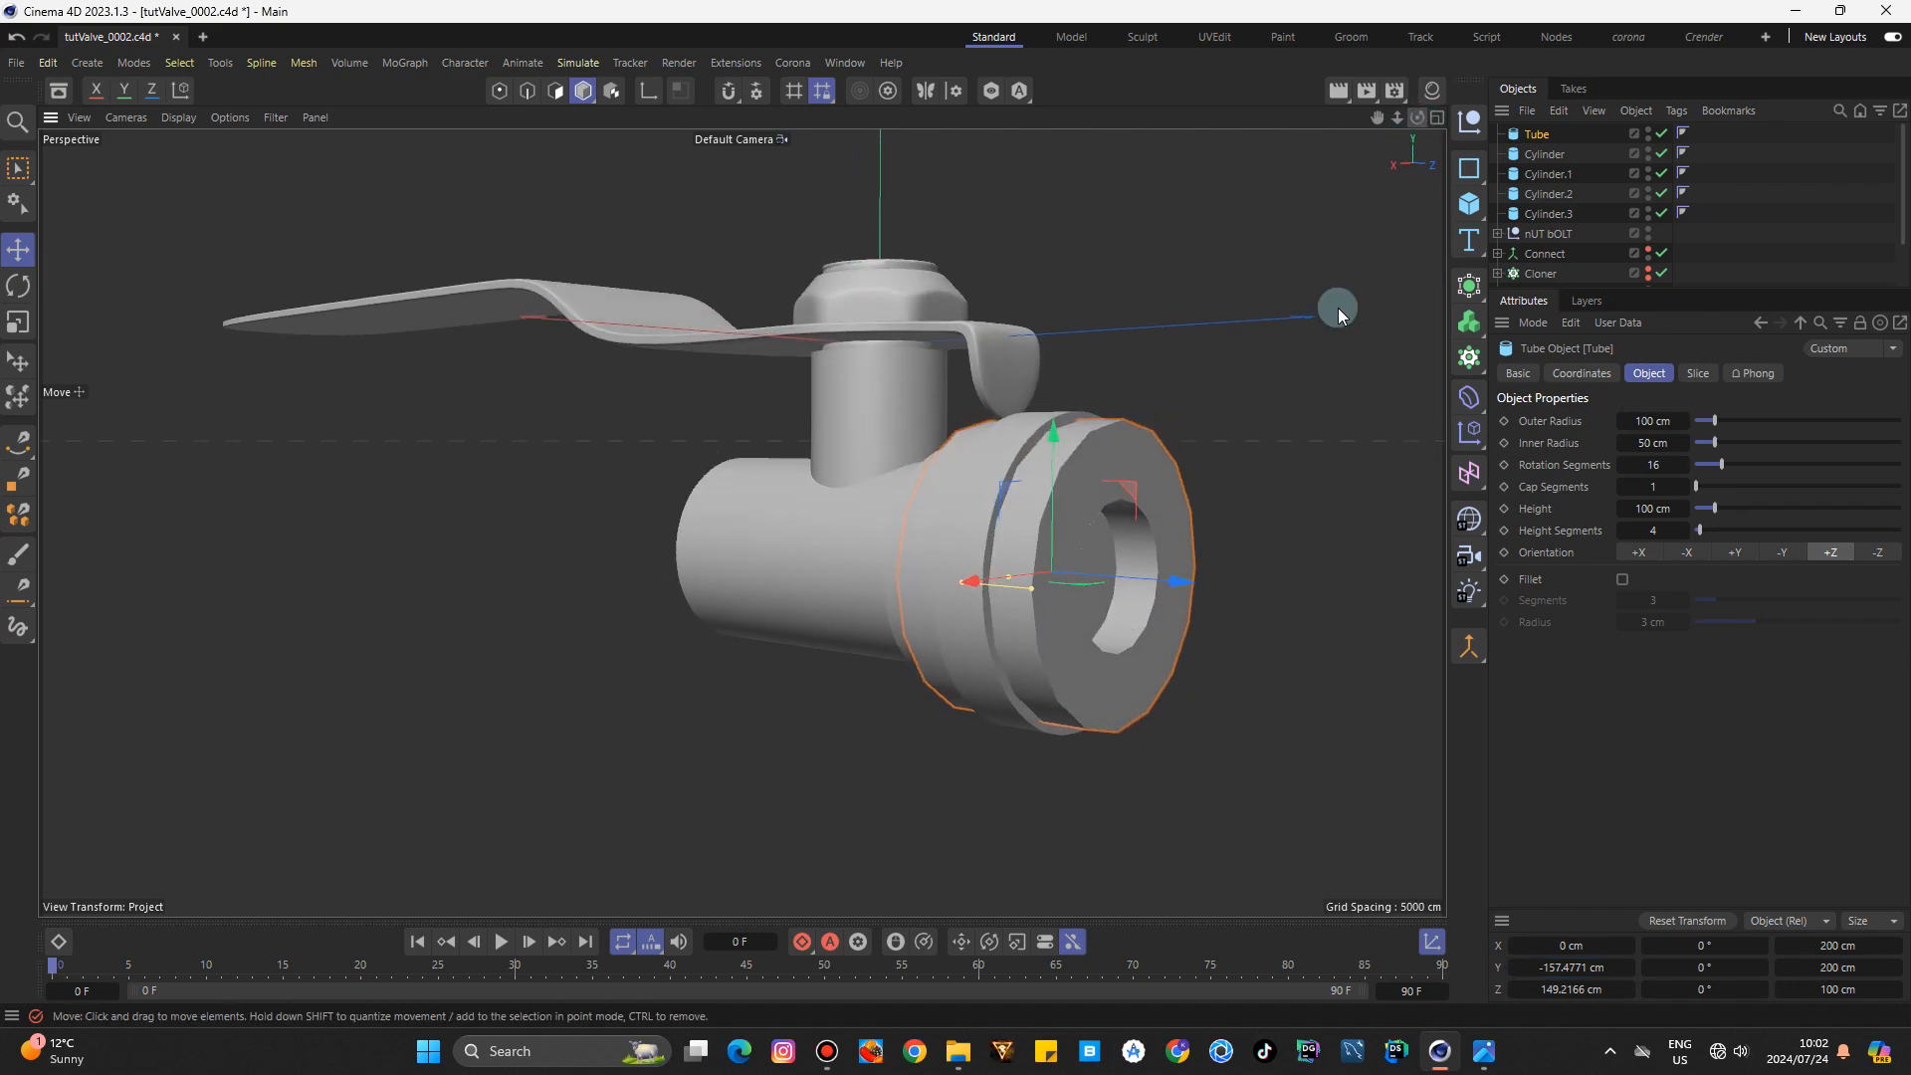
drag(1175, 600, 1250, 619)
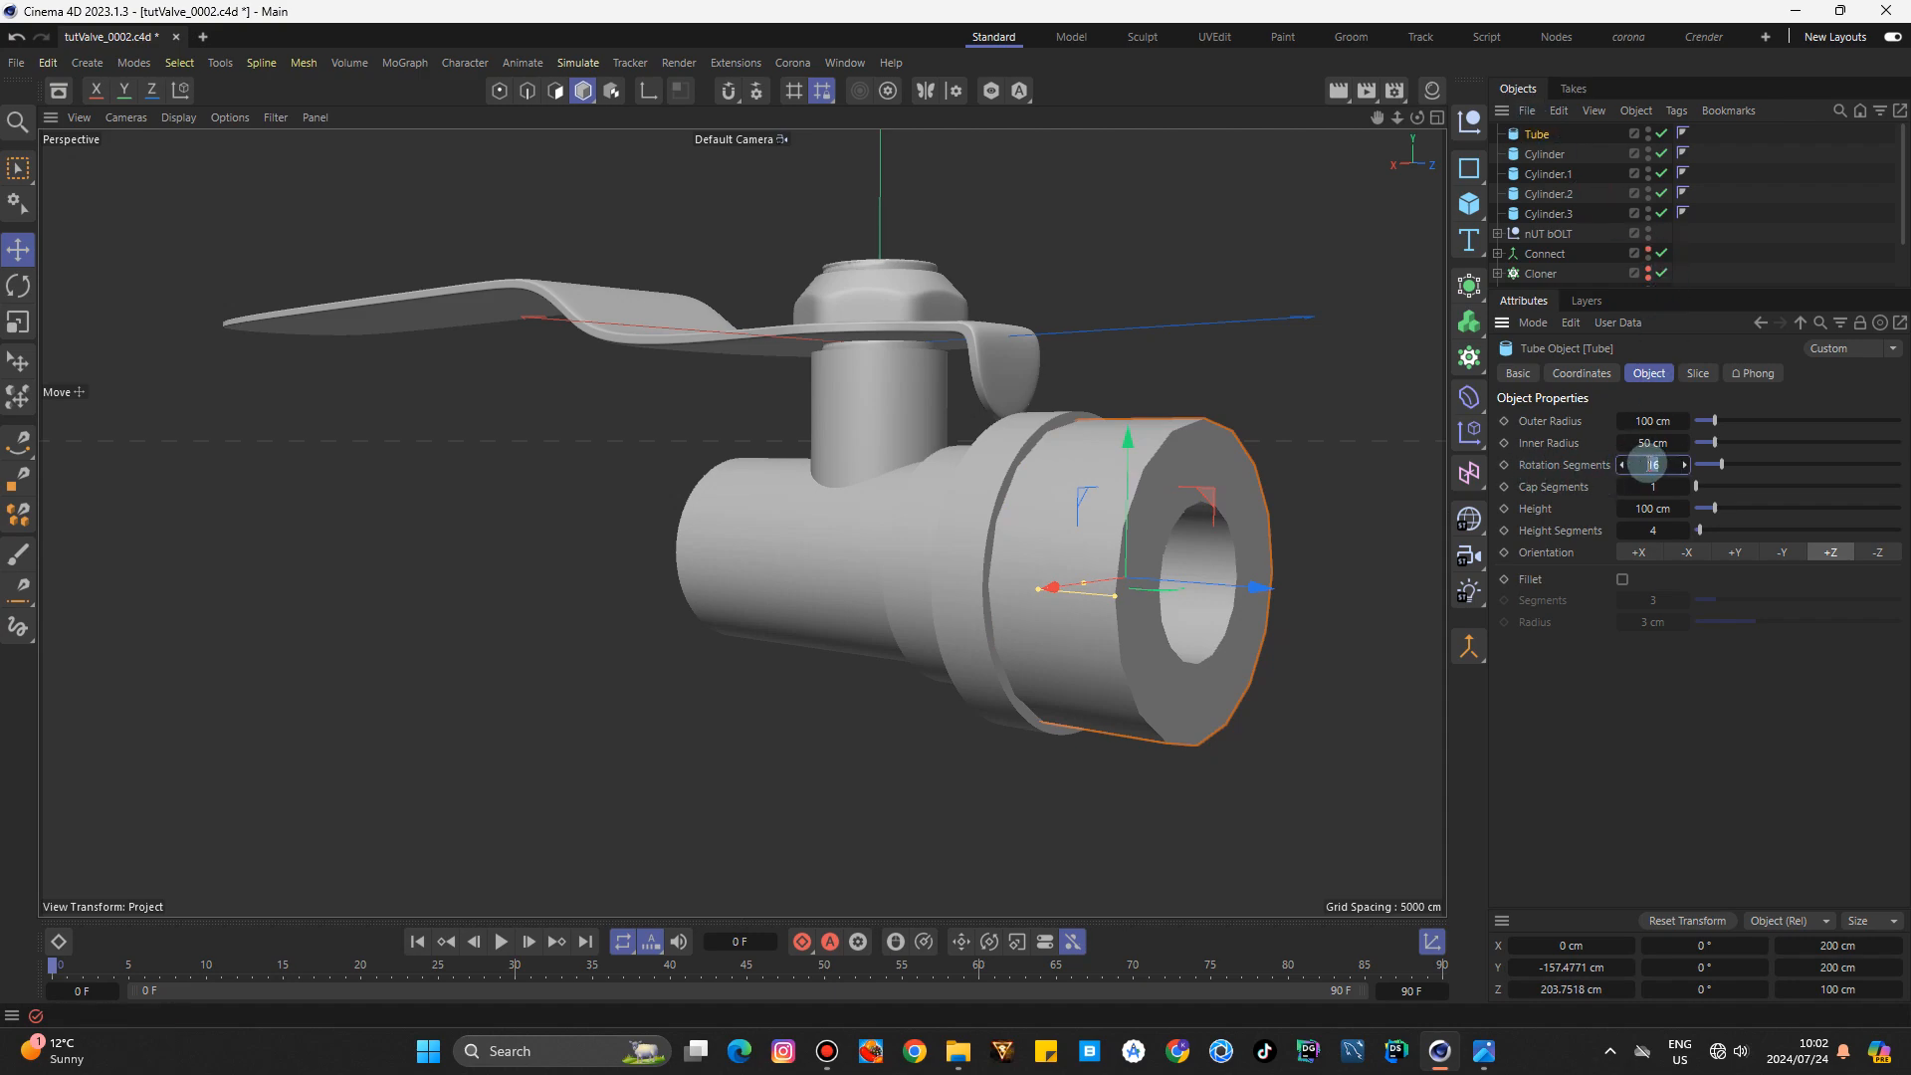
key(Return)
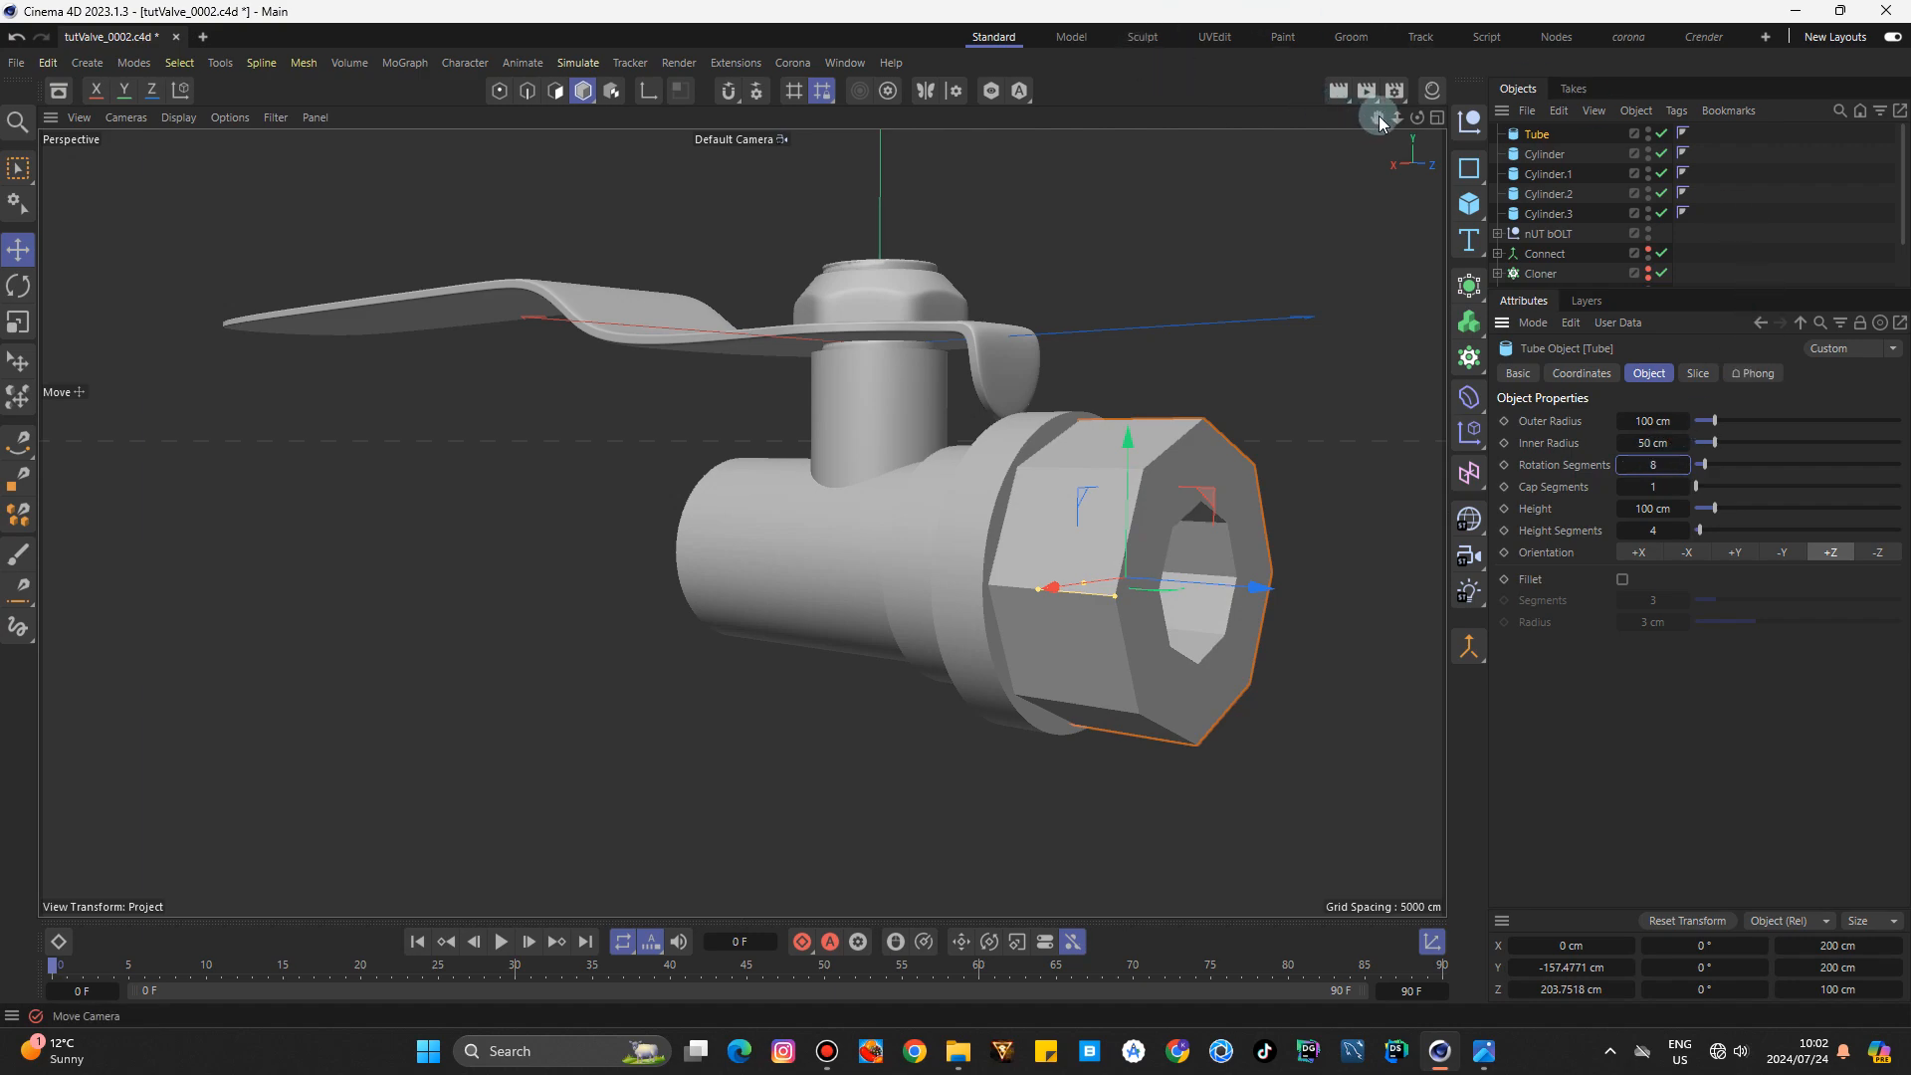
Shorten the octagonal tube to about 48.5 cm, and scale it up uniformly to about 235 cm across and 57 cm thick.
drag(1419, 132, 1344, 154)
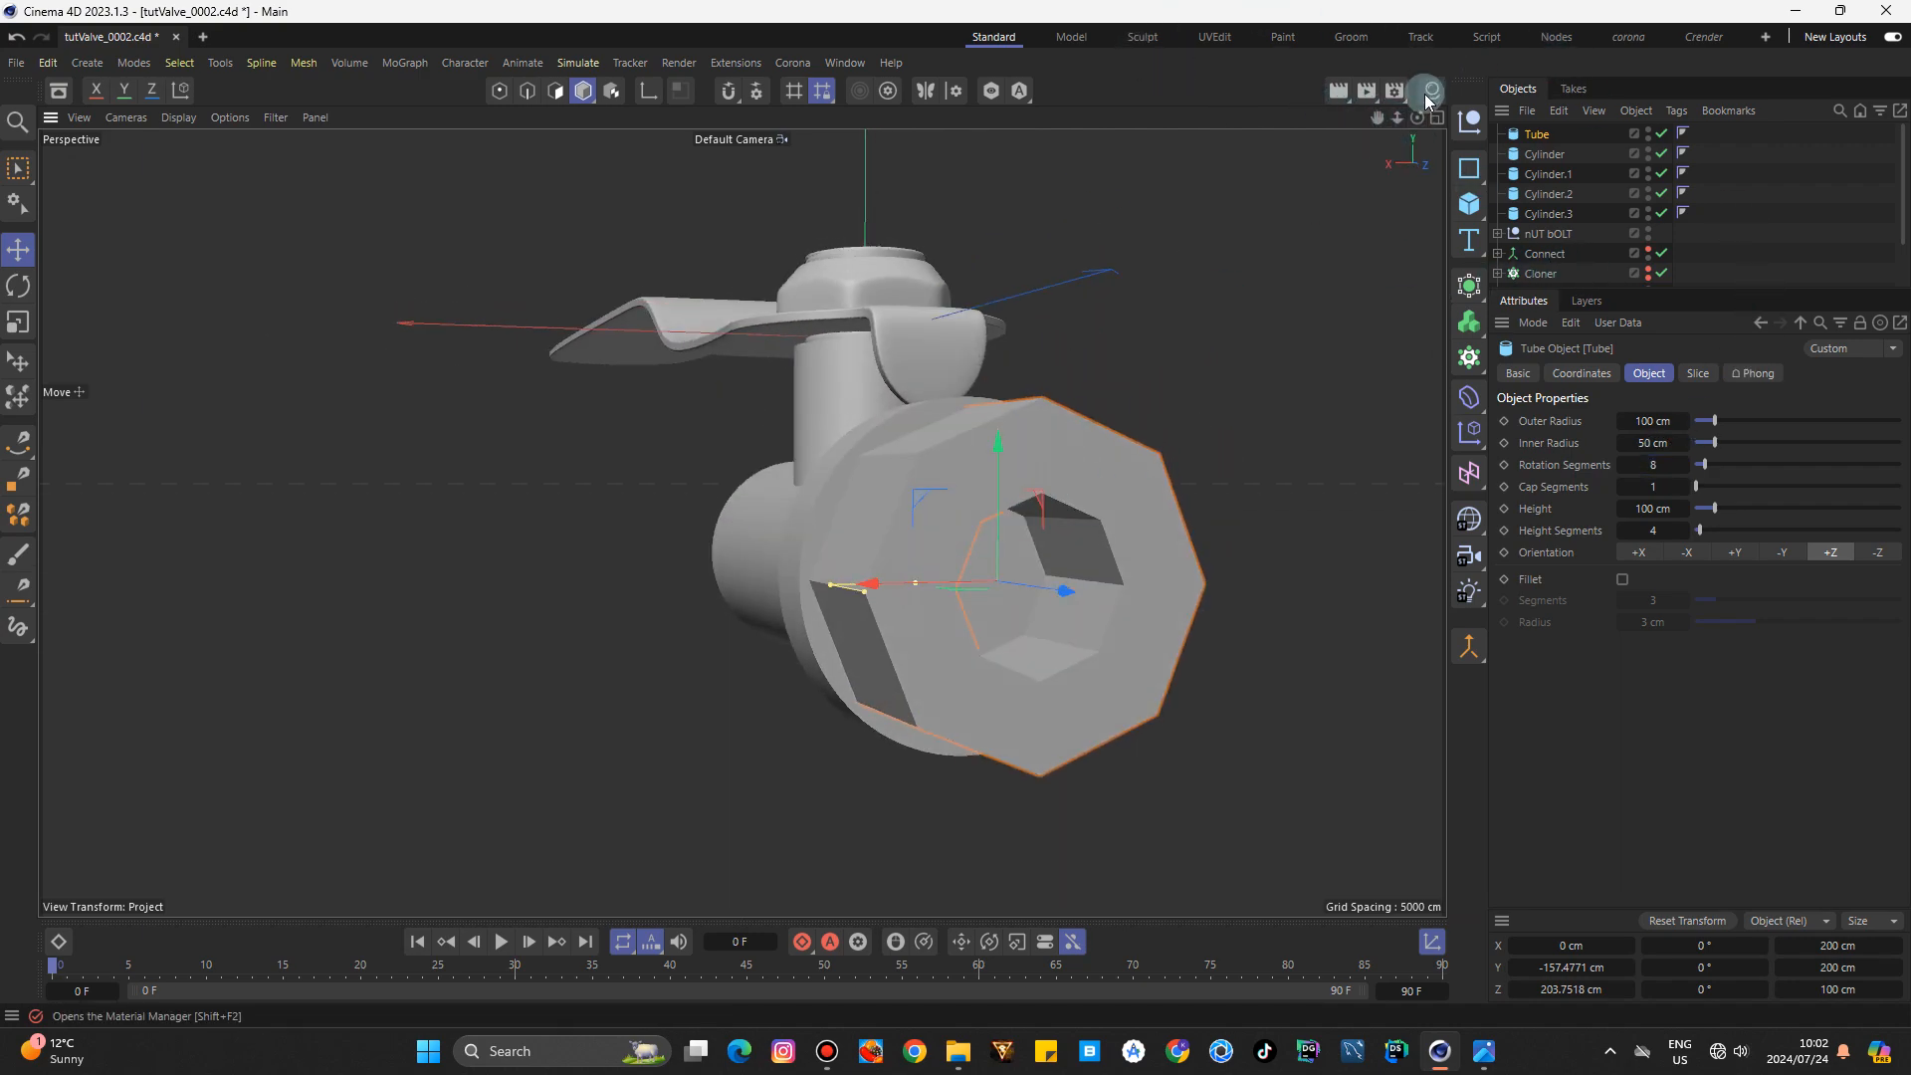
mouse_move(1418, 118)
mouse_down()
mouse_move(1483, 145)
mouse_move(1417, 120)
mouse_up()
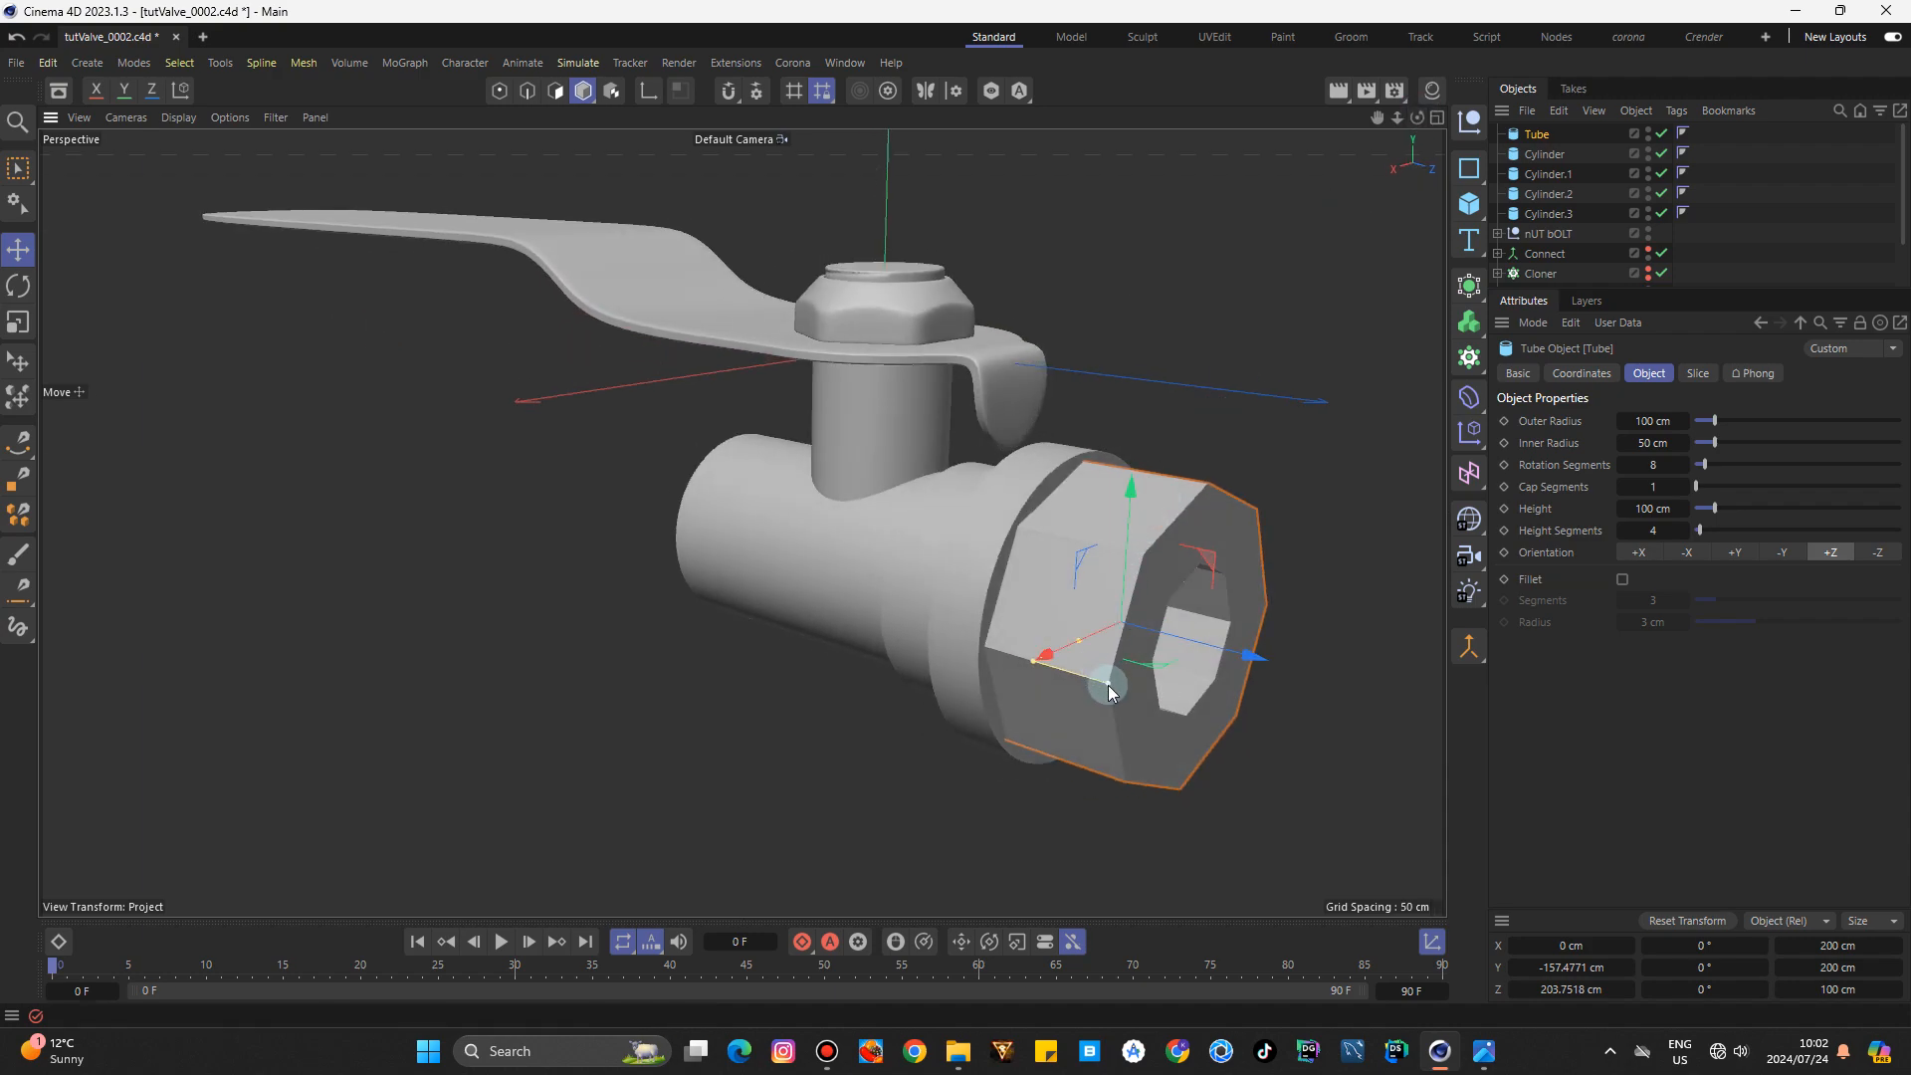
drag(1108, 686, 1068, 672)
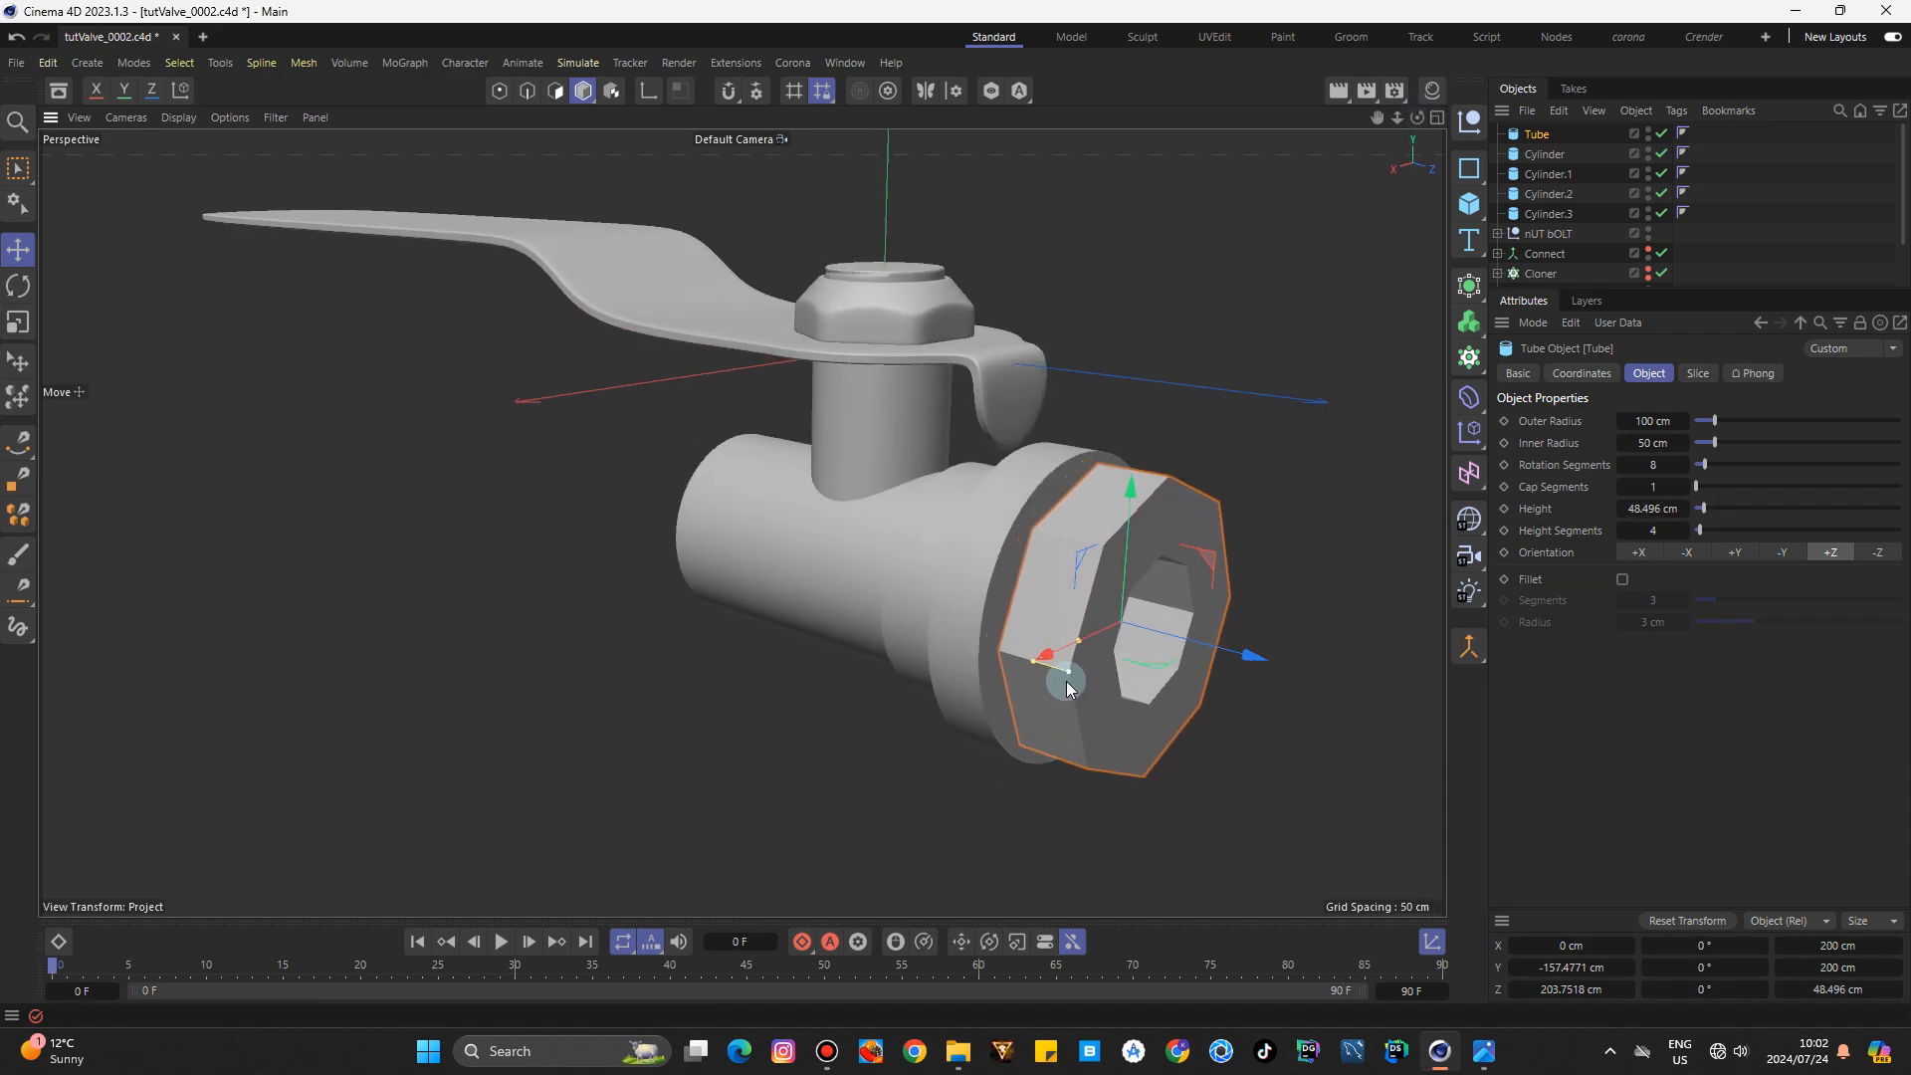
click(18, 321)
drag(519, 627, 665, 596)
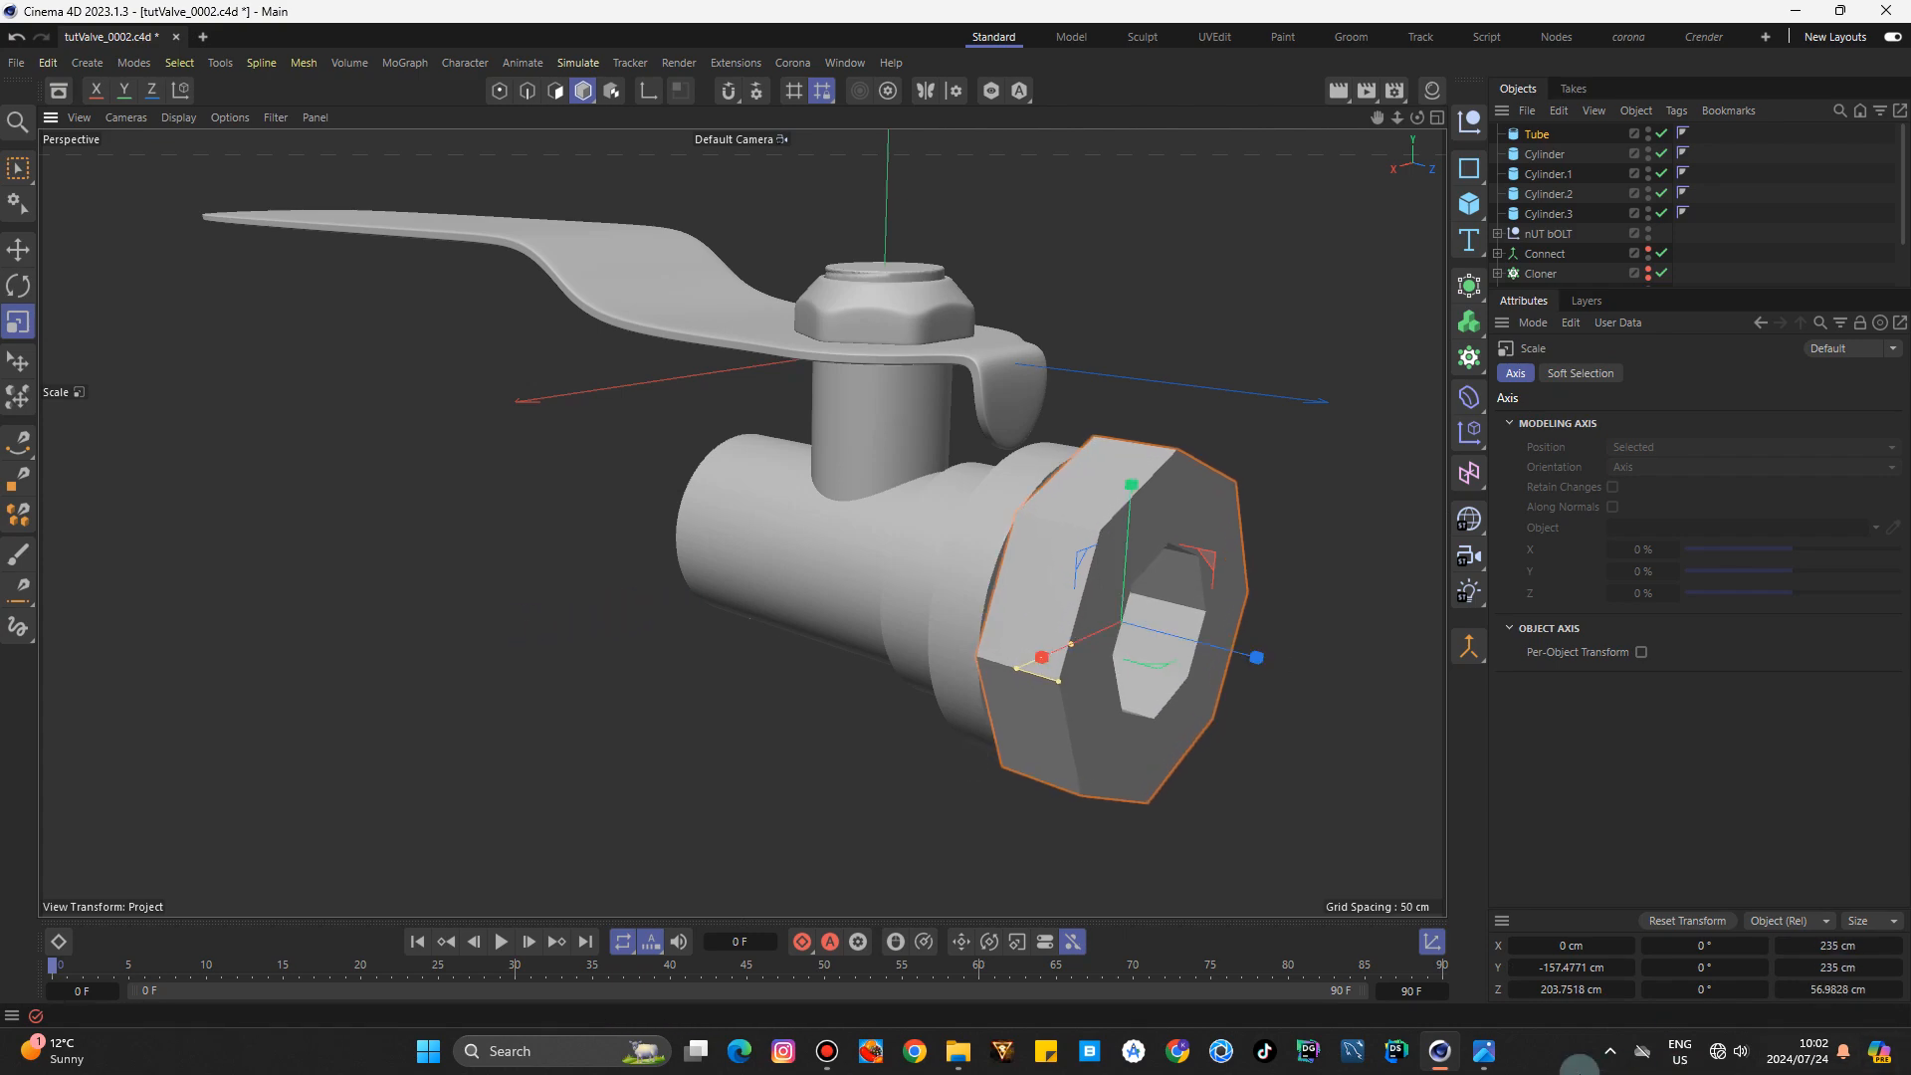
Check the reference photo and move the octagonal tube inward along Z to about 170.3 cm, against the flange.
click(1520, 1053)
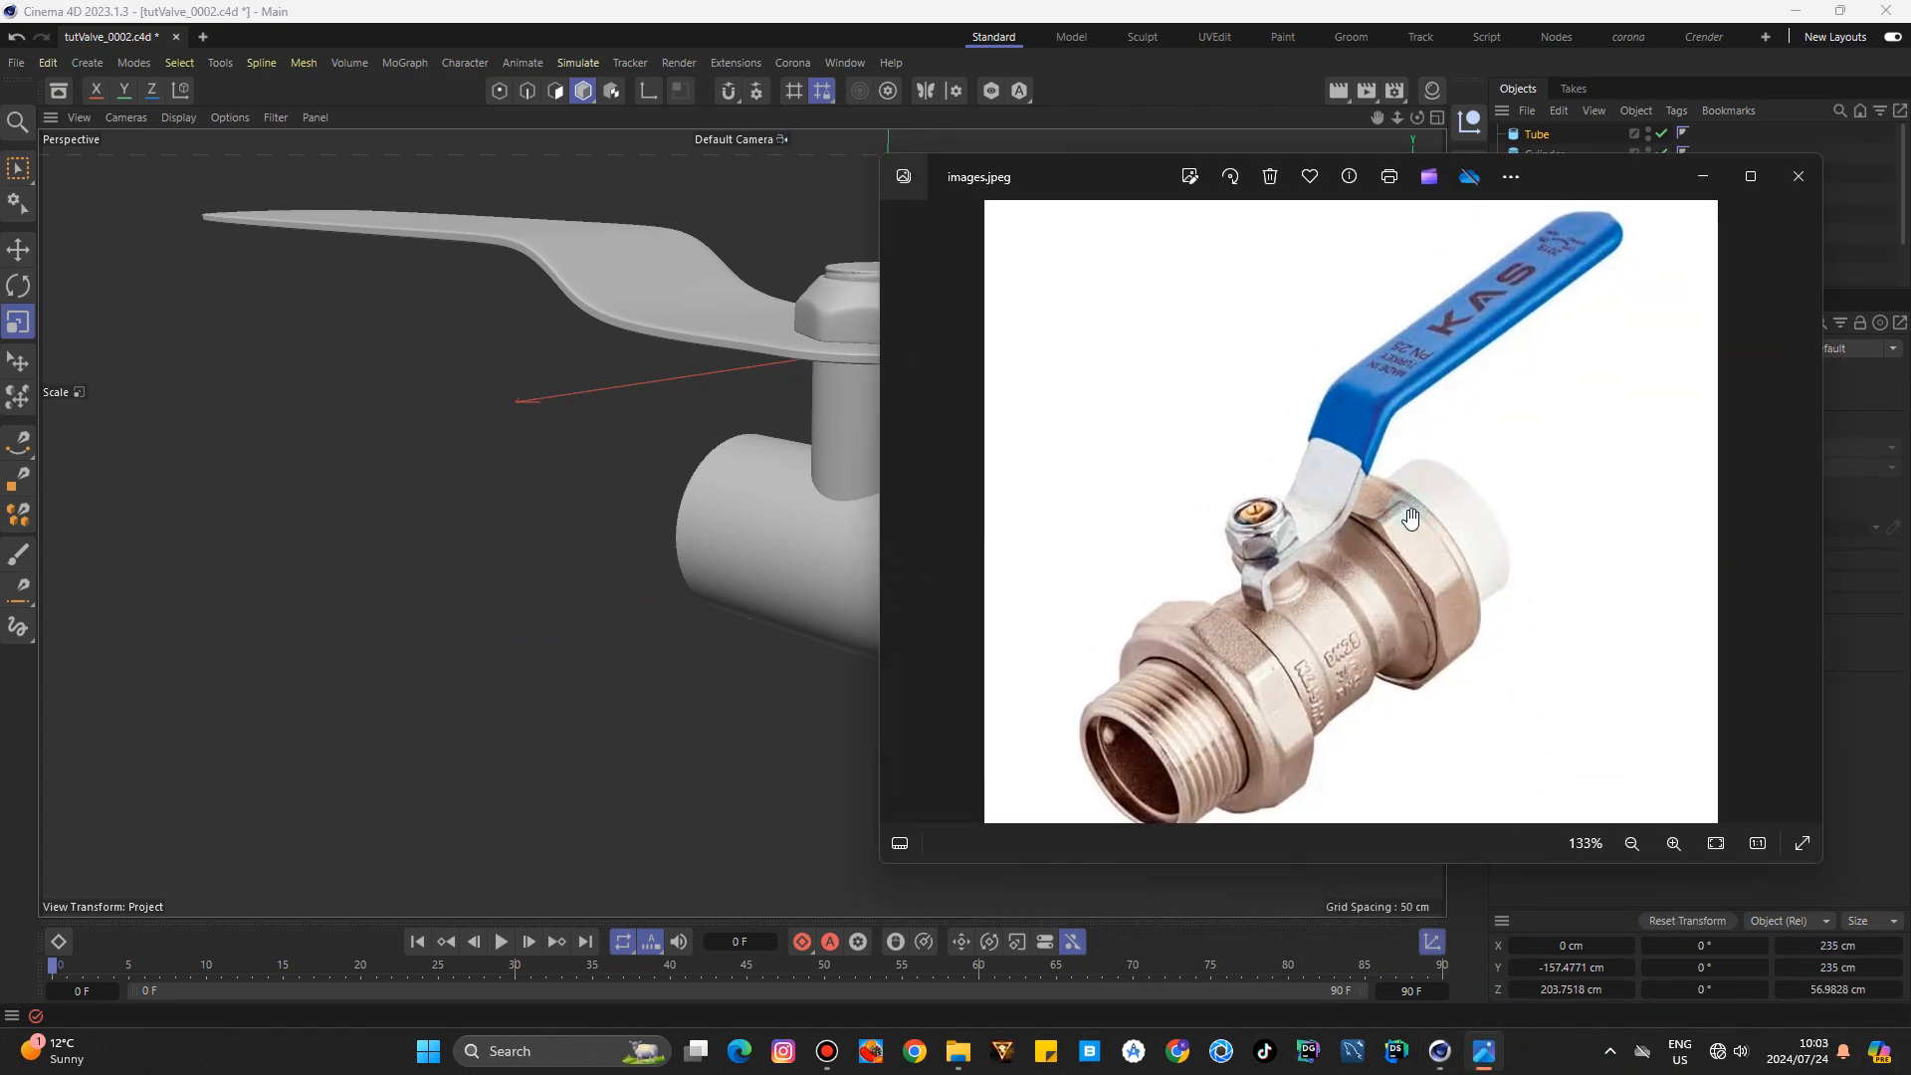
click(1706, 176)
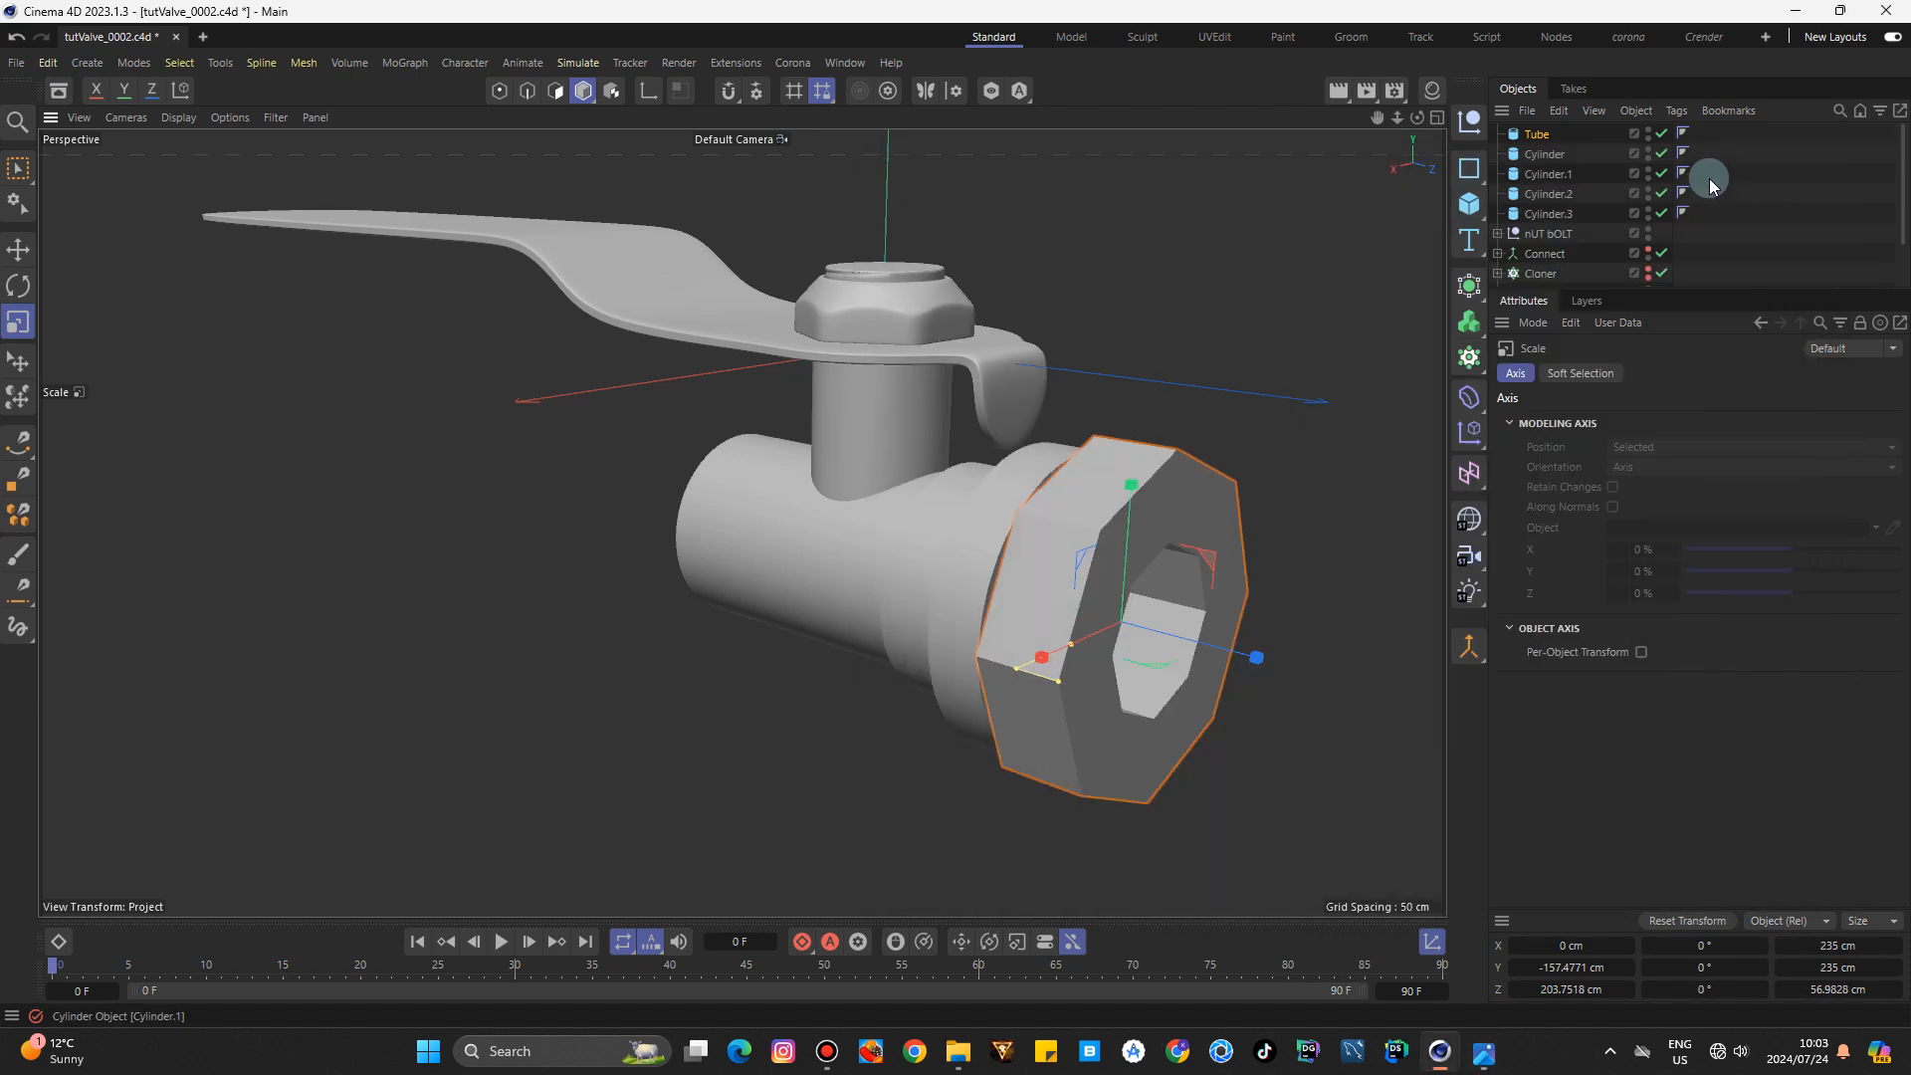
mouse_move(1417, 117)
mouse_down()
mouse_move(1364, 123)
mouse_move(1412, 119)
mouse_move(1393, 118)
mouse_up()
click(17, 248)
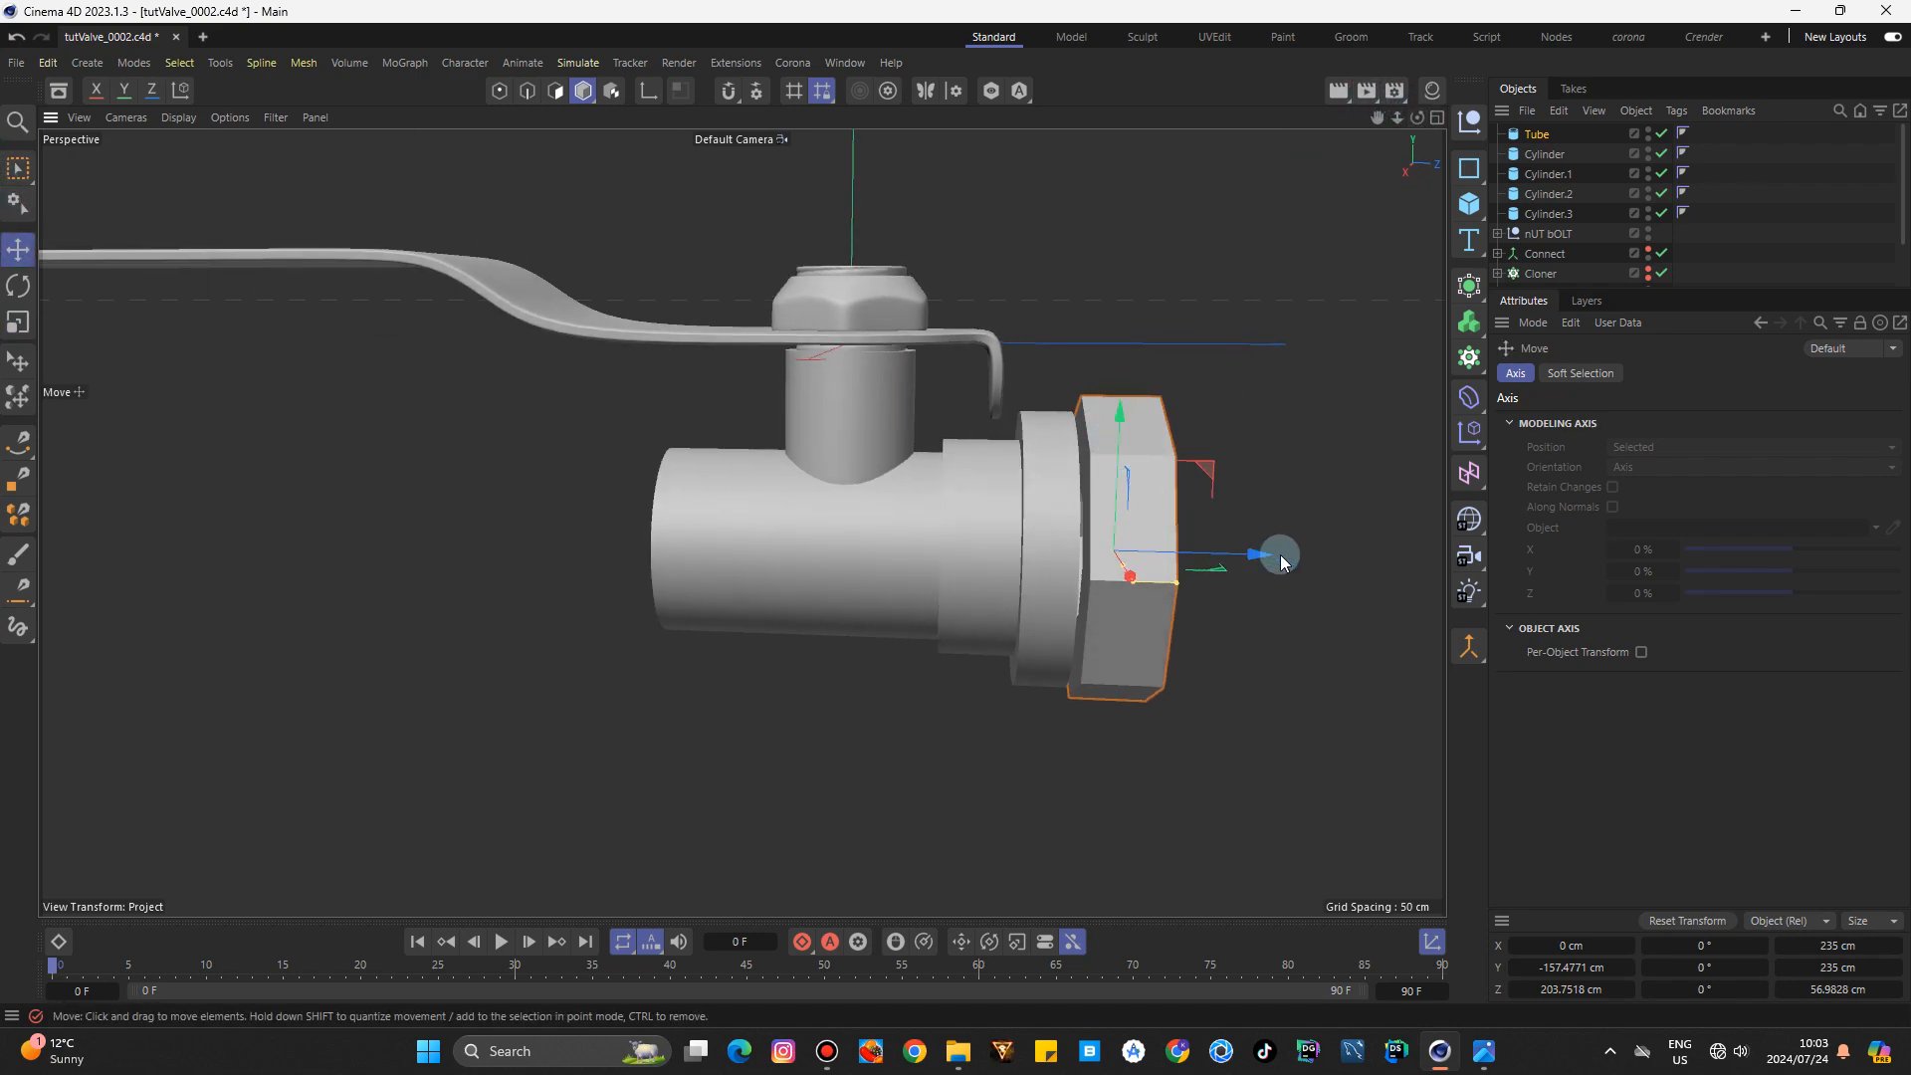
drag(1251, 550, 1209, 569)
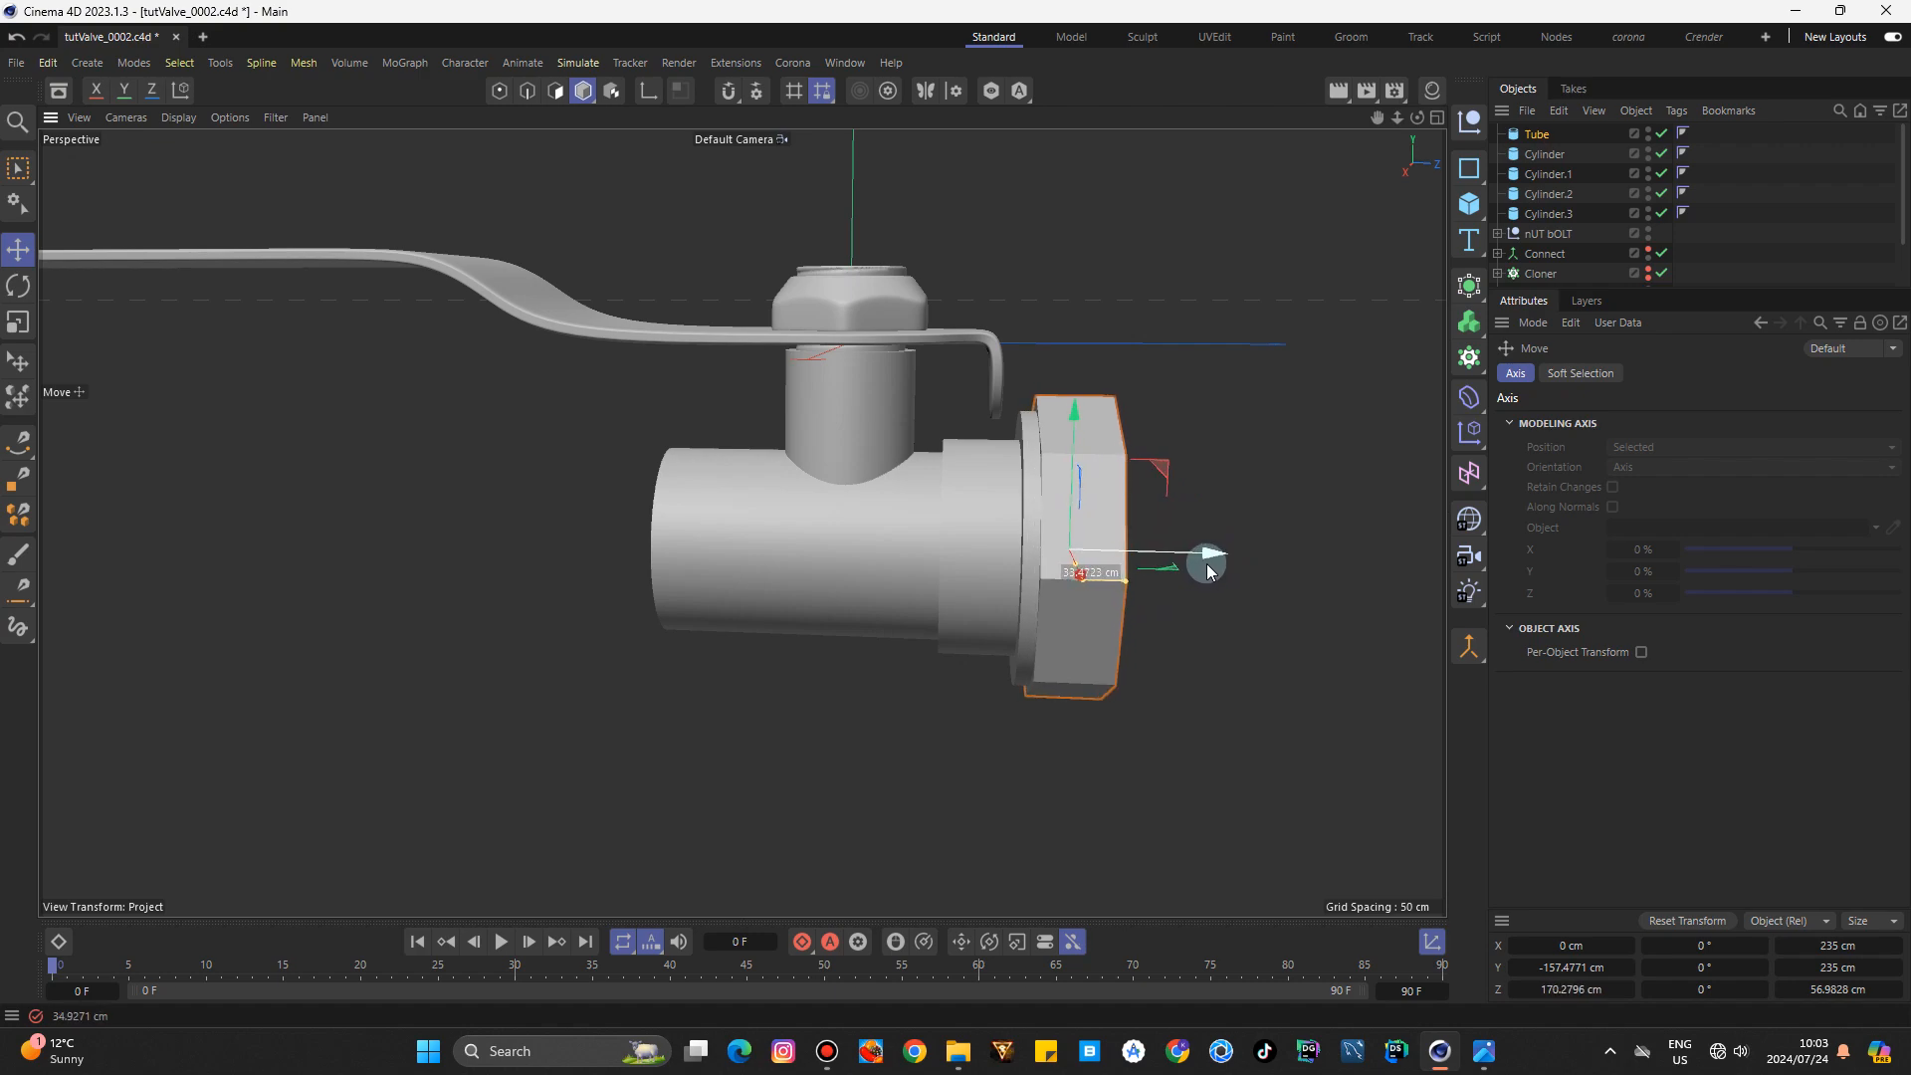
click(1384, 189)
Duplicate the collar, flange and octagonal tube together and move the copies along Z to the opposite end of the body.
drag(1415, 123, 1234, 244)
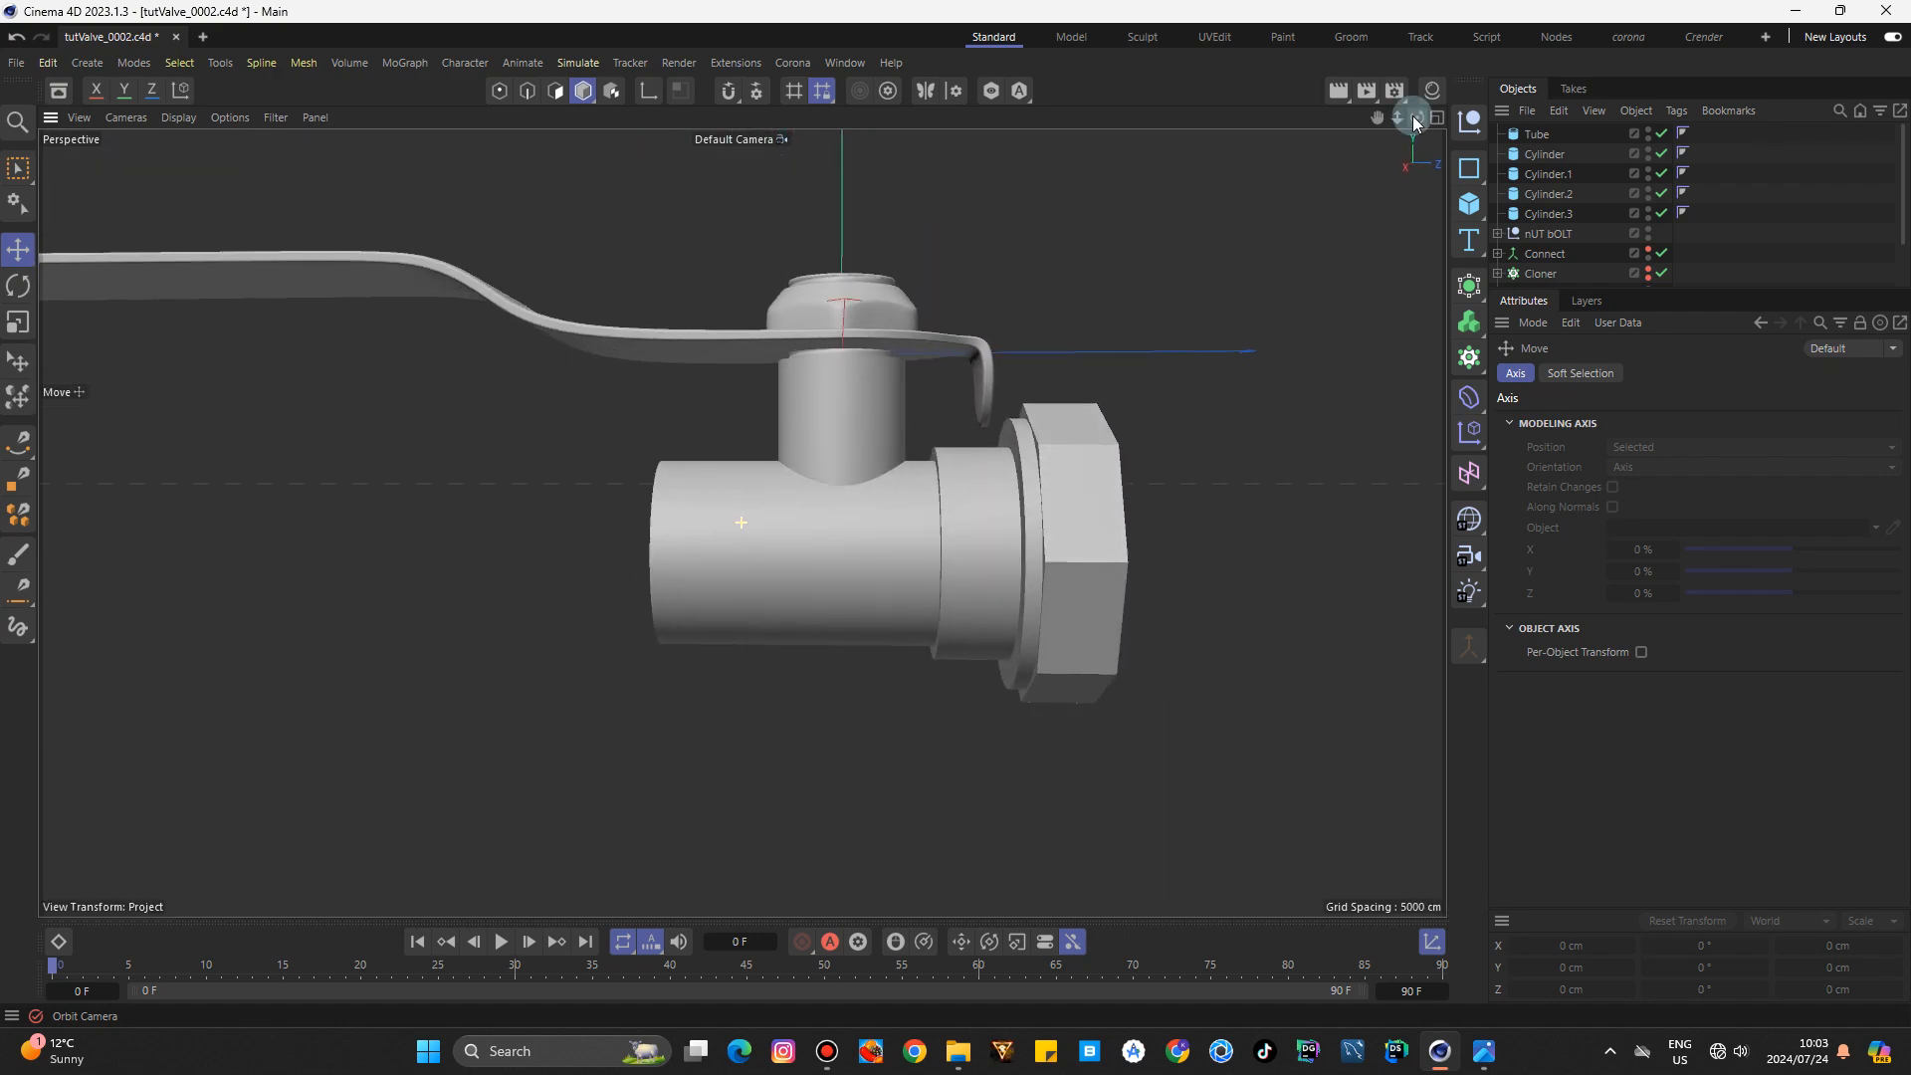
click(978, 518)
shift+click(1028, 468)
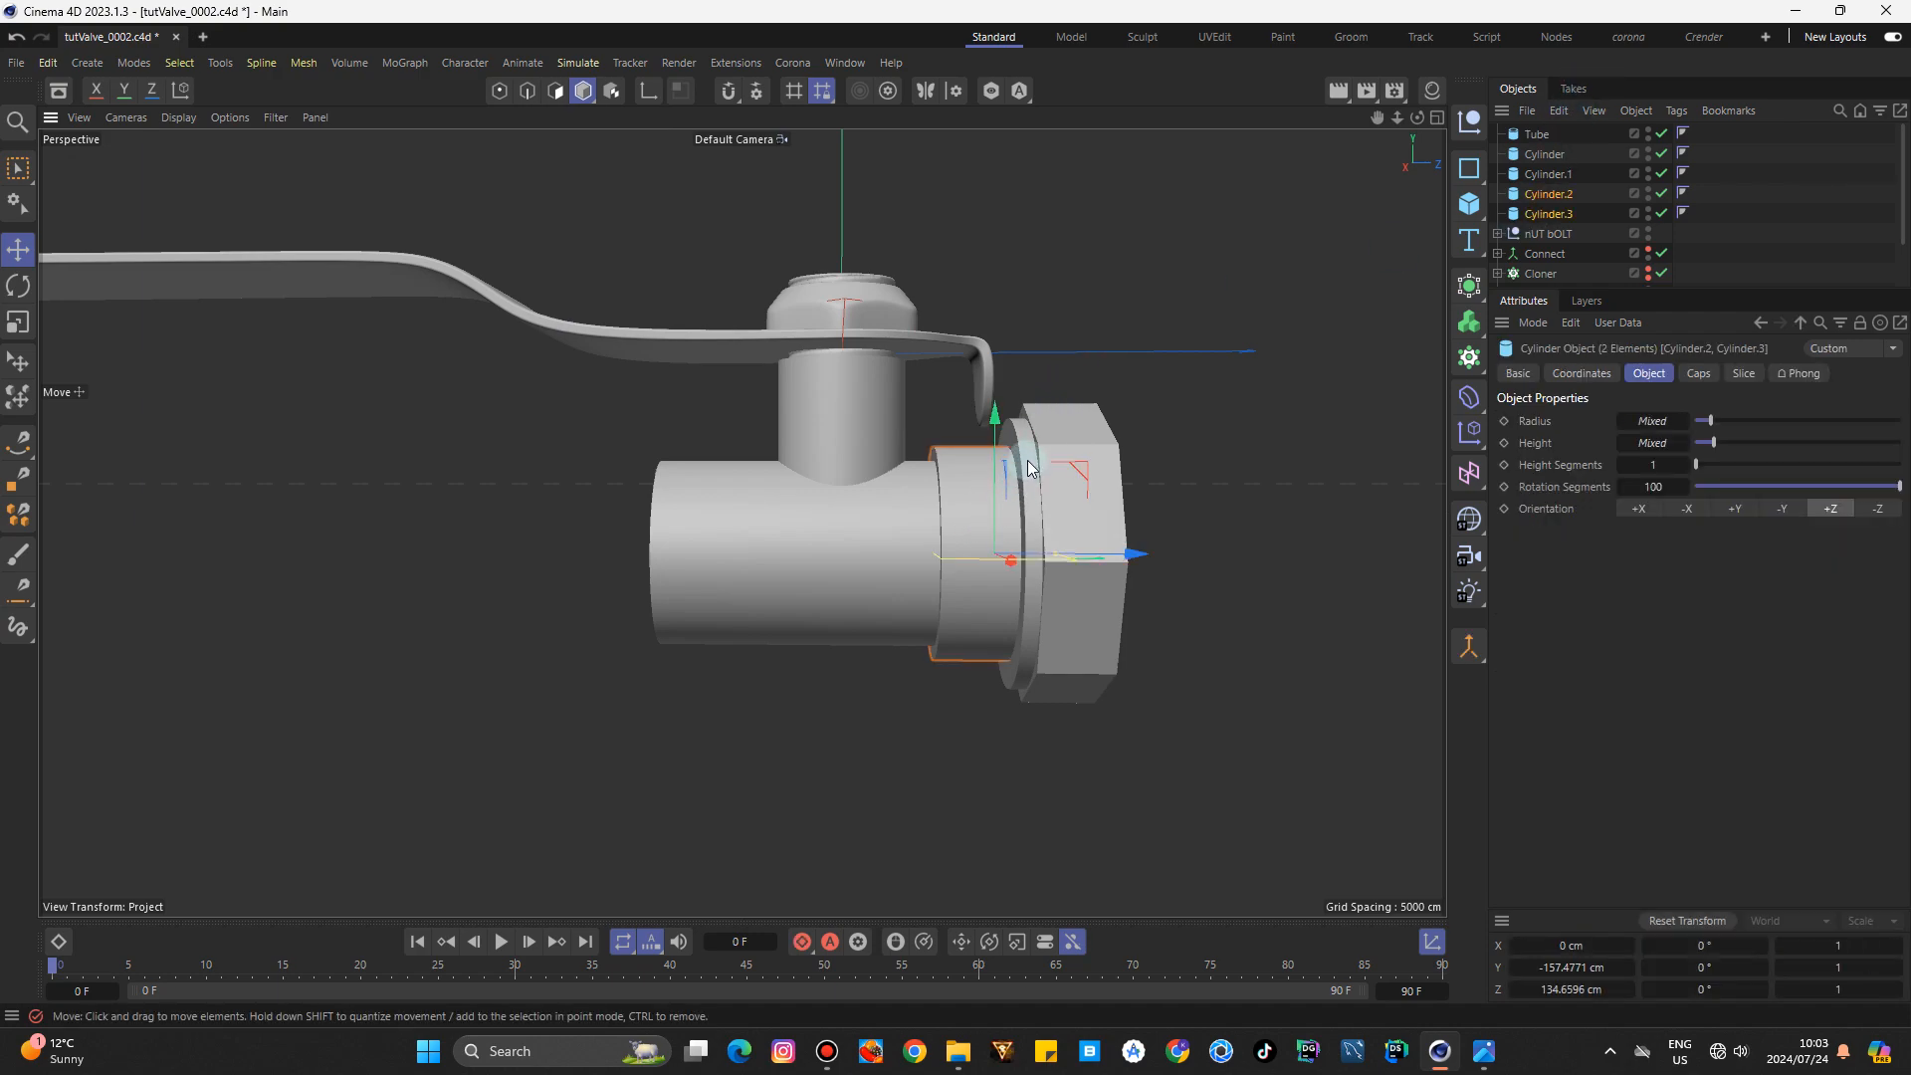
shift+click(1078, 430)
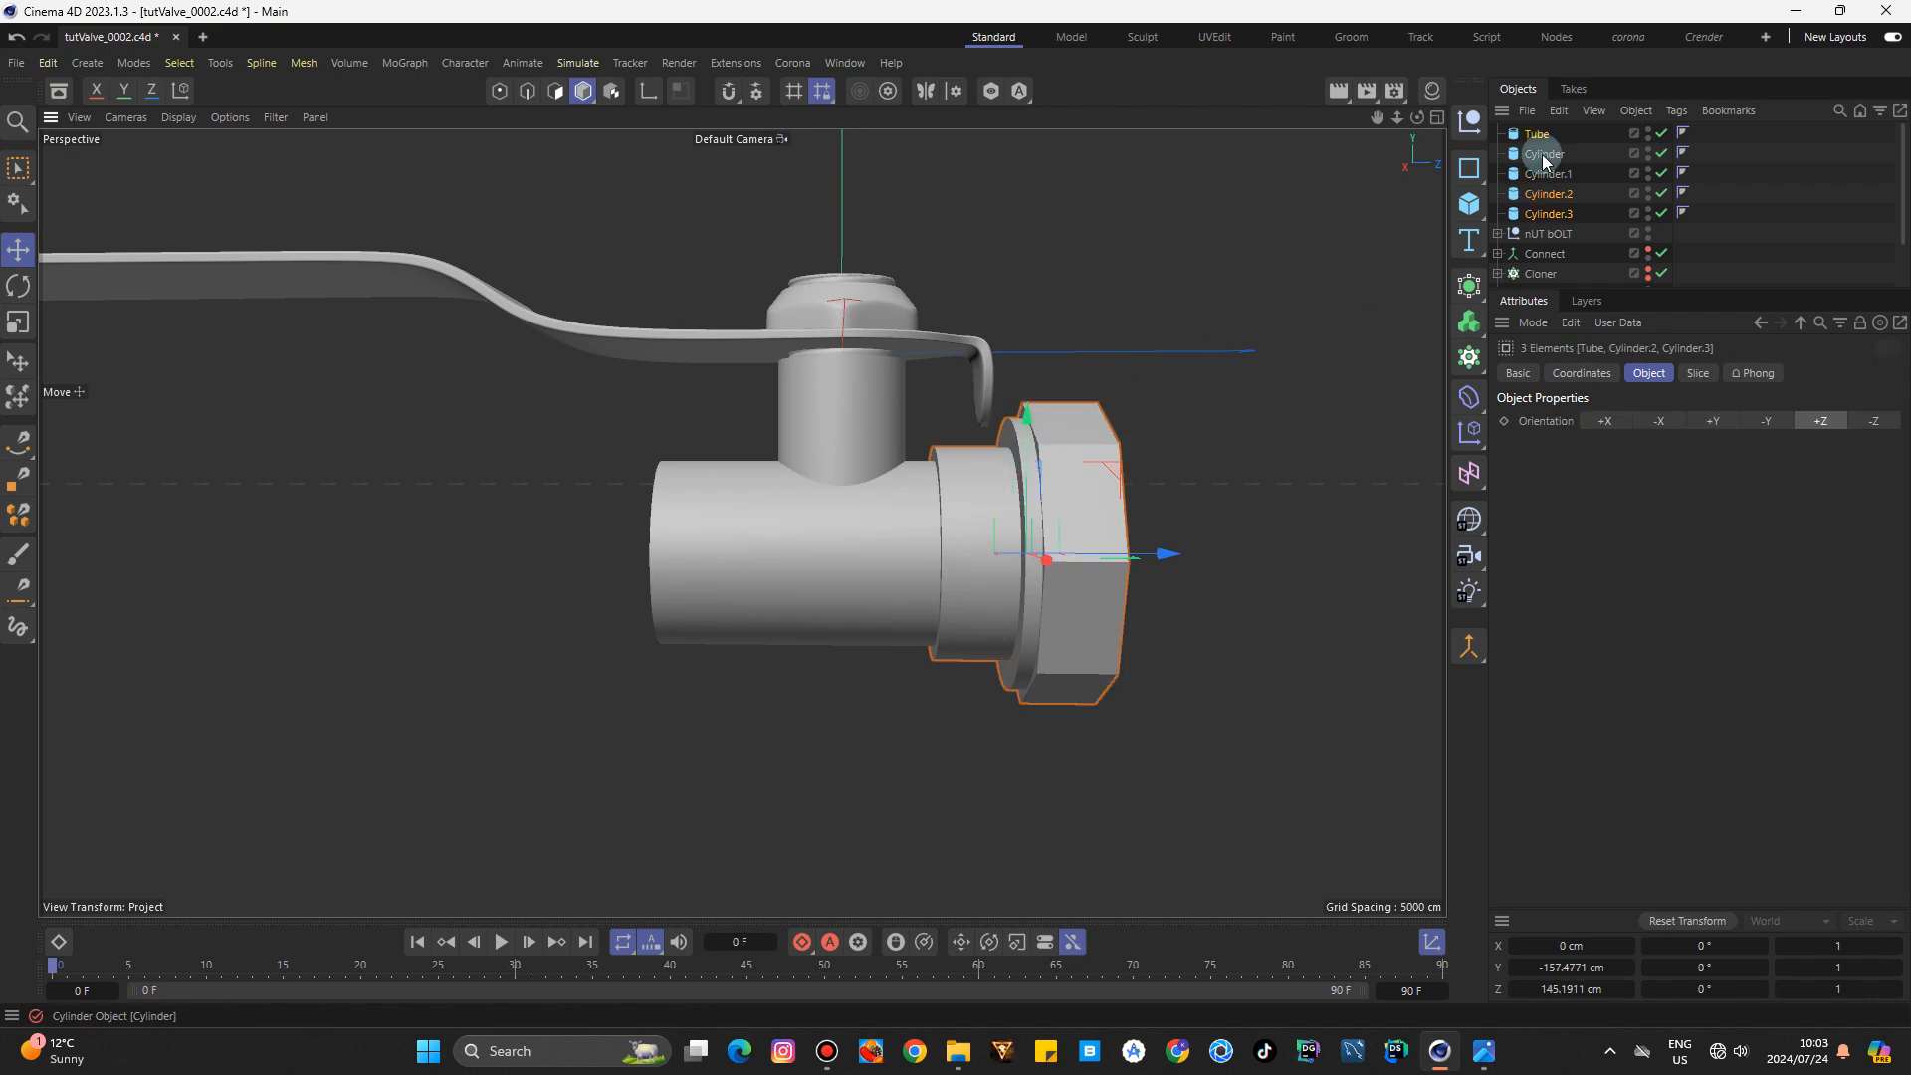
drag(1542, 138, 1563, 221)
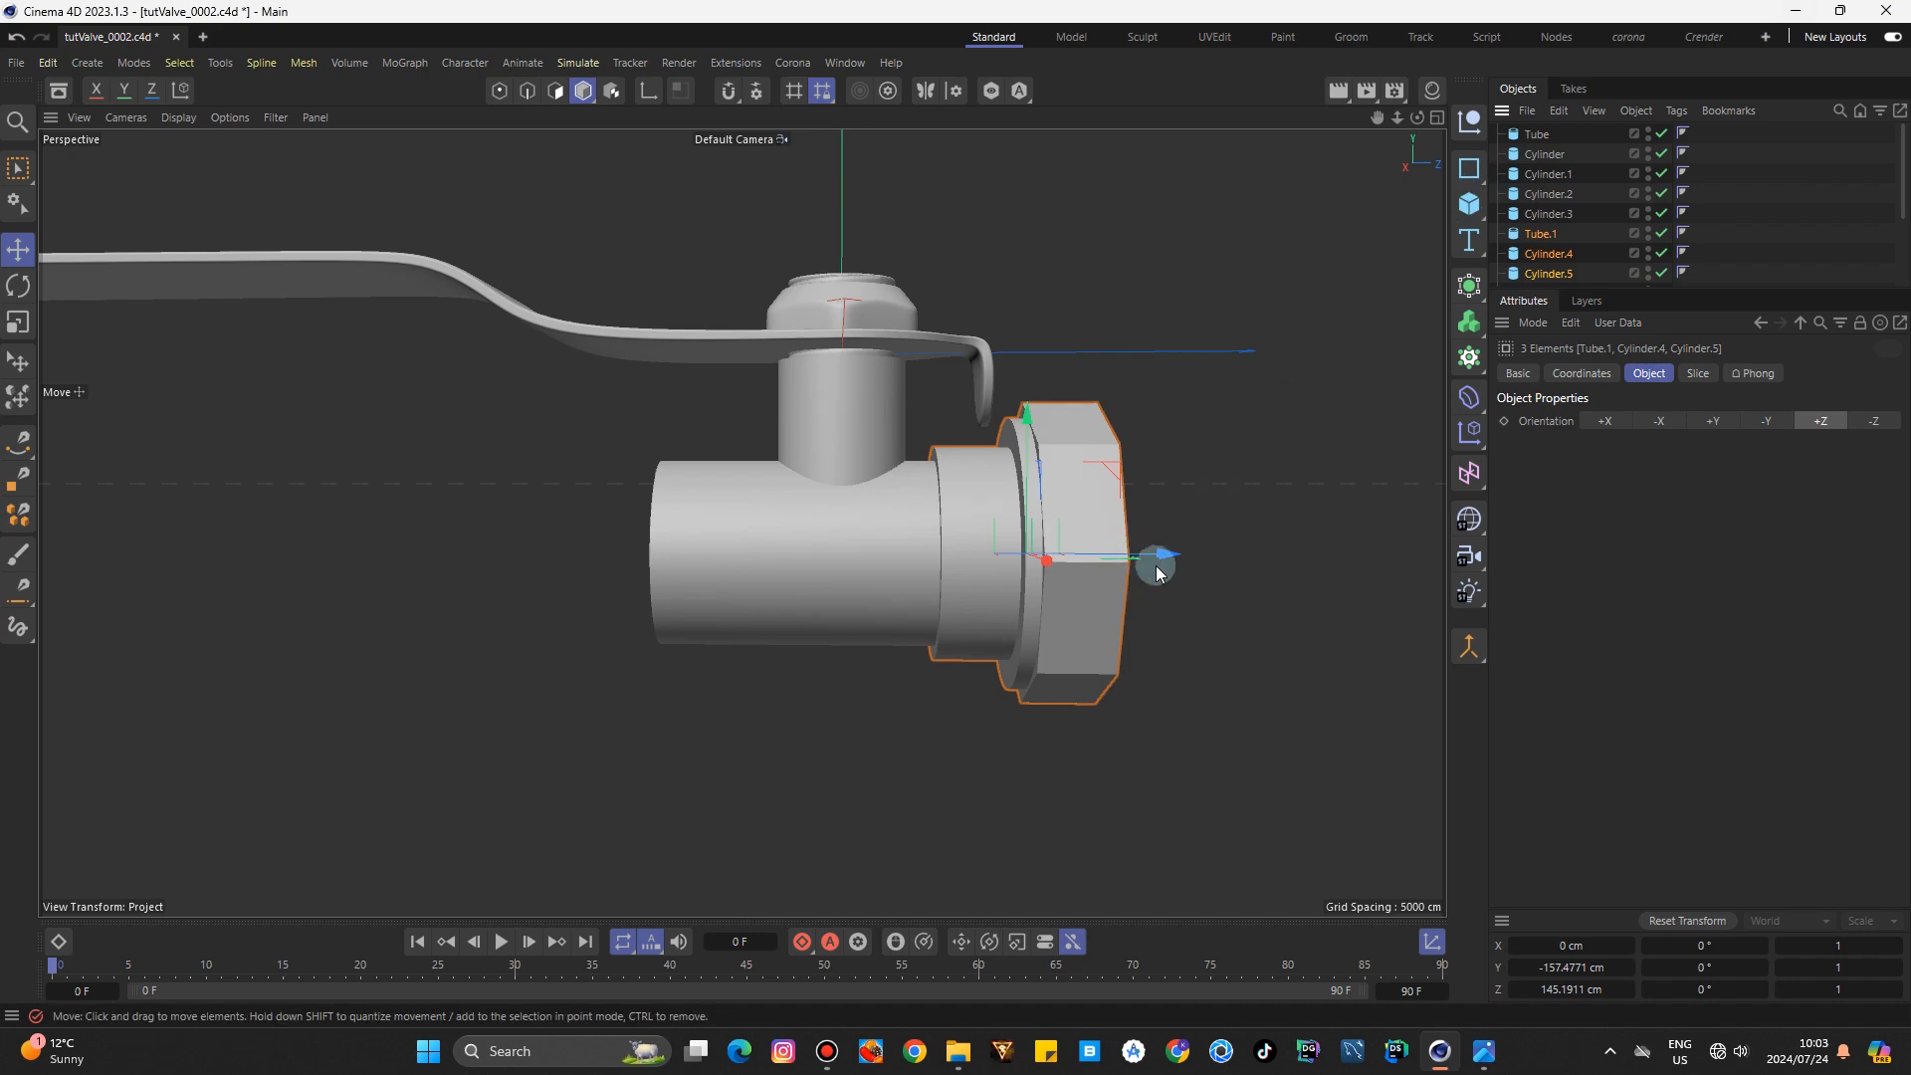
drag(1163, 553, 811, 609)
Move the copied collar inward along Z to about -112.6 cm so it sits on the body side of the copied nut.
drag(1417, 118, 1476, 199)
click(609, 516)
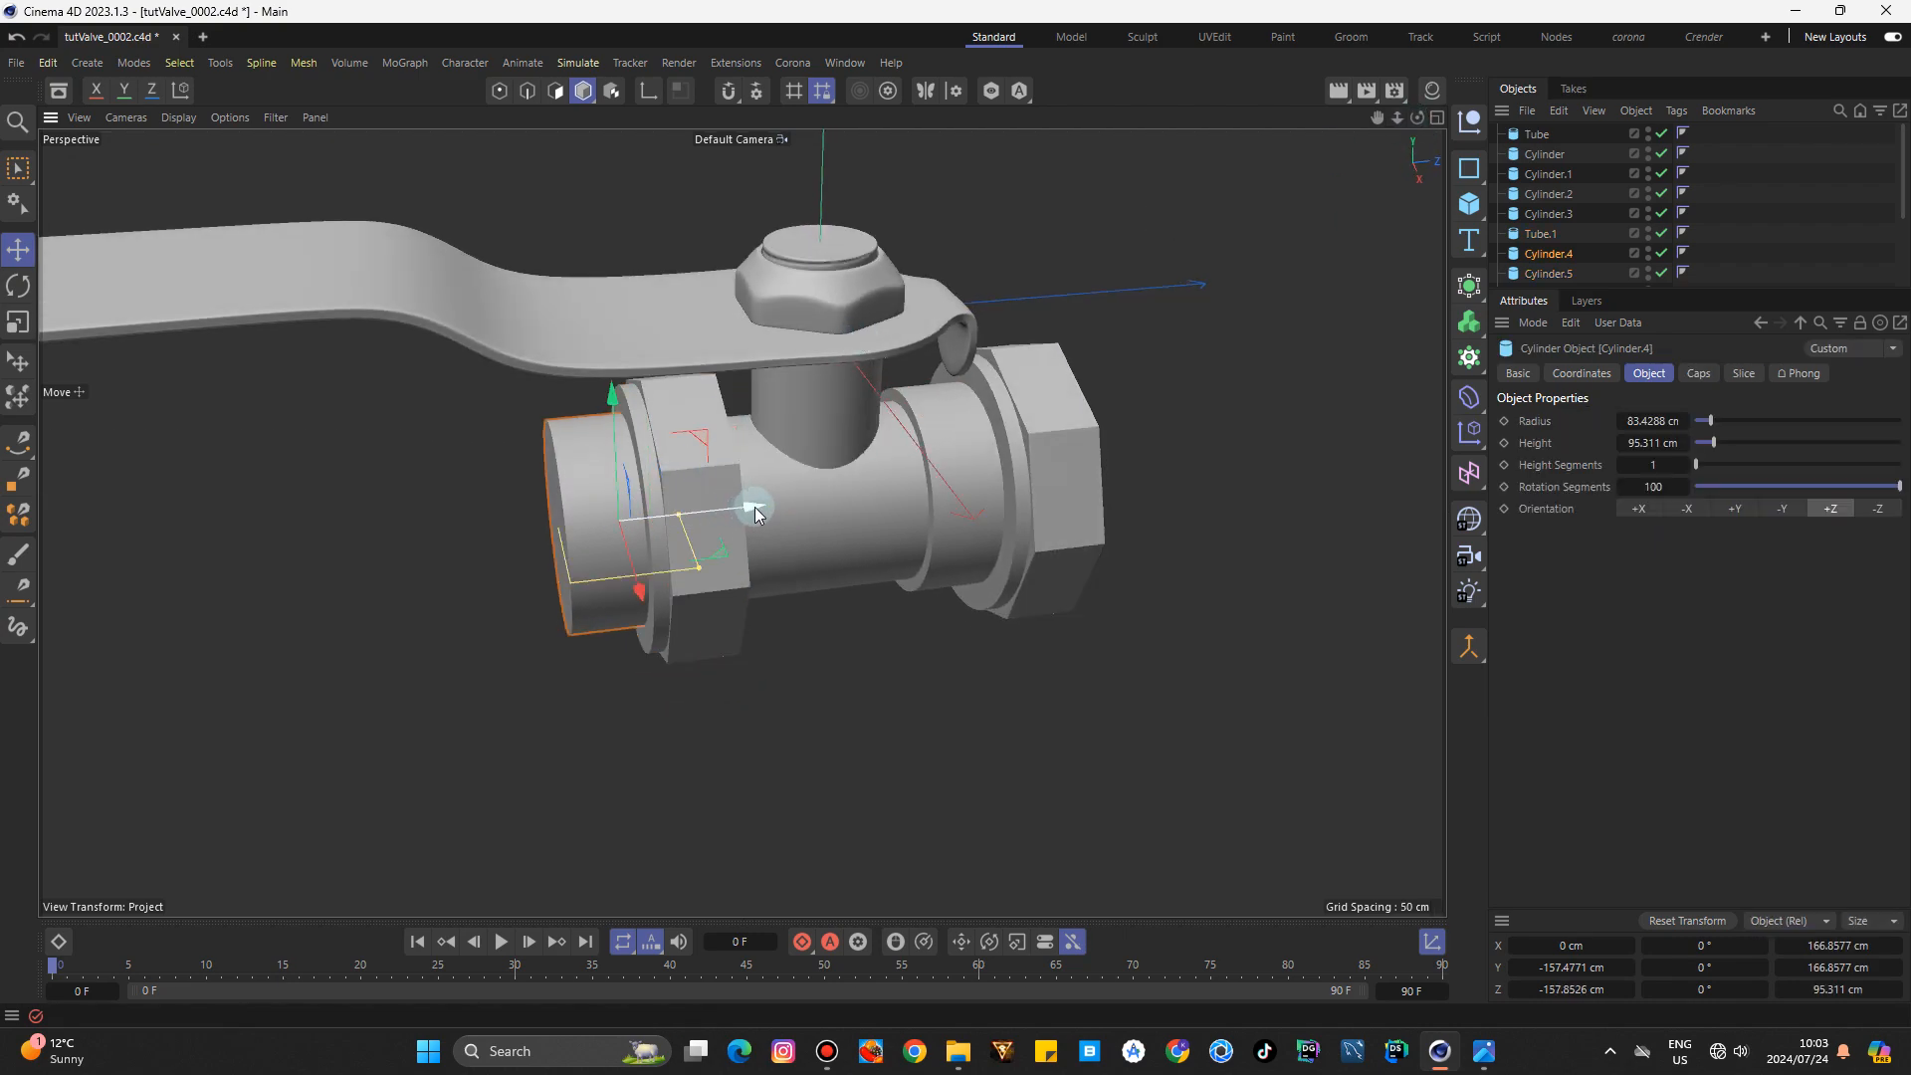
drag(755, 513, 795, 495)
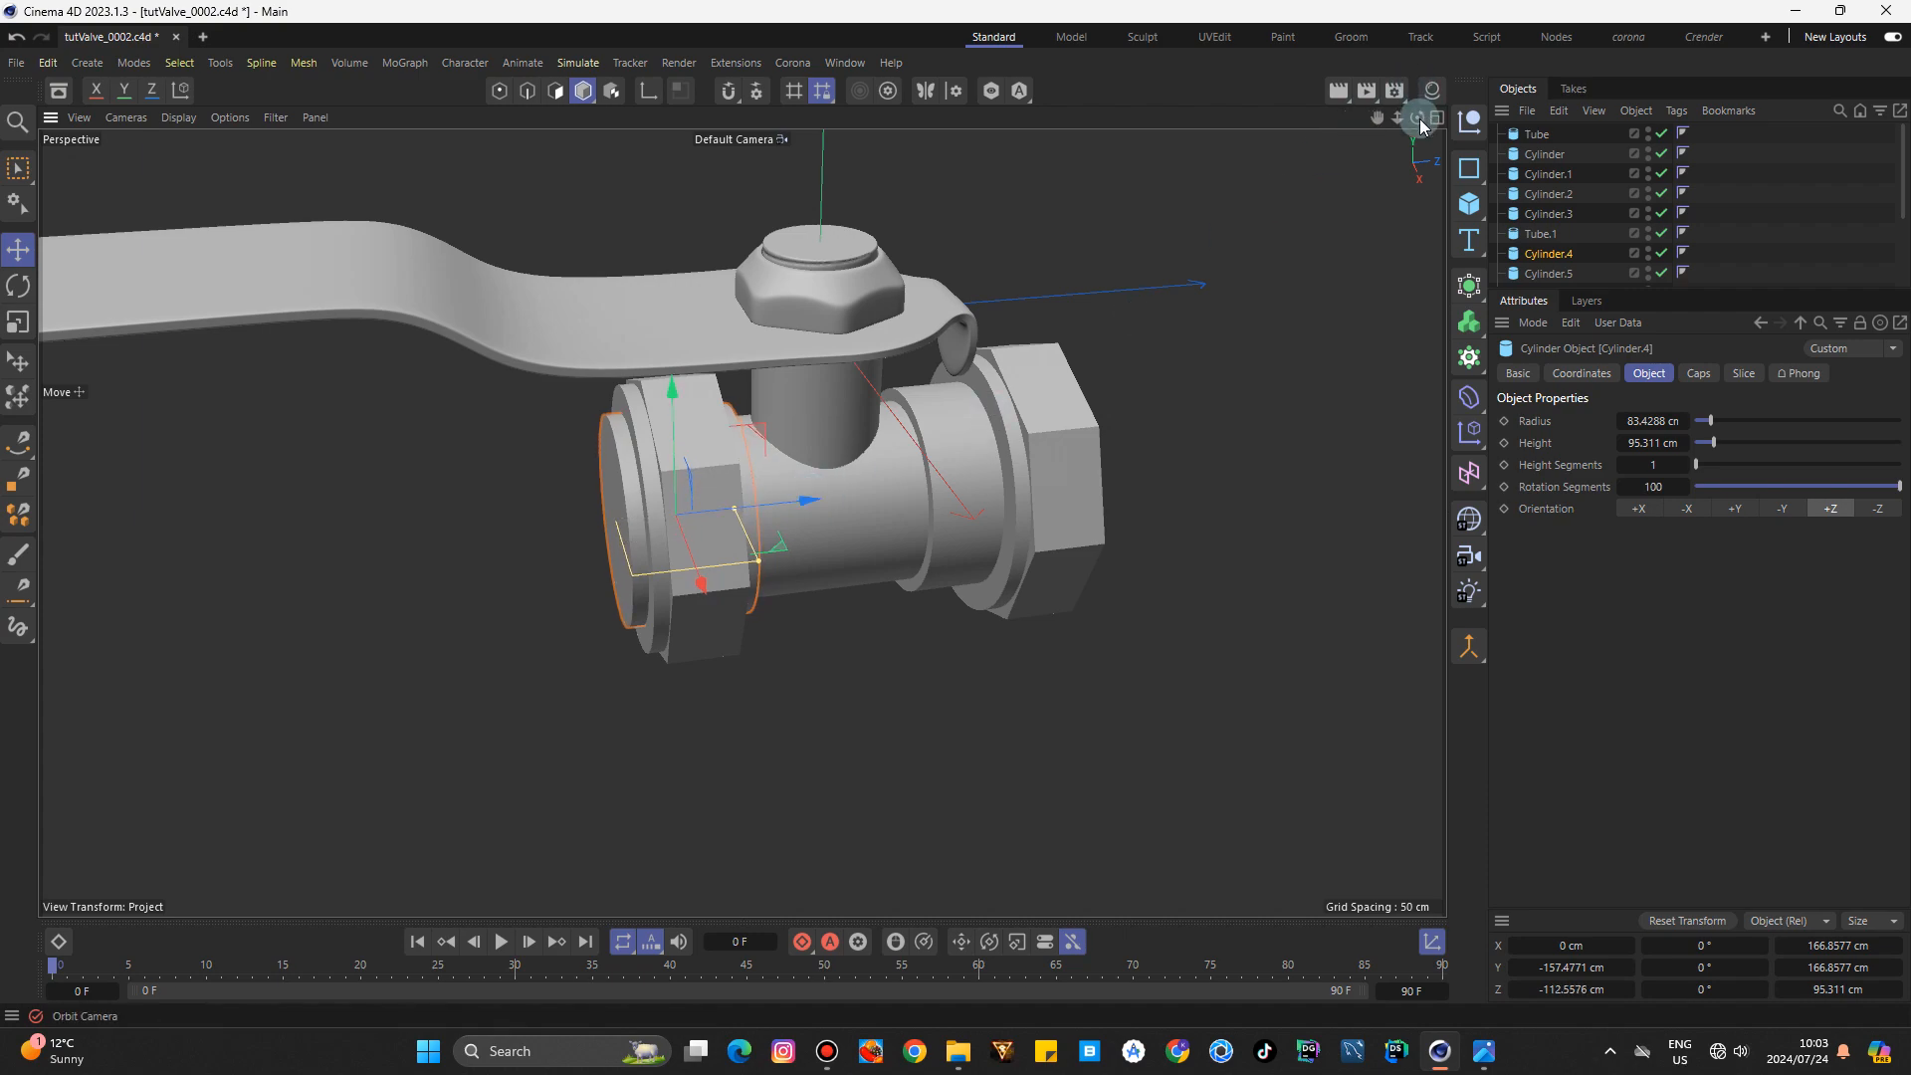
drag(1422, 125, 1384, 123)
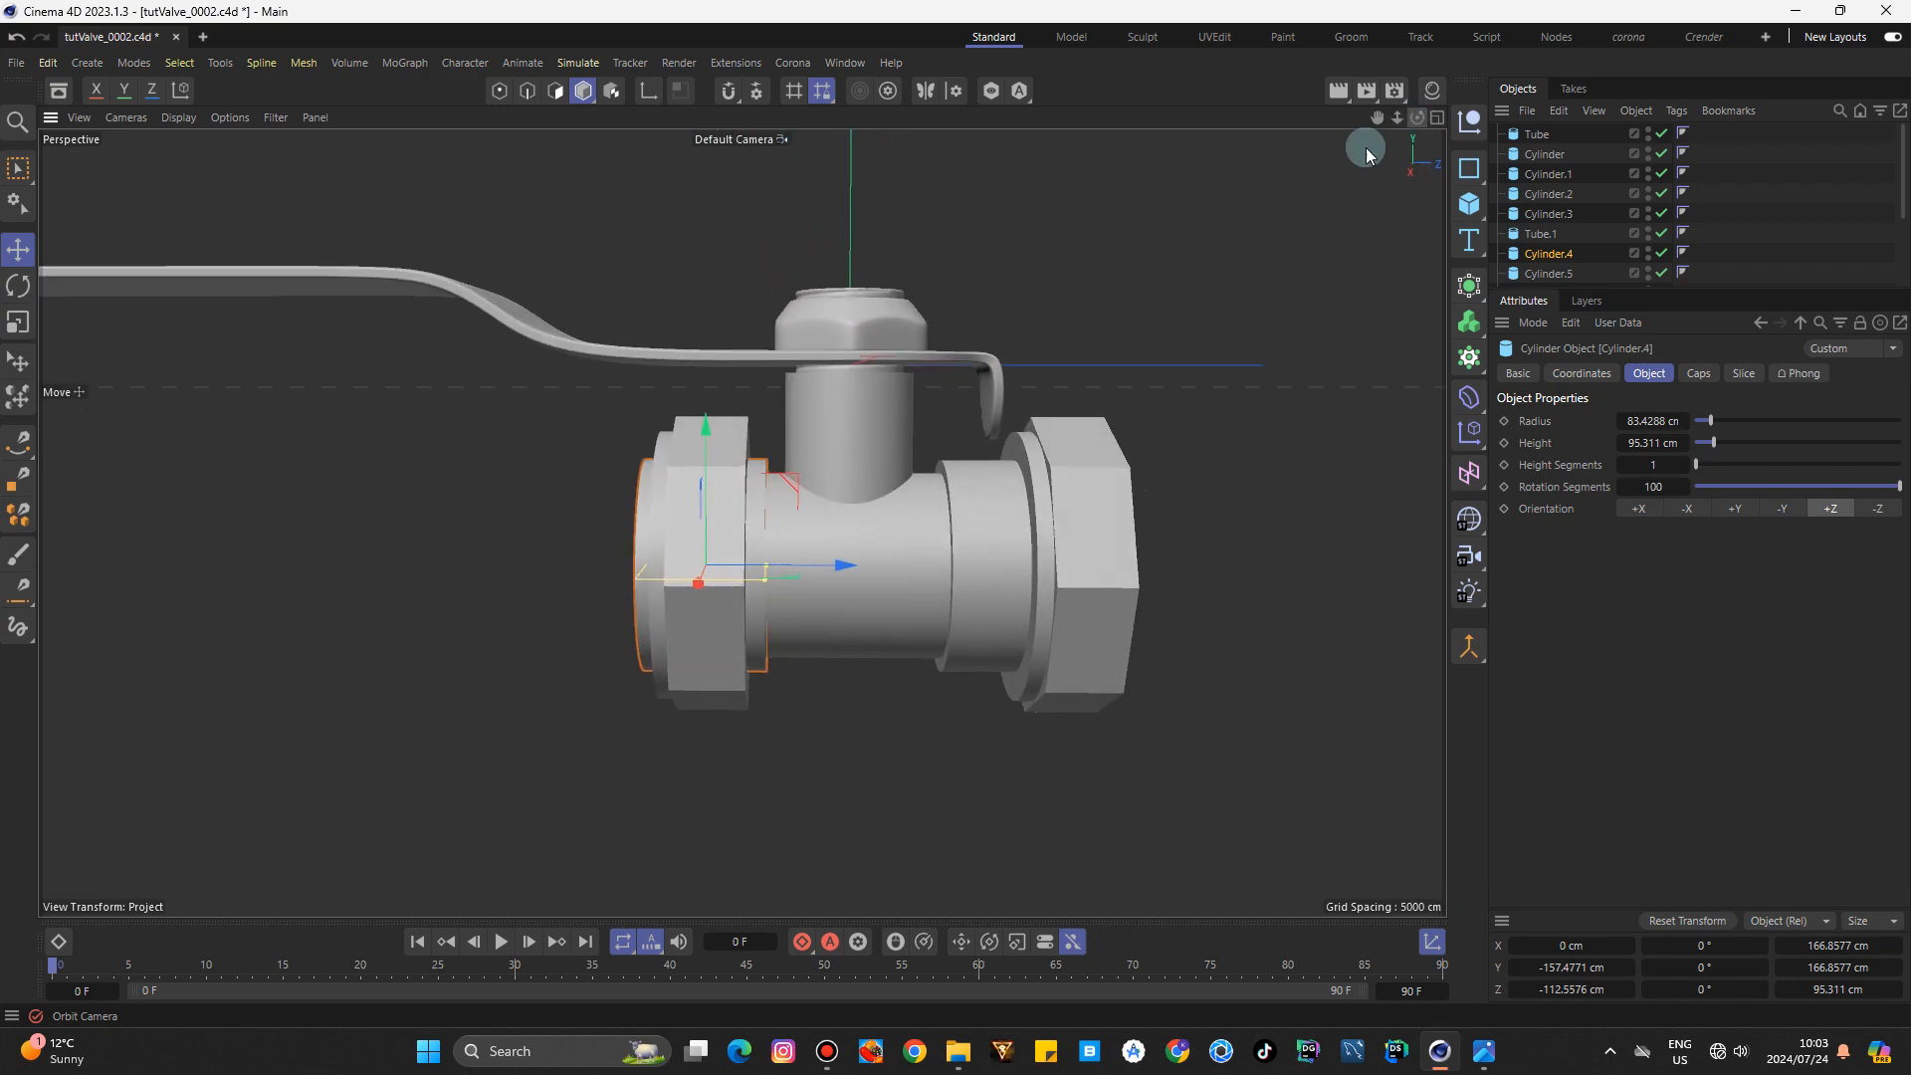
Rename the horizontal body cylinder MAIN and lengthen it to about 459.4 cm so it extends past both nuts.
click(925, 542)
double_click(1555, 175)
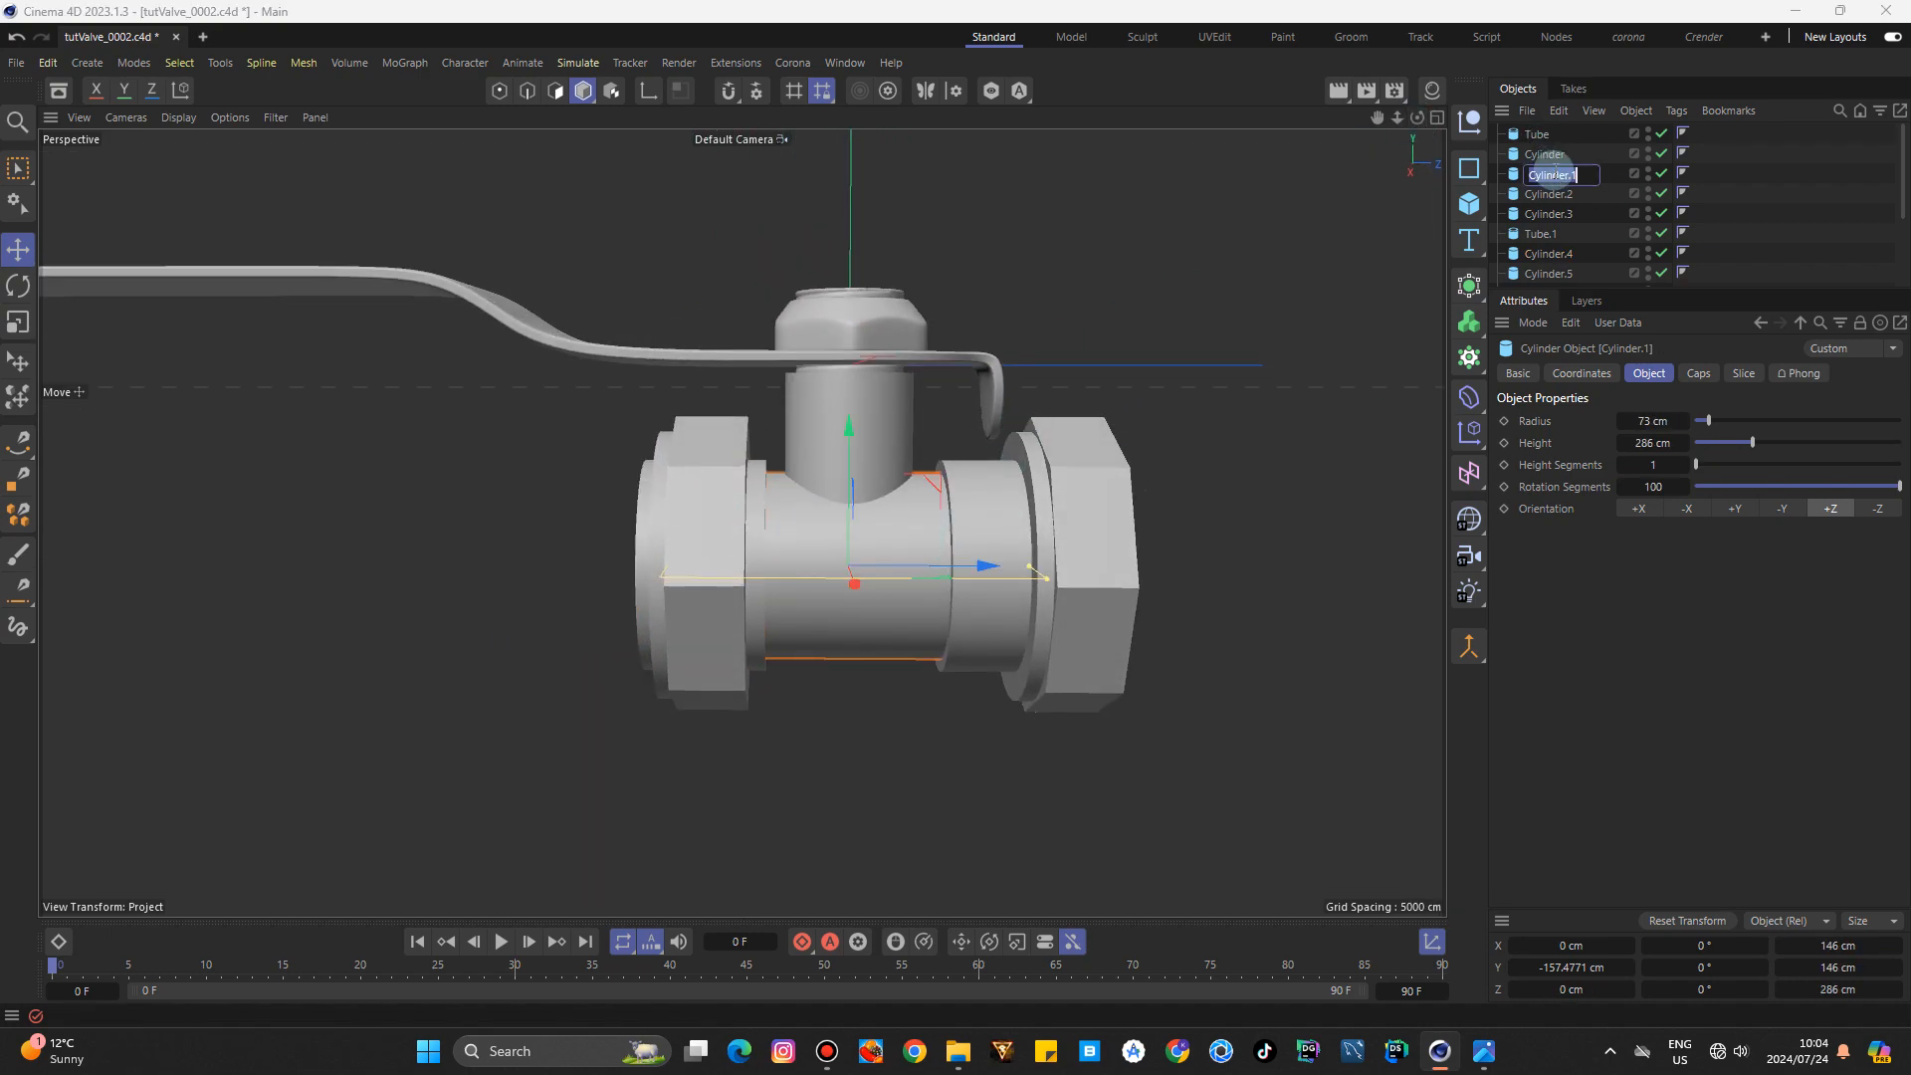
key(Return)
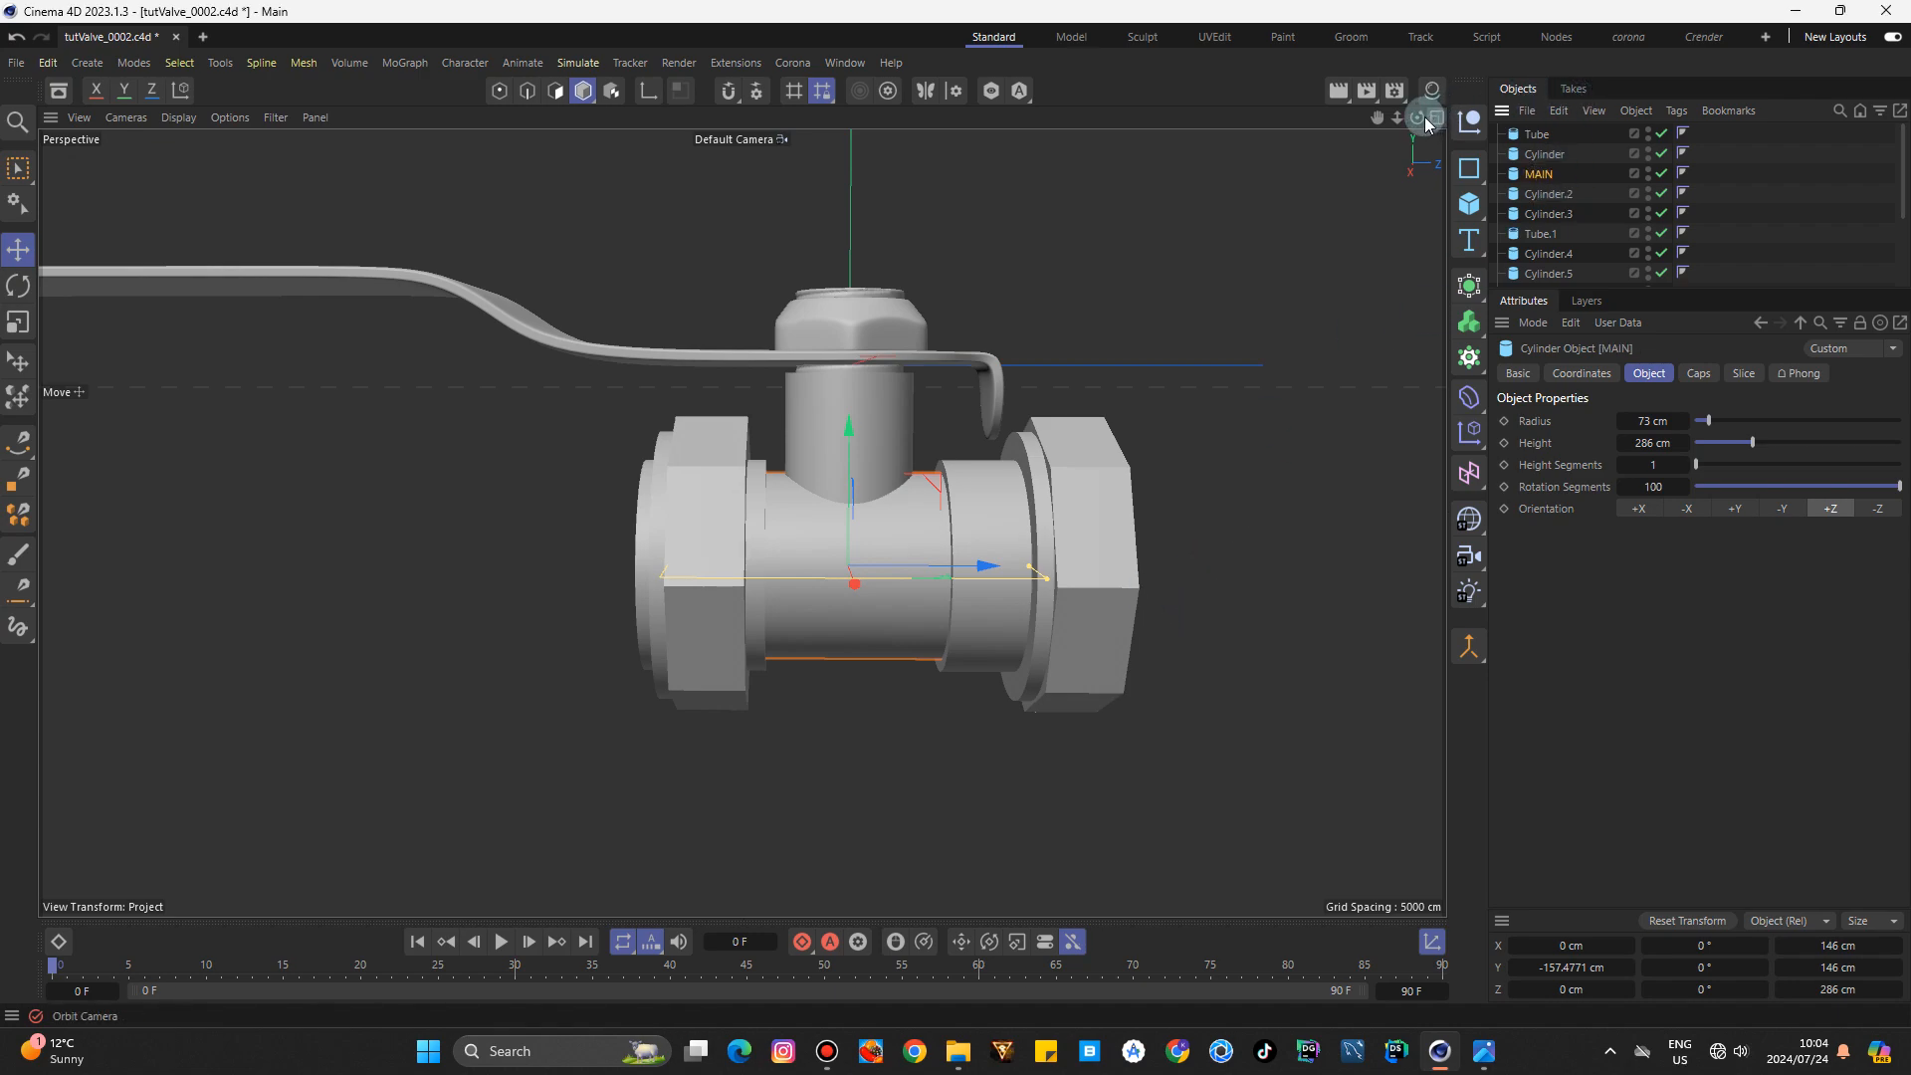
drag(1428, 123, 1212, 651)
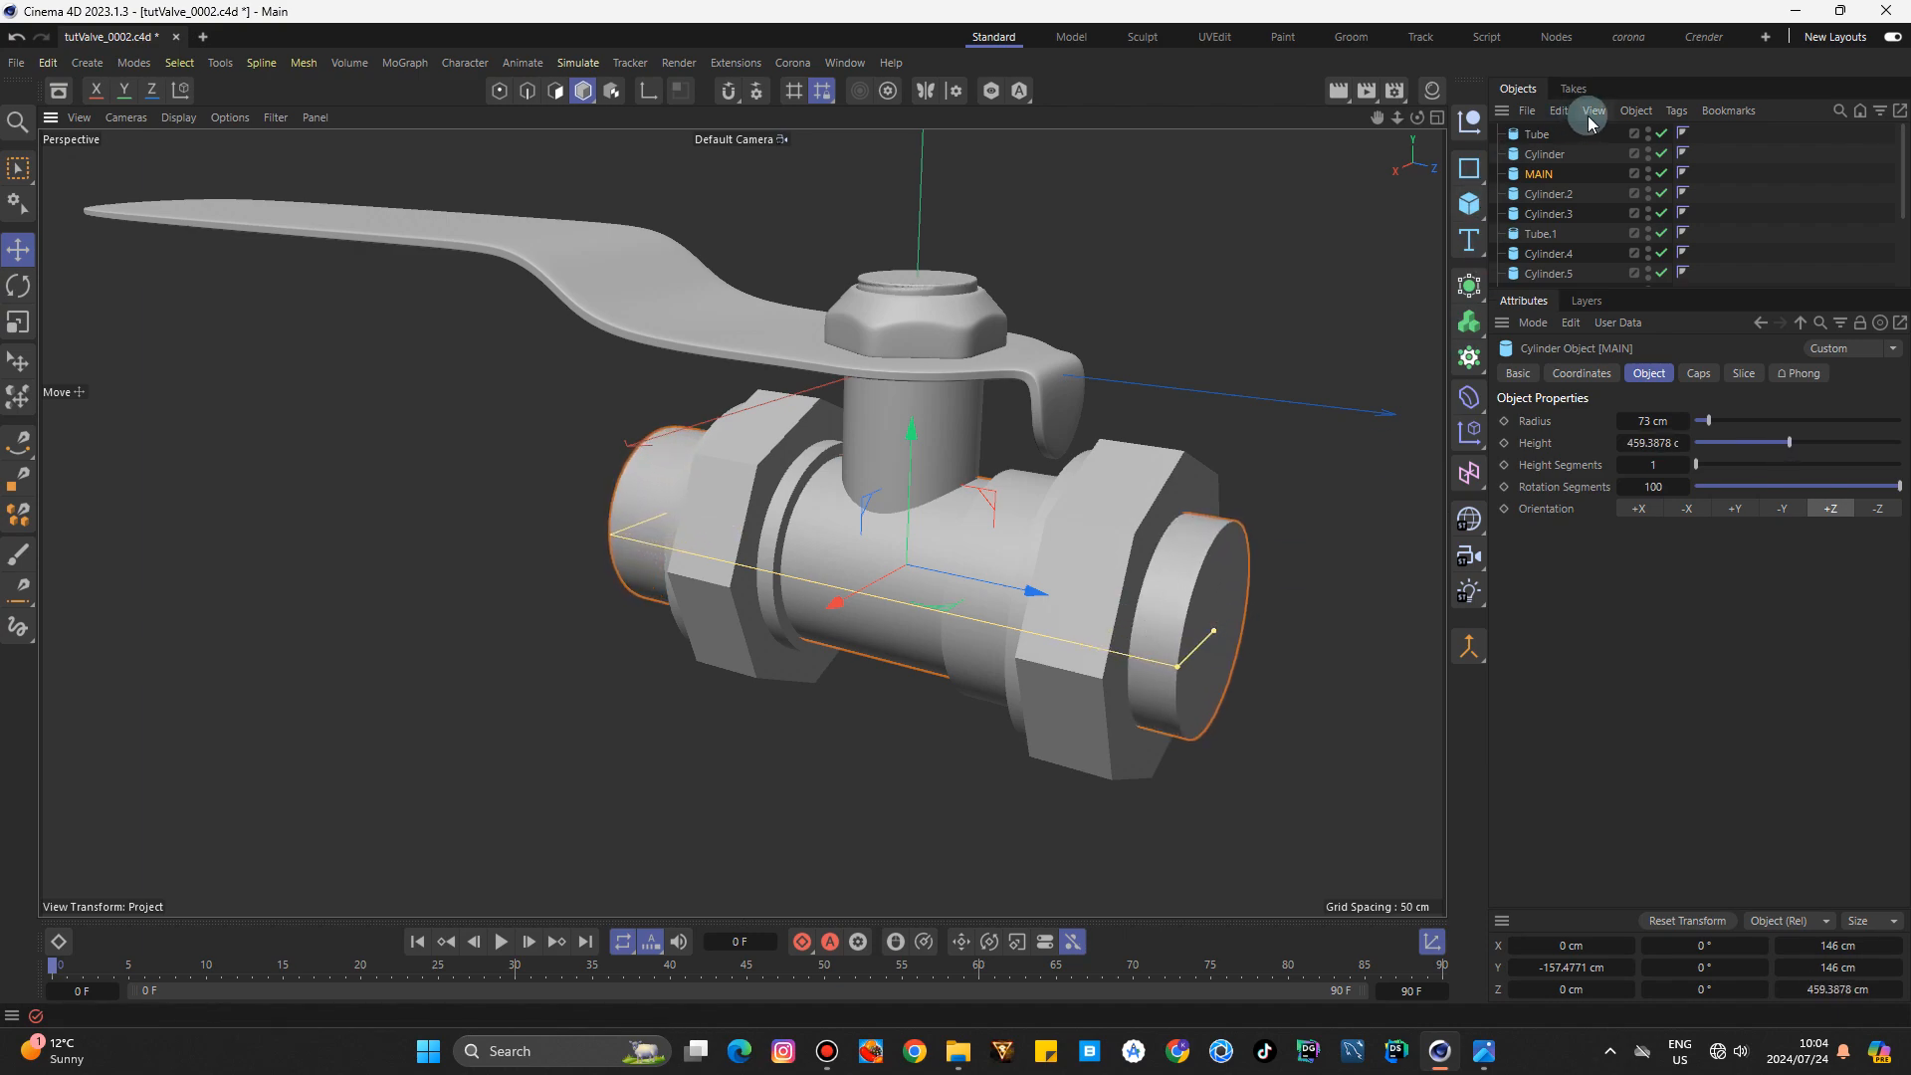
Duplicate the MAIN cylinder and rename the copy BOOL.
click(1541, 173)
double_click(1541, 193)
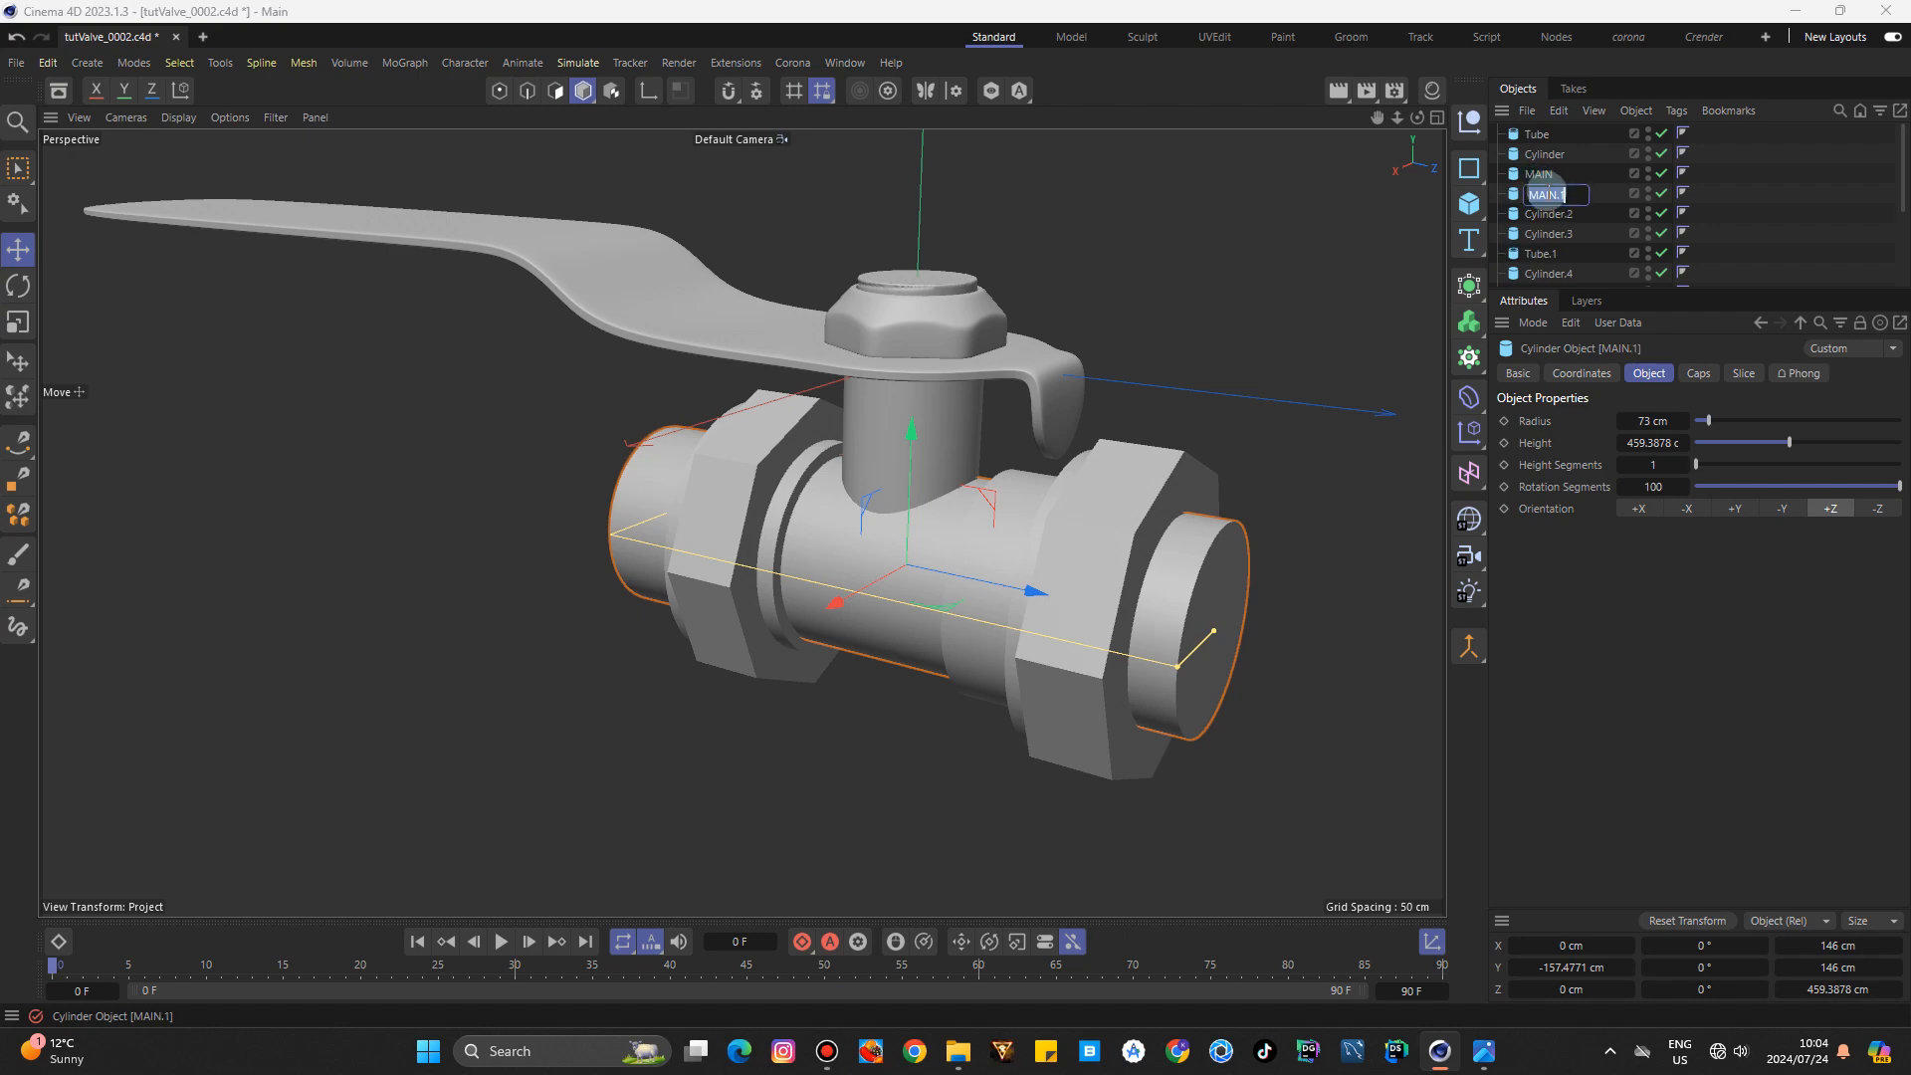
text(BOOL)
key(Return)
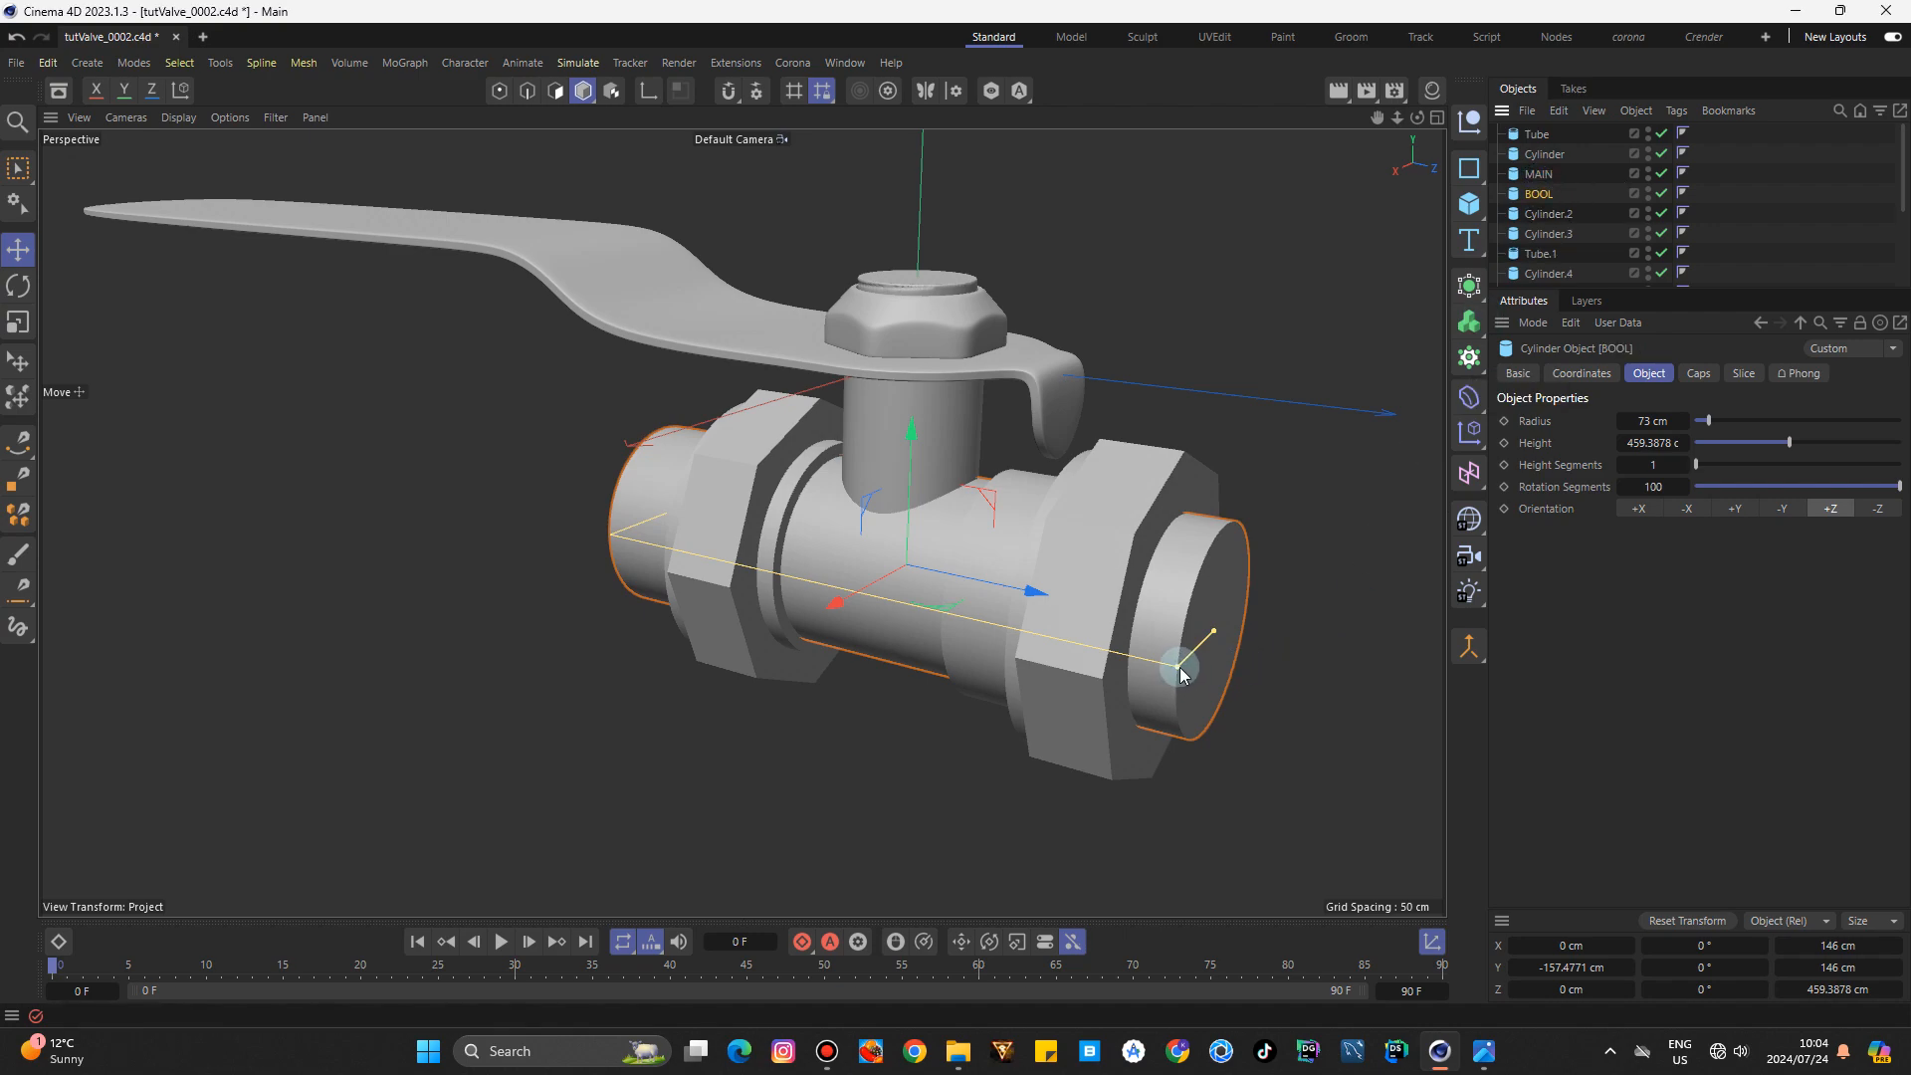
Reduce the BOOL cylinder's radius to about 59.8 cm and lengthen it to about 542.8 cm so it protrudes from both ends.
drag(1178, 670, 1191, 668)
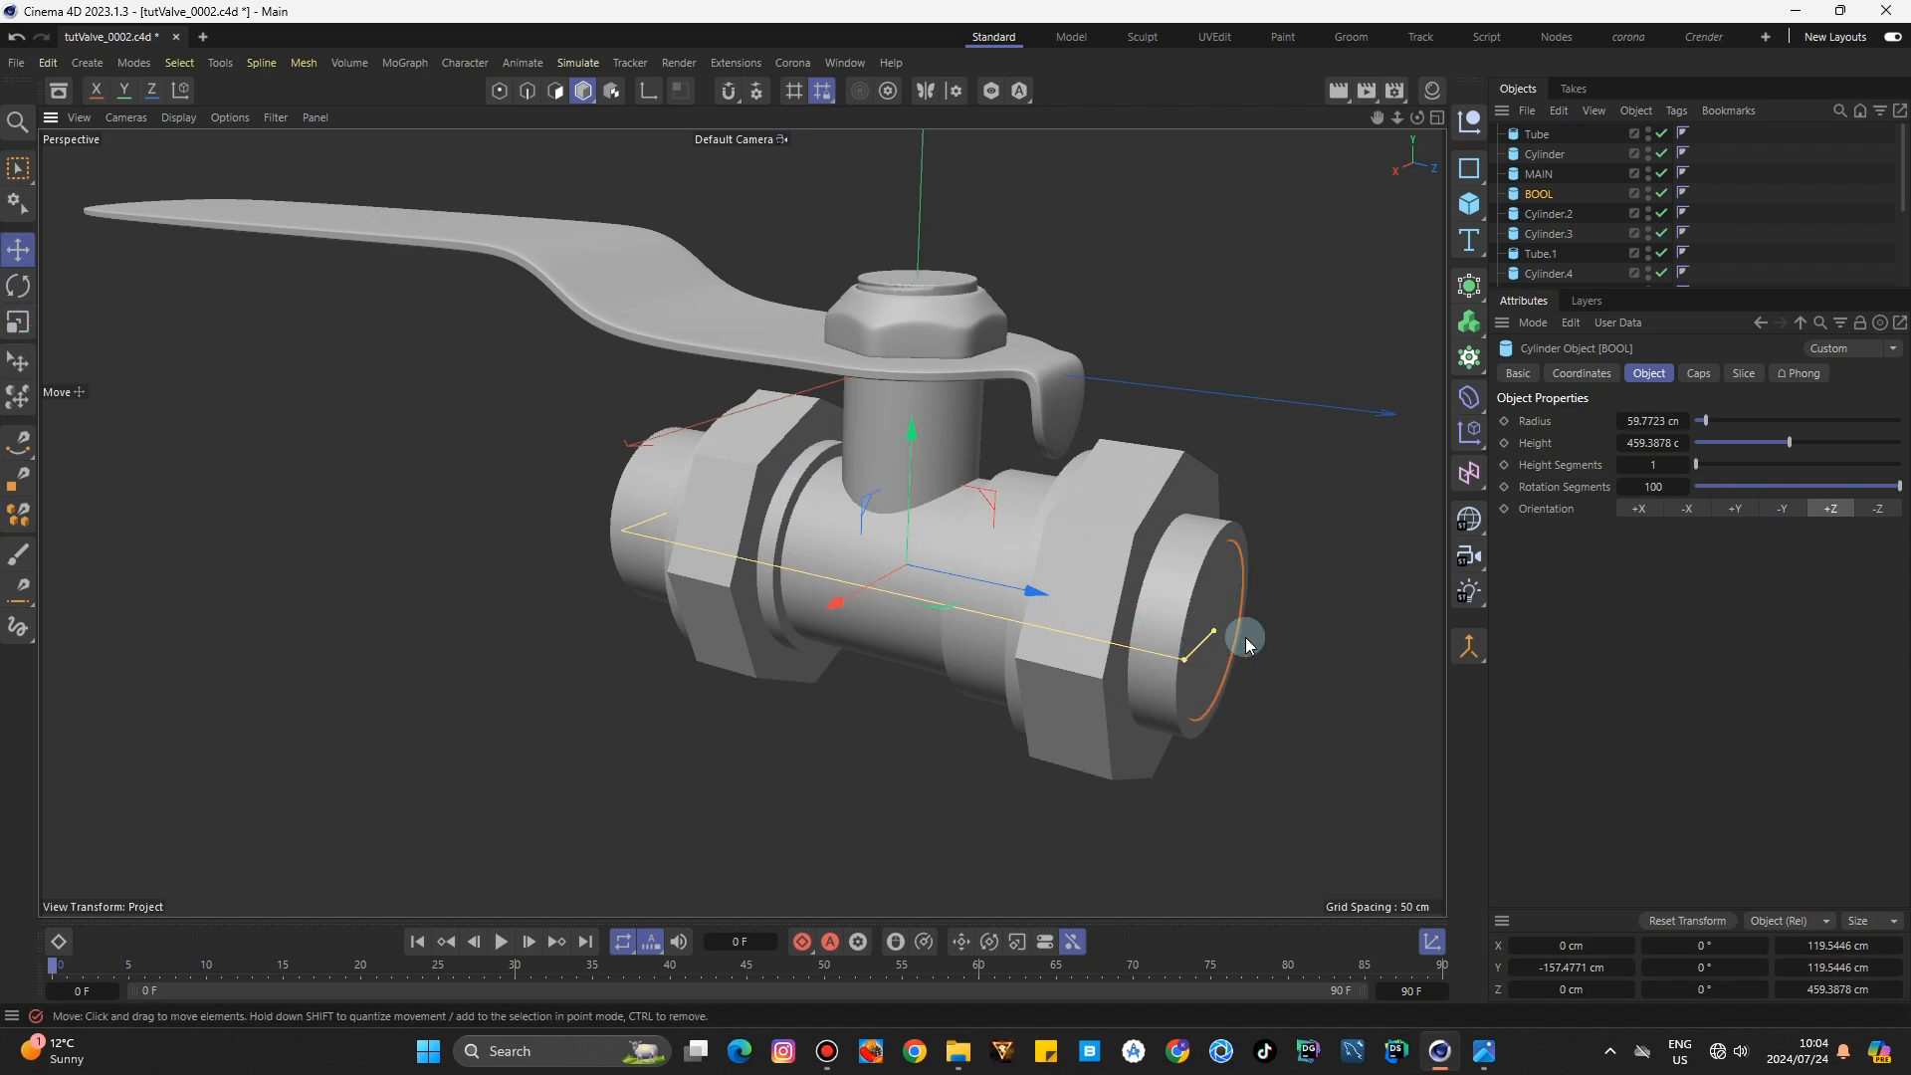
drag(1215, 633, 1284, 637)
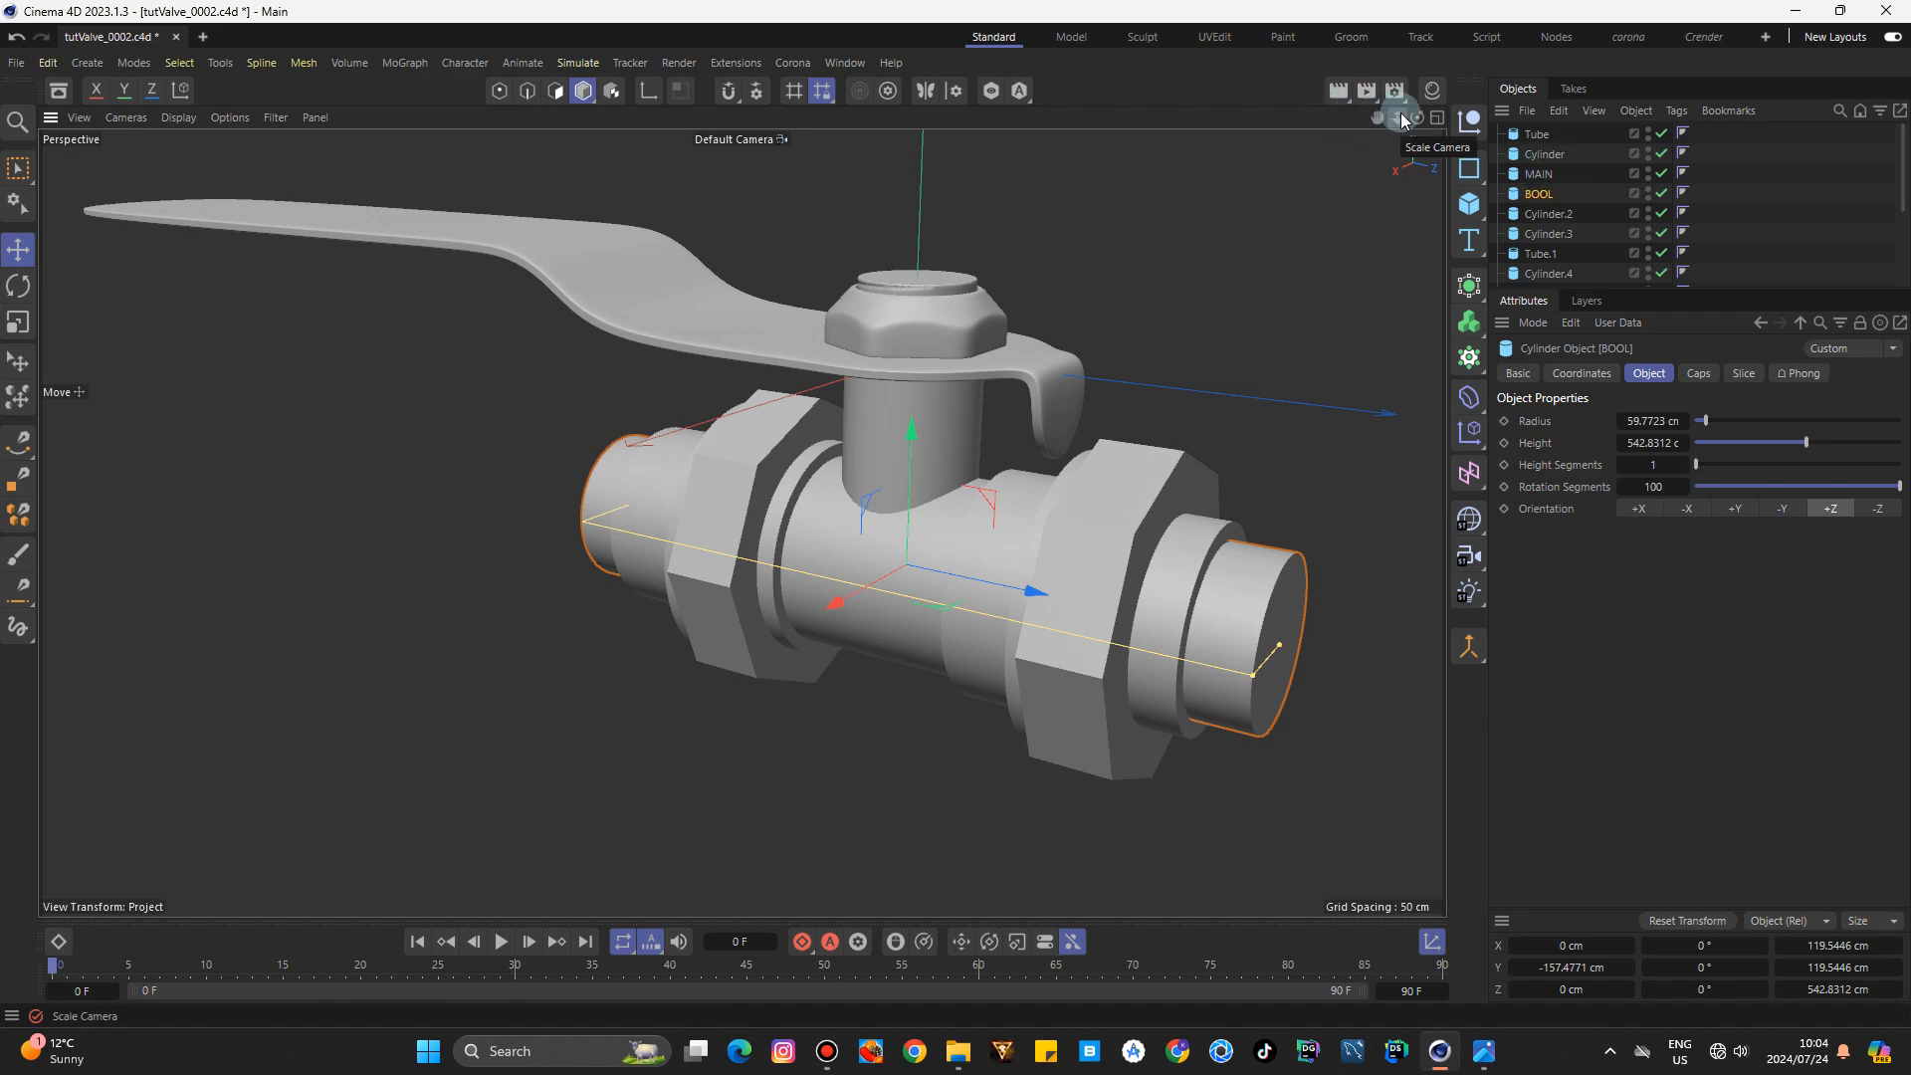
click(1381, 177)
drag(1419, 119, 1279, 28)
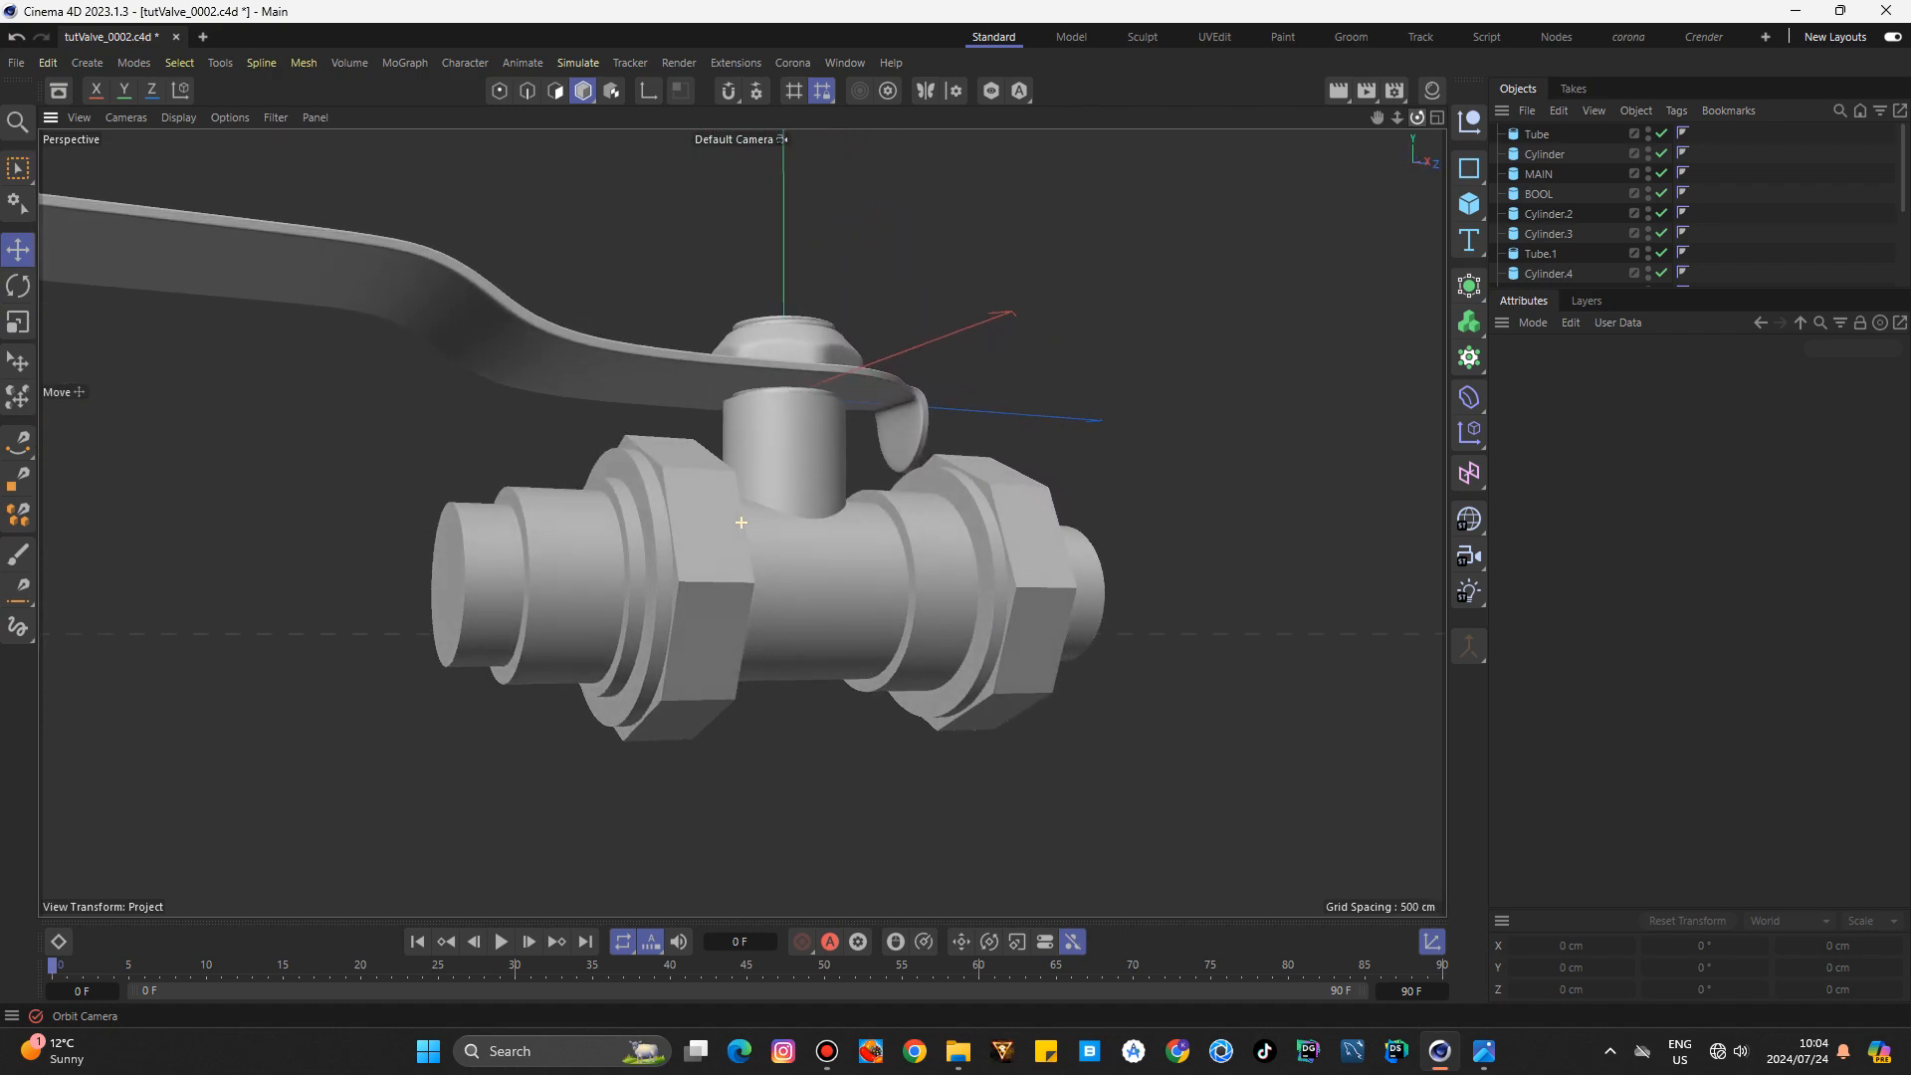
drag(1418, 118, 1294, 164)
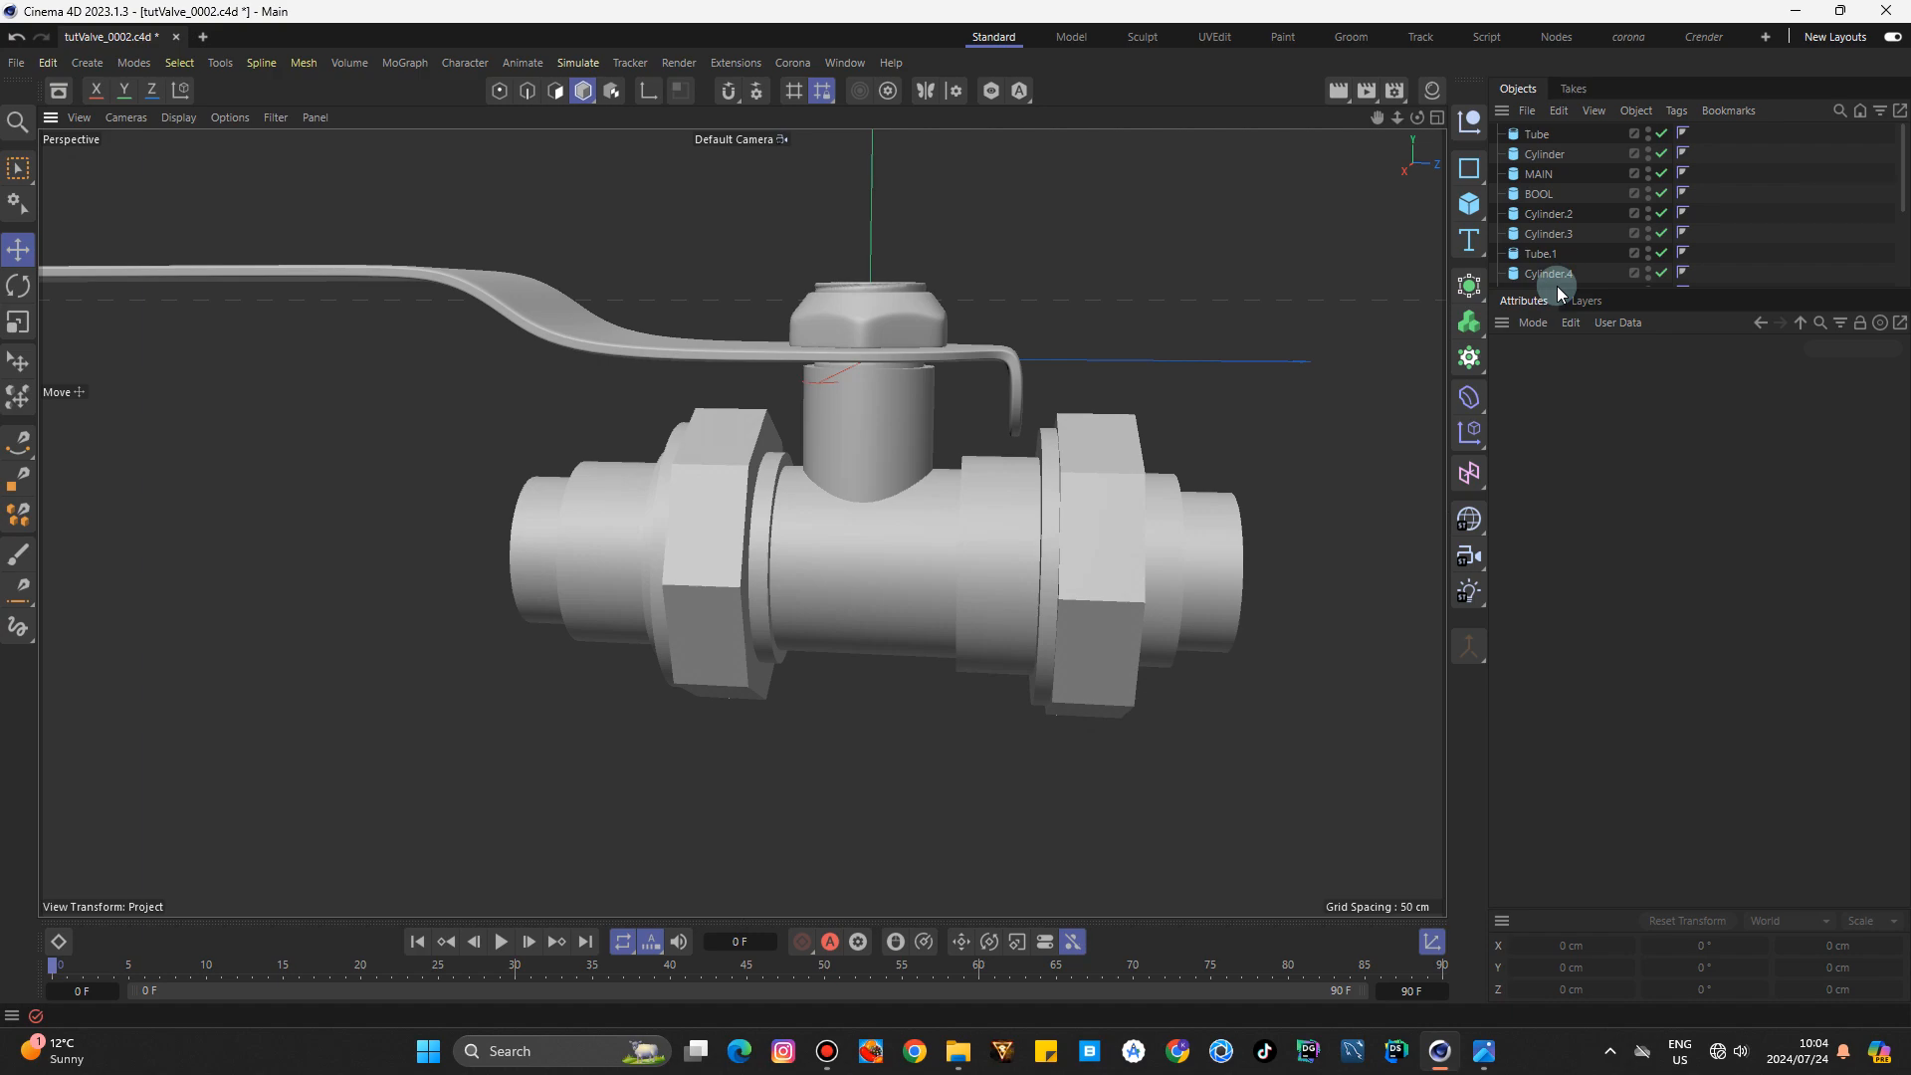
Wrap the copied flange cylinder in a Volume Builder and set its voxel size to 1 cm.
drag(1559, 286, 1552, 413)
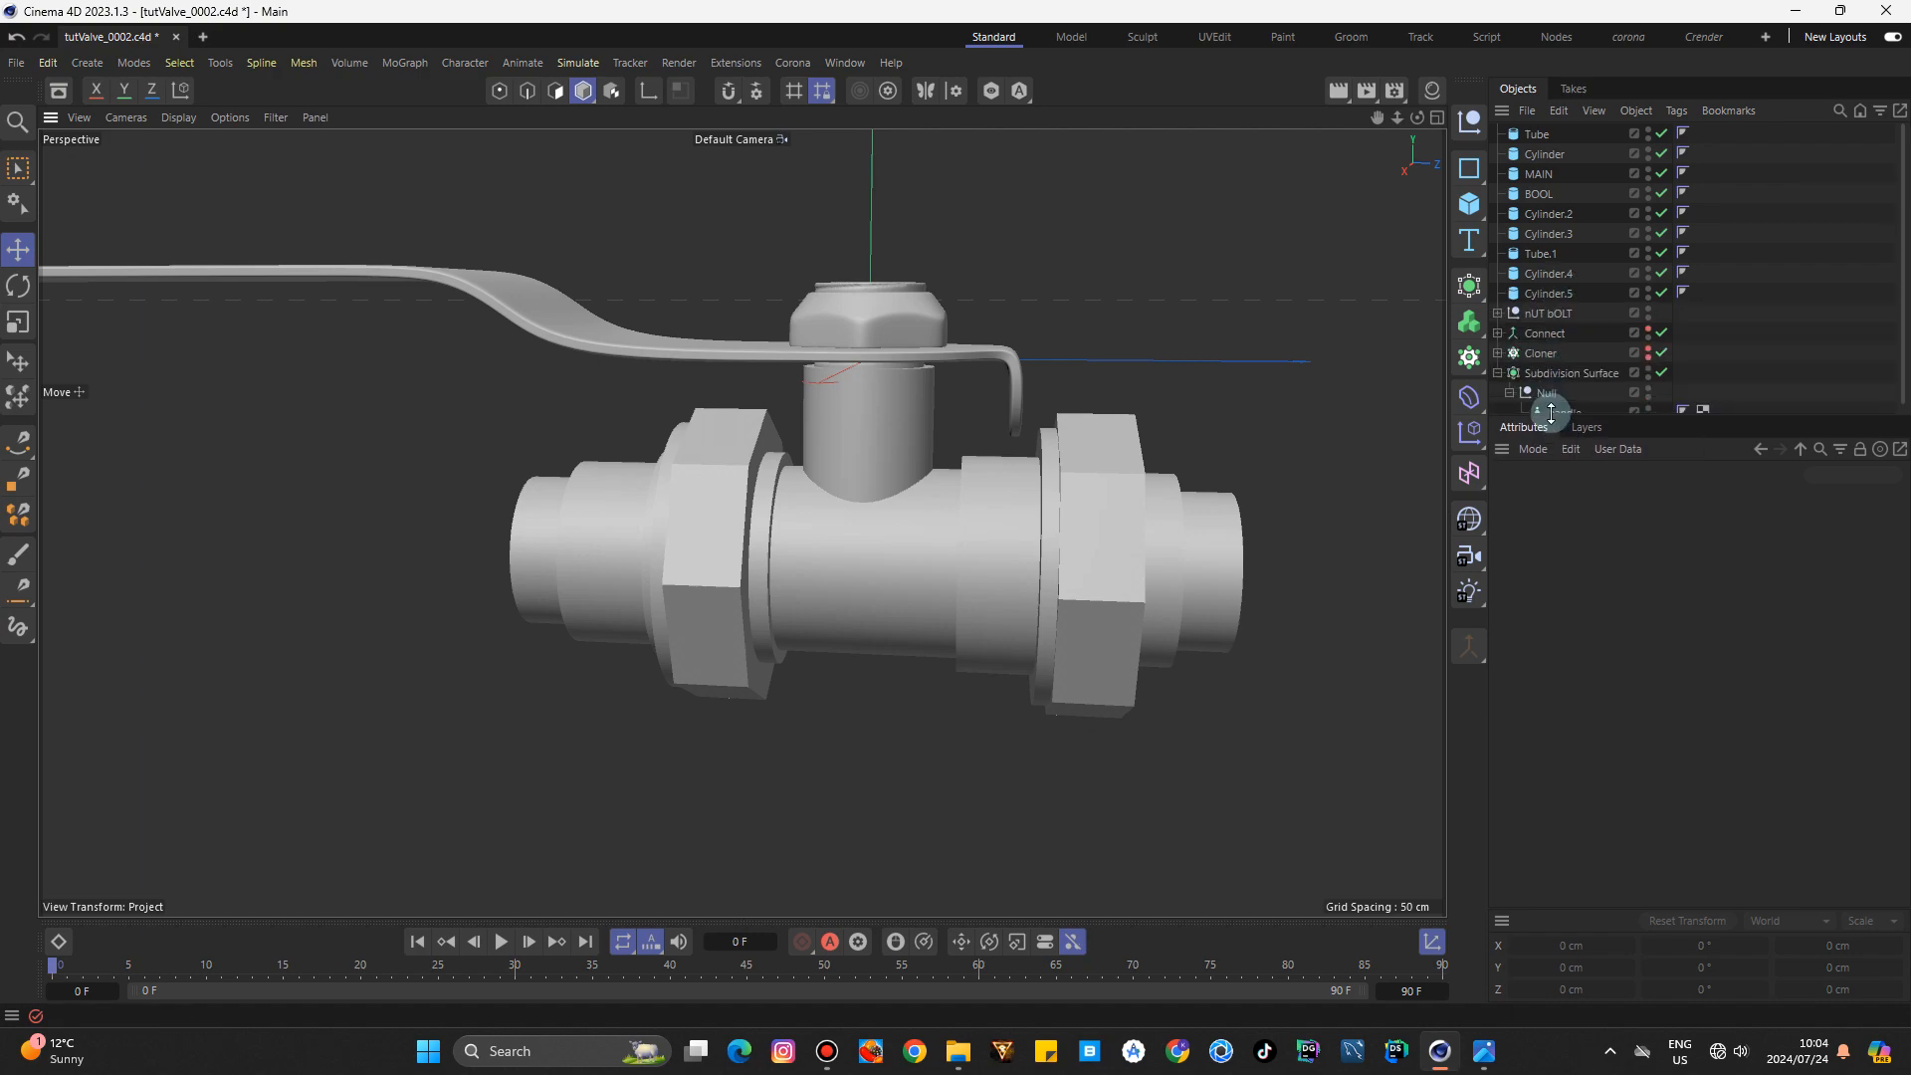
mouse_move(1417, 118)
mouse_down()
mouse_move(1377, 134)
mouse_move(1417, 118)
mouse_up()
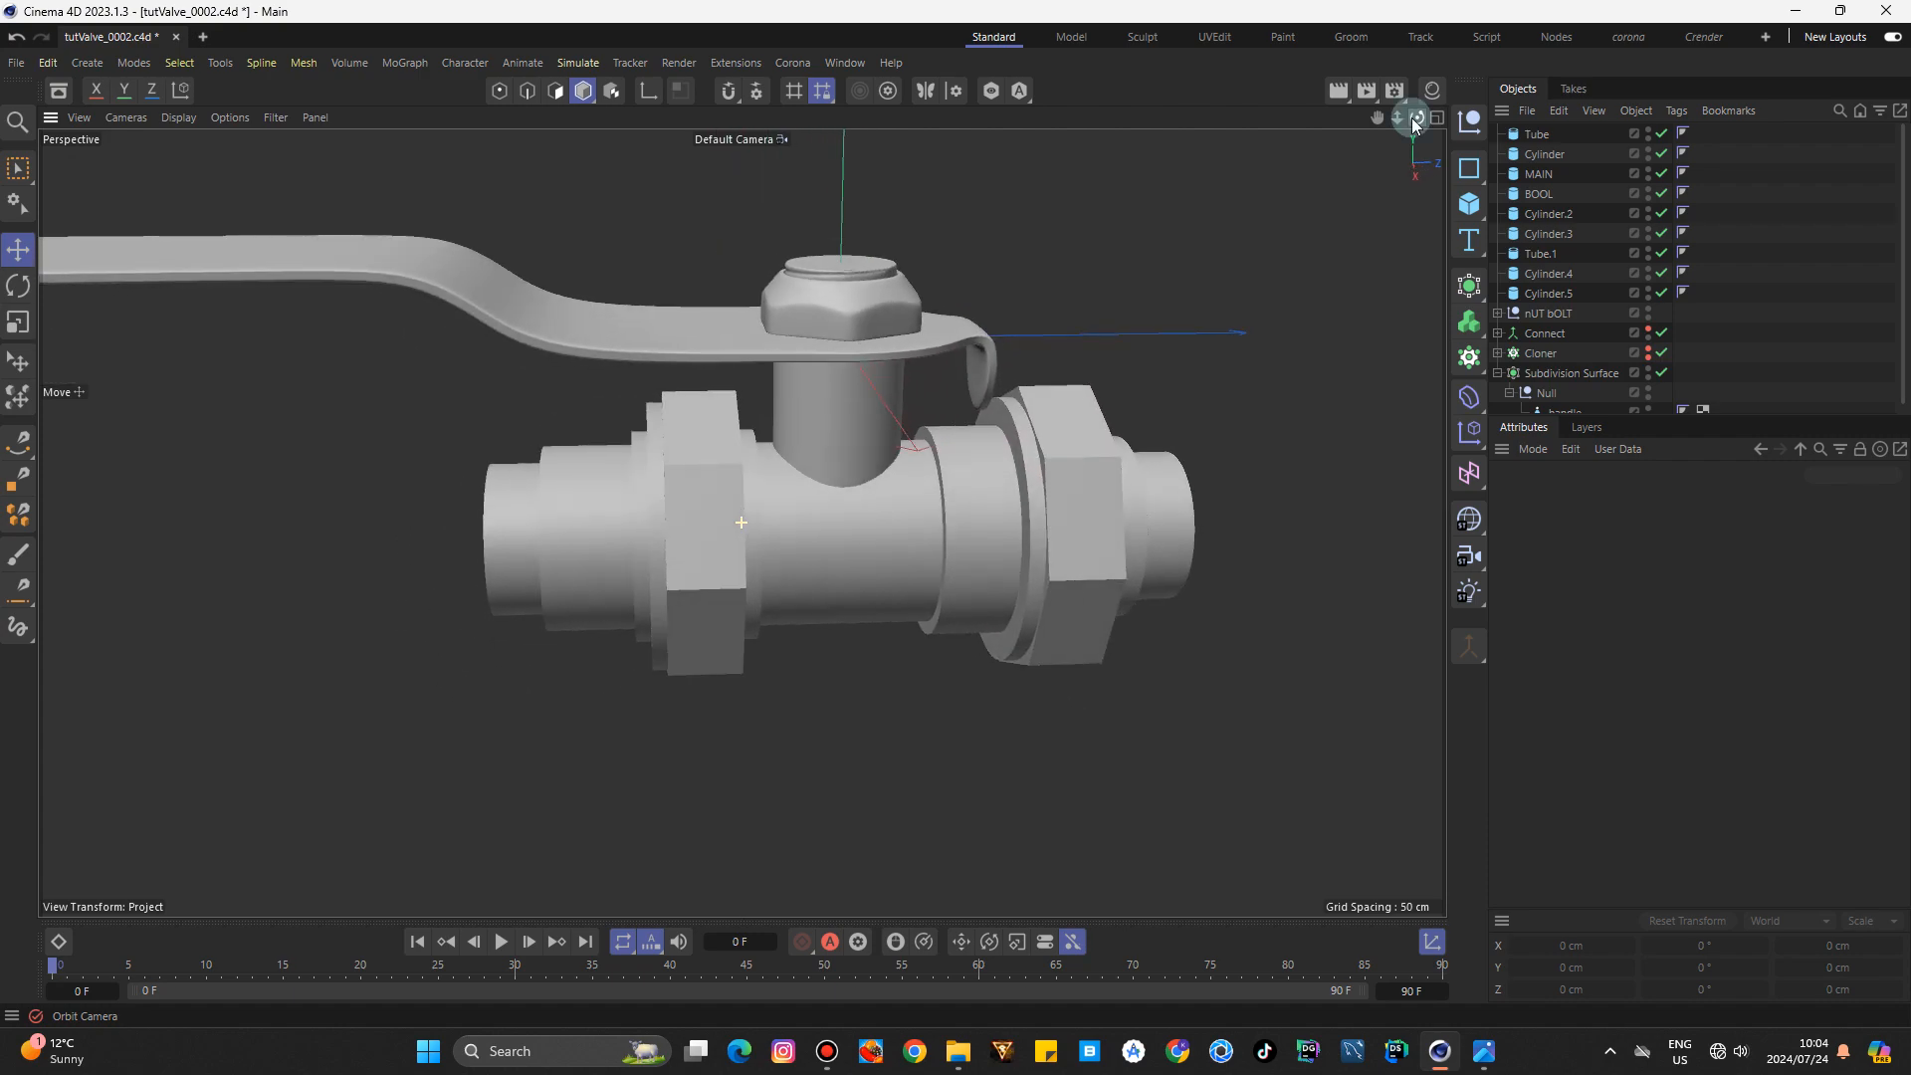
click(1539, 290)
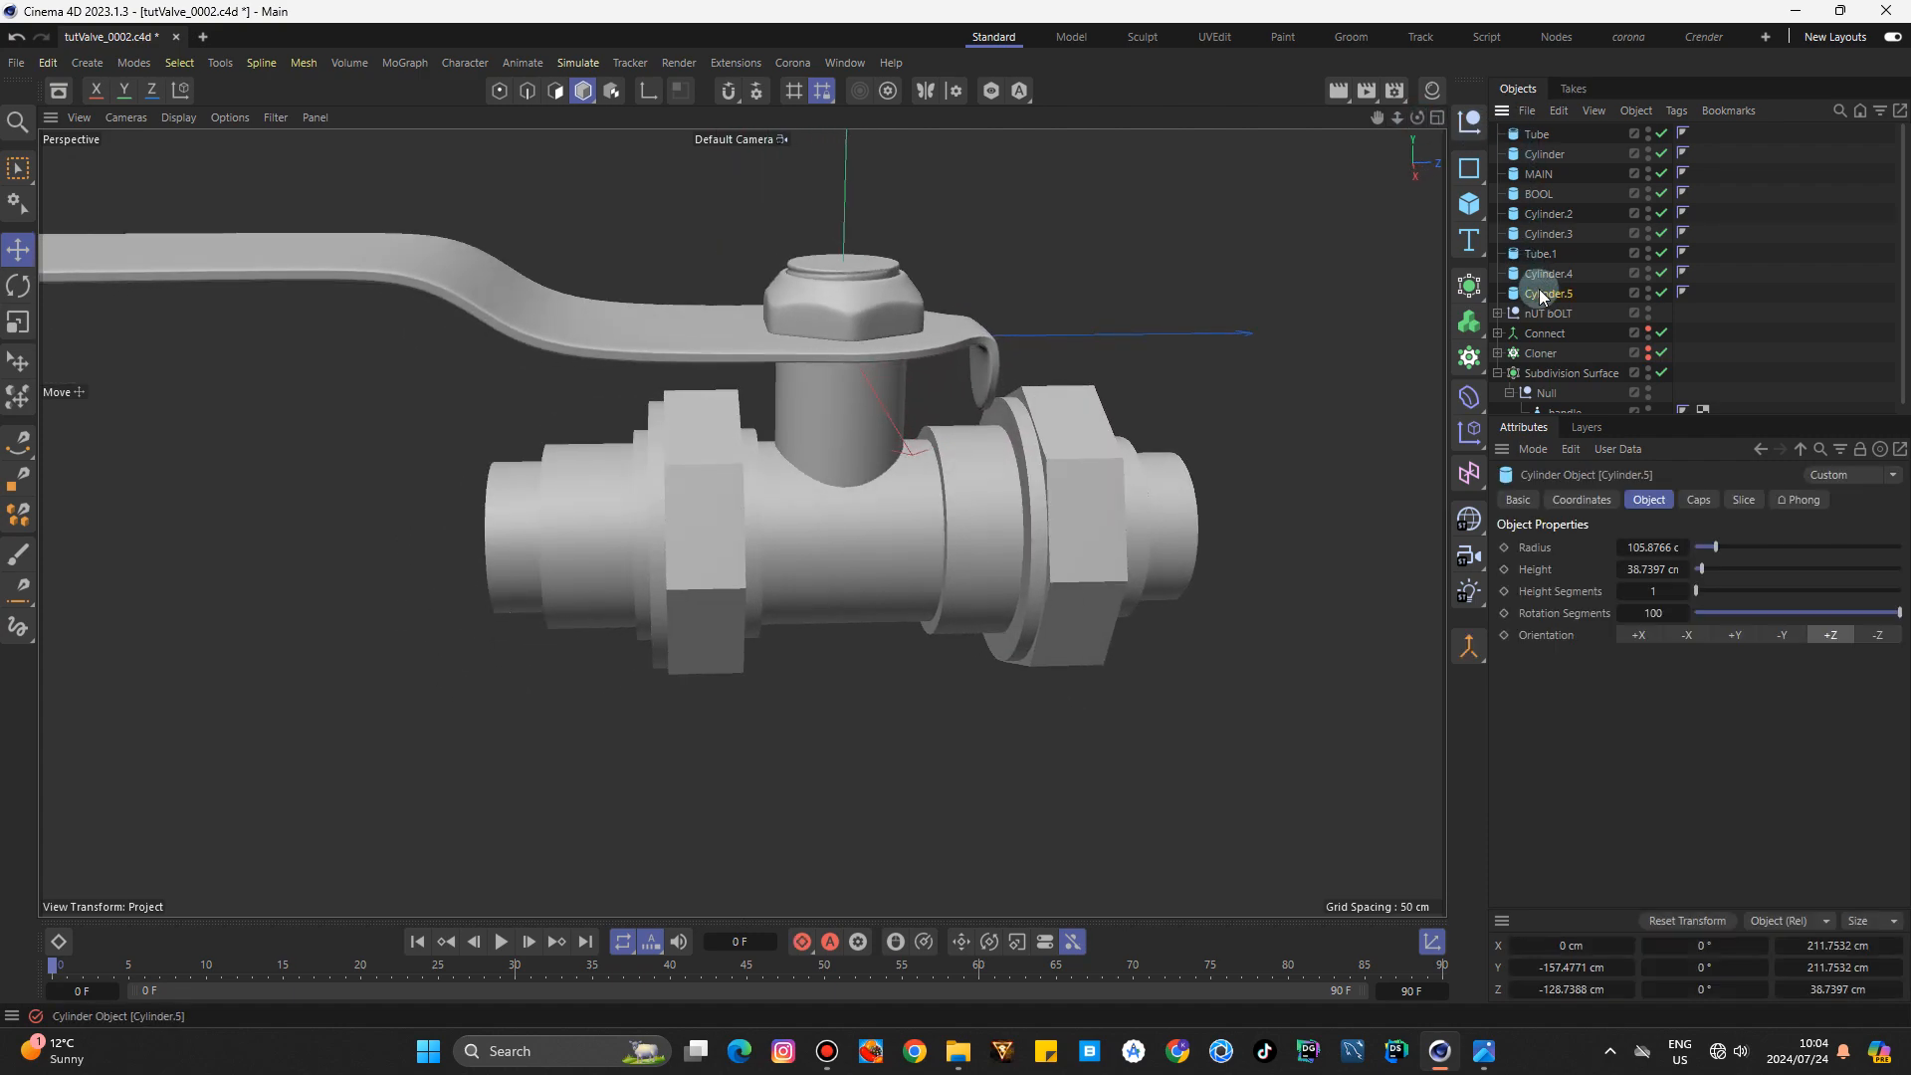
alt+click(1472, 323)
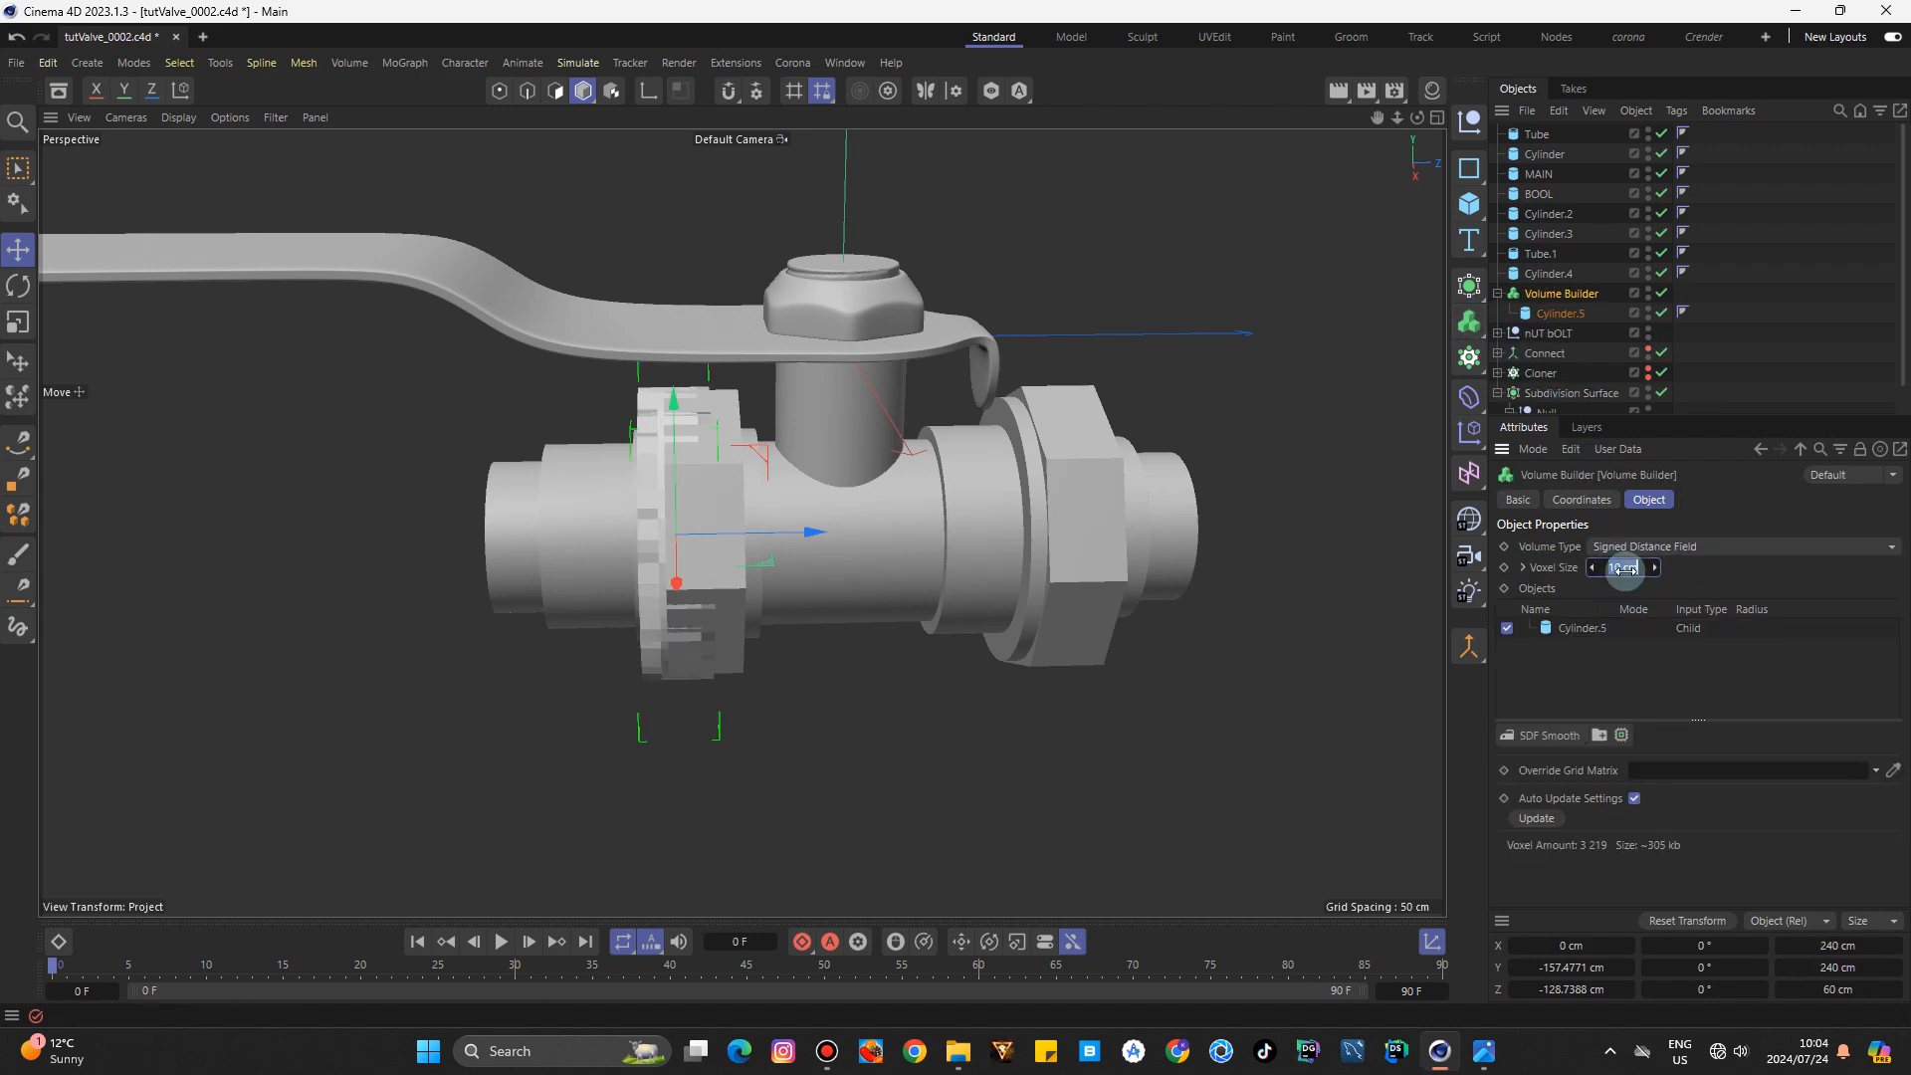
drag(1624, 569, 1641, 558)
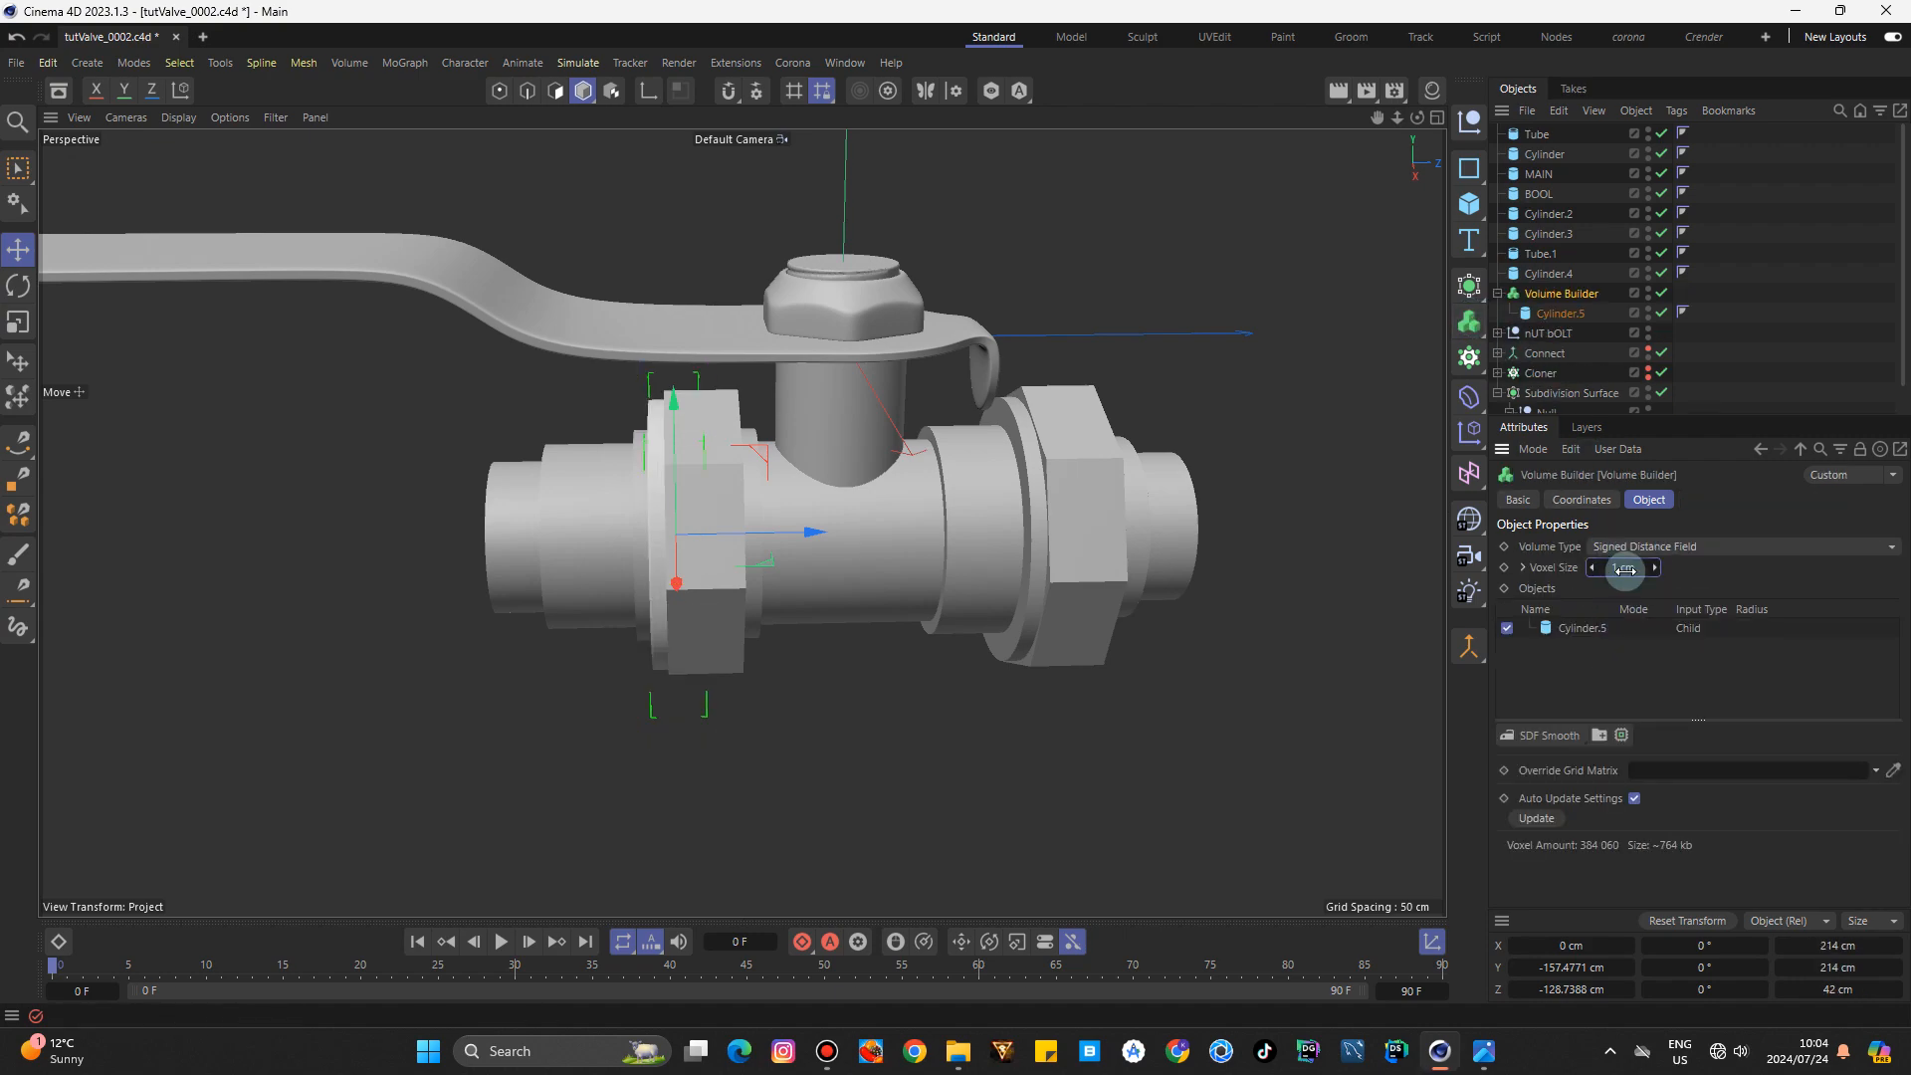
Put all the remaining tubes and cylinders of the valve body, including MAIN and BOOL, into the Volume Builder.
click(1536, 135)
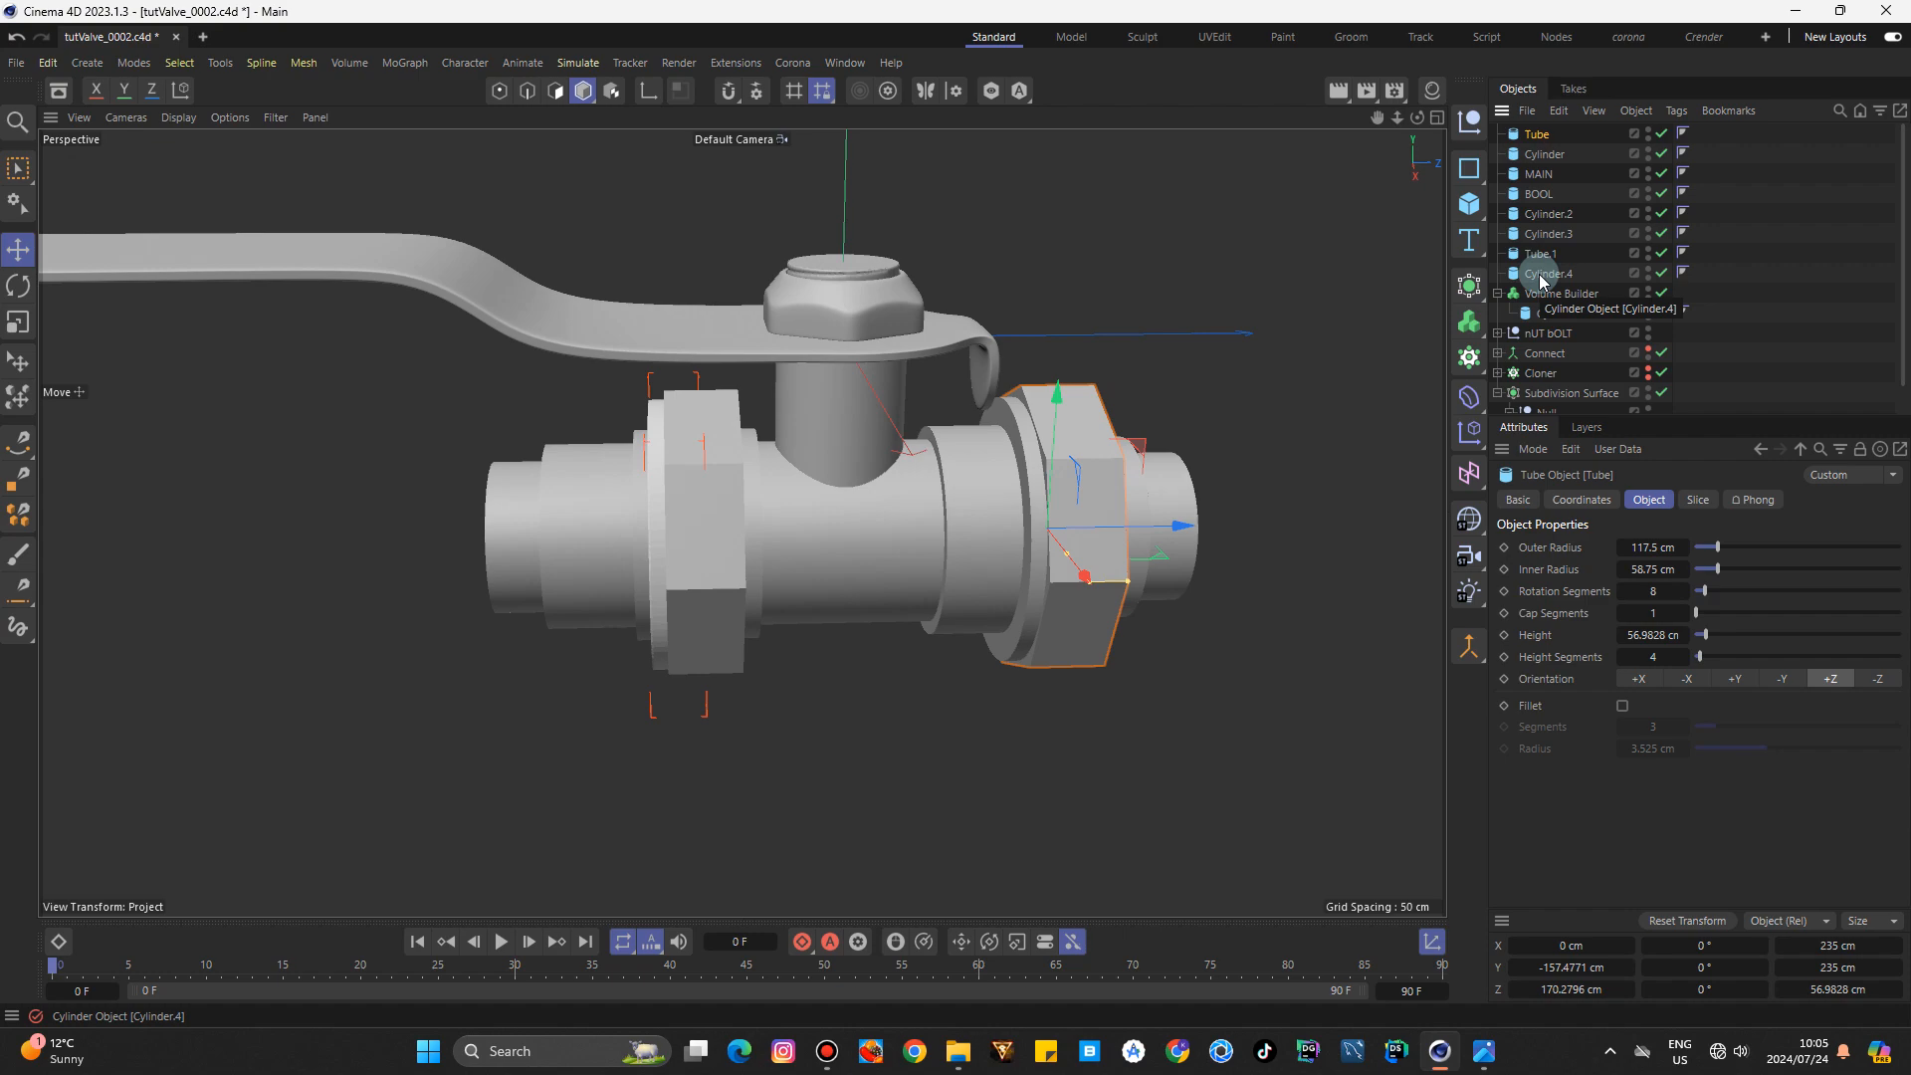
shift+click(1542, 276)
drag(1533, 135, 1551, 298)
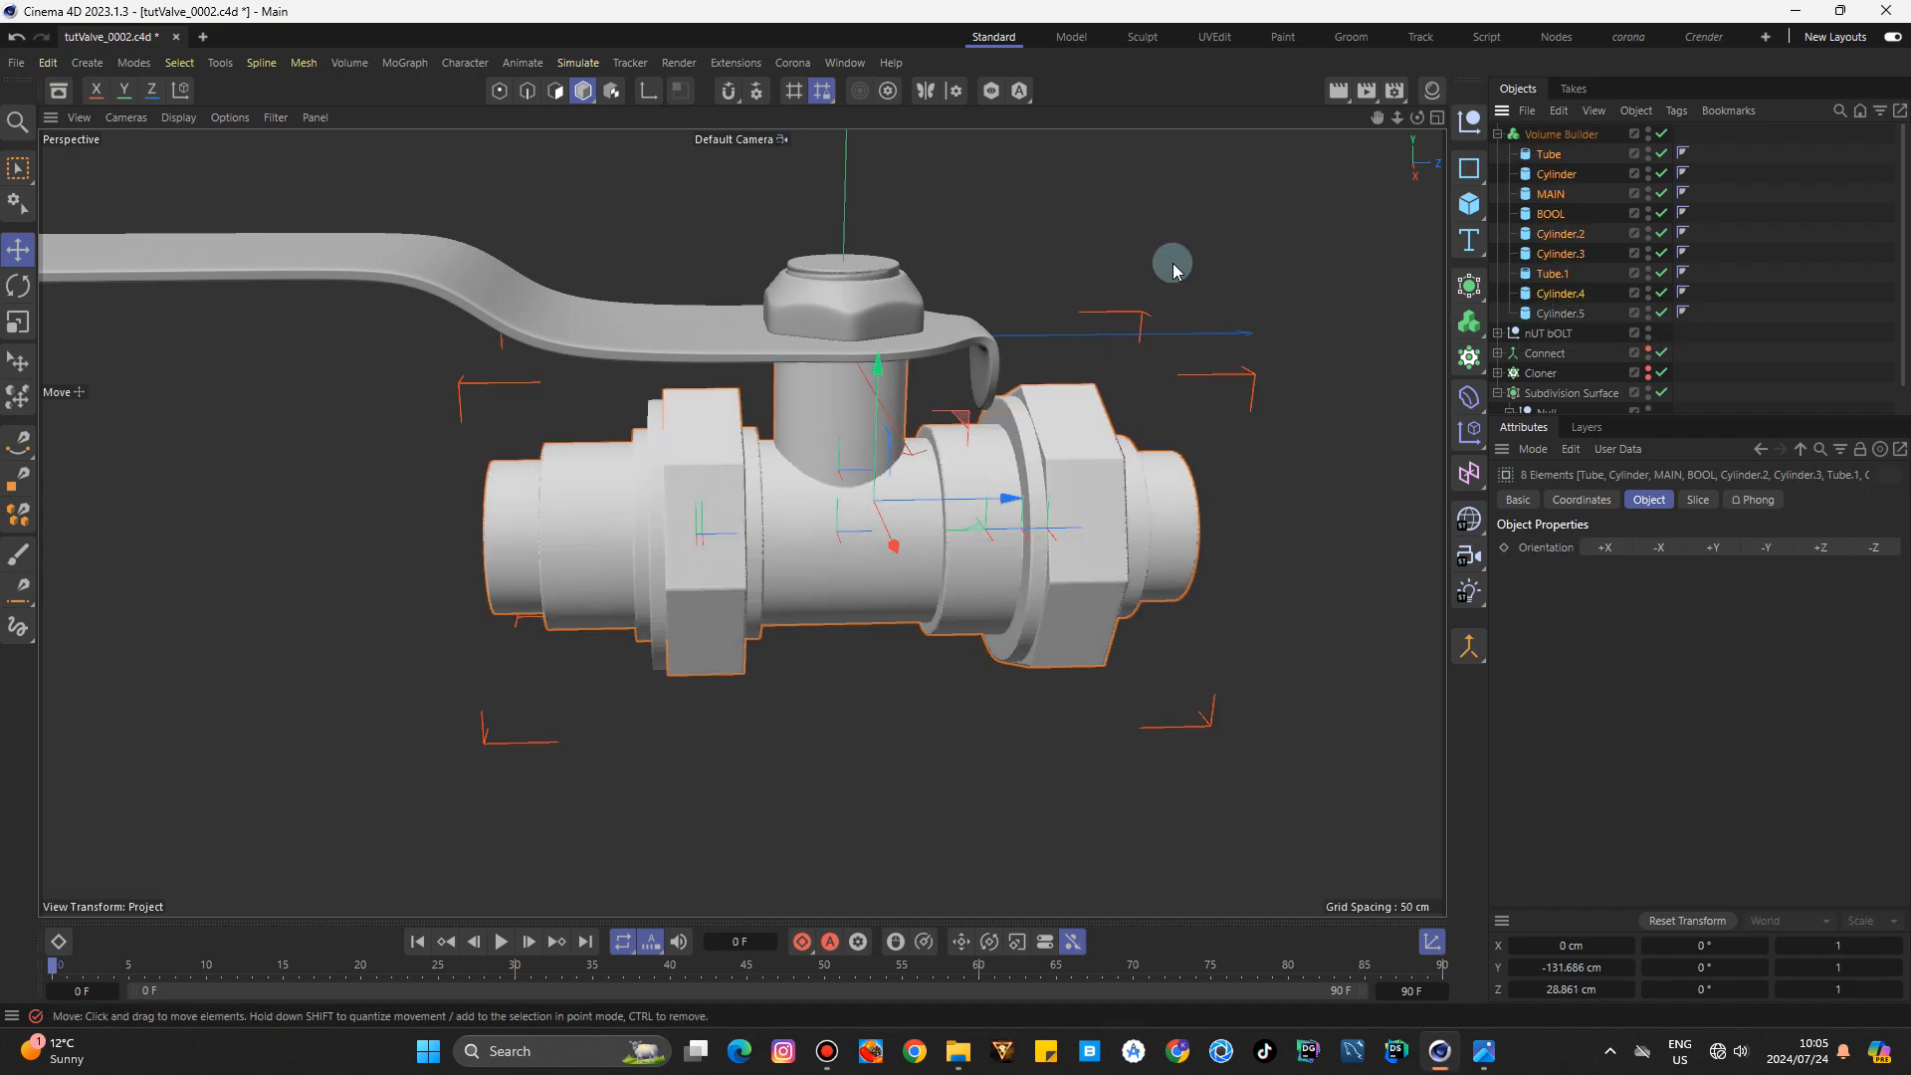
click(1541, 135)
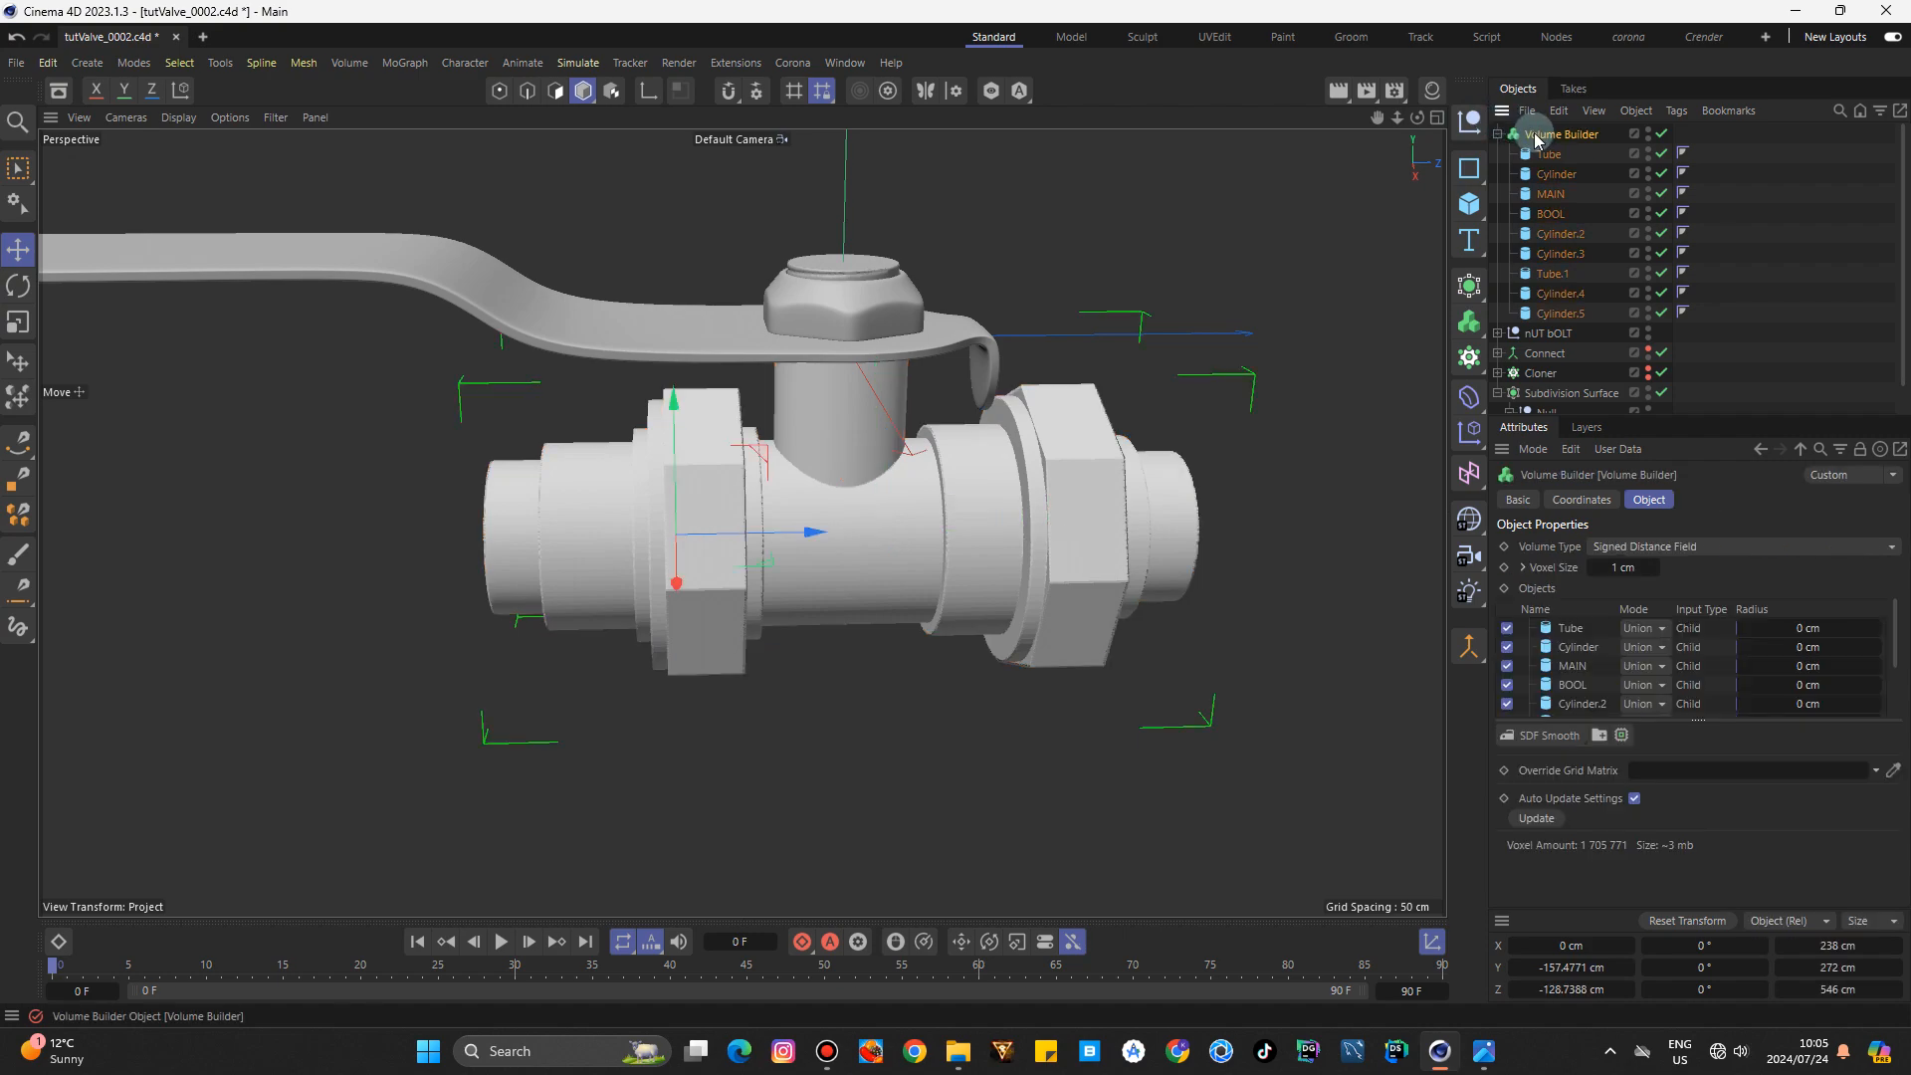
Set BOOL to Subtract in the Volume Builder and reorder it above MAIN to hollow out the pipe.
click(1644, 685)
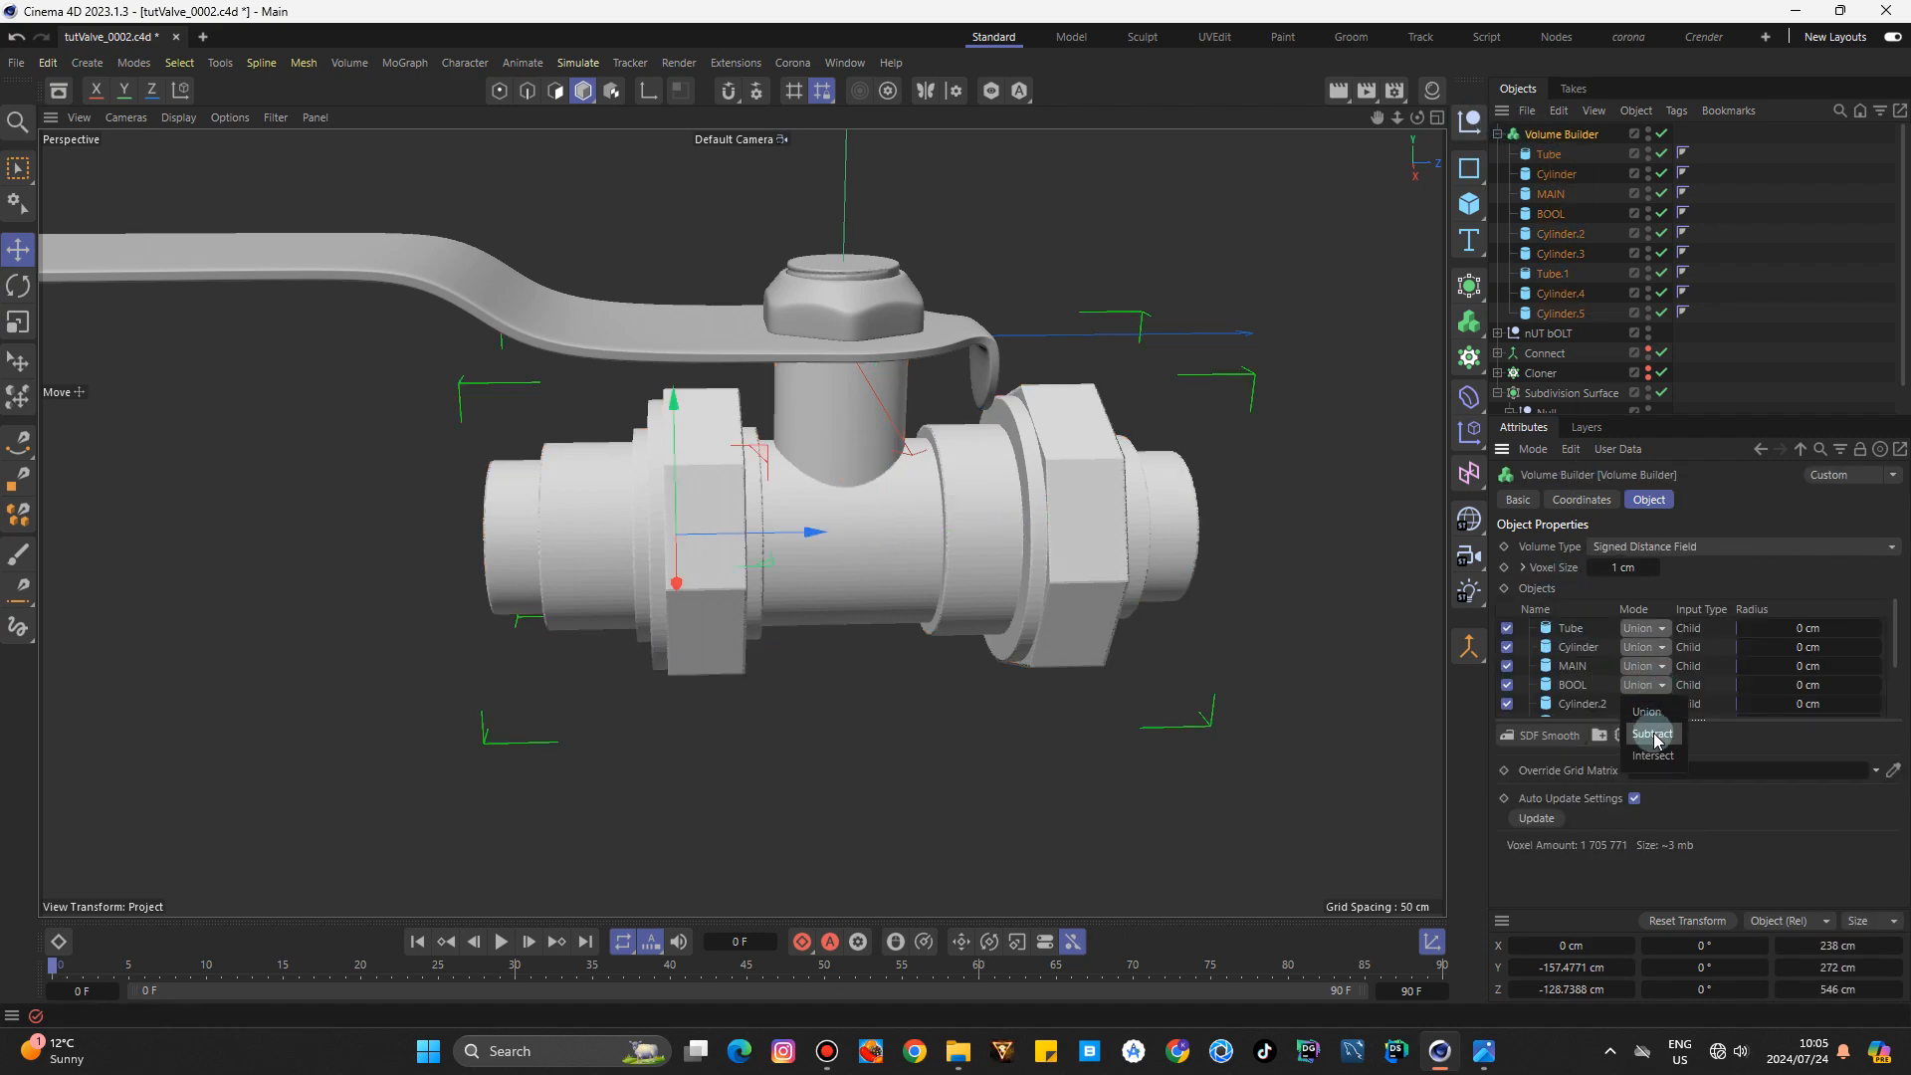
click(1643, 724)
mouse_move(1418, 118)
mouse_down()
mouse_move(1543, 103)
mouse_move(1379, 58)
mouse_move(1344, 81)
mouse_move(1417, 116)
mouse_up()
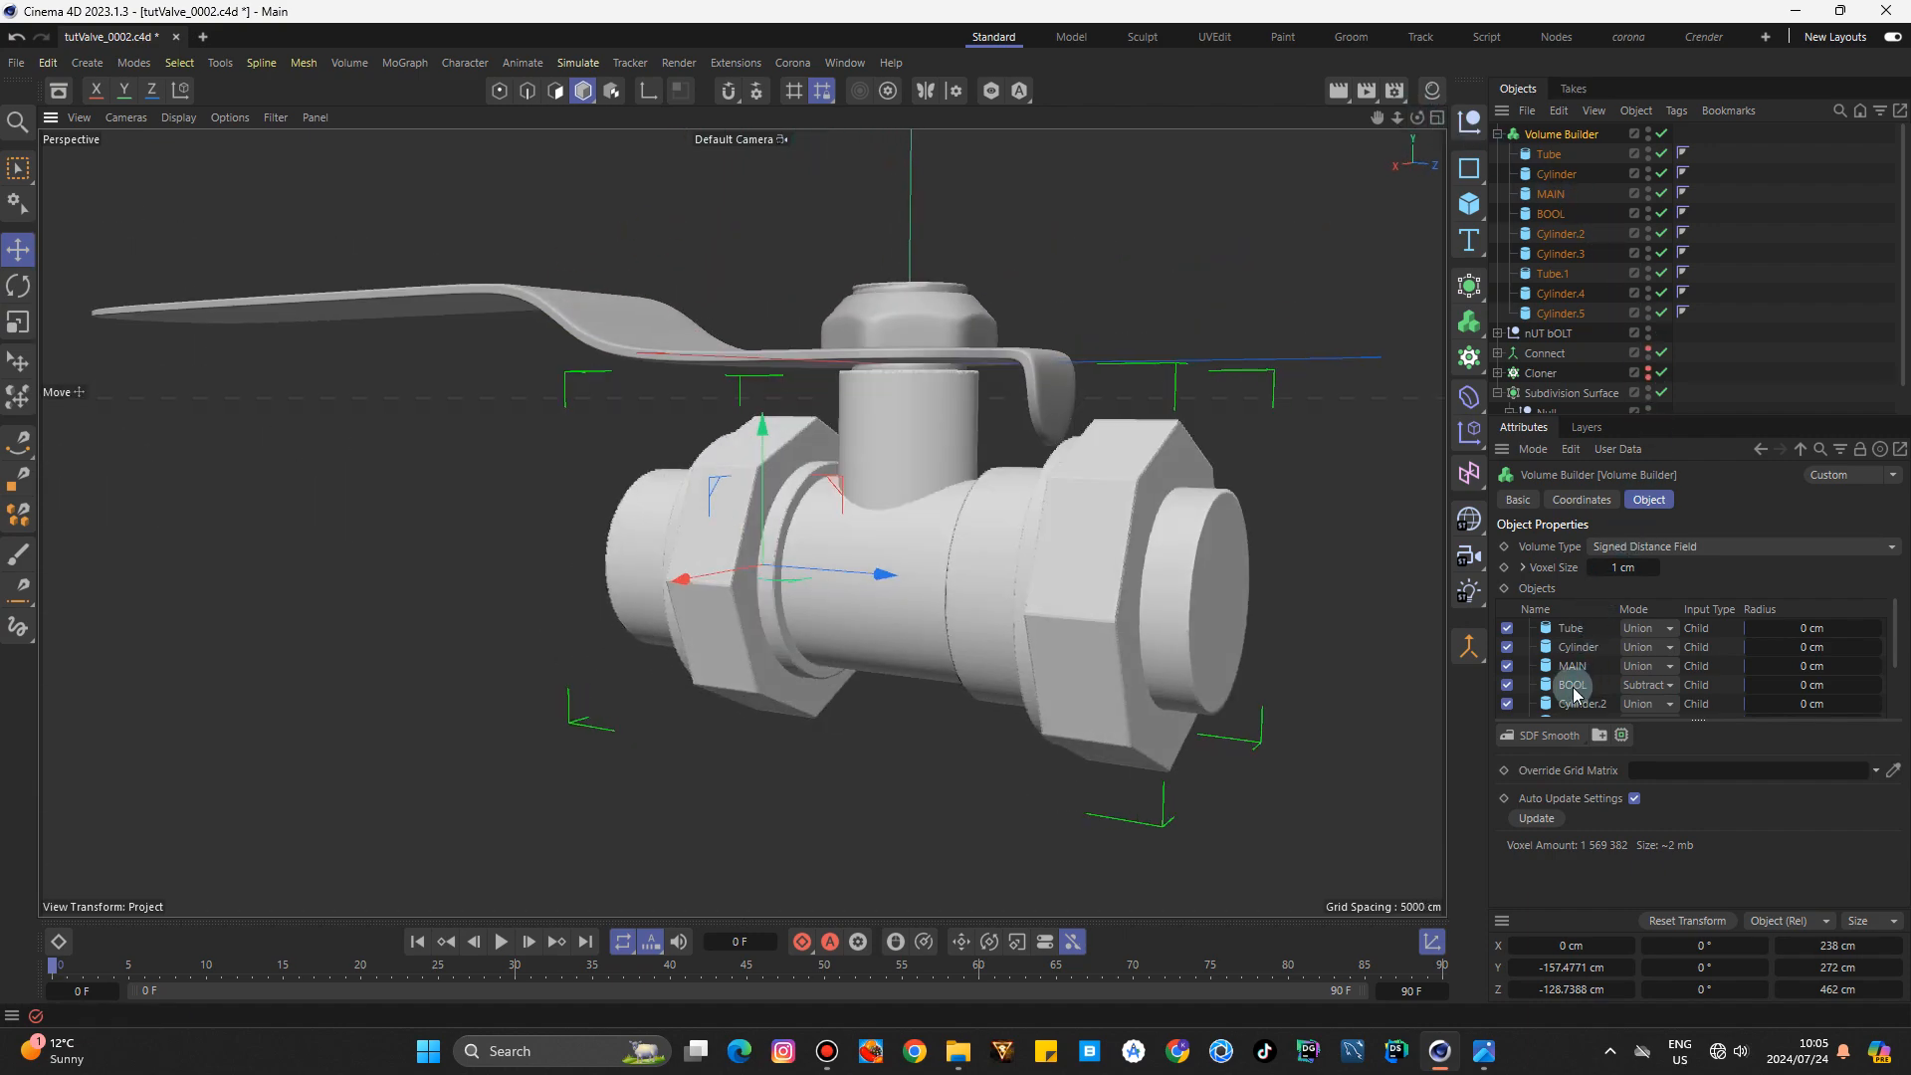
click(1574, 687)
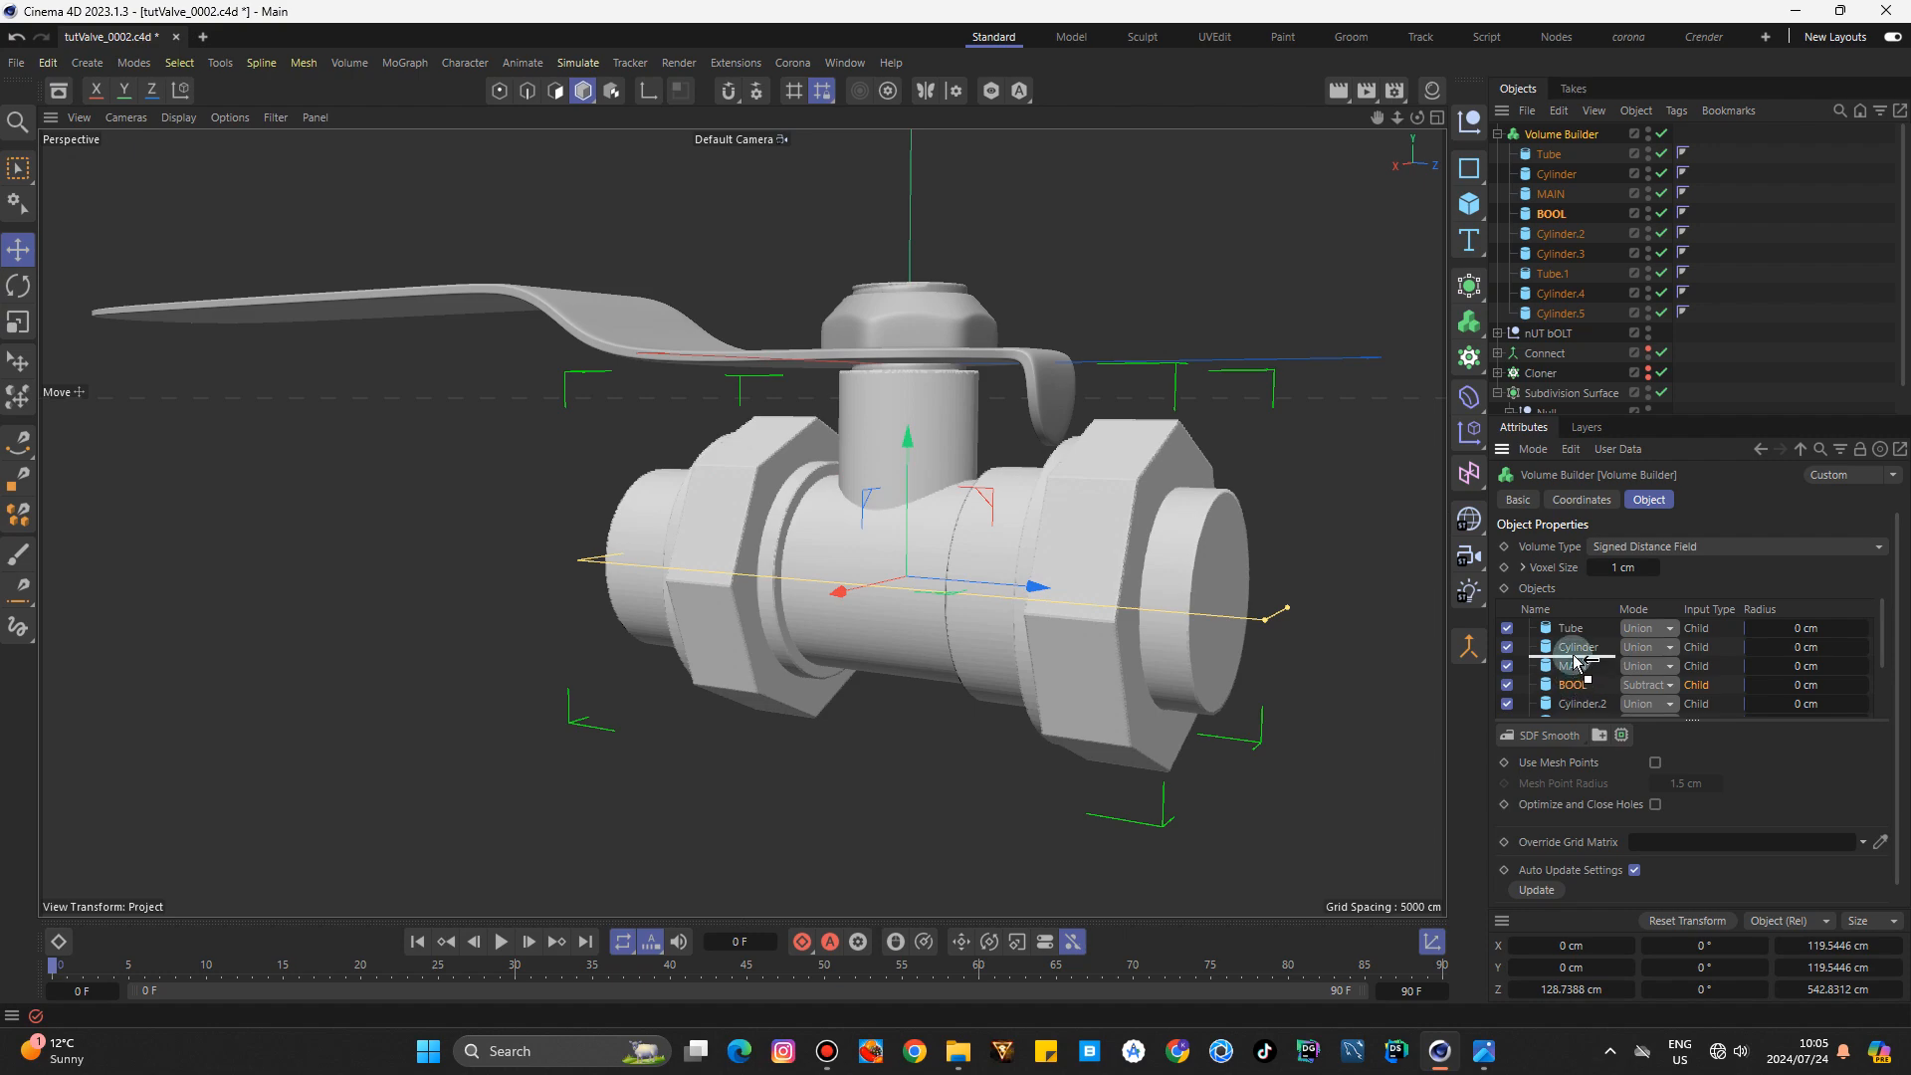
drag(1576, 660, 1576, 662)
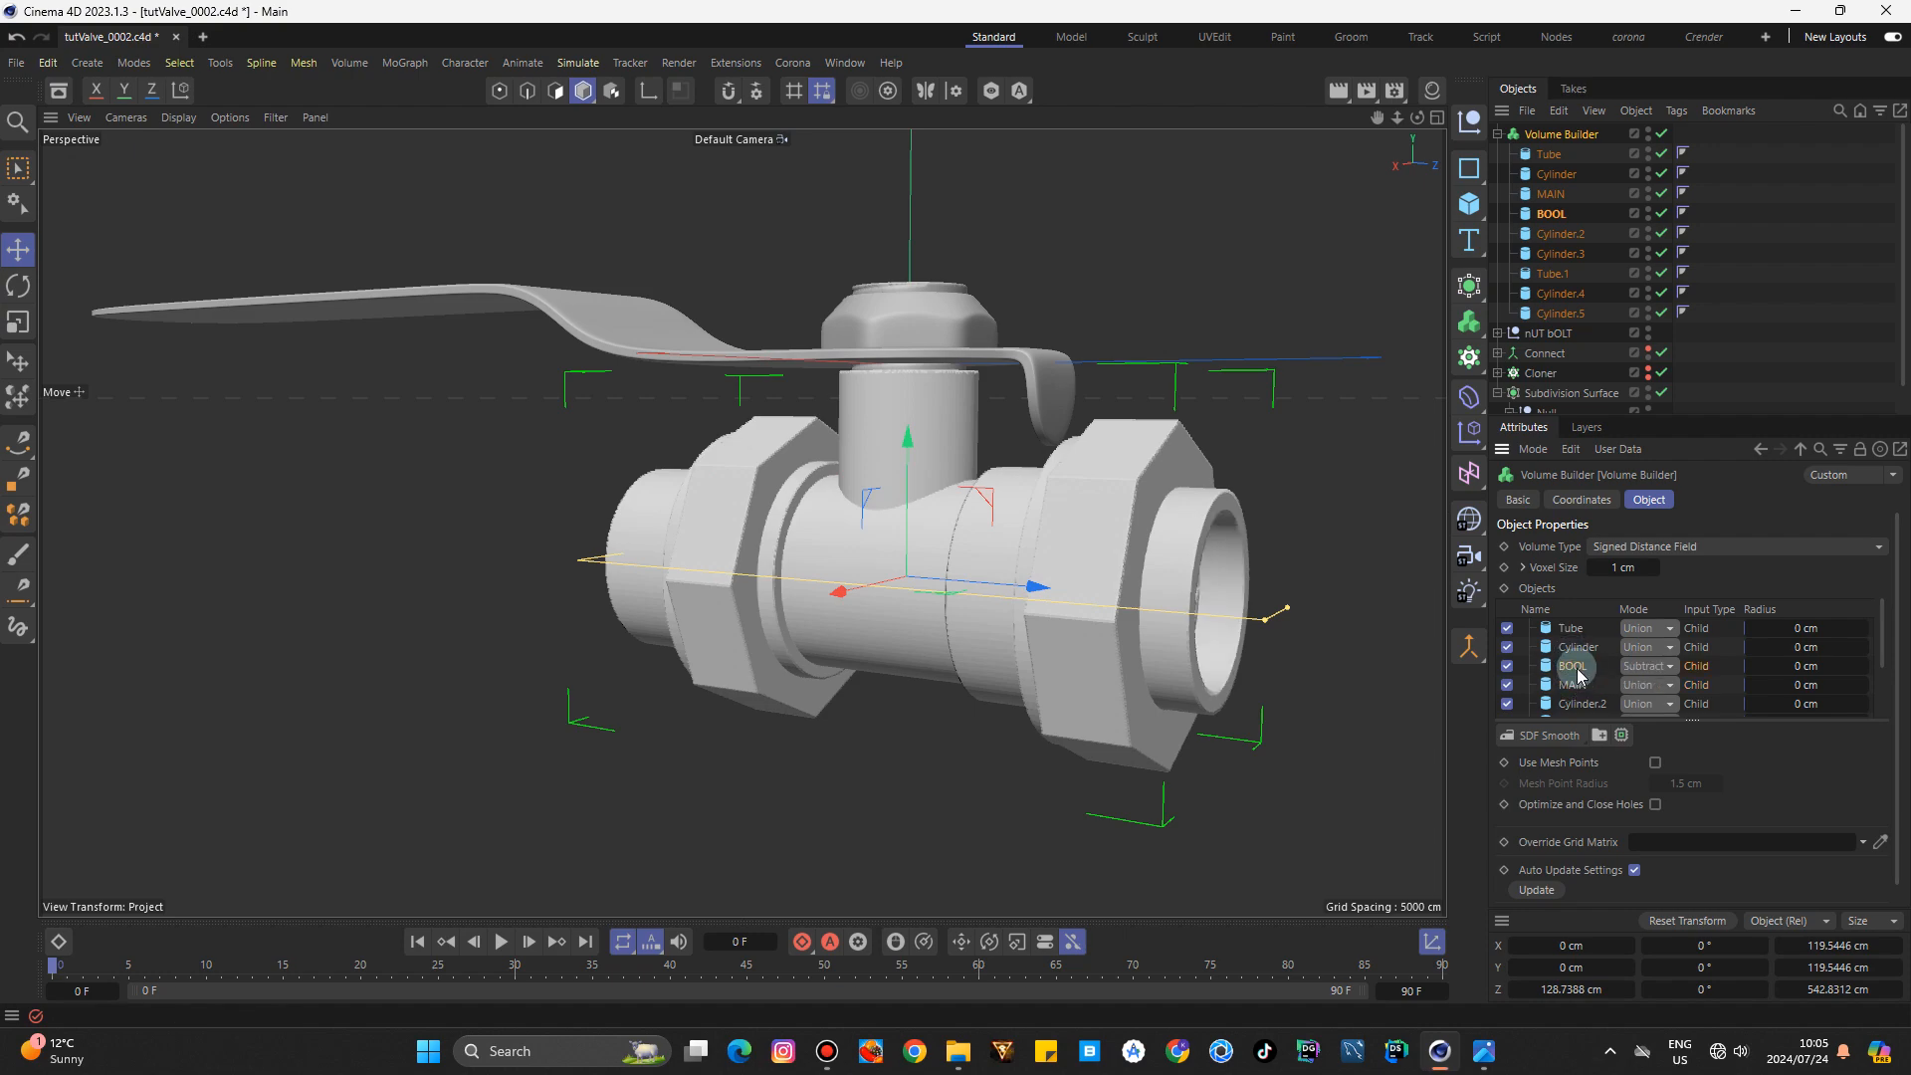
mouse_move(1396, 119)
mouse_down()
mouse_move(1279, 134)
mouse_move(1523, 152)
mouse_move(1456, 153)
mouse_move(1433, 117)
mouse_up()
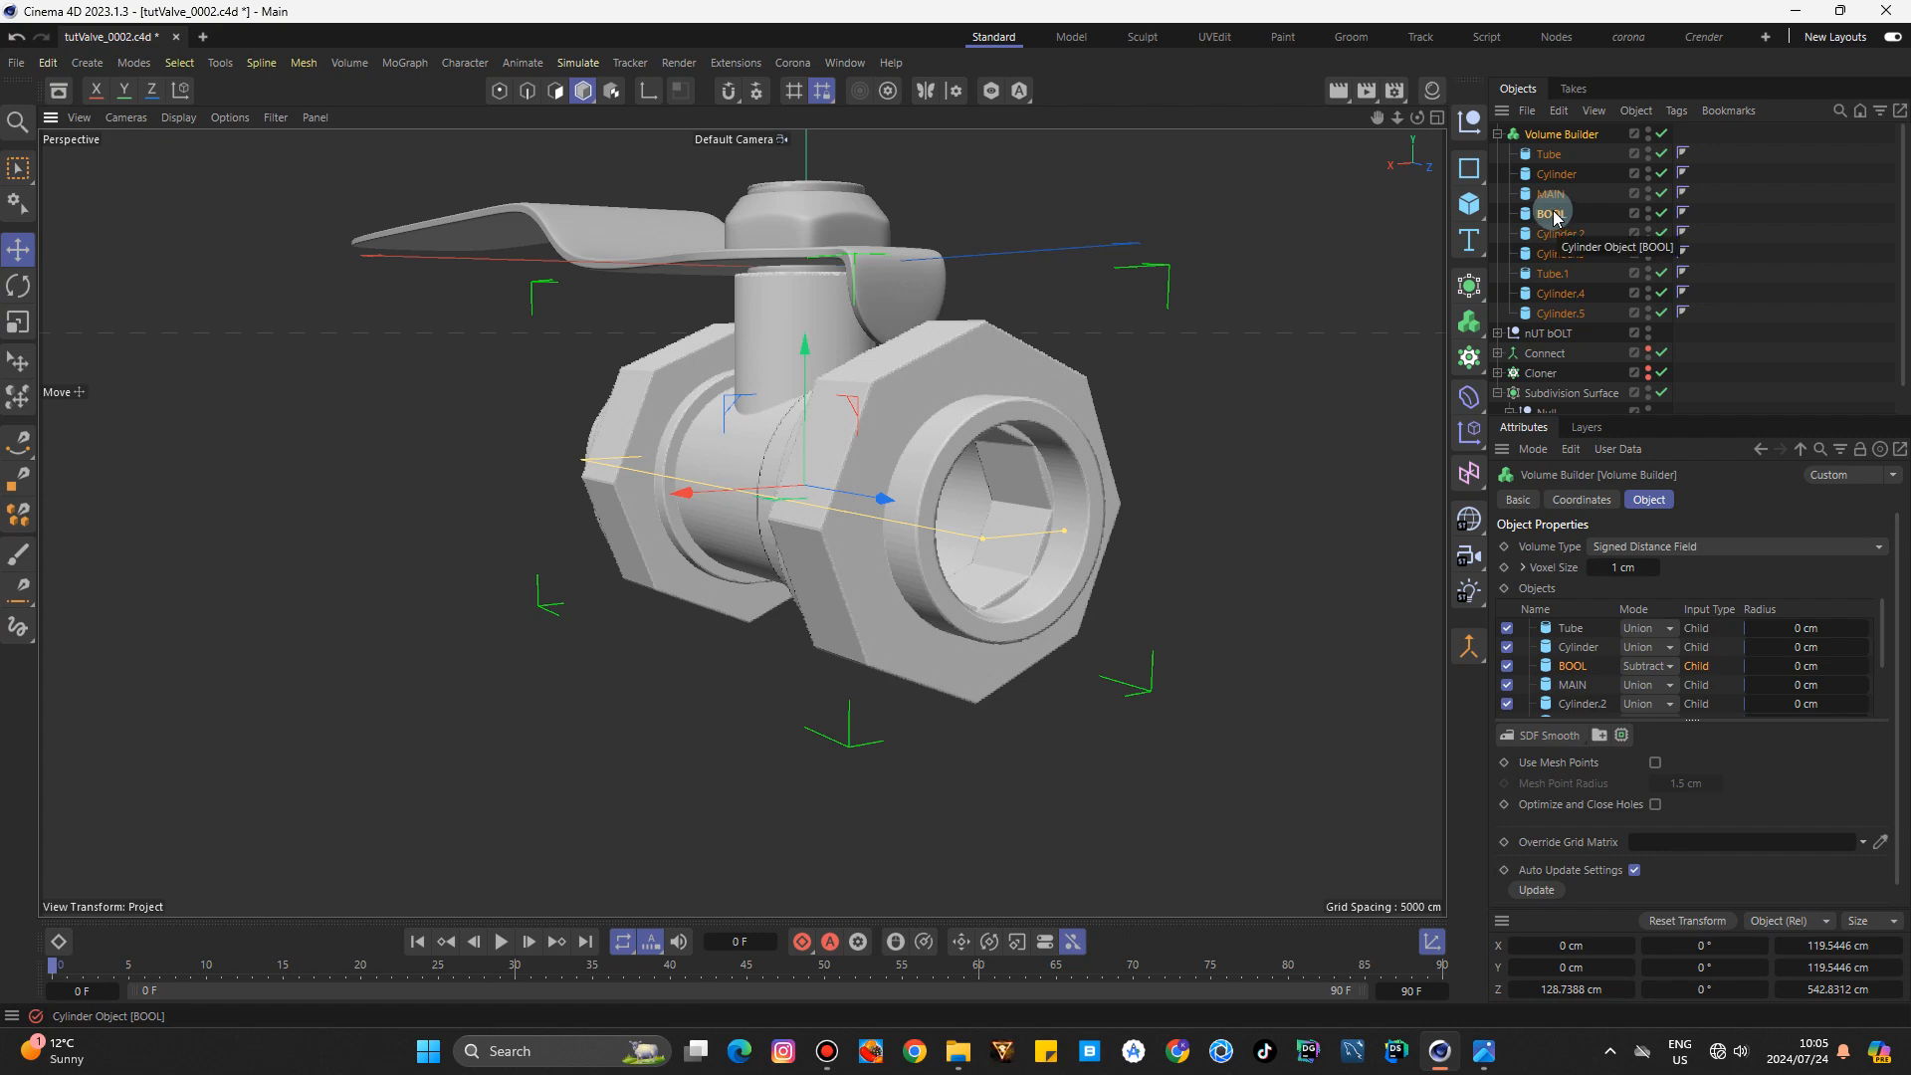
Wrap the valve body's Volume Builder in a Volume Mesher.
click(1519, 282)
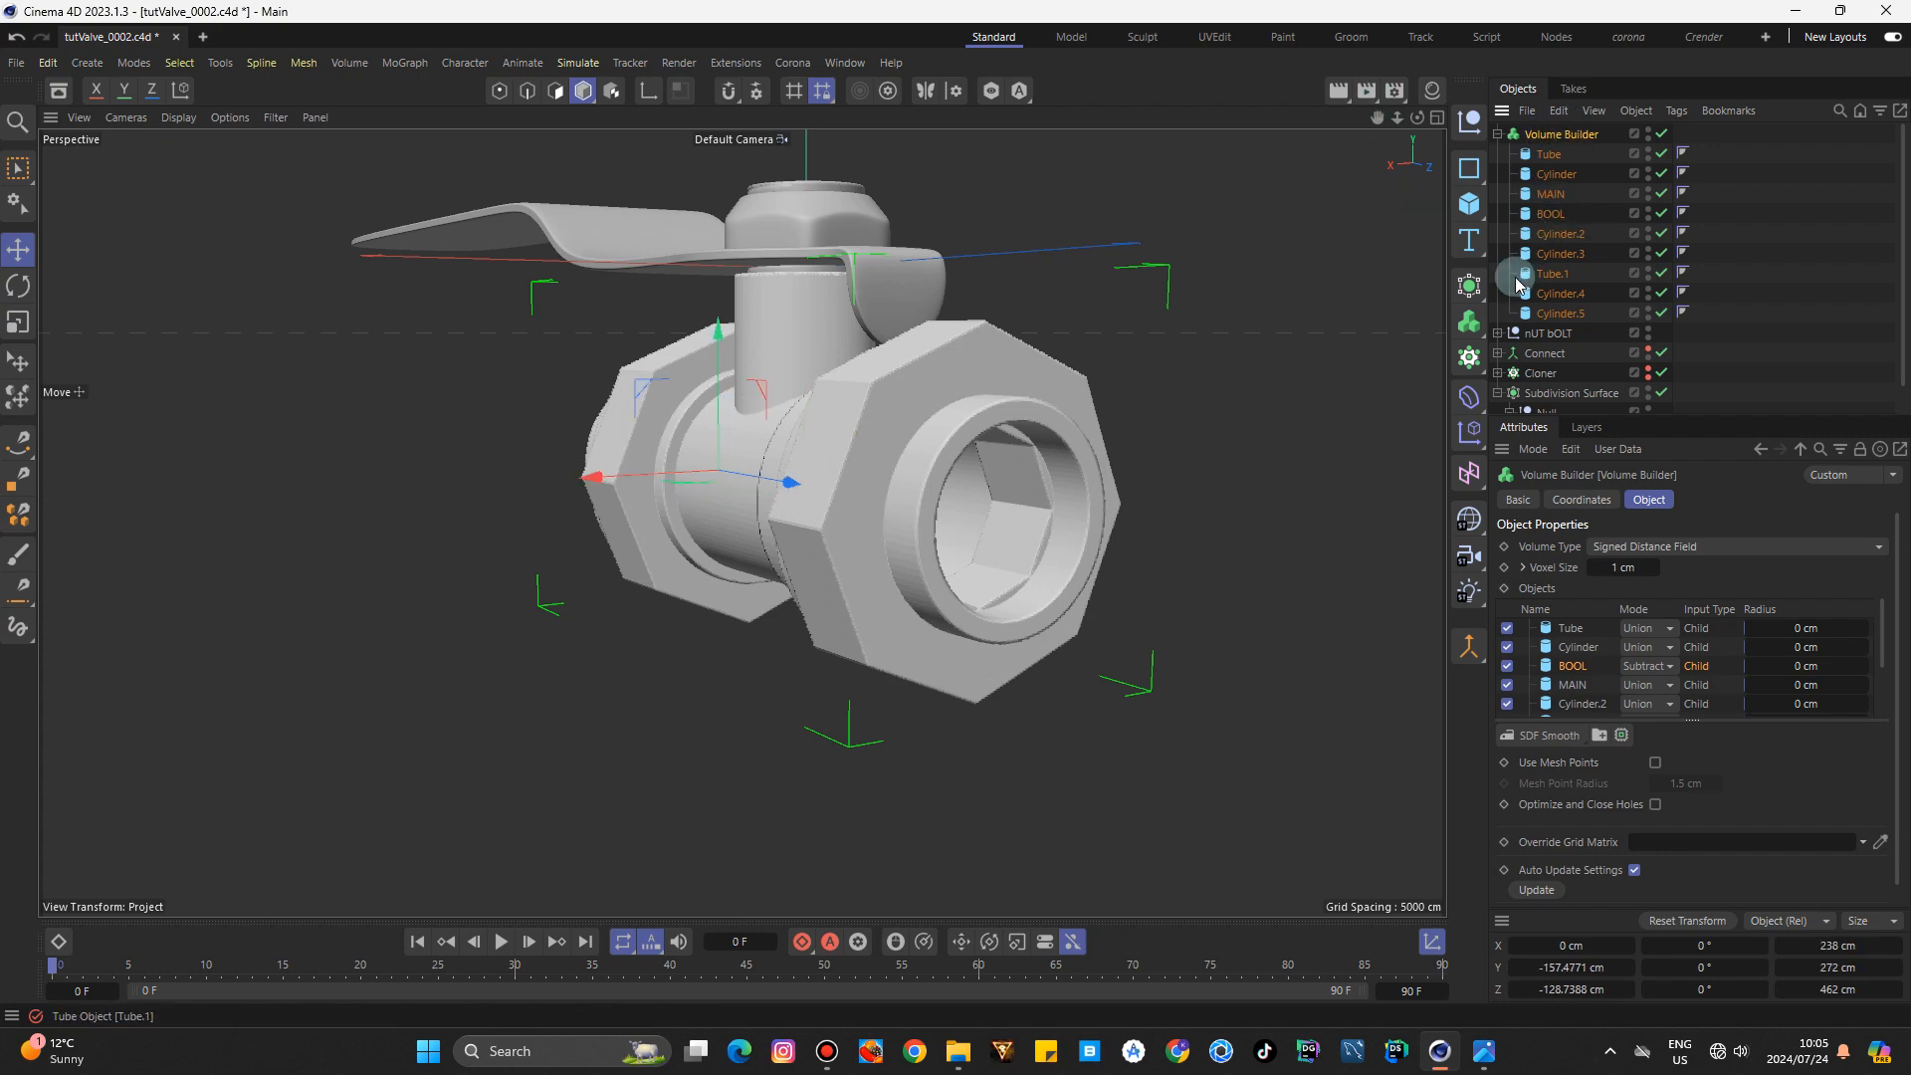
click(1469, 322)
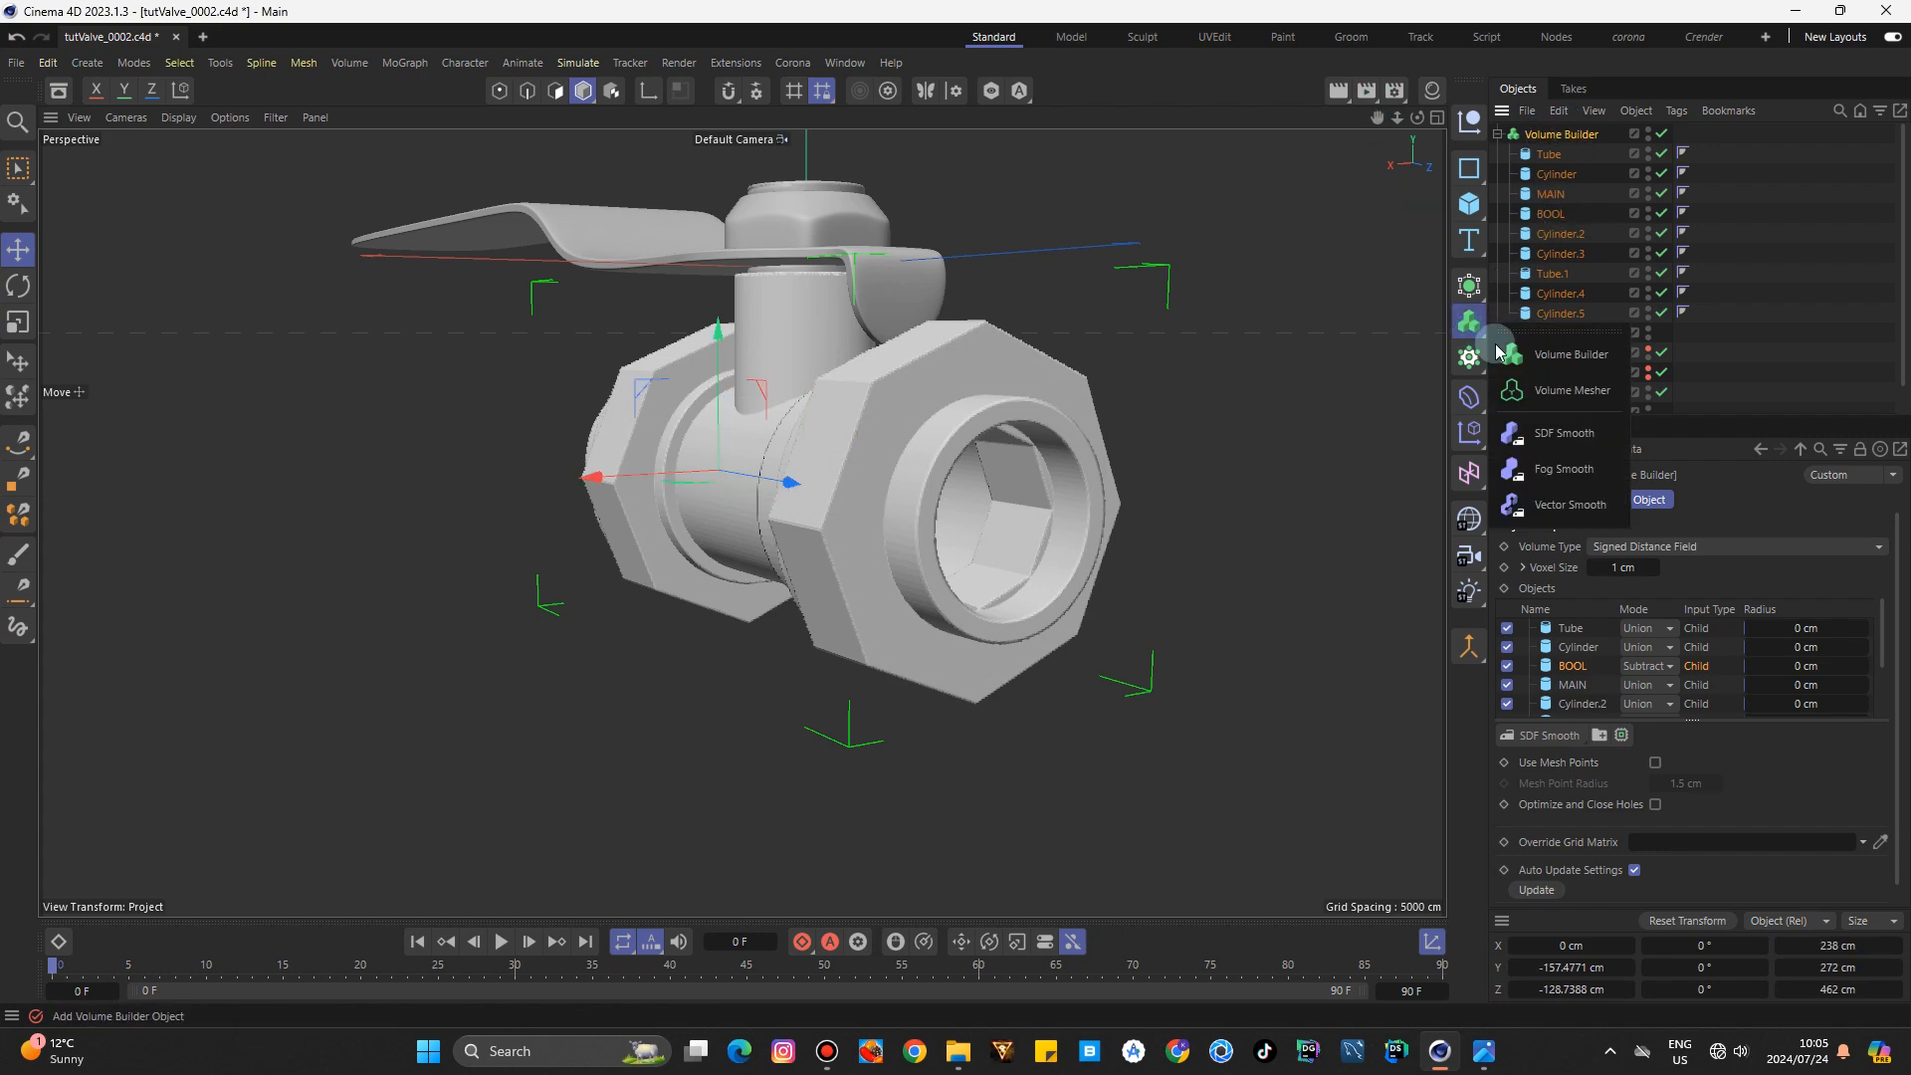
click(1533, 398)
click(1252, 349)
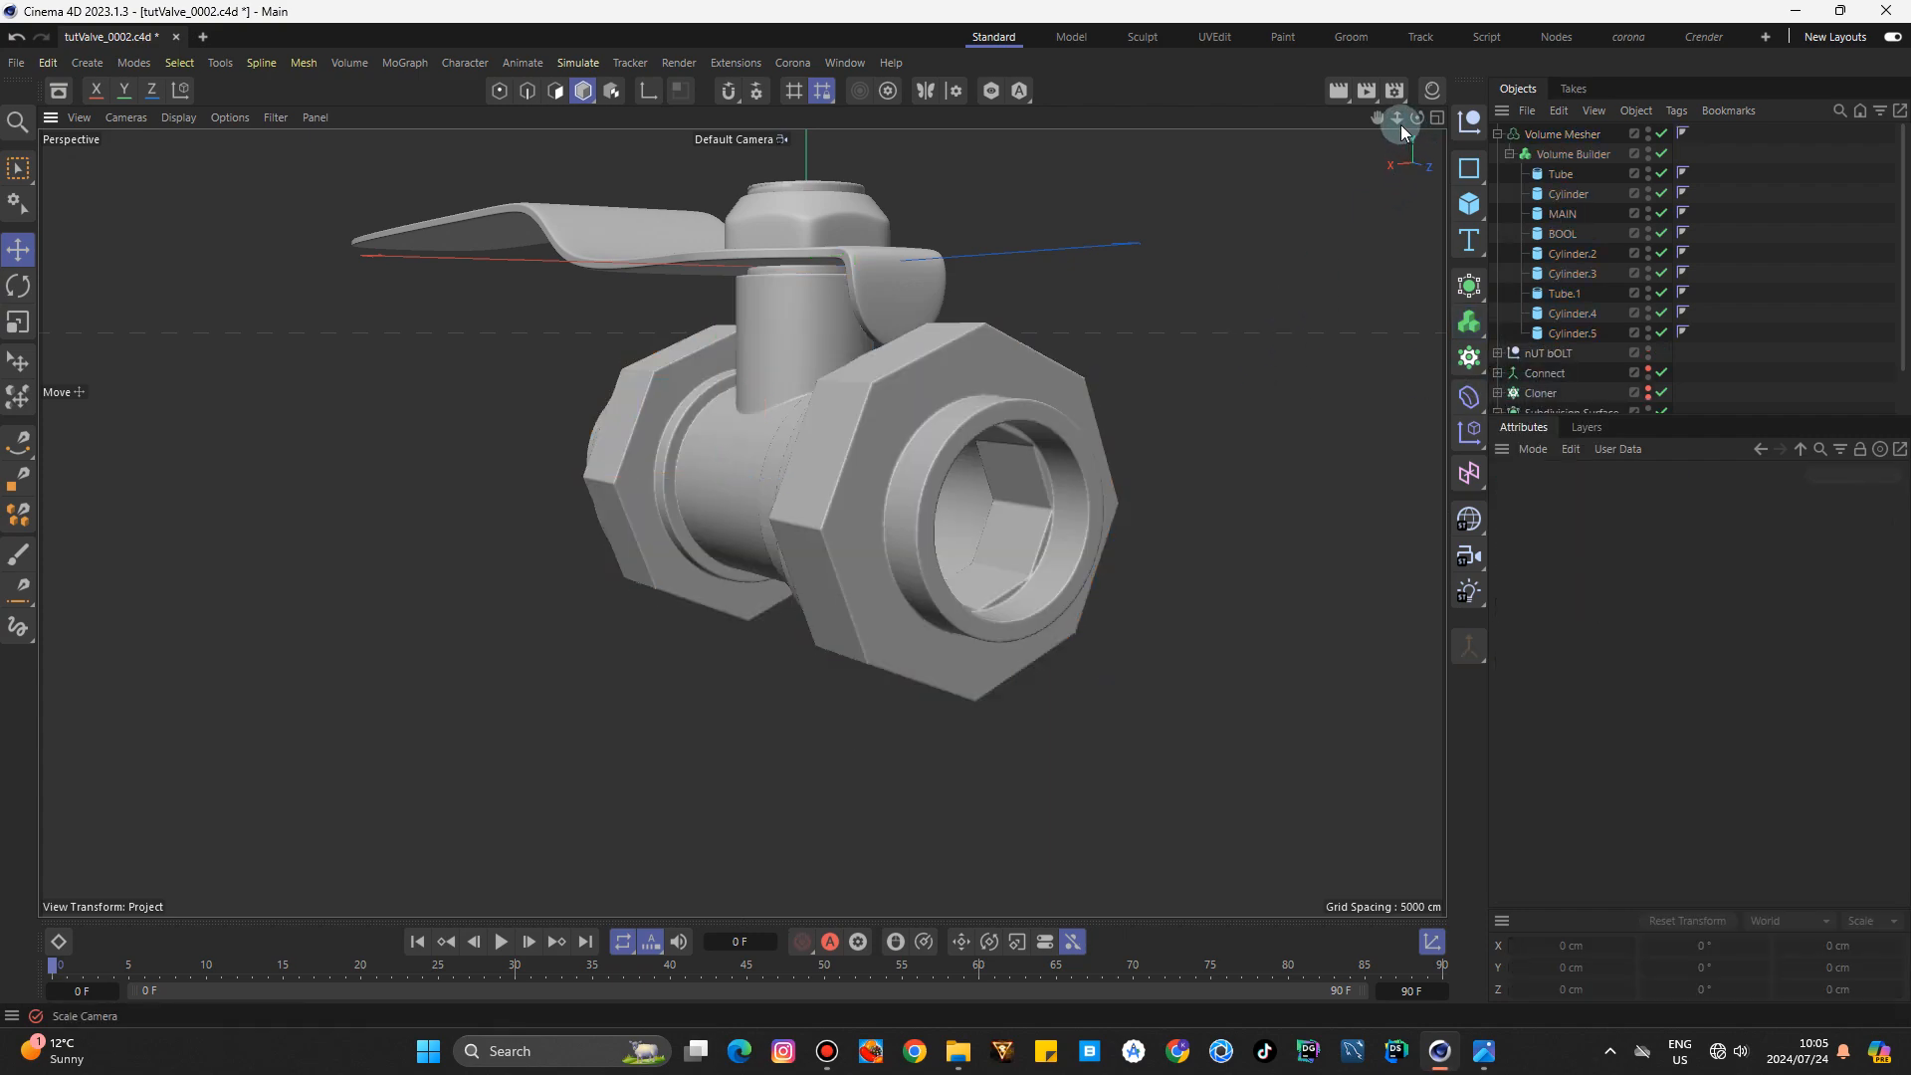
Examine the meshed valve body from several angles and compare its pipe ends with the threaded end in the reference photo.
drag(1401, 131, 1311, 212)
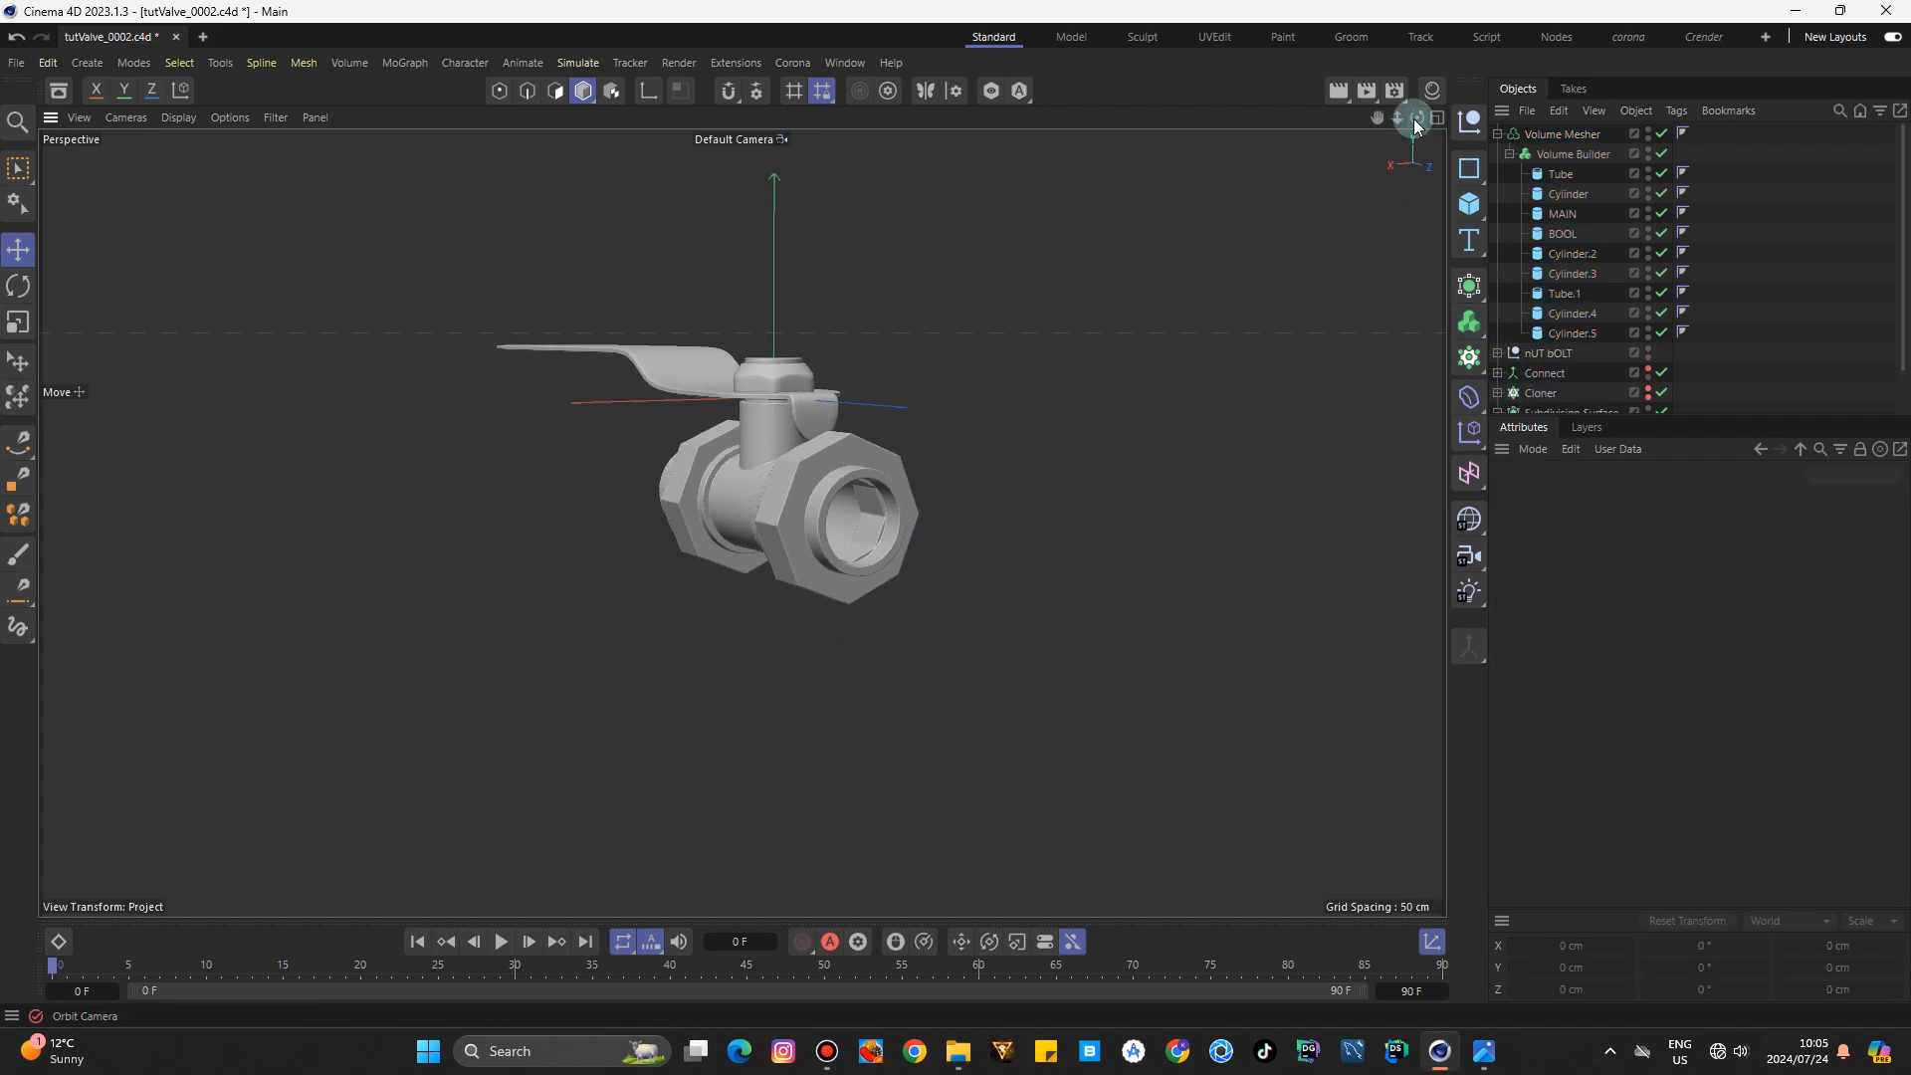
drag(1415, 120, 1230, 108)
click(1478, 1066)
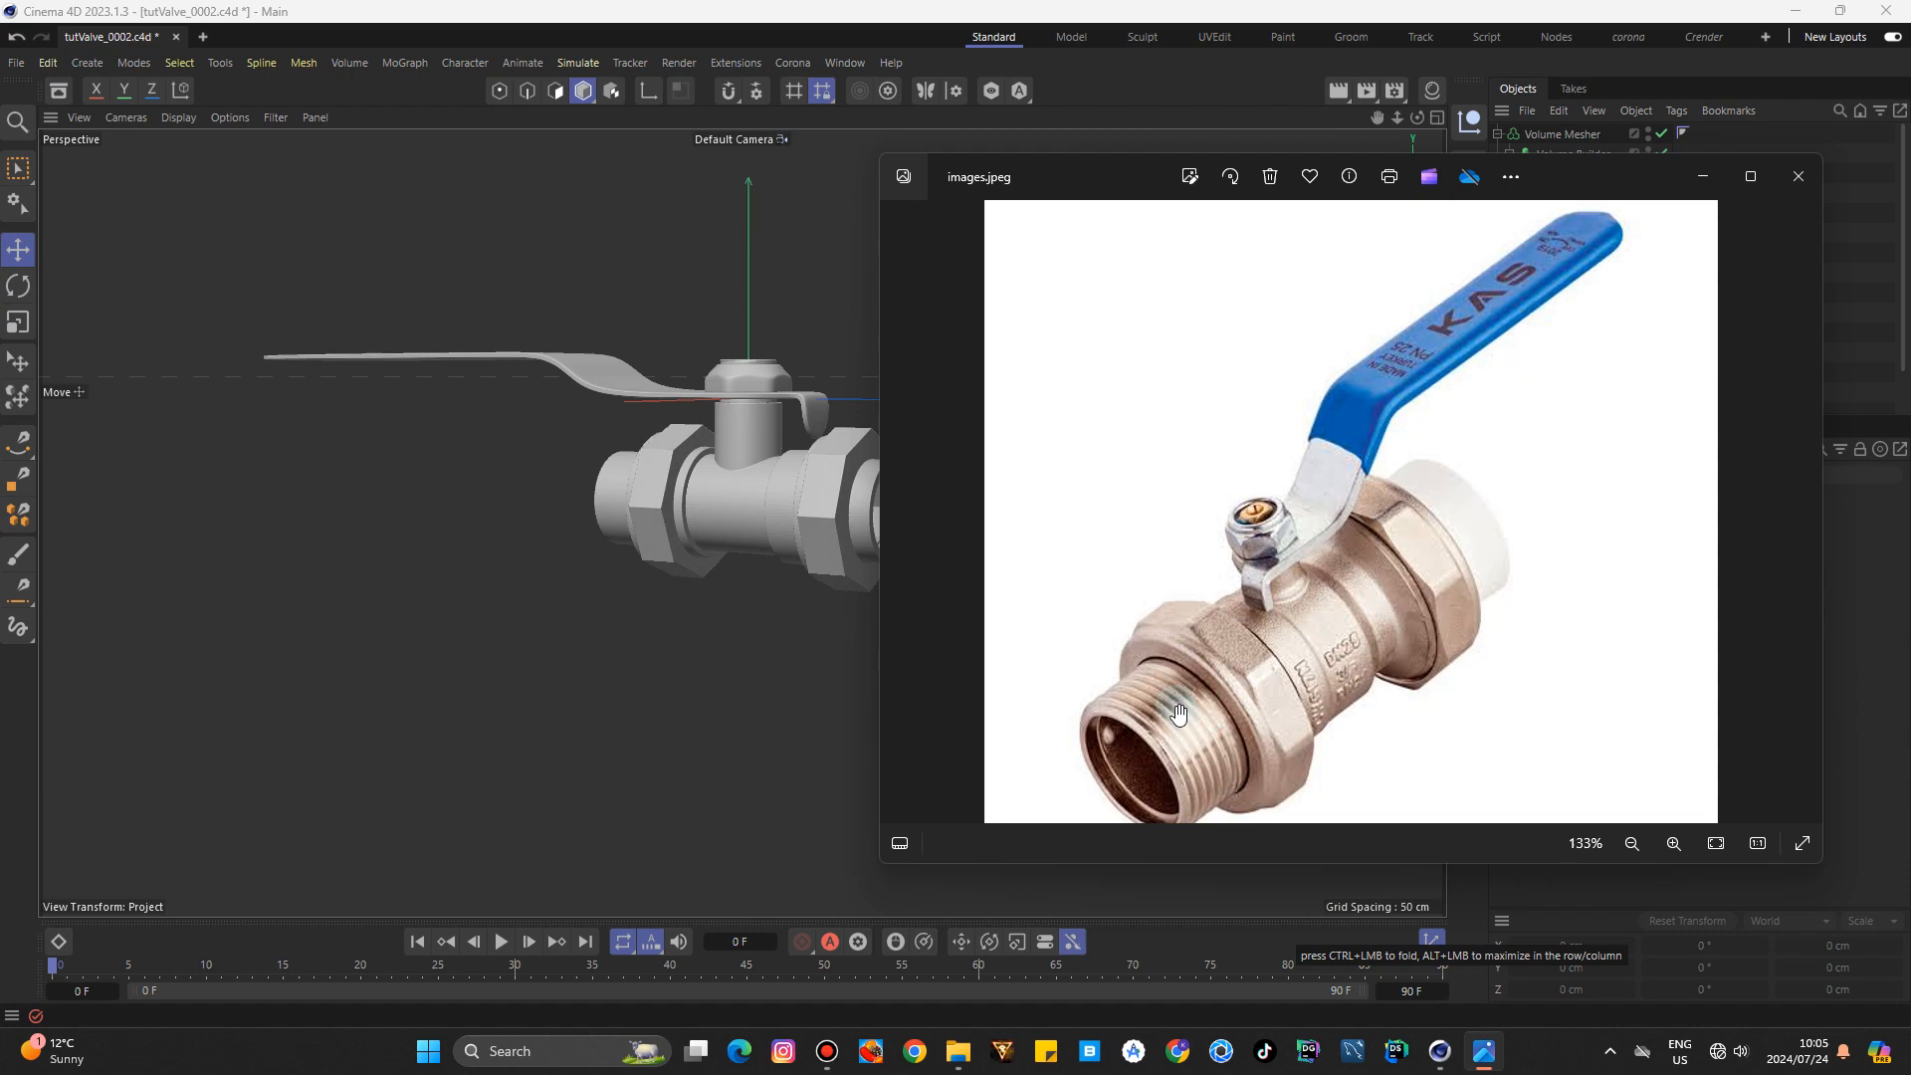
click(1440, 1051)
mouse_move(1418, 121)
mouse_down()
mouse_move(1461, 128)
mouse_move(1442, 134)
mouse_up()
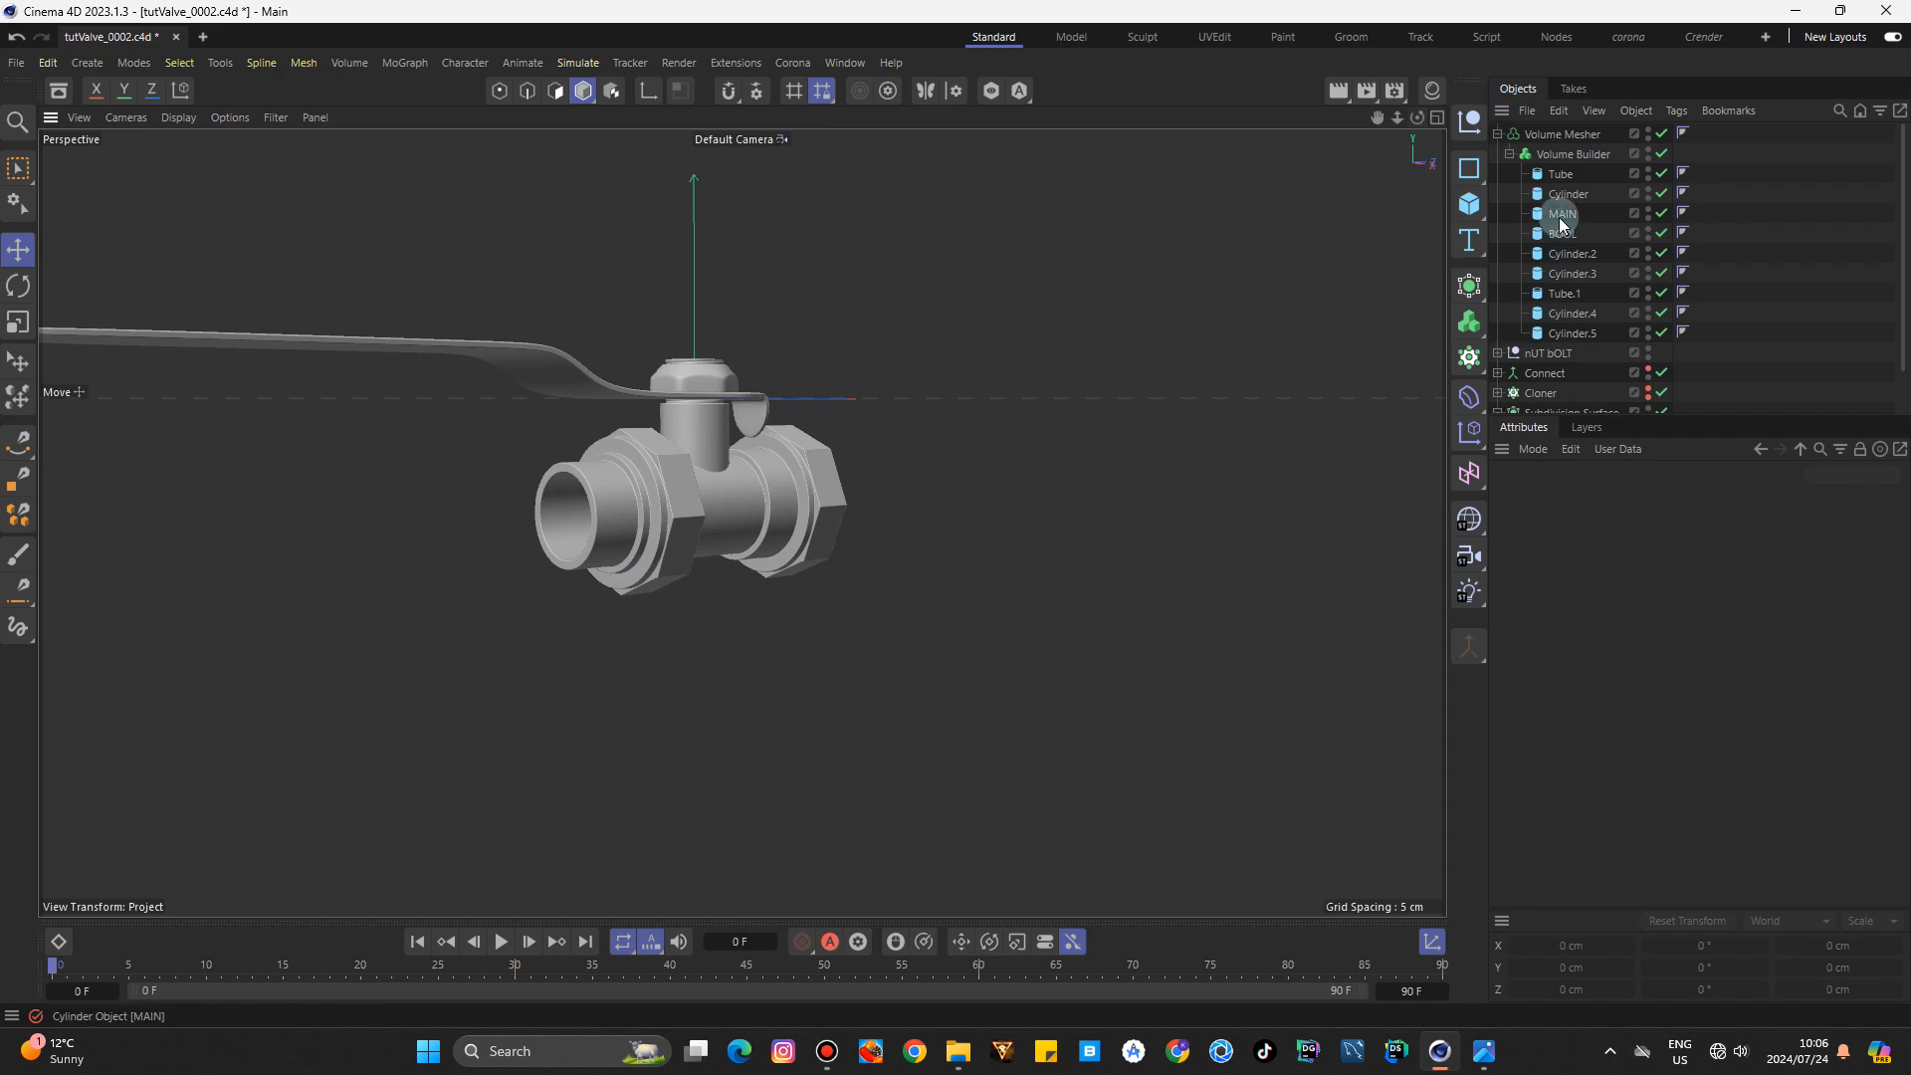
drag(1418, 118, 1586, 187)
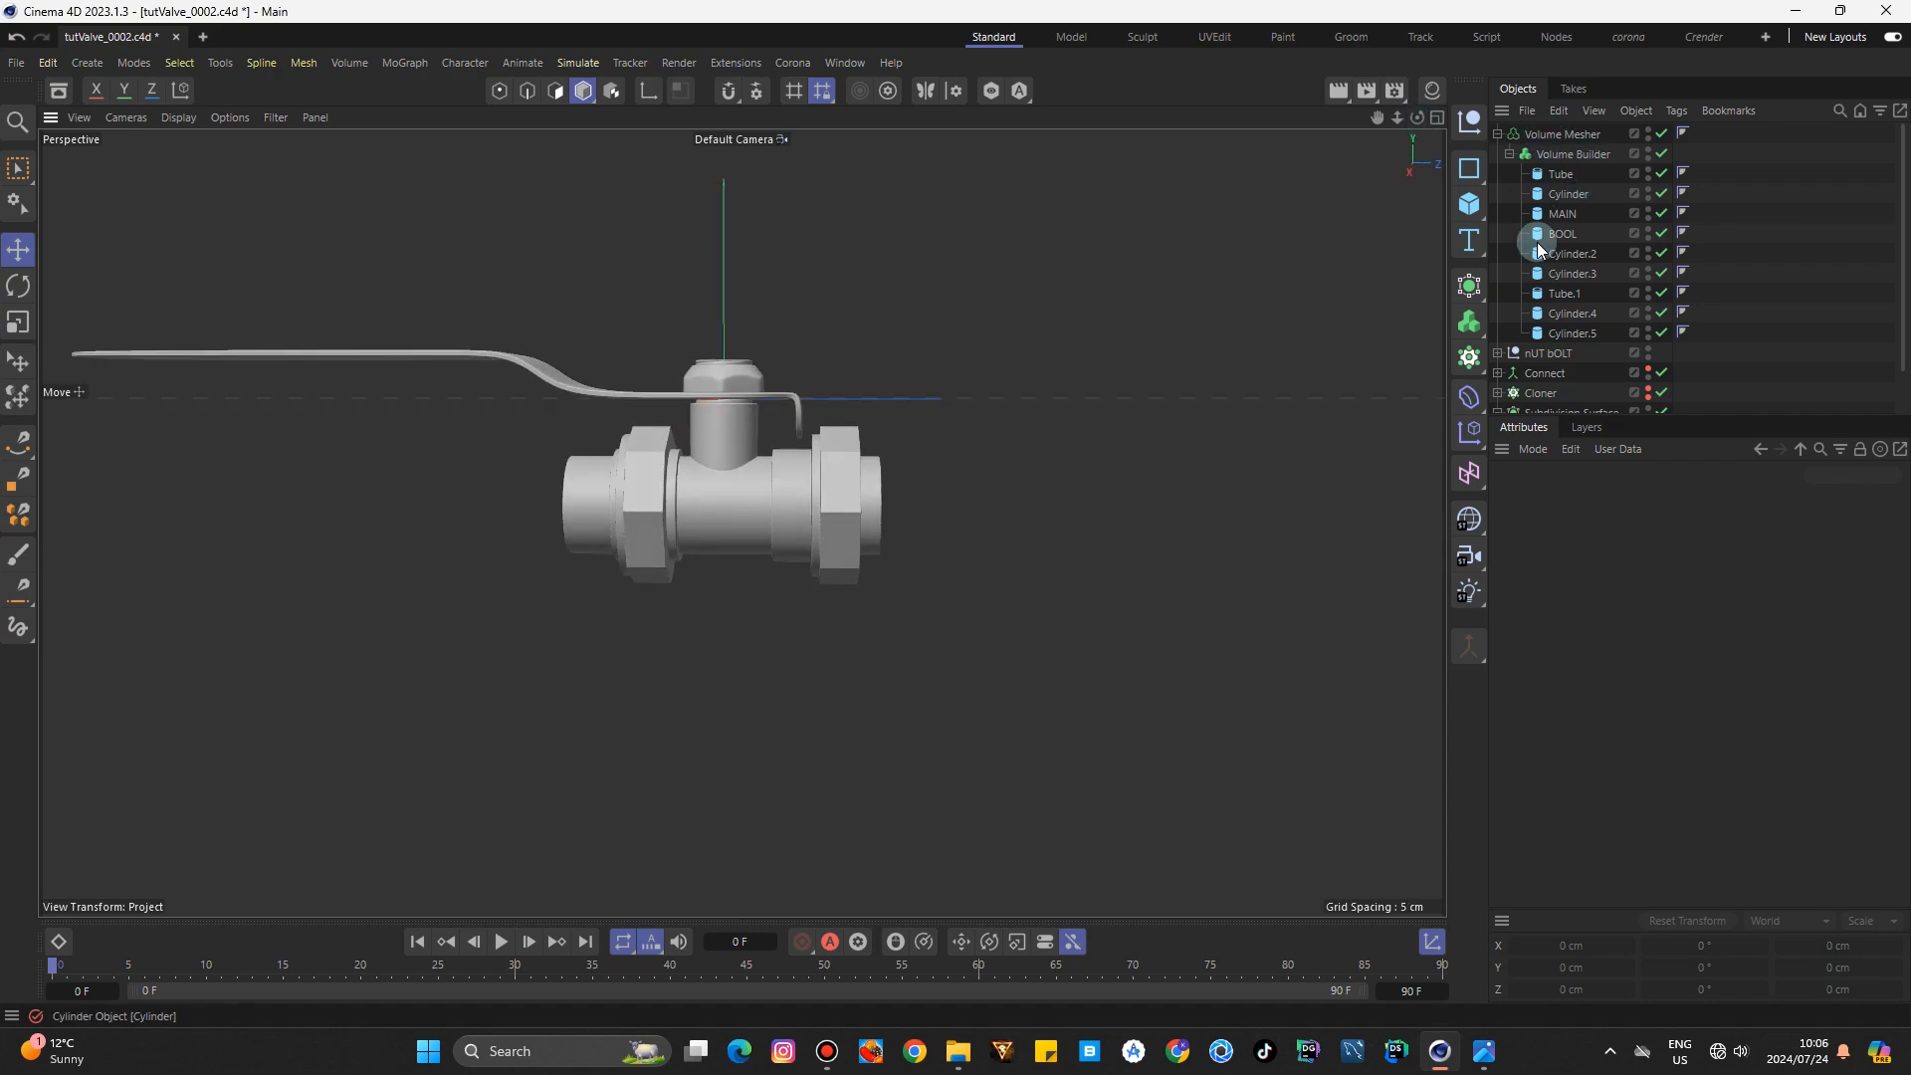
click(1510, 155)
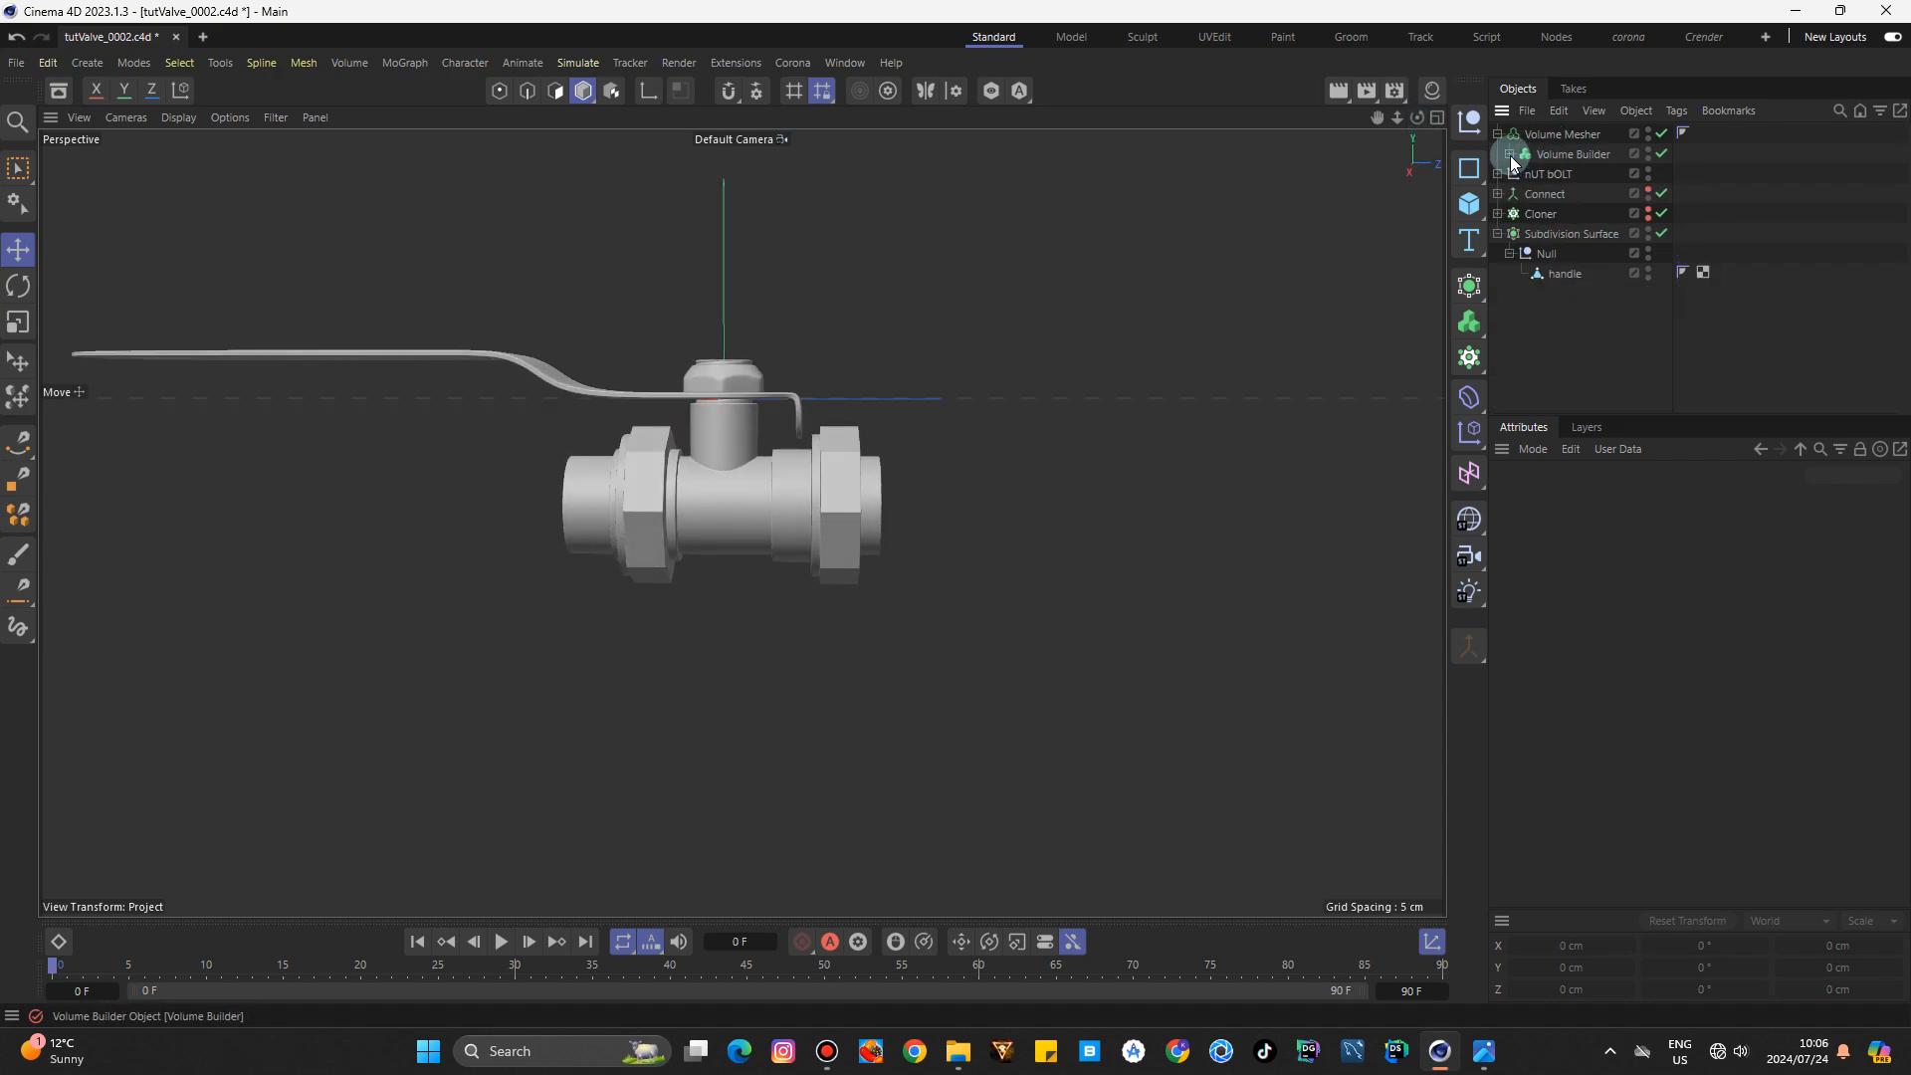
click(1486, 1051)
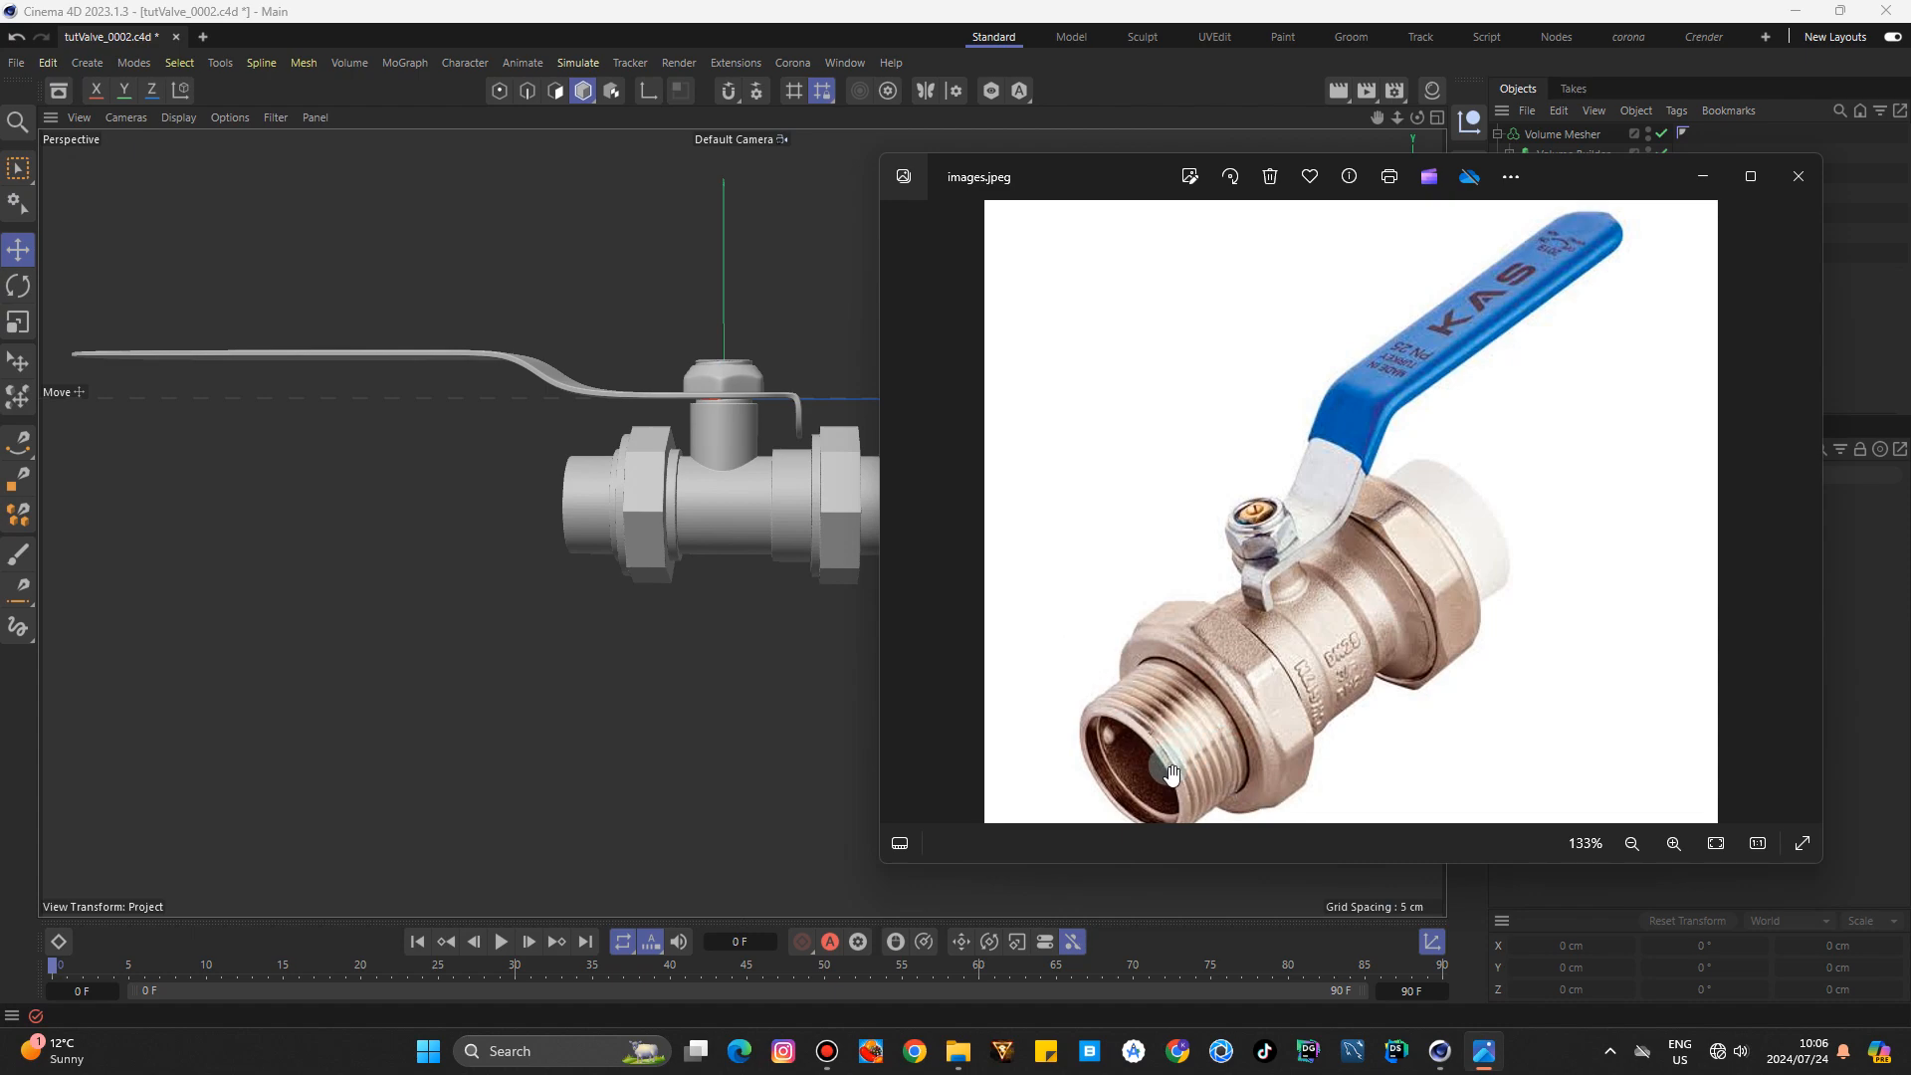
click(1484, 1051)
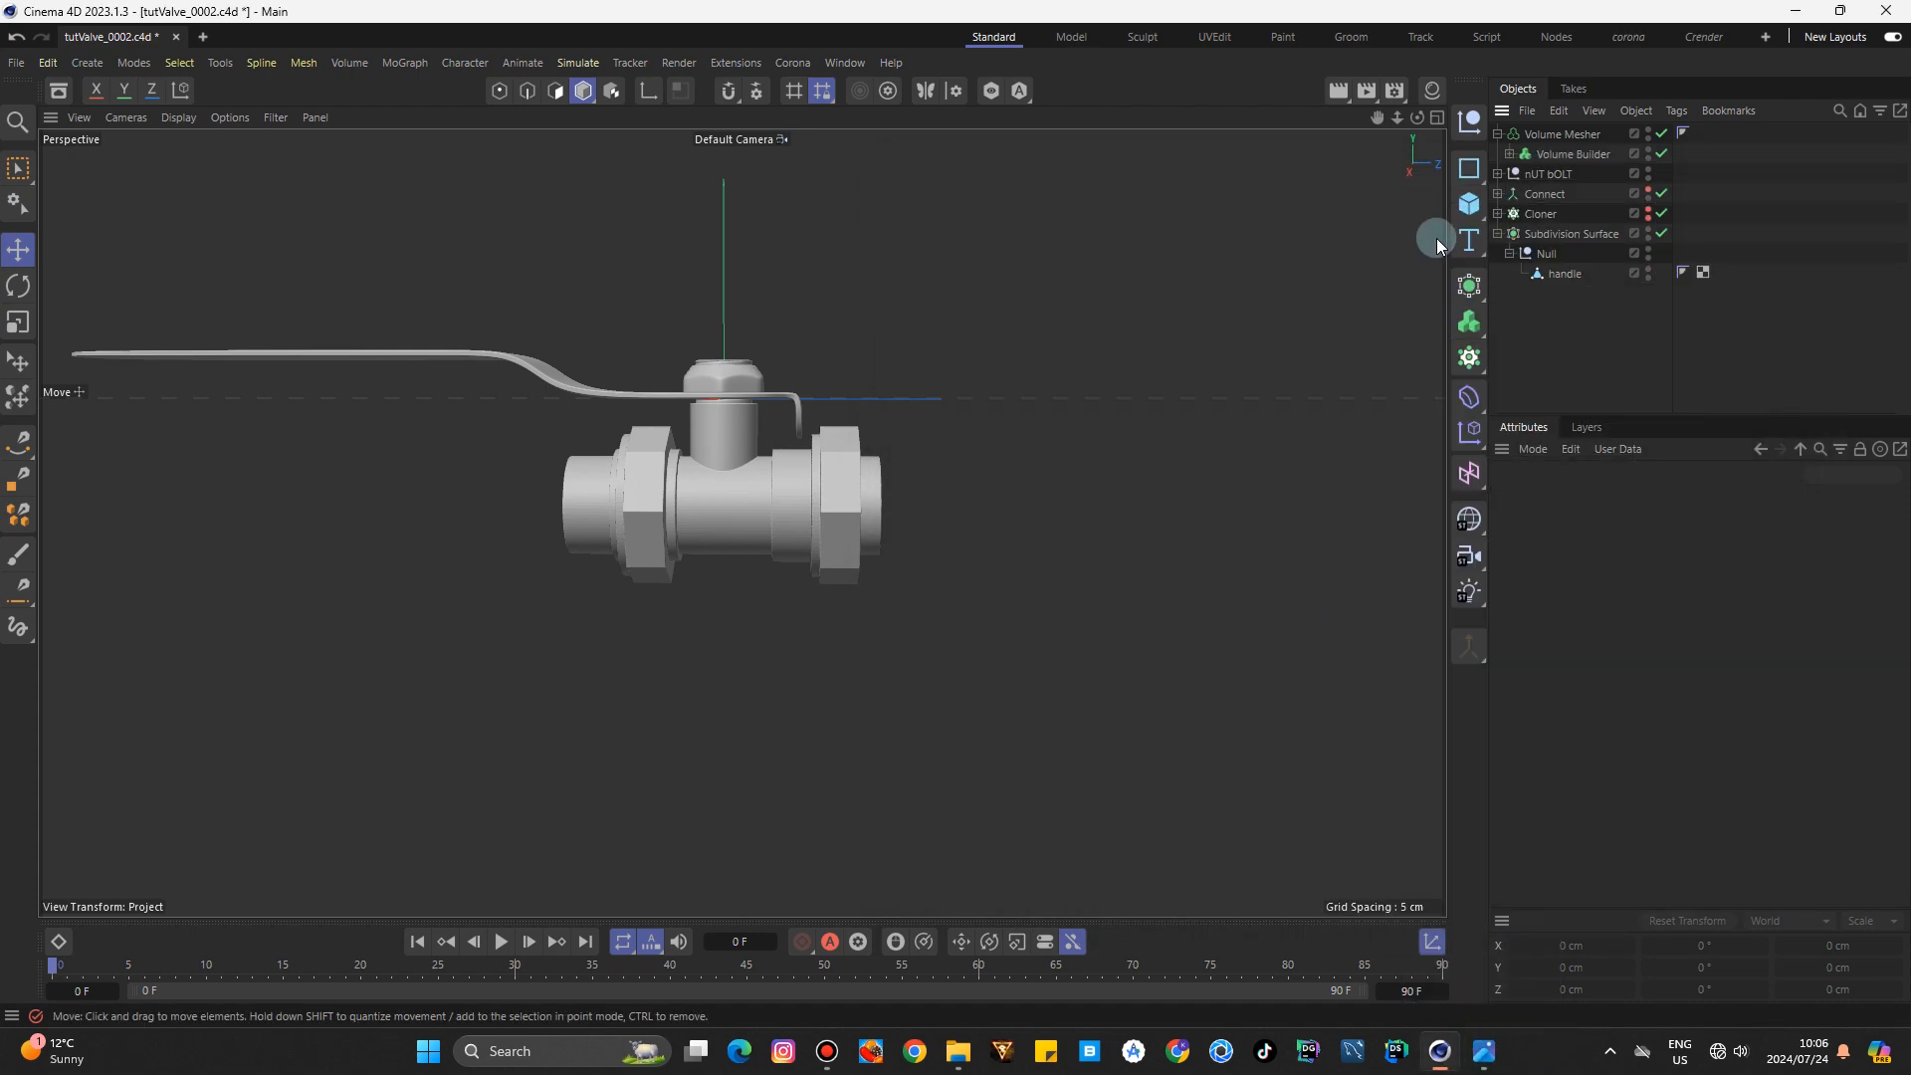
drag(1417, 117, 1418, 123)
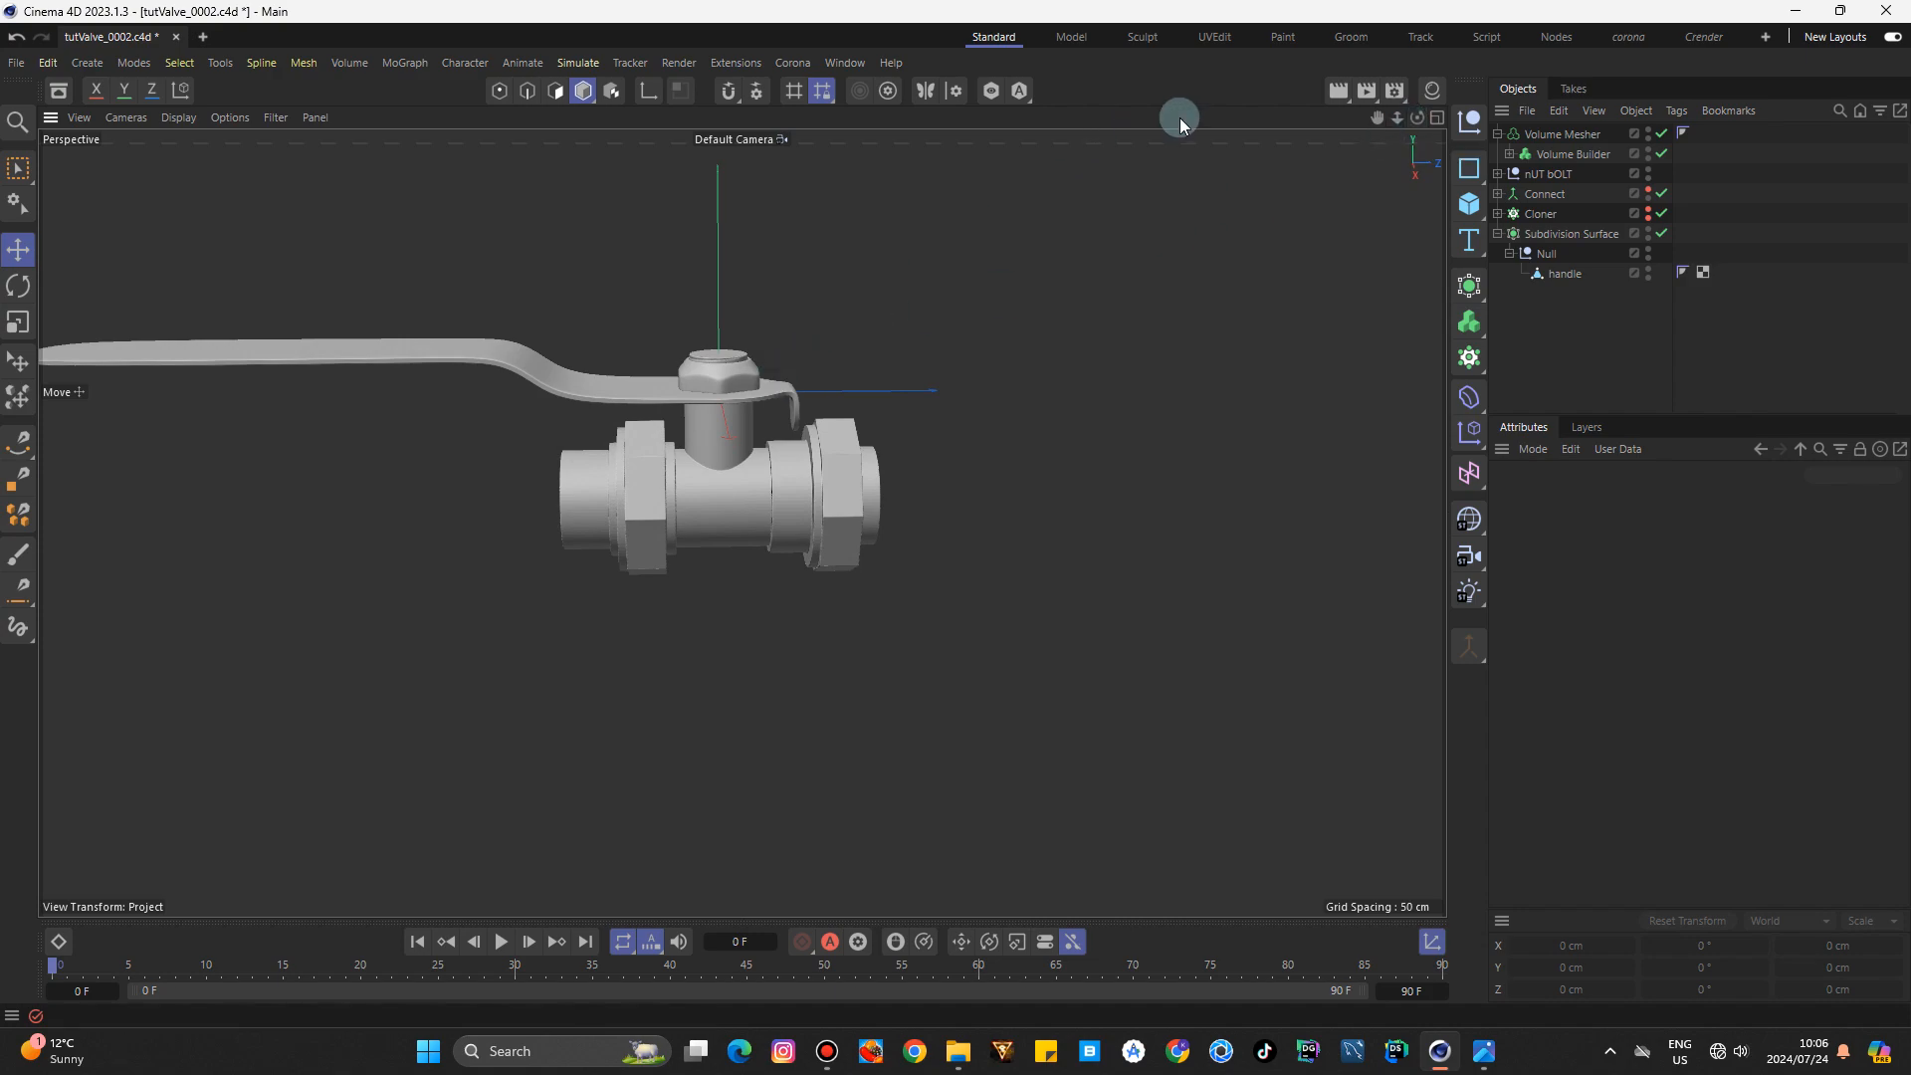
drag(1418, 118, 1449, 142)
Copy the MAIN cylinder out of the Volume Builder to the top level and isolate the copy in the viewport.
click(1509, 155)
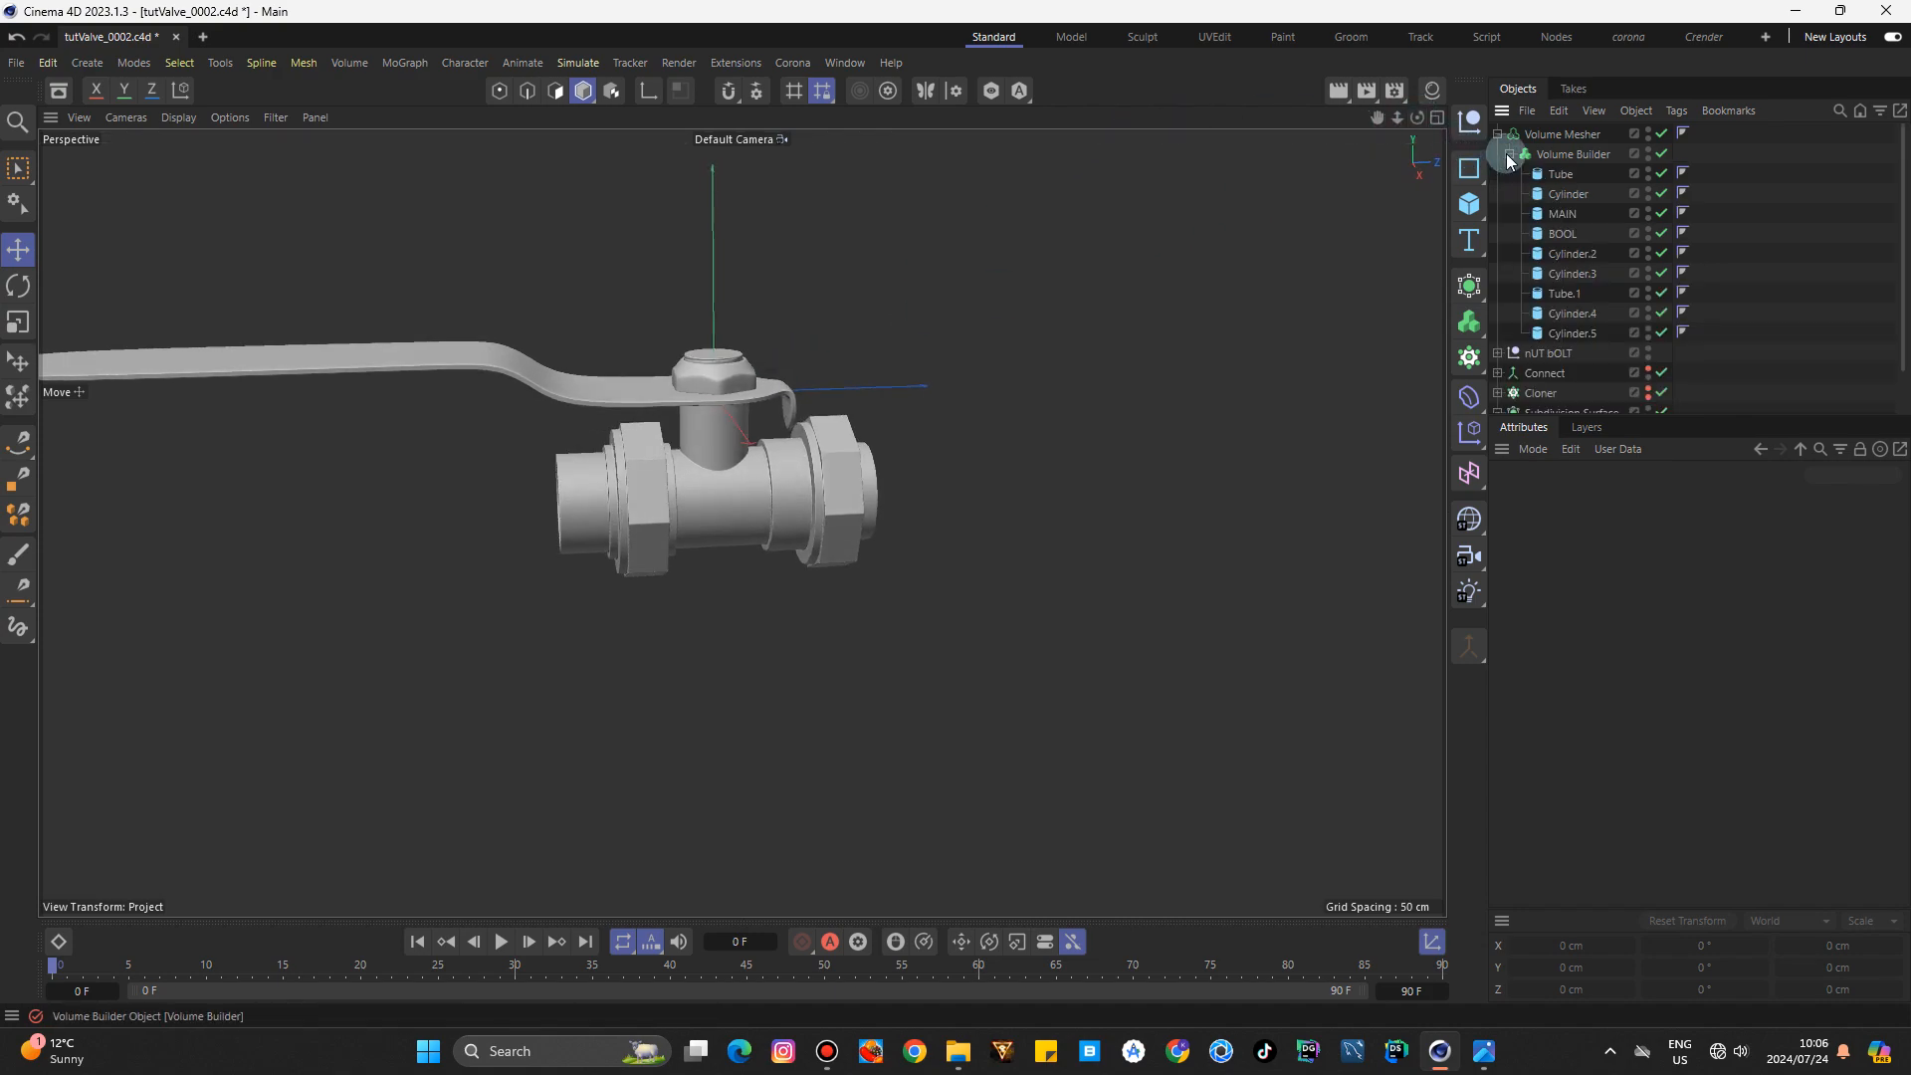
click(1561, 216)
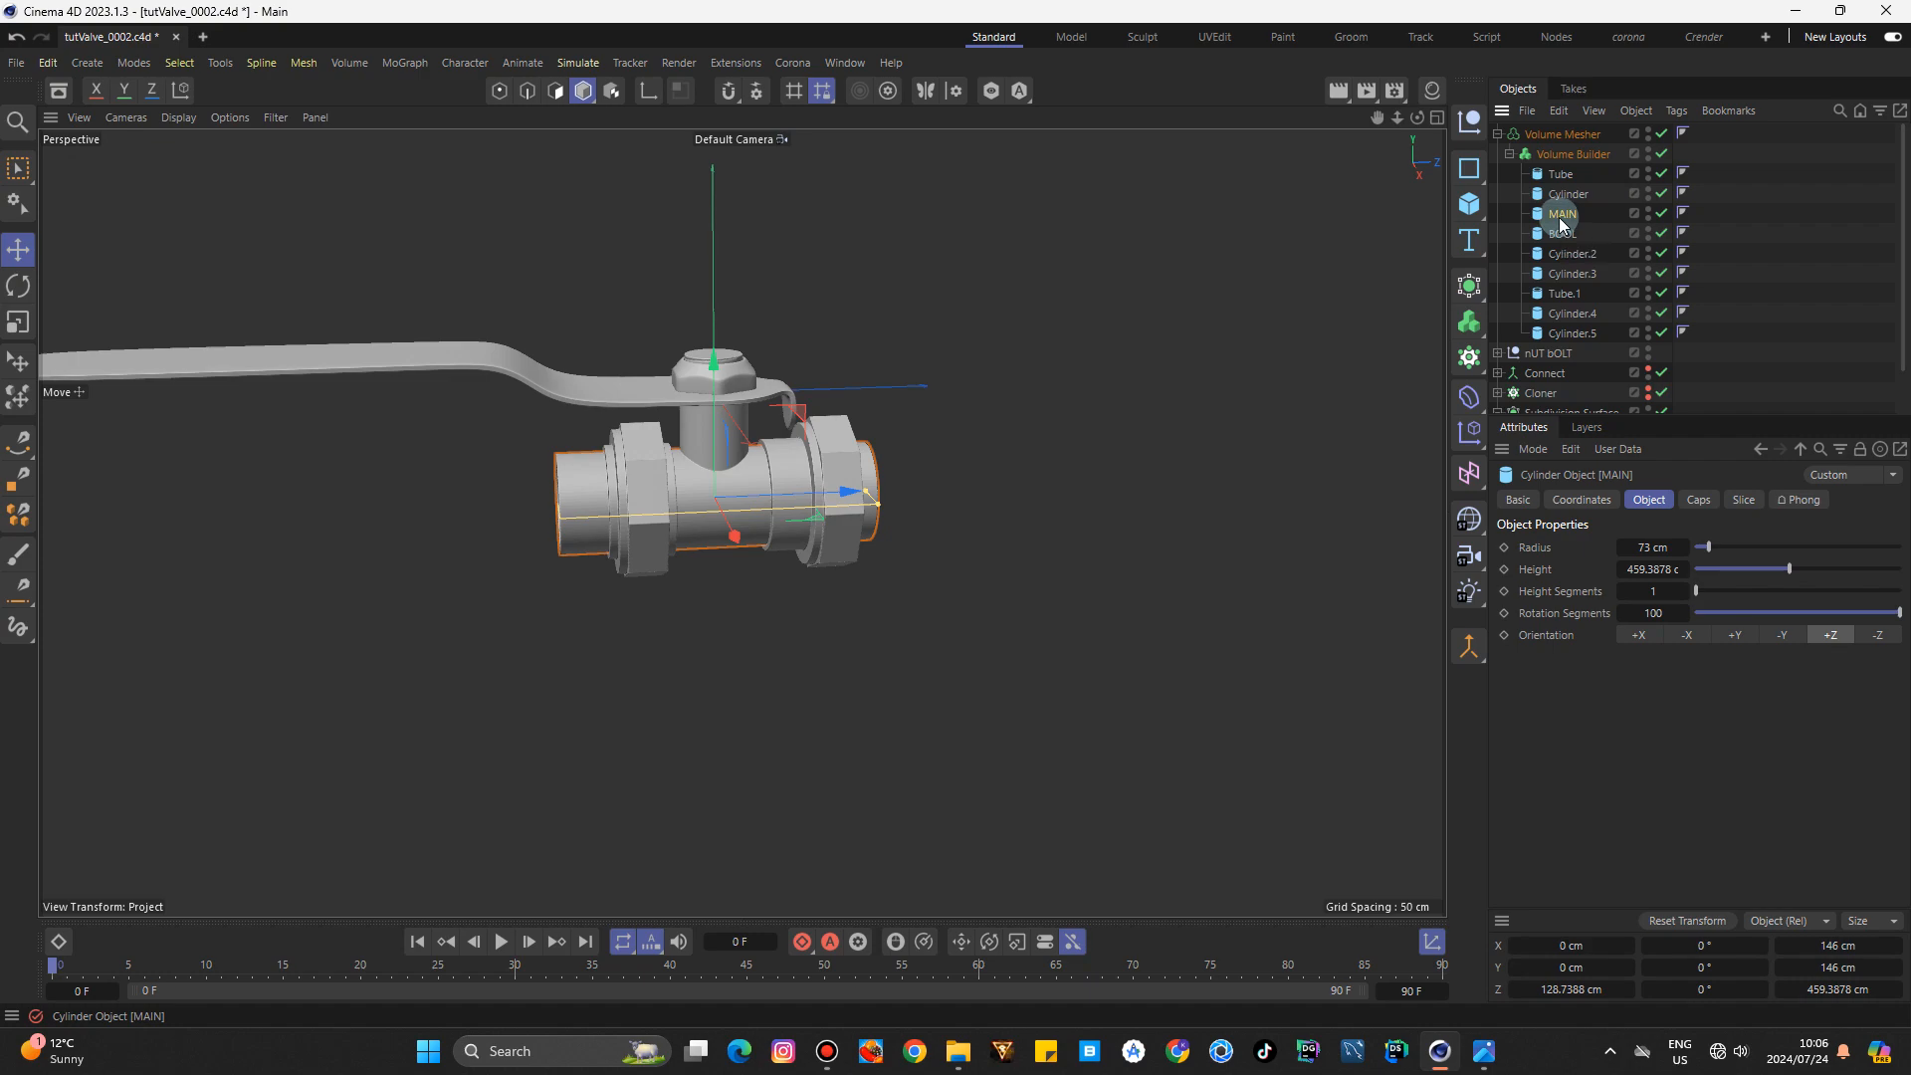
ctrl+drag(1559, 217, 1533, 131)
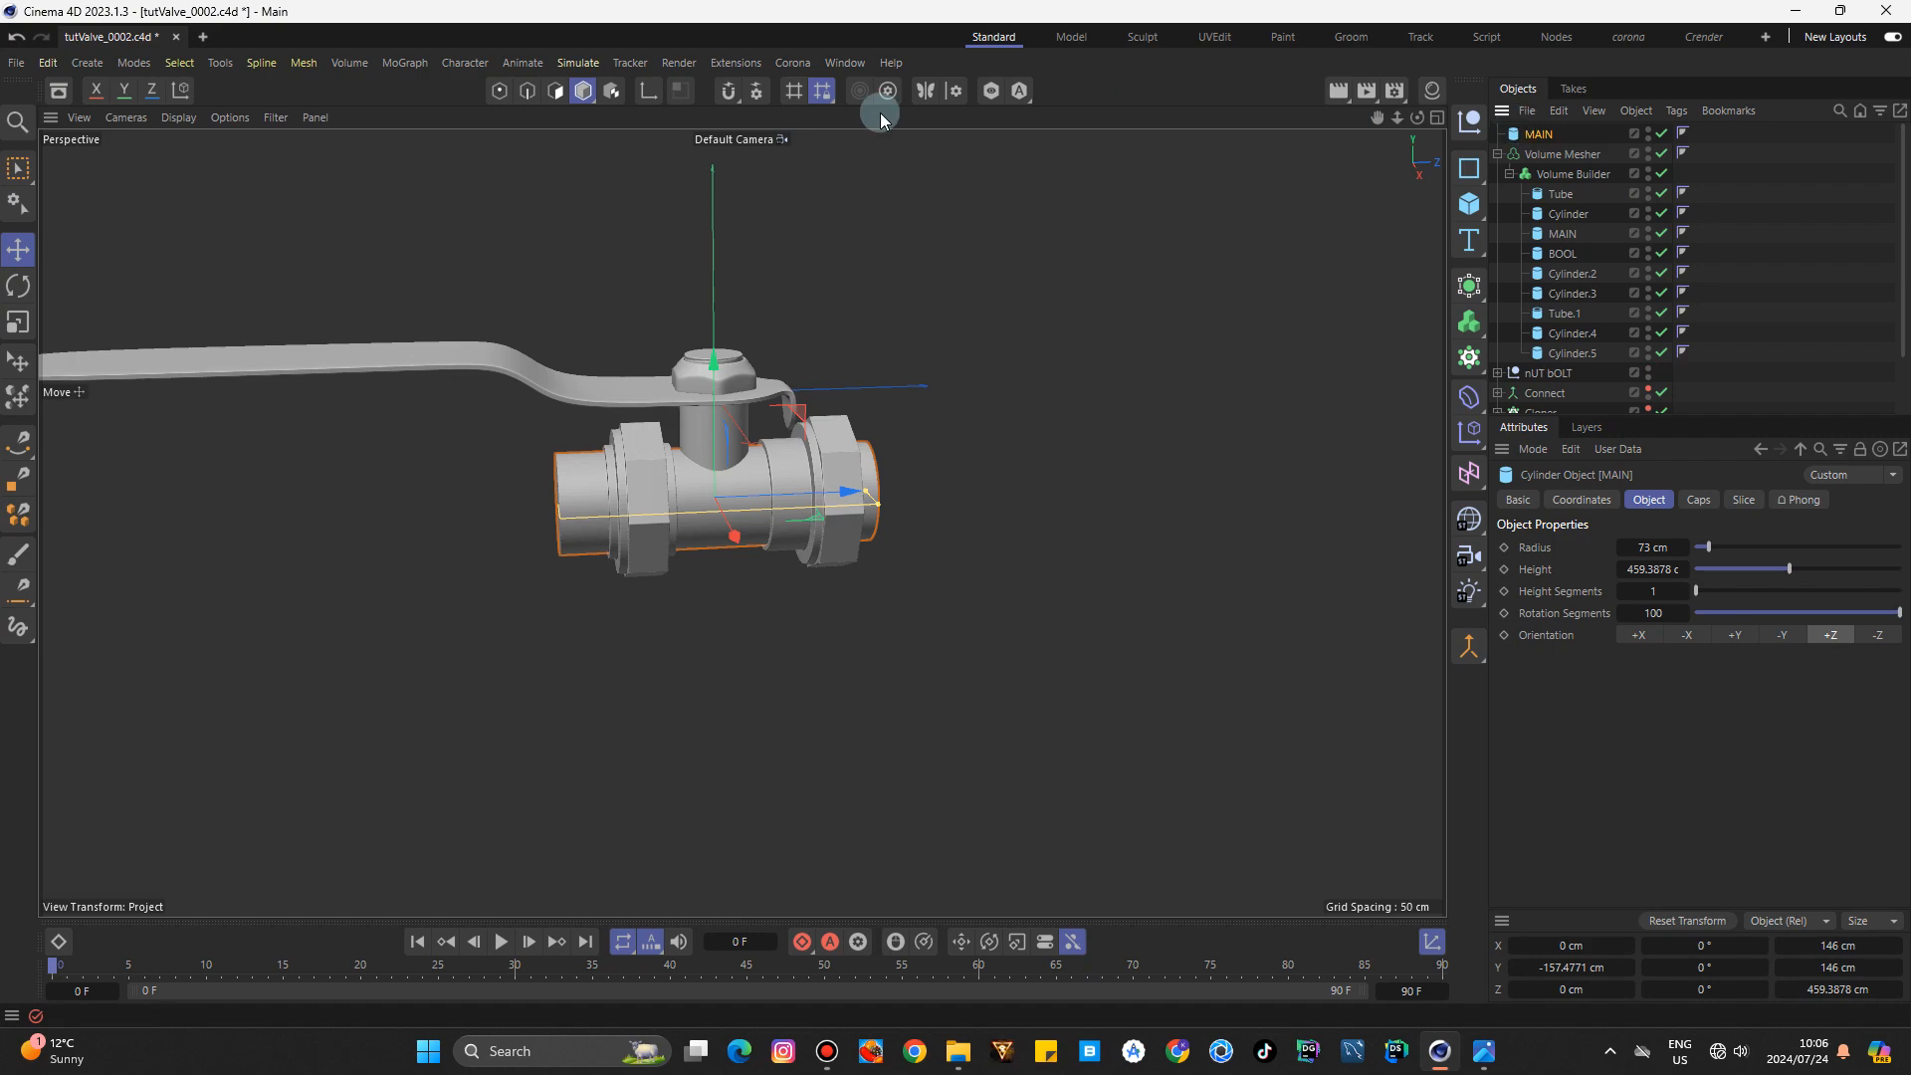
click(995, 91)
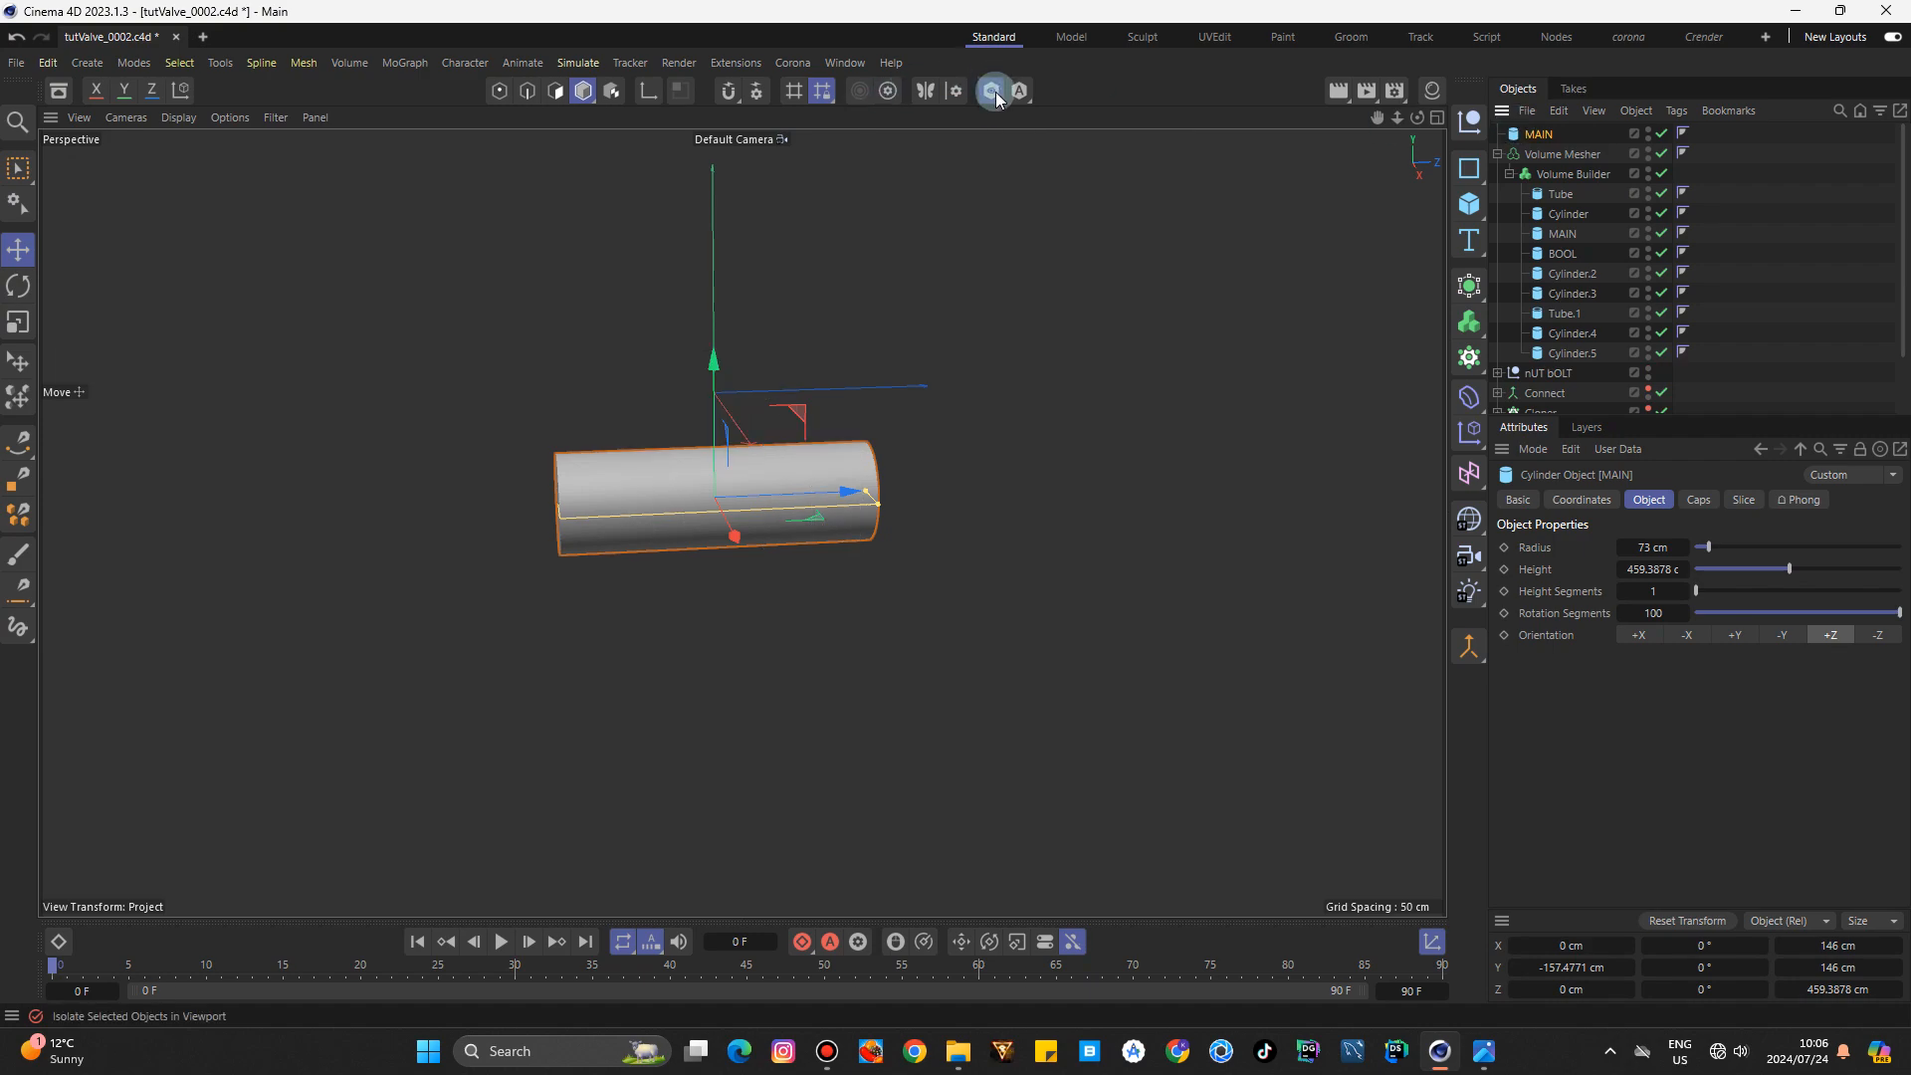
mouse_move(1420, 124)
mouse_down()
mouse_move(1452, 142)
mouse_move(1429, 130)
mouse_up()
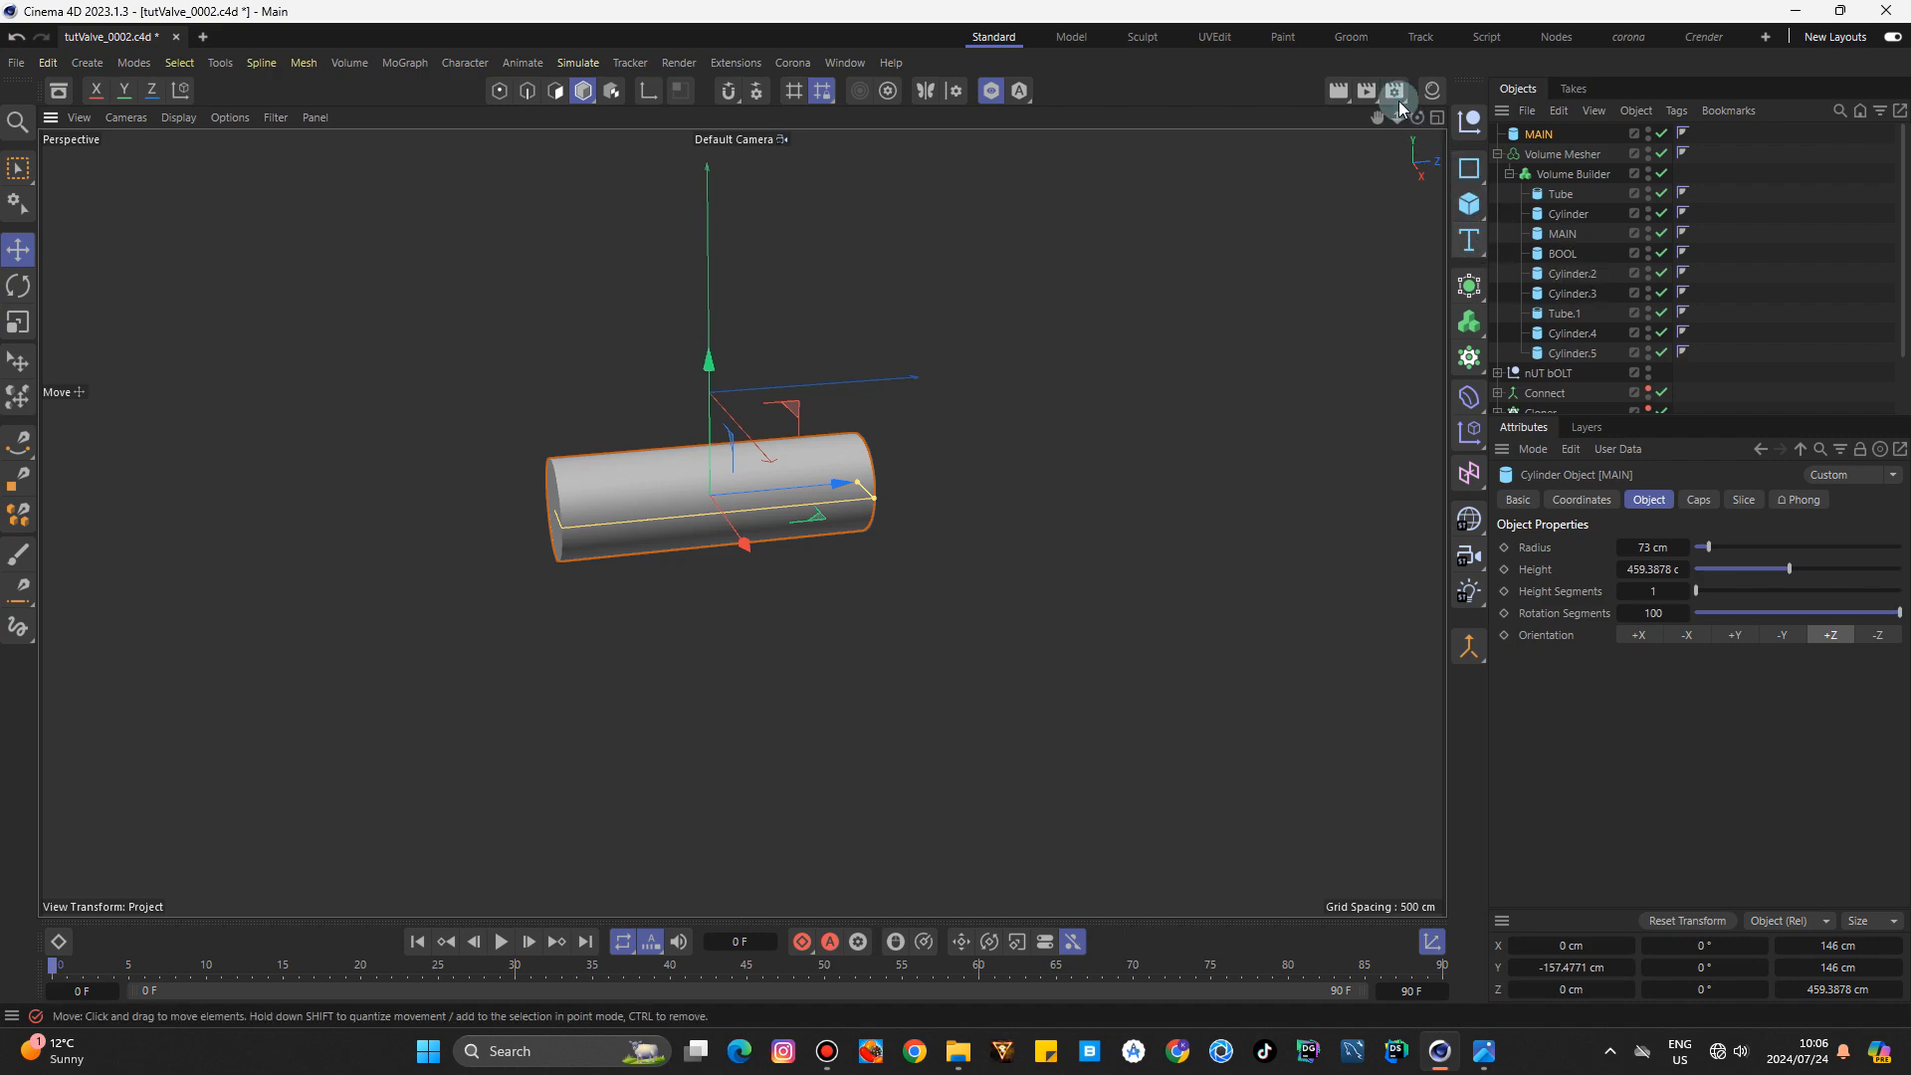
mouse_move(1418, 116)
mouse_down()
mouse_move(1445, 130)
mouse_move(1422, 120)
mouse_up()
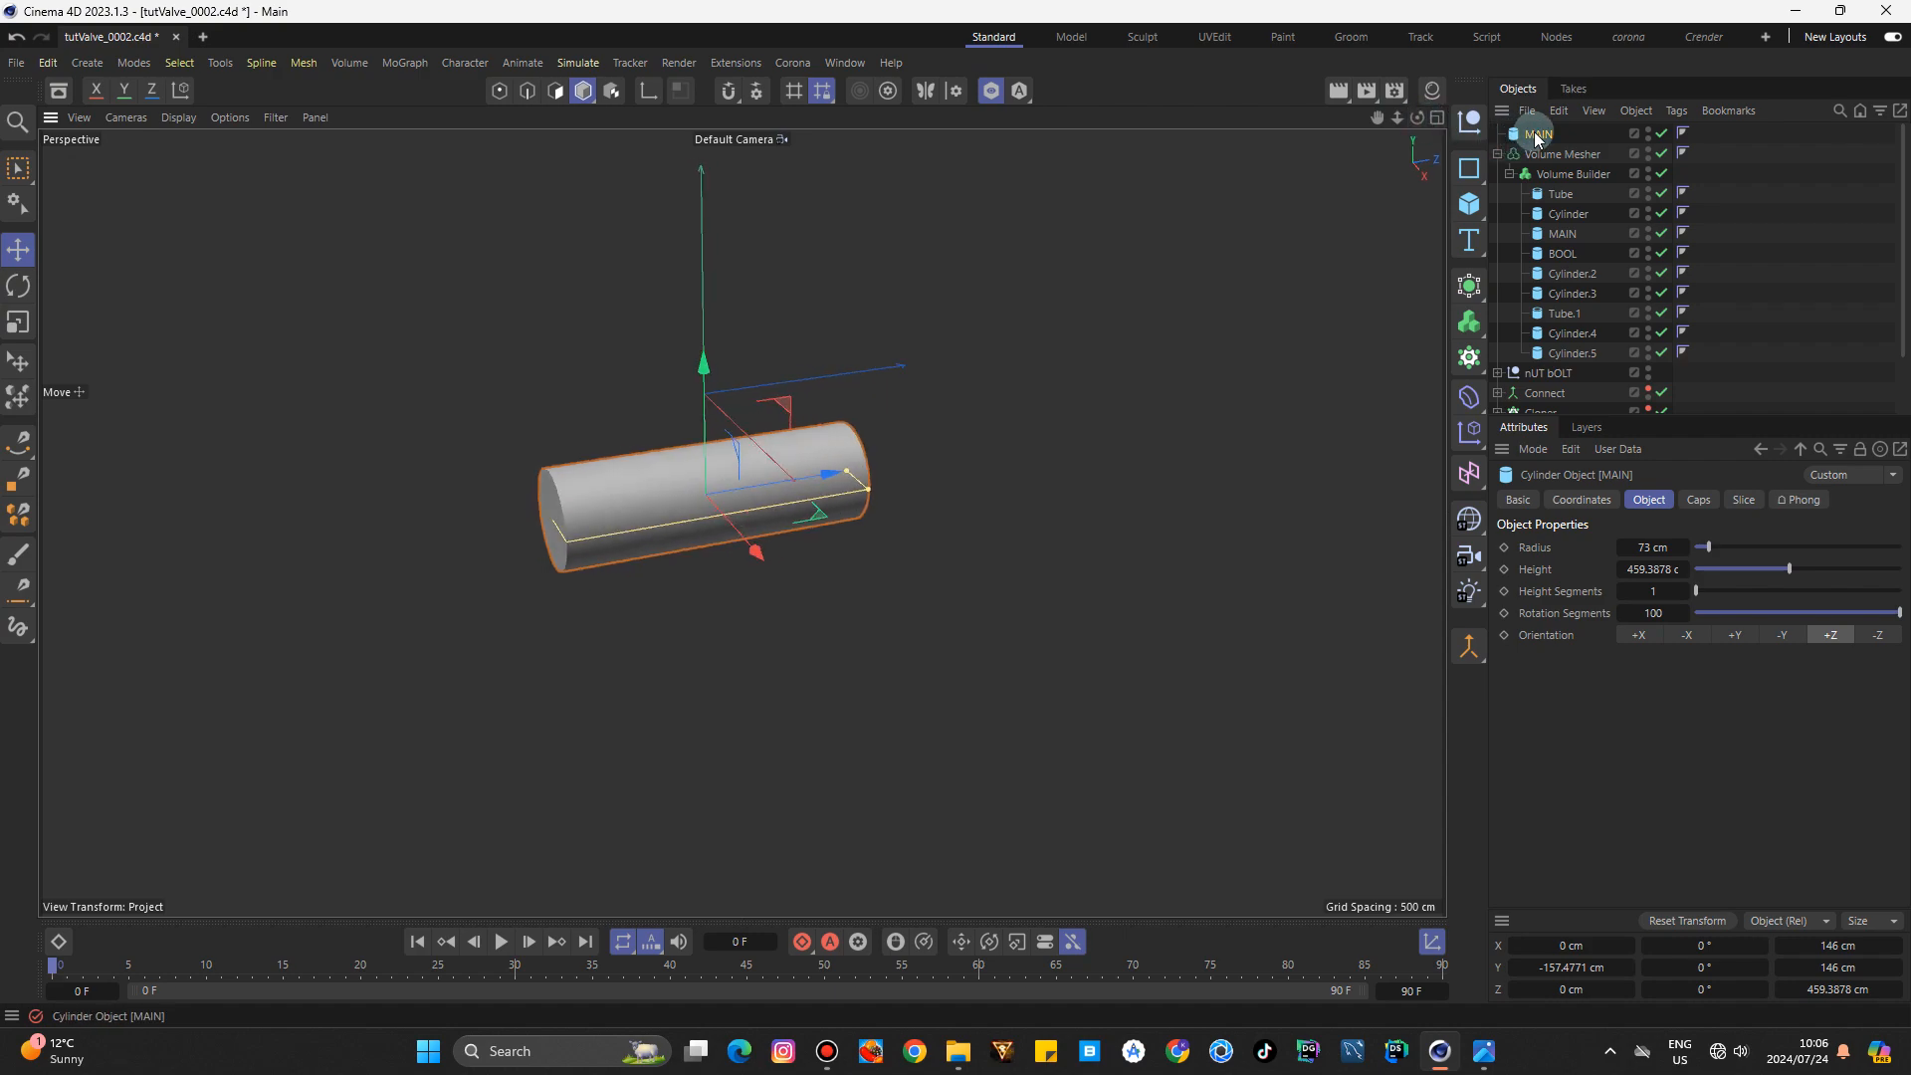
Copy only the BOOL cylinder out of the valve body's Volume Builder to the top level beside the MAIN copy.
ctrl+drag(1563, 256, 1521, 145)
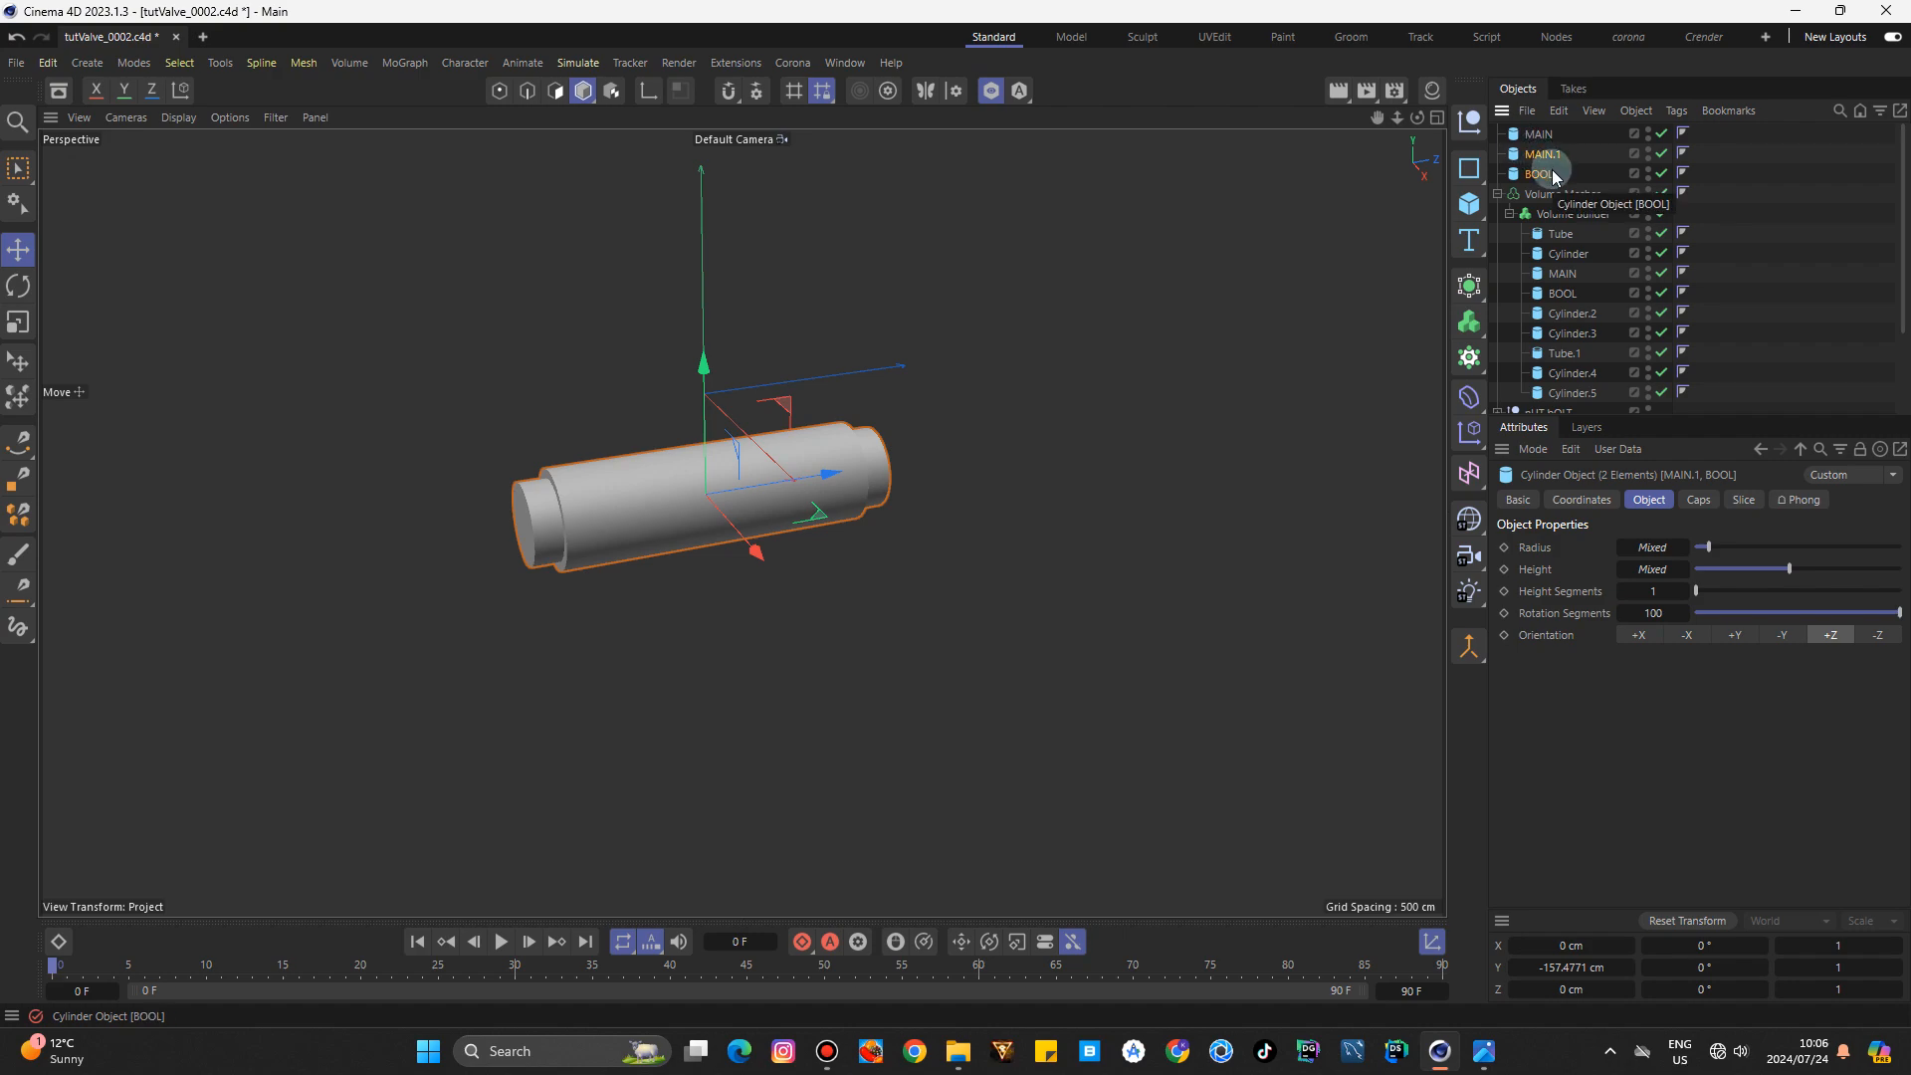
key(ctrl+z)
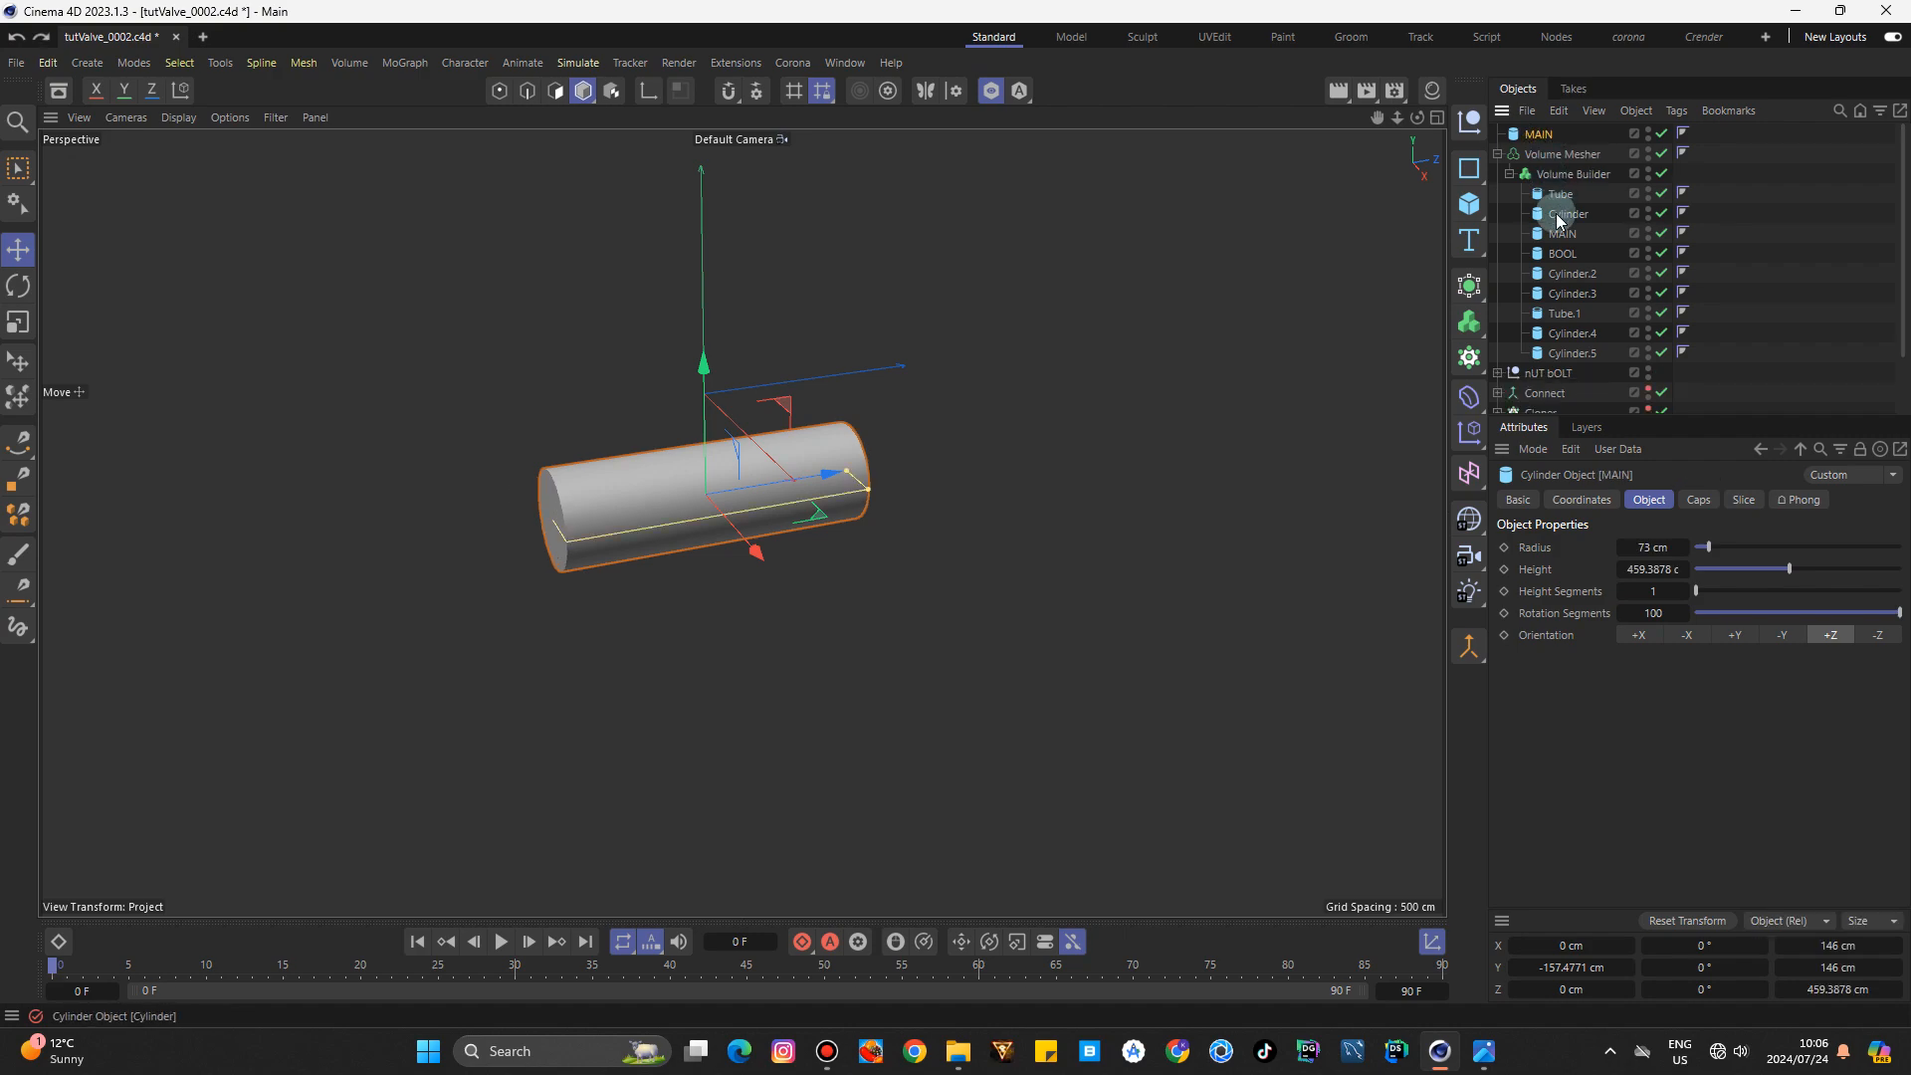
ctrl+drag(1570, 255, 1540, 167)
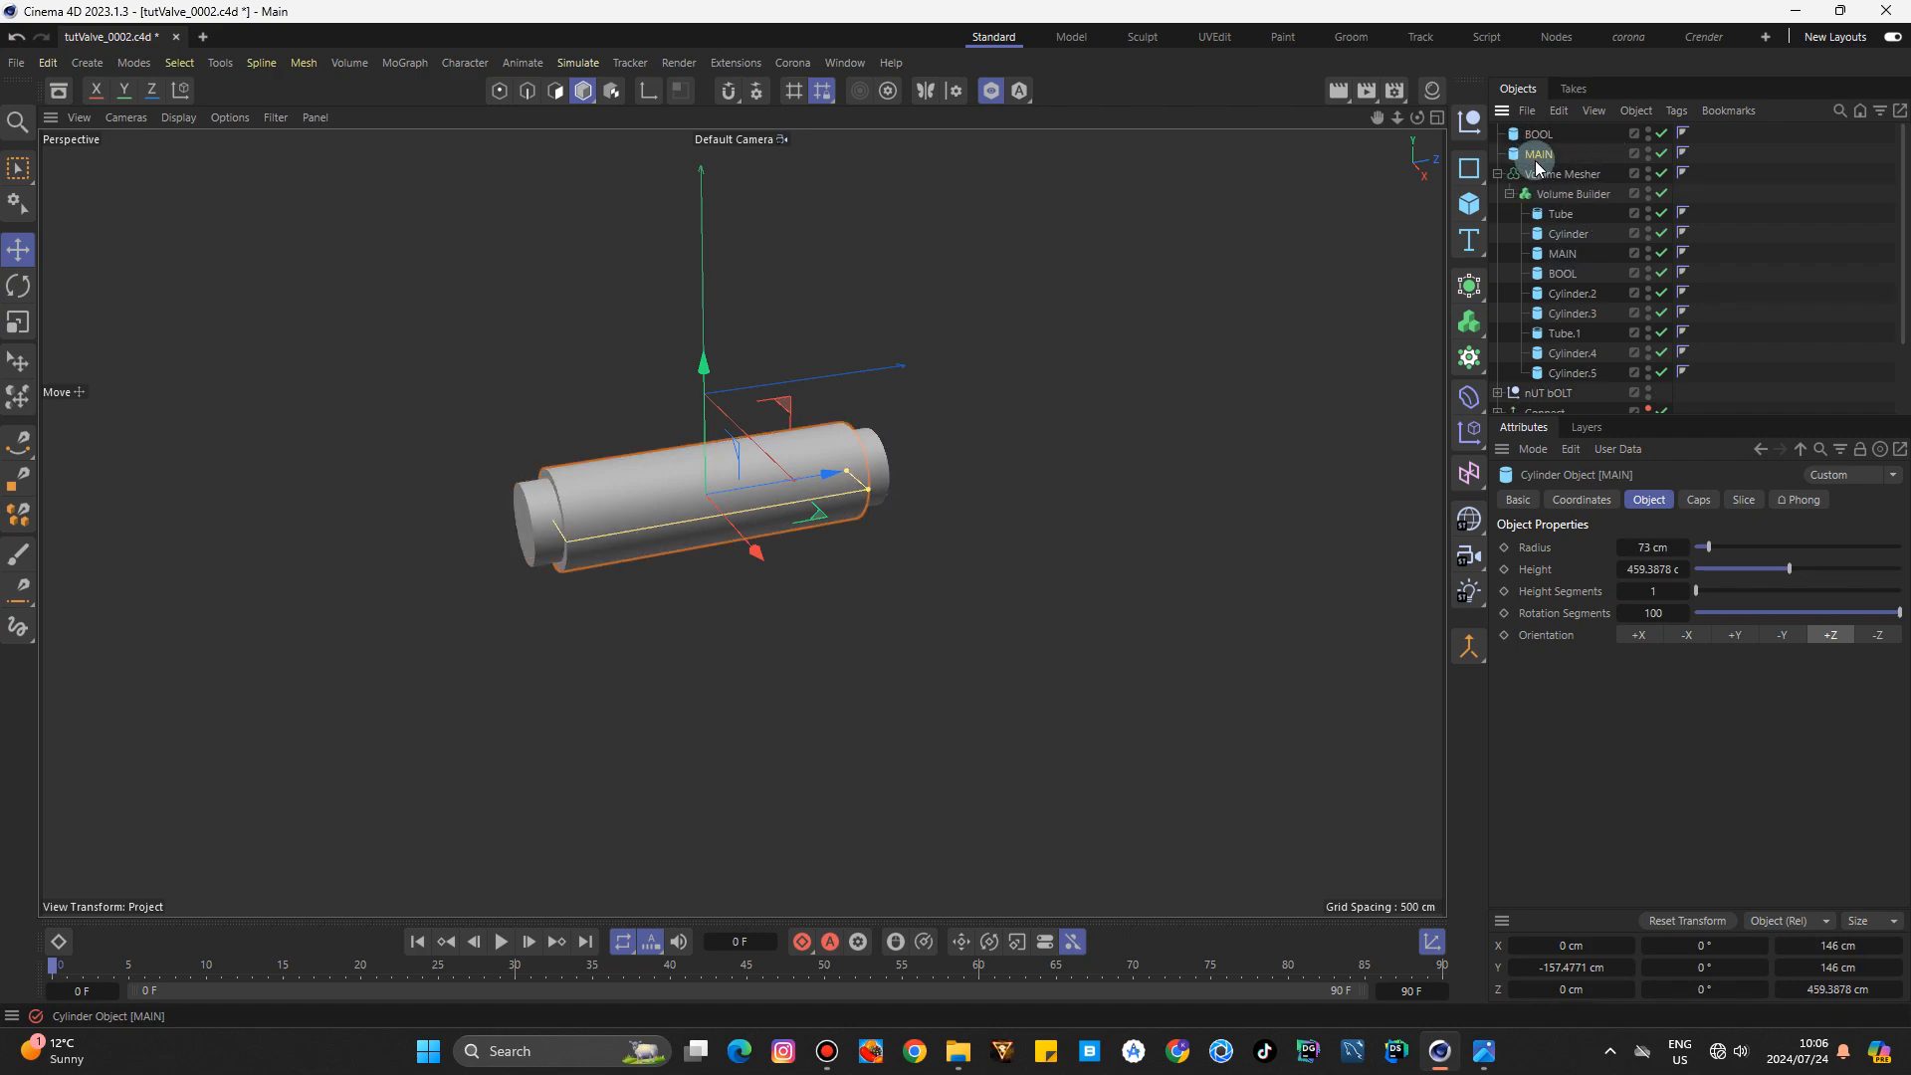
Wrap the MAIN copy in a new Volume Builder with a 1 cm voxel size and place the BOOL copy above it inside.
alt+click(1467, 321)
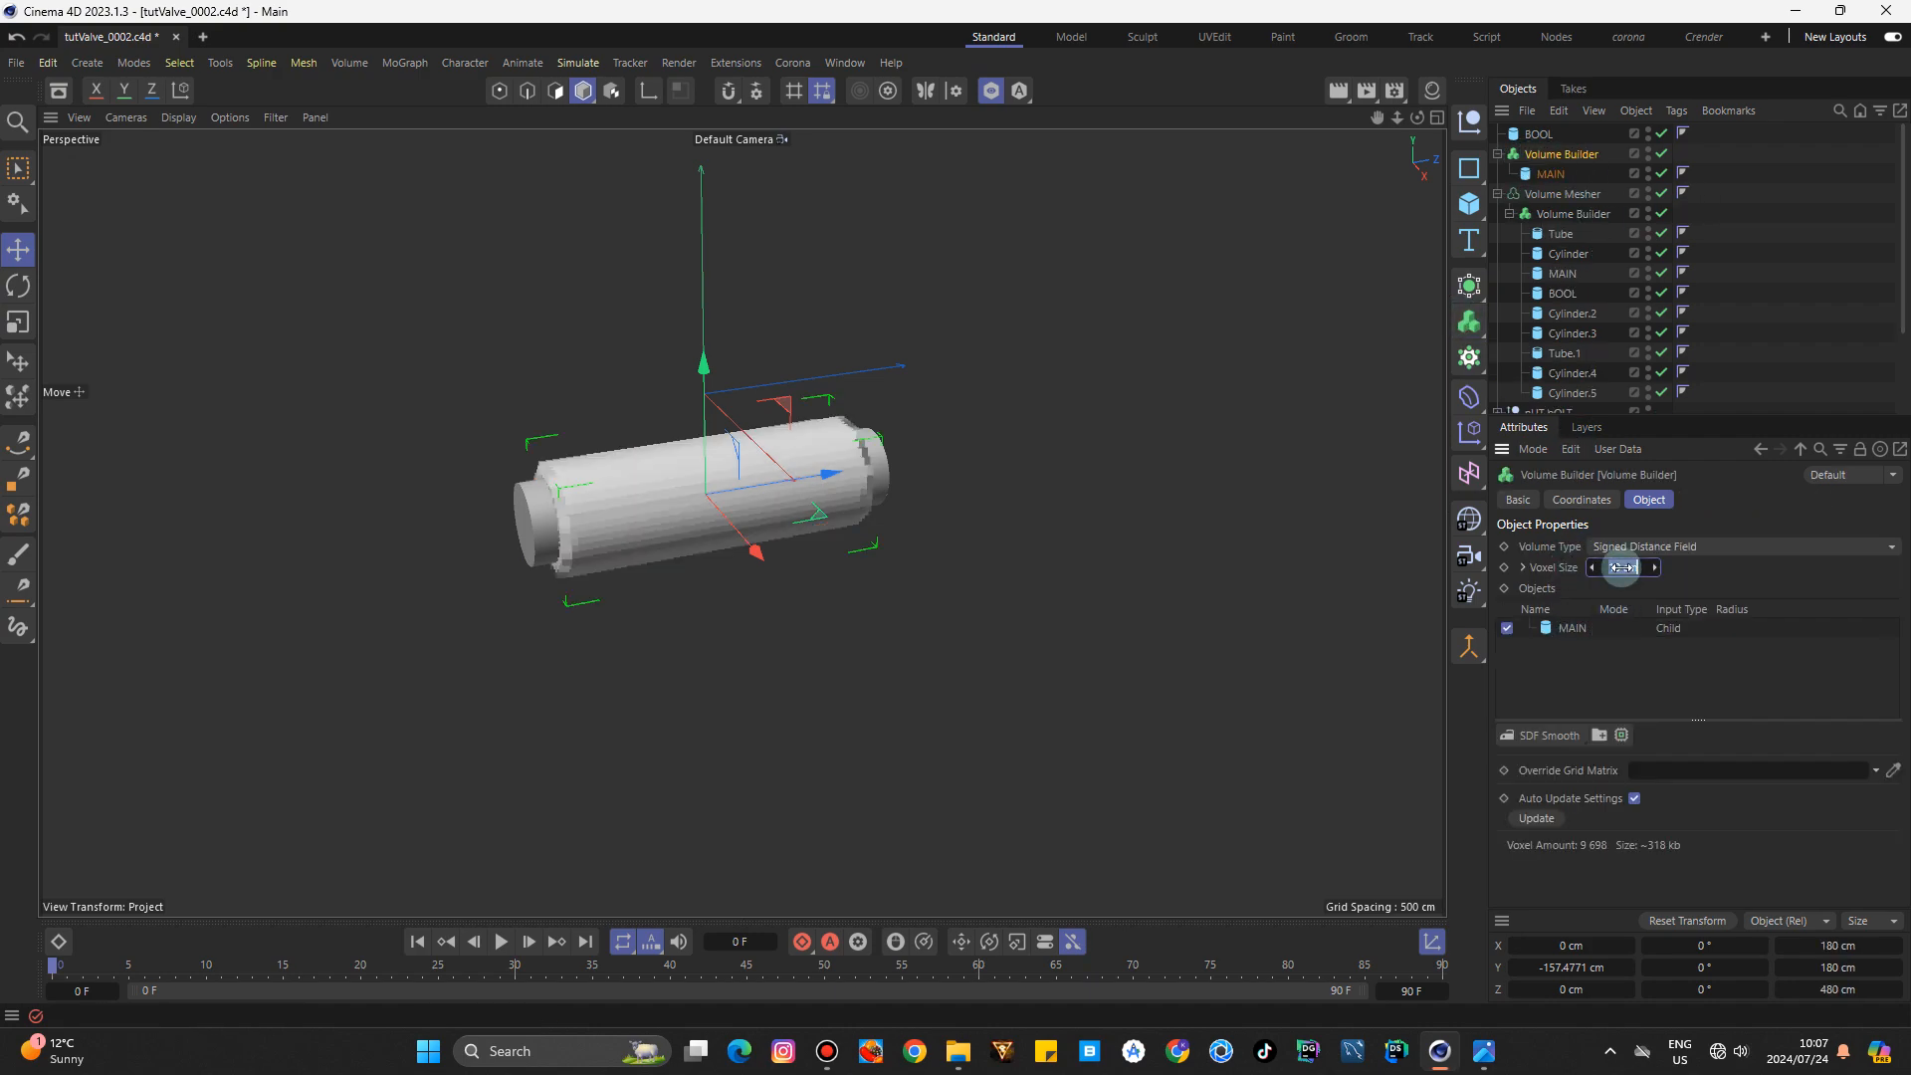
drag(1622, 568, 1622, 567)
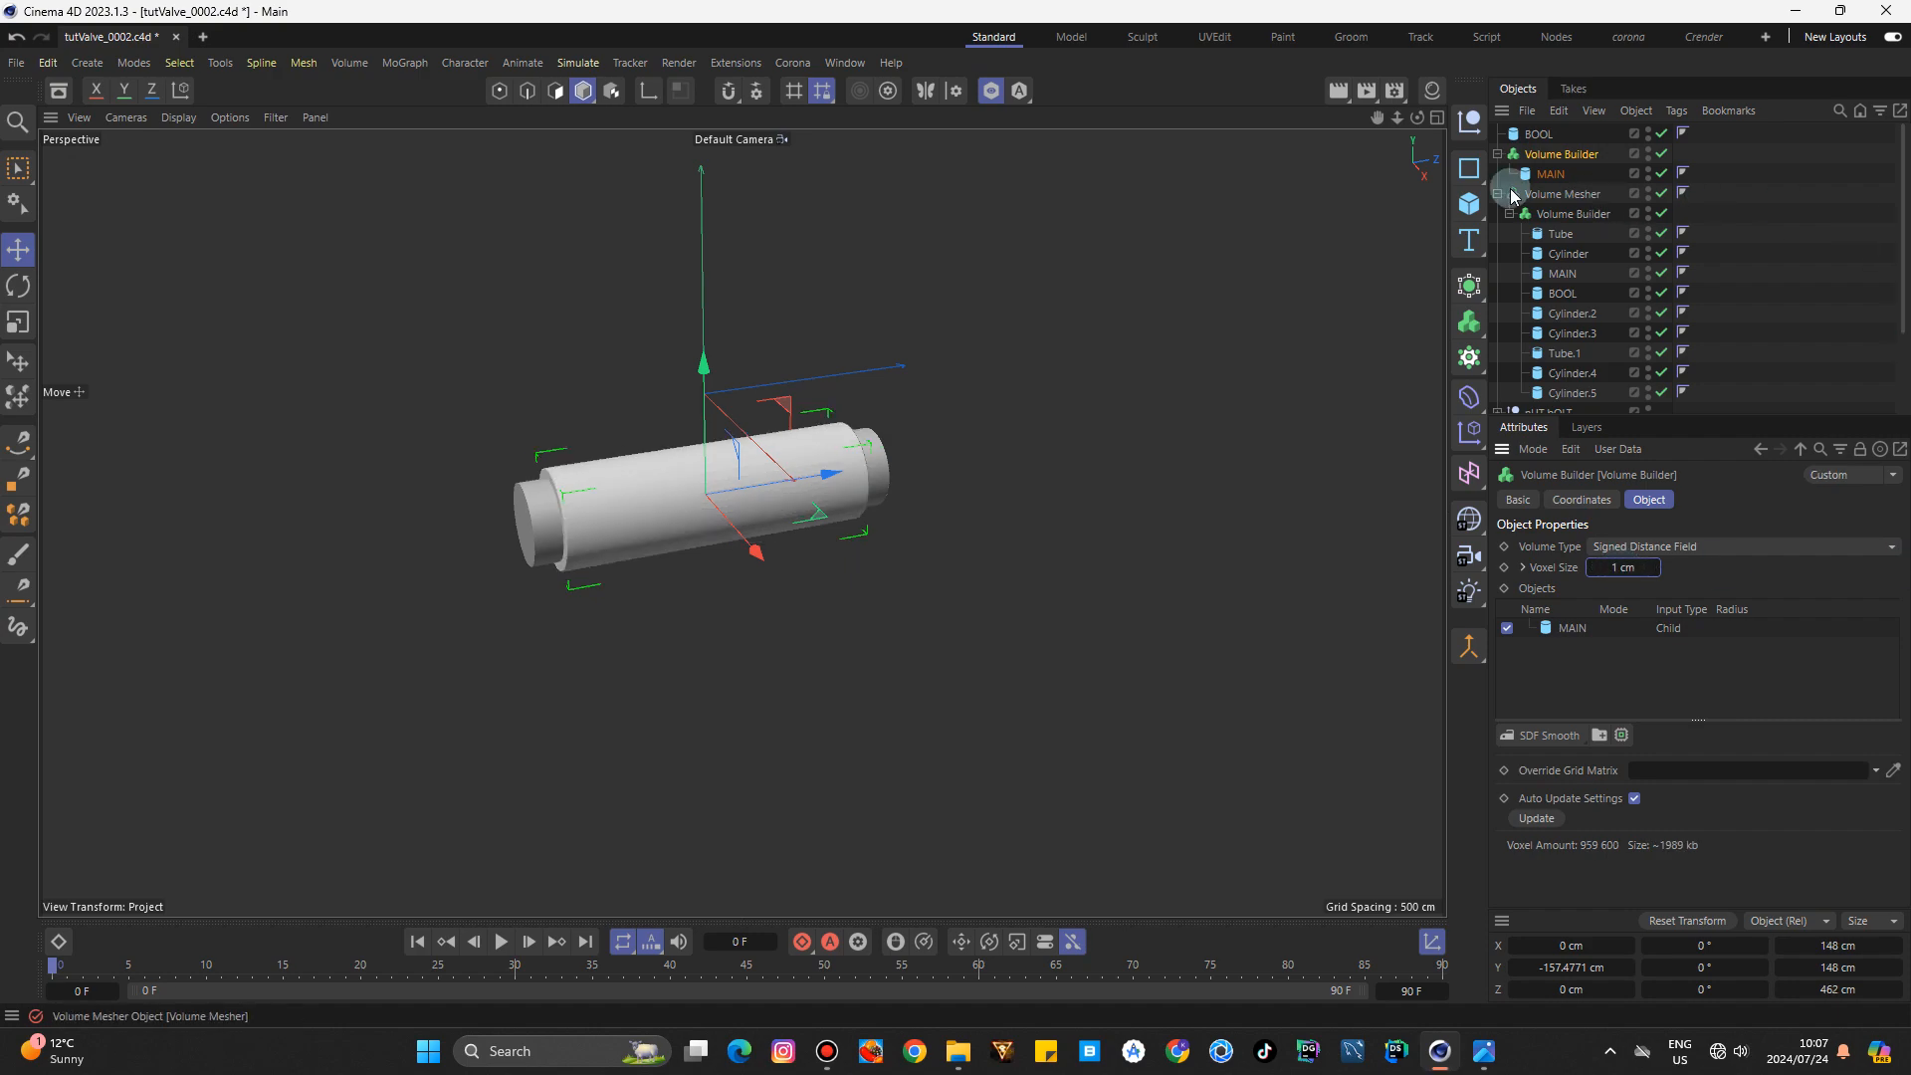
drag(1545, 142, 1555, 154)
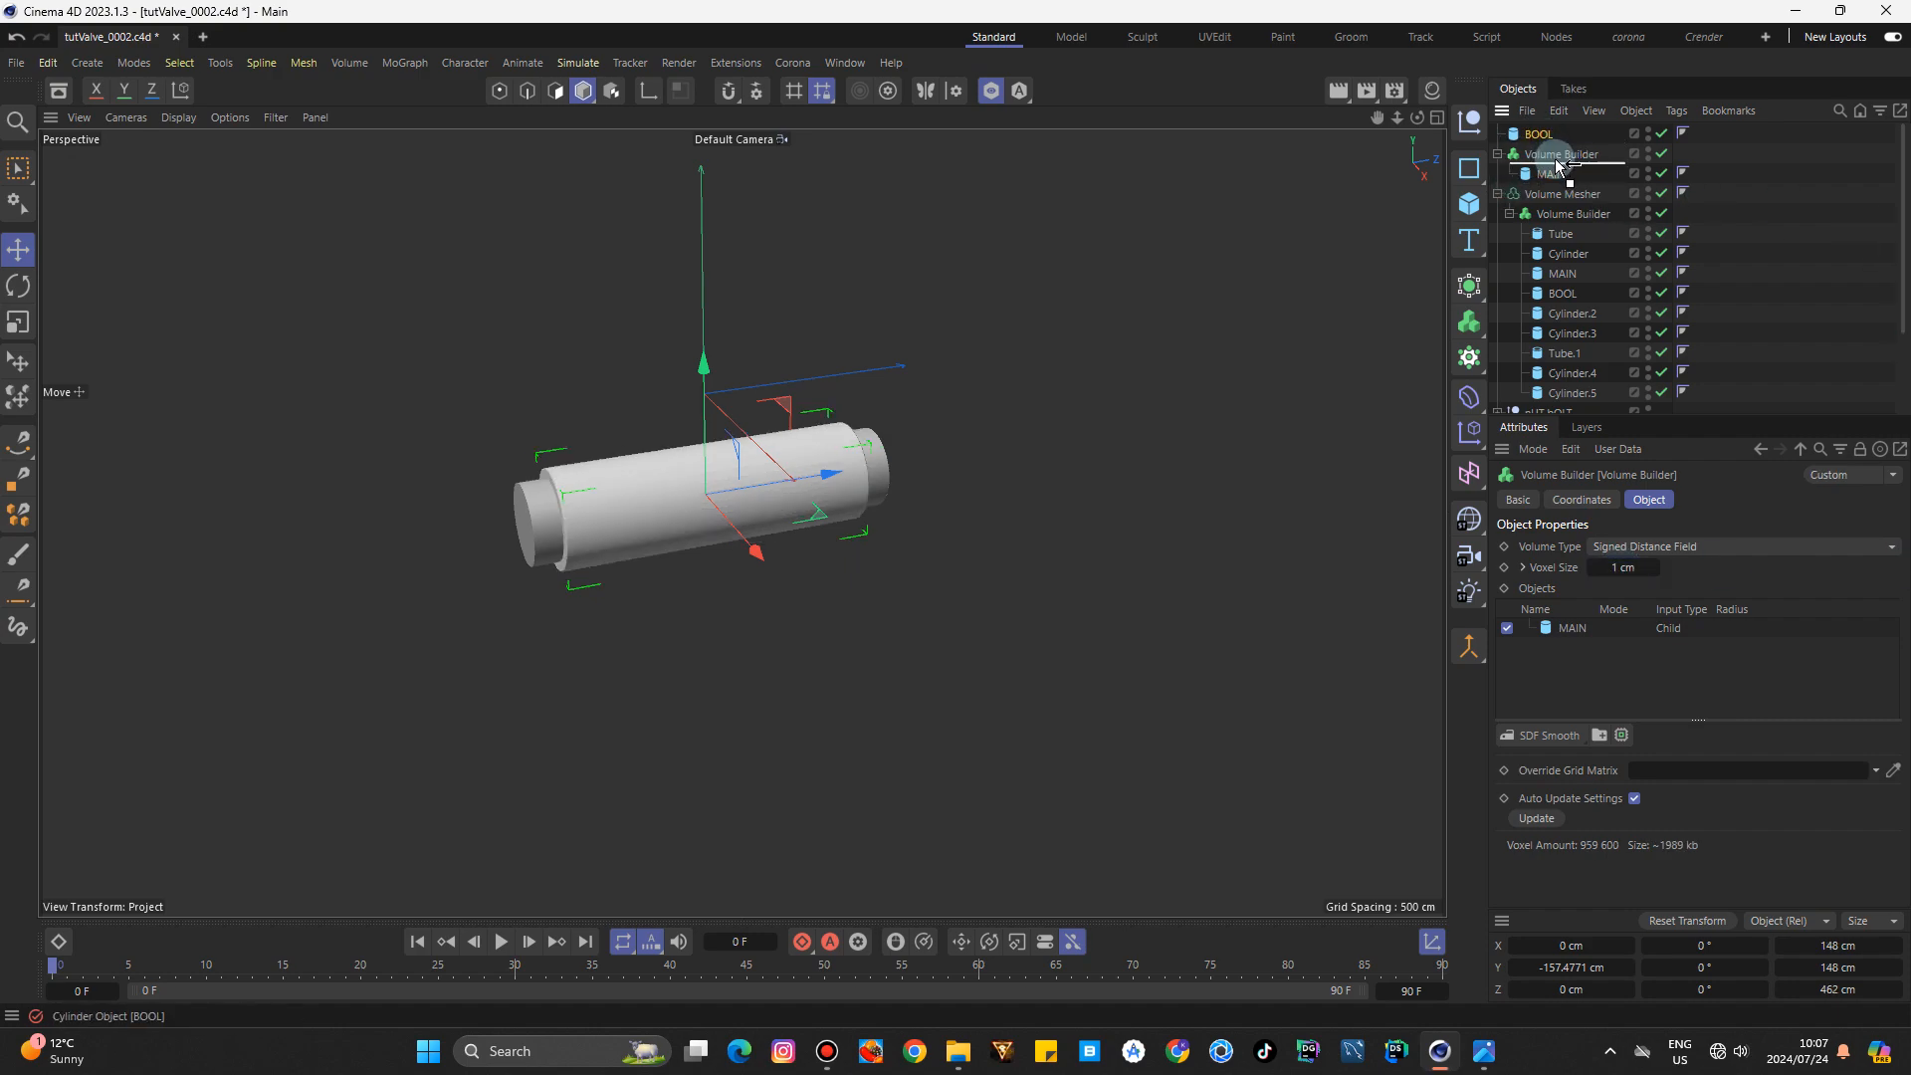
click(1555, 137)
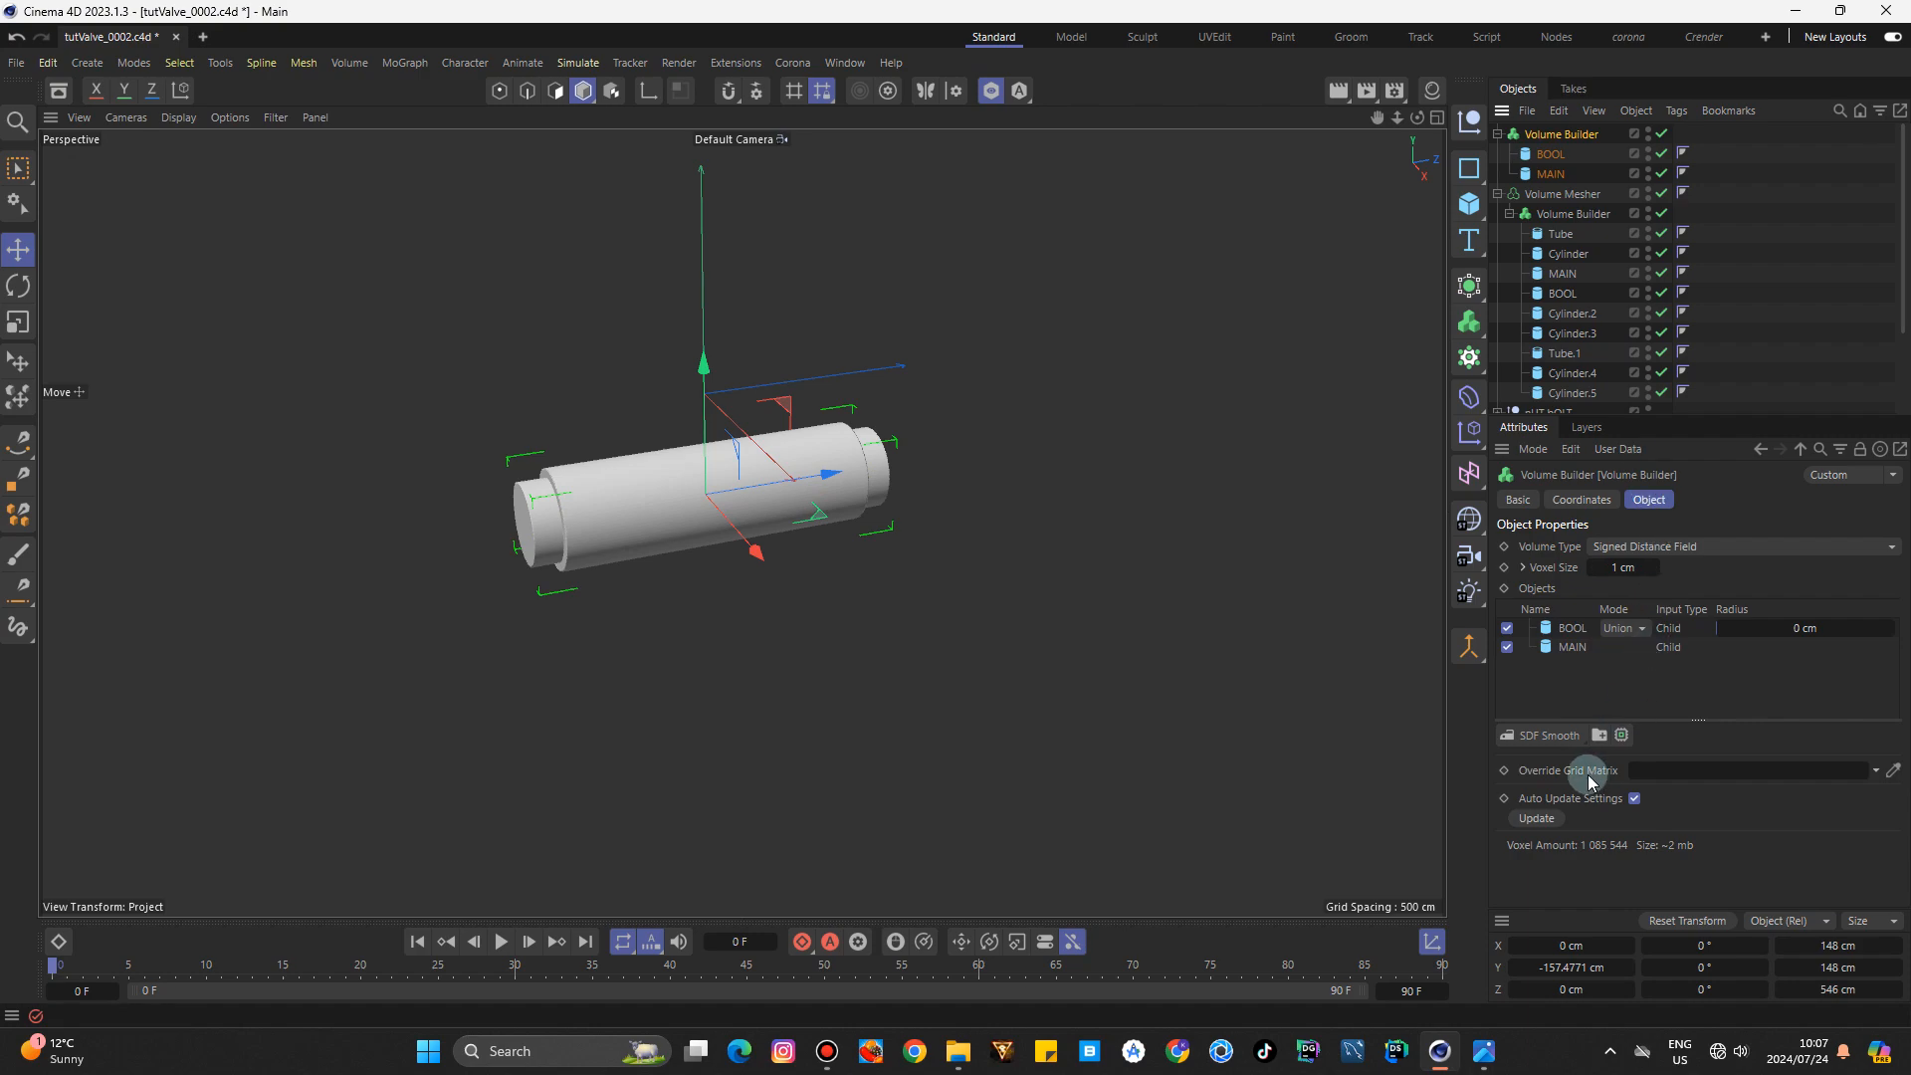
Set the BOOL copy's mode to Subtract in the new Volume Builder.
click(1642, 631)
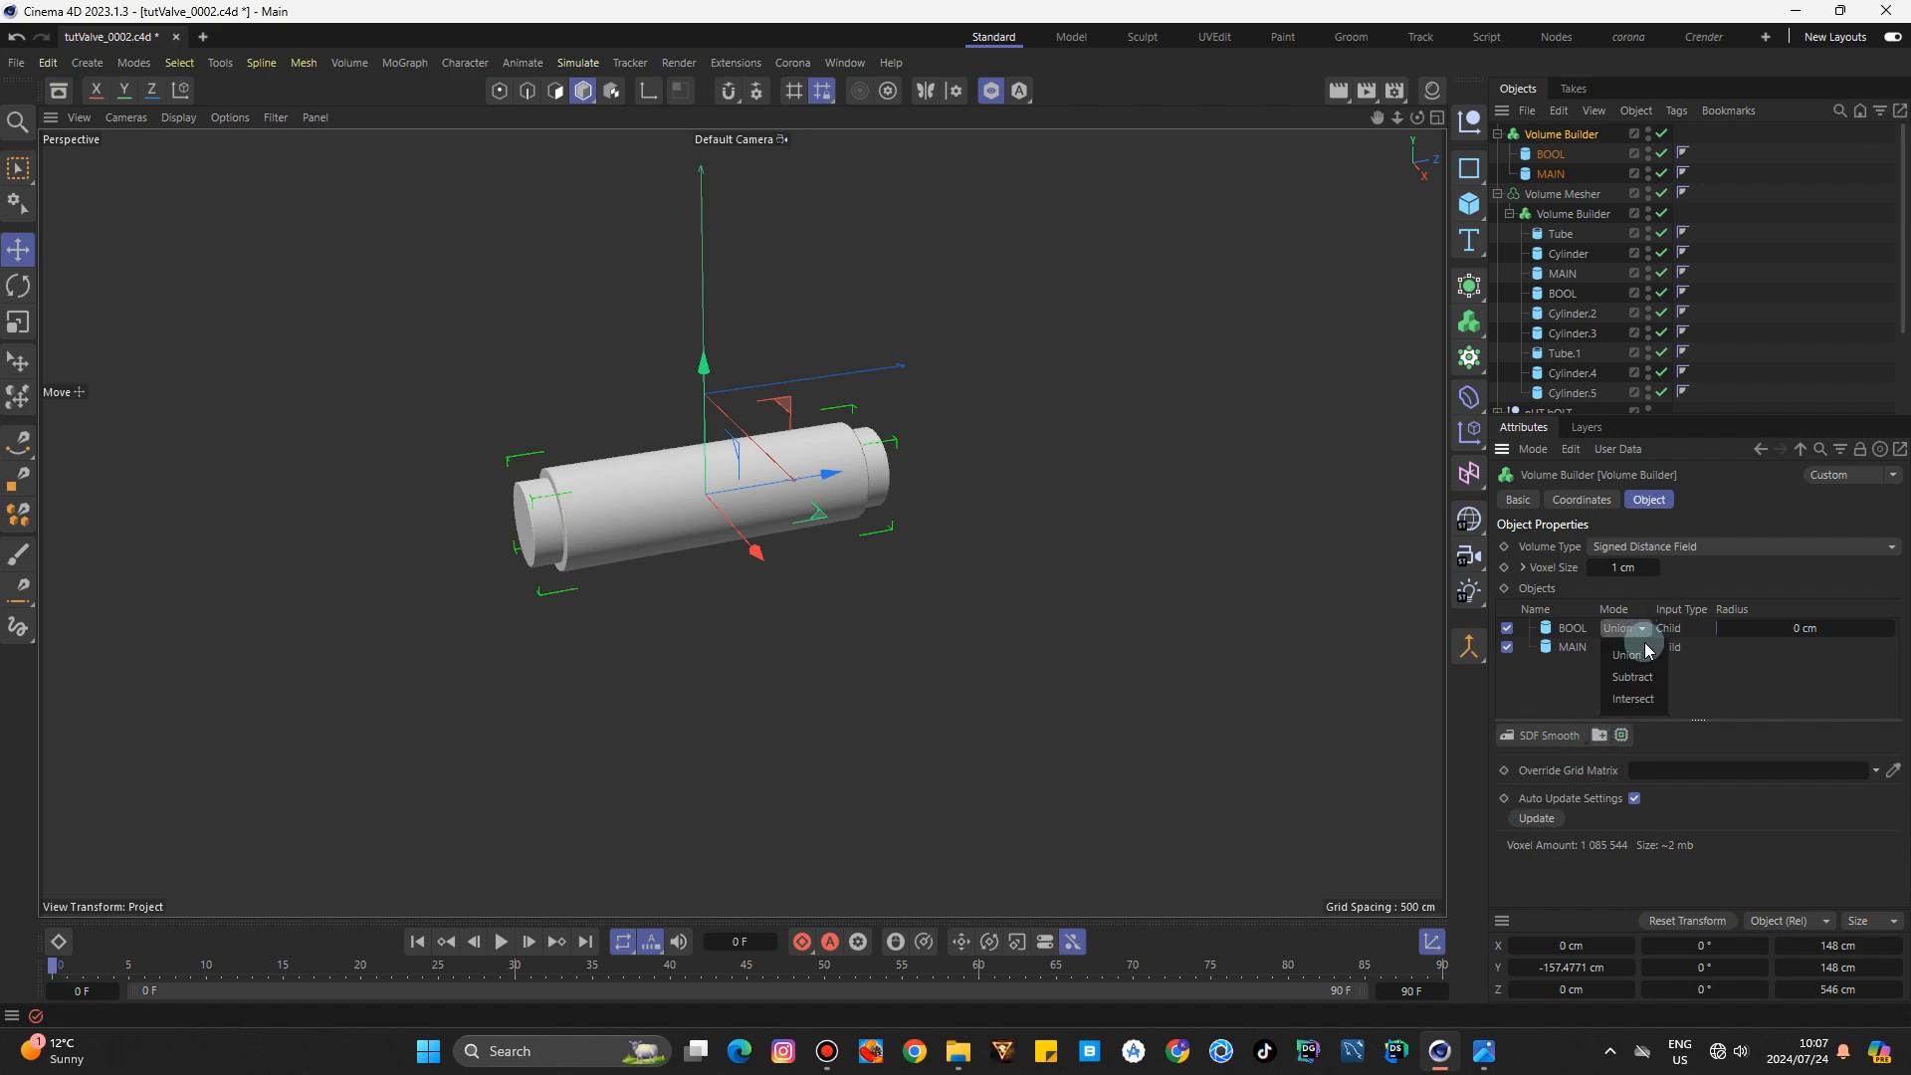
click(1632, 689)
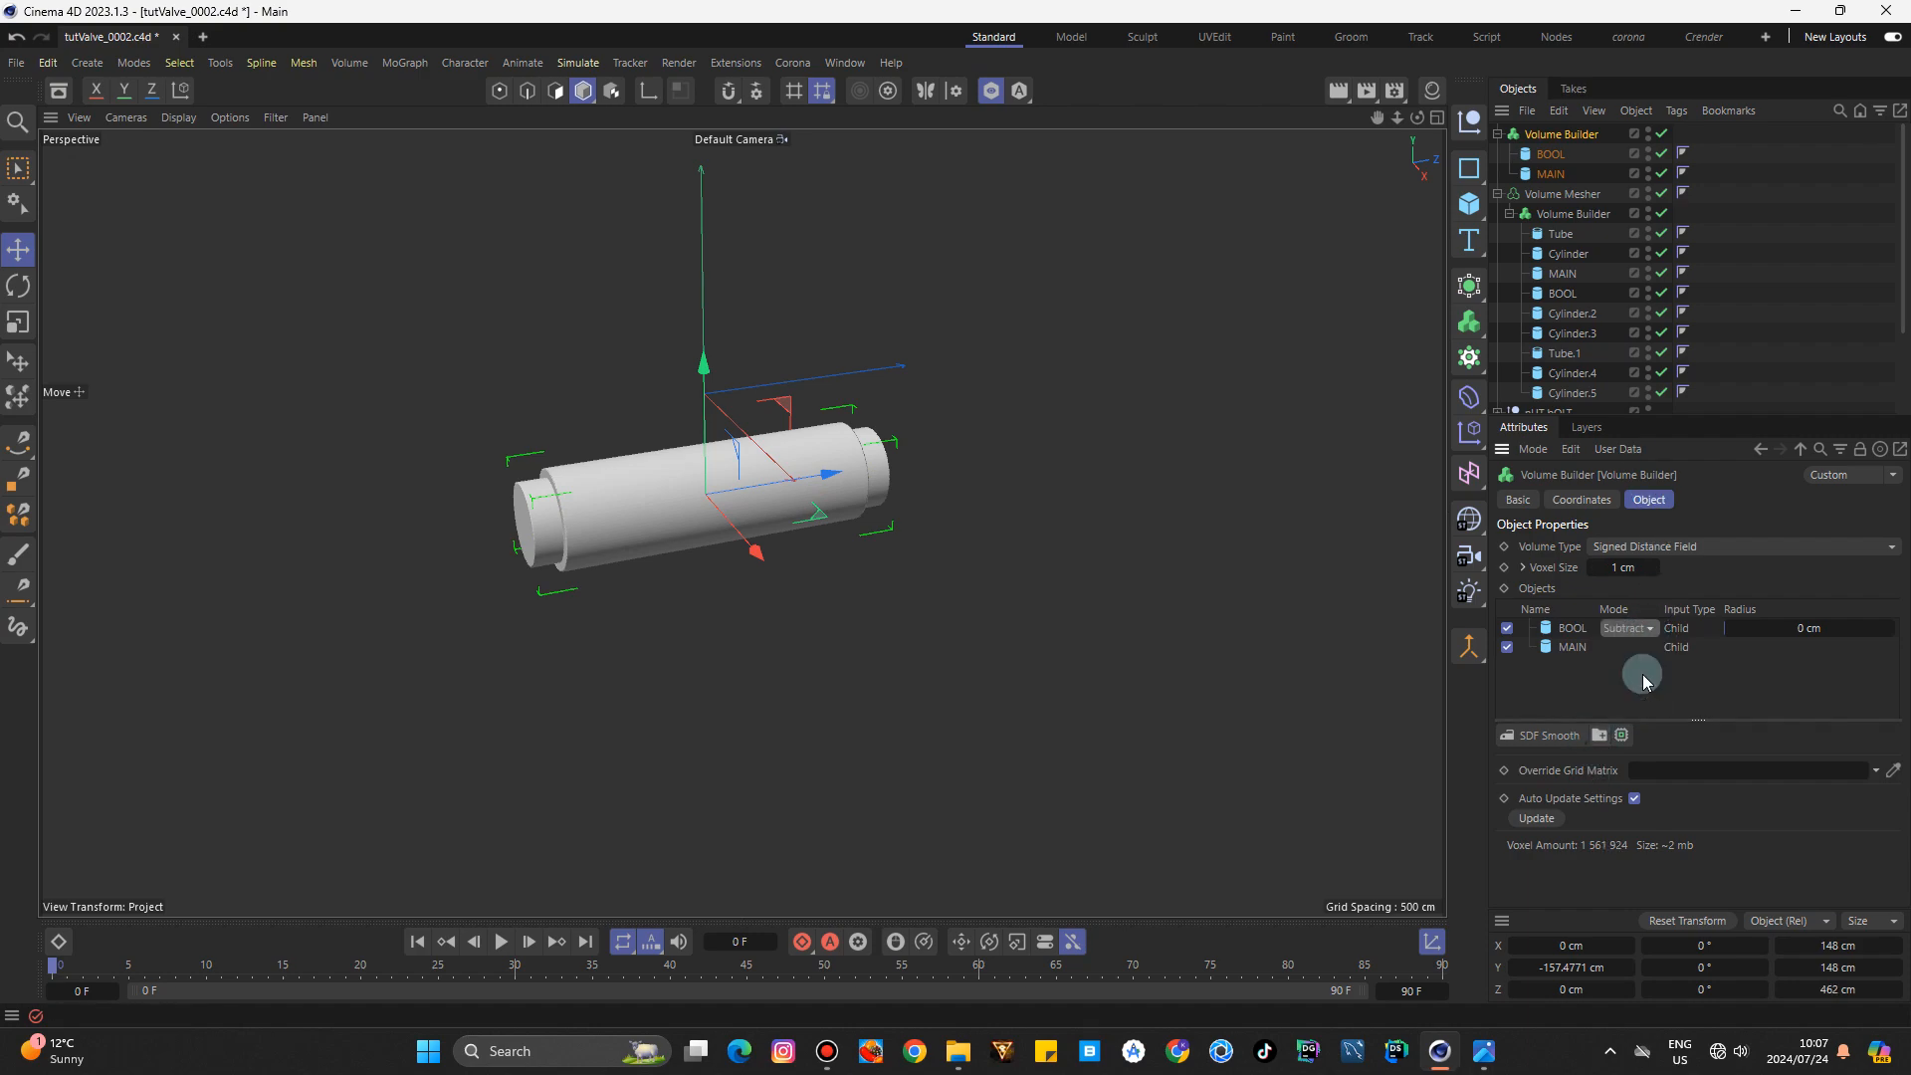
click(1186, 162)
Shorten the MAIN copy inside the new Volume Builder to a height of about 200 cm.
mouse_move(1417, 118)
mouse_down()
mouse_move(1612, 112)
mouse_move(1572, 60)
mouse_move(1384, 74)
mouse_move(1513, 189)
mouse_move(1364, 125)
mouse_move(1195, 124)
mouse_move(1274, 140)
mouse_move(1418, 117)
mouse_up()
click(1549, 173)
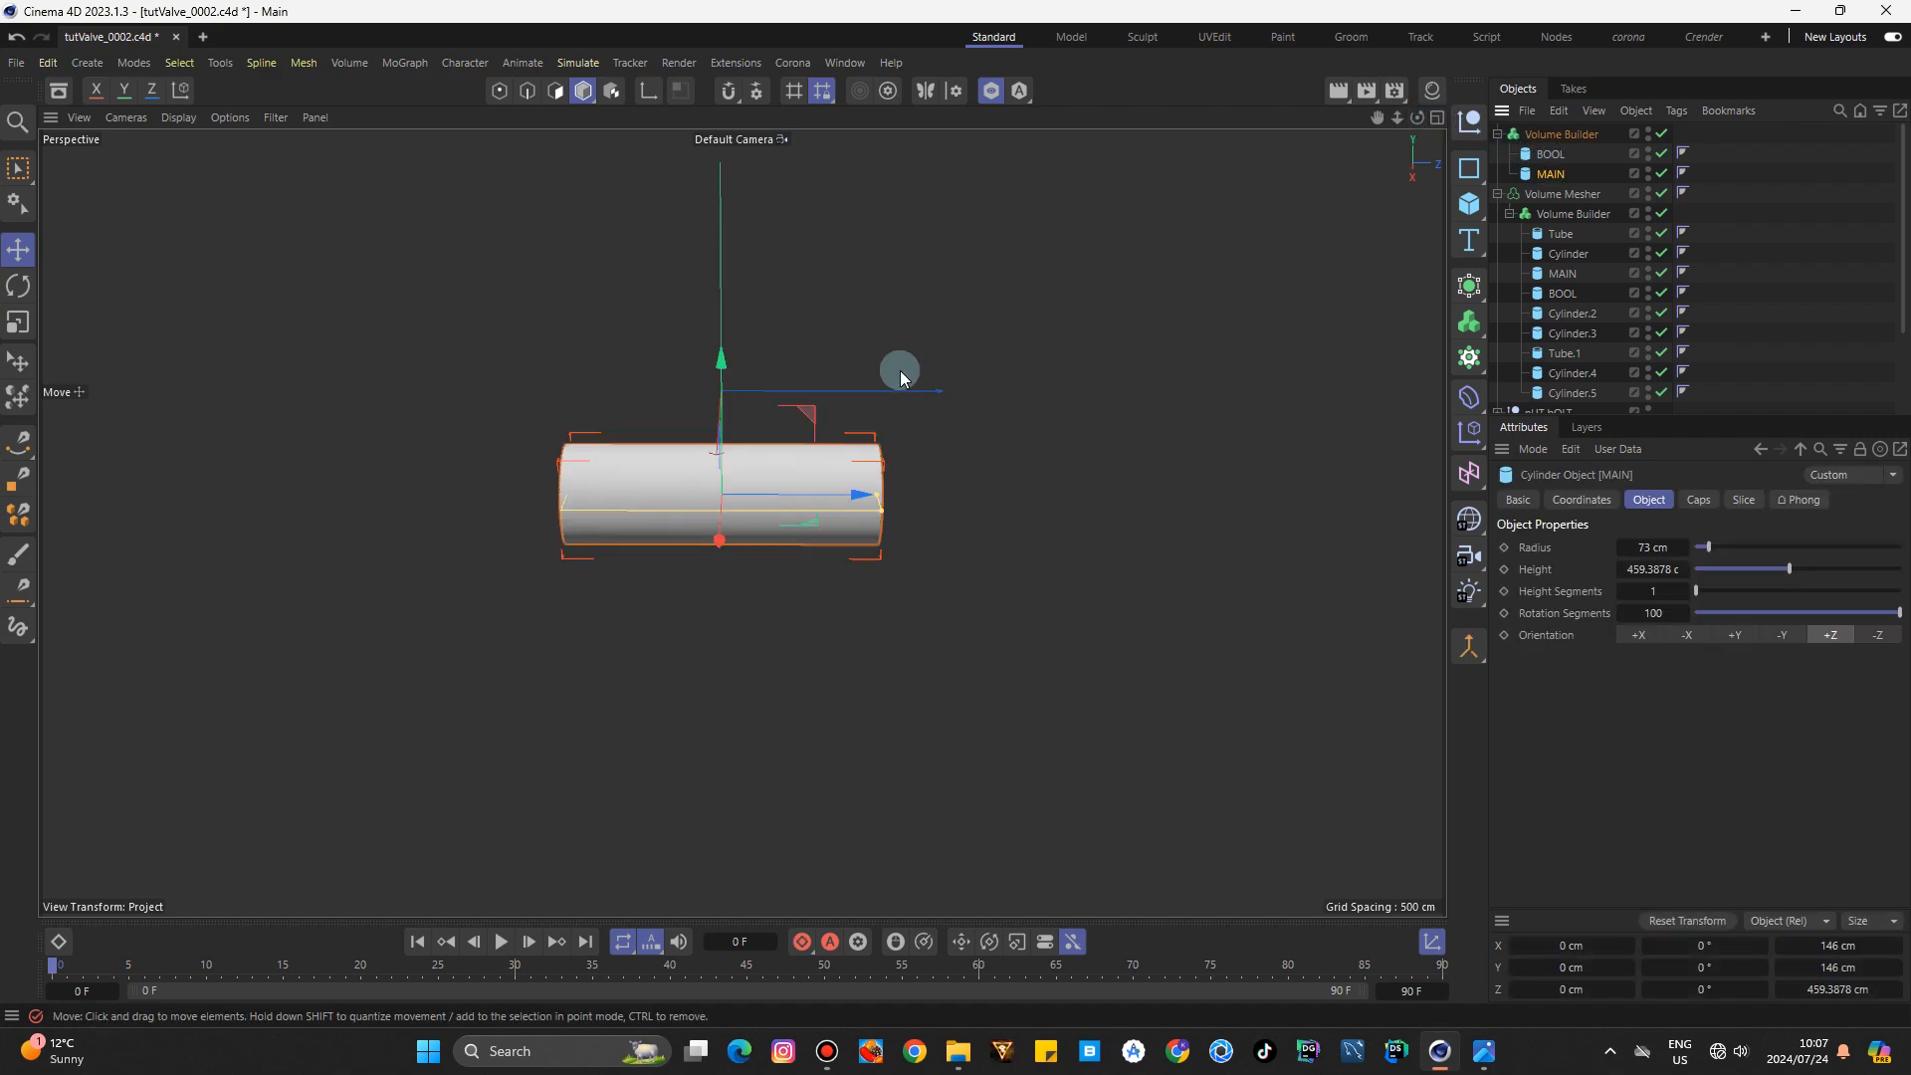
drag(1620, 569, 1550, 570)
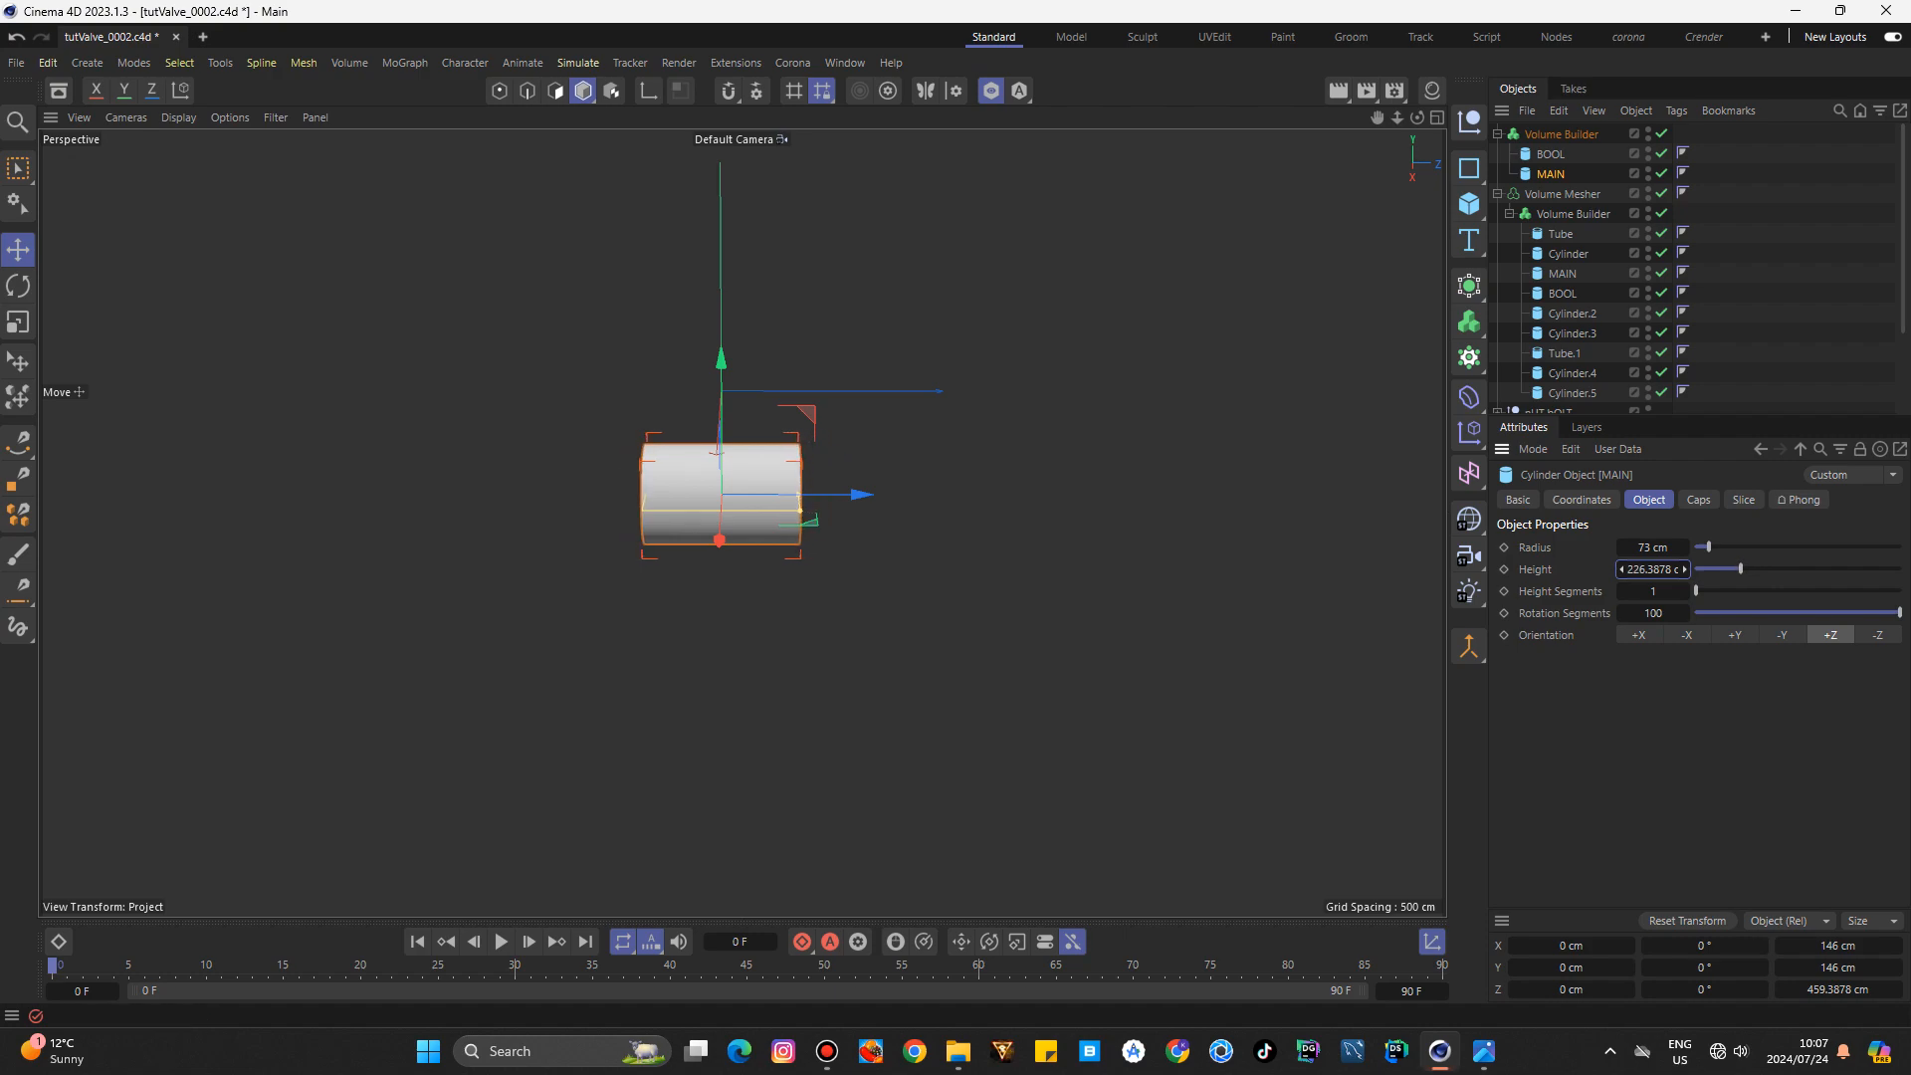
Add a Helix spline to the scene and display it in a maximized Right view.
click(1474, 171)
click(1543, 237)
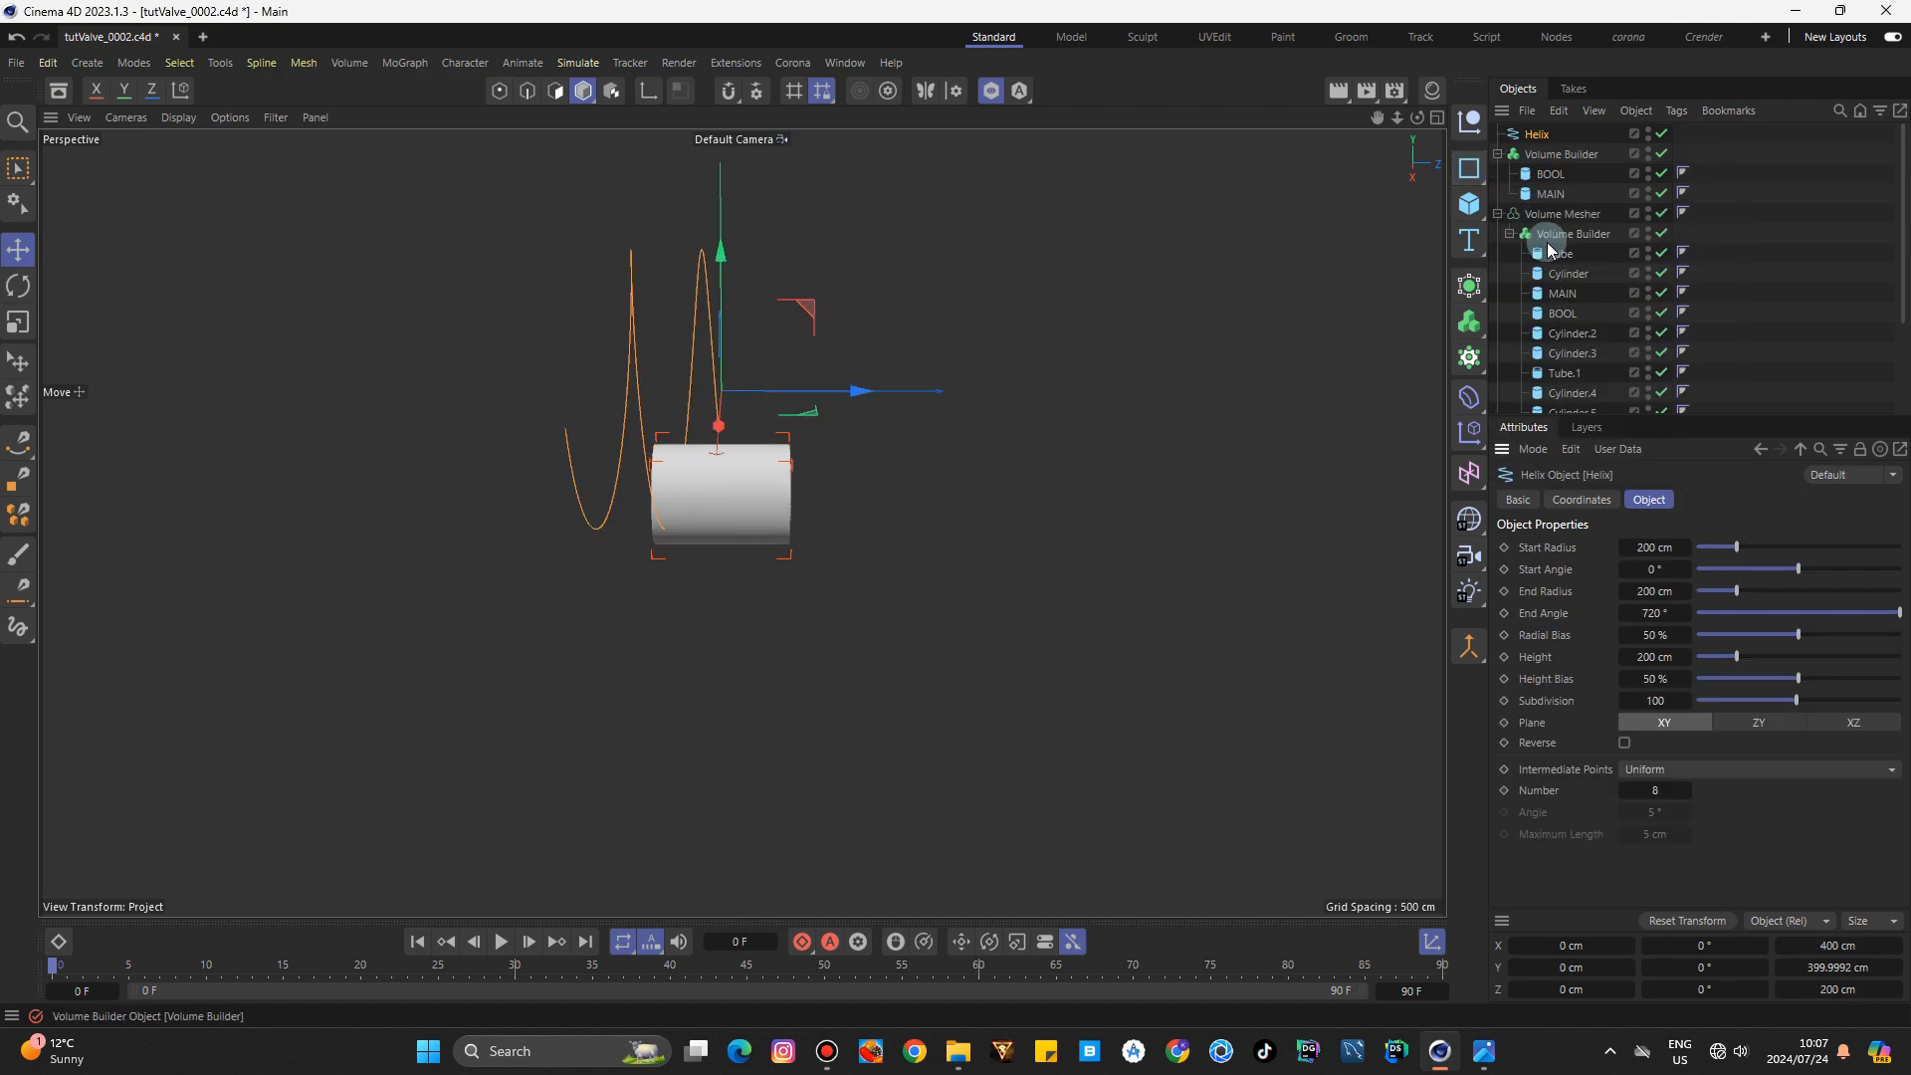
drag(1405, 142, 1463, 126)
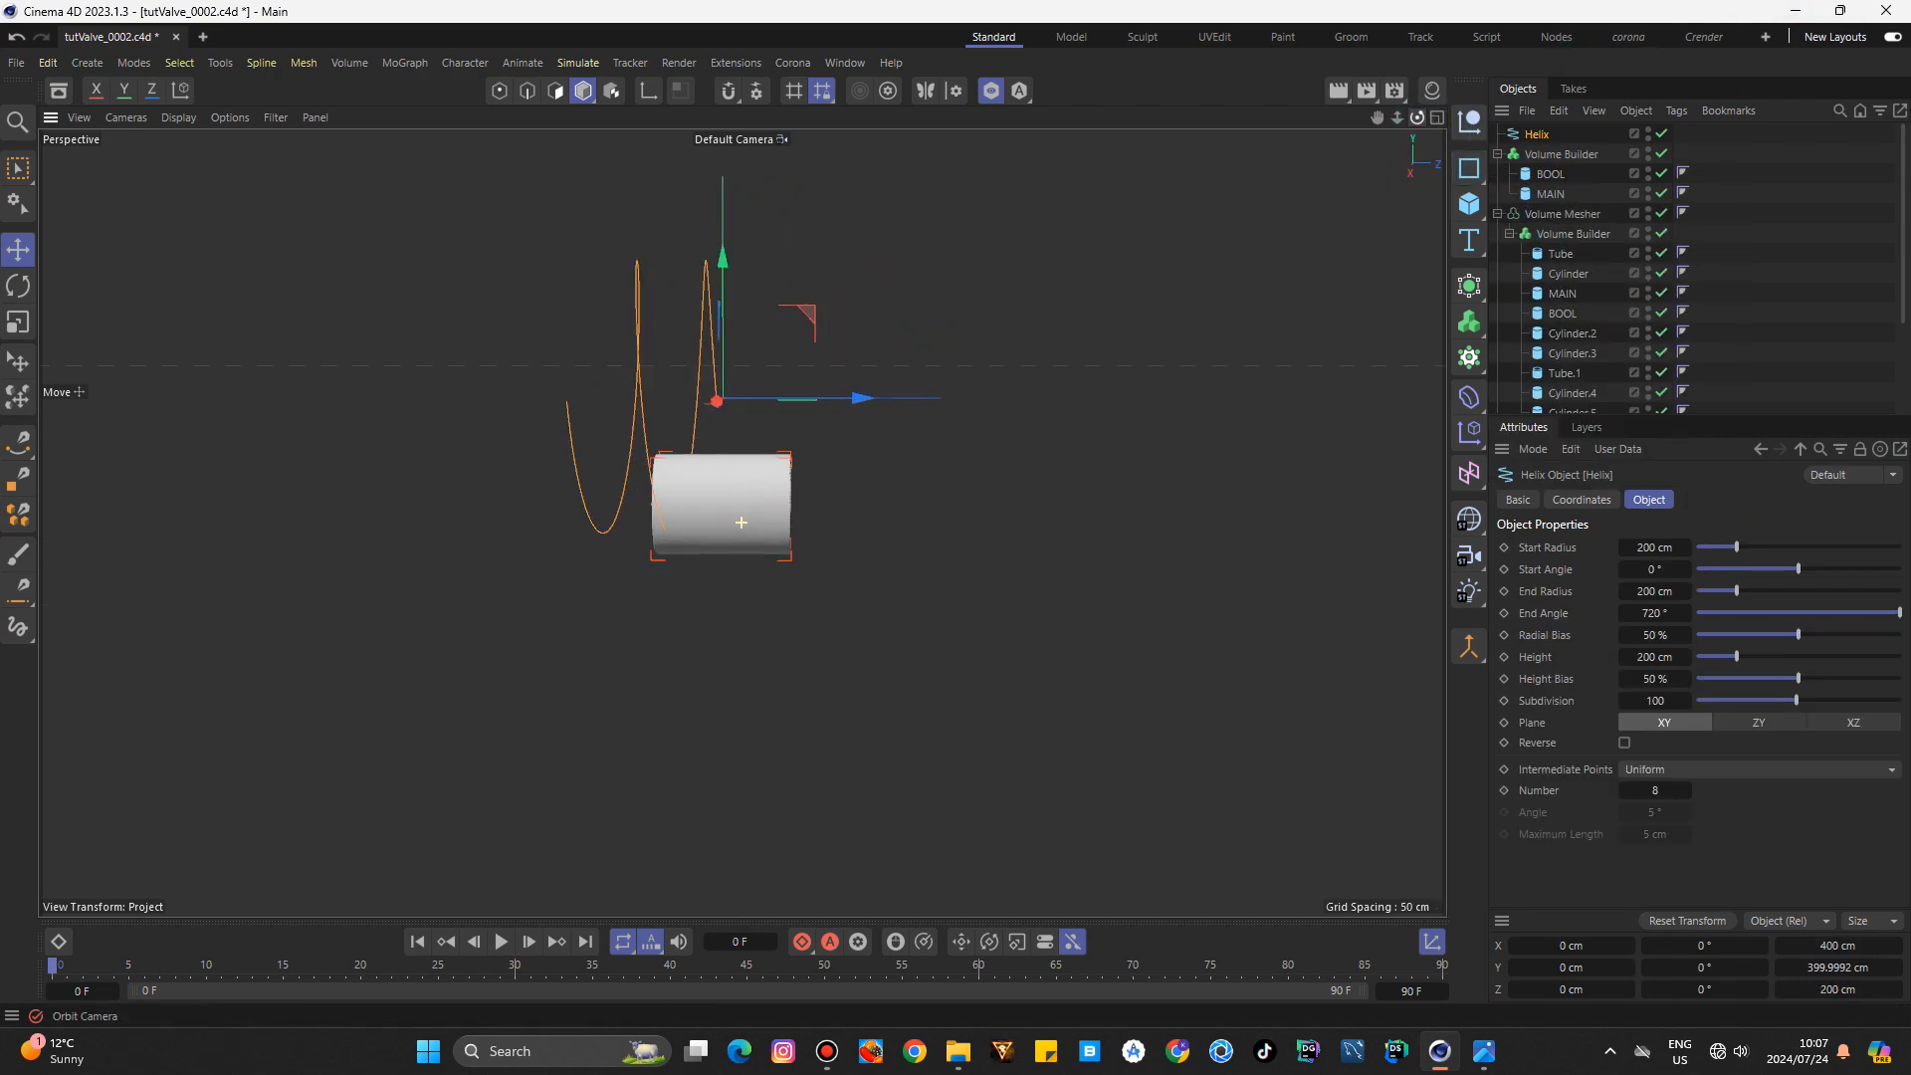
click(1436, 118)
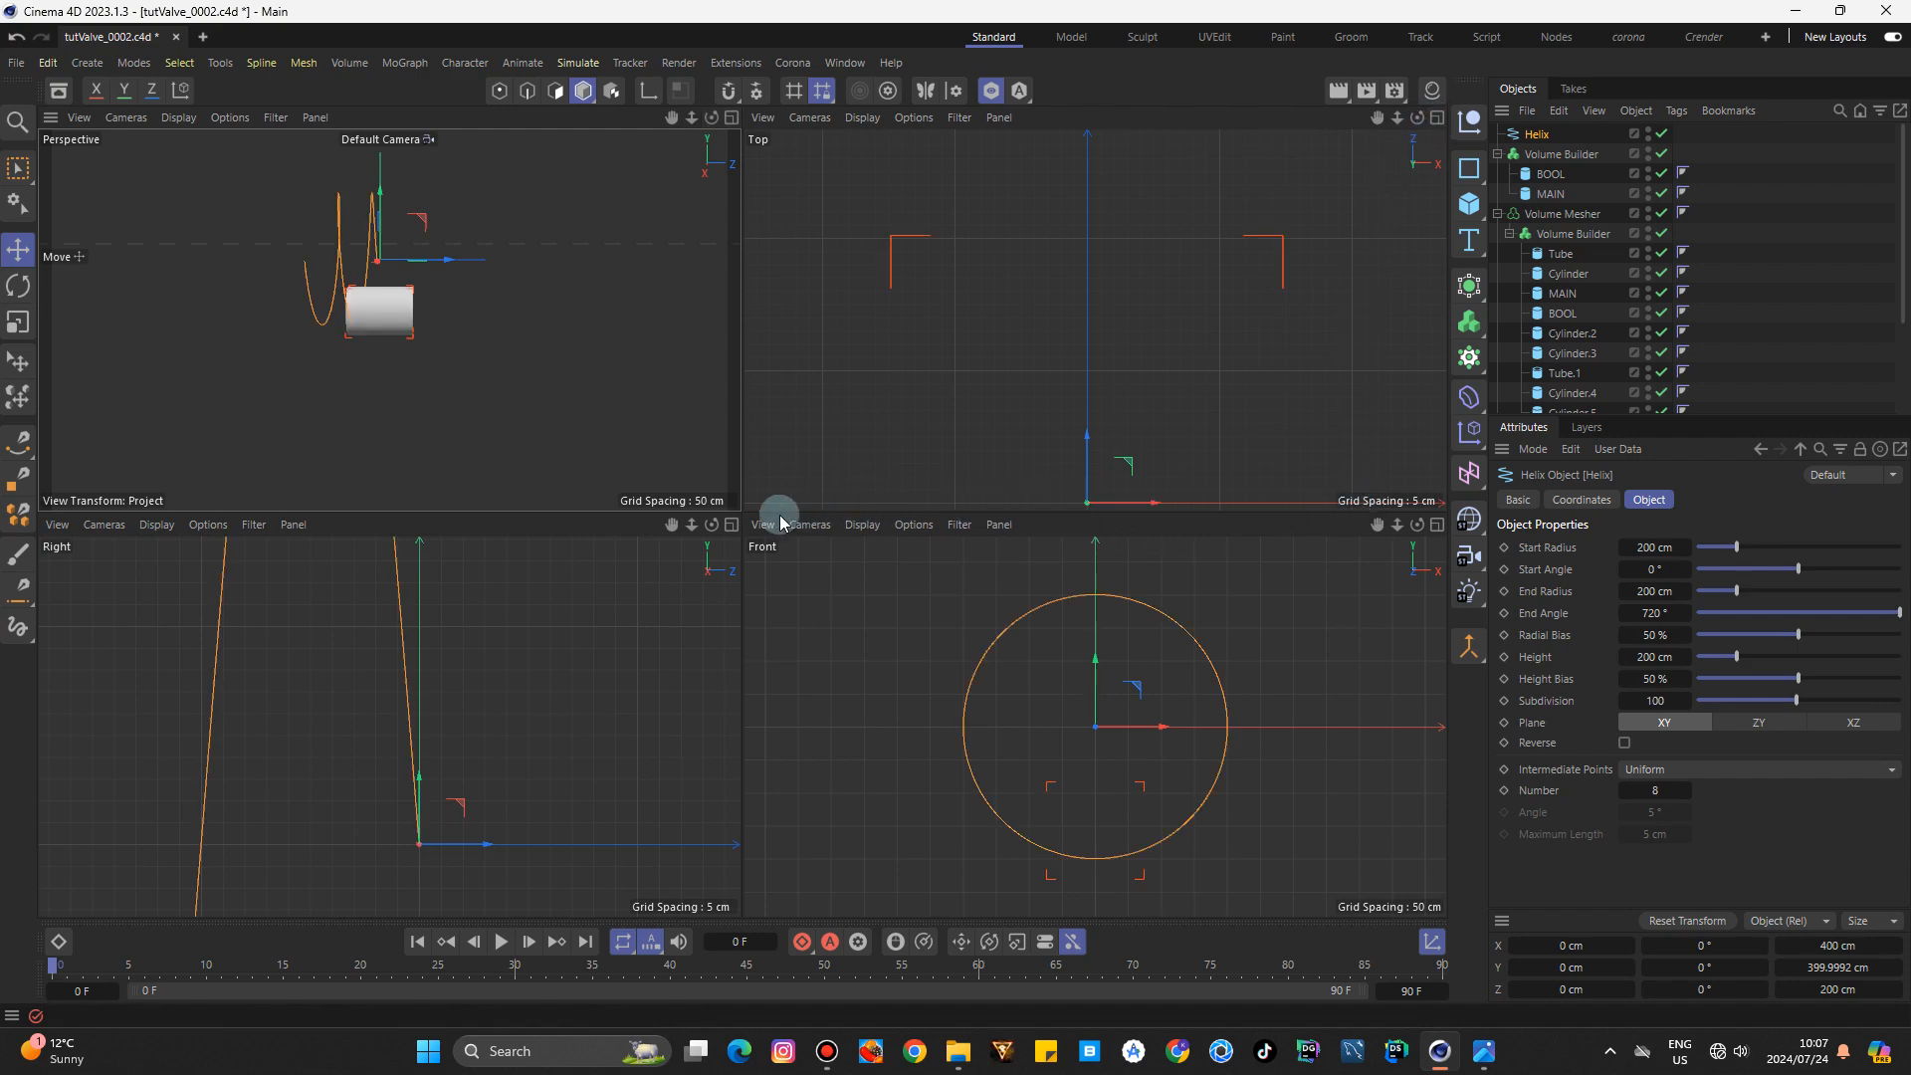
click(731, 525)
scroll(743, 525, down, 5)
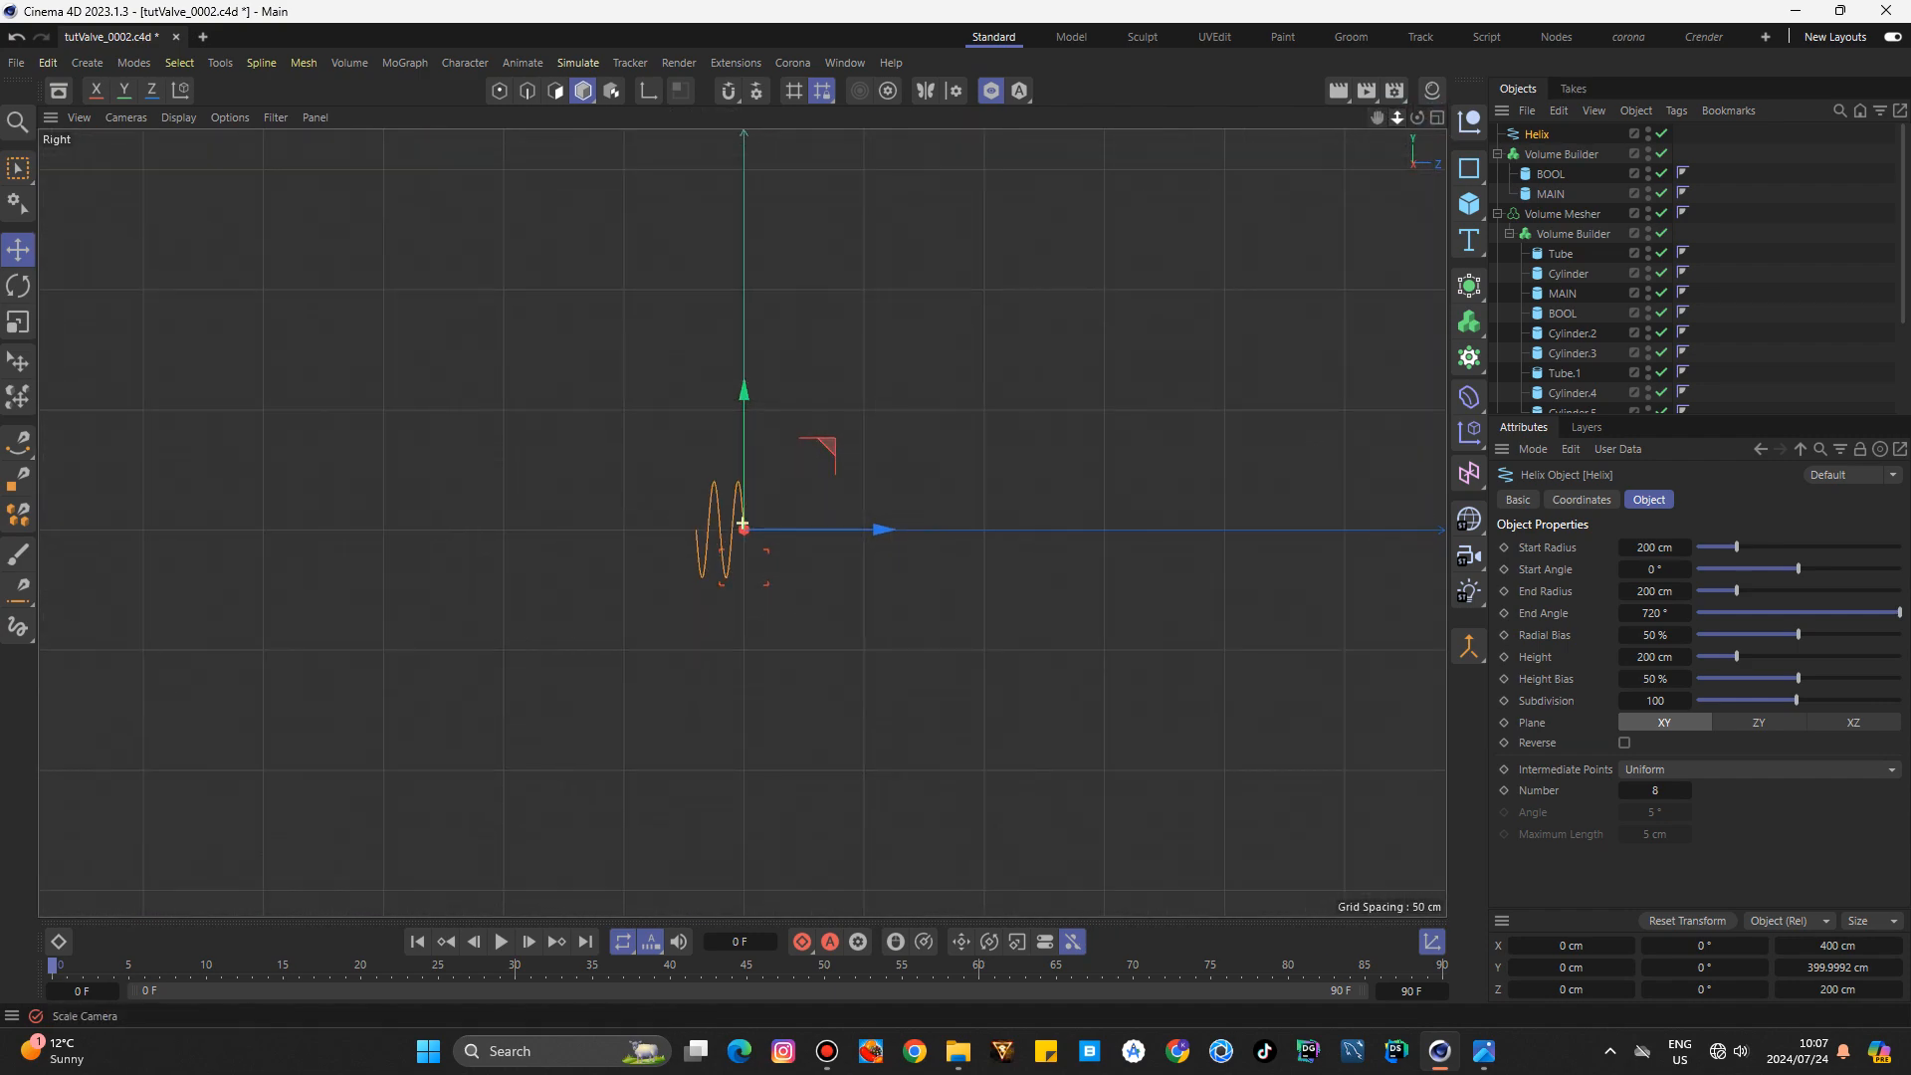
scroll(742, 524, up, 5)
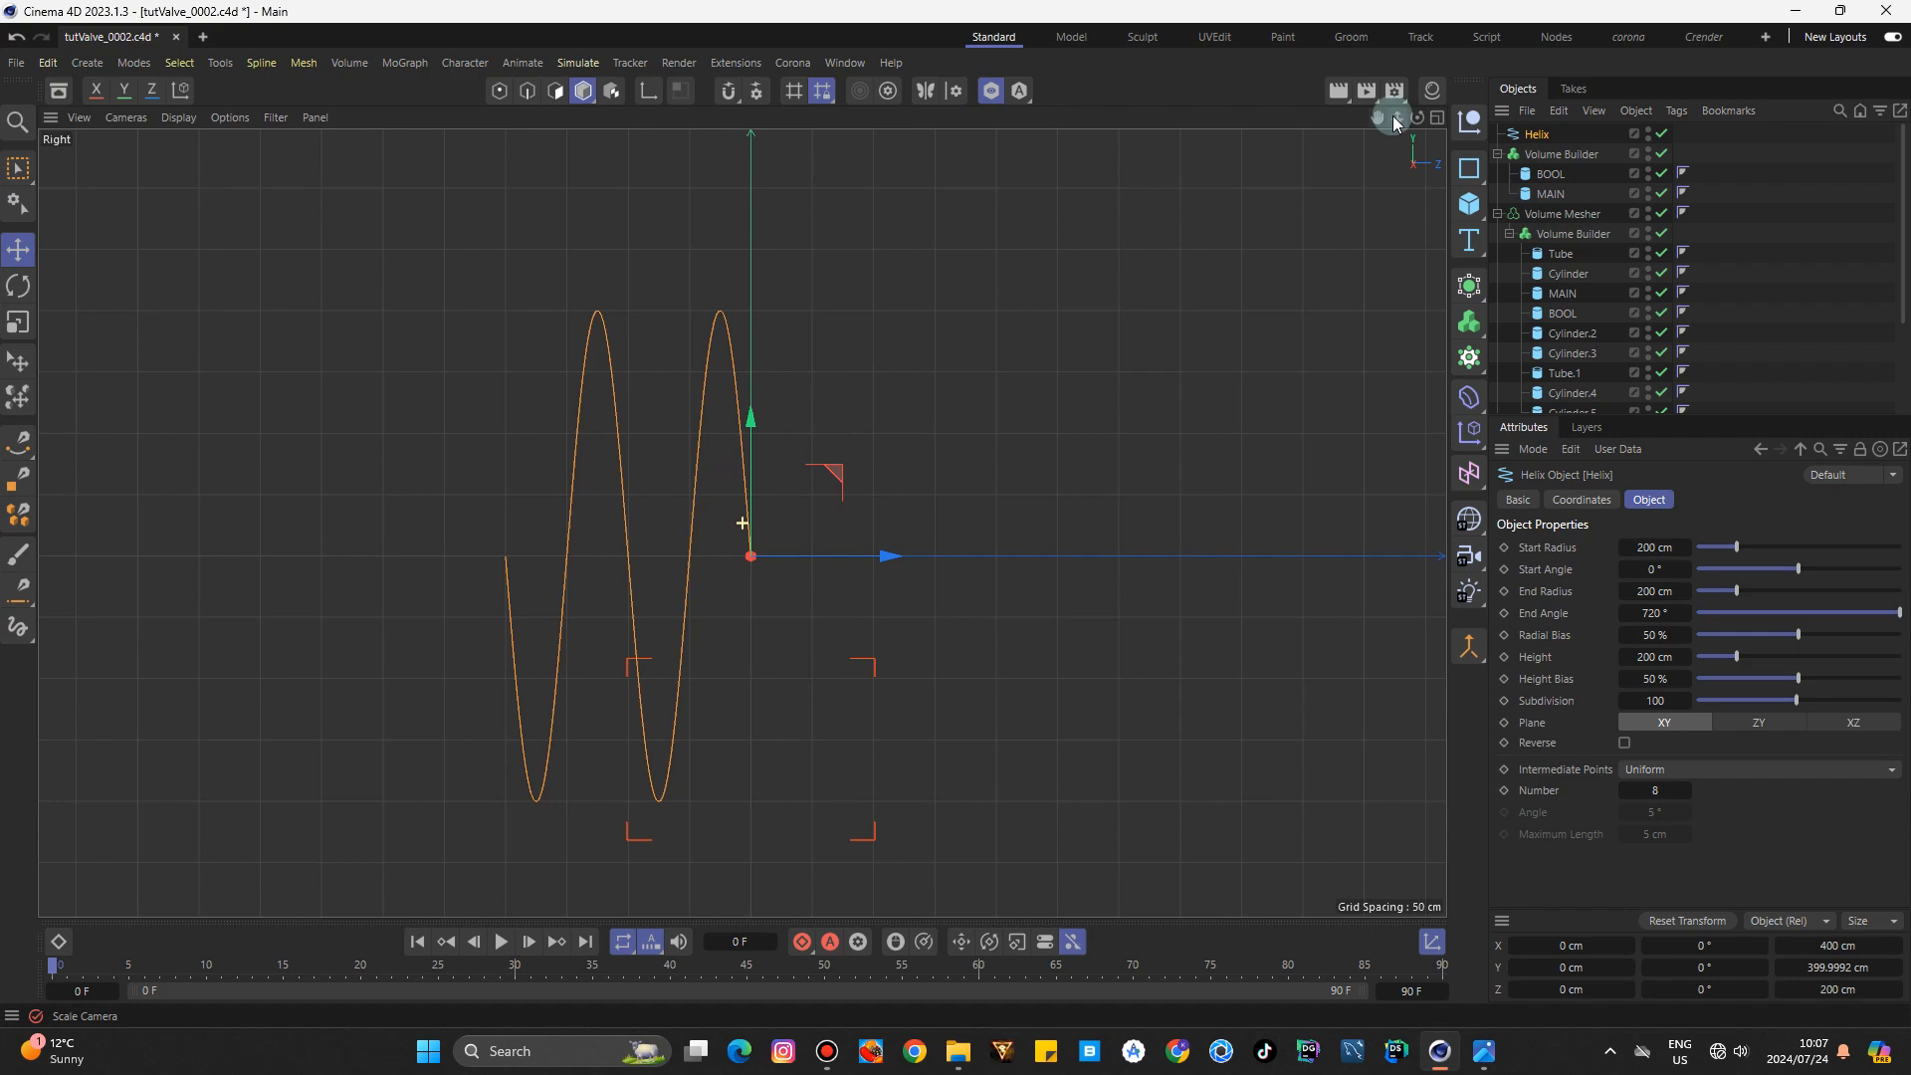
Wrap the new Volume Builder with the BOOL and MAIN copies in a Volume Mesher.
click(1556, 154)
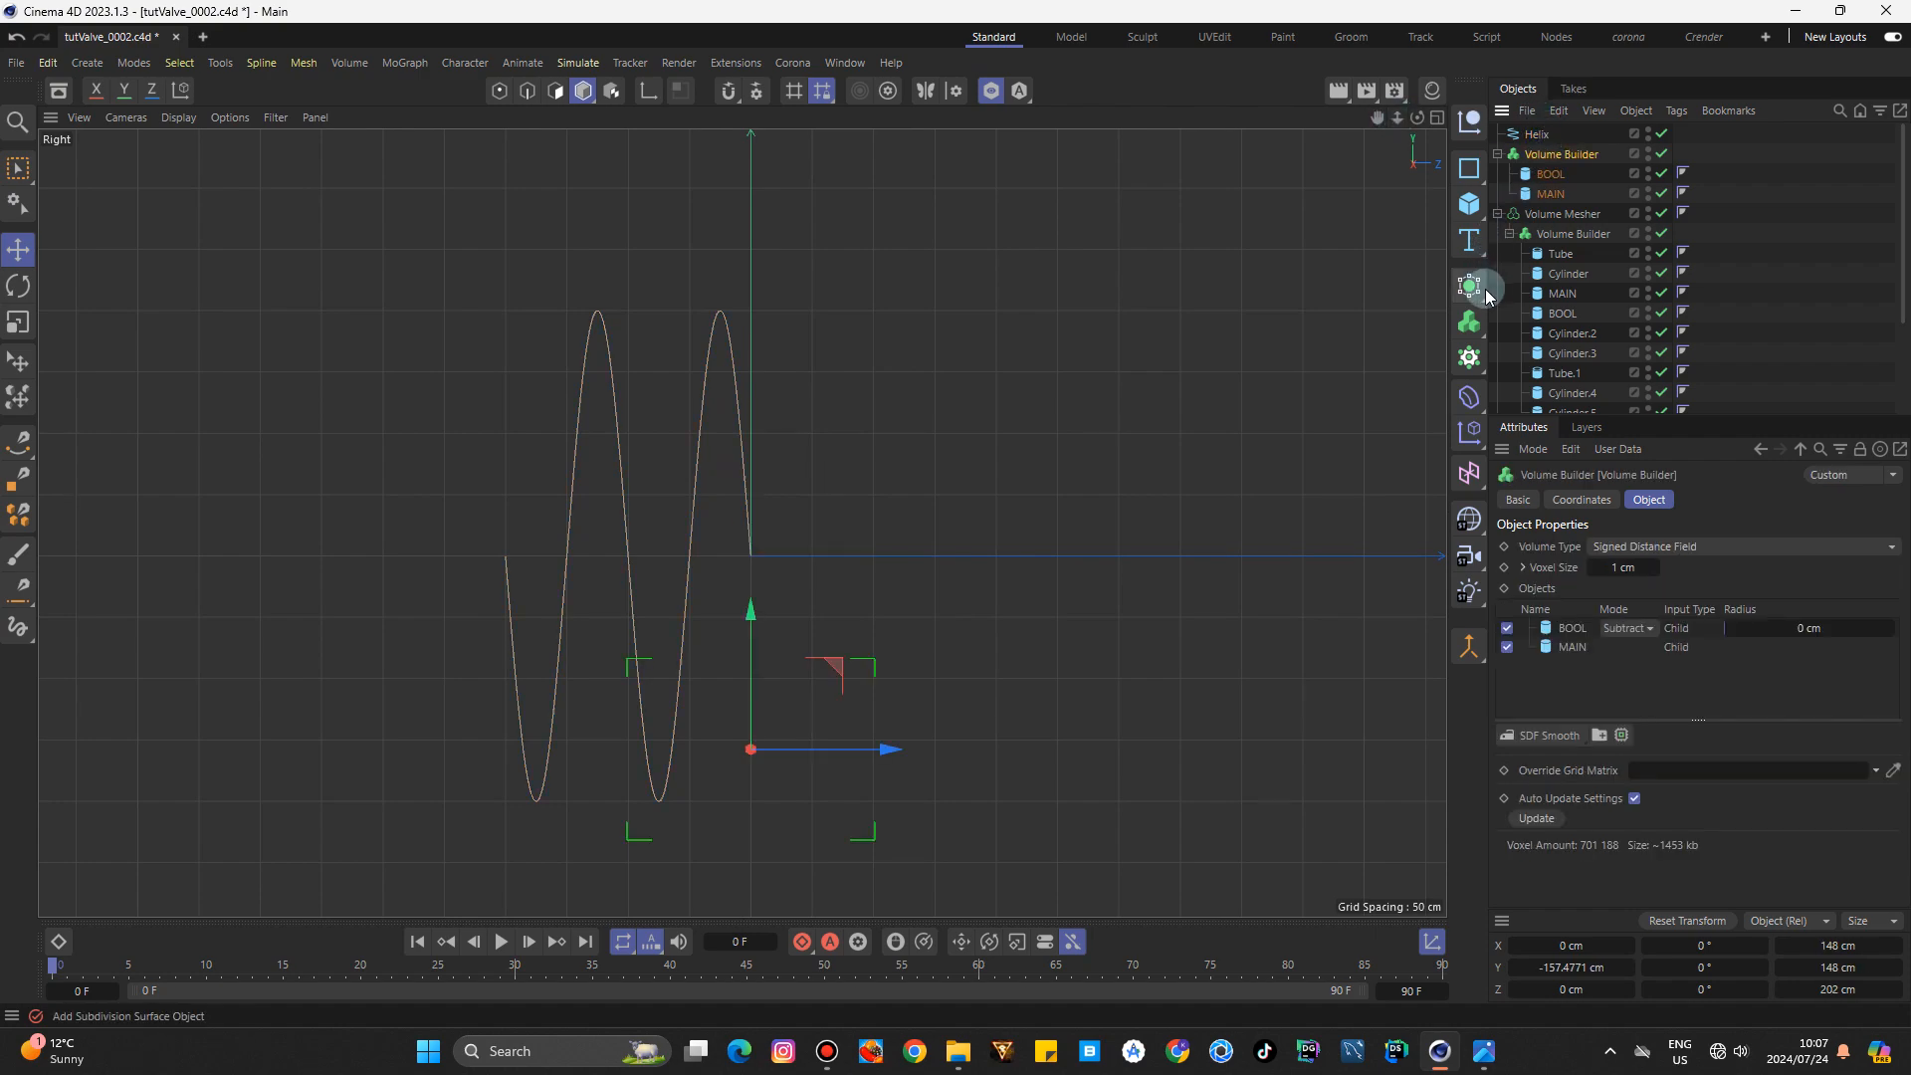
click(1478, 322)
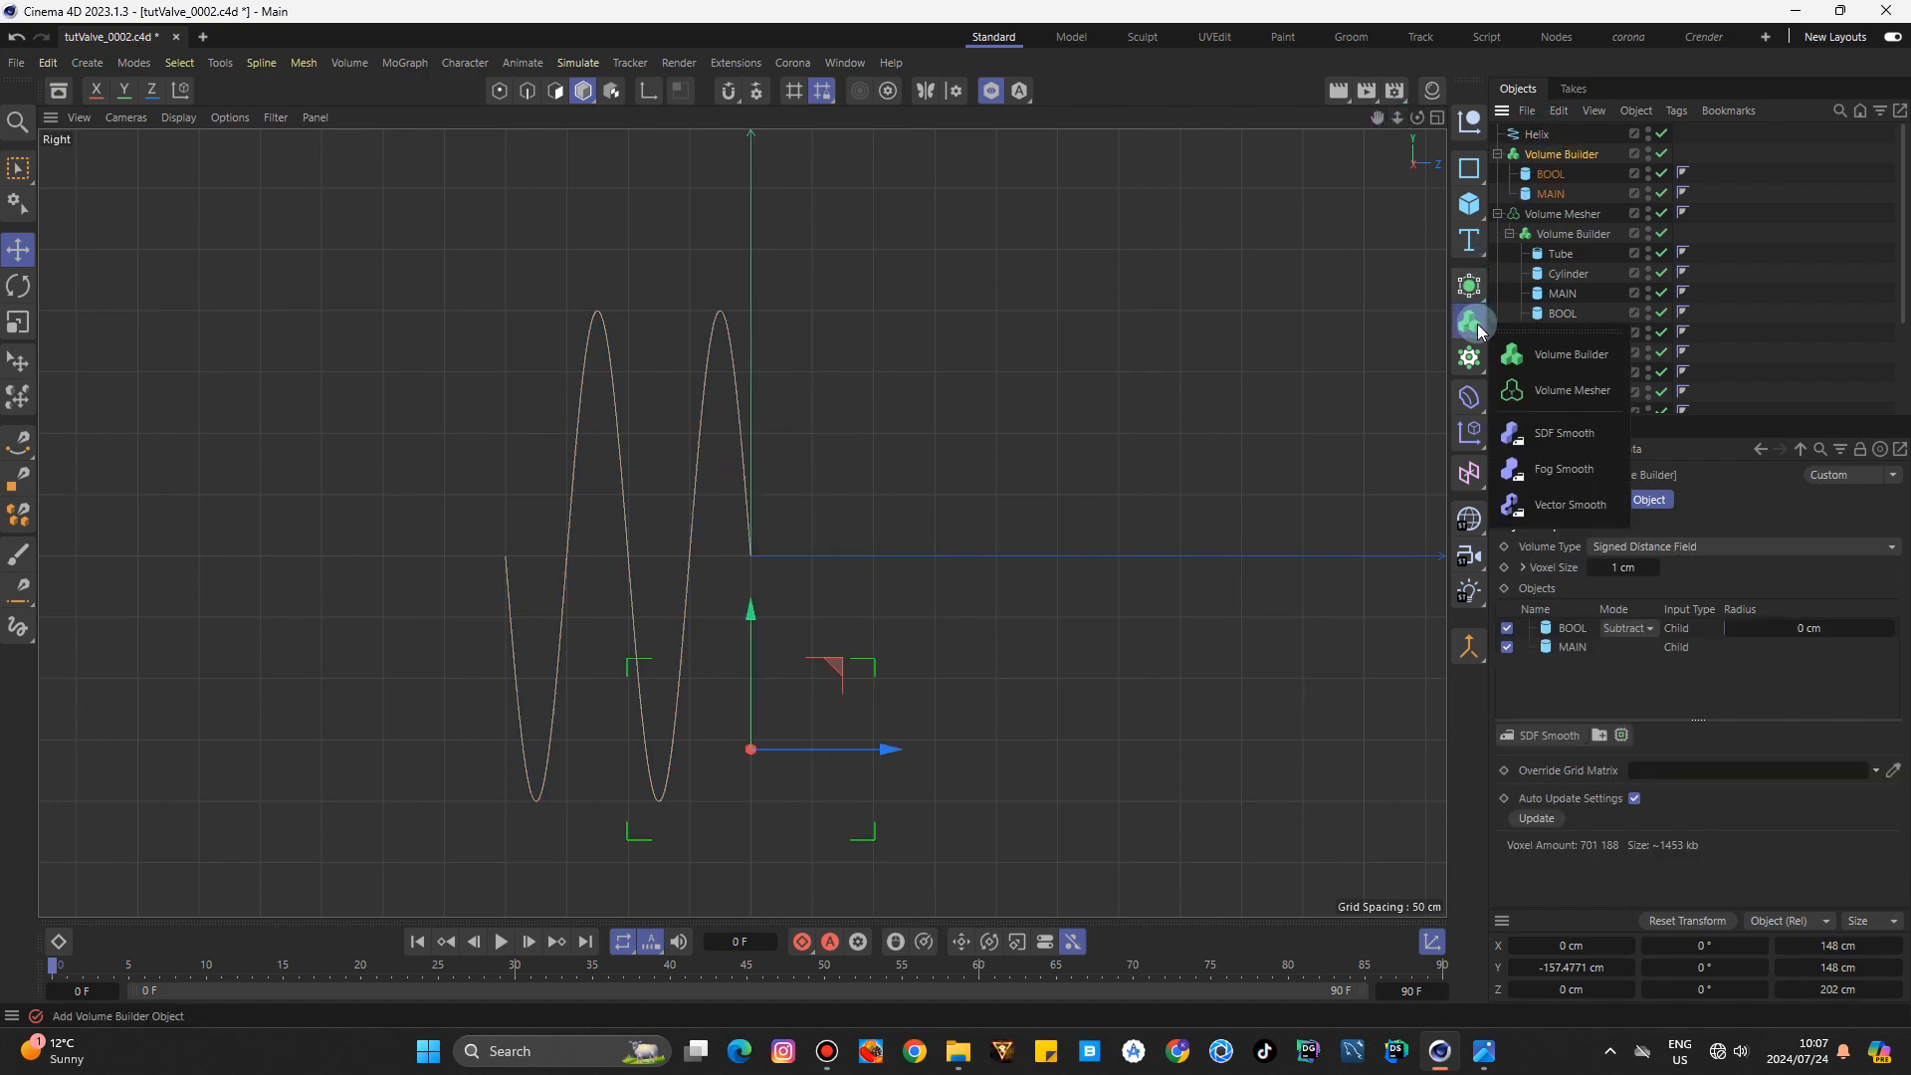
click(1549, 398)
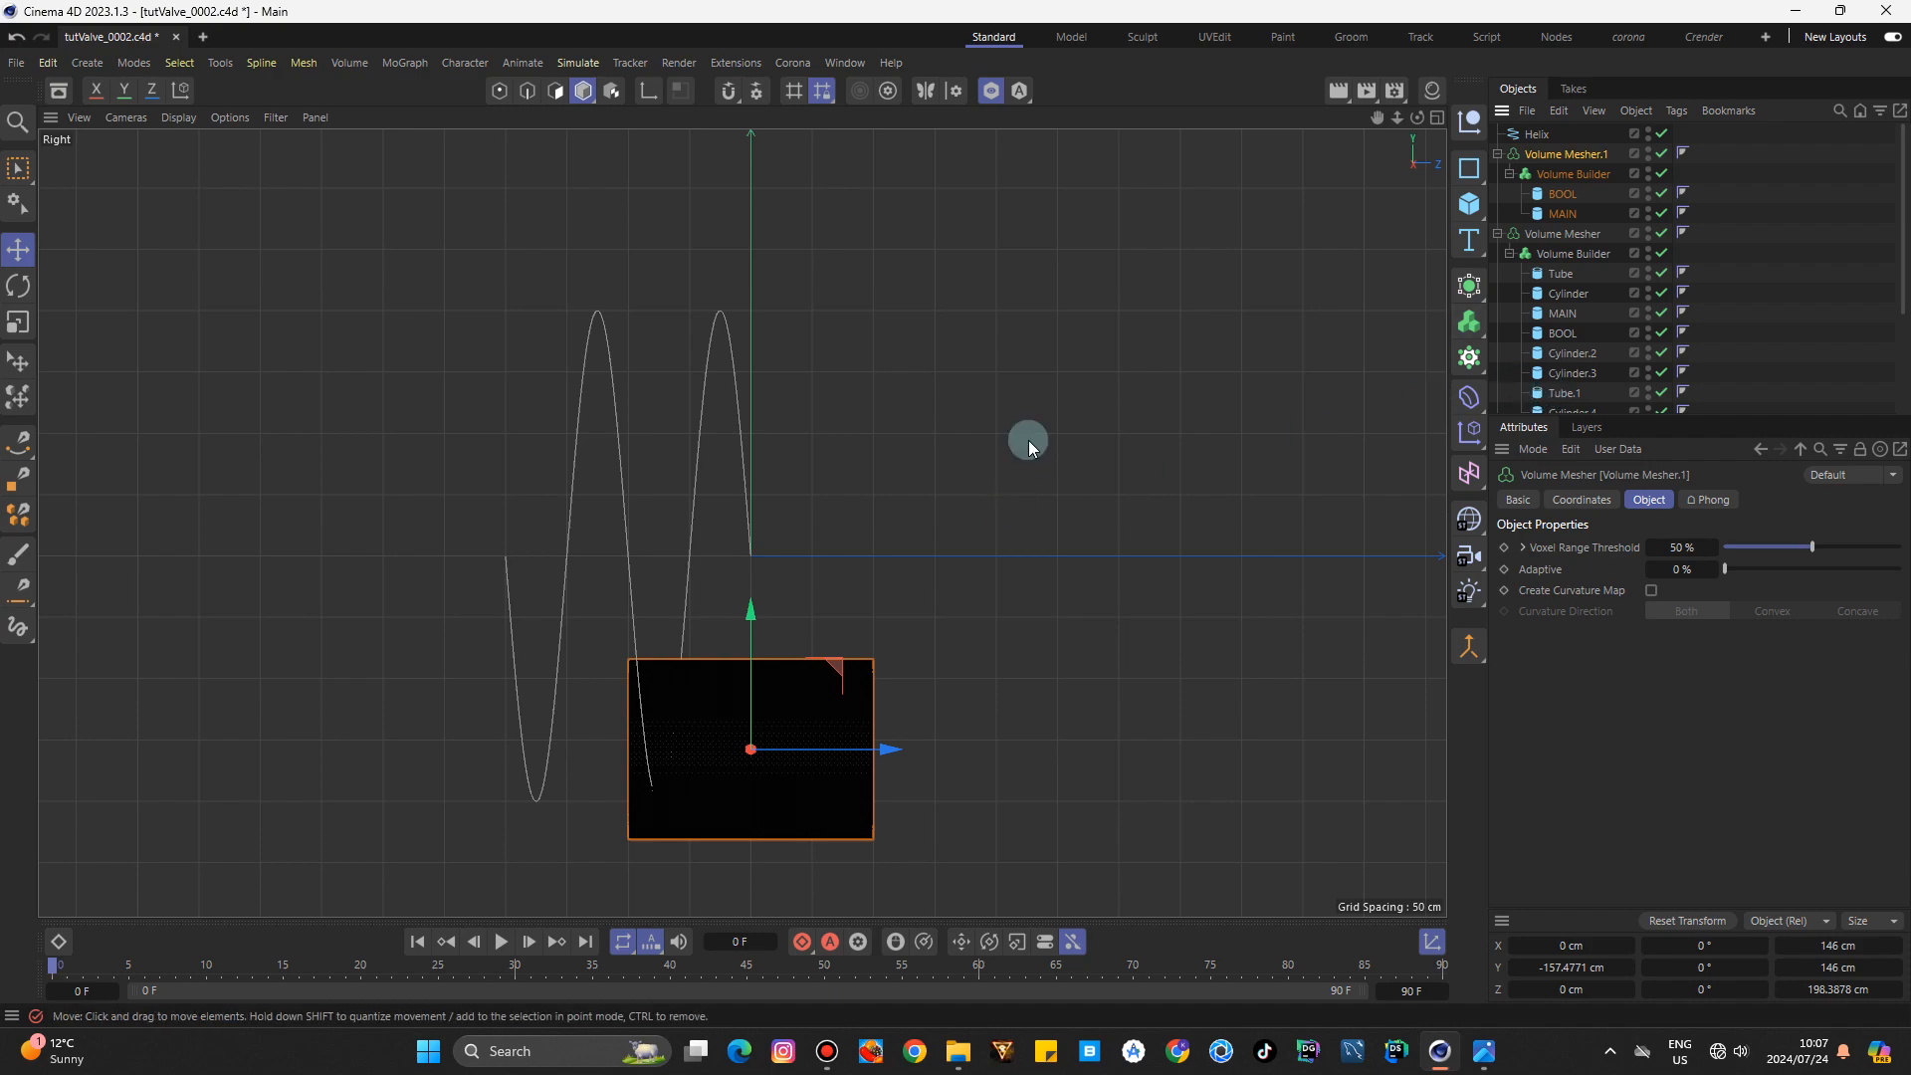
Move the Helix onto the pipe in the Right view and scale it down to about 161 cm in diameter.
drag(1378, 117, 743, 523)
click(1528, 133)
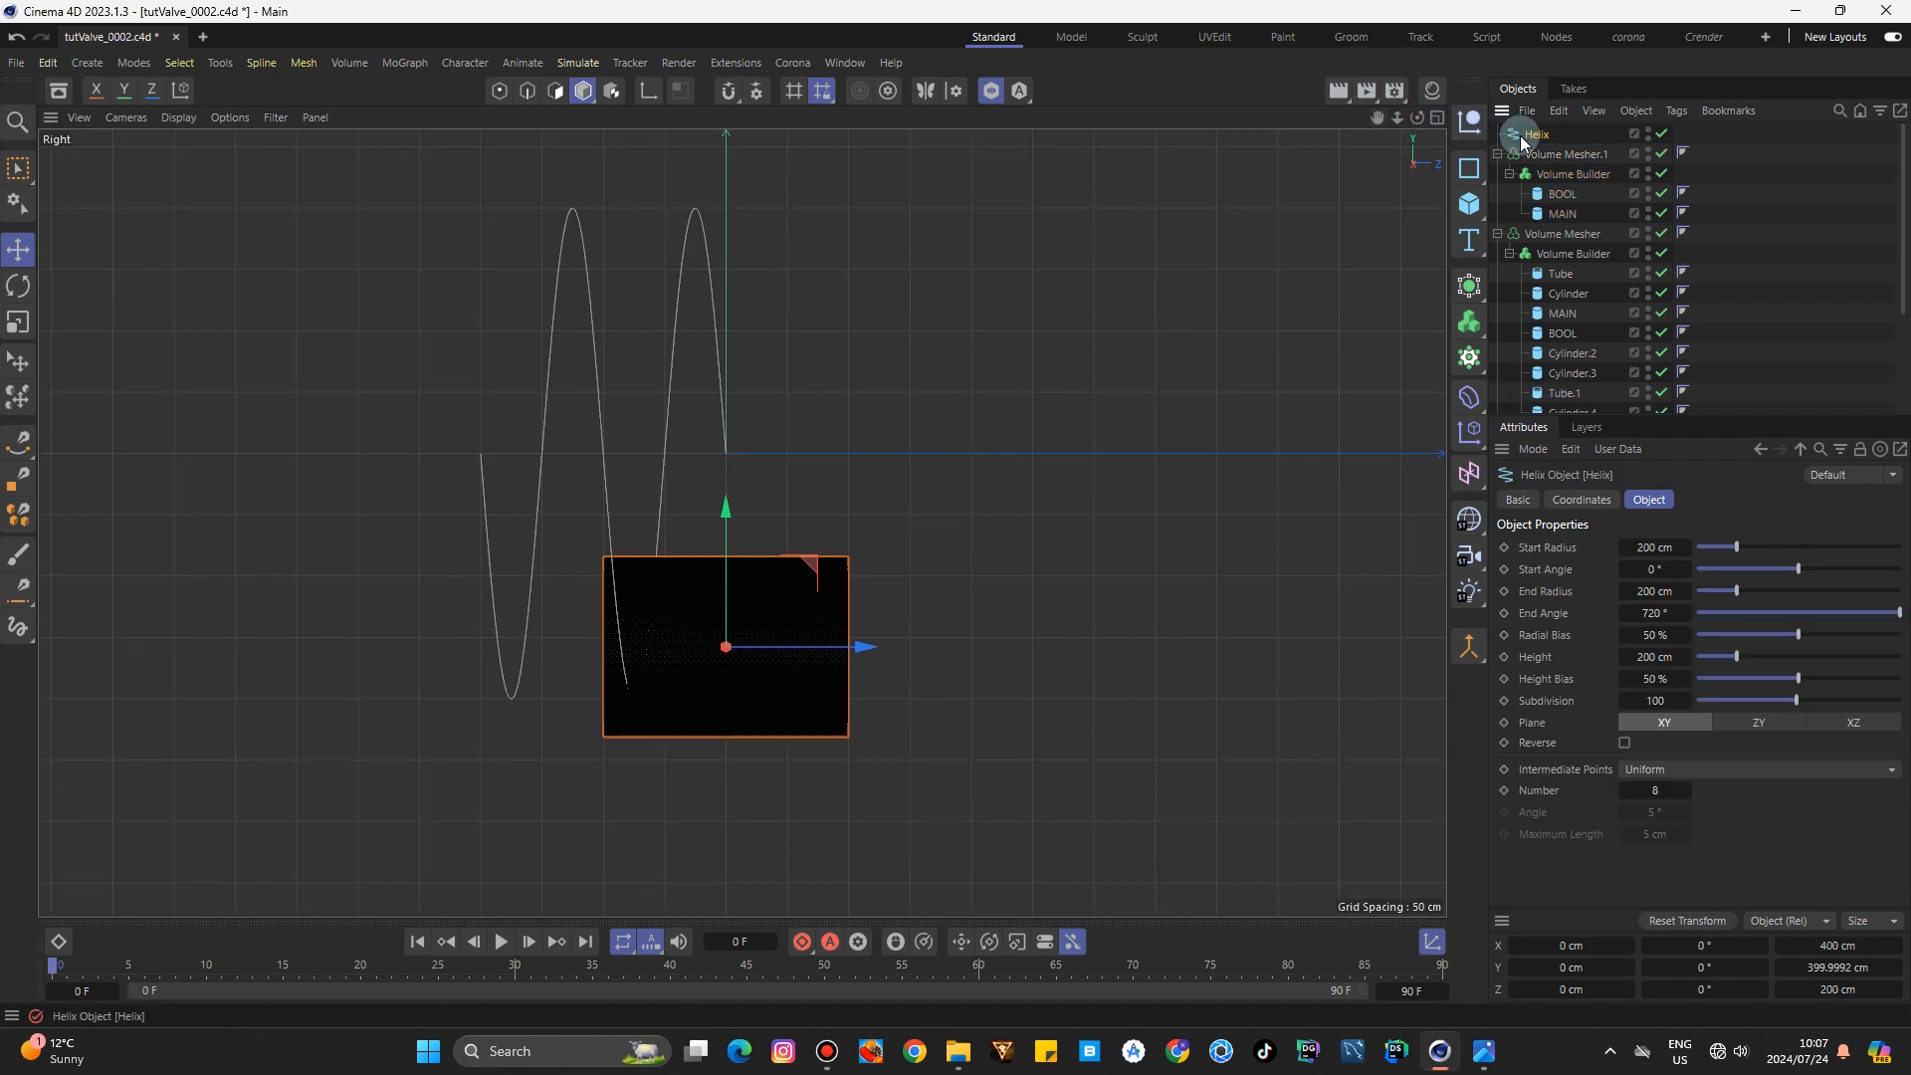
drag(802, 377, 907, 563)
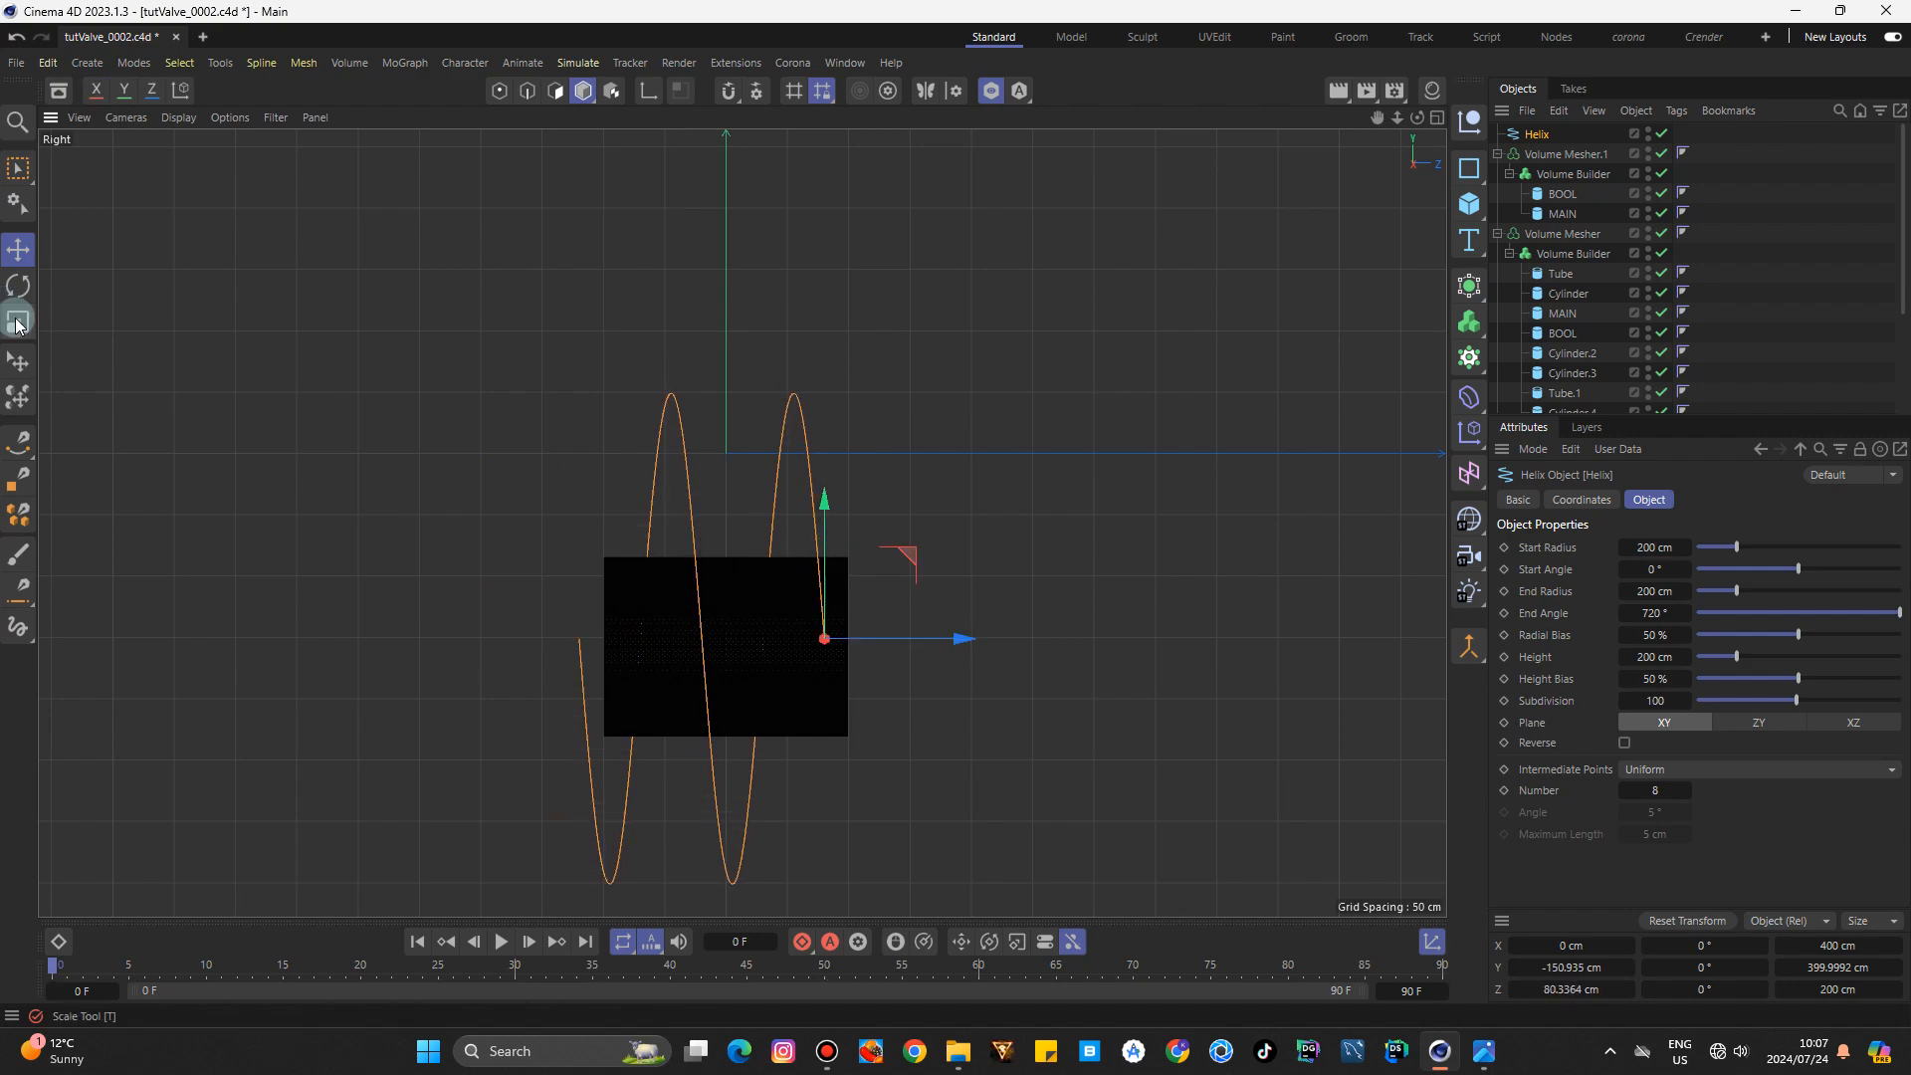
click(18, 322)
drag(1011, 354, 852, 683)
Centre the Helix vertically on the pipe at Y about -158 cm and scale it down to about 151 cm in diameter.
click(18, 249)
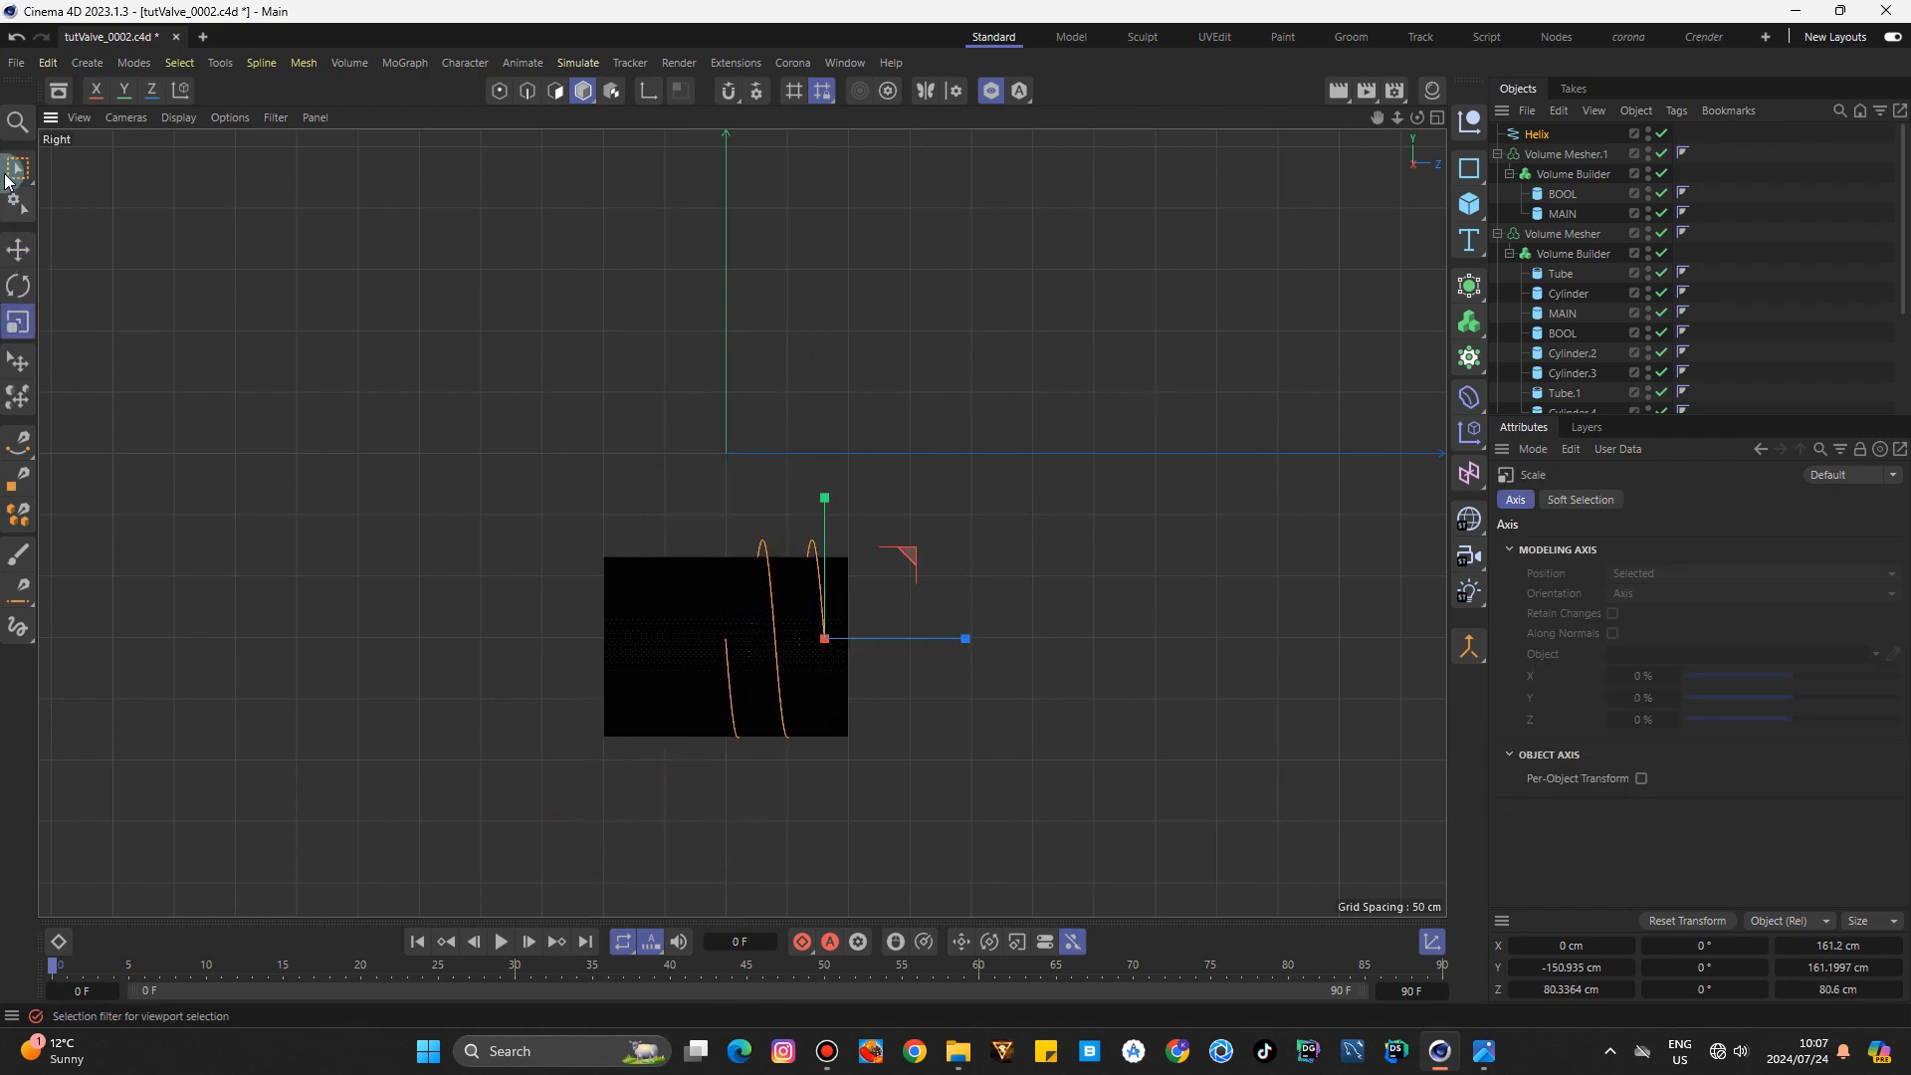
scroll(764, 774, up, 4)
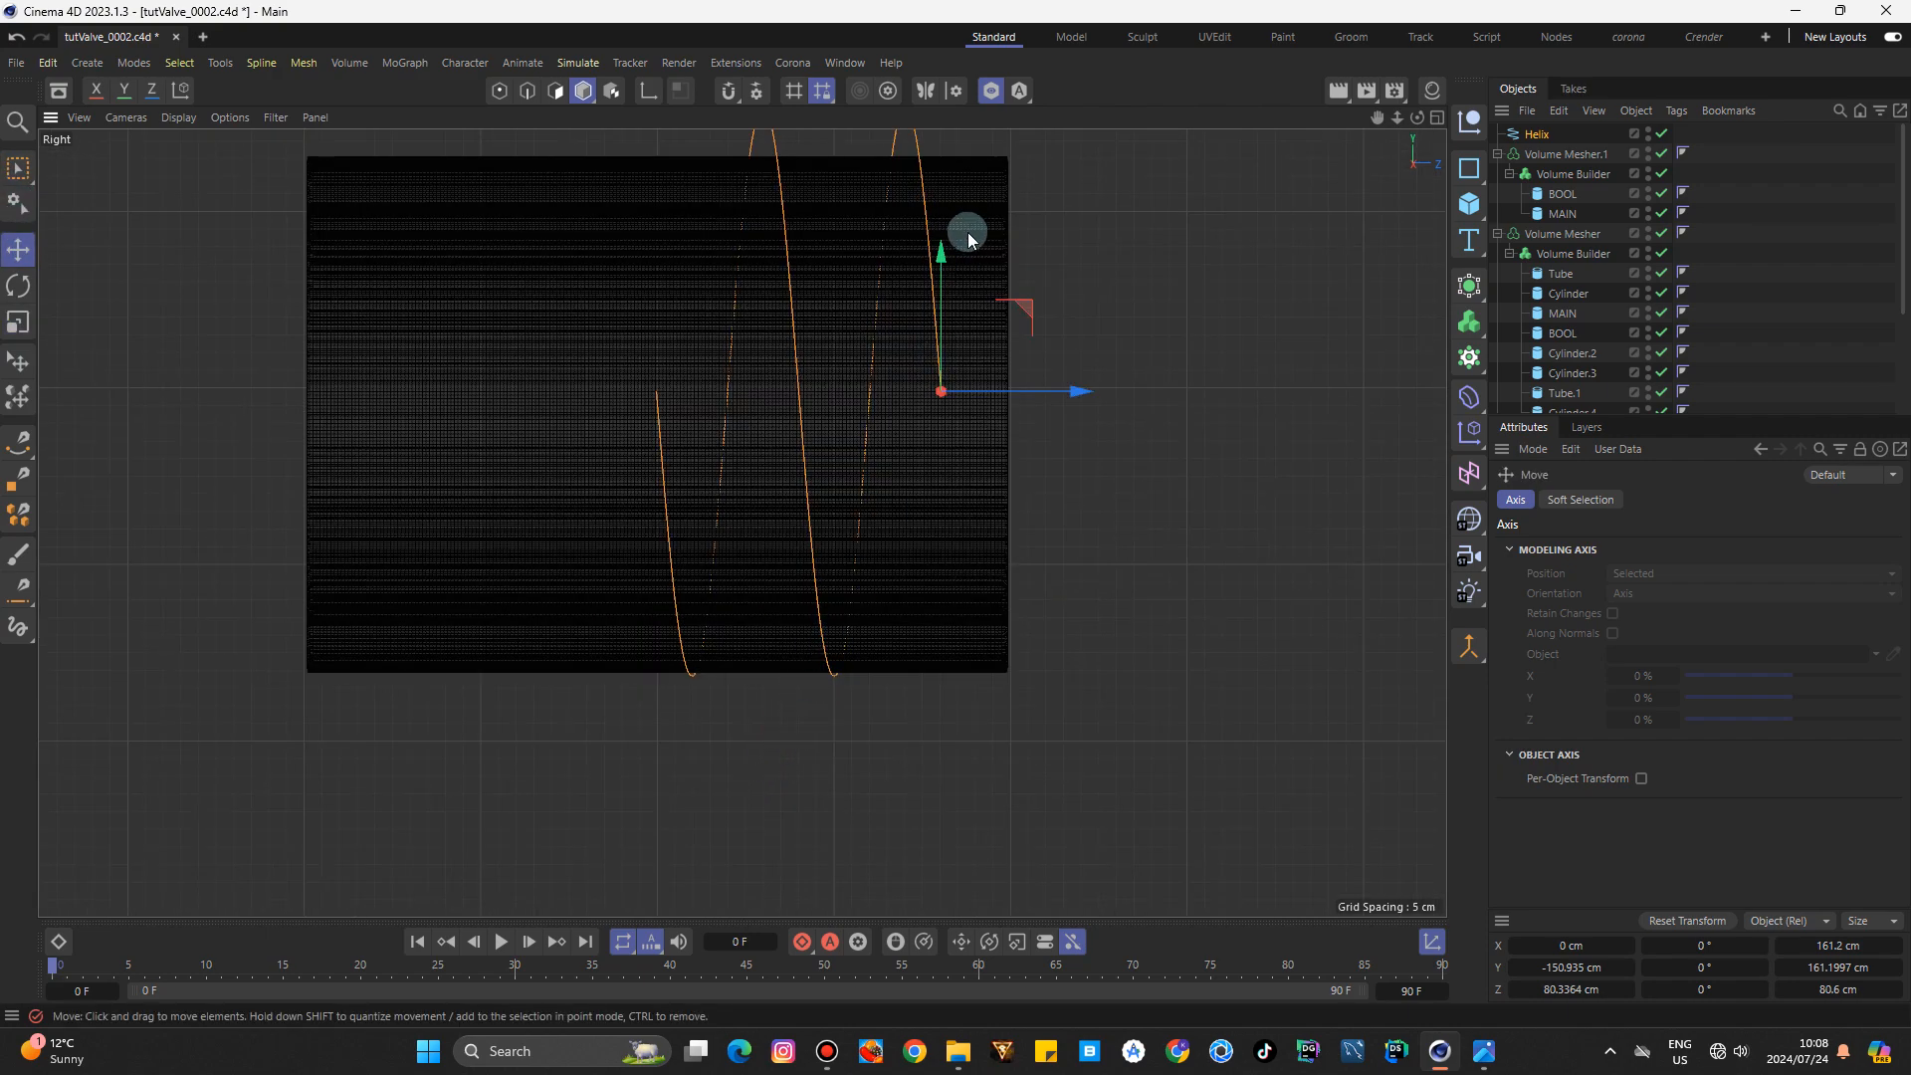
drag(950, 252, 944, 278)
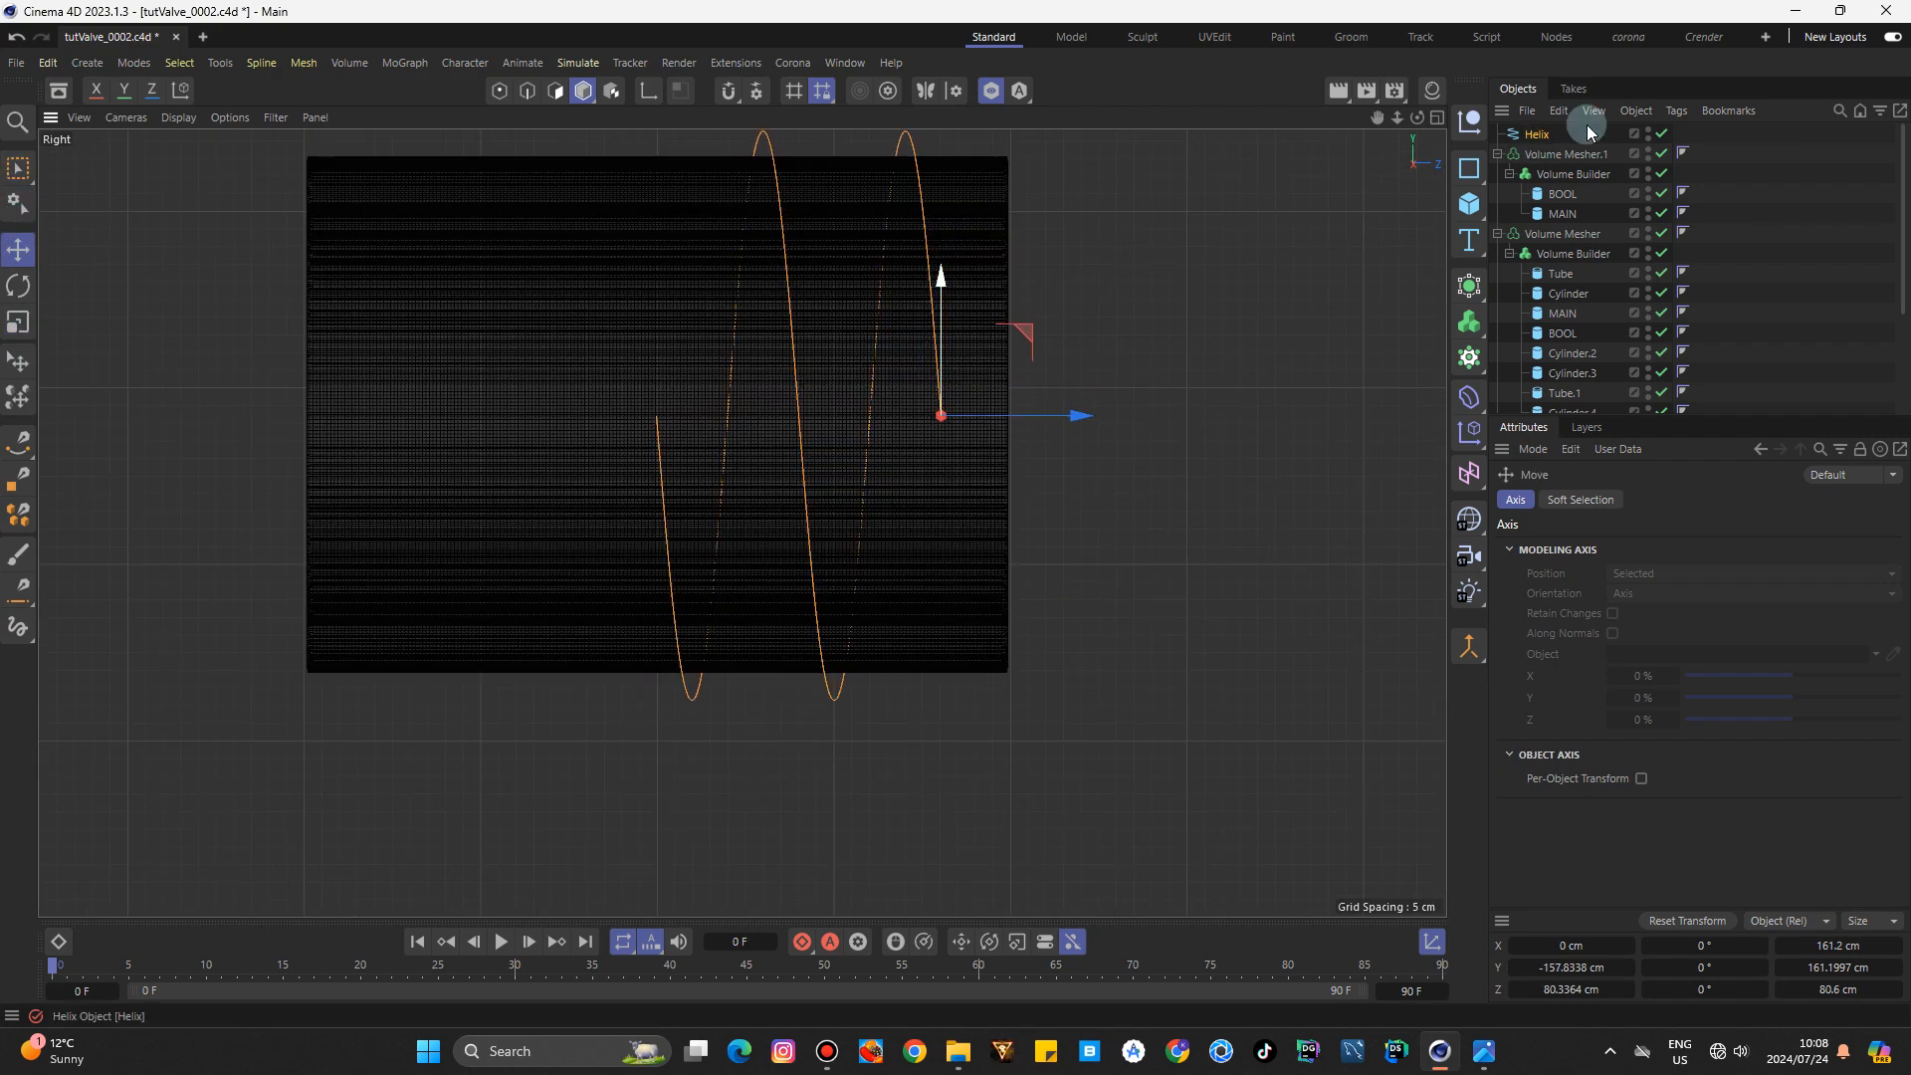
drag(1377, 117, 1396, 159)
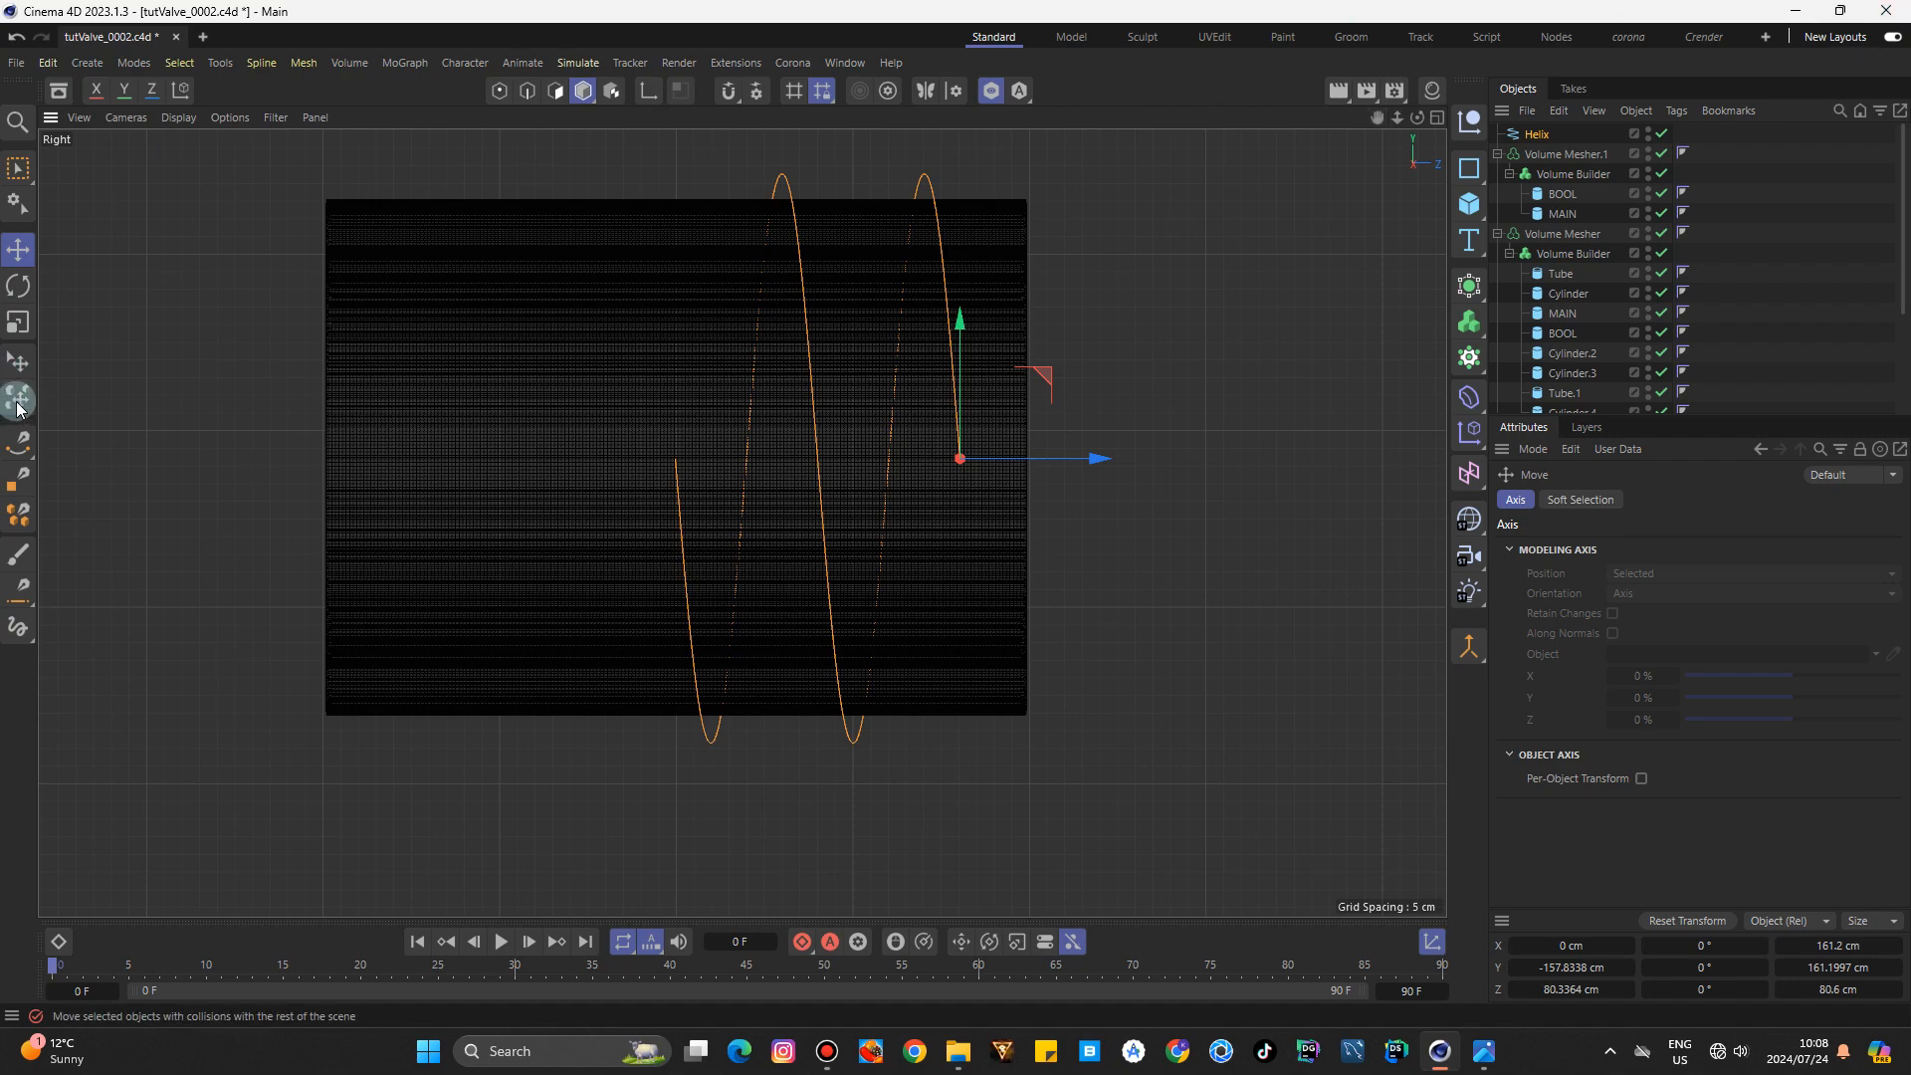
click(18, 322)
drag(1165, 399, 1228, 360)
In the Perspective view, shift the Helix along the pipe to Z about 45 cm, with end angle 4678° and height about 189.4 cm.
click(1437, 117)
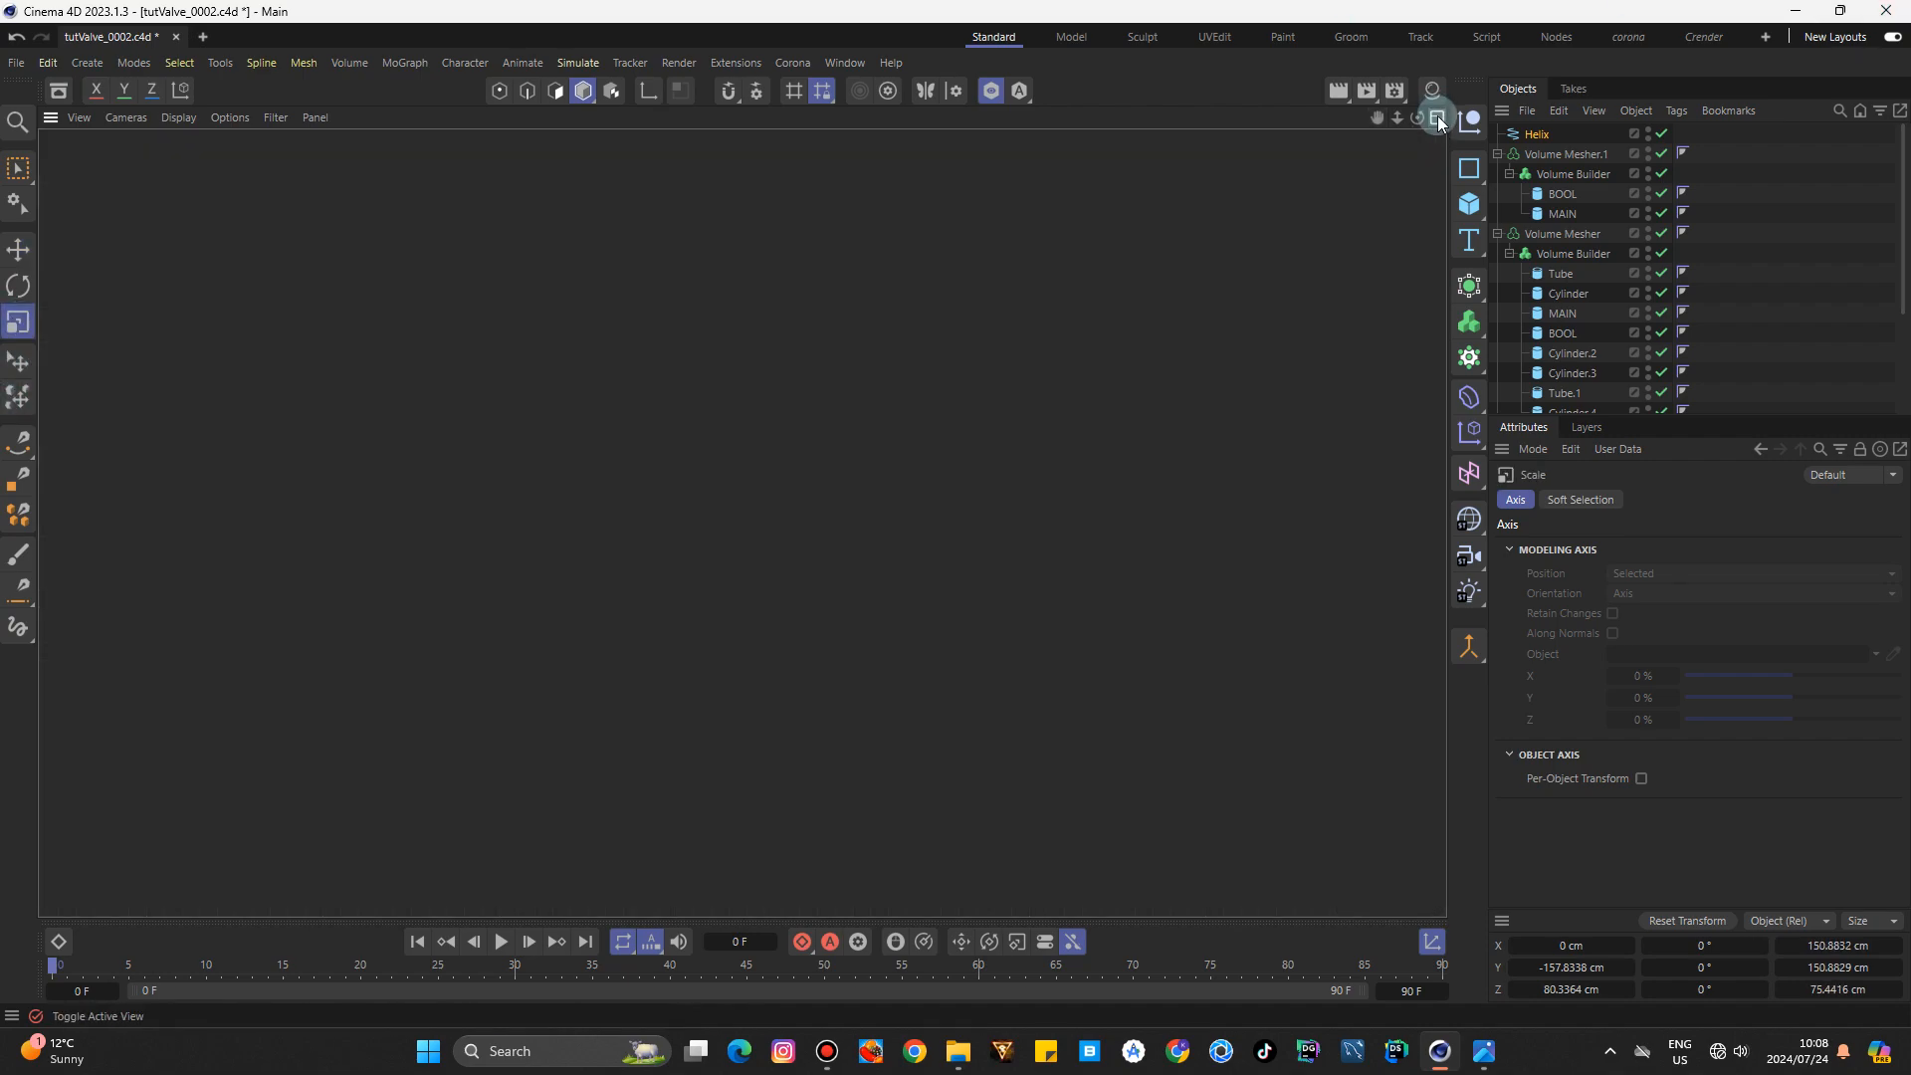
click(731, 118)
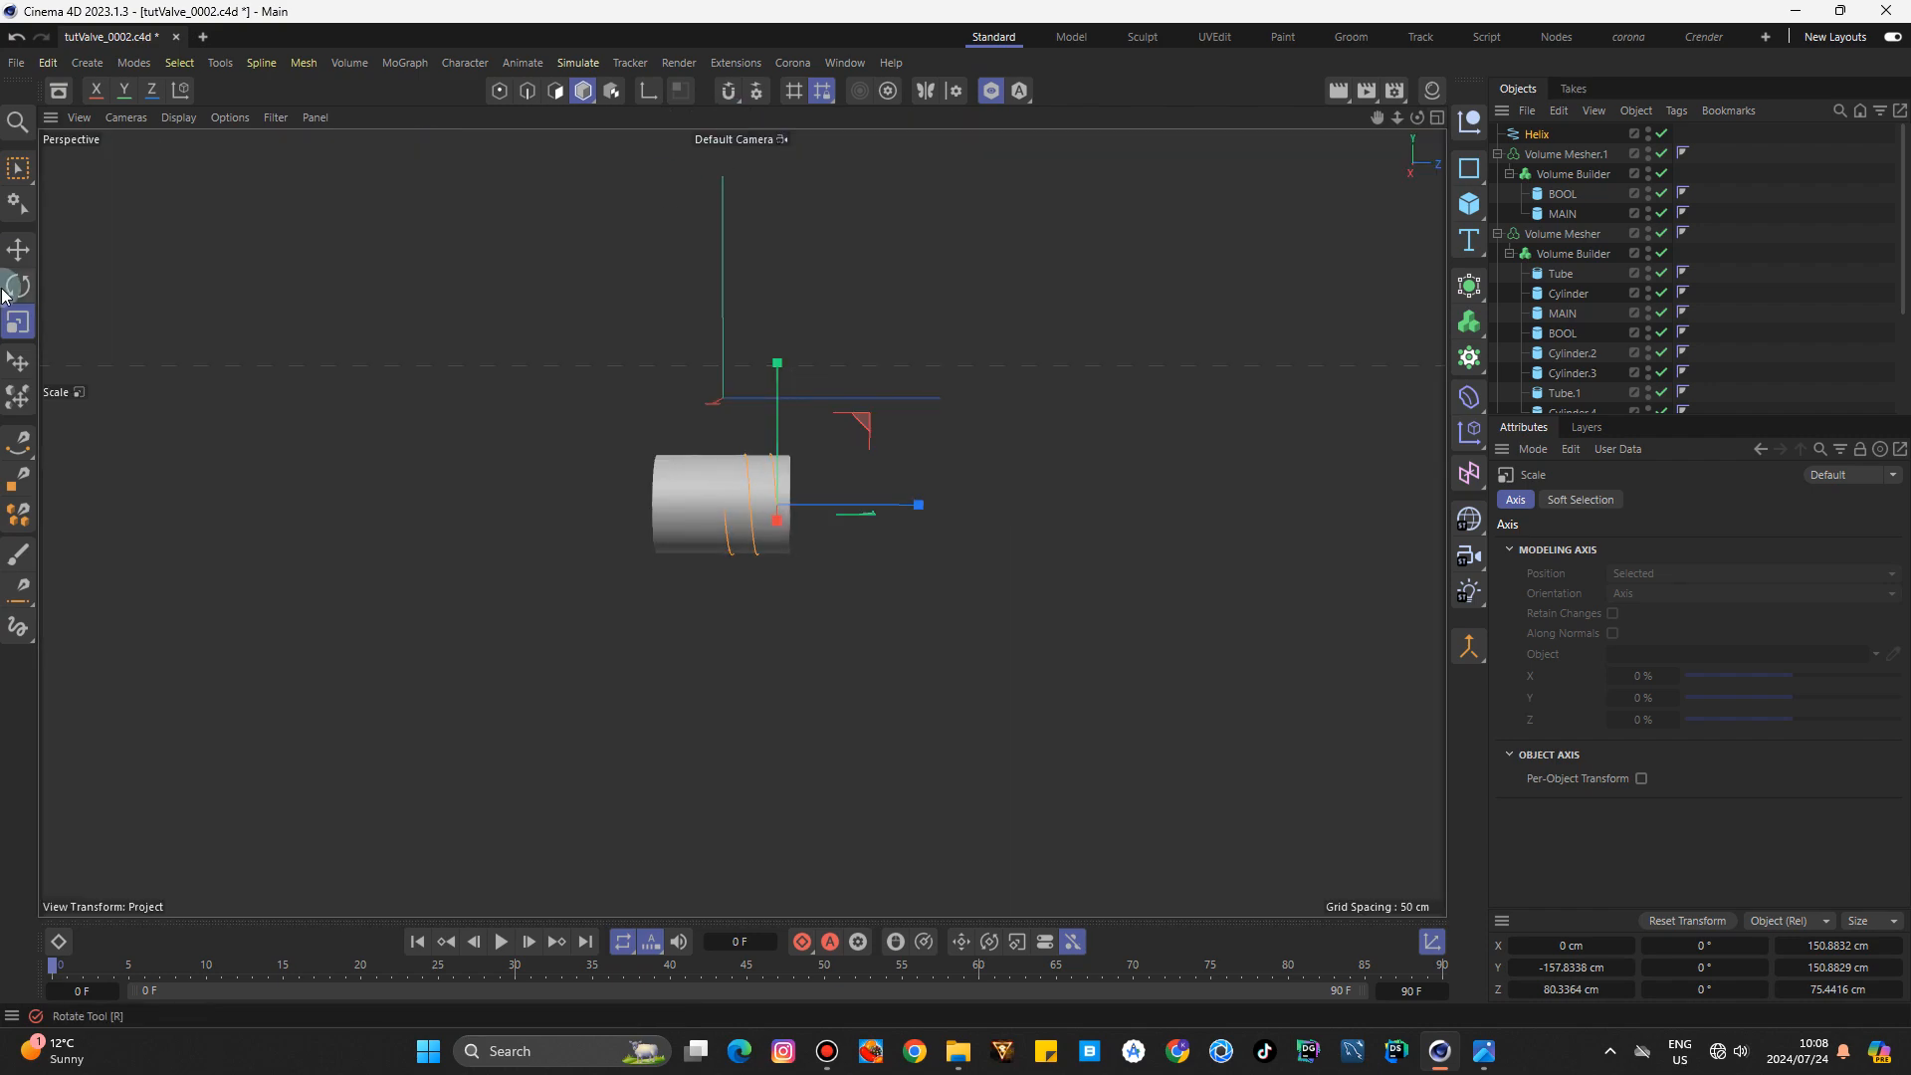
click(18, 249)
drag(941, 522, 892, 504)
click(1538, 134)
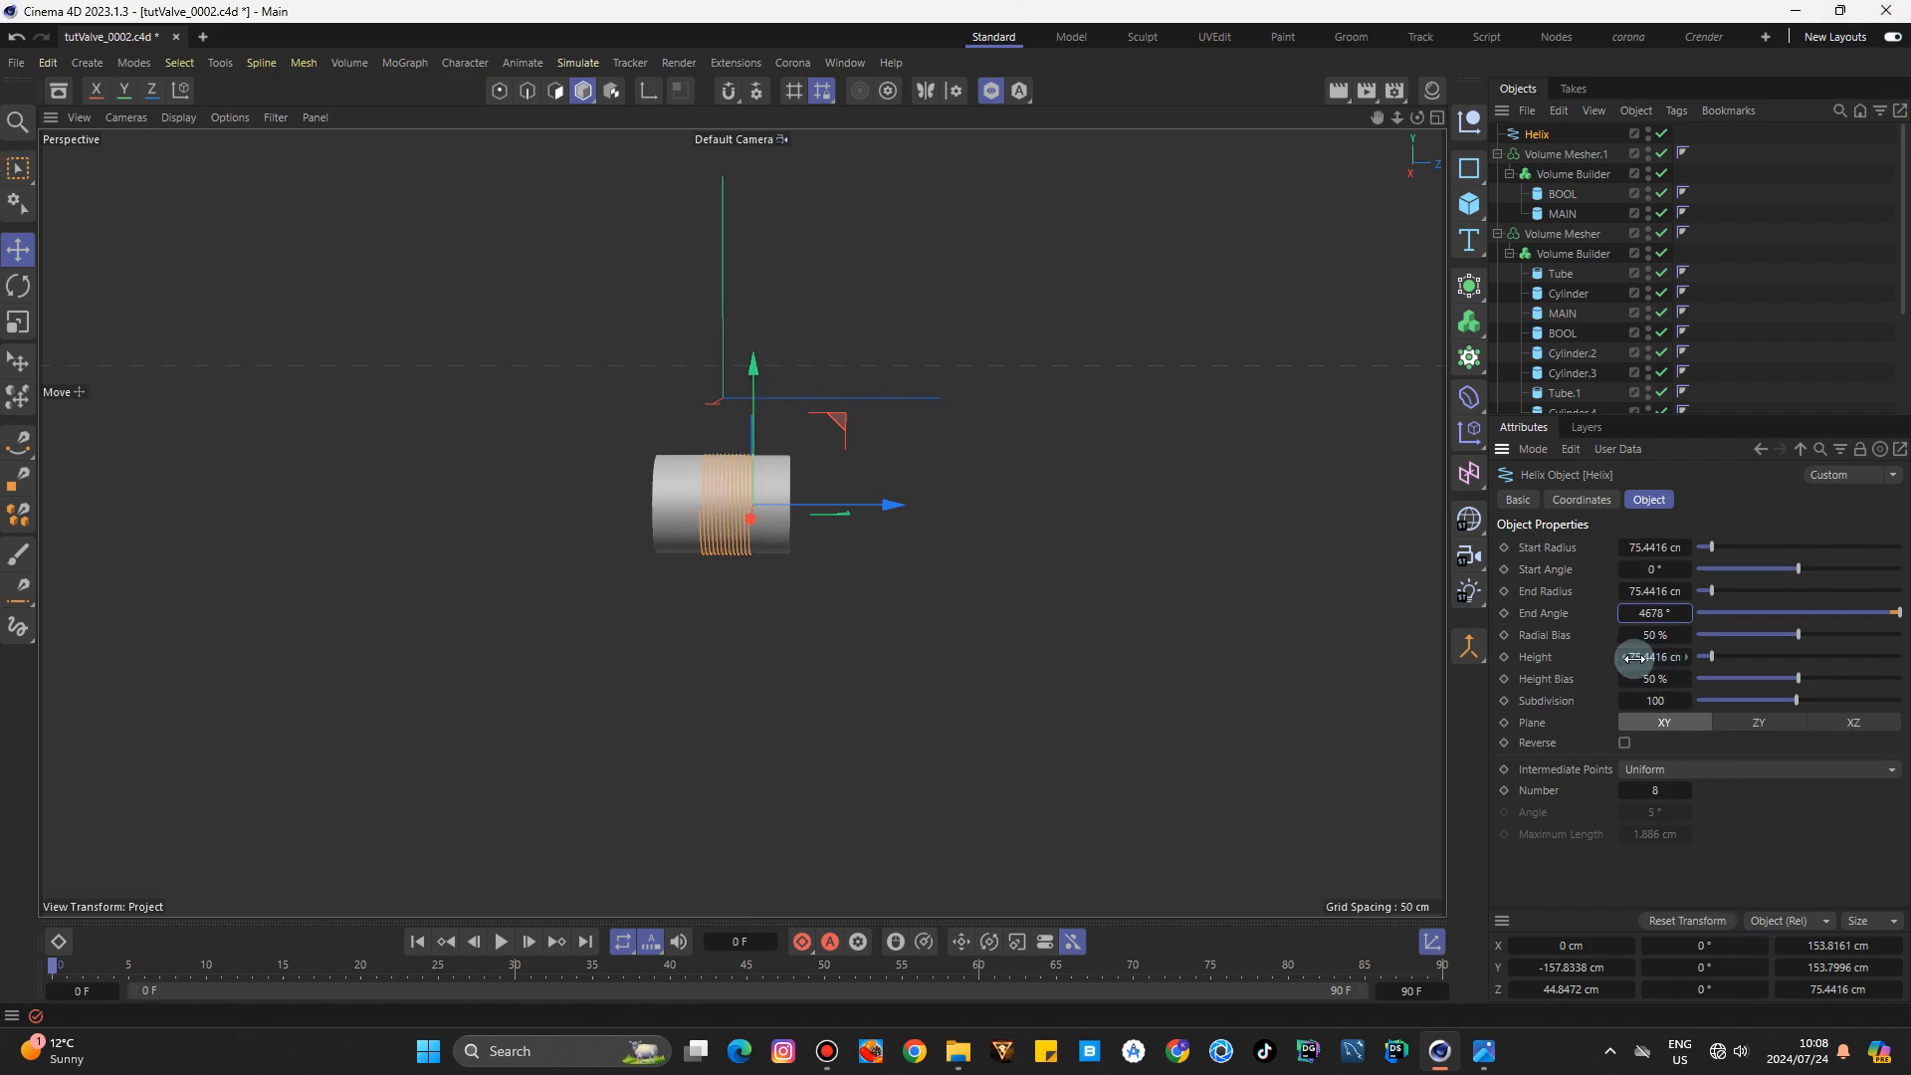
mouse_move(1654, 657)
mouse_down()
mouse_move(1693, 657)
mouse_move(1639, 659)
mouse_up()
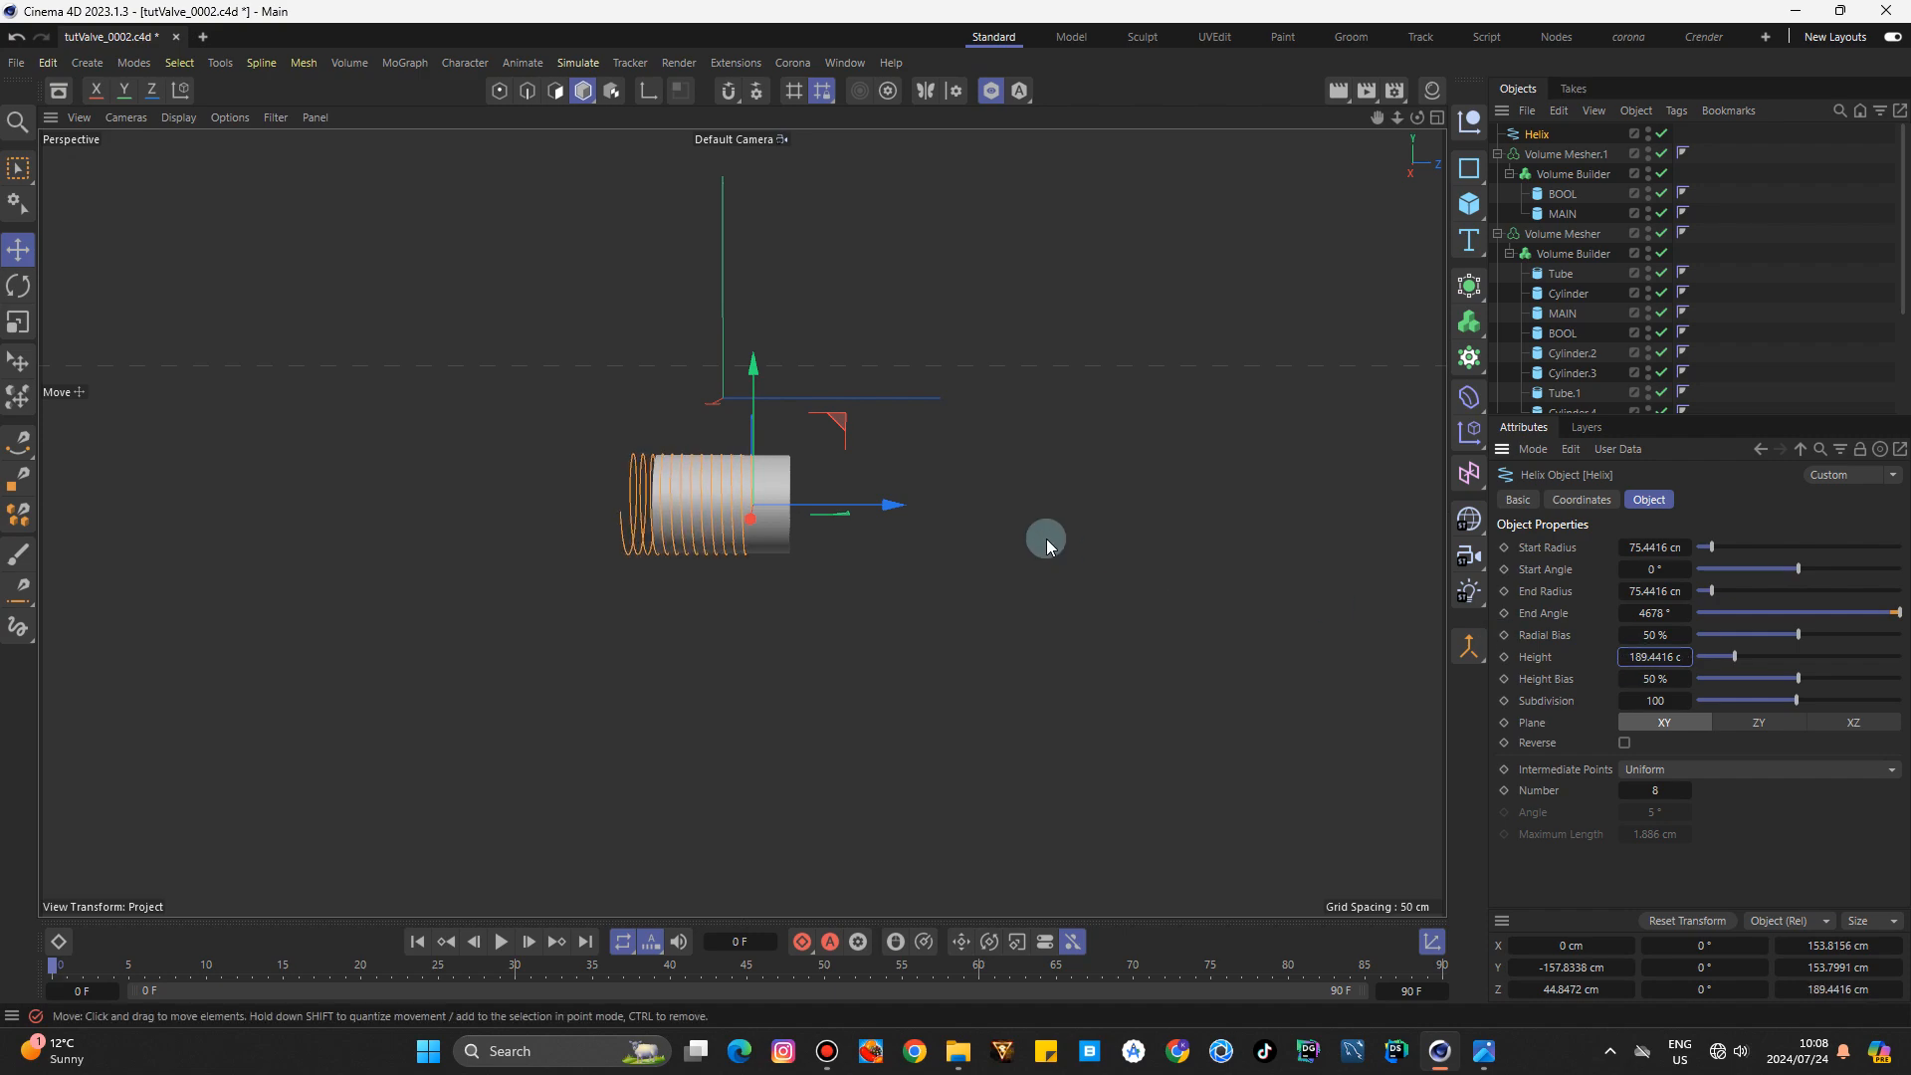
Slide the Helix along the pipe axis to Z about 96 cm so its coils cover the pipe's length.
drag(889, 514, 916, 511)
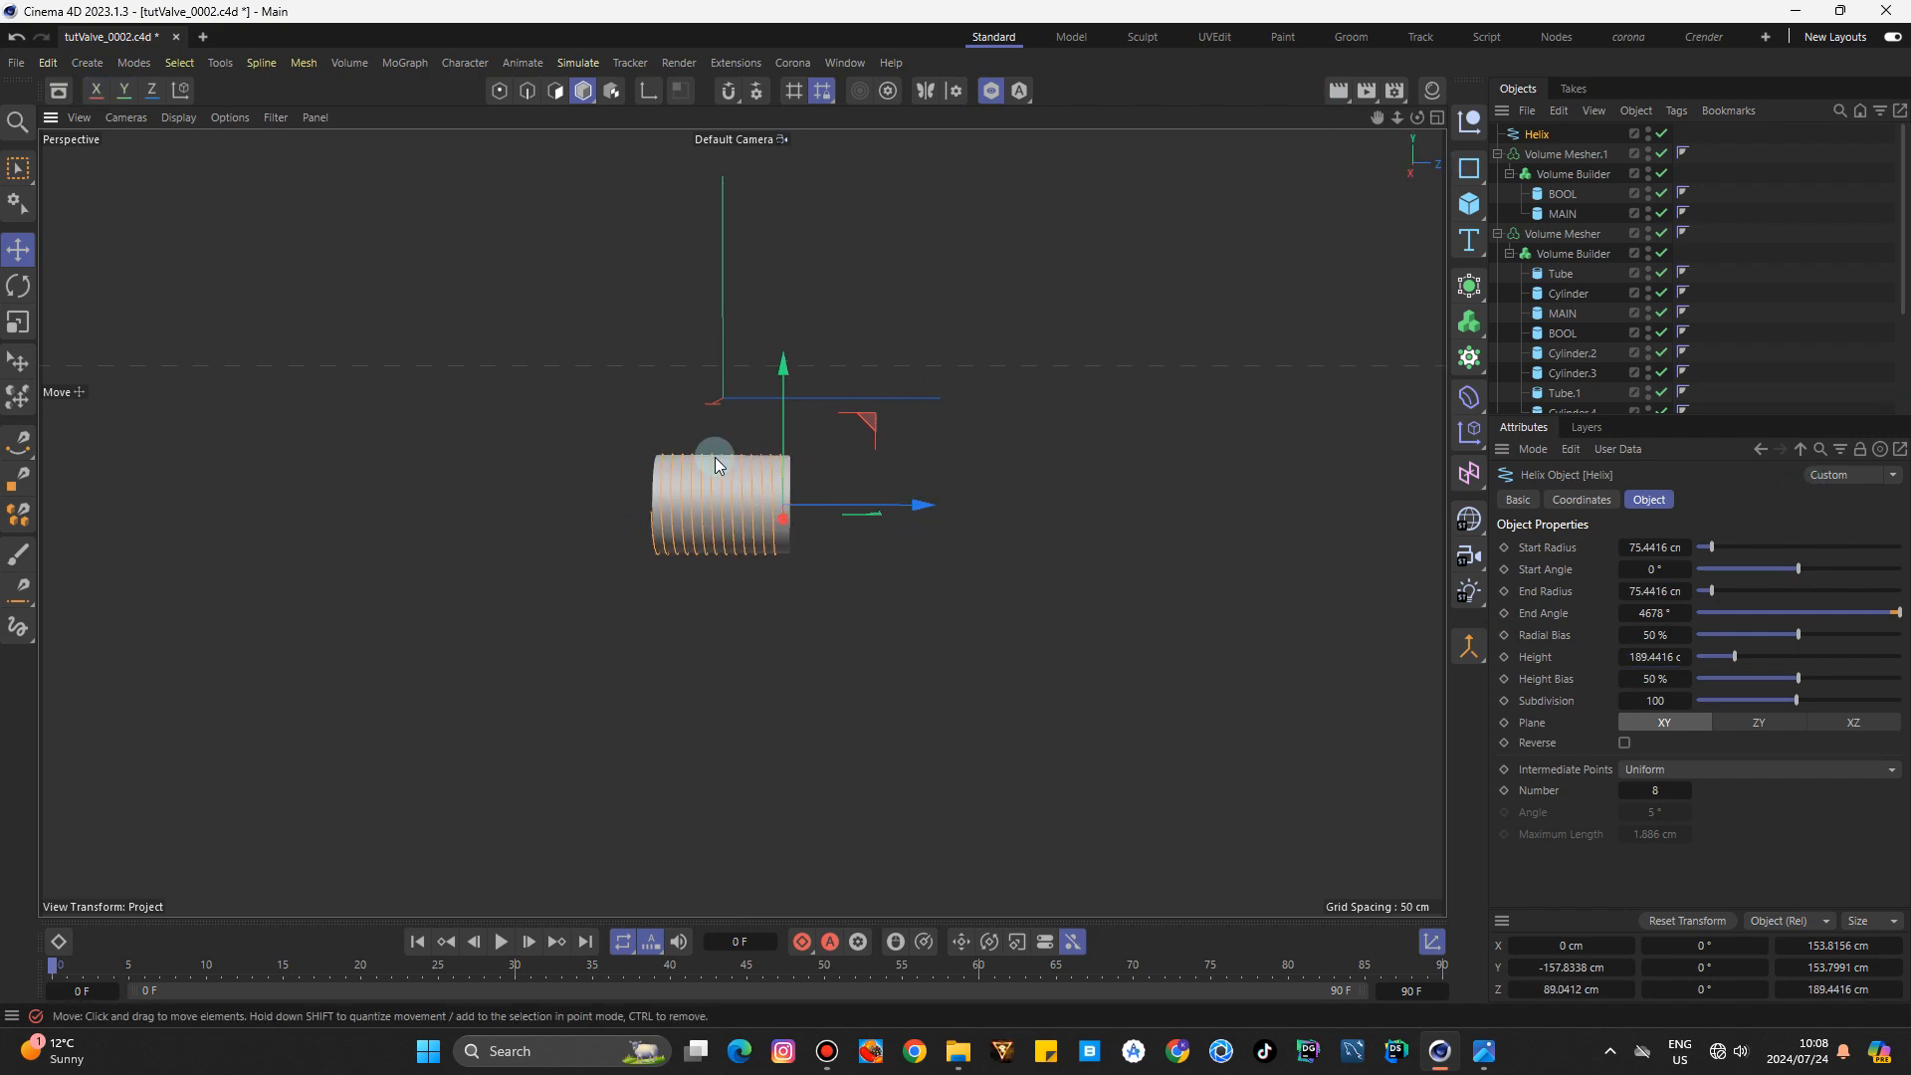
scroll(716, 458, up, 4)
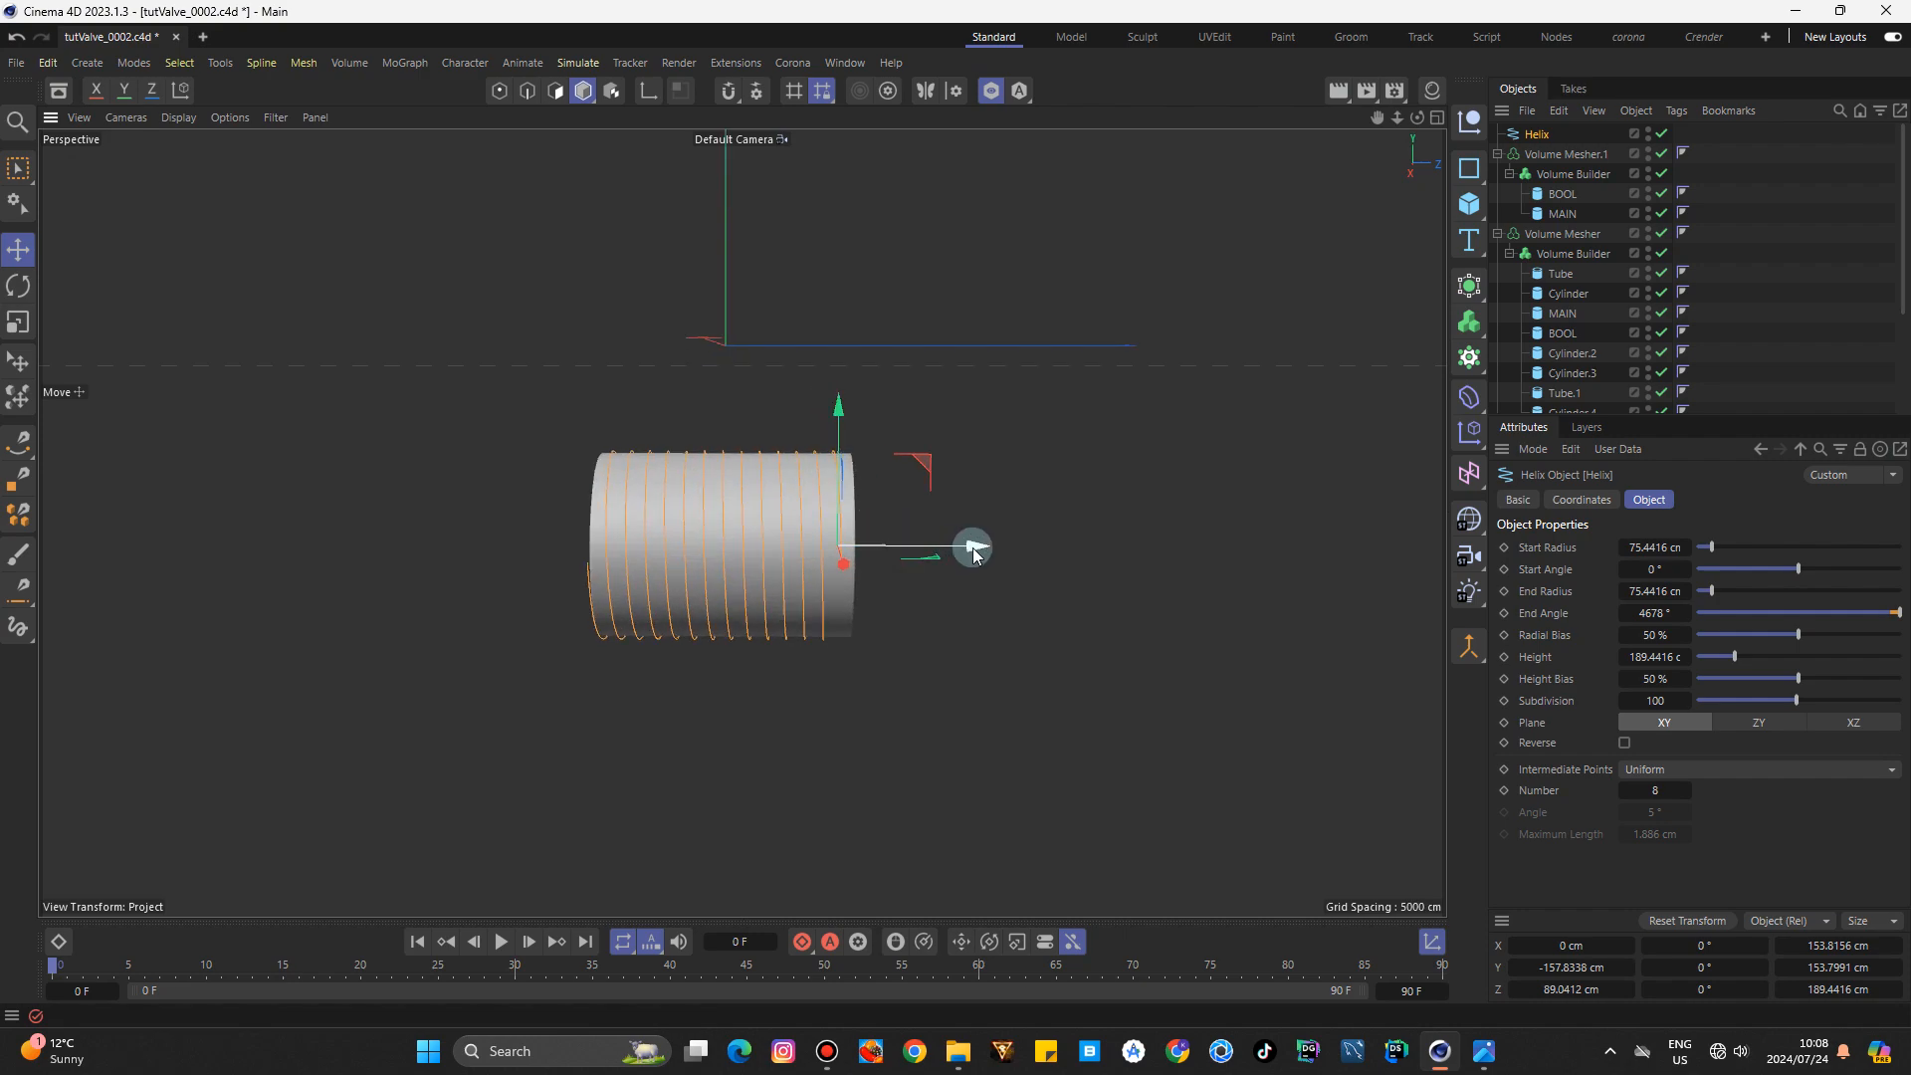
drag(973, 550, 983, 554)
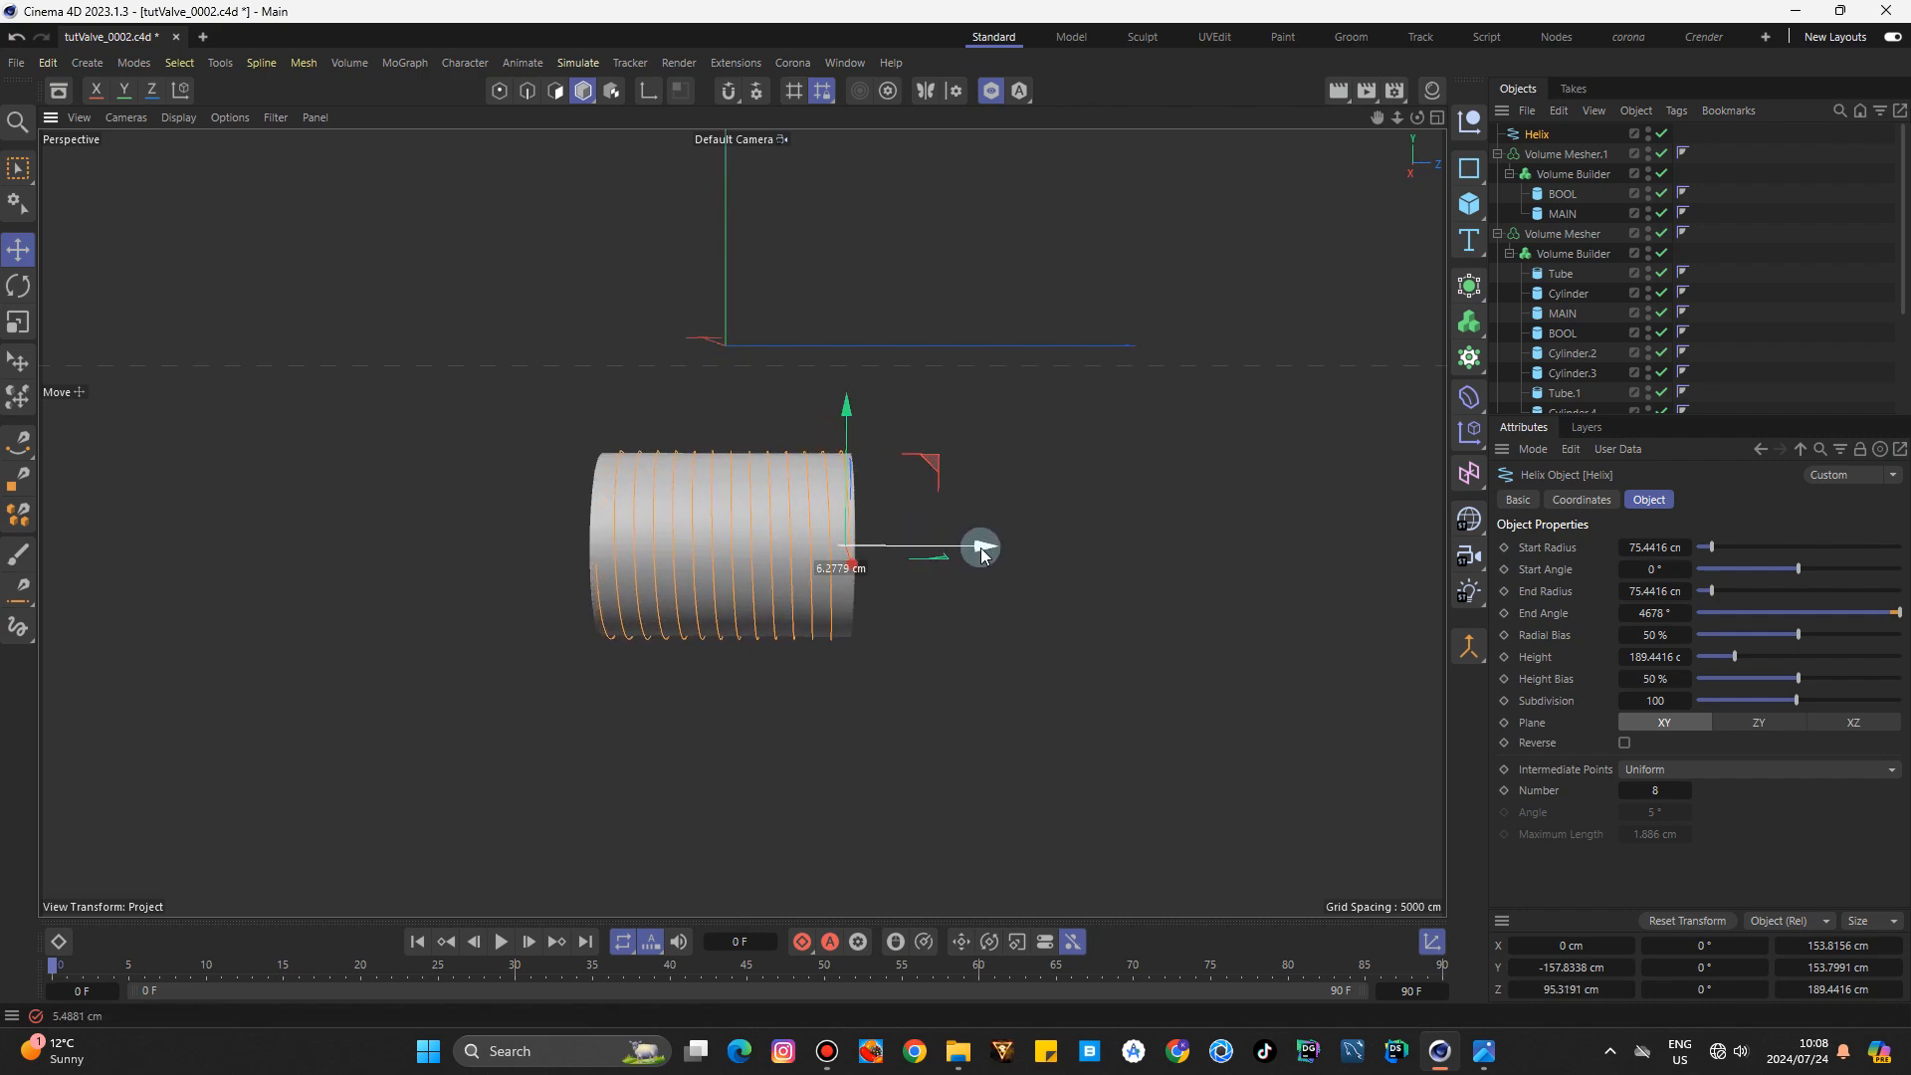
Add a Circle spline and scale it down to about 4 cm in diameter as the thread profile.
click(1470, 167)
click(1630, 200)
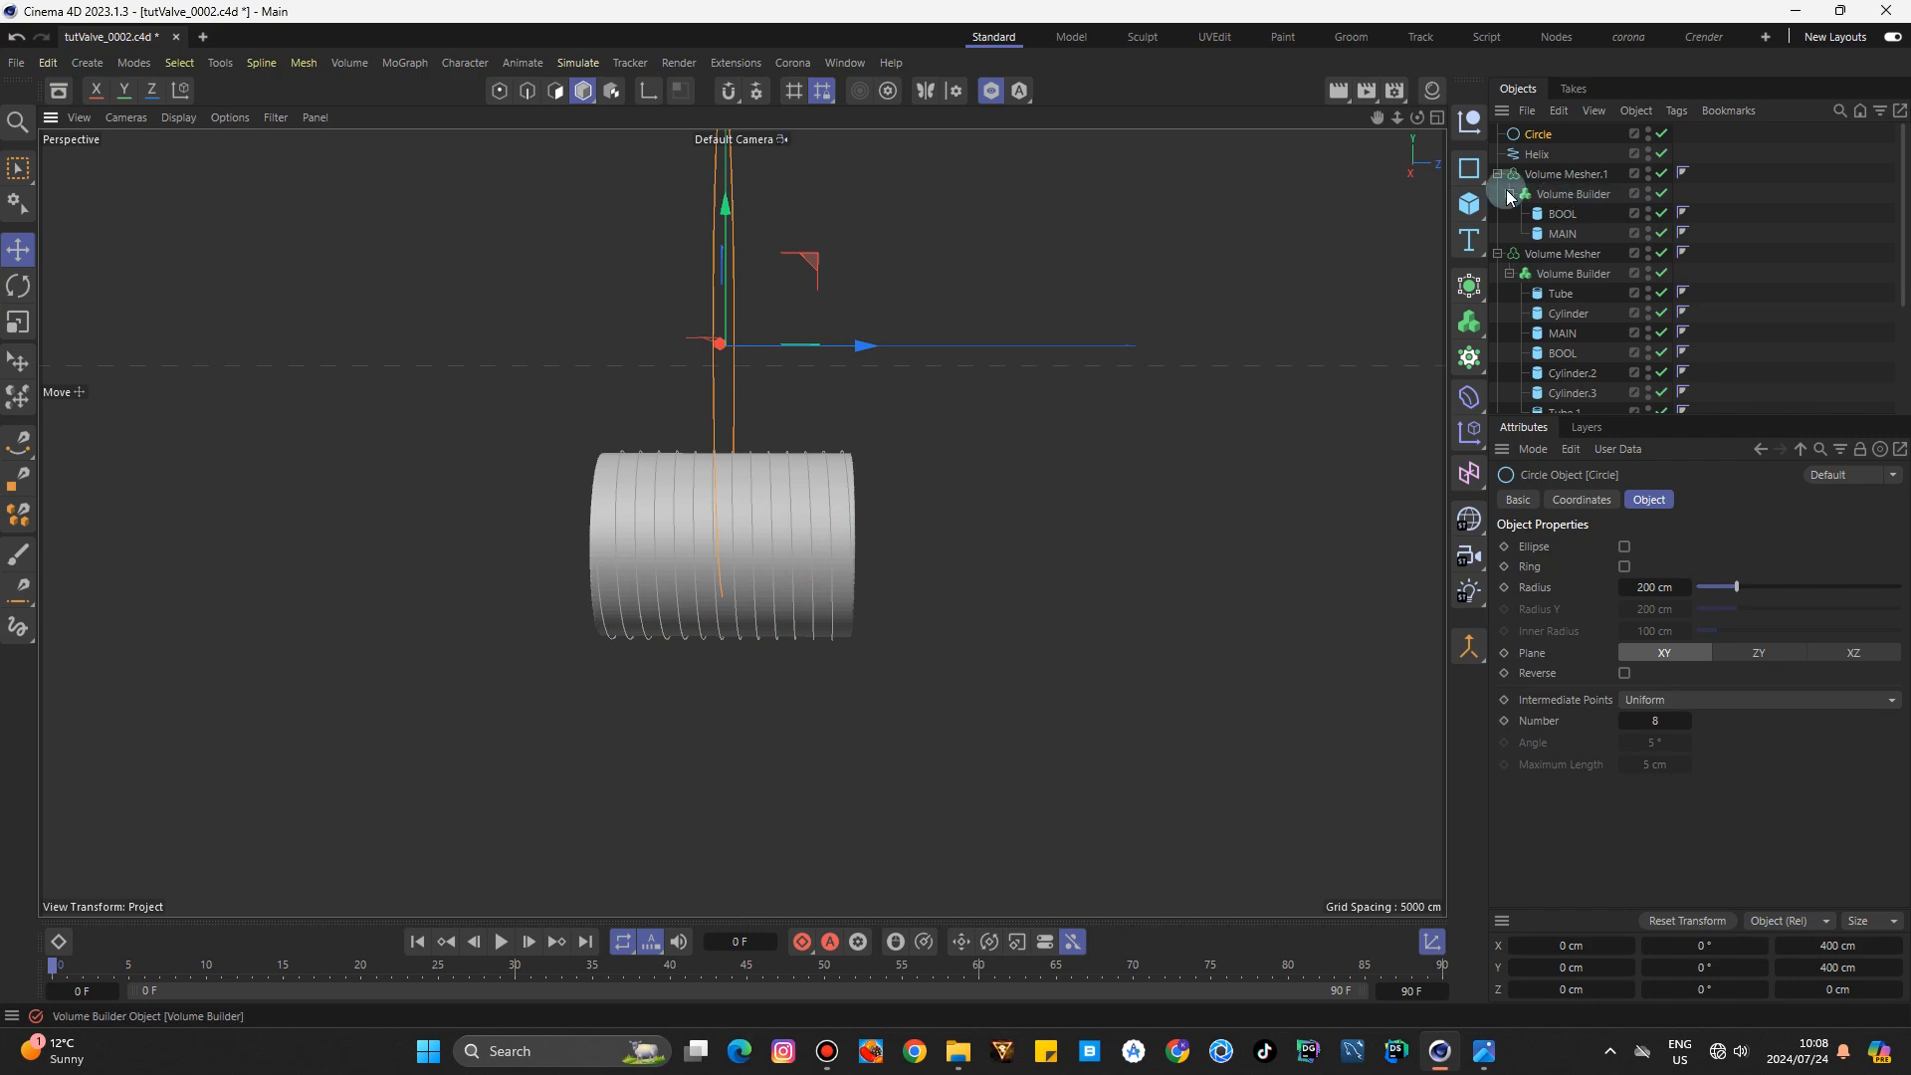
drag(1418, 118, 1909, 112)
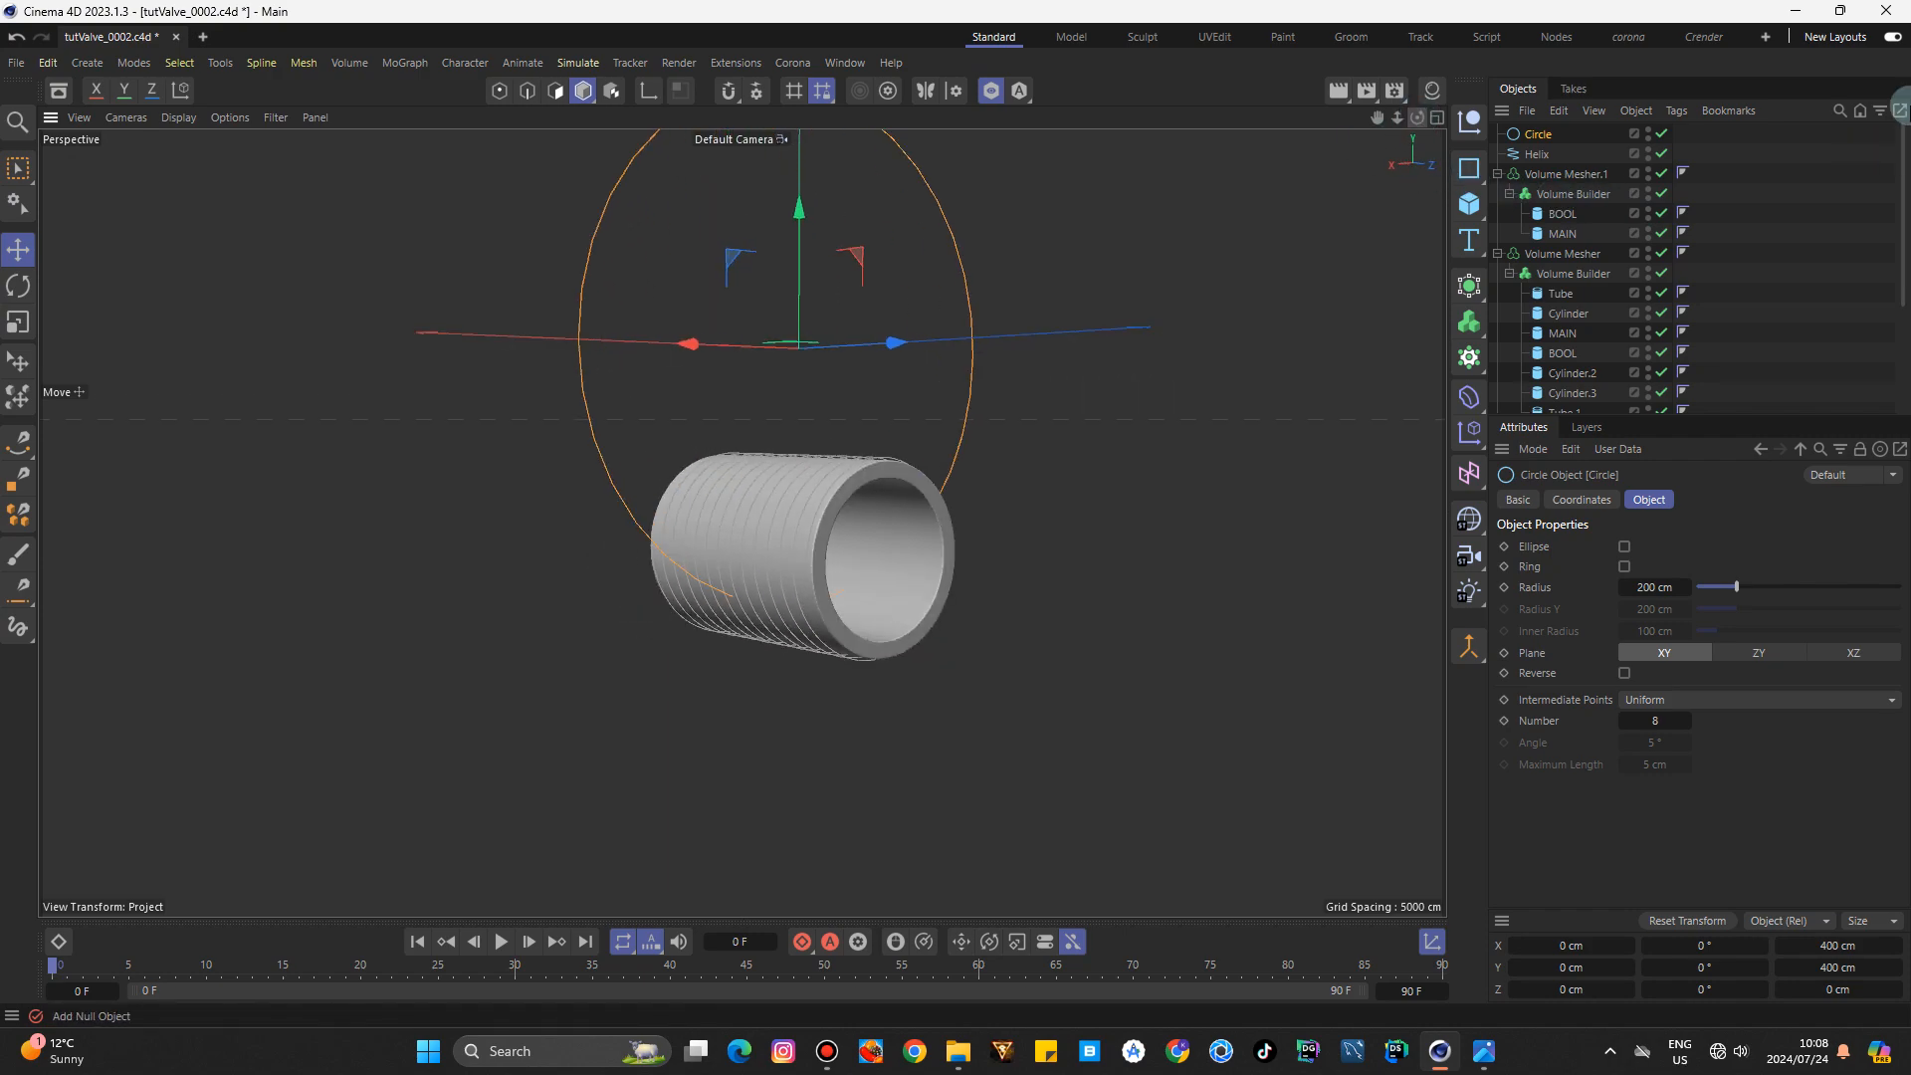
click(18, 322)
drag(1238, 364, 702, 462)
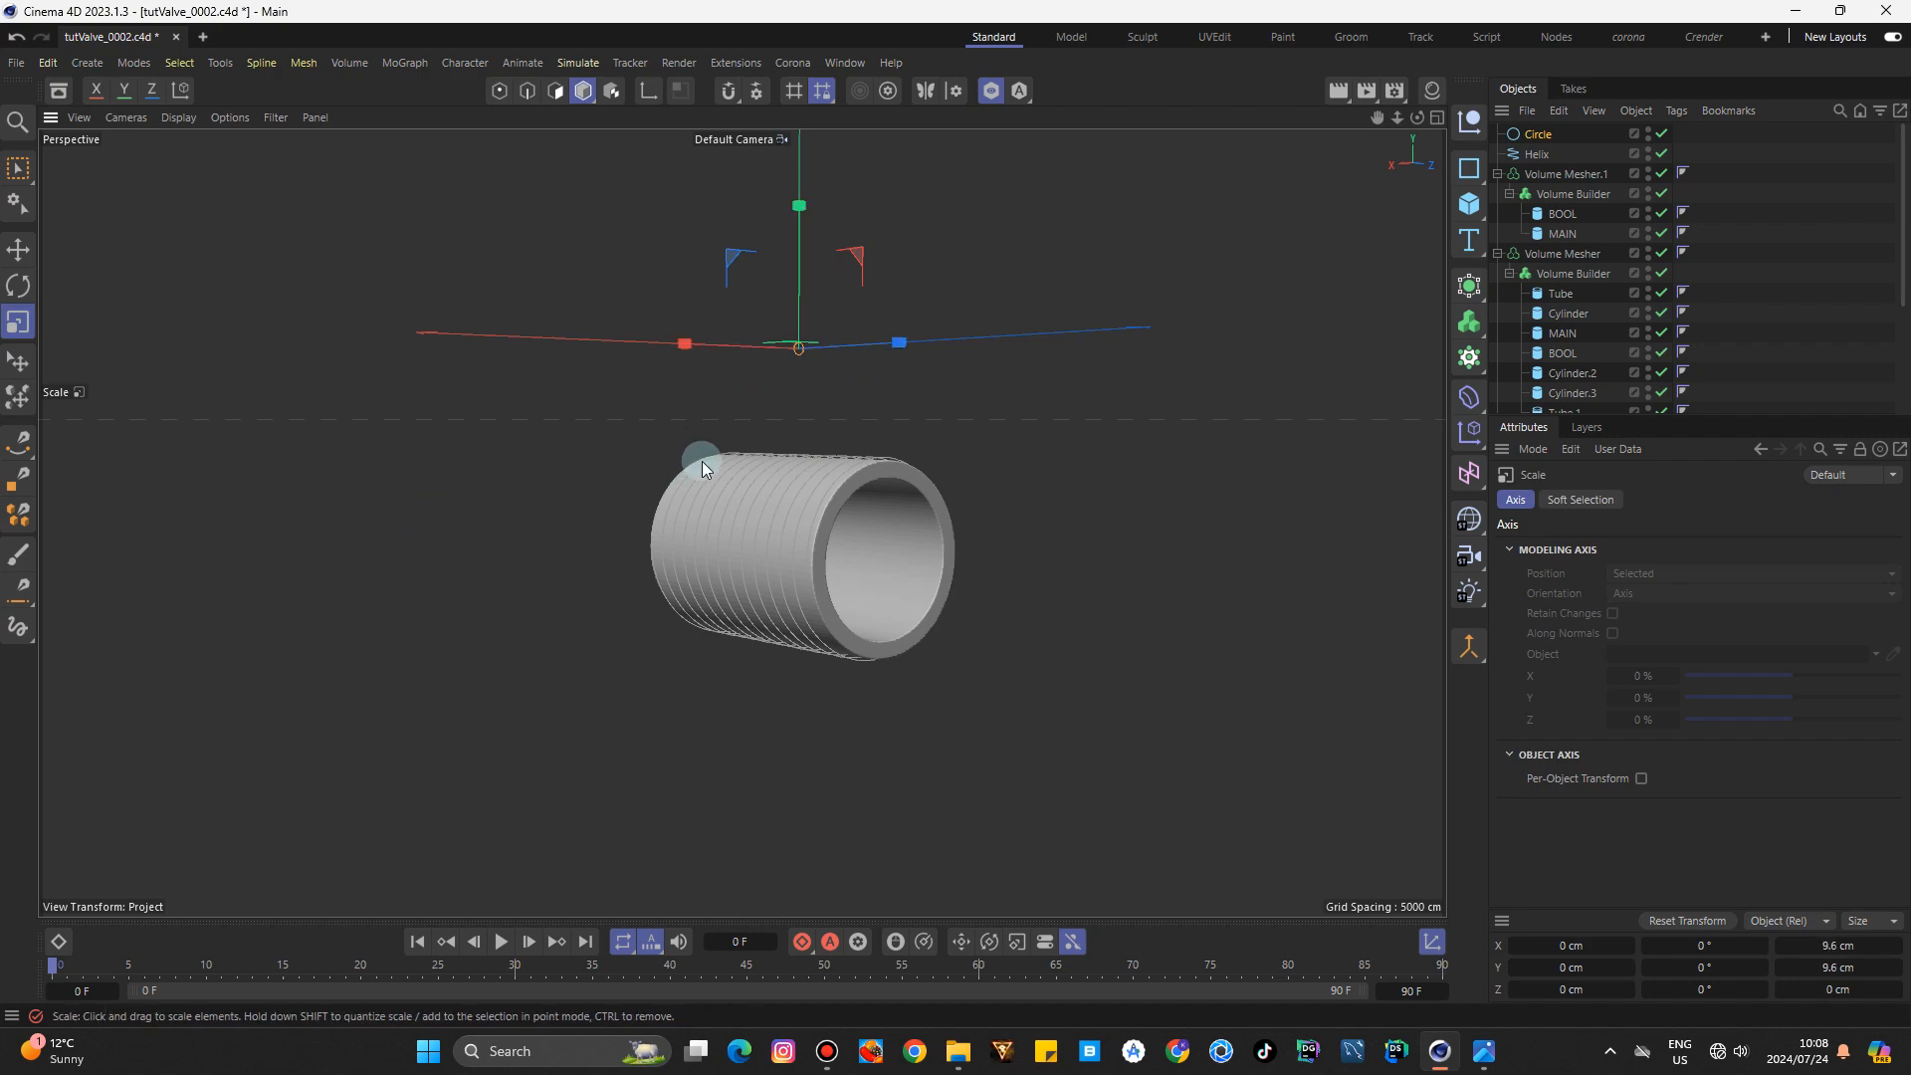
drag(1033, 358, 992, 370)
drag(866, 408, 982, 440)
scroll(820, 360, up, 10)
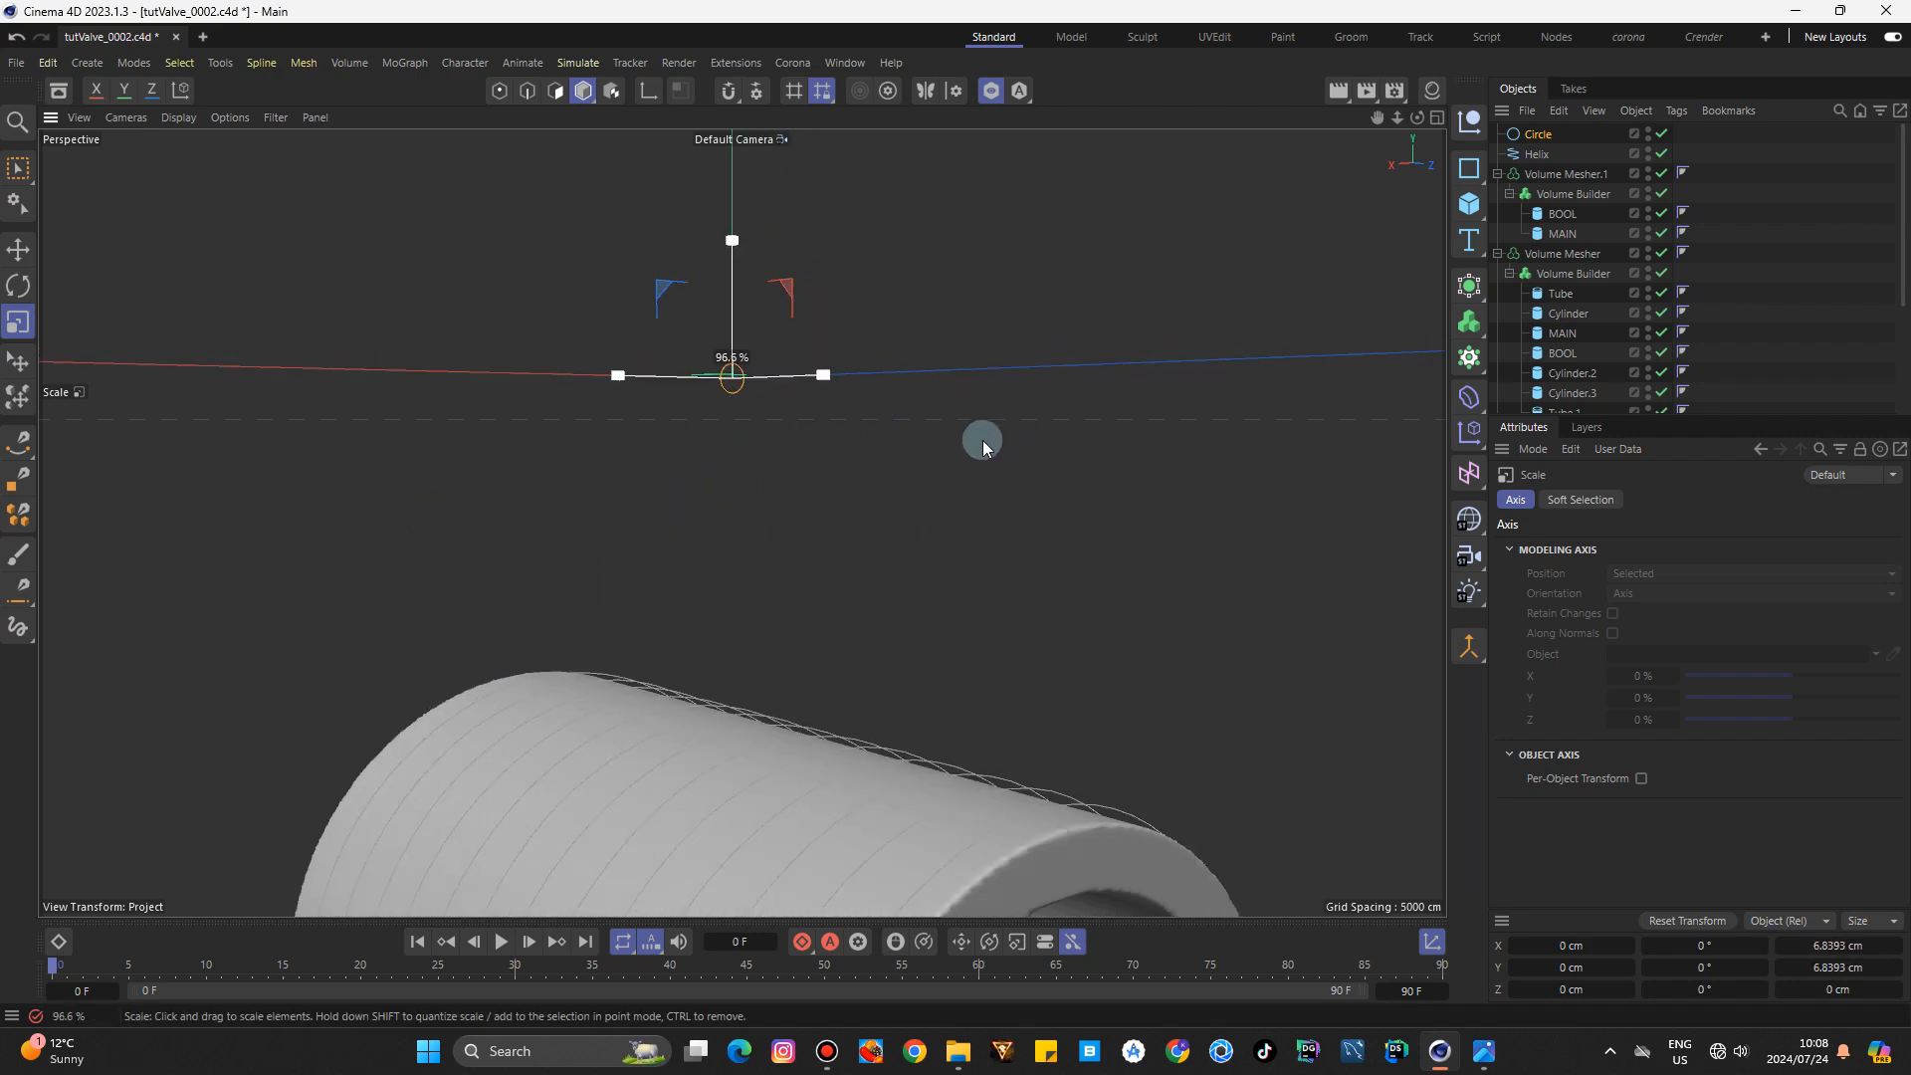
drag(695, 523, 687, 528)
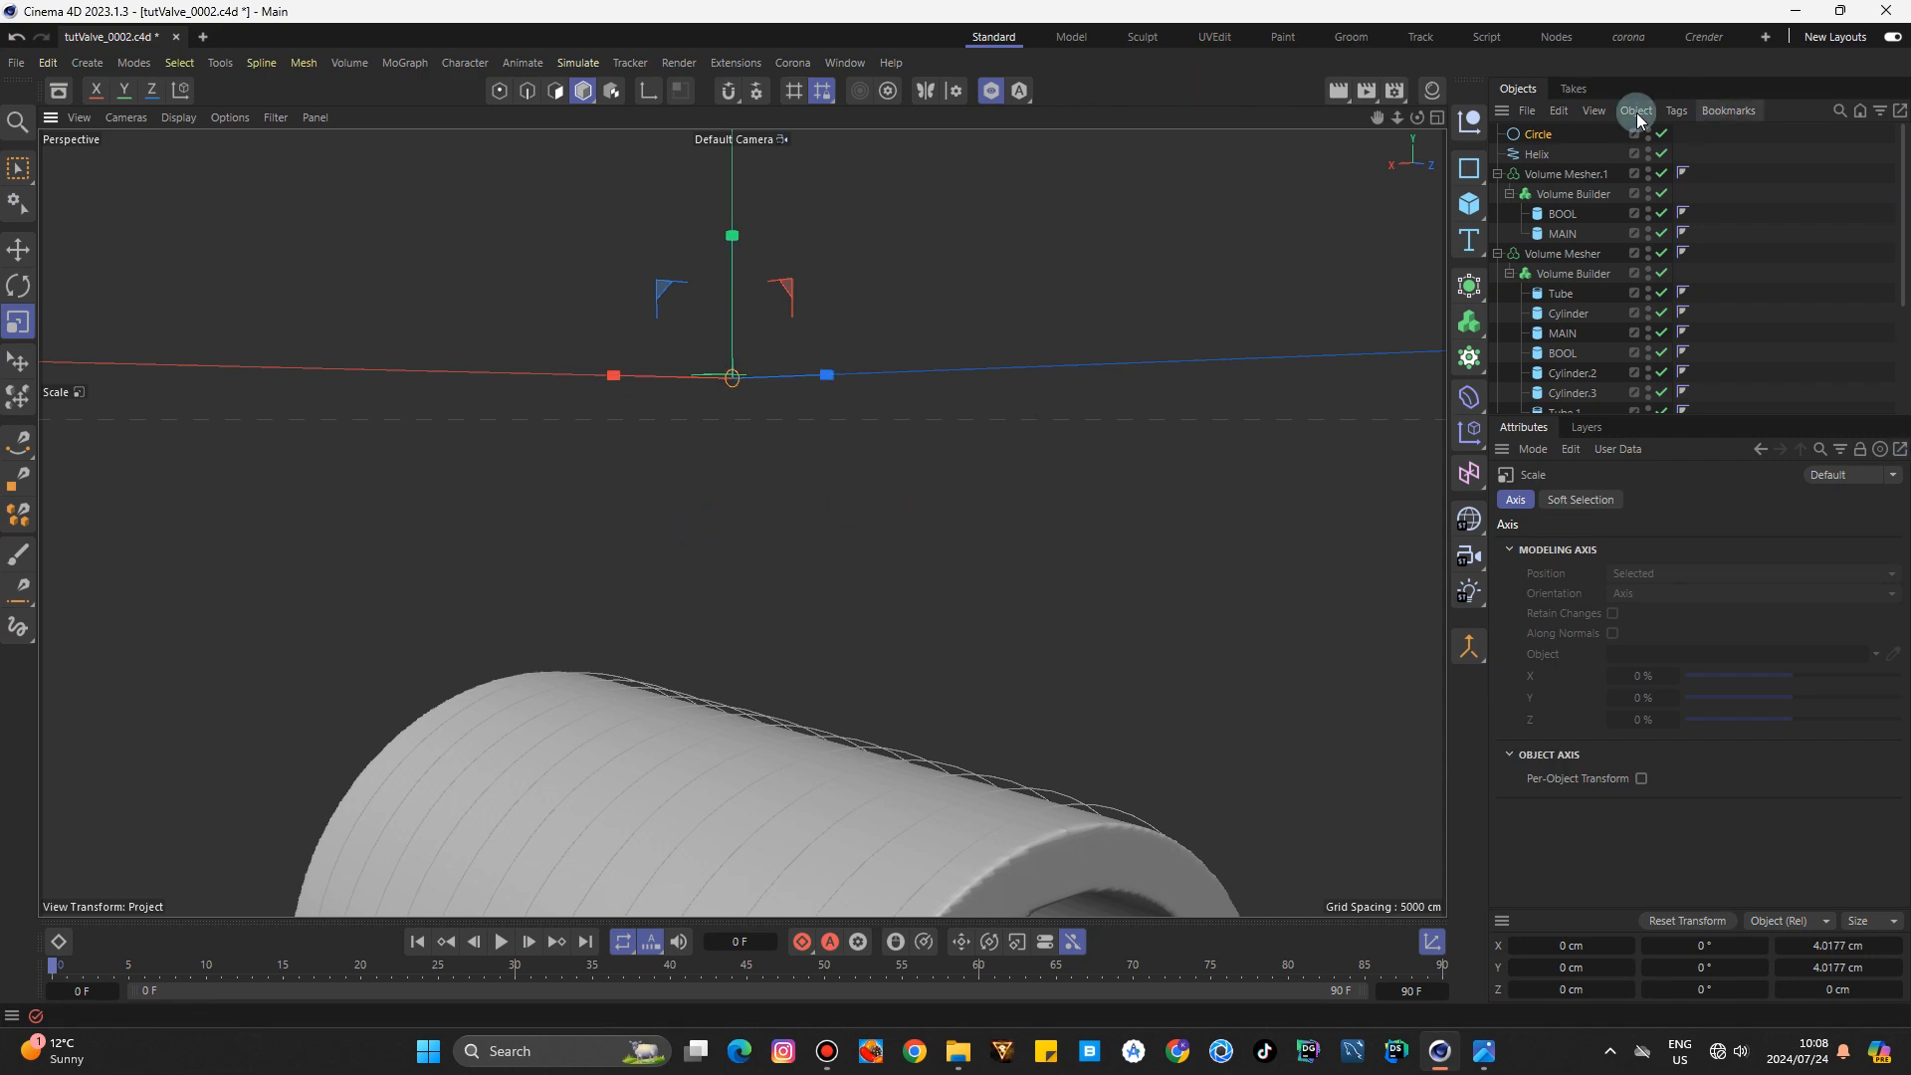
Create a Sweep containing the Circle as profile and the Helix as path below it.
click(1470, 286)
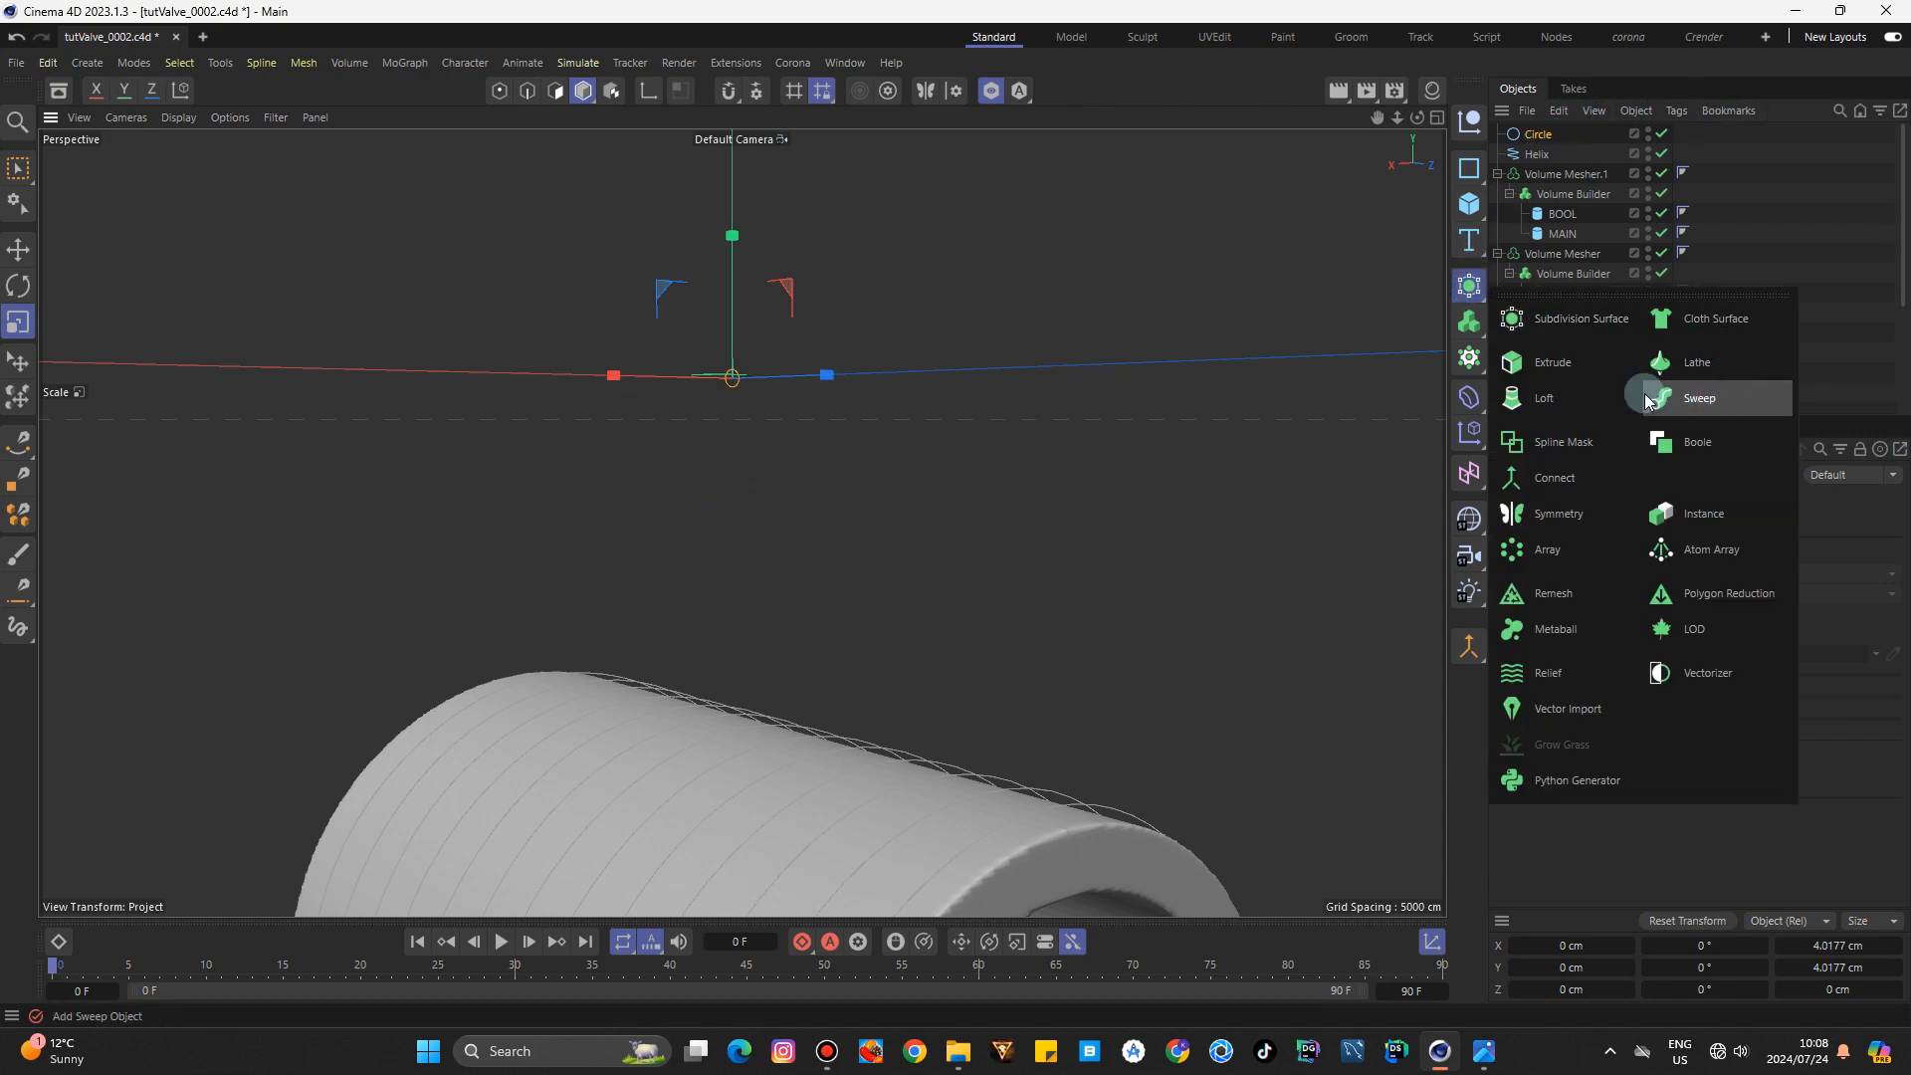
alt+click(1694, 402)
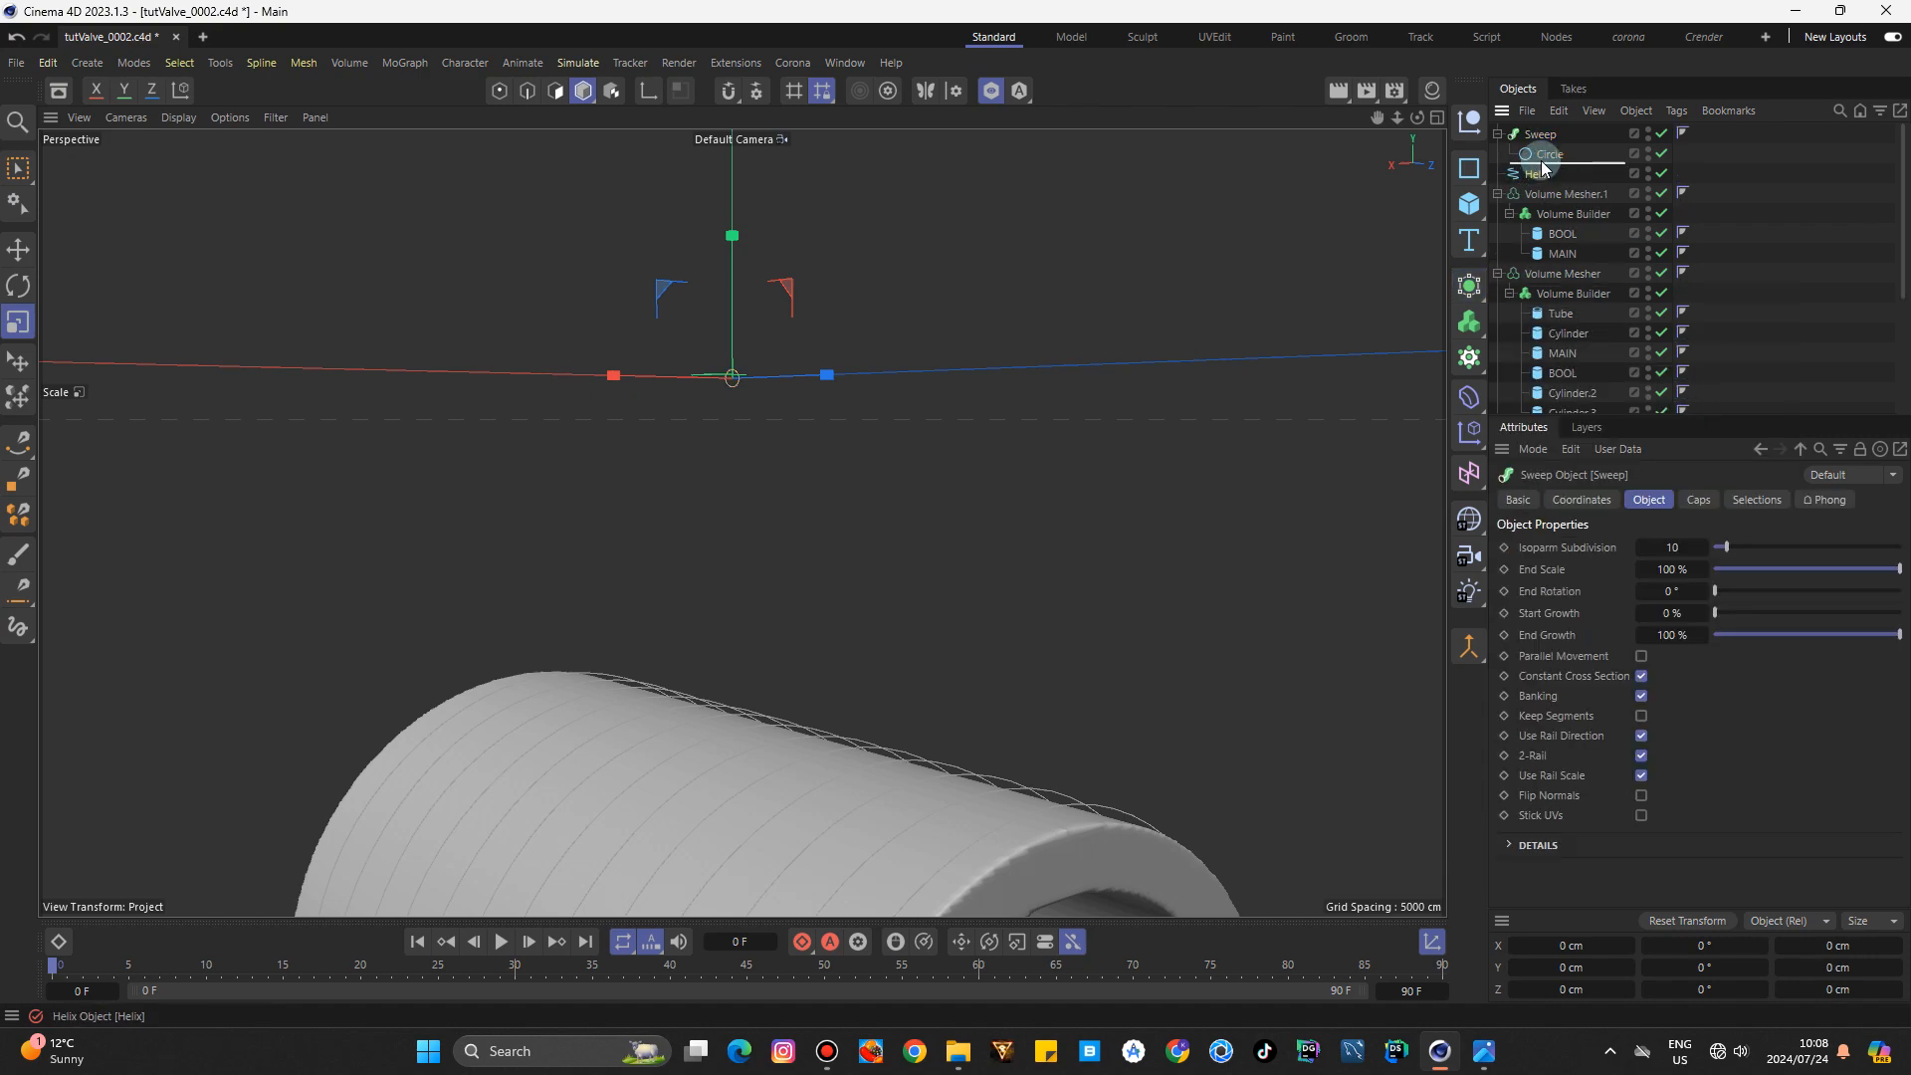
drag(1544, 167, 1545, 166)
Place the Sweep above BOOL inside the pipe's Volume Builder and expand it to reveal its splines.
drag(1397, 117, 1553, 187)
click(1499, 134)
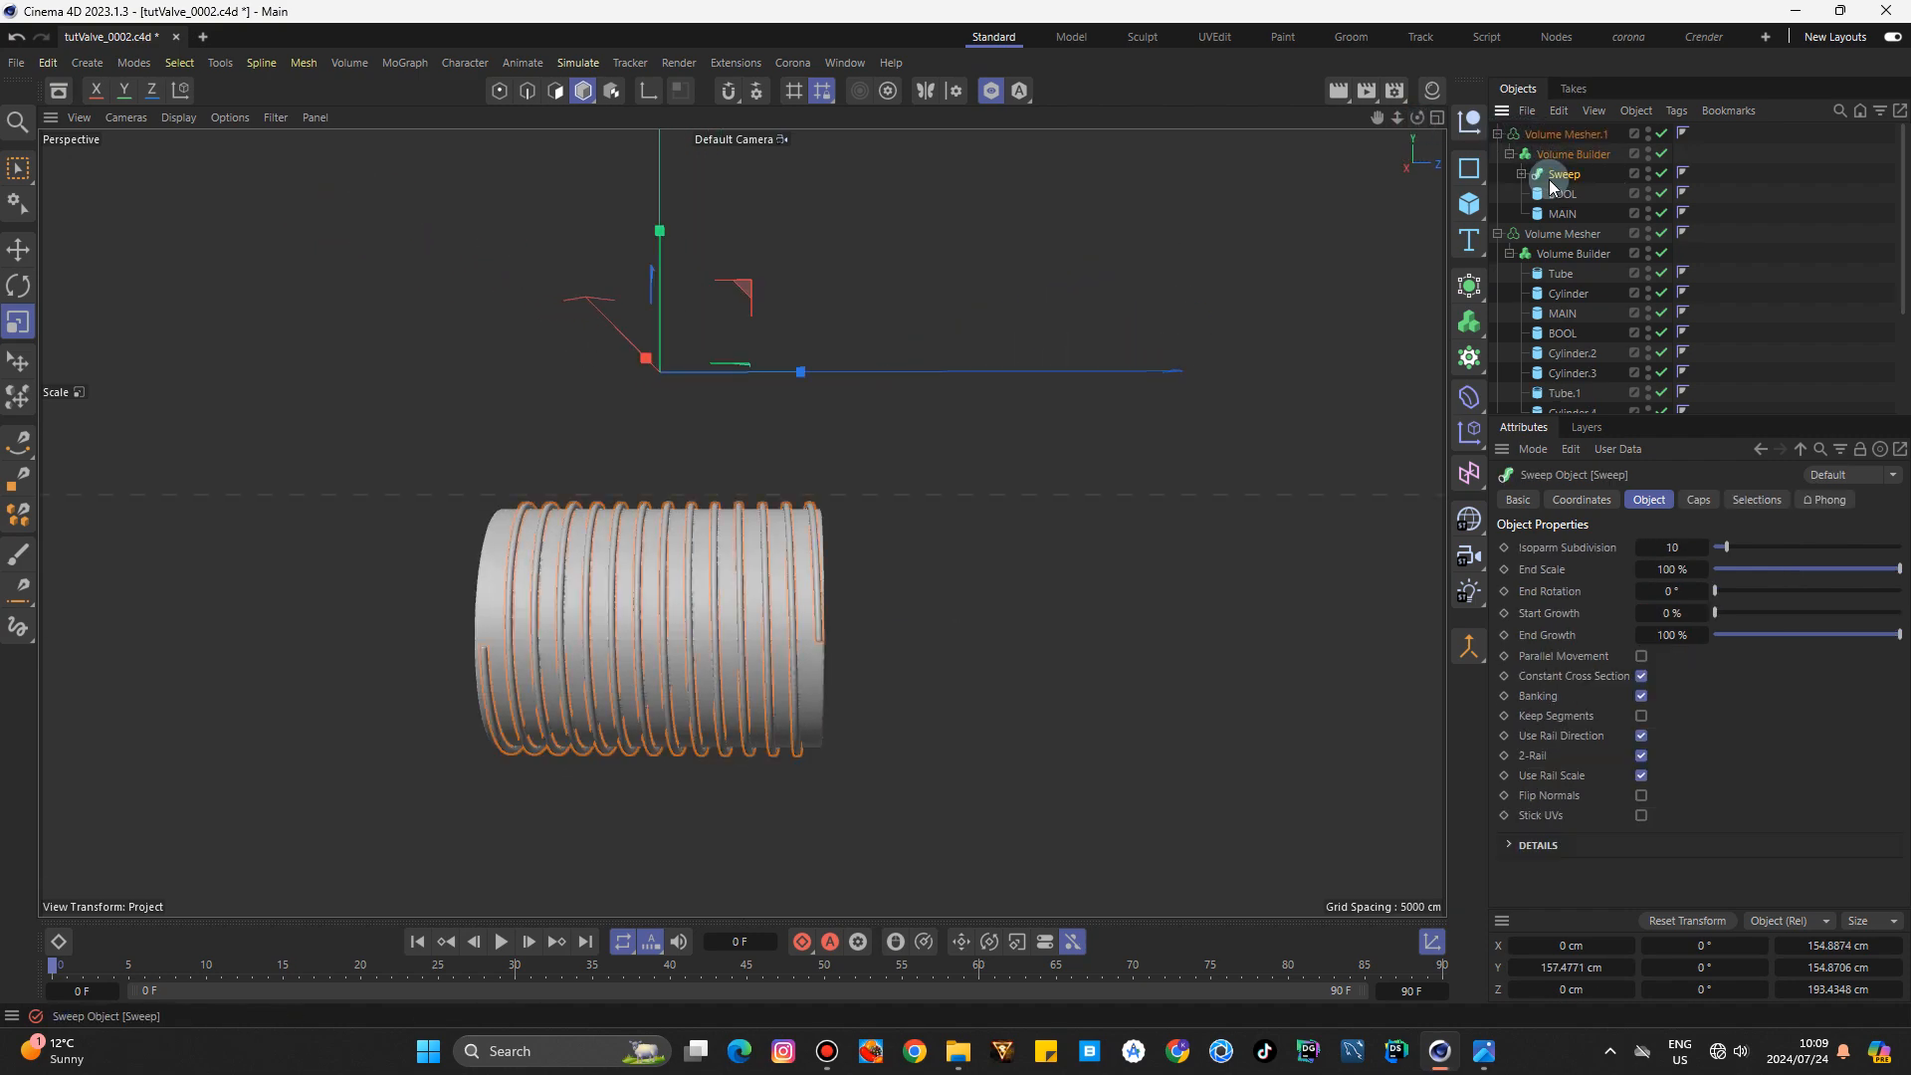
drag(1420, 121, 1468, 125)
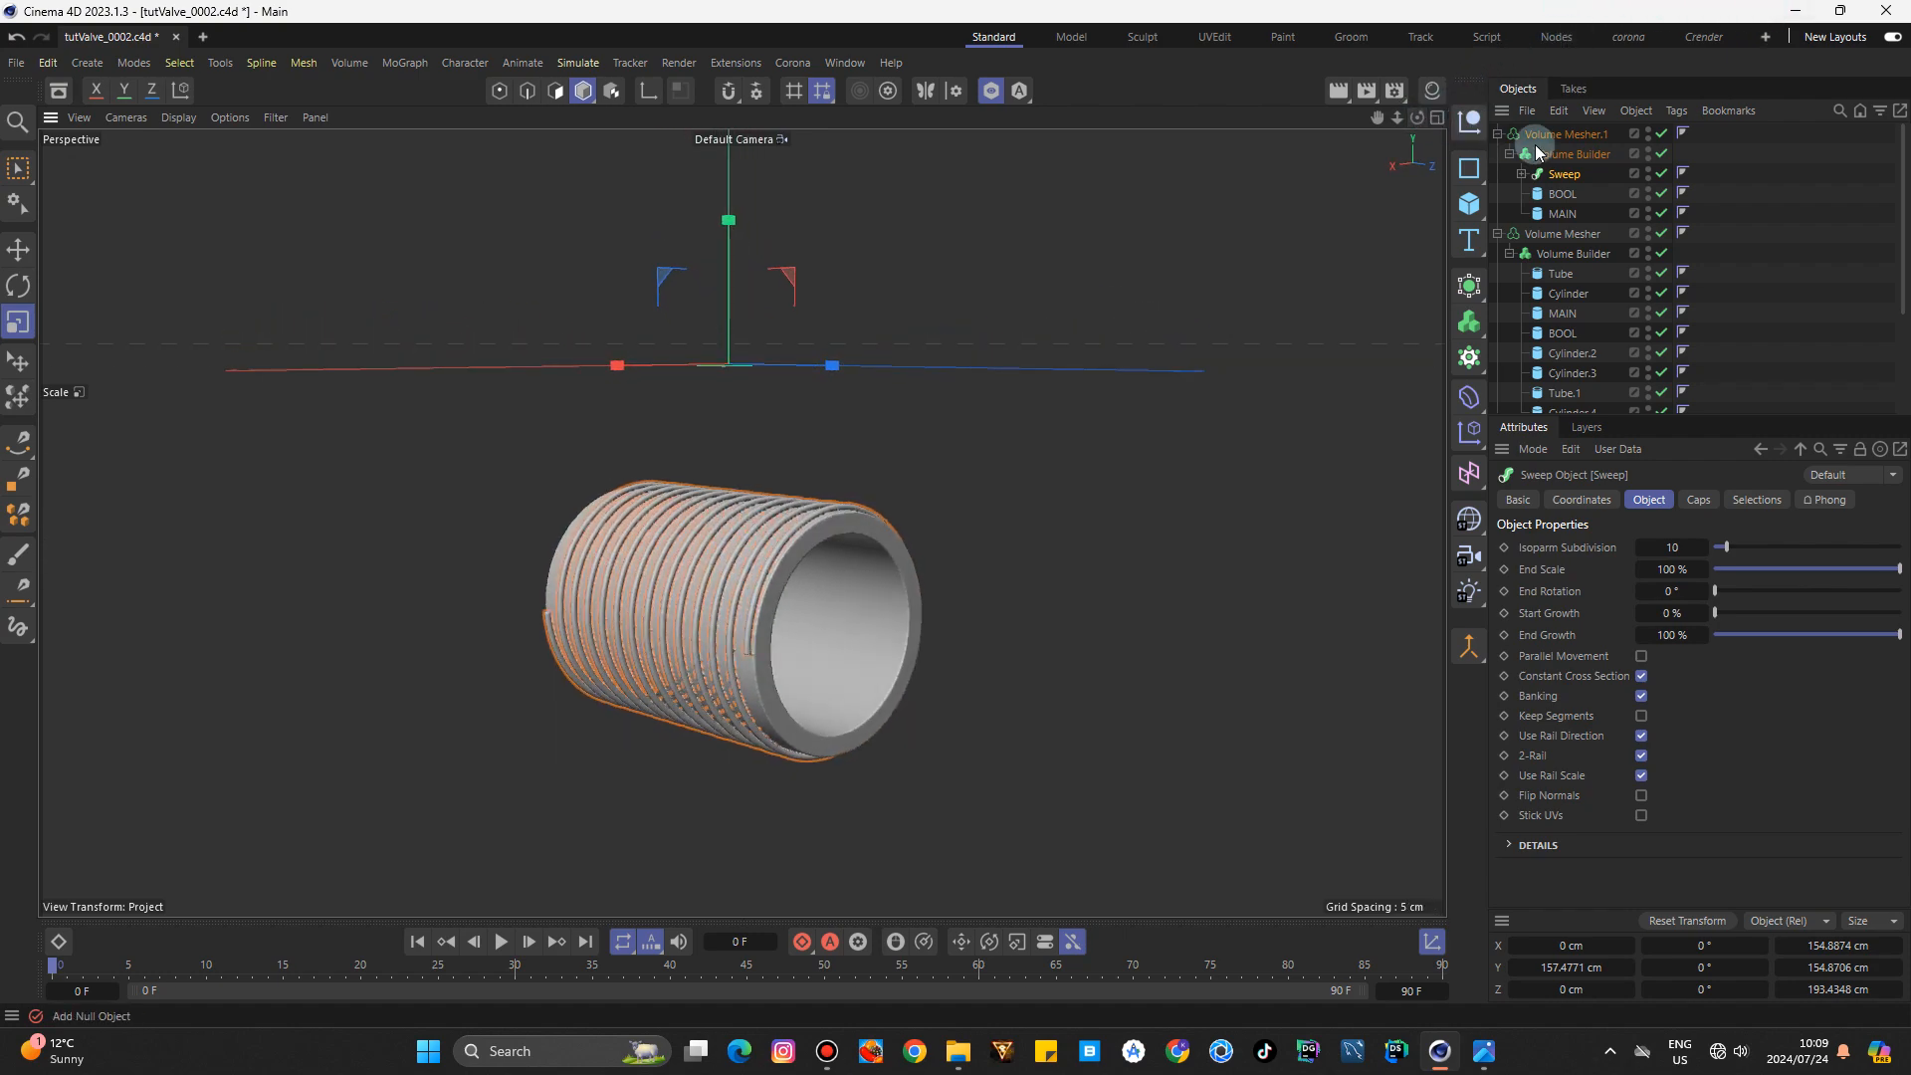
click(1521, 175)
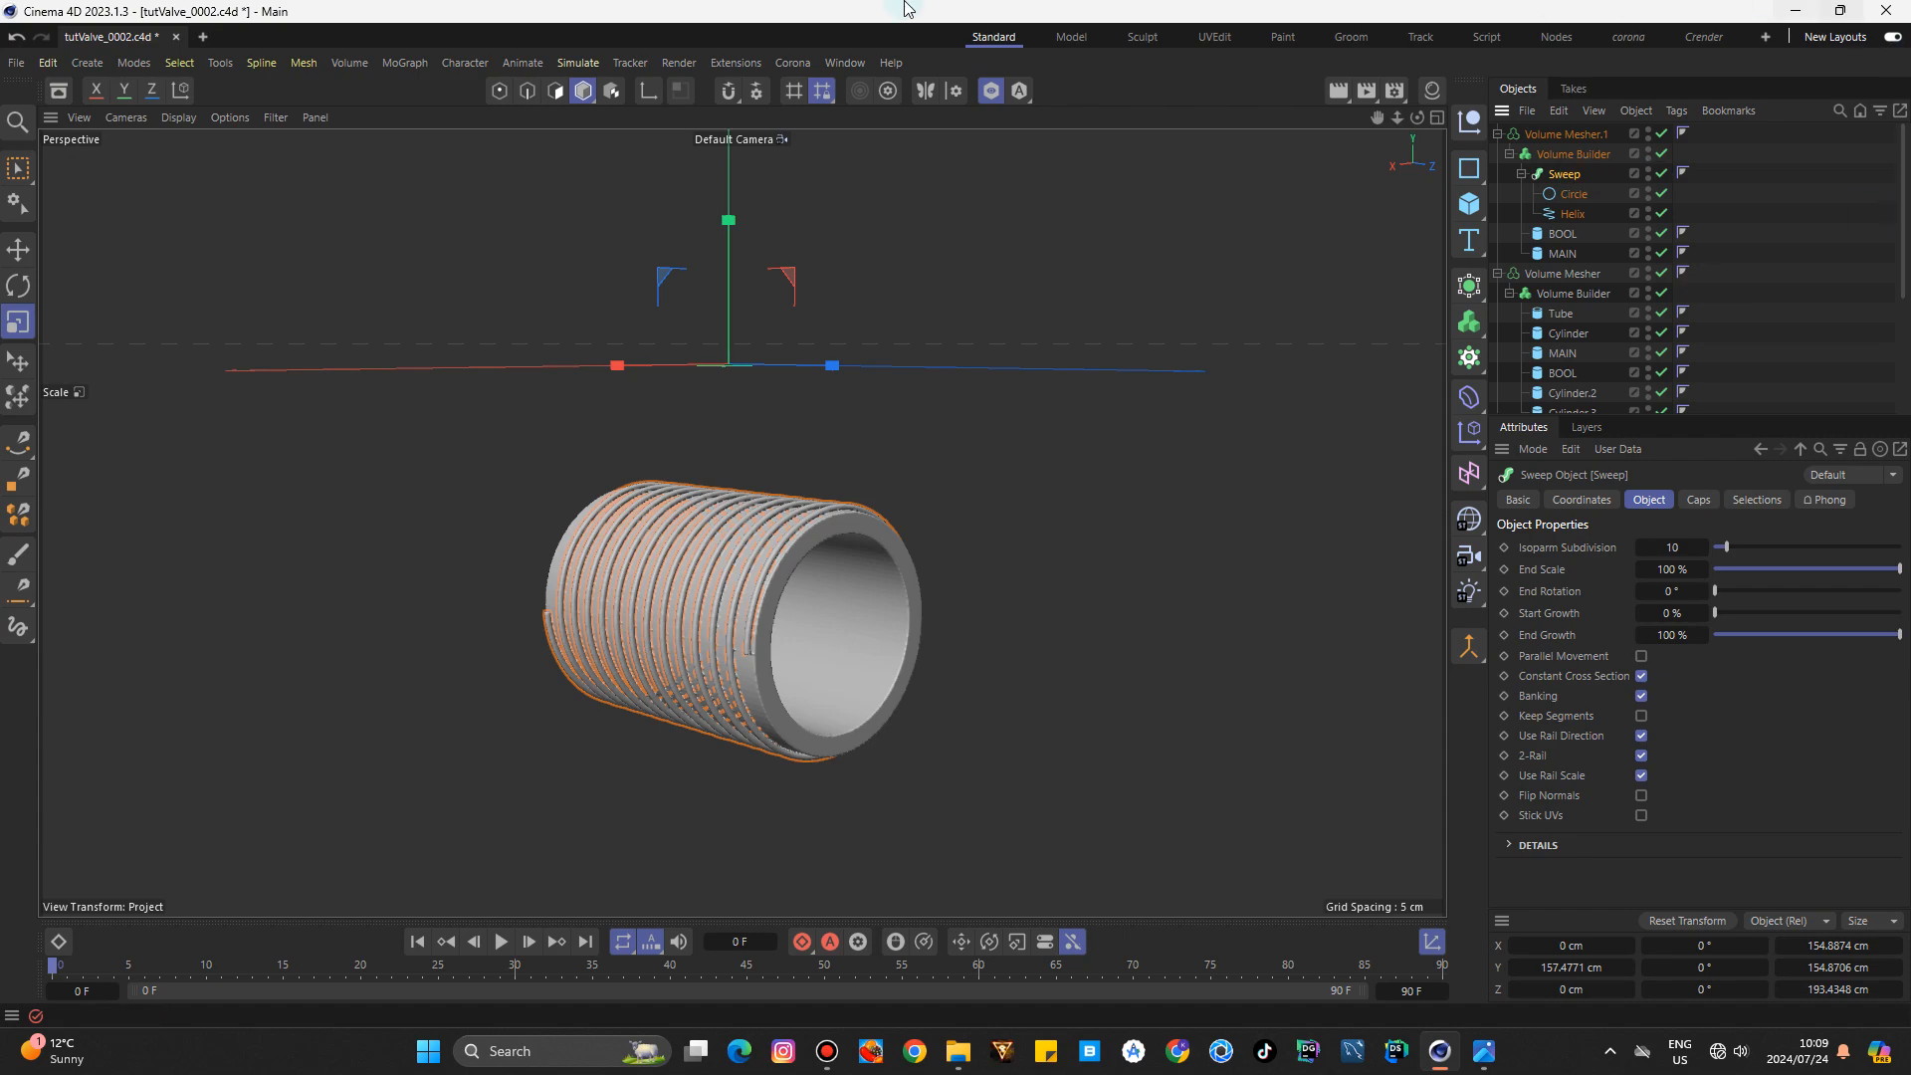
Try scaling the whole Sweep down to about 149 cm in diameter and undo the scaling.
drag(1041, 463, 1021, 470)
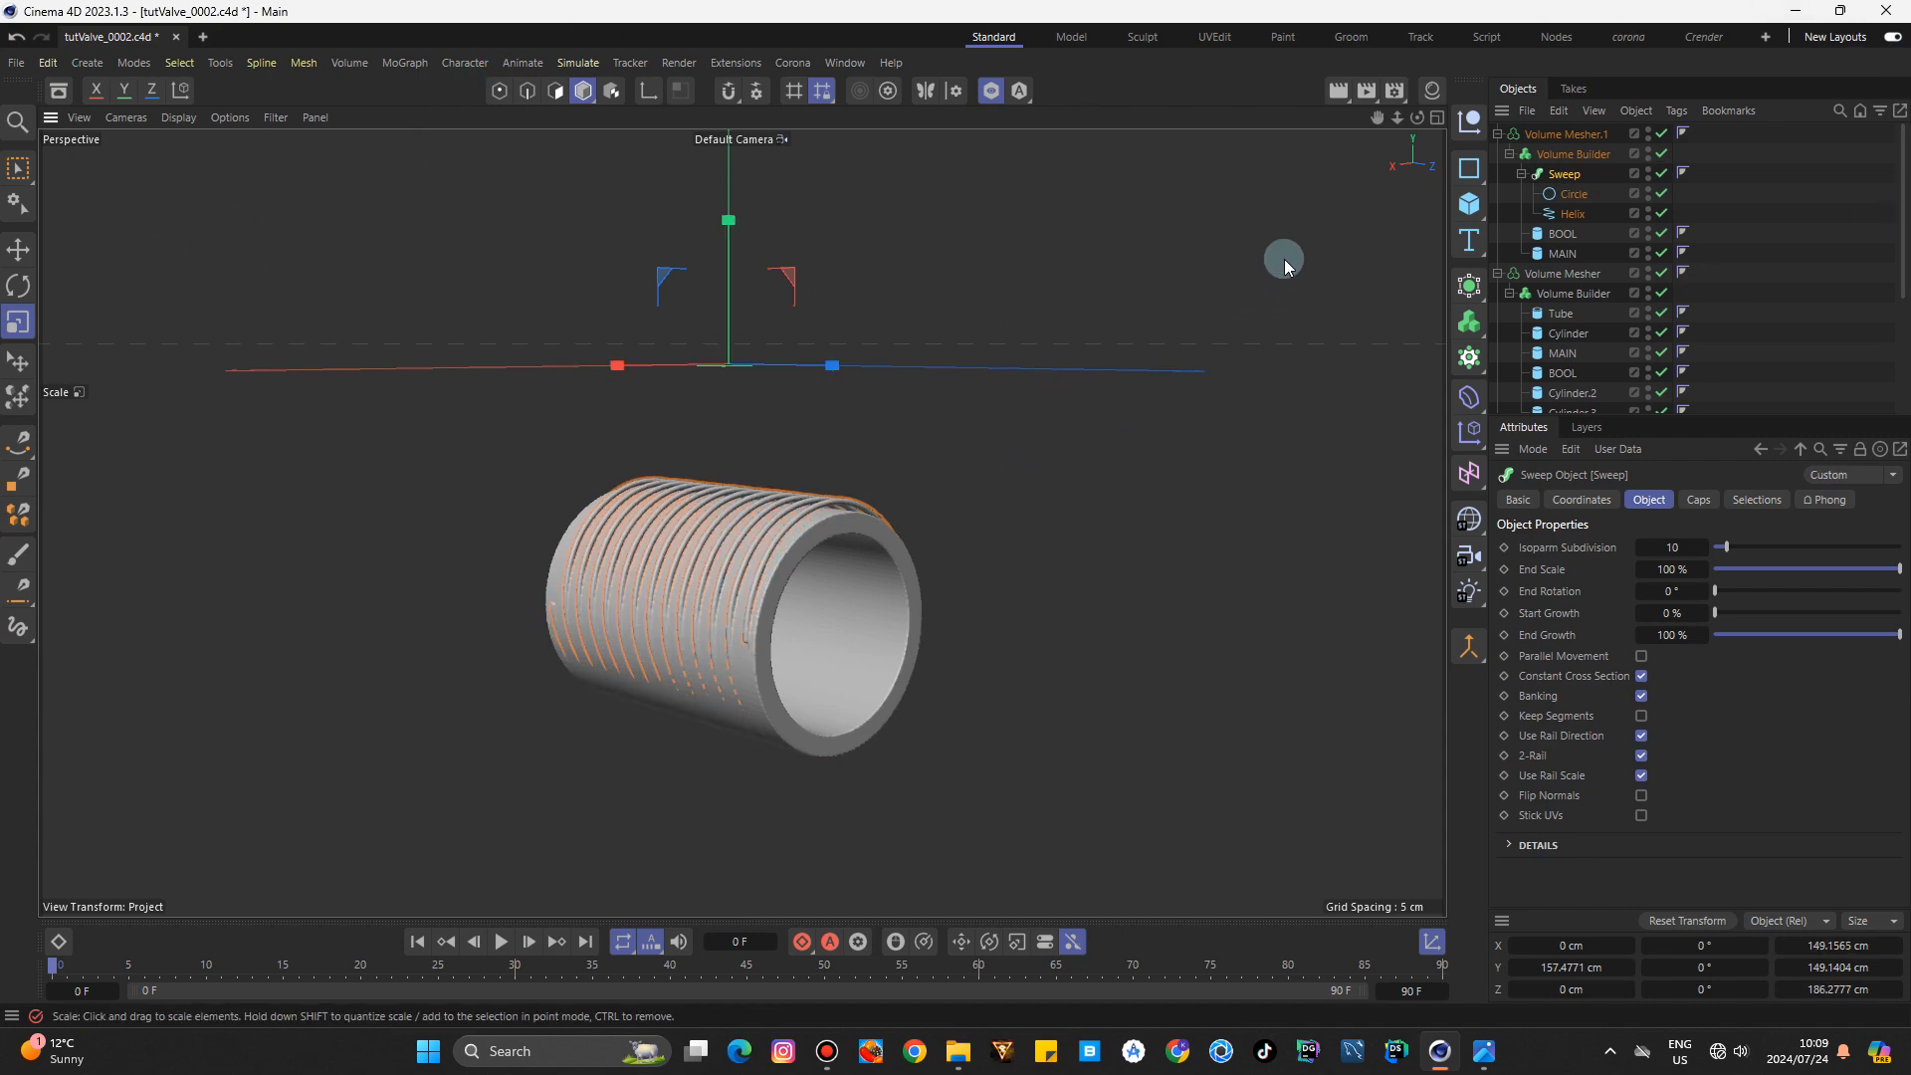
click(1433, 118)
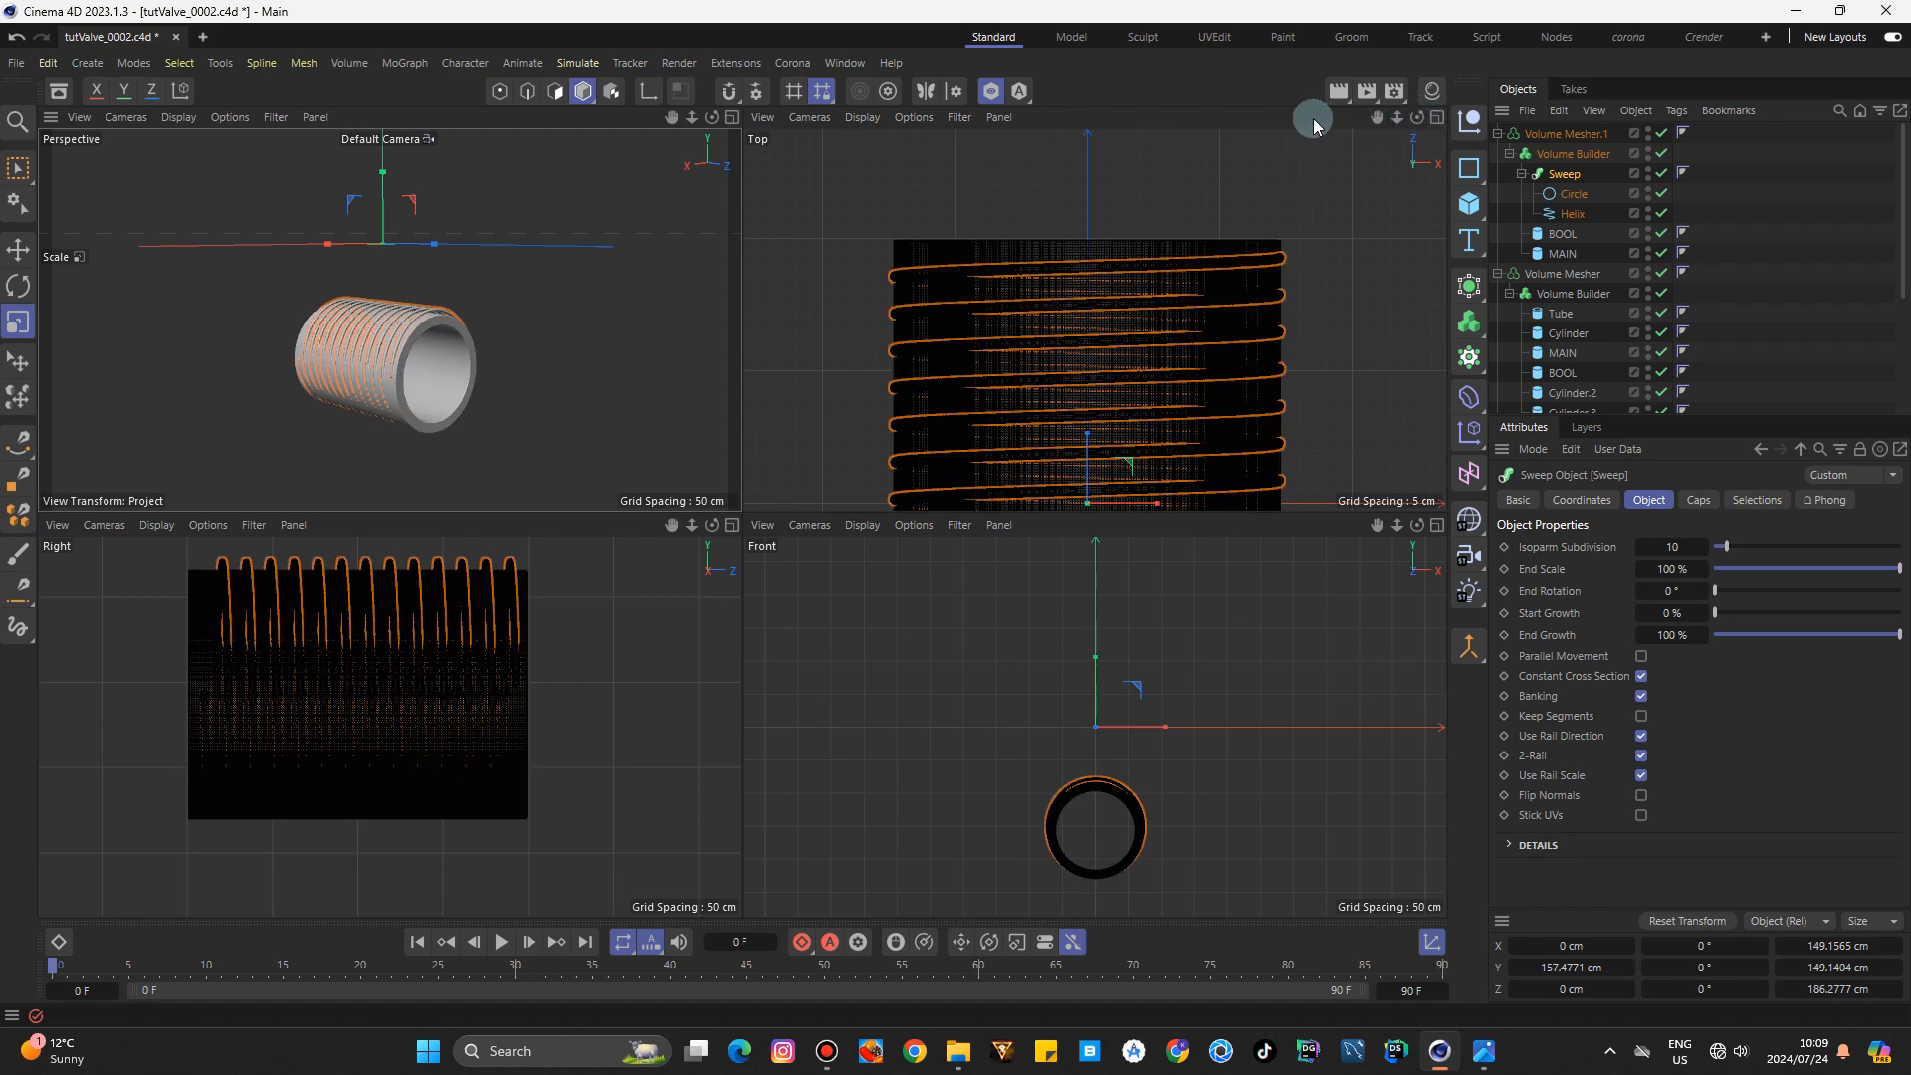
key(ctrl+z)
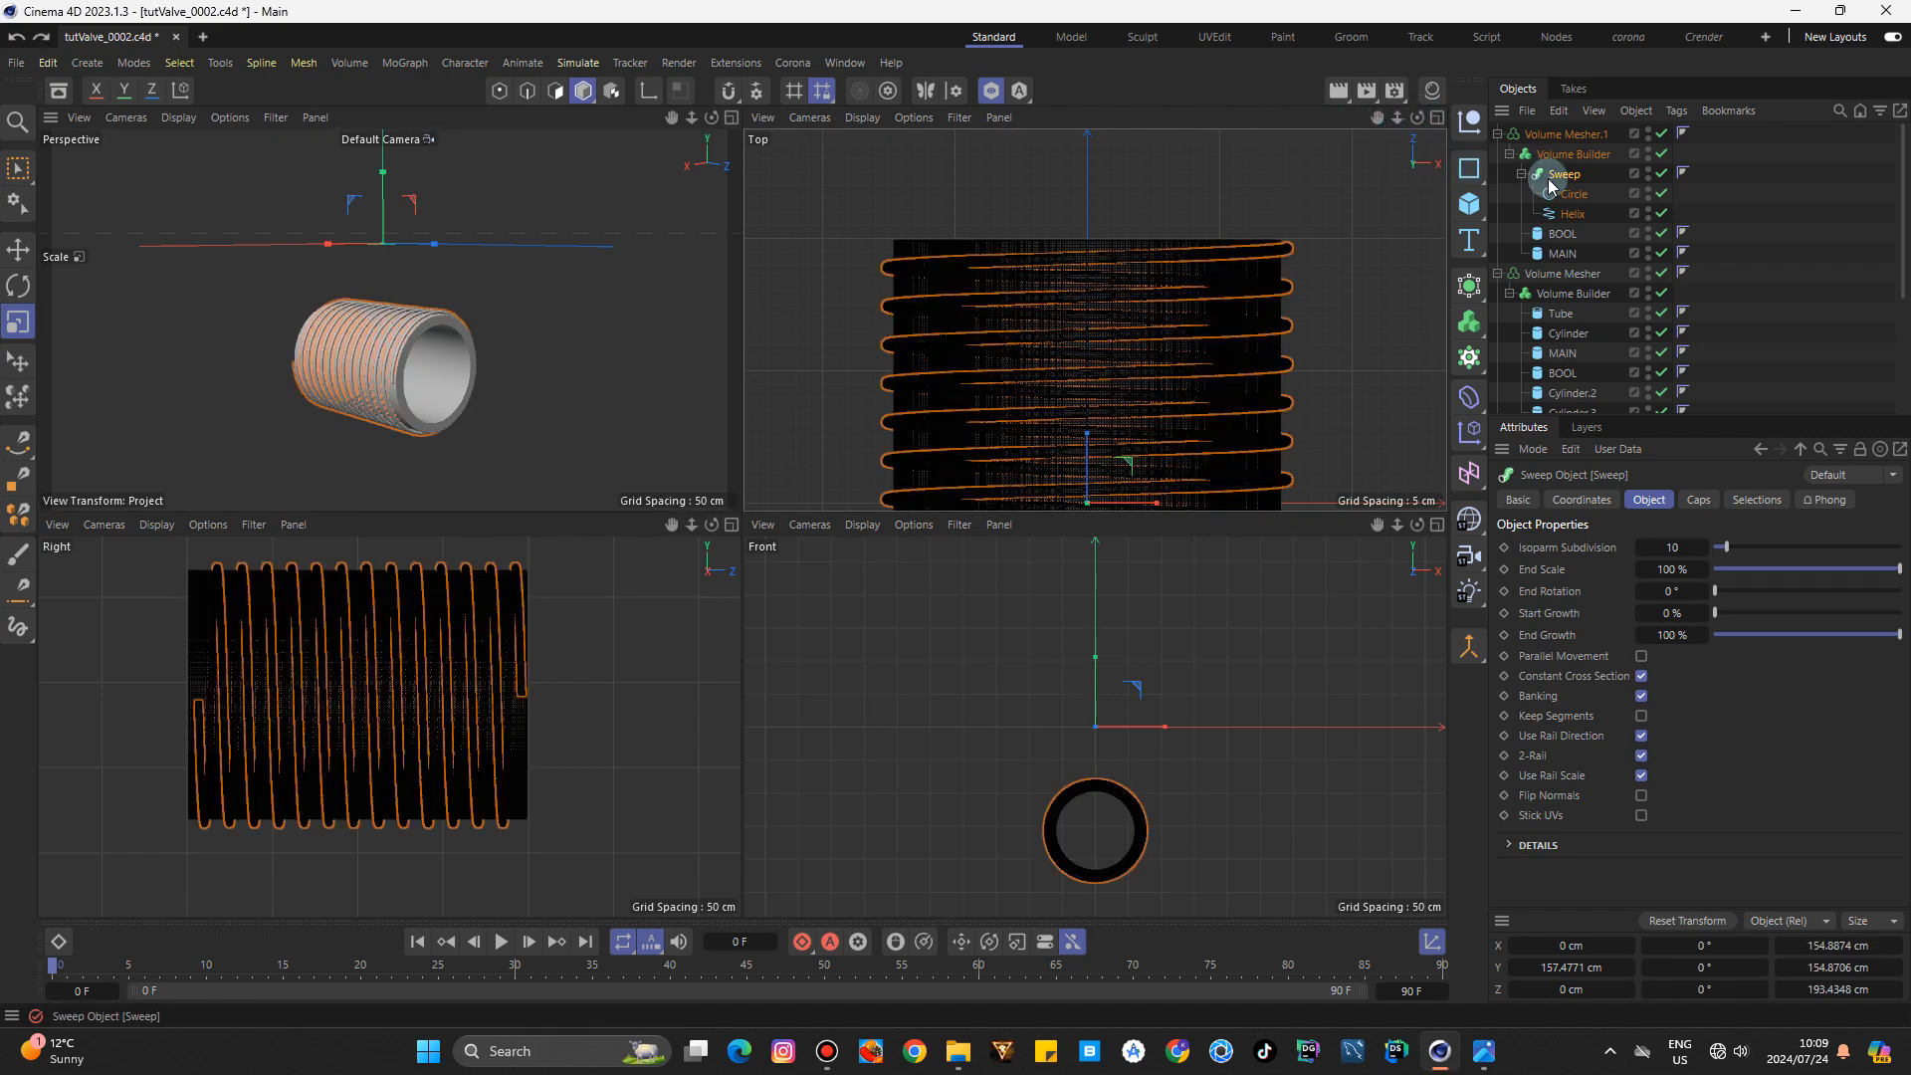
Scale the Helix inside the Sweep down slightly so the thread sinks into the pipe wall.
click(1566, 215)
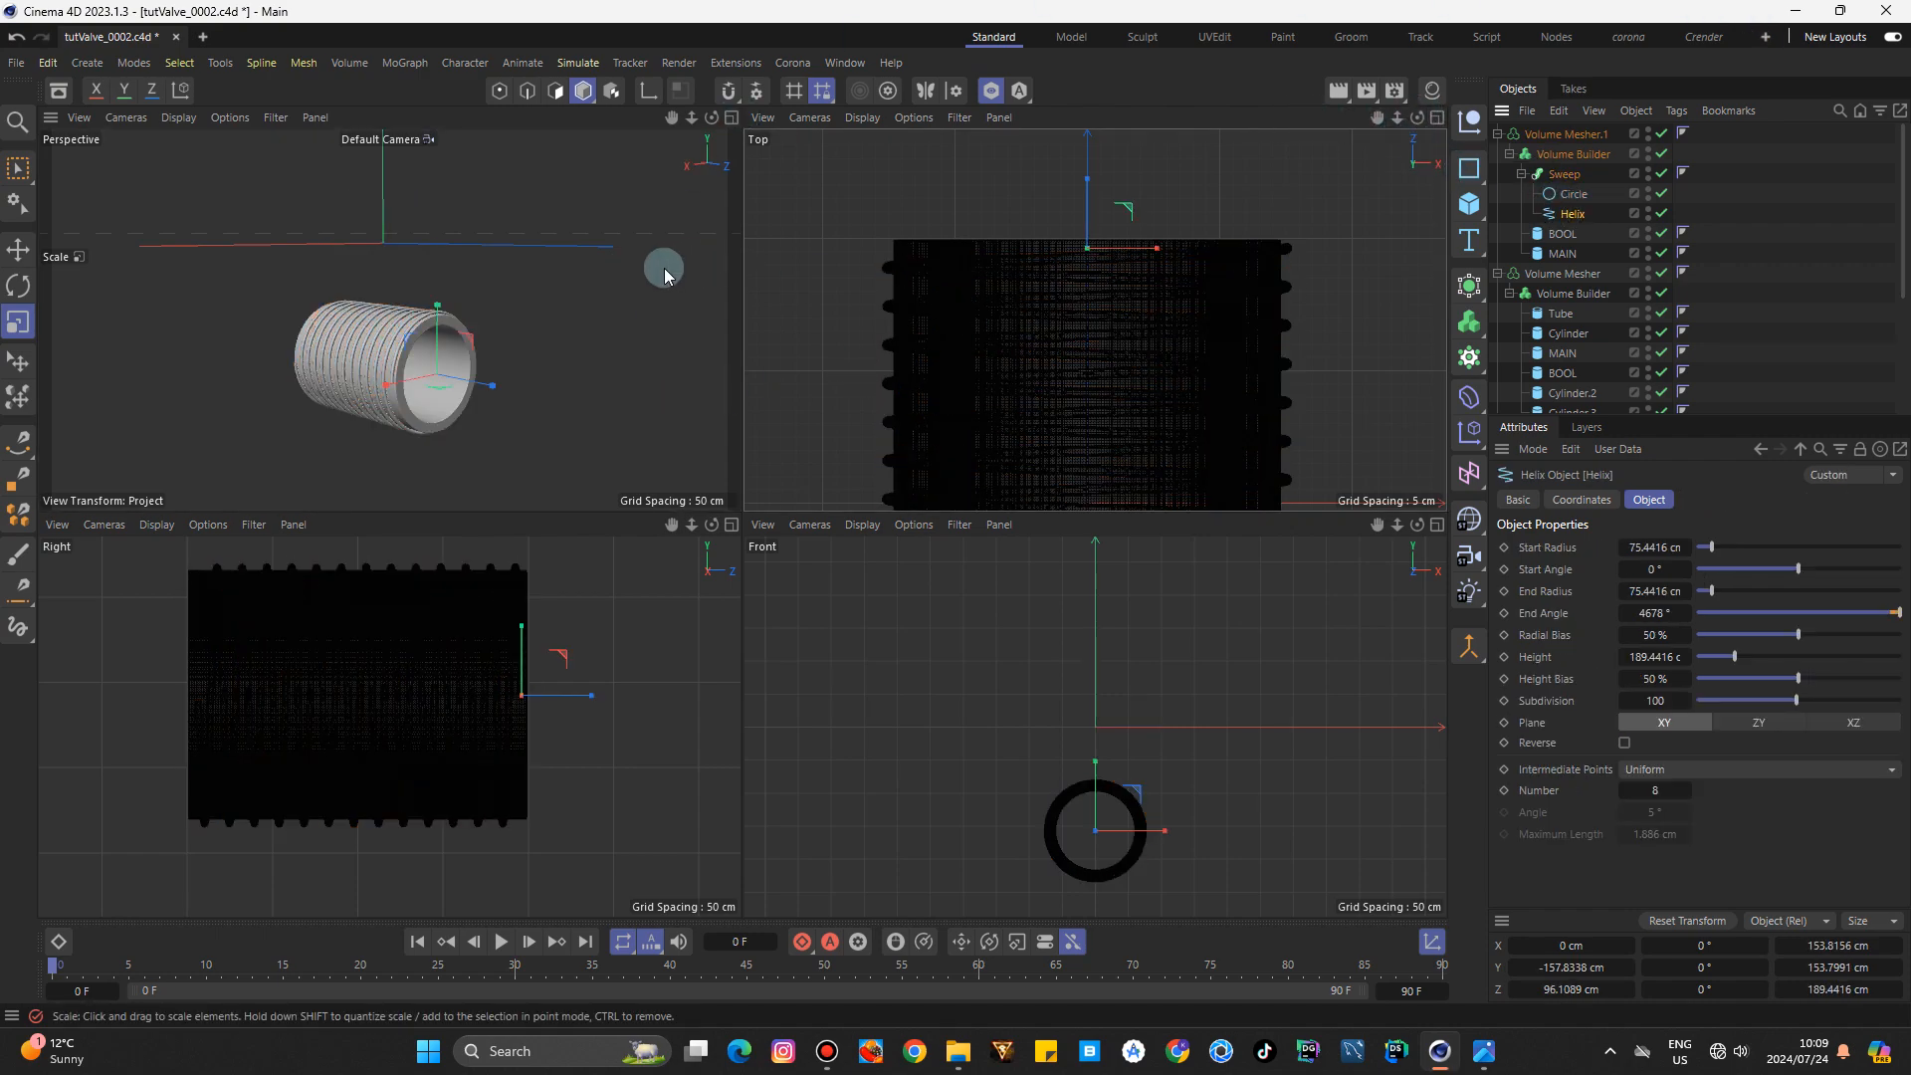
click(731, 118)
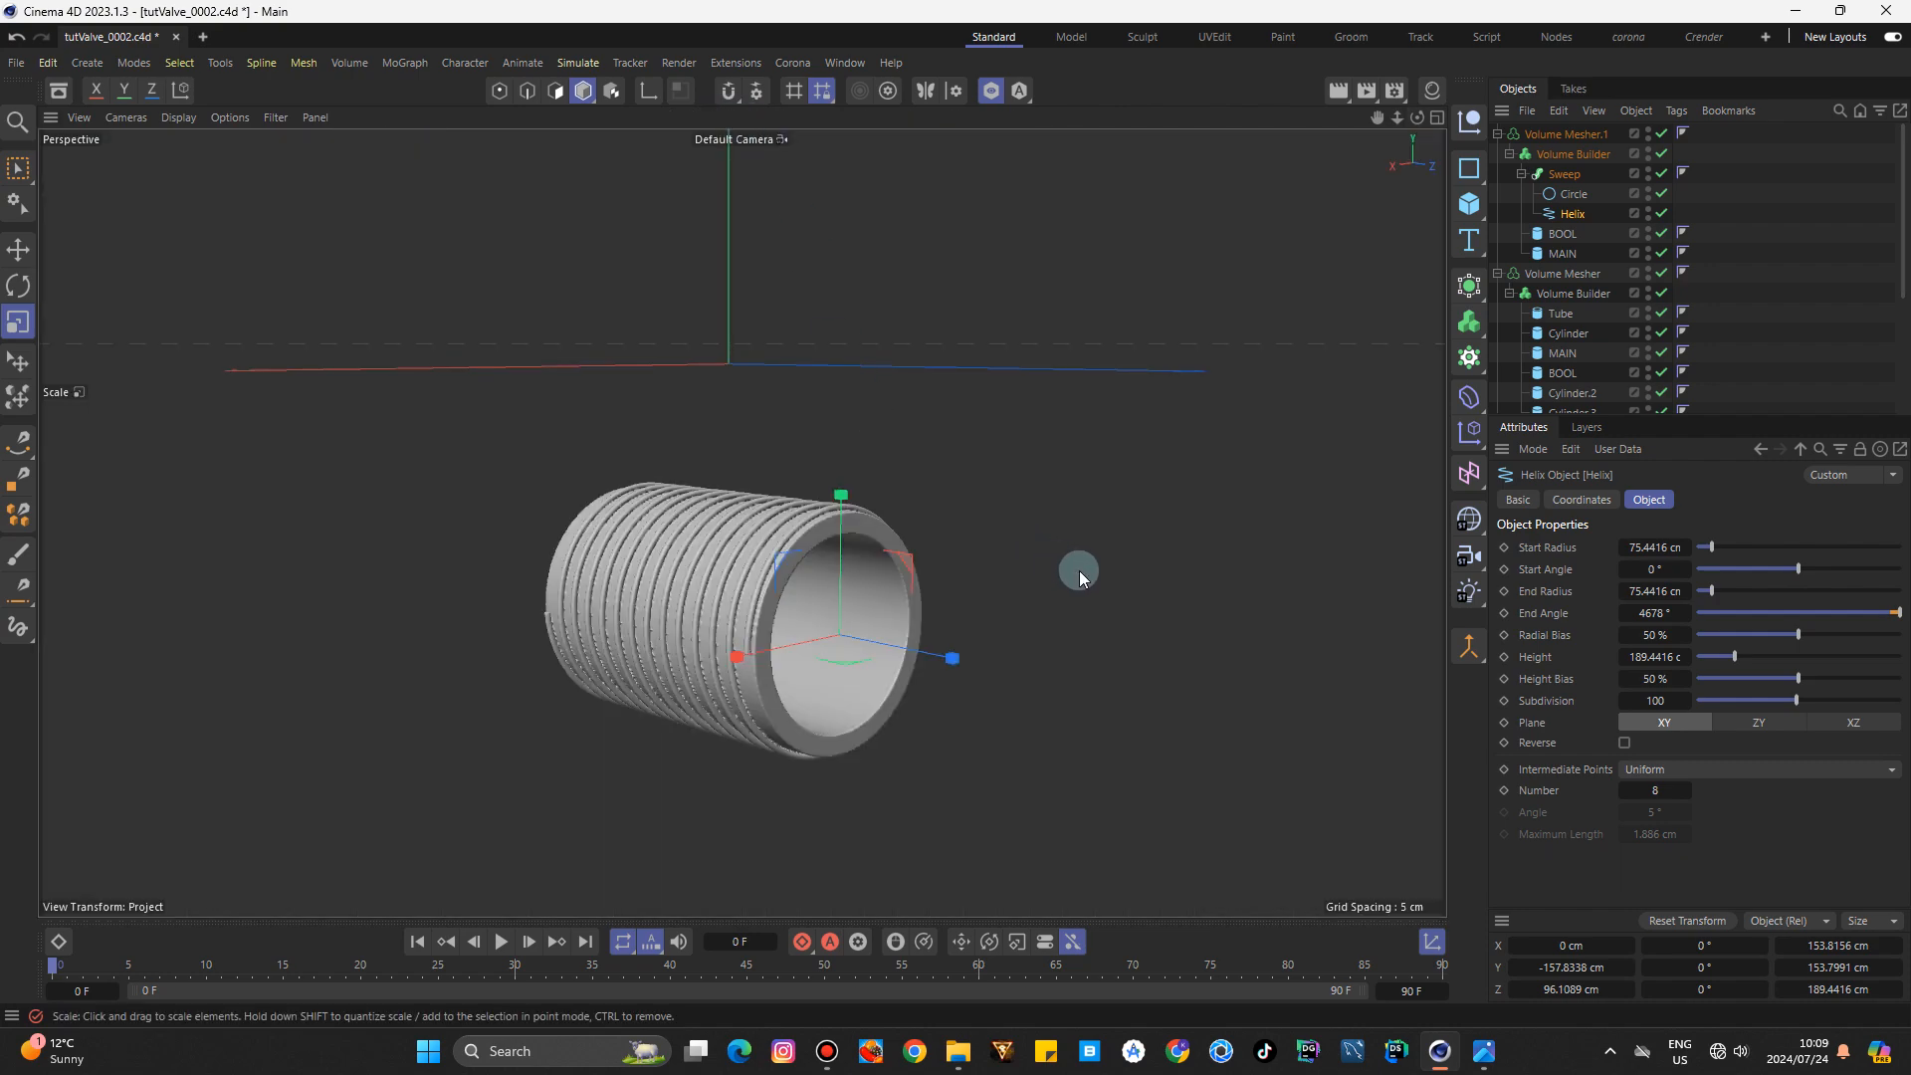
drag(1081, 576, 1078, 587)
Scale up the Sweep's Circle profile to a radius of about 2.5 cm for a thicker thread.
click(1573, 194)
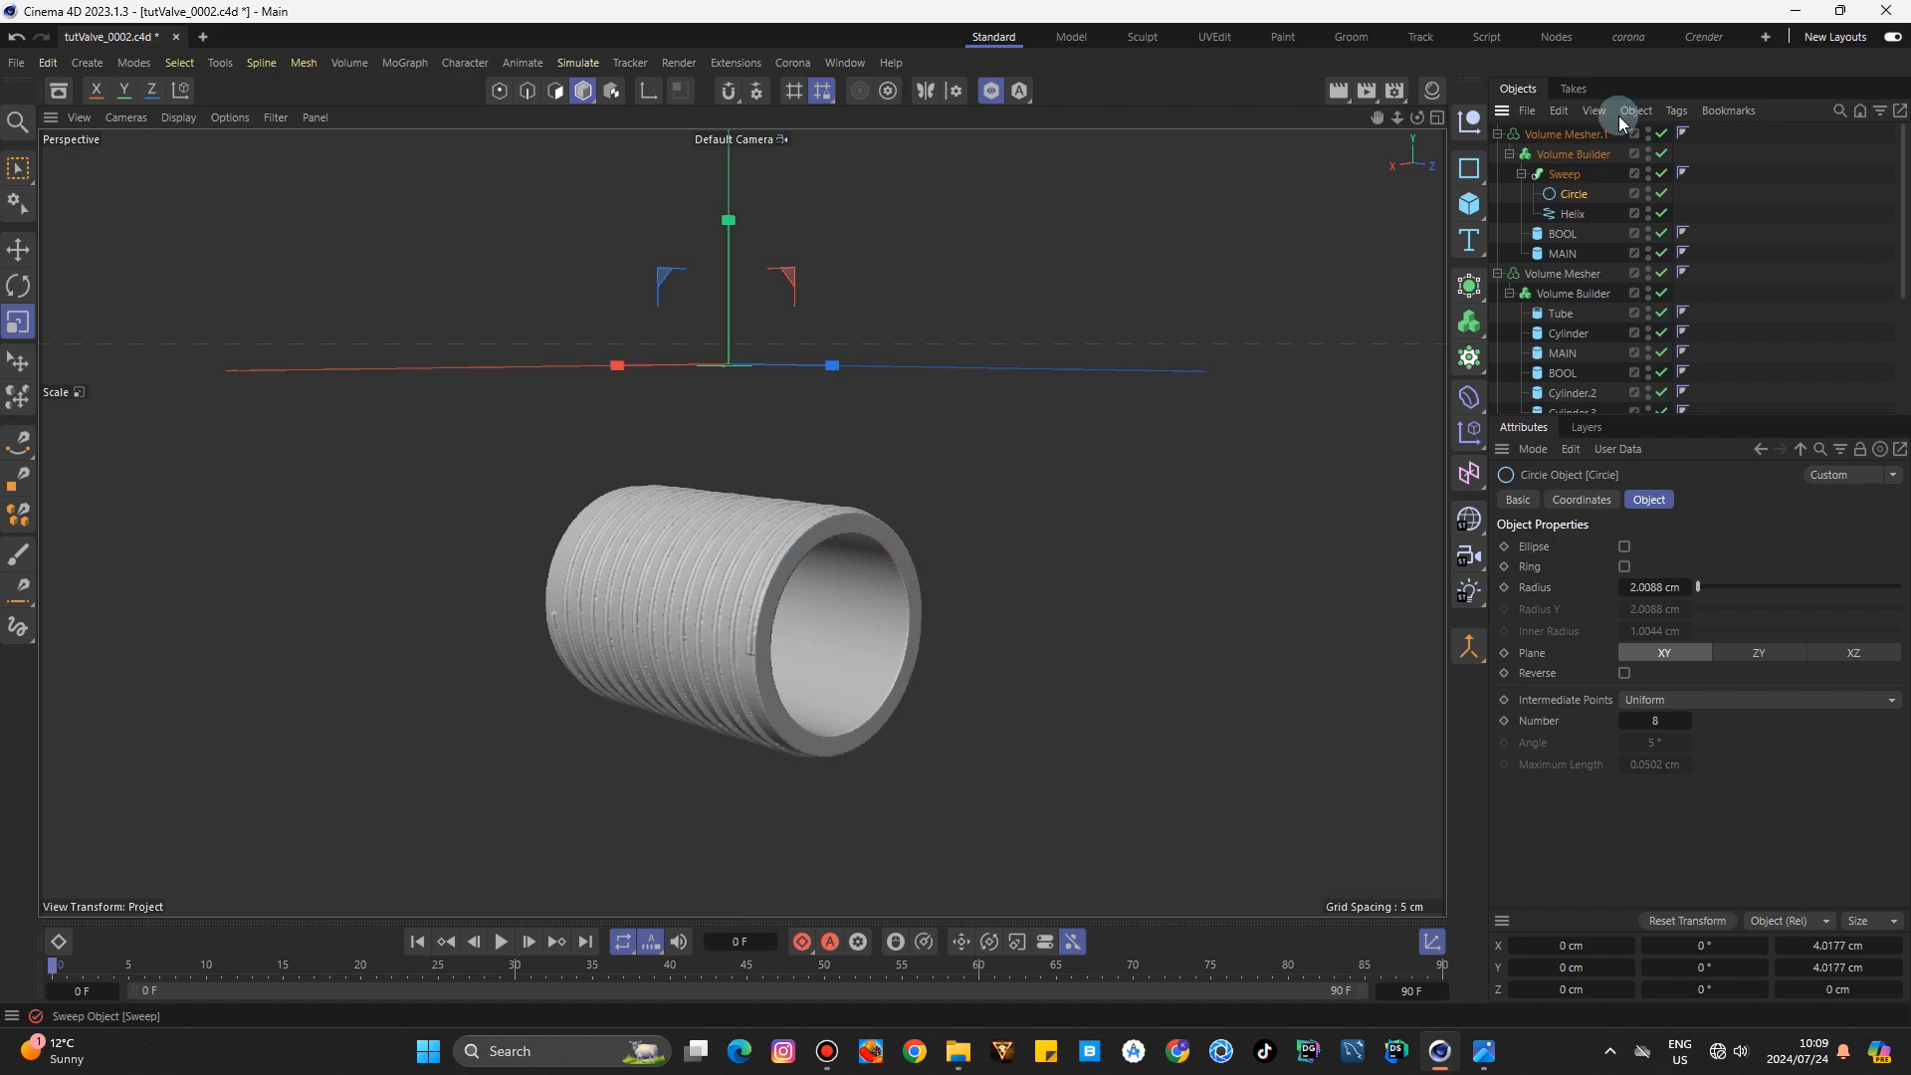
scroll(384, 482, up, 3)
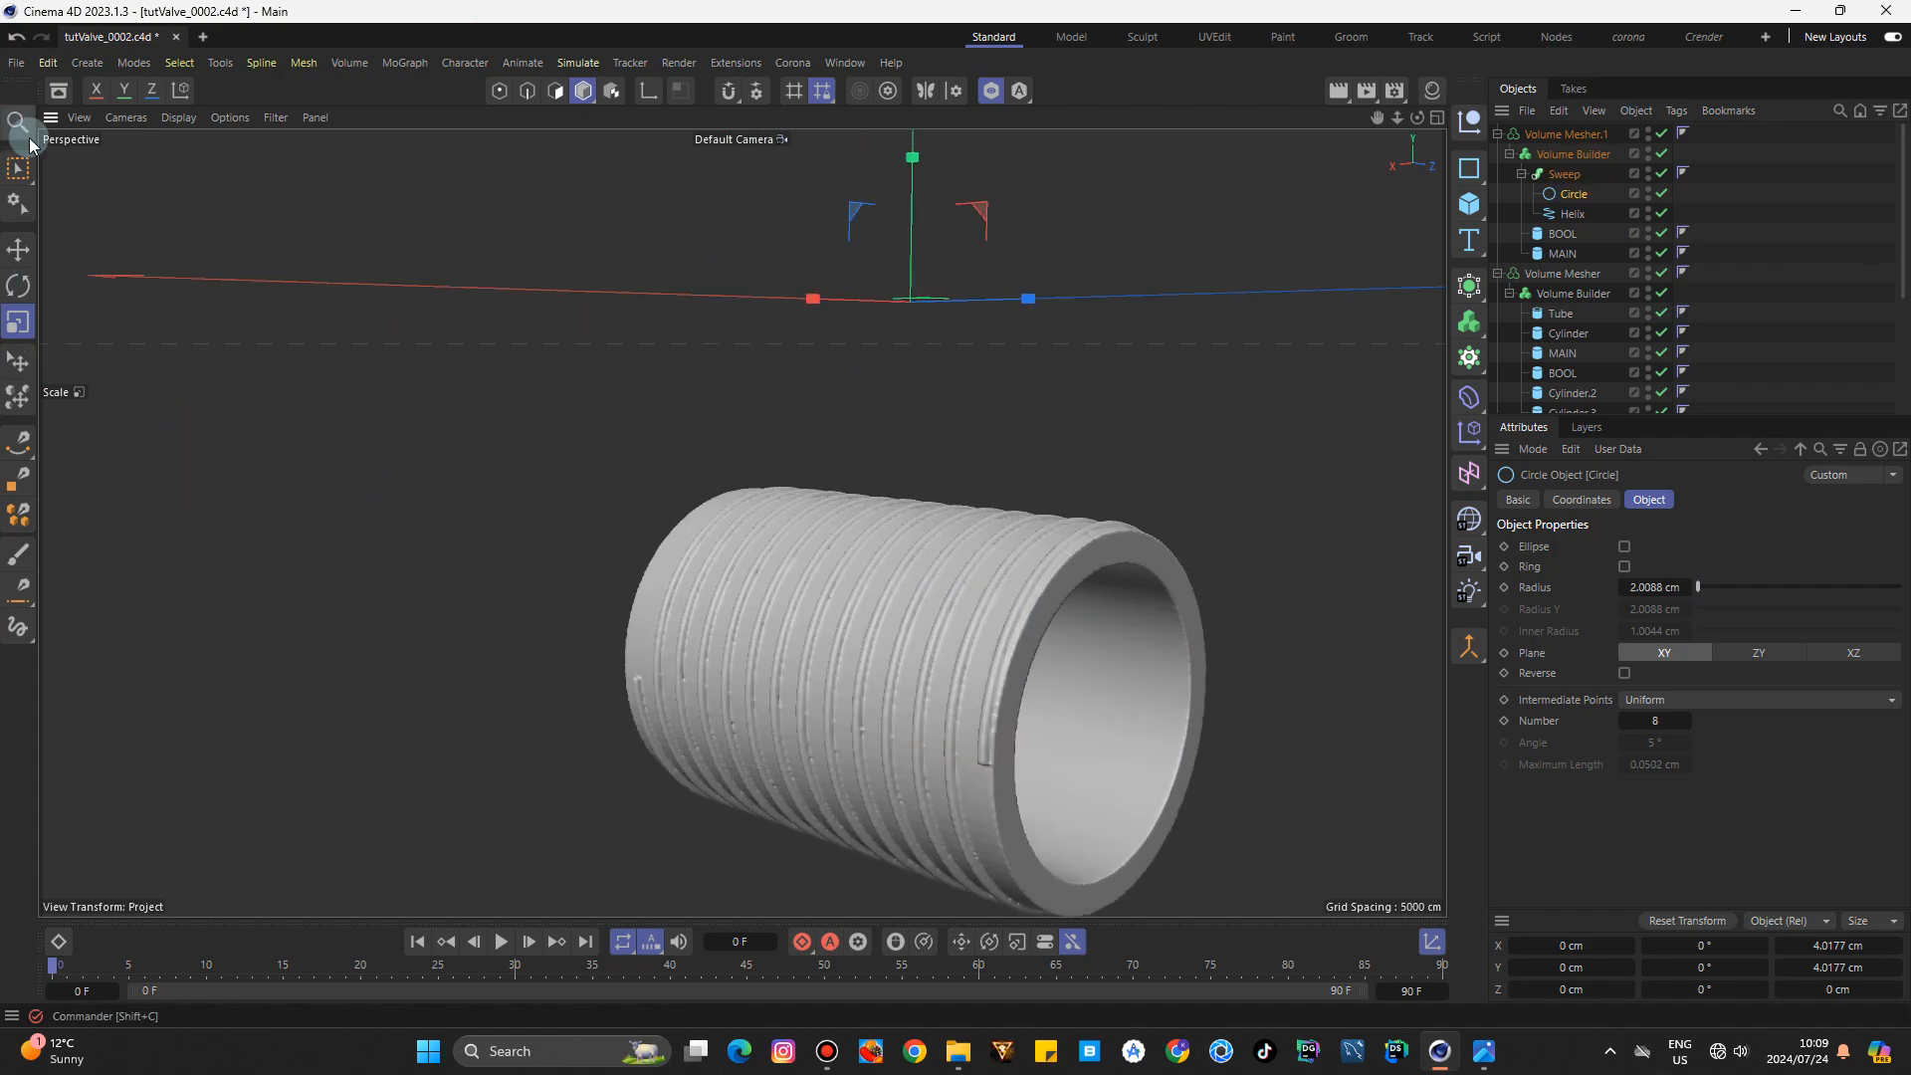
drag(506, 685, 691, 686)
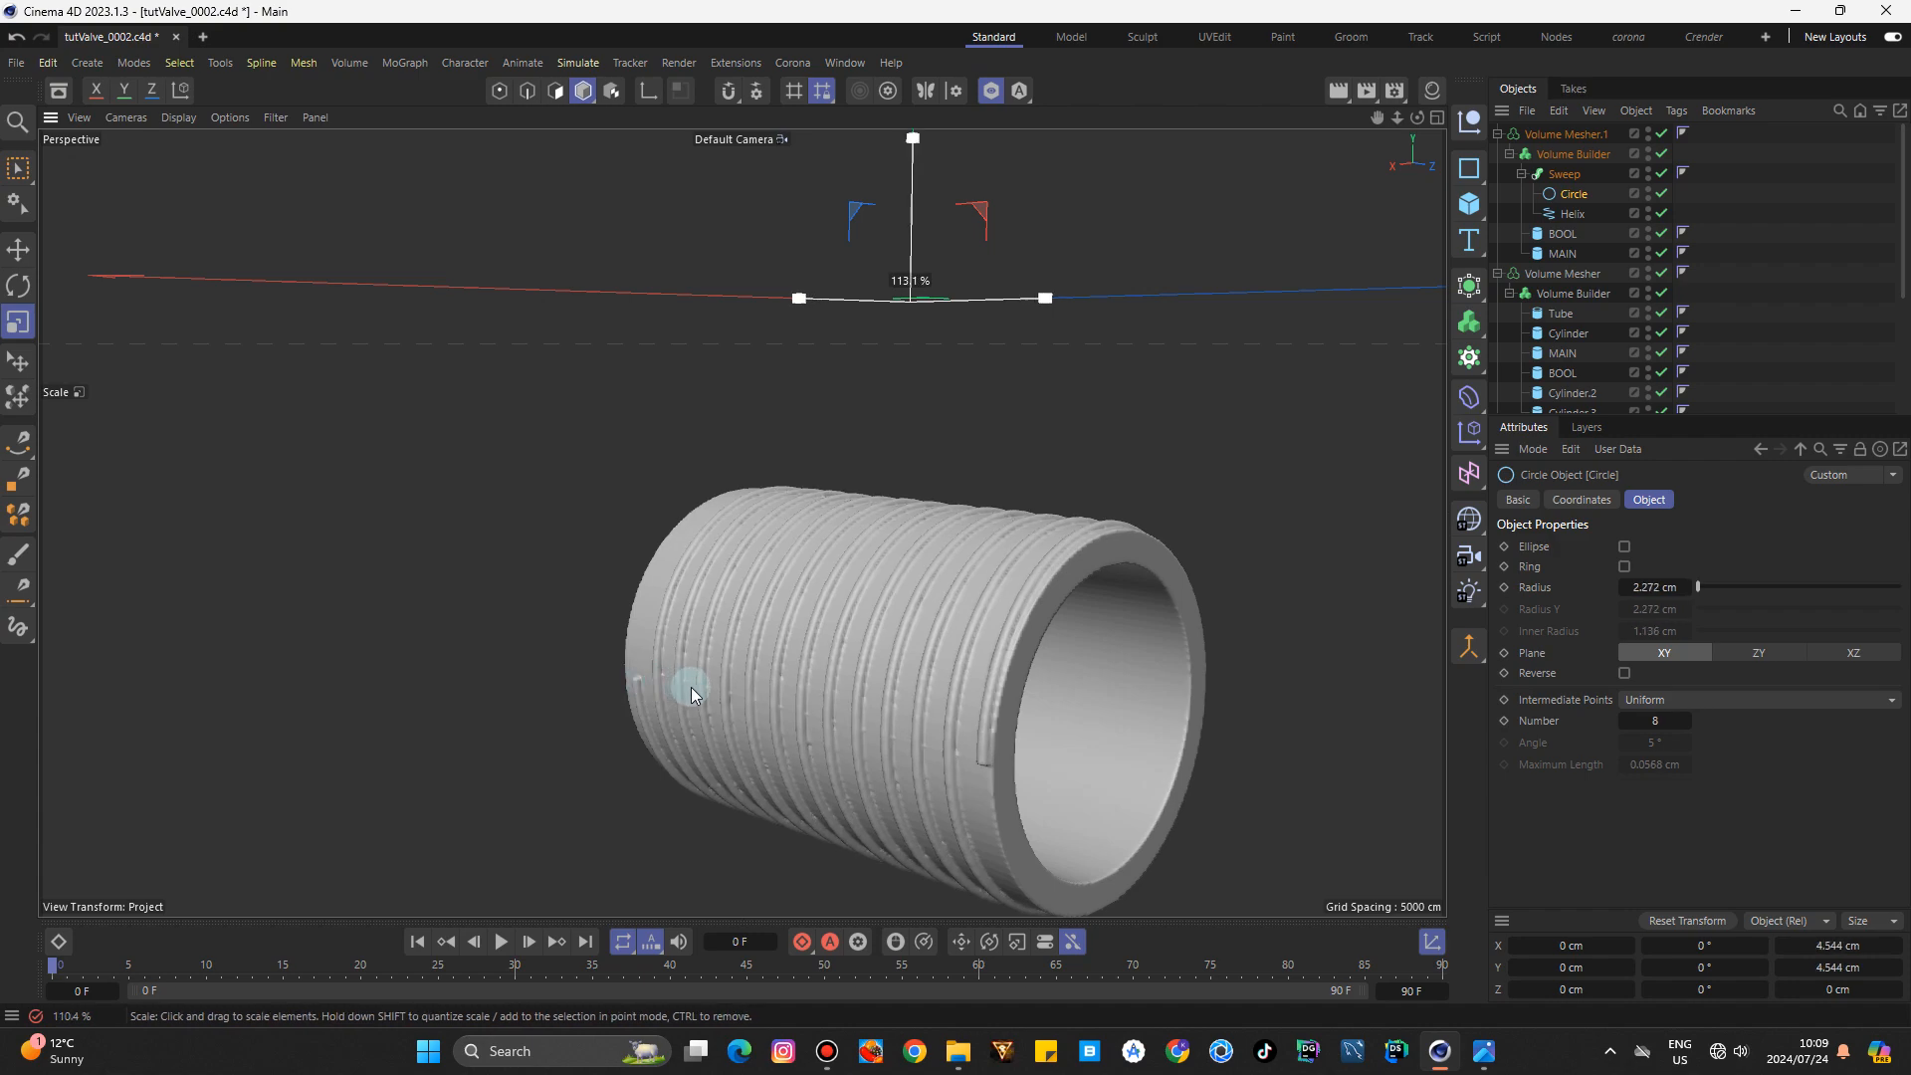
drag(841, 766, 860, 767)
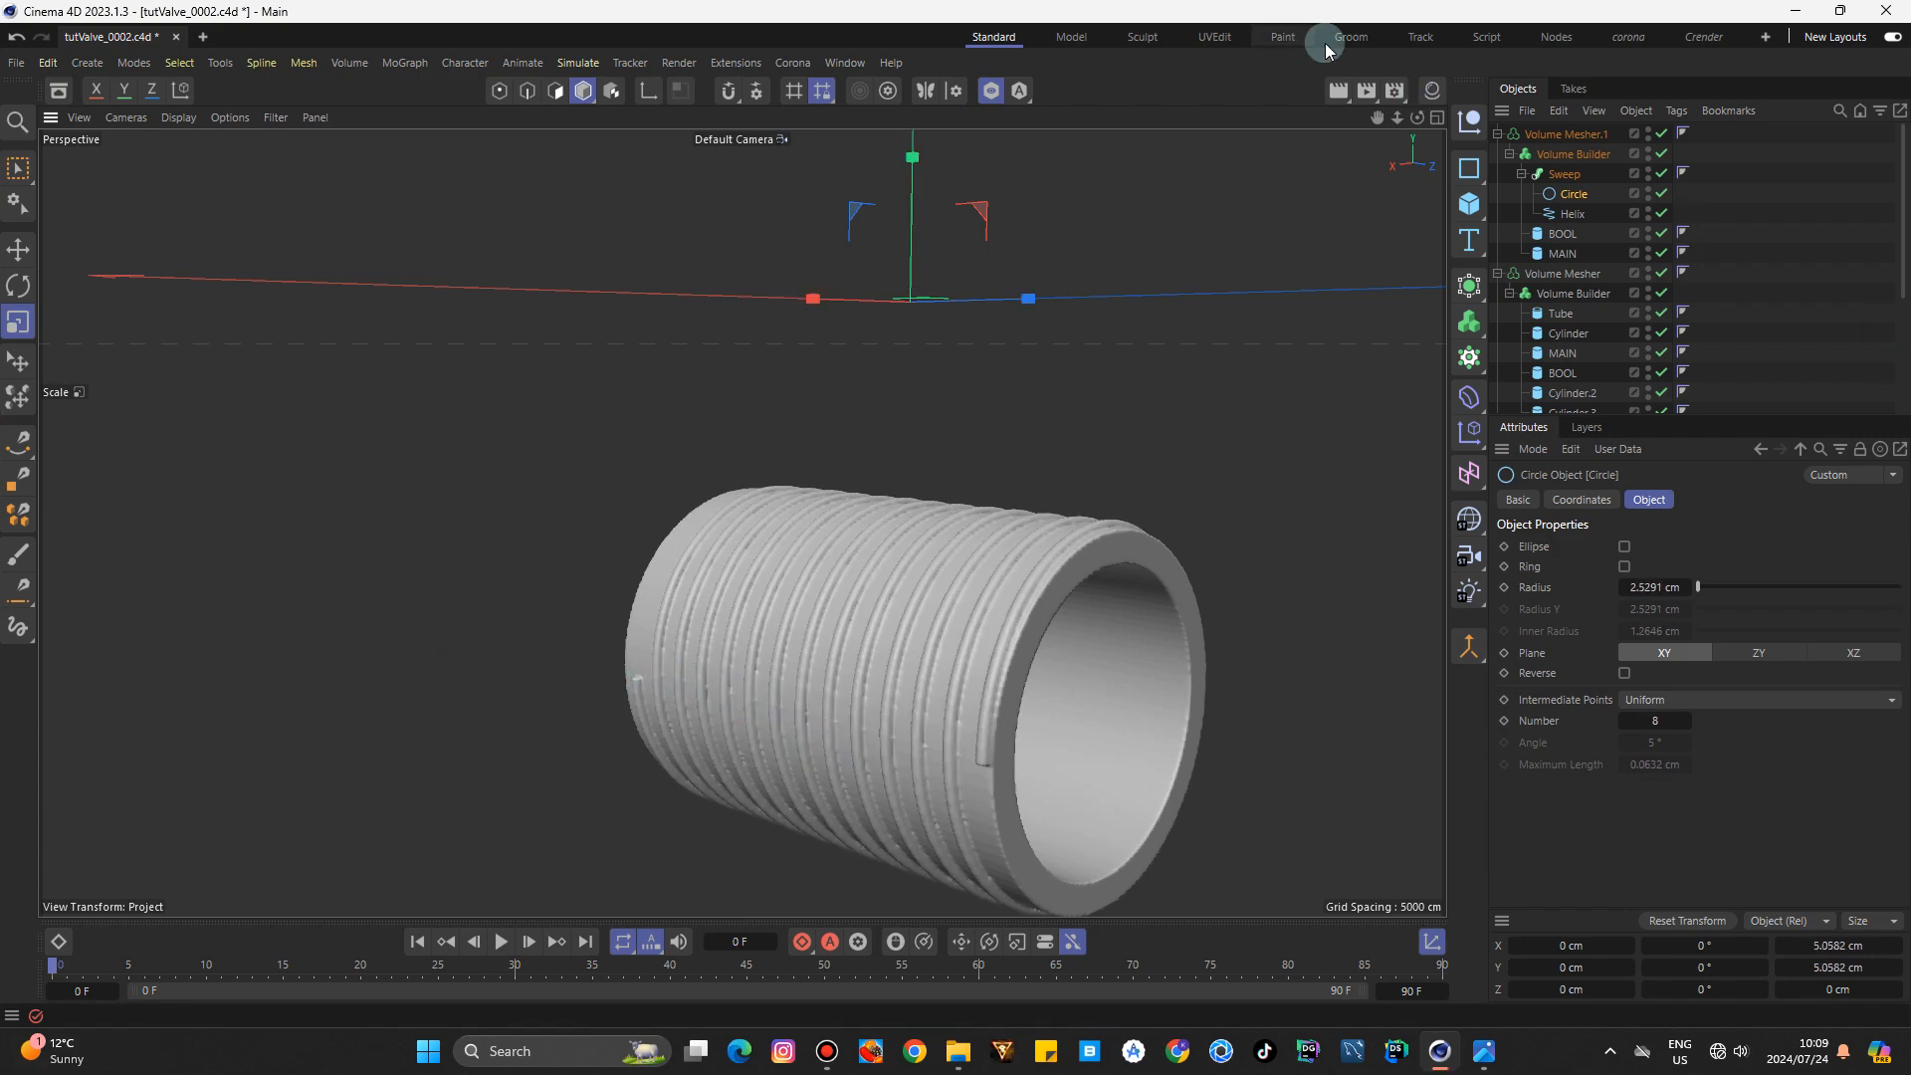
Collapse the threaded pipe's Volume Builder hierarchy and turn off viewport solo so the whole valve is shown.
click(1521, 174)
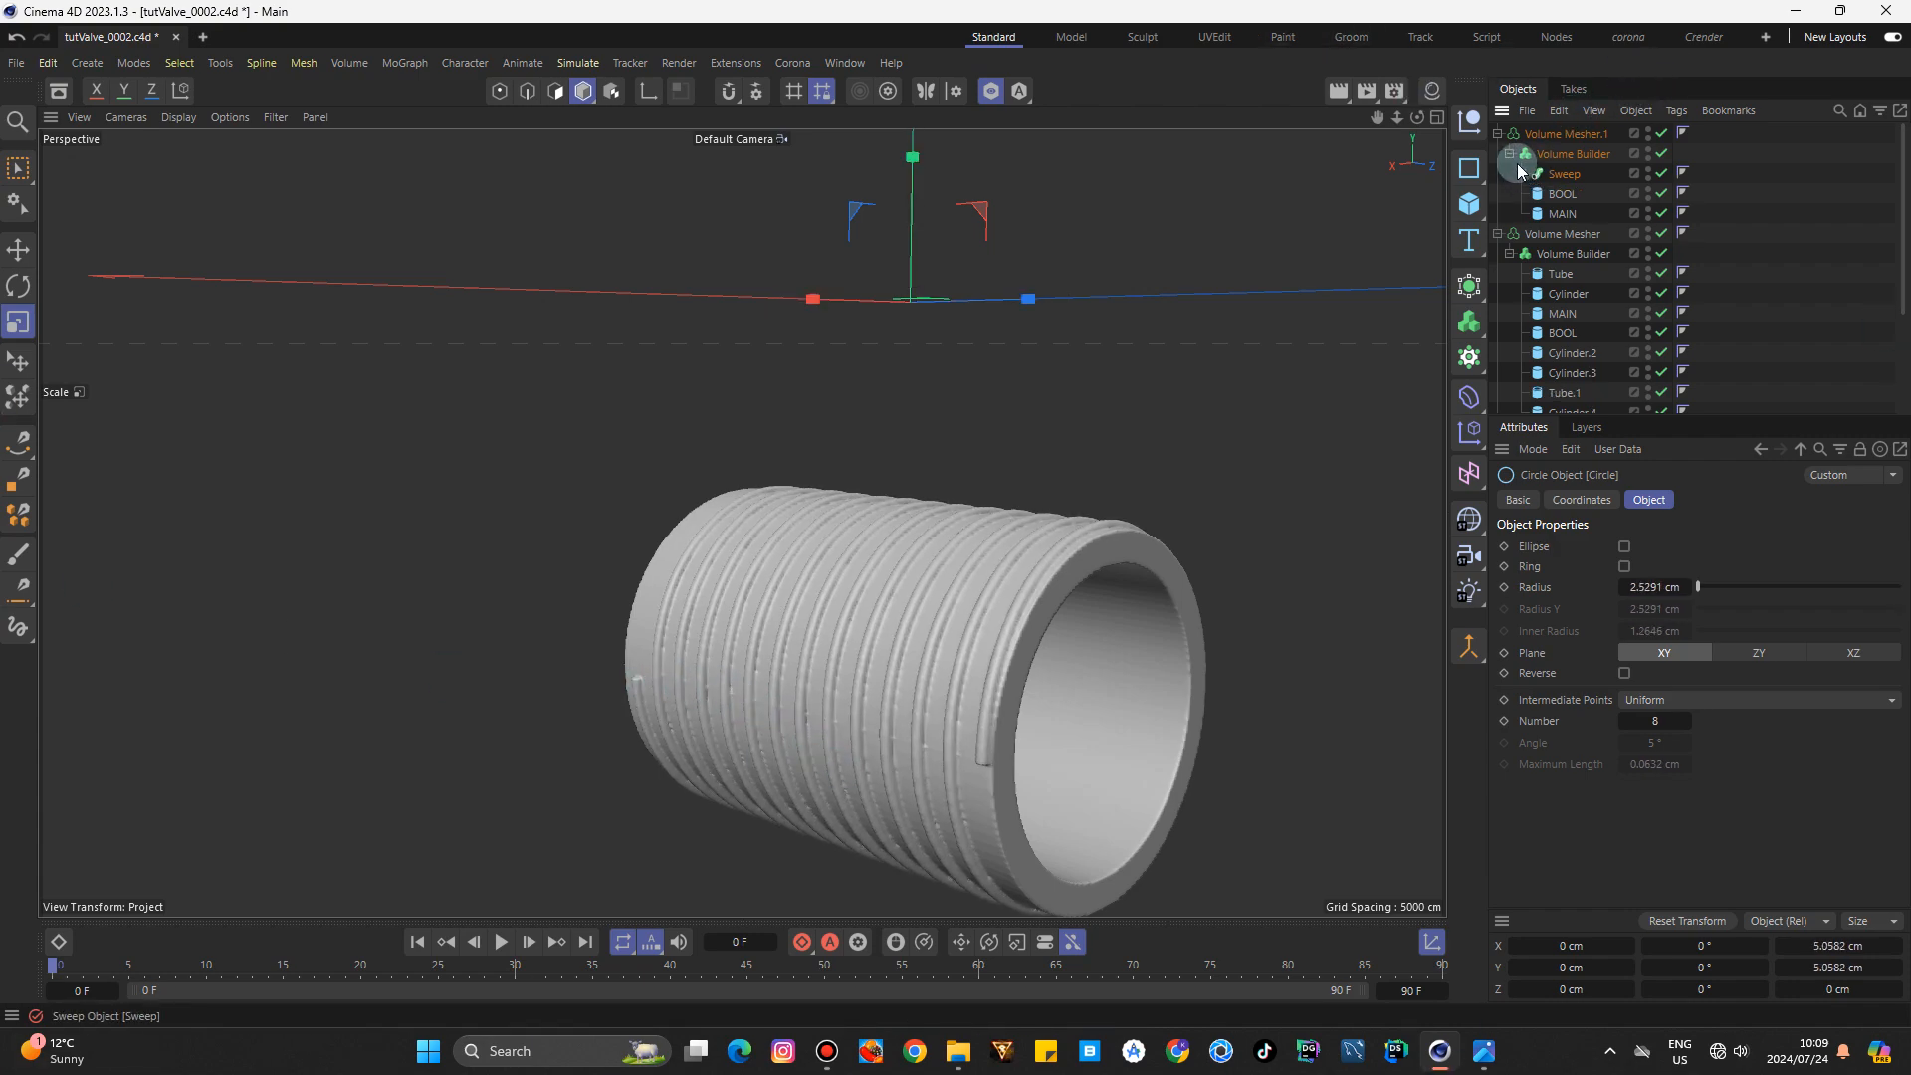
click(1509, 154)
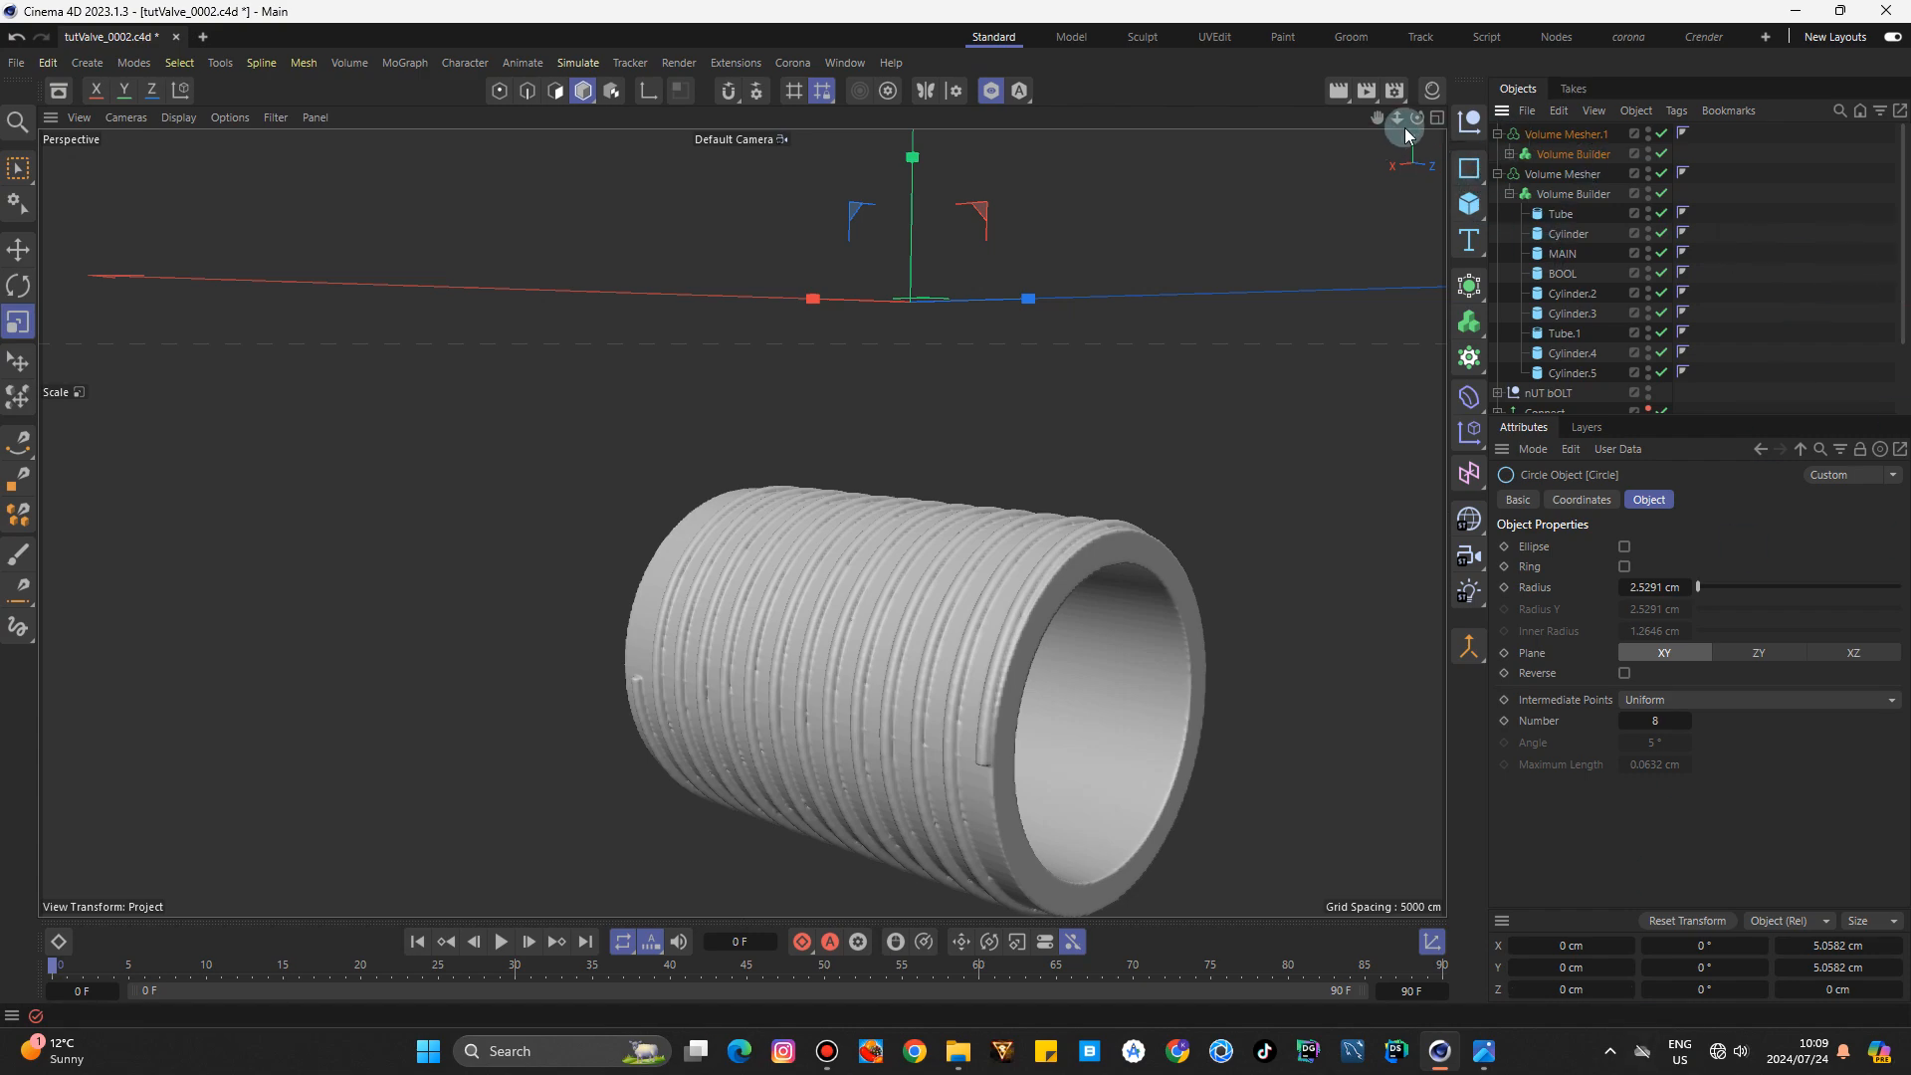
drag(1417, 118, 1901, 91)
drag(1377, 117, 1470, 138)
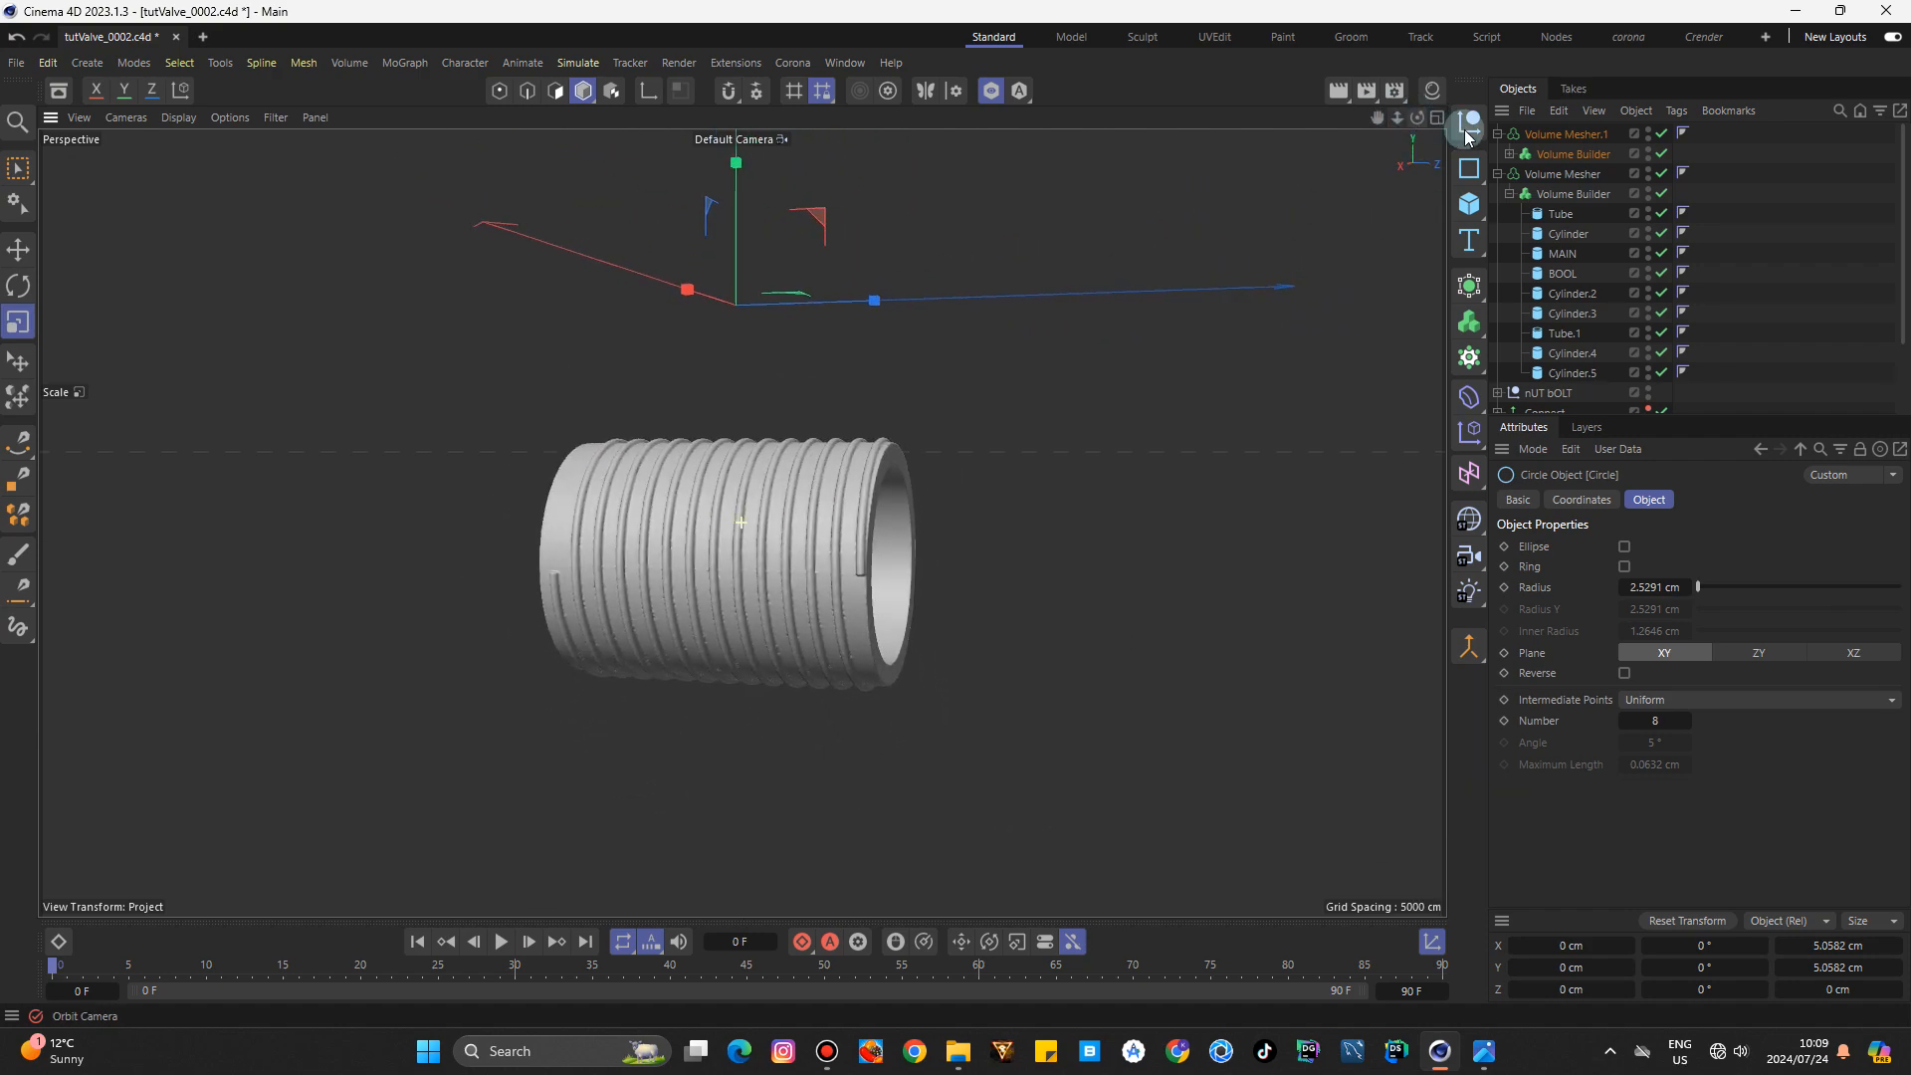
click(991, 91)
drag(1418, 118, 1438, 123)
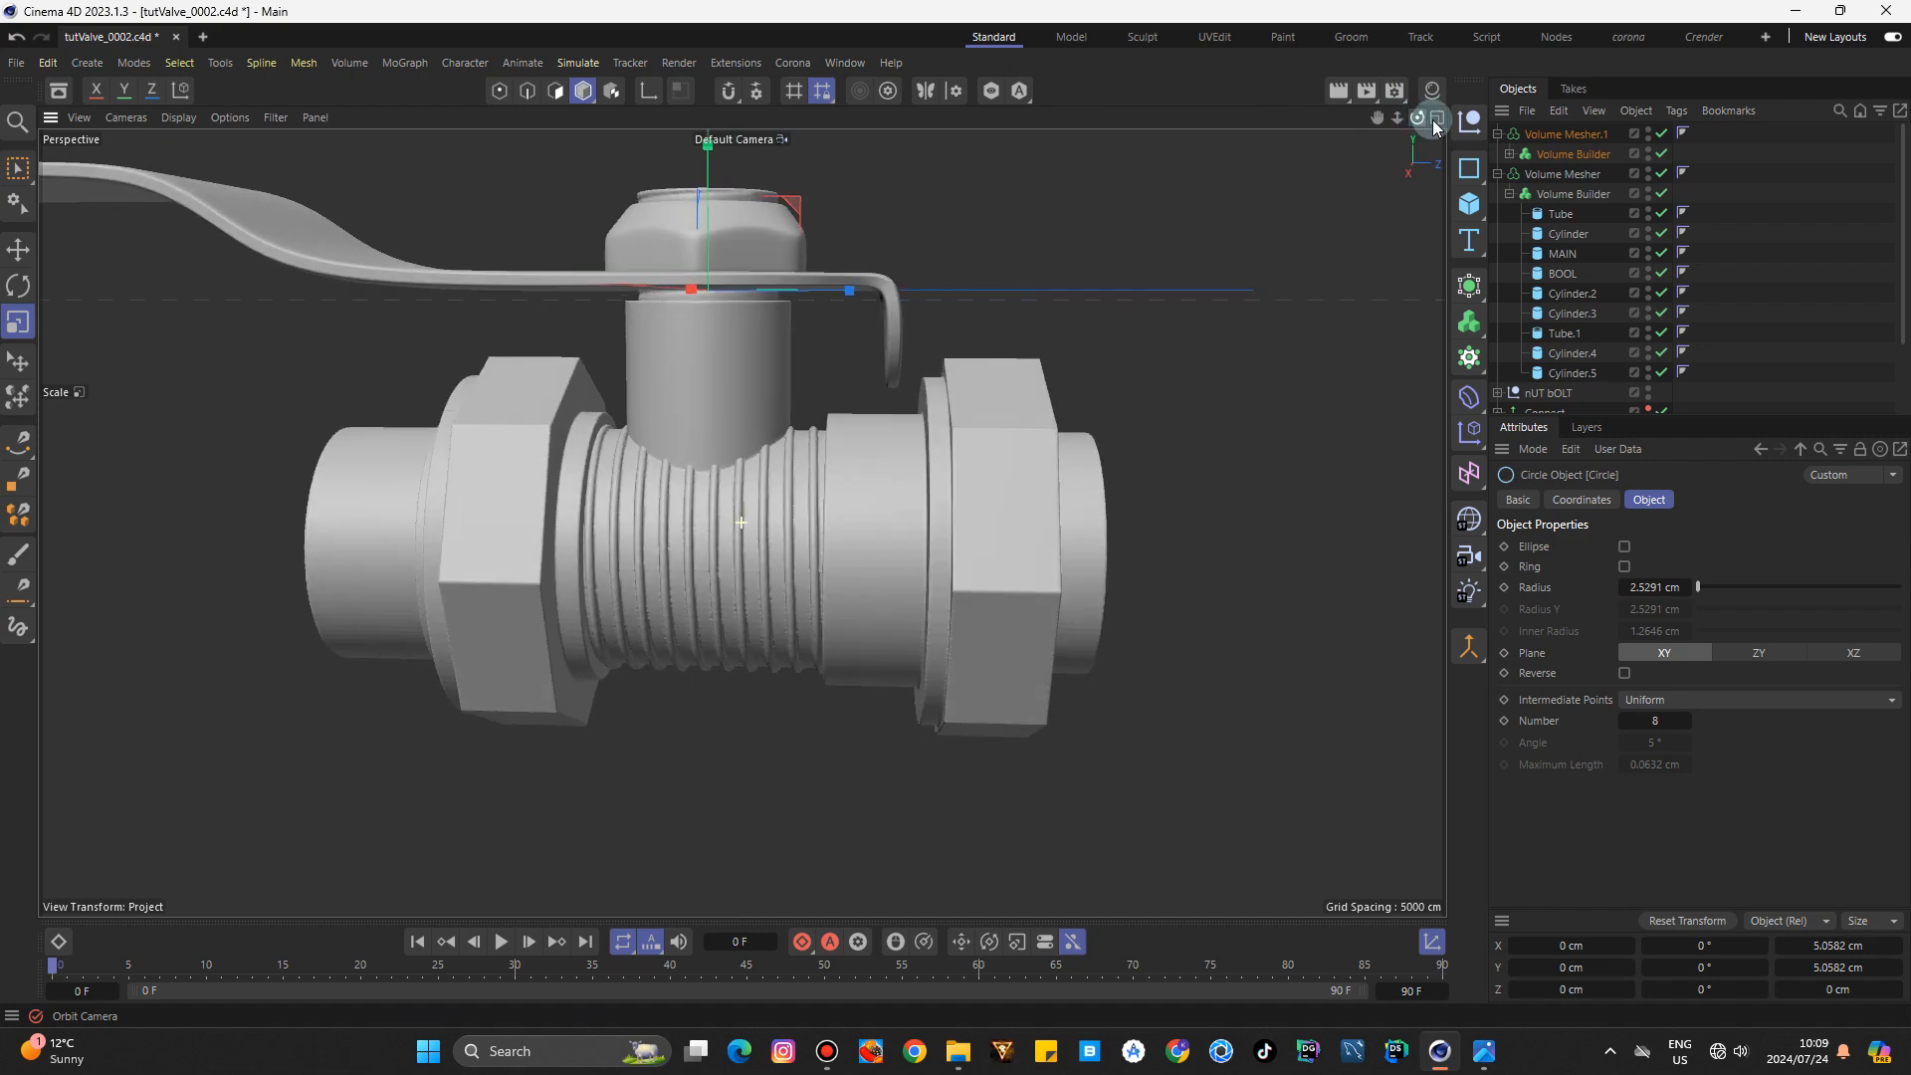
Move Volume Mesher.1 with the threaded pipe along Z to about -190 cm, at the outer end of the valve body.
click(1500, 133)
click(1517, 135)
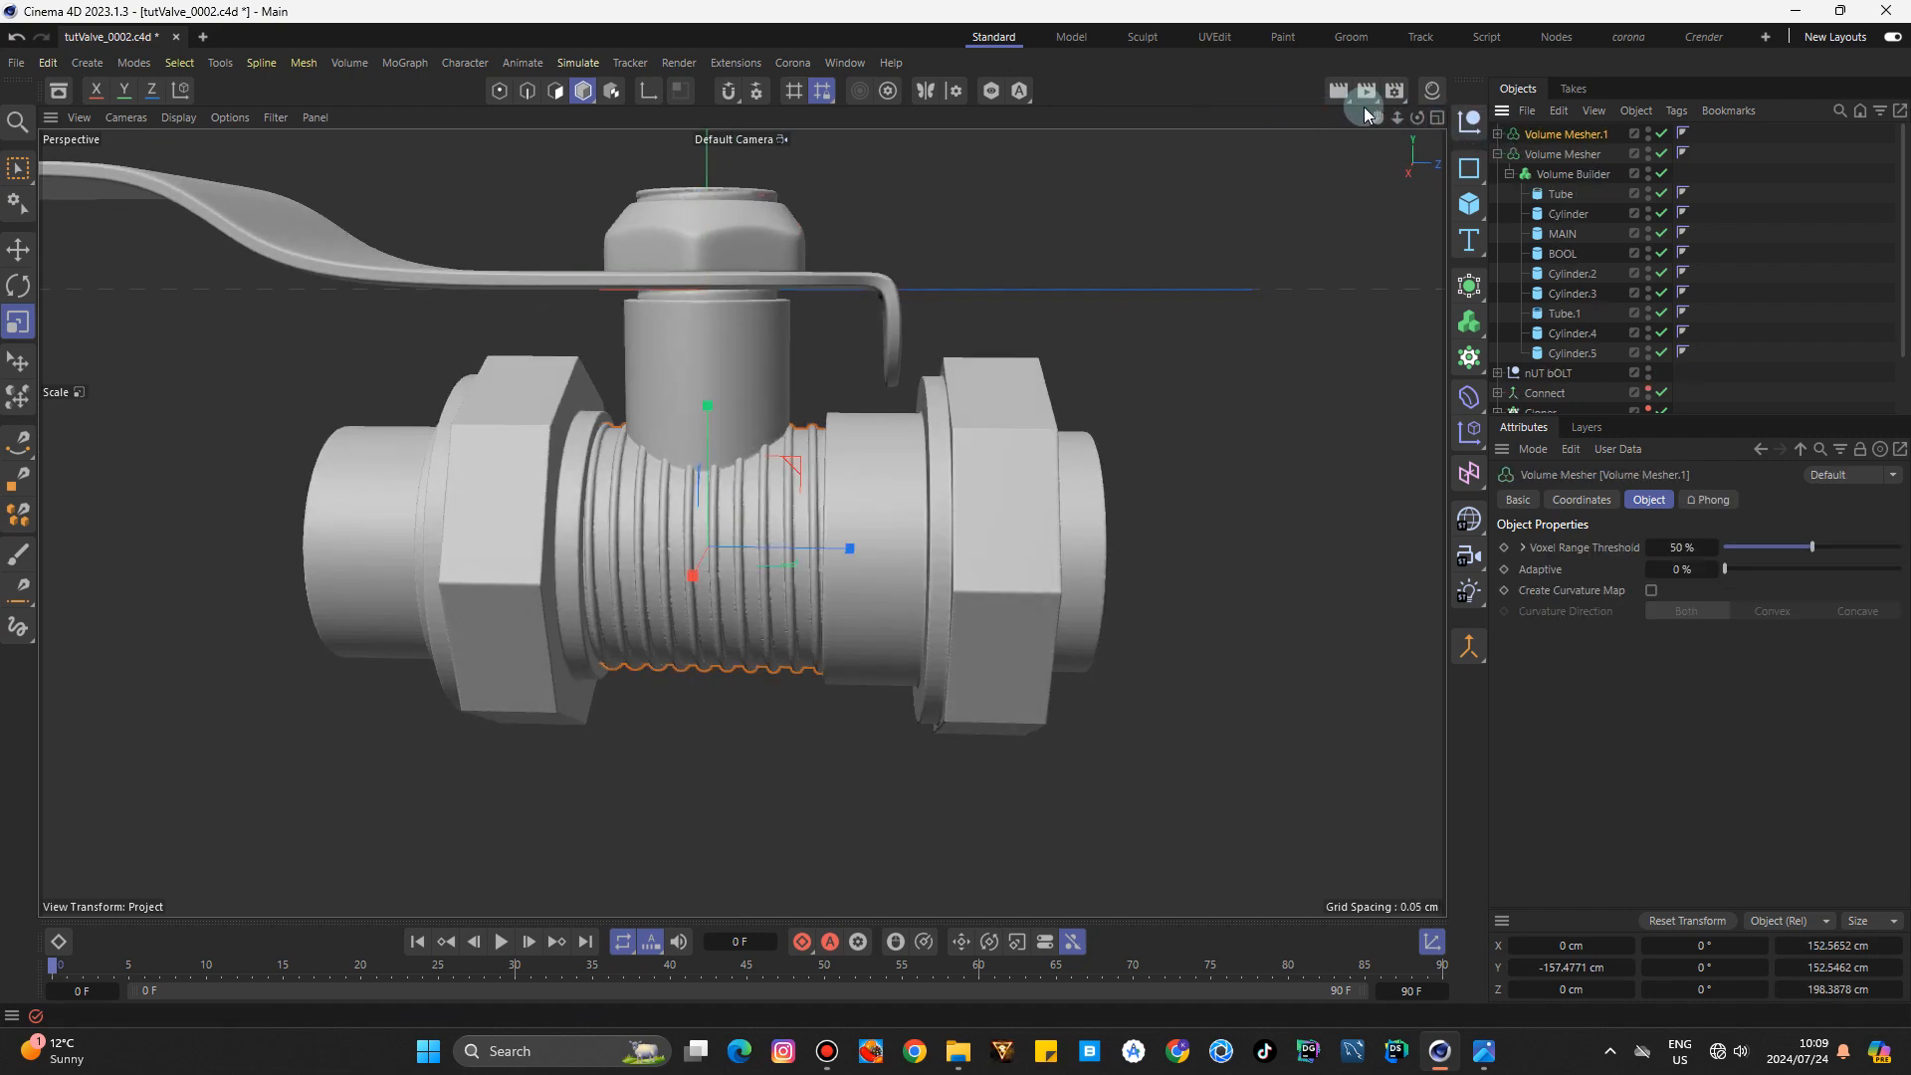
drag(1377, 123, 1419, 119)
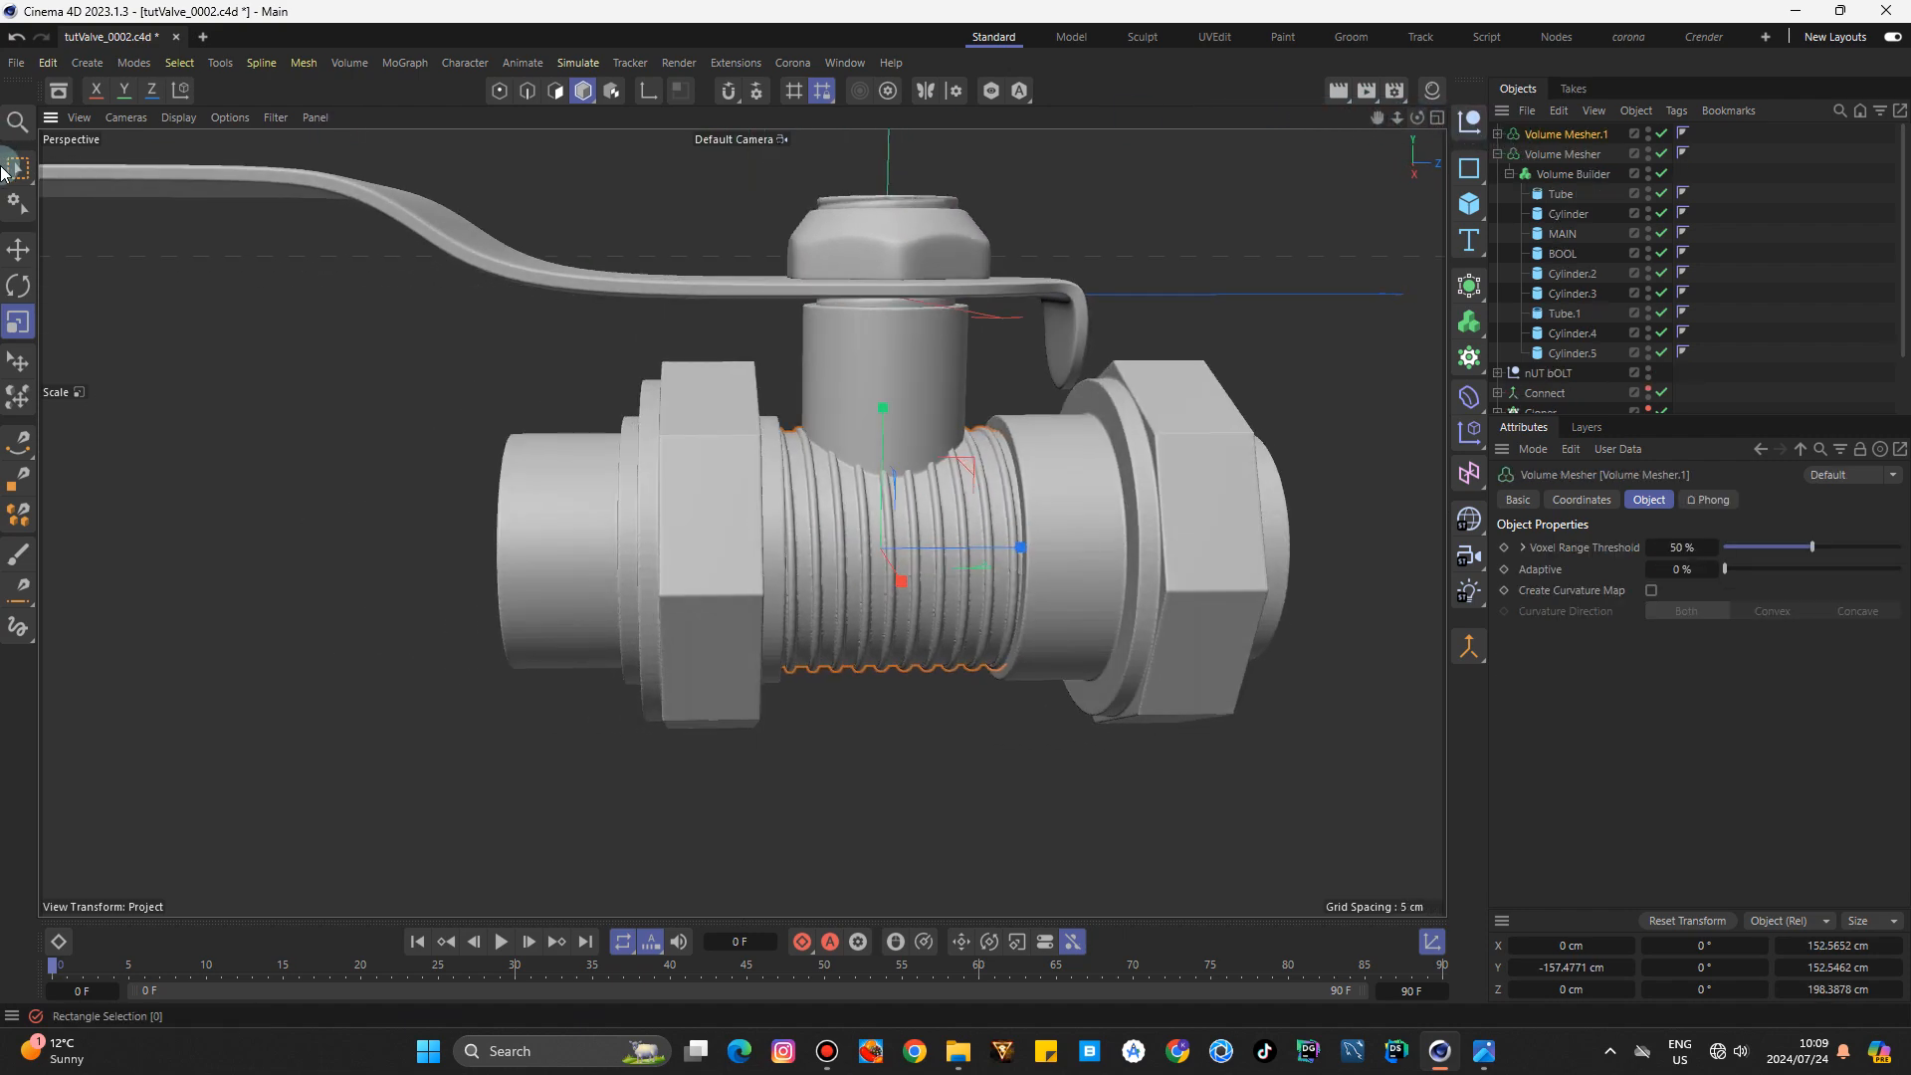
click(23, 262)
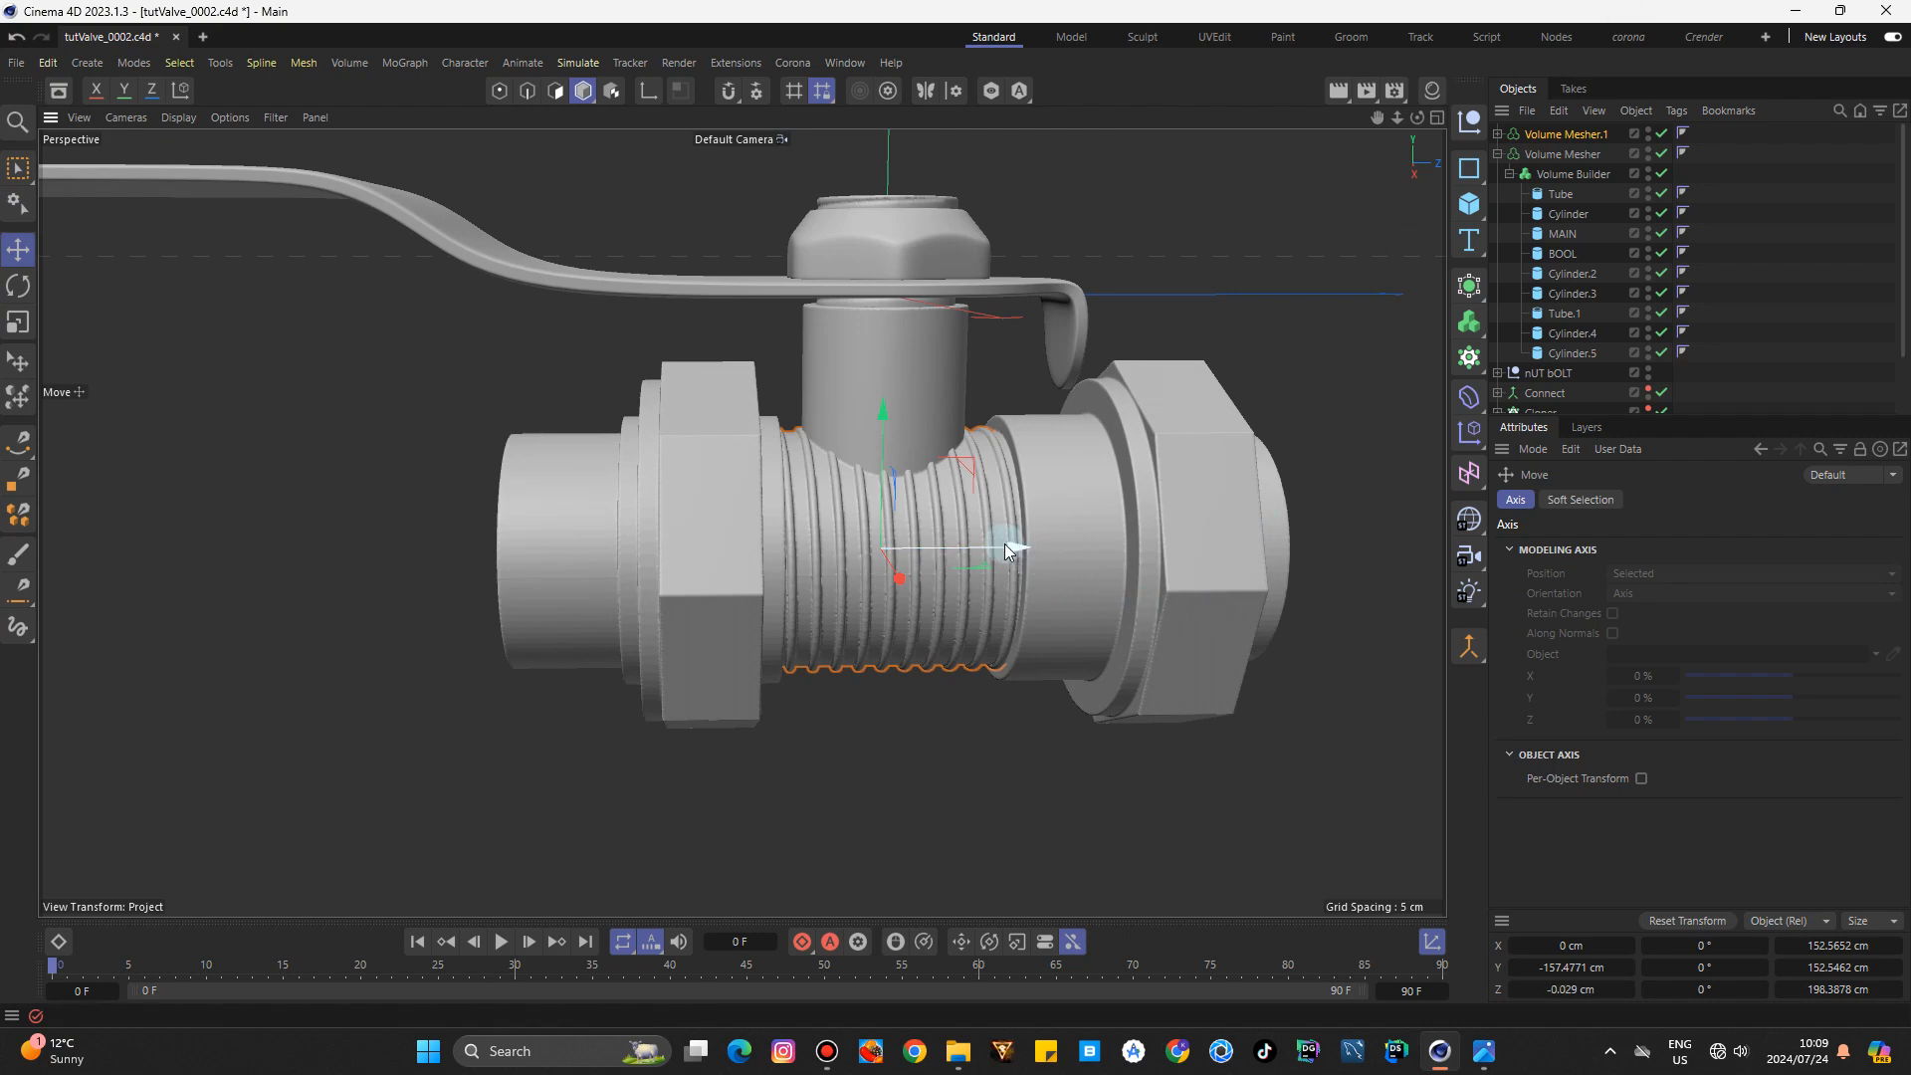
drag(1005, 544, 719, 535)
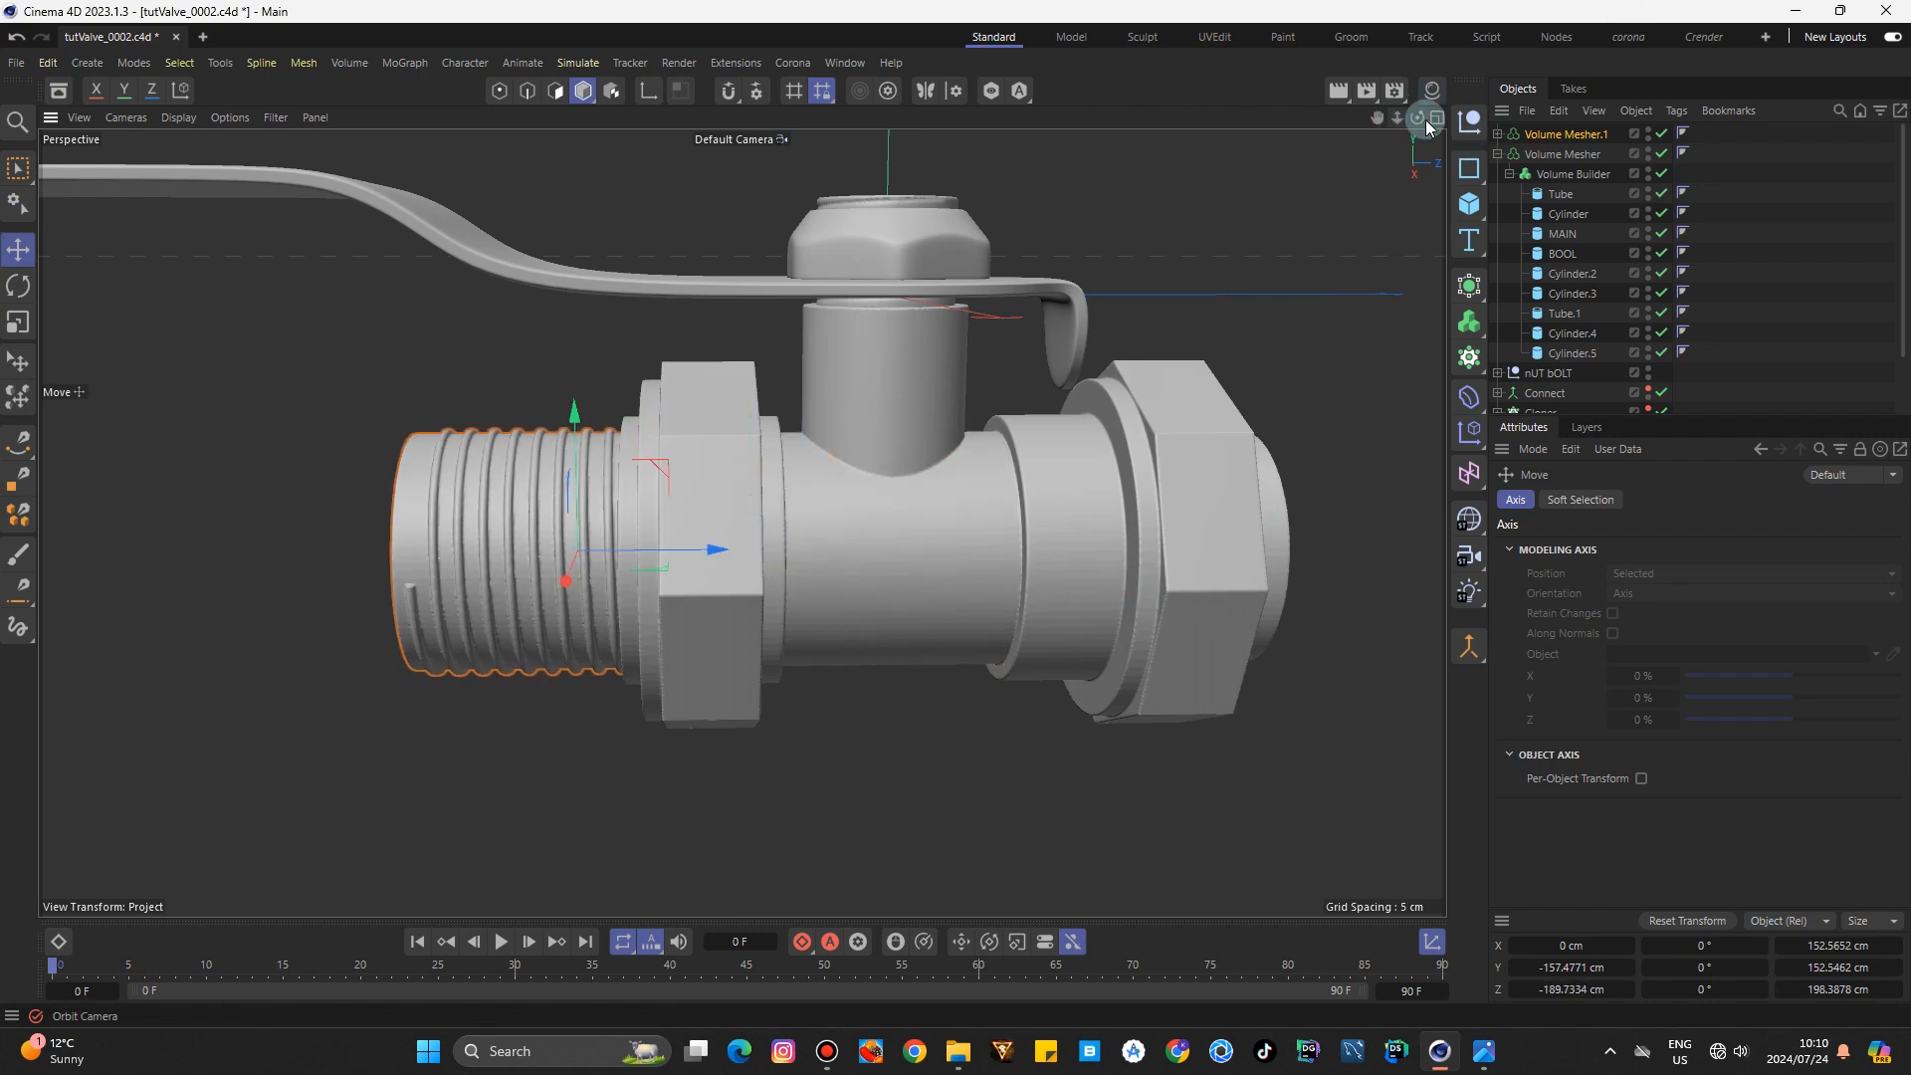
drag(1428, 126, 1383, 119)
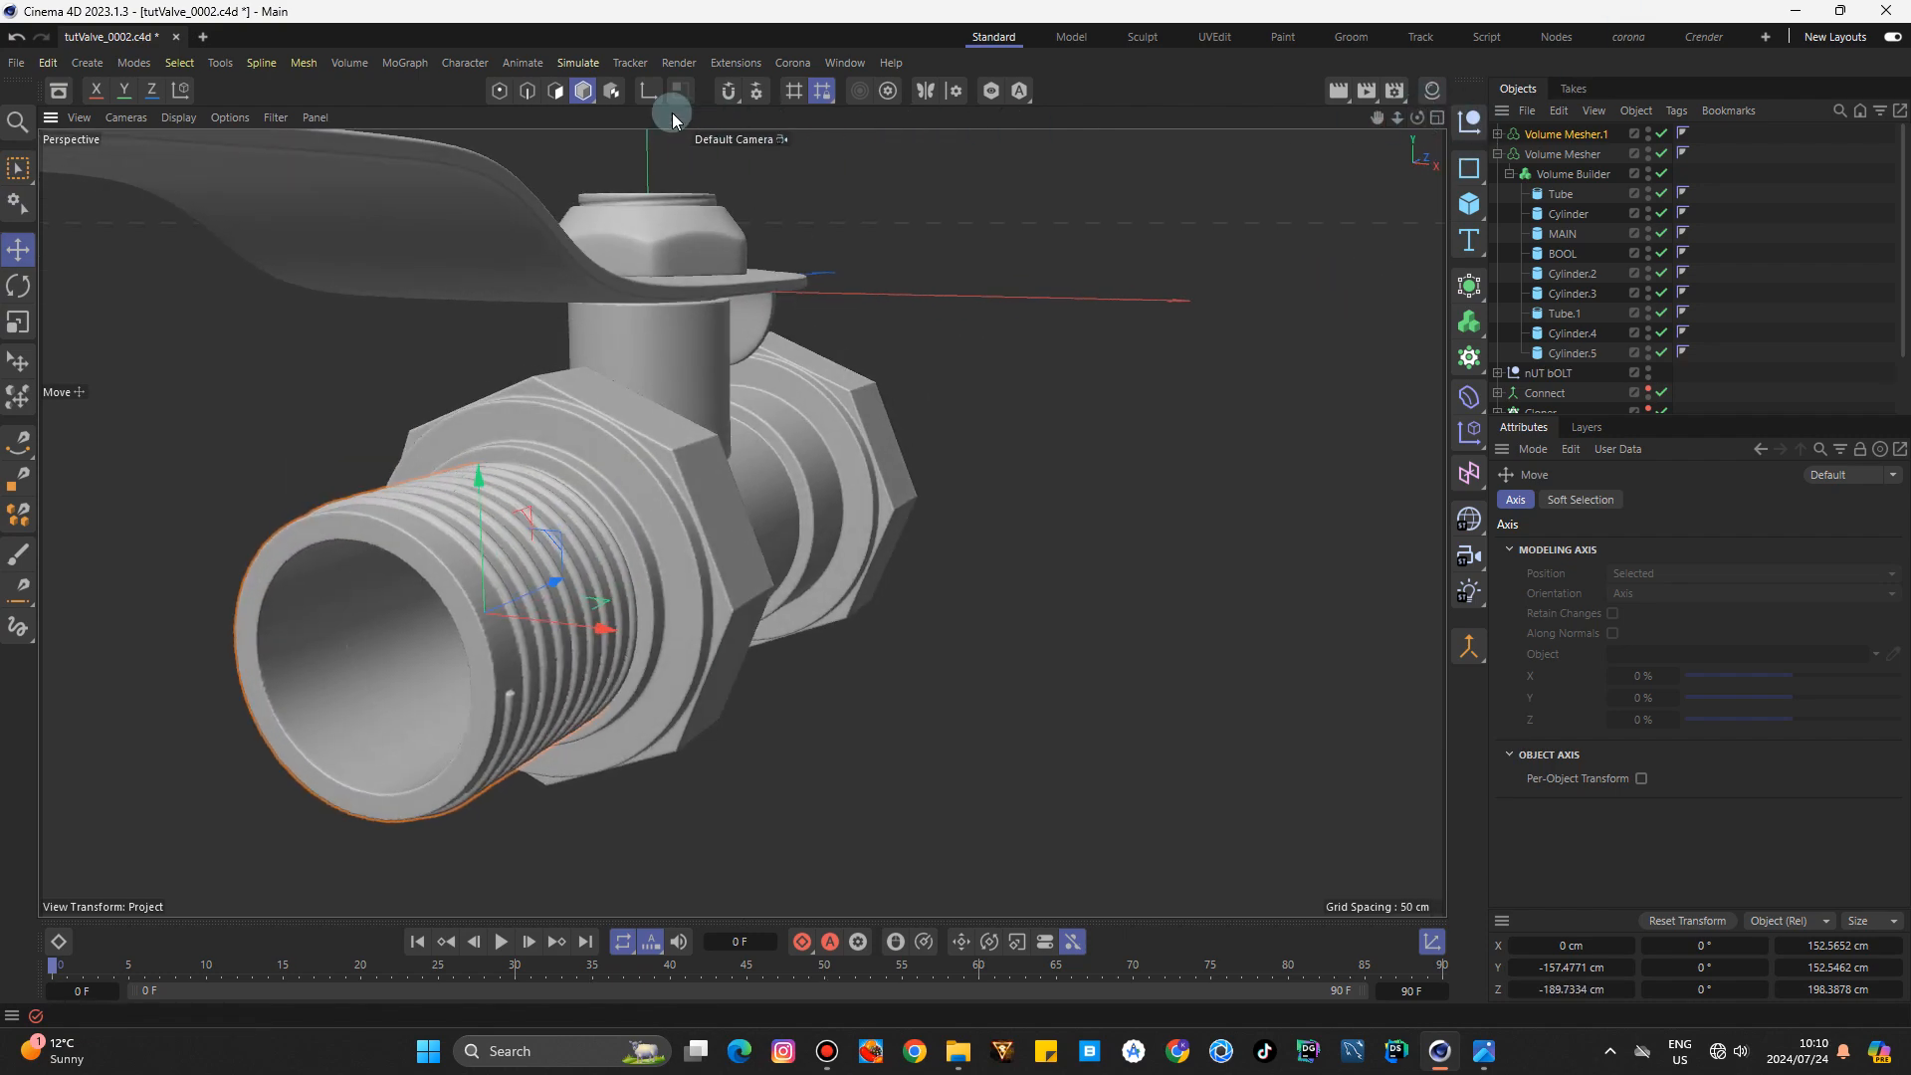
Disable Volume Mesher.1, scale the threaded pipe down uniformly to about 80 %, and disable its Volume Builder as well.
key(t)
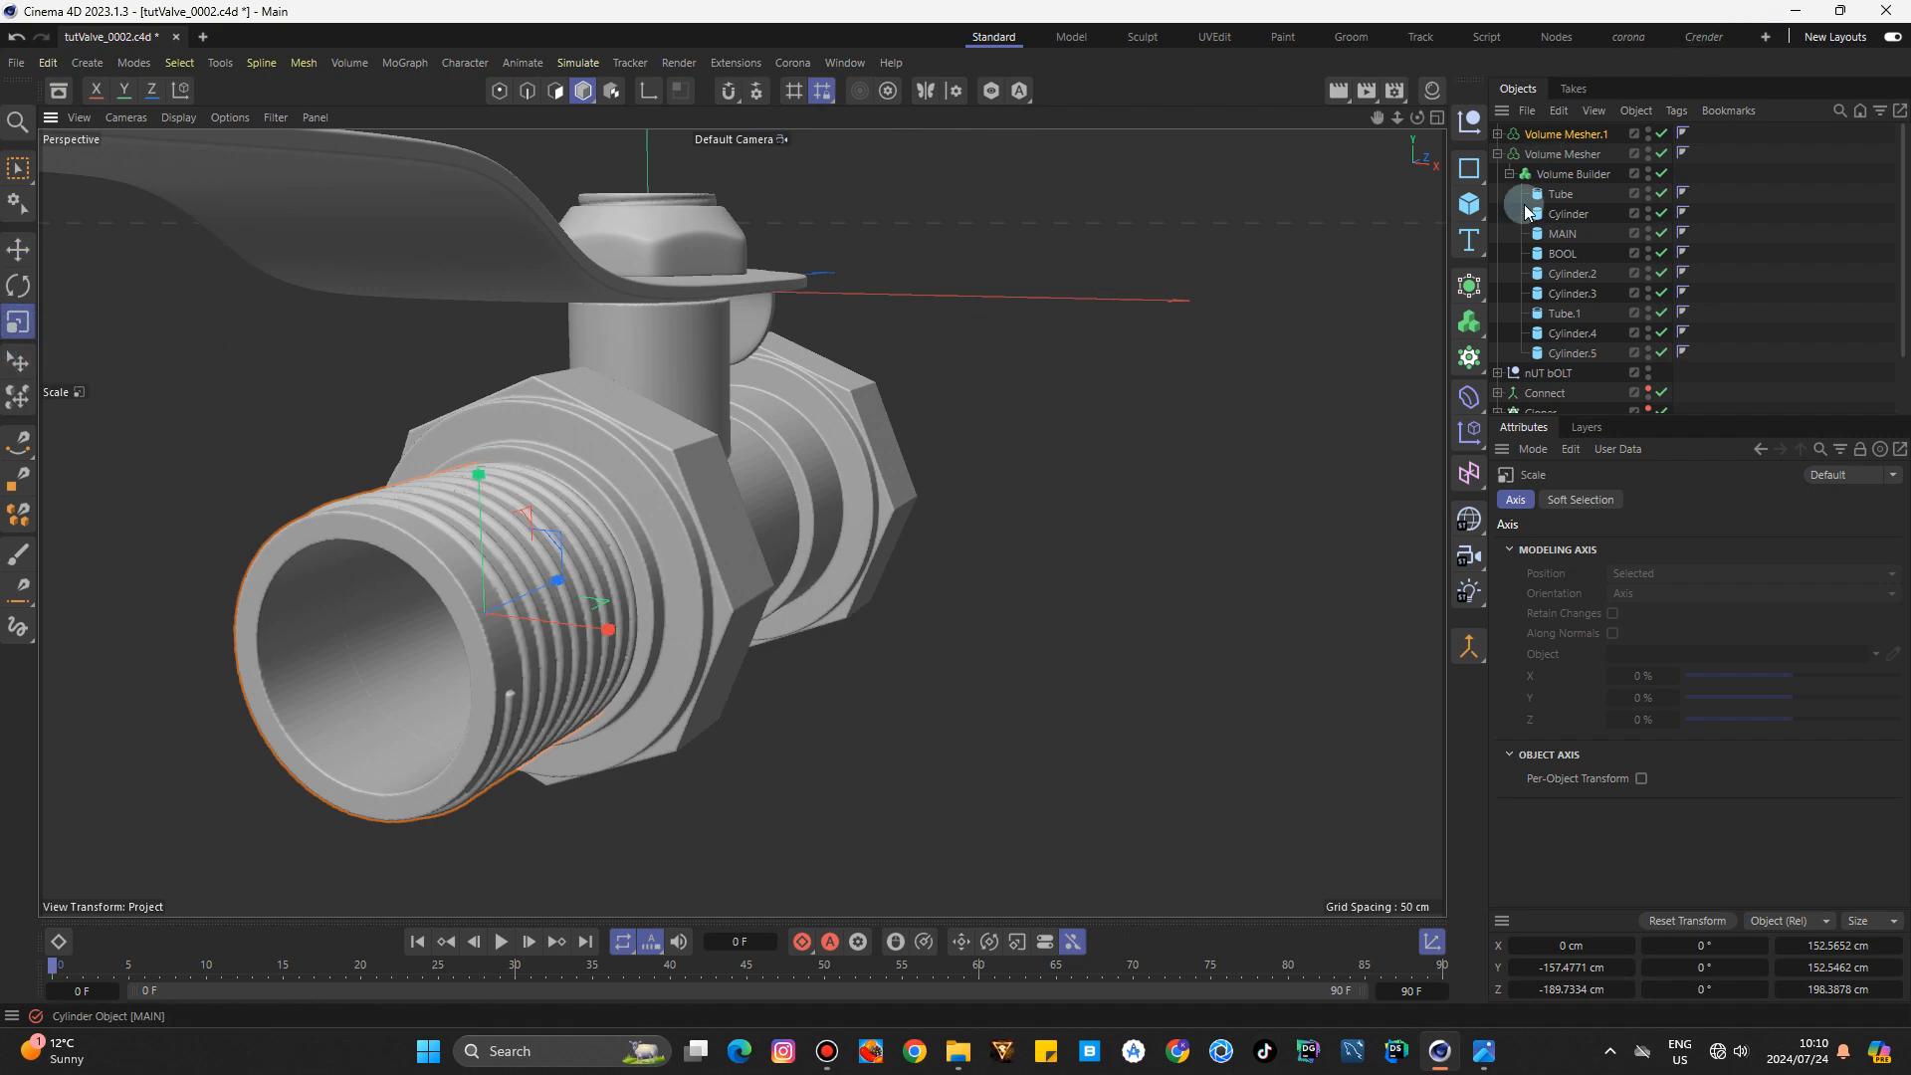
click(1659, 134)
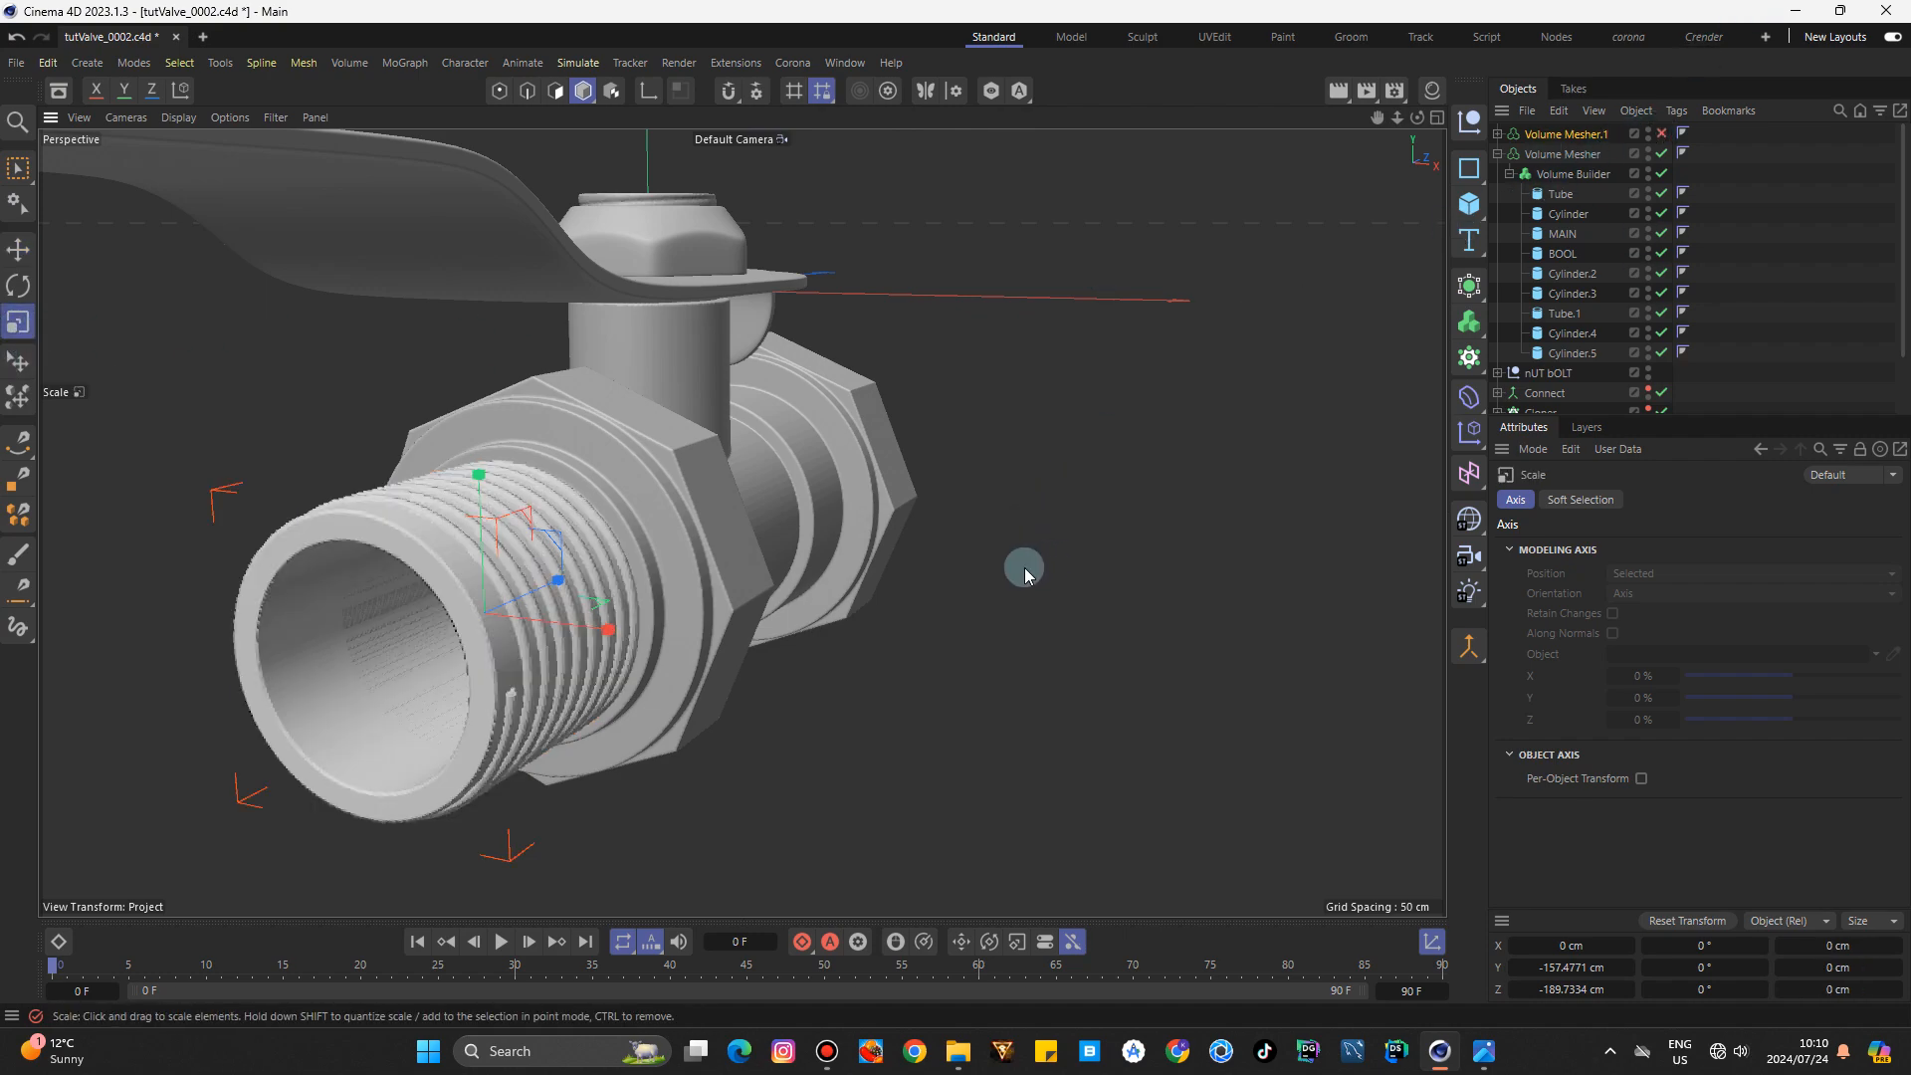
drag(1024, 567, 887, 601)
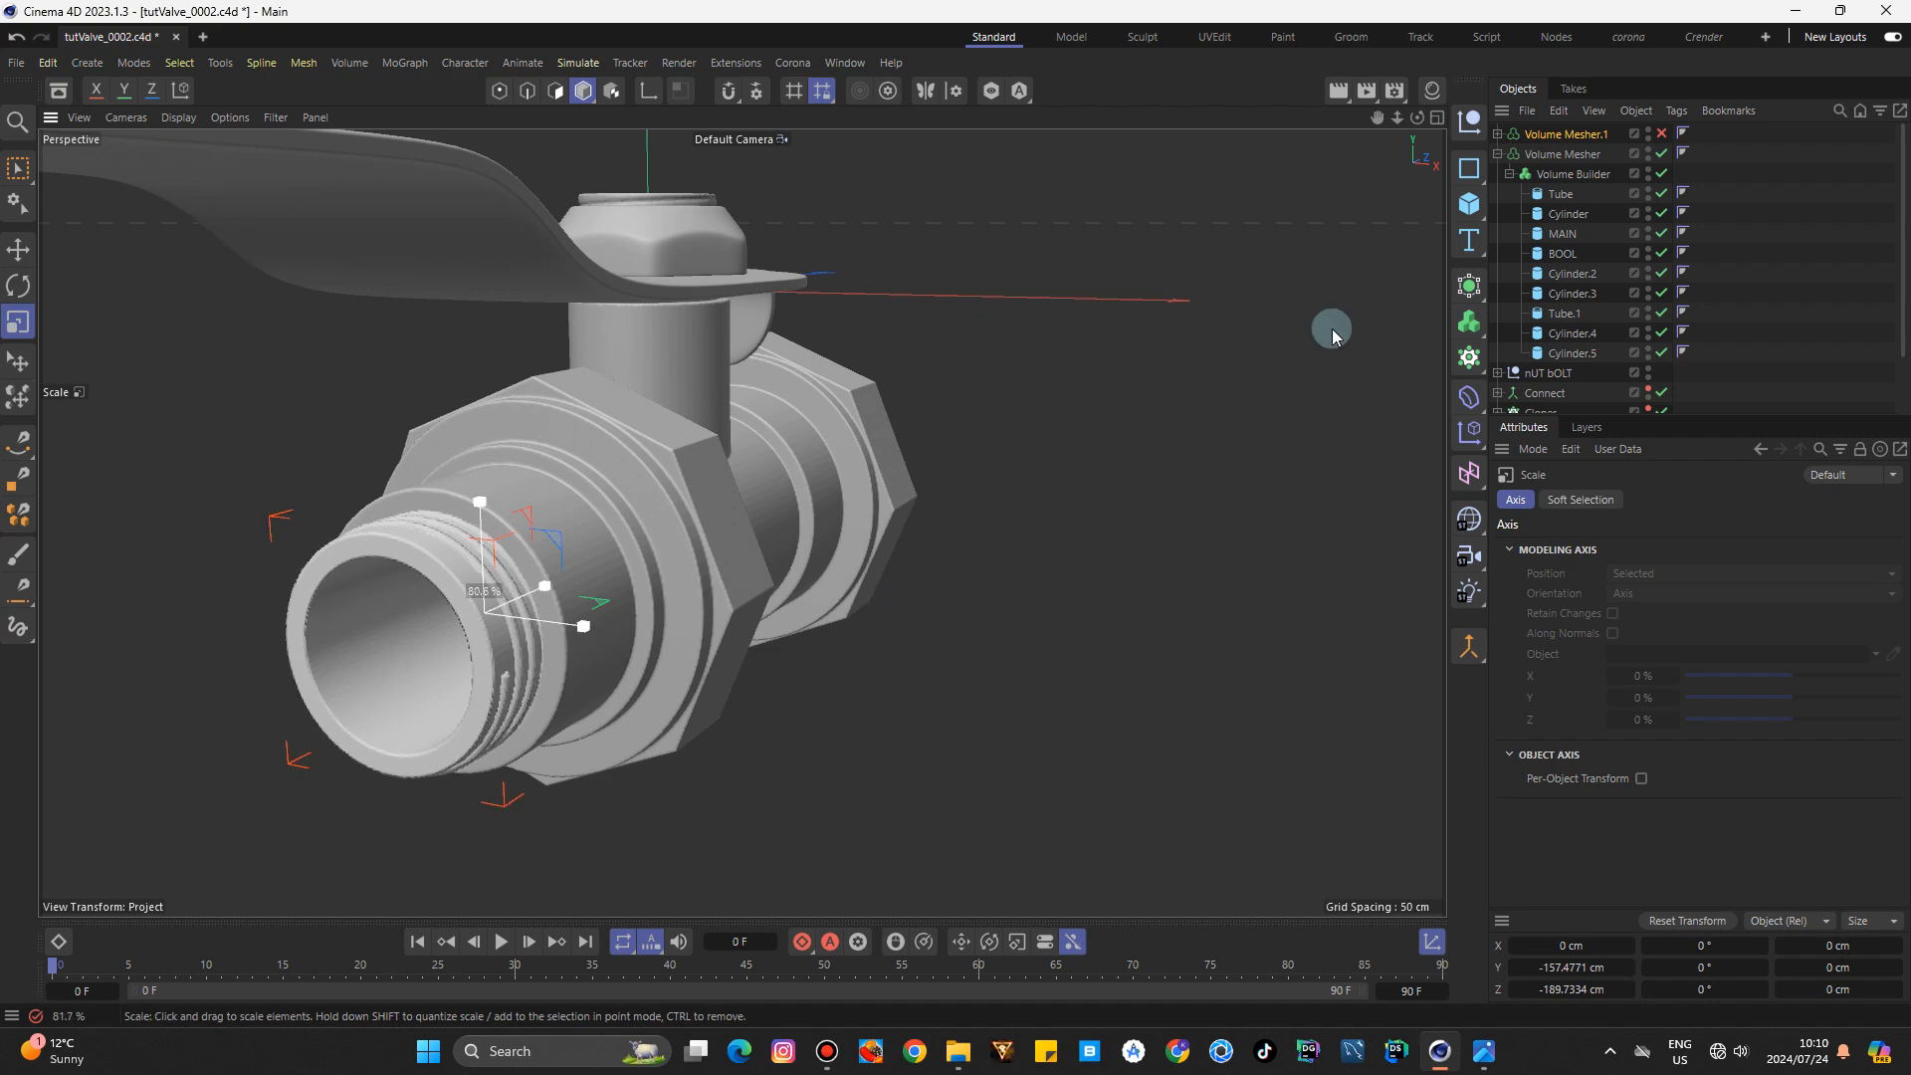
click(1498, 134)
click(1661, 153)
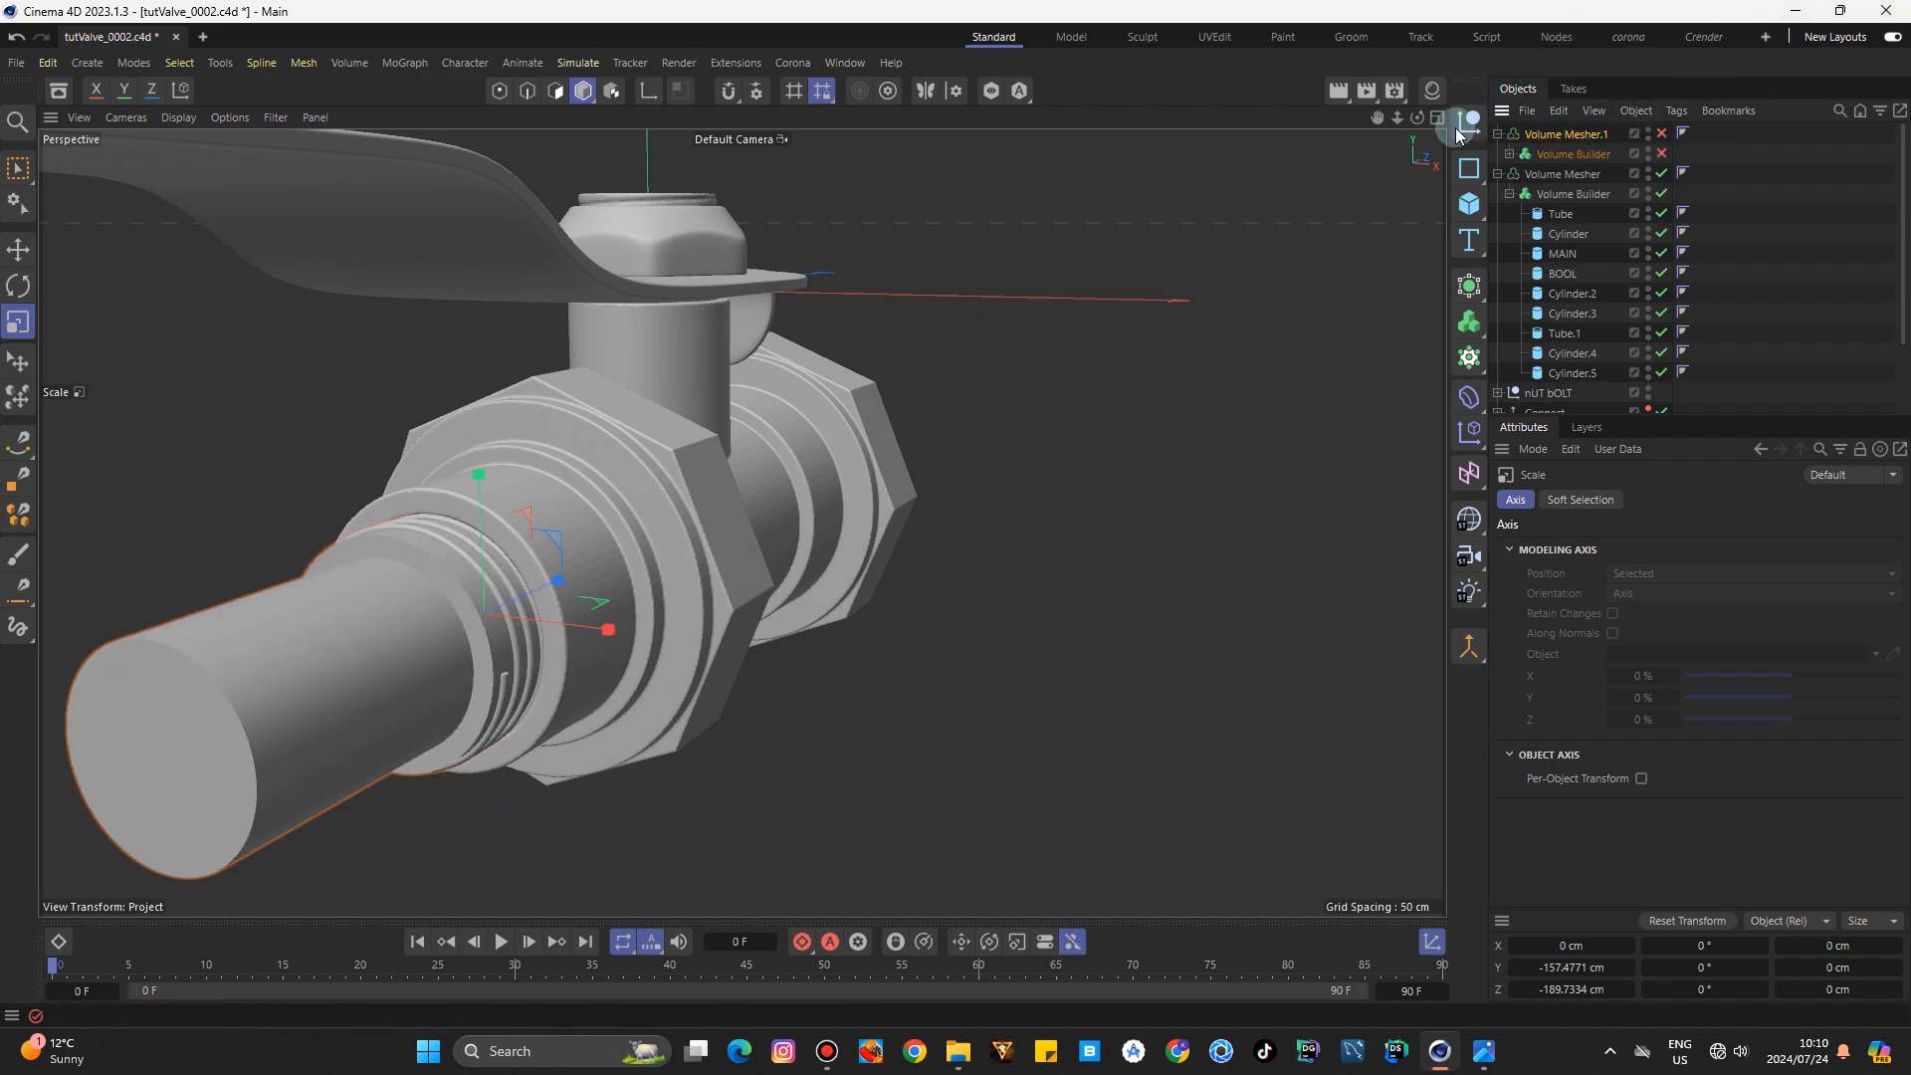
Scale Volume Mesher.1 down slightly further to about 97 % and re-enable both the mesher and its Volume Builder.
click(1567, 138)
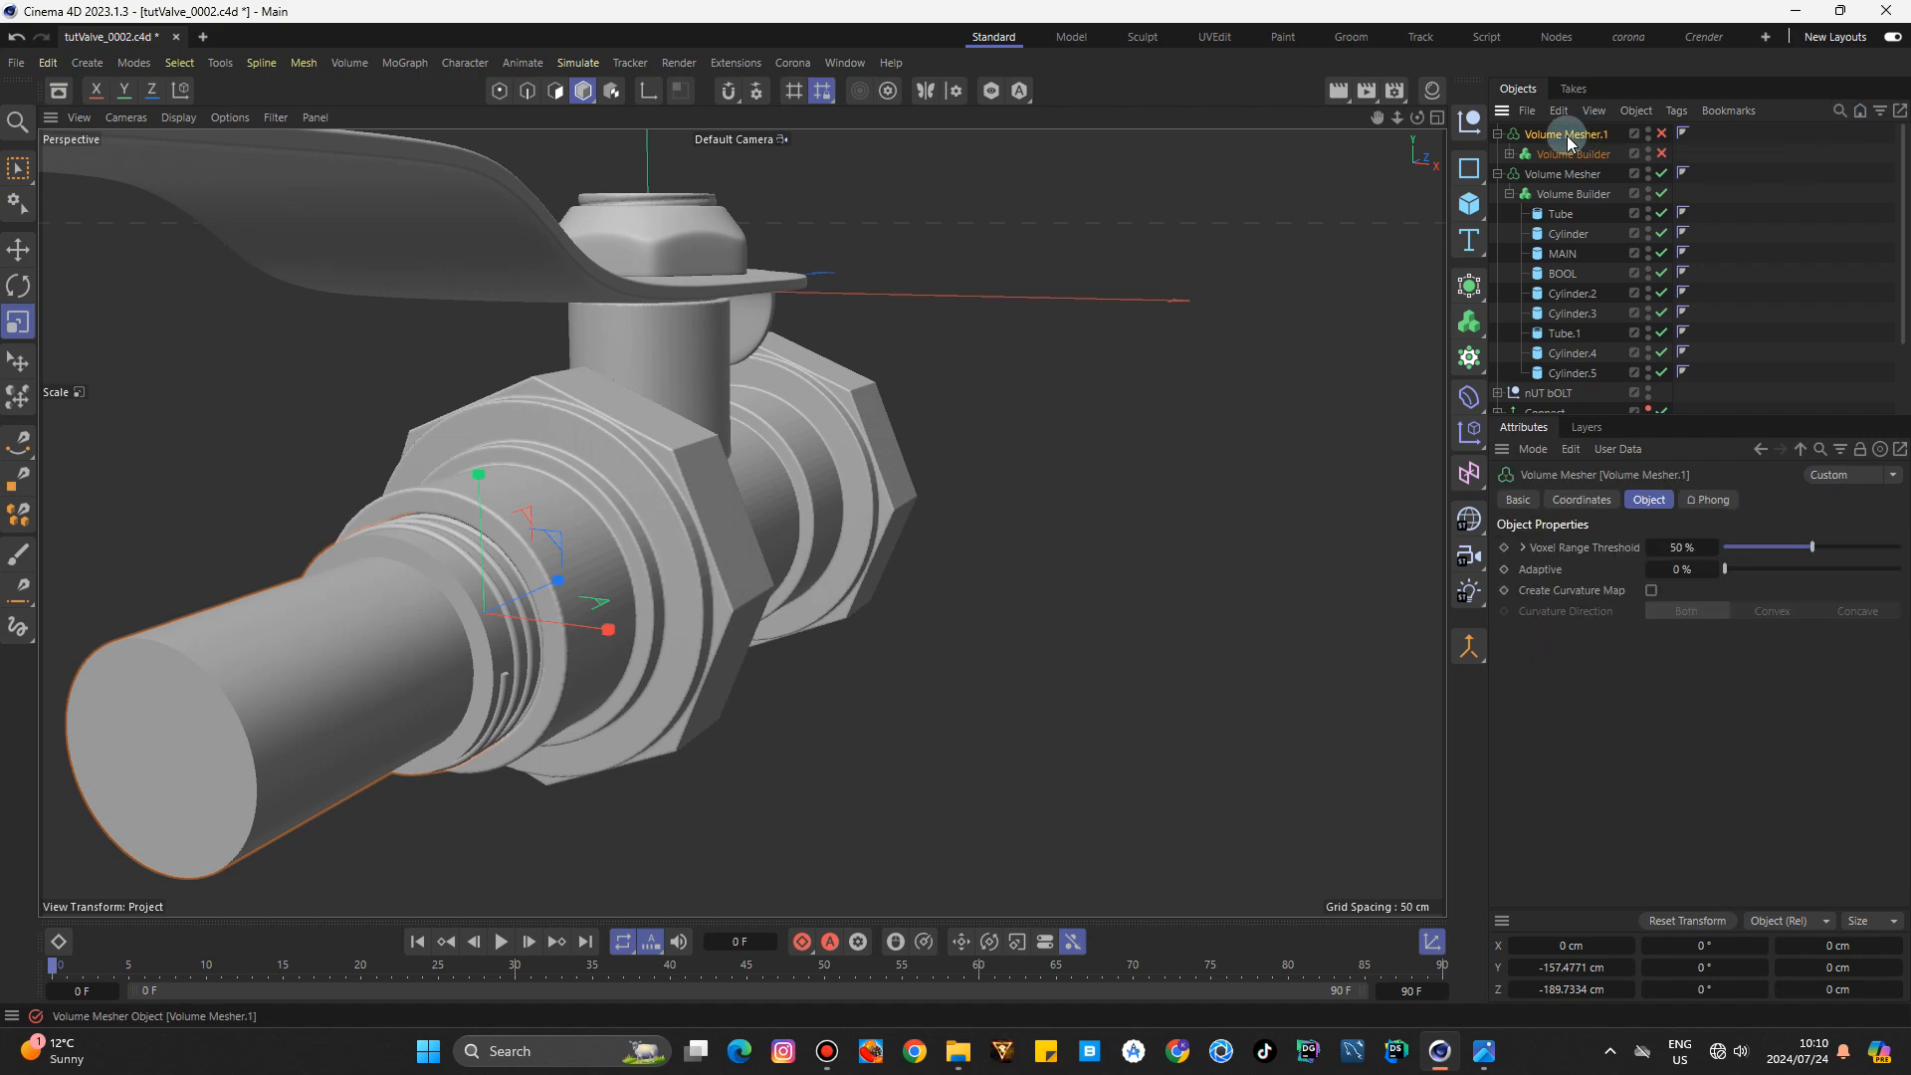
click(1498, 133)
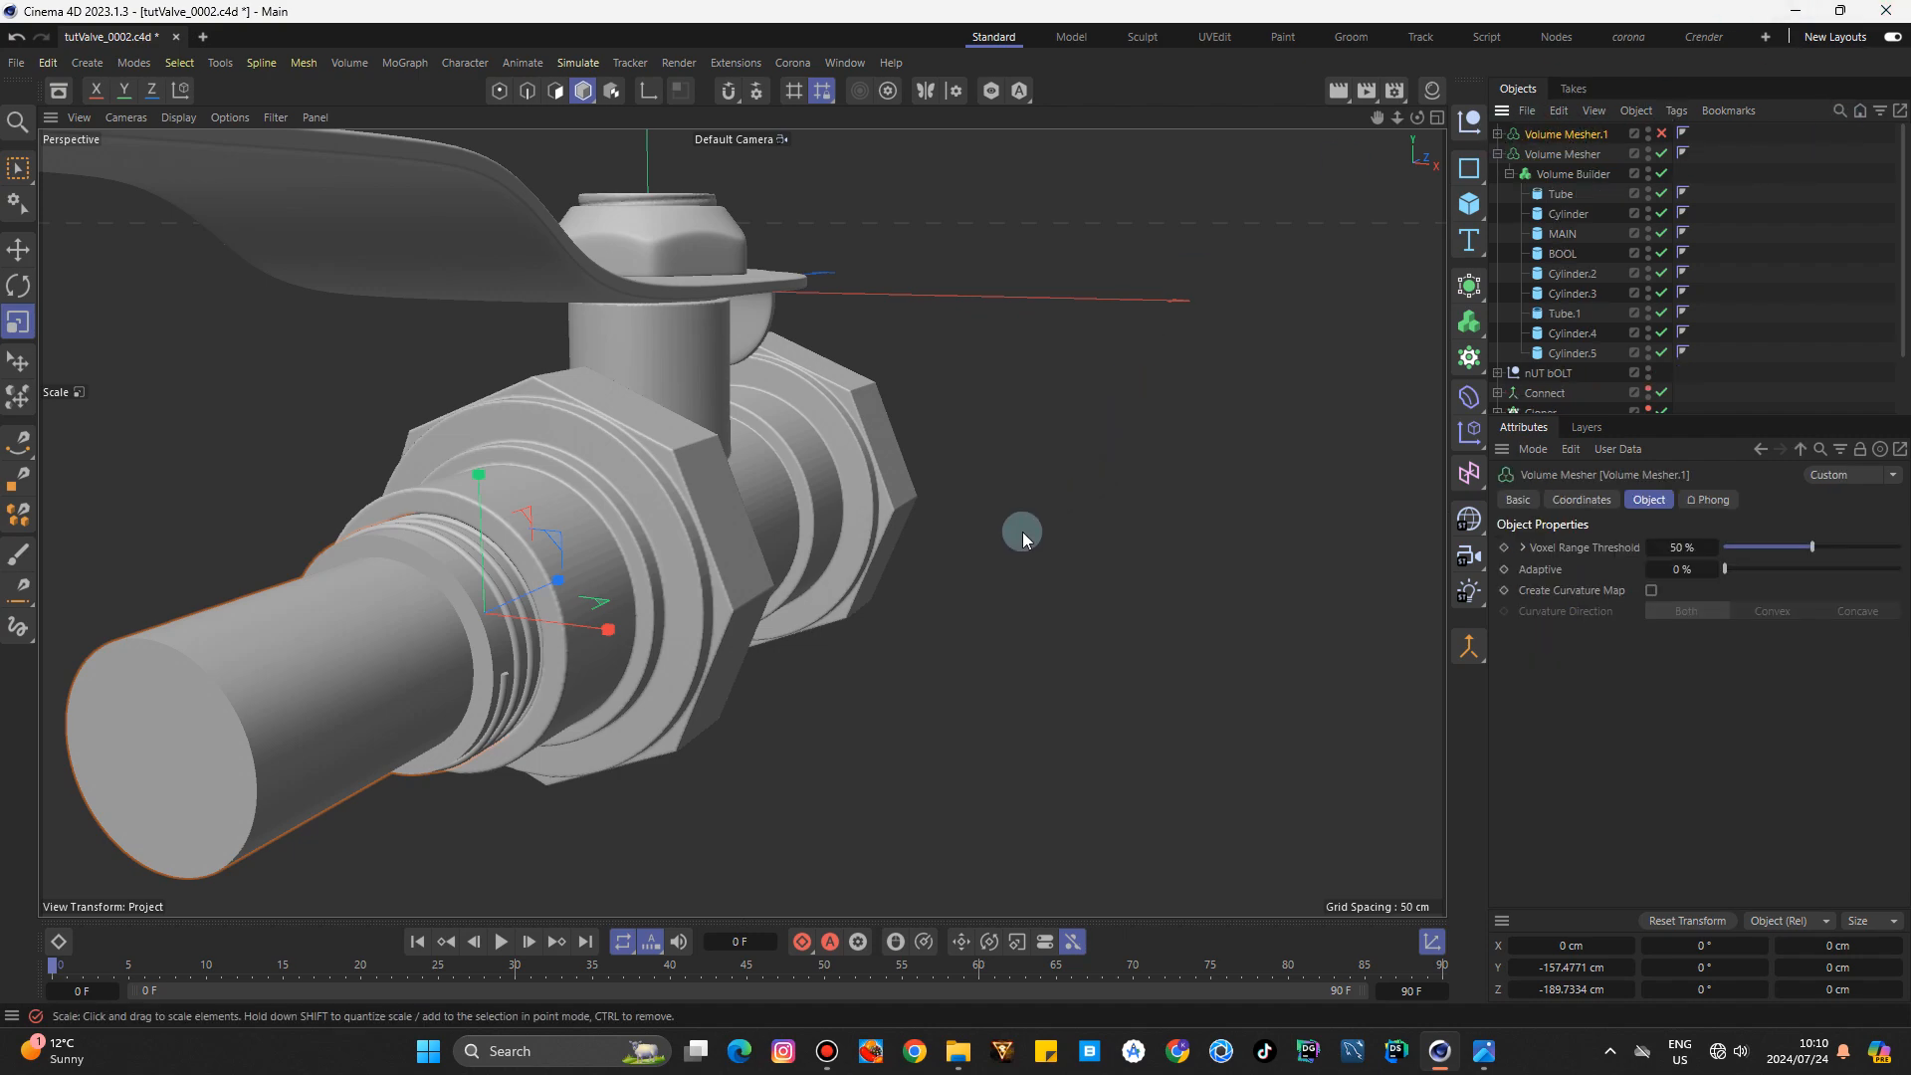
drag(1024, 531, 1005, 547)
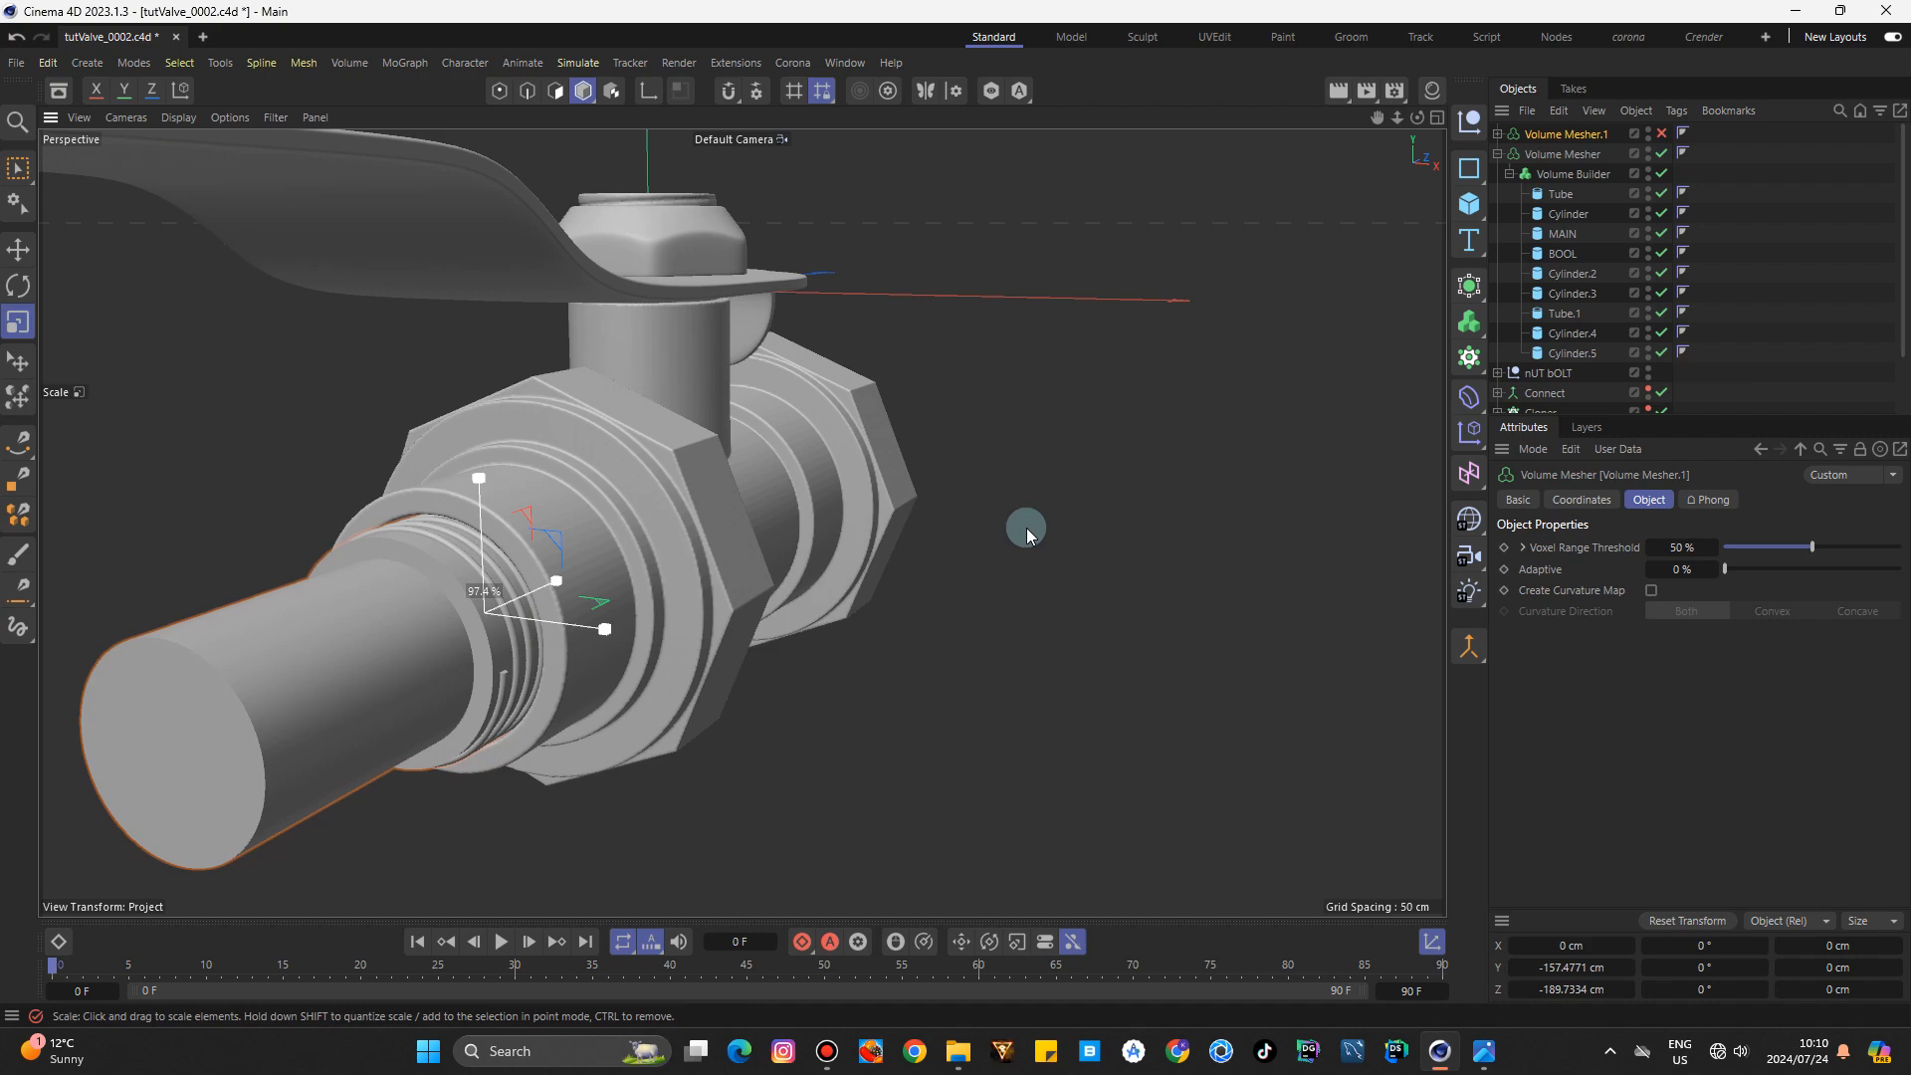
click(1660, 131)
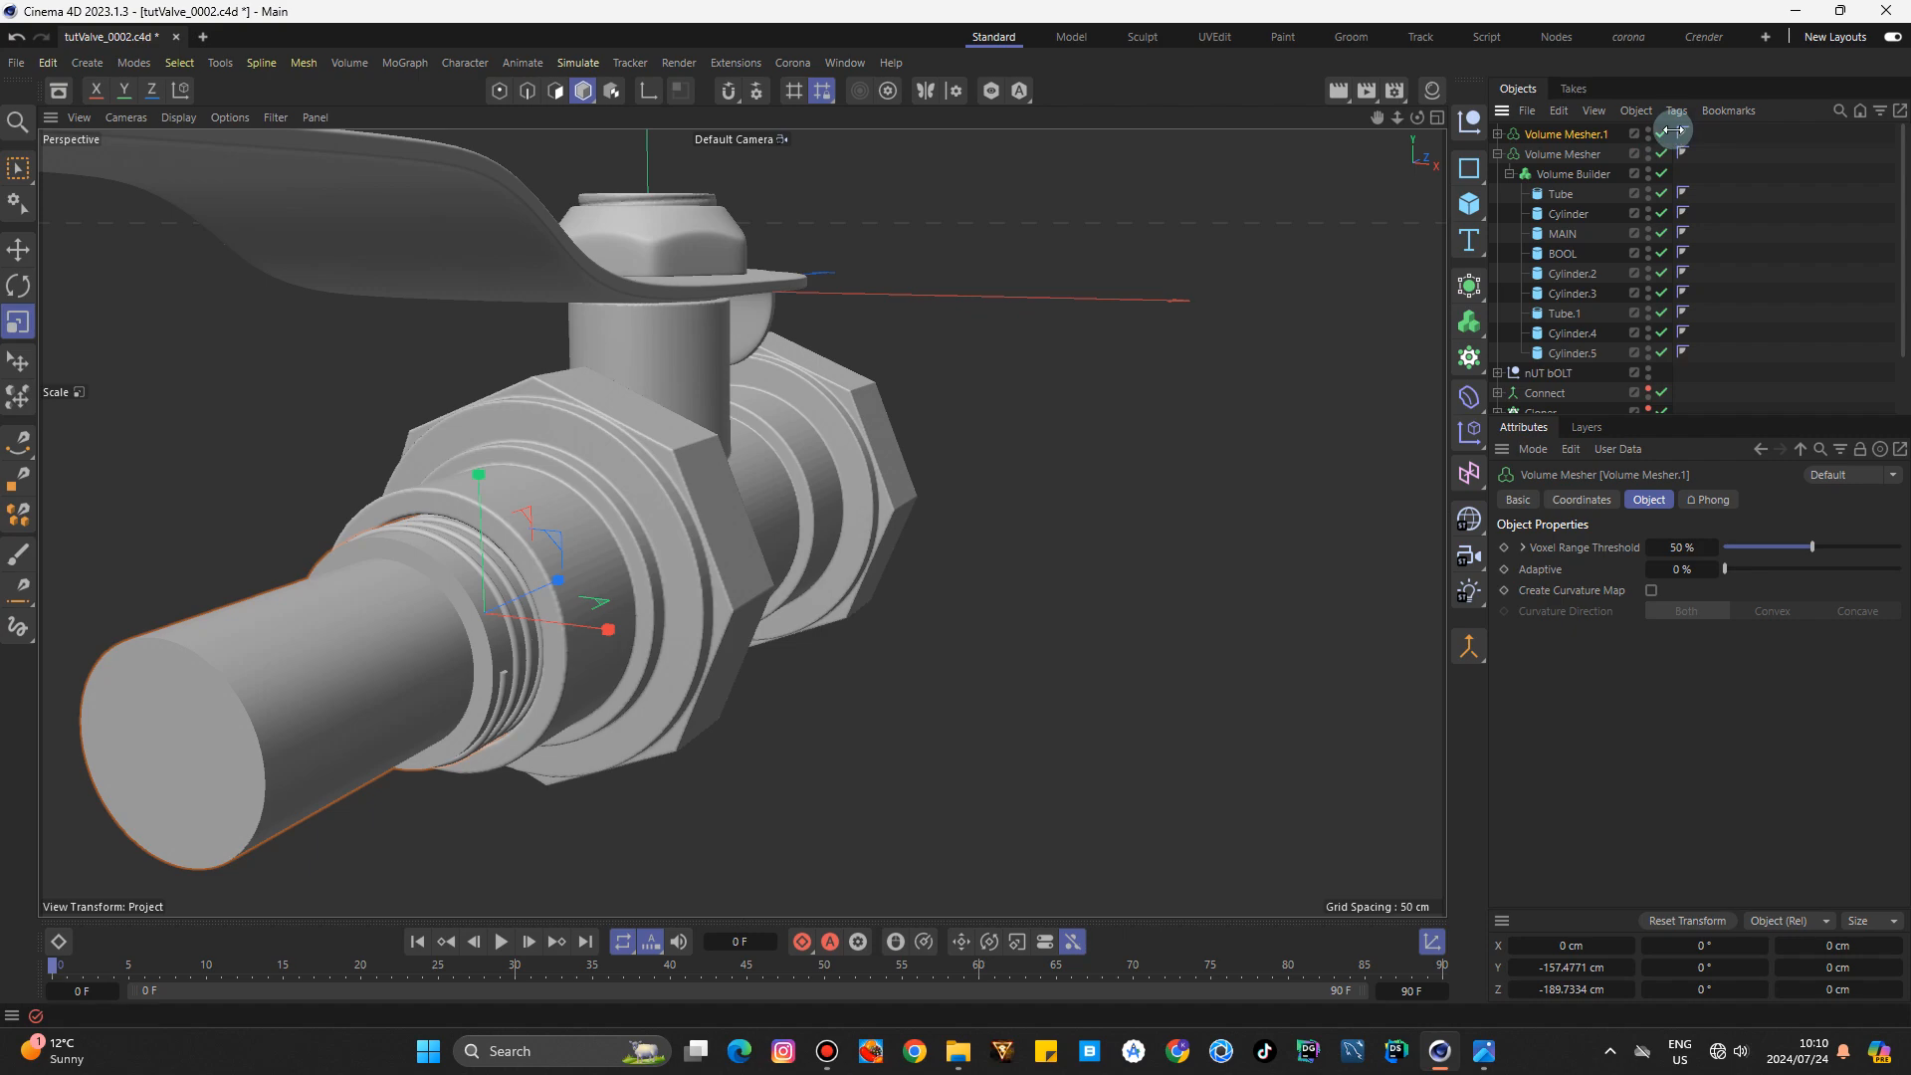
click(1497, 133)
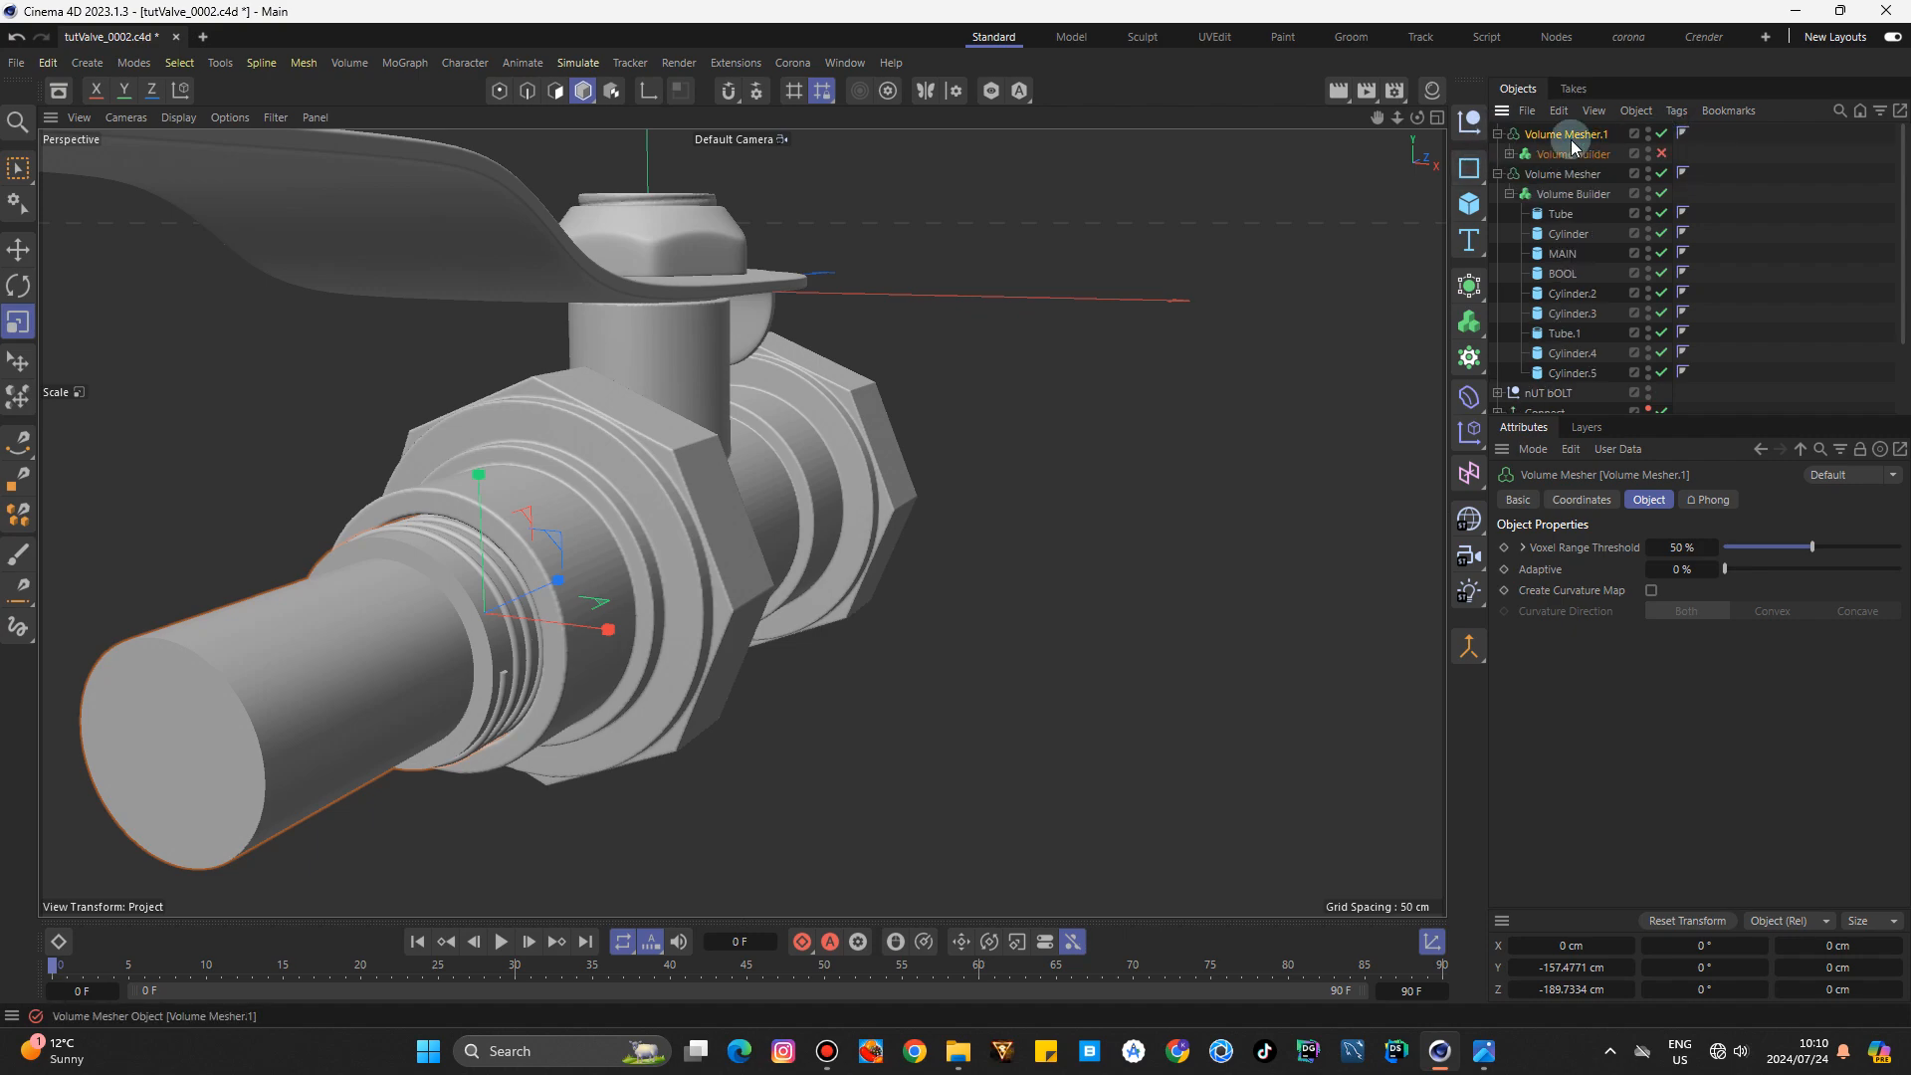
click(1662, 154)
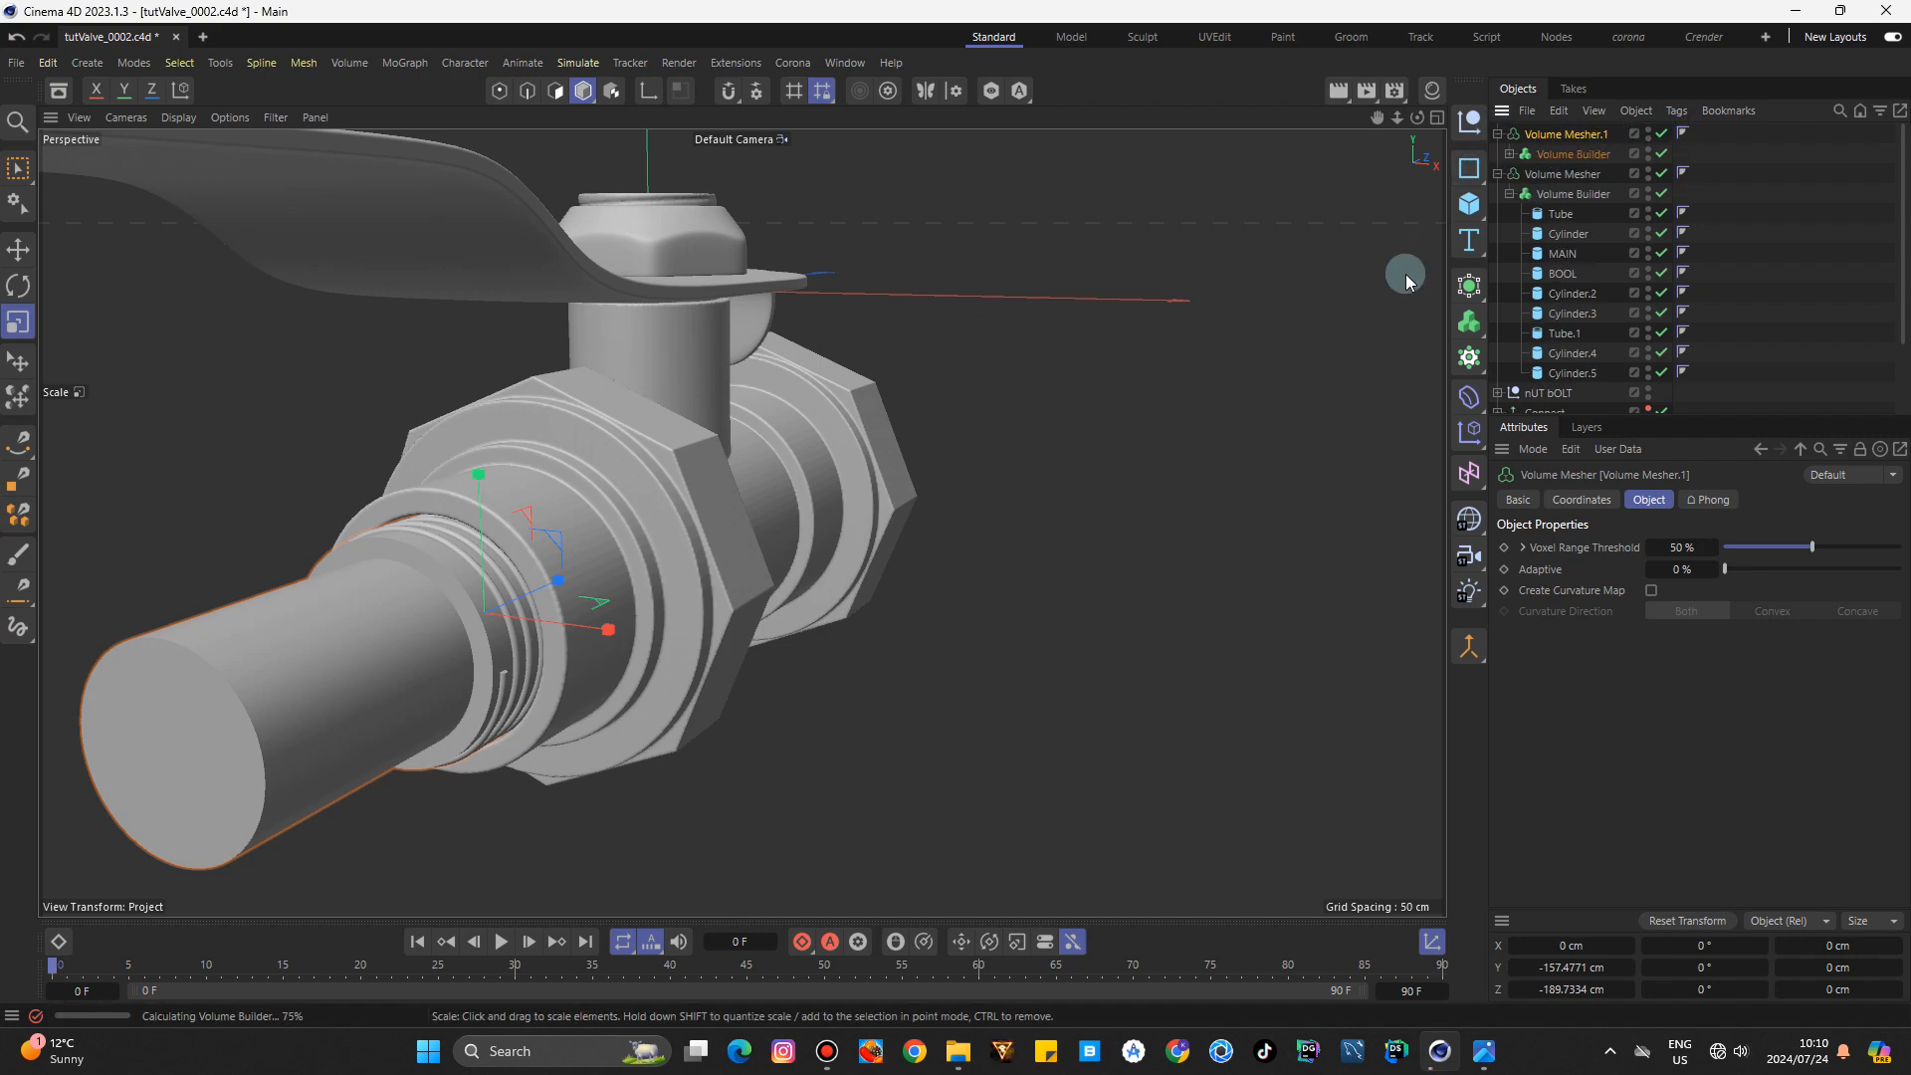
click(1314, 202)
Slide the threaded pipe outward along Z to about -230 cm and rotate it about -125° around its own axis.
drag(1417, 118, 1372, 141)
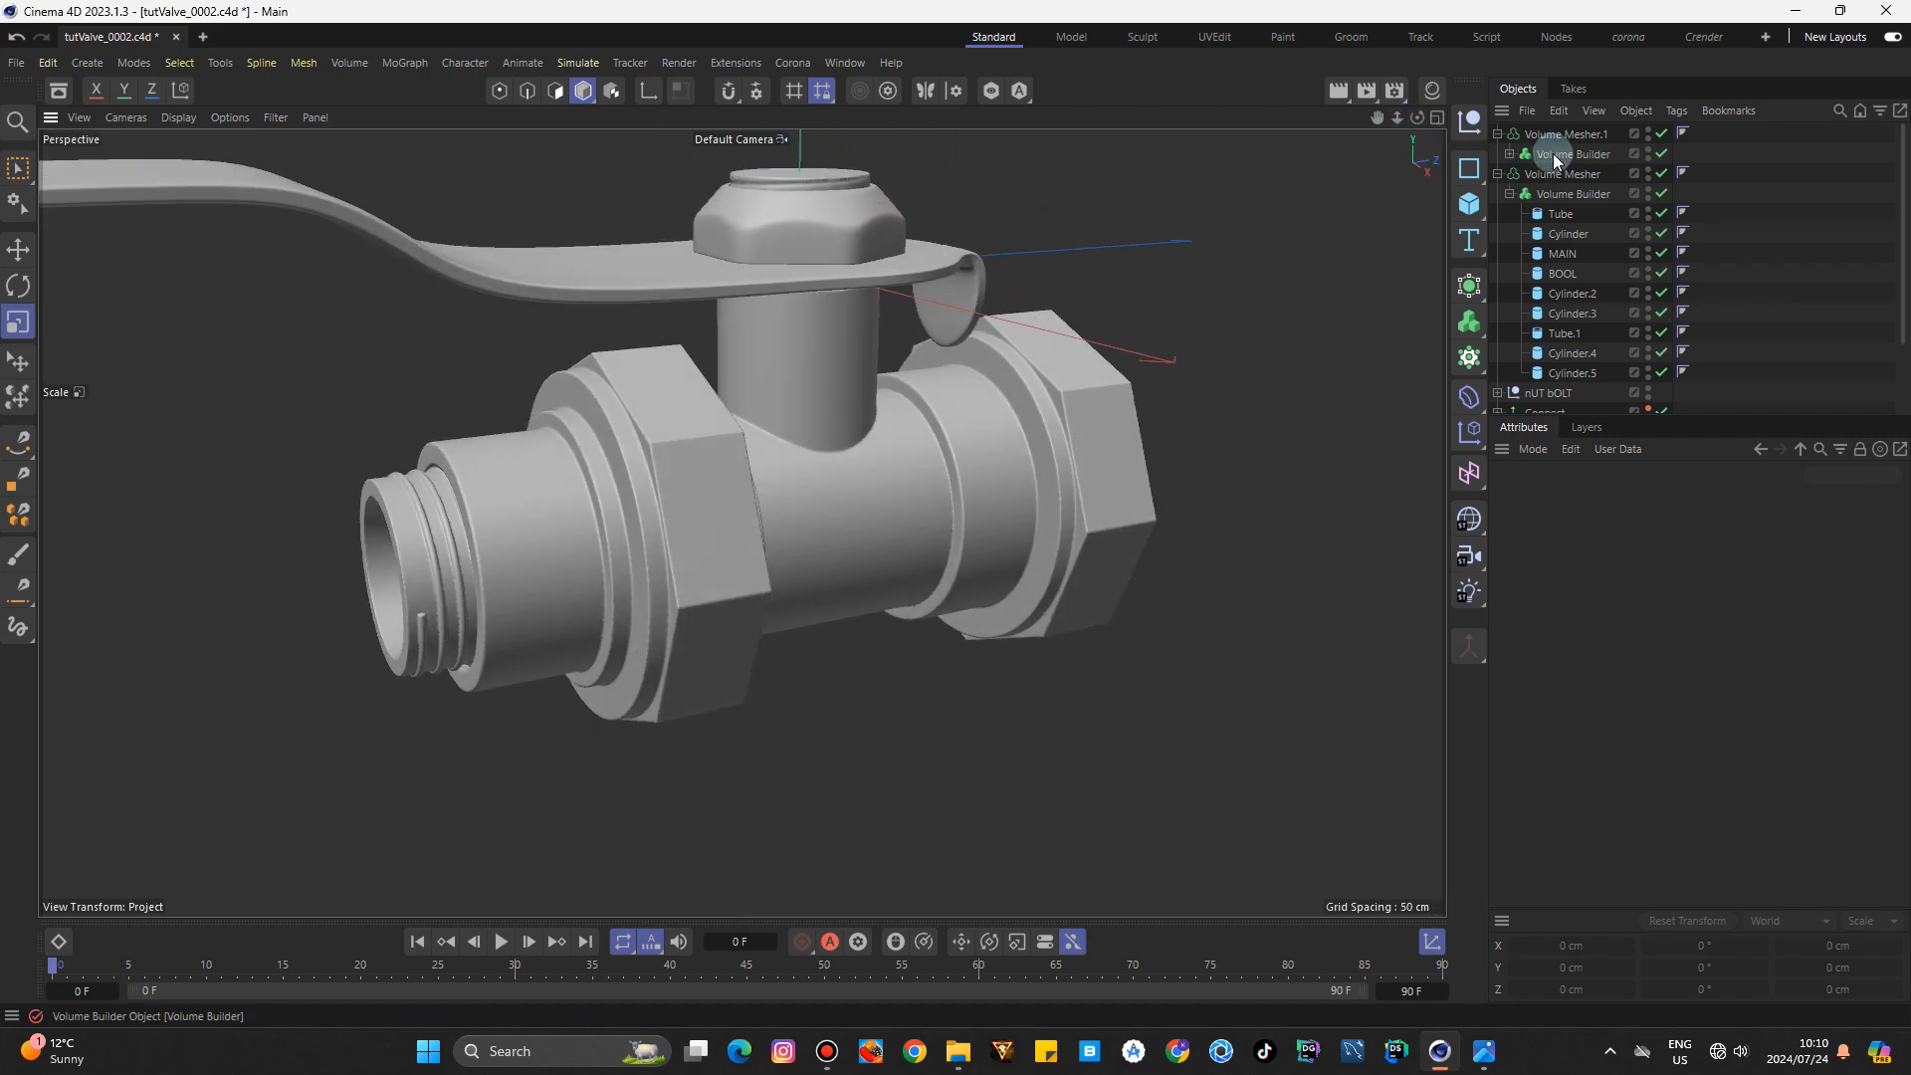
click(1518, 133)
click(17, 249)
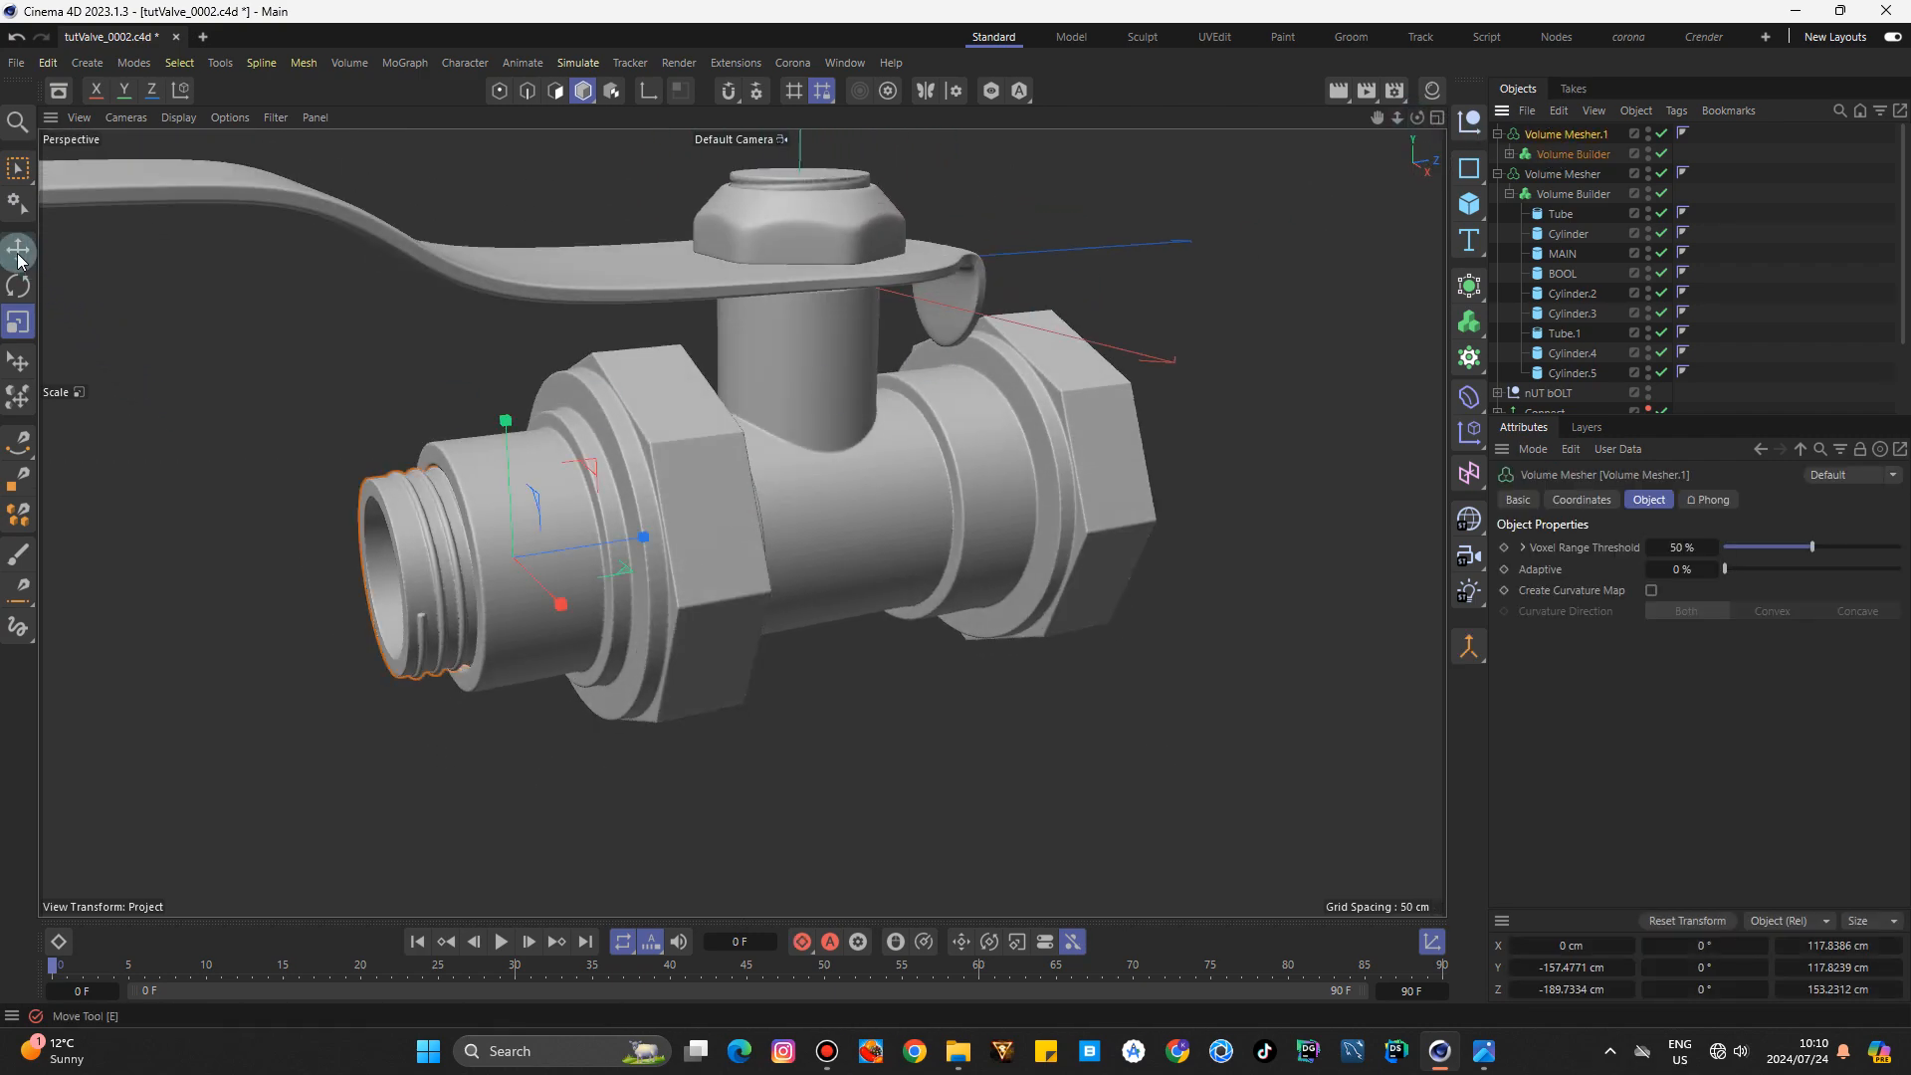
drag(635, 545, 565, 554)
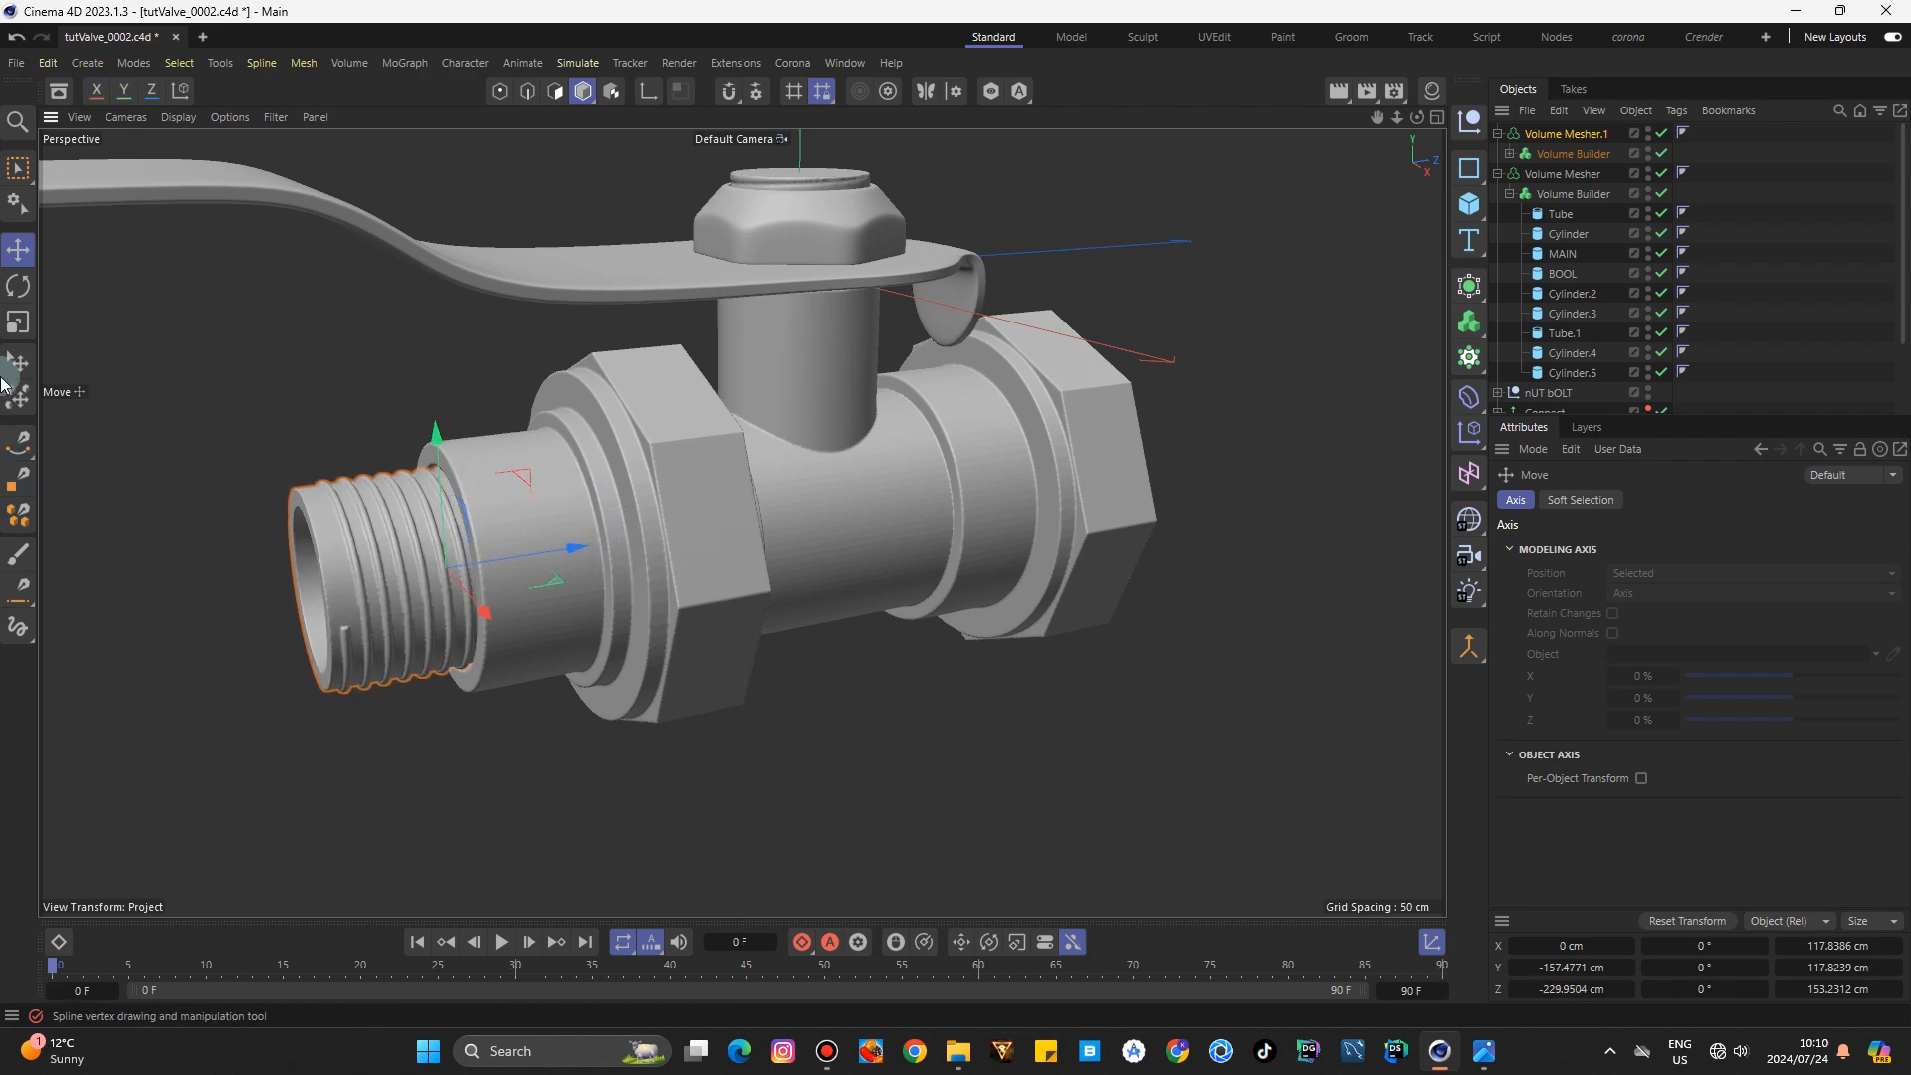
click(18, 285)
drag(483, 612, 430, 456)
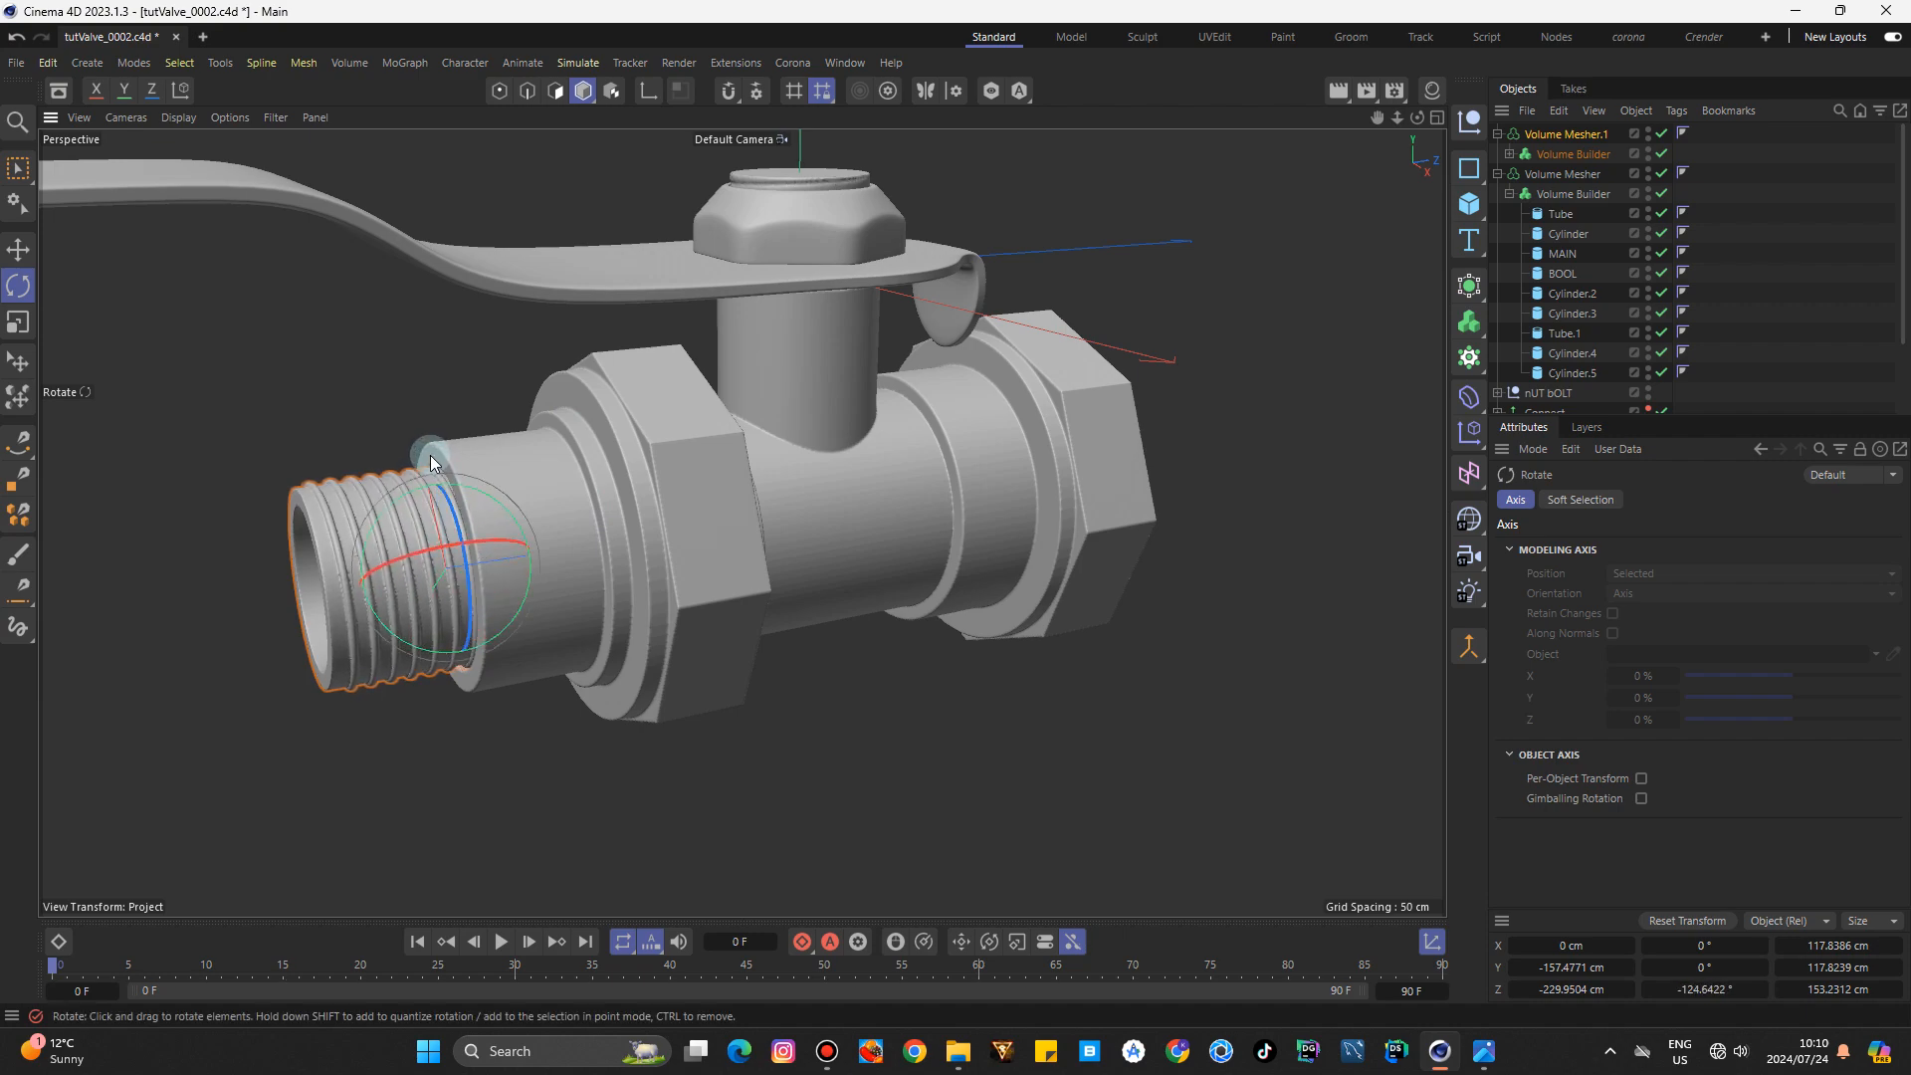
click(1067, 762)
Add an SDF Smooth filter to the valve body's Volume Builder.
mouse_move(1418, 118)
mouse_down()
mouse_move(1334, 112)
mouse_move(1514, 110)
mouse_move(1334, 122)
mouse_move(1398, 126)
mouse_up()
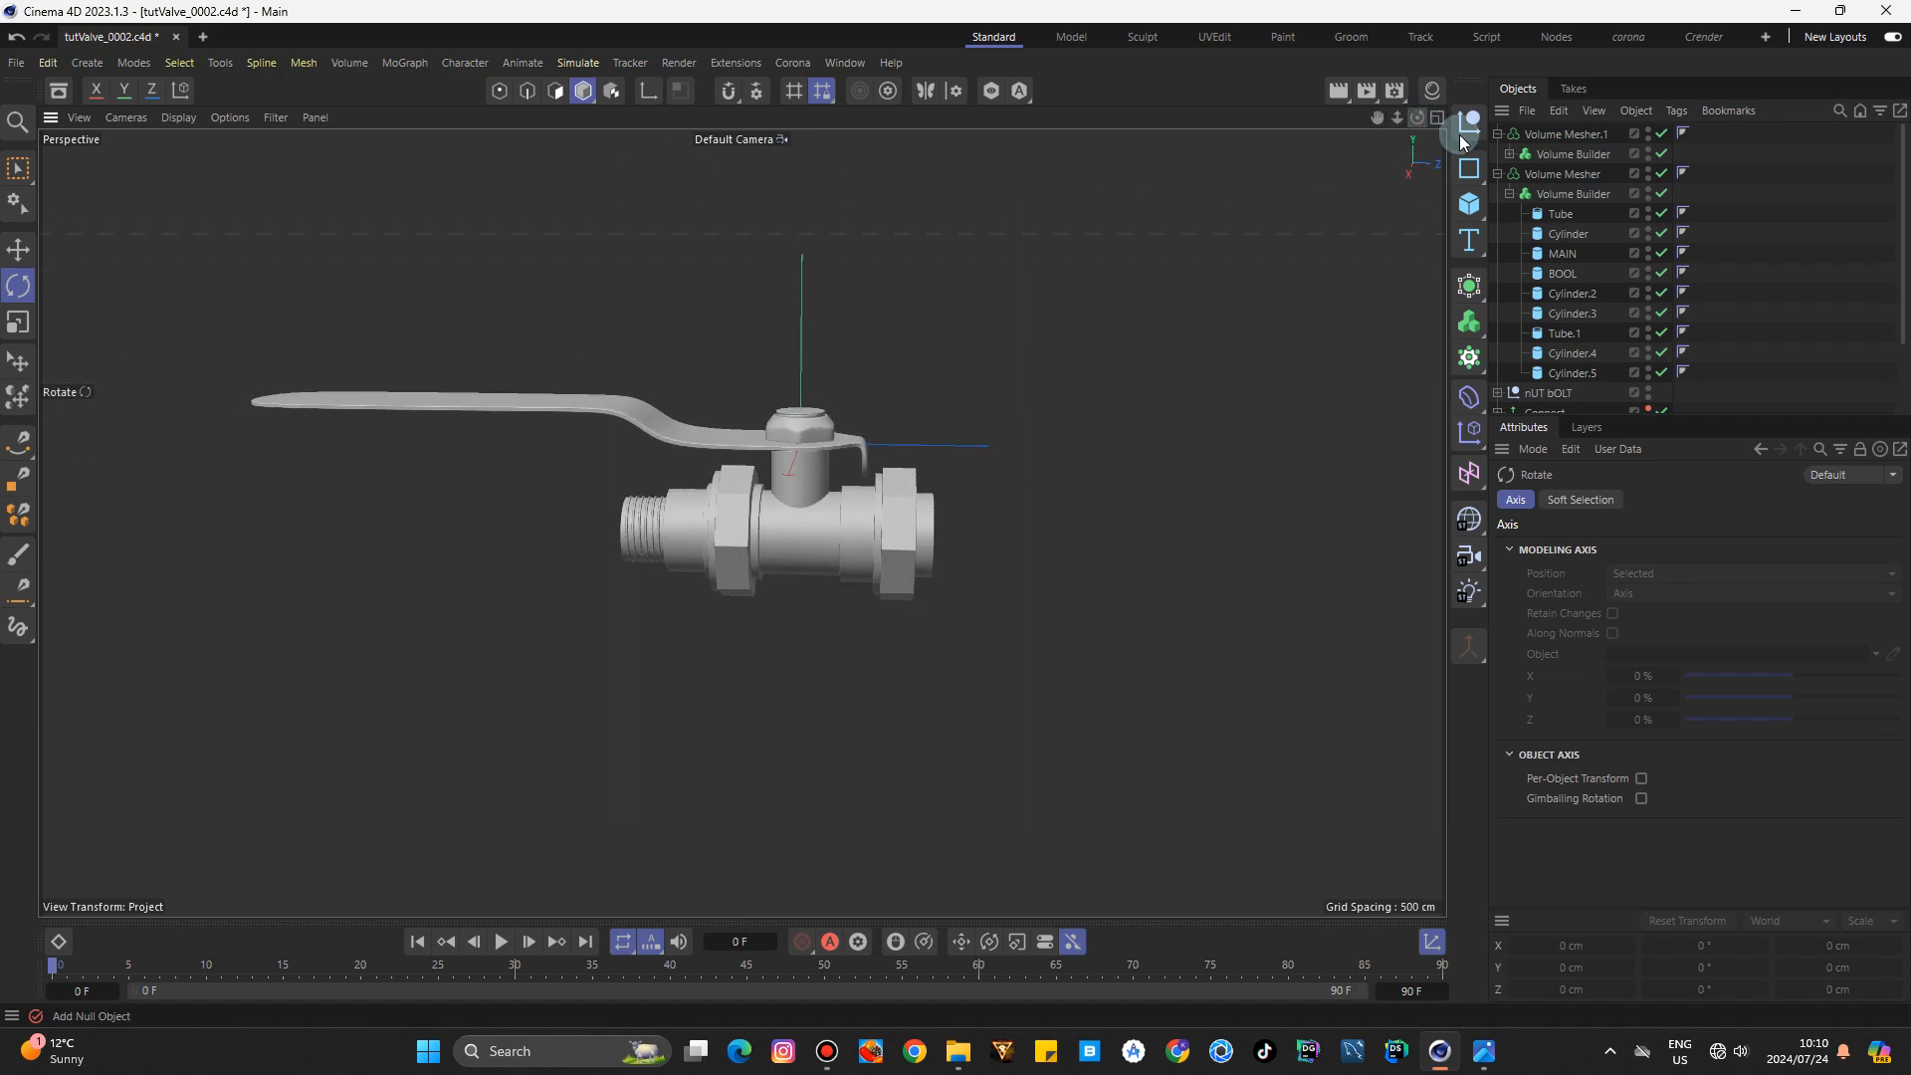
click(1565, 192)
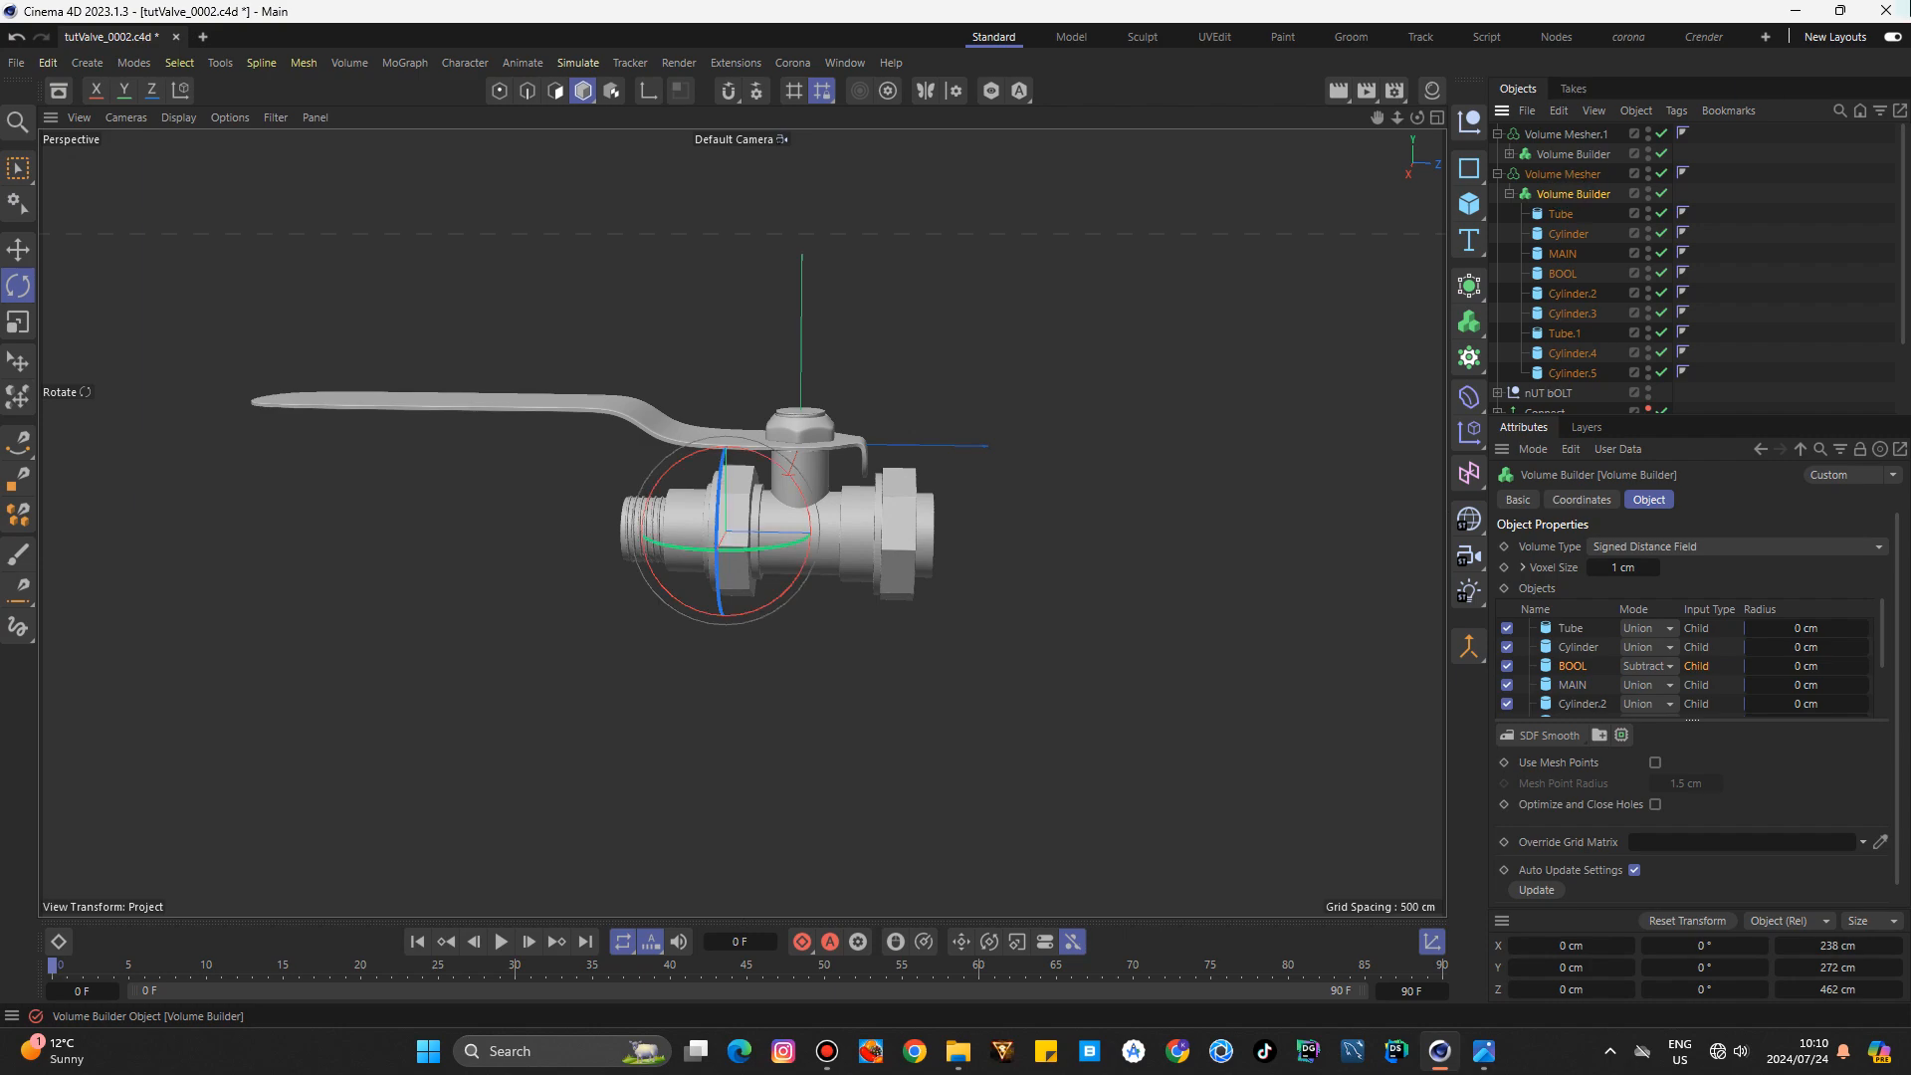
click(1539, 736)
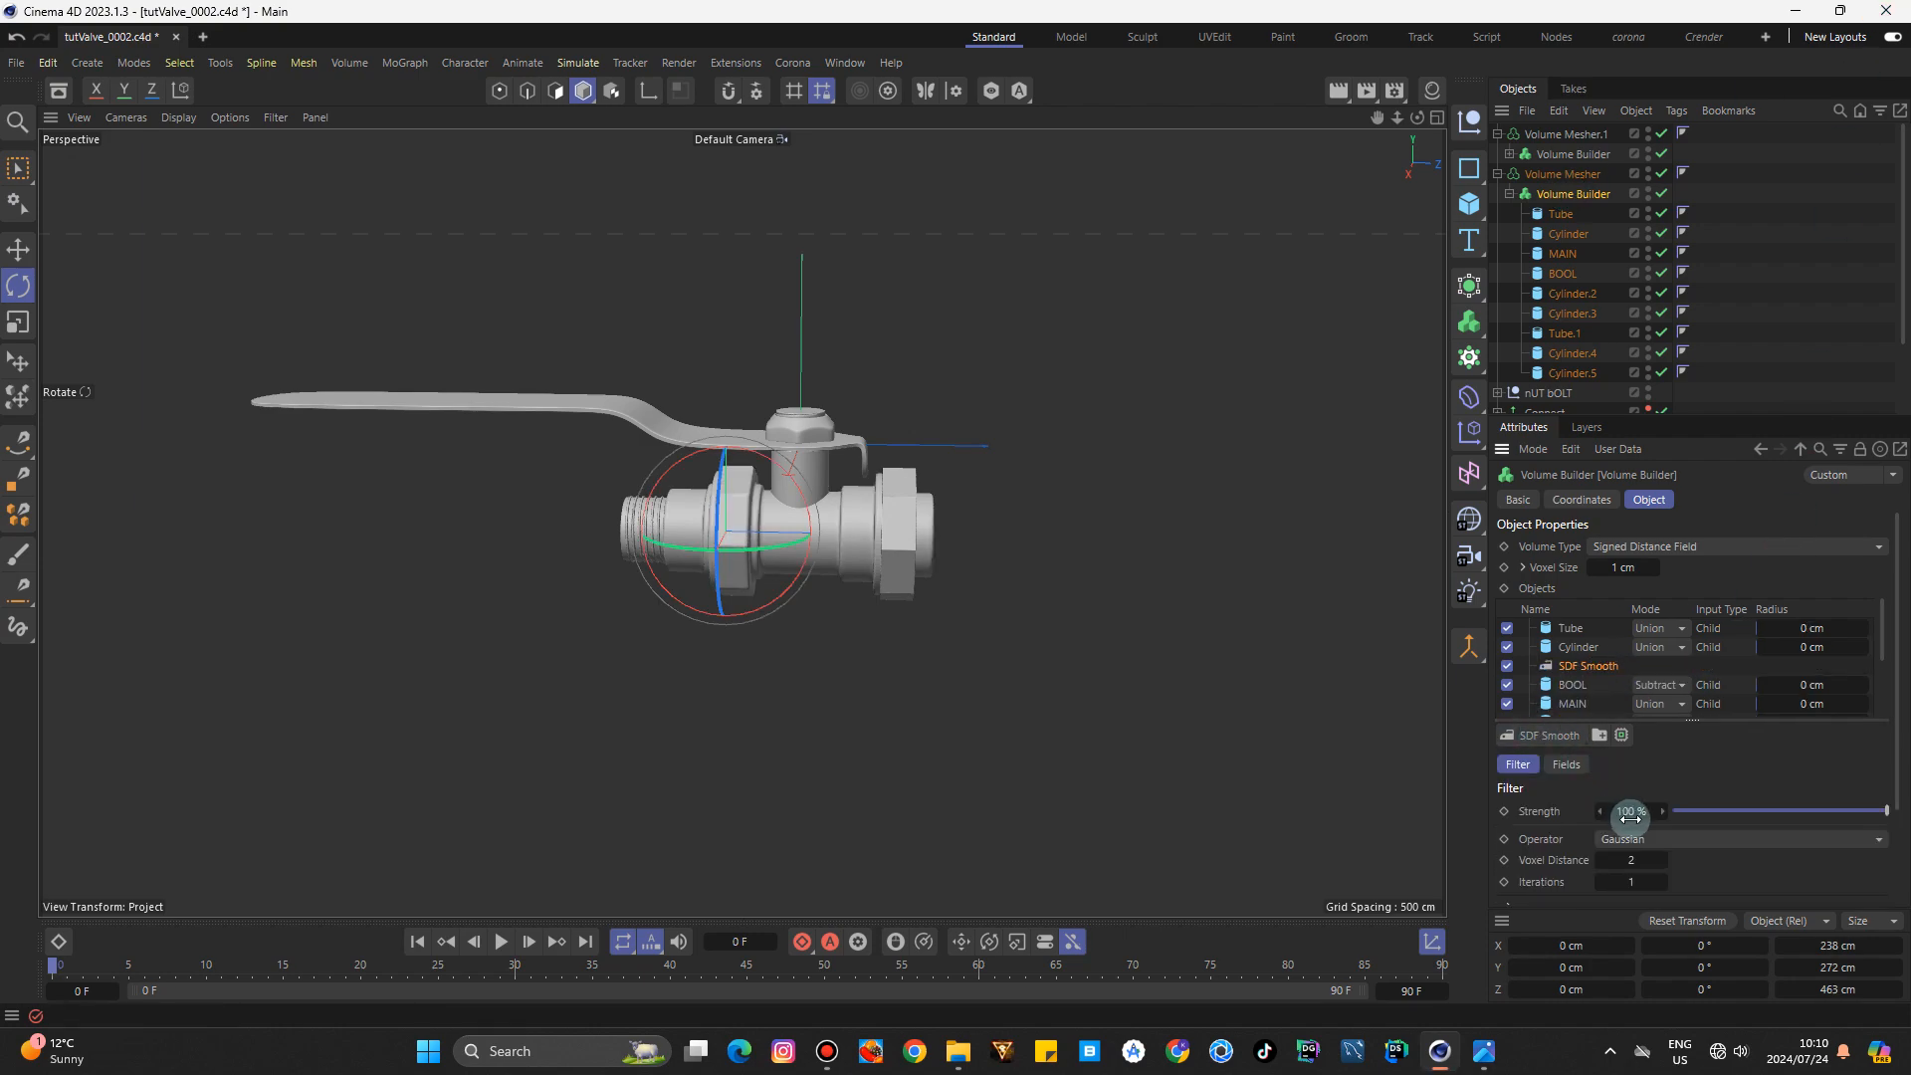
click(1090, 518)
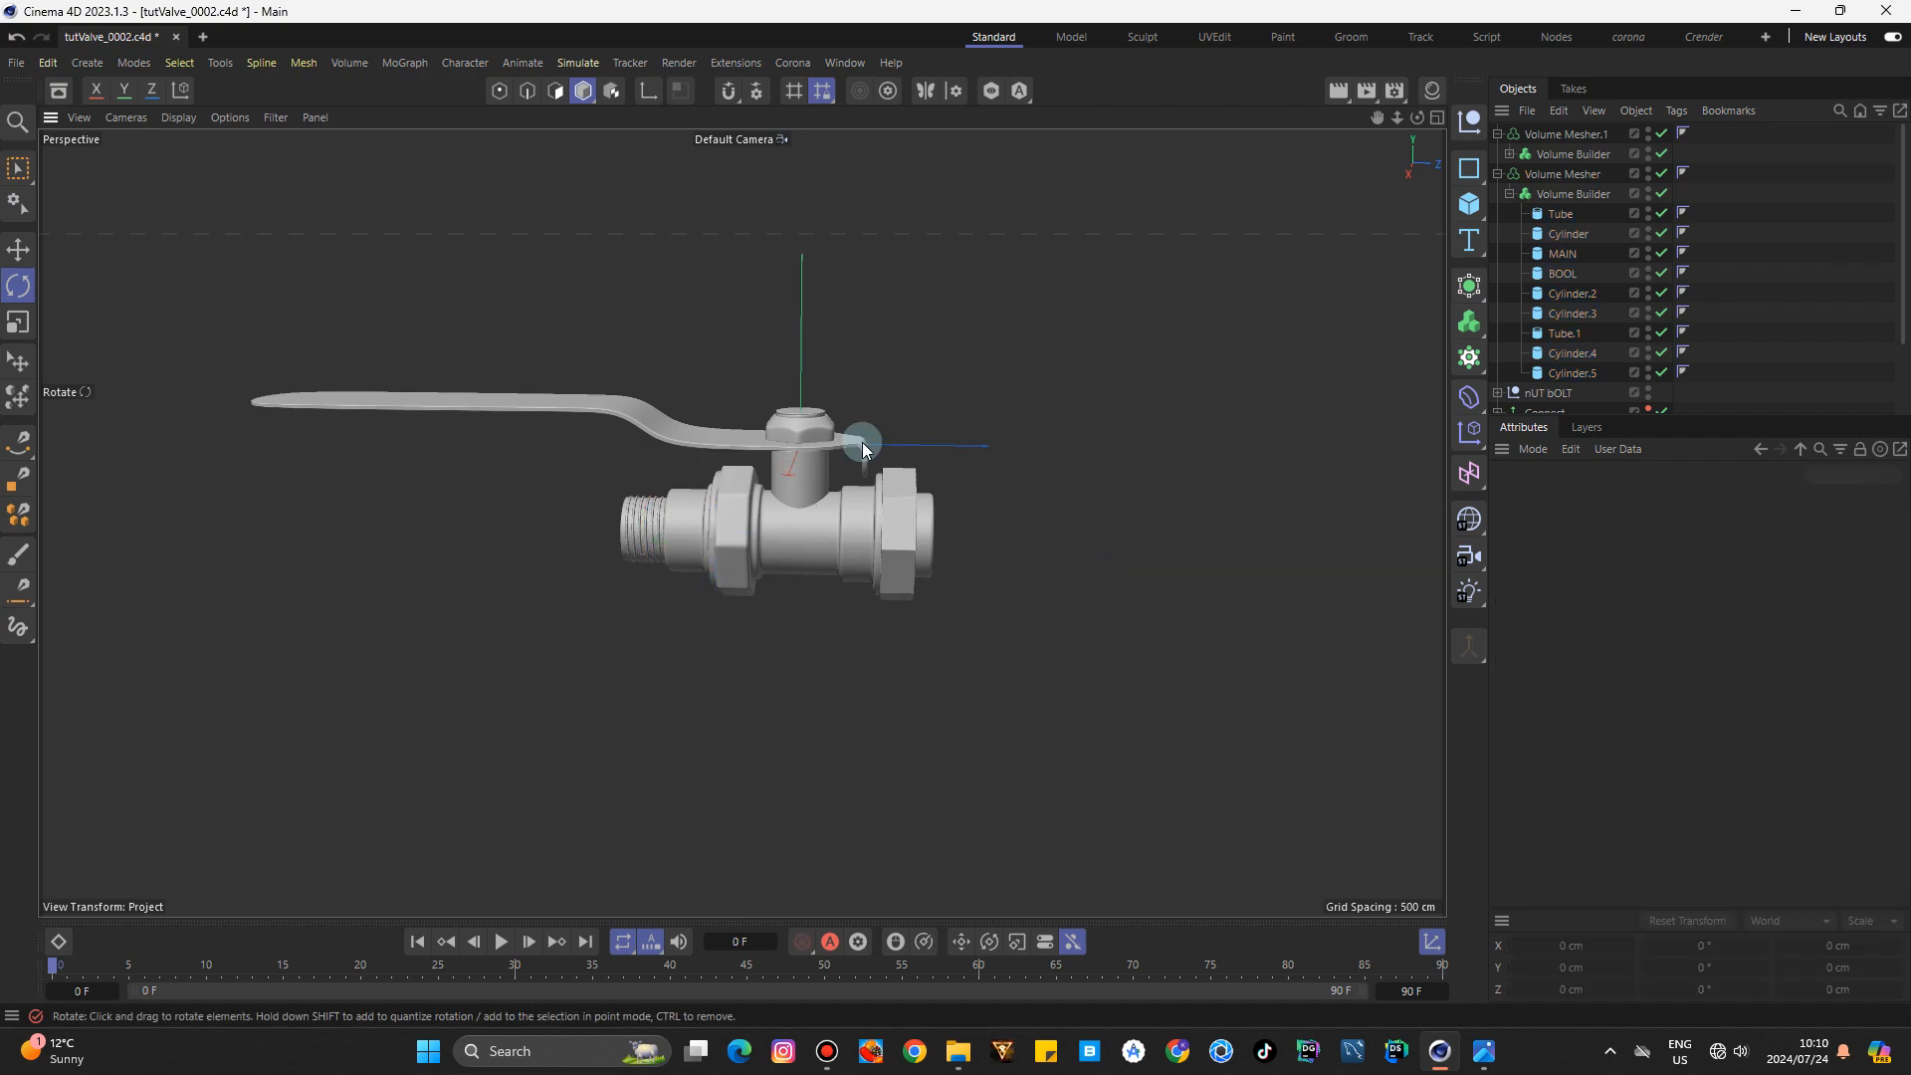
drag(1418, 126, 1096, 192)
scroll(627, 506, up, 3)
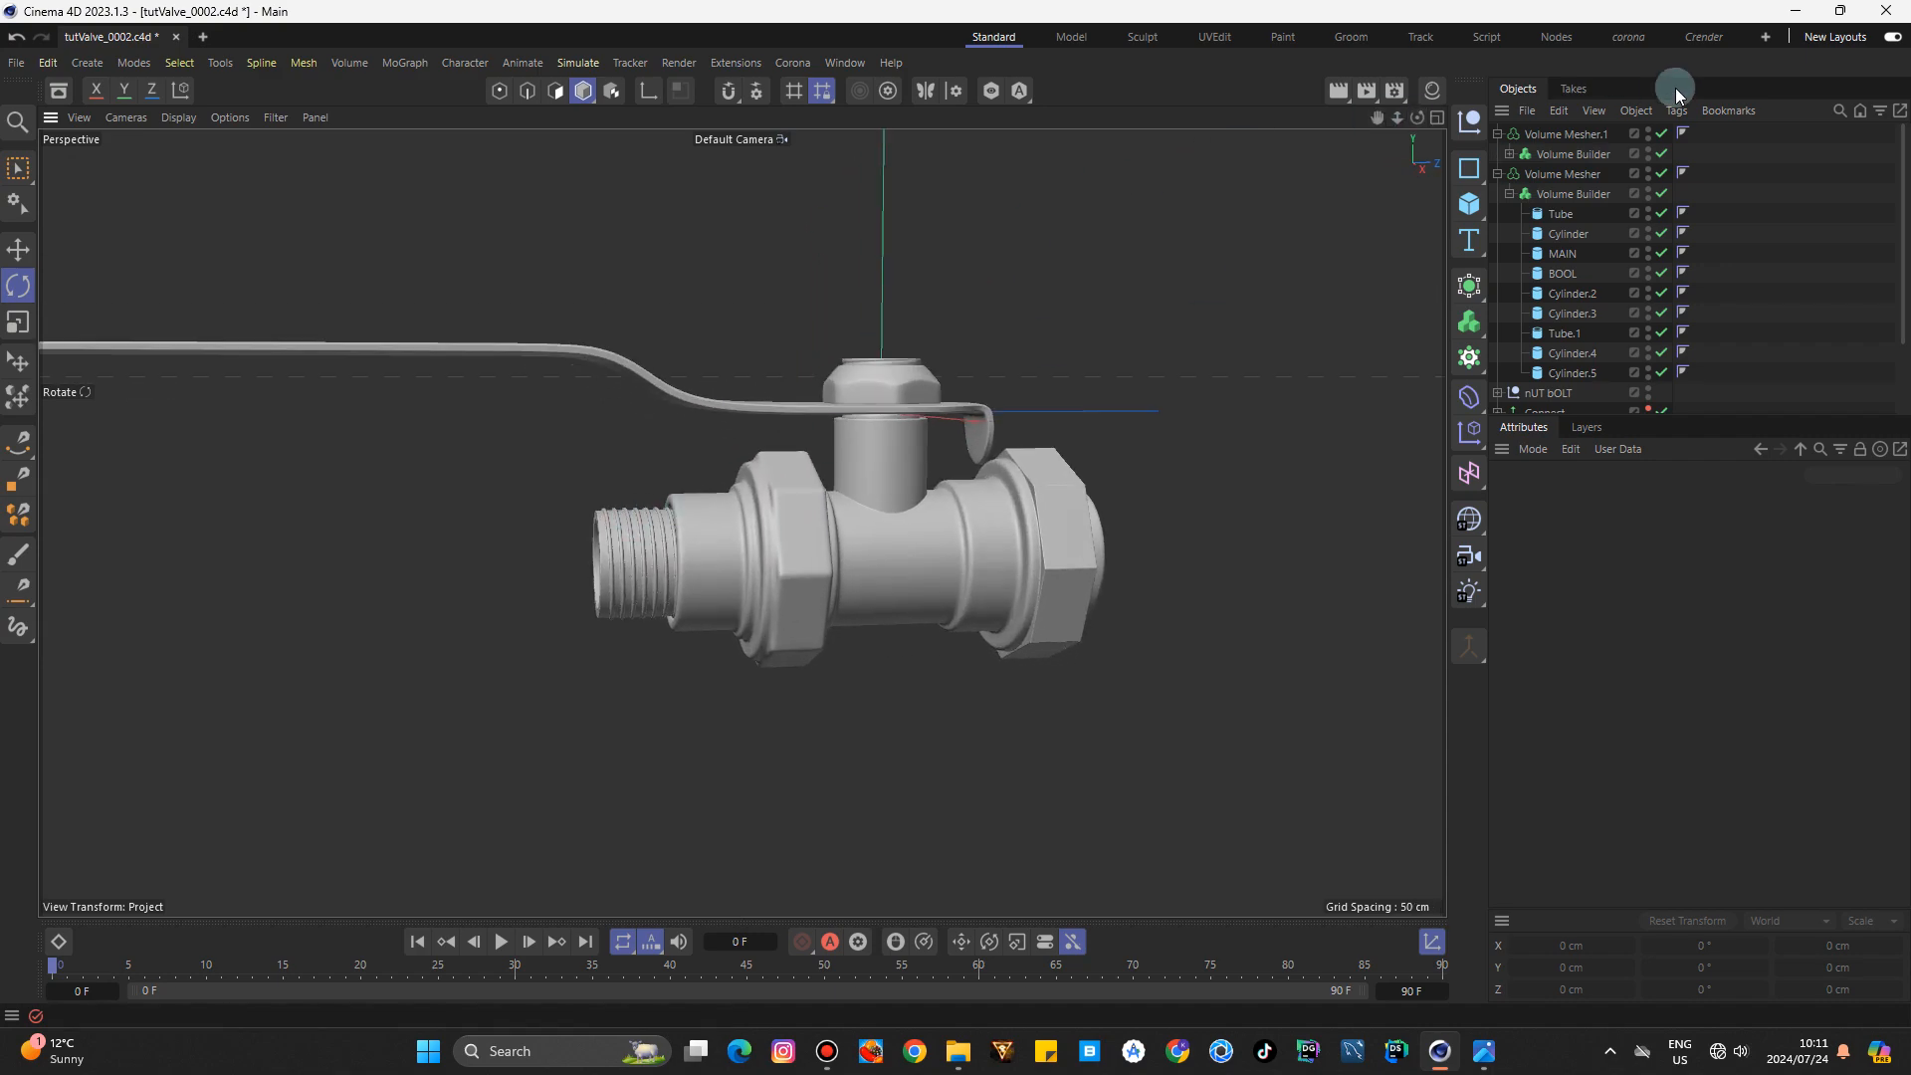
Place SDF Smooth above Tube in the valve body's Volume Builder and reduce its strength to about 60 %.
click(1591, 157)
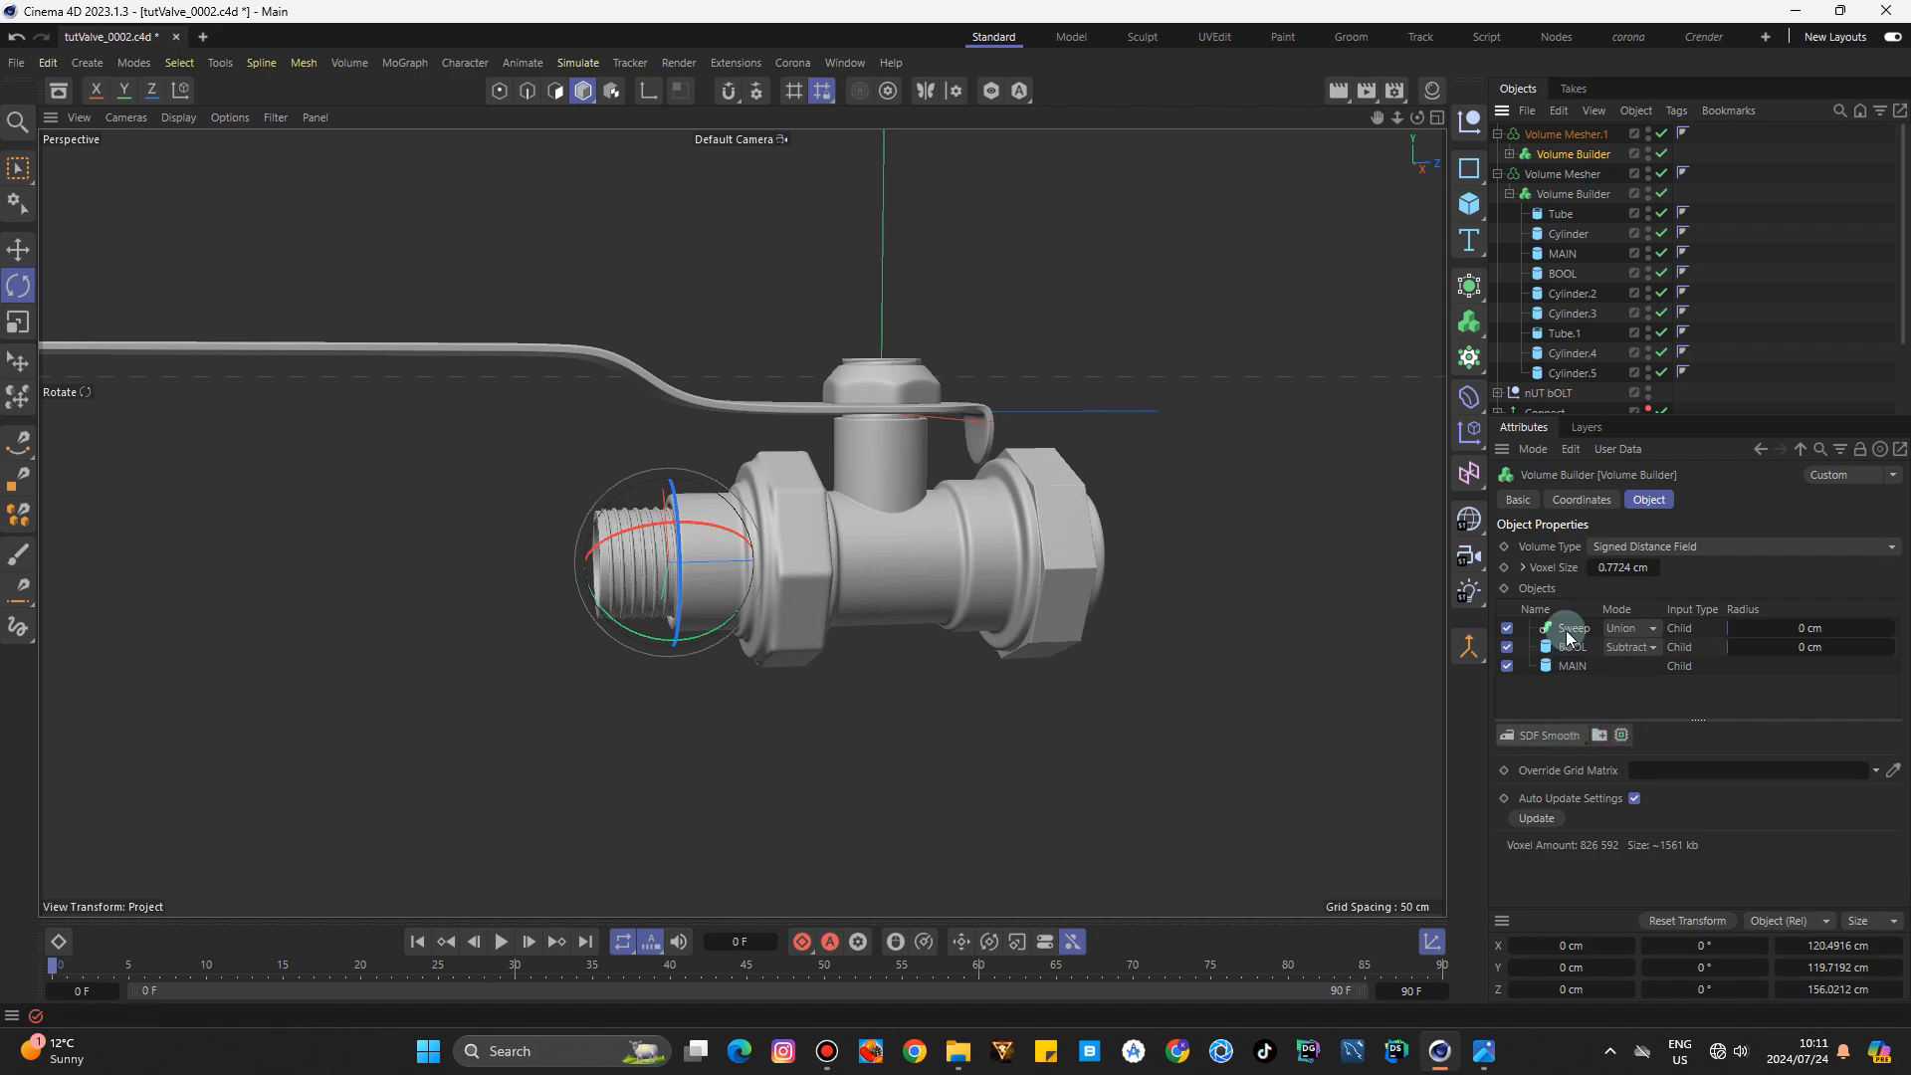
click(1570, 195)
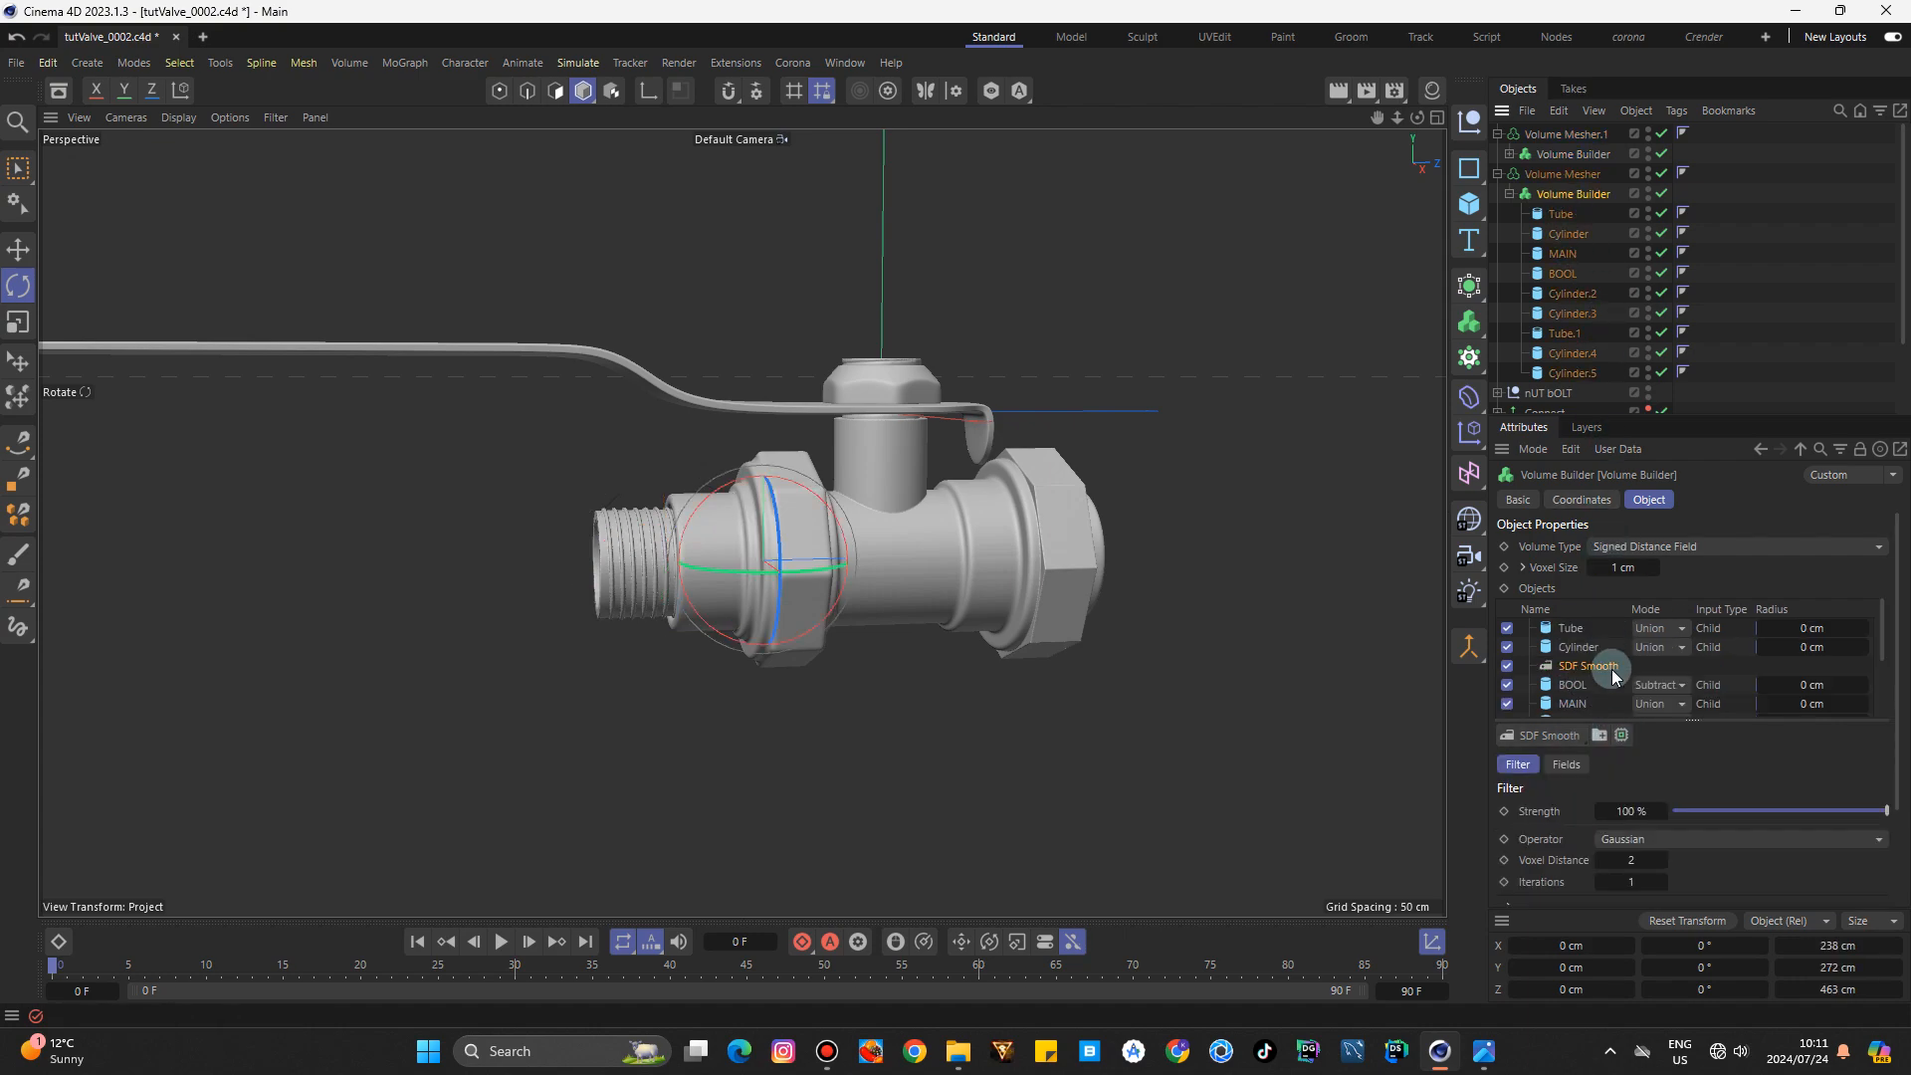
drag(1605, 674, 1586, 624)
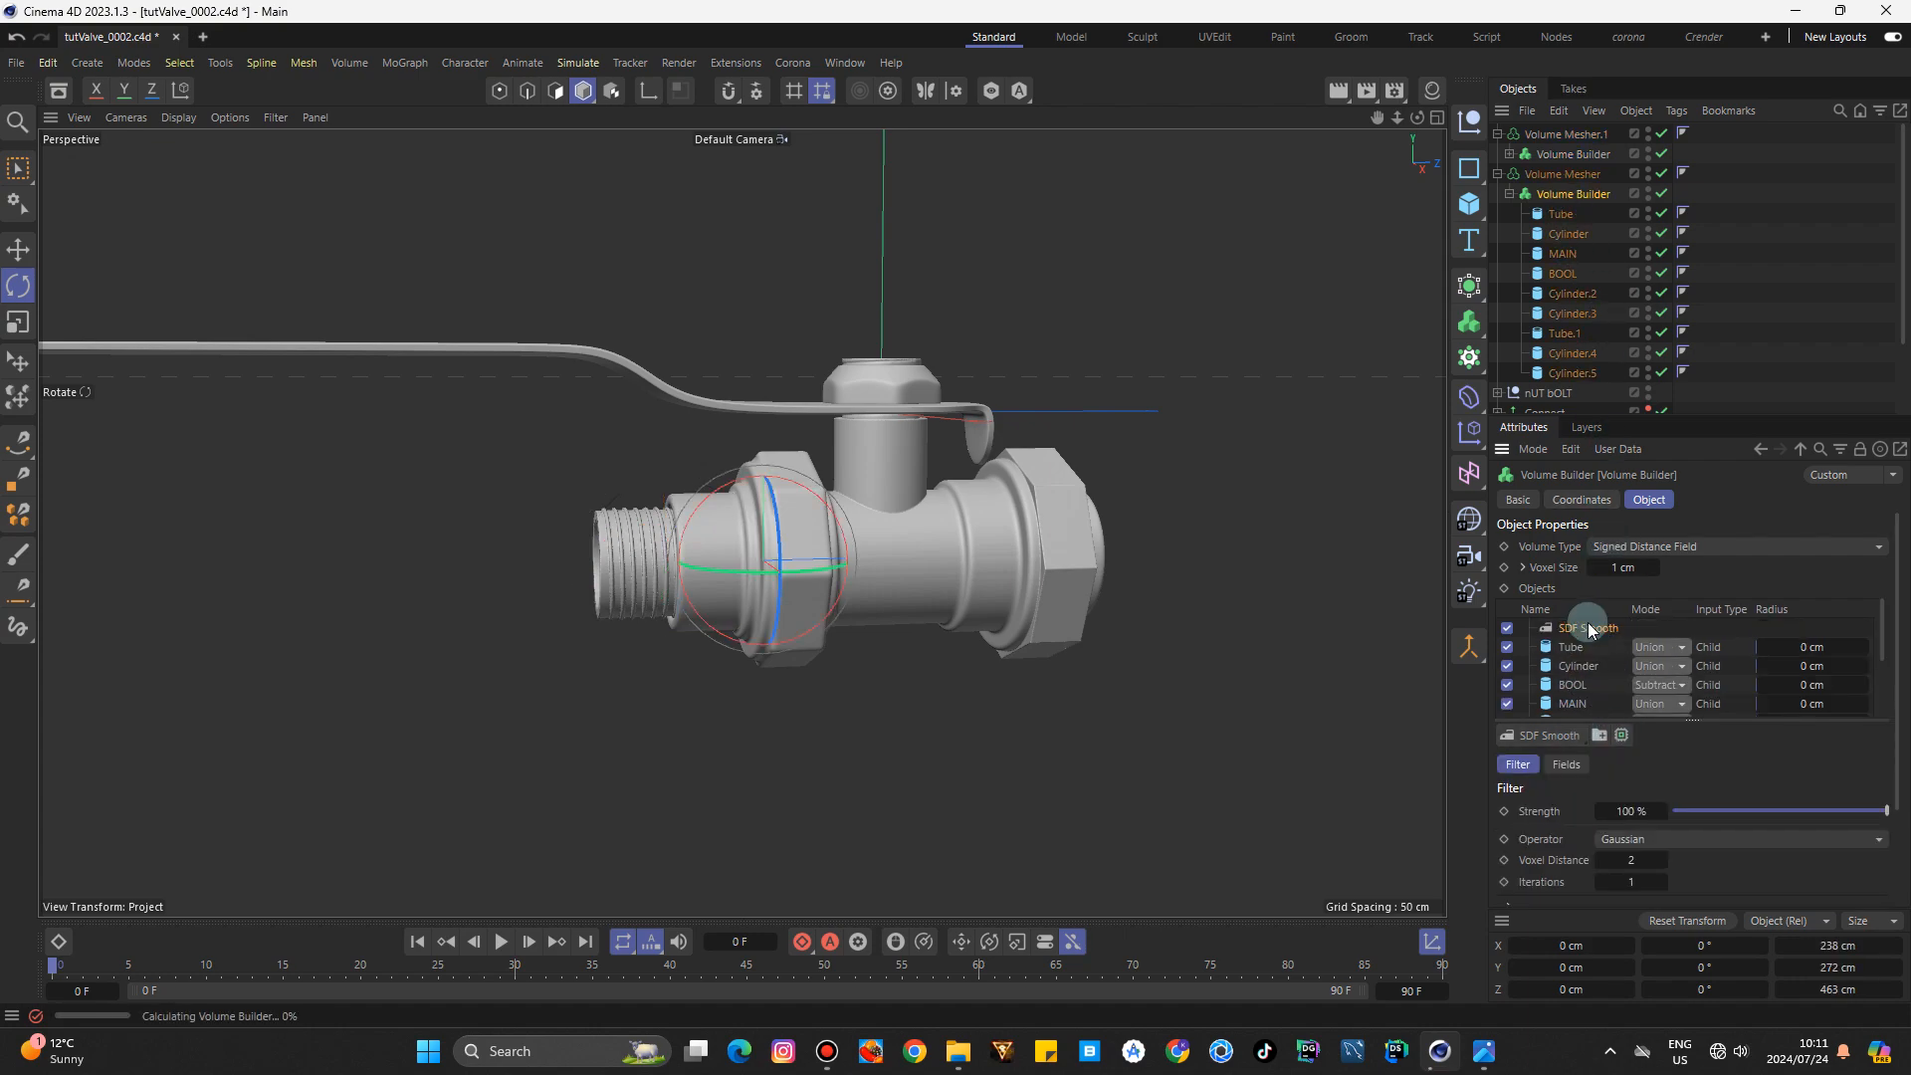
click(1629, 811)
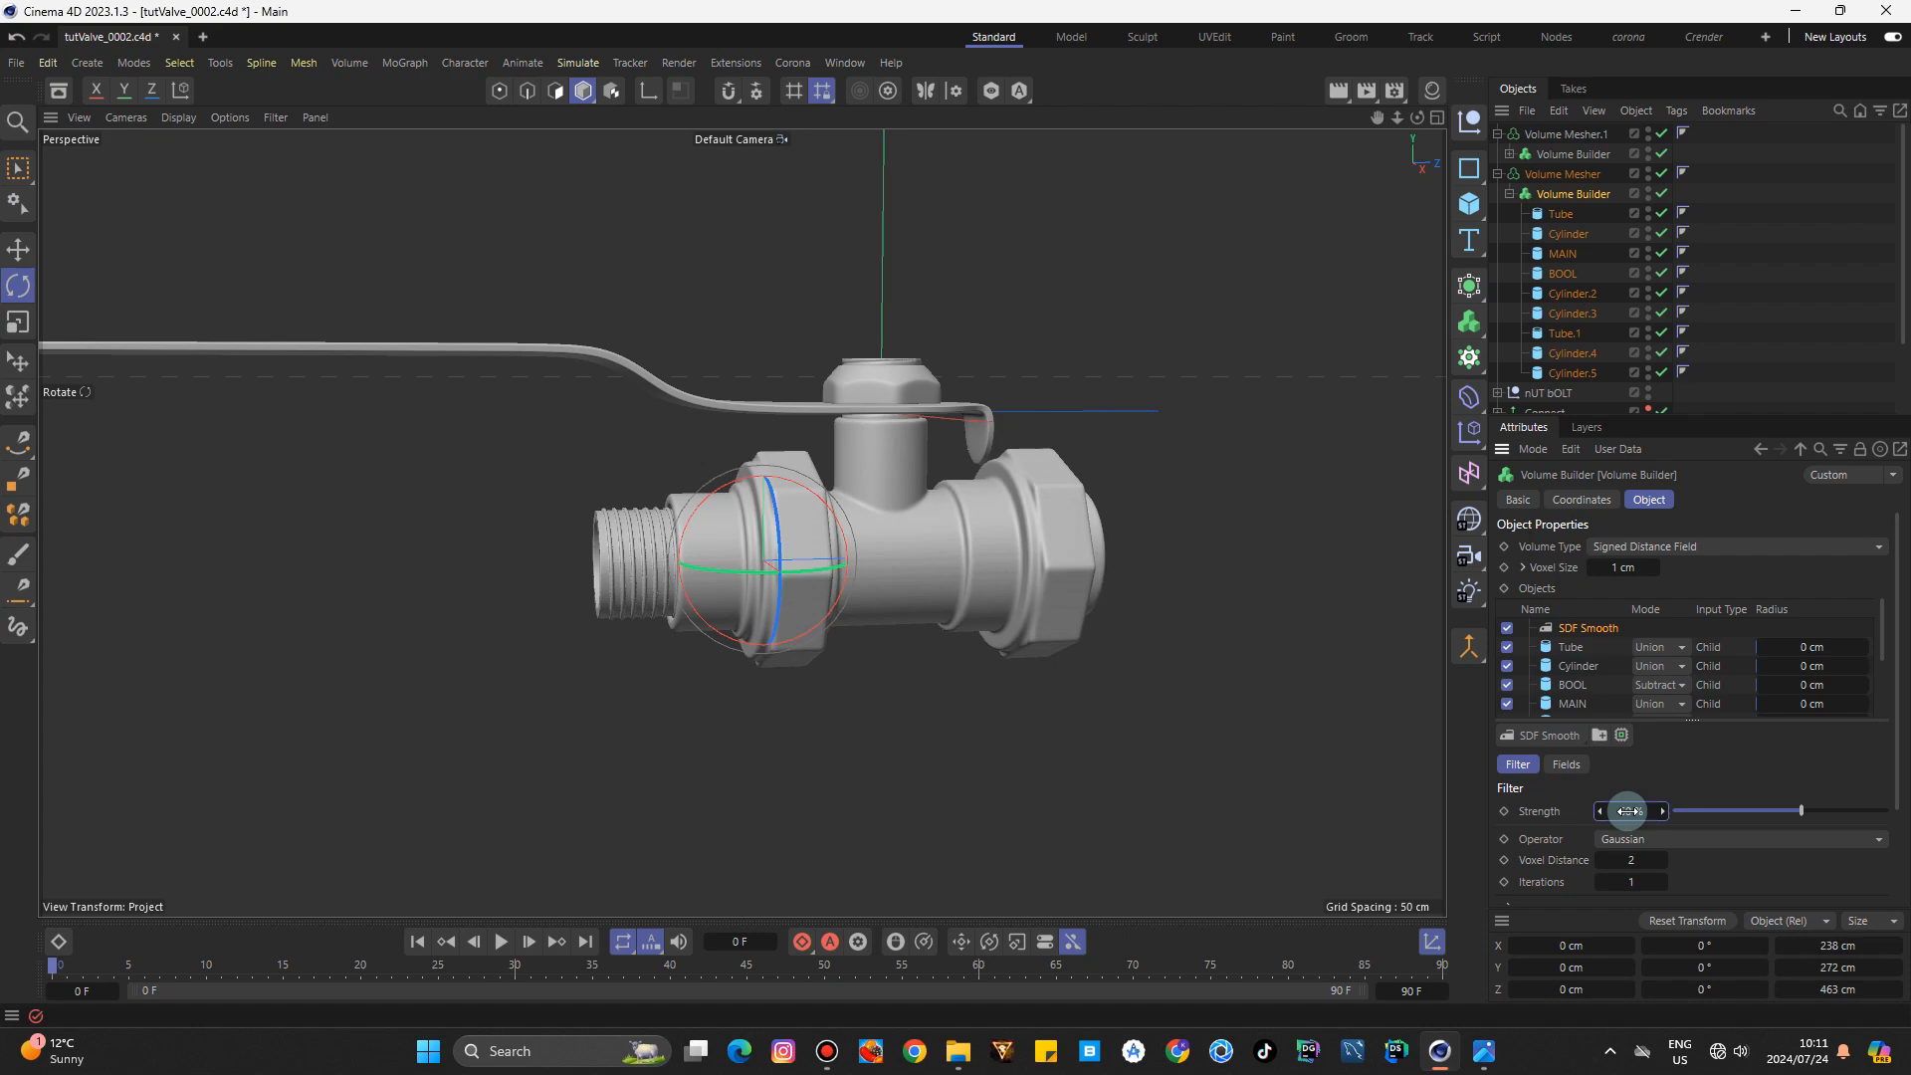
click(1257, 478)
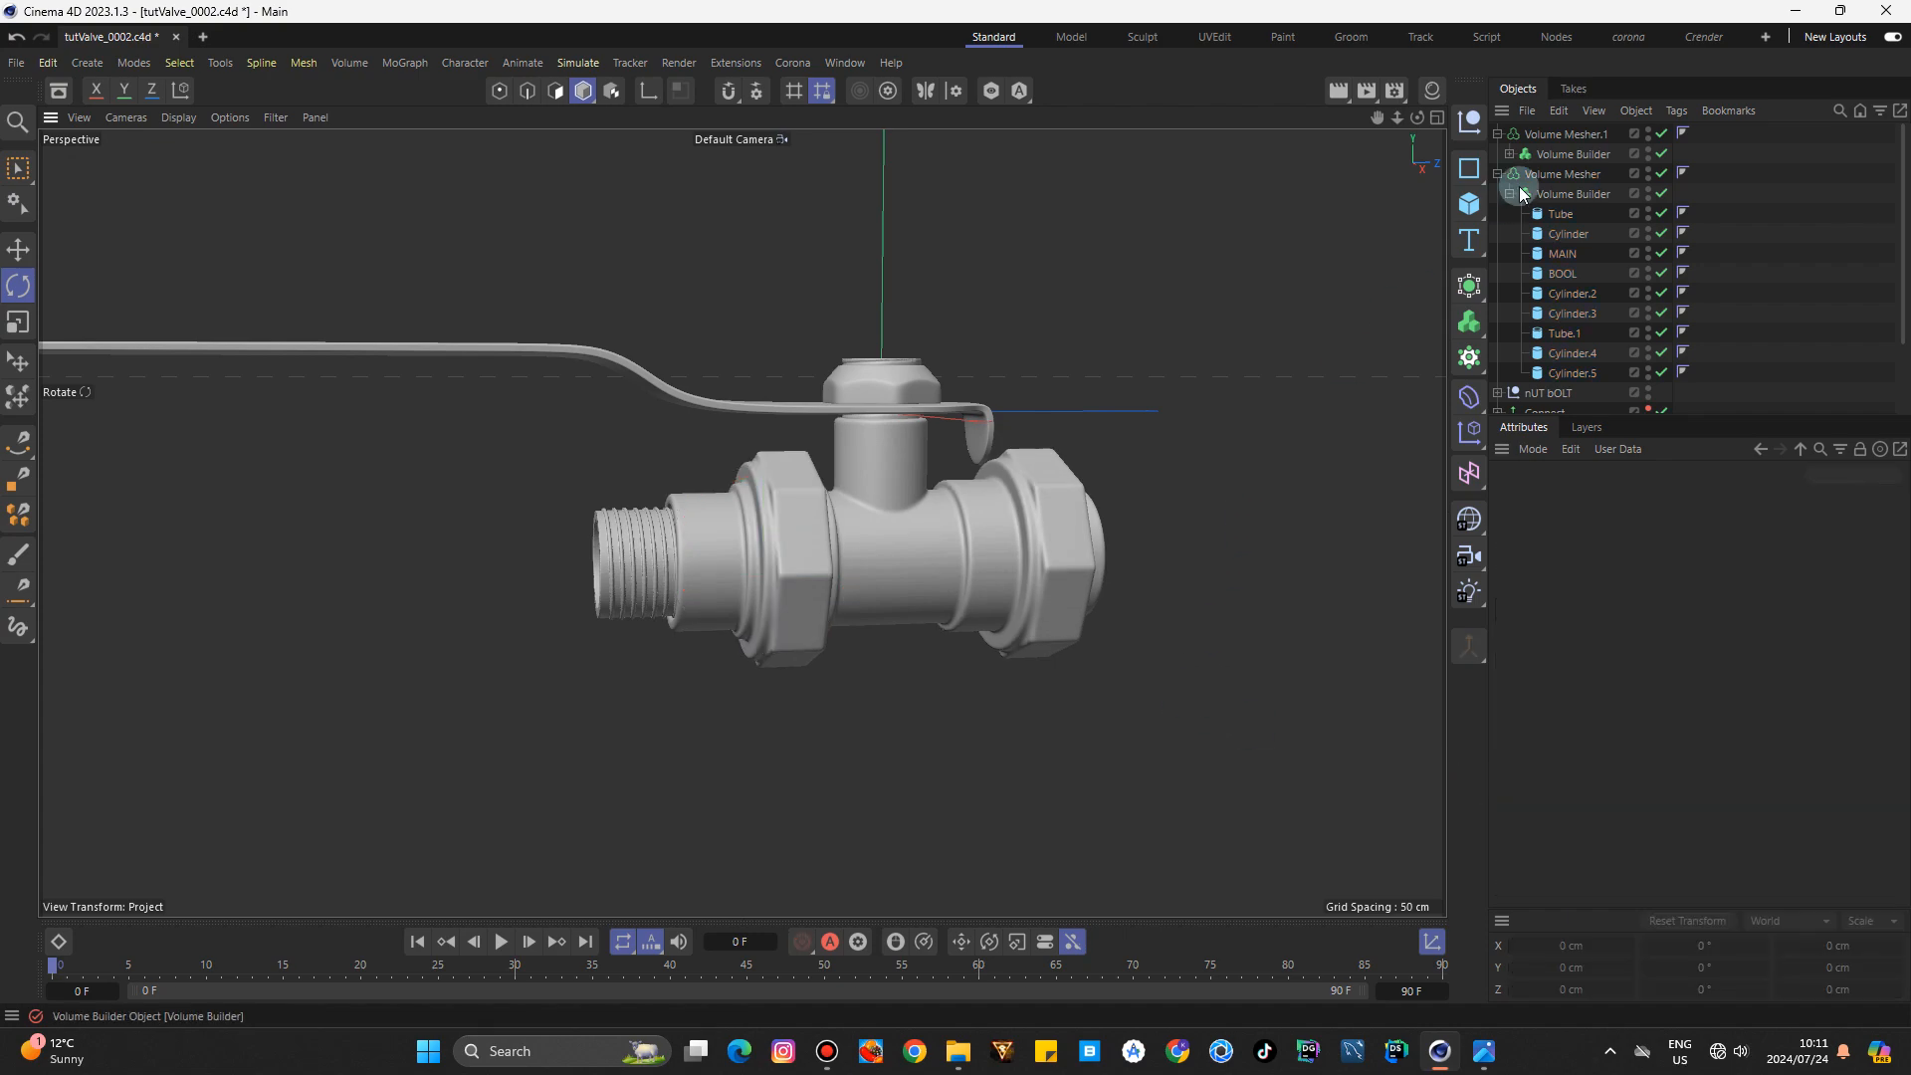
Add an SDF Smooth filter with 70 % strength above the Sweep in the threaded pipe's Volume Builder.
click(1549, 156)
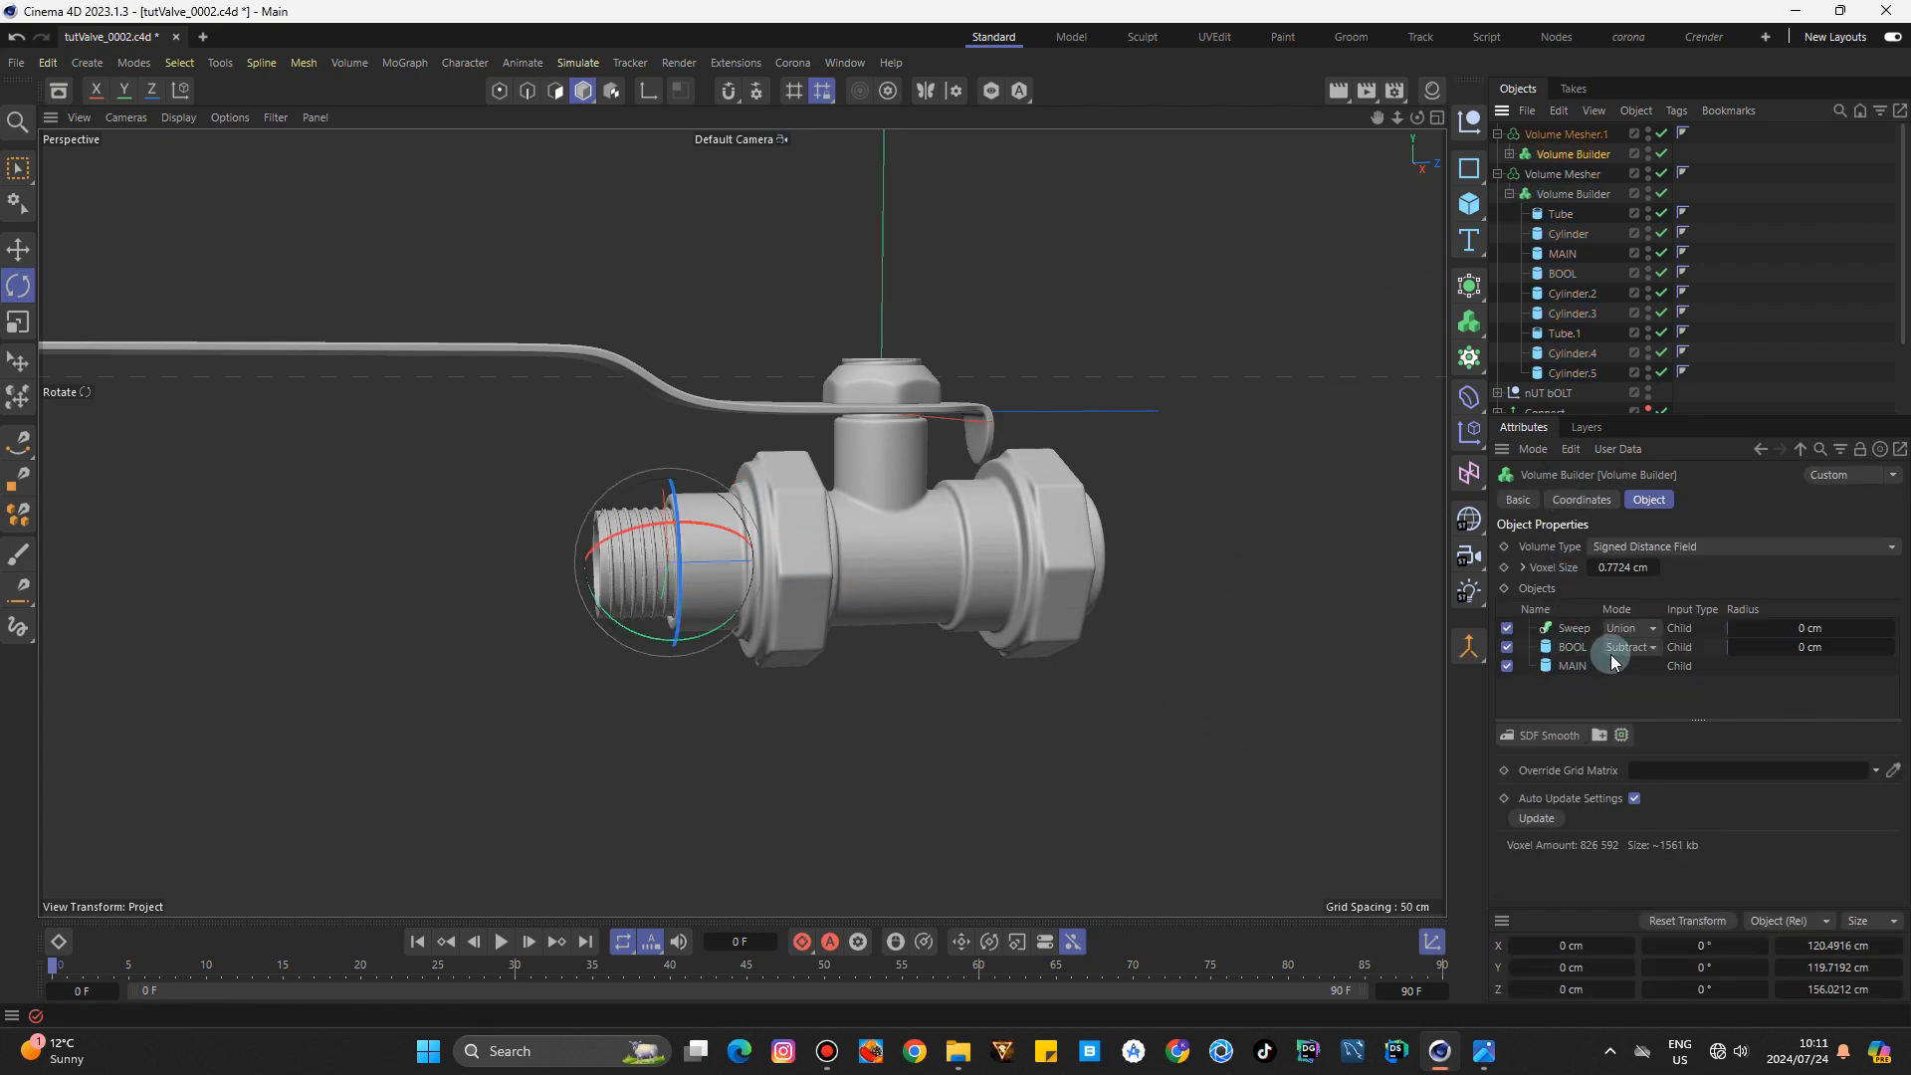
click(1549, 735)
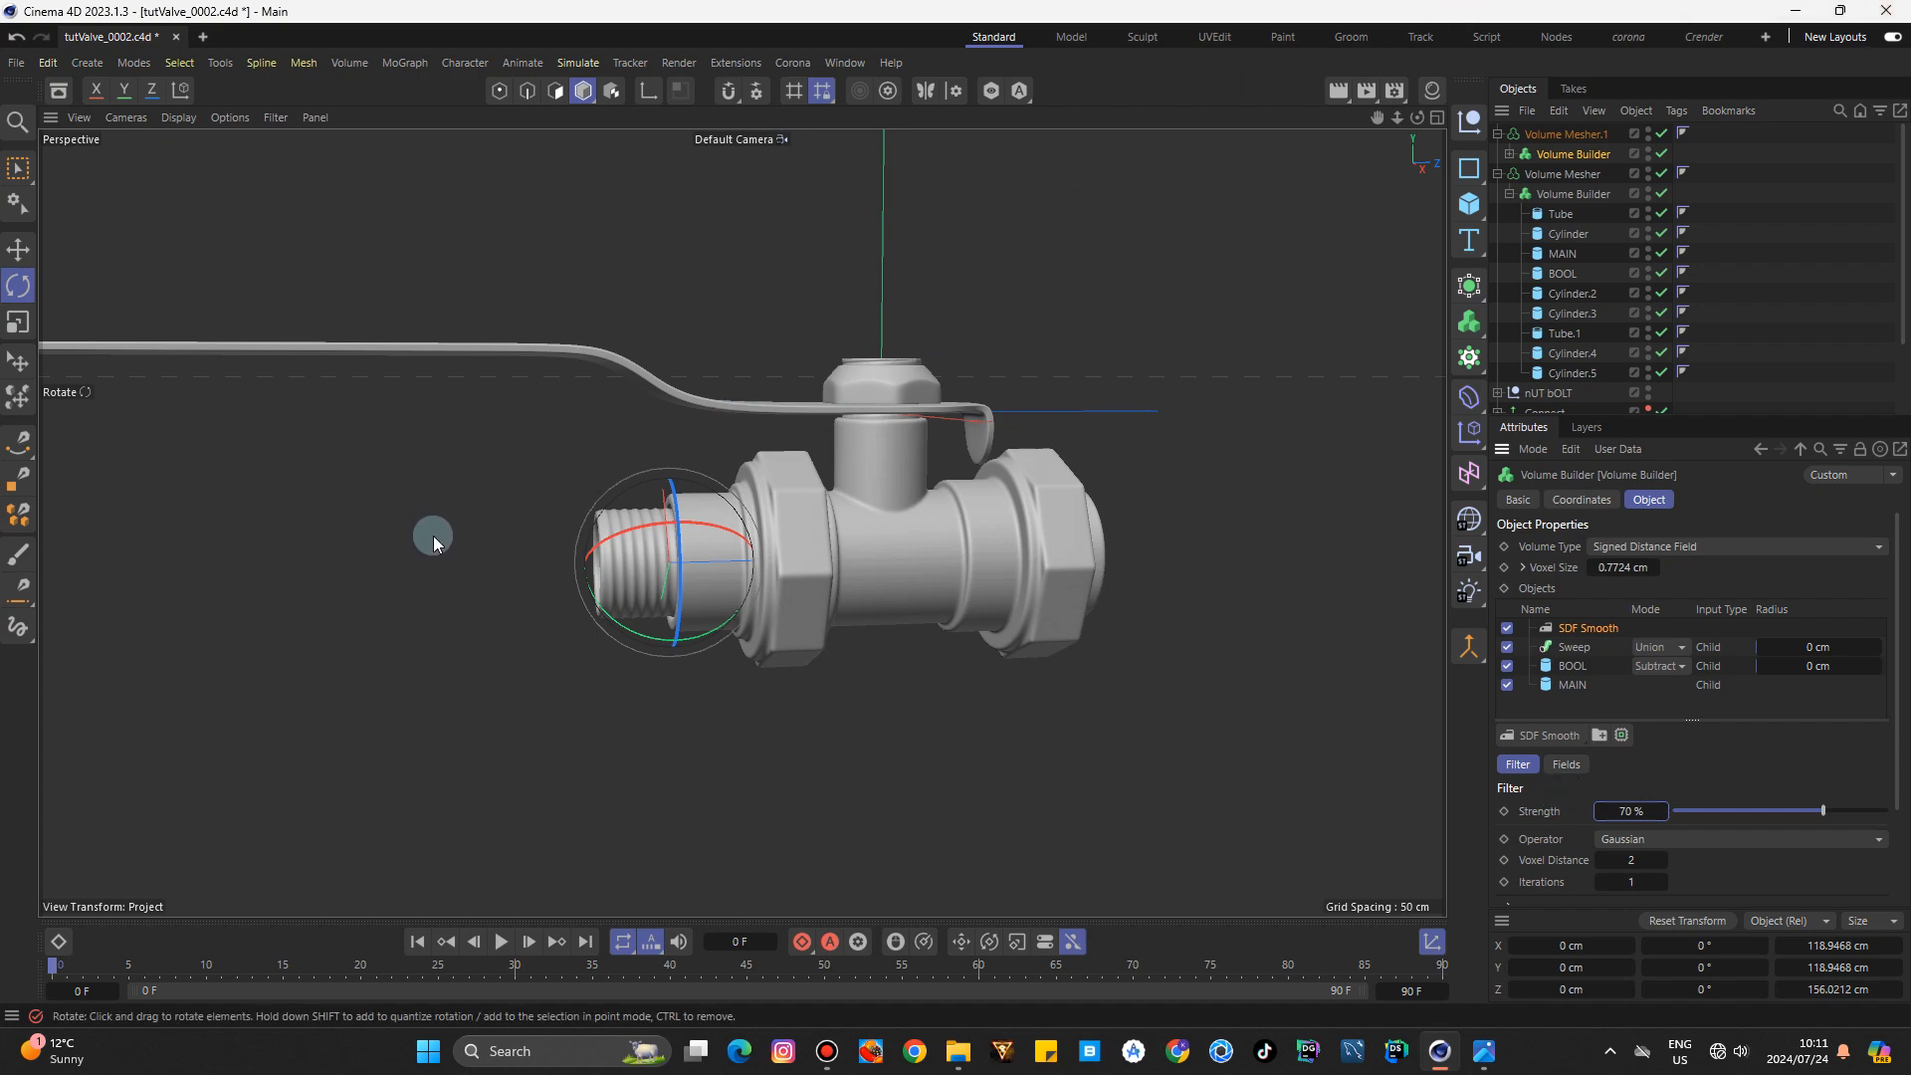
Examine the smoothed thread, the valve body and the handle from several angles and compare them with the reference photo.
click(466, 559)
scroll(581, 530, up, 10)
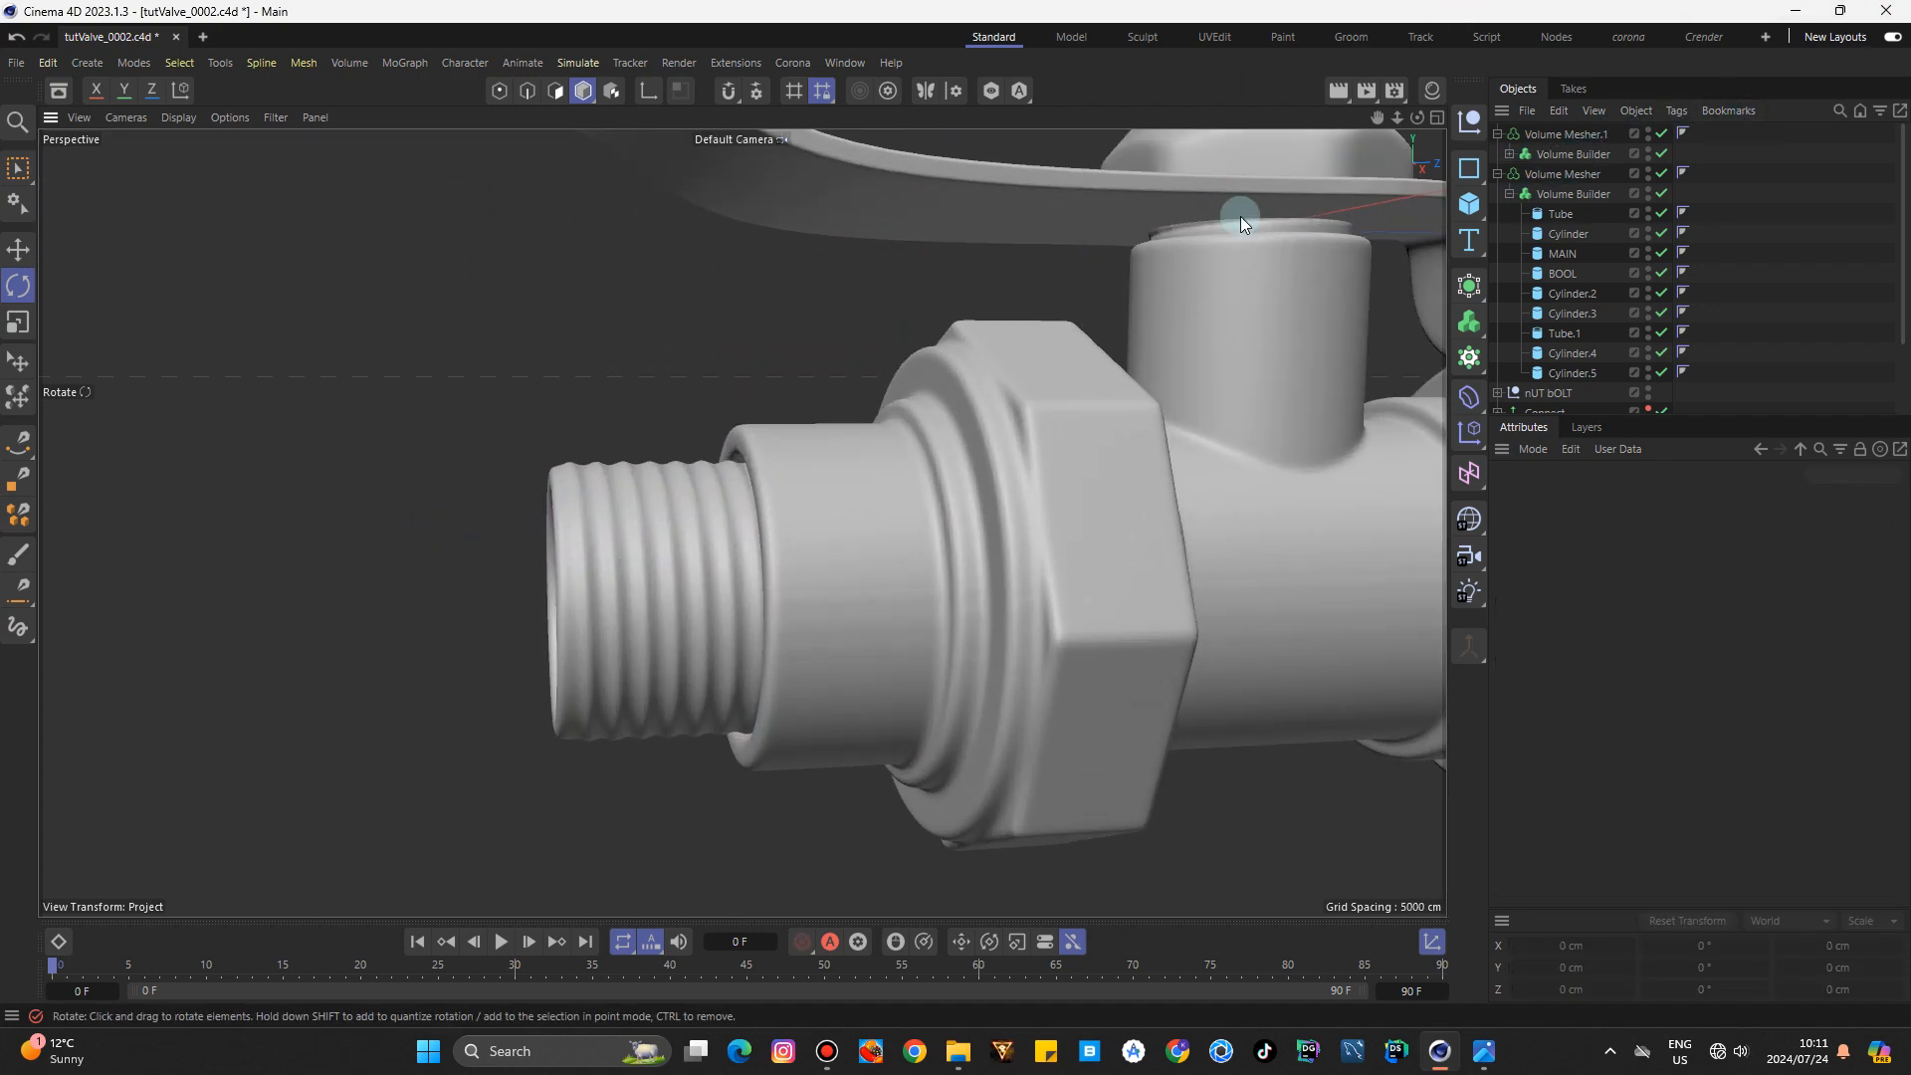
mouse_move(1399, 117)
mouse_down()
mouse_move(1055, 122)
mouse_move(1334, 134)
mouse_move(1229, 20)
mouse_move(1210, 30)
mouse_move(1414, 219)
mouse_move(1389, 428)
mouse_move(1264, 433)
mouse_move(1334, 120)
mouse_move(1175, 121)
mouse_move(1421, 124)
mouse_move(1378, 100)
mouse_move(995, 83)
mouse_move(1422, 127)
mouse_up()
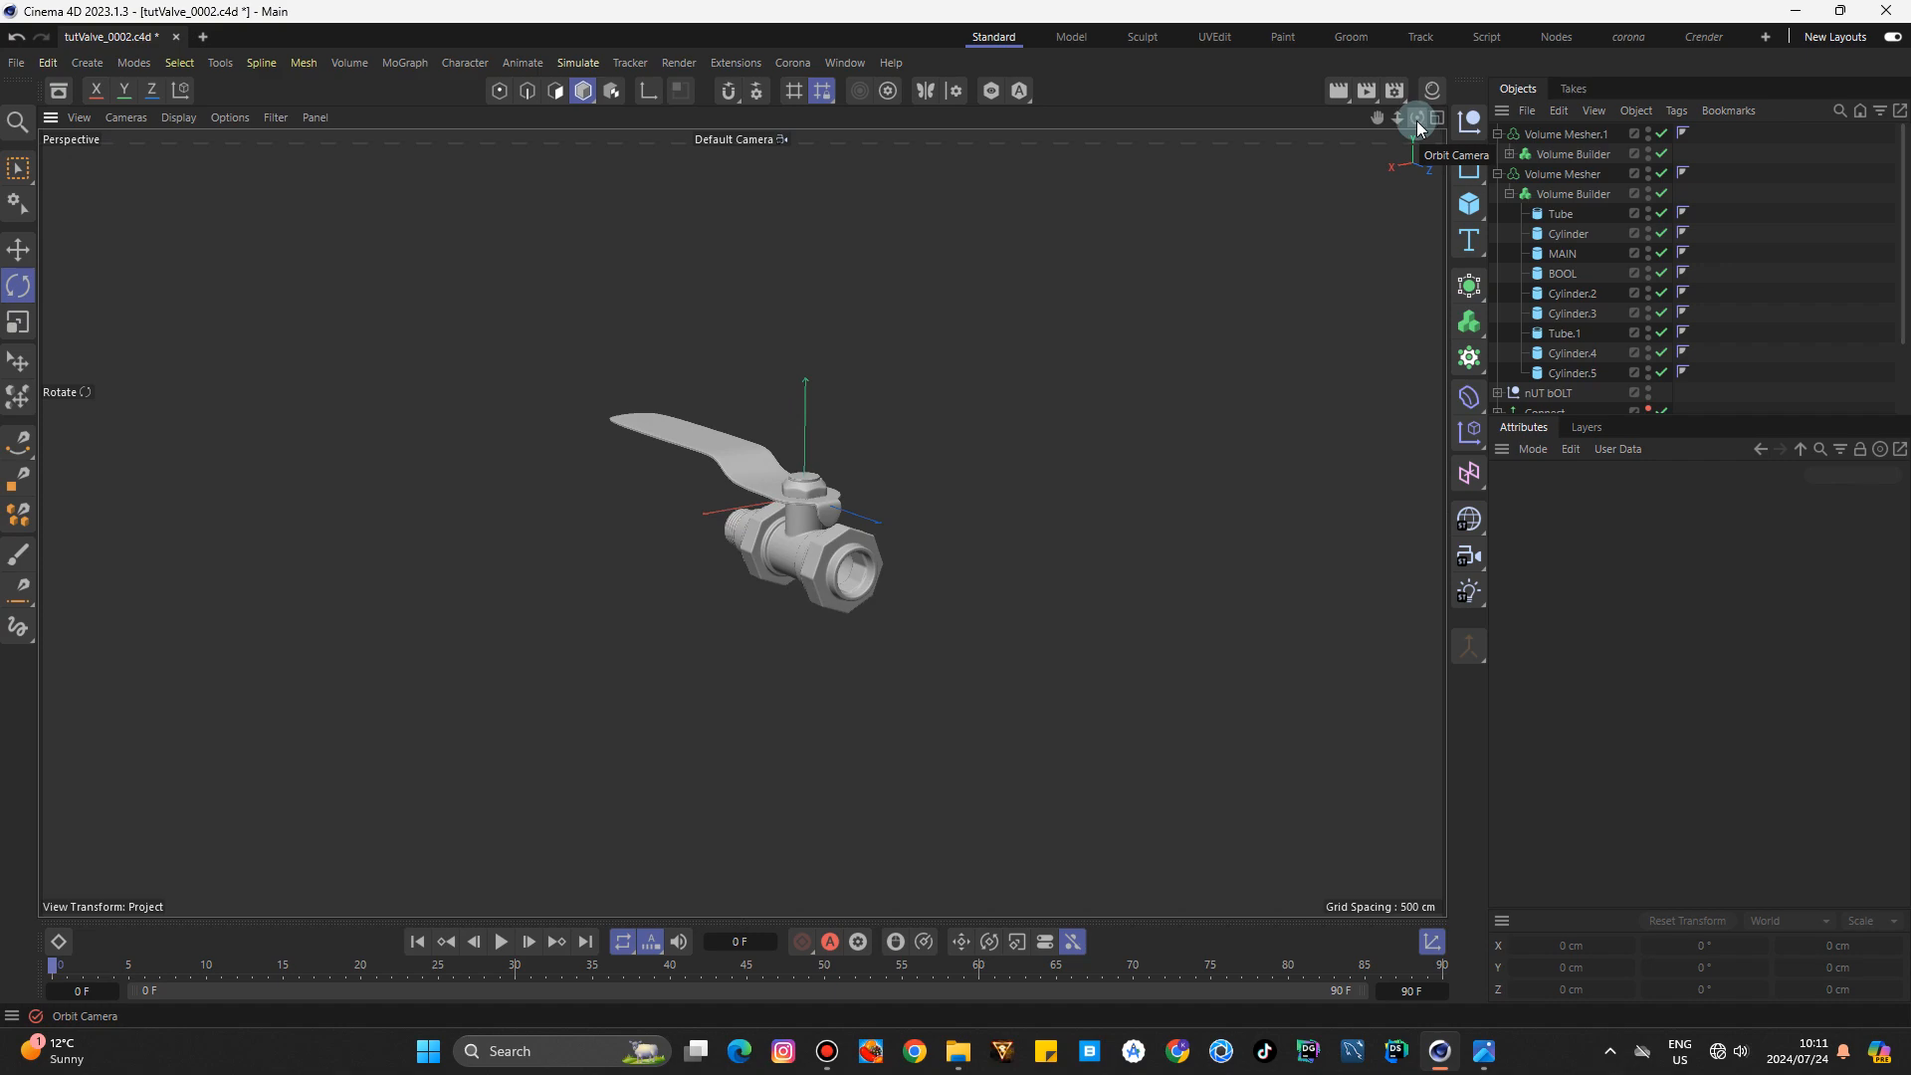
mouse_move(1397, 118)
mouse_down()
mouse_move(1443, 121)
mouse_move(1418, 120)
mouse_up()
click(1563, 173)
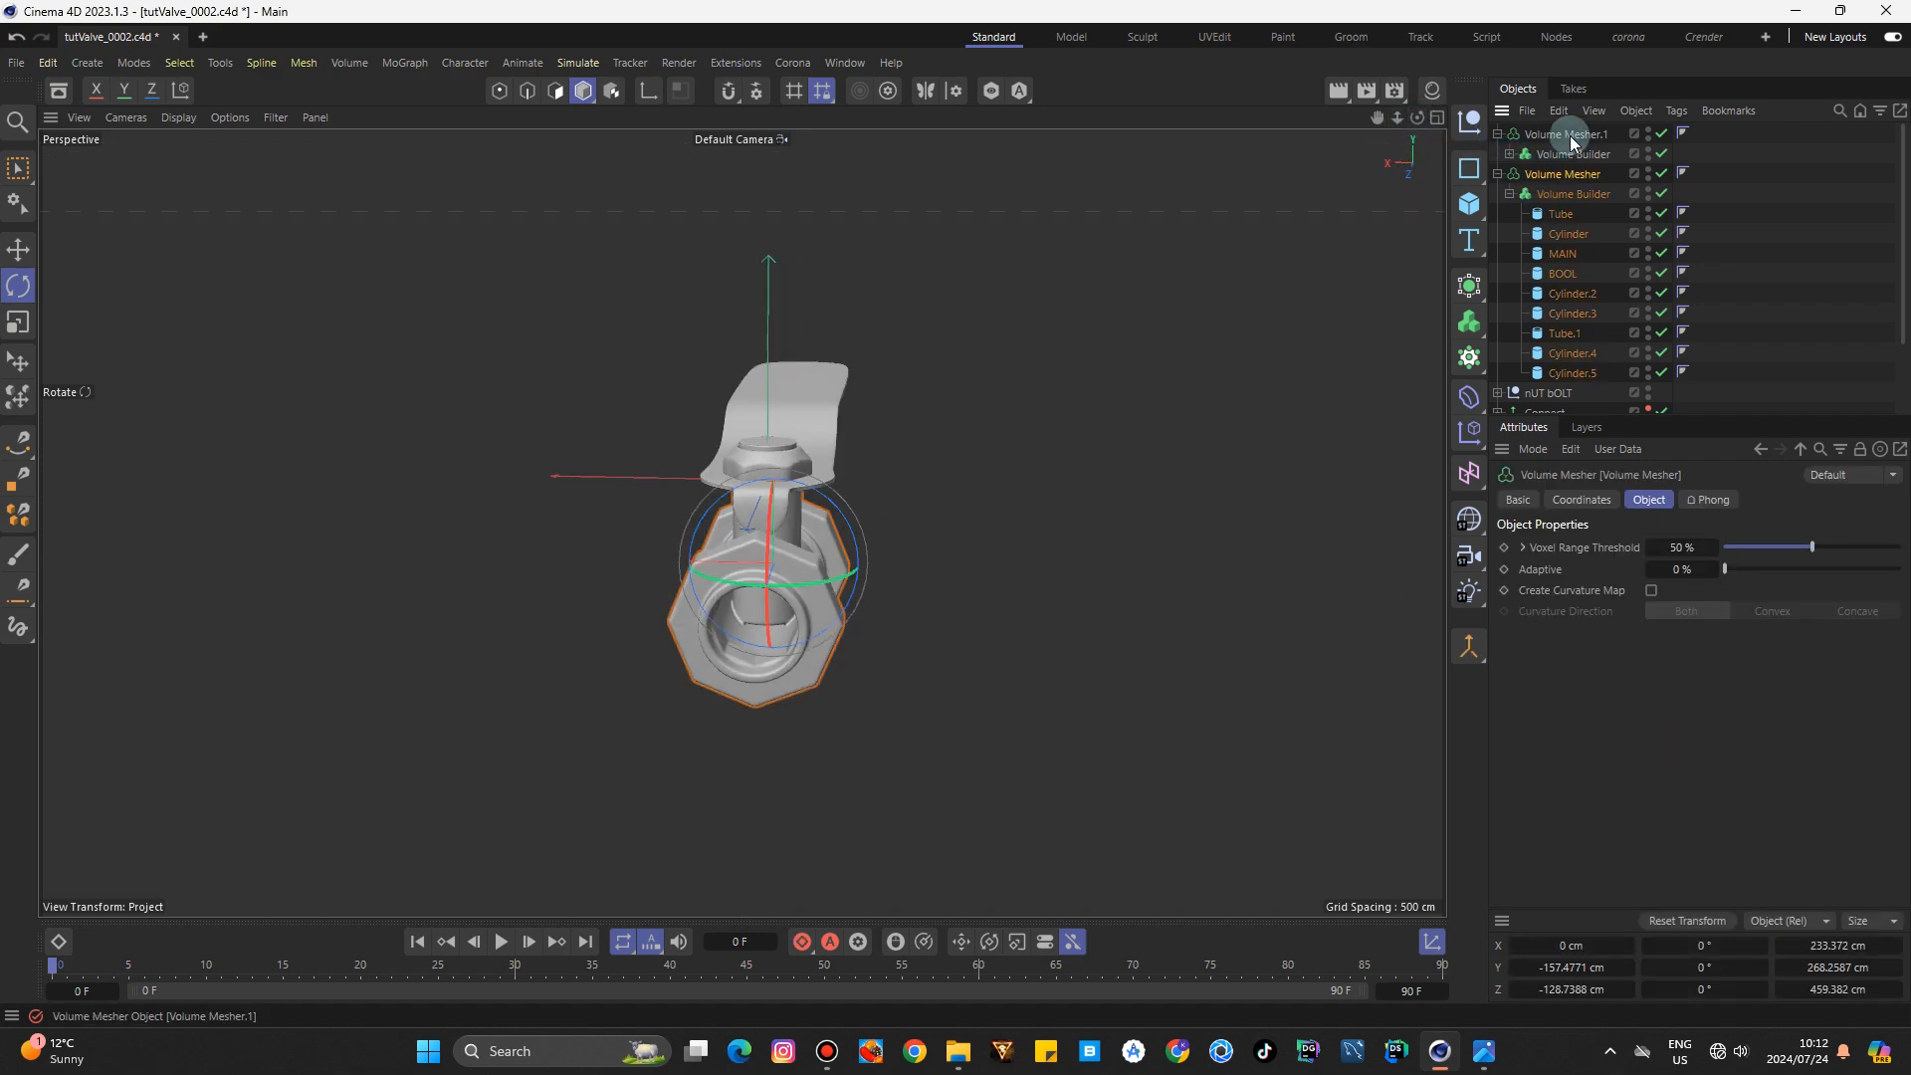
click(1269, 232)
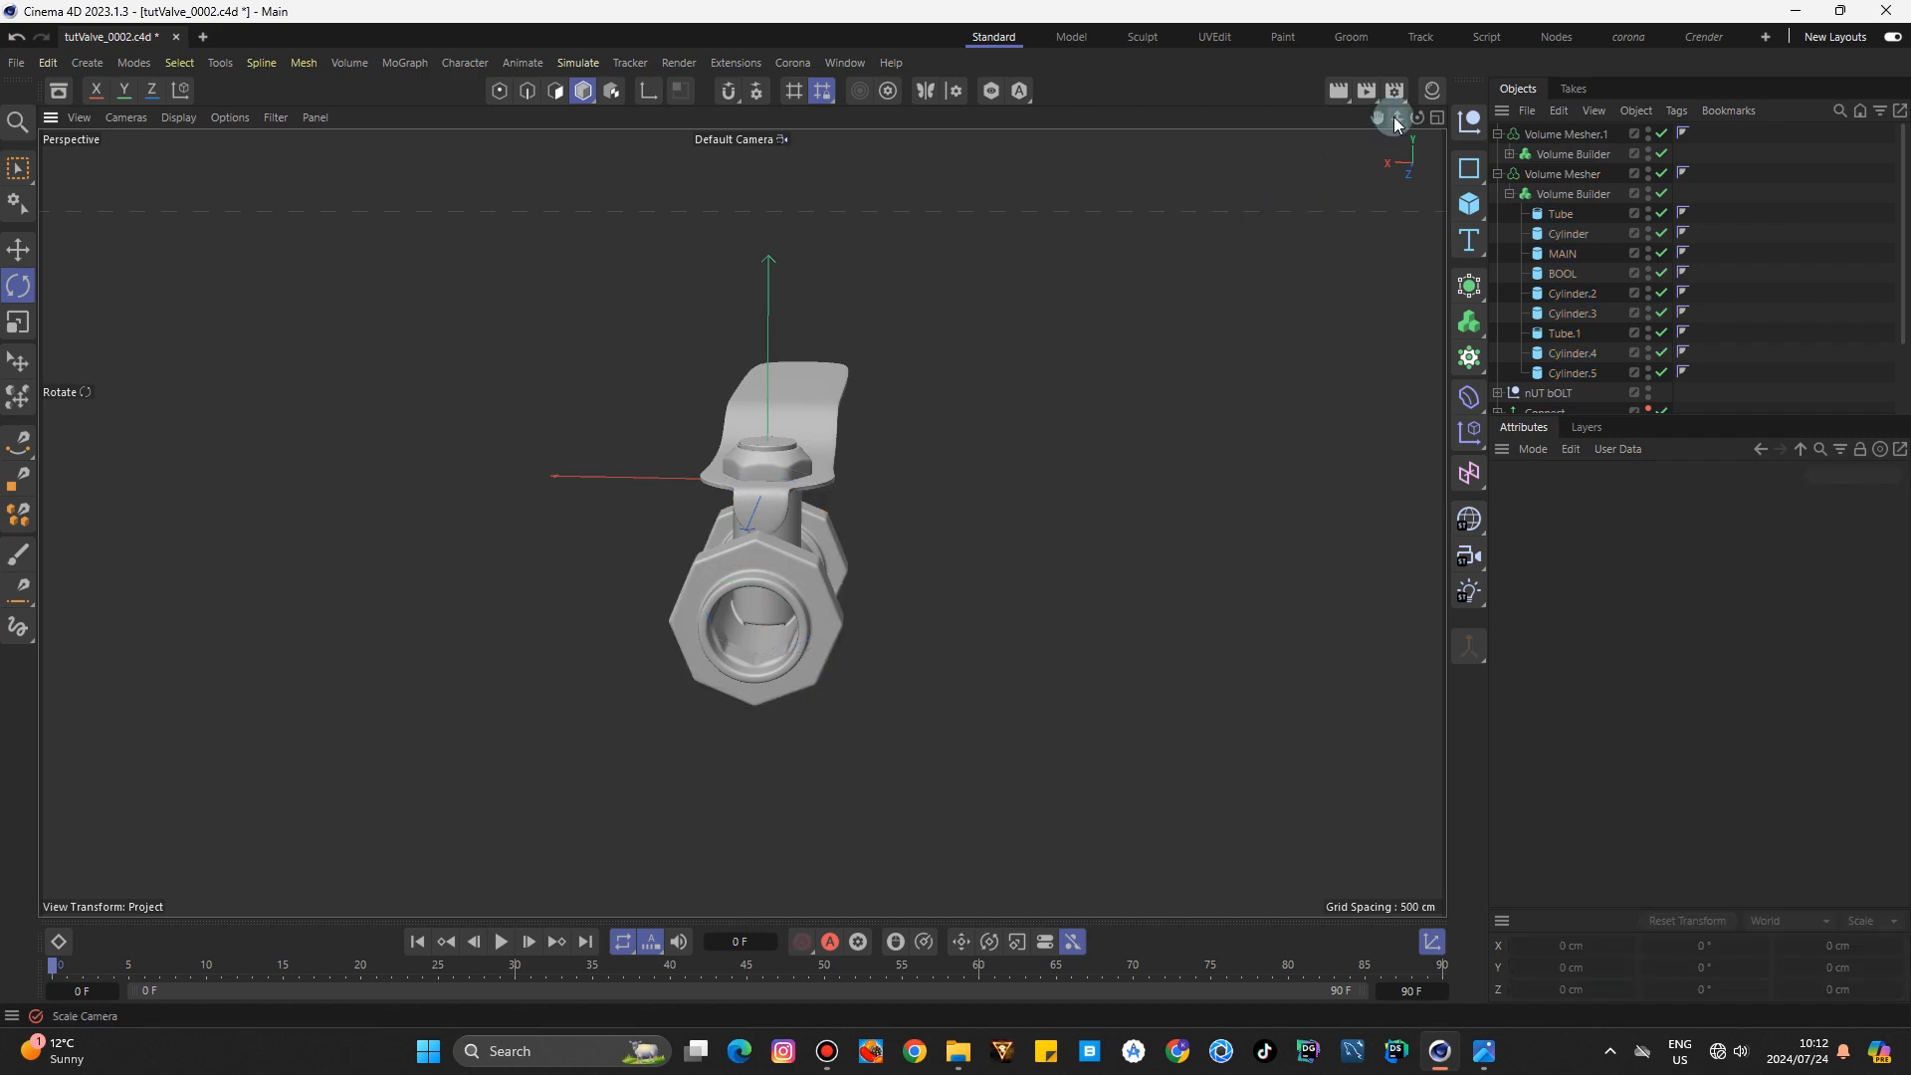
drag(1395, 117, 1406, 117)
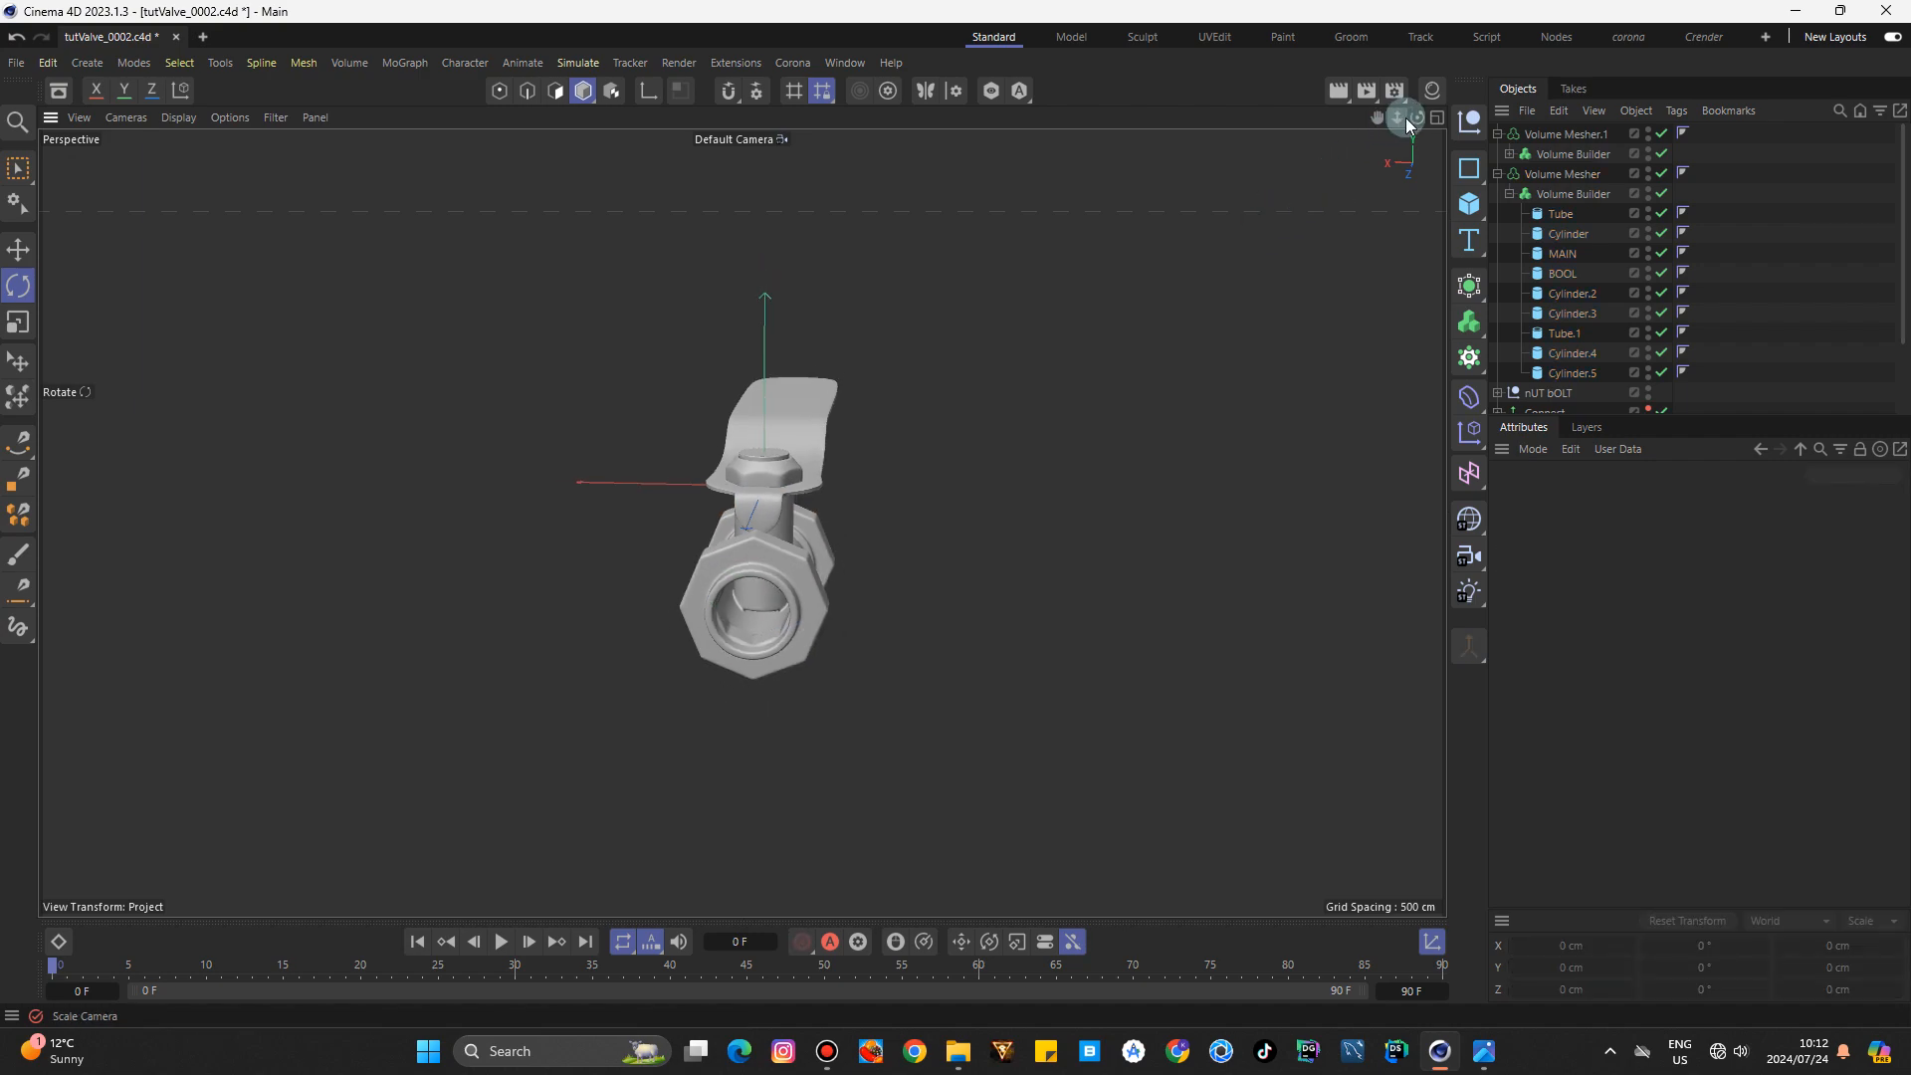
click(1483, 1052)
click(1792, 170)
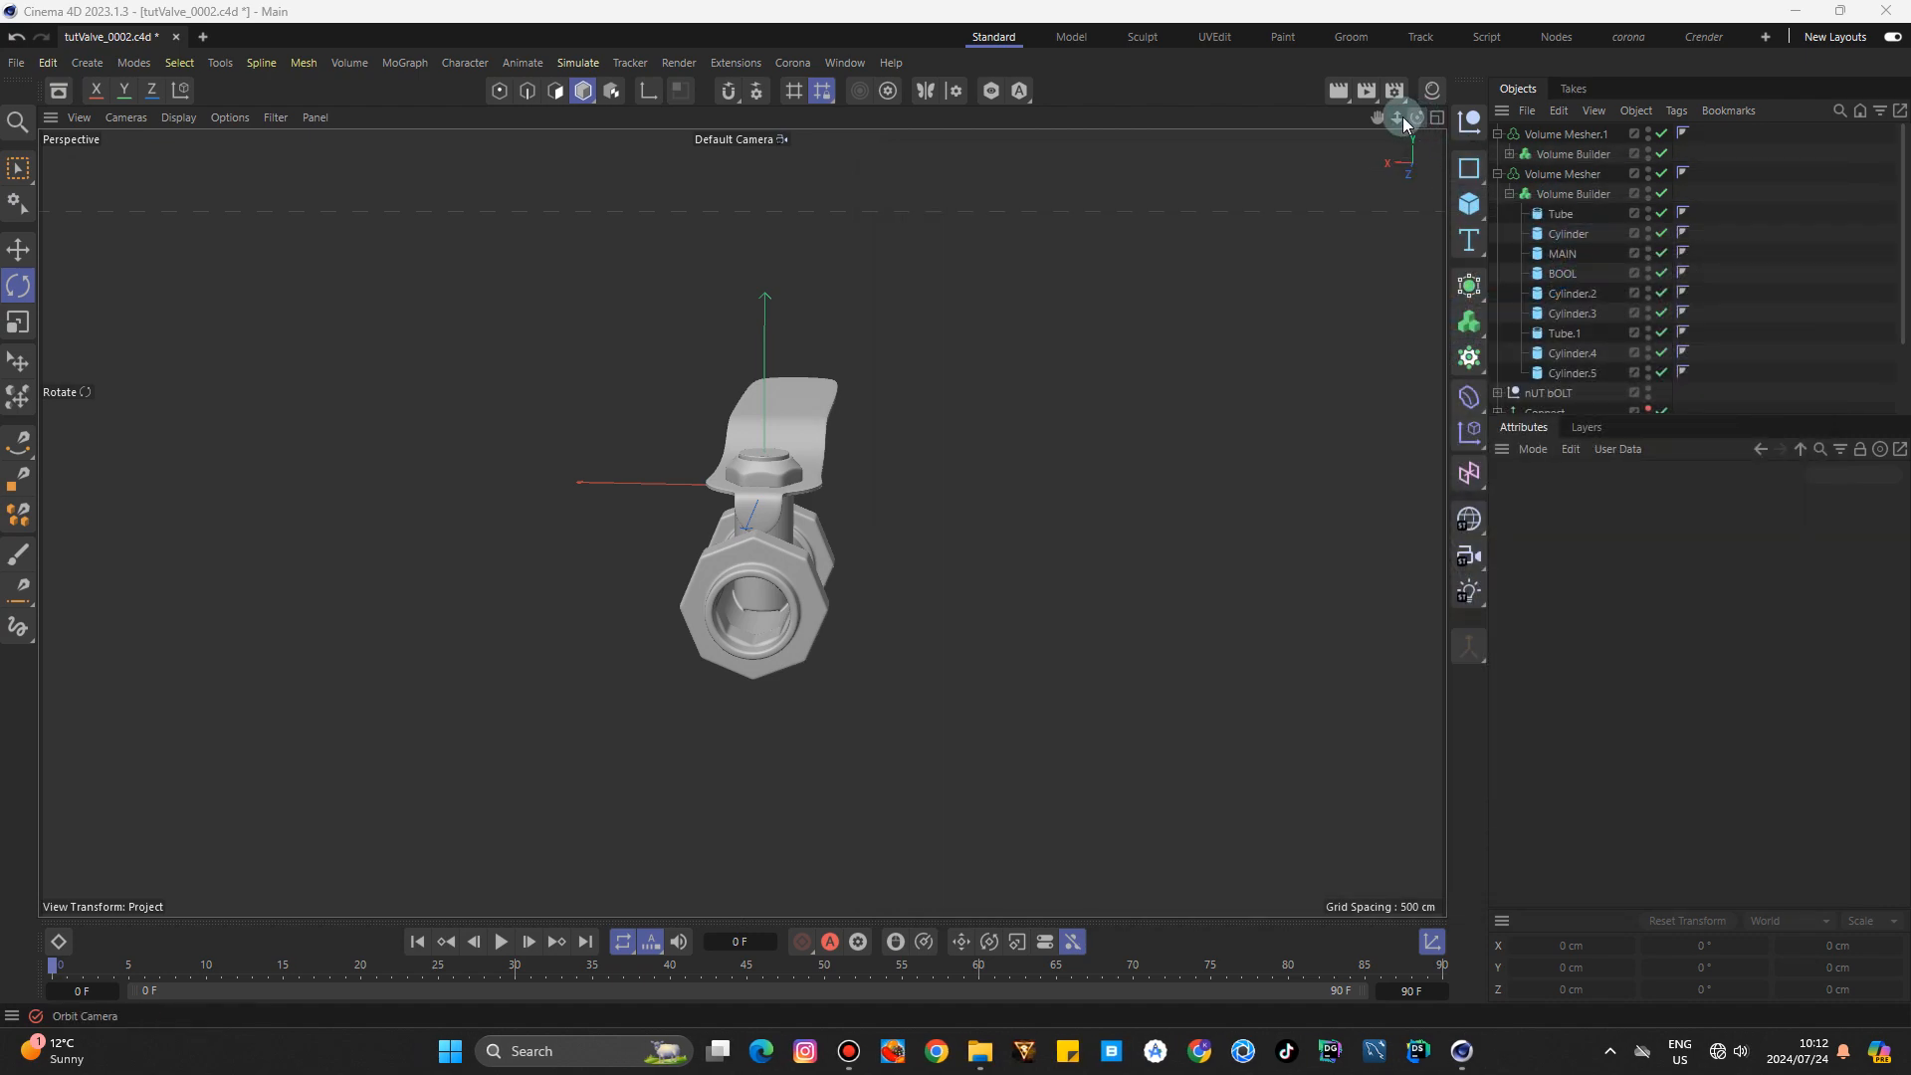
drag(1412, 122, 1483, 102)
mouse_move(742, 522)
alt+mouse_down()
mouse_move(562, 583)
mouse_move(408, 552)
mouse_move(463, 587)
mouse_move(597, 527)
alt+mouse_up()
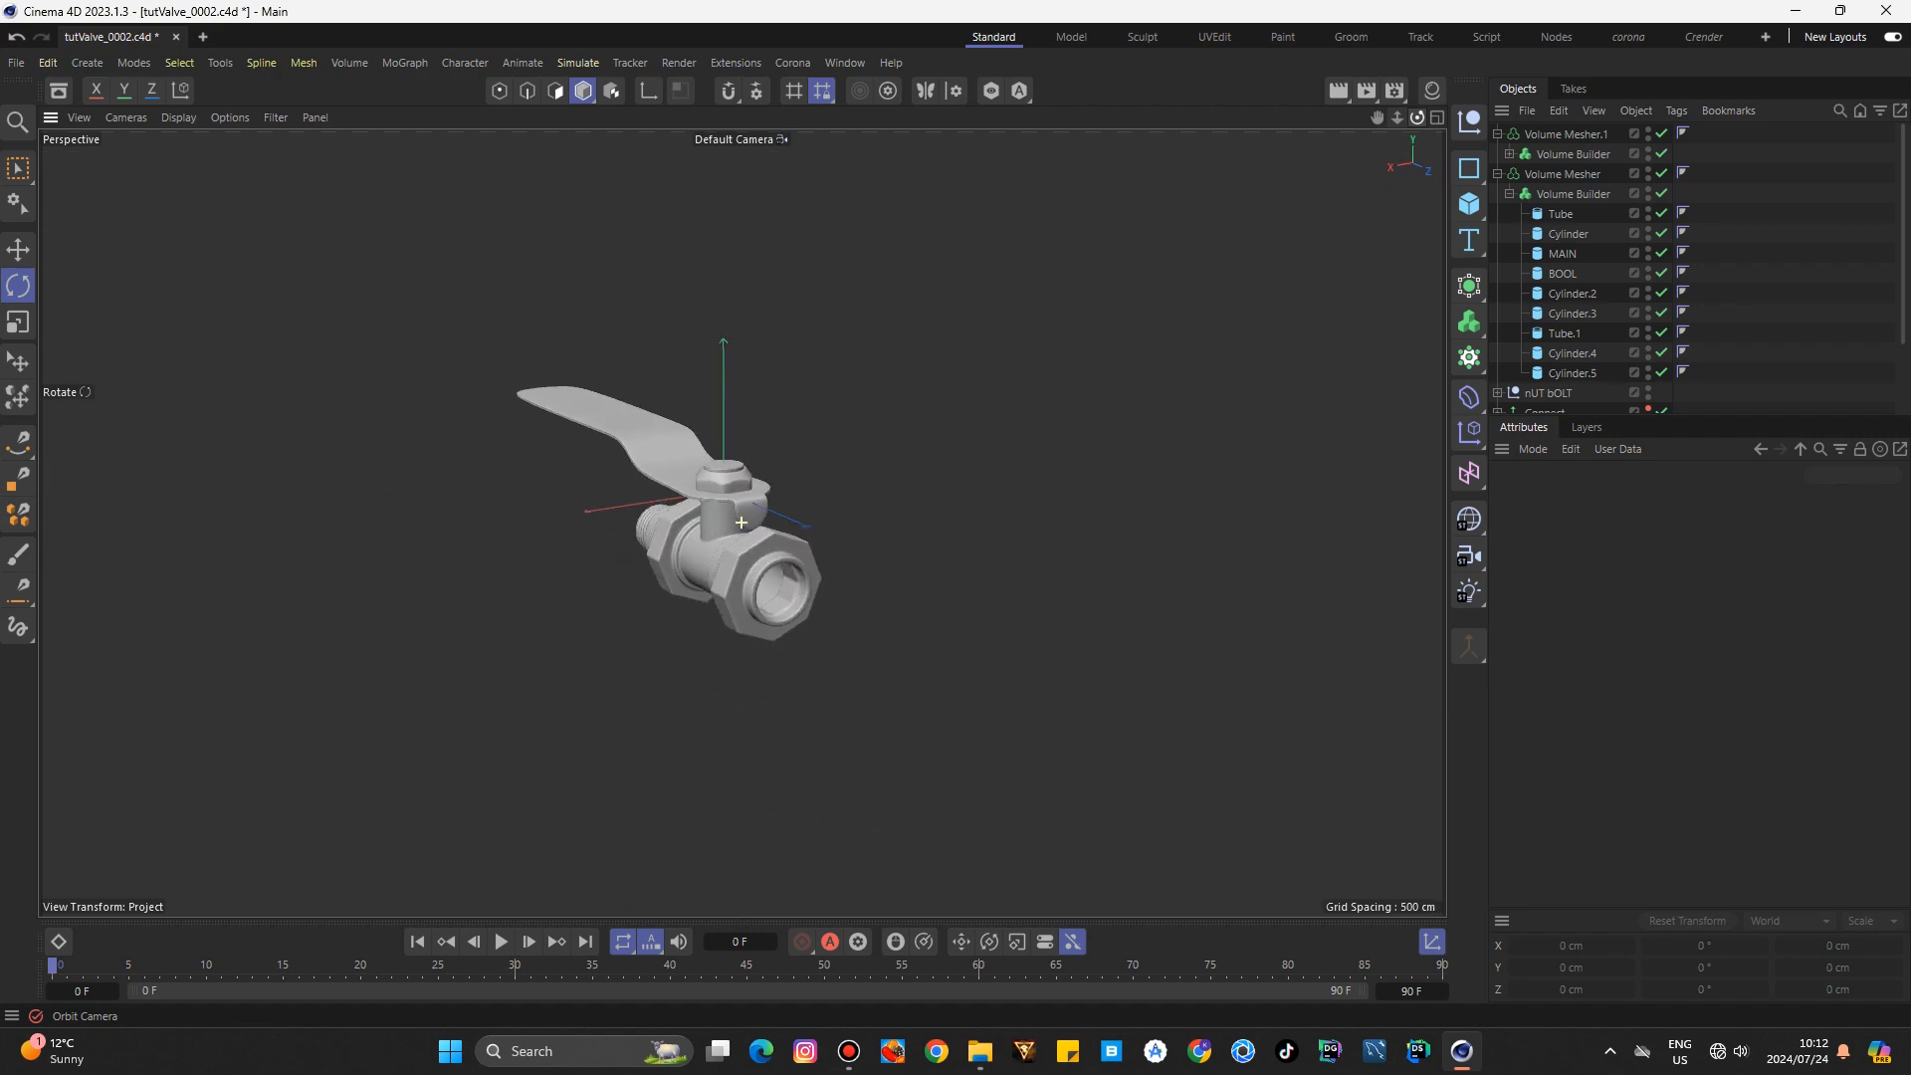
drag(1411, 130, 1382, 122)
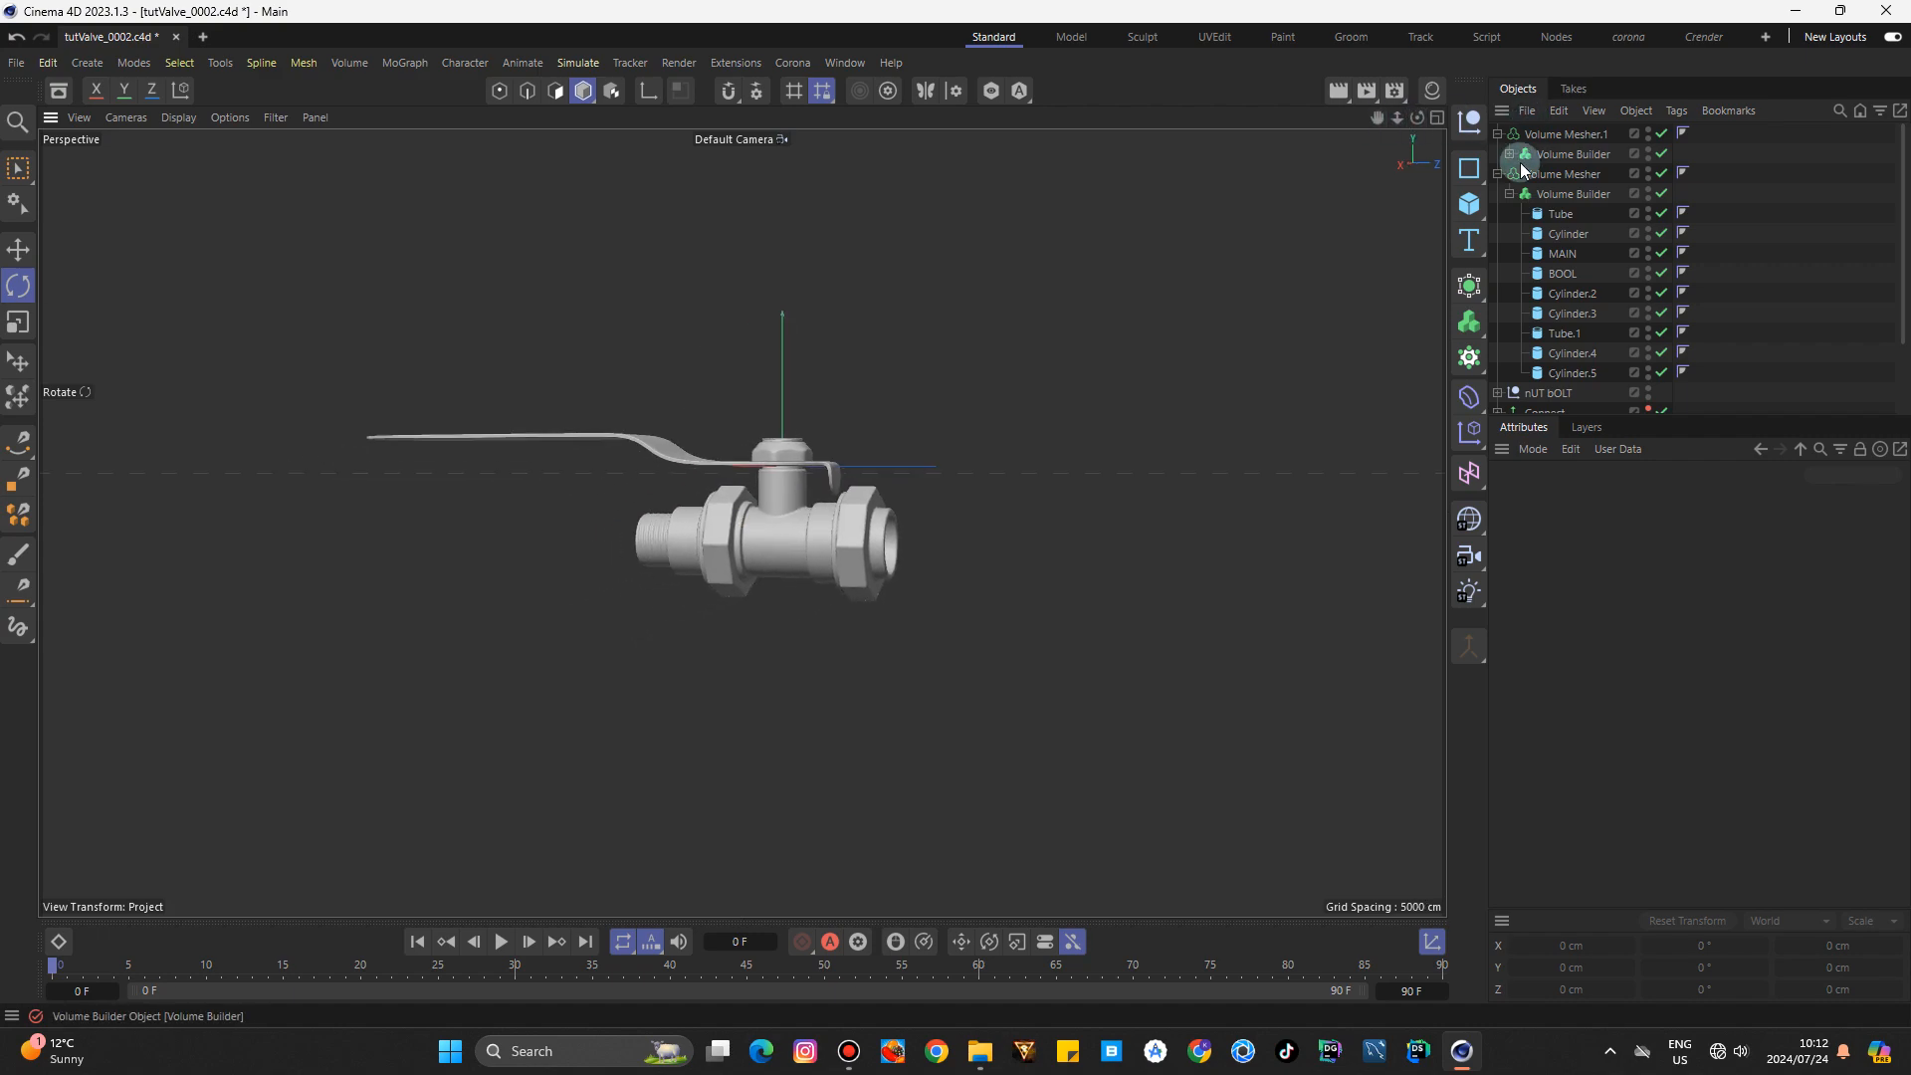
Add a cylinder with a radius of 81 cm and a height of about 32.35 cm around the valve's stem.
click(1481, 221)
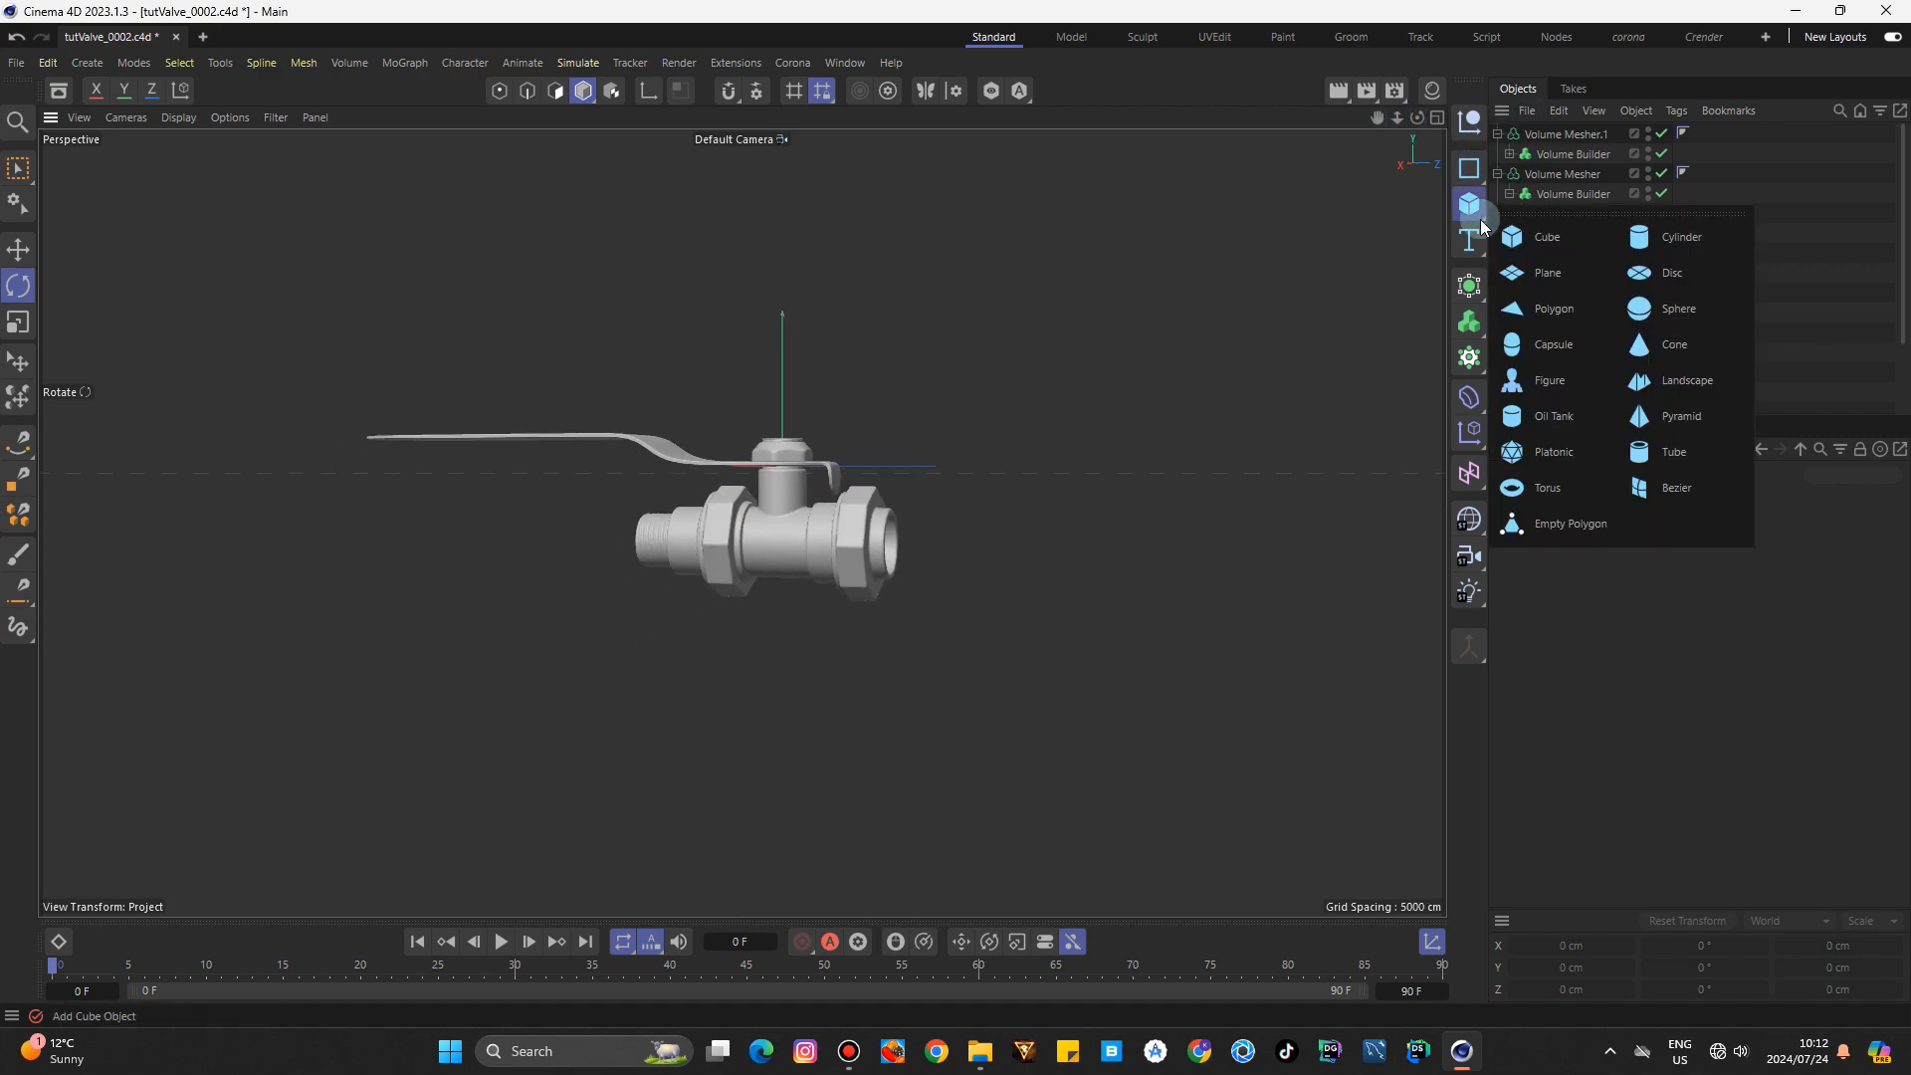
click(1679, 231)
scroll(853, 448, up, 4)
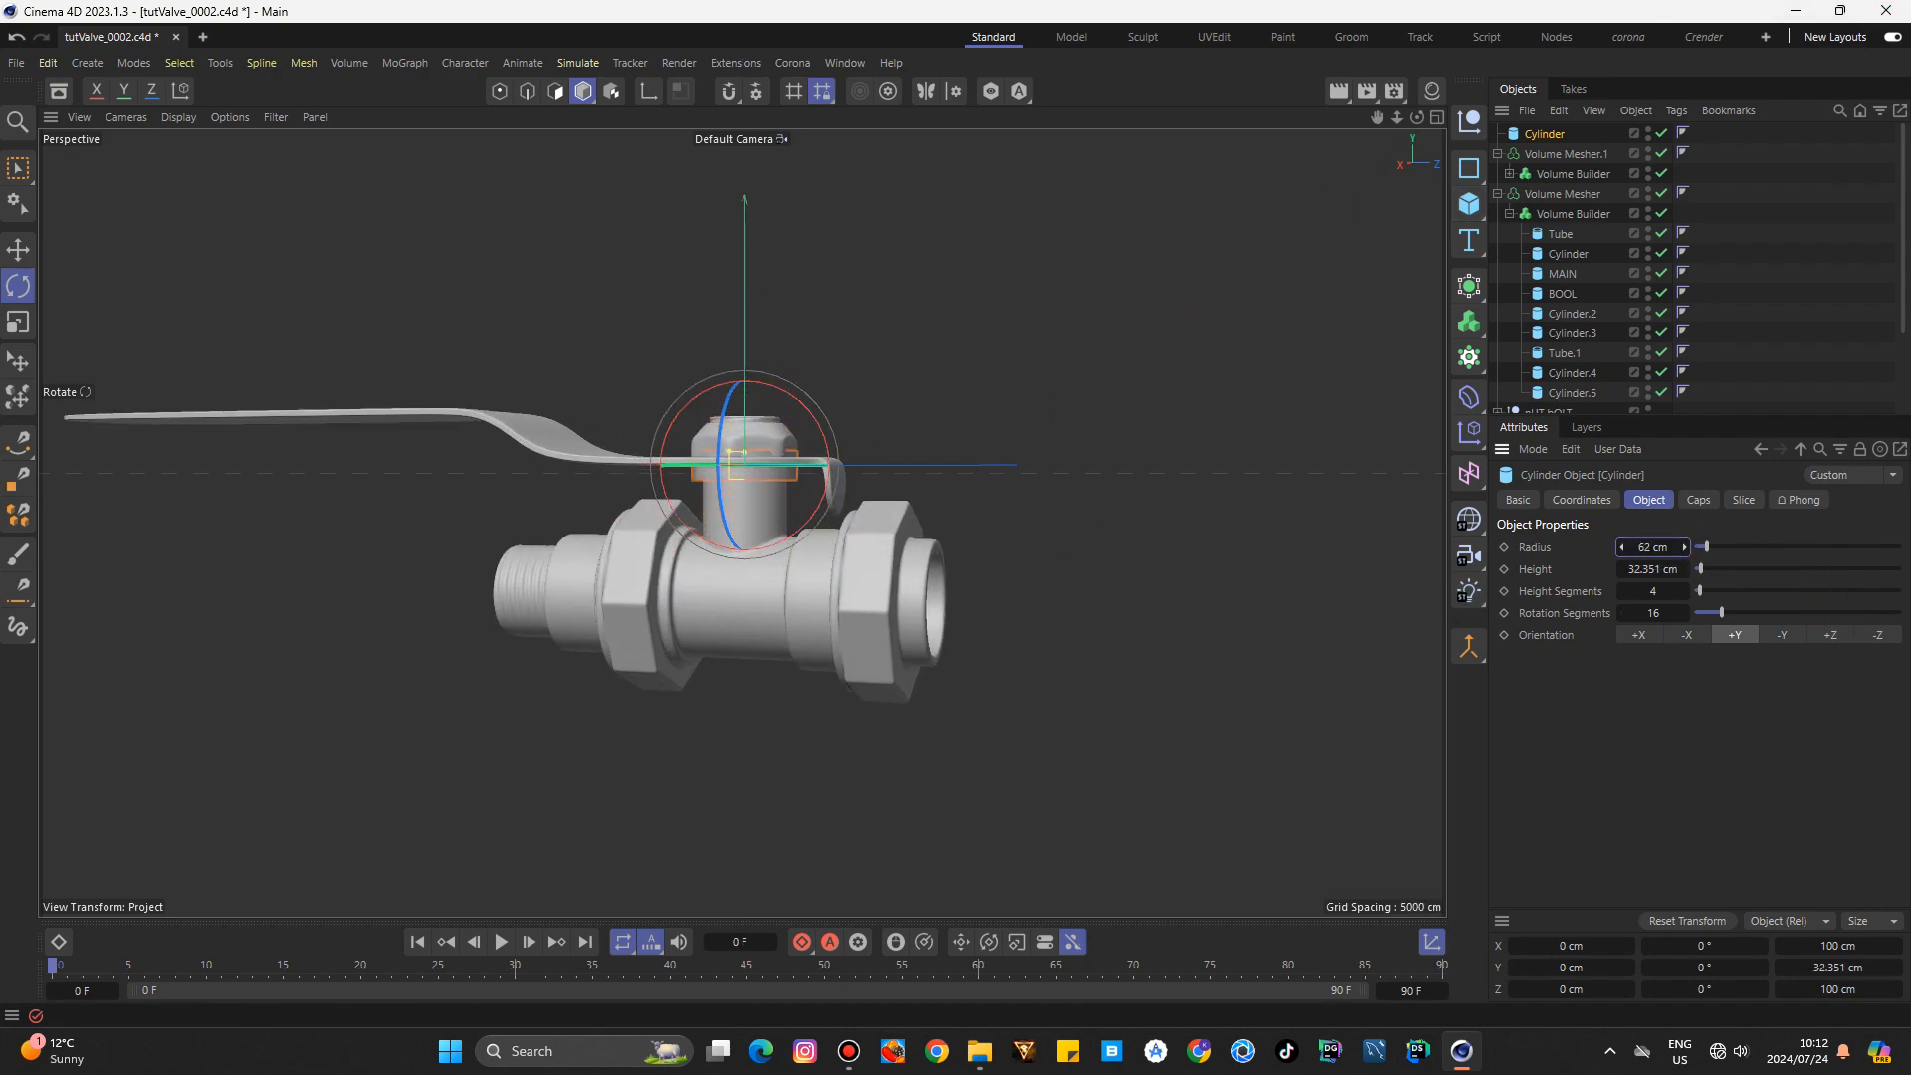
drag(1652, 548, 1652, 547)
scroll(722, 448, up, 3)
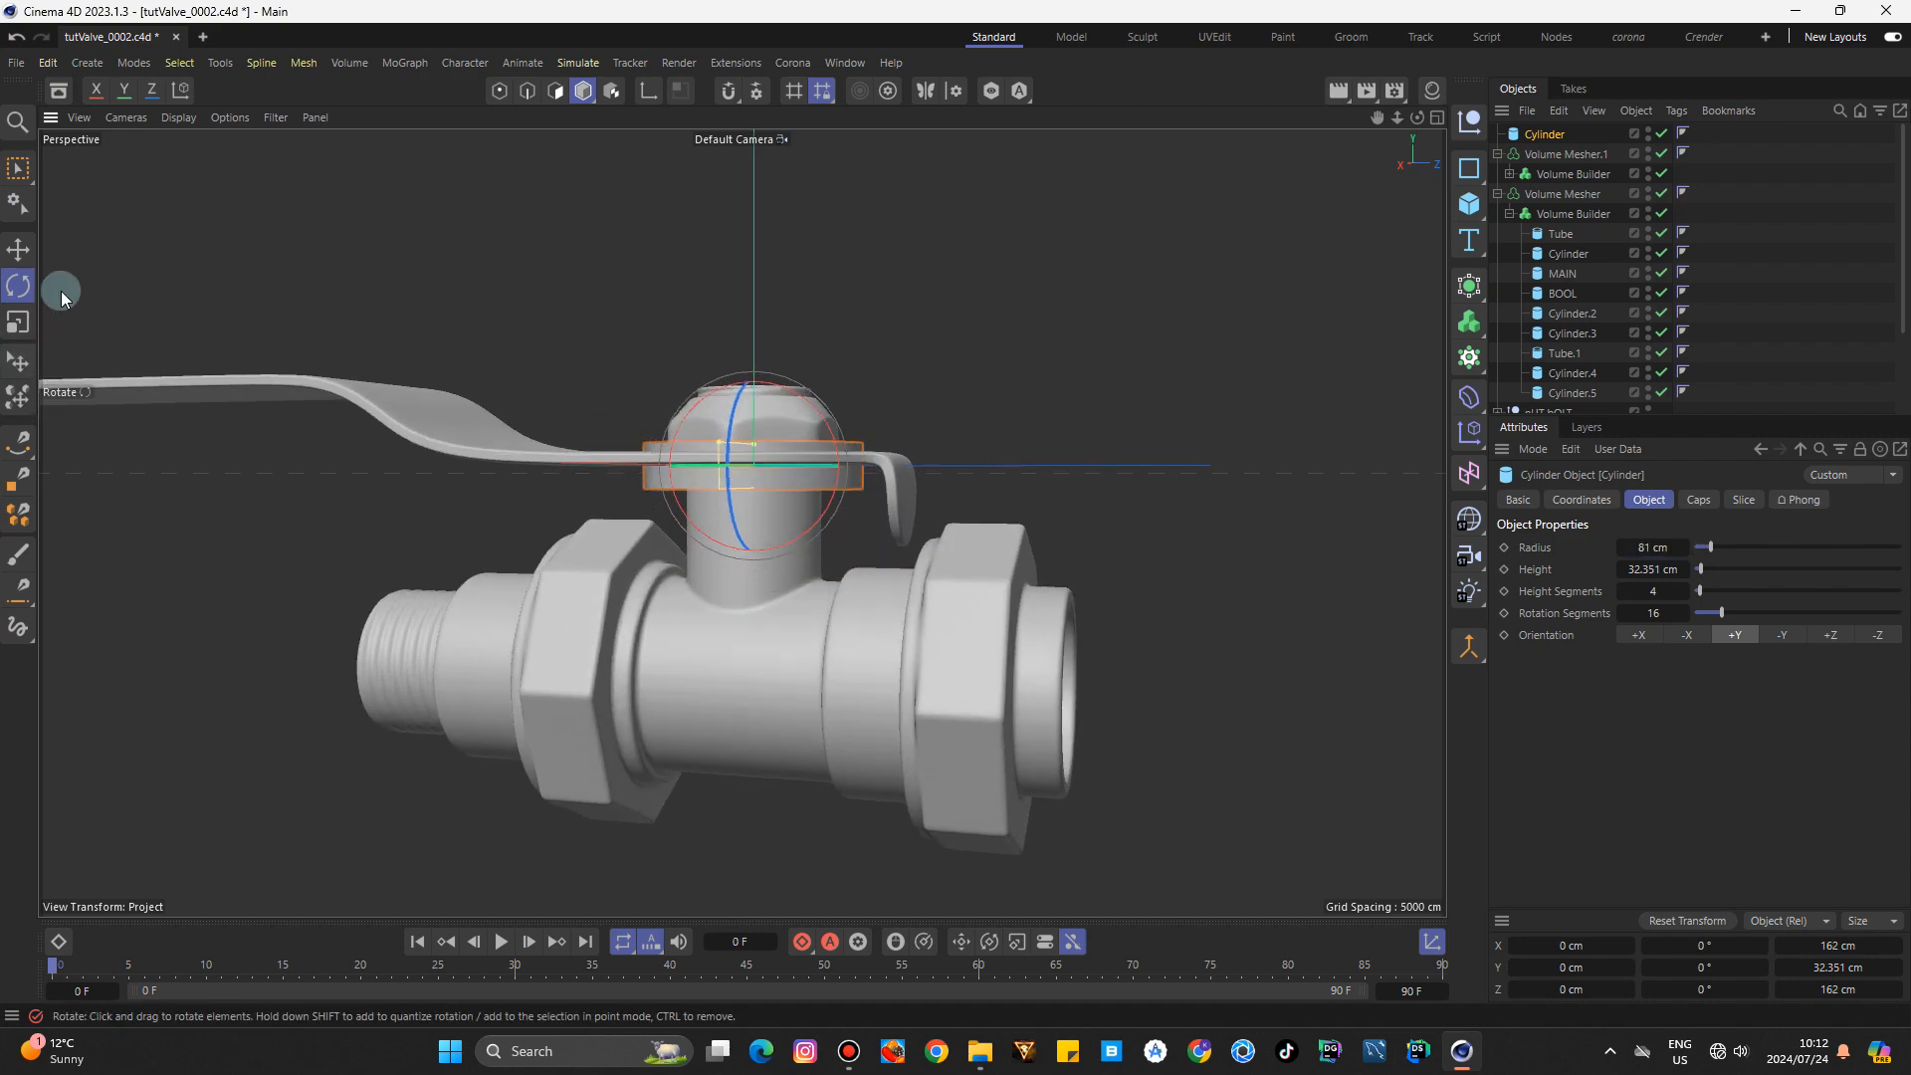
Lower the new cylinder beneath the handle to about -23.6 cm in Y and set its rotation segments to 100.
click(17, 251)
drag(757, 344, 767, 373)
drag(1417, 119, 938, 246)
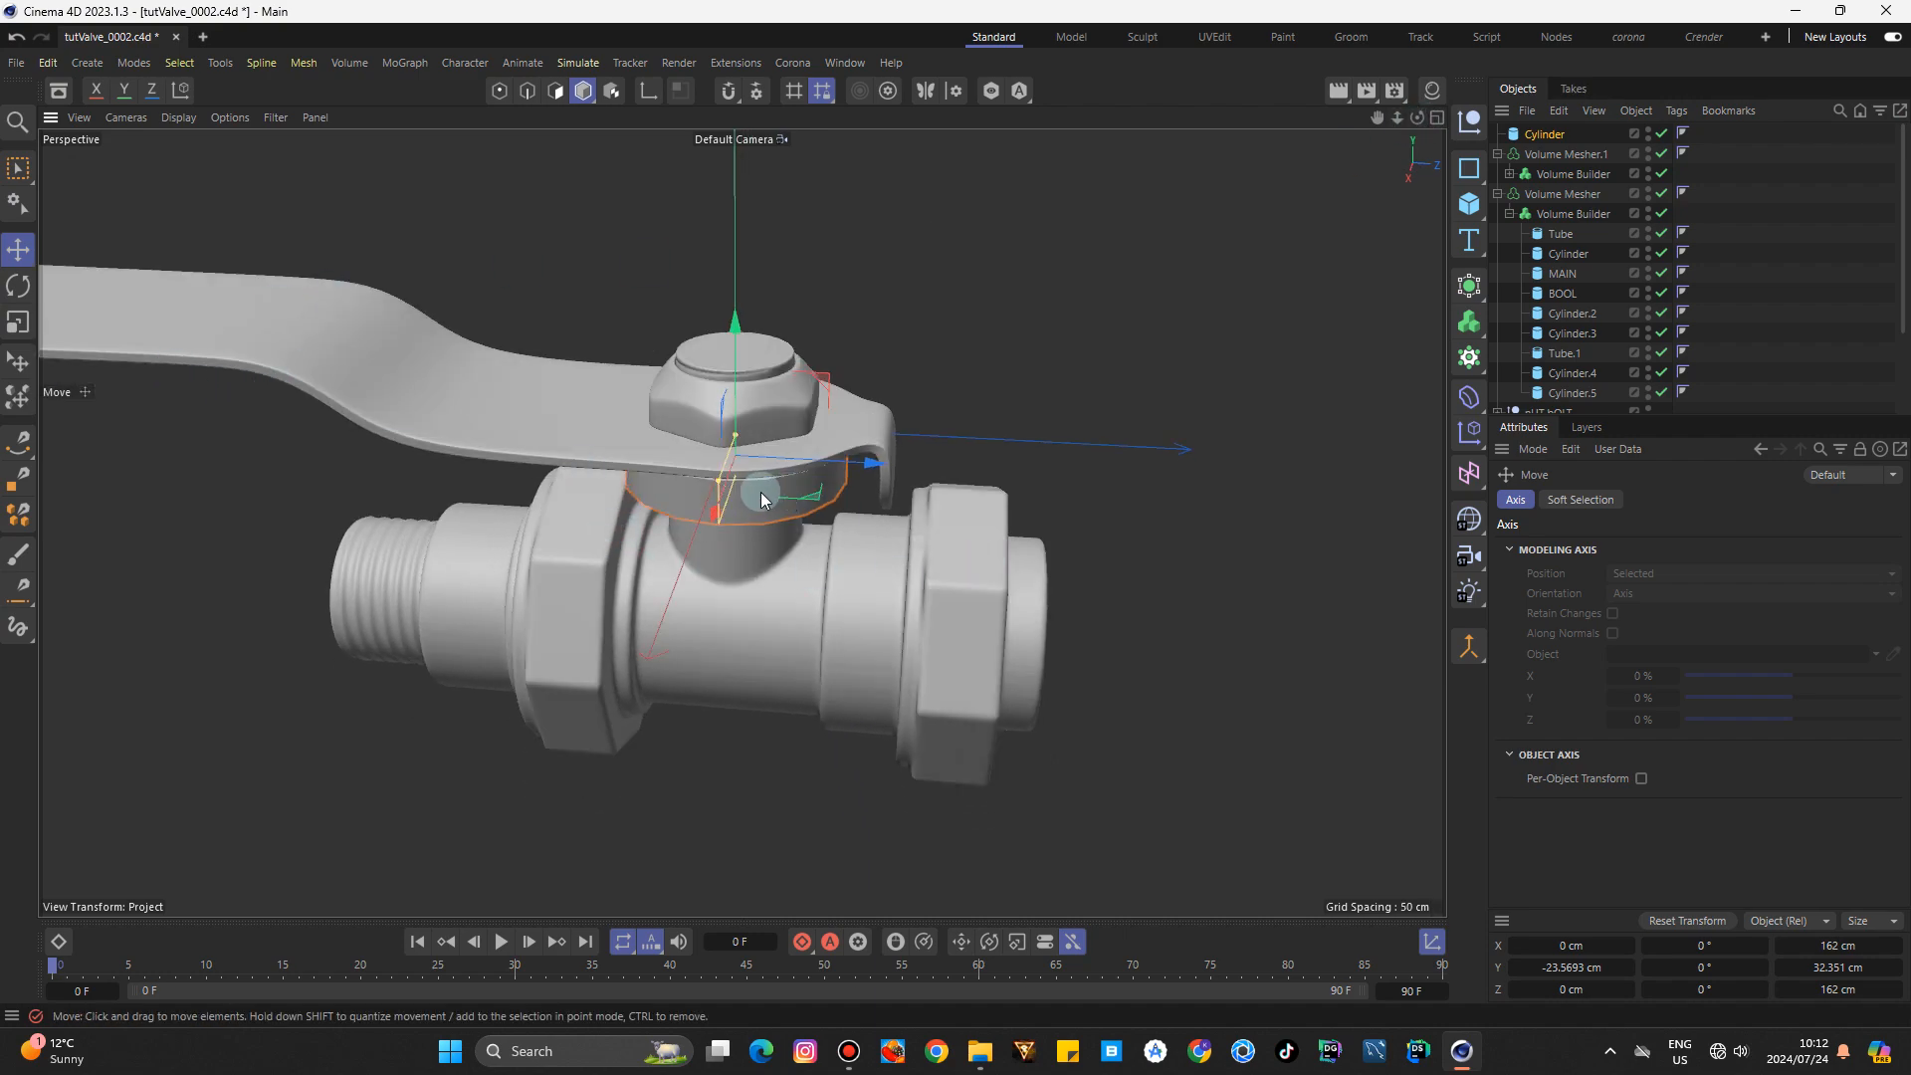
drag(1417, 120, 1184, 110)
click(1546, 134)
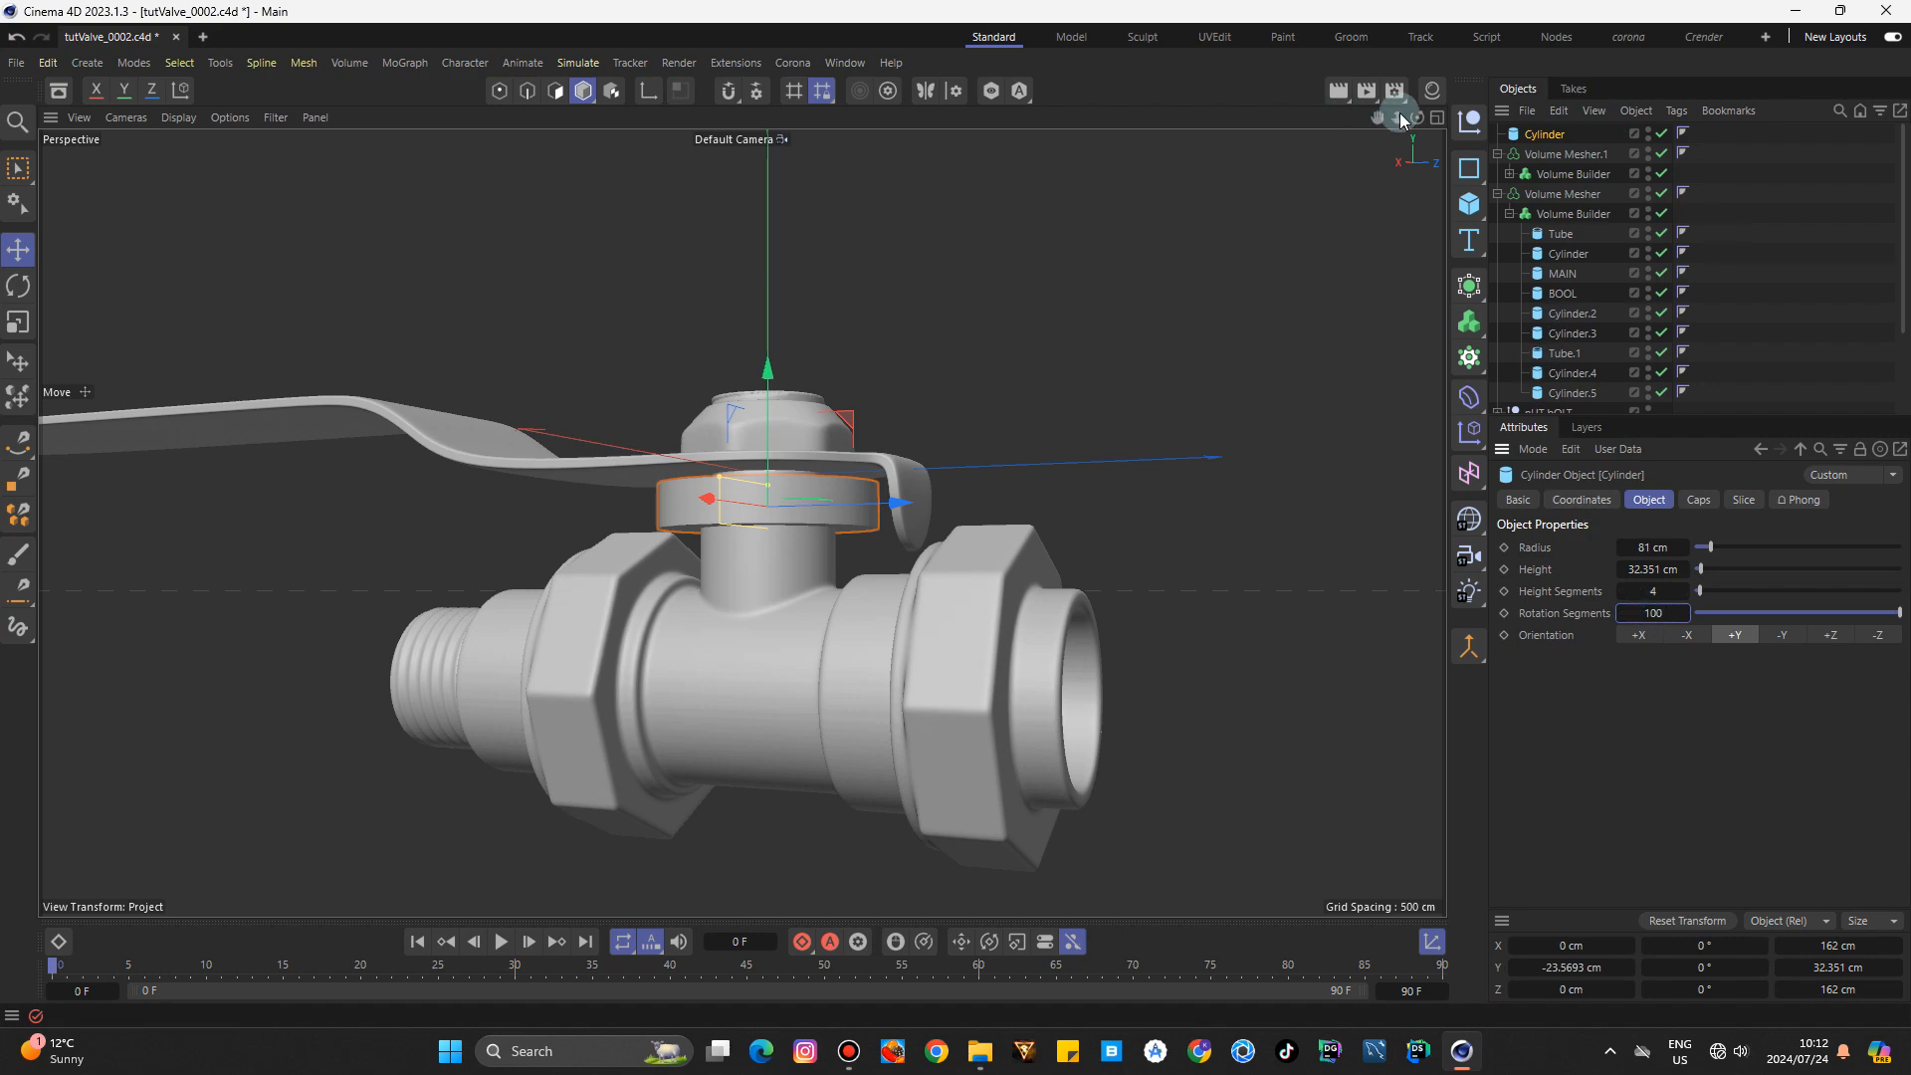
Add a cube, shrink it to about 43 × 88 × 28 cm and move it to about 89 cm in X, at the cylinder's edge.
click(1477, 200)
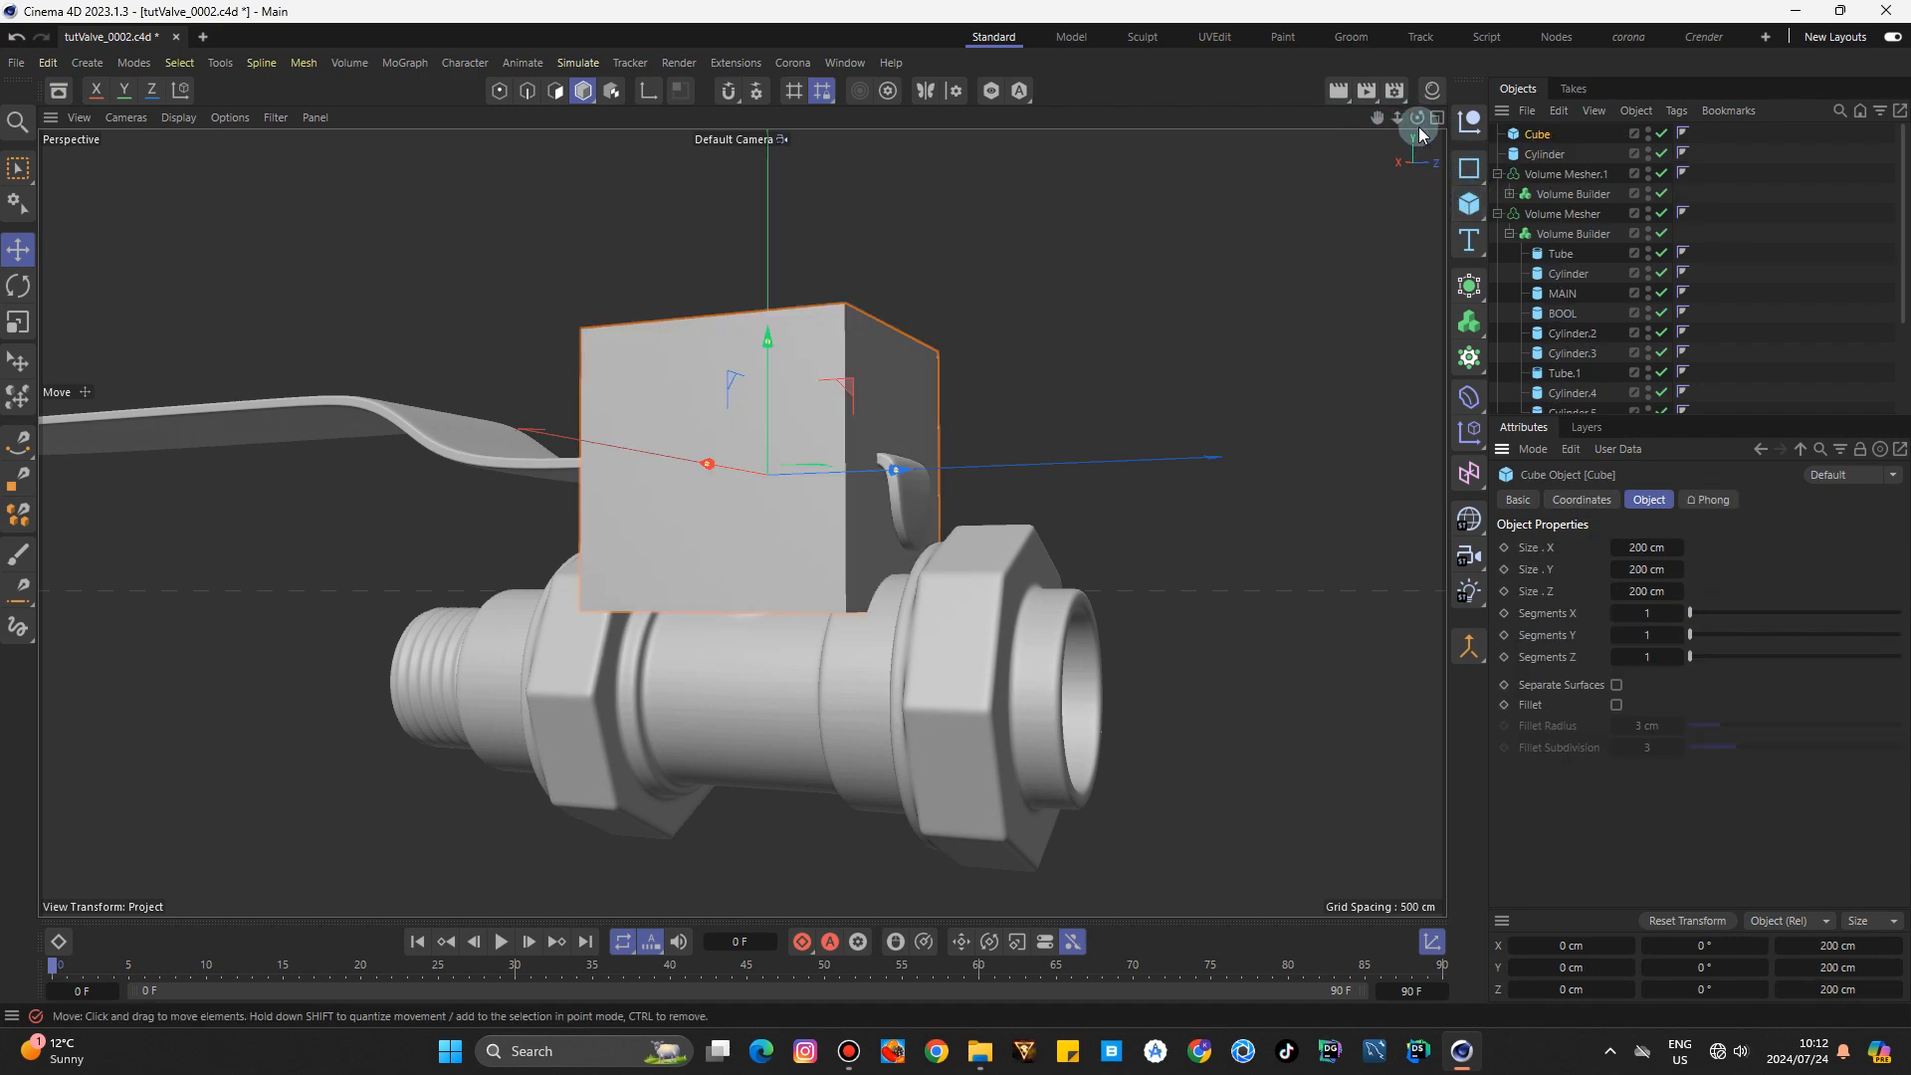
drag(1417, 119, 783, 17)
key(t)
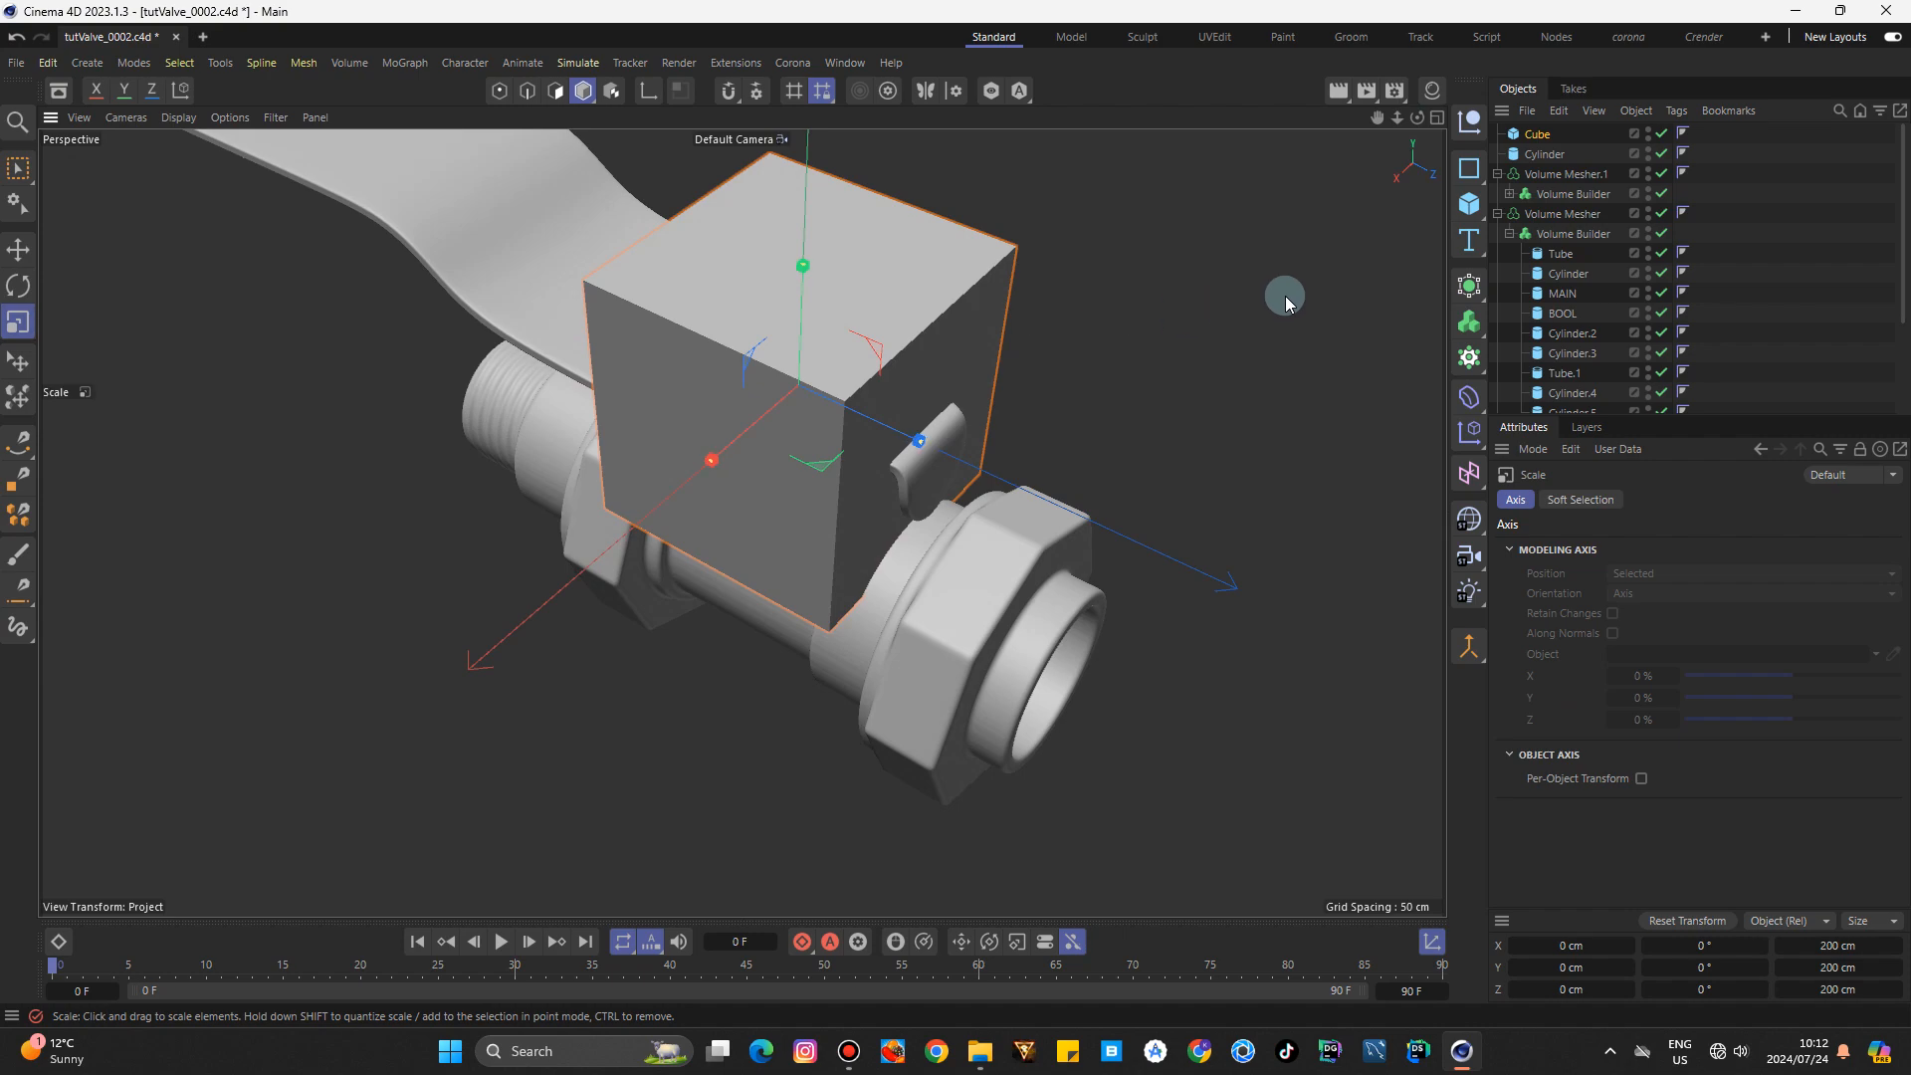
drag(1280, 294, 891, 448)
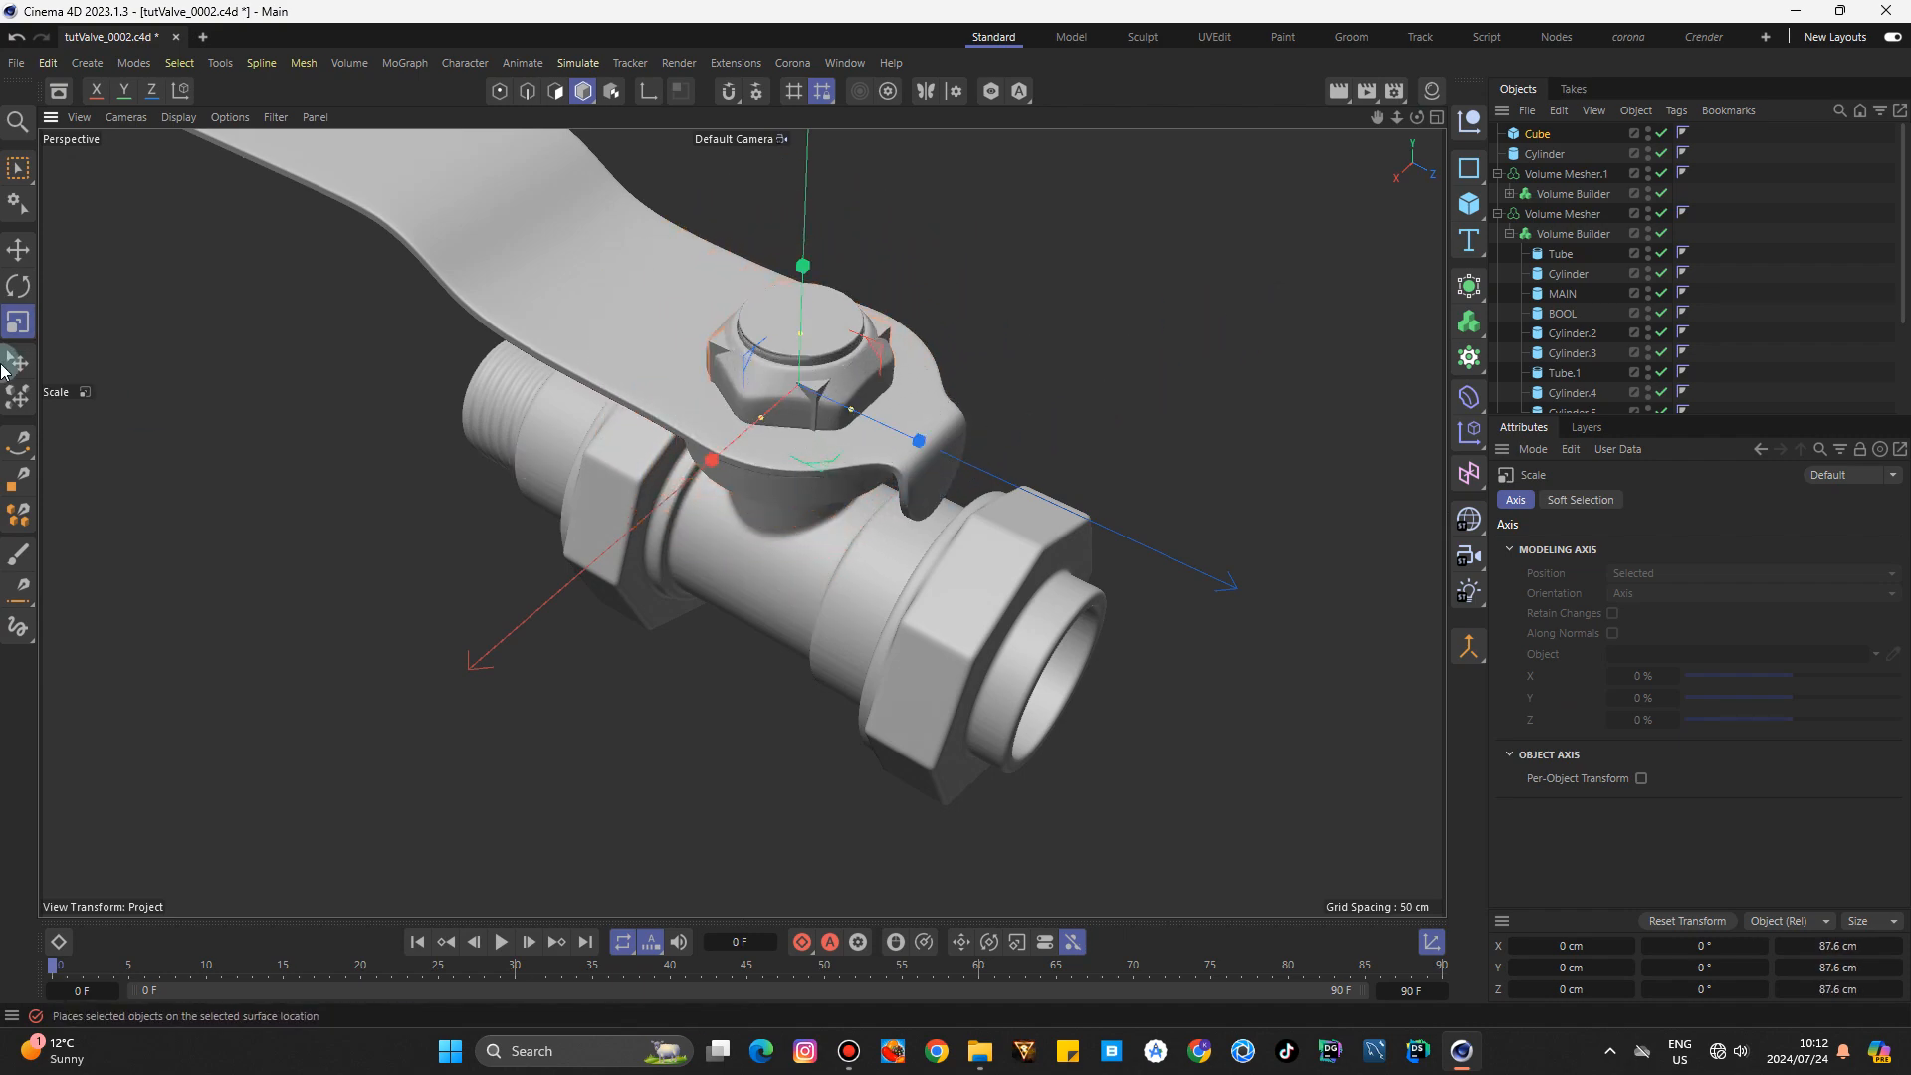
click(18, 251)
drag(751, 450, 717, 510)
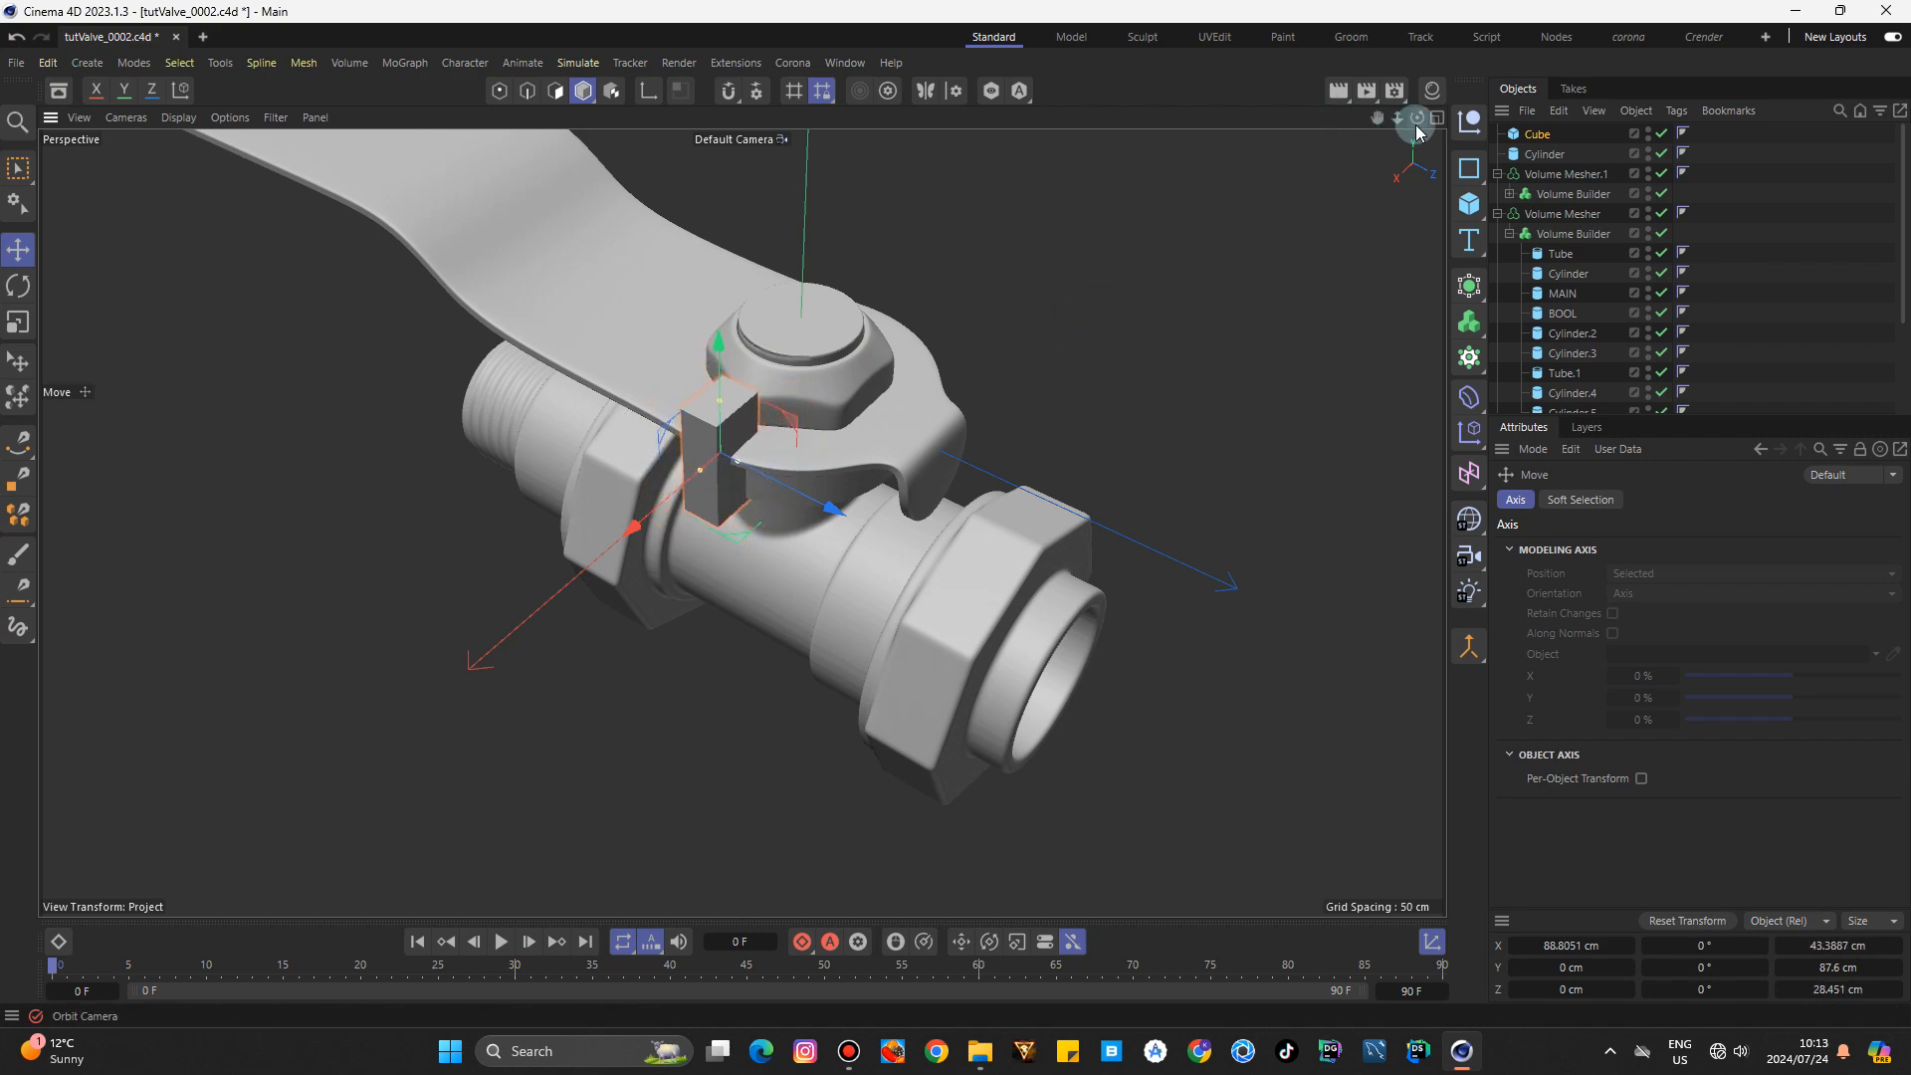
Reduce the cube's height to about 52 cm and lower it beneath the handle to about -26.5 cm in Y.
drag(1415, 126, 1414, 56)
scroll(762, 433, up, 6)
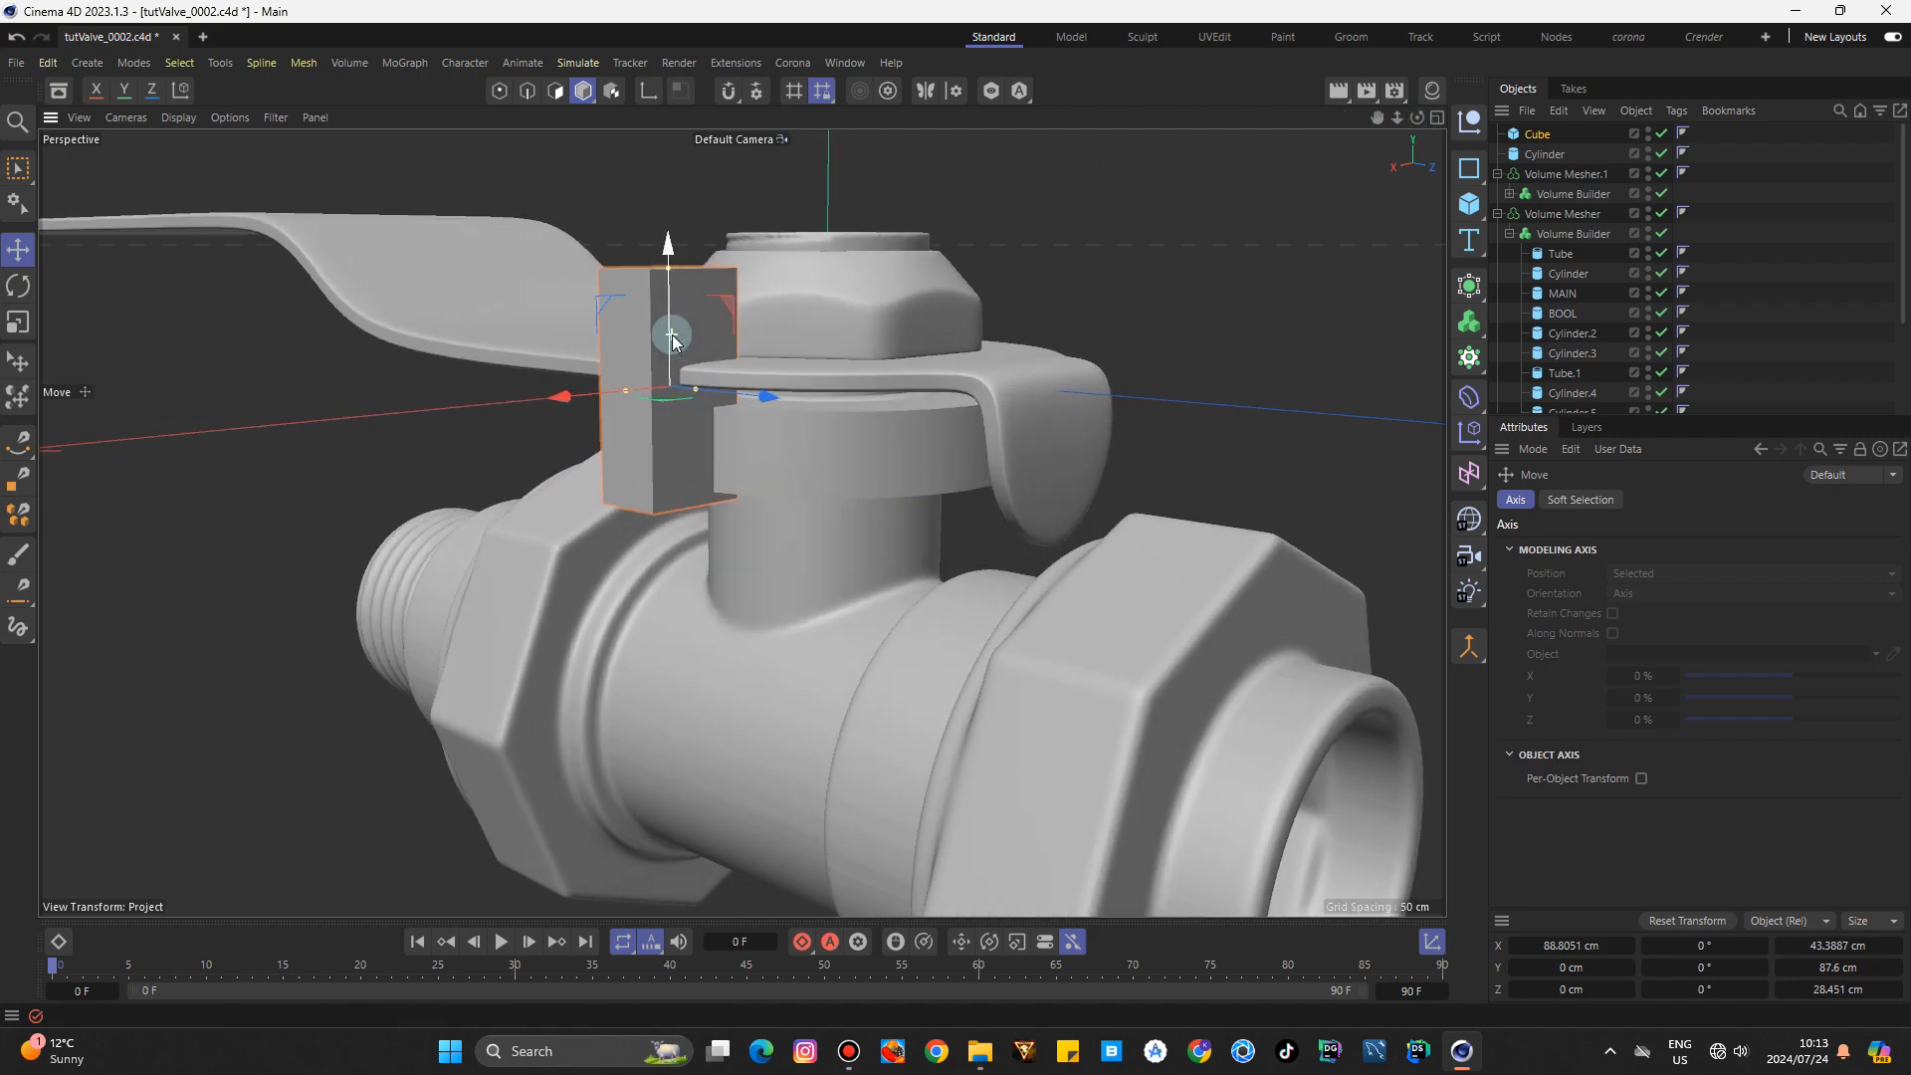
drag(668, 246, 669, 354)
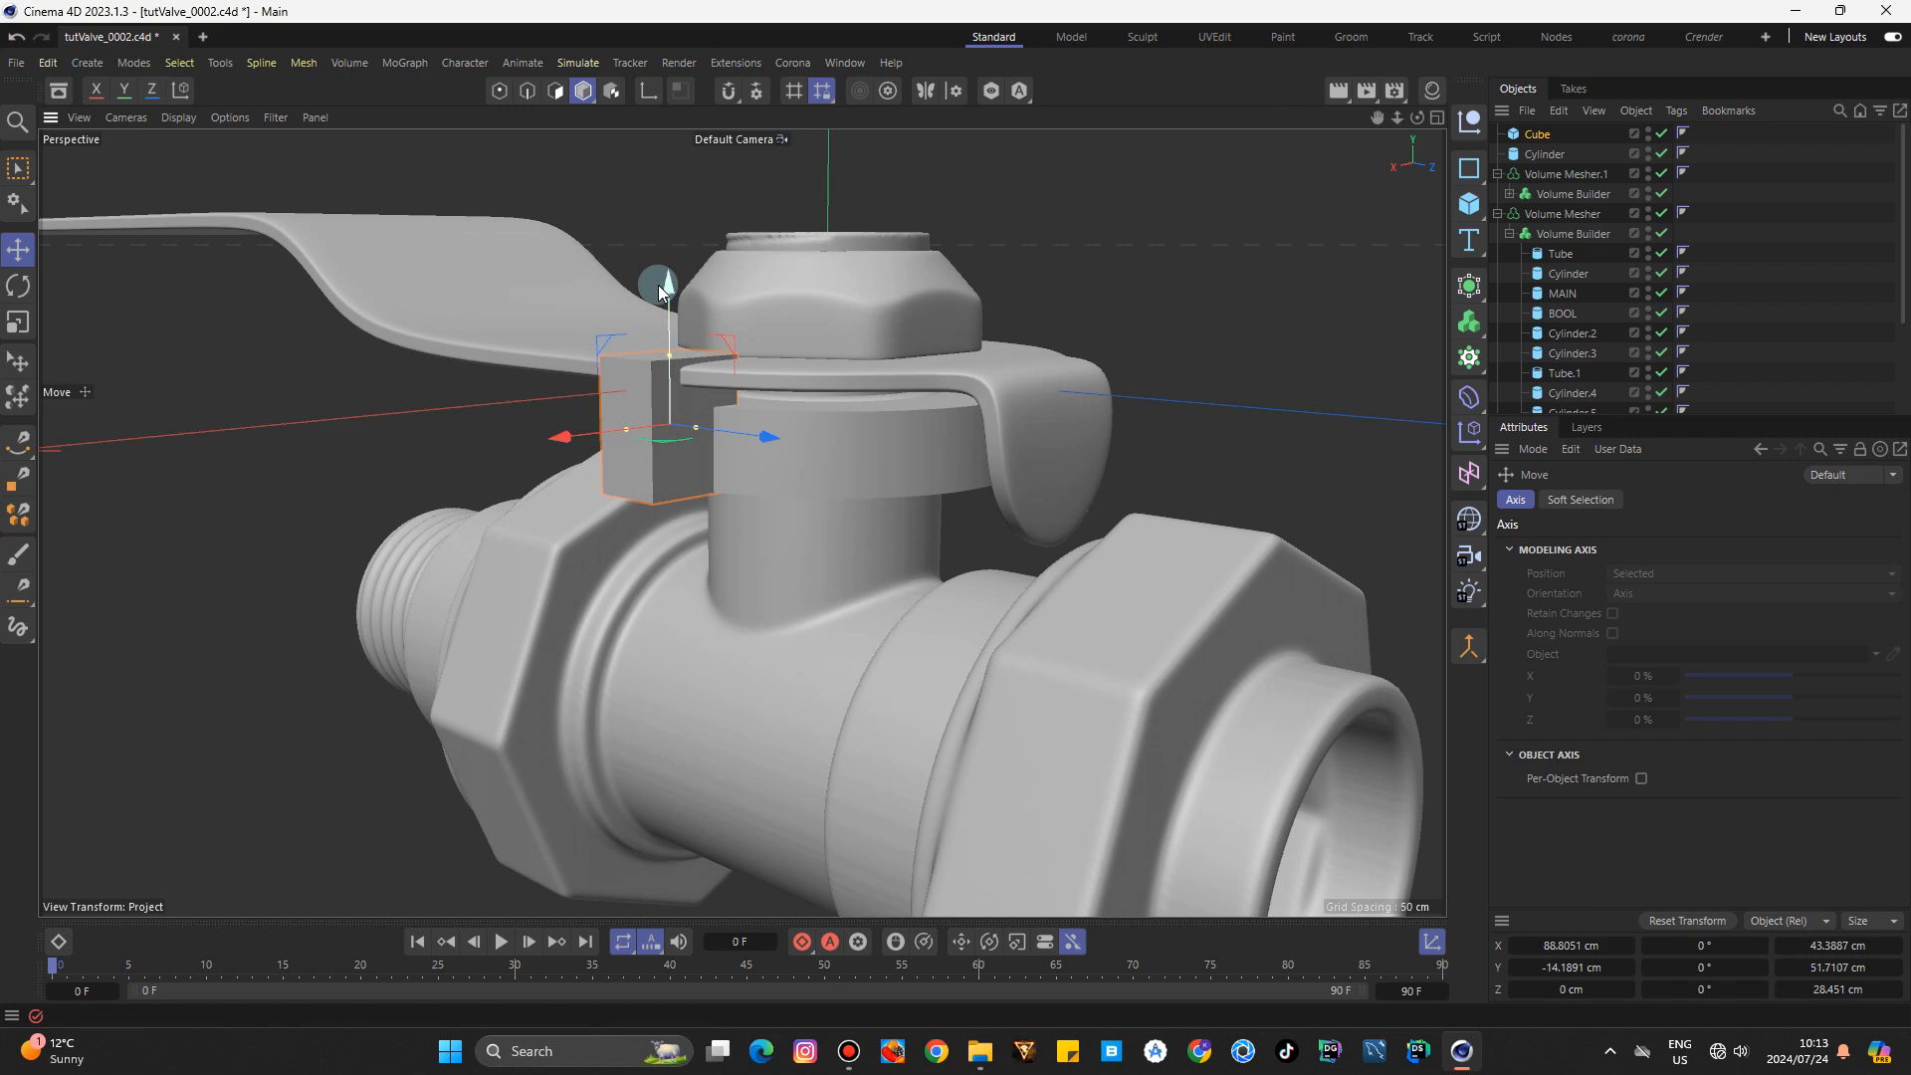
drag(669, 287, 670, 322)
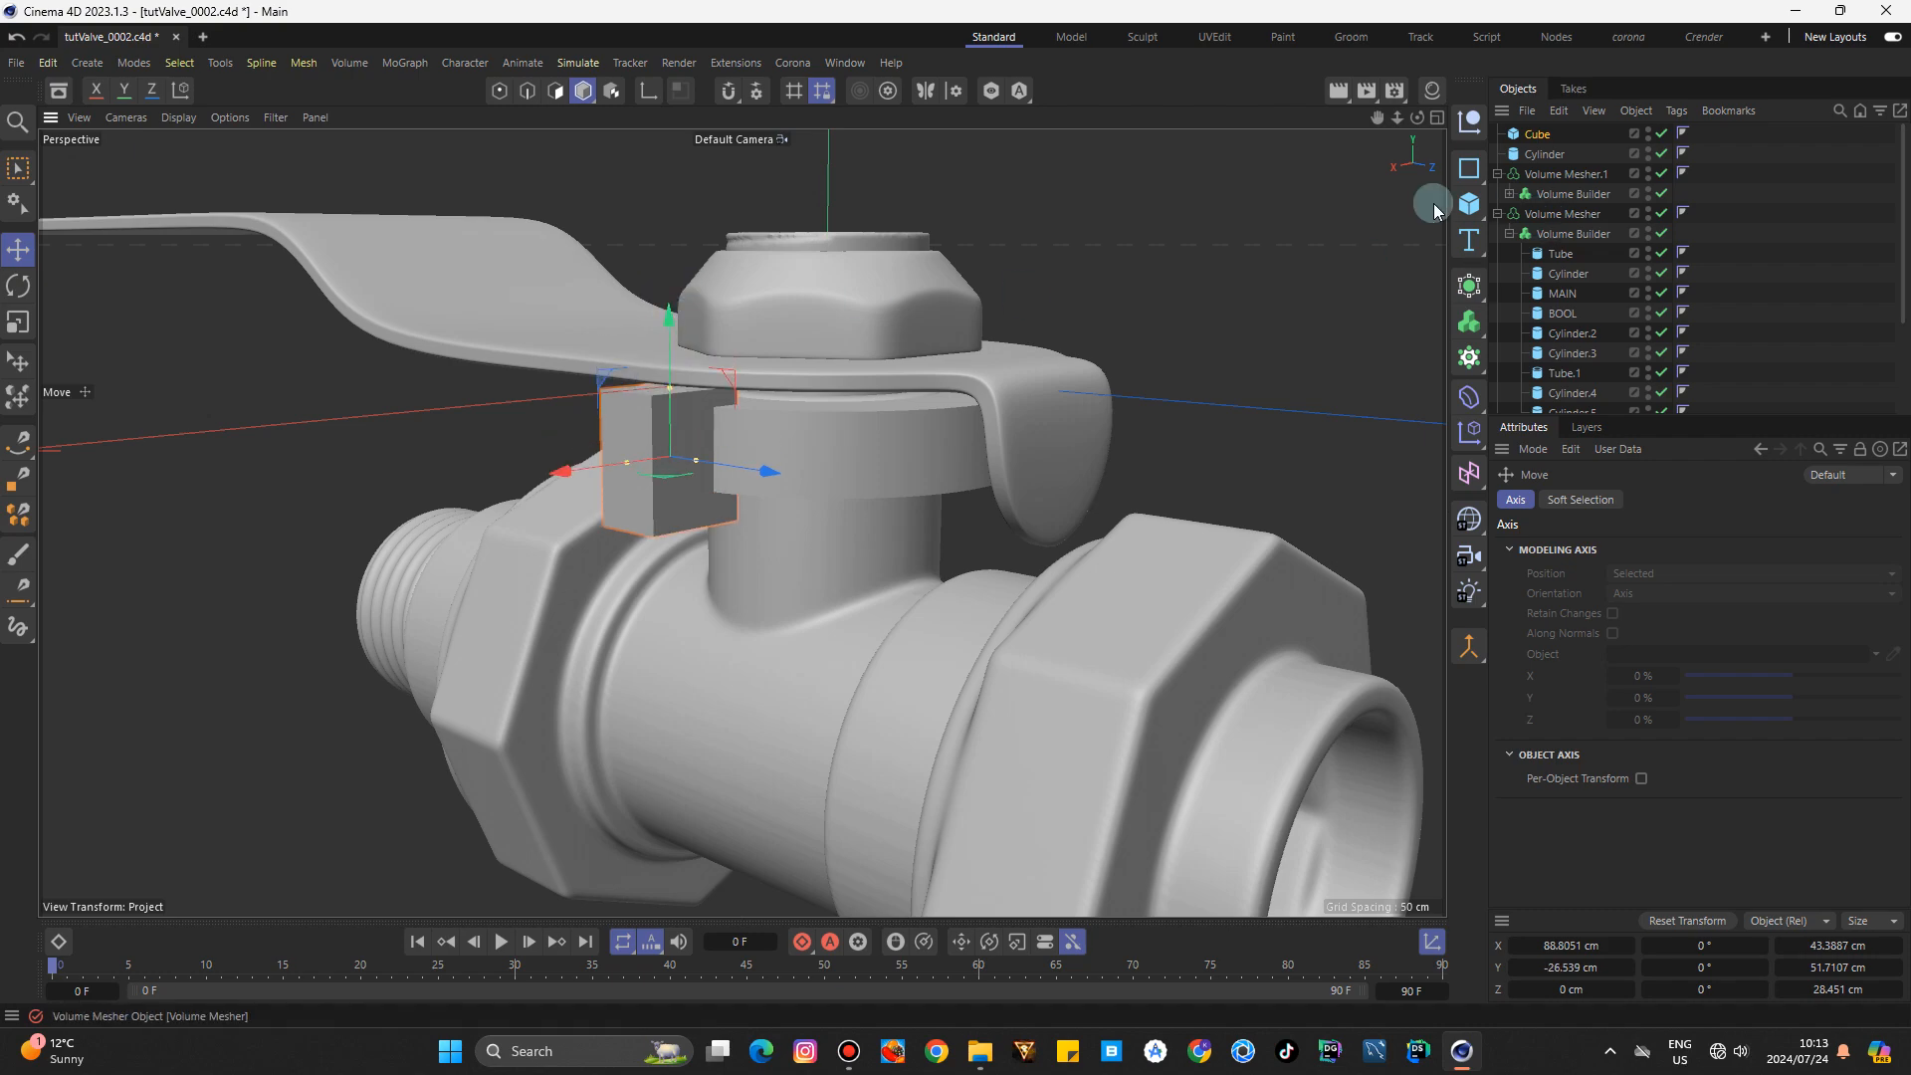
Resize the cube to about 38.6 cm high and 24.3 cm deep in Z, and raise it to about -24 cm in Y.
scroll(866, 337, up, 3)
drag(1417, 118, 837, 121)
drag(723, 464, 713, 458)
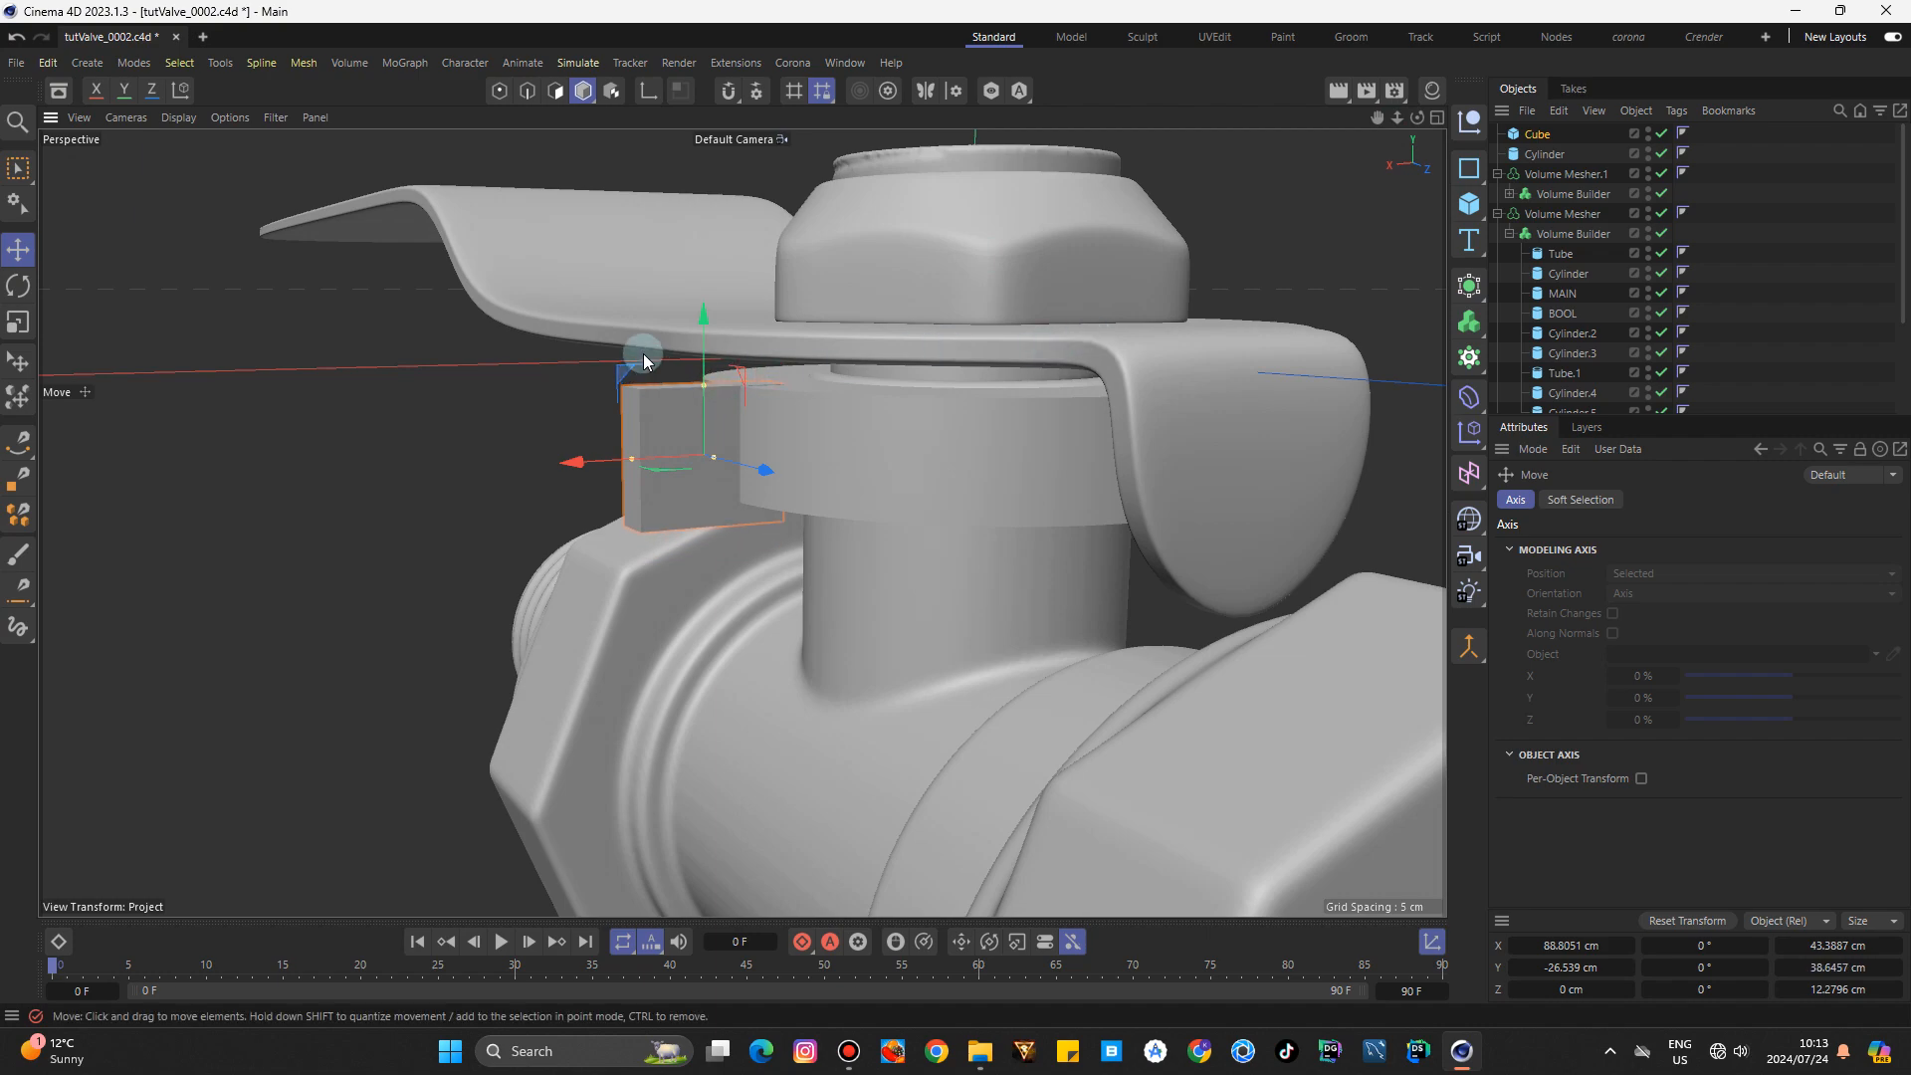
drag(707, 309, 707, 299)
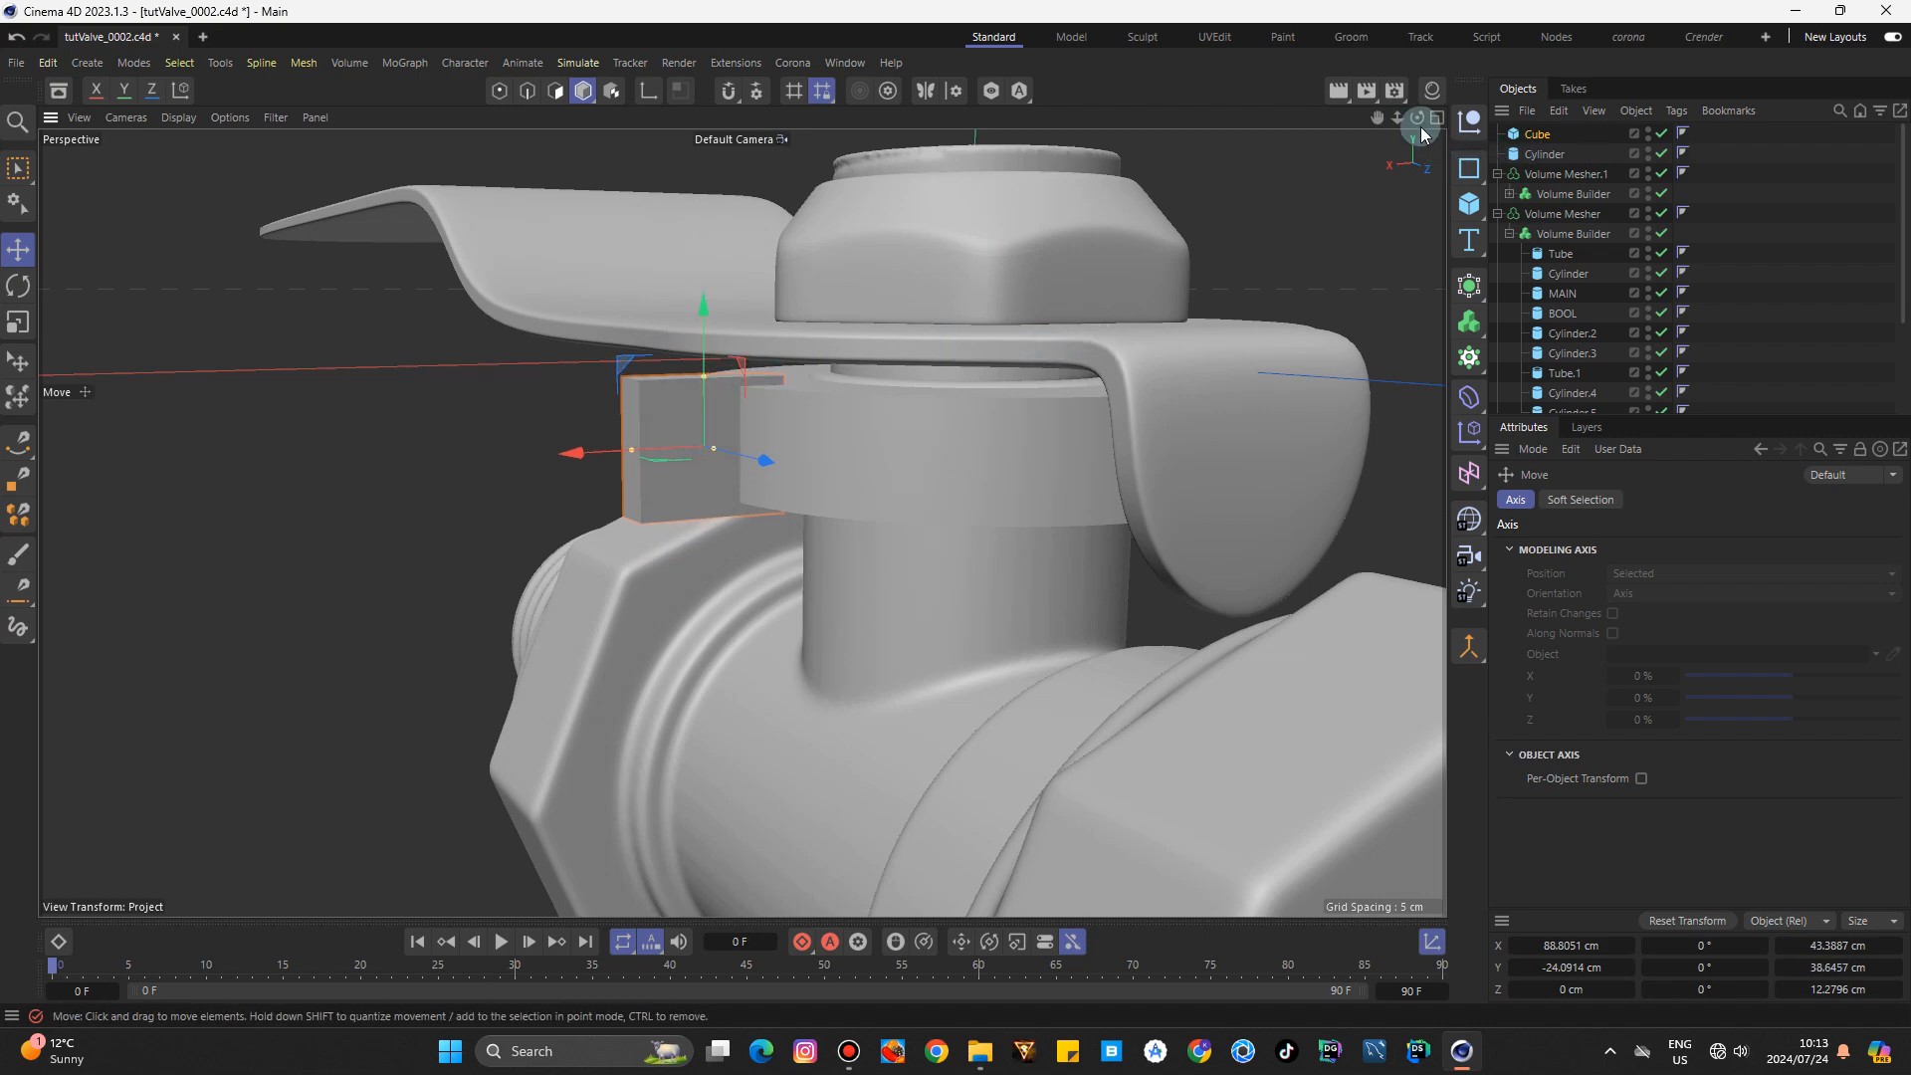
drag(1420, 122, 1553, 134)
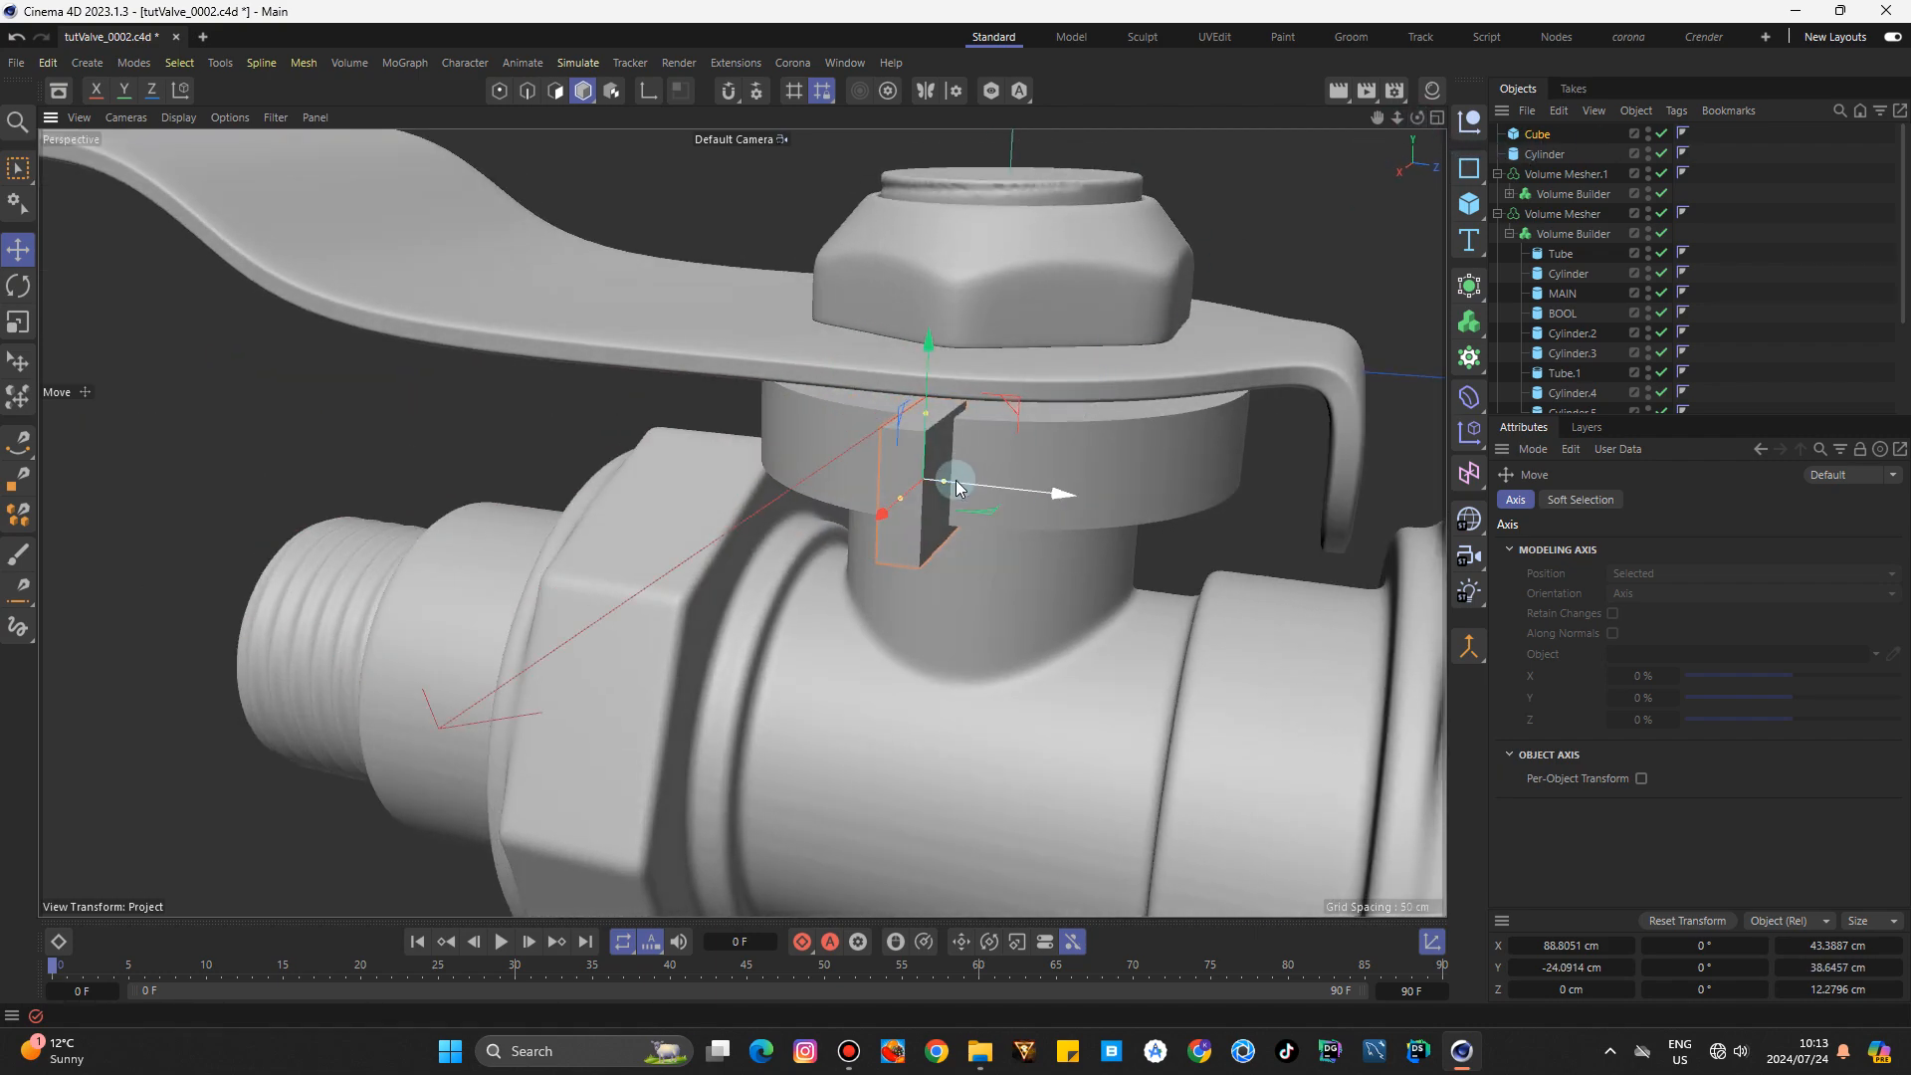
drag(959, 483, 967, 482)
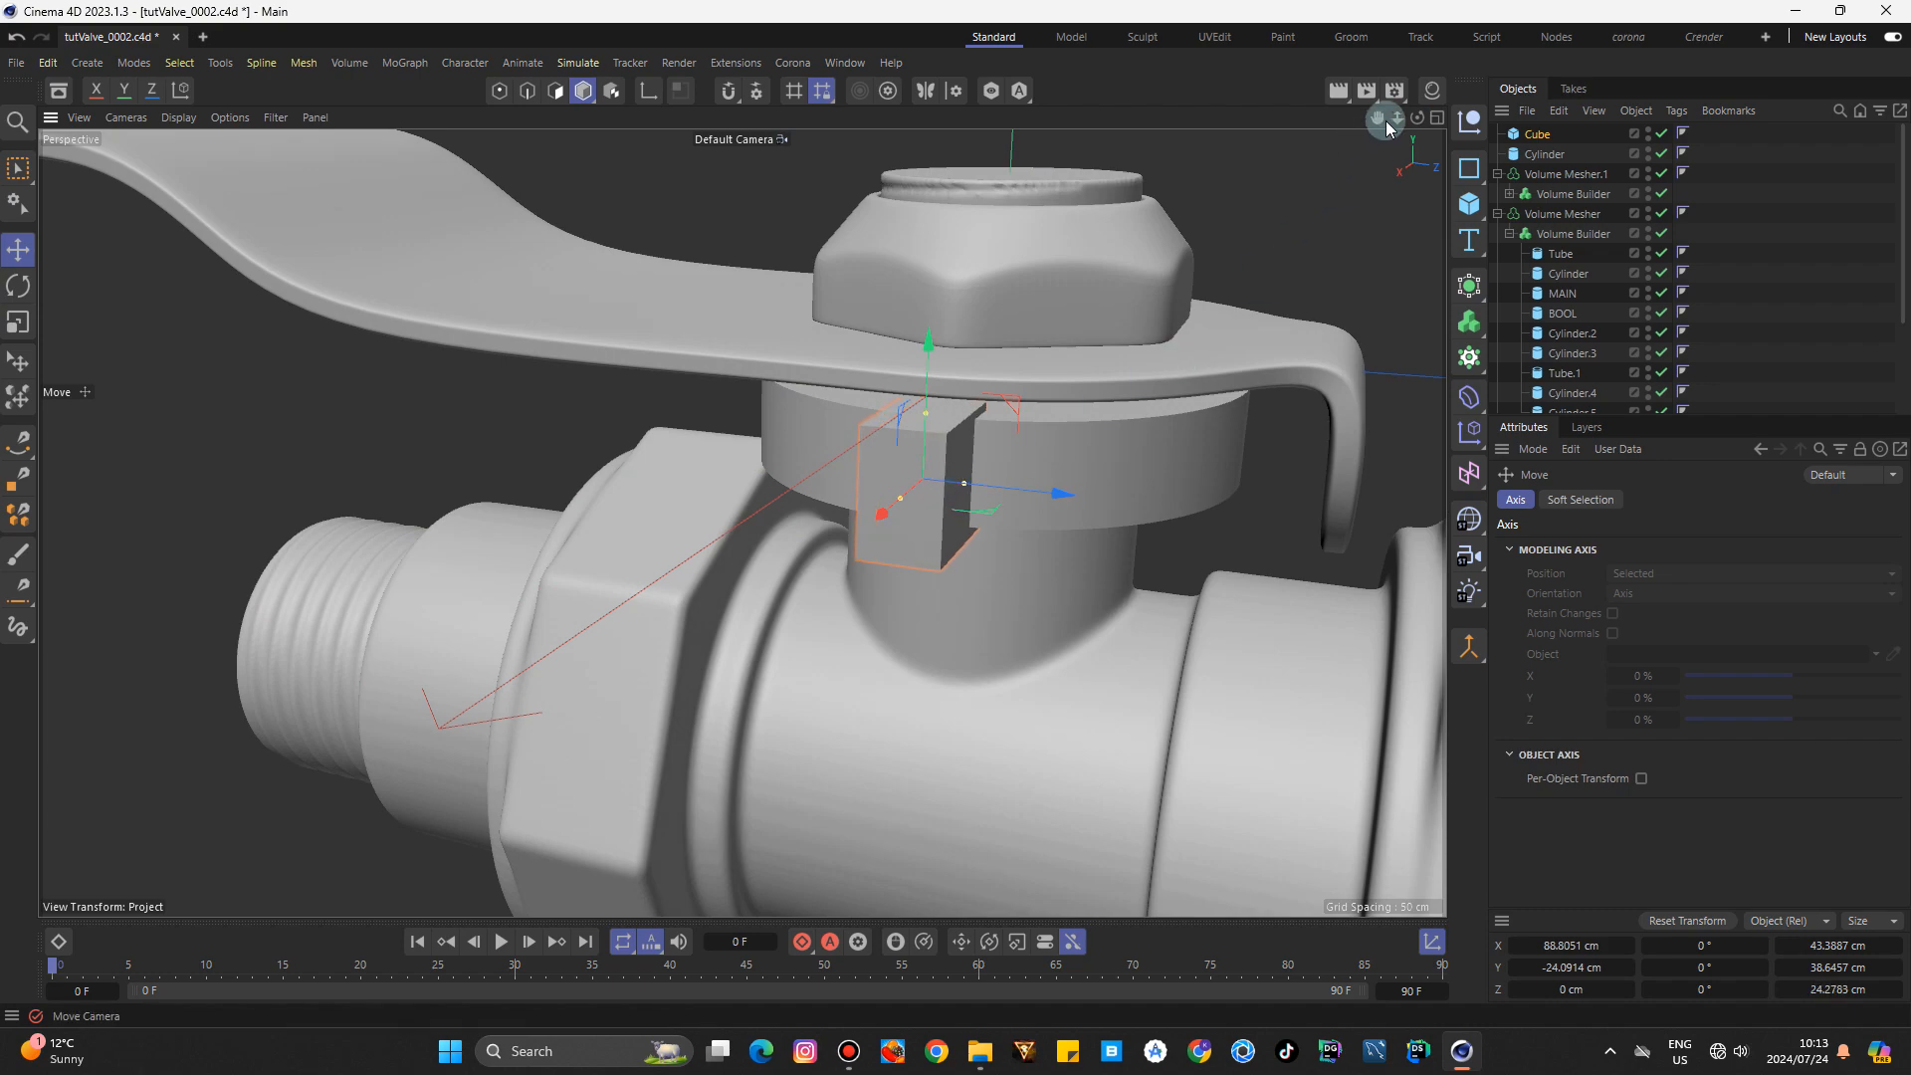
Duplicate the cube and move the copy to the opposite side of the cylinder, at about -77 cm in X.
drag(1397, 119, 1354, 128)
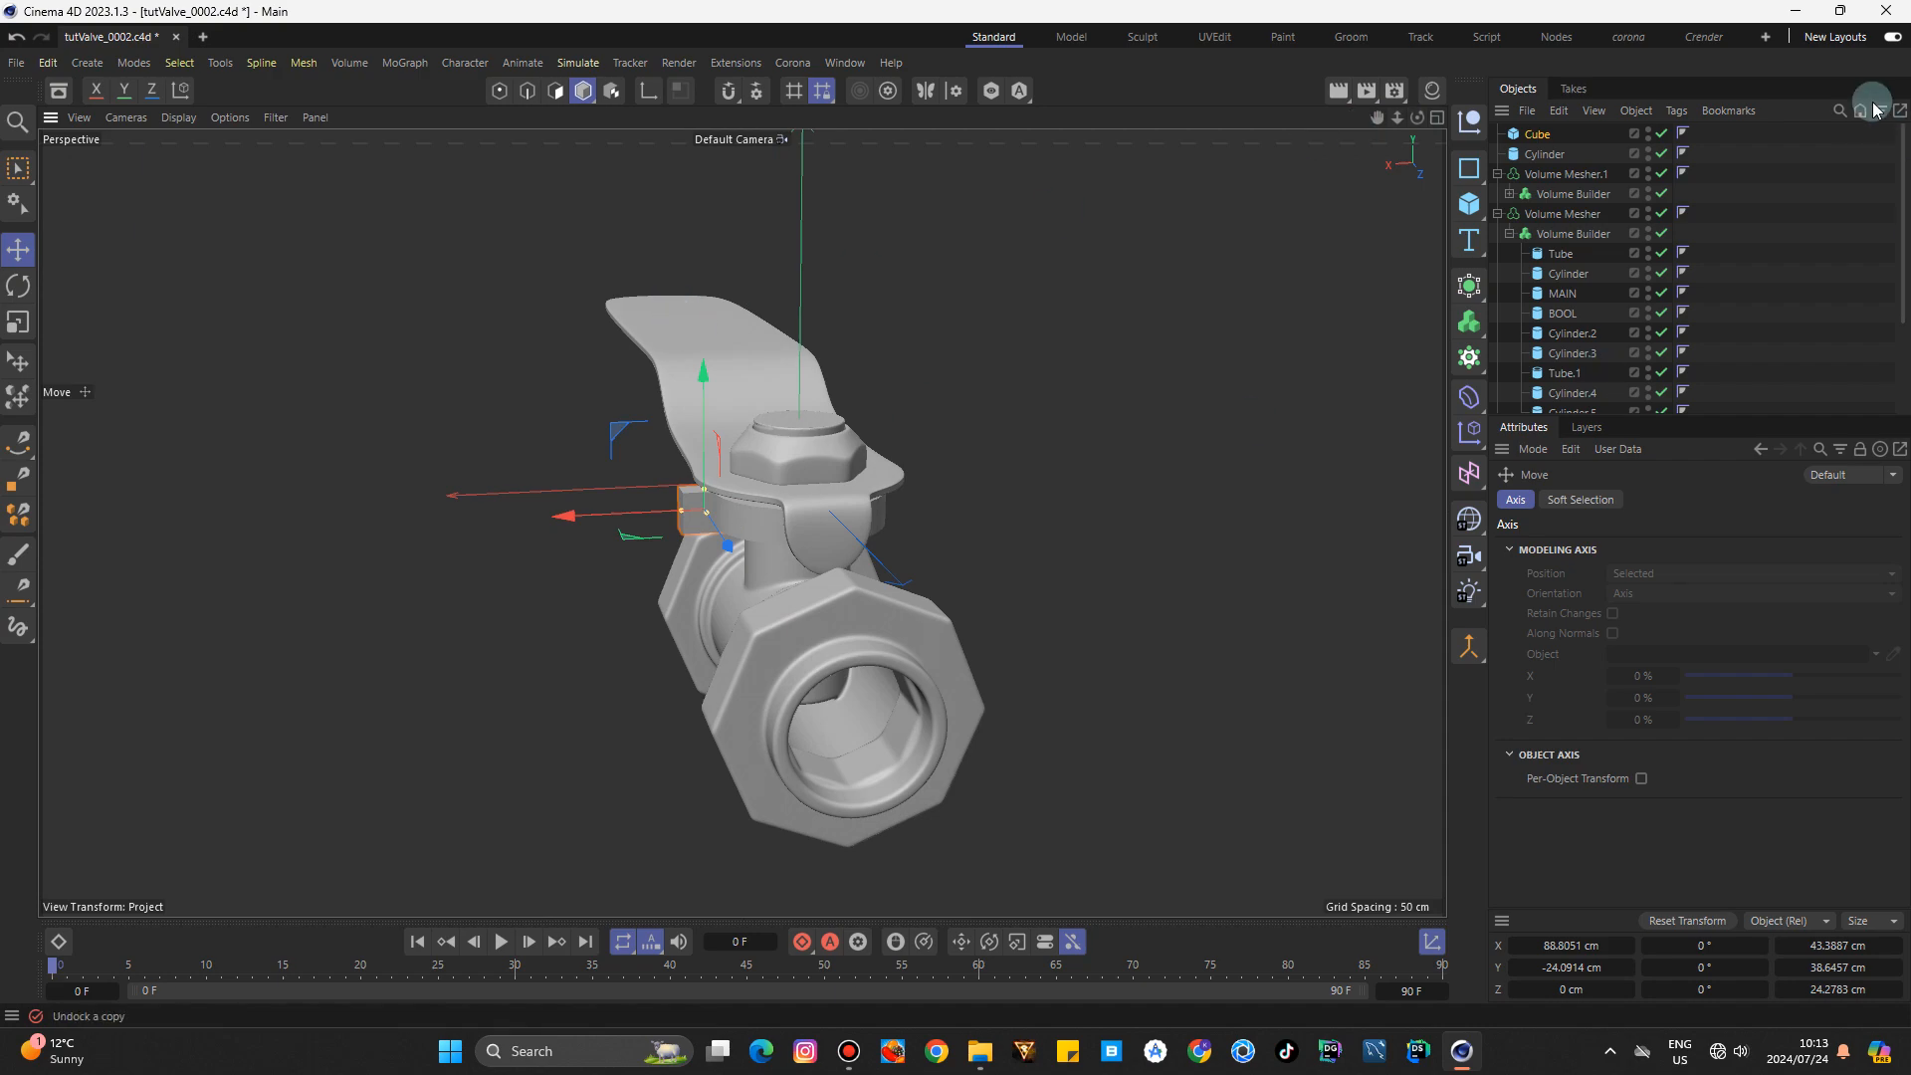
ctrl+drag(1538, 144, 1537, 145)
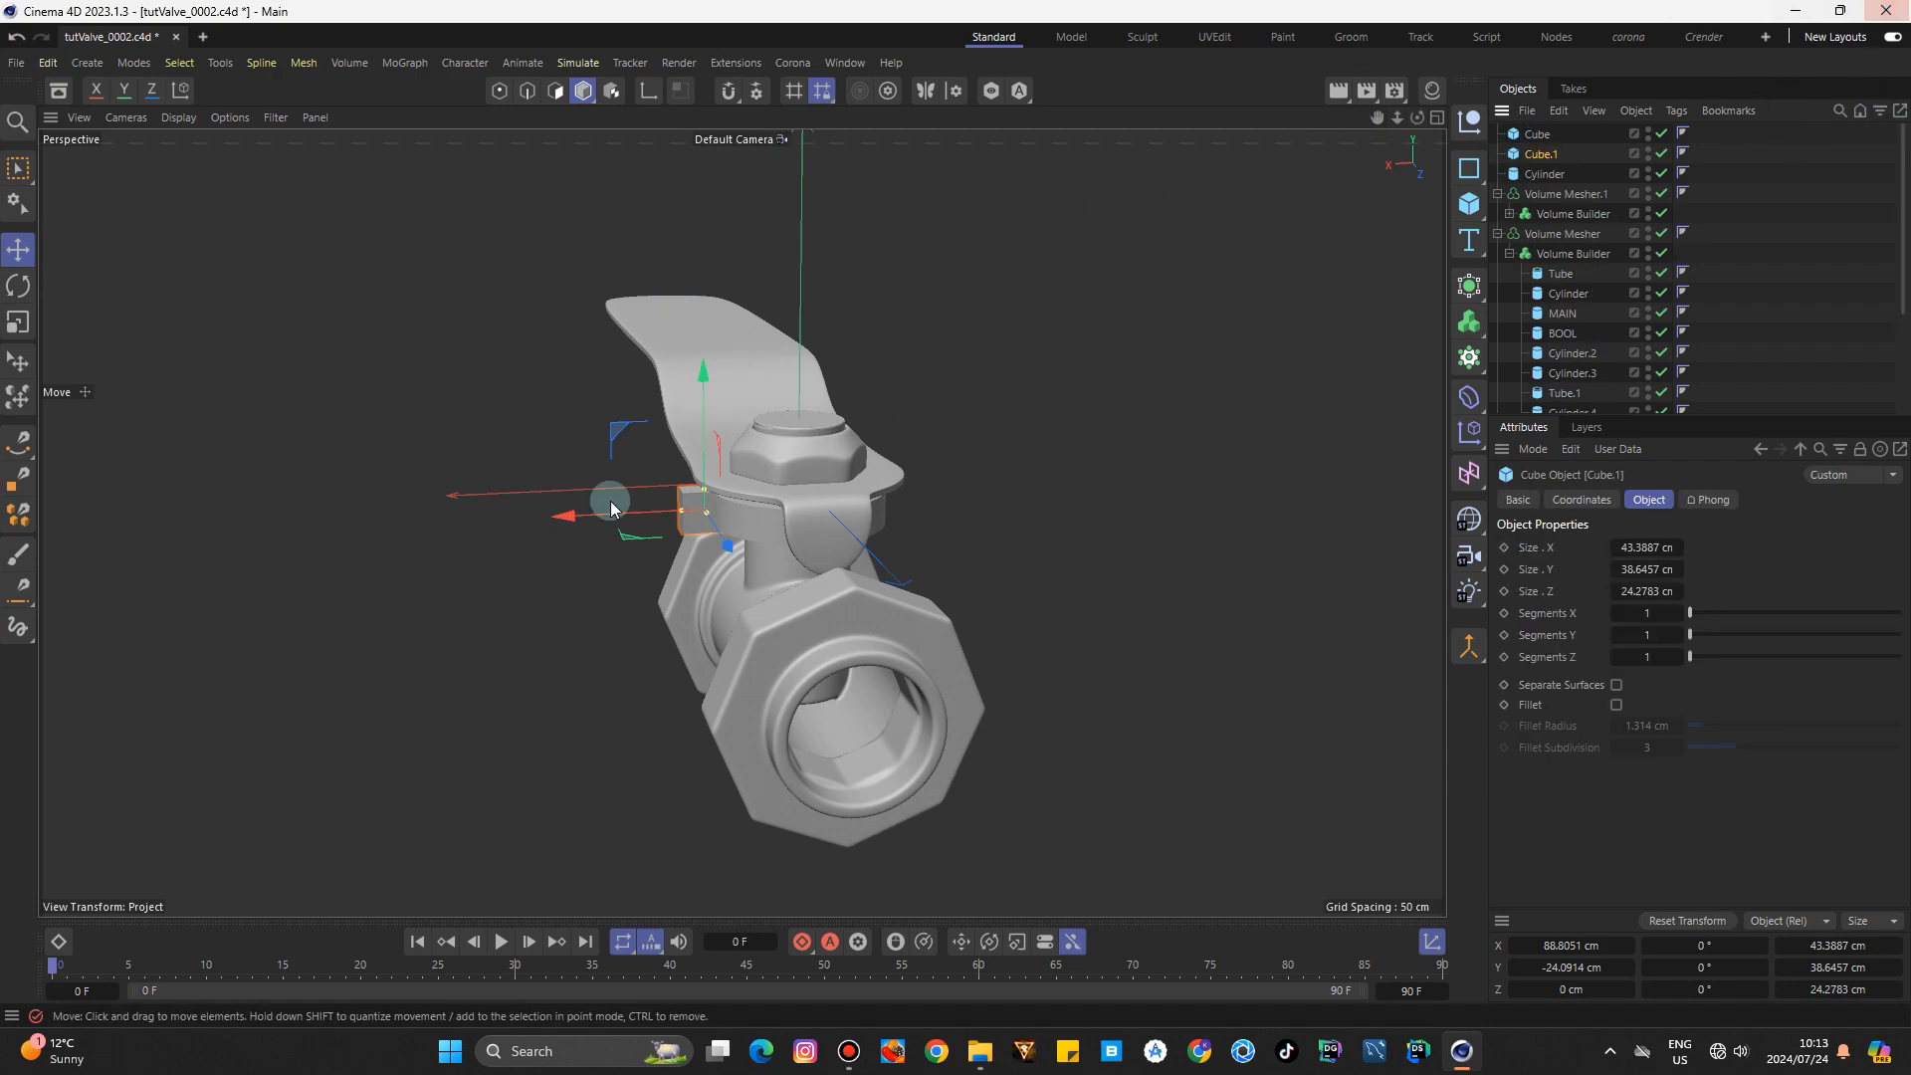
drag(546, 528, 733, 525)
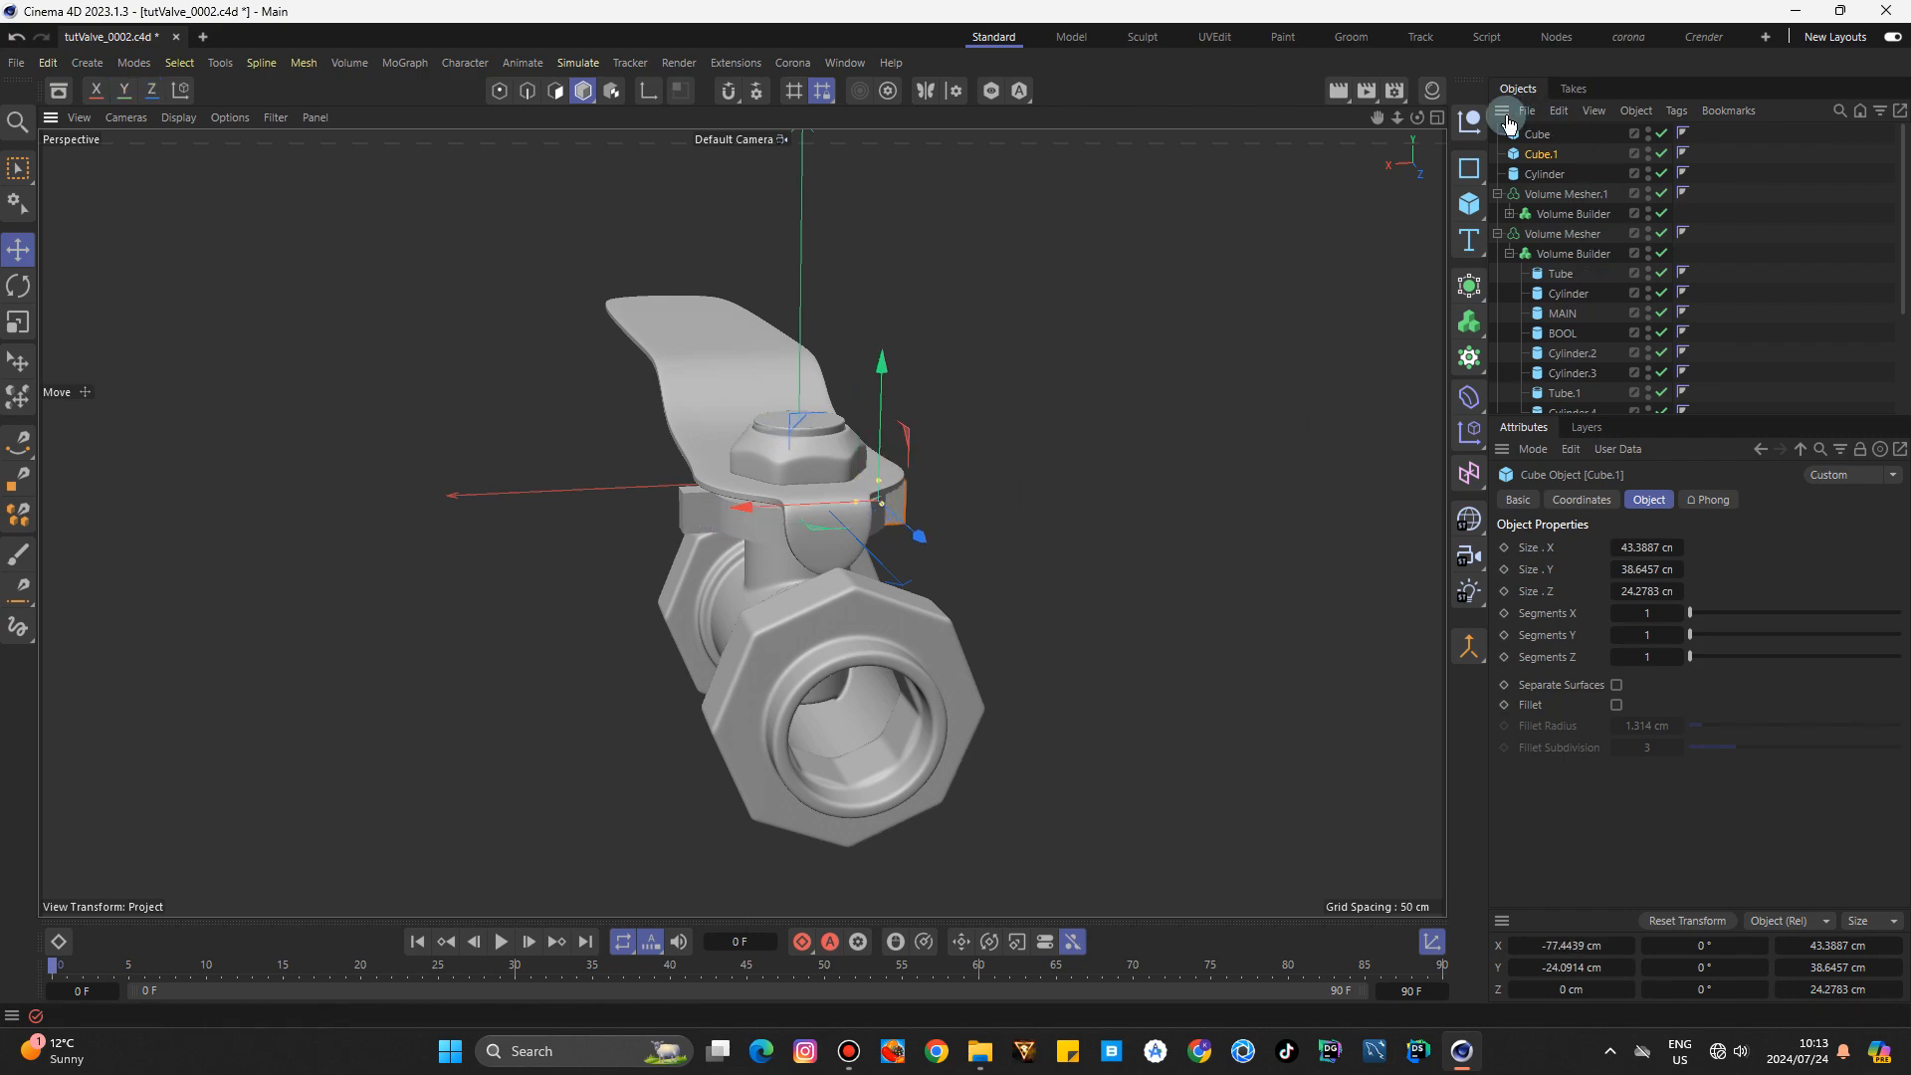
Fine-tune the cube copy's position to about -78.9 cm in X and -23.6 cm in Y.
drag(1428, 119, 1324, 125)
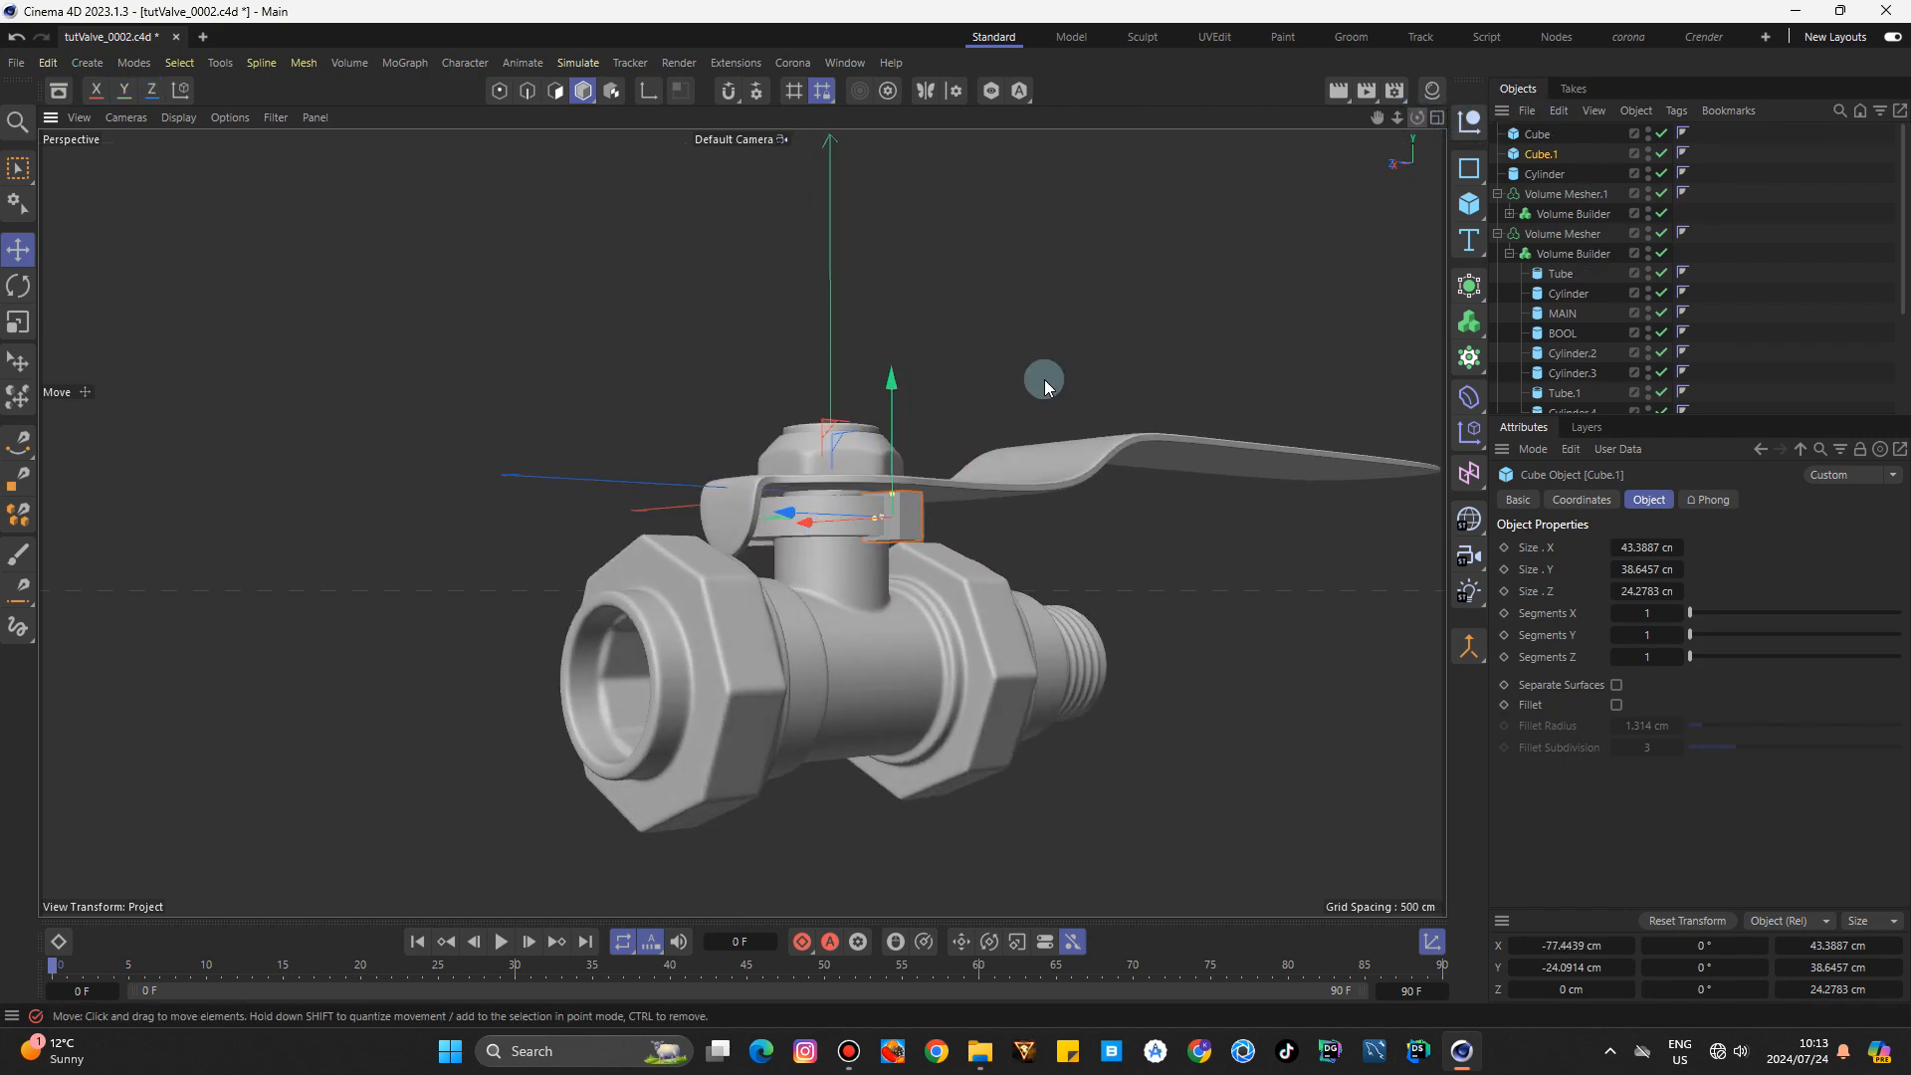
scroll(897, 529, up, 3)
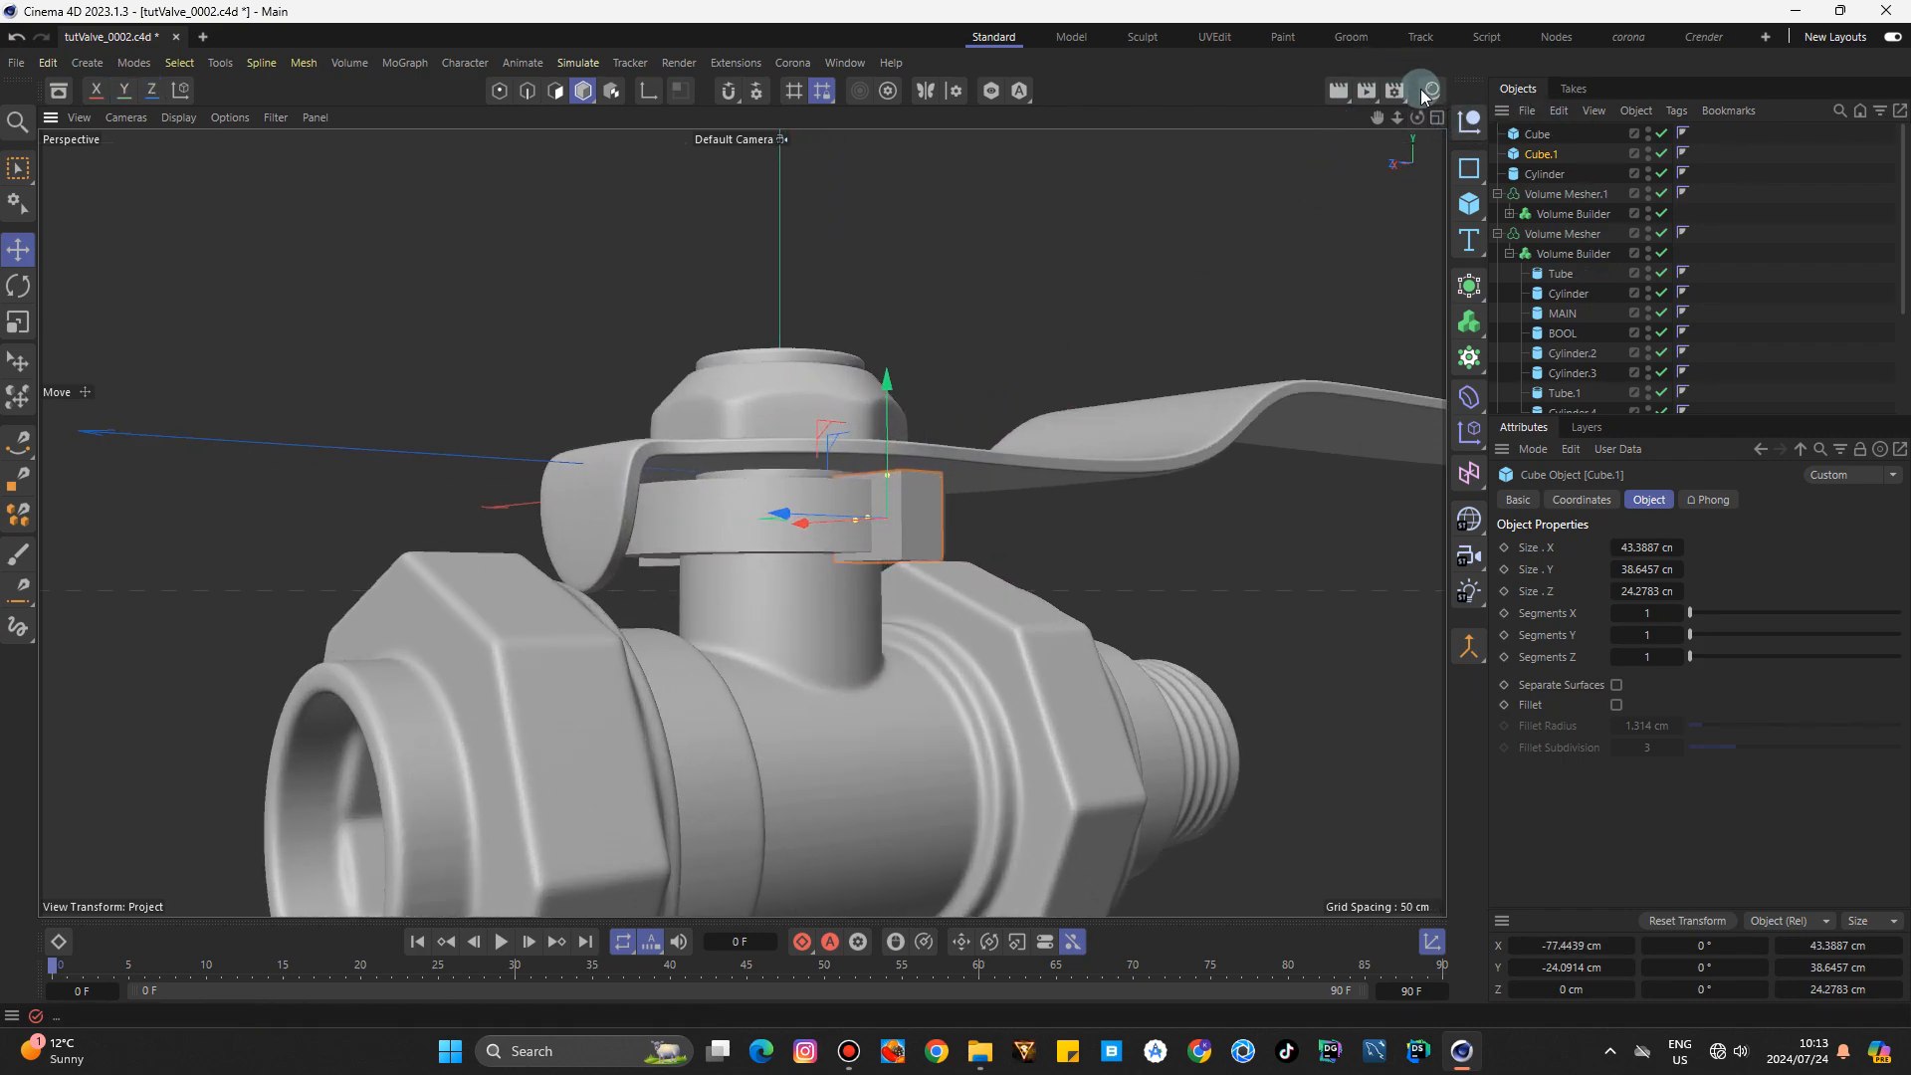
mouse_move(1421, 114)
mouse_down()
mouse_move(1414, 149)
mouse_move(1420, 117)
mouse_up()
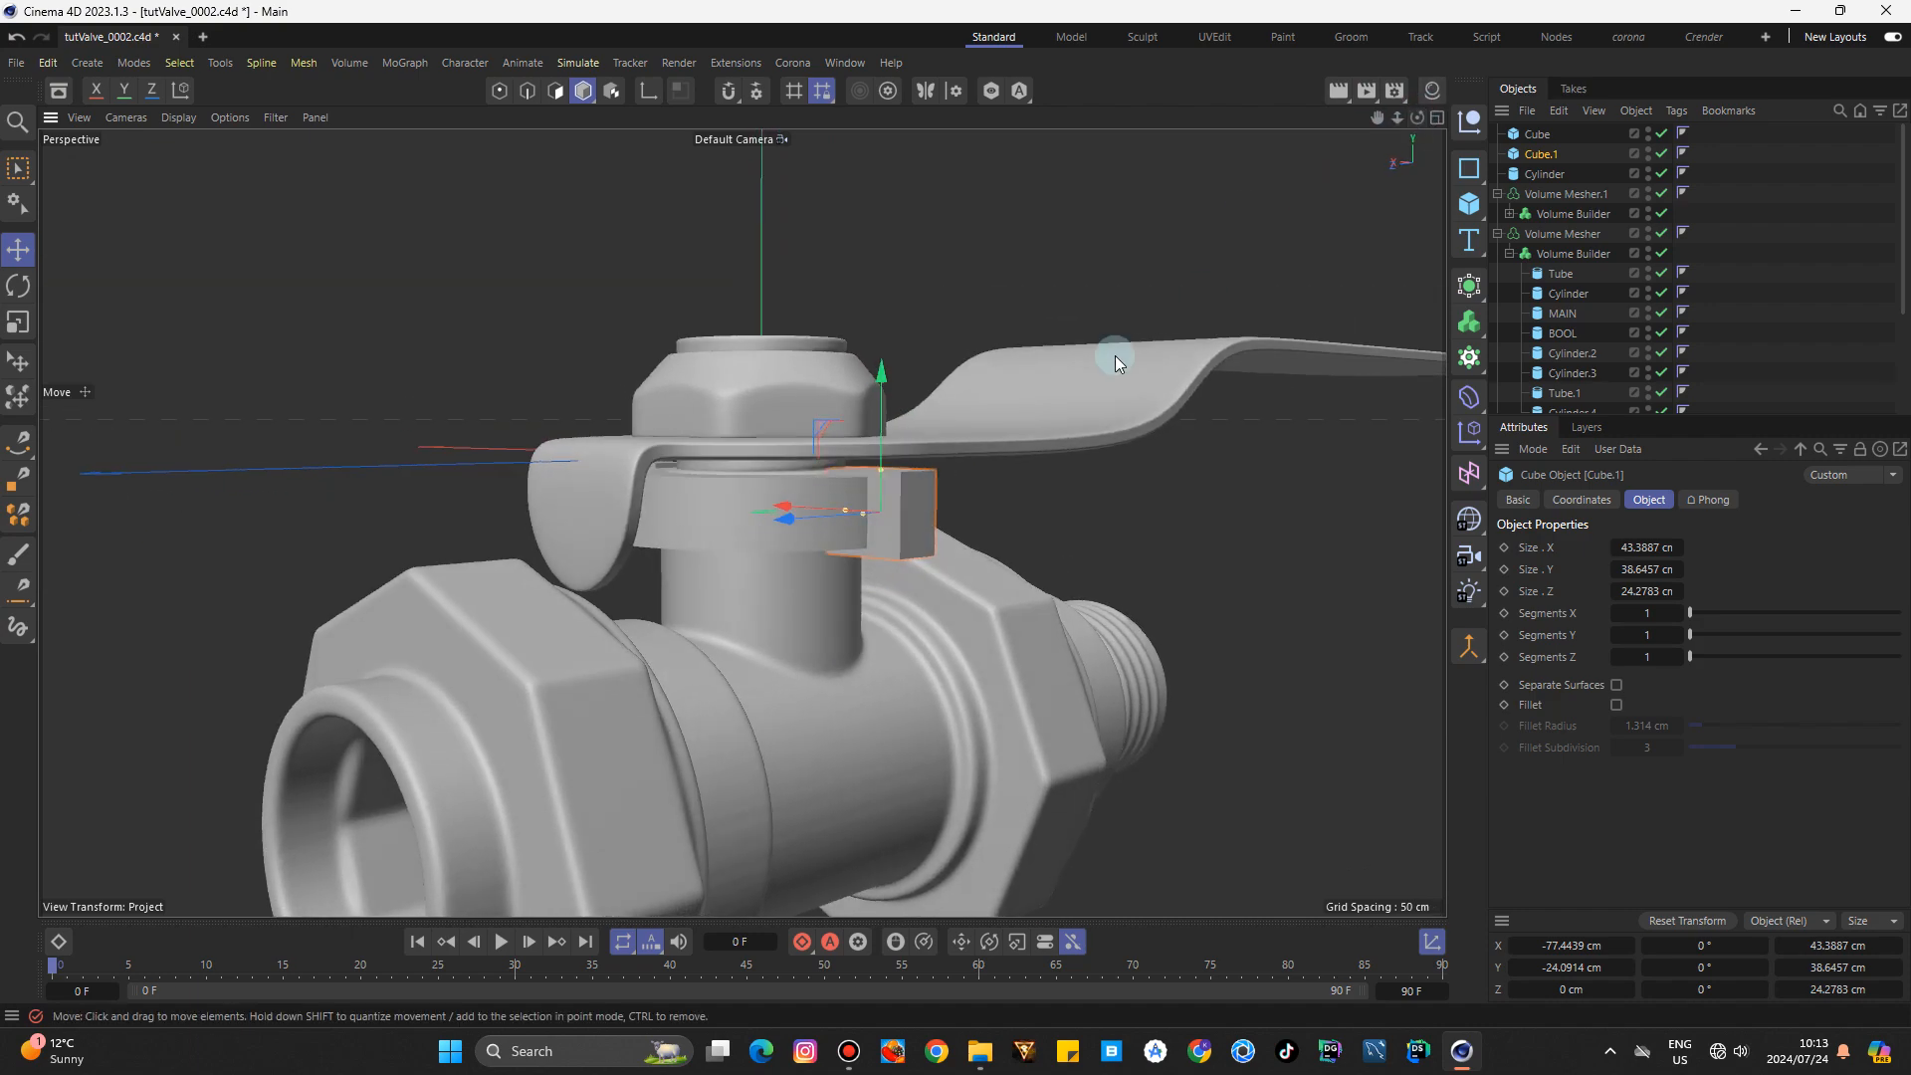
scroll(755, 570, up, 3)
drag(953, 340, 959, 331)
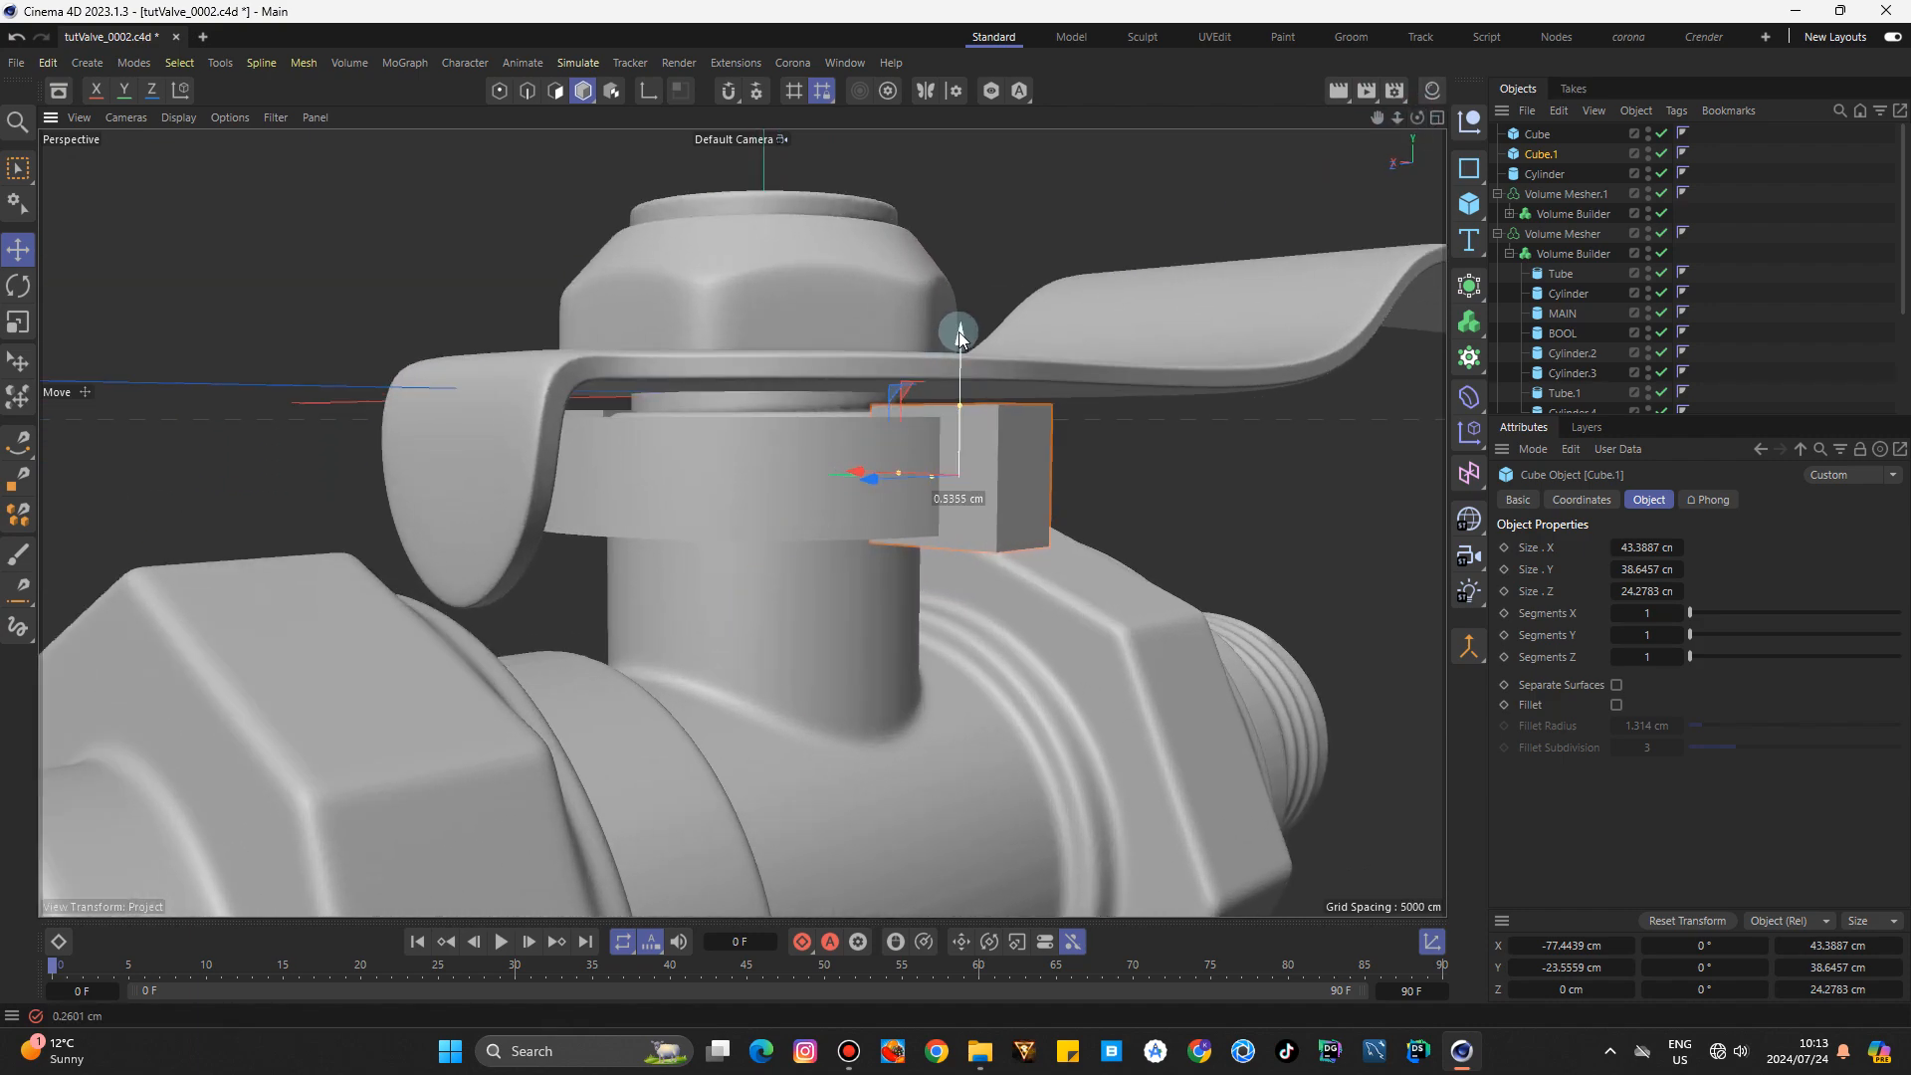
mouse_move(1399, 117)
mouse_down()
mouse_move(1244, 100)
mouse_move(1418, 118)
mouse_move(1383, 146)
mouse_up()
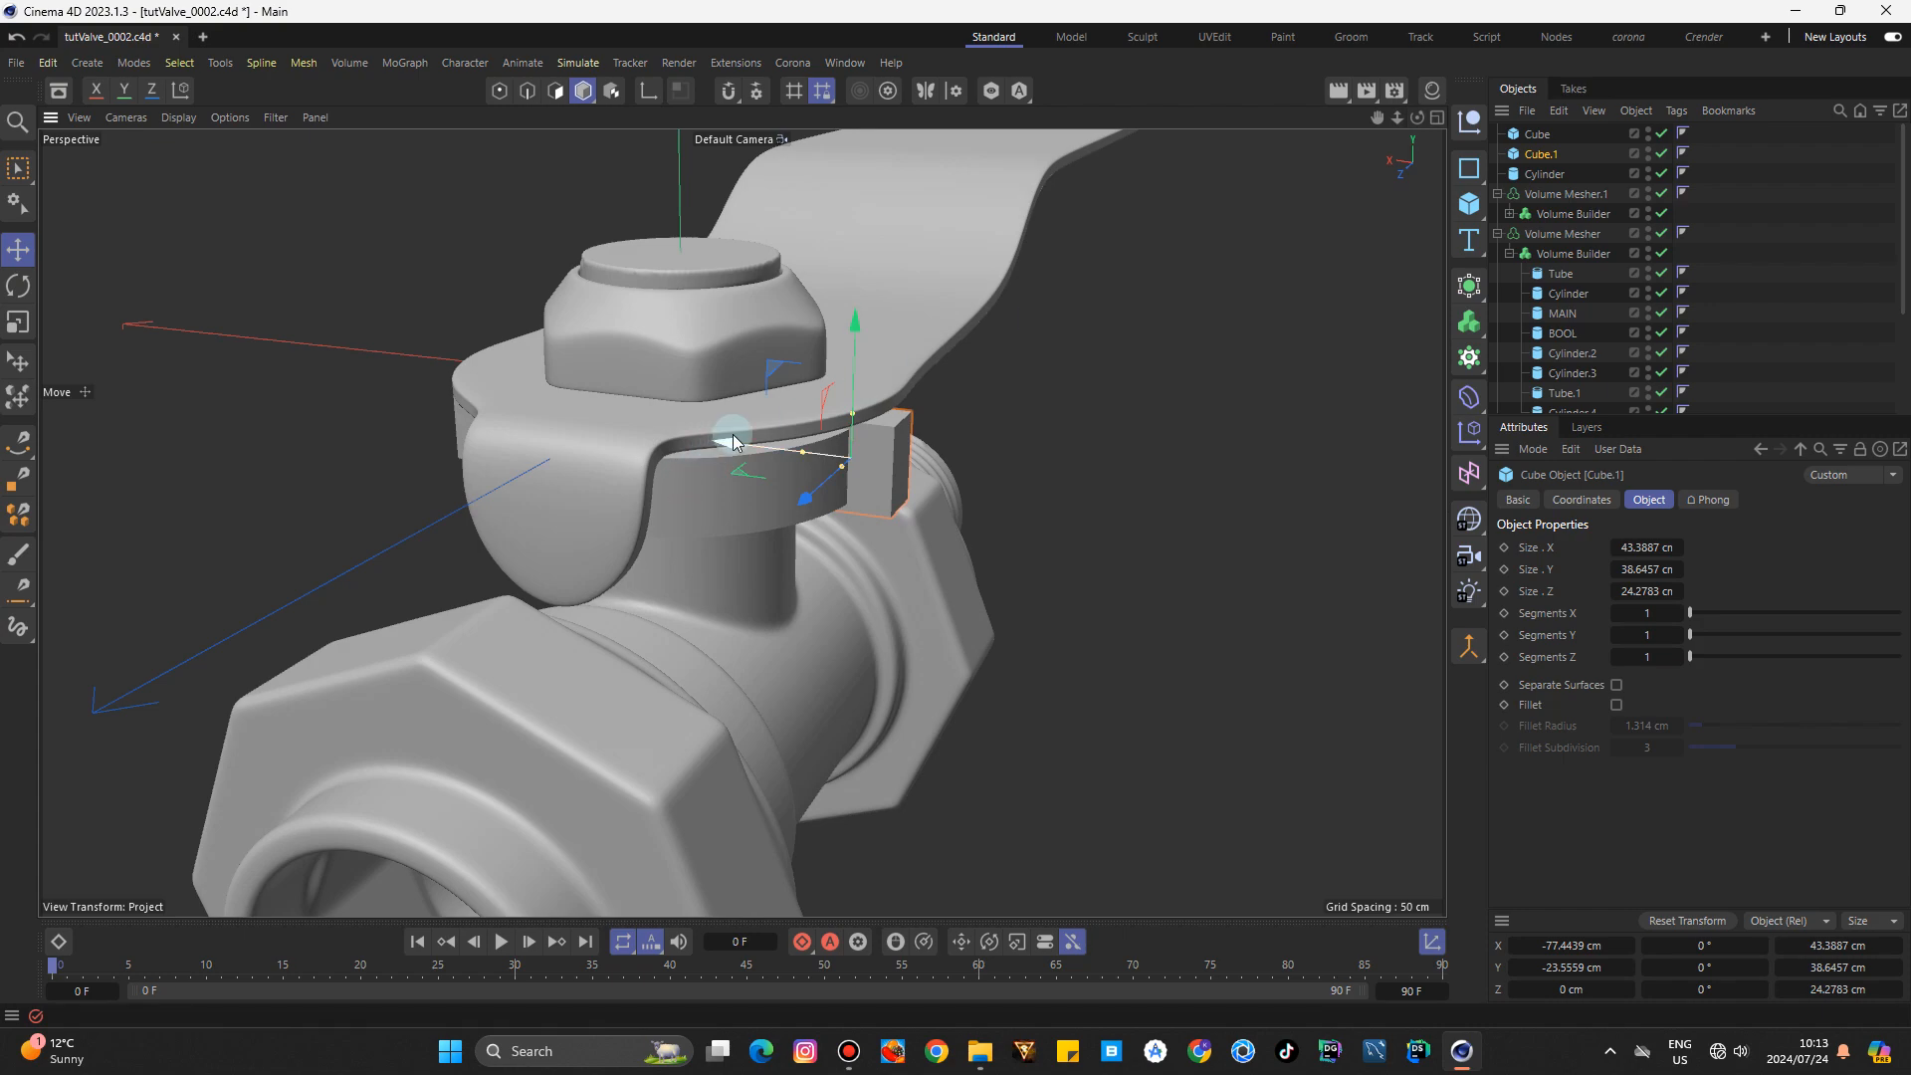
drag(735, 445, 741, 446)
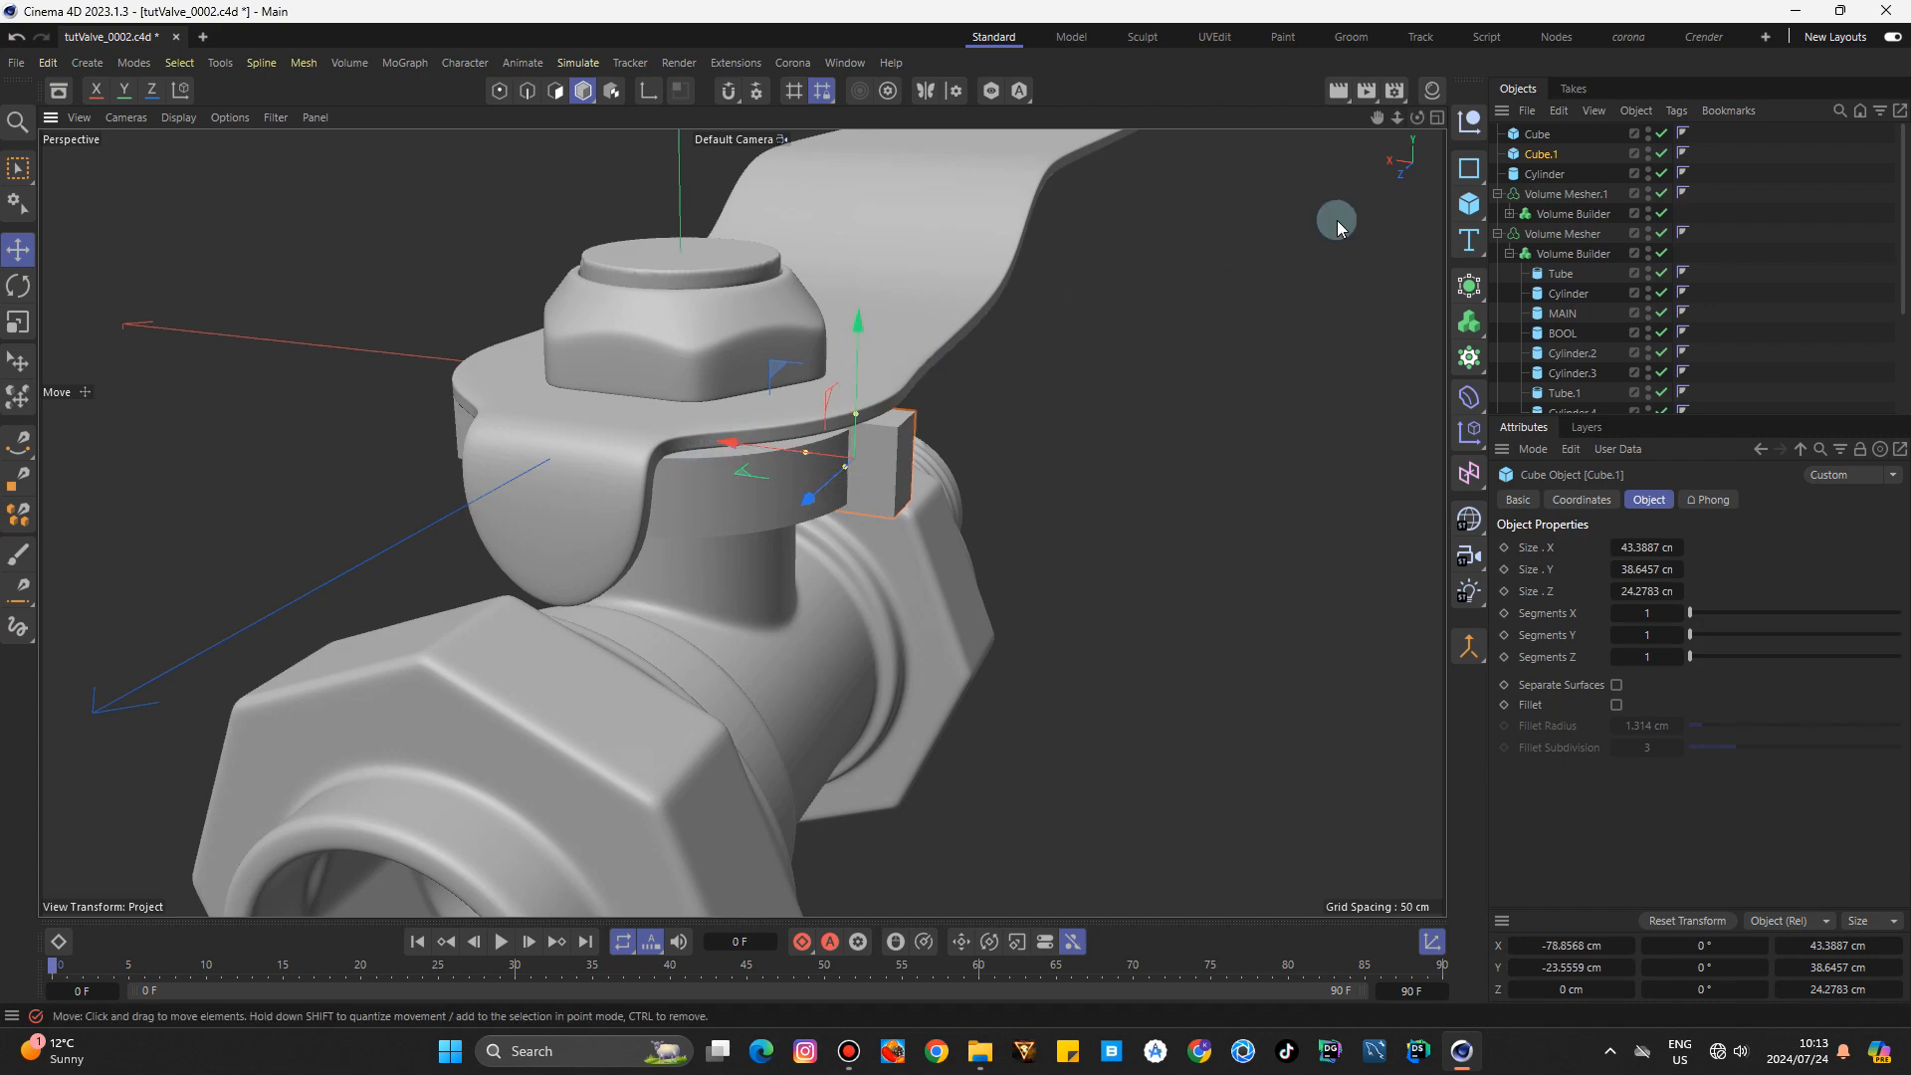
Place both cubes and the new cylinder above Tube in the valve body's Volume Builder.
click(1538, 138)
shift+click(1543, 167)
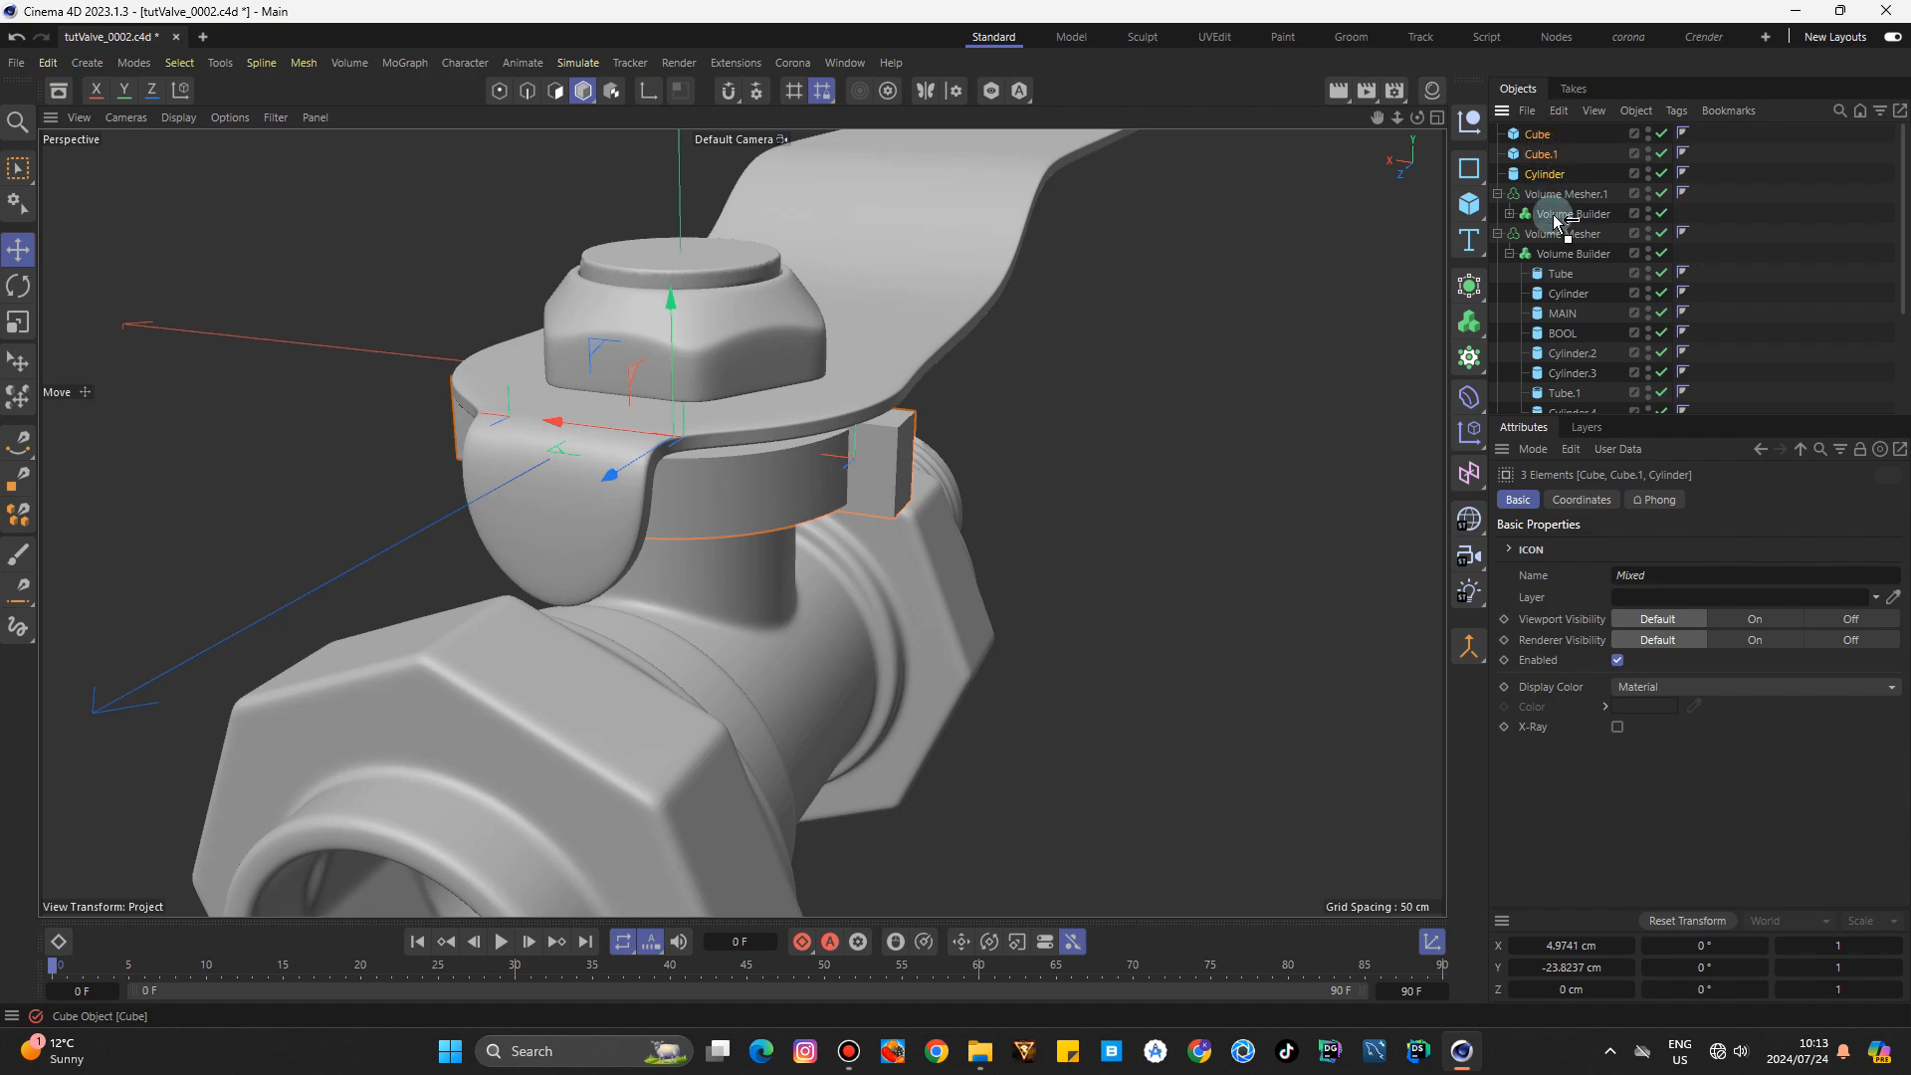
drag(1560, 272, 1562, 274)
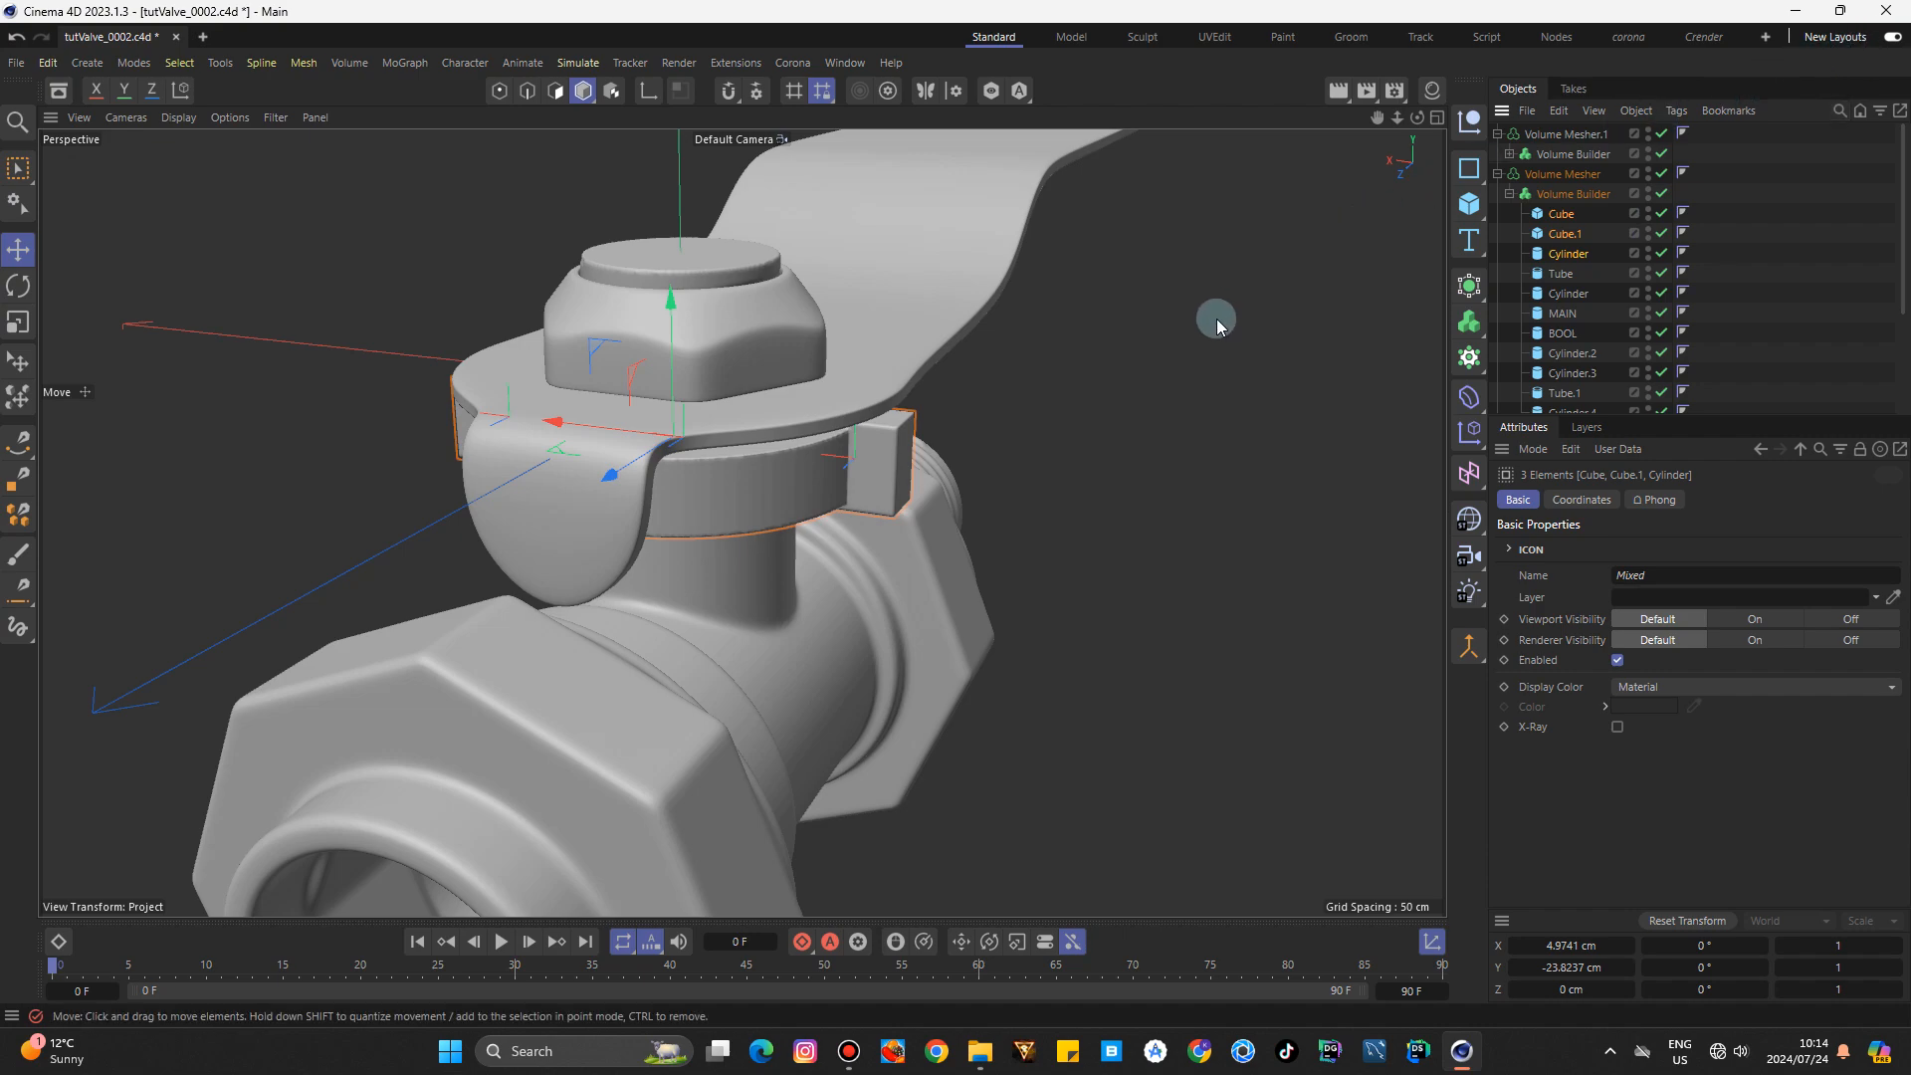
Move the SDF Smooth filter above both cubes and the new cylinder in the valve body's Volume Builder object list.
click(1571, 194)
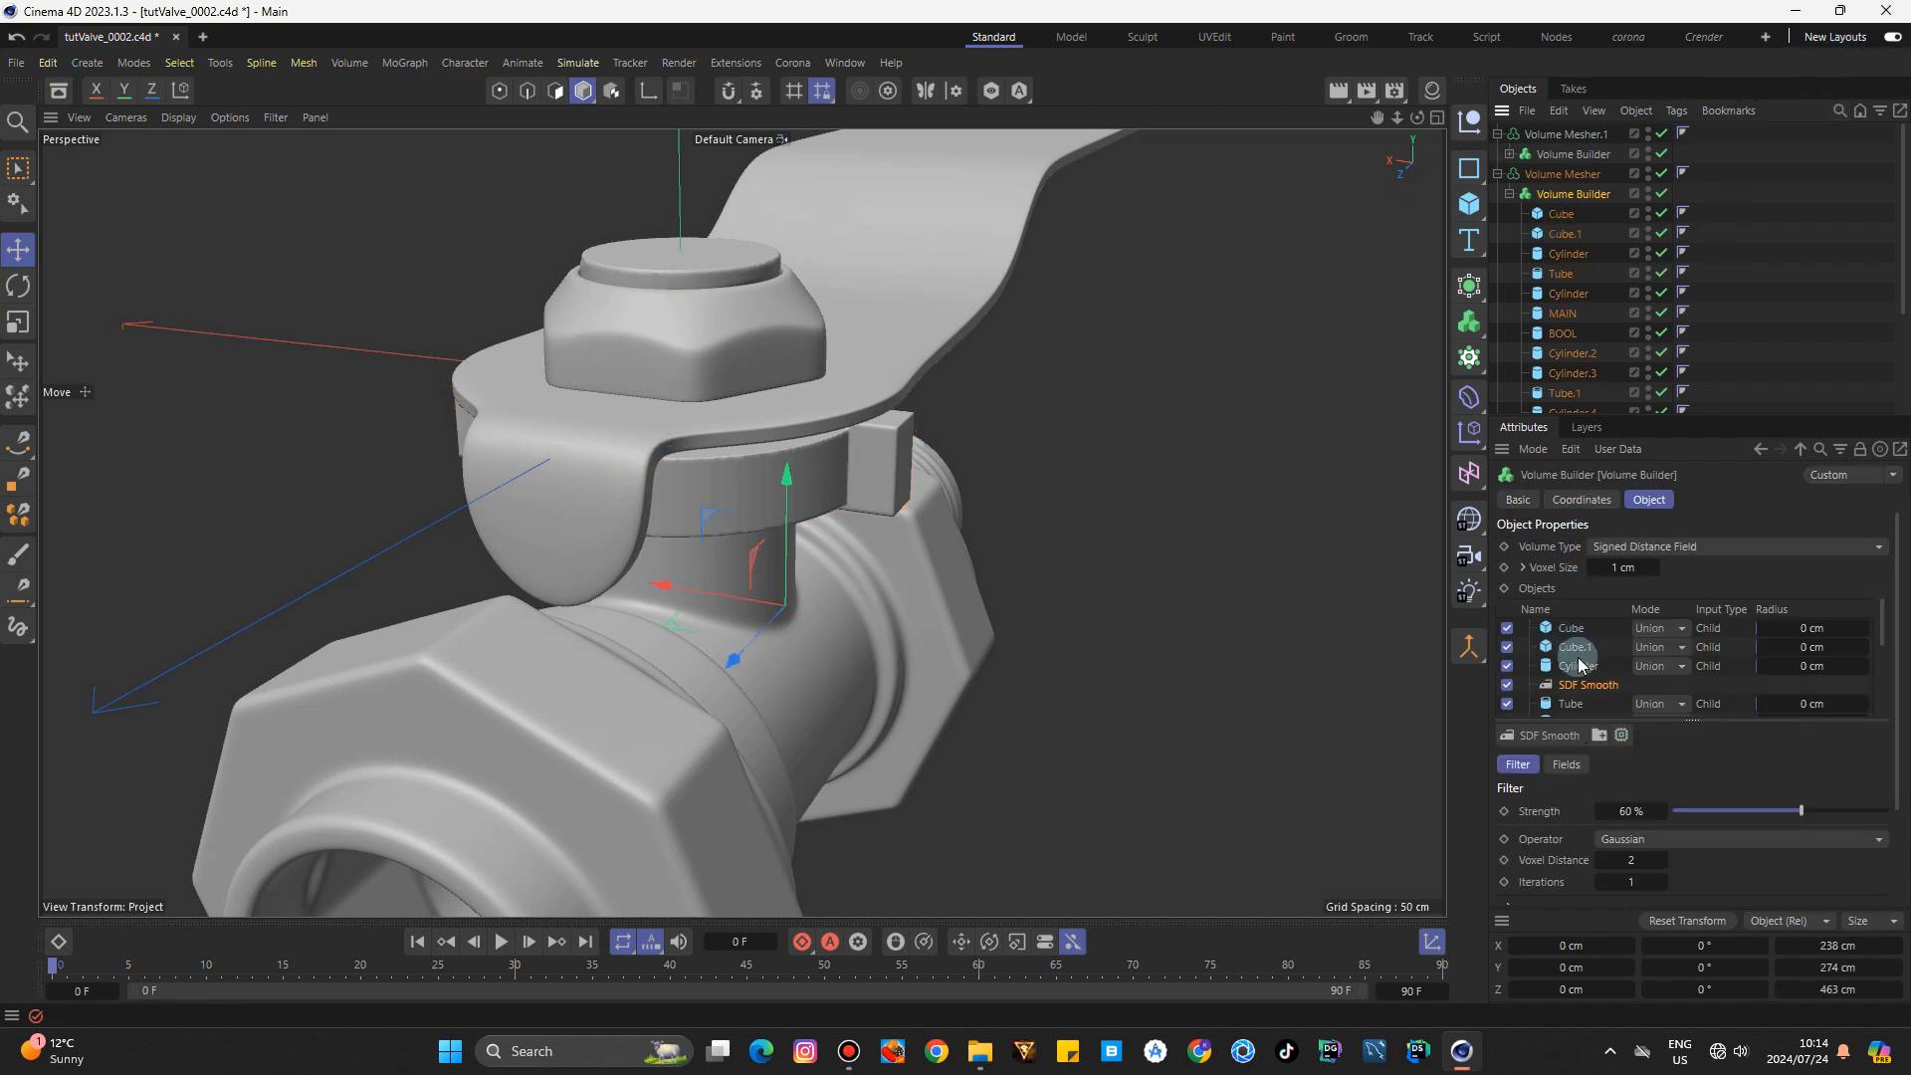
drag(1586, 689, 1567, 621)
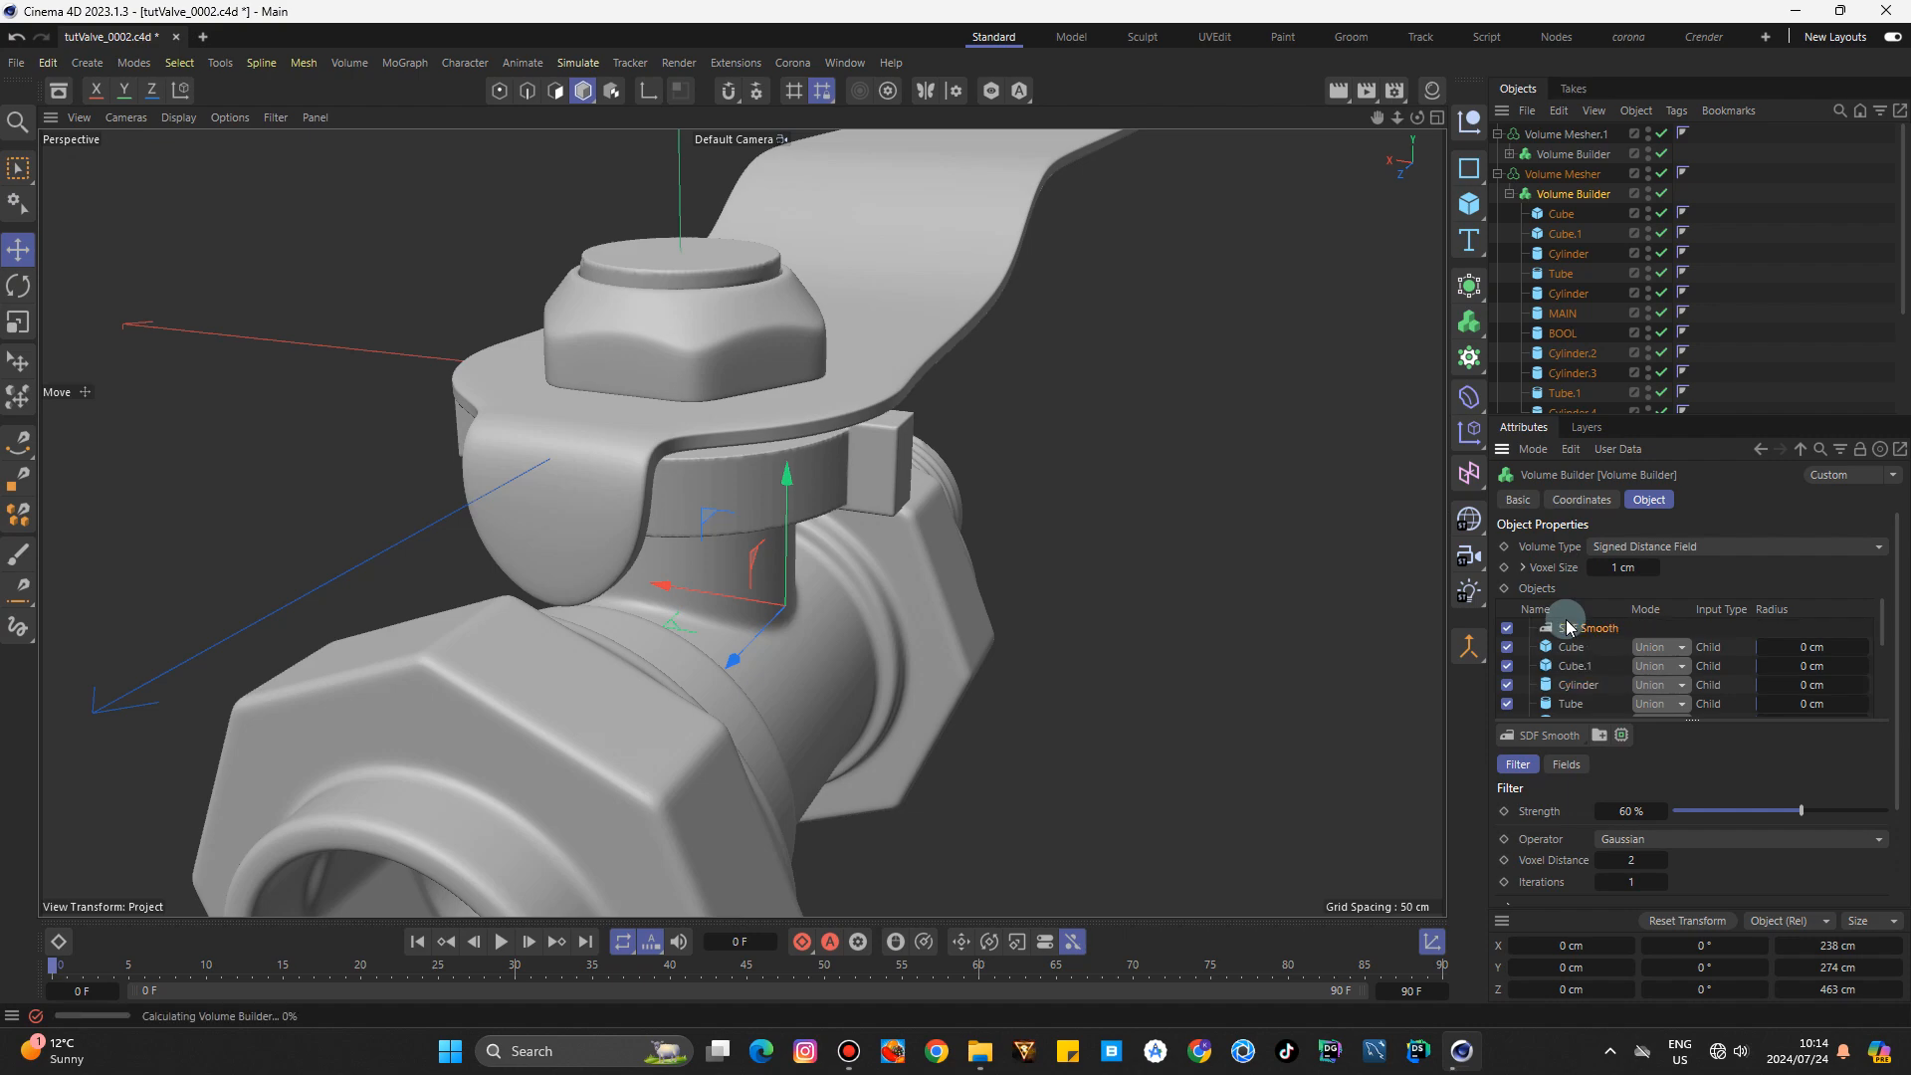
click(1194, 335)
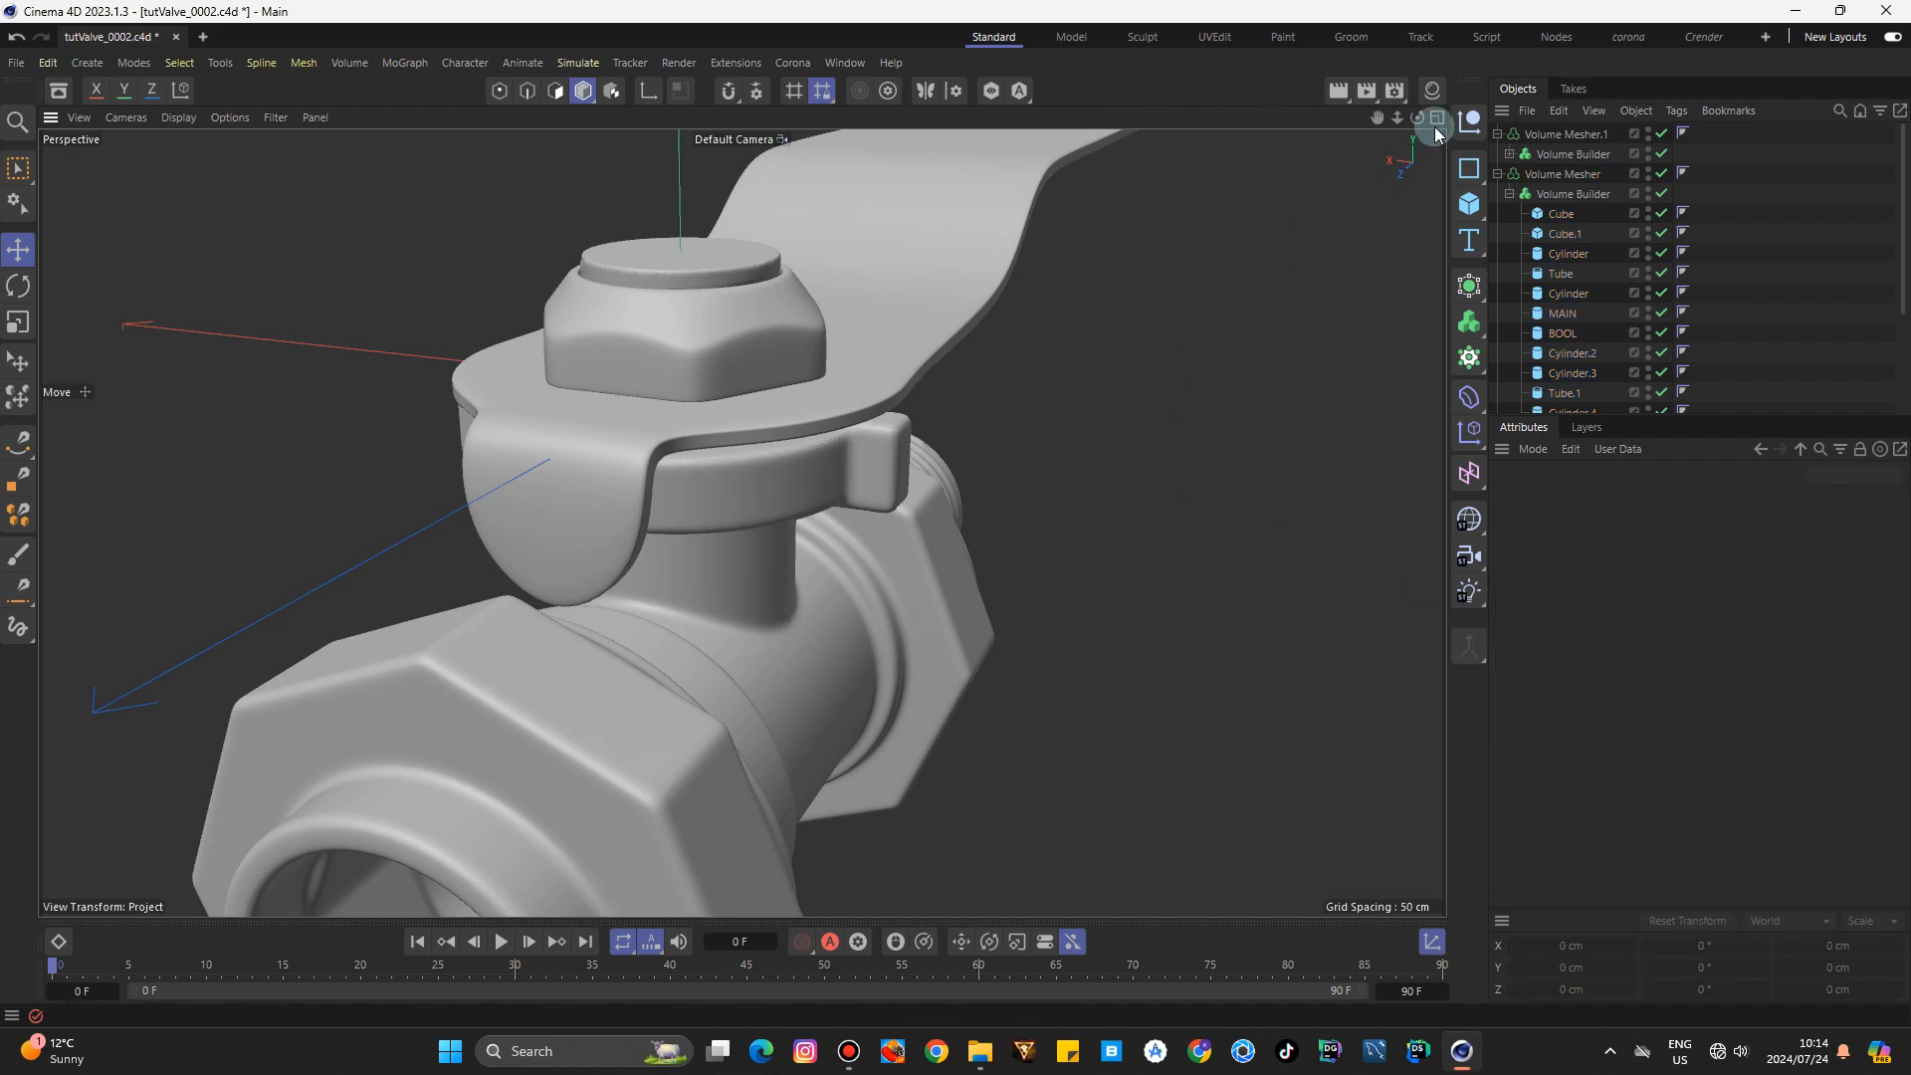
Rotate the handle polygon object about its vertical axis so that it sits at an angle to the valve body.
drag(1395, 118, 1696, 125)
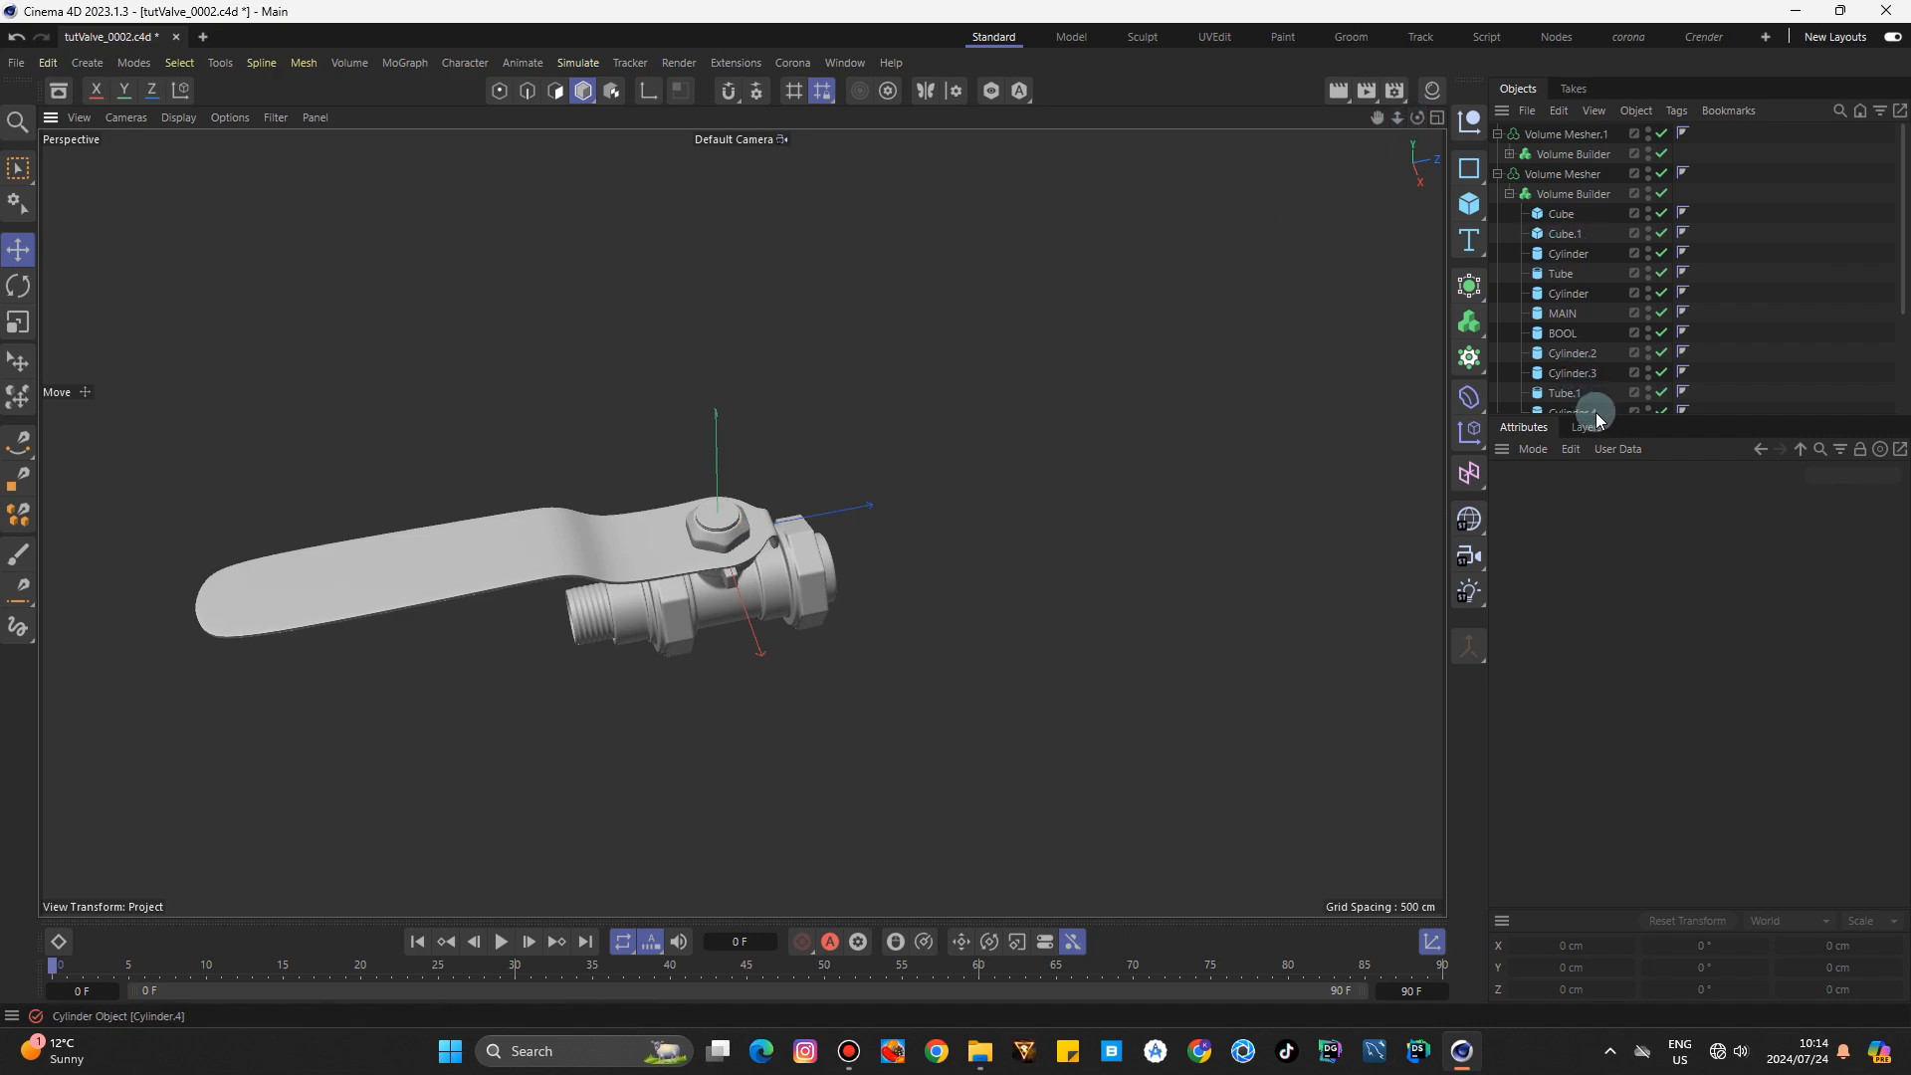
drag(1599, 414, 1573, 746)
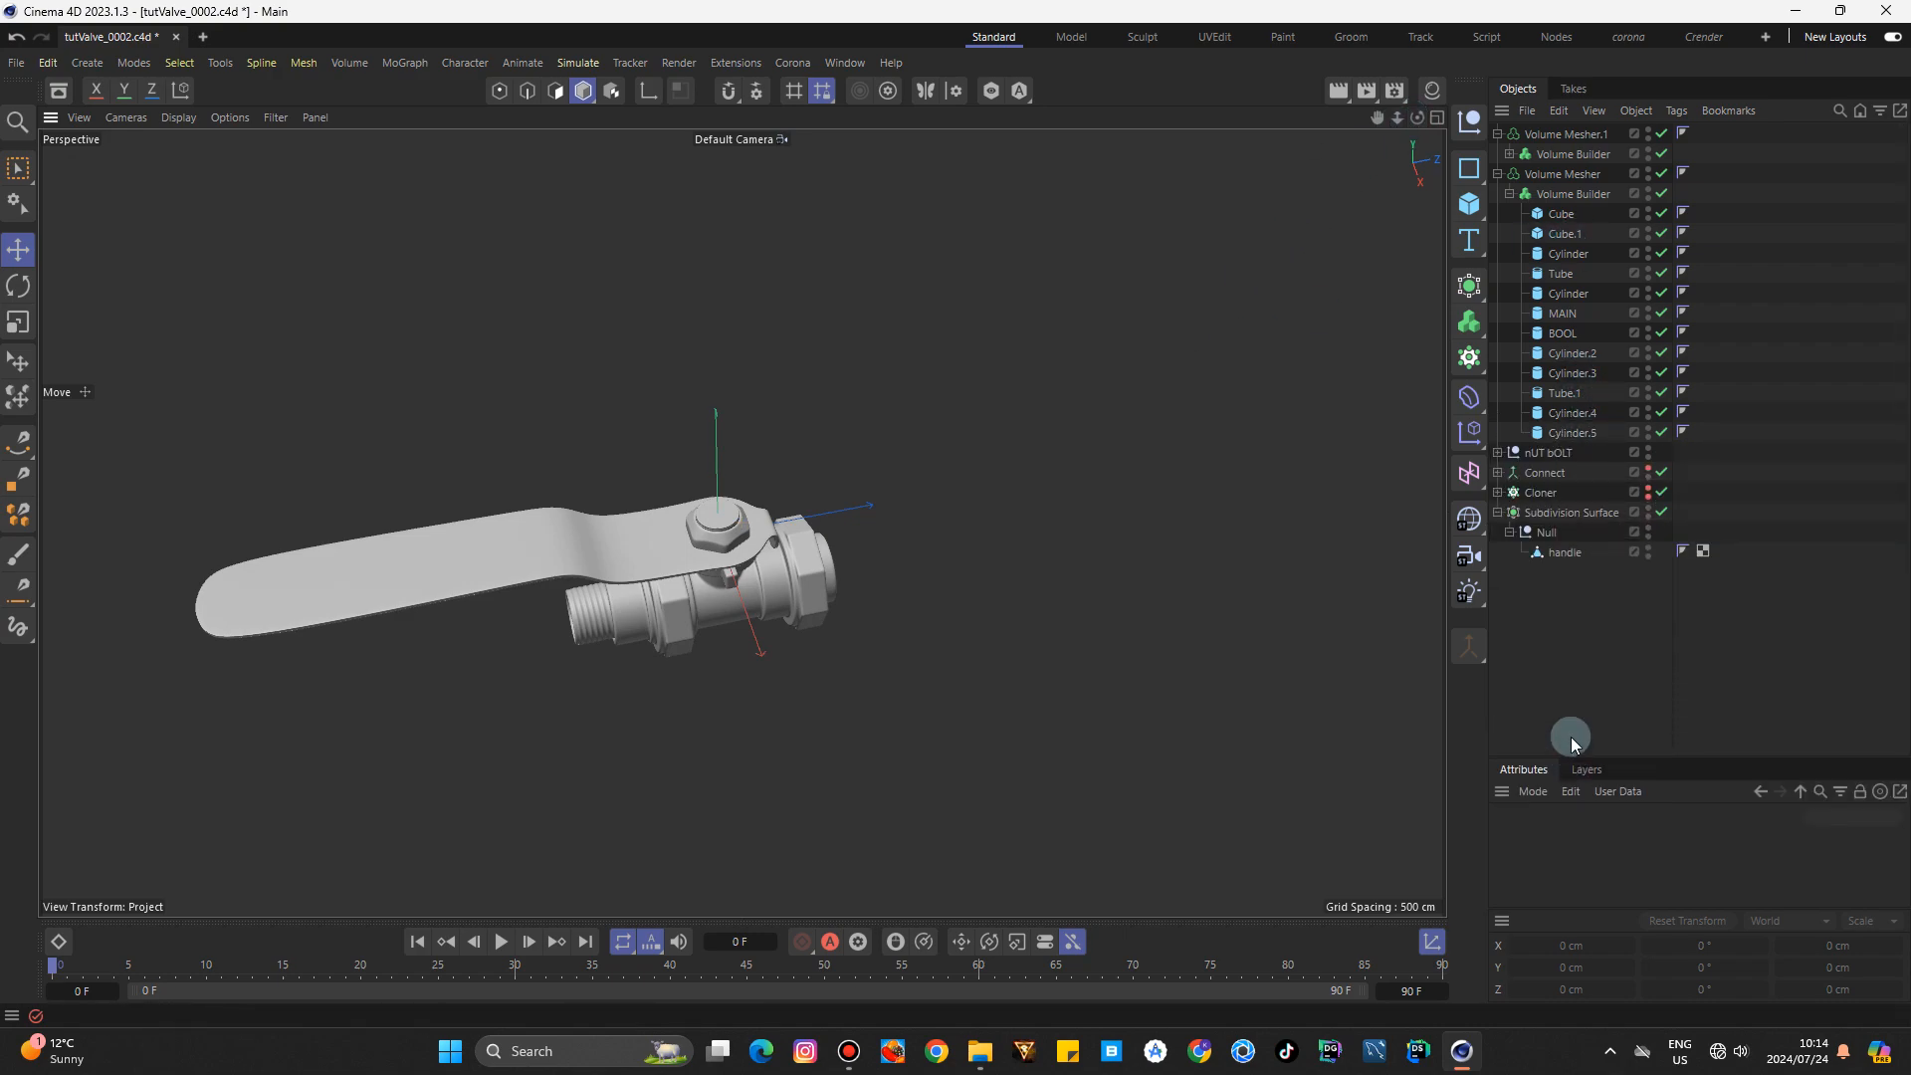
click(1558, 554)
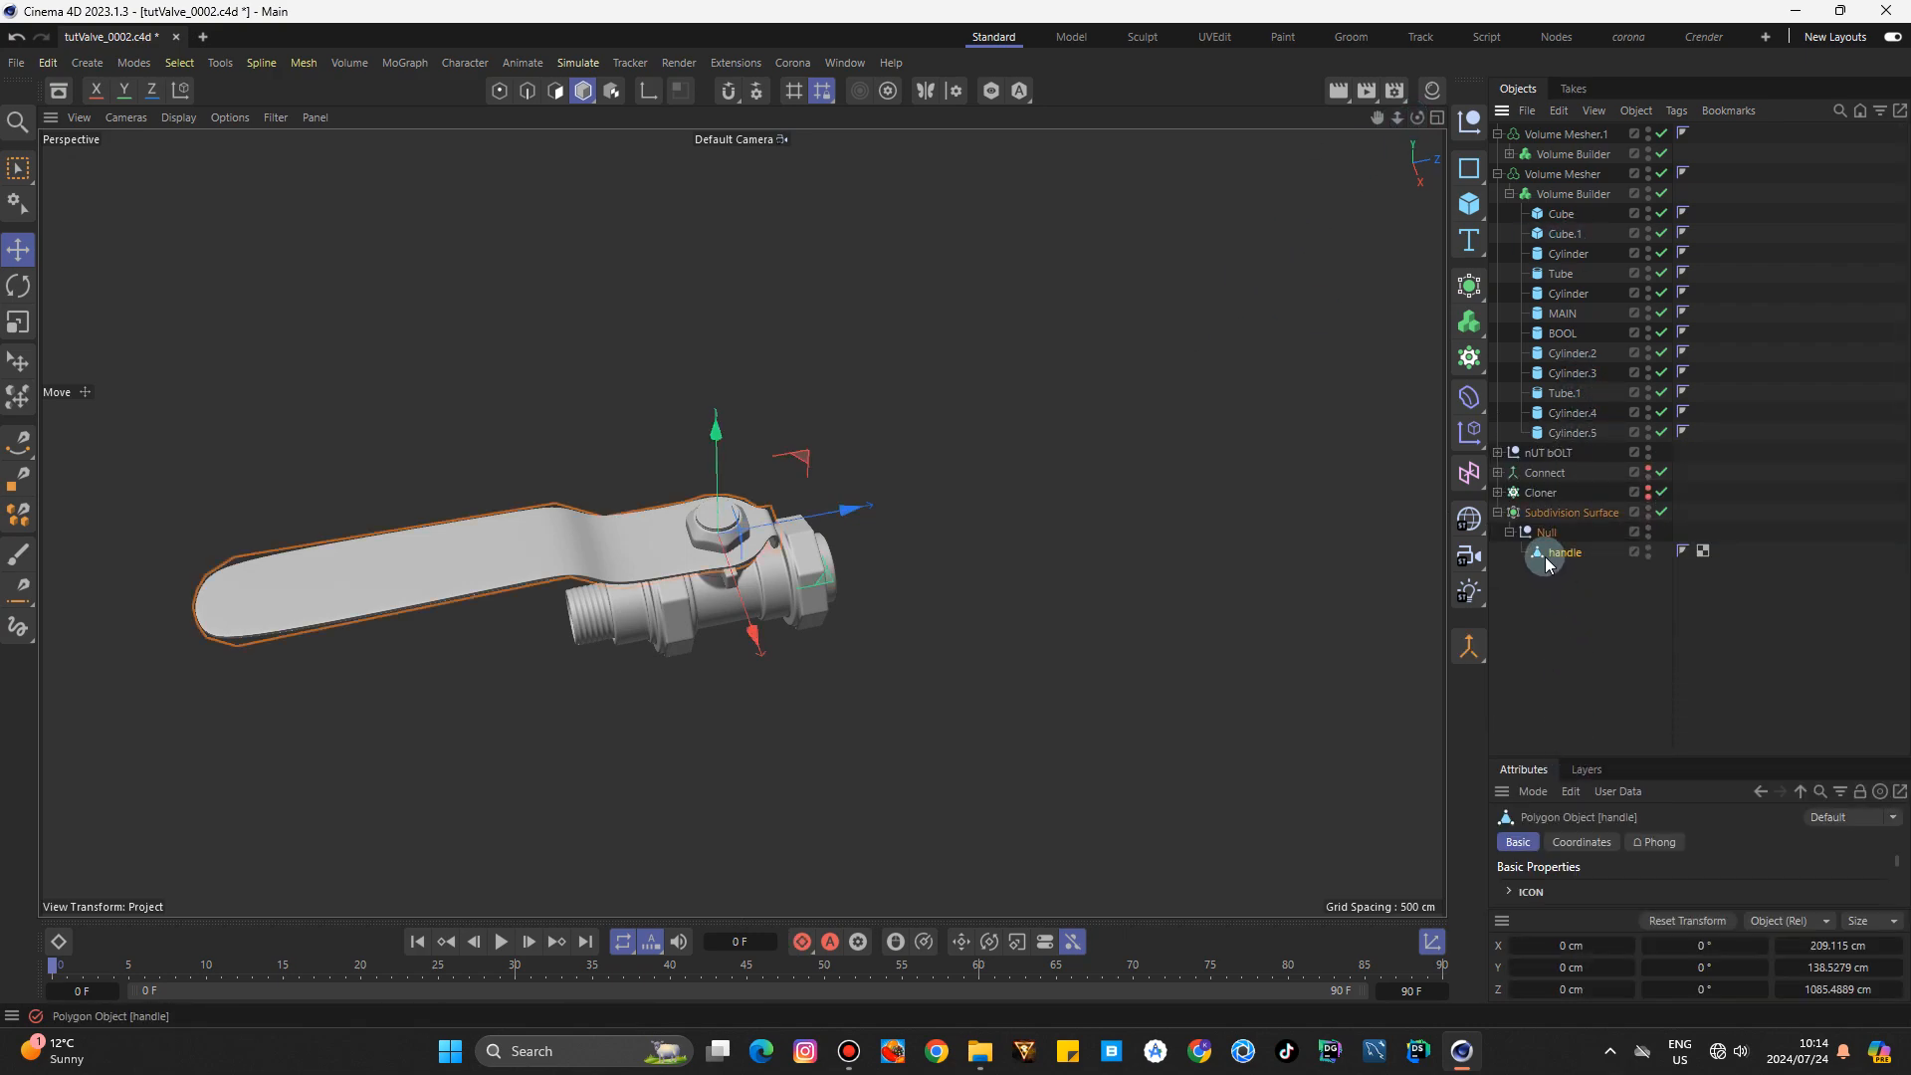
click(10, 294)
drag(1419, 126, 808, 441)
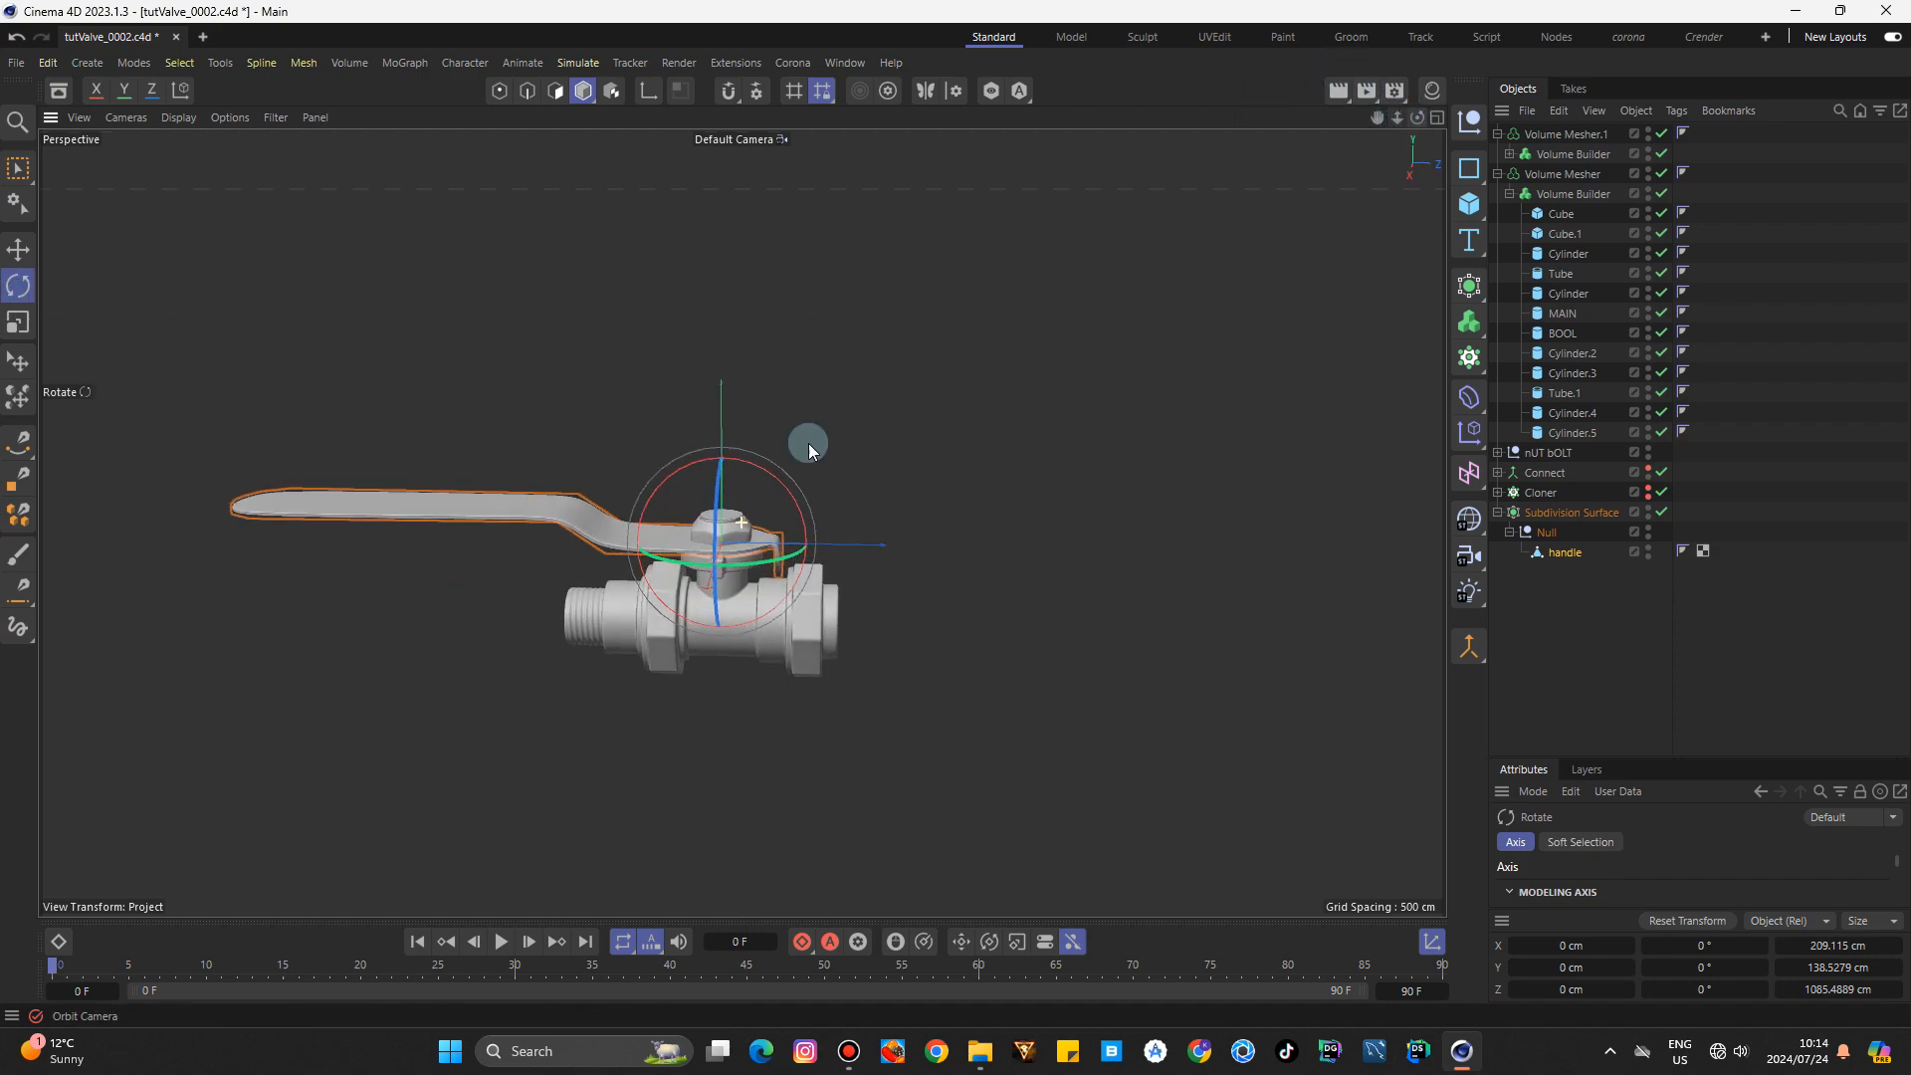
drag(687, 571, 673, 509)
click(1031, 376)
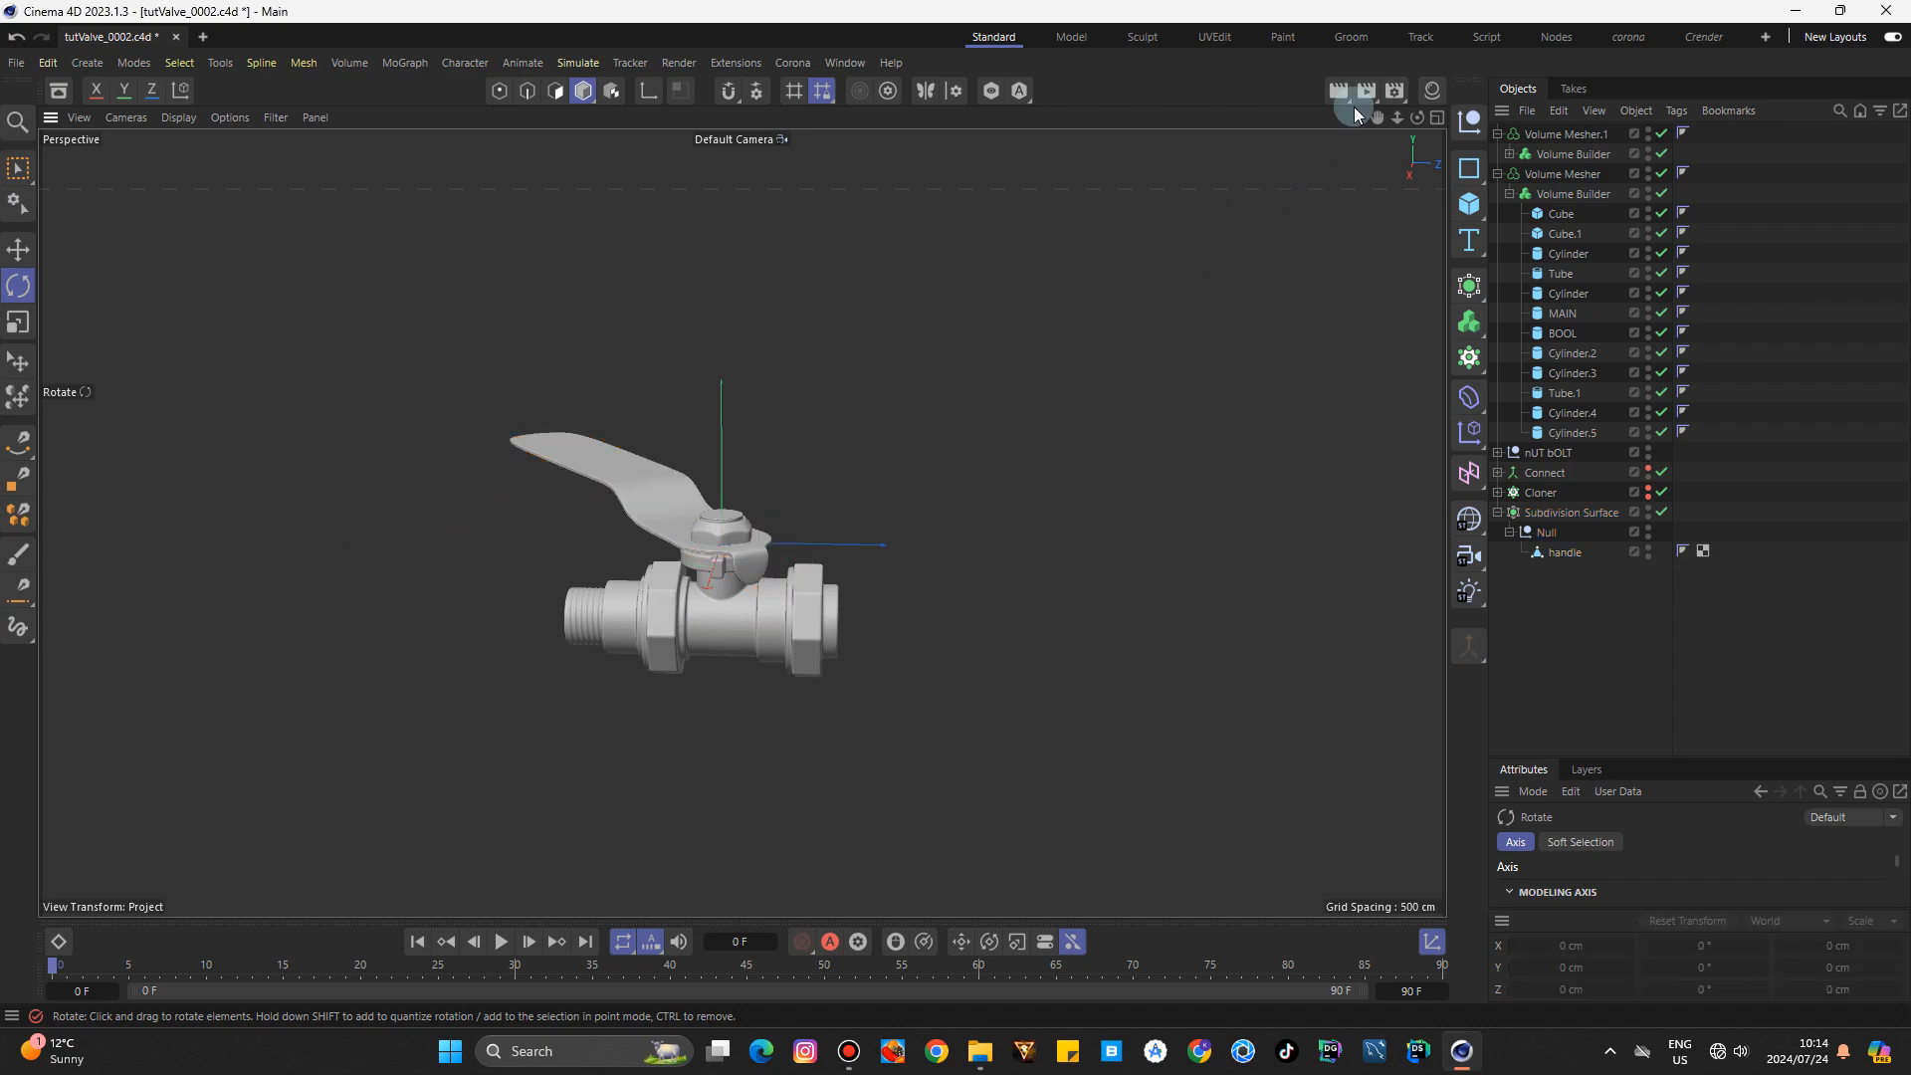
mouse_move(1397, 118)
mouse_down()
mouse_move(1356, 122)
mouse_move(1418, 194)
mouse_move(1389, 219)
mouse_move(1434, 119)
mouse_move(1533, 118)
mouse_move(1339, 121)
mouse_move(1416, 112)
mouse_move(1339, 39)
mouse_move(1169, 61)
mouse_move(891, 12)
mouse_move(806, 30)
mouse_move(777, 120)
mouse_move(1408, 121)
mouse_up()
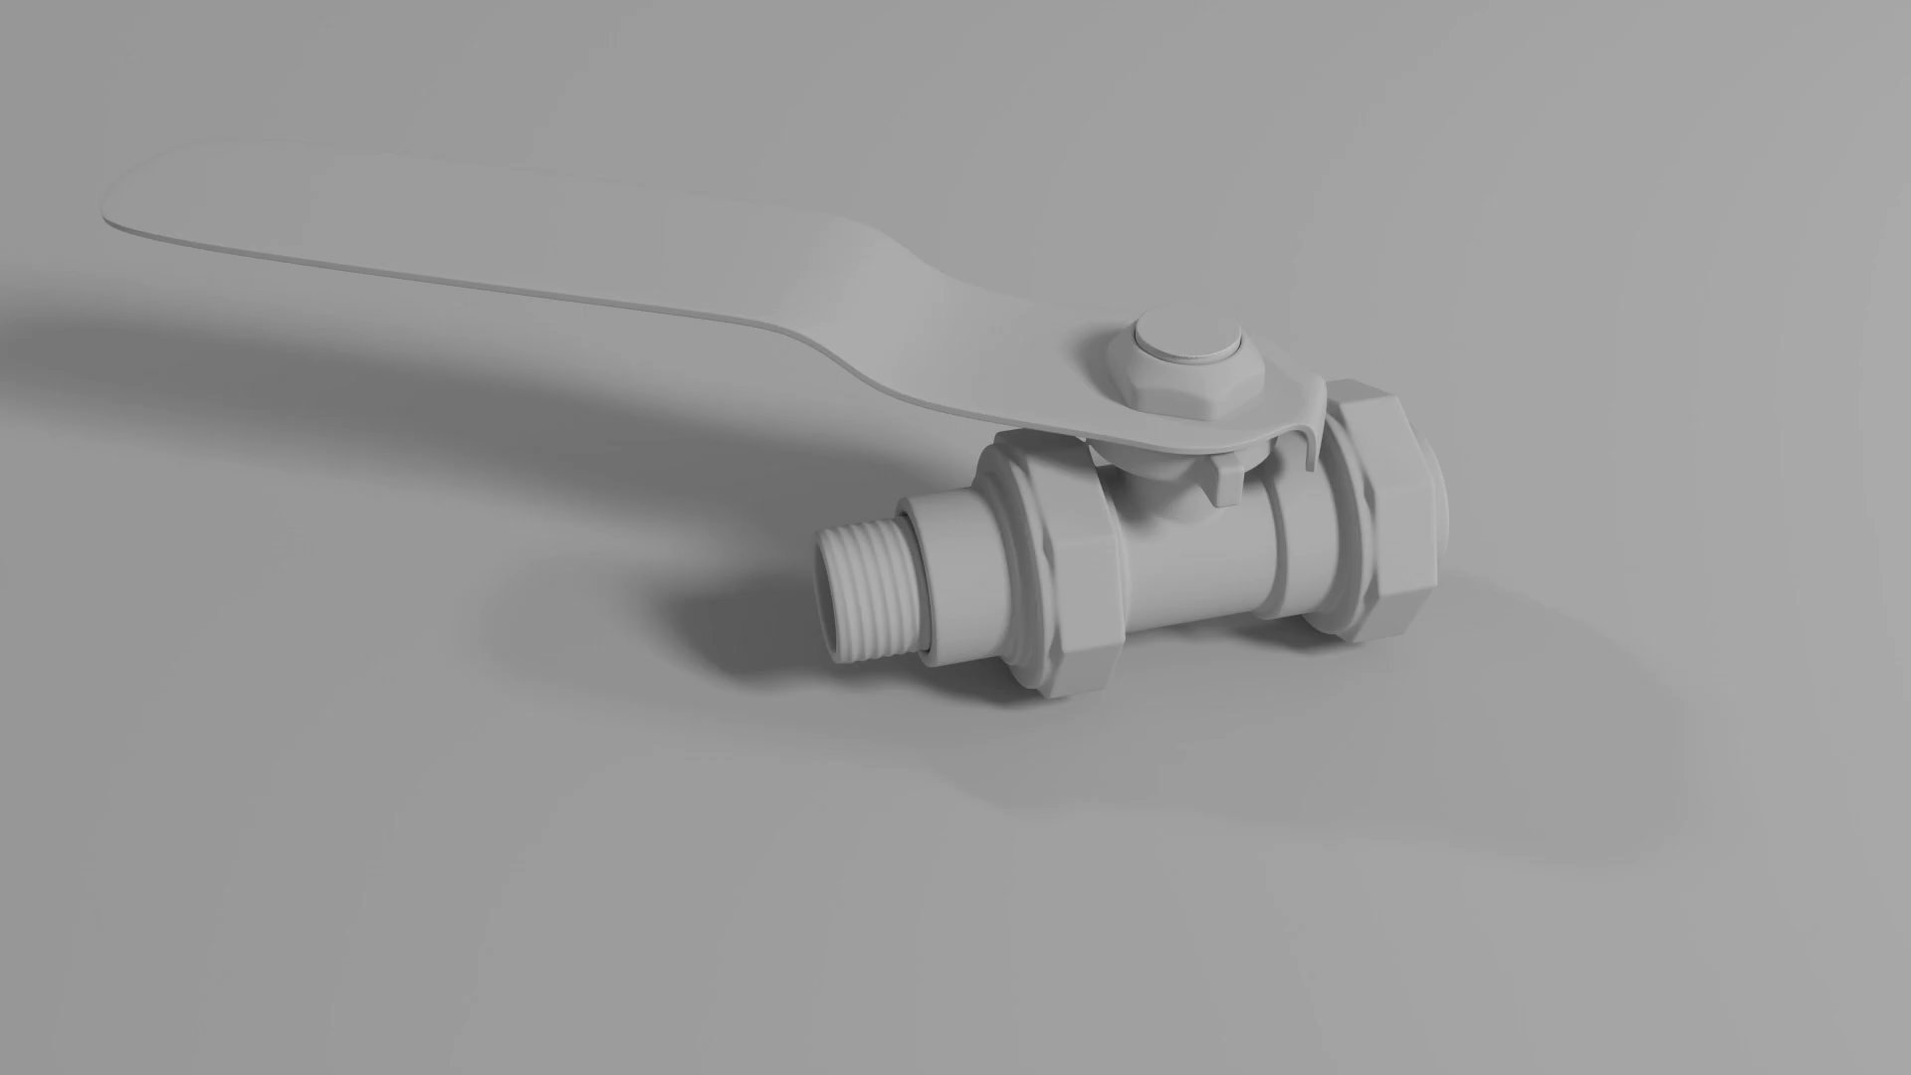